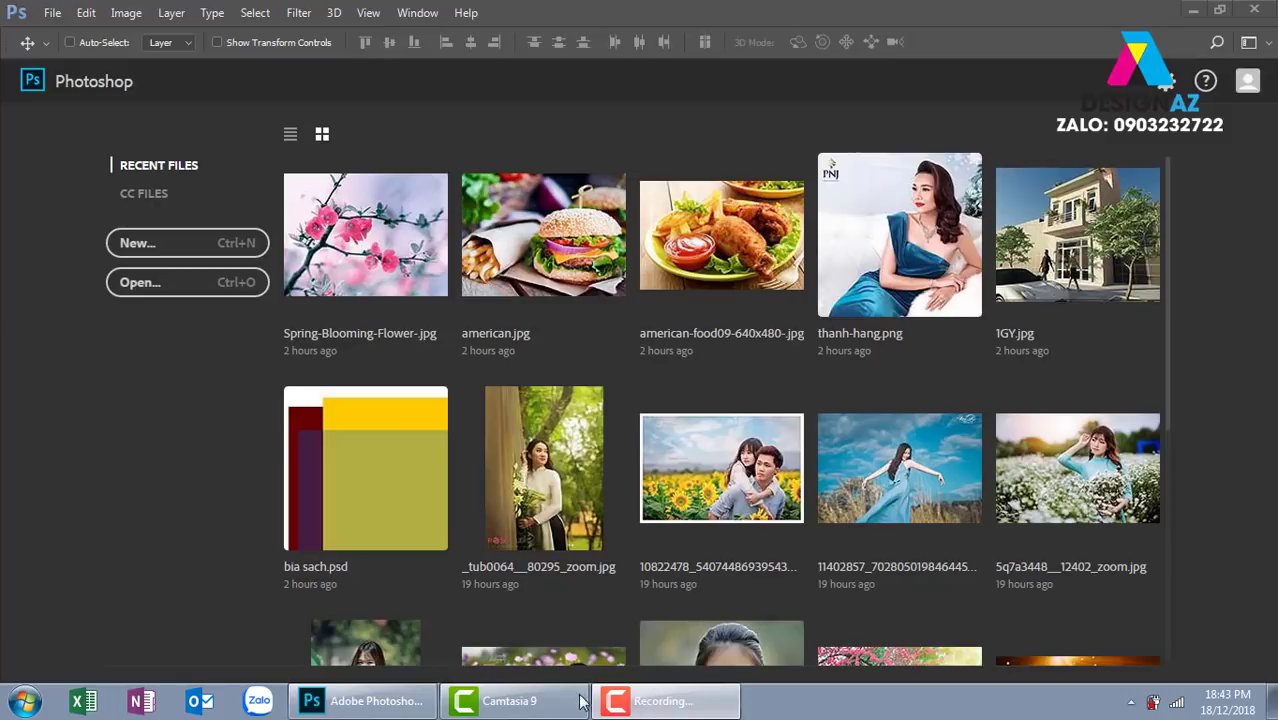
# - Create a blank white 1200 × 628 px, 150 ppi document from the default preset
pyautogui.click(247, 256)
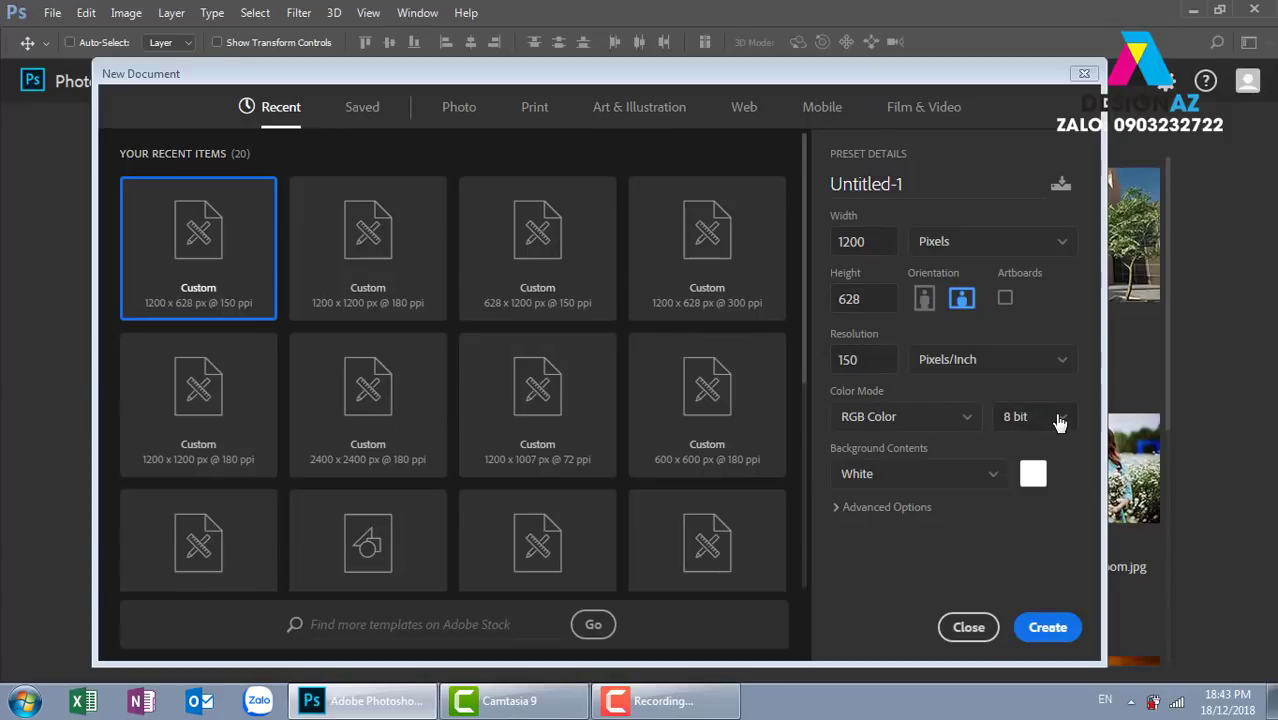
pyautogui.click(1048, 627)
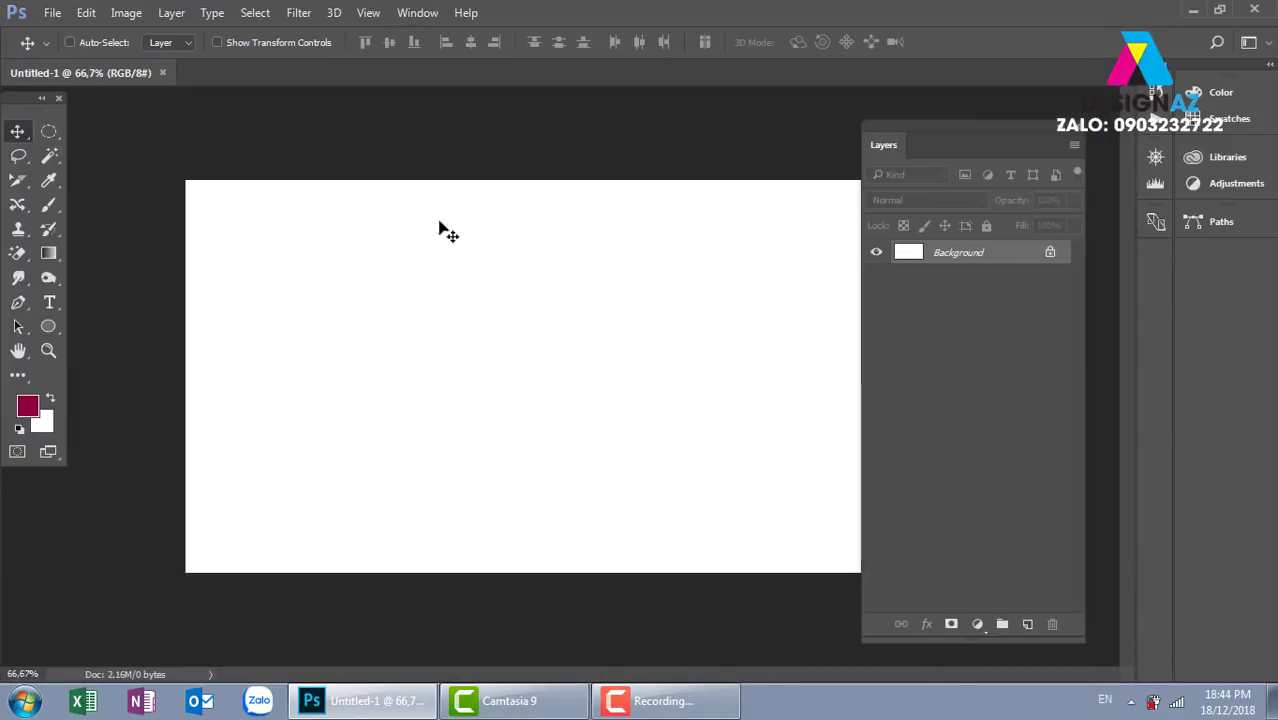
# - Close the Layers panel and set the Pen tool to Shape mode
pyautogui.click(1078, 131)
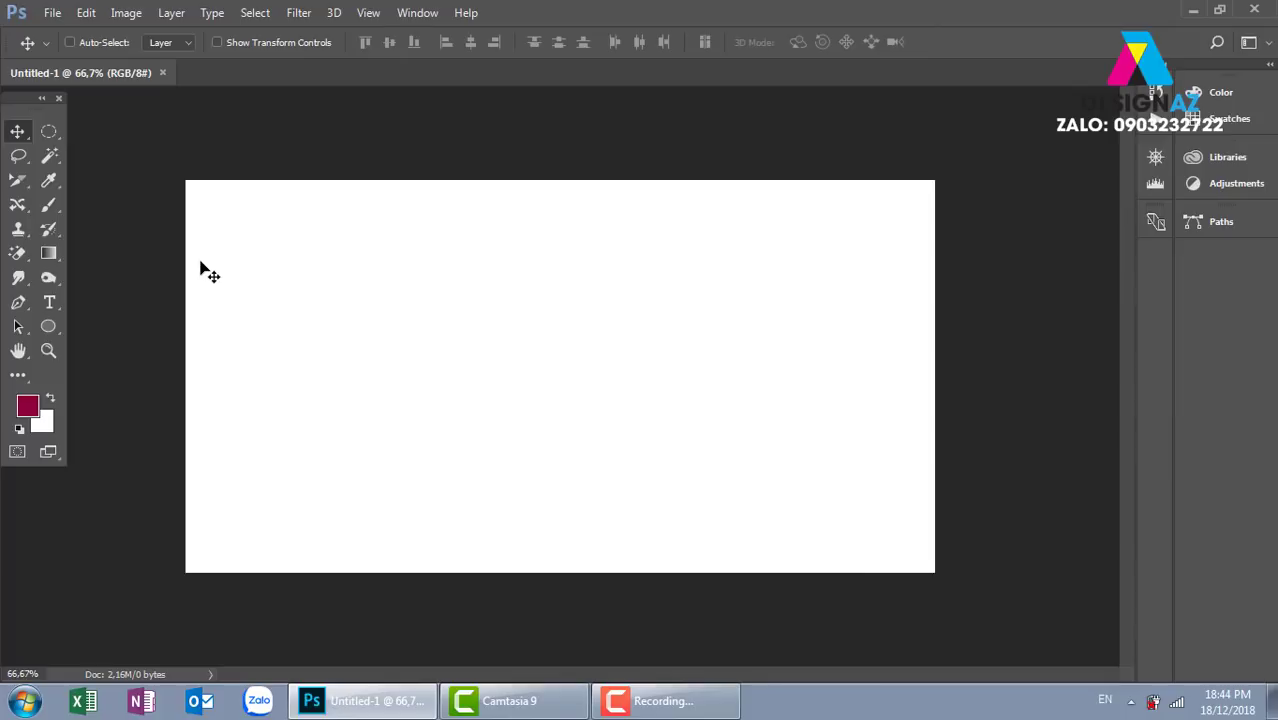
pyautogui.press('p')
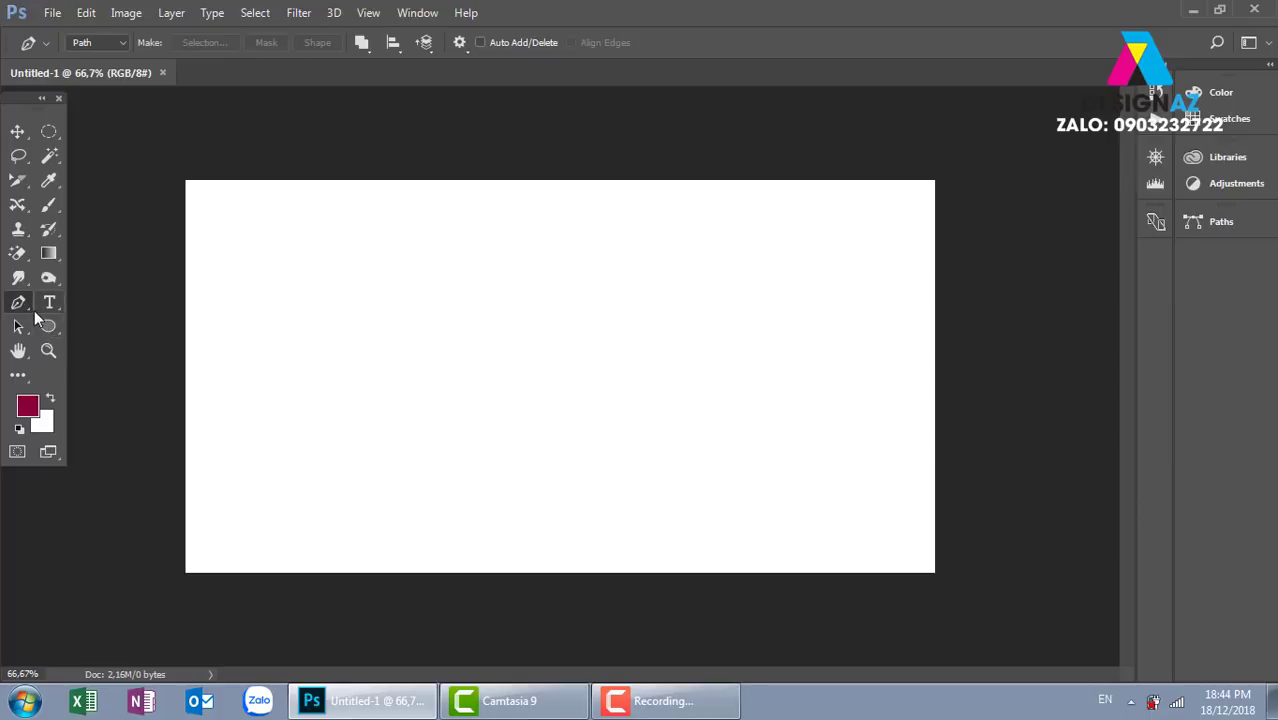
pyautogui.click(121, 45)
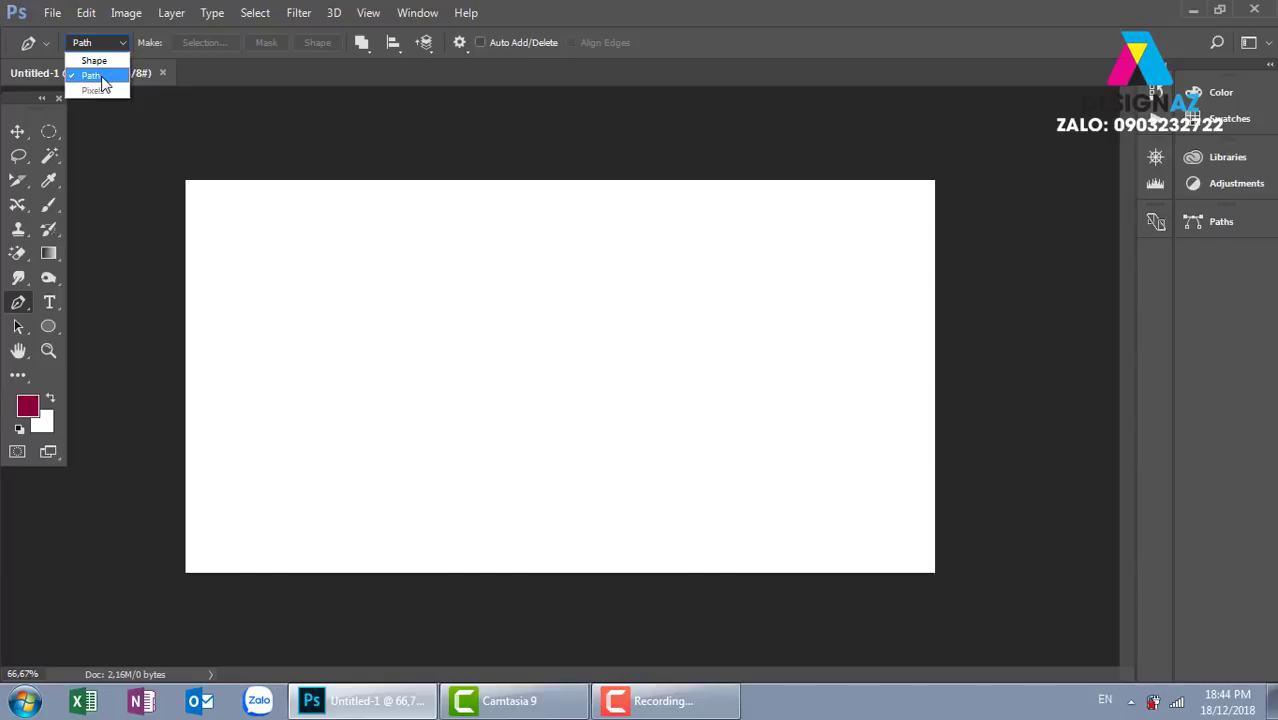
pyautogui.click(104, 77)
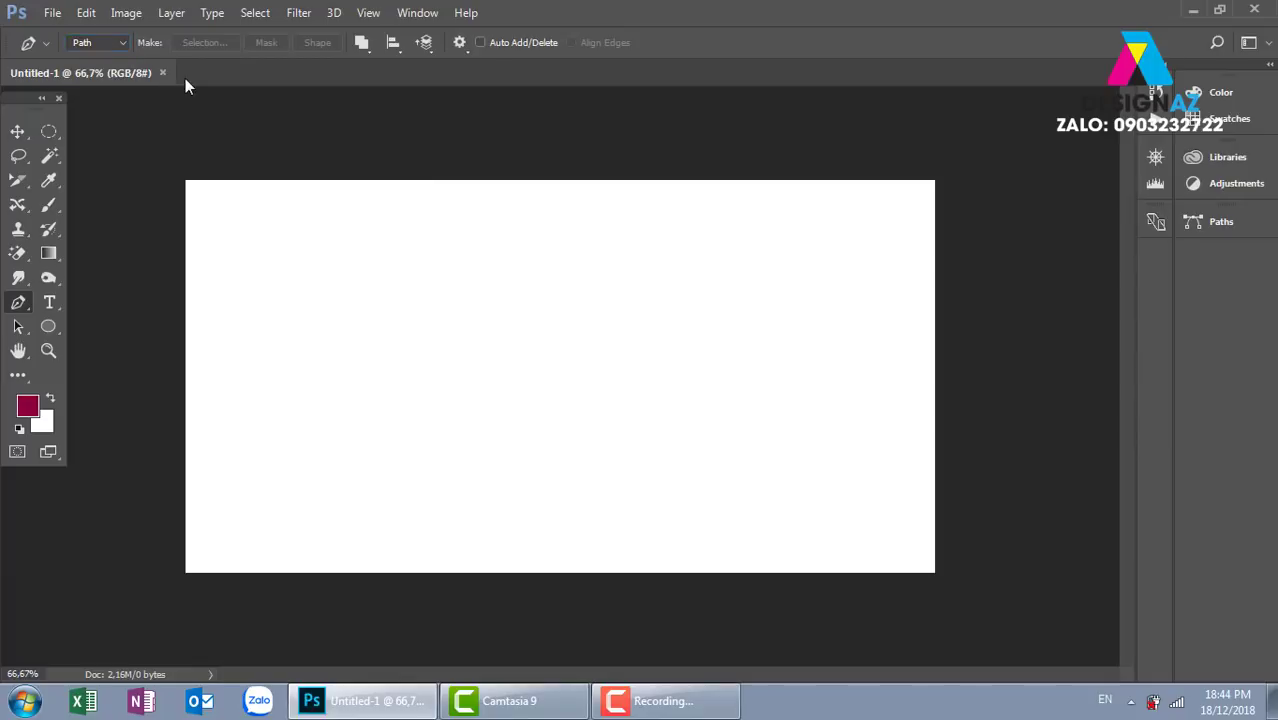
pyautogui.click(113, 45)
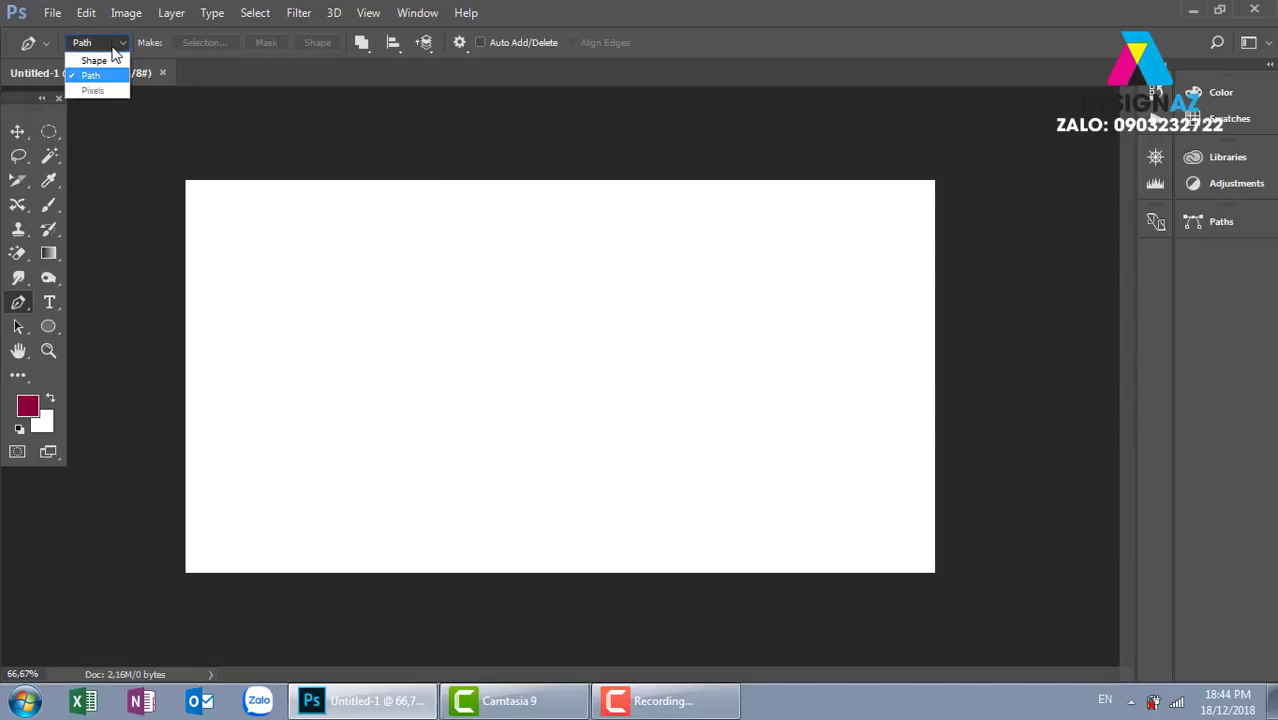
pyautogui.click(100, 50)
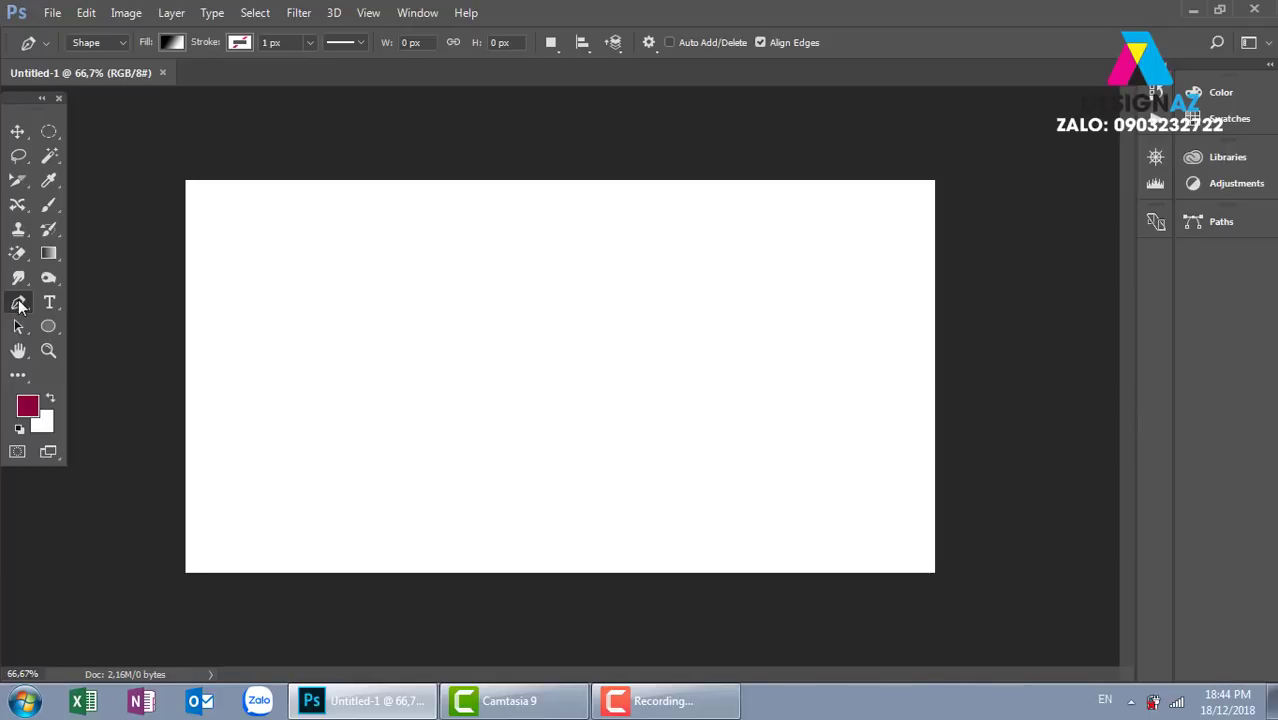
# - Draw a trial four-corner closed shape with the Pen in Shape mode
pyautogui.click(372, 356)
pyautogui.click(560, 280)
pyautogui.click(733, 373)
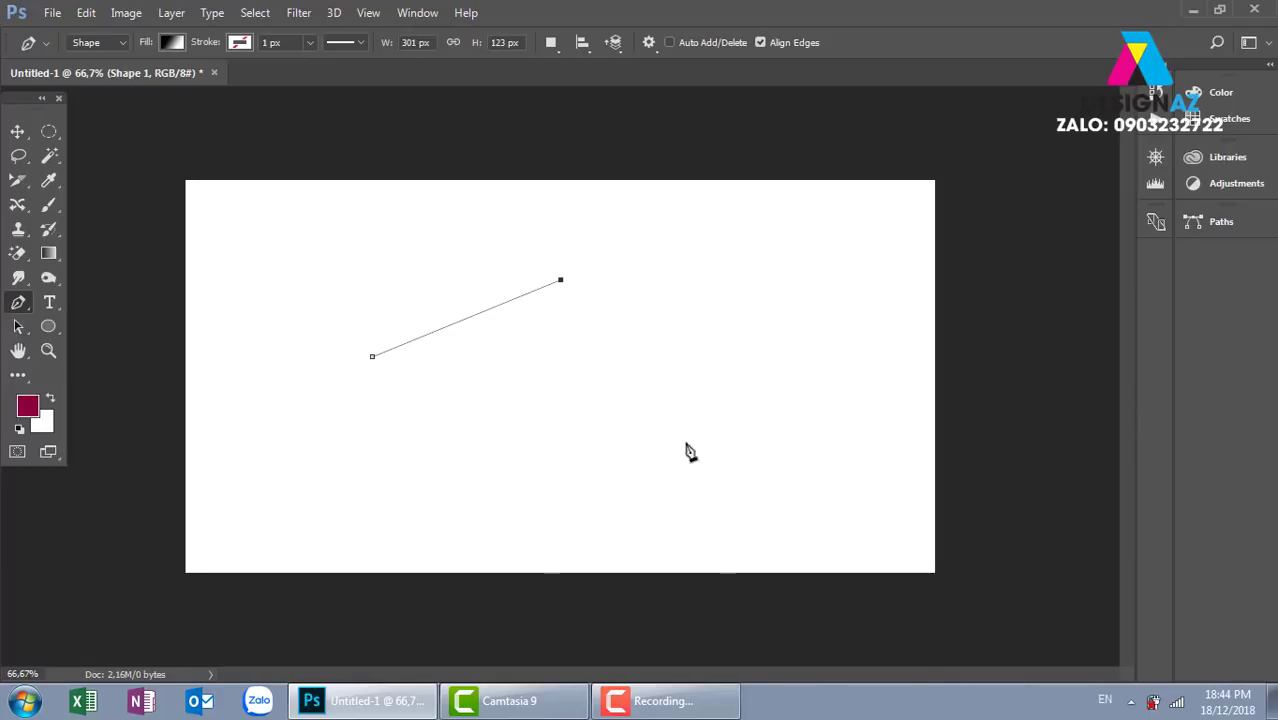
pyautogui.click(544, 483)
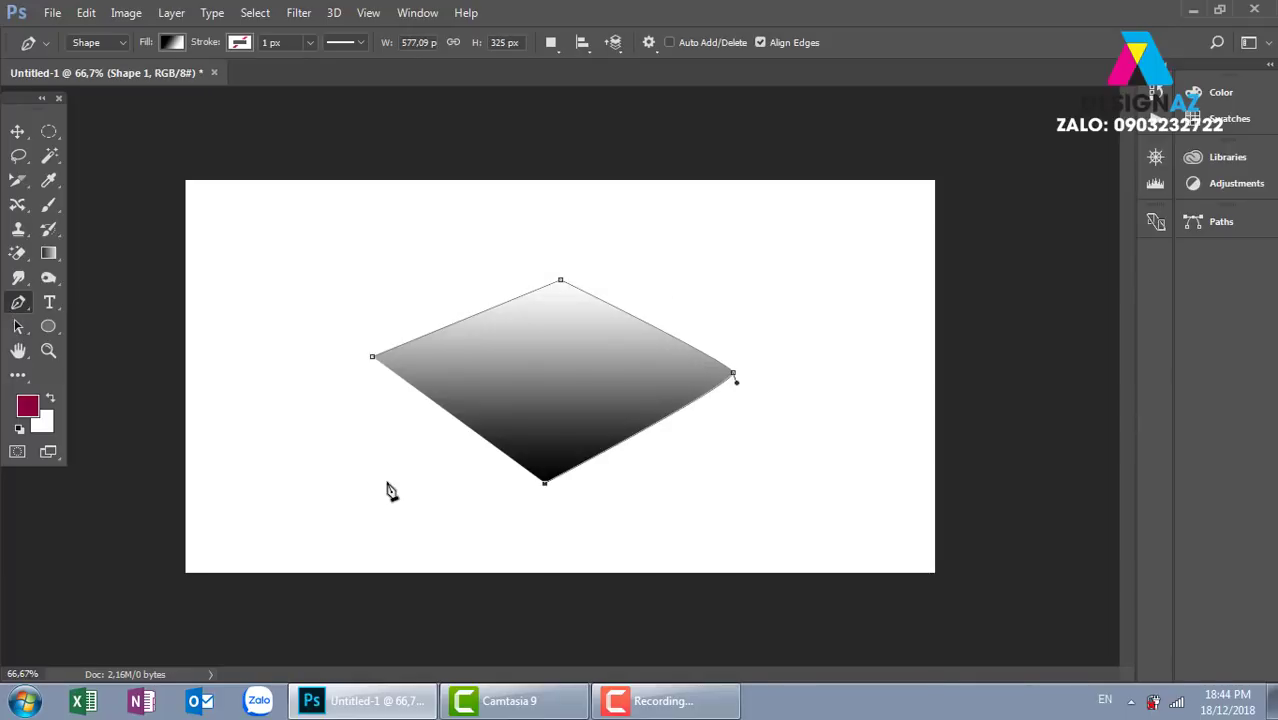
pyautogui.click(373, 357)
# - Delete the Shape 1 layer from the Layers panel
pyautogui.press('F7')
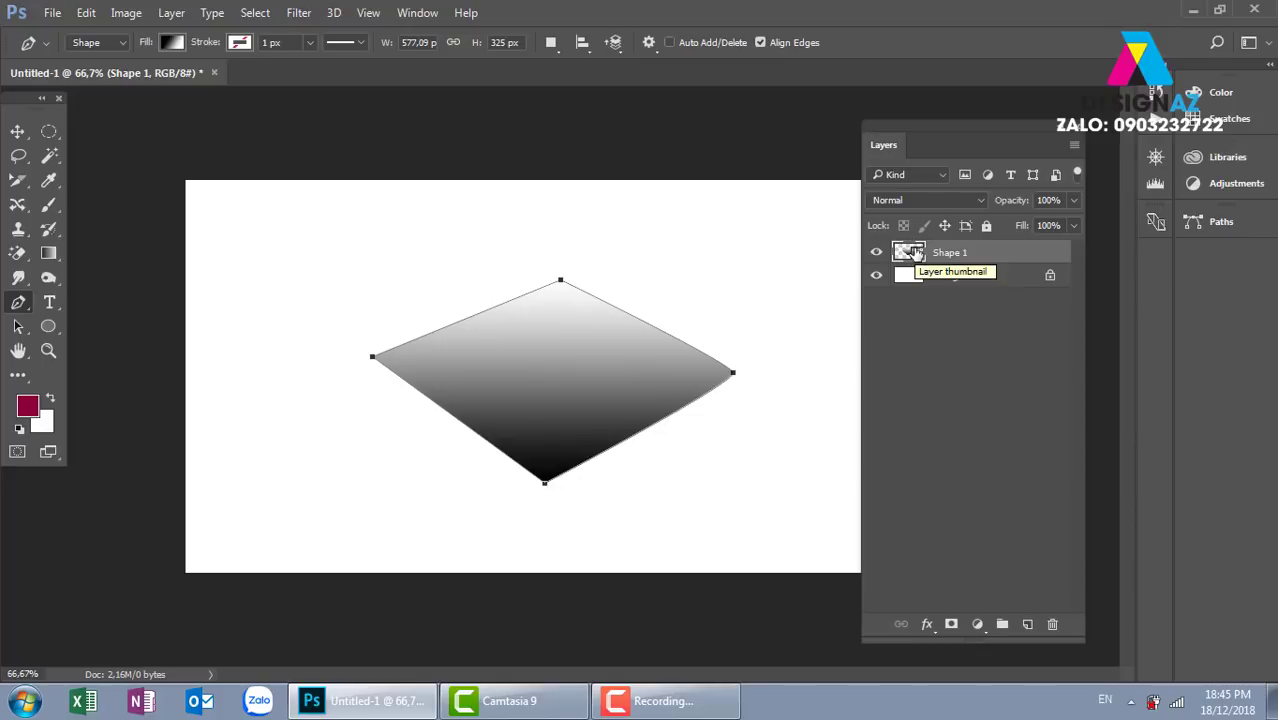
pyautogui.click(1052, 623)
pyautogui.click(606, 270)
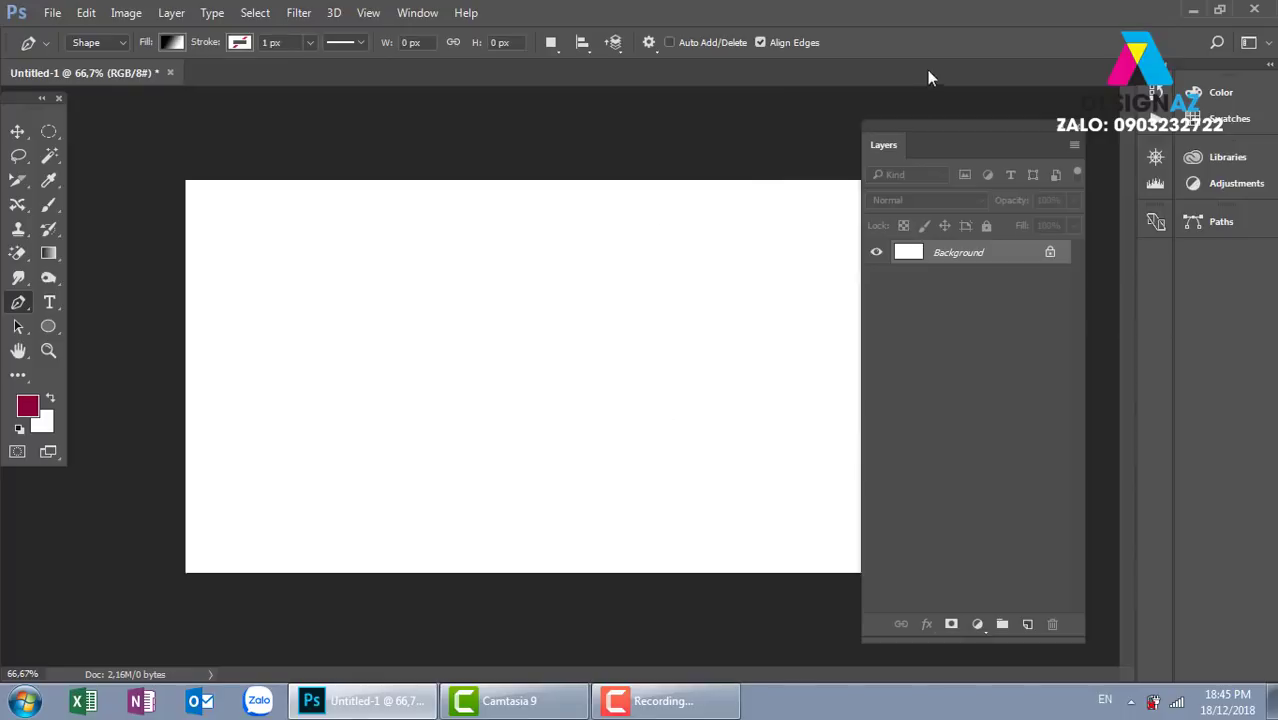
# - Switch the Pen to Path mode and trace a closed four-anchor path
pyautogui.click(105, 44)
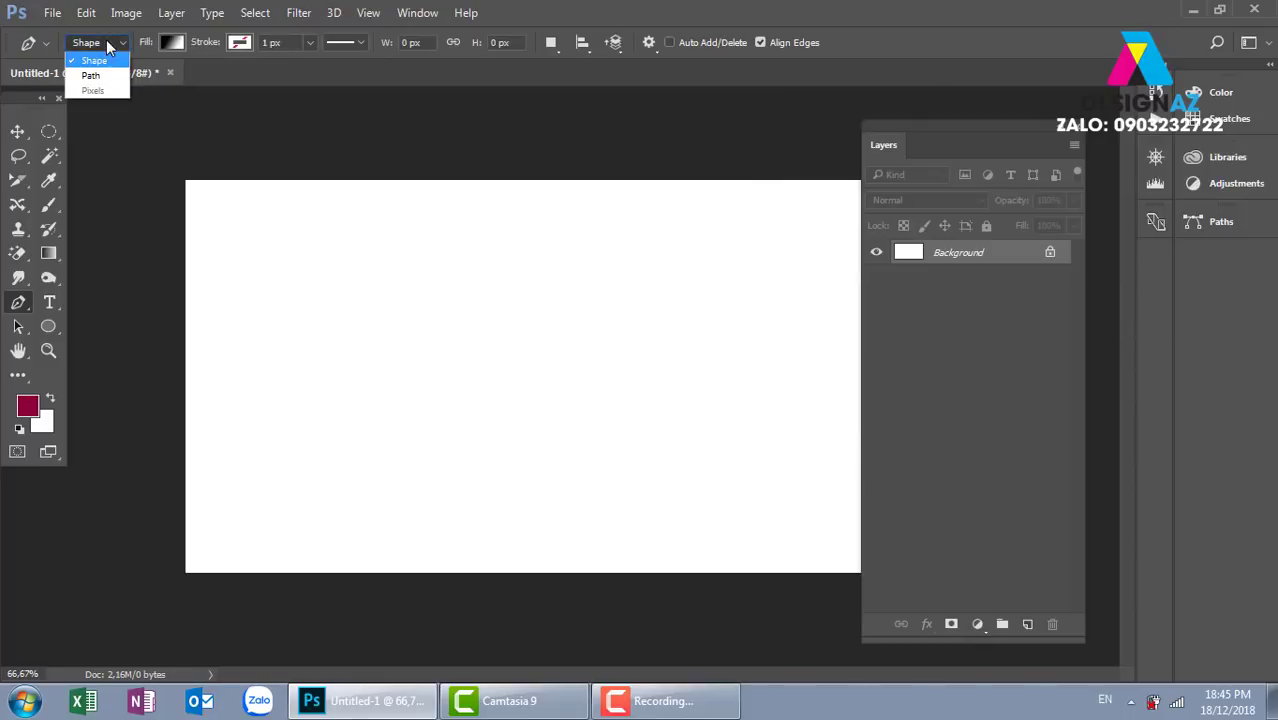
pyautogui.click(92, 75)
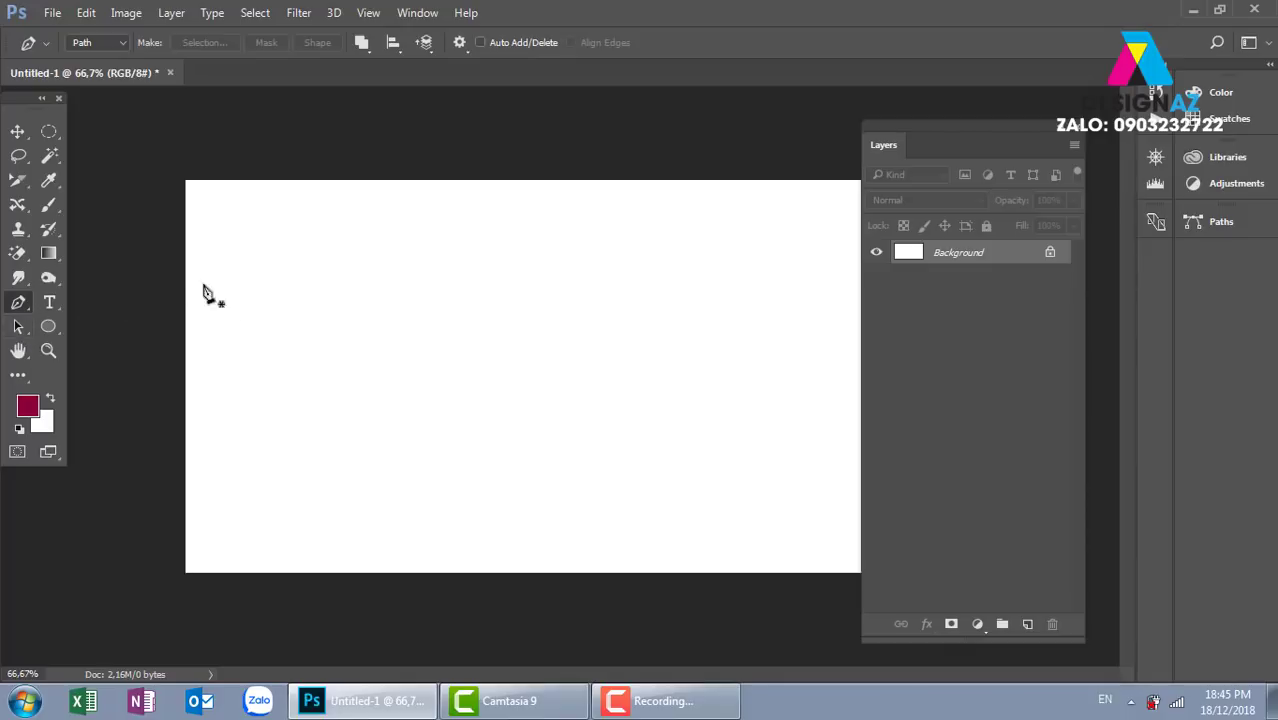
pyautogui.click(325, 373)
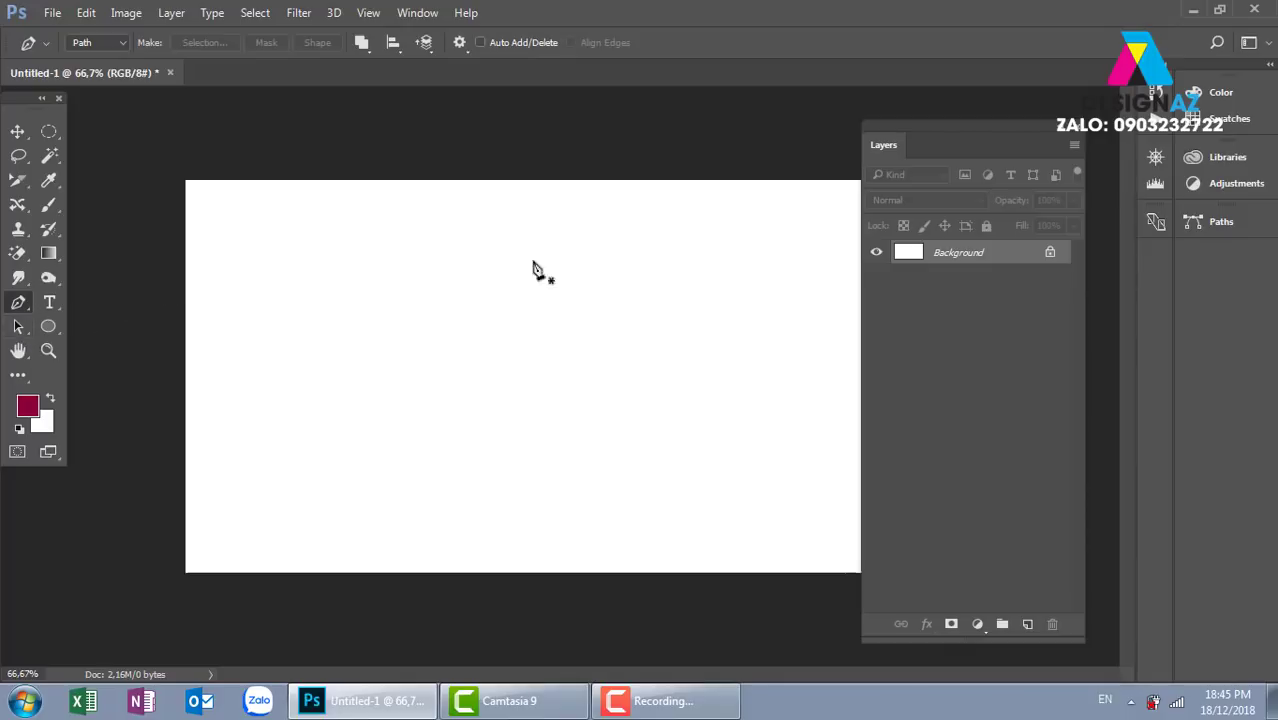
pyautogui.click(593, 244)
pyautogui.click(760, 417)
pyautogui.click(484, 502)
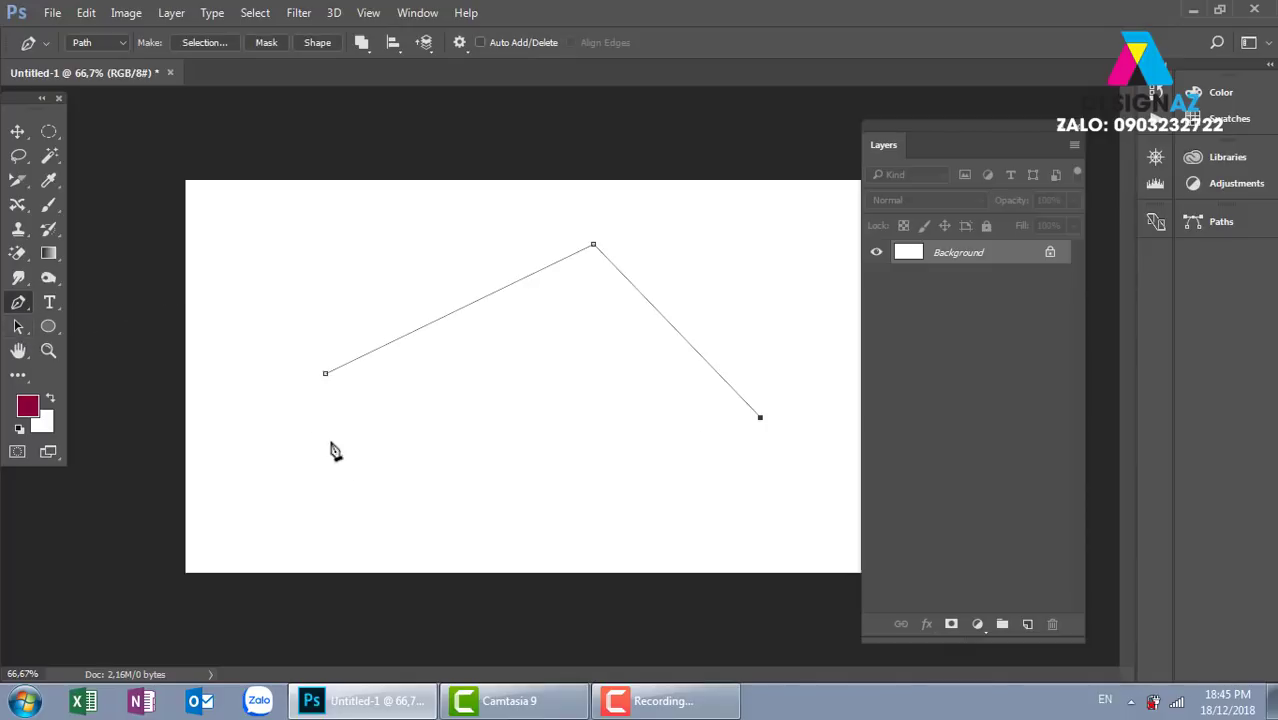
pyautogui.click(325, 374)
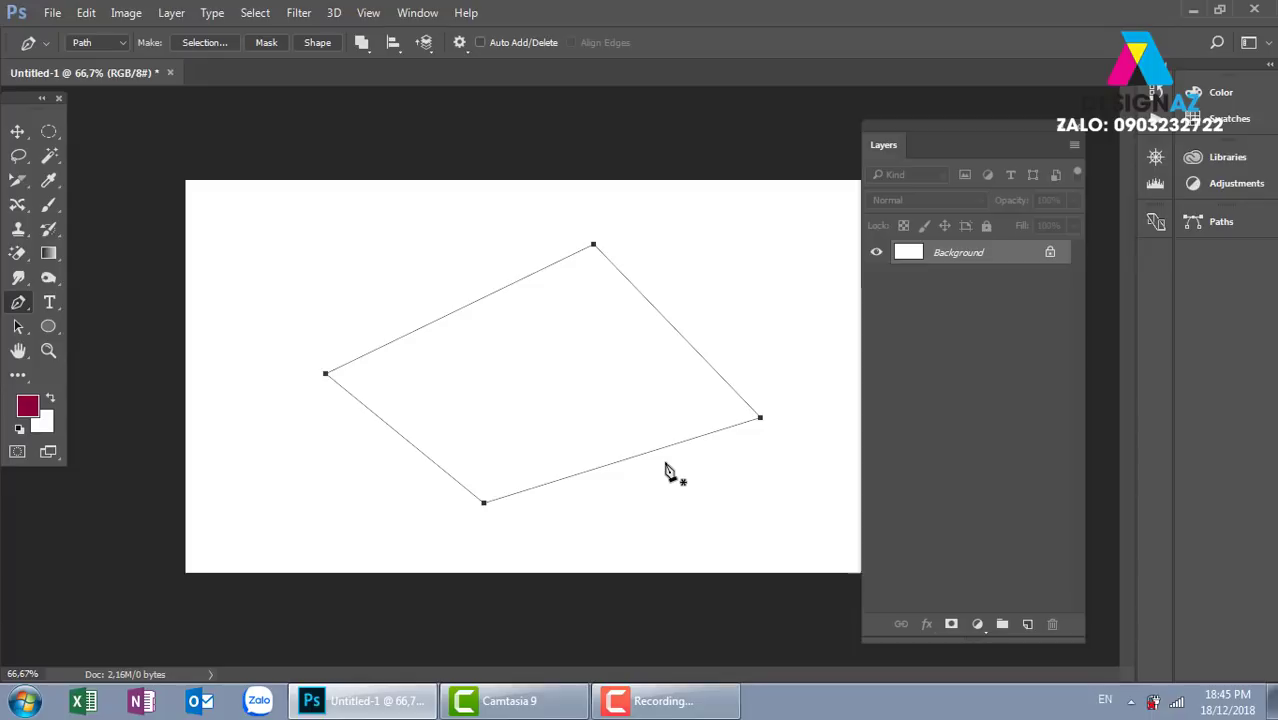
# - Fill the path's selection with dark red on a new layer, then deselect
pyautogui.hotkey('ctrl', 'Return')
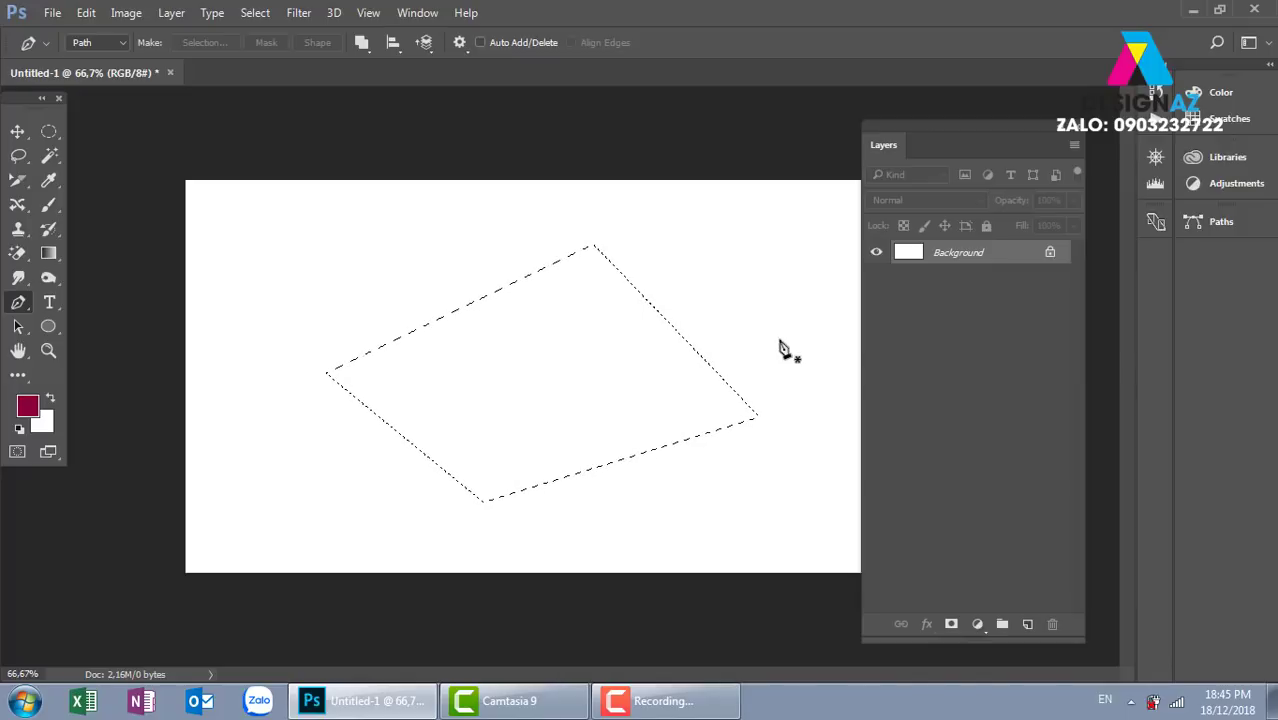
pyautogui.click(1028, 624)
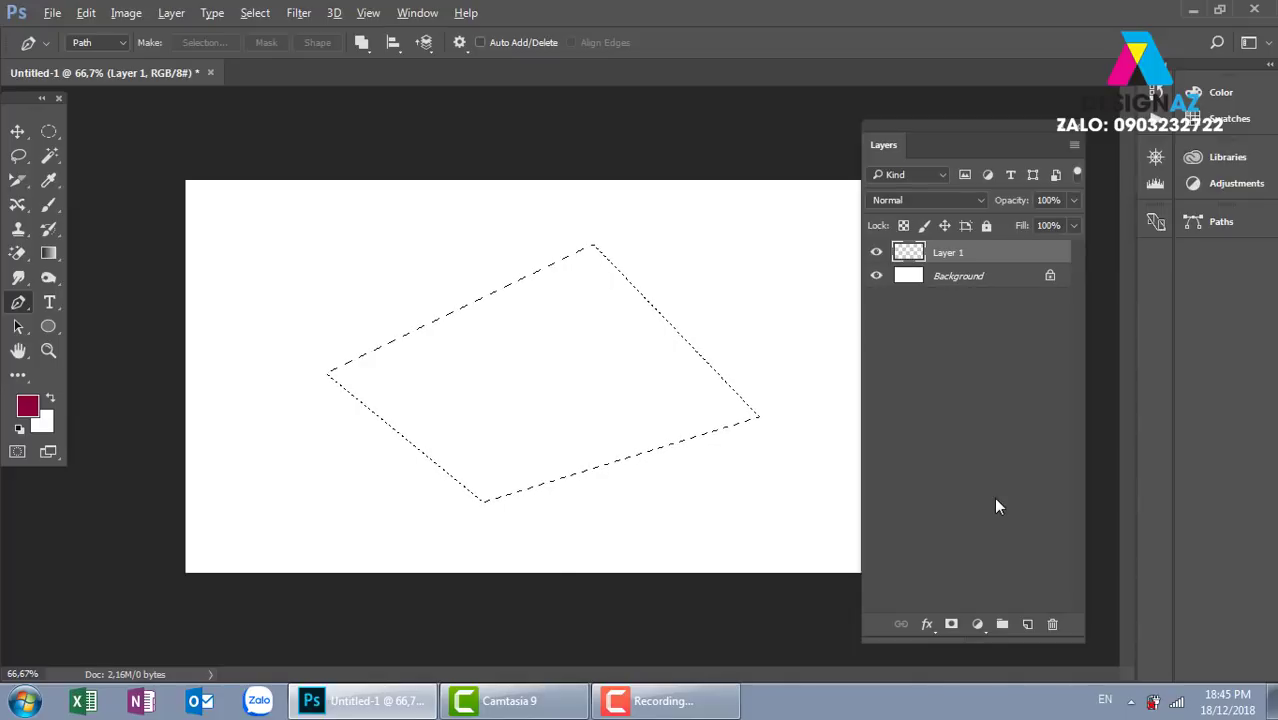
pyautogui.hotkey('alt', 'BackSpace')
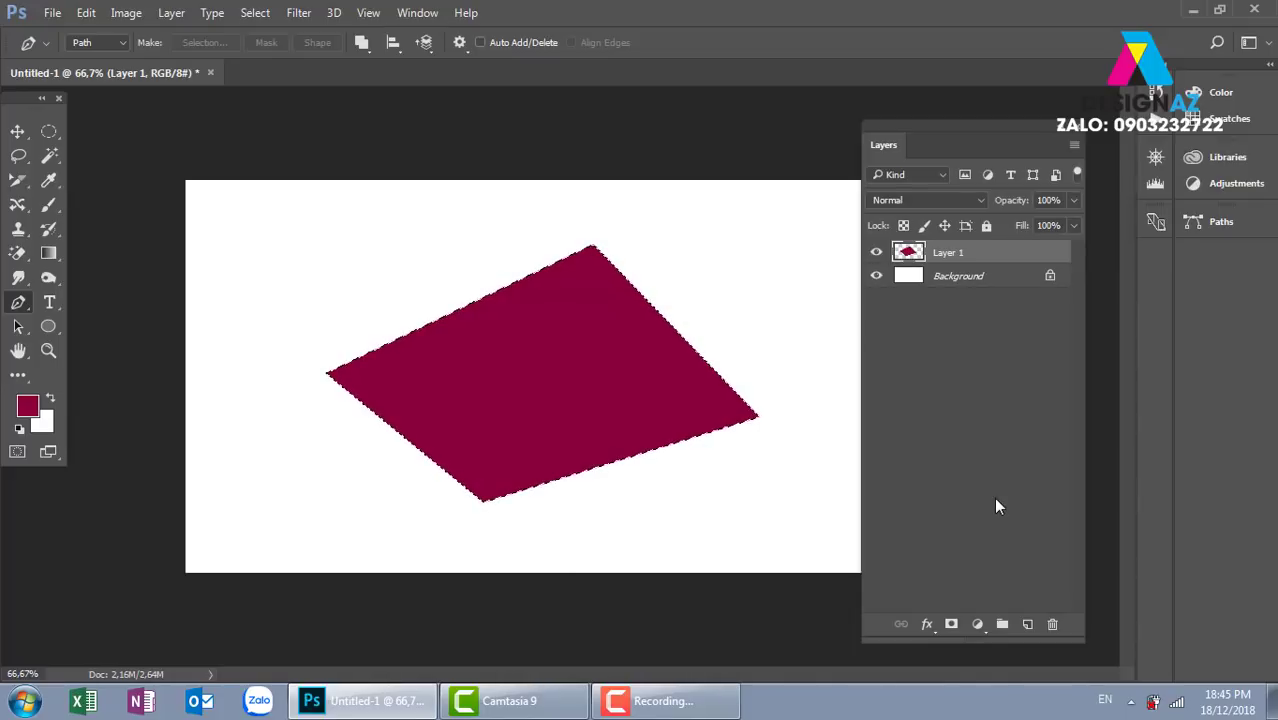
pyautogui.hotkey('ctrl', 'd')
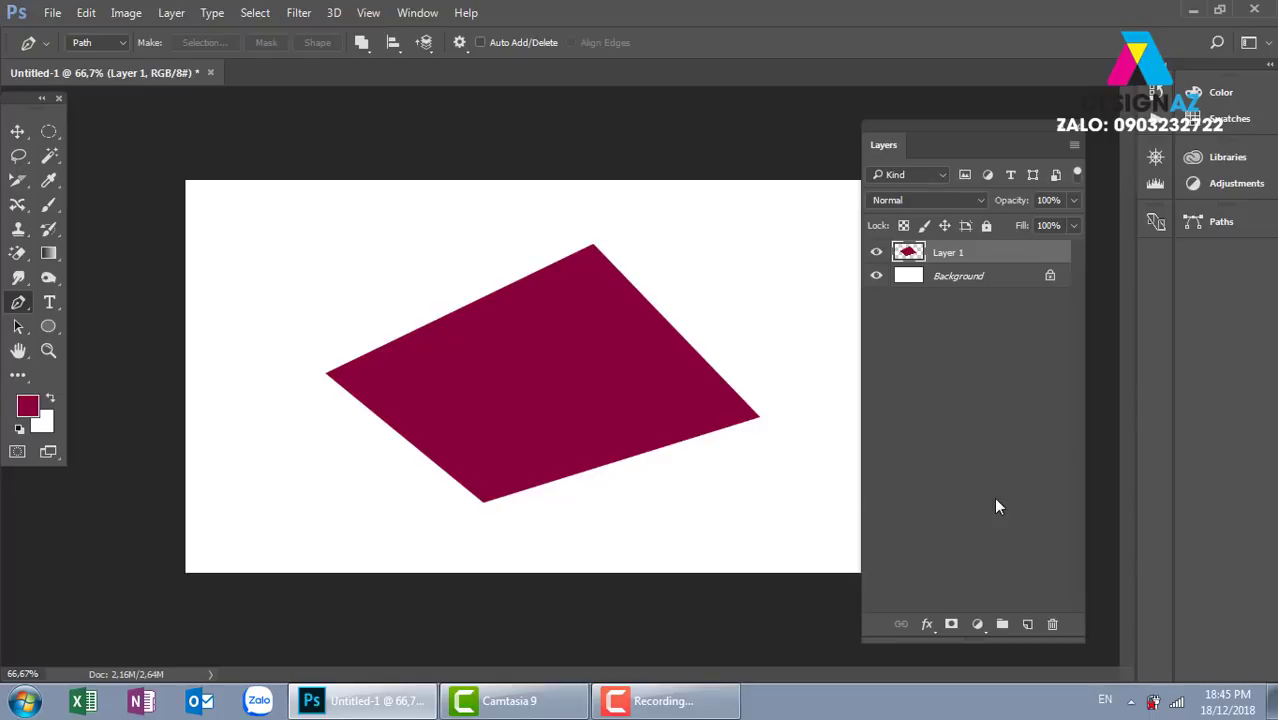
pyautogui.hotkey('ctrl', '+')
pyautogui.hotkey('ctrl', '+')
pyautogui.hotkey('ctrl', '+')
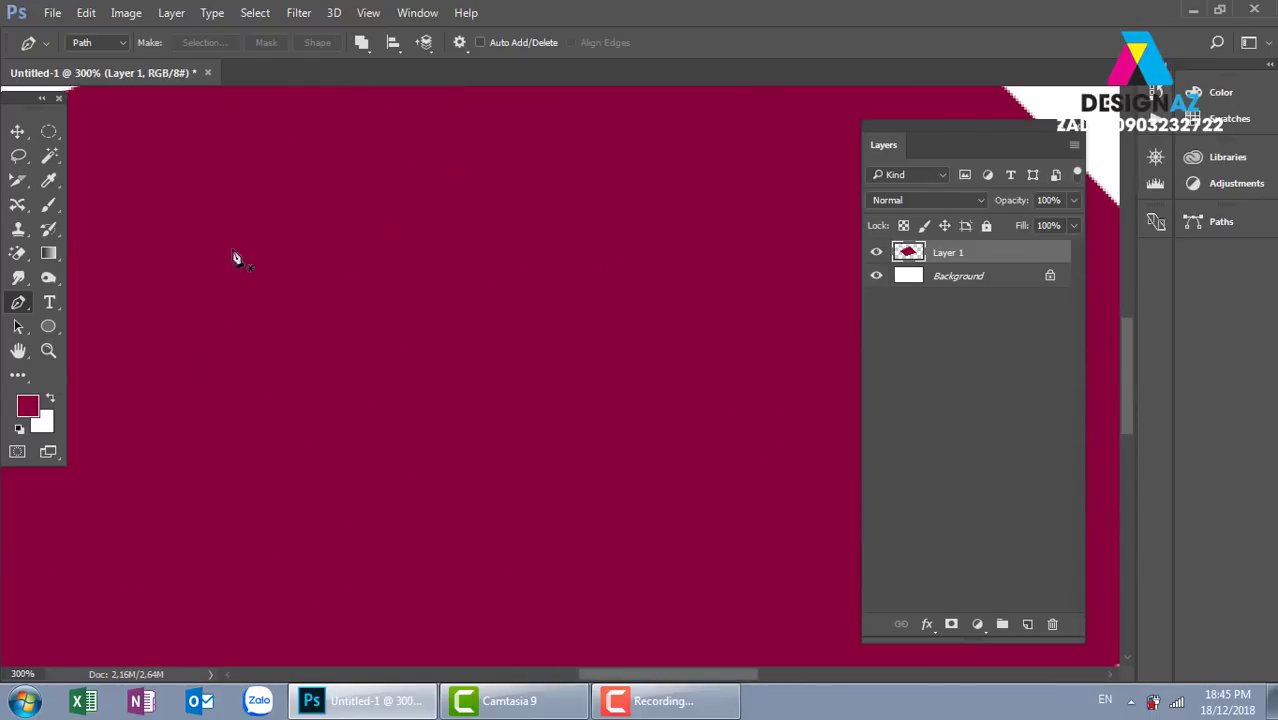
pyautogui.moveTo(237, 257); pyautogui.dragTo(474, 383)
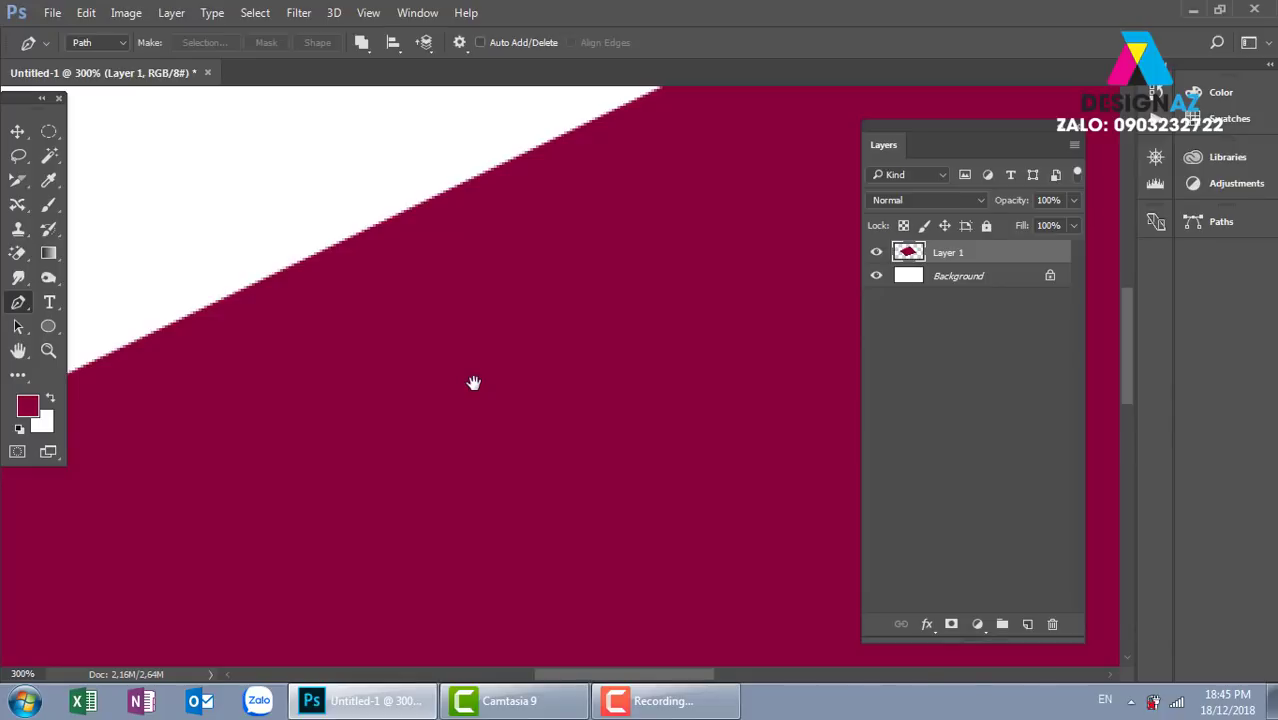
pyautogui.hotkey('ctrl', '-')
pyautogui.hotkey('ctrl', '-')
pyautogui.hotkey('ctrl', '-')
pyautogui.hotkey('ctrl', '-')
pyautogui.hotkey('ctrl', '-')
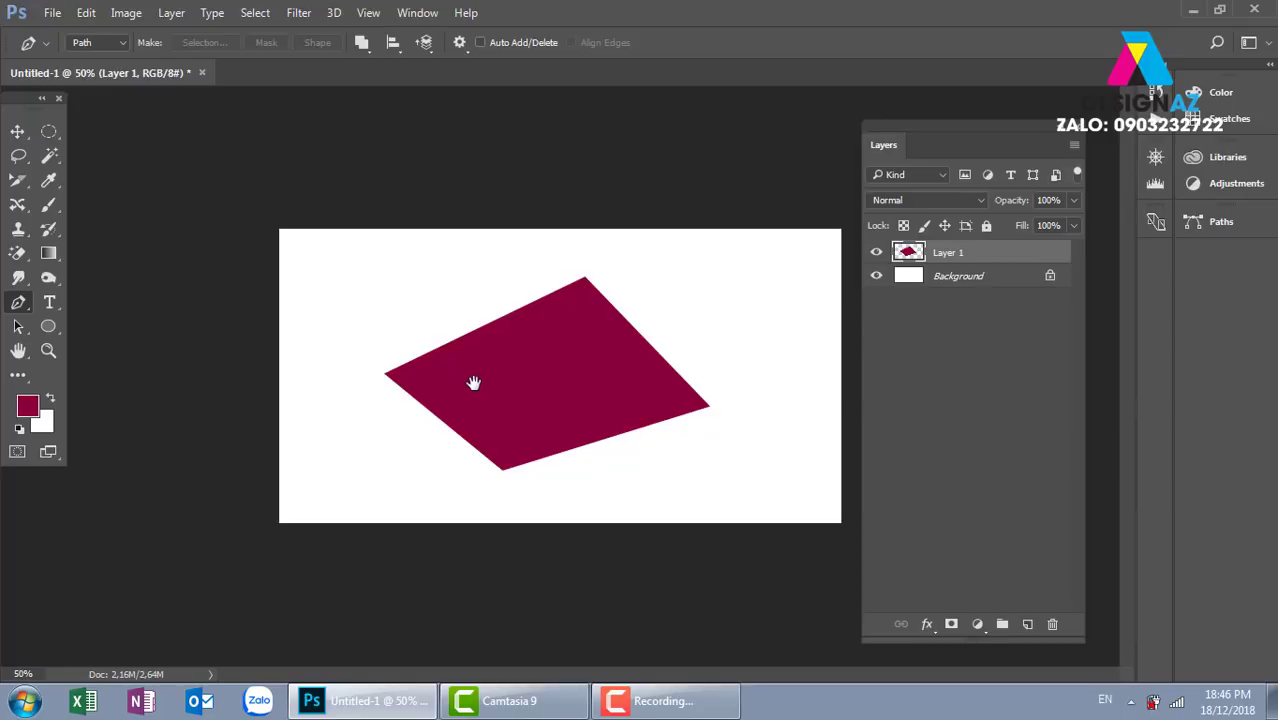
pyautogui.click(17, 131)
# - Delete Layer 1 with its red test shape
pyautogui.rightClick(555, 342)
pyautogui.click(629, 350)
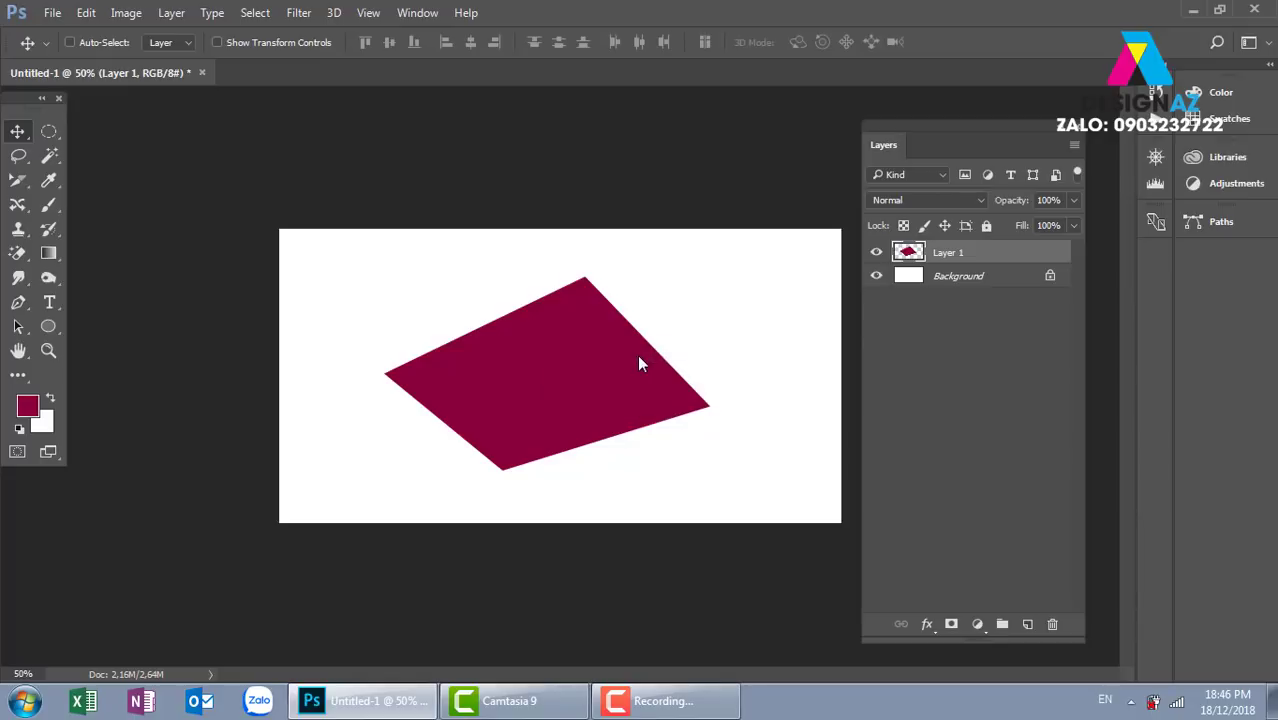
pyautogui.press('Delete')
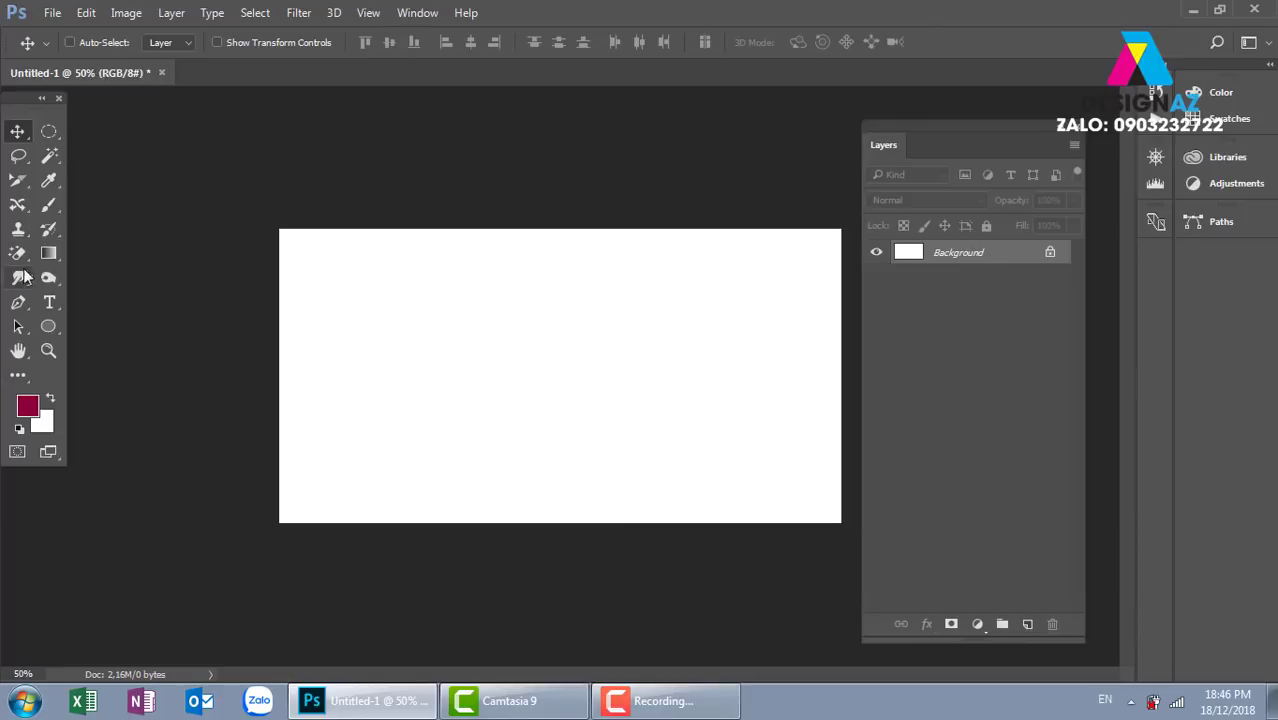
# - Select a slanted four-sided area covering the canvas's left side, past its edges
pyautogui.click(17, 303)
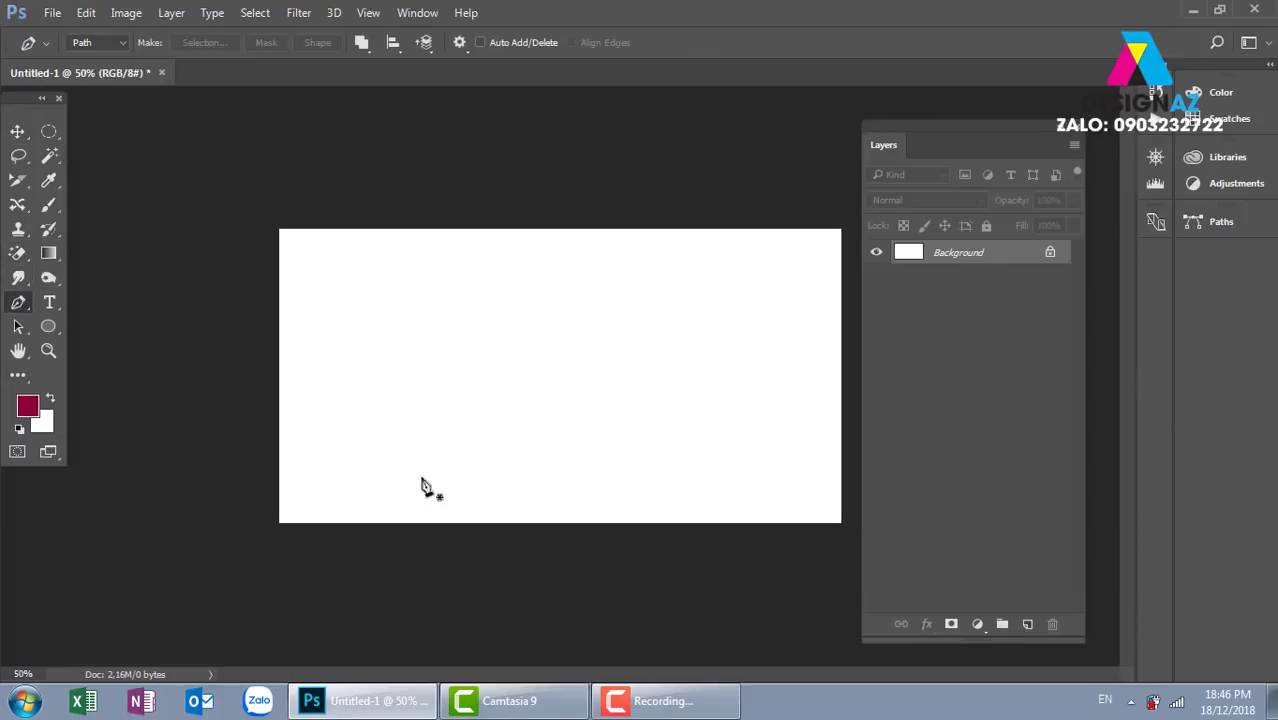
pyautogui.click(428, 536)
pyautogui.click(547, 184)
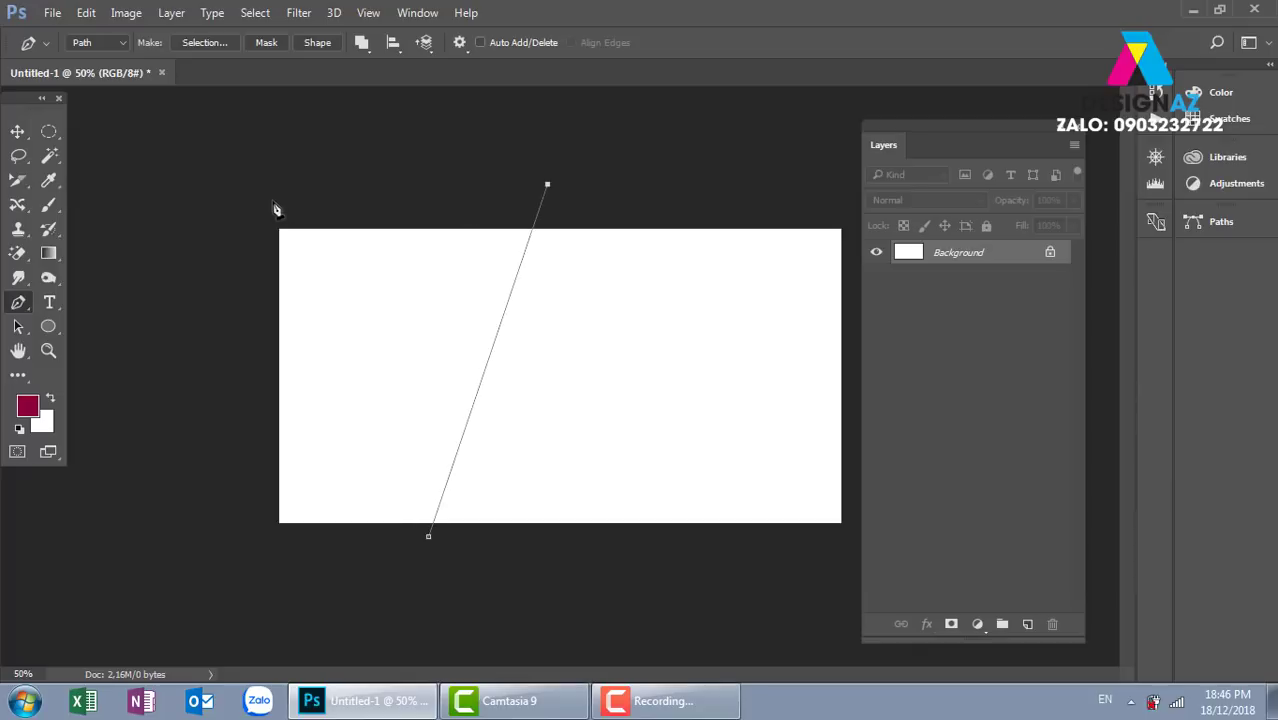
pyautogui.click(191, 189)
pyautogui.click(146, 532)
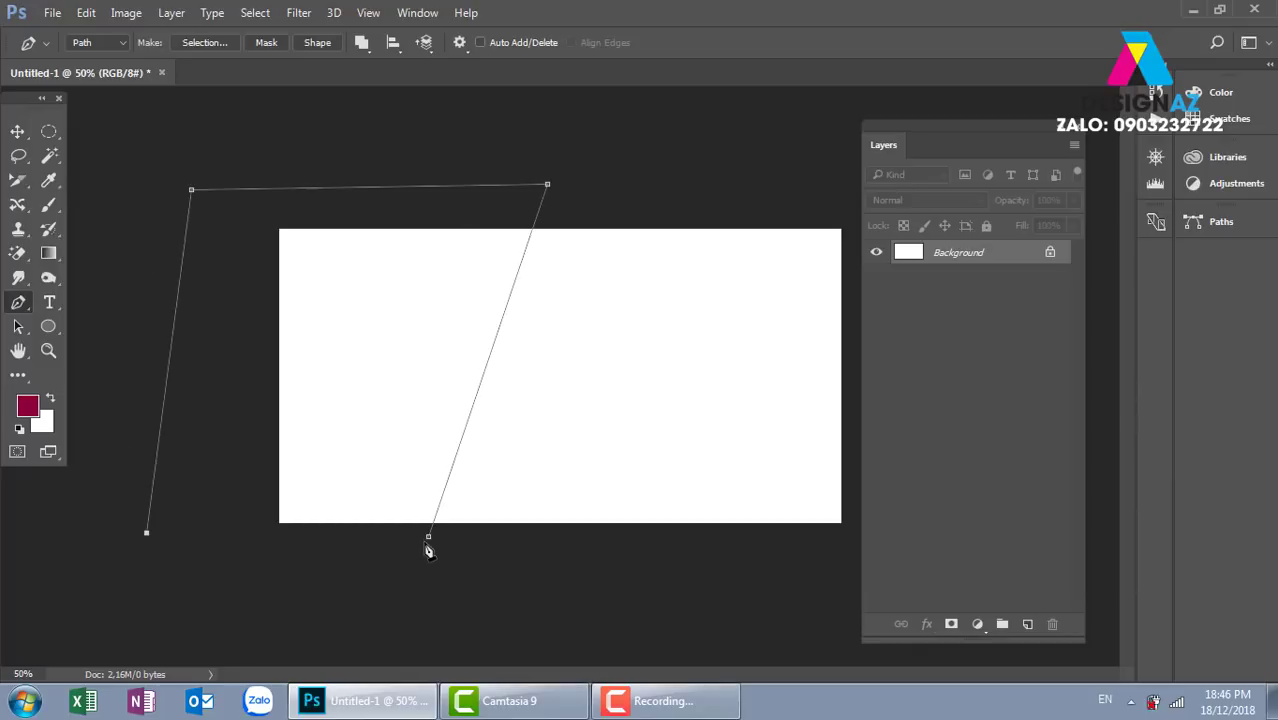
pyautogui.click(429, 537)
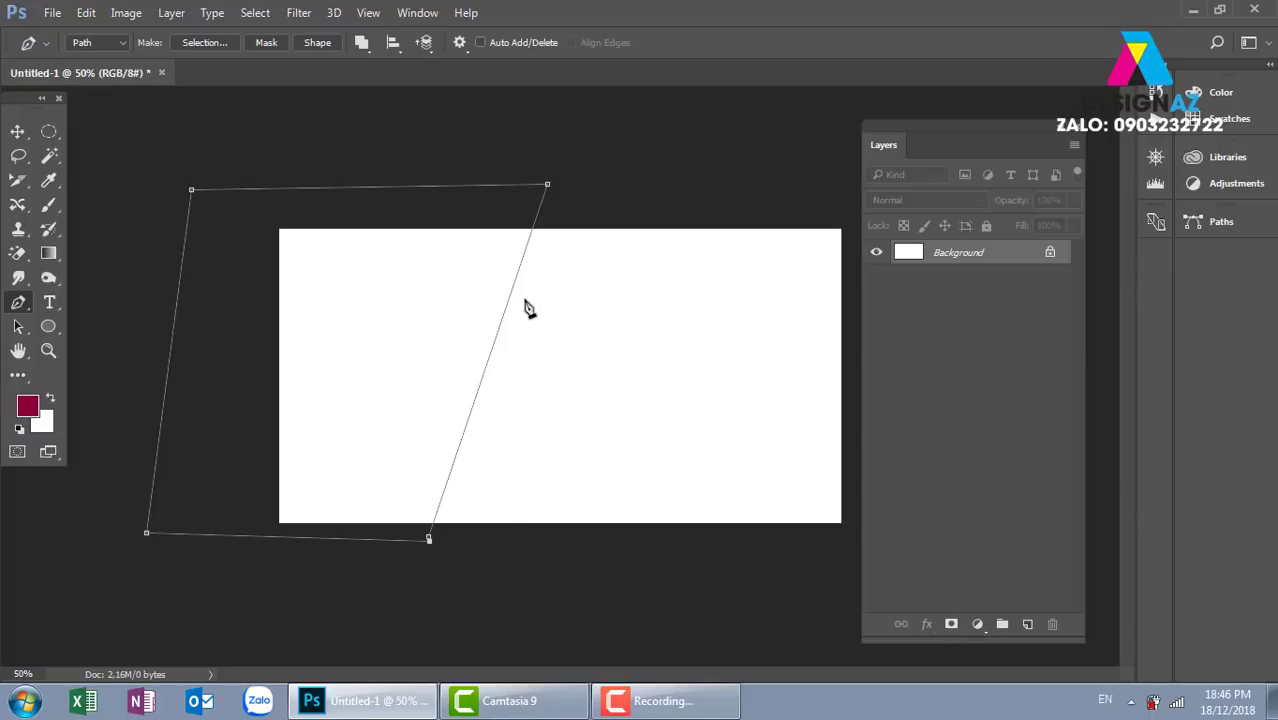
pyautogui.hotkey('ctrl', 'Return')
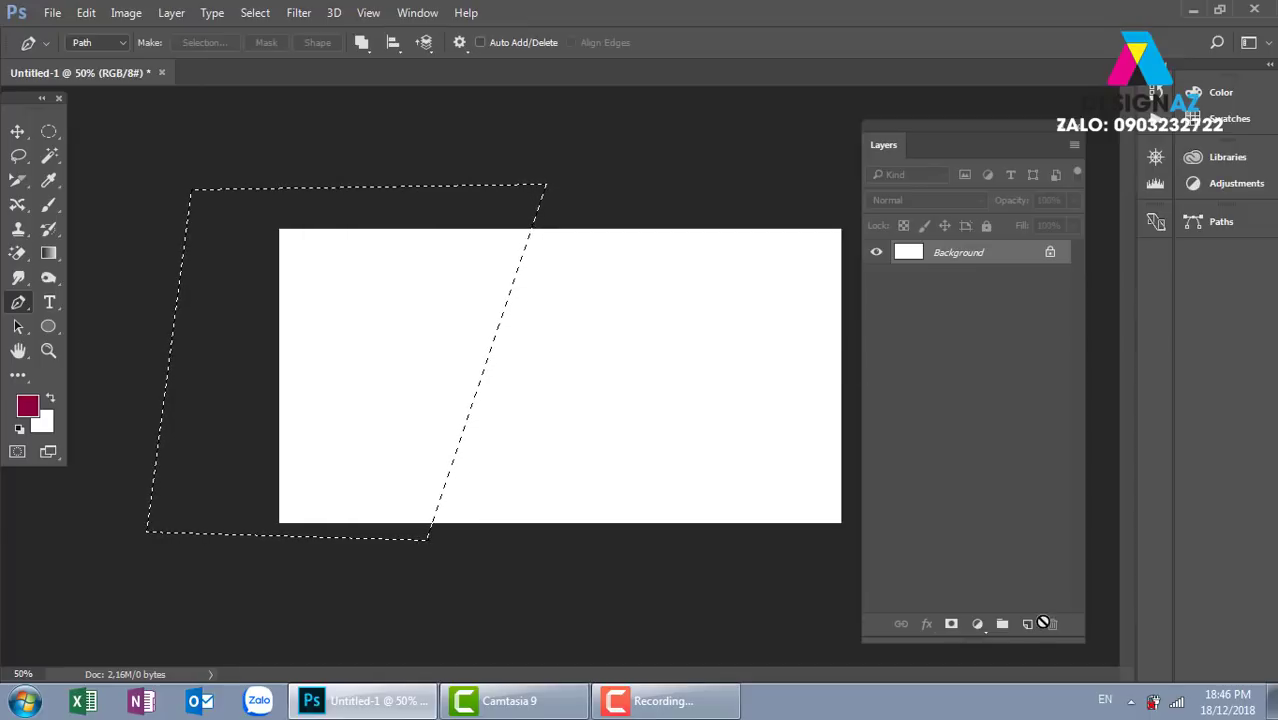
# - Fill the slanted selection with crimson on a new layer and deselect
pyautogui.click(1028, 623)
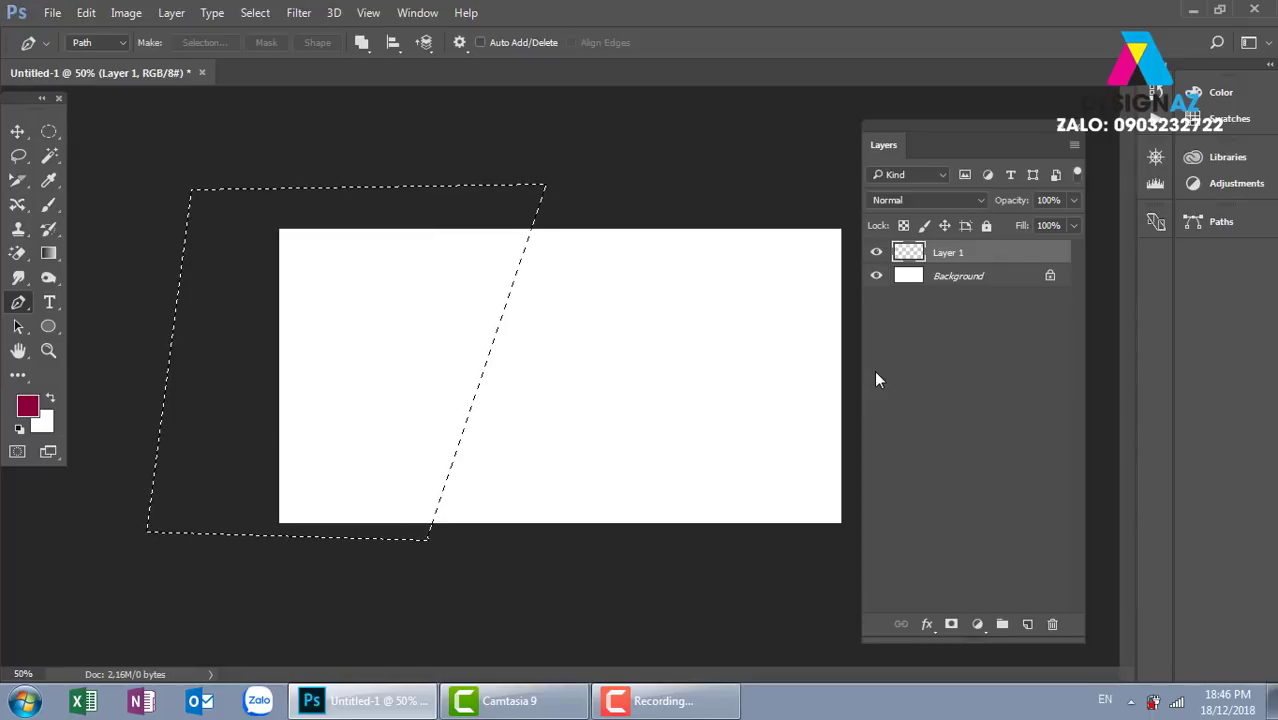
pyautogui.hotkey('alt', 'BackSpace')
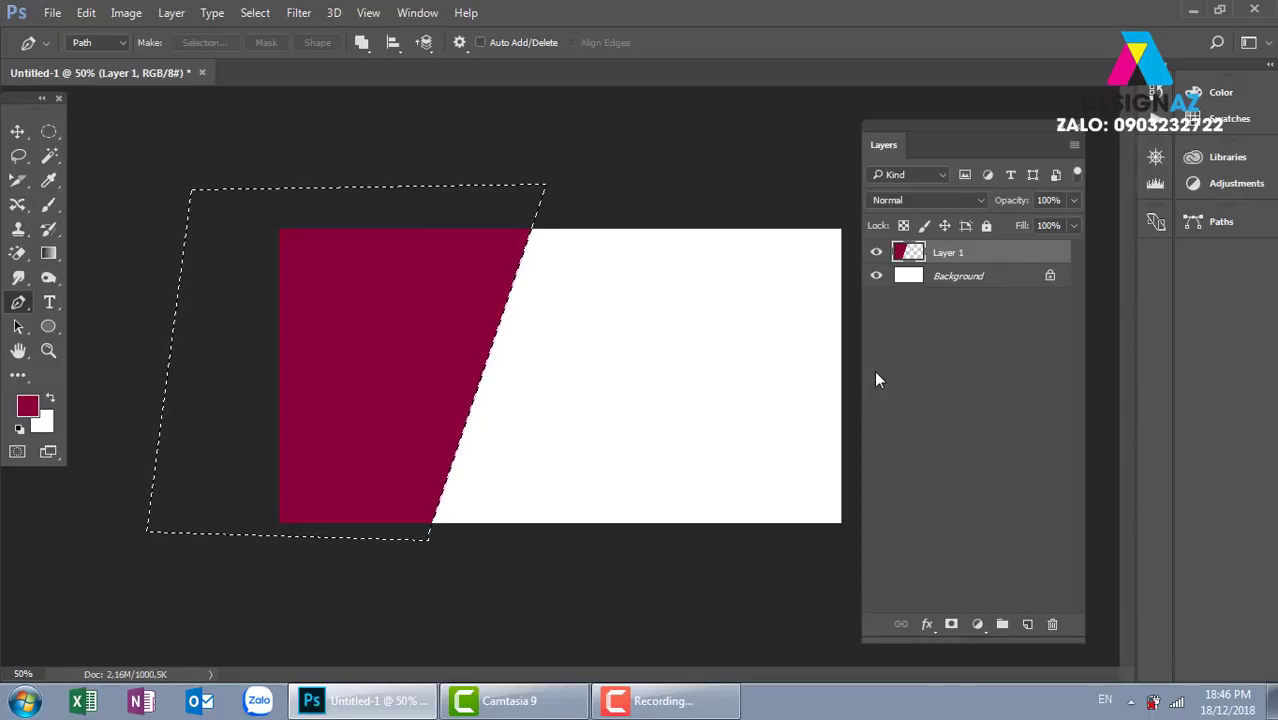
pyautogui.hotkey('ctrl', 'd')
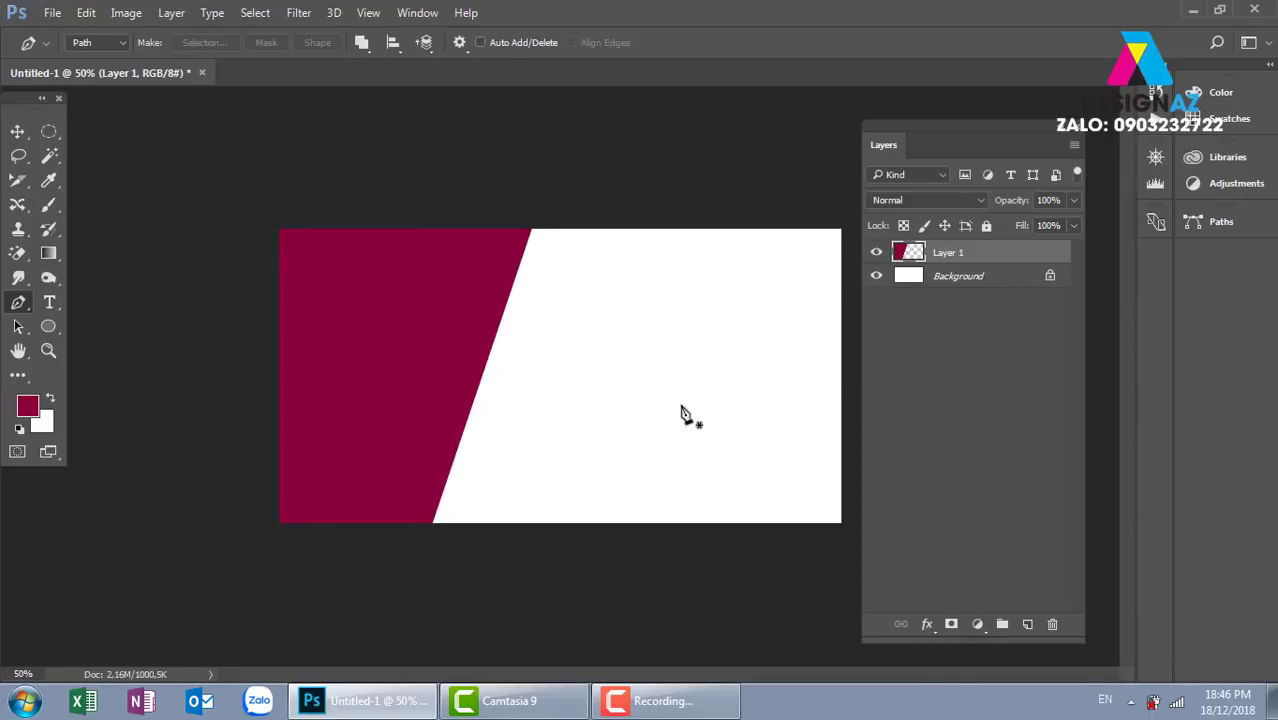
pyautogui.click(18, 132)
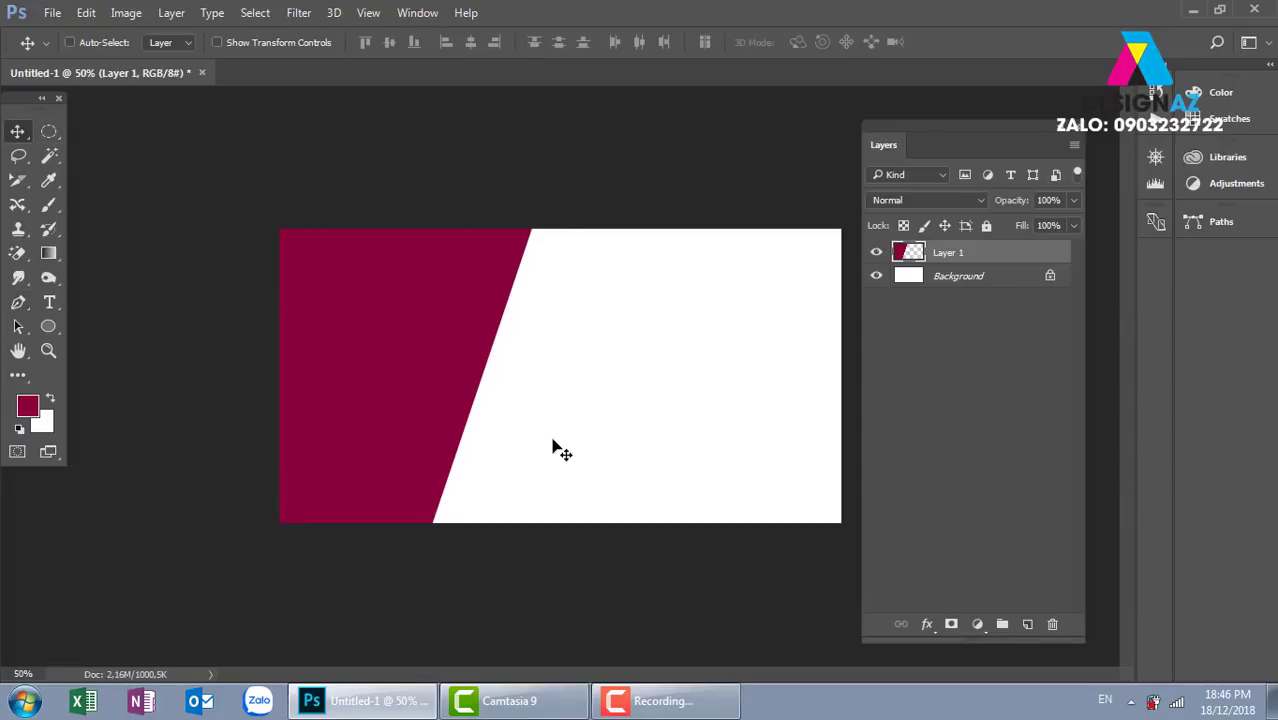
# - Trace a four-anchor path just past the crimson panel's diagonal edge, beyond the canvas
pyautogui.press('p')
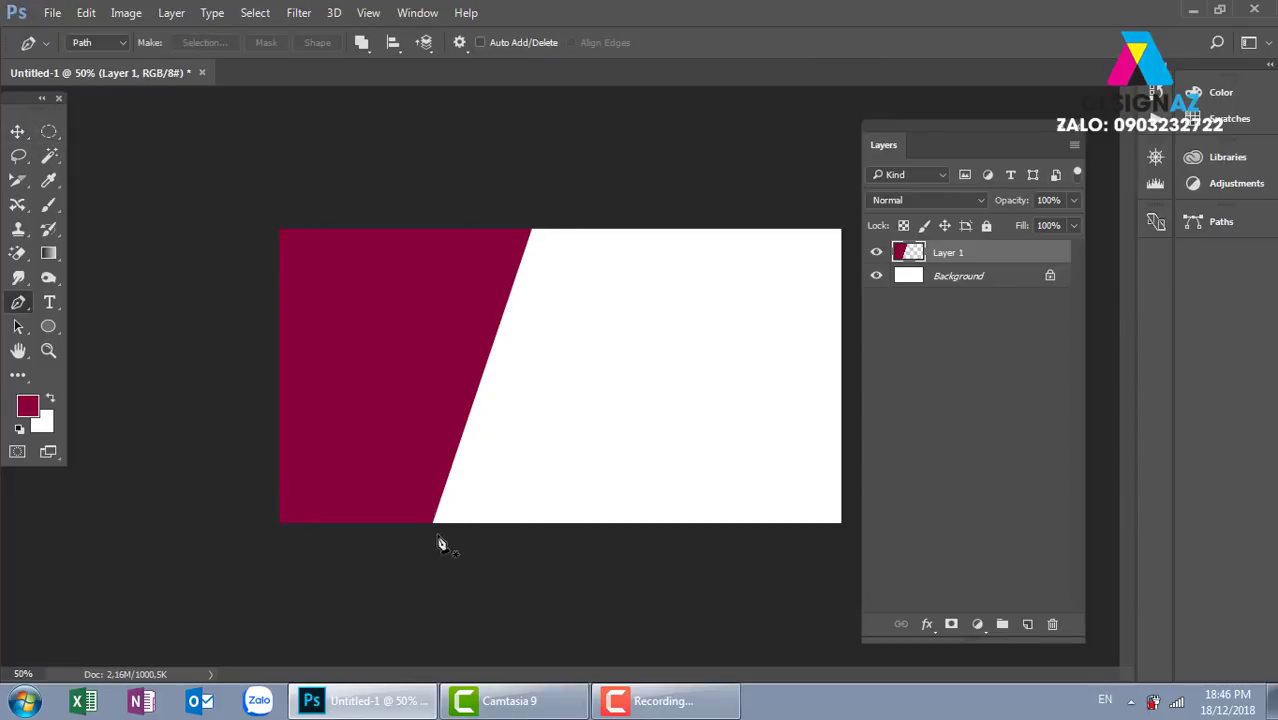
pyautogui.click(434, 542)
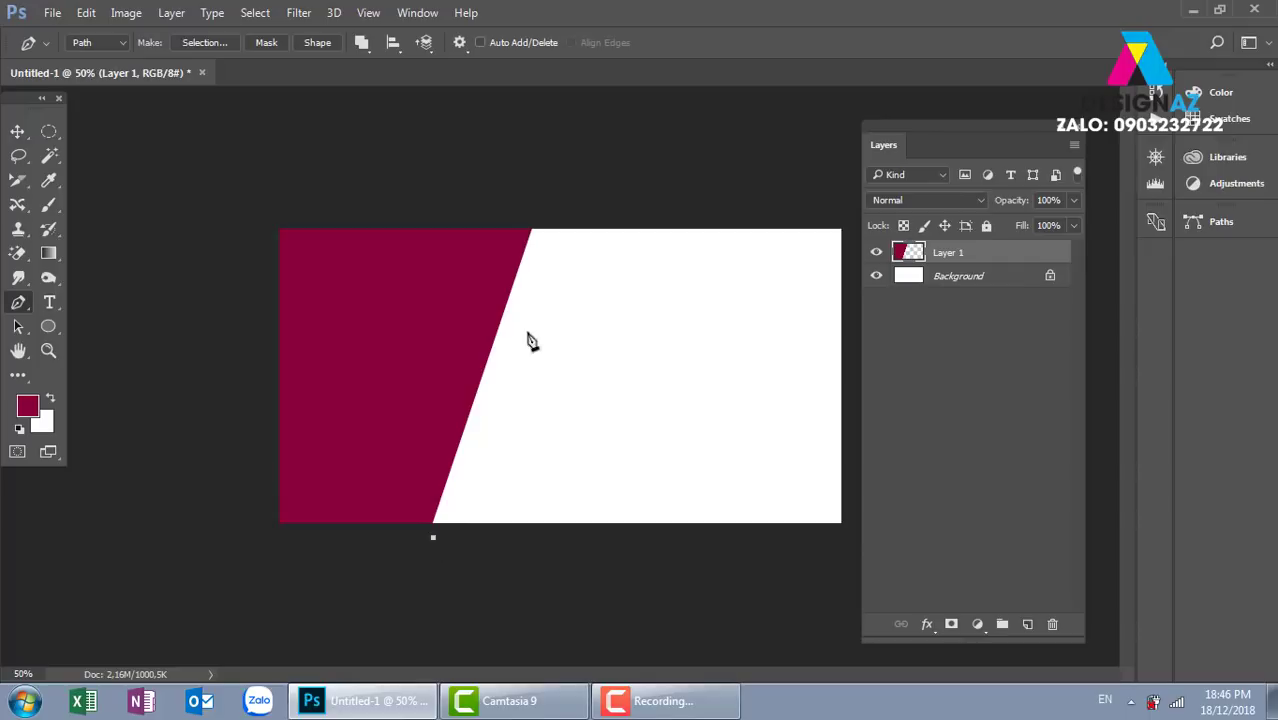
pyautogui.click(573, 209)
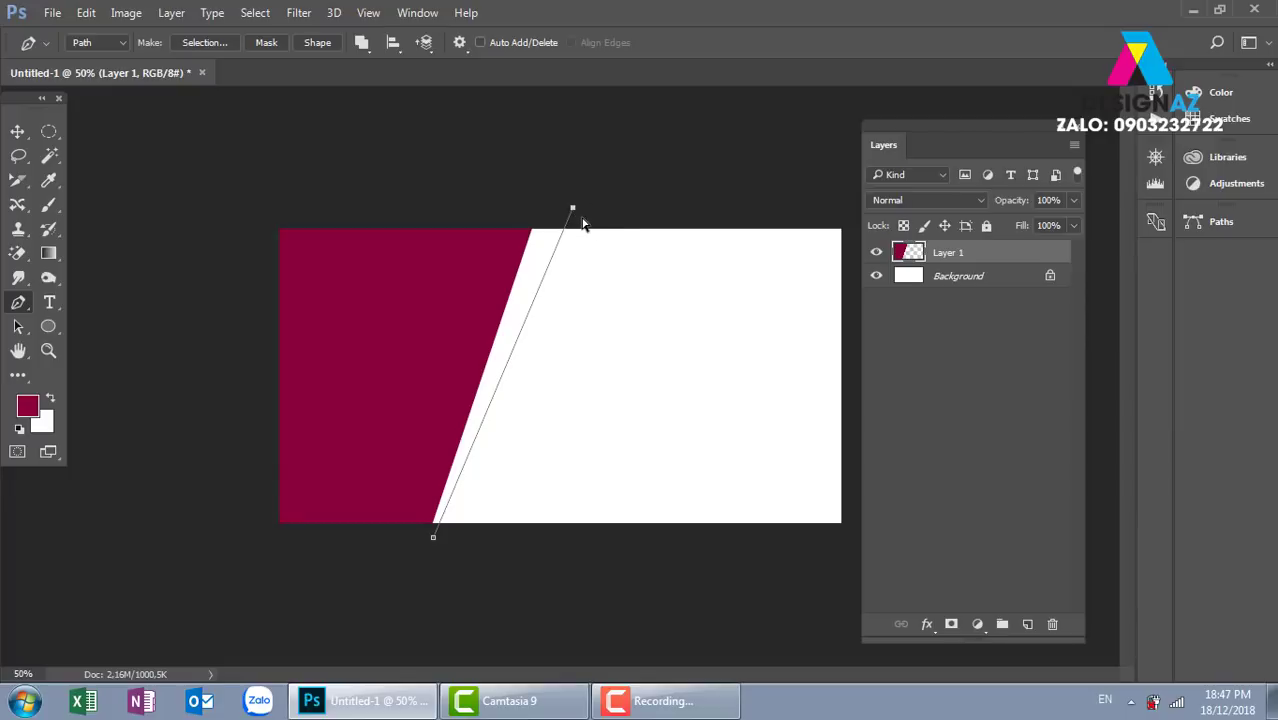
pyautogui.moveTo(573, 209); pyautogui.dragTo(561, 208)
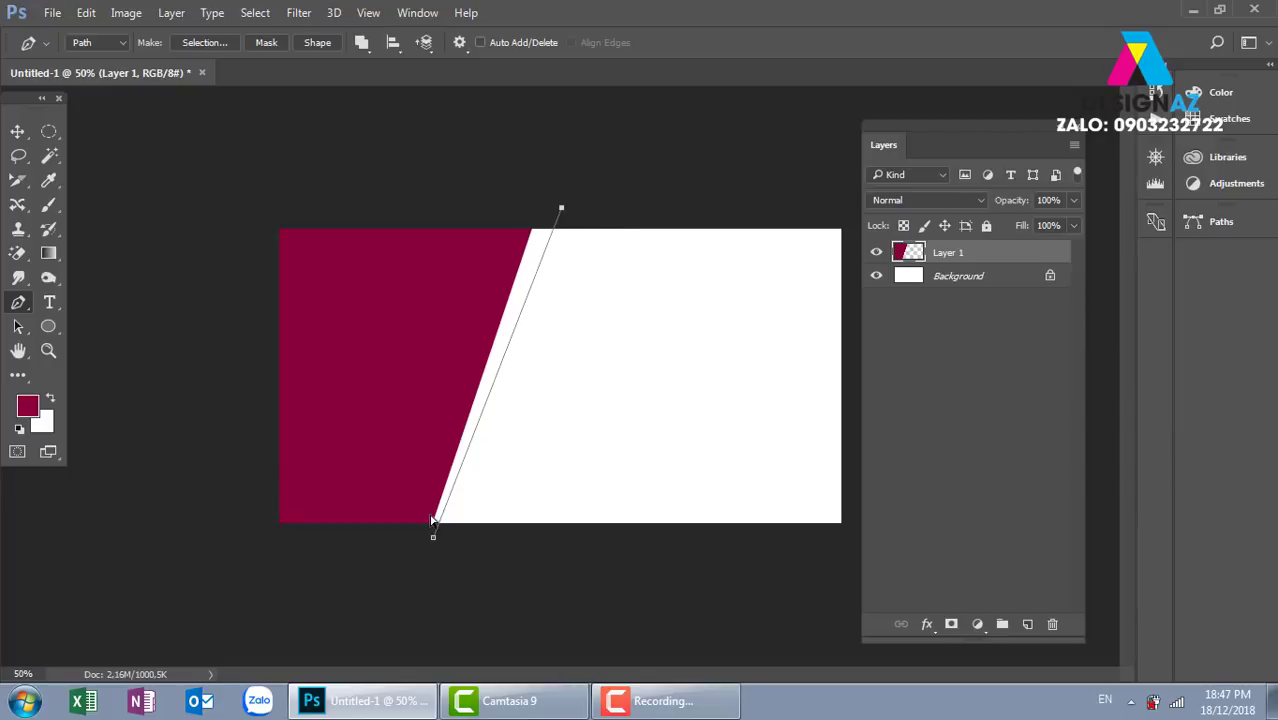
pyautogui.moveTo(435, 540); pyautogui.dragTo(428, 537)
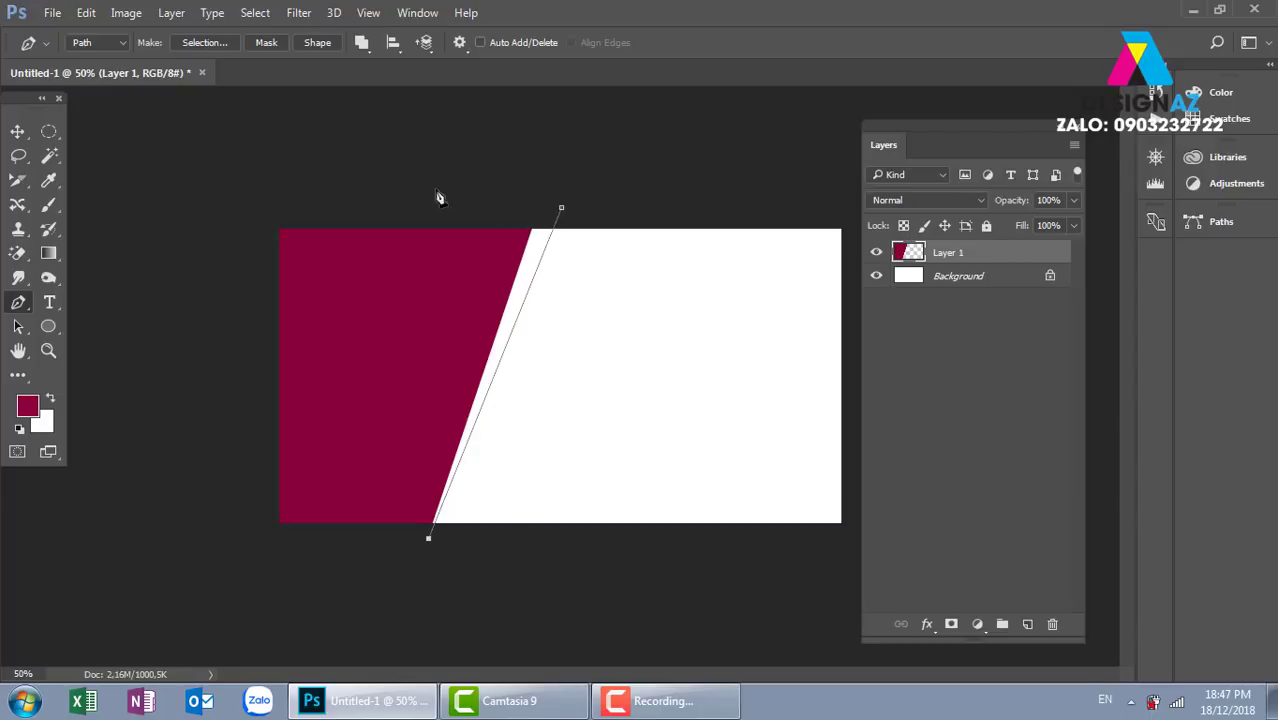
pyautogui.click(561, 208)
pyautogui.click(228, 208)
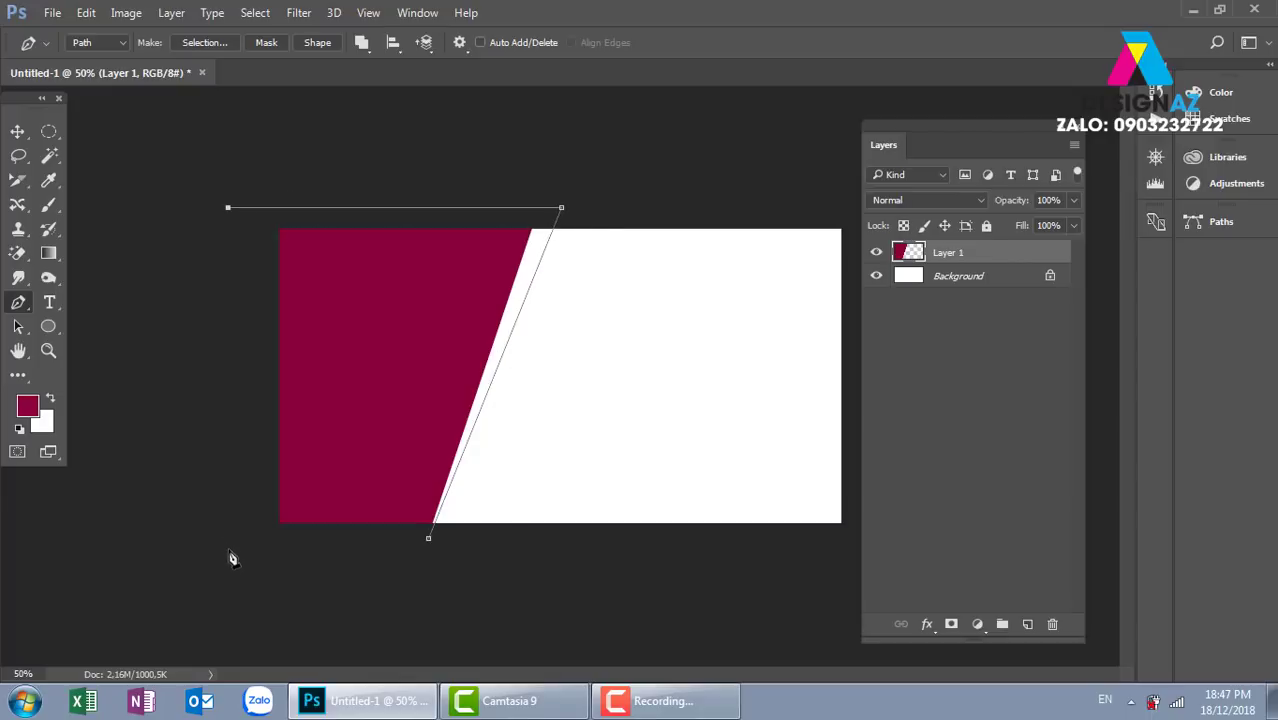
pyautogui.click(229, 549)
pyautogui.click(428, 540)
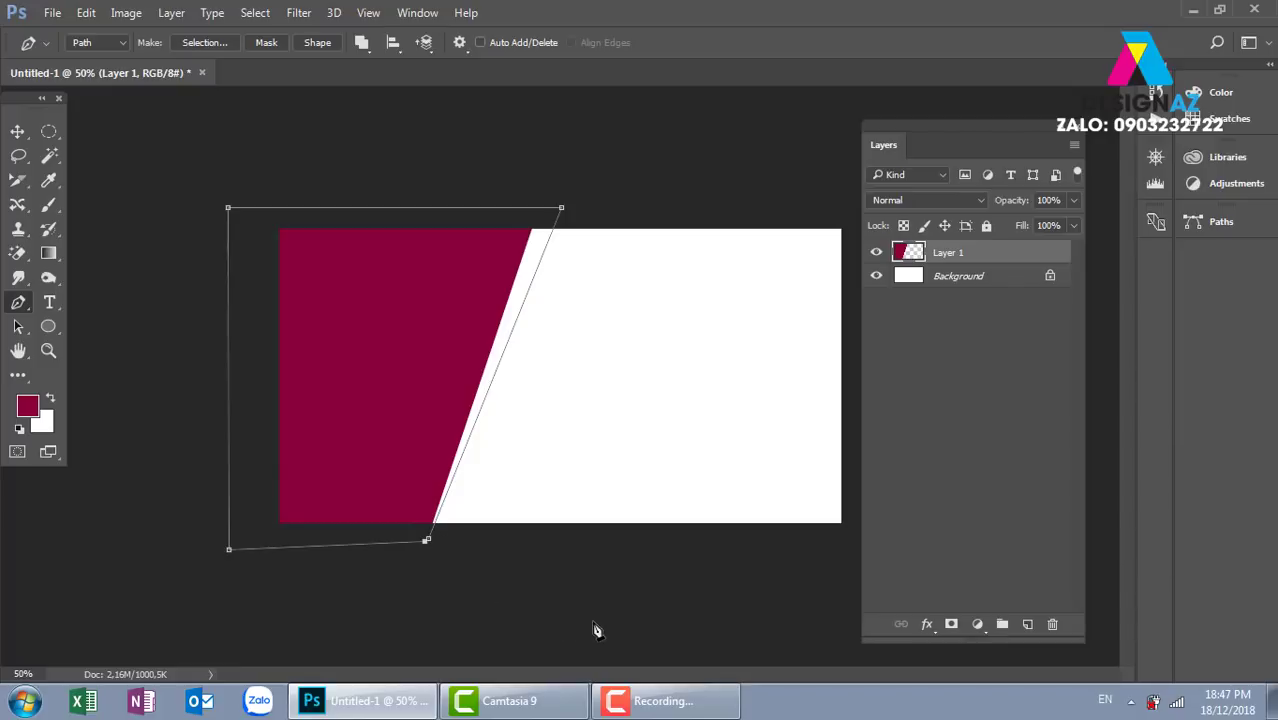
pyautogui.hotkey('ctrl', 'Return')
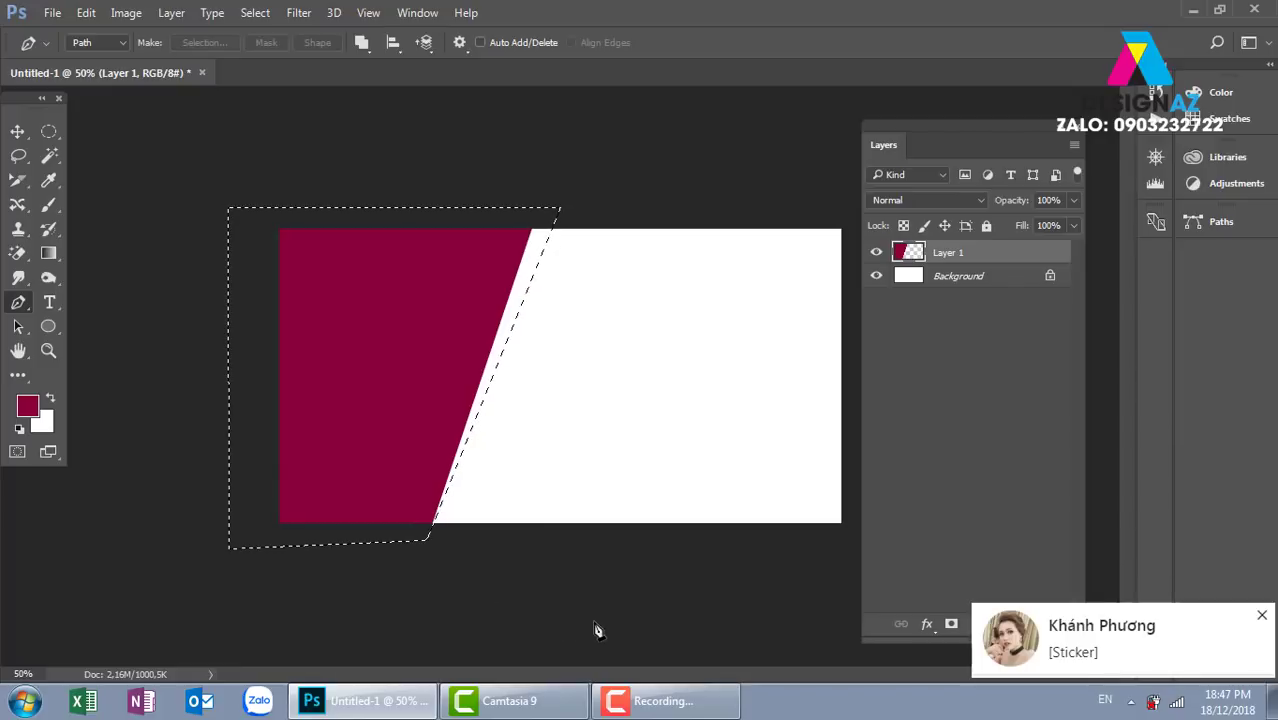
pyautogui.click(1258, 625)
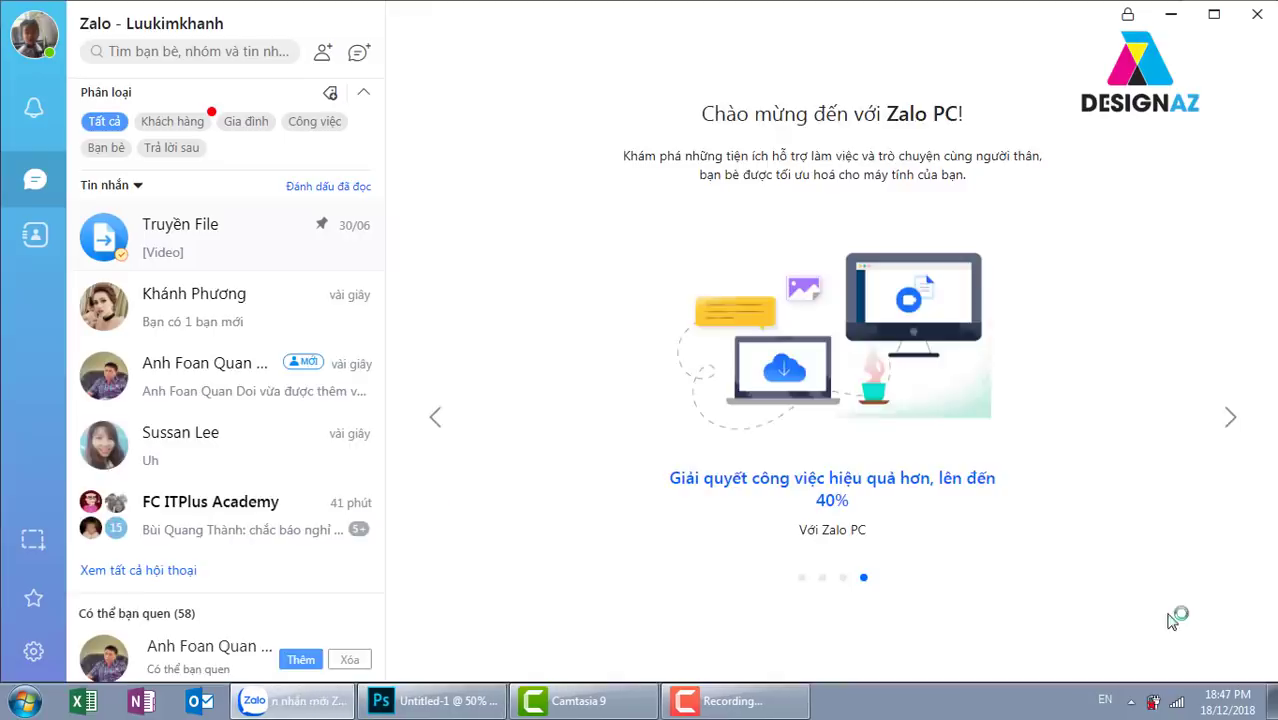
pyautogui.click(460, 701)
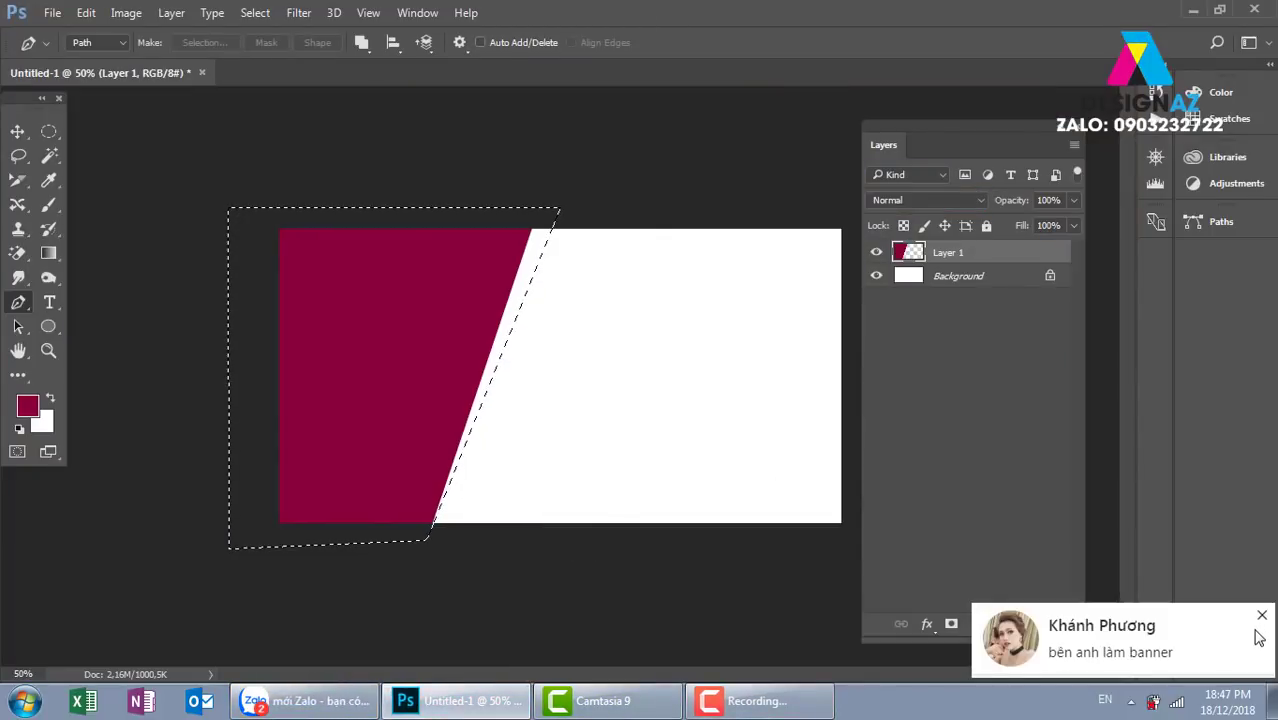
pyautogui.click(1262, 617)
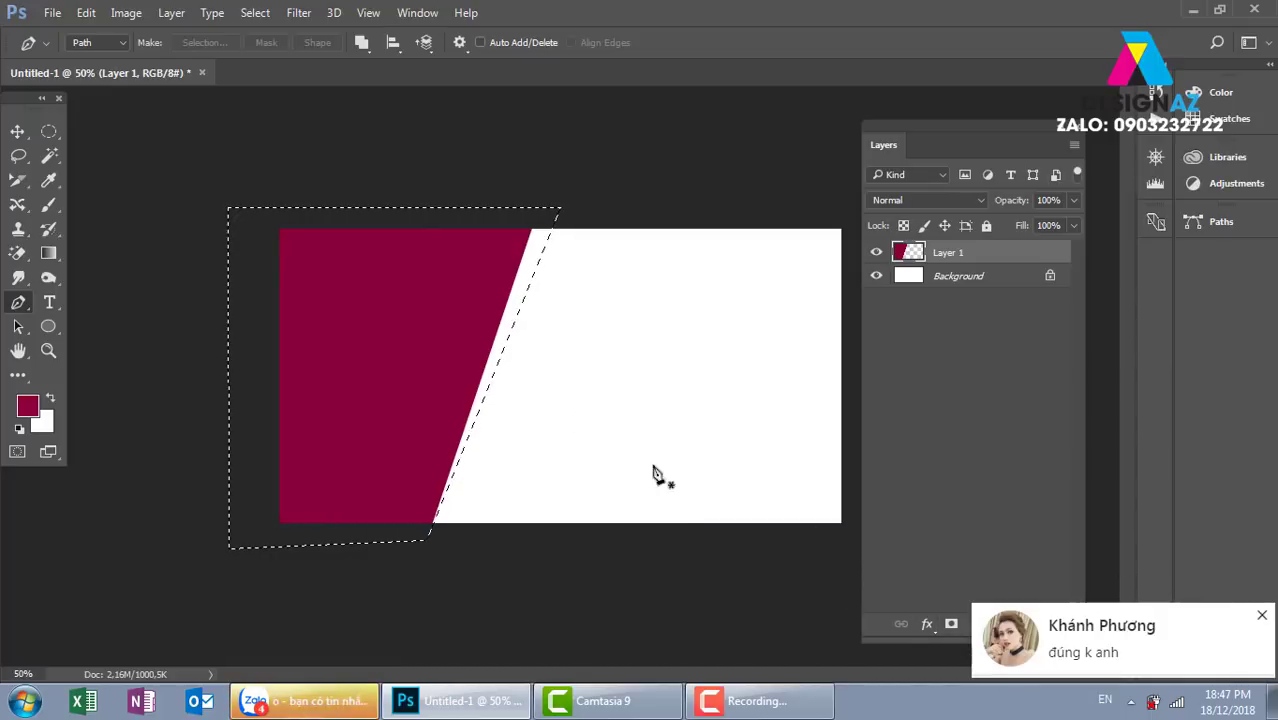
pyautogui.click(1262, 616)
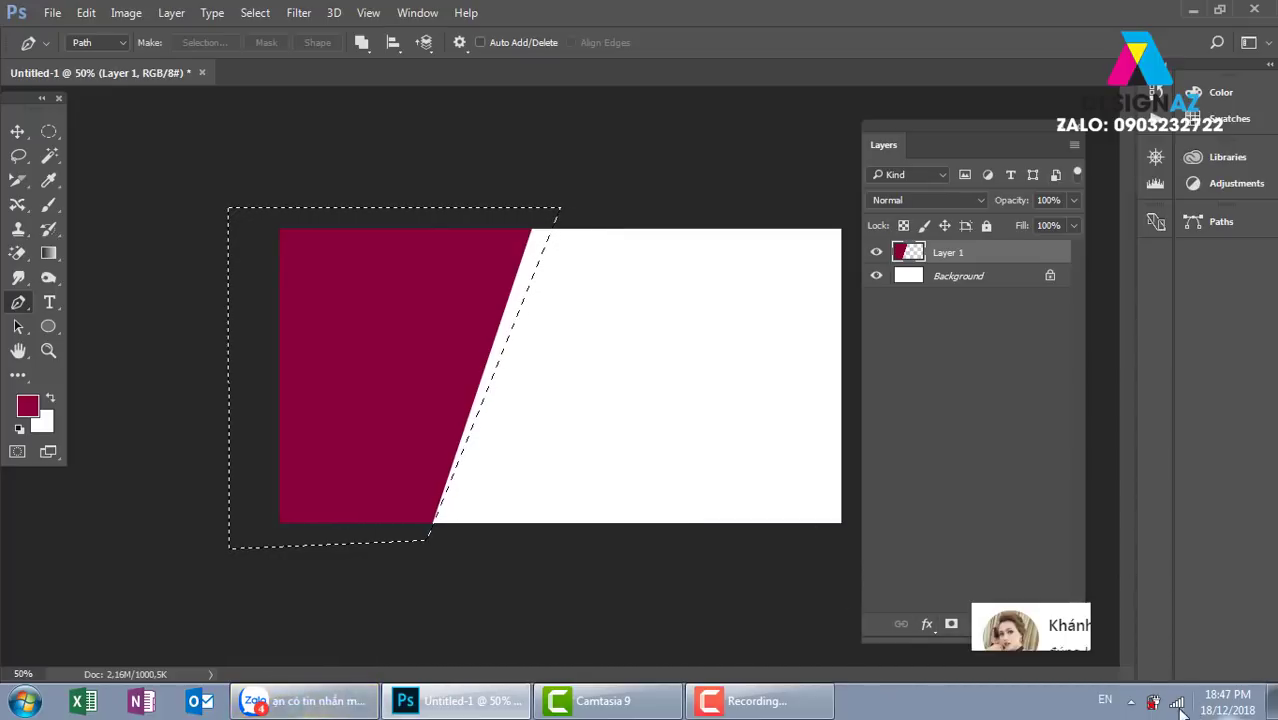
pyautogui.hotkey('ctrl', 'd')
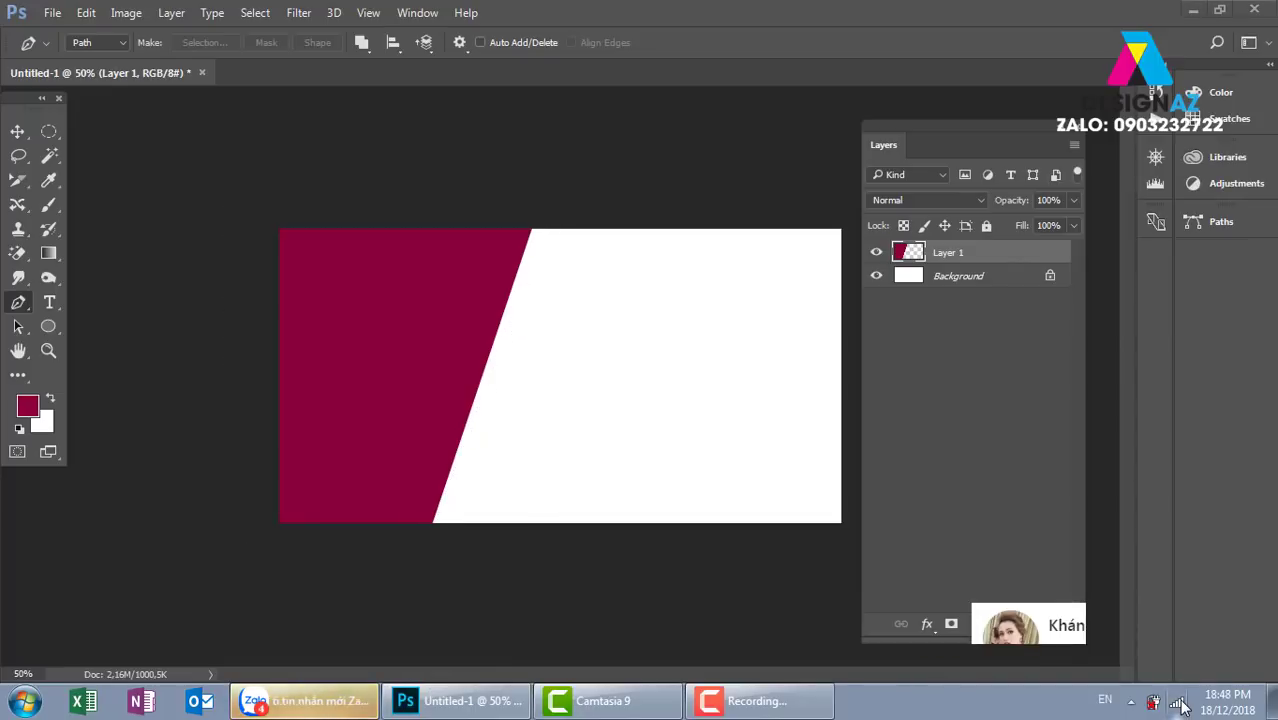
pyautogui.click(1180, 705)
pyautogui.click(1188, 448)
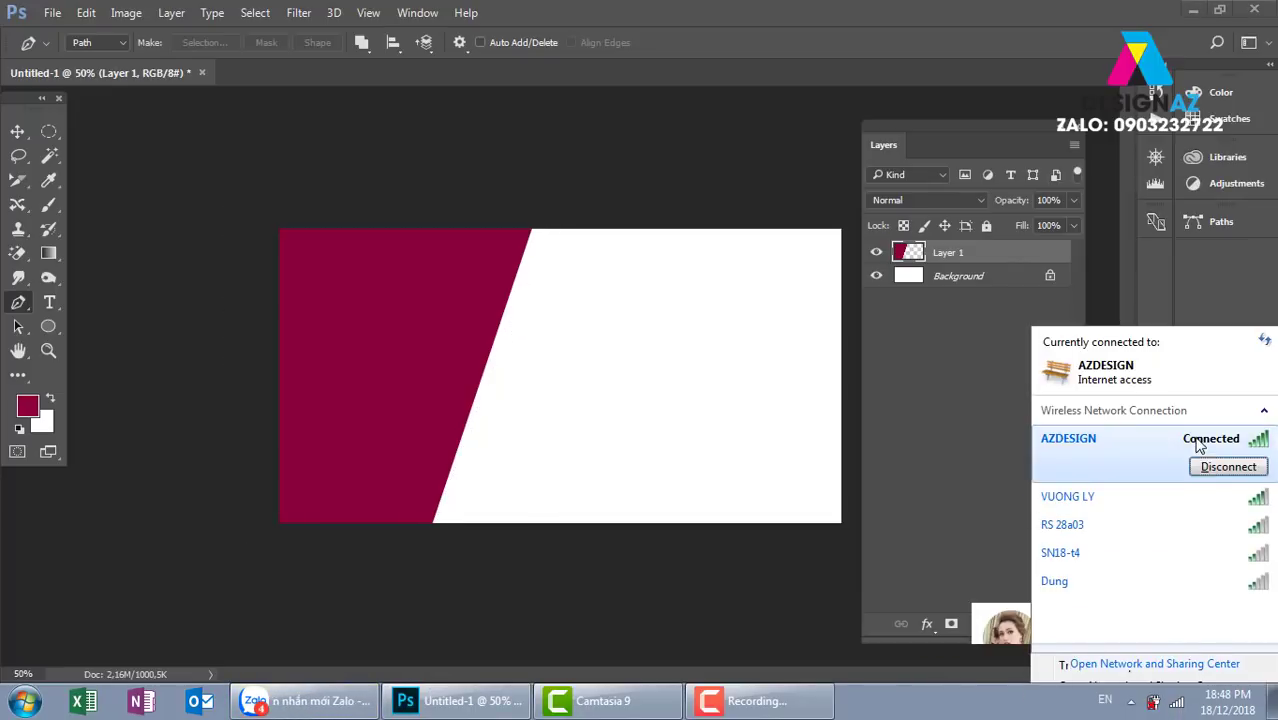
pyautogui.click(1220, 468)
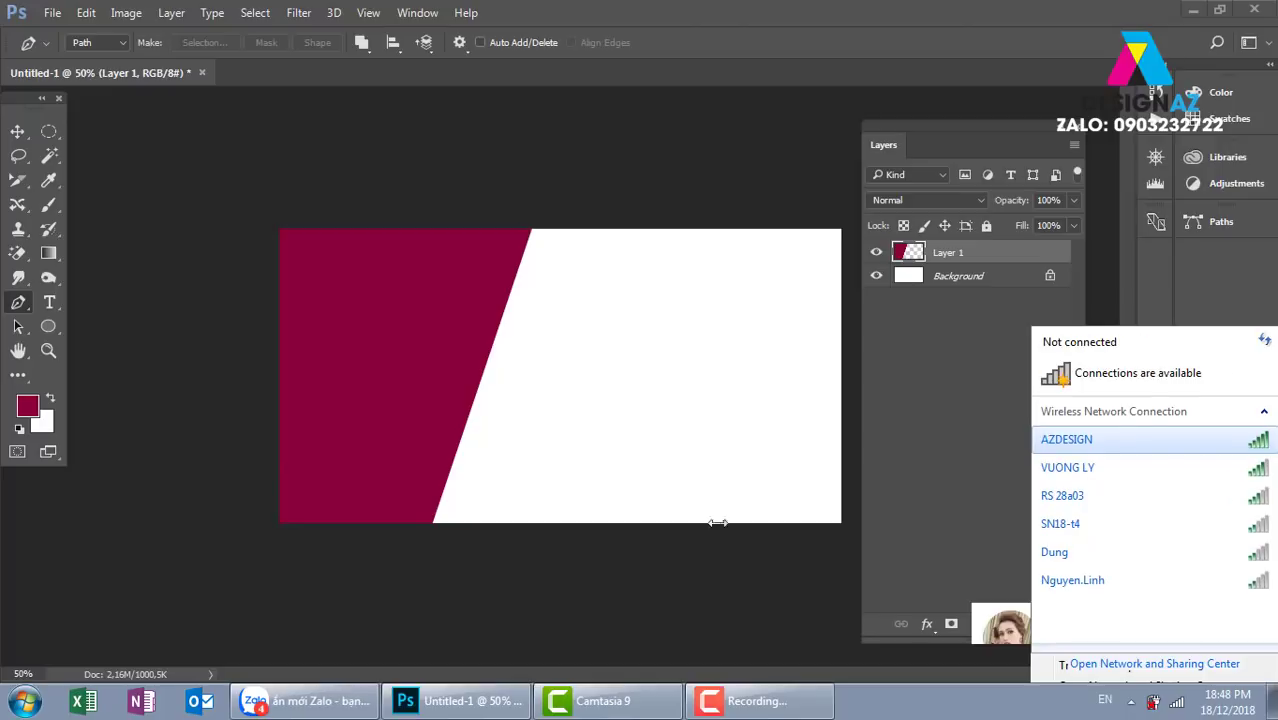
pyautogui.click(700, 598)
pyautogui.hotkey('ctrl', 'shift', 'd')
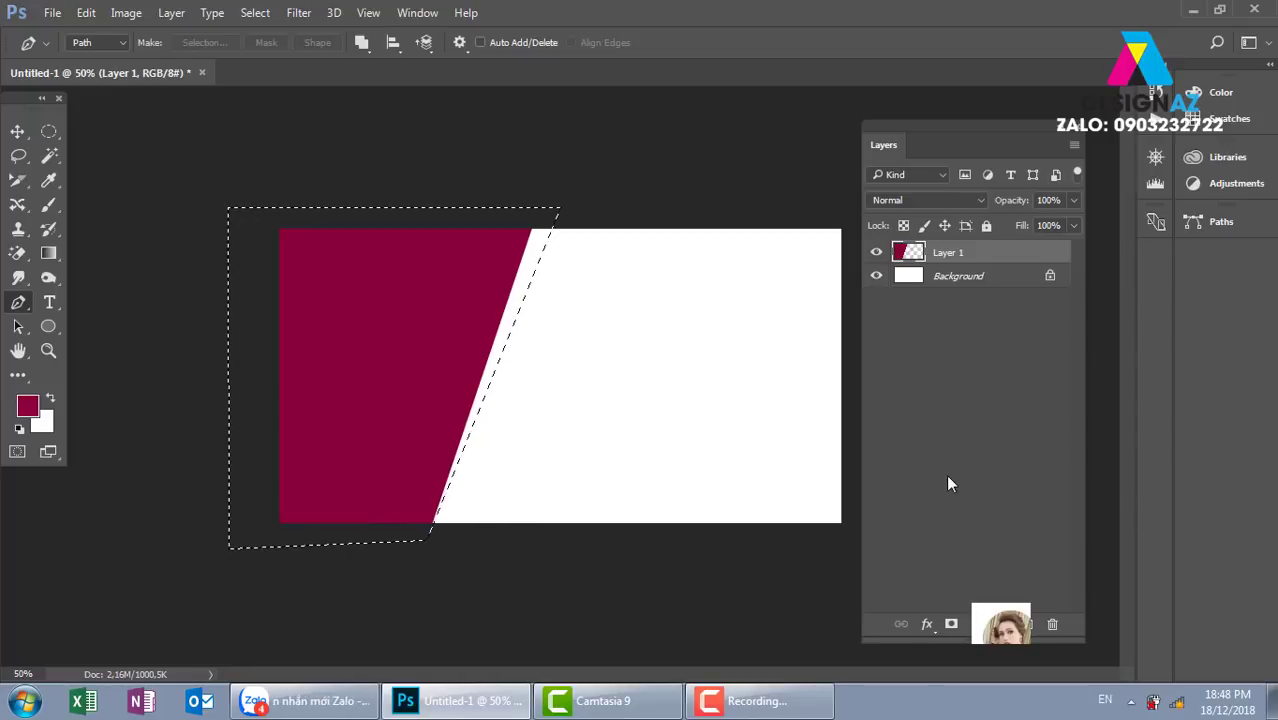
# - Fill the selection with crimson on new Layer 2 at 50% opacity
pyautogui.hotkey('ctrl', 'shift', 'alt', 'n')
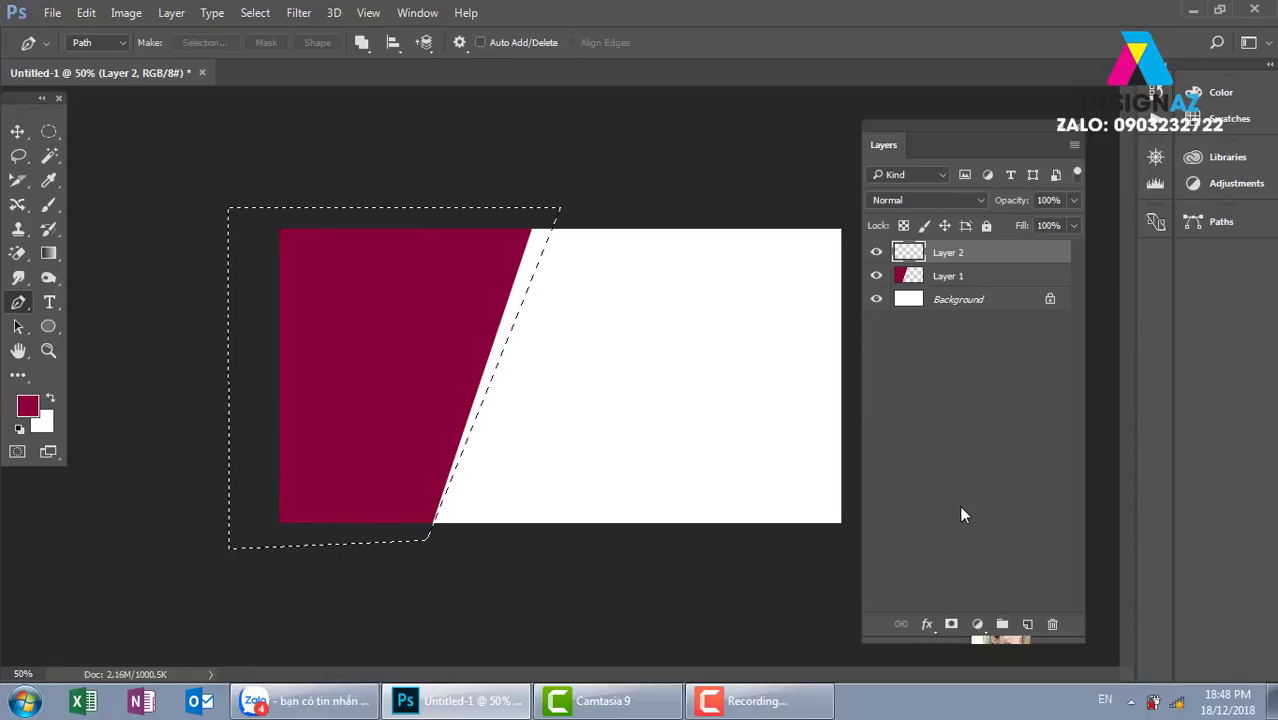
pyautogui.hotkey('alt', 'BackSpace')
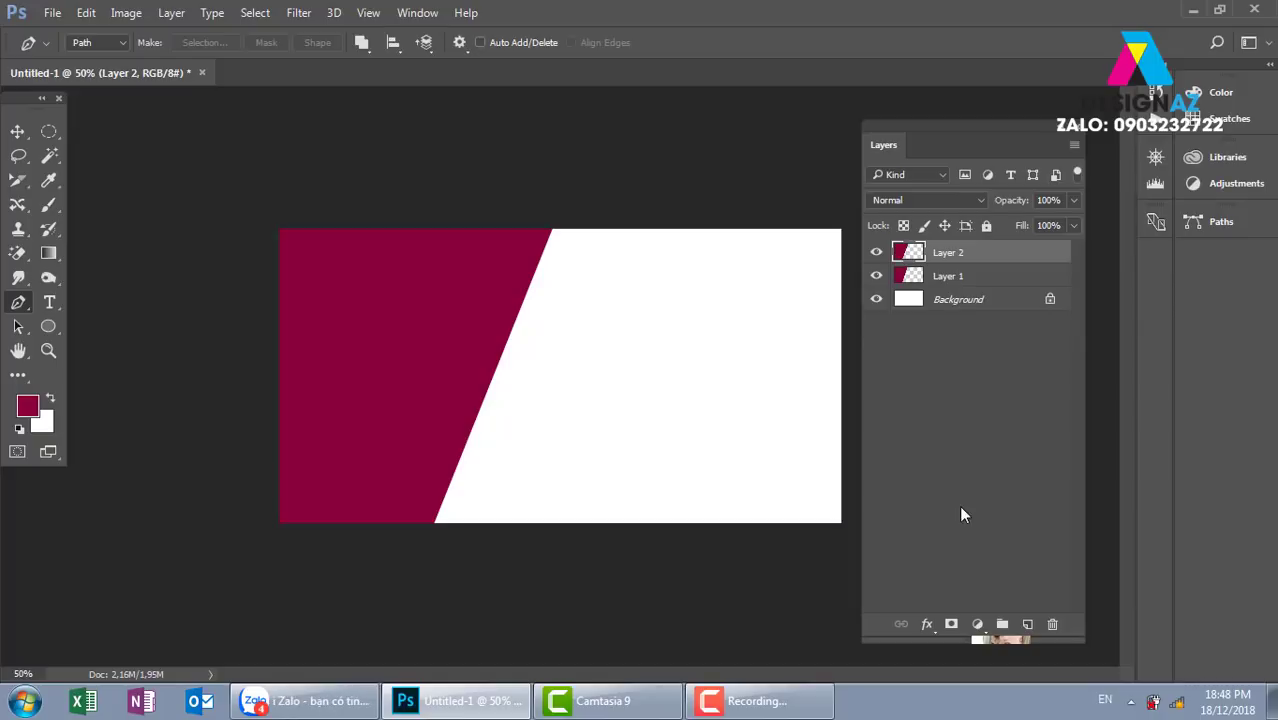
pyautogui.press('5')
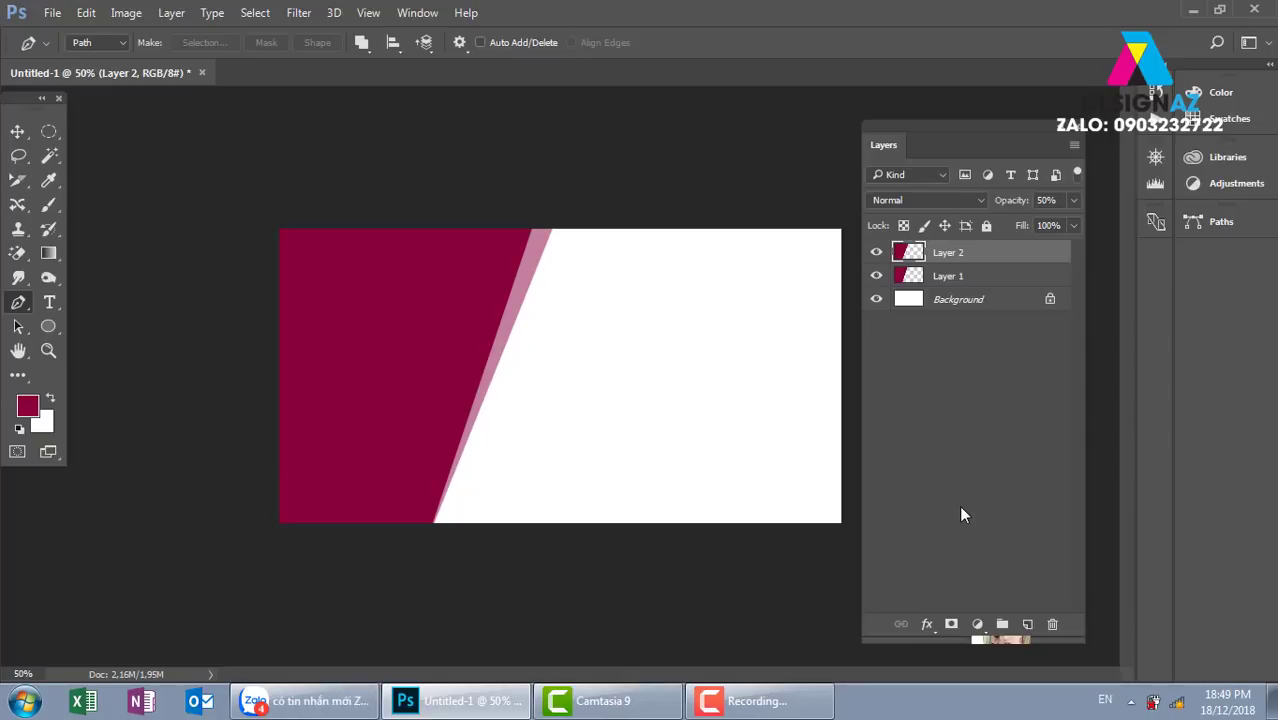
# - Move Layer 2 beneath Layer 1 and select an even wider slanted area
pyautogui.hotkey('ctrl', '[')
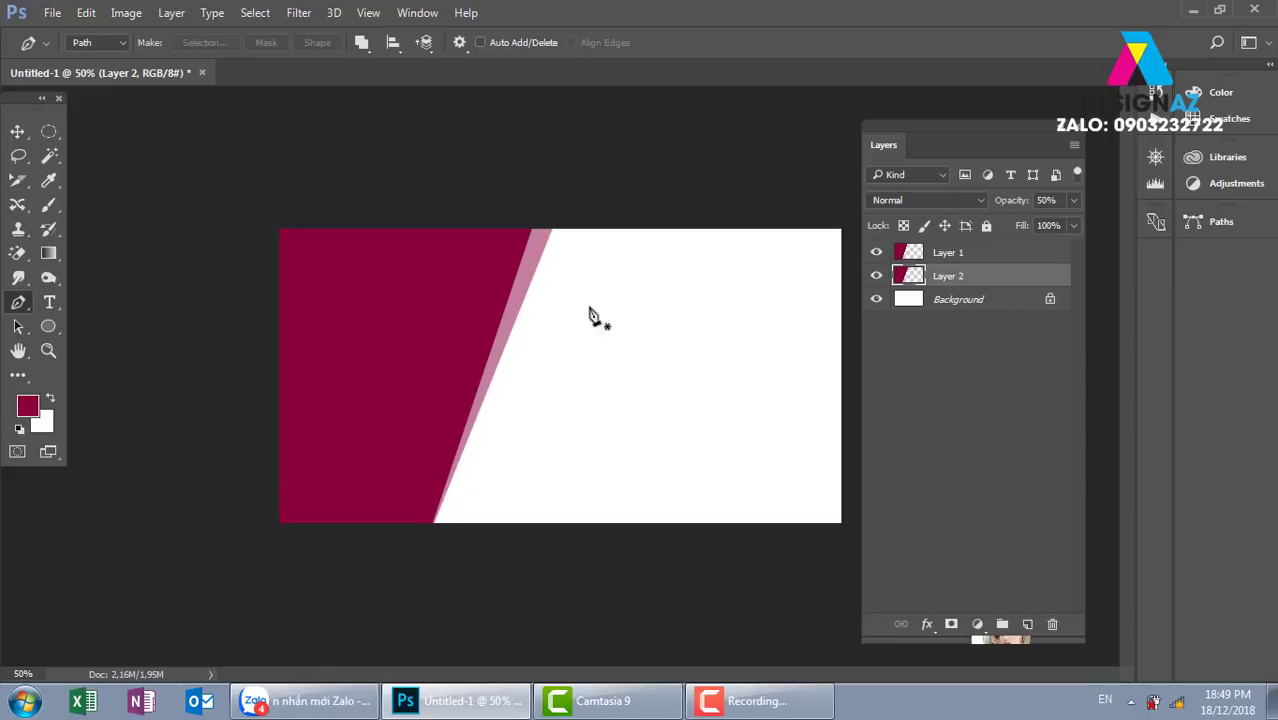
pyautogui.click(434, 529)
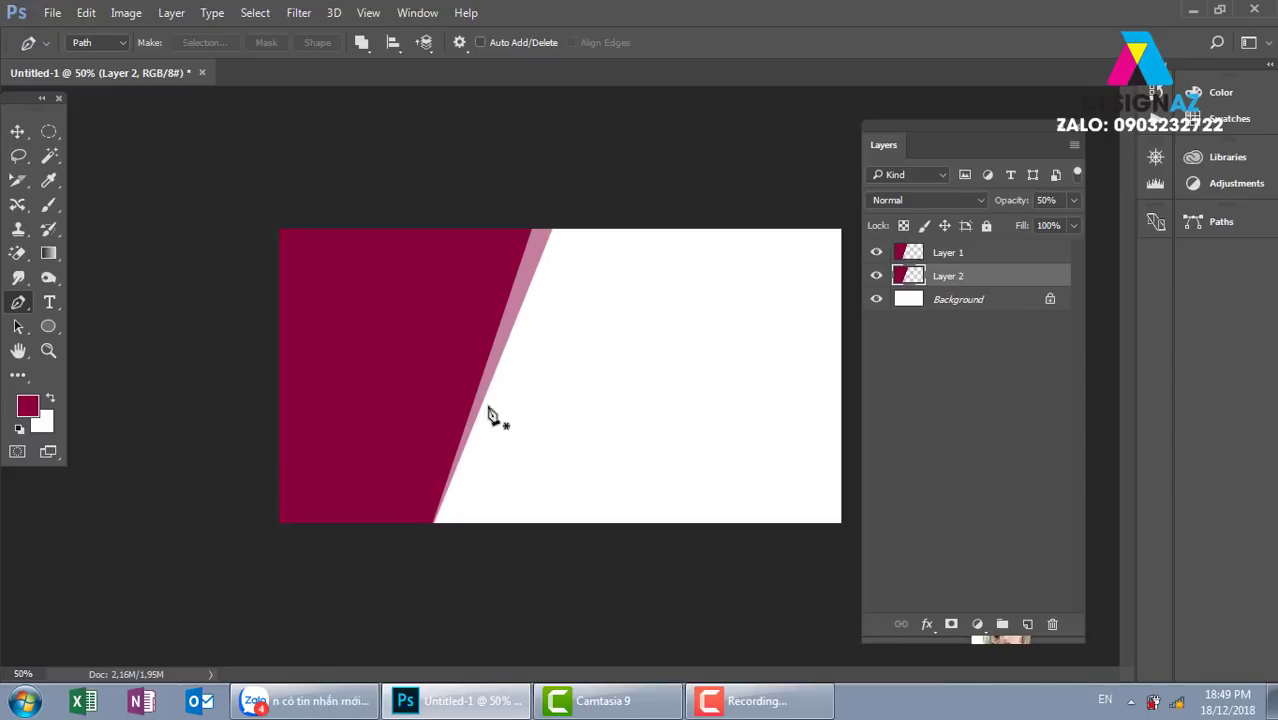
pyautogui.click(579, 219)
pyautogui.click(180, 175)
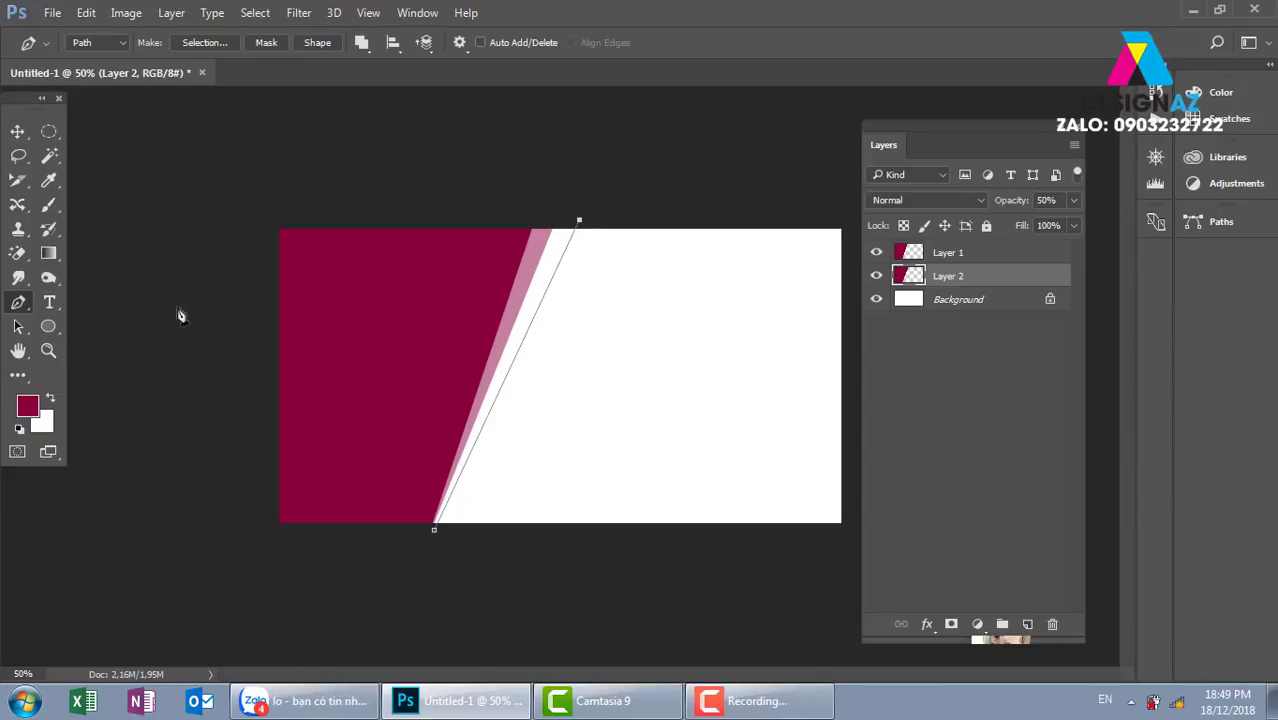
pyautogui.click(174, 461)
pyautogui.click(260, 550)
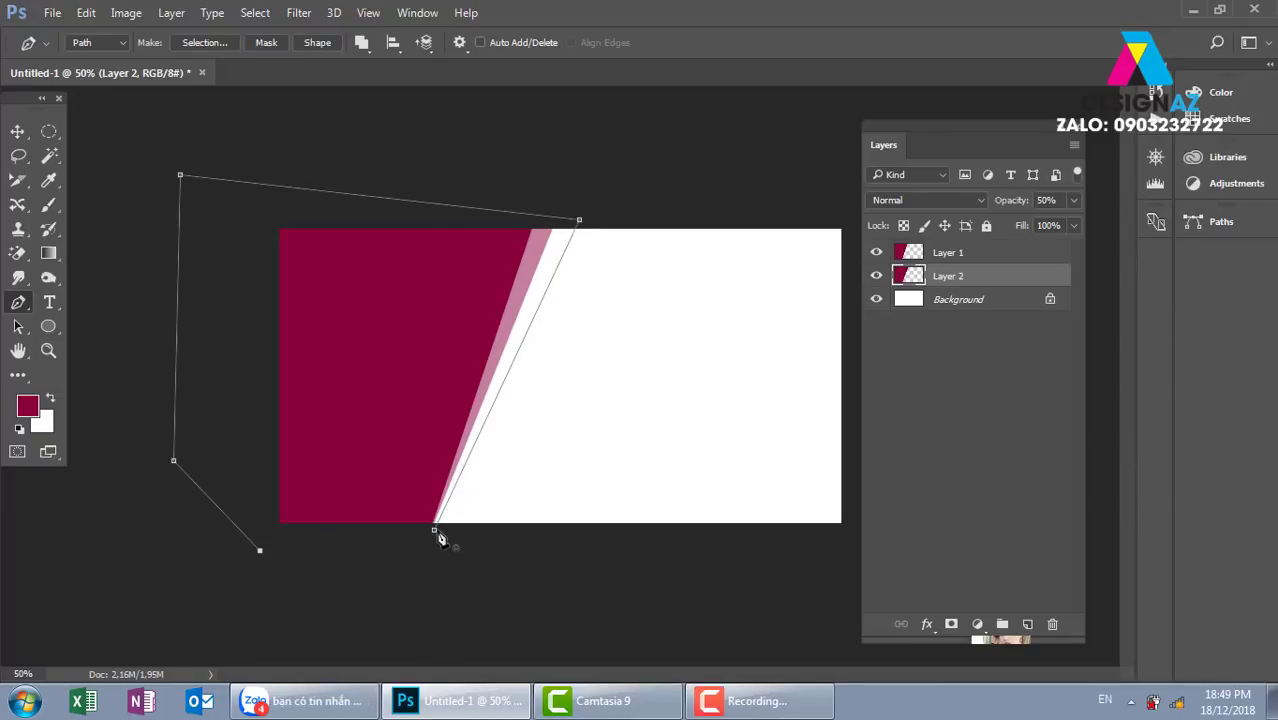
pyautogui.click(434, 529)
pyautogui.hotkey('ctrl', 'Return')
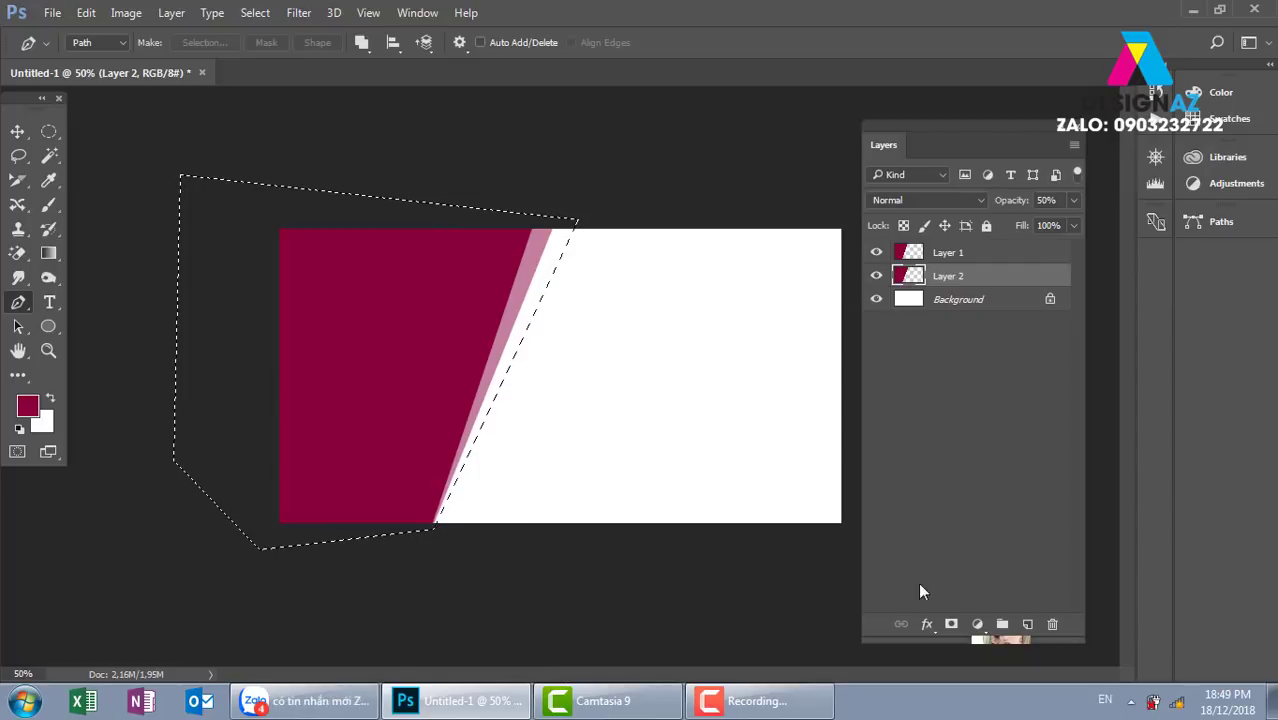
# - Fill the selection with crimson on new Layer 3 at 20% opacity
pyautogui.click(1030, 627)
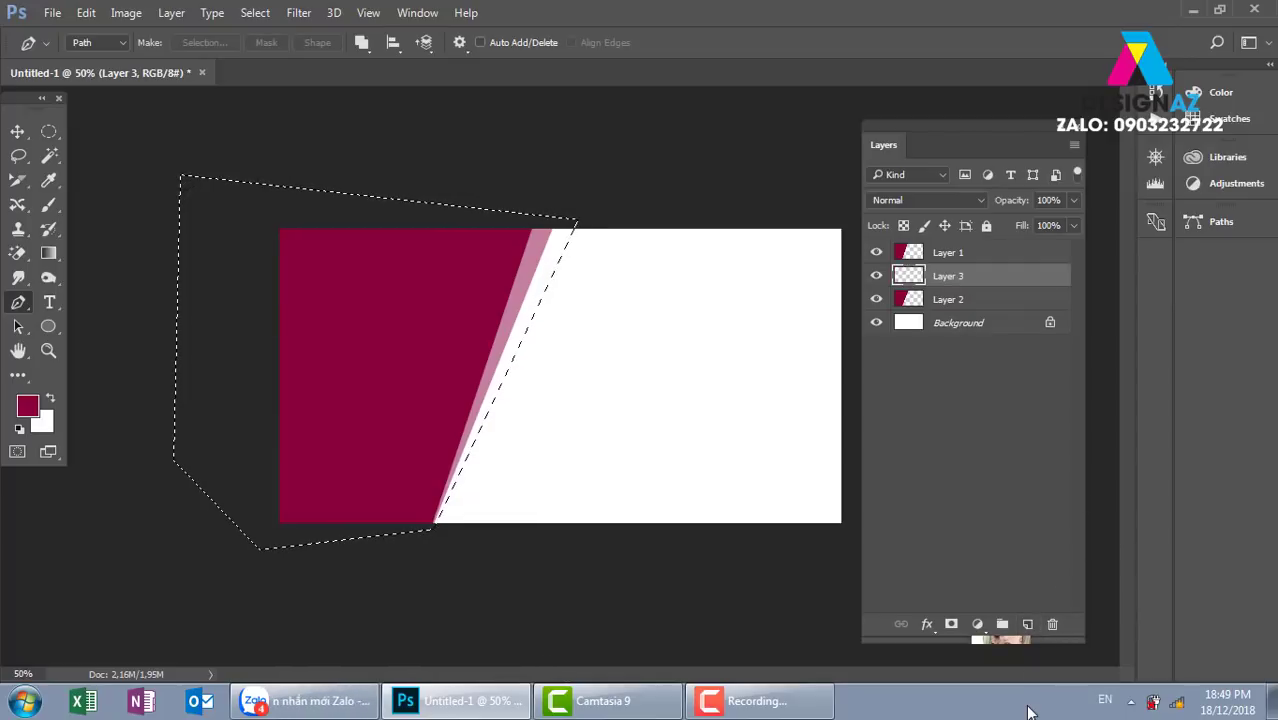
pyautogui.hotkey('alt', 'BackSpace')
pyautogui.press('v')
pyautogui.hotkey('ctrl', 'd')
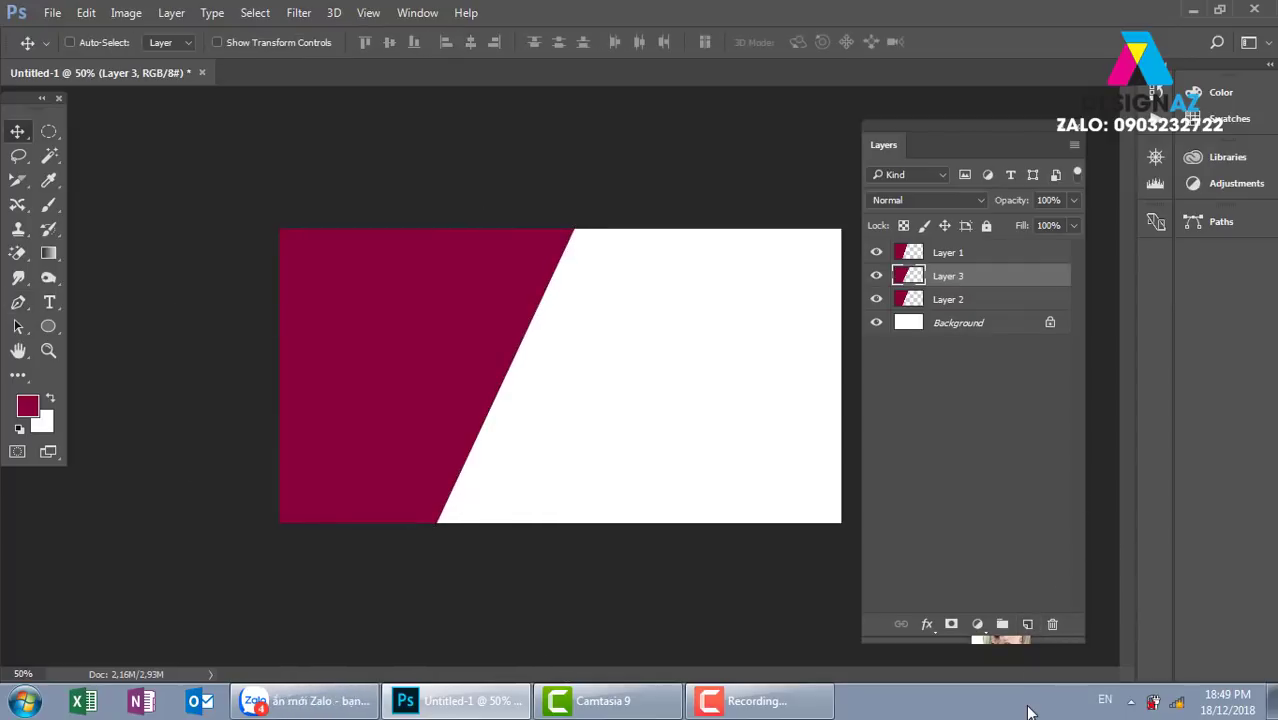
pyautogui.press('2')
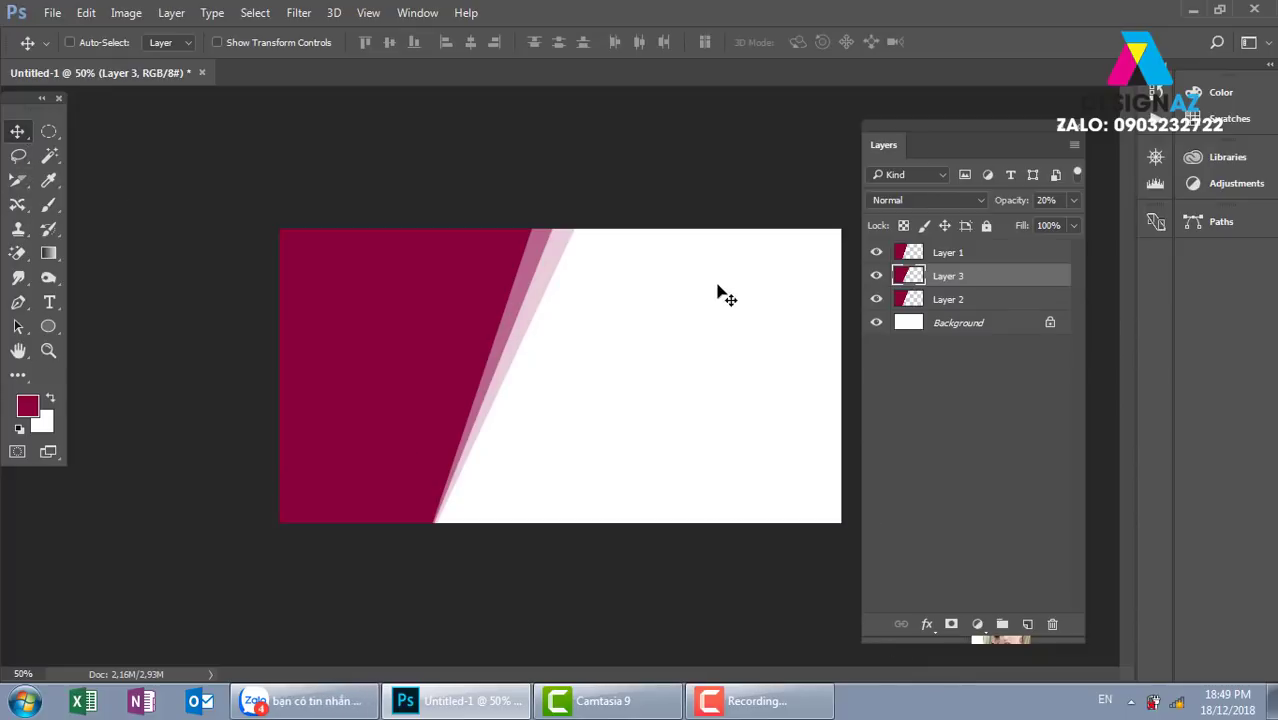
# - Pick the top crimson panel layer, Layer 1, and nudge it slightly
pyautogui.rightClick(460, 308)
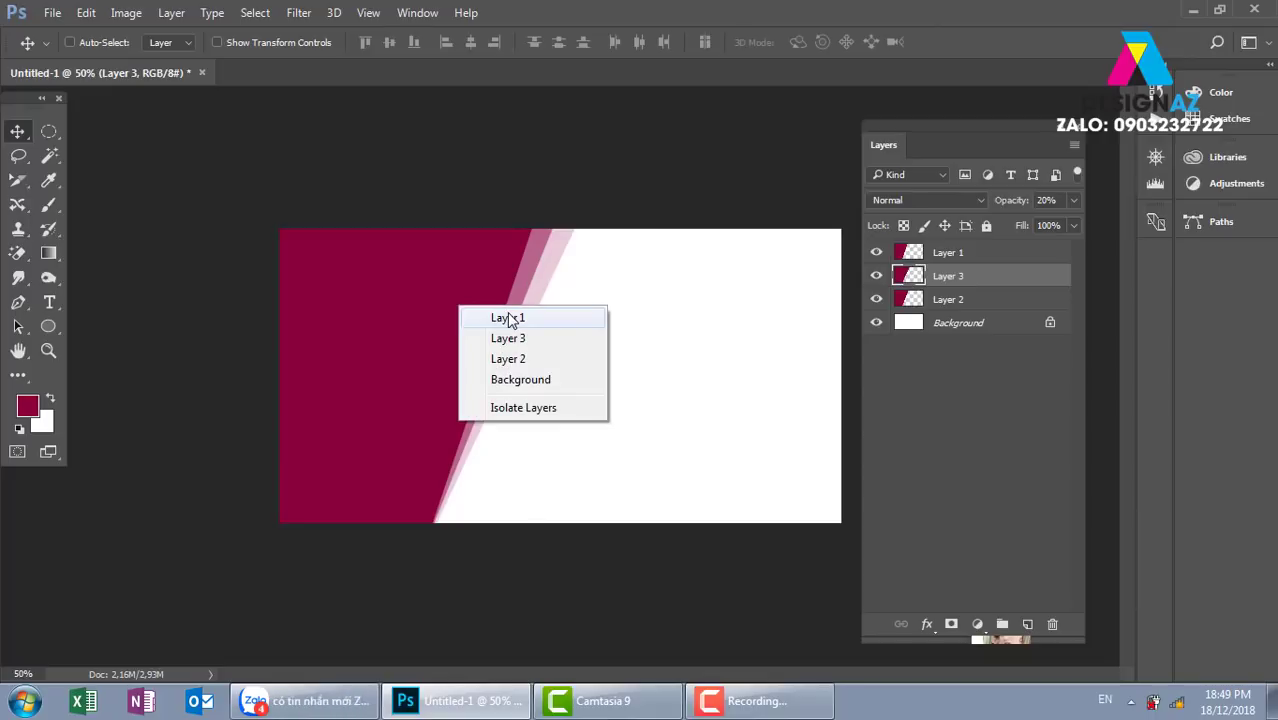
pyautogui.click(510, 318)
pyautogui.moveTo(458, 340)
pyautogui.mouseDown()
pyautogui.moveTo(482, 405)
pyautogui.moveTo(453, 341)
pyautogui.mouseUp()
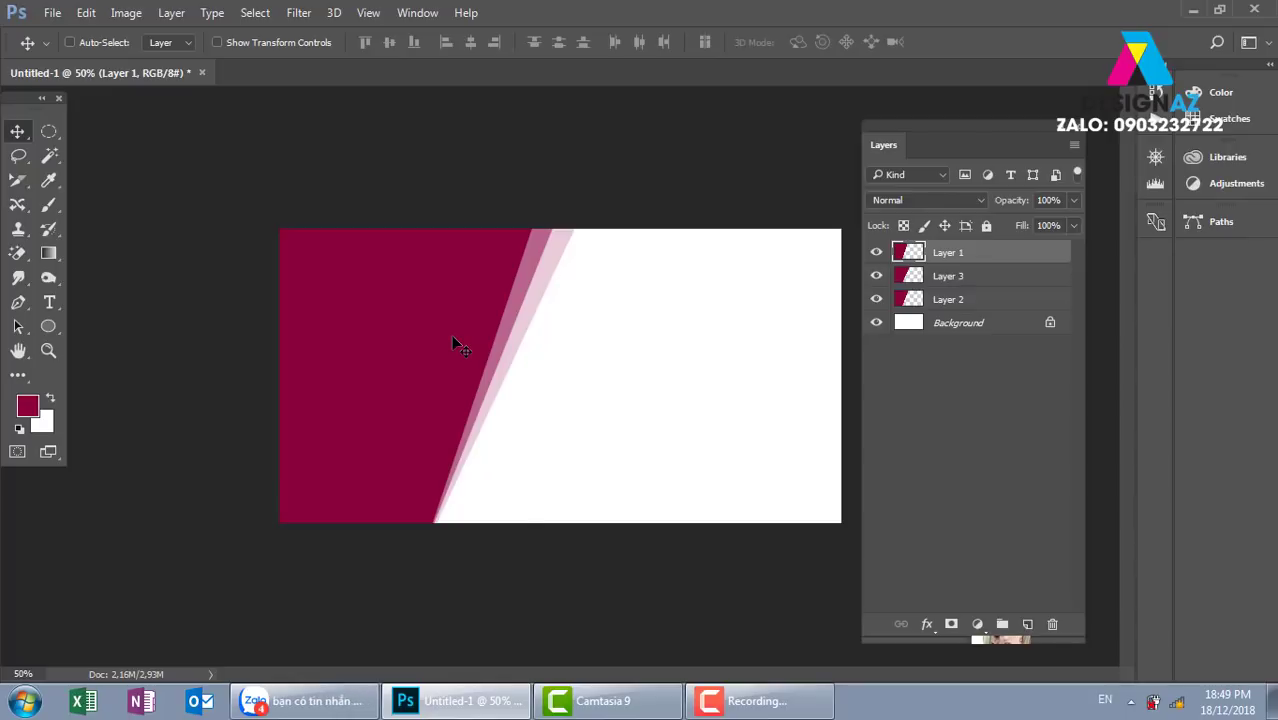
# - Duplicate the crimson panel, invert the copy to mint green, and shift it left
pyautogui.hotkey('ctrl', 'j')
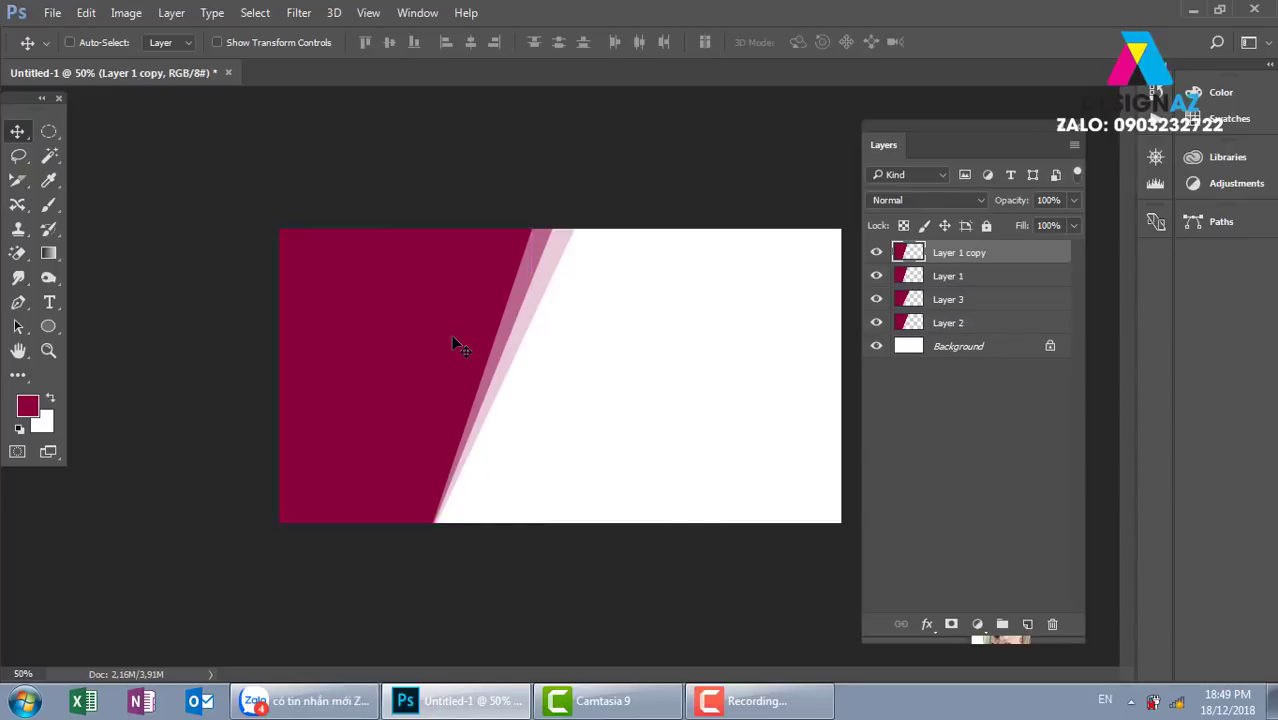
pyautogui.moveTo(474, 419); pyautogui.dragTo(657, 392)
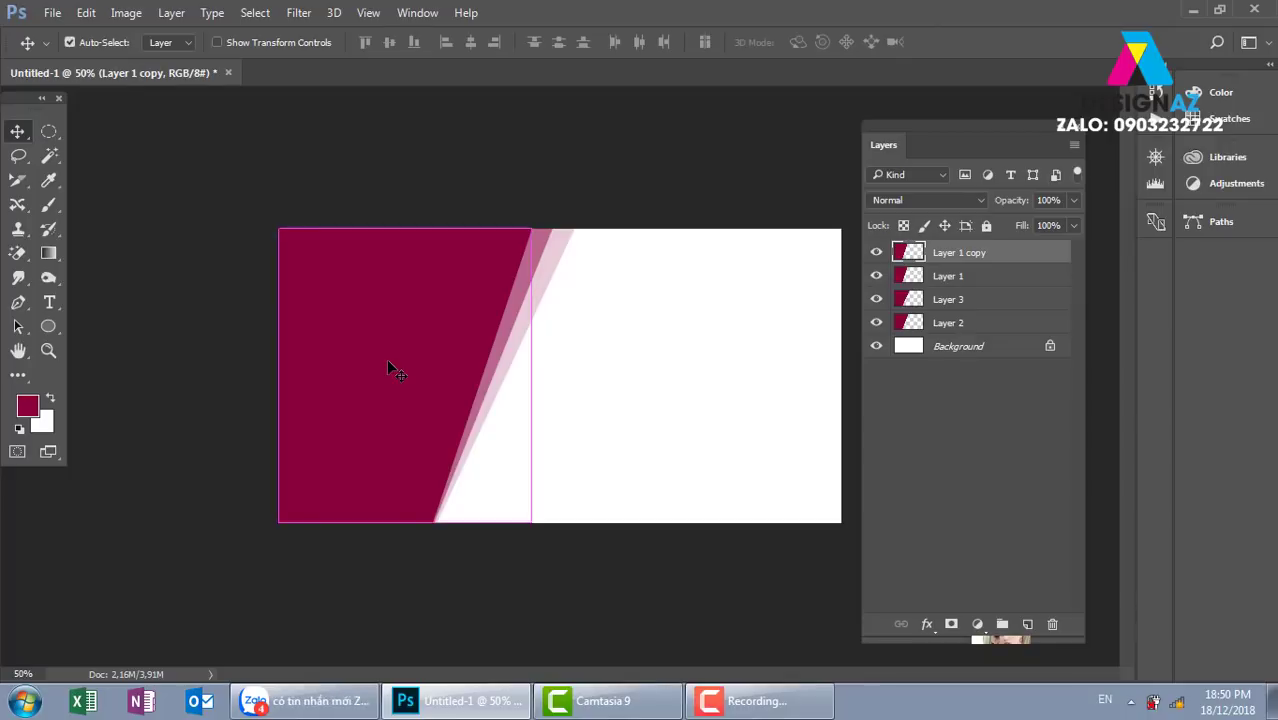
pyautogui.hotkey('ctrl', 'i')
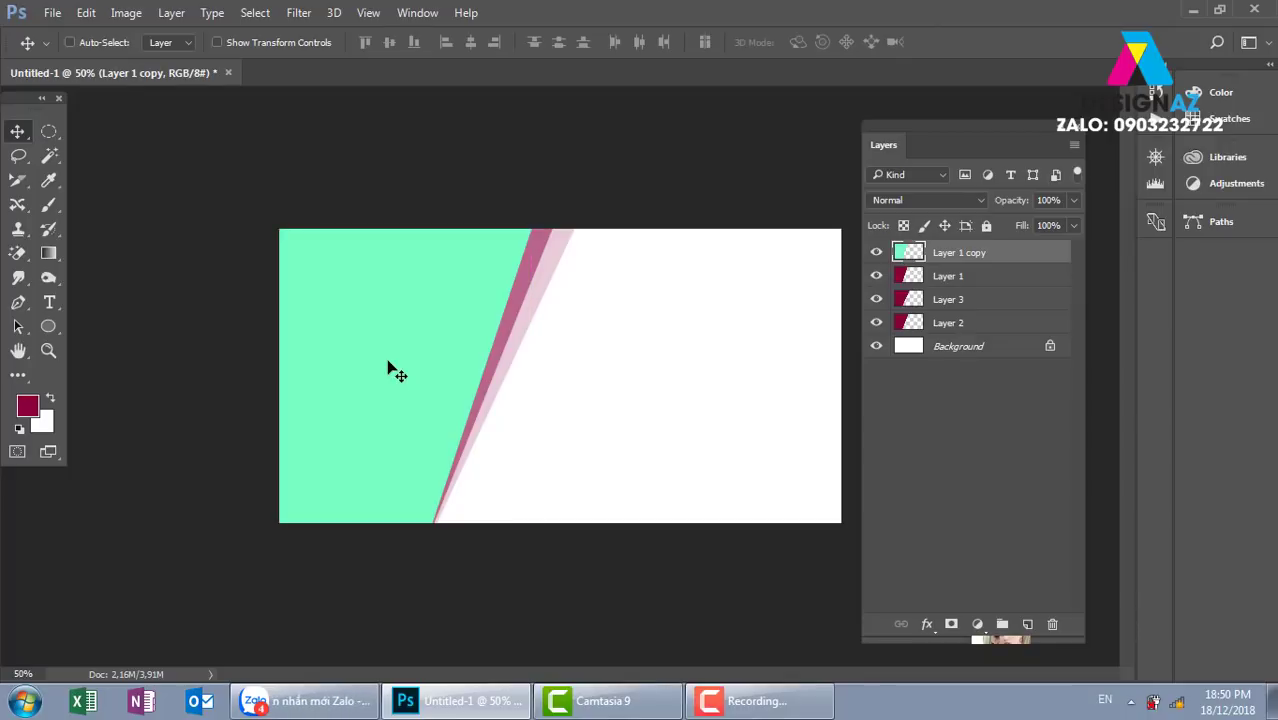
pyautogui.hotkey('shift', 'Left')
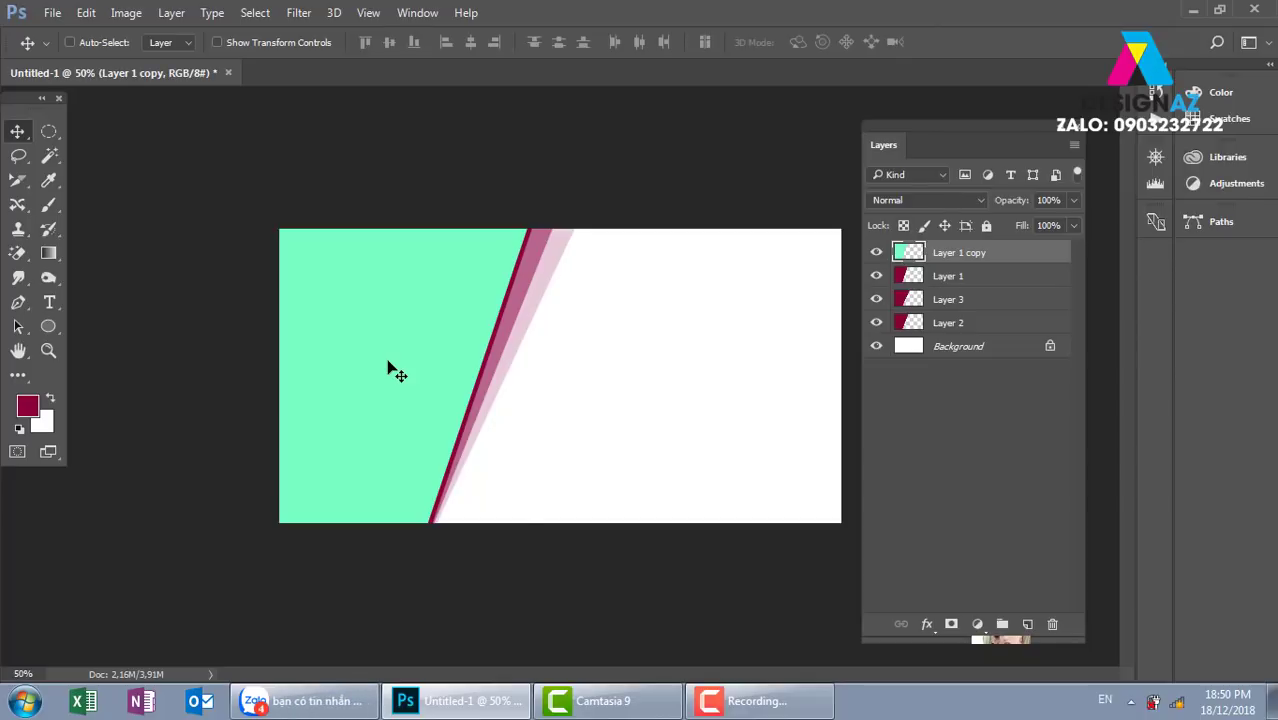
pyautogui.press('ctrl')
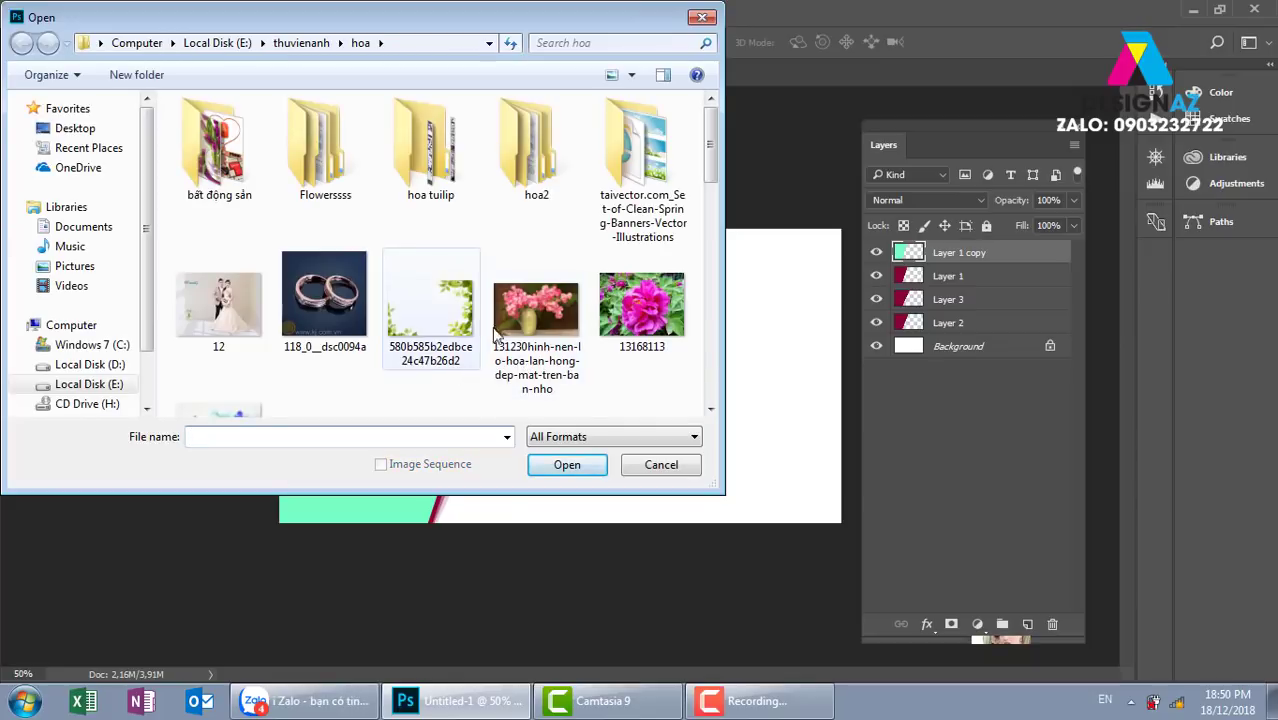
# - Open the roses photo aed8172fa18a5ce6d8edfa17d959c9c5.jpg and select the whole image
pyautogui.moveTo(710, 143); pyautogui.dragTo(710, 198)
pyautogui.click(324, 272)
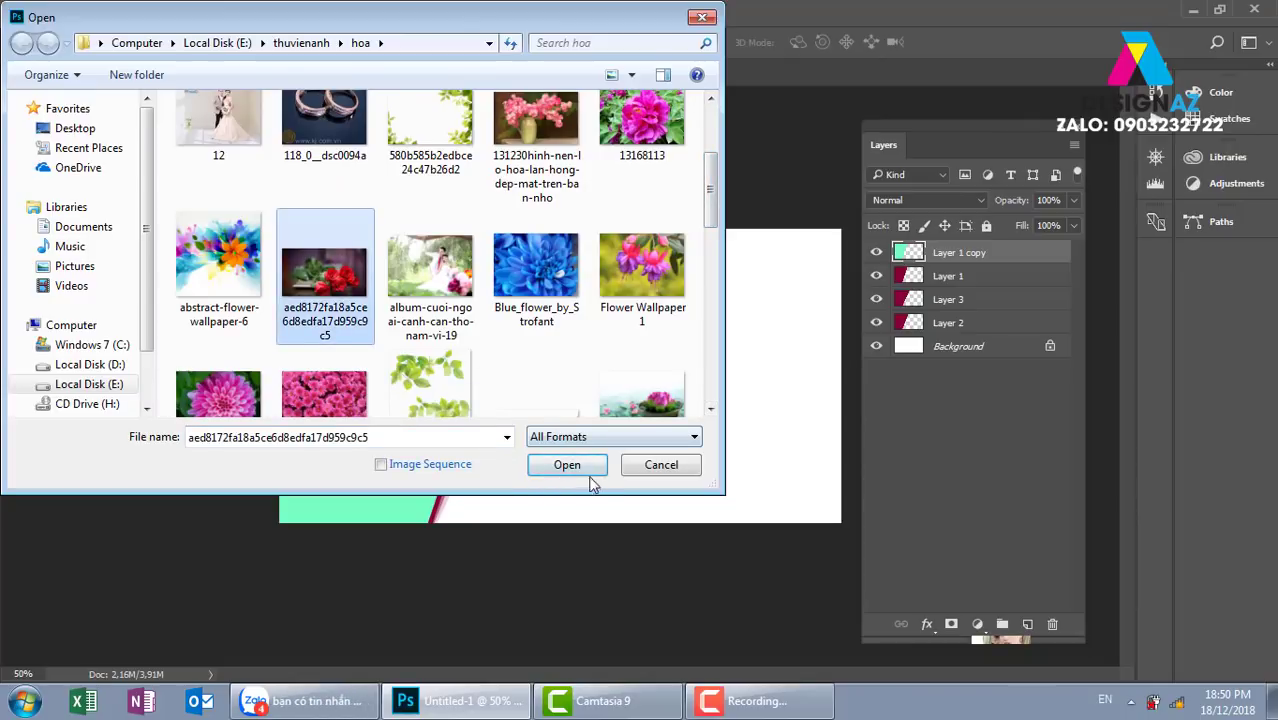
pyautogui.click(588, 472)
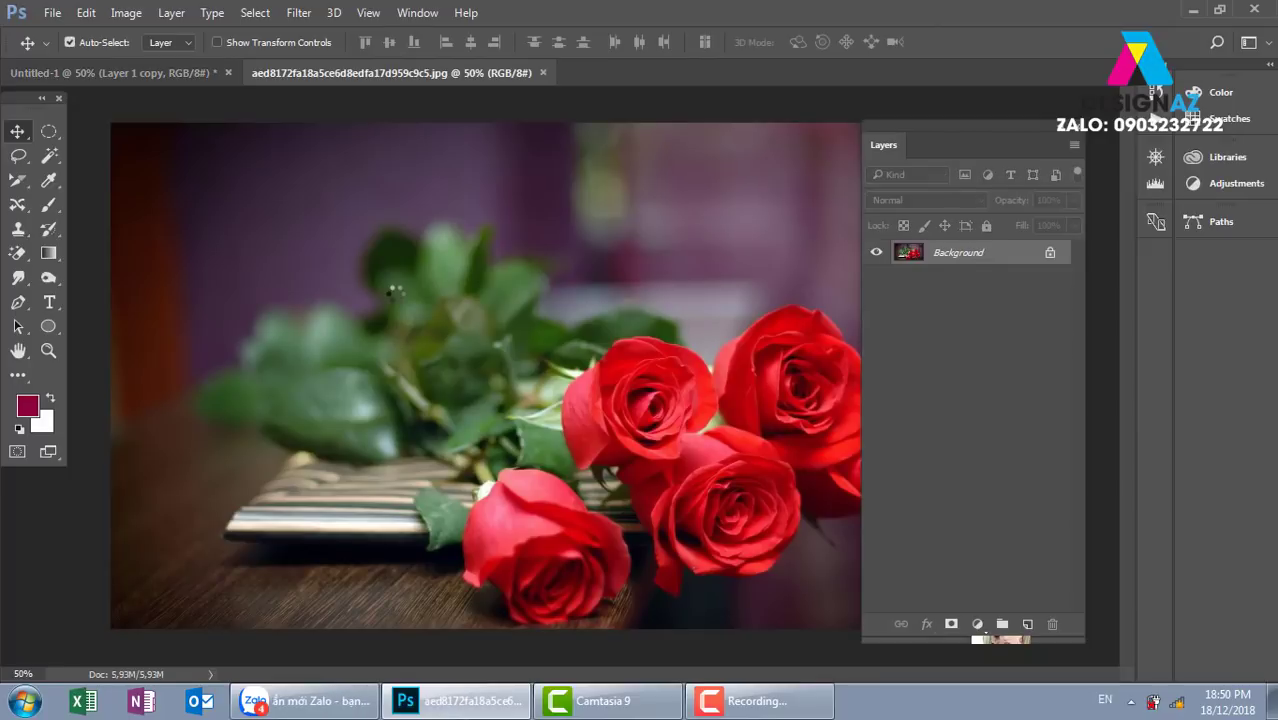
pyautogui.hotkey('ctrl', 'a')
# - Close the rose photo and select the mint Layer 1 copy as the target layer
pyautogui.hotkey('ctrl', 'w')
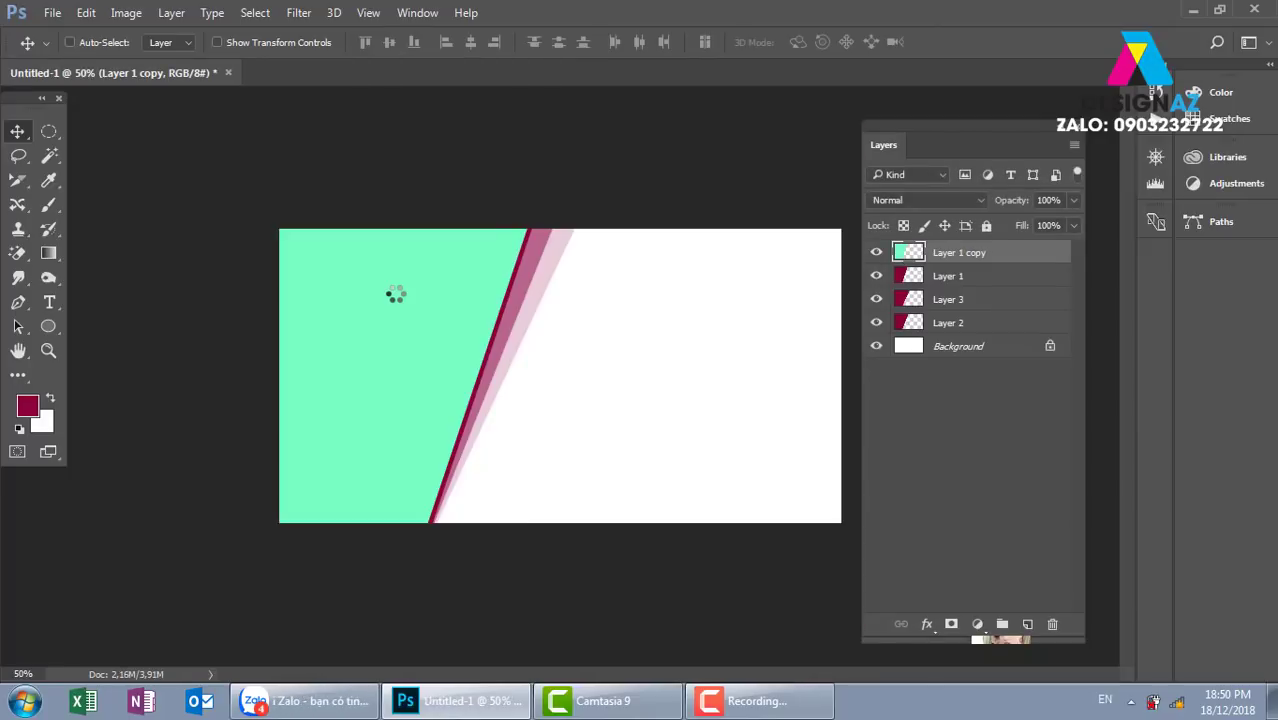
pyautogui.rightClick(442, 262)
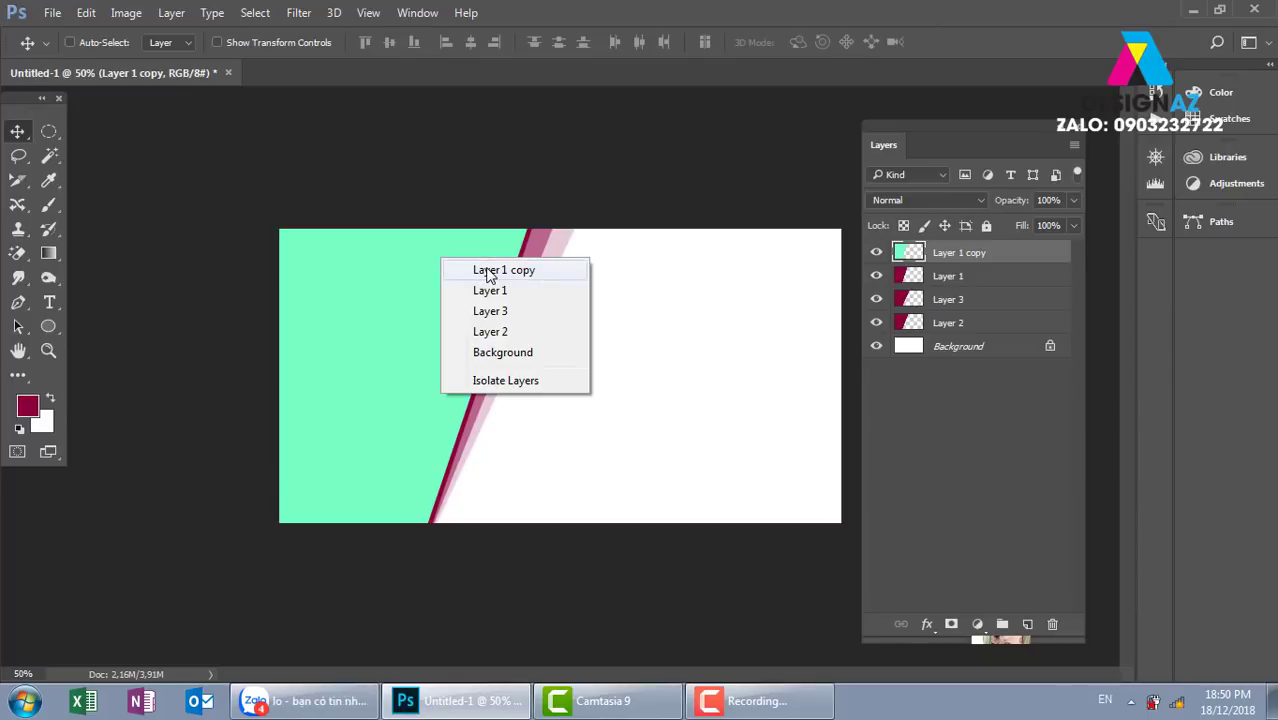
pyautogui.click(478, 272)
pyautogui.moveTo(470, 286); pyautogui.dragTo(465, 272)
pyautogui.hotkey('ctrl', 'z')
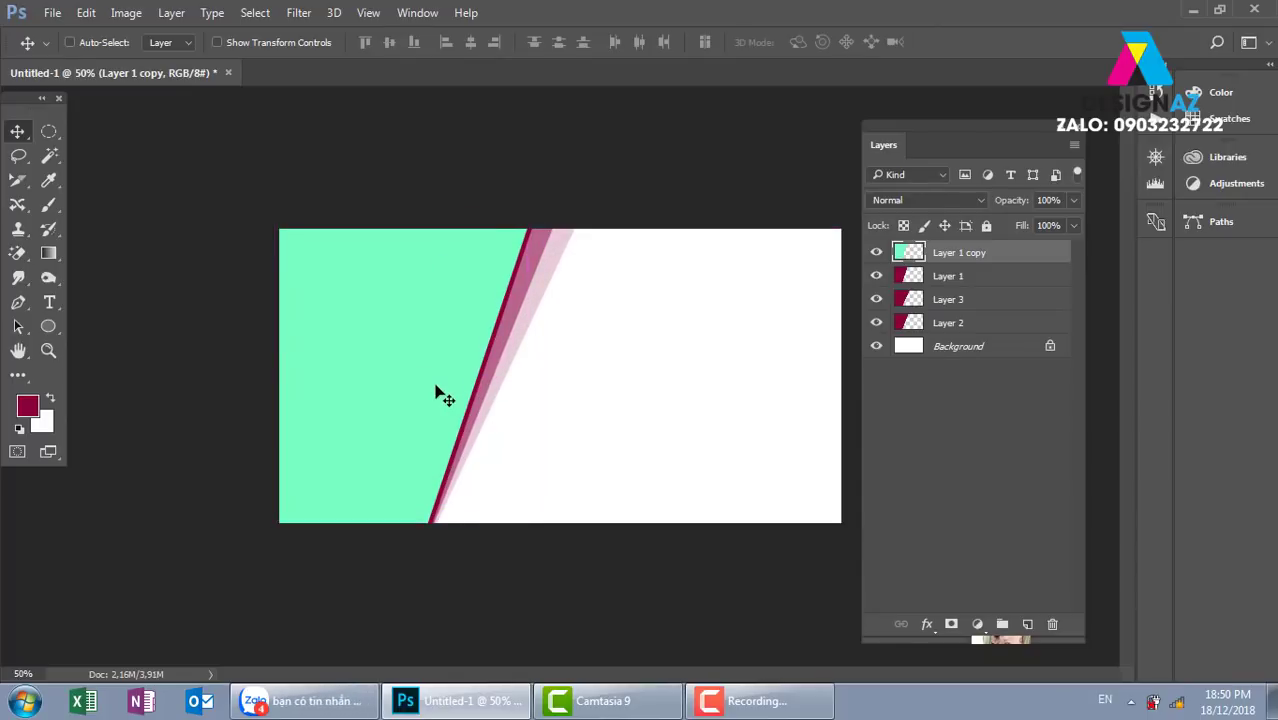
# - Paste the rose photo as Layer 4 and clip it into the mint panel
pyautogui.hotkey('ctrl', 'v')
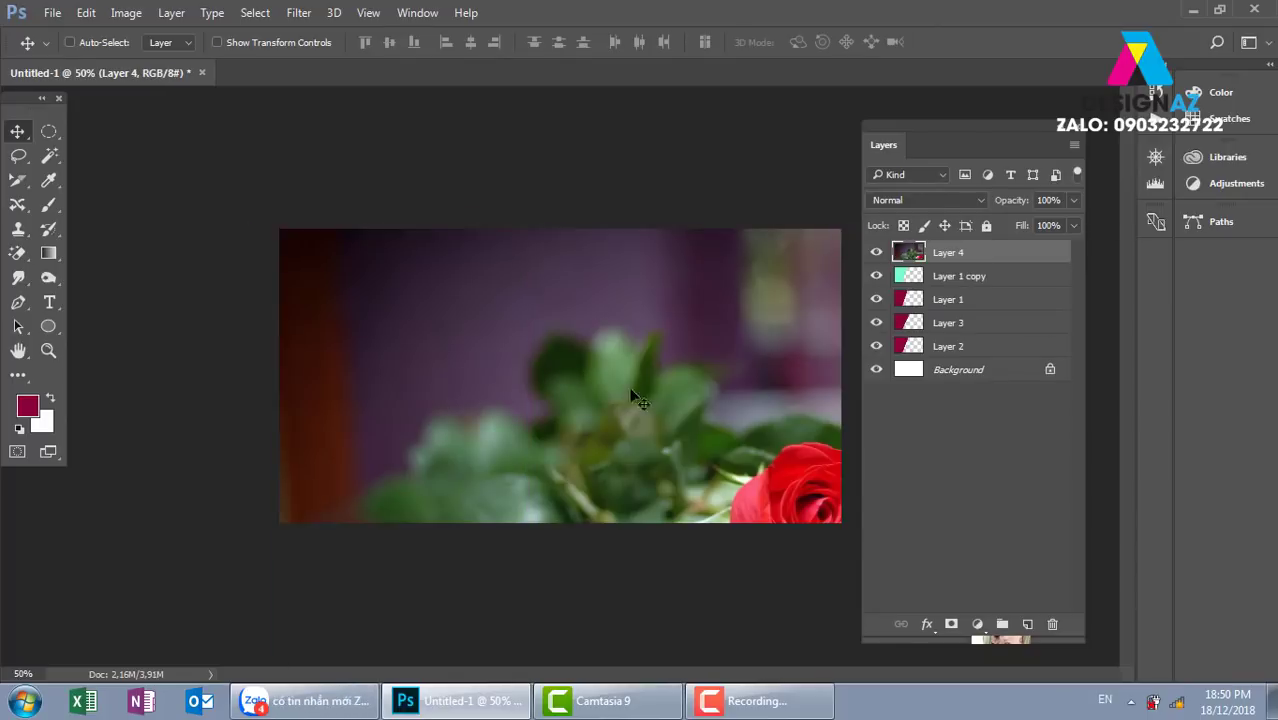
pyautogui.moveTo(371, 297); pyautogui.dragTo(494, 306)
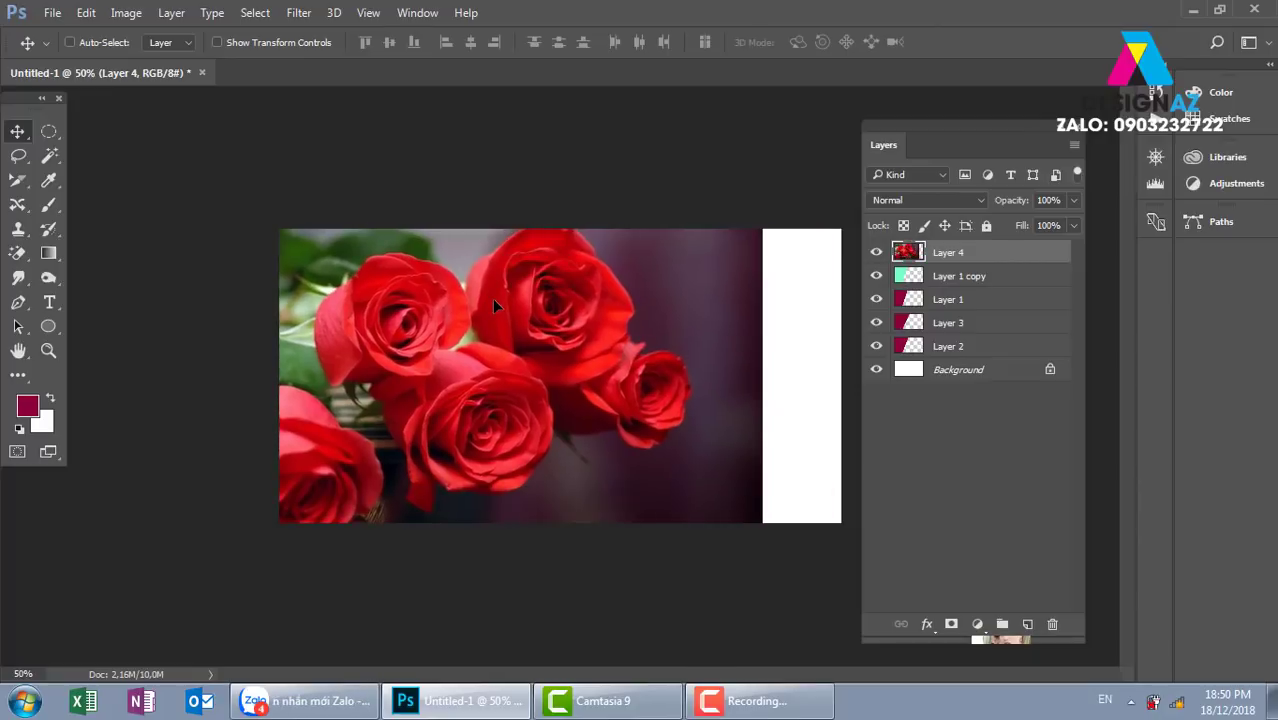
pyautogui.hotkey('ctrl', 'alt', 'g')
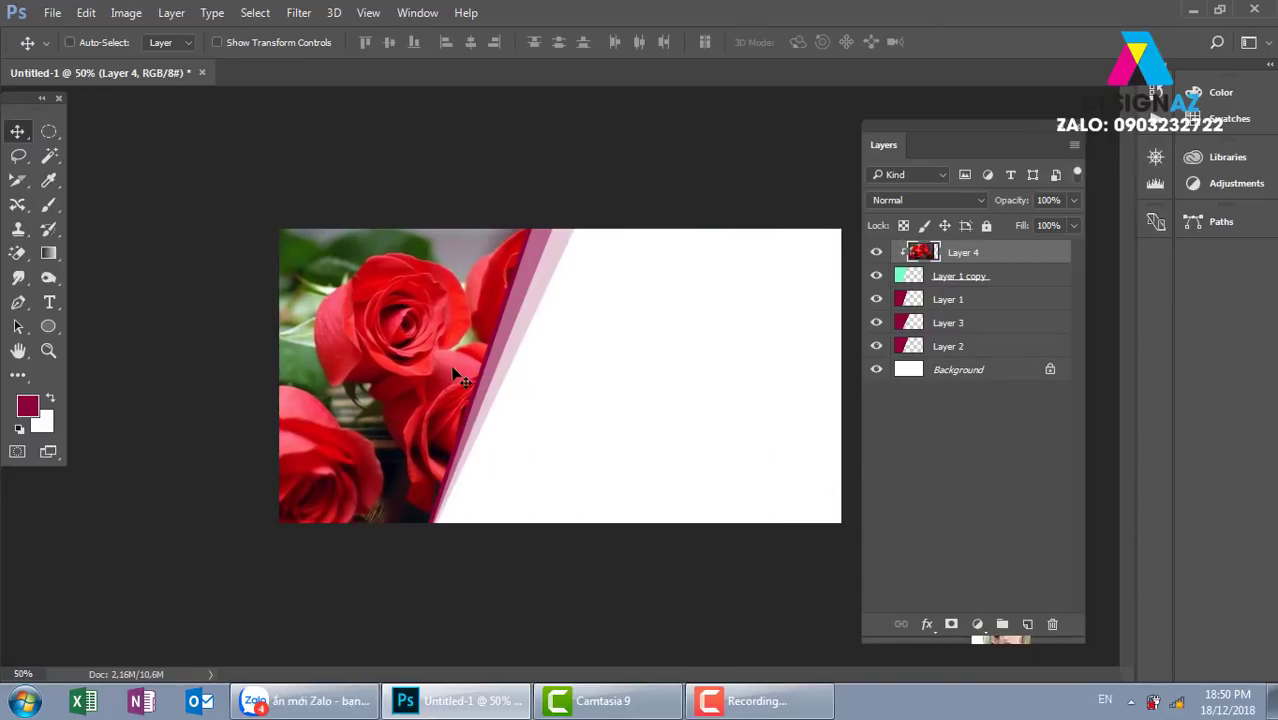
pyautogui.moveTo(426, 357); pyautogui.dragTo(489, 378)
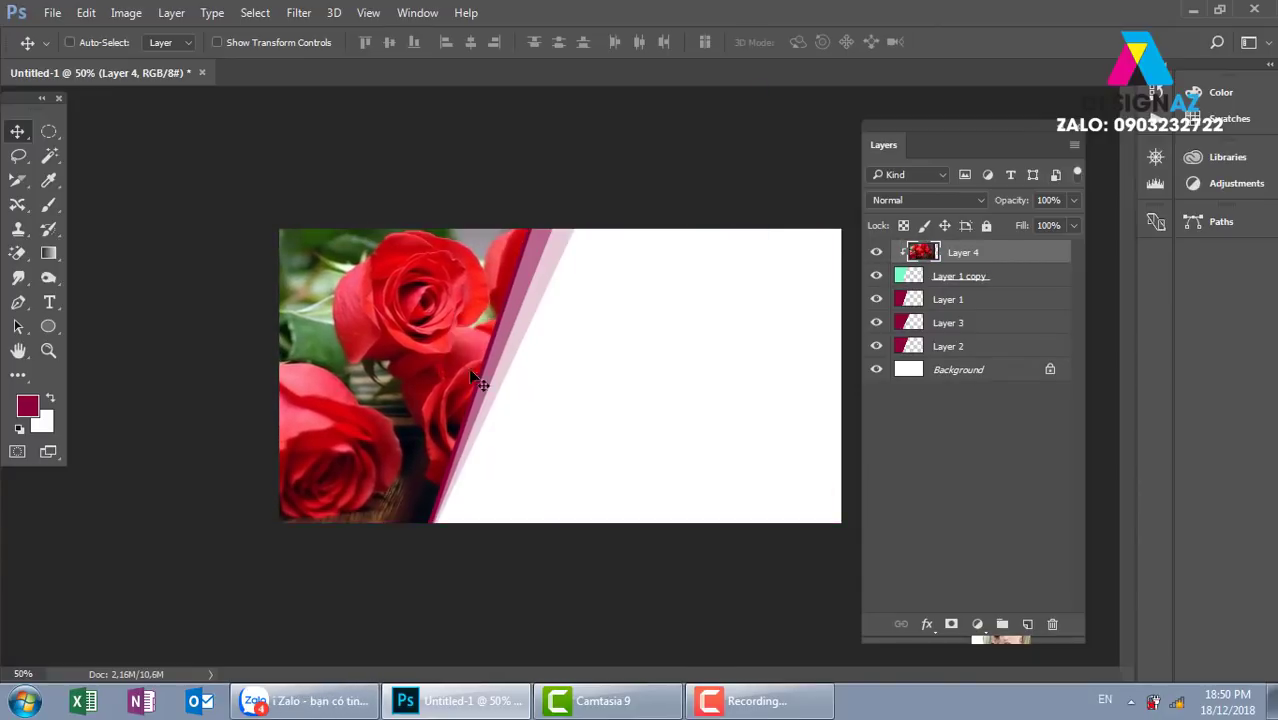
# - Scale the clipped roses to 73.75% and nudge them into place within the panel
pyautogui.hotkey('ctrl', 't')
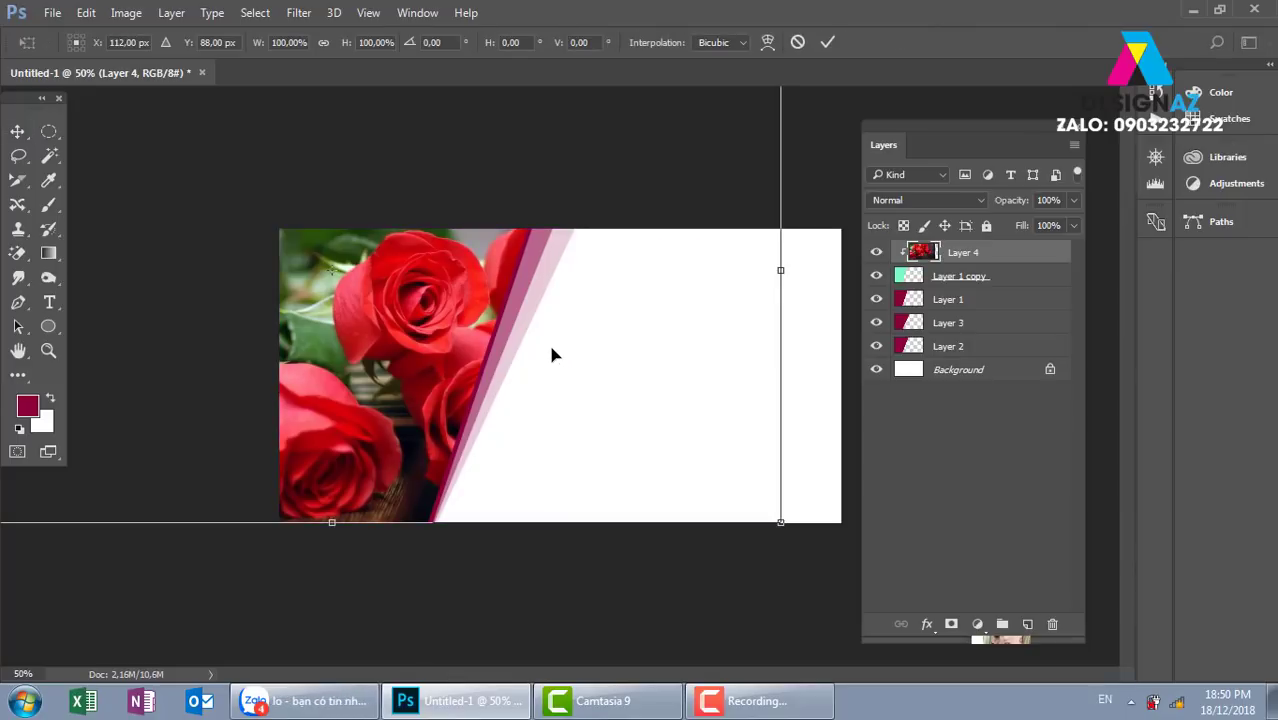
pyautogui.hotkey('ctrl', '-')
pyautogui.moveTo(670, 198); pyautogui.dragTo(564, 281)
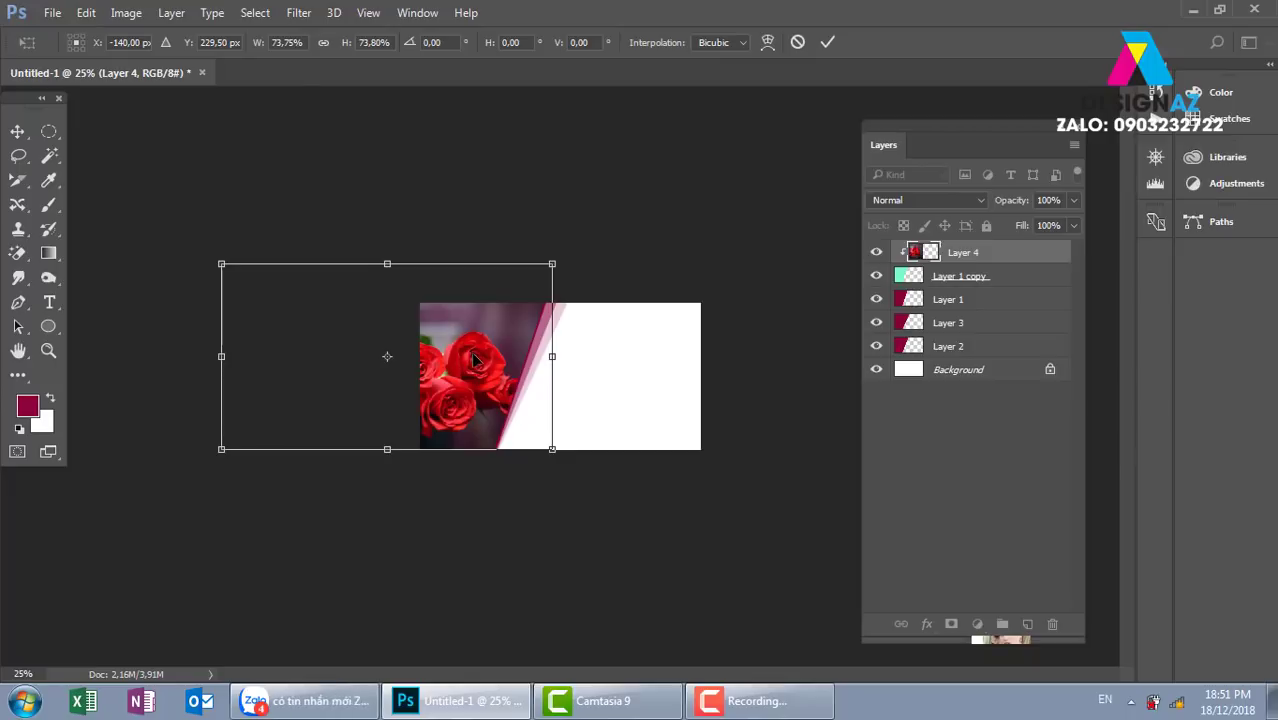
pyautogui.moveTo(475, 356); pyautogui.dragTo(505, 355)
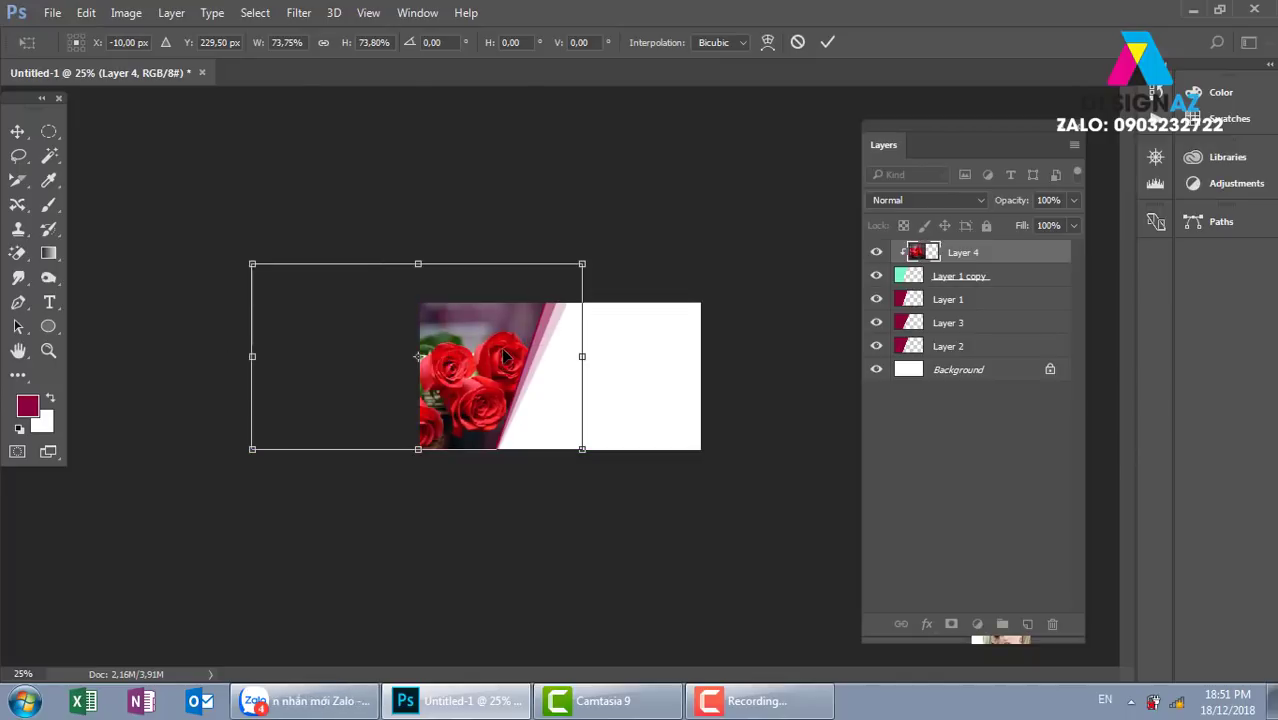
pyautogui.press('Return')
pyautogui.hotkey('ctrl', '+')
pyautogui.hotkey('ctrl', '+')
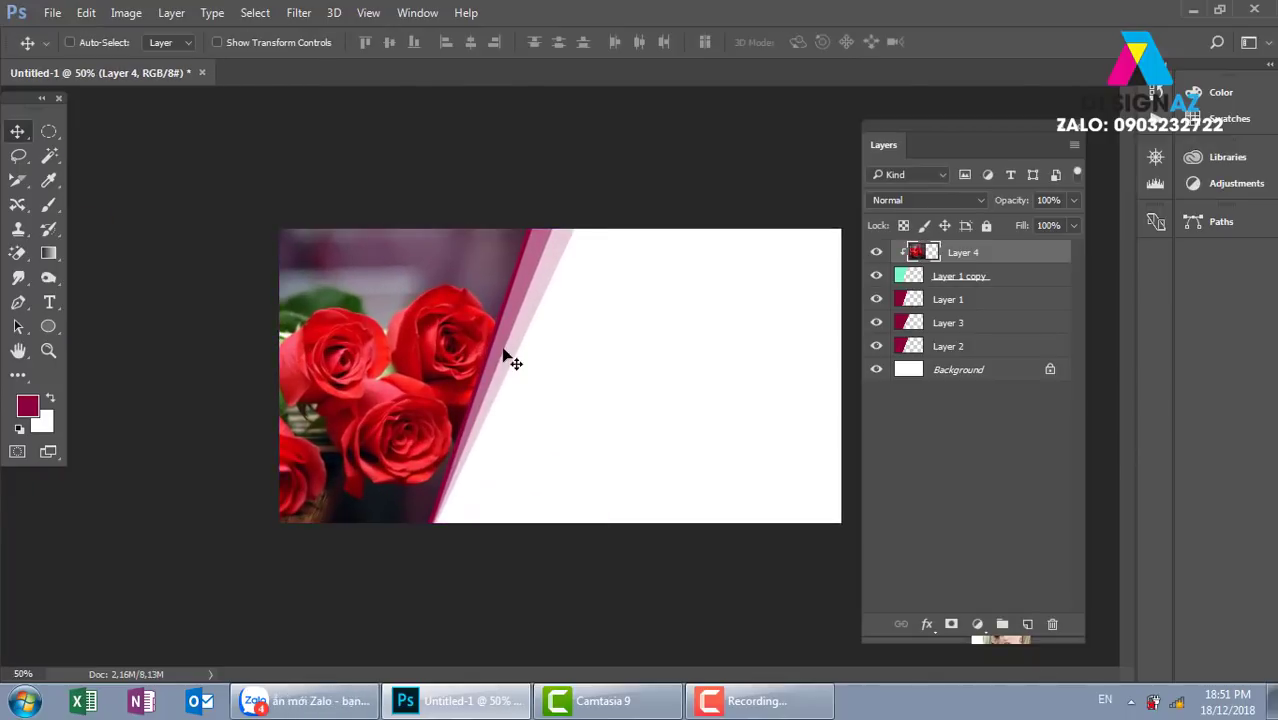
pyautogui.moveTo(389, 406); pyautogui.dragTo(401, 410)
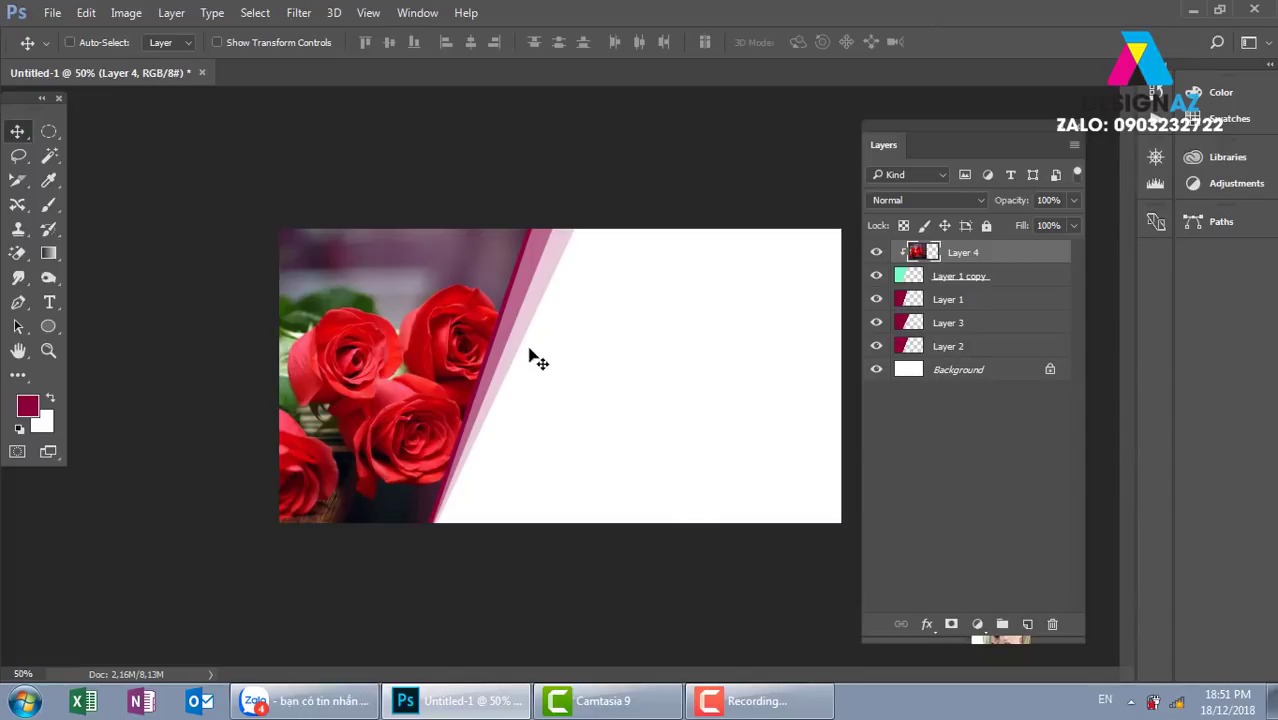
# - Delete the rose photo layer and the four wave layers, leaving only the white Background
pyautogui.rightClick(465, 340)
pyautogui.click(487, 343)
pyautogui.press('Delete')
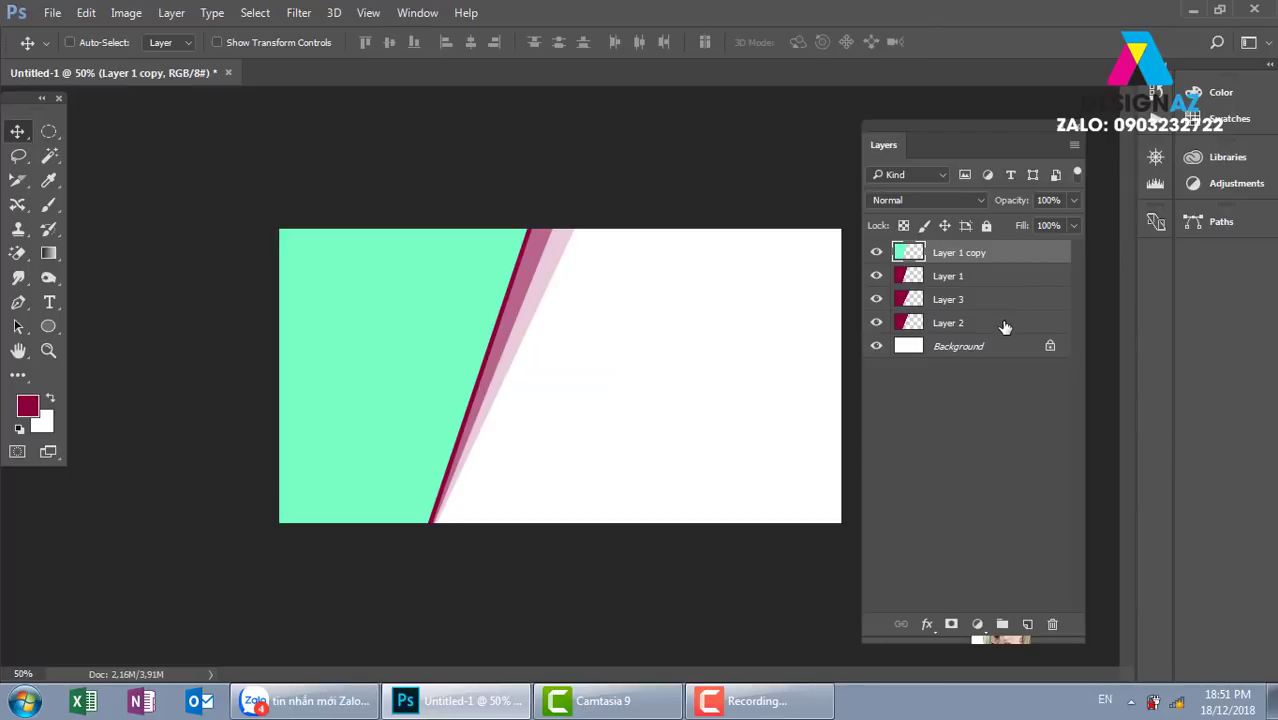
pyautogui.keyDown('shift'); pyautogui.click(1004, 326); pyautogui.keyUp('shift')
pyautogui.press('Delete')
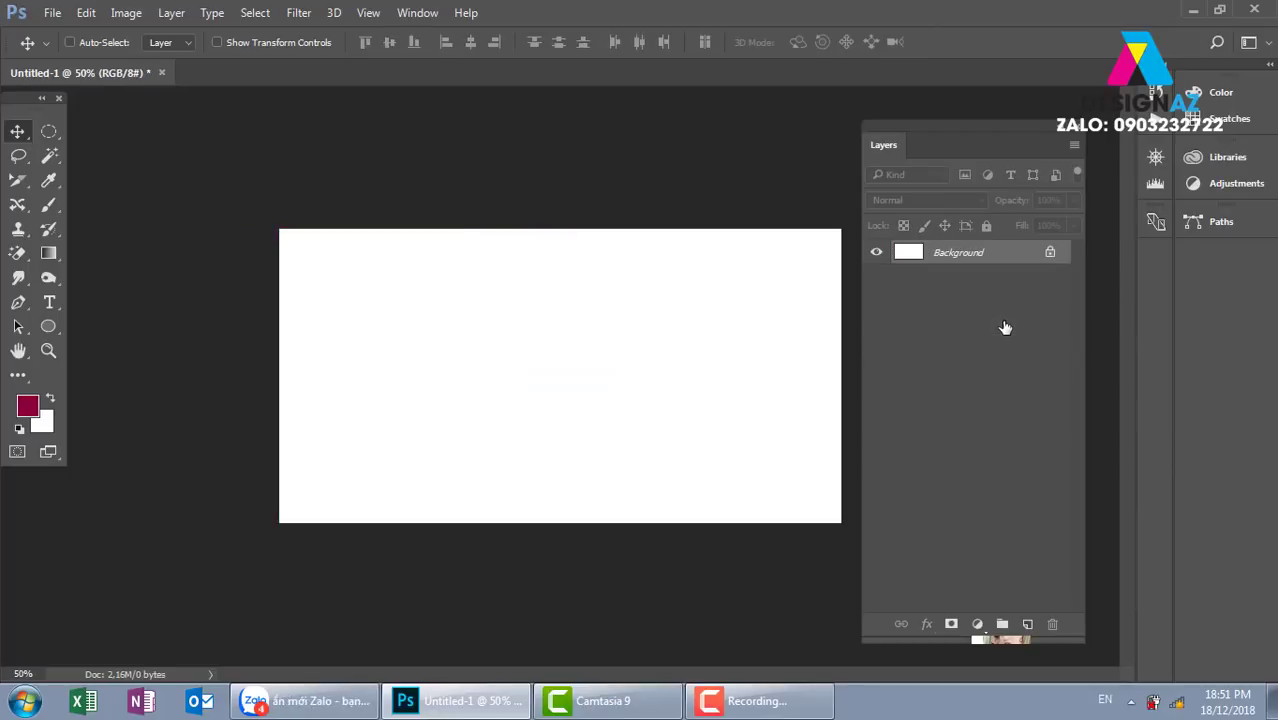
pyautogui.press('p')
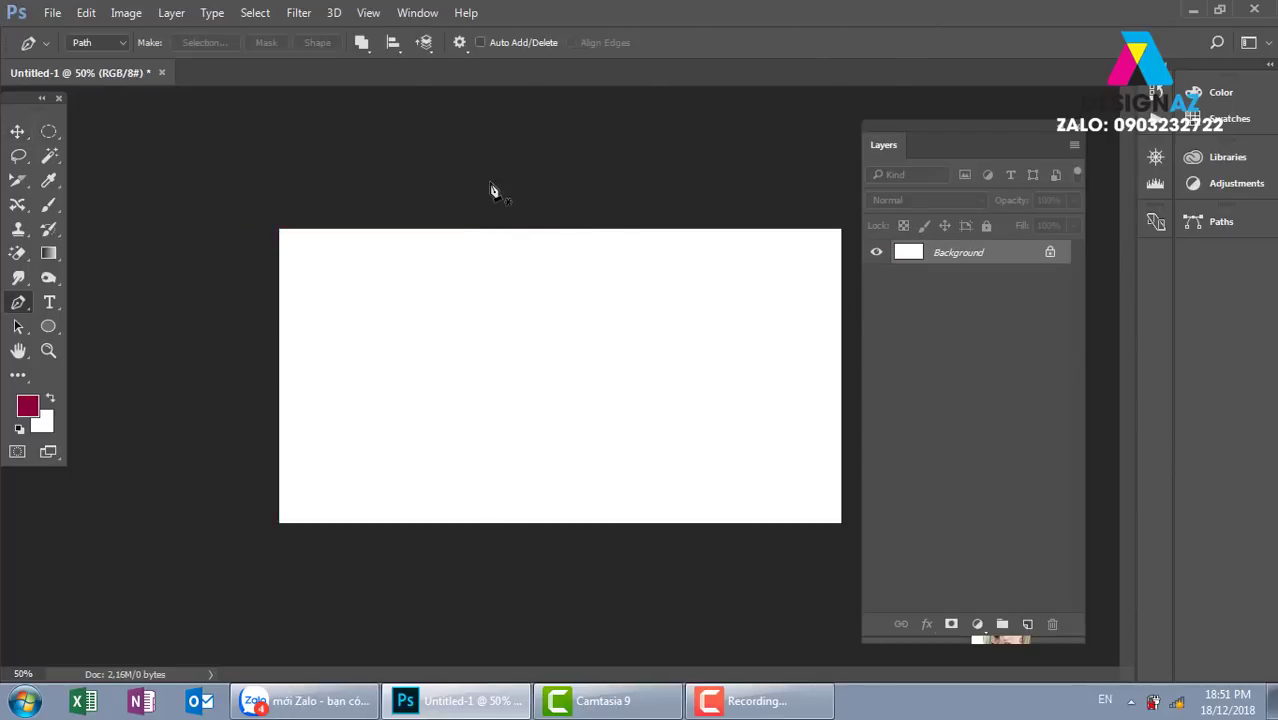
# - Draw a closed pen path around the banner's left side, pointing toward the canvas centre
pyautogui.click(422, 217)
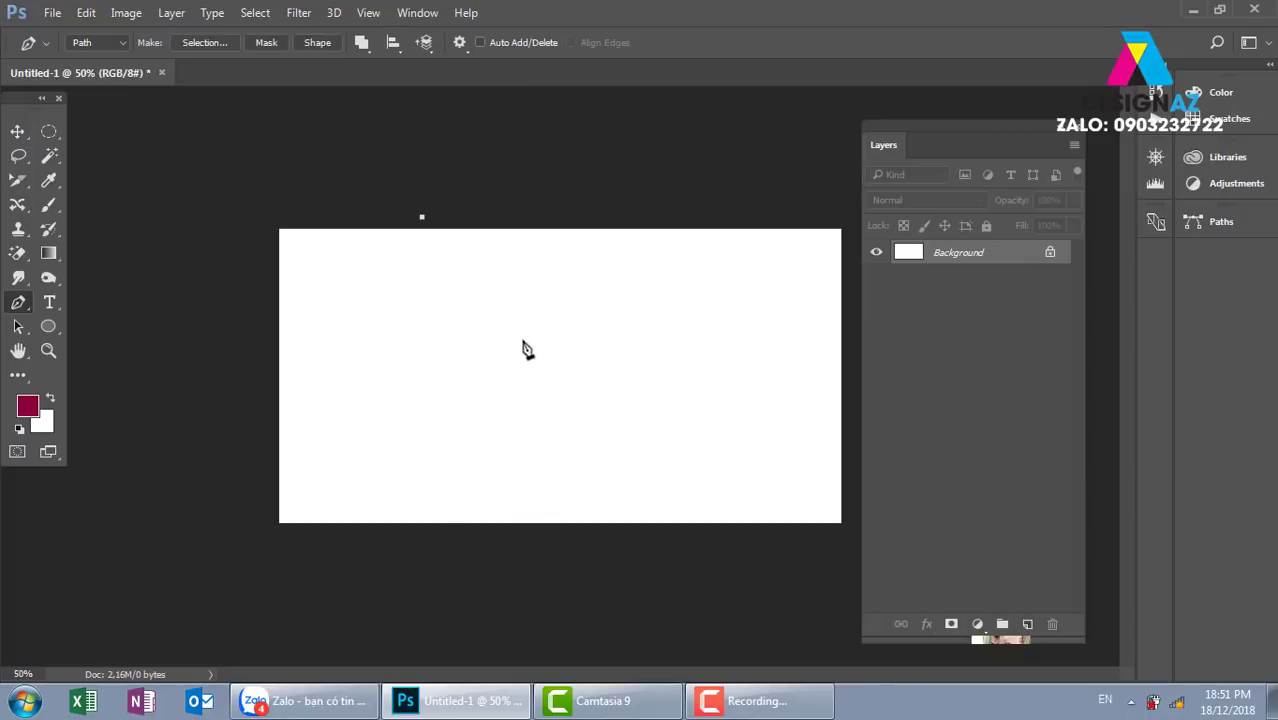
pyautogui.click(531, 375)
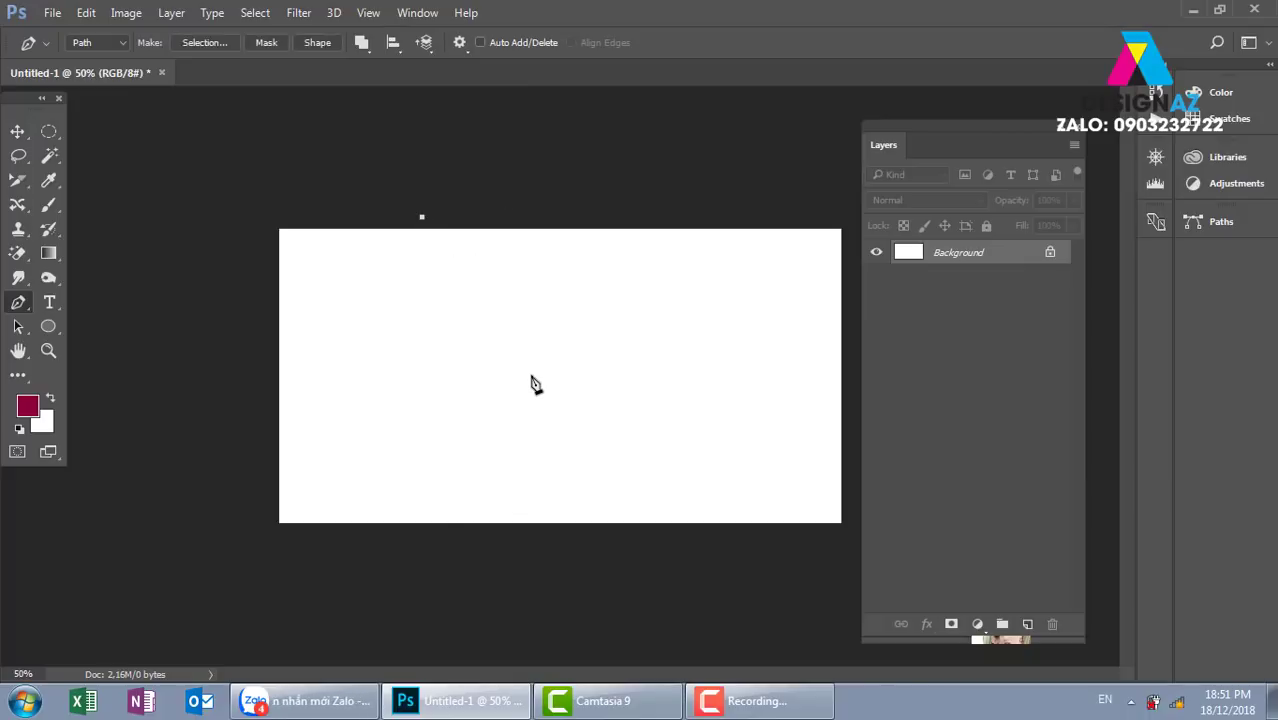
pyautogui.click(421, 562)
pyautogui.click(201, 567)
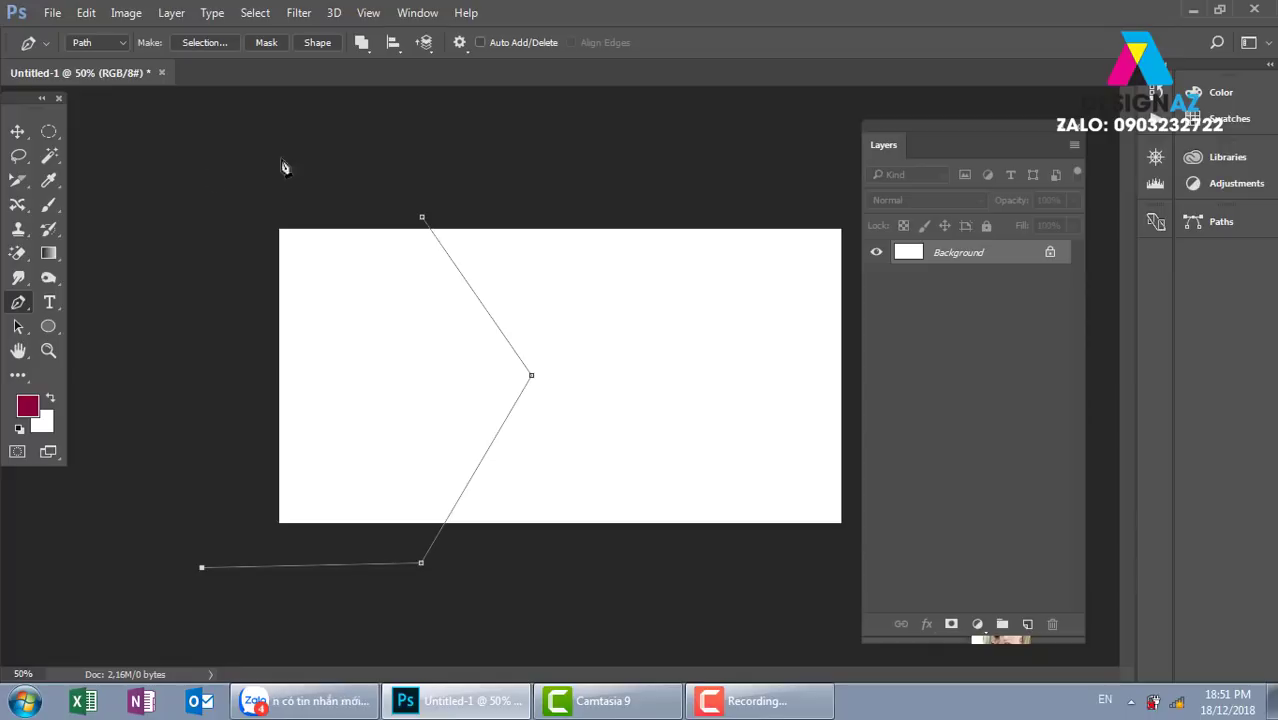
pyautogui.click(200, 177)
pyautogui.click(422, 217)
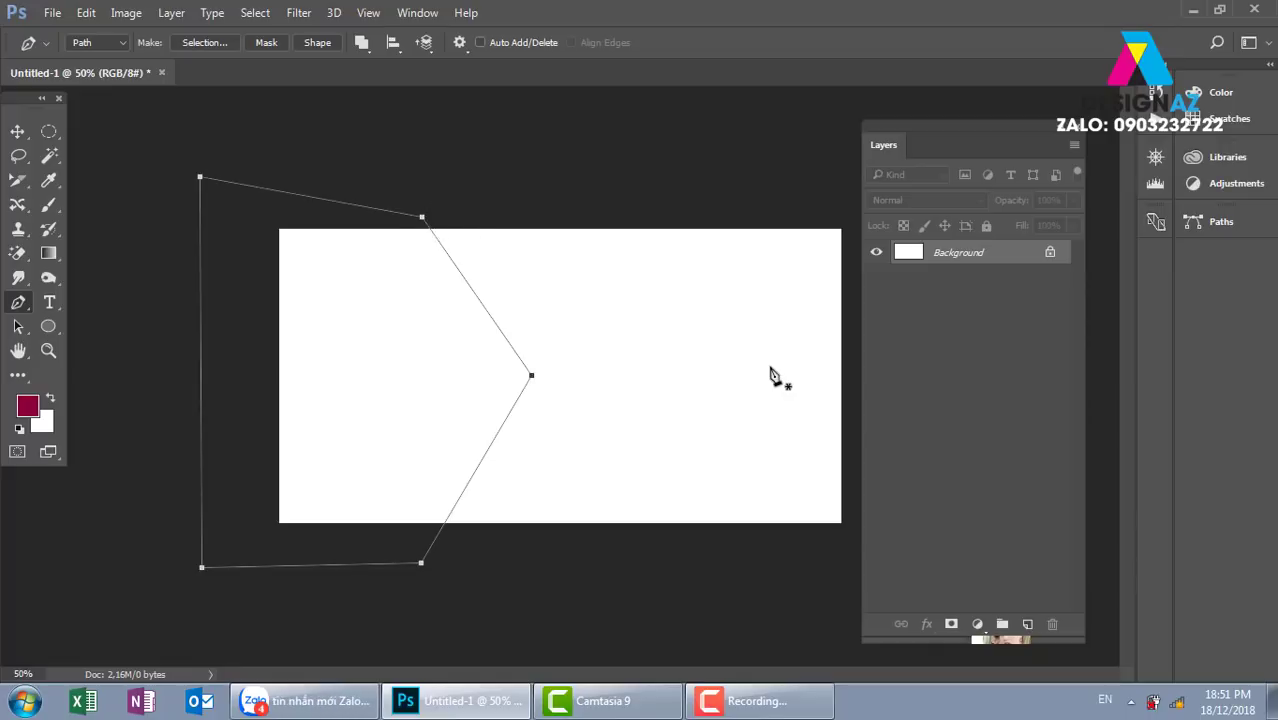
# - Turn the path into a selection and fill it with maroon on a new Layer 1
pyautogui.hotkey('ctrl', 'Return')
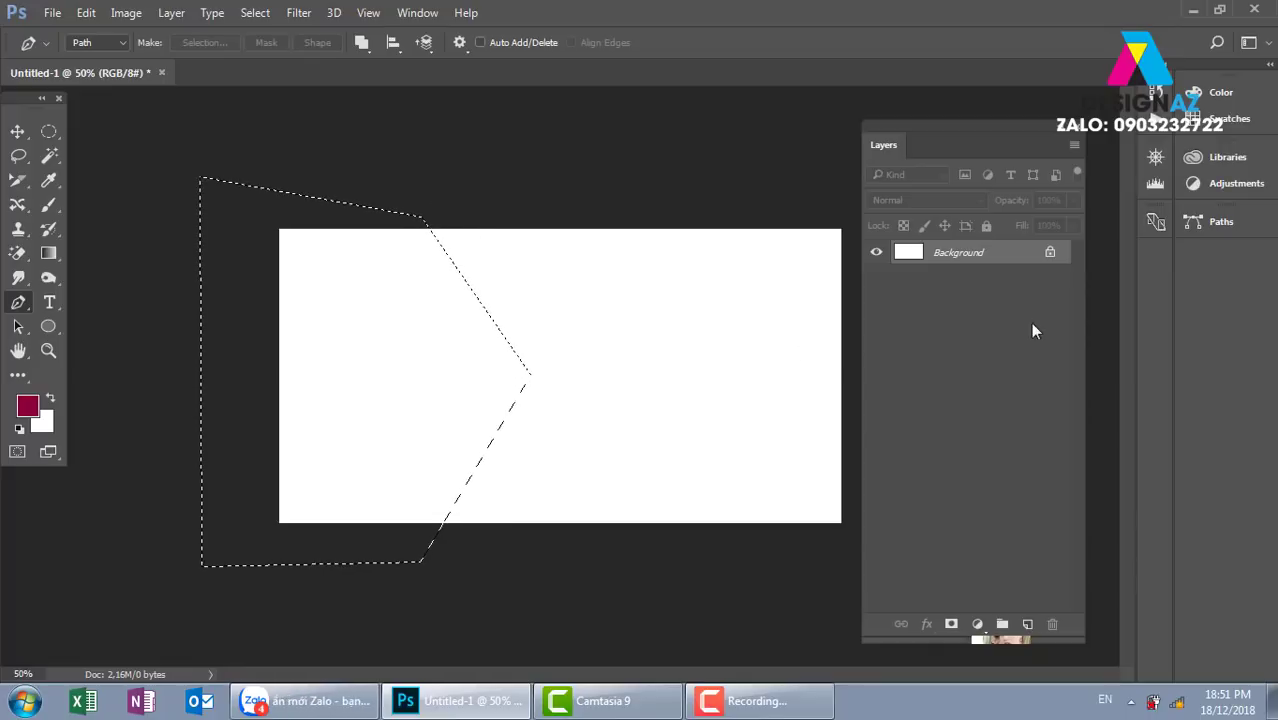
pyautogui.click(1028, 624)
pyautogui.hotkey('alt', 'BackSpace')
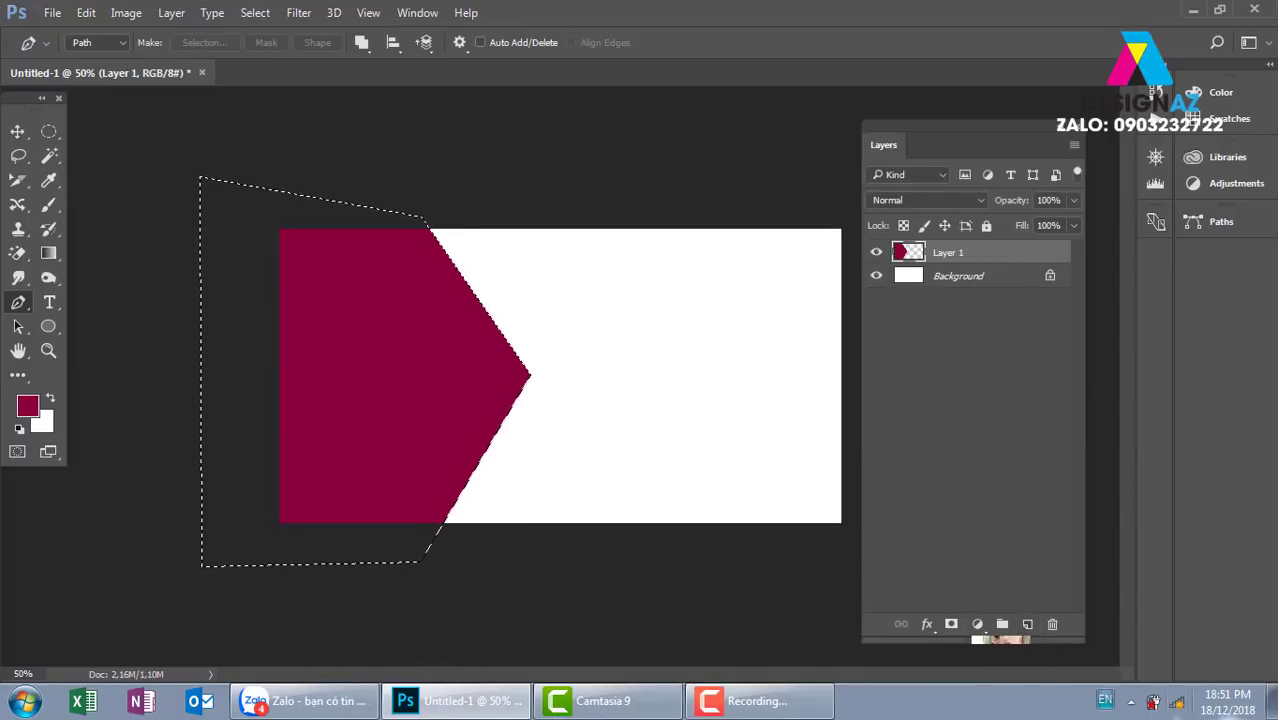
pyautogui.press('v')
pyautogui.hotkey('ctrl', 'd')
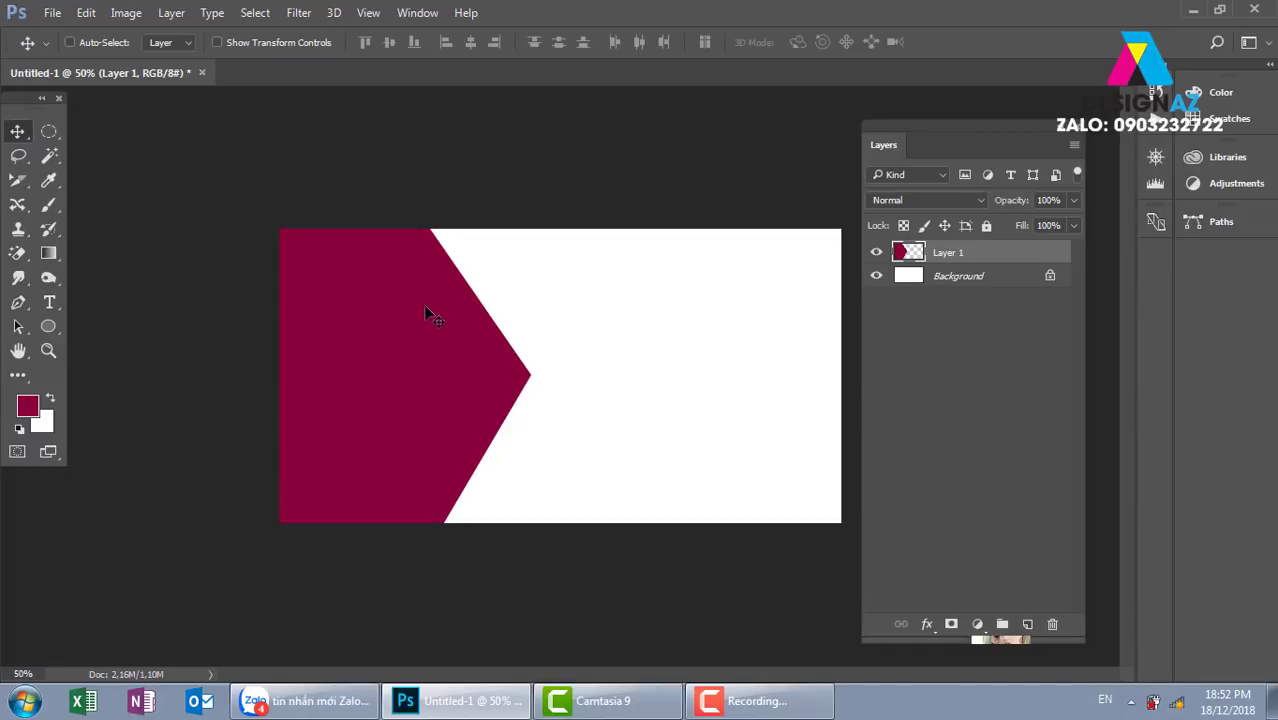
# - Draw a second closed pen path with its tip slightly offset from the first arrow
pyautogui.press('p')
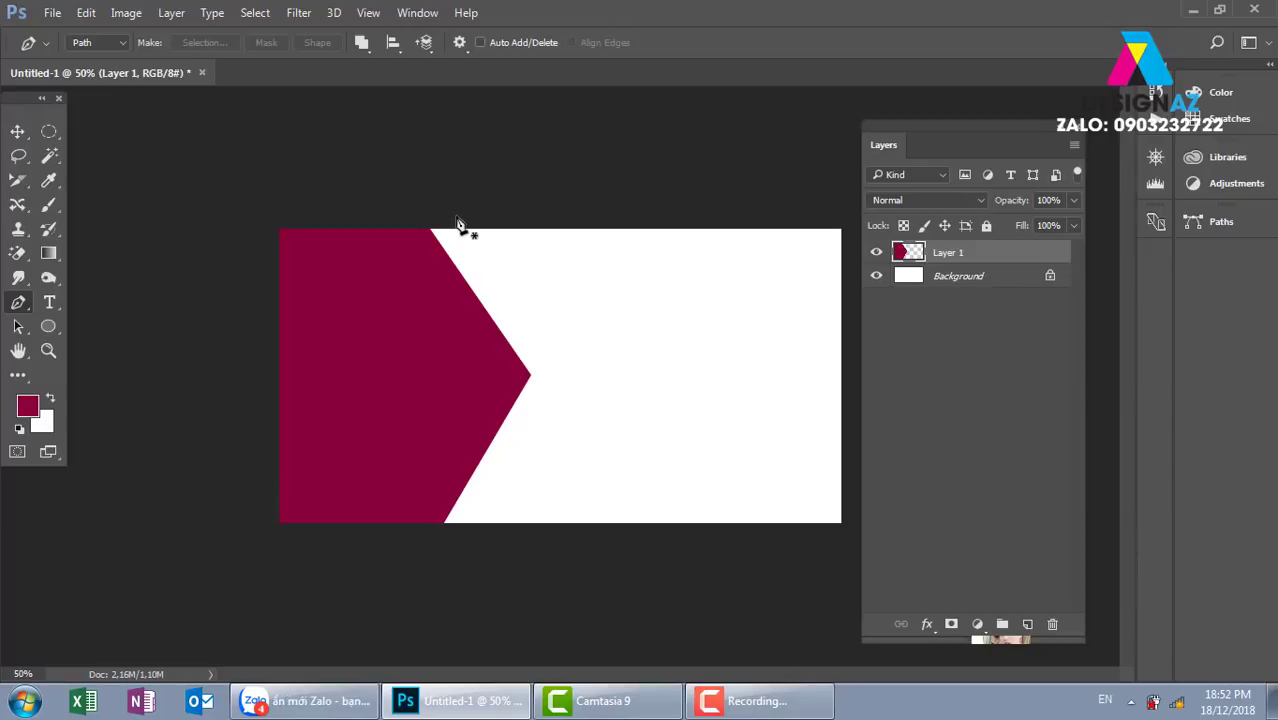
pyautogui.click(456, 215)
pyautogui.click(526, 448)
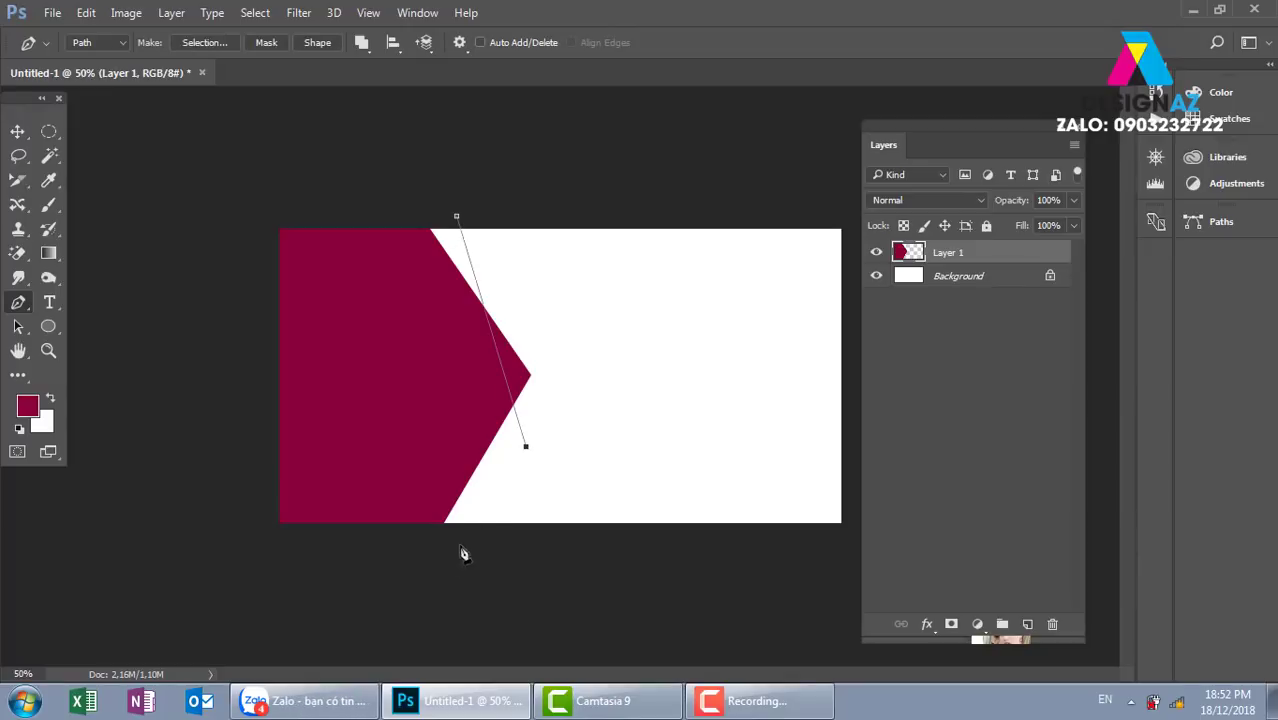
pyautogui.click(468, 578)
pyautogui.moveTo(526, 446); pyautogui.dragTo(517, 421)
pyautogui.click(197, 575)
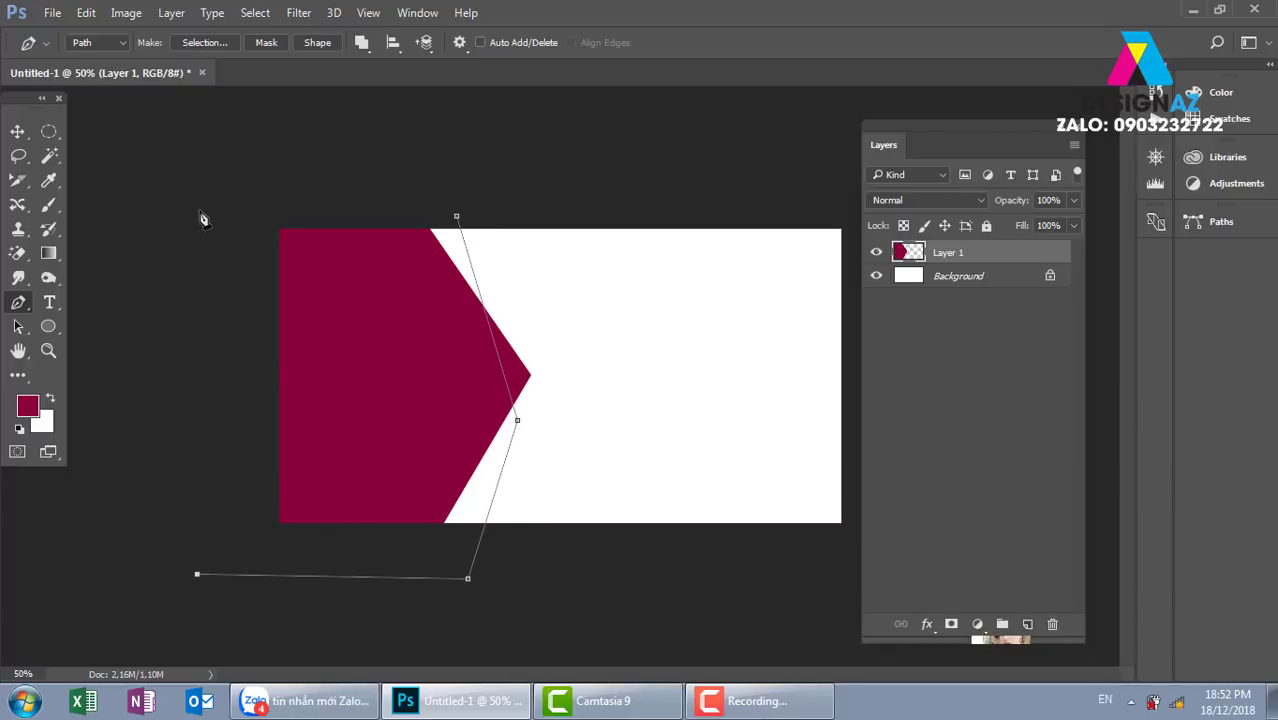
pyautogui.click(200, 200)
pyautogui.click(456, 216)
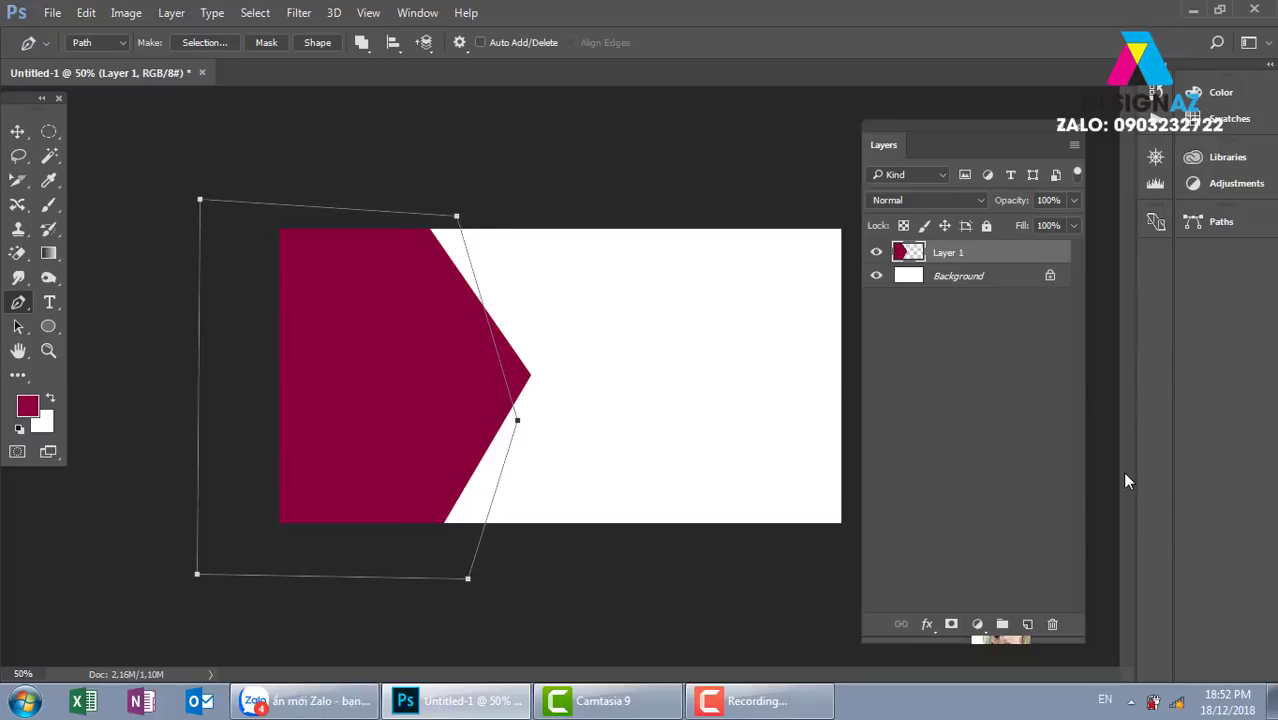
# - Fill the path's selection with maroon on new Layer 2 and set it to 50% opacity
pyautogui.hotkey('ctrl', 'Return')
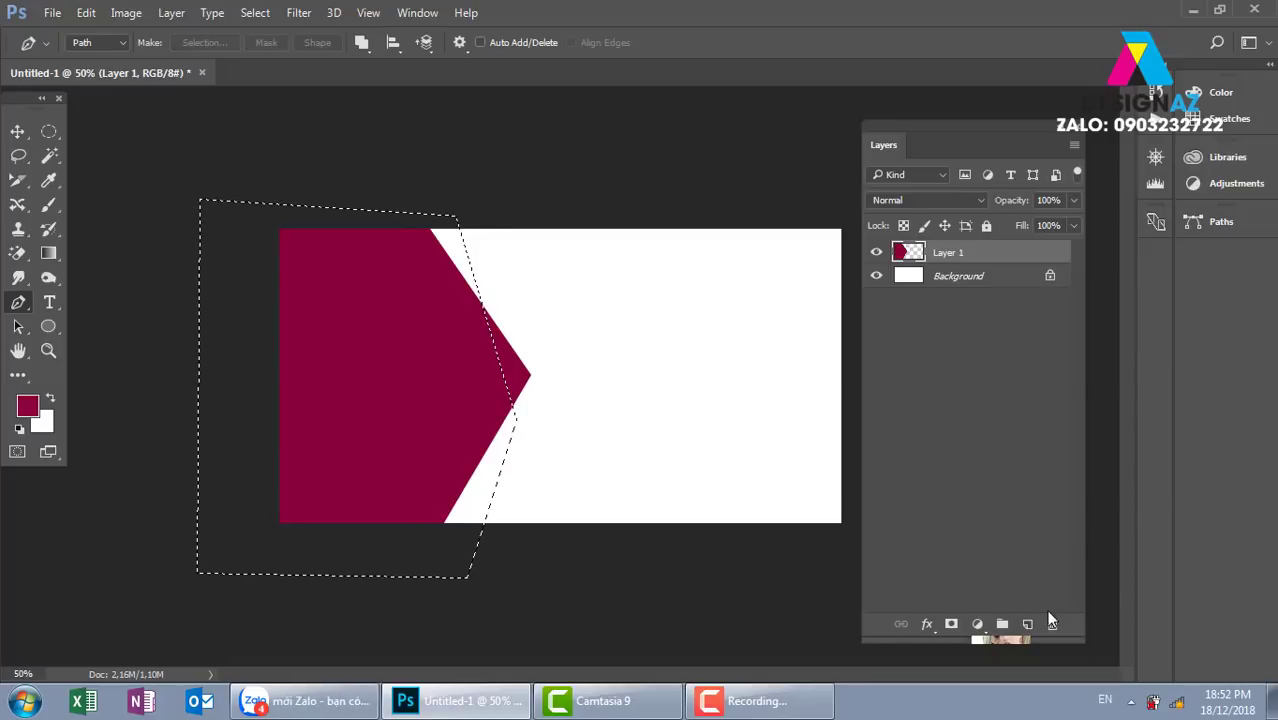
pyautogui.click(1029, 624)
pyautogui.hotkey('alt', 'BackSpace')
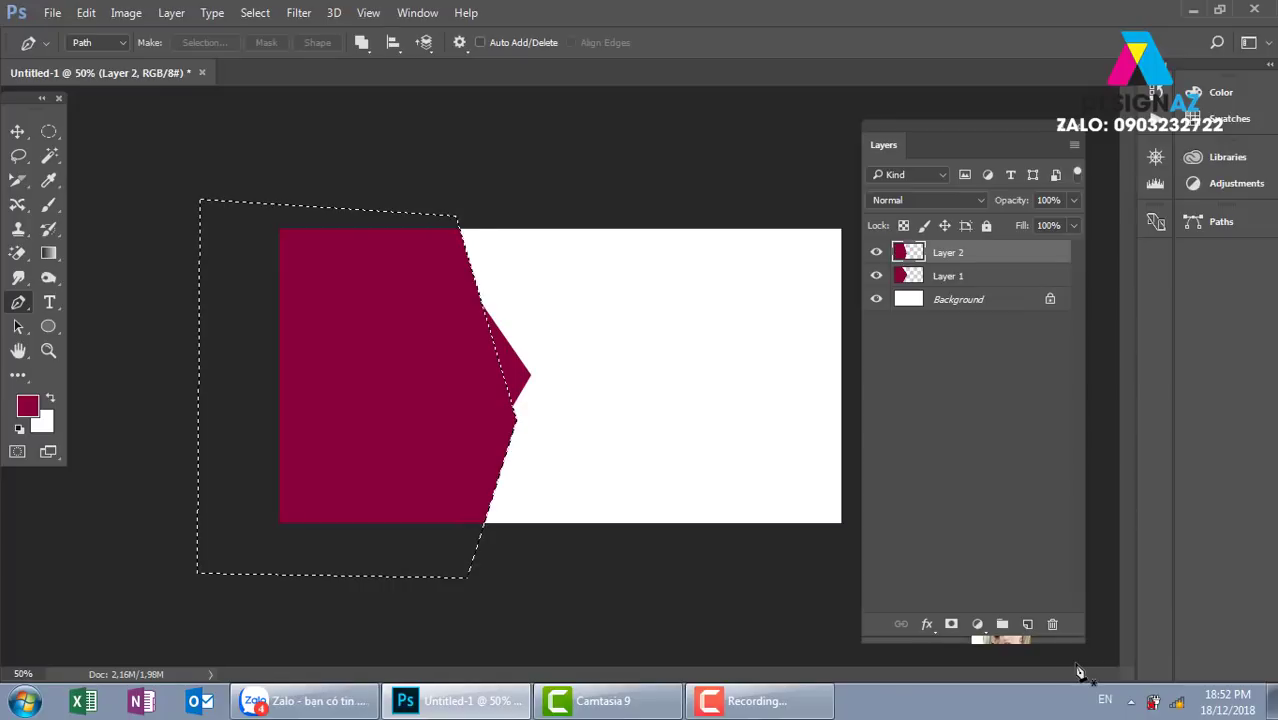
pyautogui.press('v')
pyautogui.hotkey('ctrl', 'd')
pyautogui.press('5')
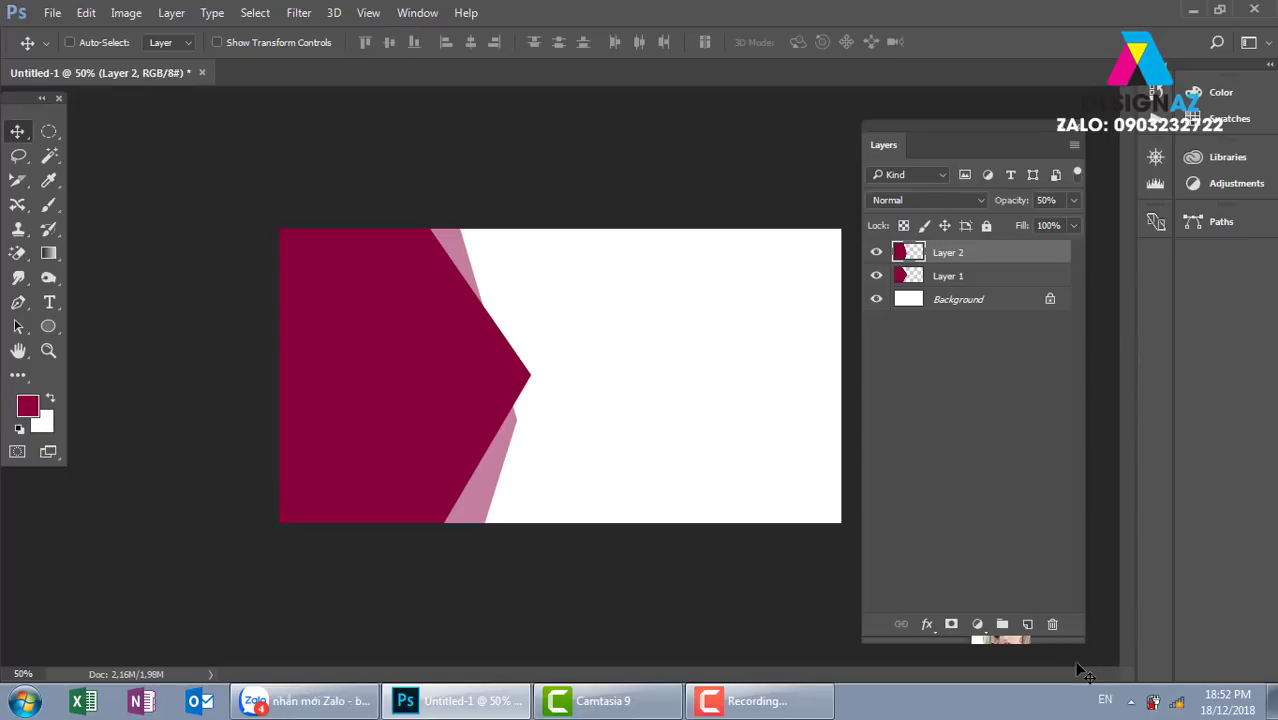
# - Select Layer 2 and move its shape into alignment with the first arrow panel
pyautogui.rightClick(431, 331)
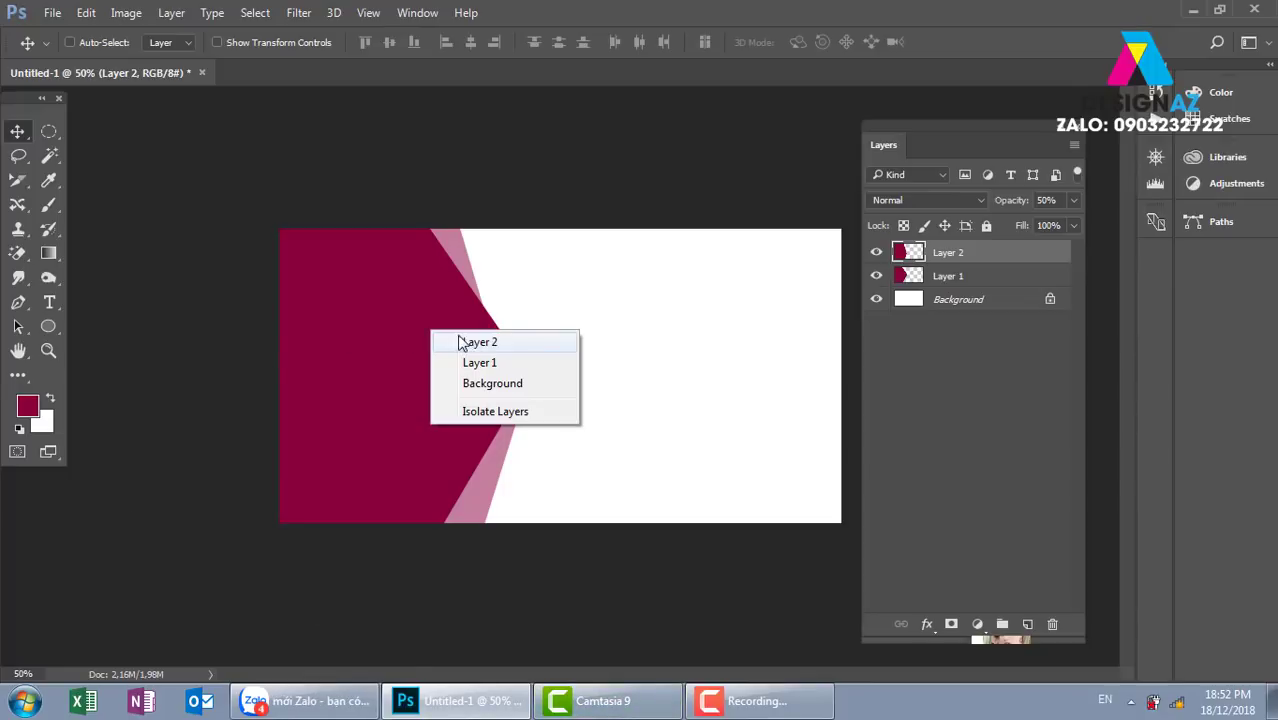
pyautogui.click(462, 342)
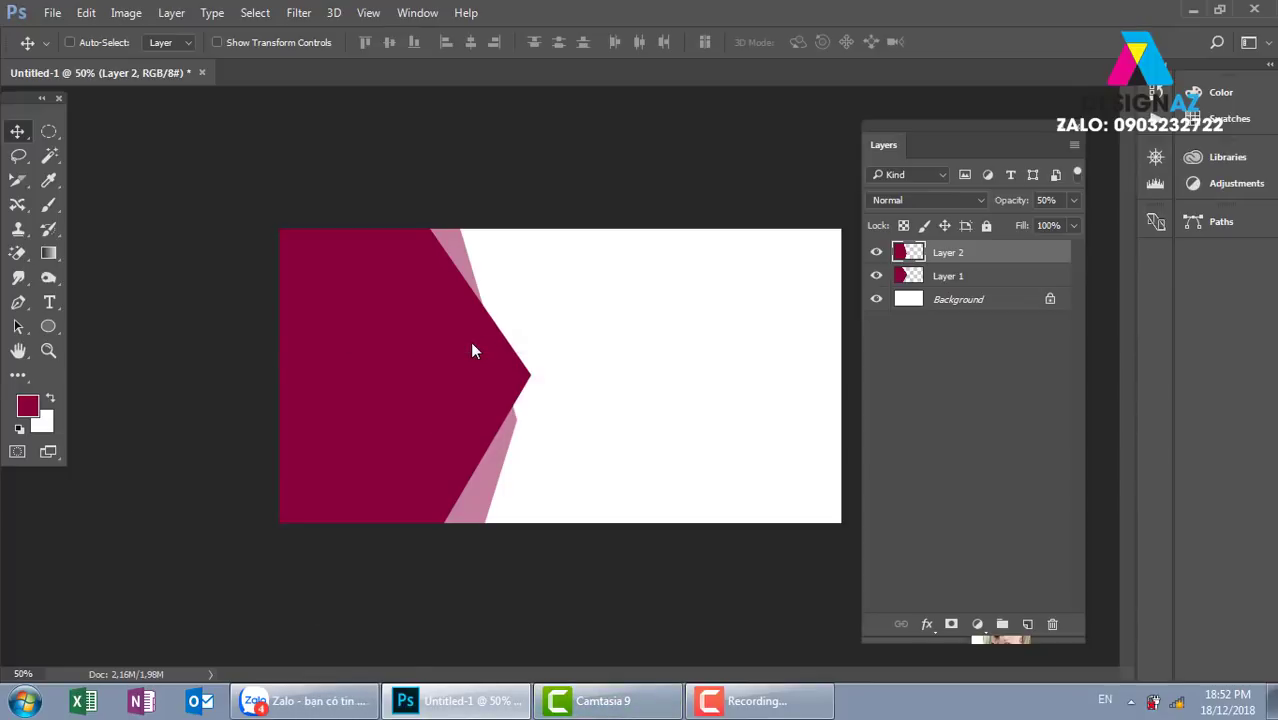
pyautogui.rightClick(450, 331)
pyautogui.click(476, 342)
pyautogui.rightClick(472, 343)
pyautogui.click(500, 359)
pyautogui.moveTo(476, 350); pyautogui.dragTo(371, 383)
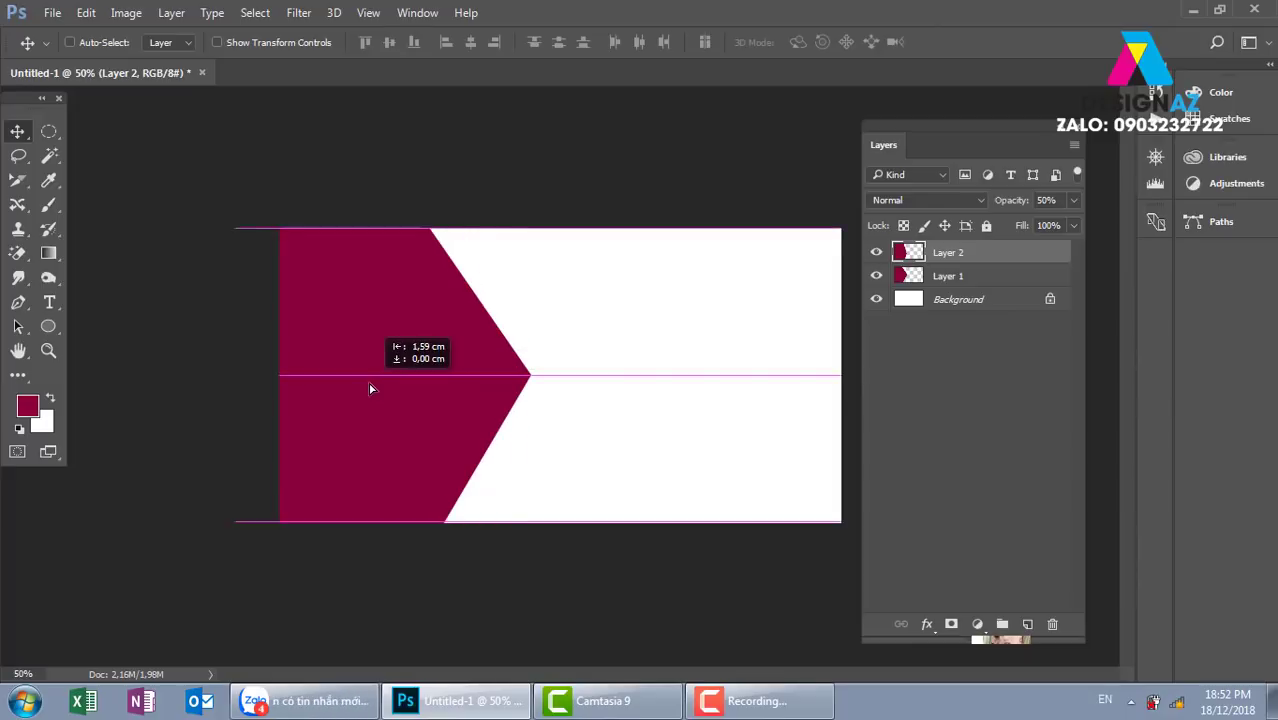
pyautogui.moveTo(538, 399); pyautogui.dragTo(527, 384)
# - Move Layer 1 above Layer 2 and set it to 50% opacity
pyautogui.rightClick(528, 382)
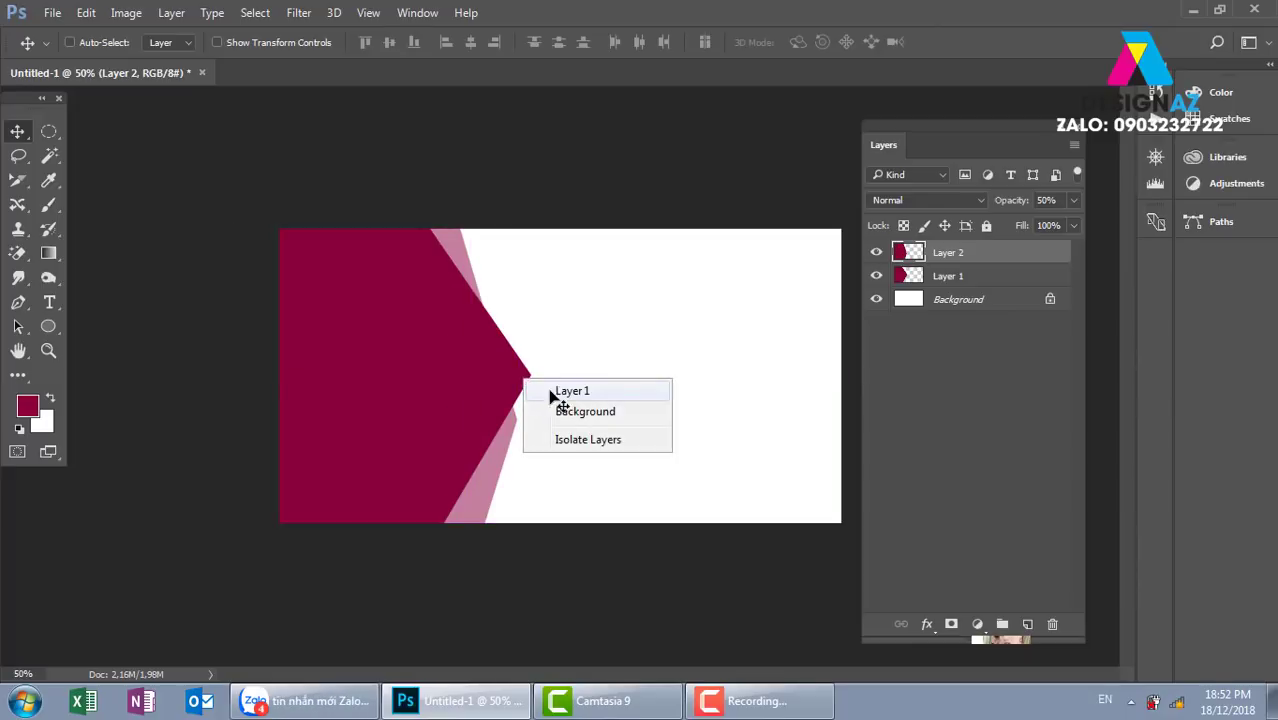
pyautogui.click(560, 389)
pyautogui.hotkey('ctrl', ']')
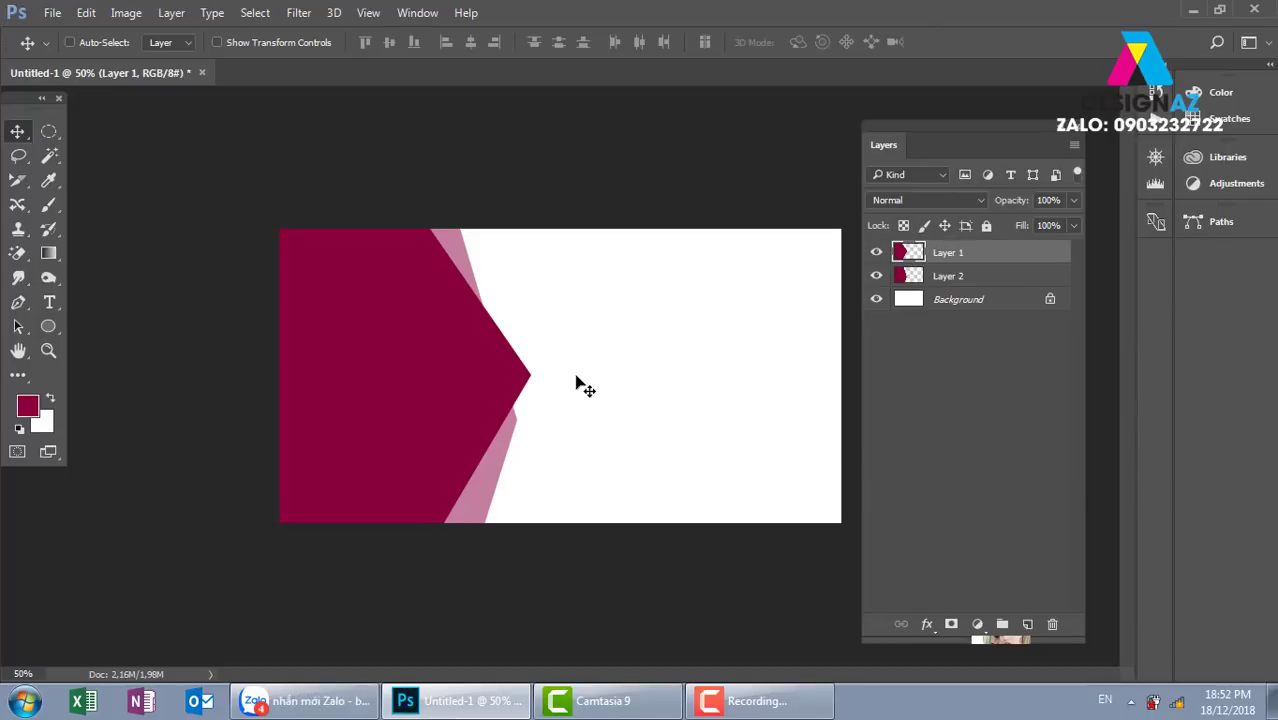
pyautogui.press('5')
# - Duplicate the arrow shape as a trial copy, shift it, then delete it
pyautogui.moveTo(576, 381); pyautogui.dragTo(540, 388)
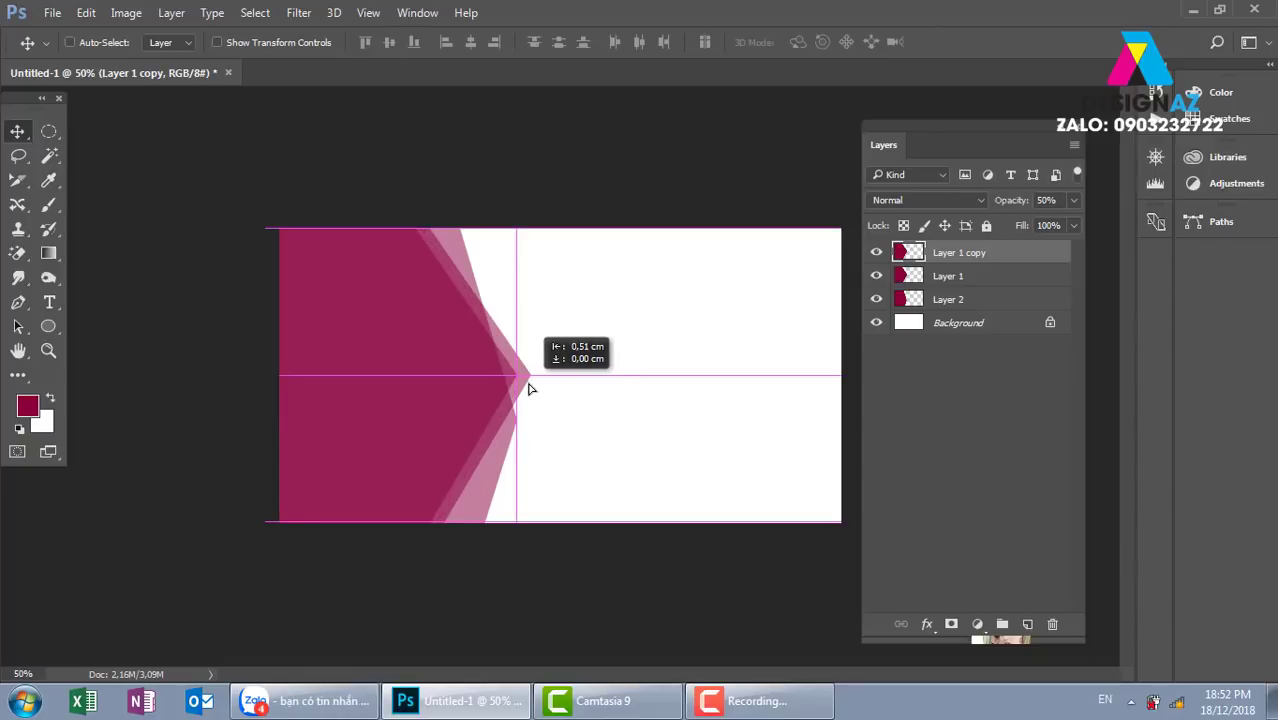
pyautogui.moveTo(540, 388); pyautogui.dragTo(542, 390)
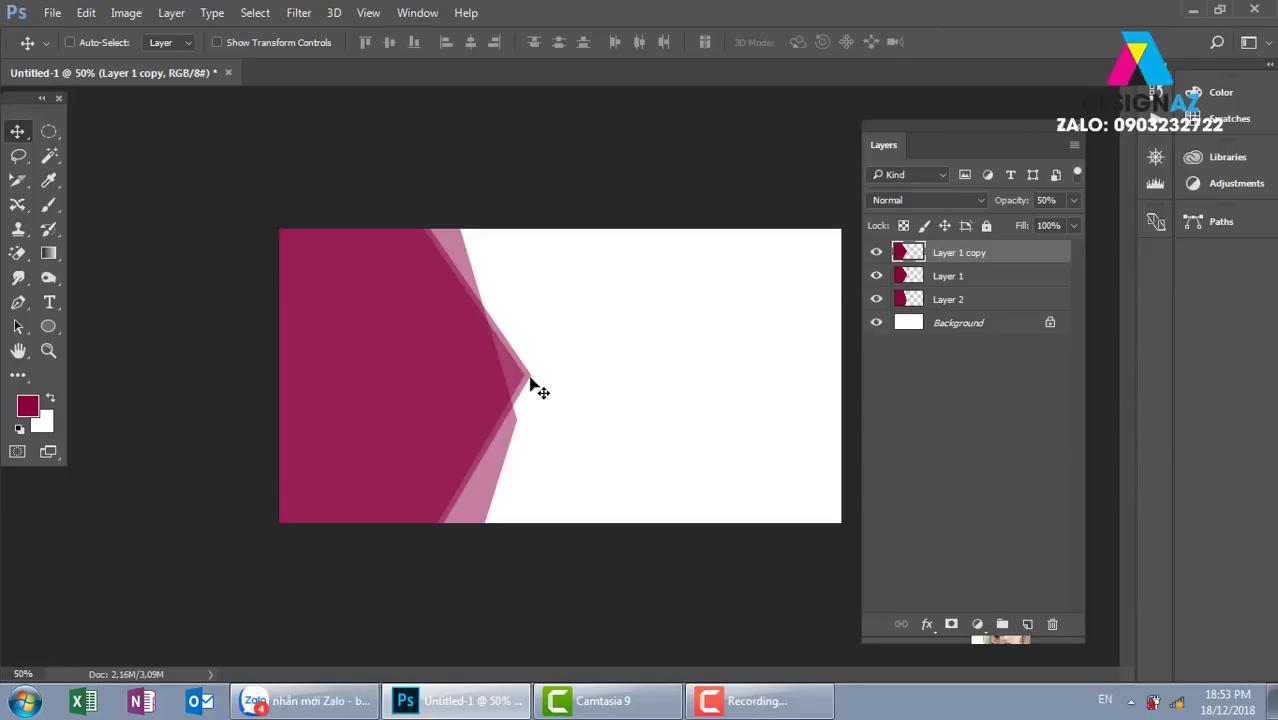
pyautogui.press('Delete')
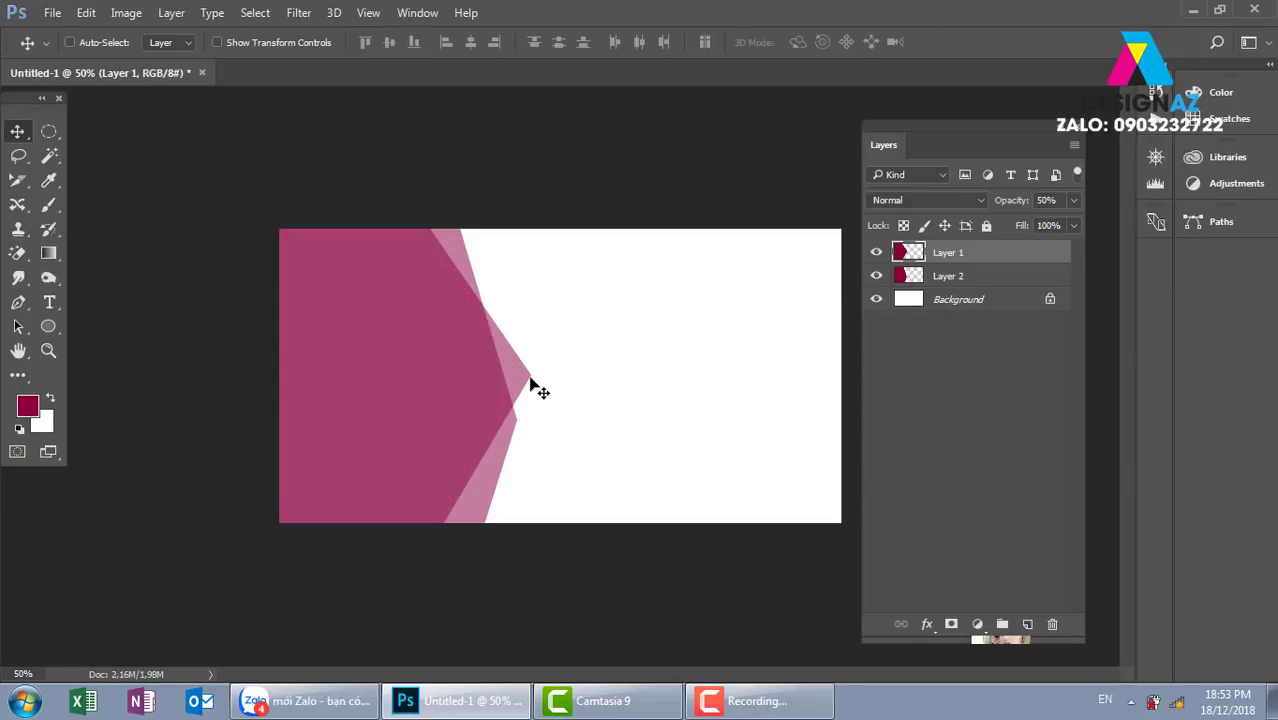
# - Draw a closed pen path around the banner's left area up to the arrow tip
pyautogui.press('p')
pyautogui.click(388, 226)
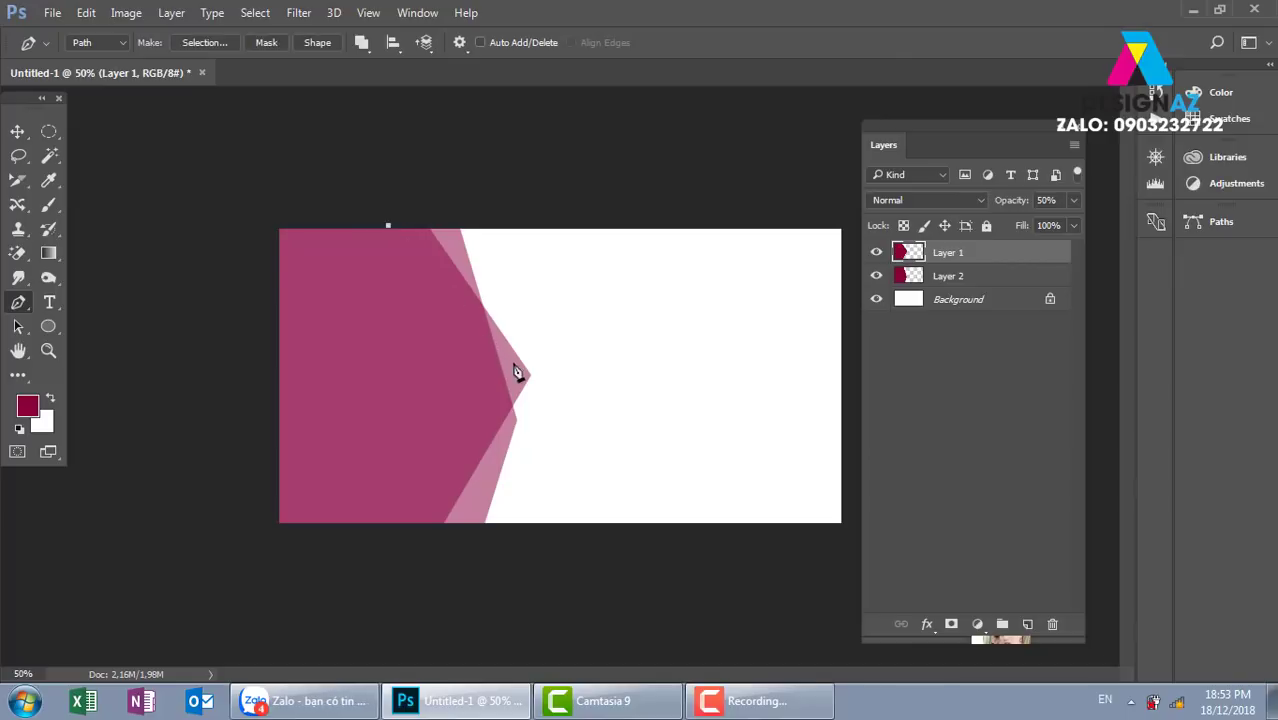
pyautogui.click(525, 375)
pyautogui.click(400, 534)
pyautogui.click(176, 571)
pyautogui.click(166, 347)
pyautogui.click(204, 200)
pyautogui.click(230, 162)
pyautogui.click(375, 158)
pyautogui.click(388, 226)
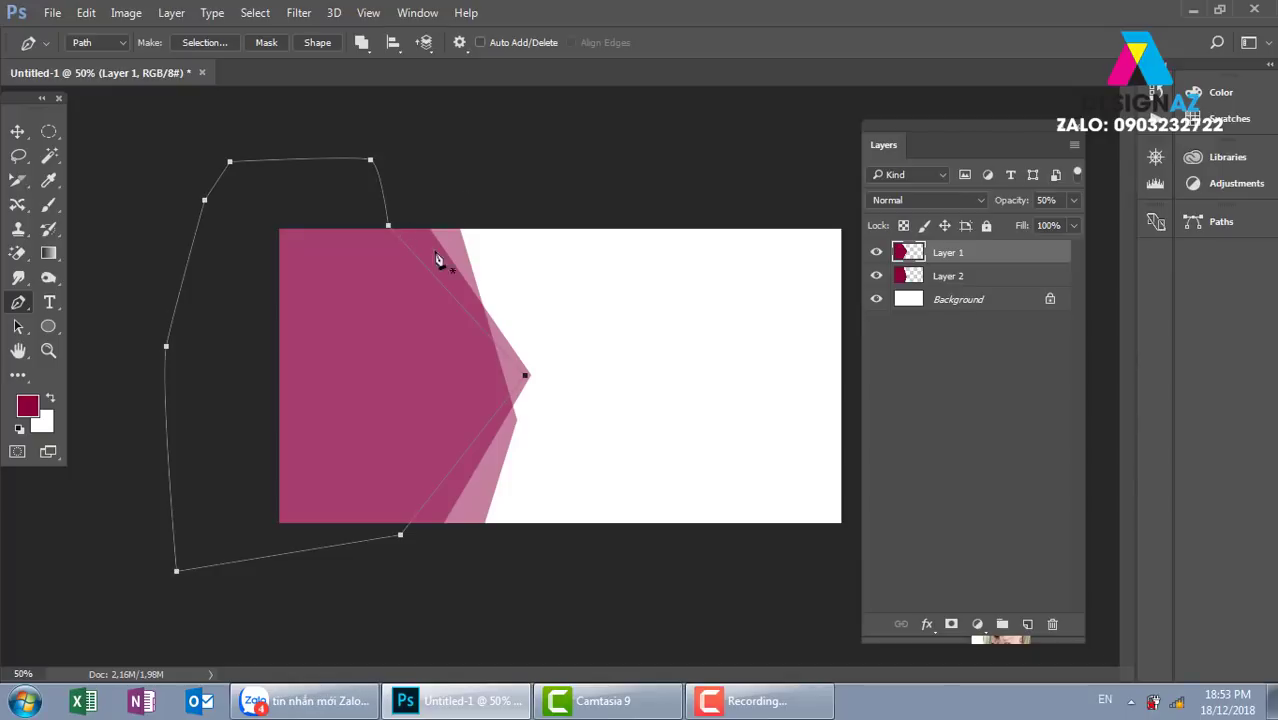
# - Copy the selected area onto new Layer 3 at 100% opacity
pyautogui.hotkey('ctrl', 'Return')
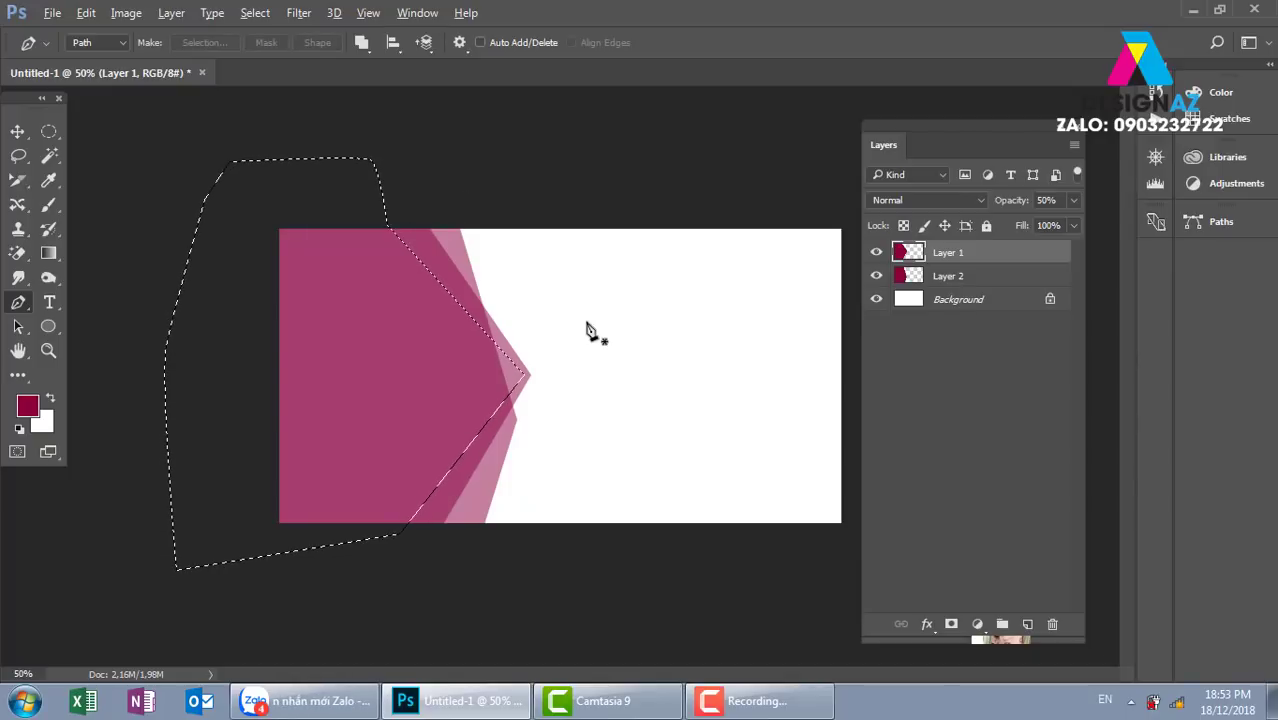
pyautogui.hotkey('ctrl', 'j')
pyautogui.press('0')
pyautogui.press('v')
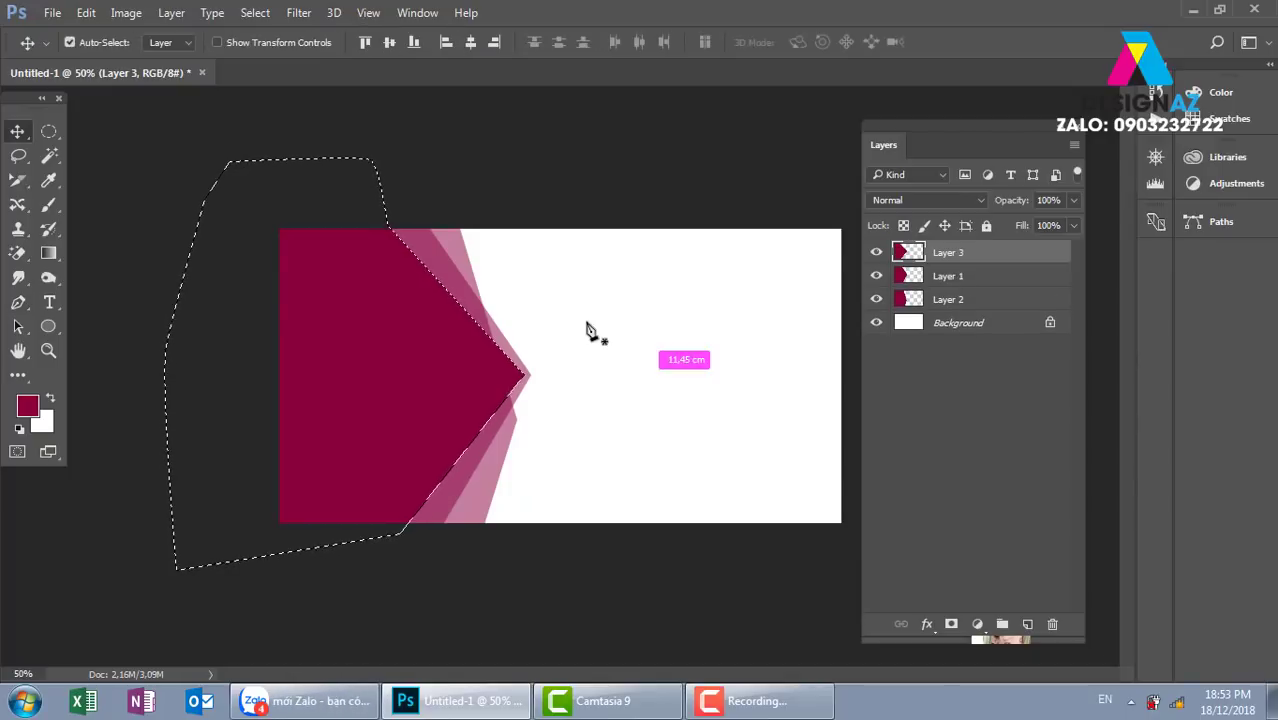
pyautogui.hotkey('ctrl', 'd')
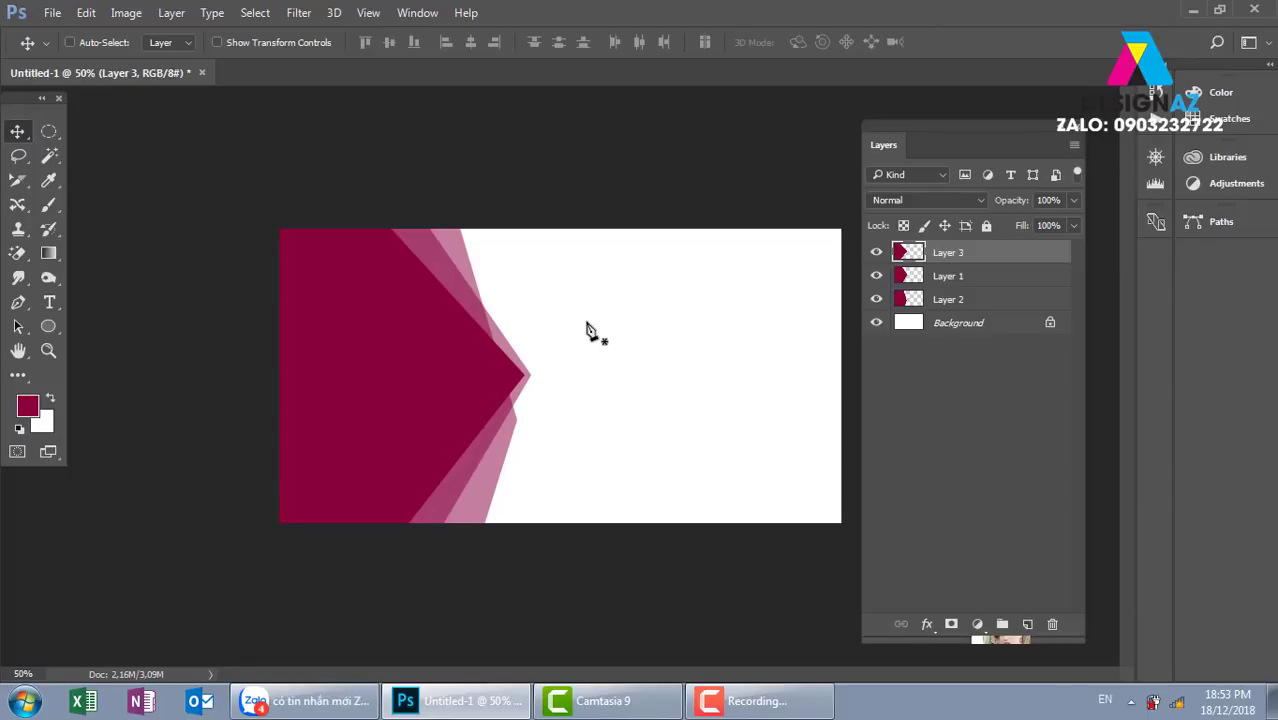
# - Duplicate Layer 3, invert the copy to mint green, and nudge it left
pyautogui.moveTo(588, 330); pyautogui.dragTo(589, 331)
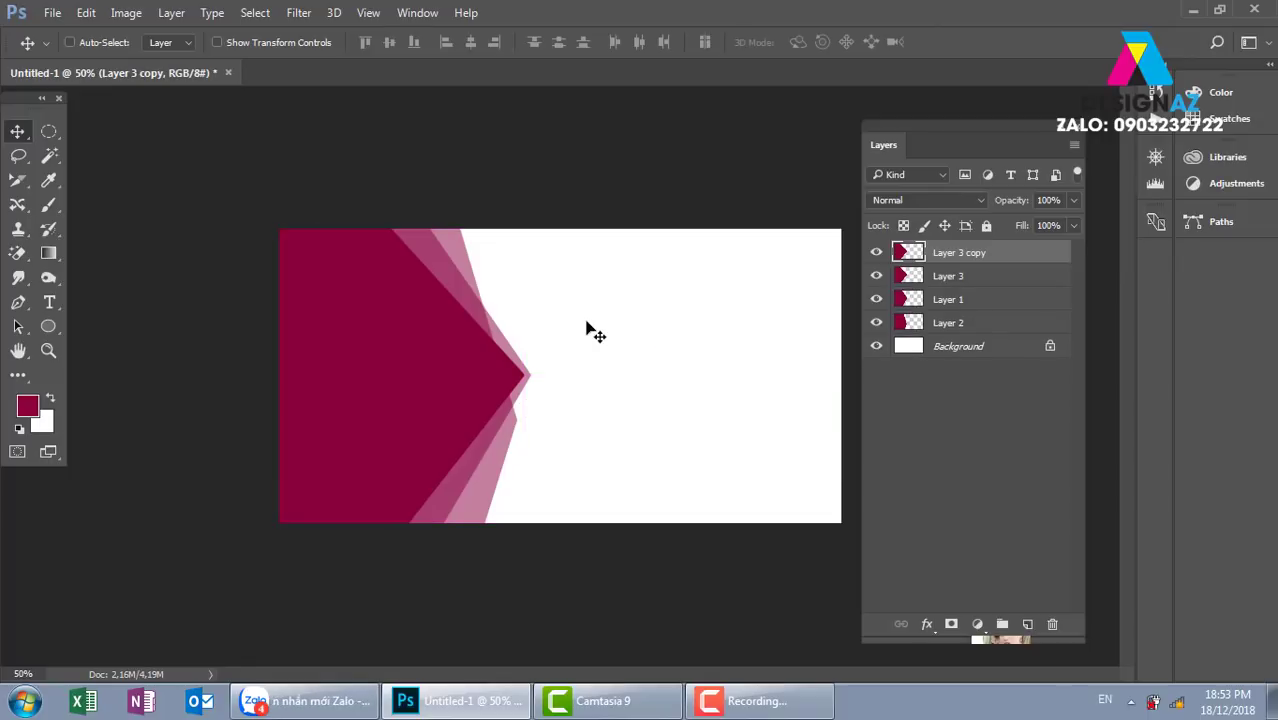
pyautogui.hotkey('ctrl', 'i')
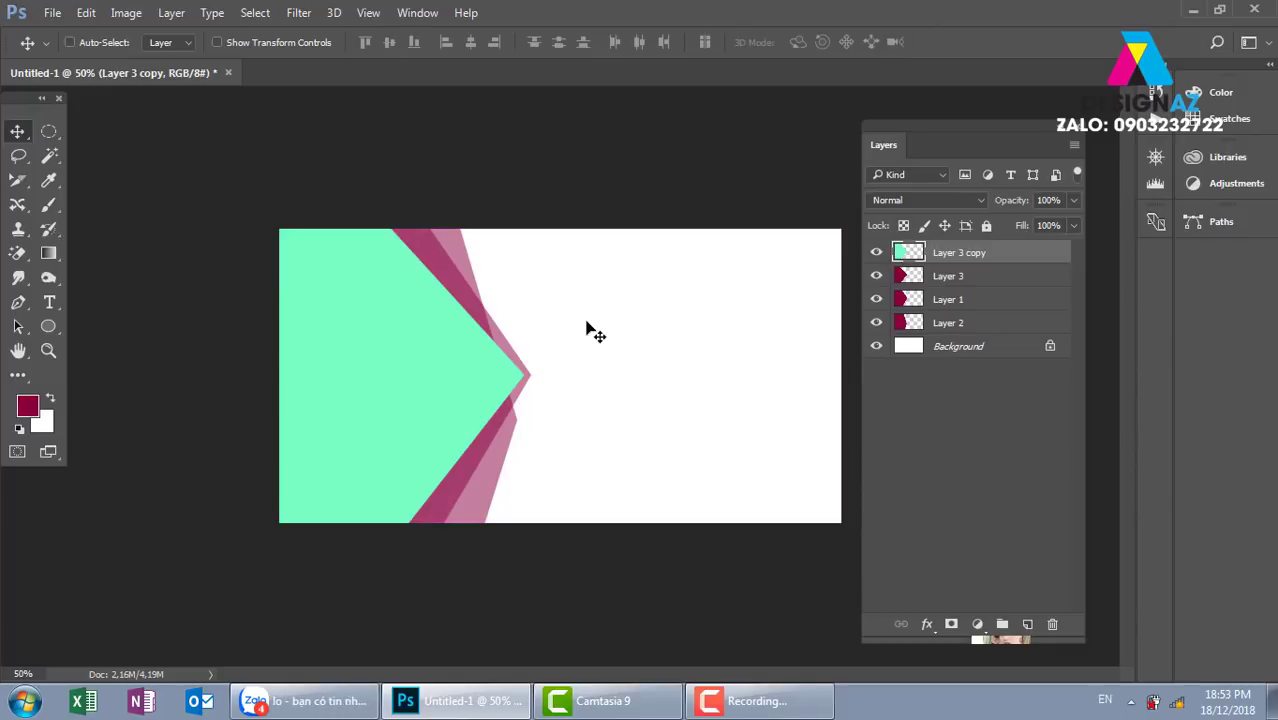
pyautogui.press('Left')
pyautogui.press('Left')
pyautogui.press('Left')
pyautogui.press('Left')
pyautogui.press('Left')
pyautogui.press('Left')
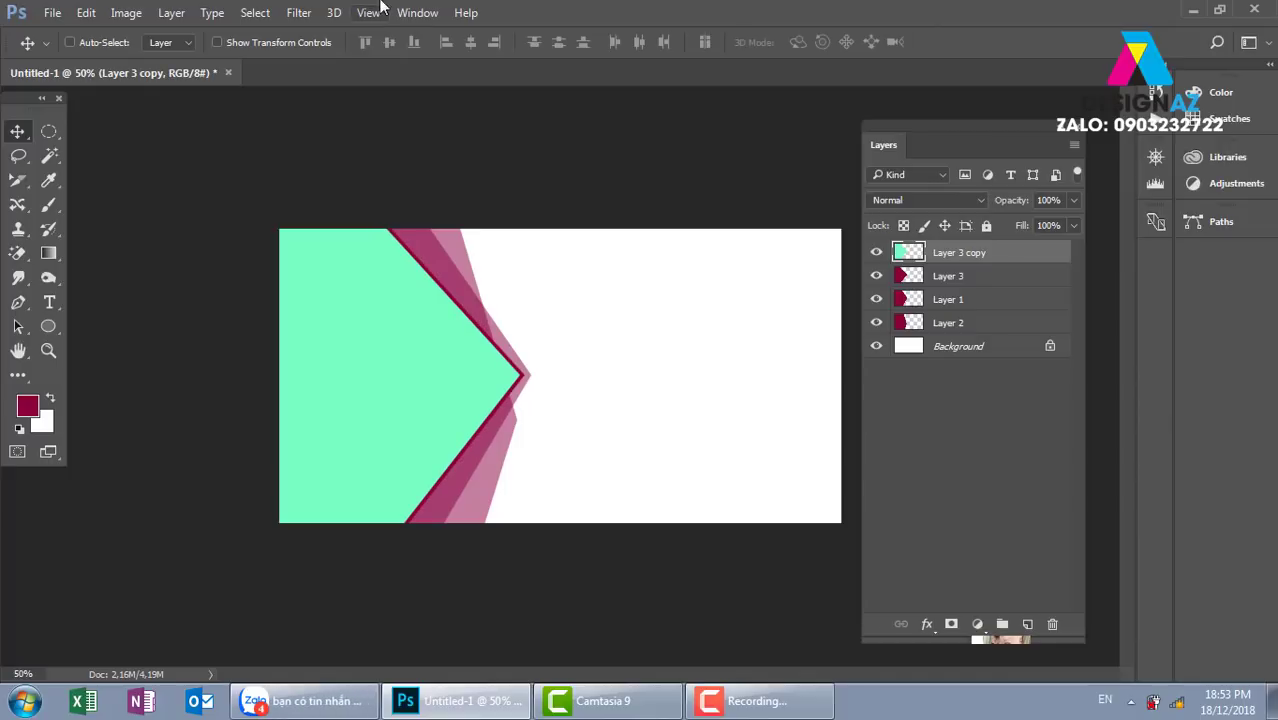
# - Open the KO_Wedding_01w-750x500 photo and copy the whole image
pyautogui.doubleClick(418, 181)
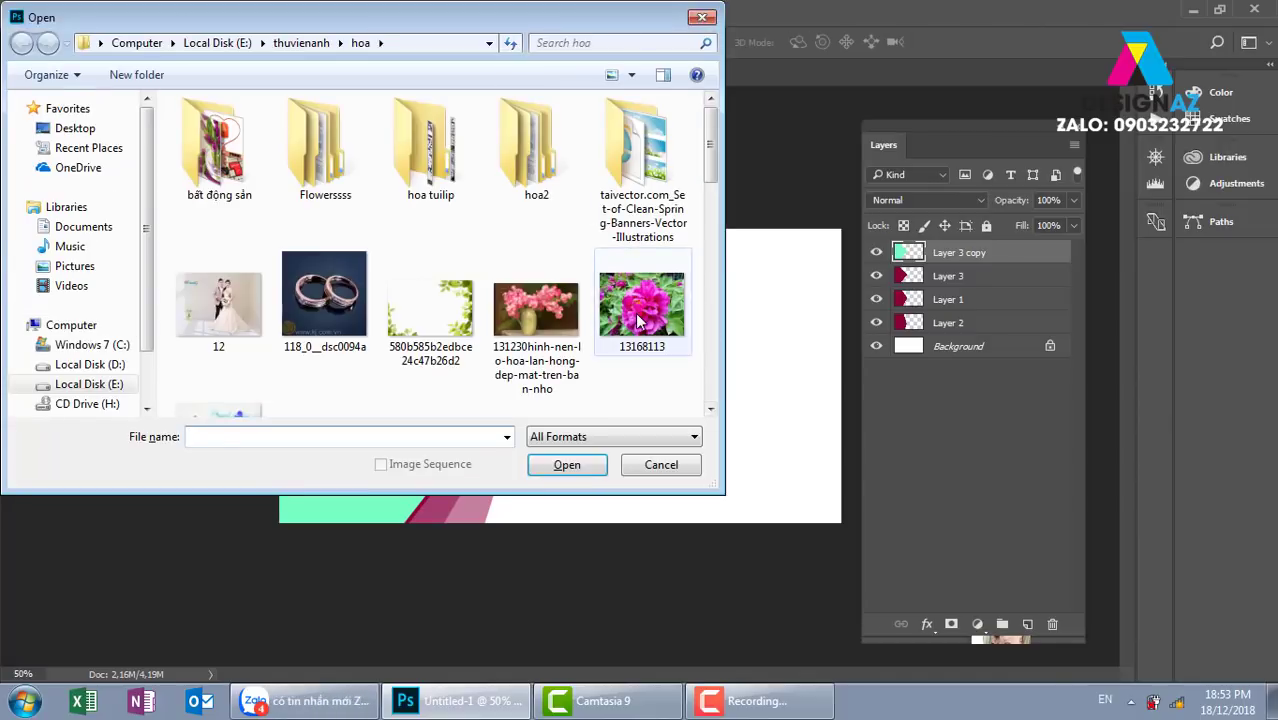
pyautogui.scroll(-3, 713, 230)
pyautogui.scroll(-3, 713, 230)
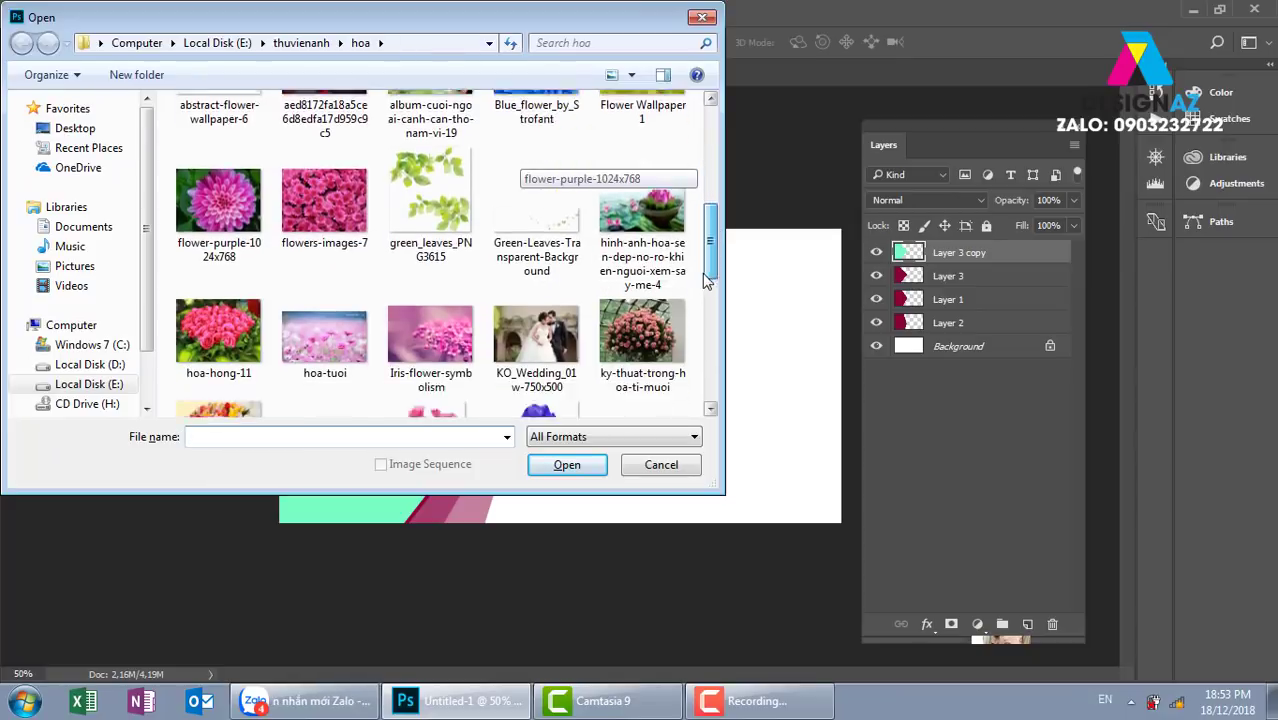
pyautogui.scroll(-3, 713, 230)
pyautogui.click(562, 245)
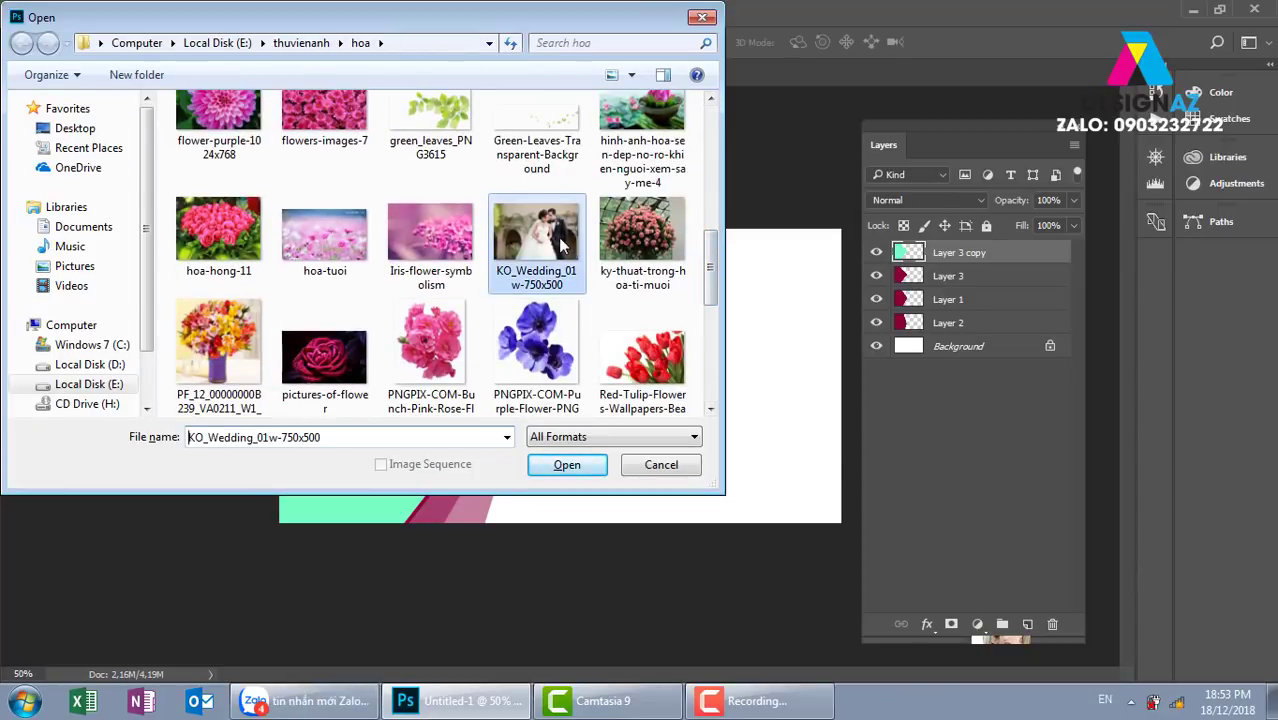
pyautogui.click(568, 466)
pyautogui.hotkey('ctrl', 'a')
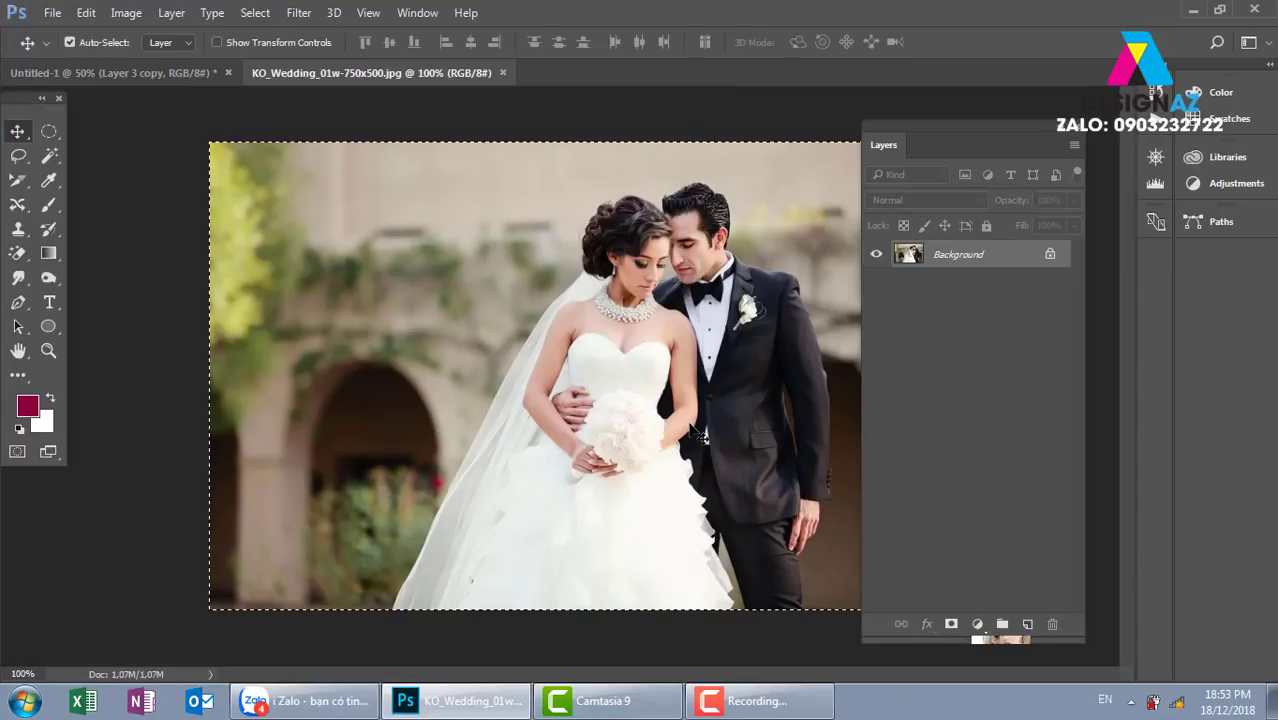
pyautogui.hotkey('ctrl', 'w')
# - Paste the wedding photo above Layer 3 copy, clip it into the mint panel, and position it
pyautogui.rightClick(413, 340)
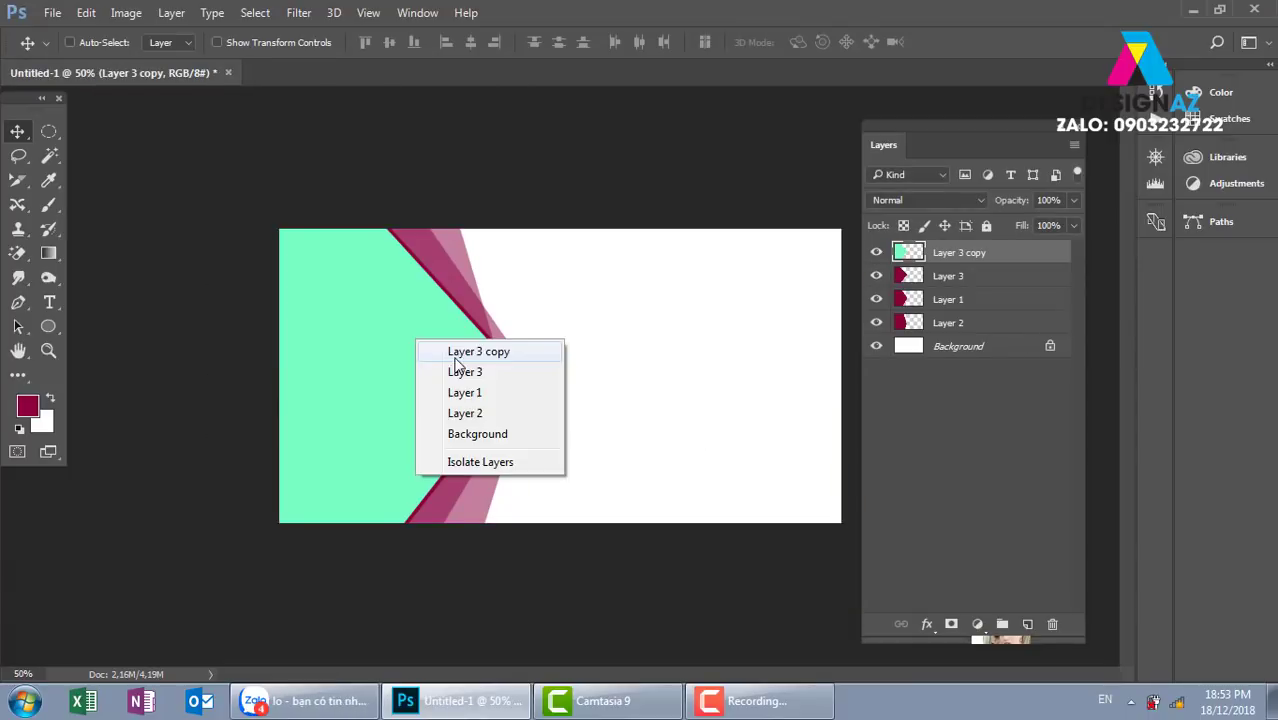
pyautogui.click(456, 352)
pyautogui.hotkey('ctrl', 'v')
pyautogui.press('ctrl')
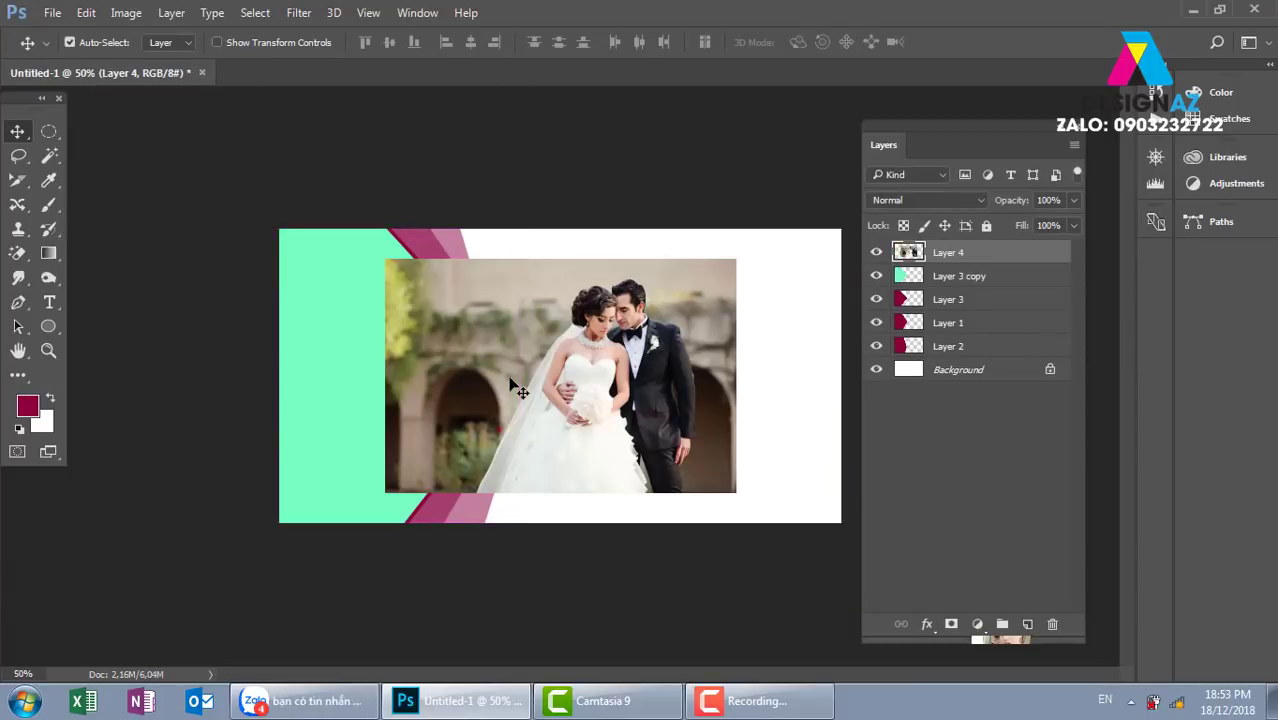
pyautogui.hotkey('ctrl', 'alt', 'g')
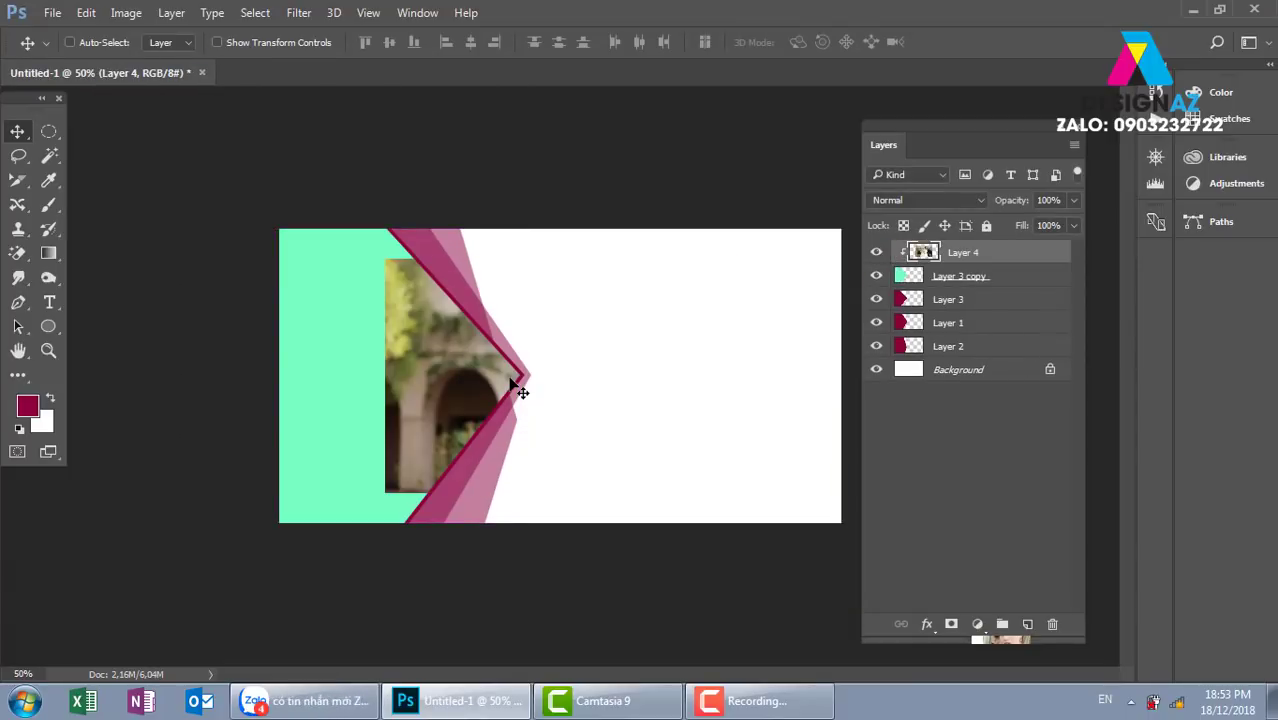
pyautogui.moveTo(305, 362); pyautogui.dragTo(225, 350)
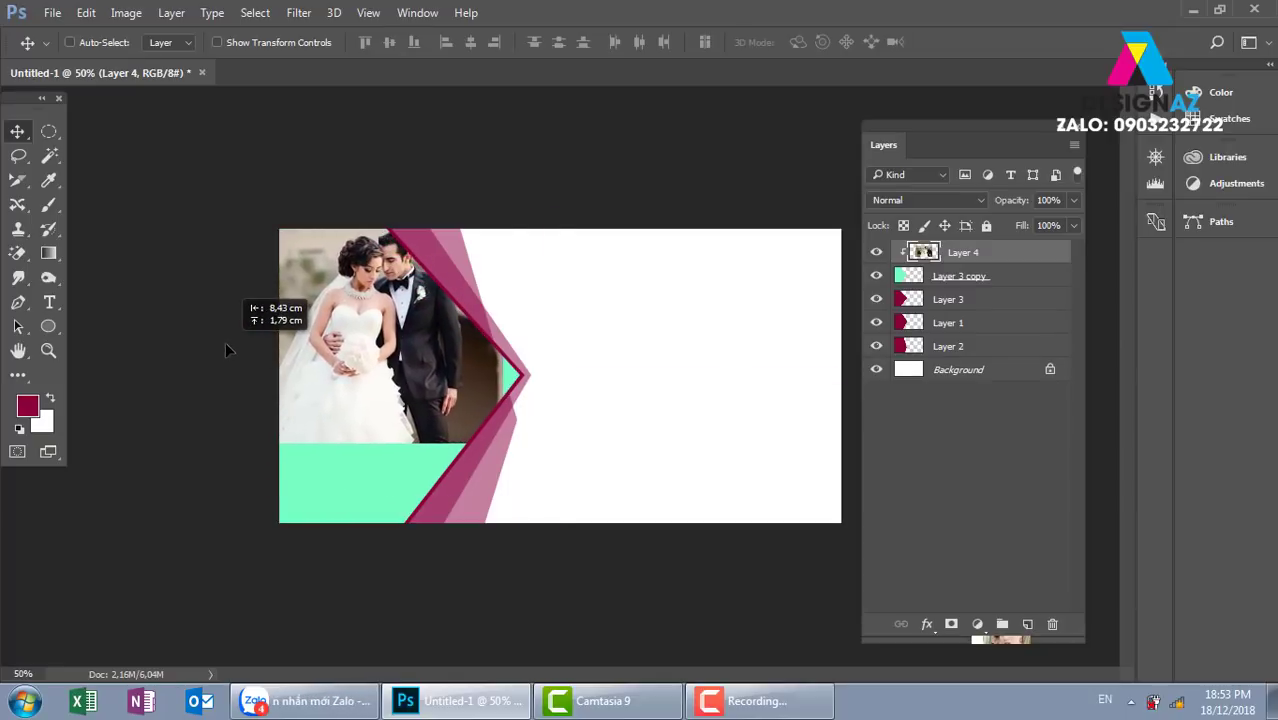
# - Enlarge the wedding photo to about 135% and shift it left, then delete Layer 4
pyautogui.hotkey('ctrl', 't')
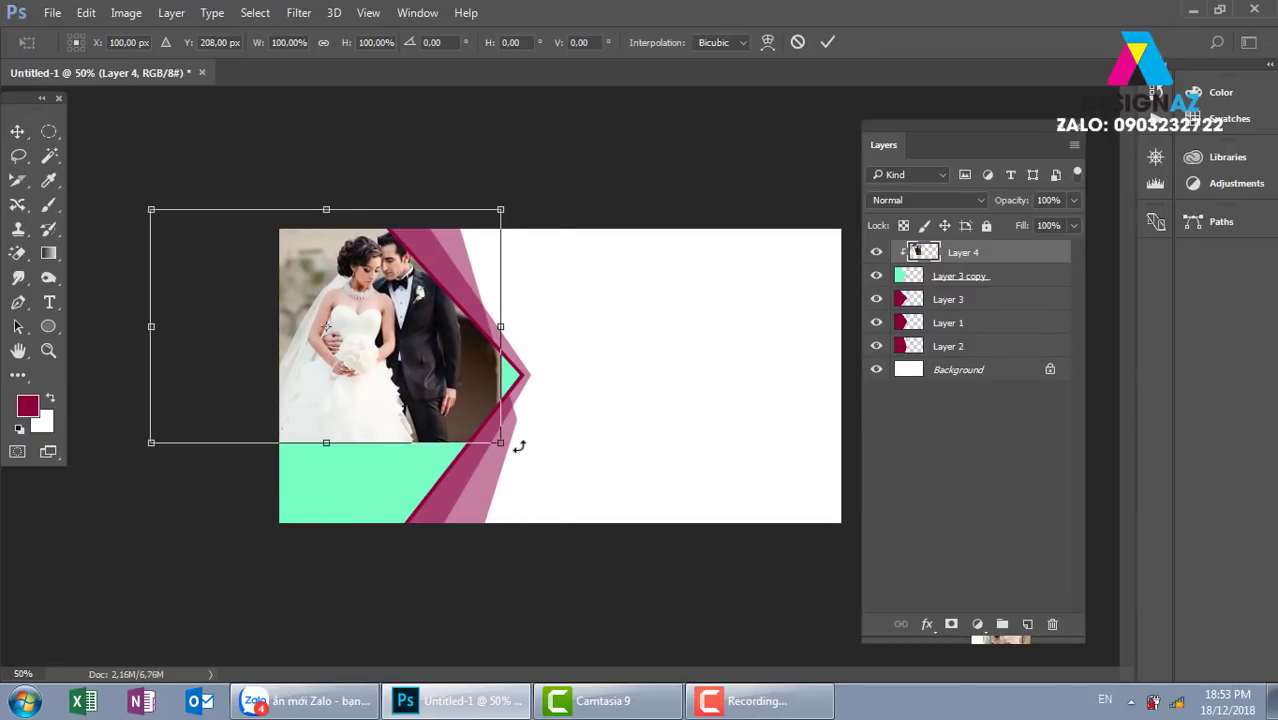
pyautogui.moveTo(519, 446); pyautogui.dragTo(621, 533)
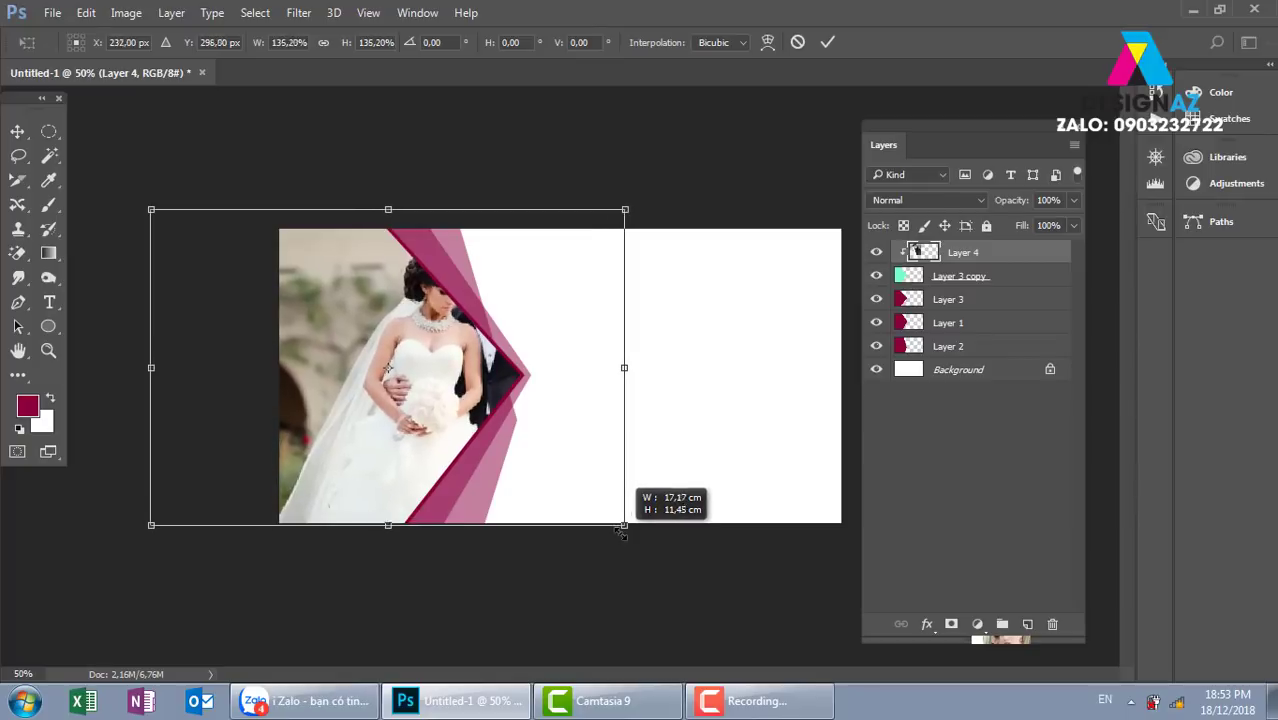
pyautogui.moveTo(556, 424)
pyautogui.mouseDown()
pyautogui.moveTo(445, 426)
pyautogui.moveTo(473, 436)
pyautogui.mouseUp()
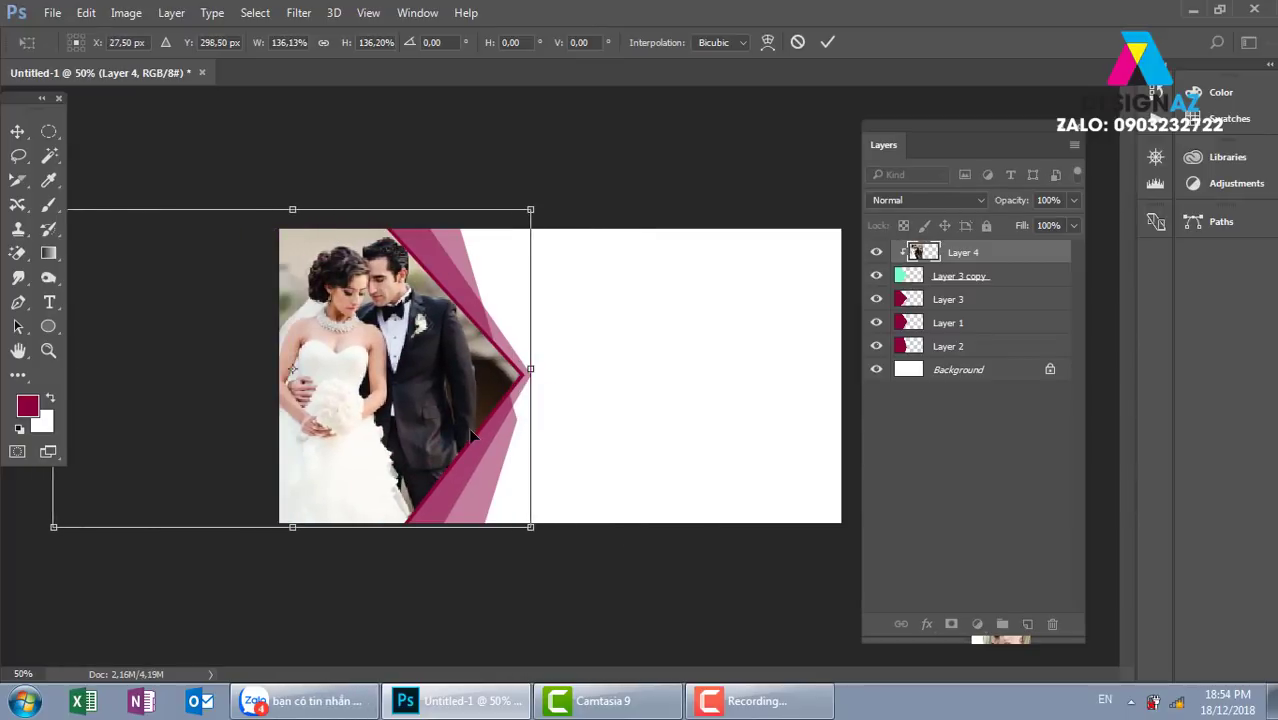
pyautogui.press('Return')
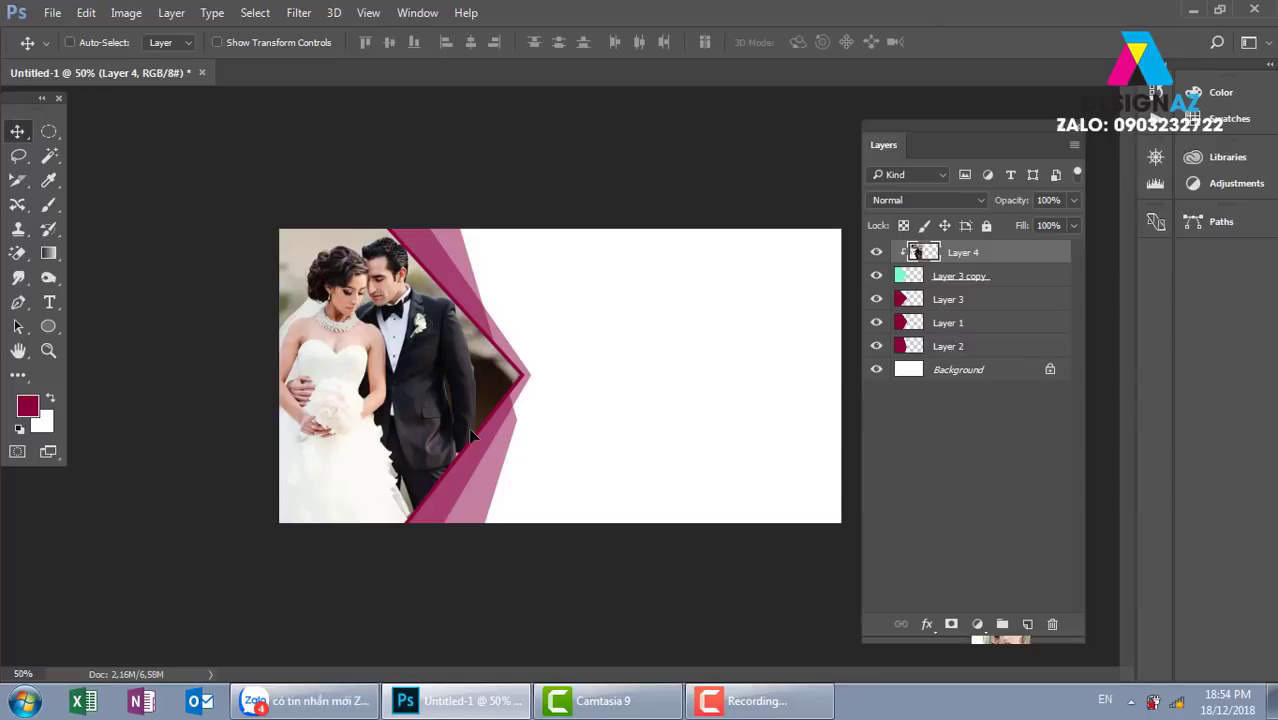
pyautogui.press('Delete')
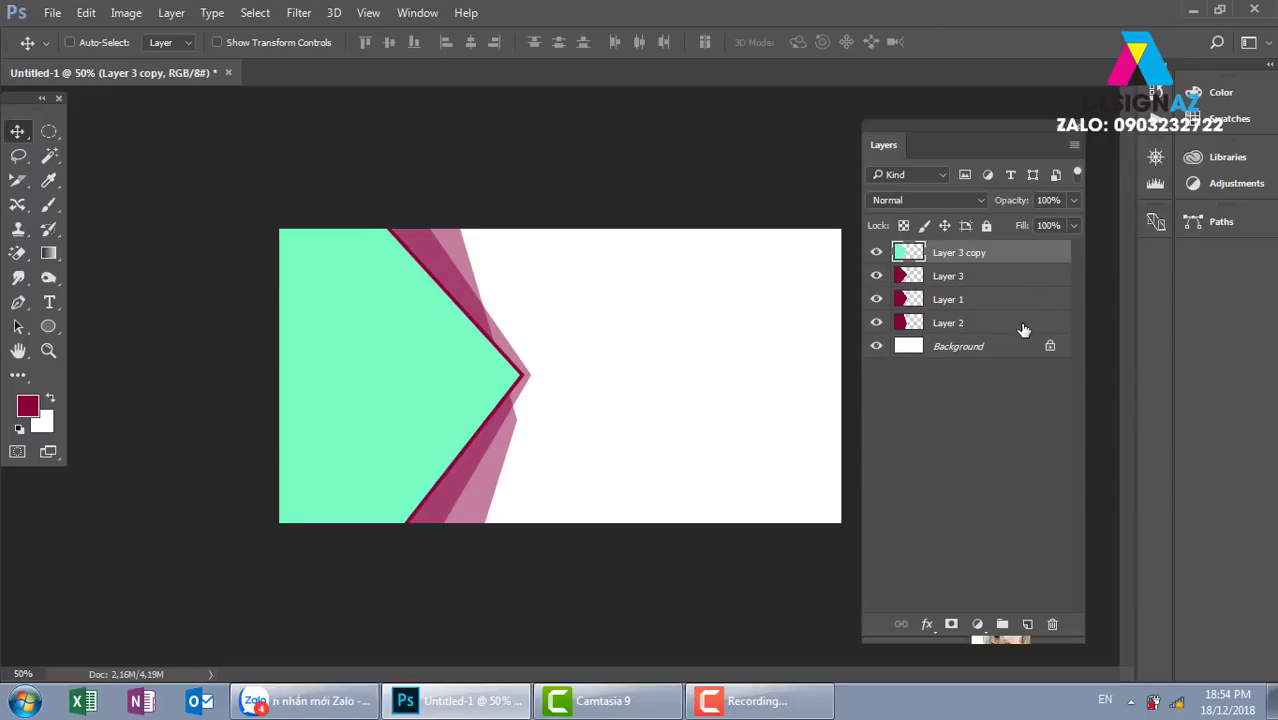
# - Delete all the shape layers, leaving only the white Background
pyautogui.keyDown('shift'); pyautogui.click(1018, 330); pyautogui.keyUp('shift')
pyautogui.press('Delete')
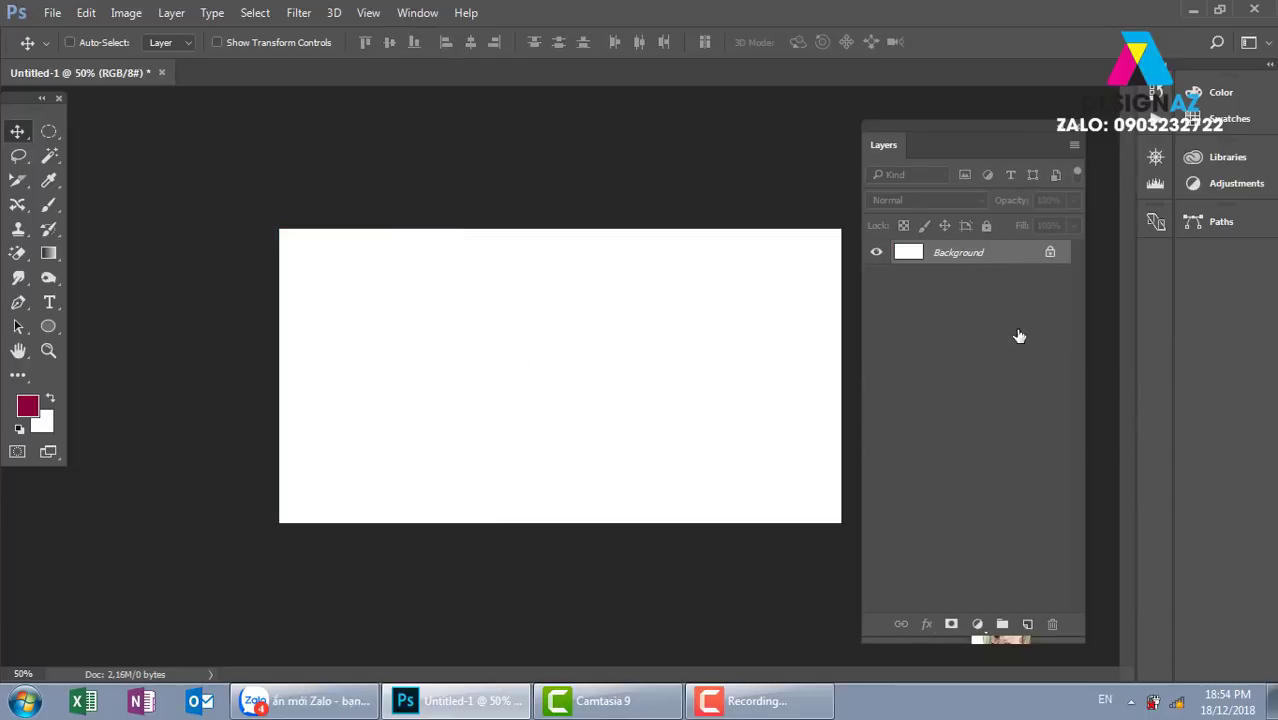
pyautogui.press('p')
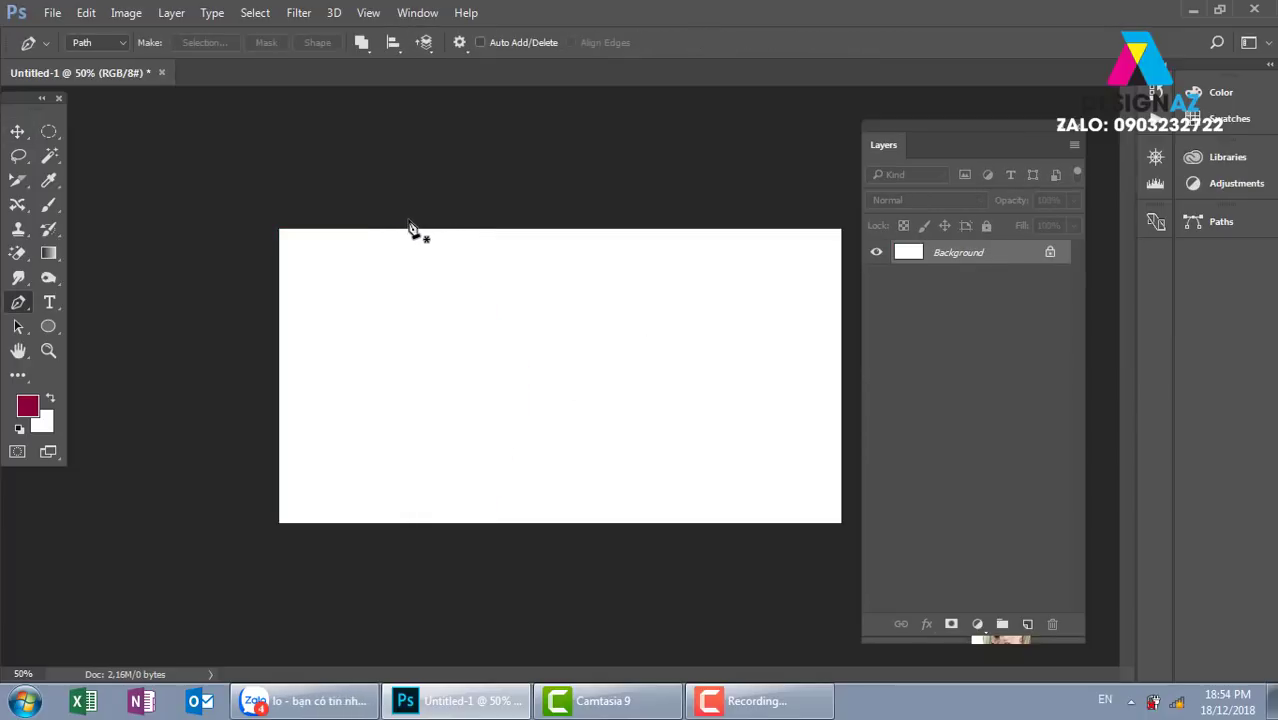
# - Draw a closed S-curved pen path over the left side, extending past the left corners
pyautogui.click(409, 221)
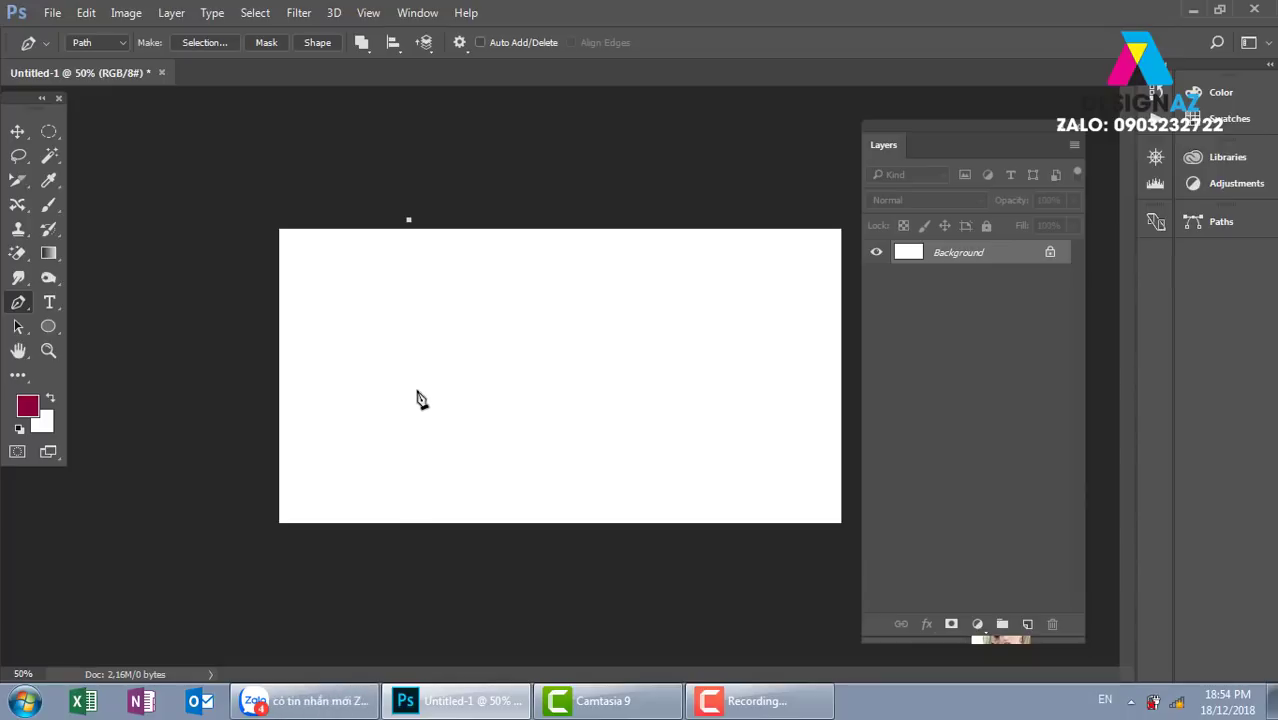
pyautogui.moveTo(416, 387); pyautogui.dragTo(369, 521)
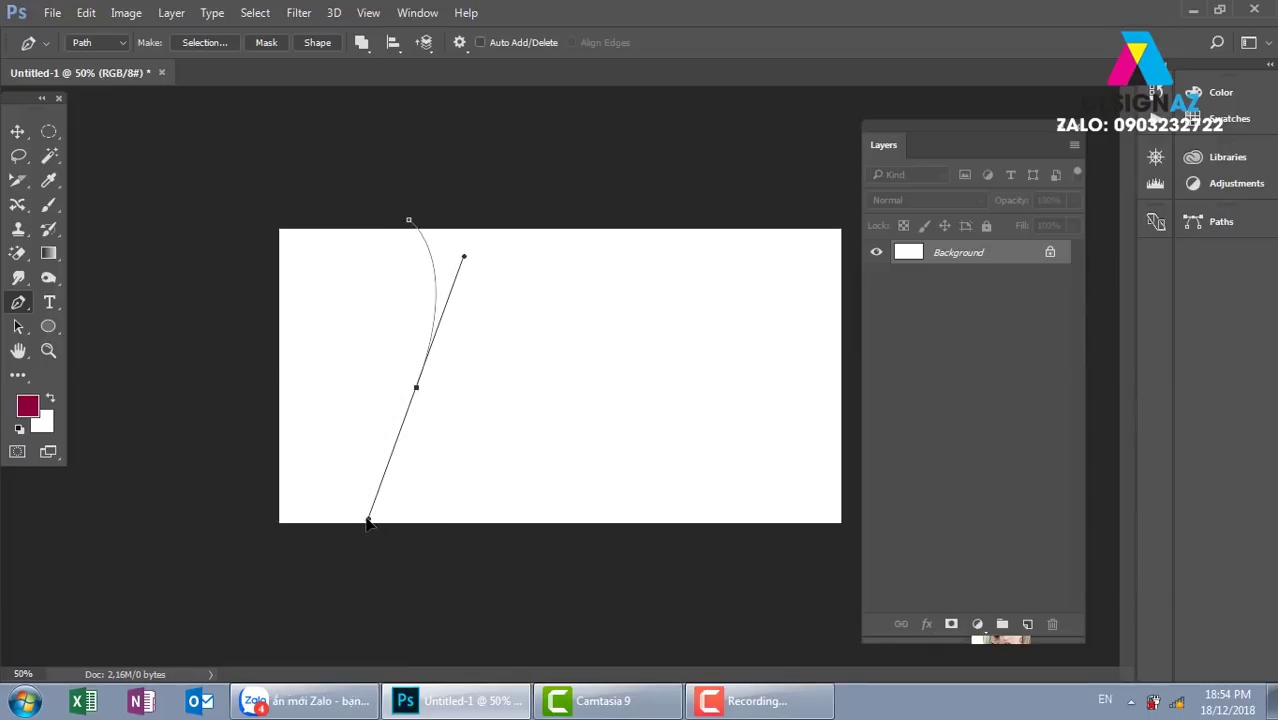
pyautogui.moveTo(369, 521); pyautogui.dragTo(350, 523)
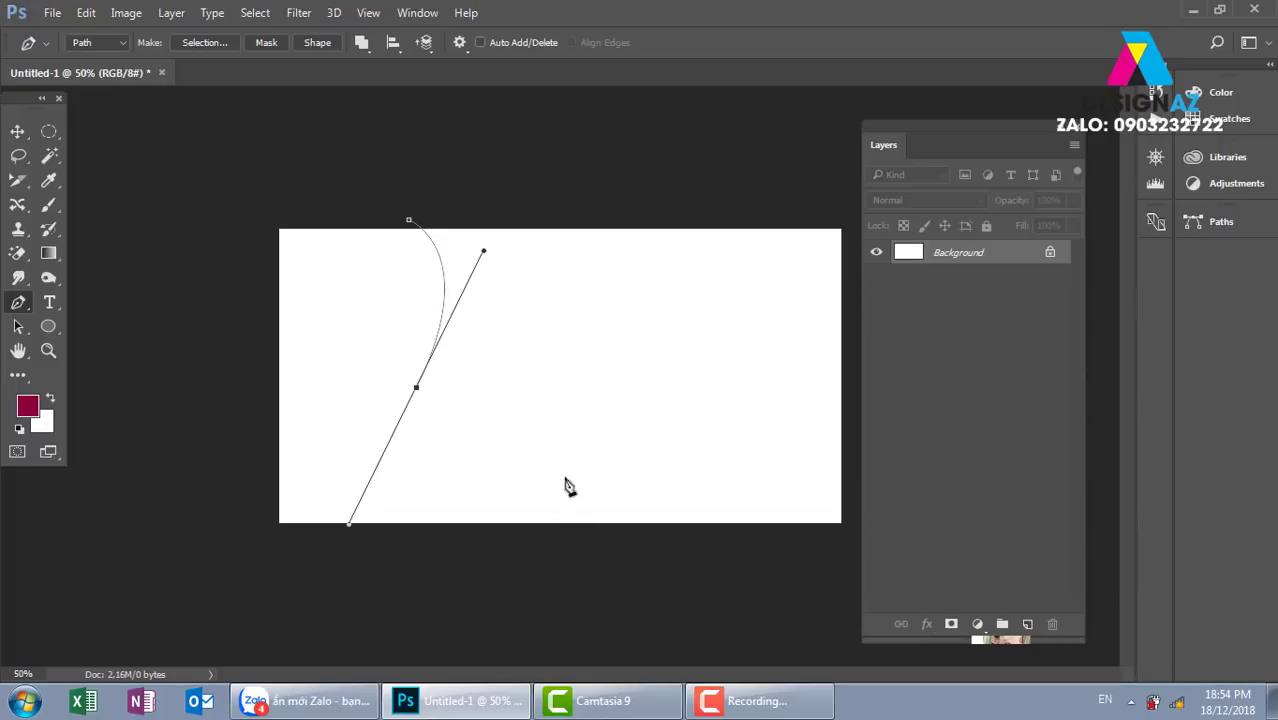
pyautogui.click(501, 585)
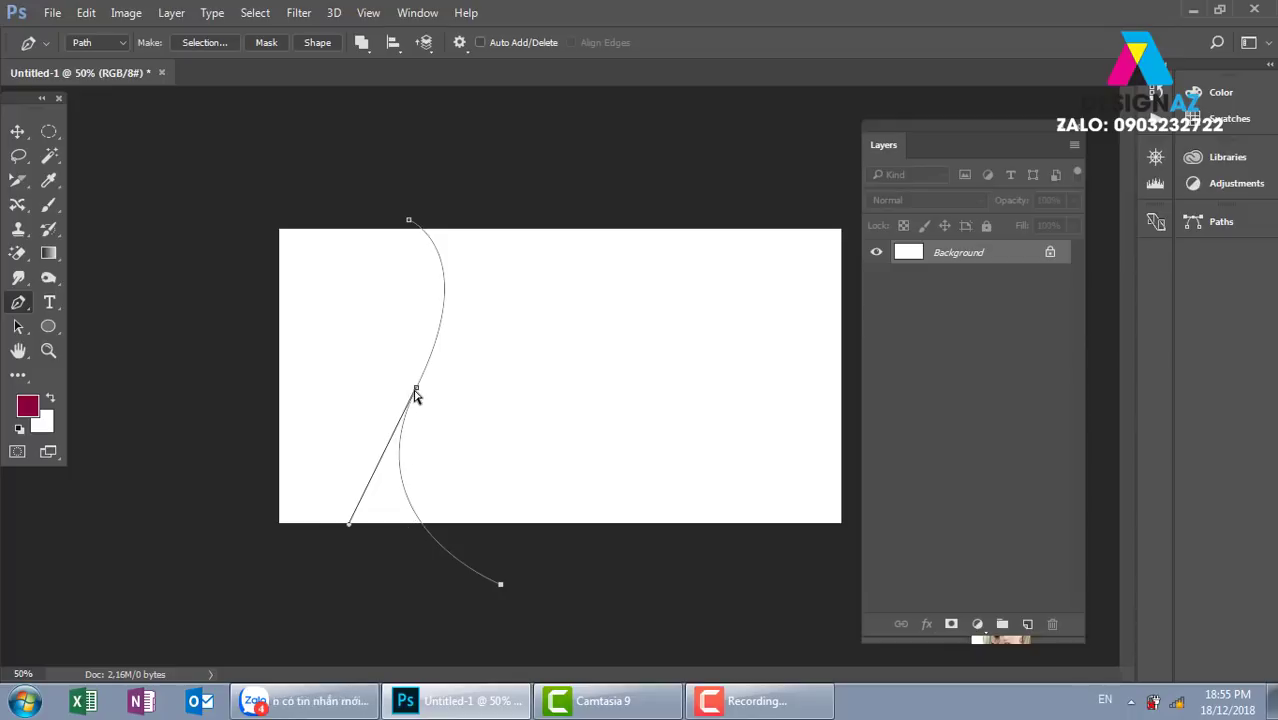
pyautogui.moveTo(416, 388); pyautogui.dragTo(434, 374)
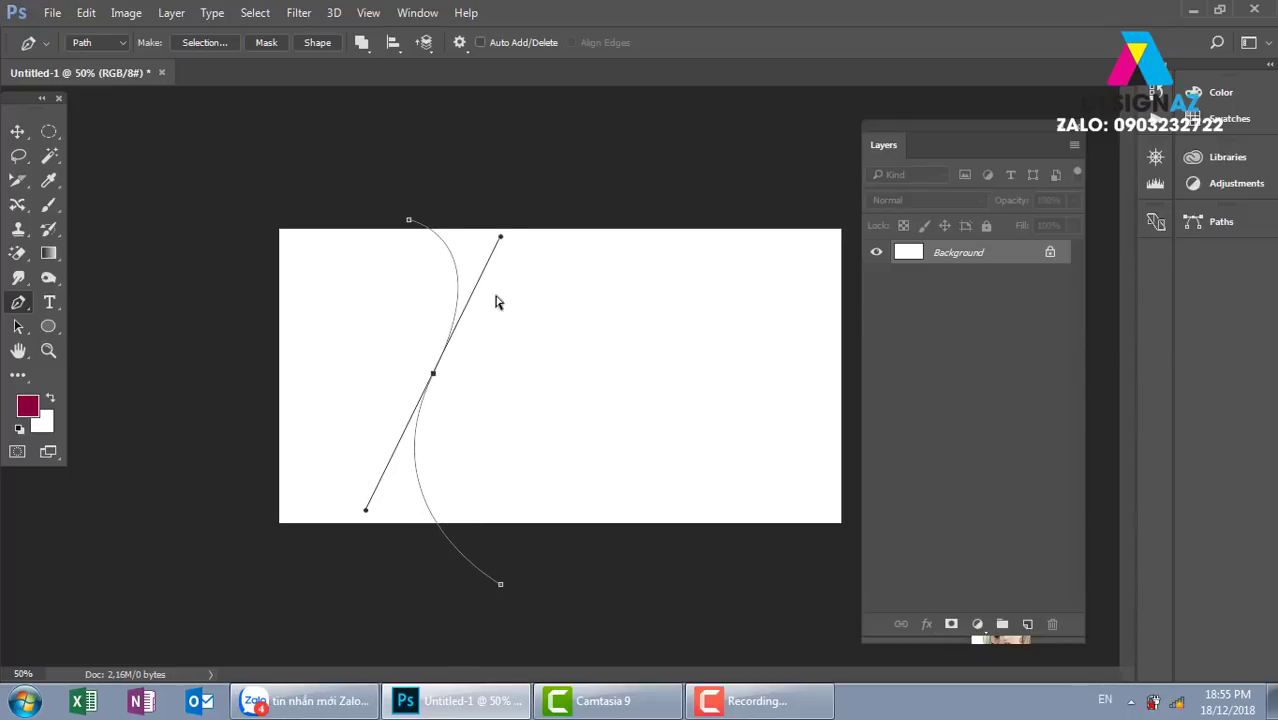
pyautogui.moveTo(504, 238); pyautogui.dragTo(497, 259)
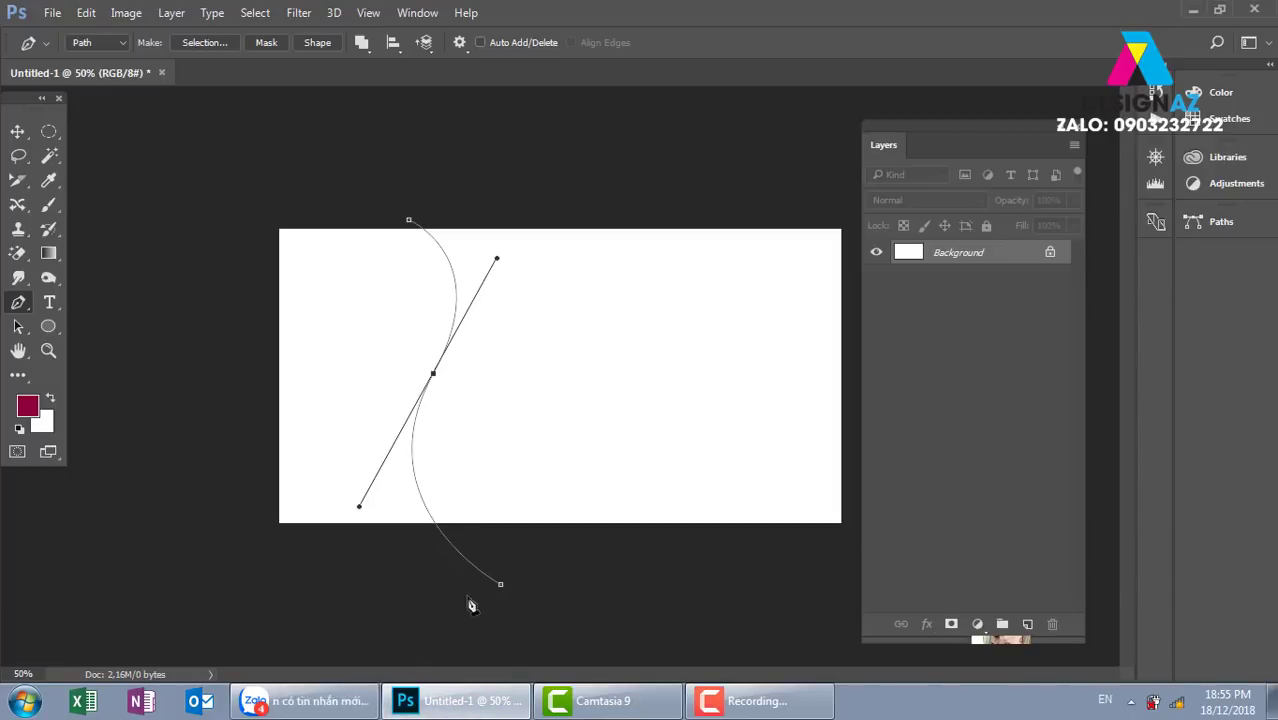
pyautogui.moveTo(502, 587); pyautogui.dragTo(217, 588)
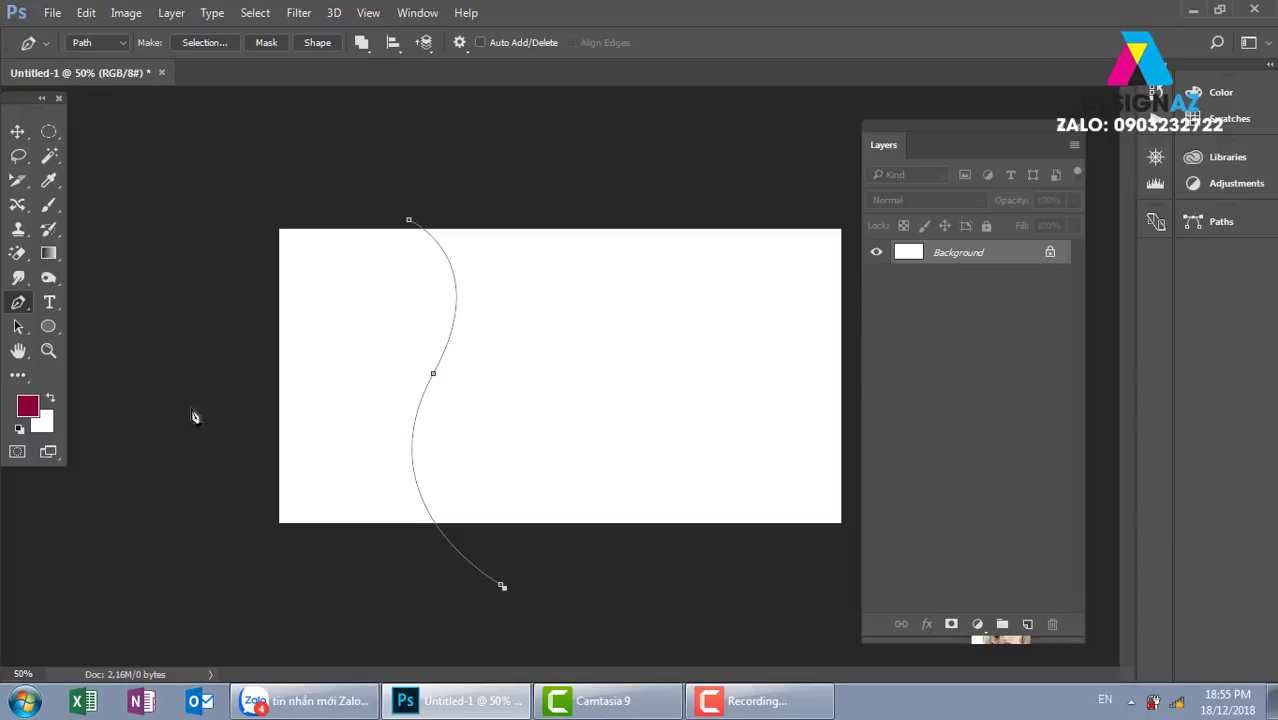
pyautogui.click(169, 160)
pyautogui.click(409, 219)
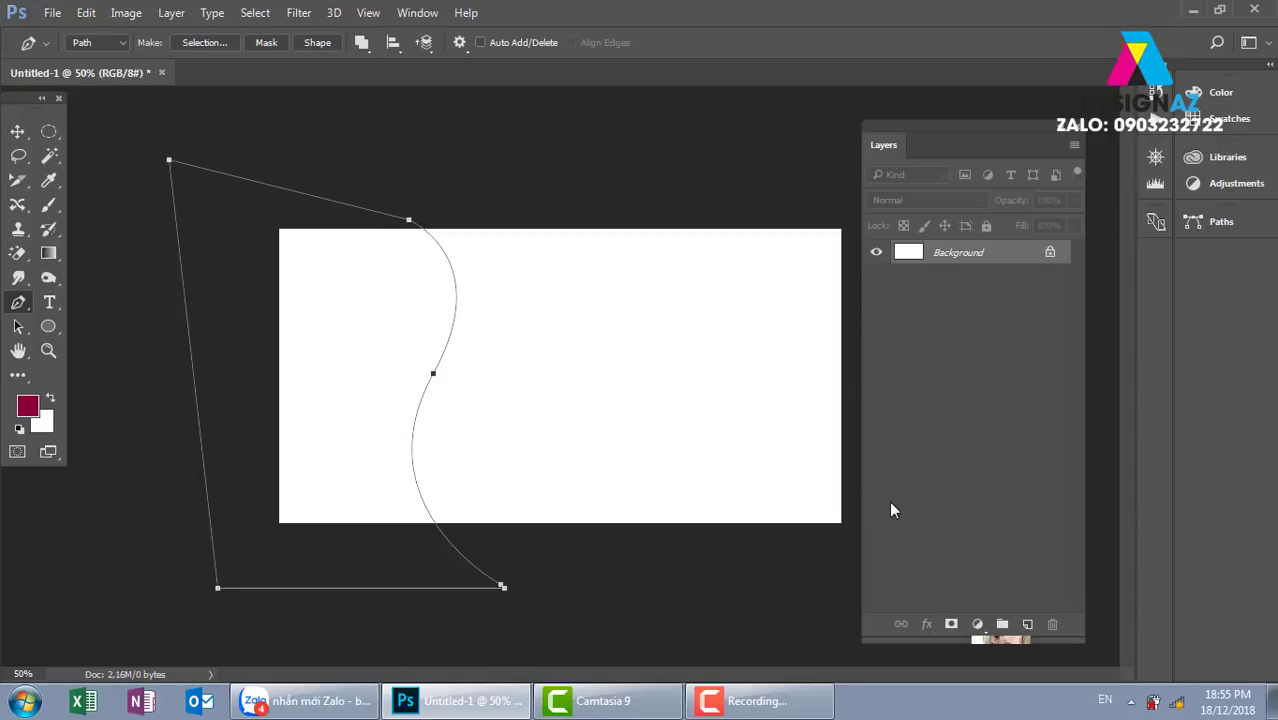
# - Fill the S-curve selection with dark red on new Layer 1 and shift it right
pyautogui.hotkey('ctrl', 'Return')
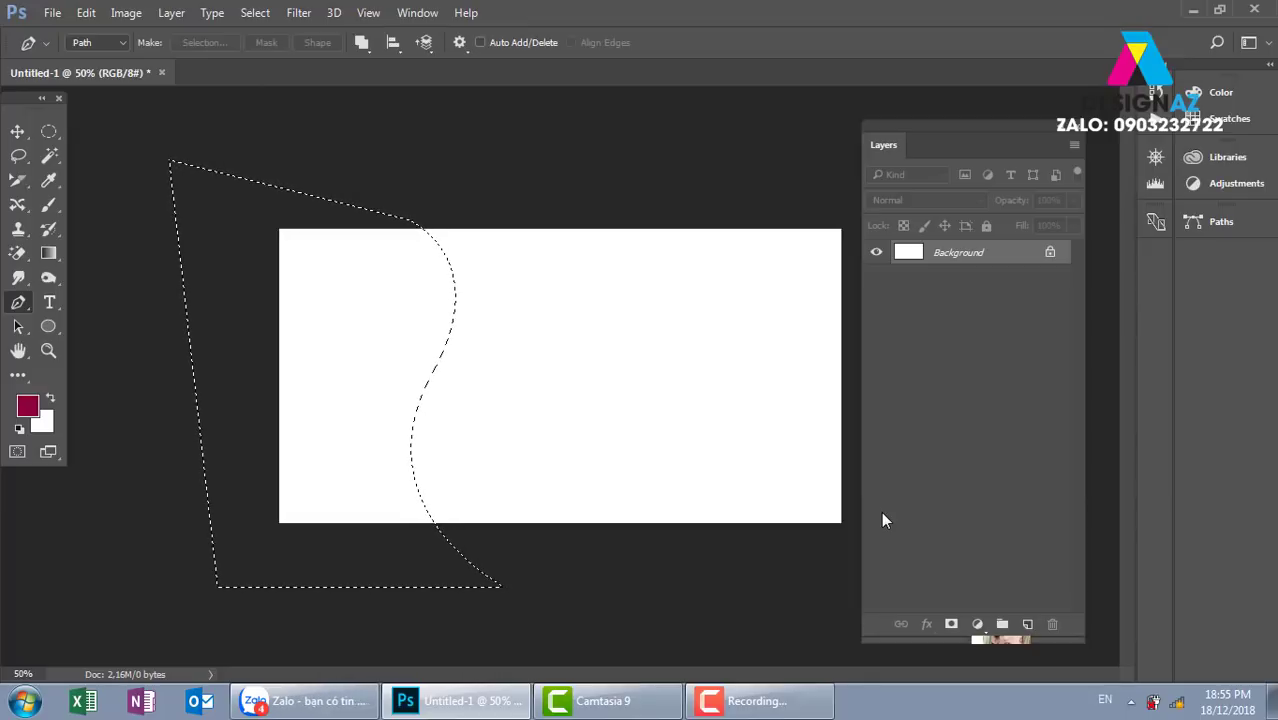
pyautogui.click(1027, 623)
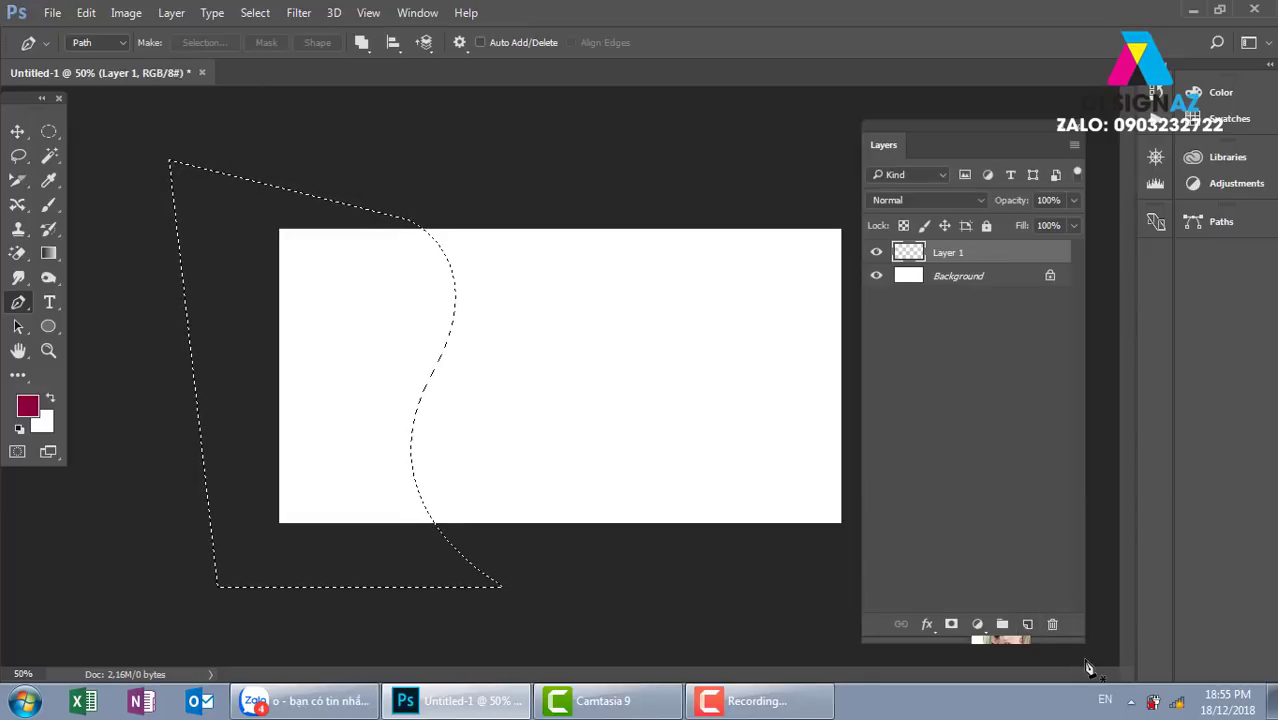
pyautogui.hotkey('alt', 'BackSpace')
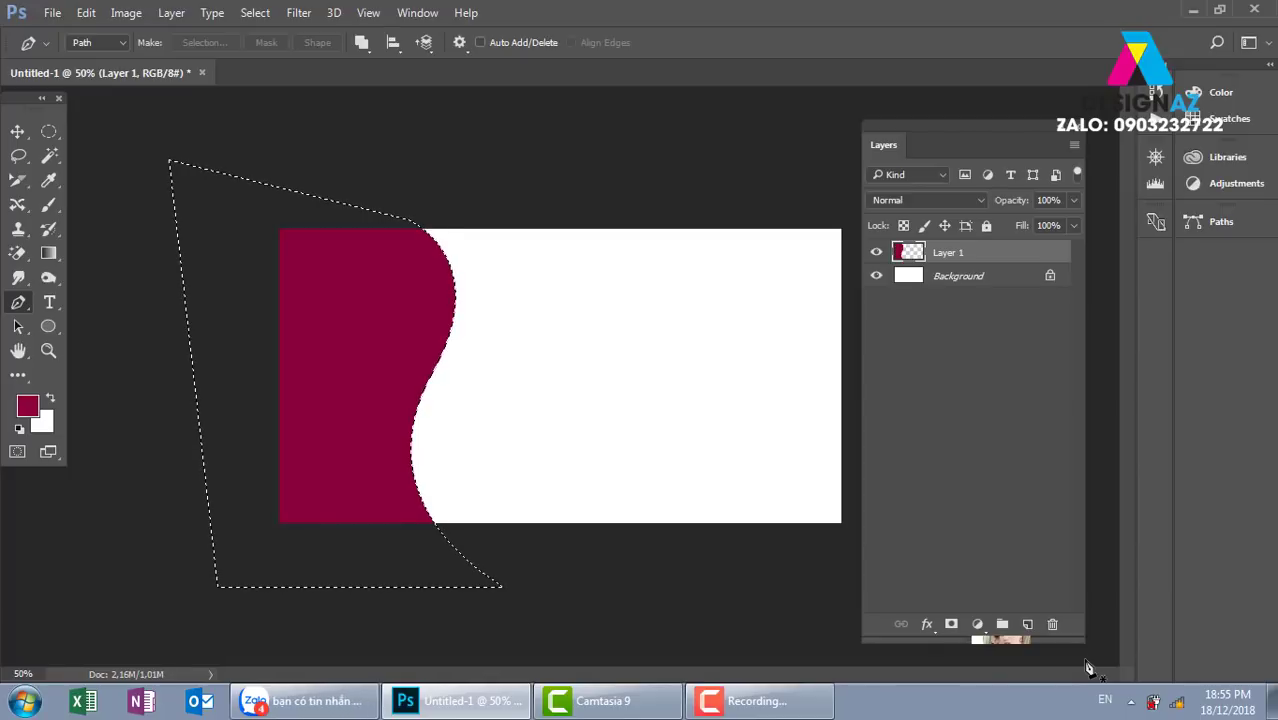
pyautogui.hotkey('ctrl', 'd')
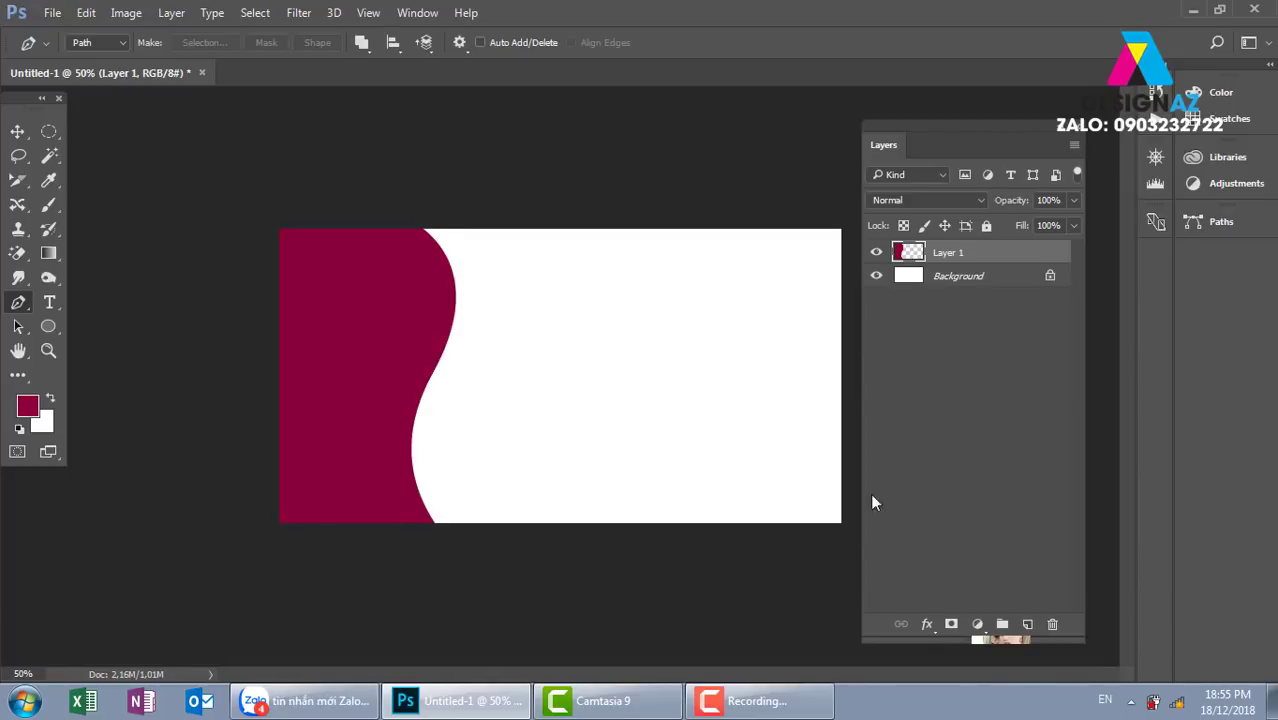
pyautogui.click(17, 133)
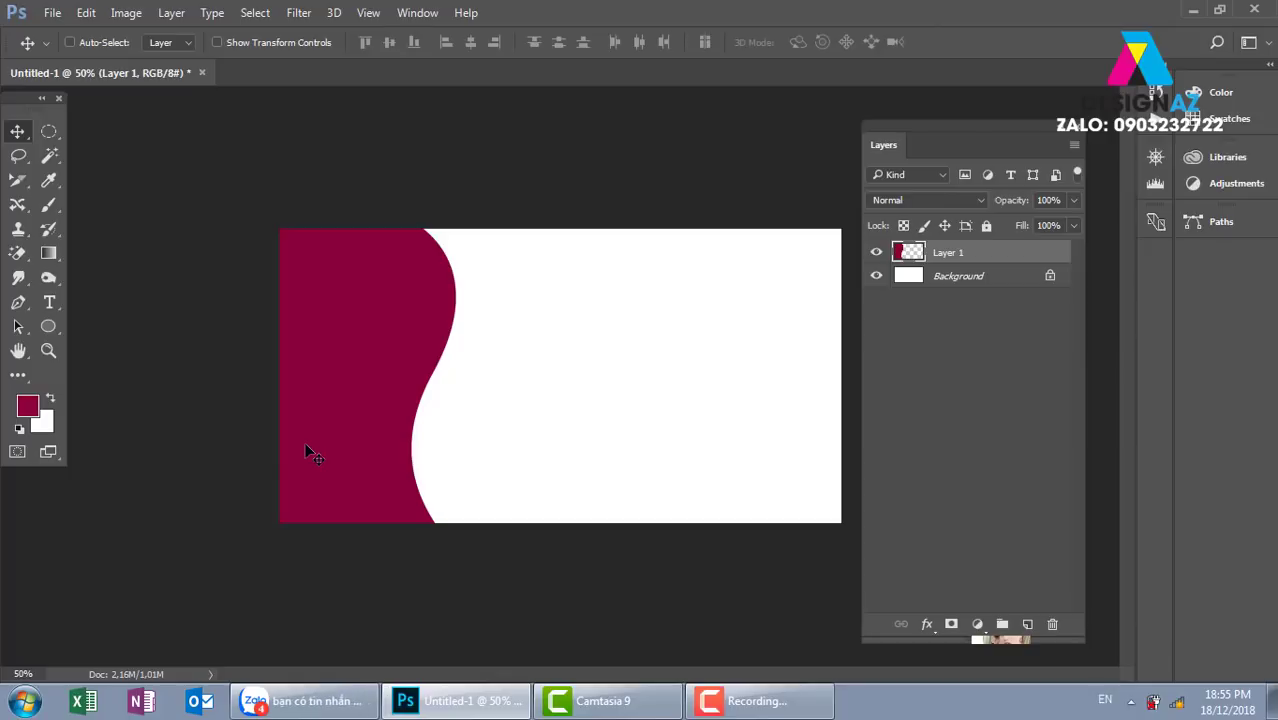
pyautogui.moveTo(383, 417); pyautogui.dragTo(429, 418)
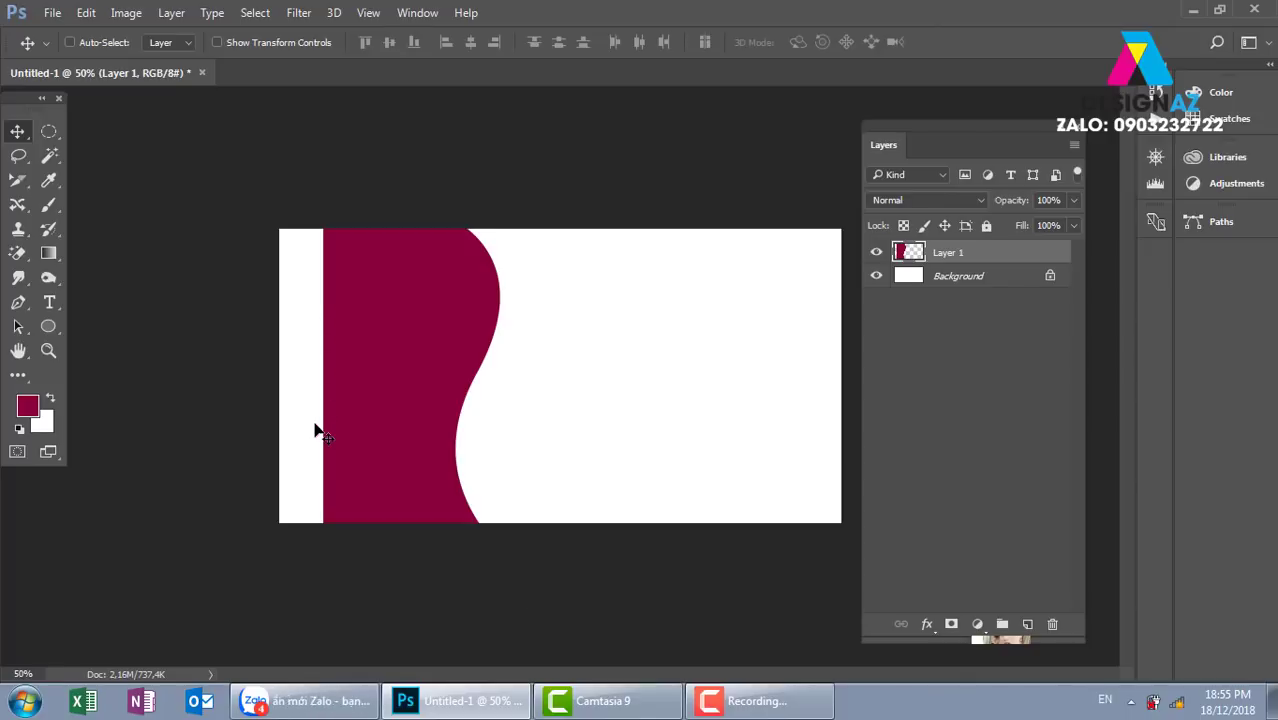
# - Fill the white left-edge gap with dark red using an elliptical selection
pyautogui.press('m')
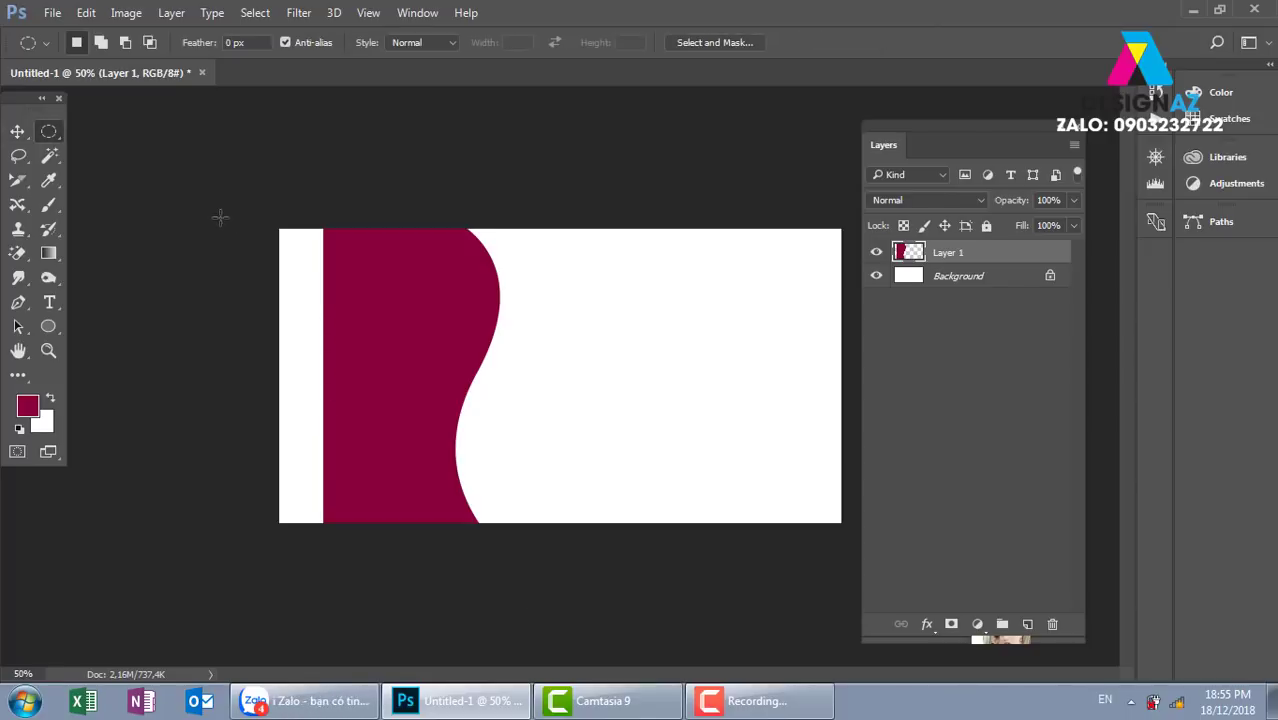
pyautogui.moveTo(228, 190); pyautogui.dragTo(375, 596)
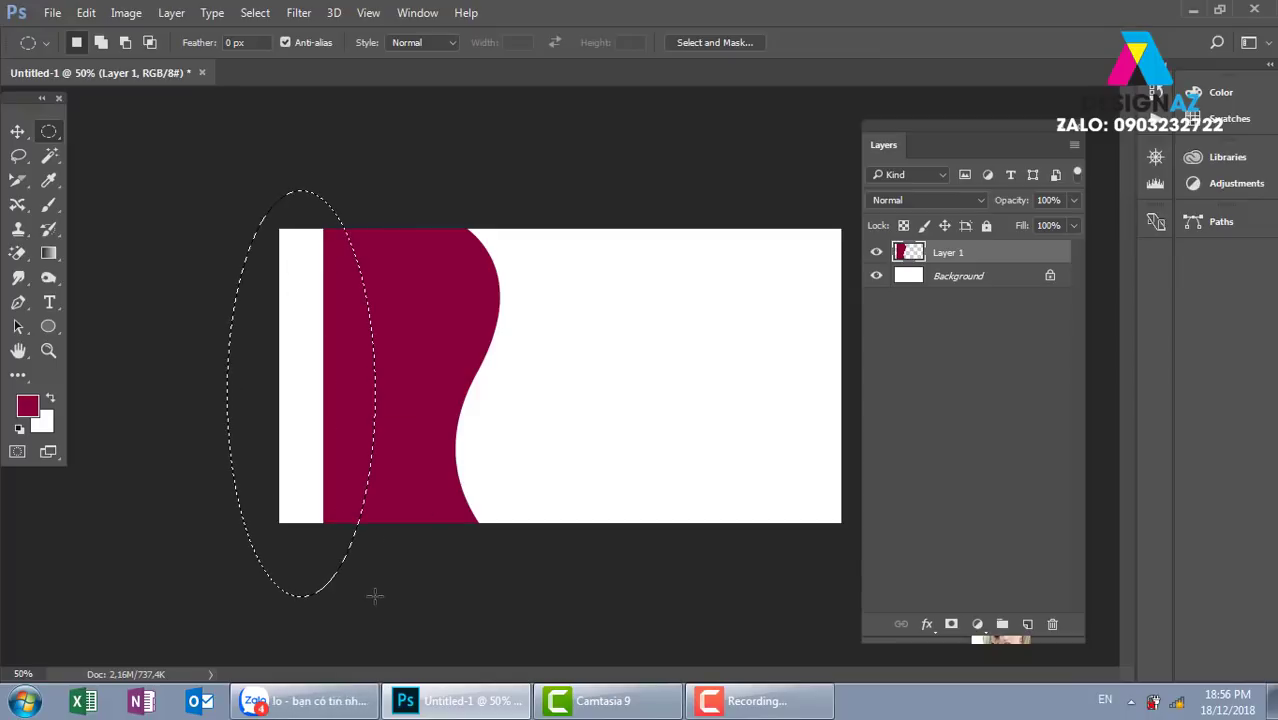
pyautogui.hotkey('alt', 'BackSpace')
pyautogui.press('v')
pyautogui.hotkey('ctrl', 'd')
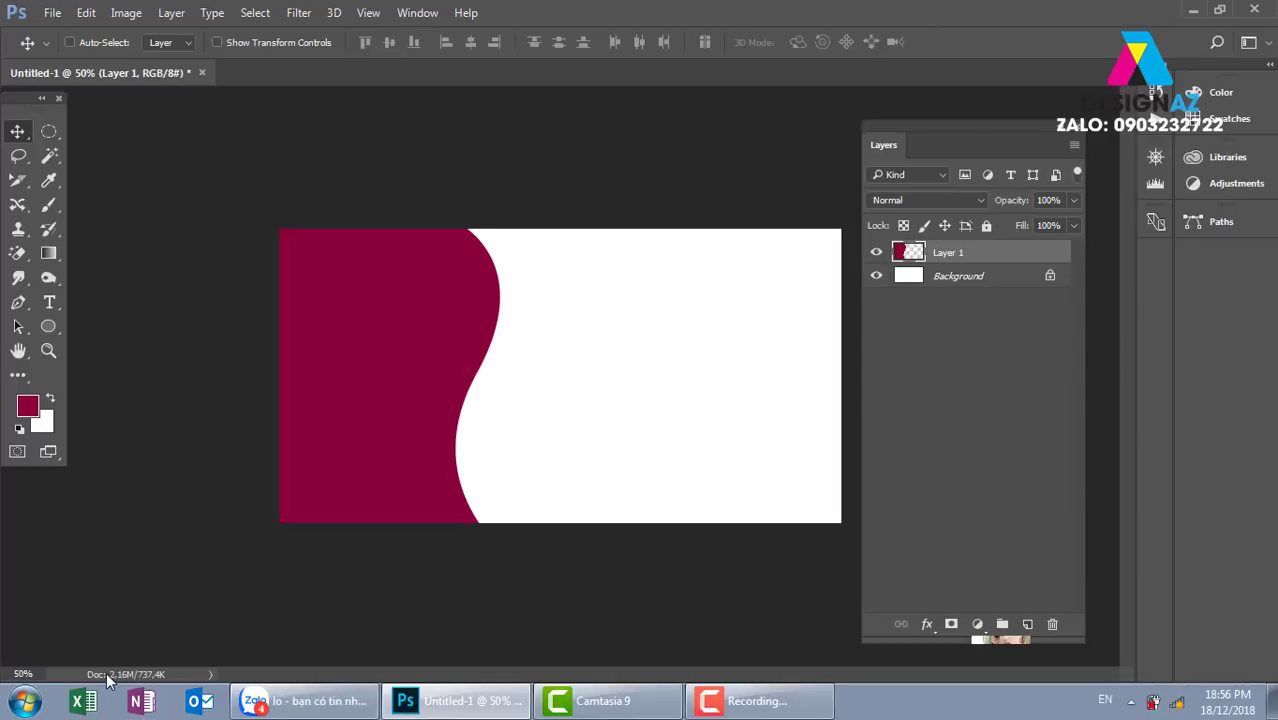
# - Start a new pen path with an S-curved point along the wave's edge
pyautogui.press('p')
pyautogui.click(490, 207)
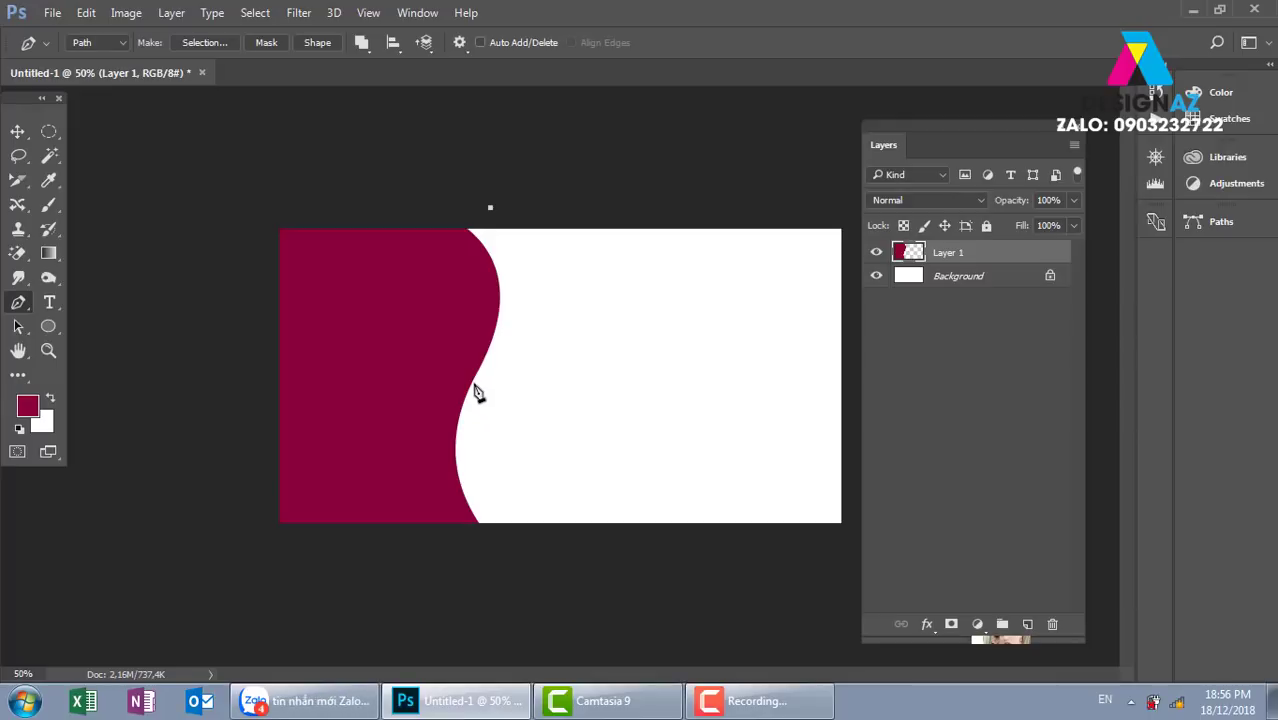
pyautogui.moveTo(475, 384); pyautogui.dragTo(405, 493)
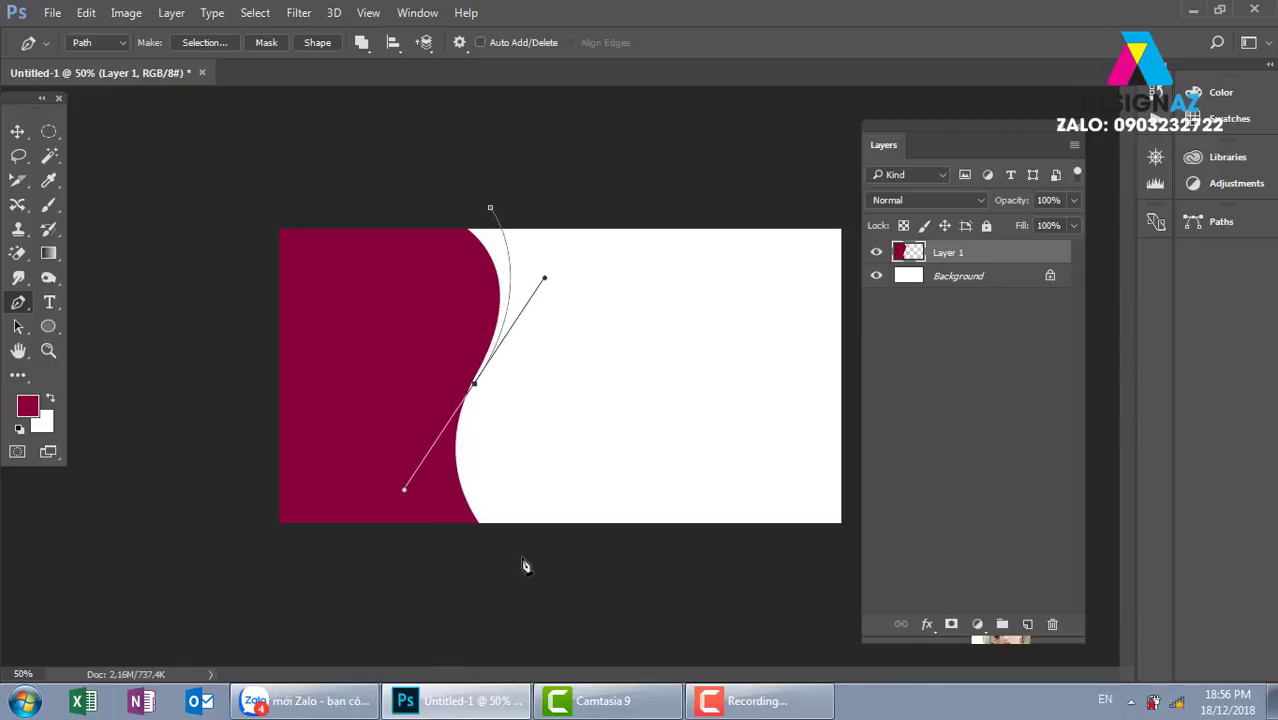
pyautogui.click(557, 555)
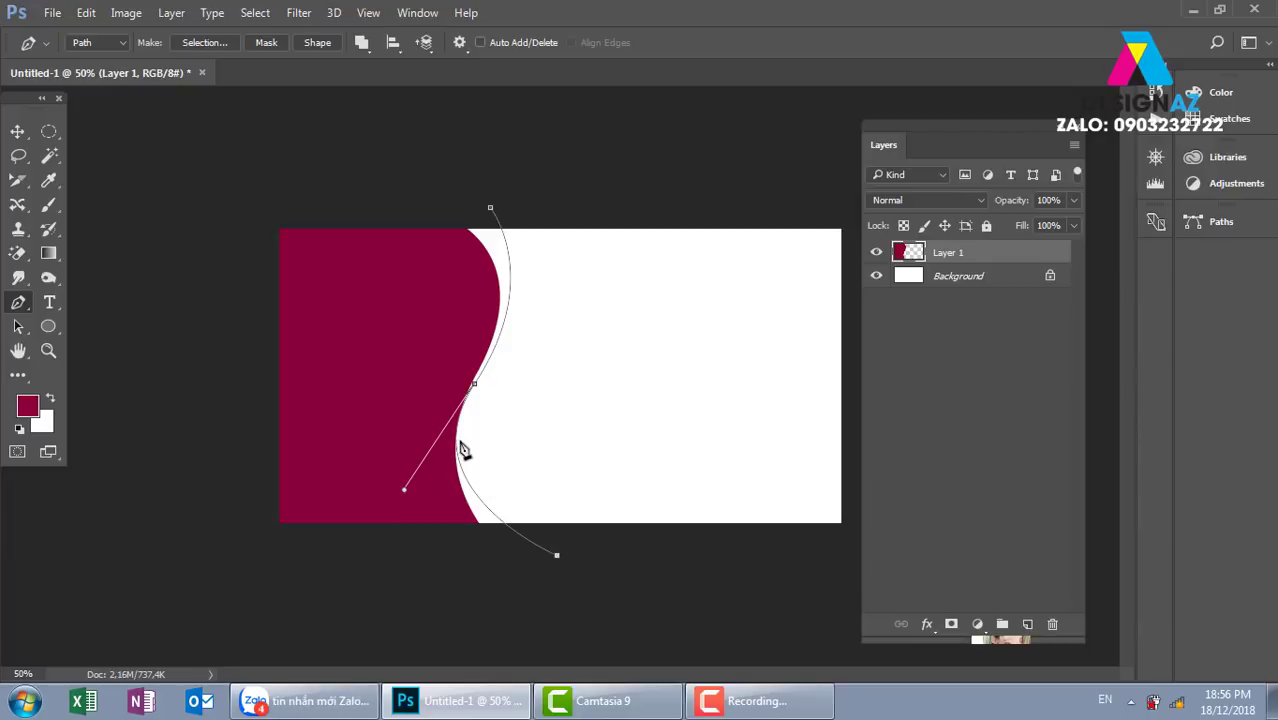
pyautogui.hotkey('ctrl', '+')
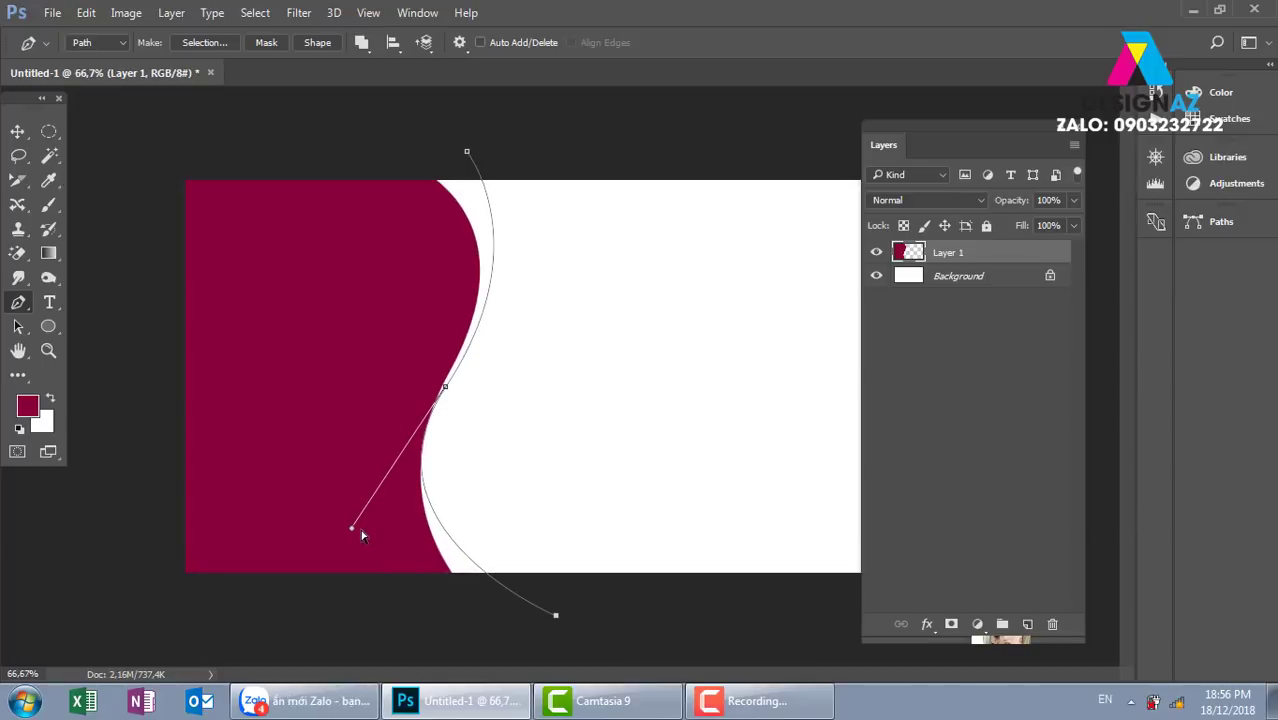
pyautogui.moveTo(355, 534); pyautogui.dragTo(368, 535)
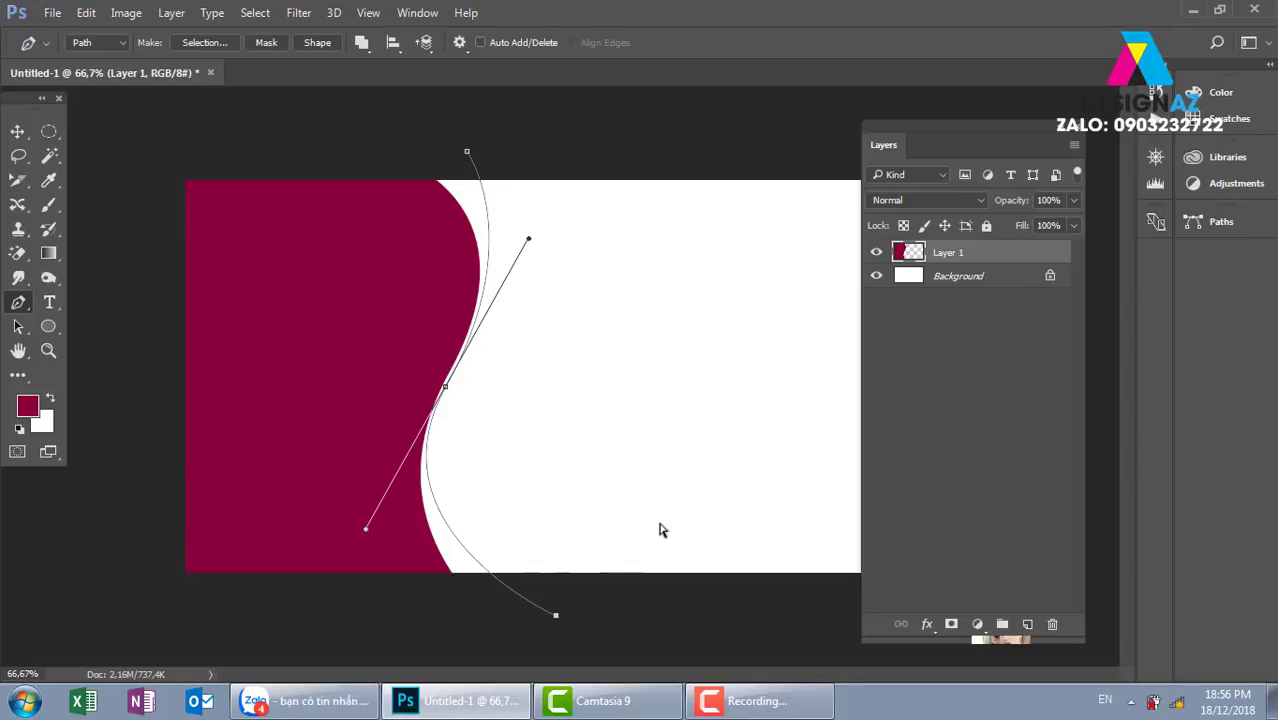
pyautogui.hotkey('ctrl', '-')
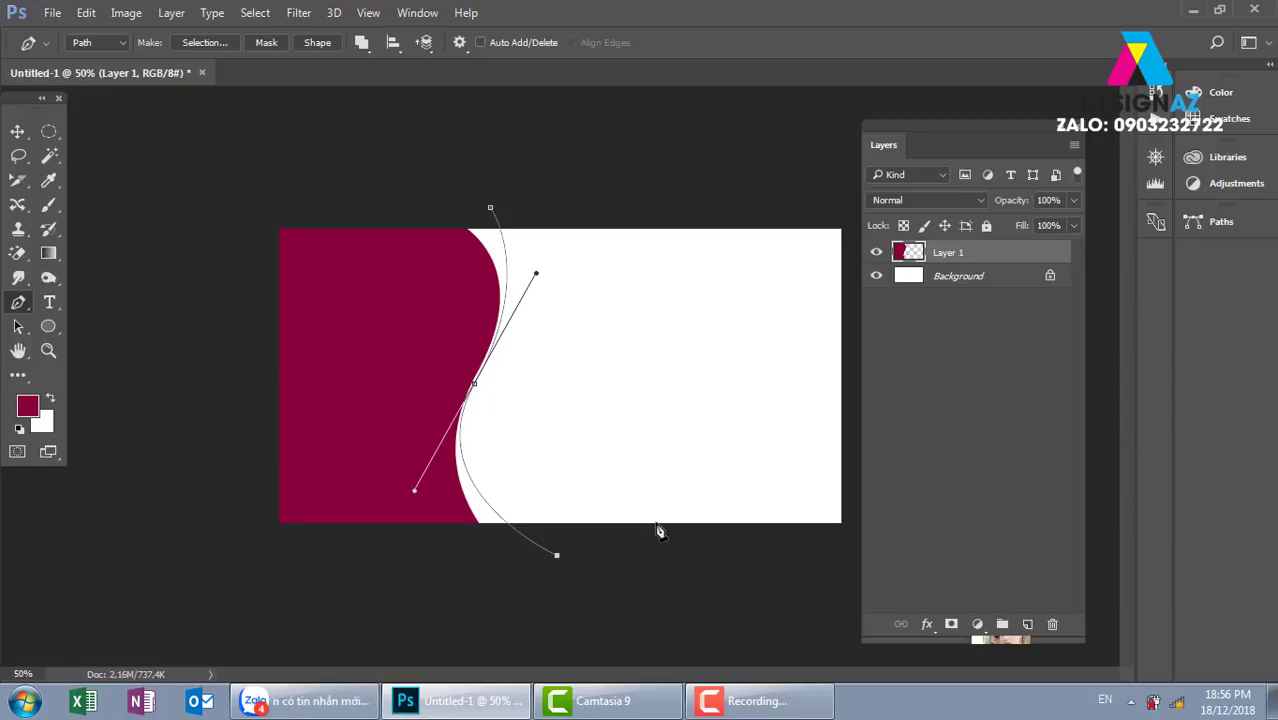
# - Close the path around the left side, load it as a selection, and add Layer 2
pyautogui.click(220, 567)
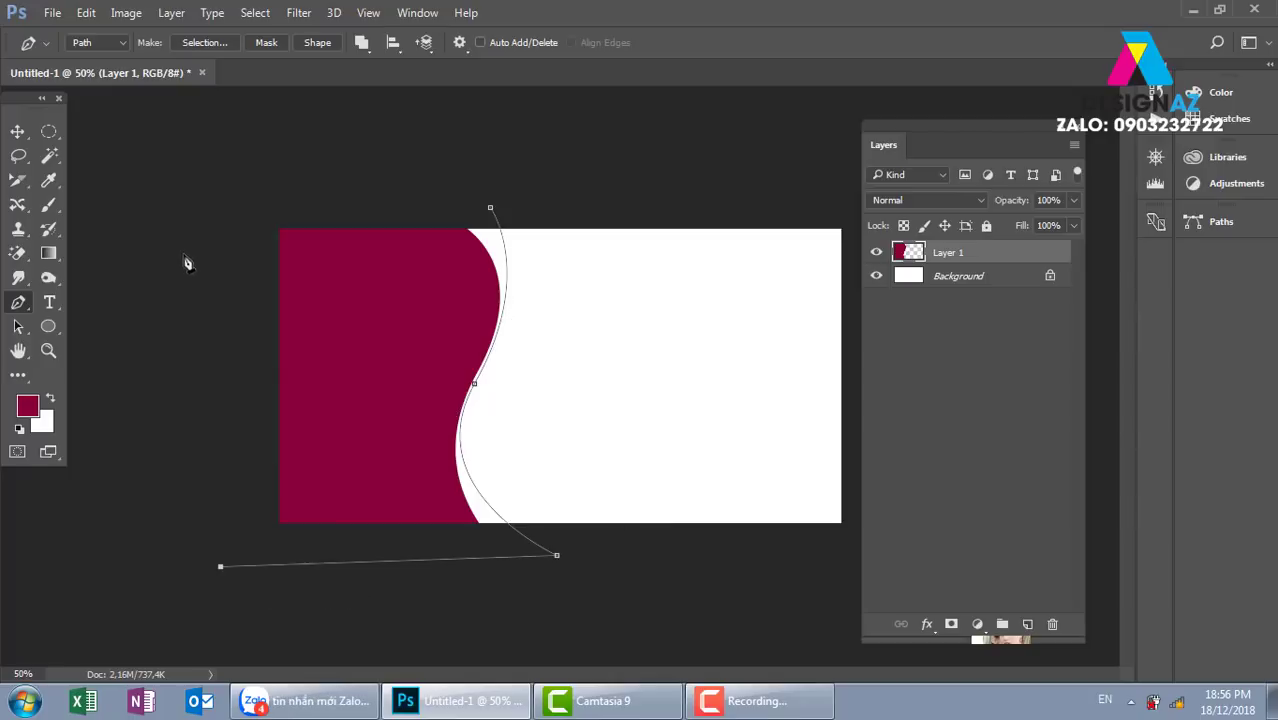
pyautogui.click(186, 234)
pyautogui.click(256, 157)
pyautogui.click(490, 208)
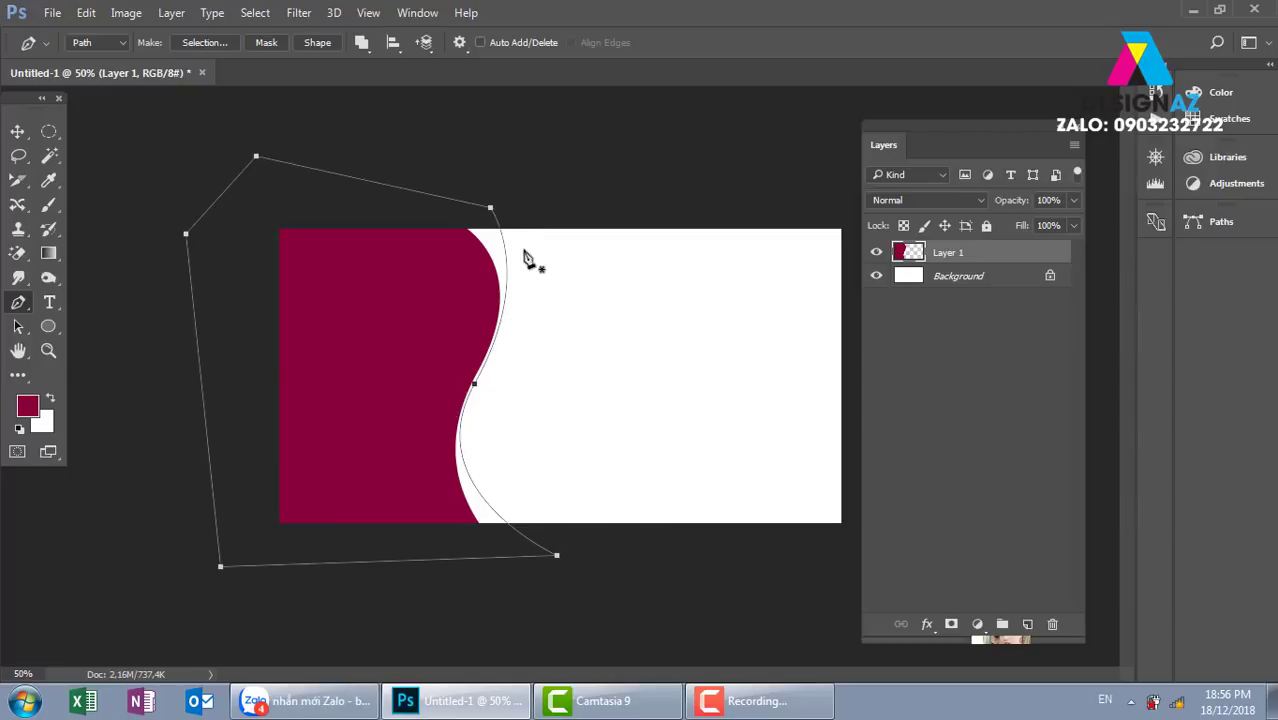
pyautogui.hotkey('ctrl', 'Return')
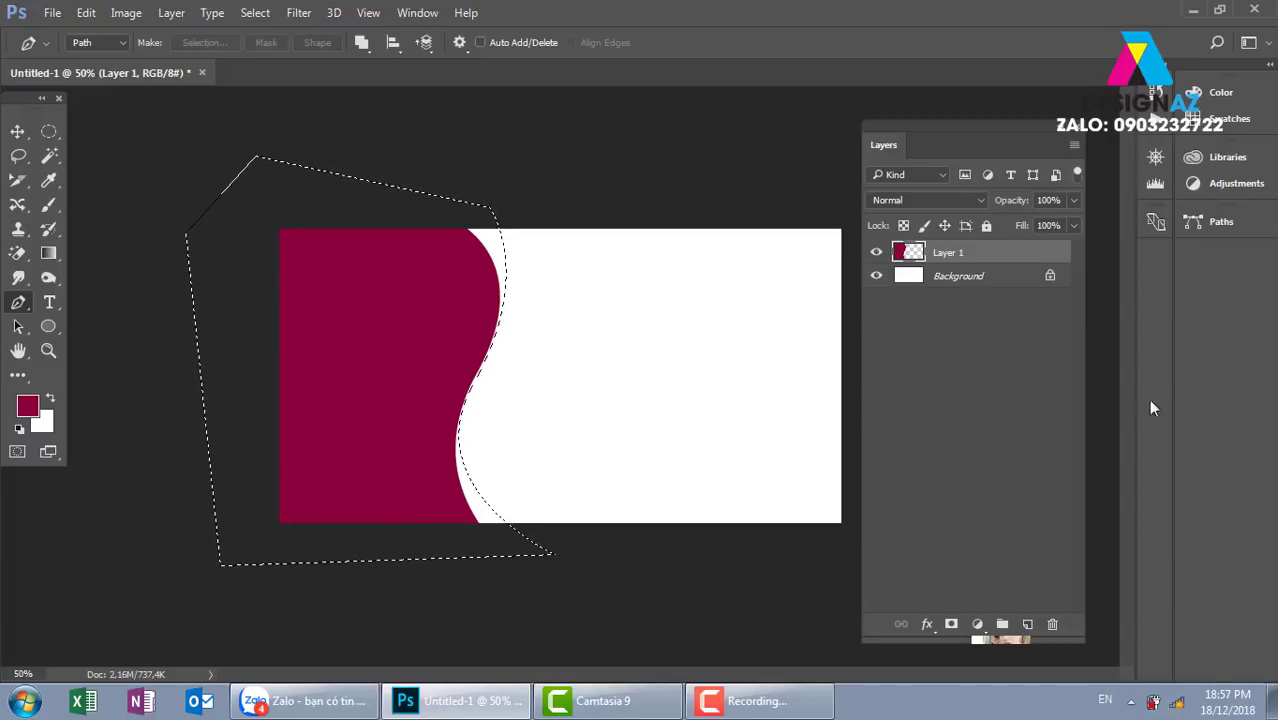
pyautogui.click(1030, 624)
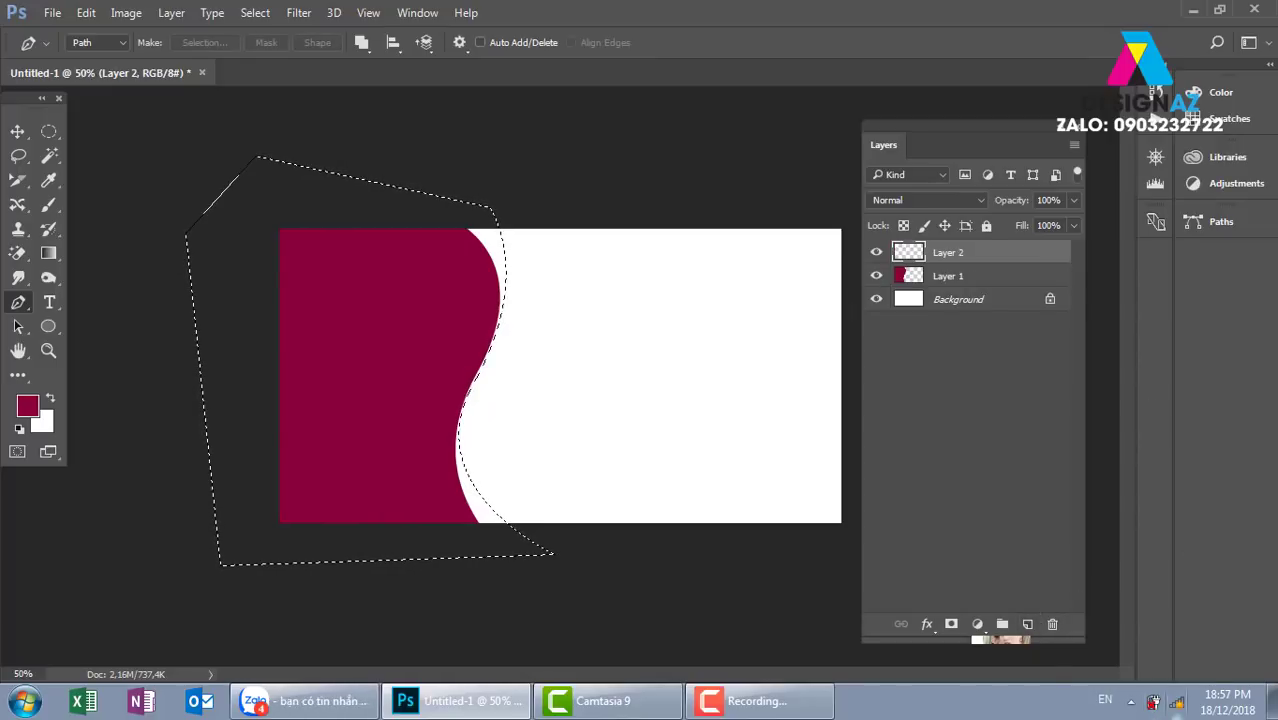
# - Fill the selection on Layer 2 with magenta, deselect, and set Layer 2 to 50% opacity
pyautogui.hotkey('alt', 'BackSpace')
pyautogui.hotkey('ctrl', 'd')
pyautogui.press('v')
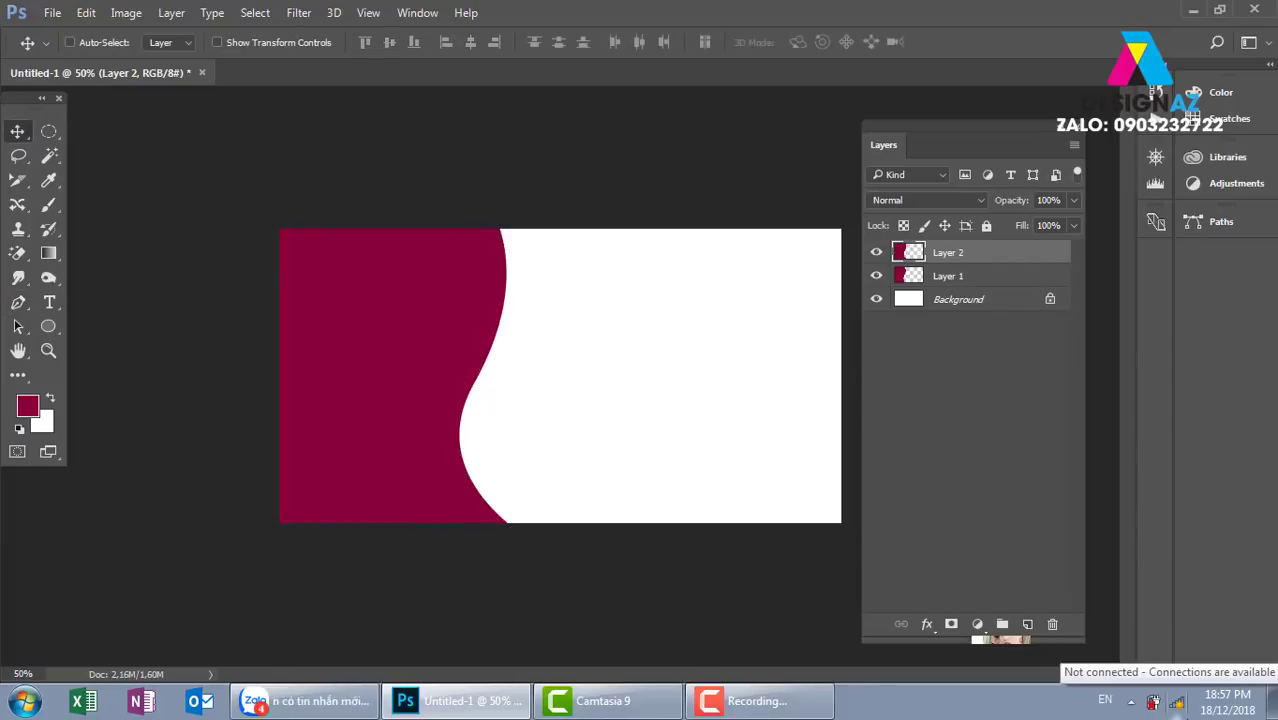
pyautogui.press('5')
pyautogui.press('c')
pyautogui.press('s')
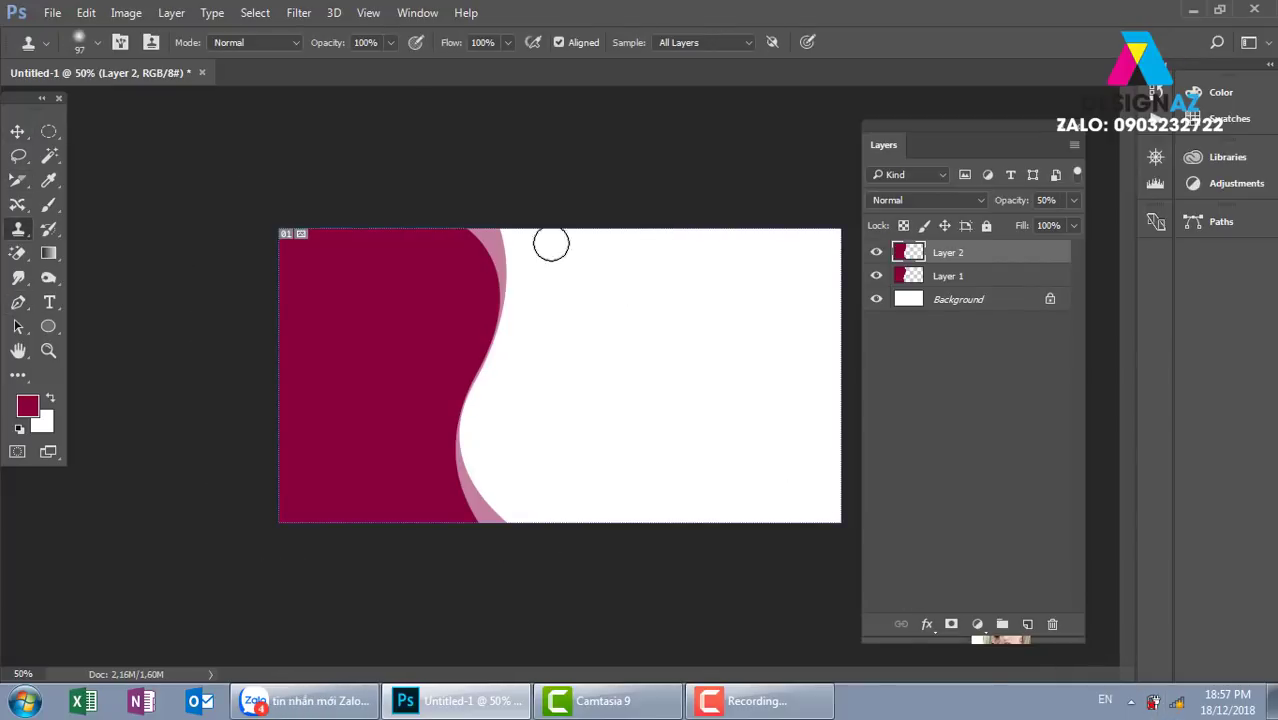
# - Draw a second closed, curved wave path offset just right of the pink stripe
pyautogui.press('p')
pyautogui.click(517, 215)
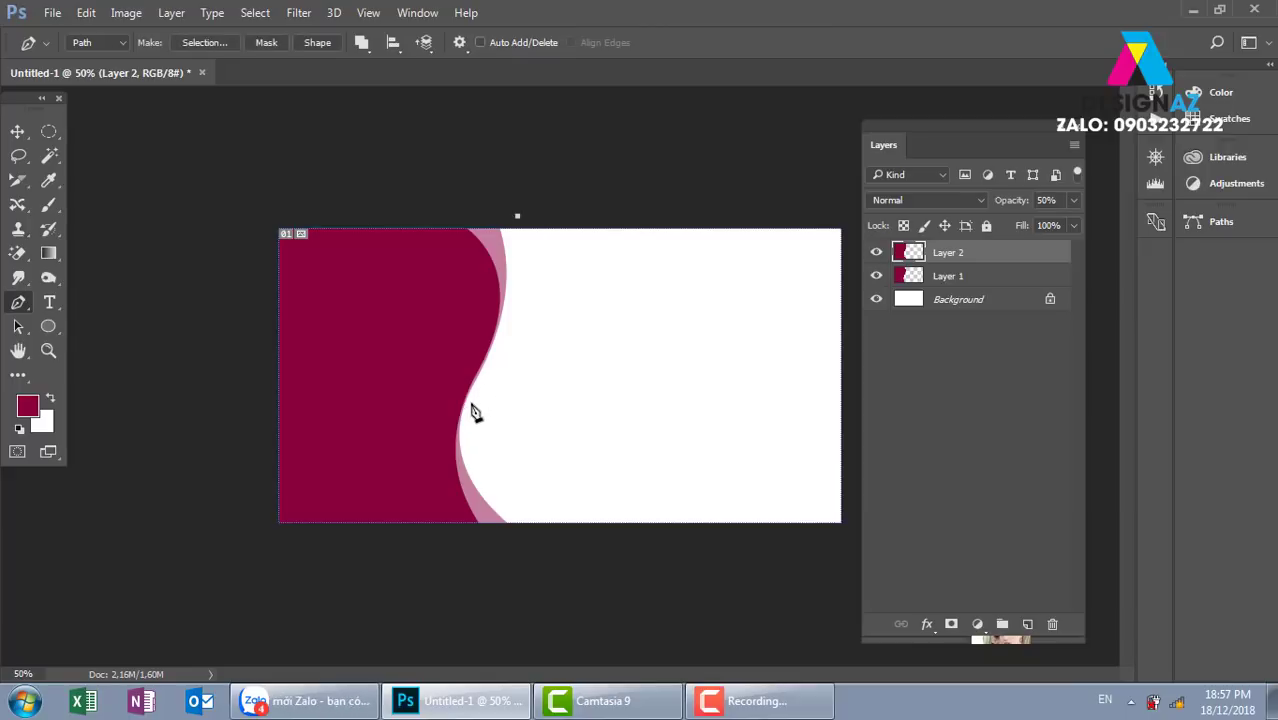
pyautogui.moveTo(478, 383); pyautogui.dragTo(423, 477)
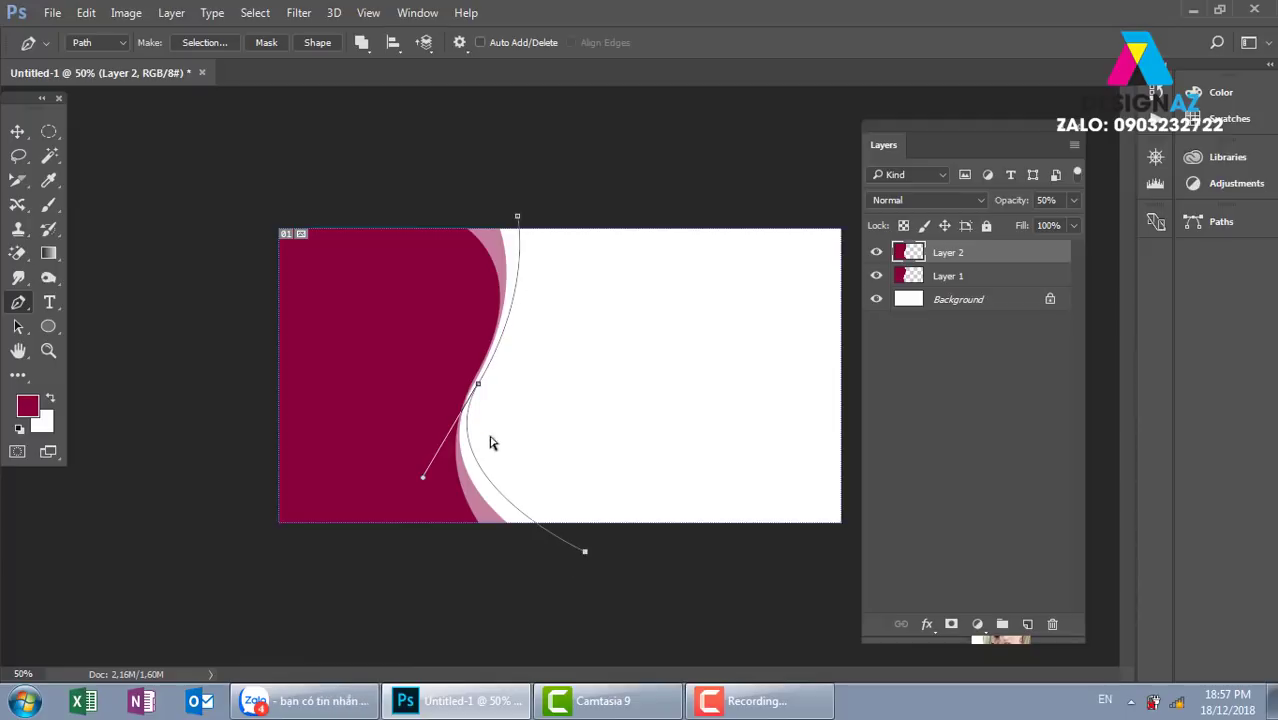
pyautogui.keyDown('ctrl'); pyautogui.click(478, 385); pyautogui.keyUp('ctrl')
pyautogui.moveTo(479, 389); pyautogui.dragTo(480, 386)
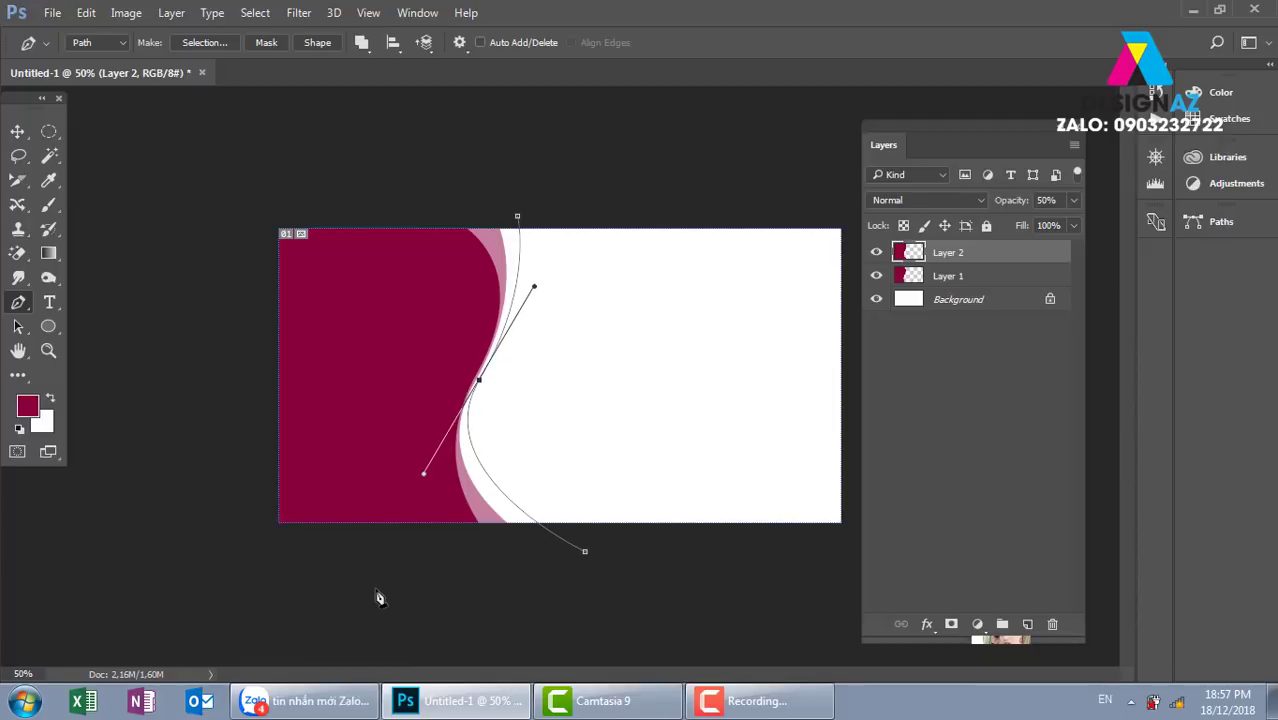
pyautogui.click(231, 541)
pyautogui.click(117, 372)
pyautogui.click(197, 112)
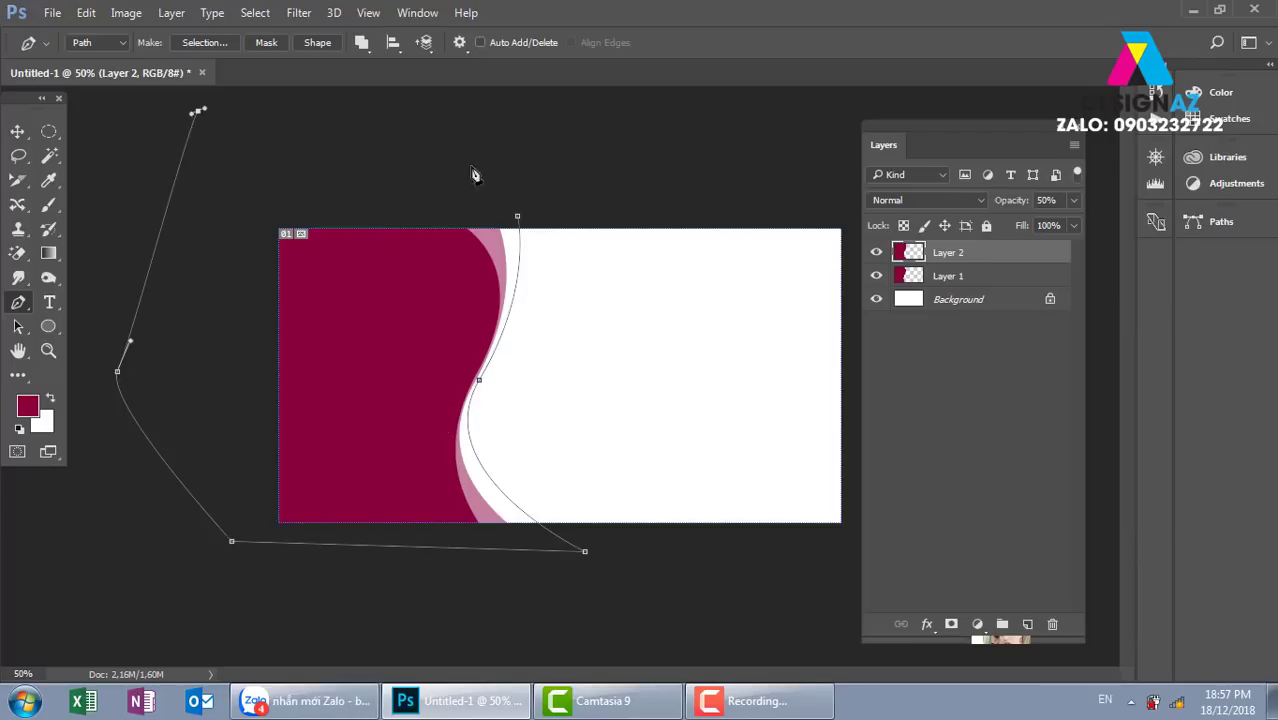
pyautogui.click(517, 216)
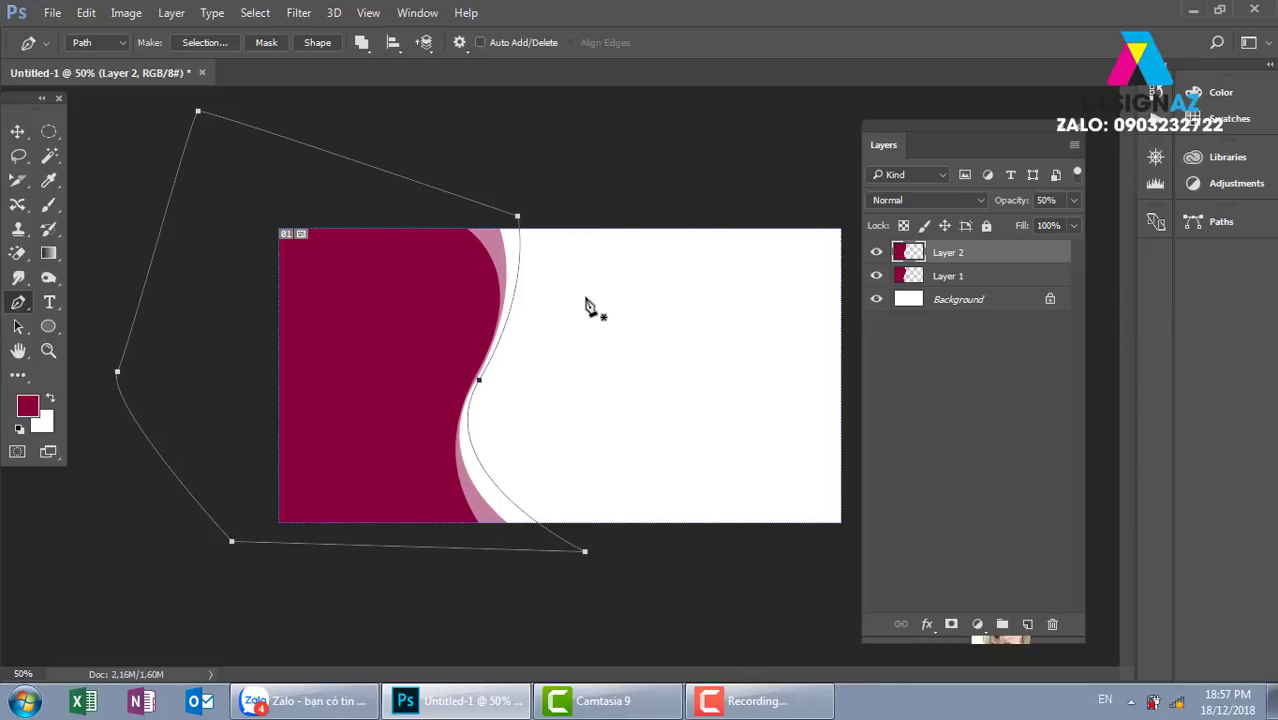
# - Fill the path selection with crimson on a new Layer 3 at 30% opacity
pyautogui.hotkey('ctrl', 'Return')
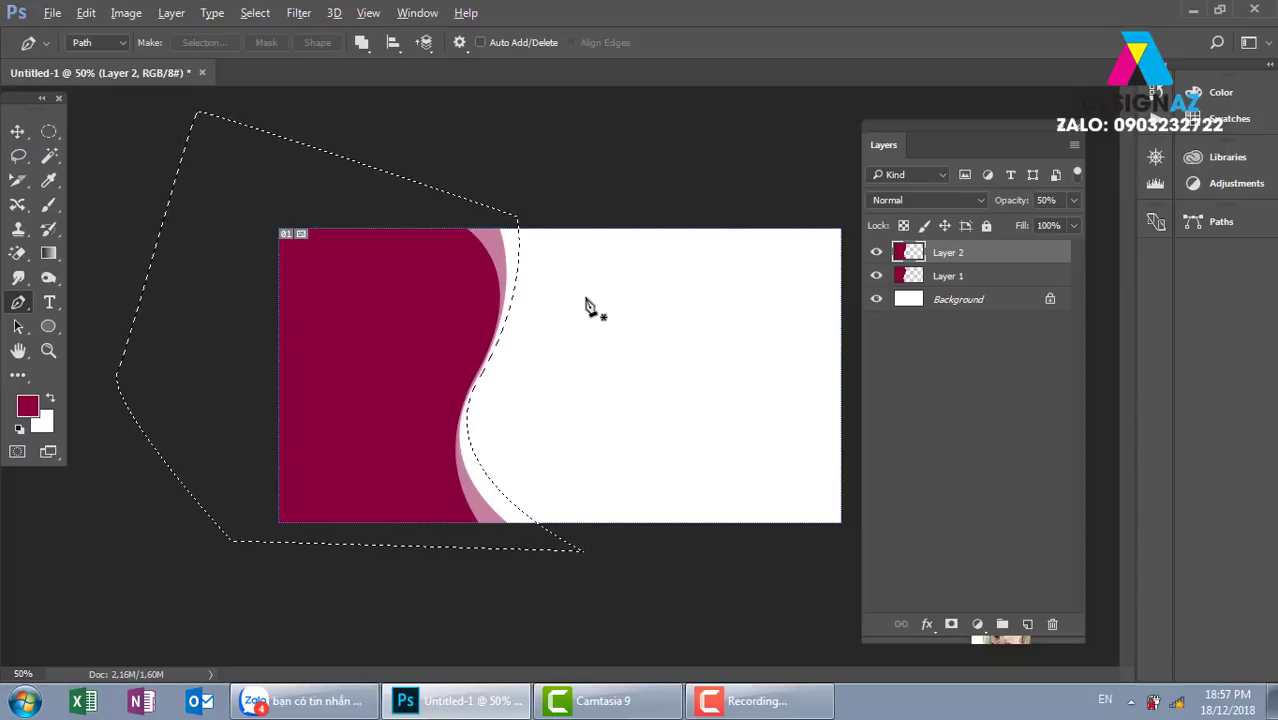
pyautogui.hotkey('ctrl', 'shift', 'alt', 'n')
pyautogui.hotkey('alt', 'BackSpace')
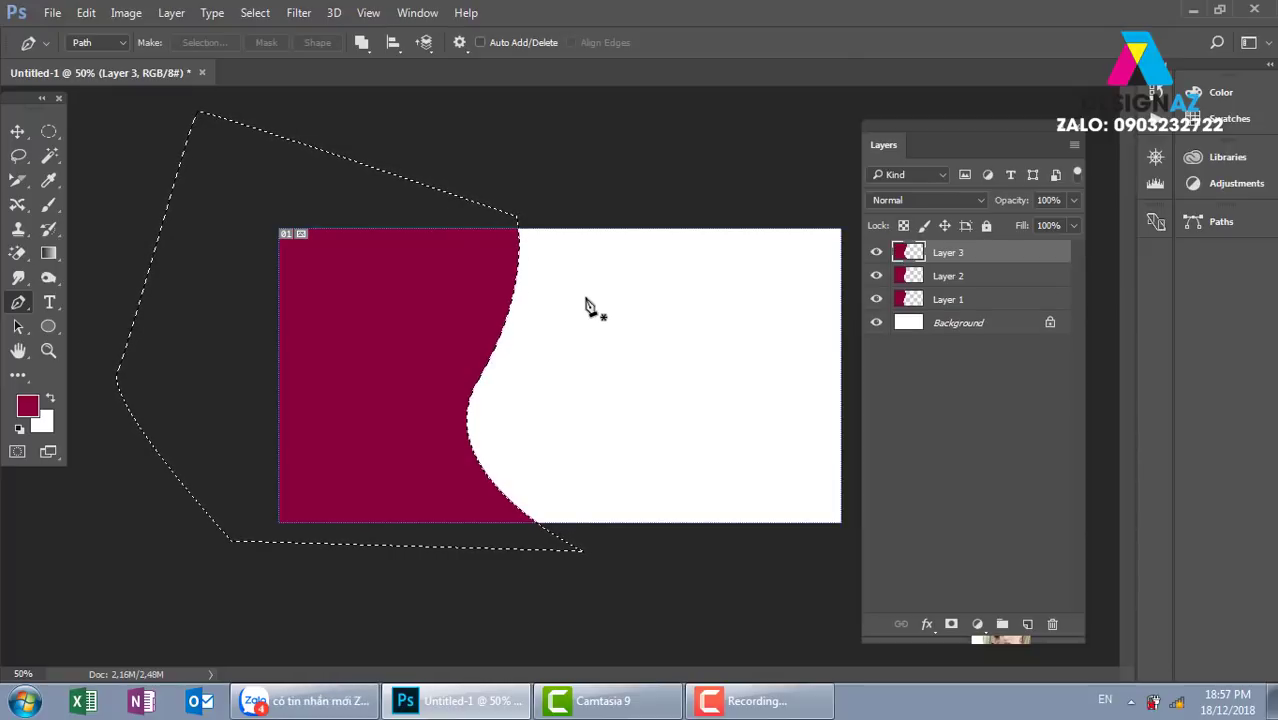
pyautogui.press('v')
pyautogui.hotkey('ctrl', 'd')
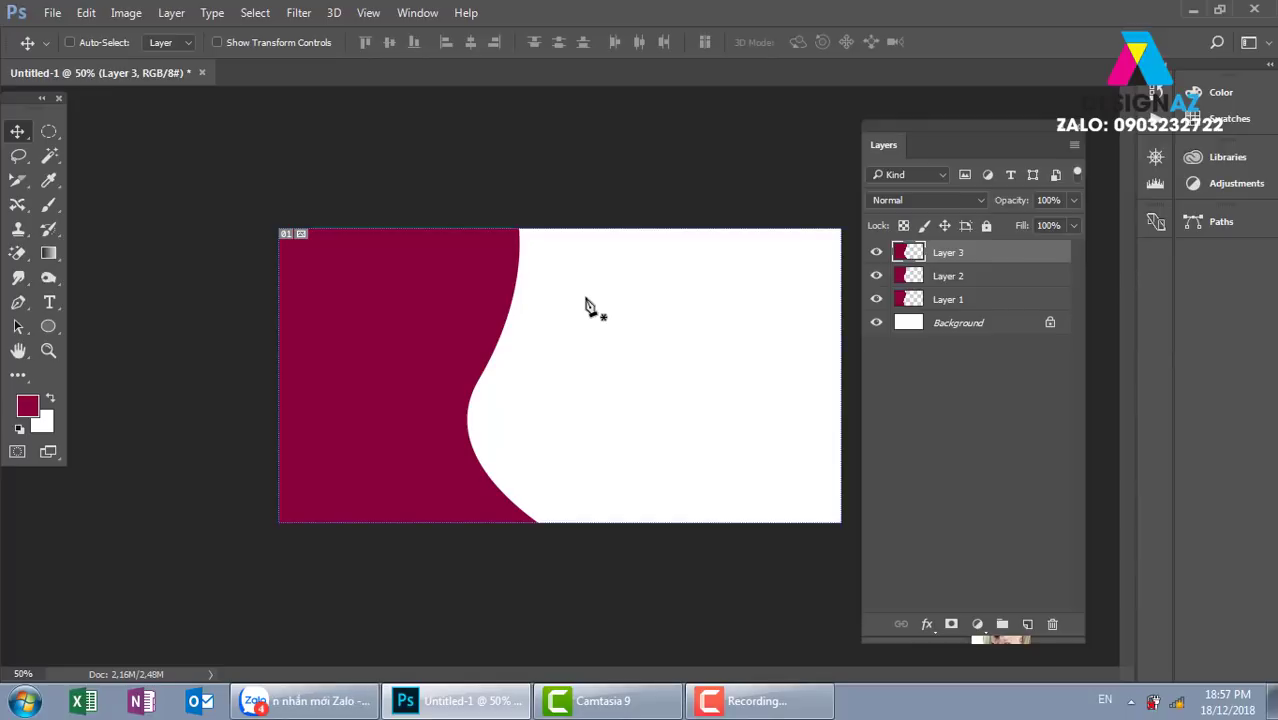
pyautogui.press('3')
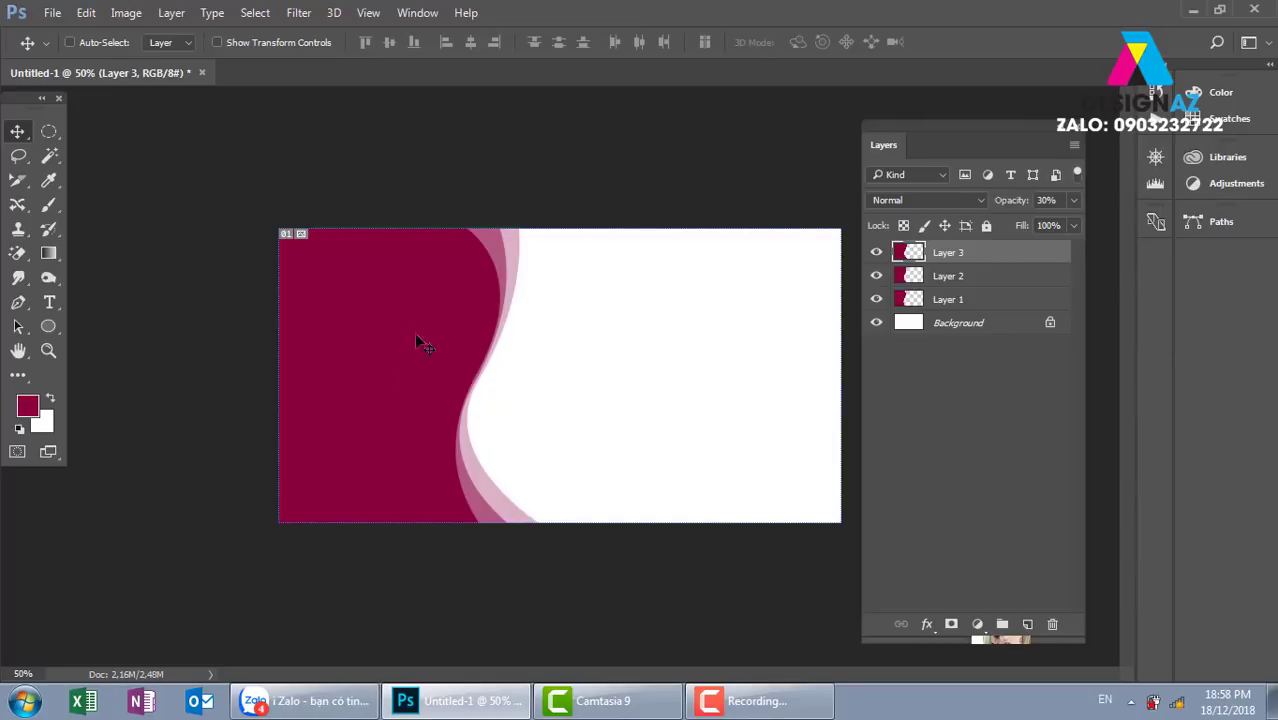
# - Make Layer 1 active and bring it to the top of the layer stack
pyautogui.rightClick(441, 276)
pyautogui.click(455, 287)
pyautogui.hotkey('ctrl', 'j')
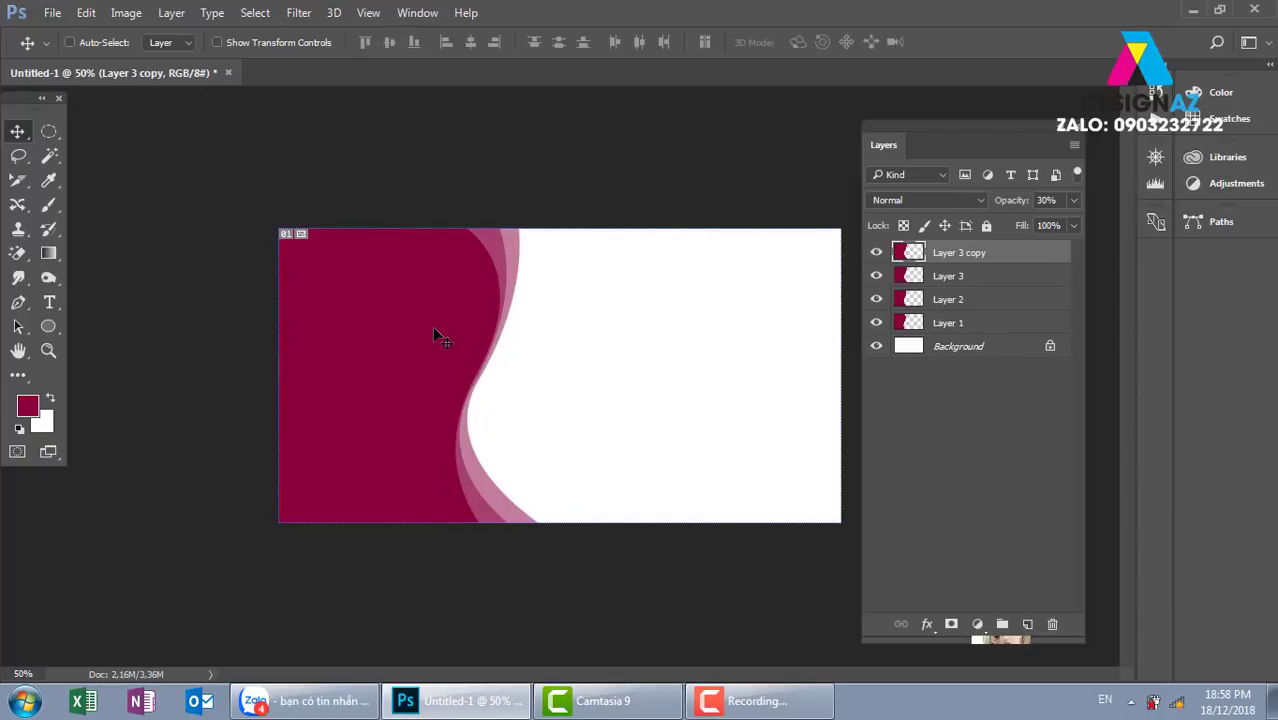
pyautogui.hotkey('ctrl', 'z')
pyautogui.click(960, 300)
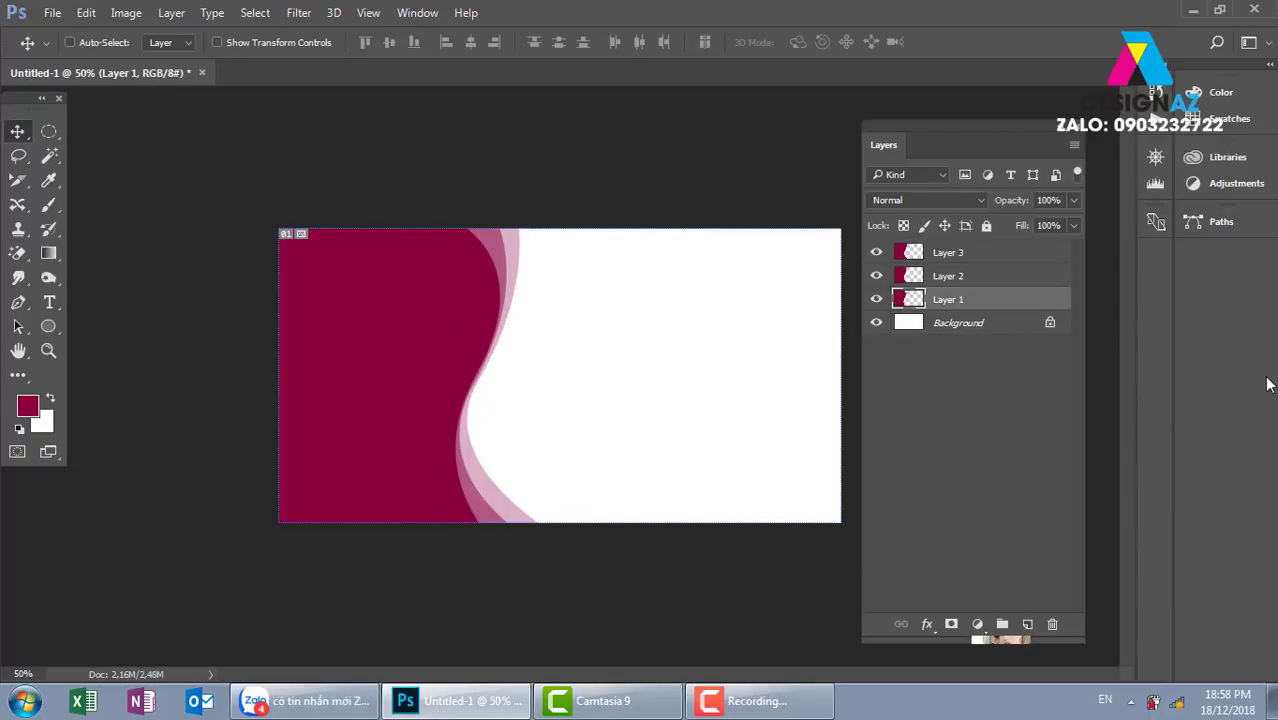
pyautogui.hotkey('ctrl', 'shift', ']')
# - Duplicate Layer 1, invert the copy to mint and nudge it left, then delete it
pyautogui.hotkey('ctrl', 'j')
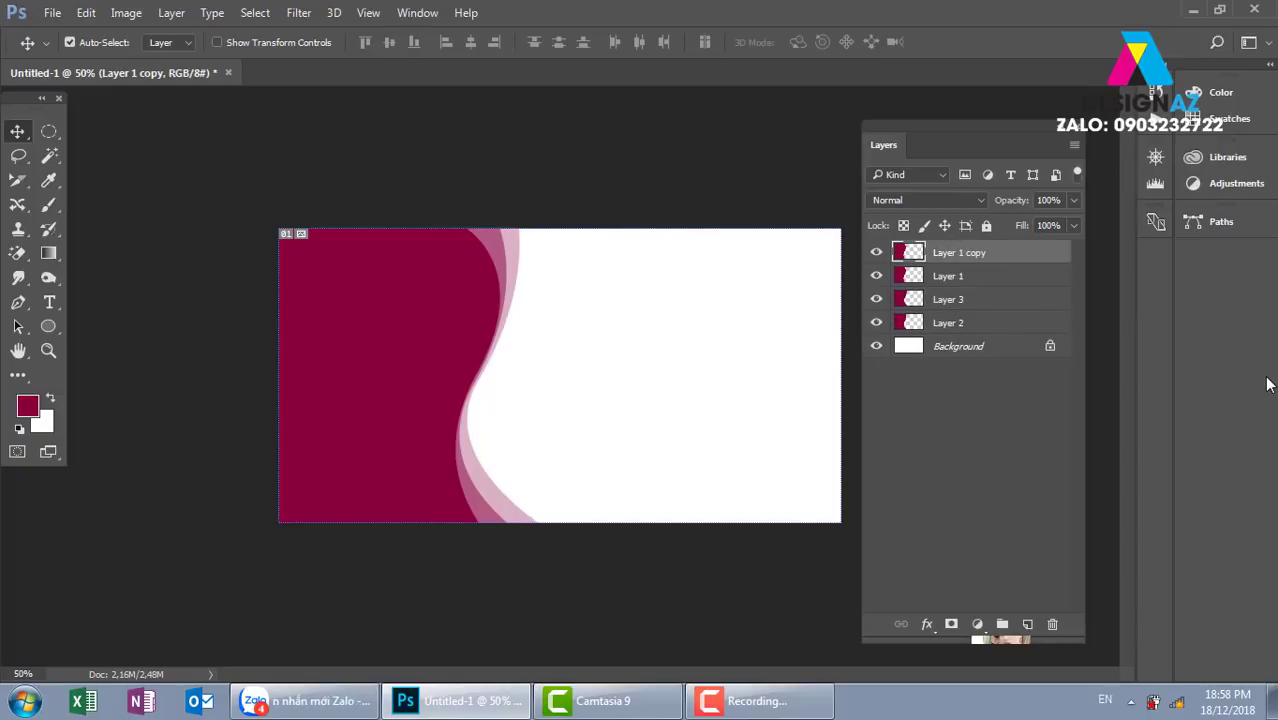
pyautogui.moveTo(562, 356); pyautogui.dragTo(528, 349)
pyautogui.hotkey('ctrl', 'z')
pyautogui.hotkey('ctrl', 'i')
pyautogui.press('Left')
pyautogui.press('Left')
pyautogui.press('Left')
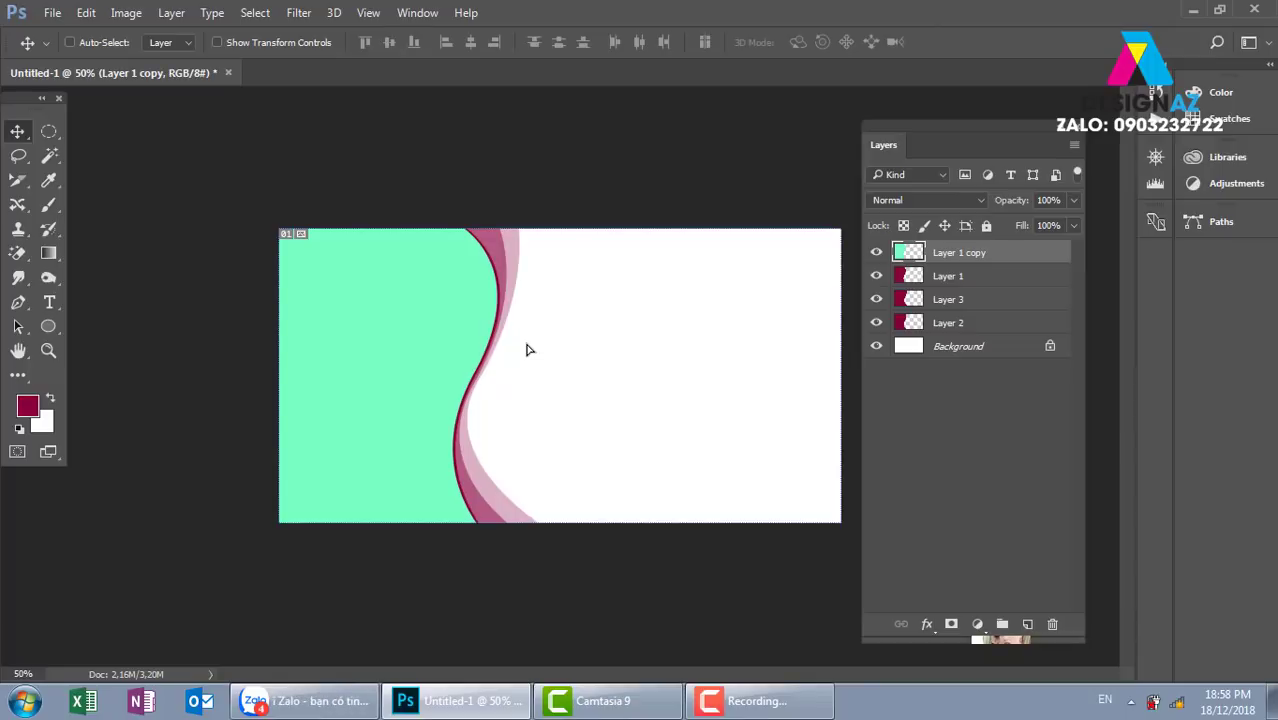
pyautogui.press('Left')
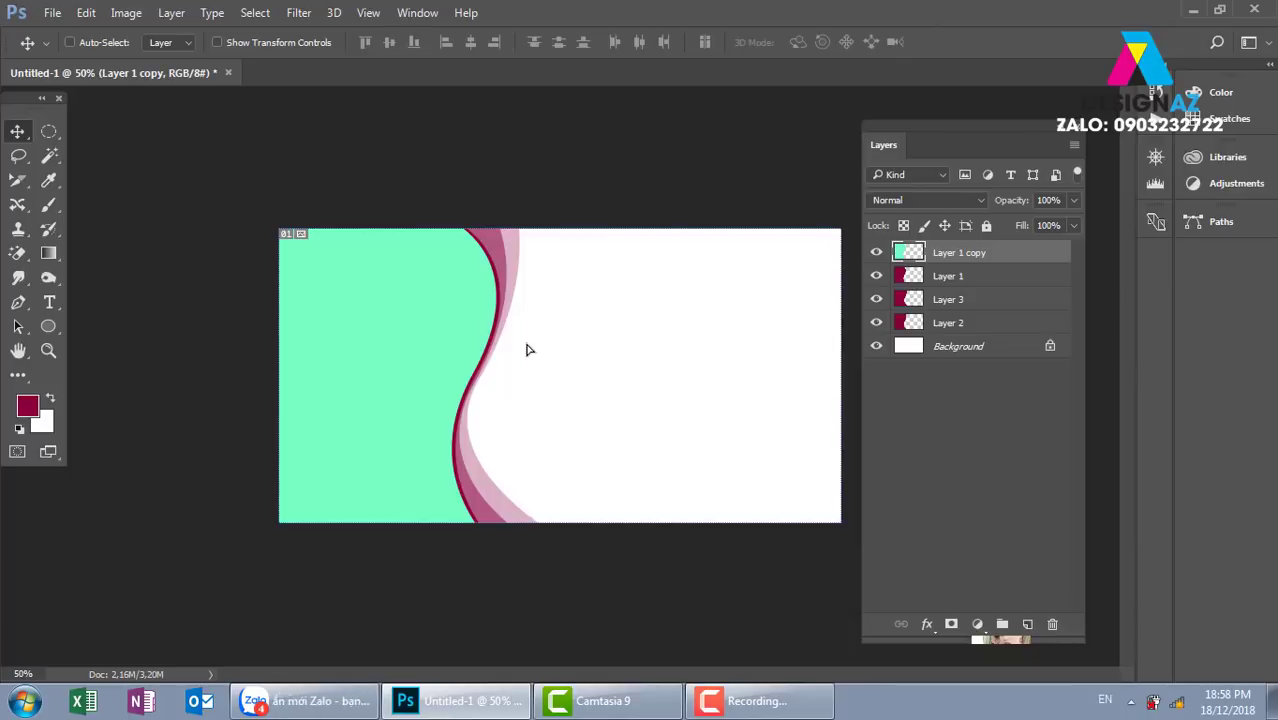
pyautogui.press('Delete')
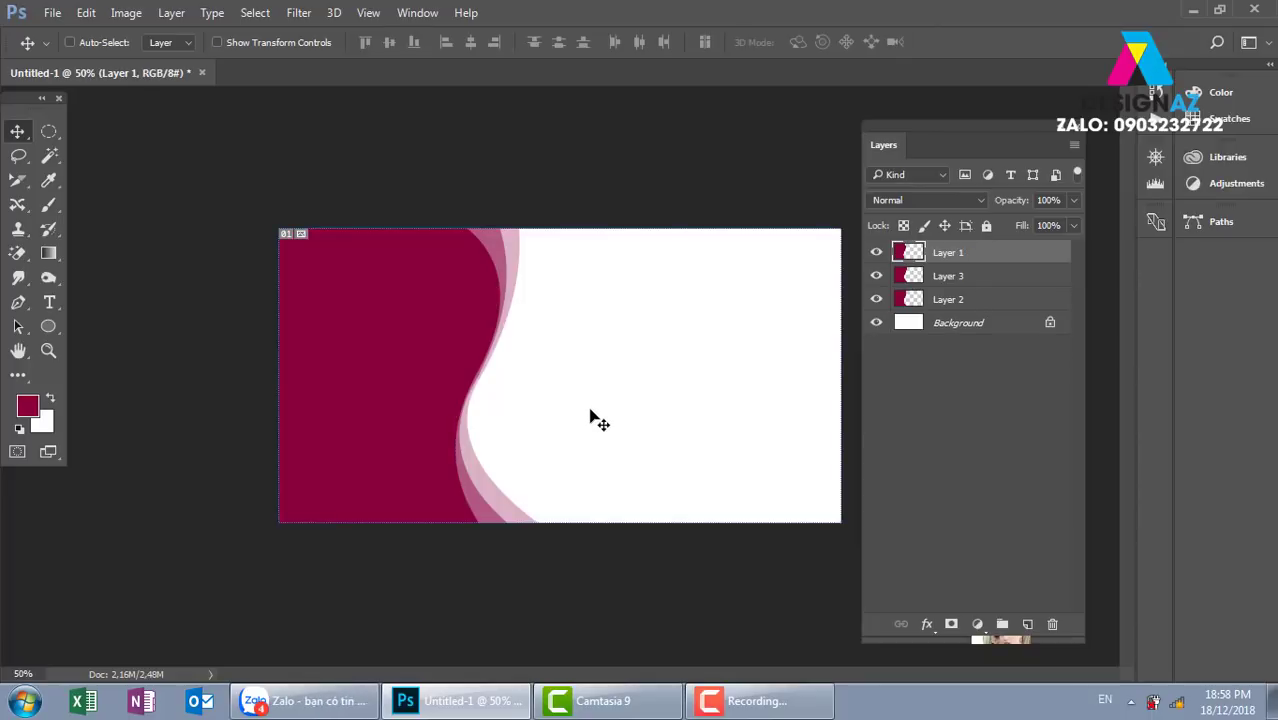
# - At 100% zoom, start a pen path tracing the top half of the wave
pyautogui.hotkey('ctrl', '+')
pyautogui.hotkey('ctrl', '+')
pyautogui.moveTo(428, 422)
pyautogui.mouseDown()
pyautogui.moveTo(643, 465)
pyautogui.moveTo(608, 466)
pyautogui.mouseUp()
pyautogui.press('p')
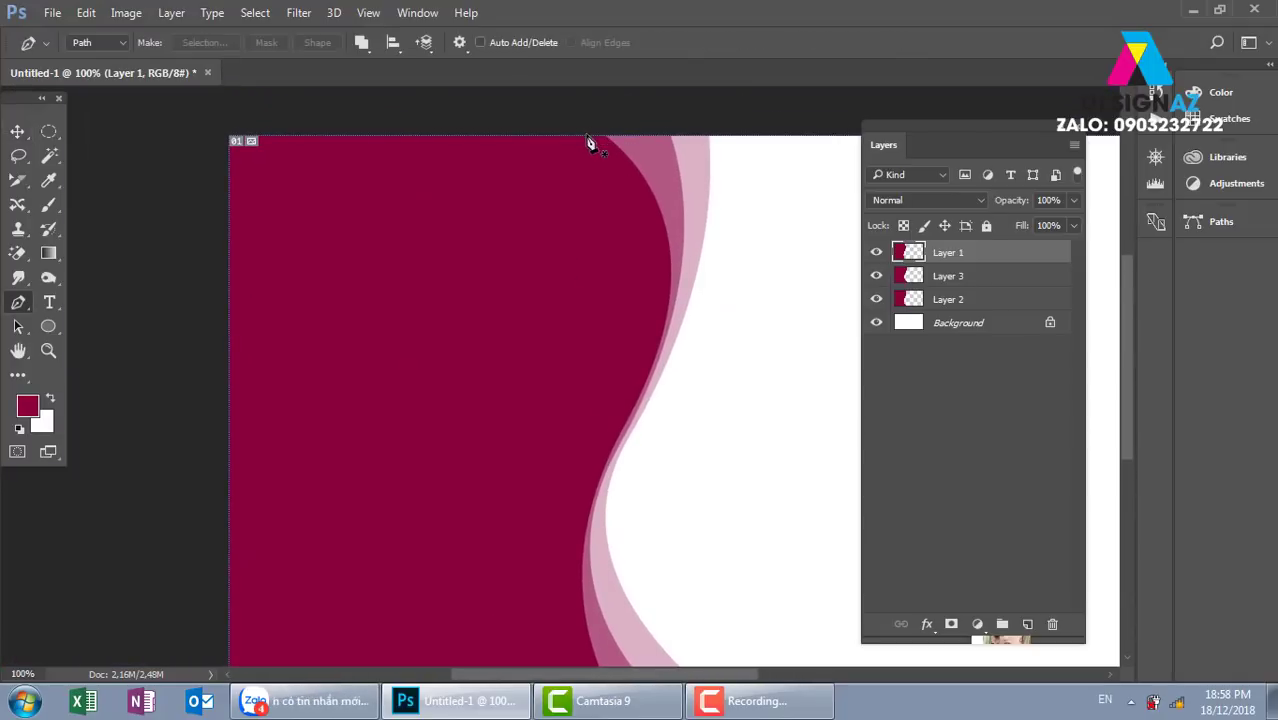
pyautogui.click(579, 131)
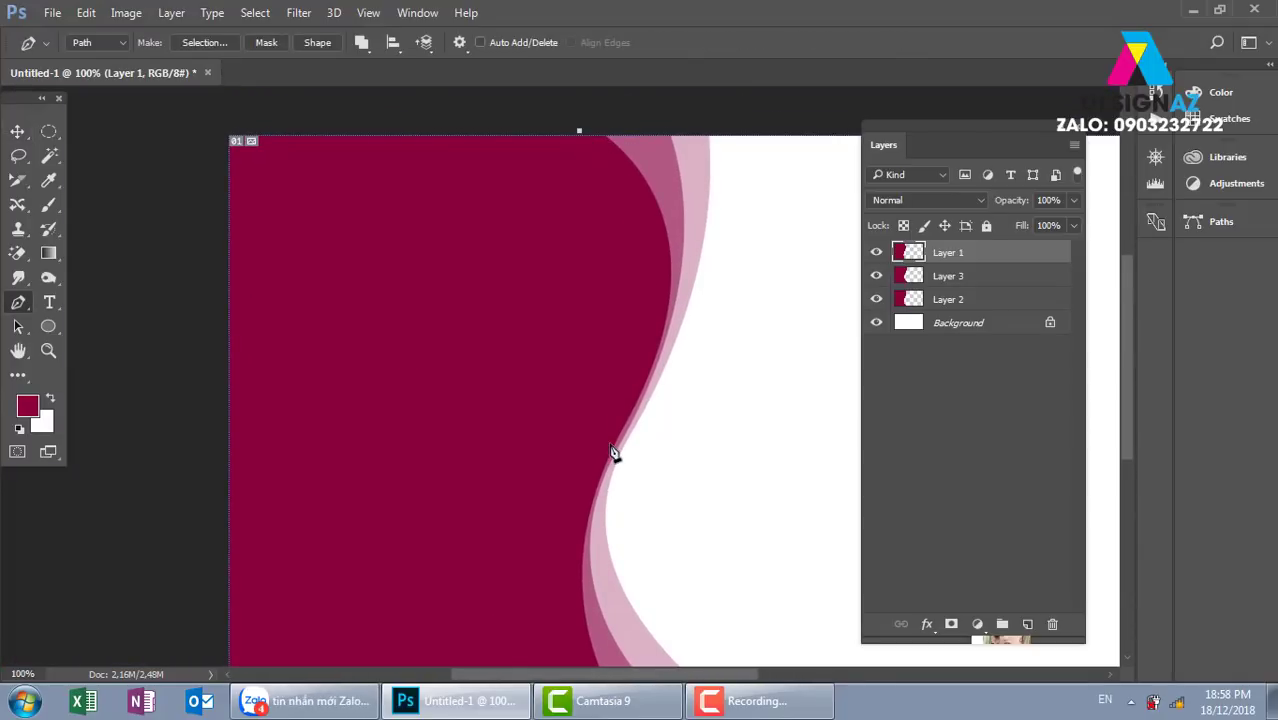
pyautogui.moveTo(610, 443); pyautogui.dragTo(543, 569)
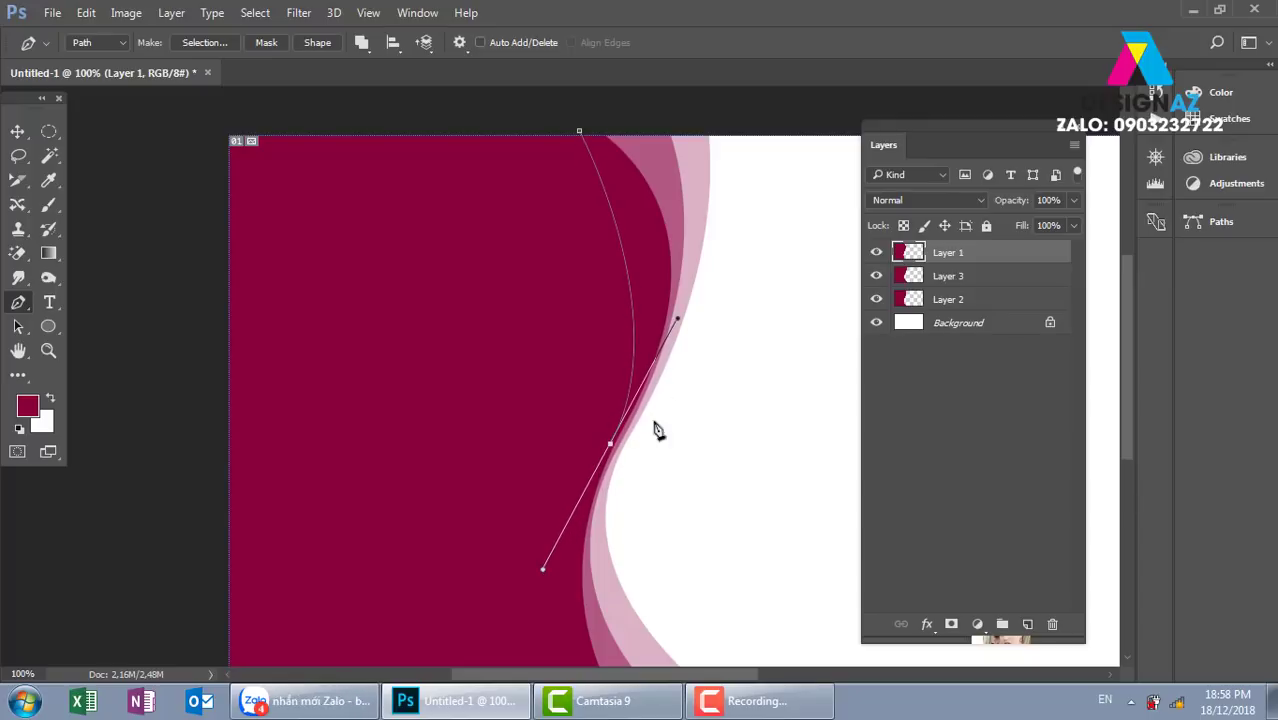
pyautogui.moveTo(677, 316)
pyautogui.mouseDown()
pyautogui.moveTo(756, 222)
pyautogui.moveTo(753, 204)
pyautogui.mouseUp()
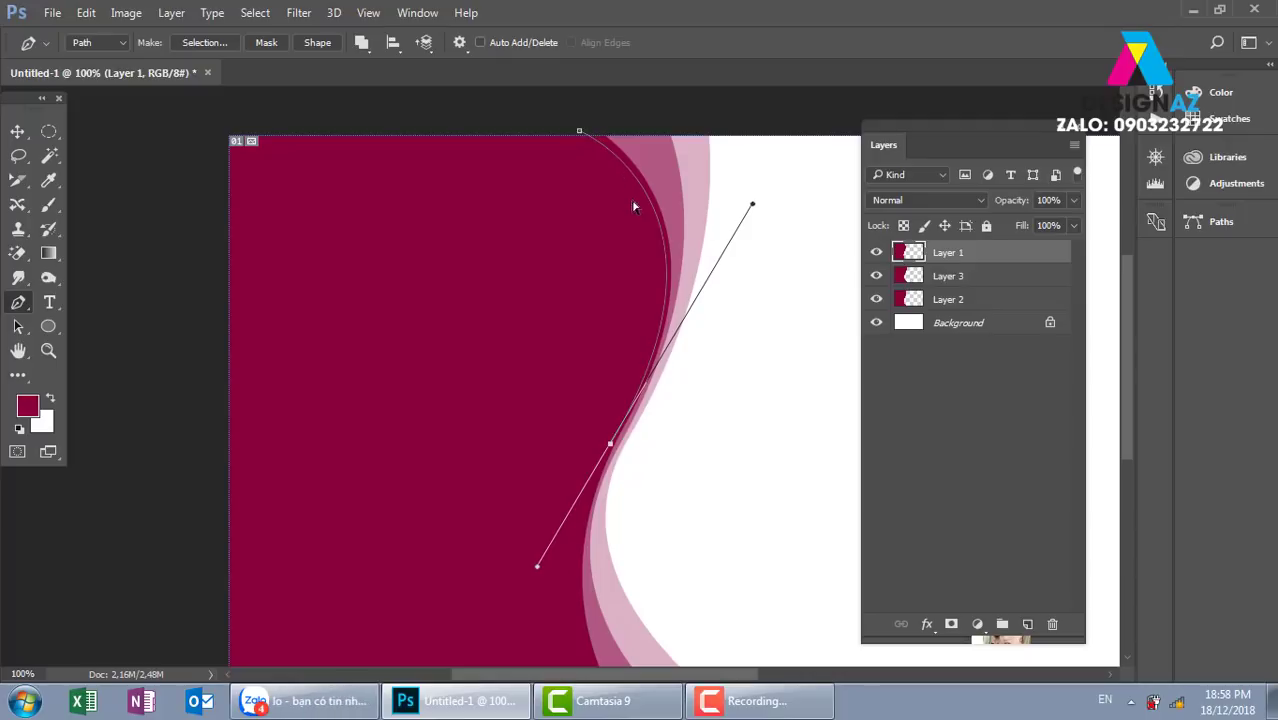
# - Continue the path below the canvas and around the left side, closing it
pyautogui.moveTo(662, 551); pyautogui.dragTo(628, 428)
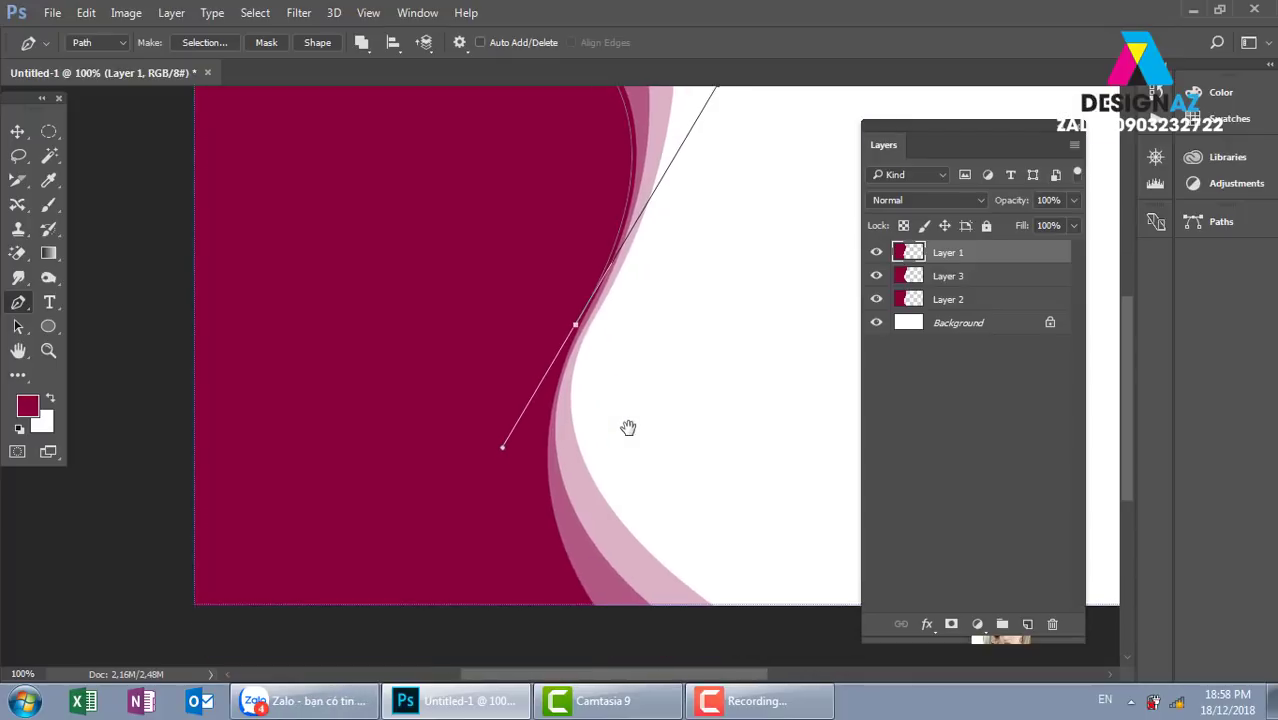
pyautogui.click(603, 634)
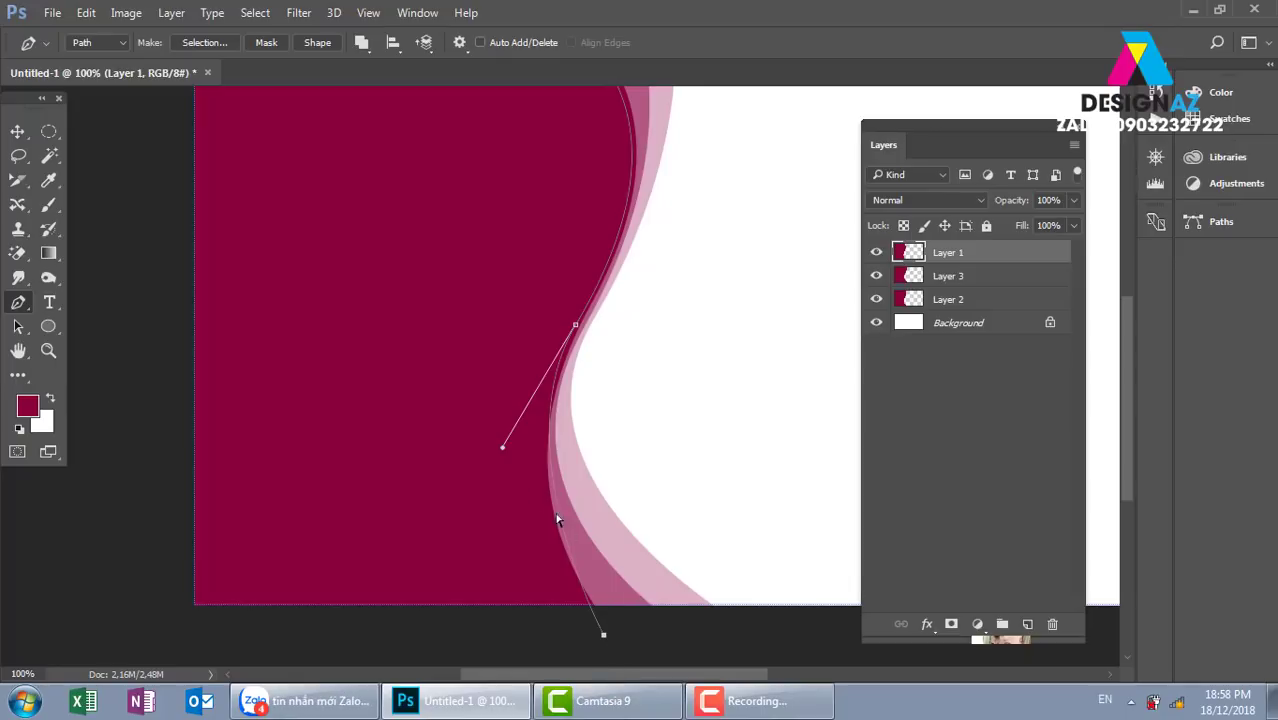
pyautogui.moveTo(502, 447)
pyautogui.mouseDown()
pyautogui.moveTo(487, 505)
pyautogui.moveTo(473, 508)
pyautogui.mouseUp()
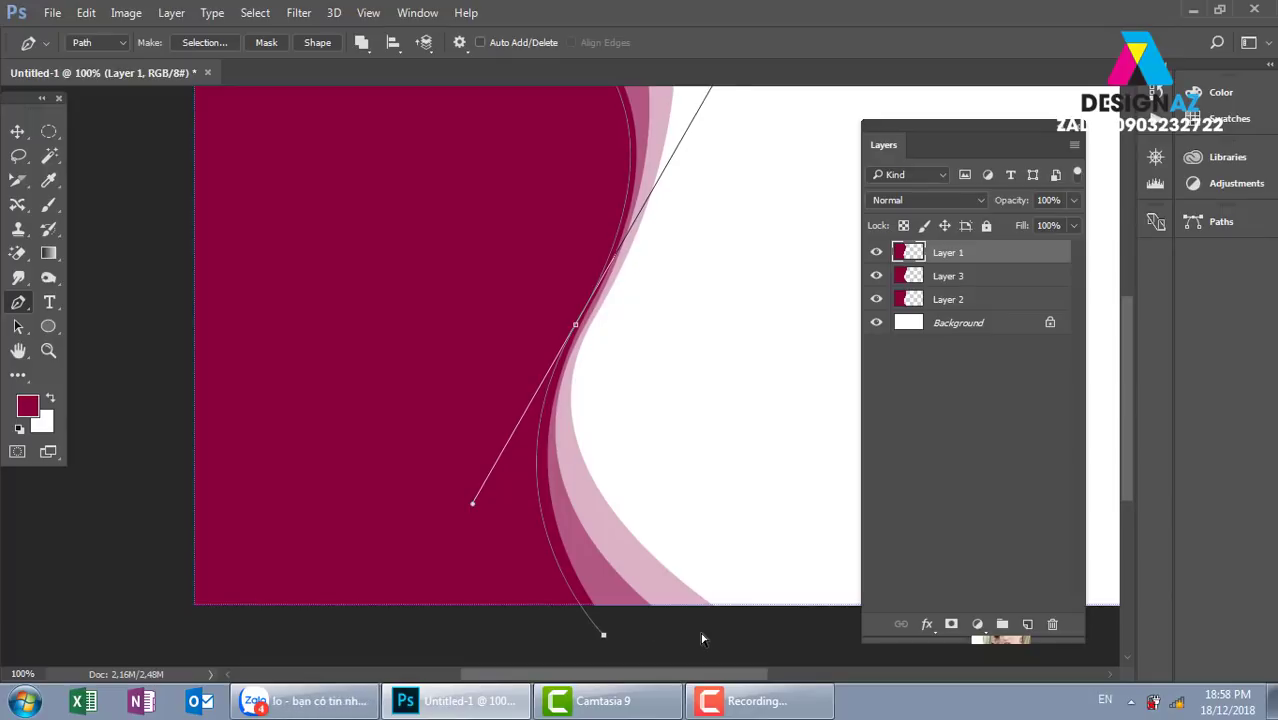
pyautogui.hotkey('ctrl', '-')
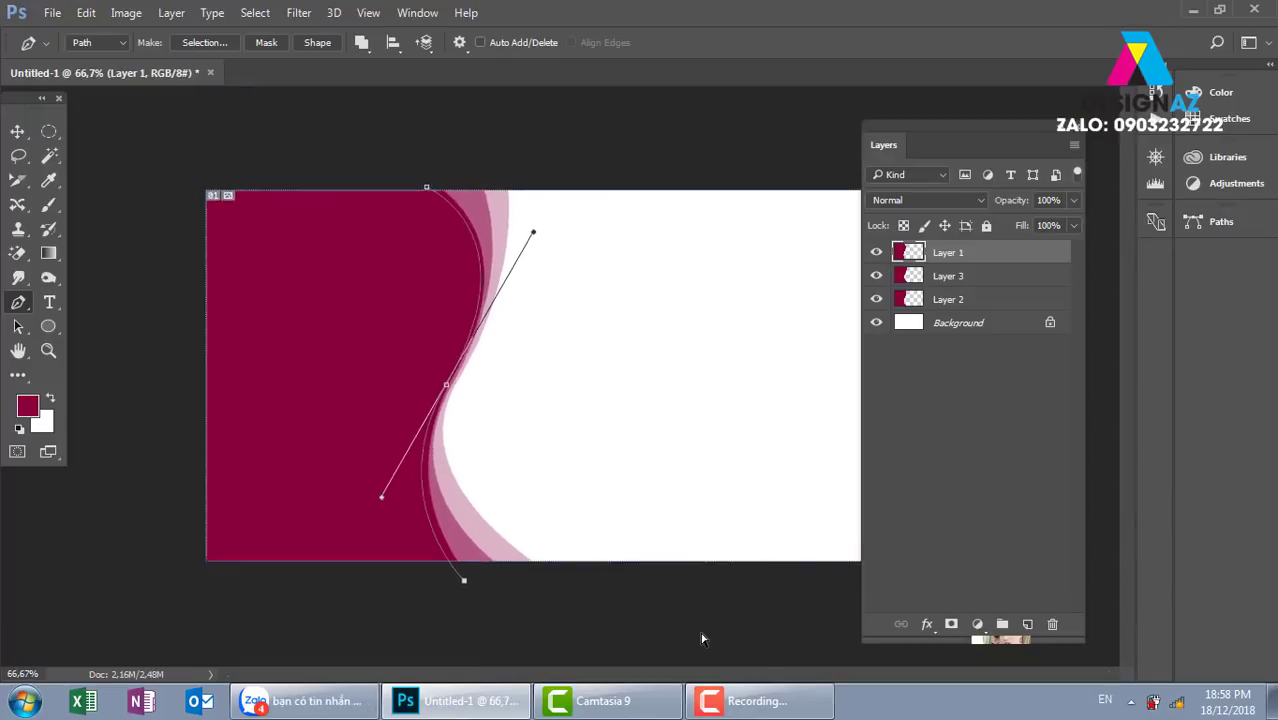
pyautogui.hotkey('ctrl', '-')
pyautogui.click(156, 506)
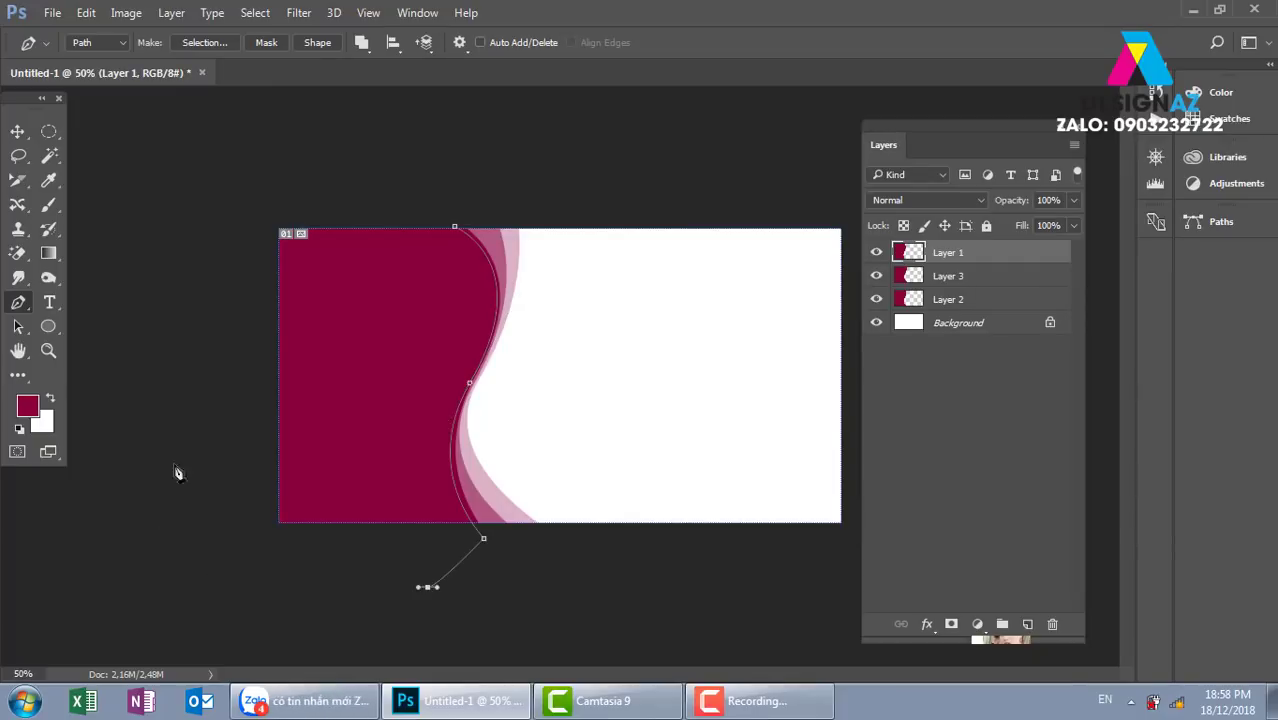
pyautogui.click(238, 163)
pyautogui.click(455, 232)
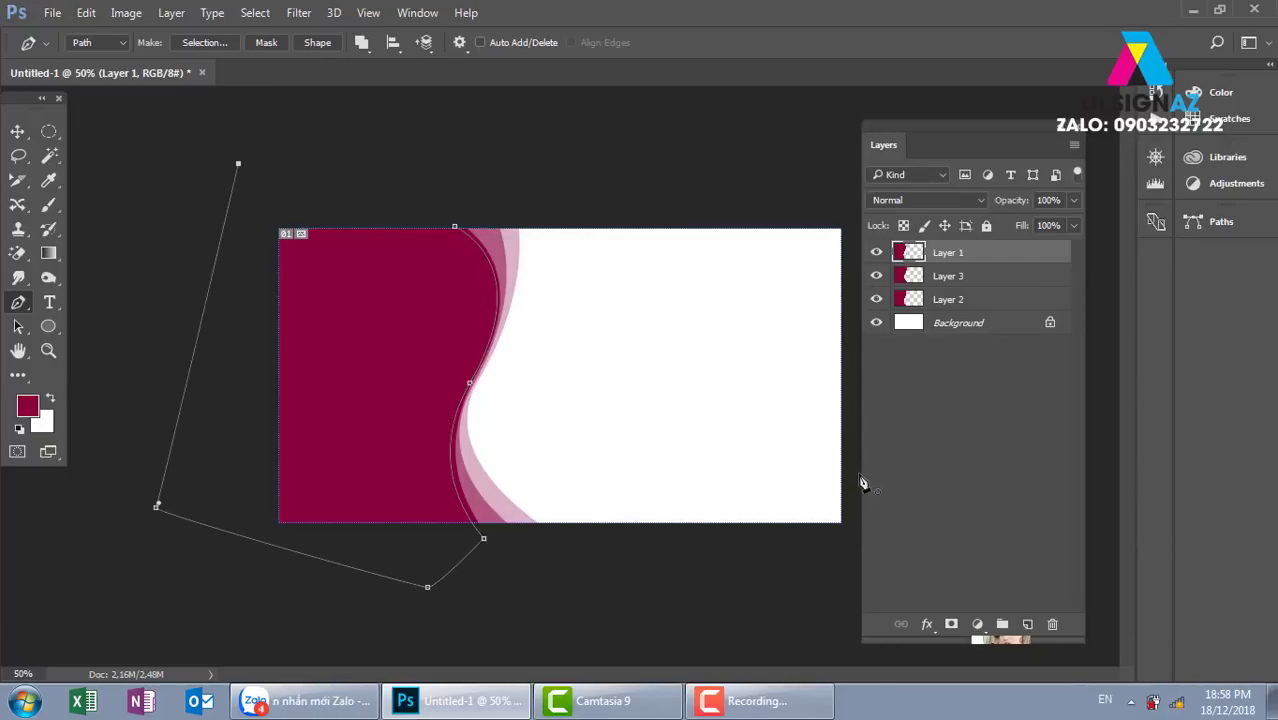
# - Fill the path selection with white on a new top Layer 4 and deselect
pyautogui.hotkey('ctrl', 'Return')
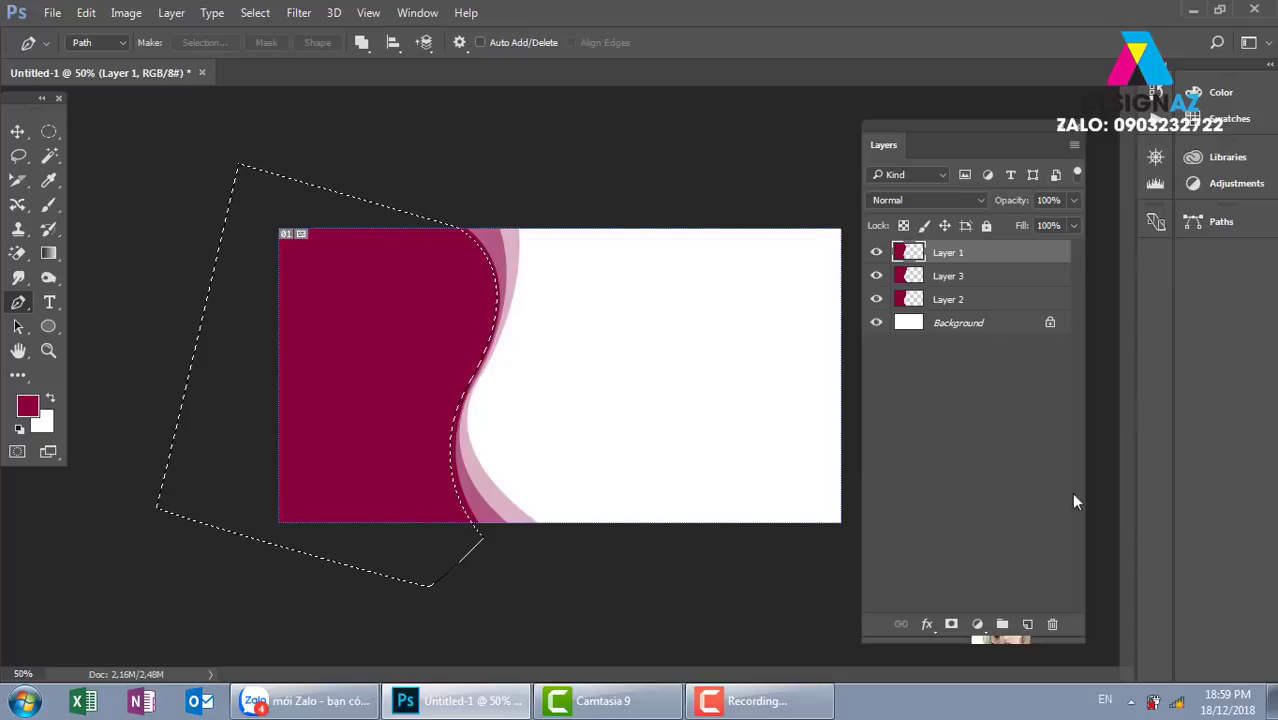
pyautogui.click(1027, 623)
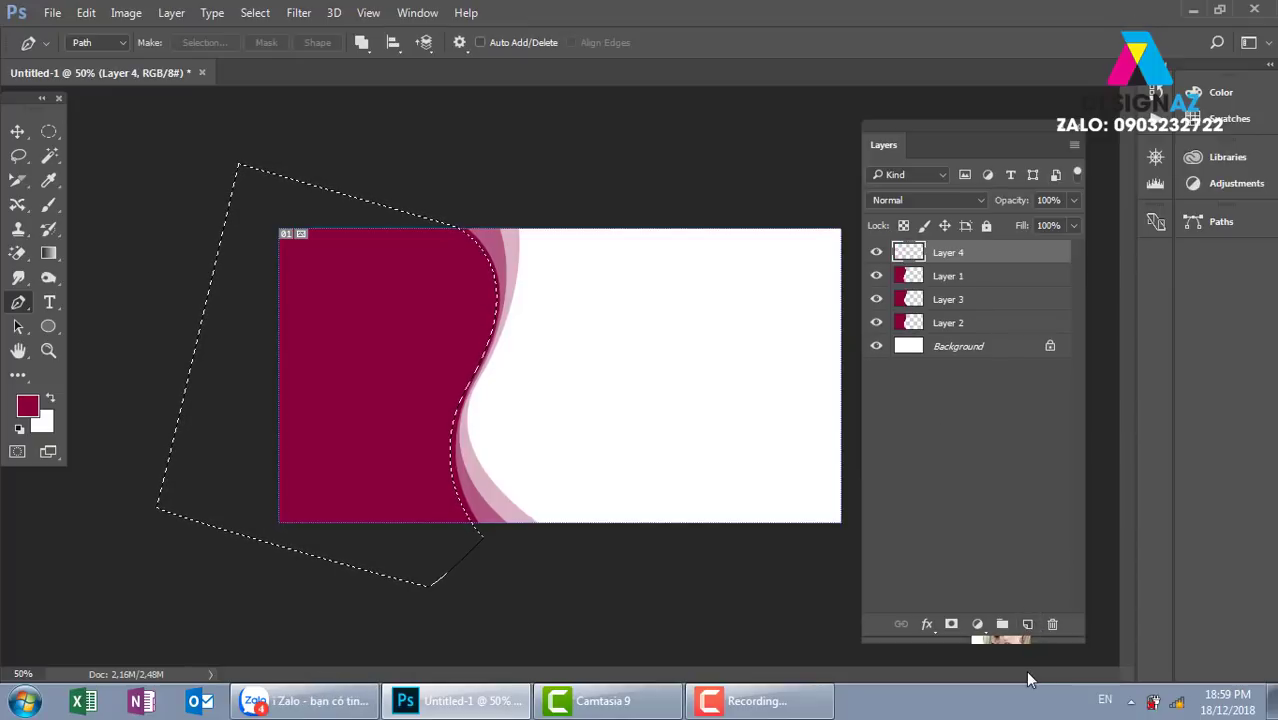
pyautogui.press('Delete')
pyautogui.press('v')
pyautogui.hotkey('ctrl', 'd')
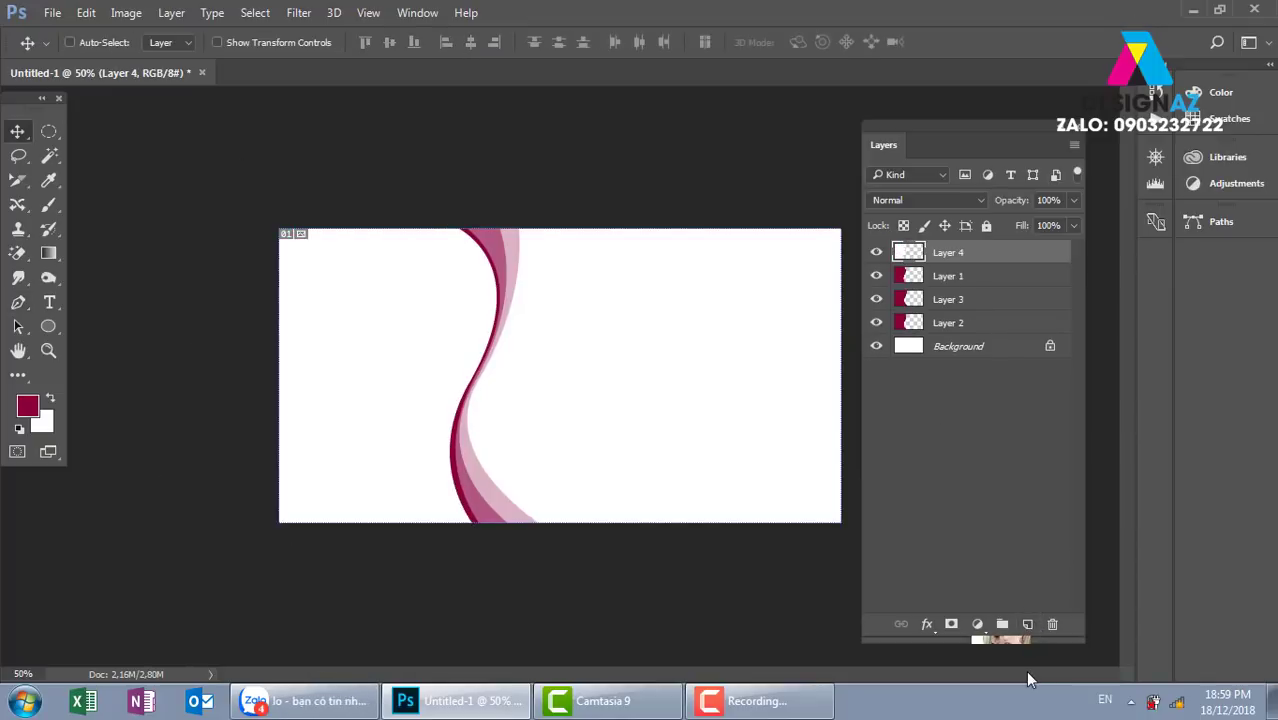
# - Open 8web-01.jpg from the thuvienanh/dongho folder and select all of it
pyautogui.hotkey('ctrl', 'o')
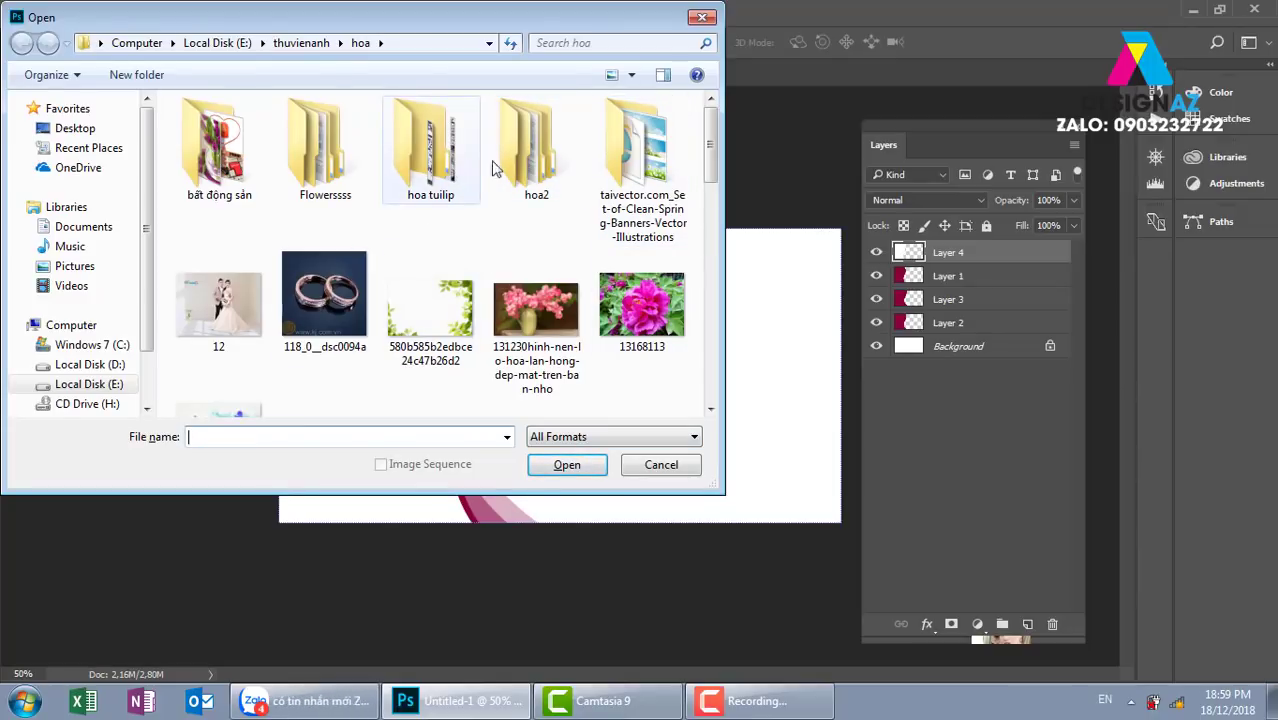
pyautogui.doubleClick(538, 150)
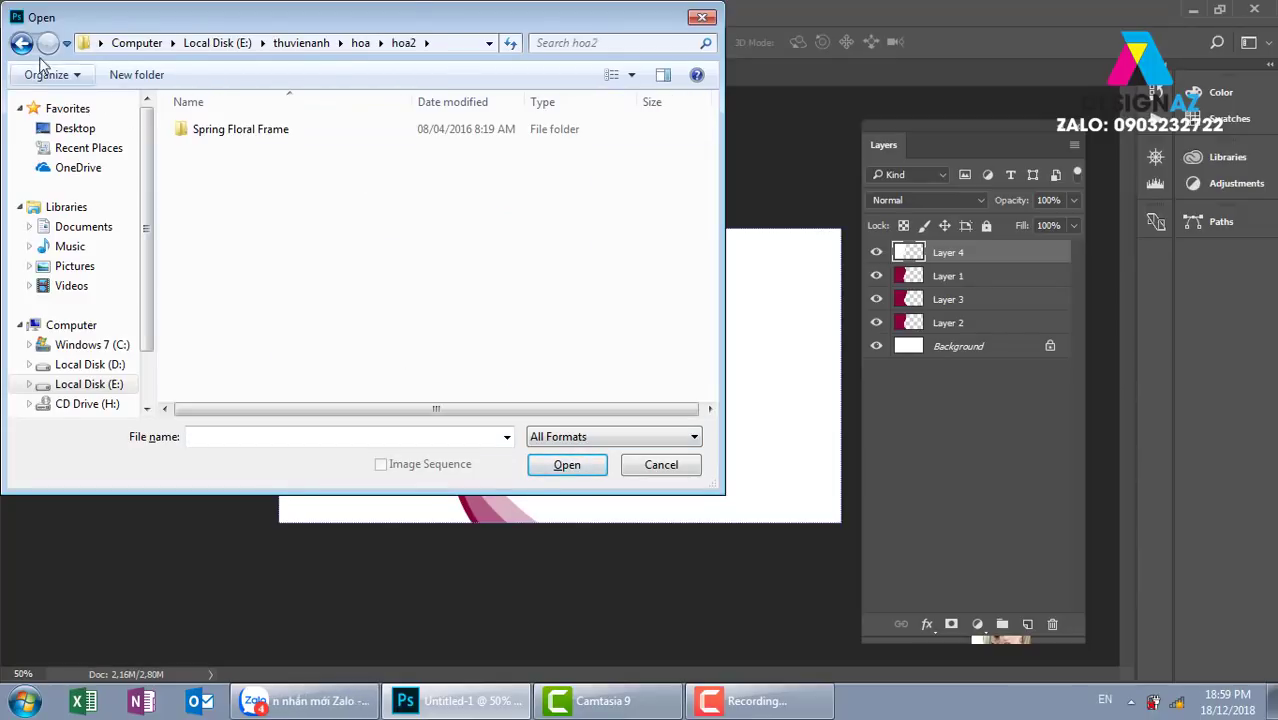
pyautogui.click(21, 43)
pyautogui.click(301, 43)
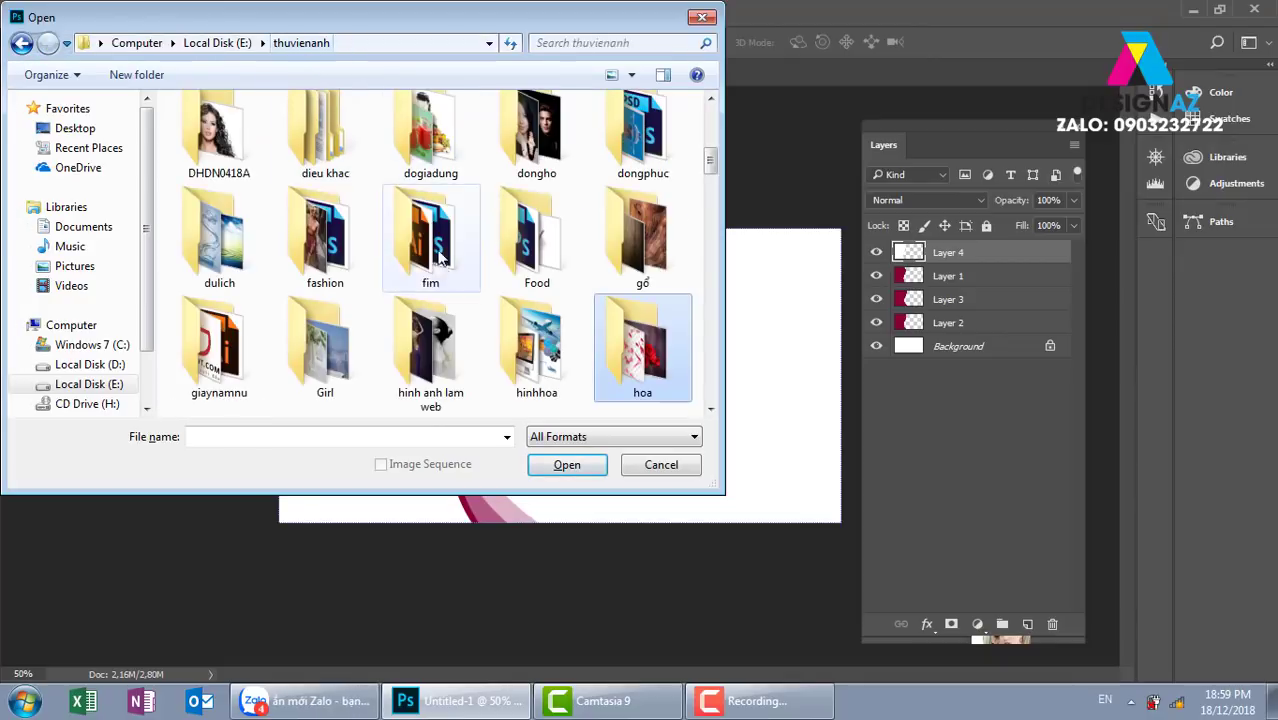
pyautogui.doubleClick(540, 140)
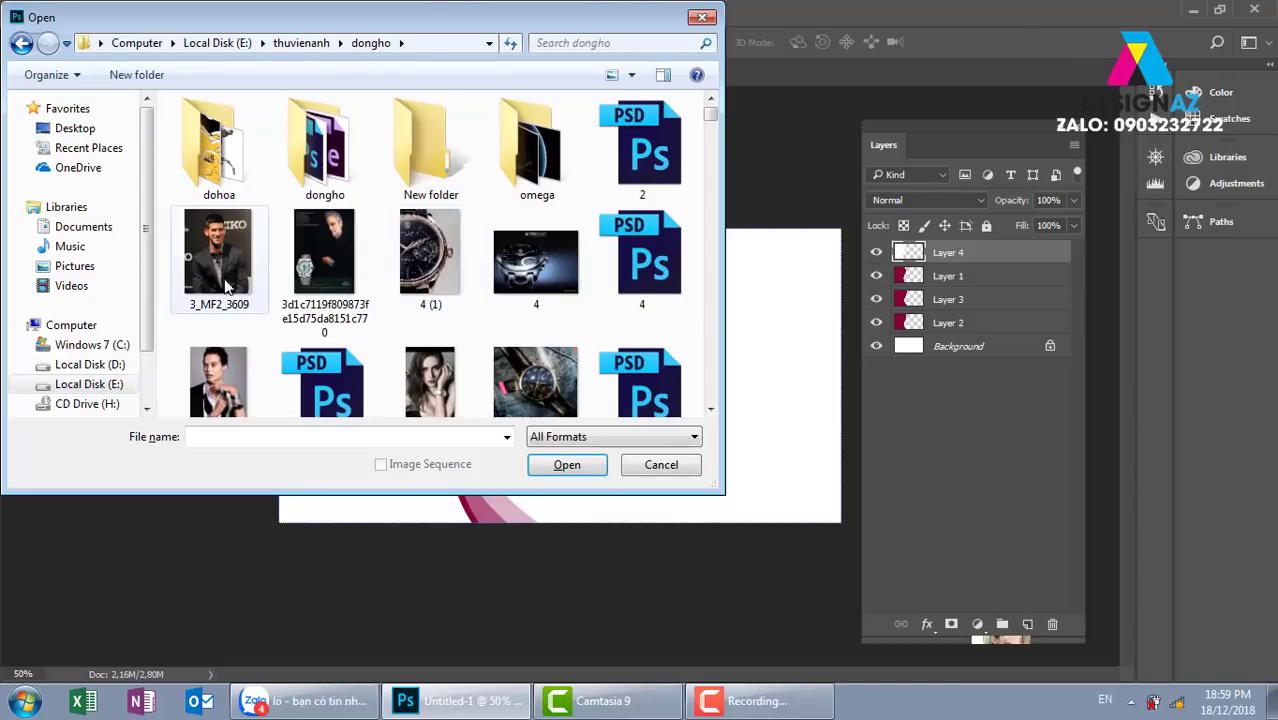
pyautogui.click(430, 385)
pyautogui.scroll(-1, 430, 385)
pyautogui.click(567, 465)
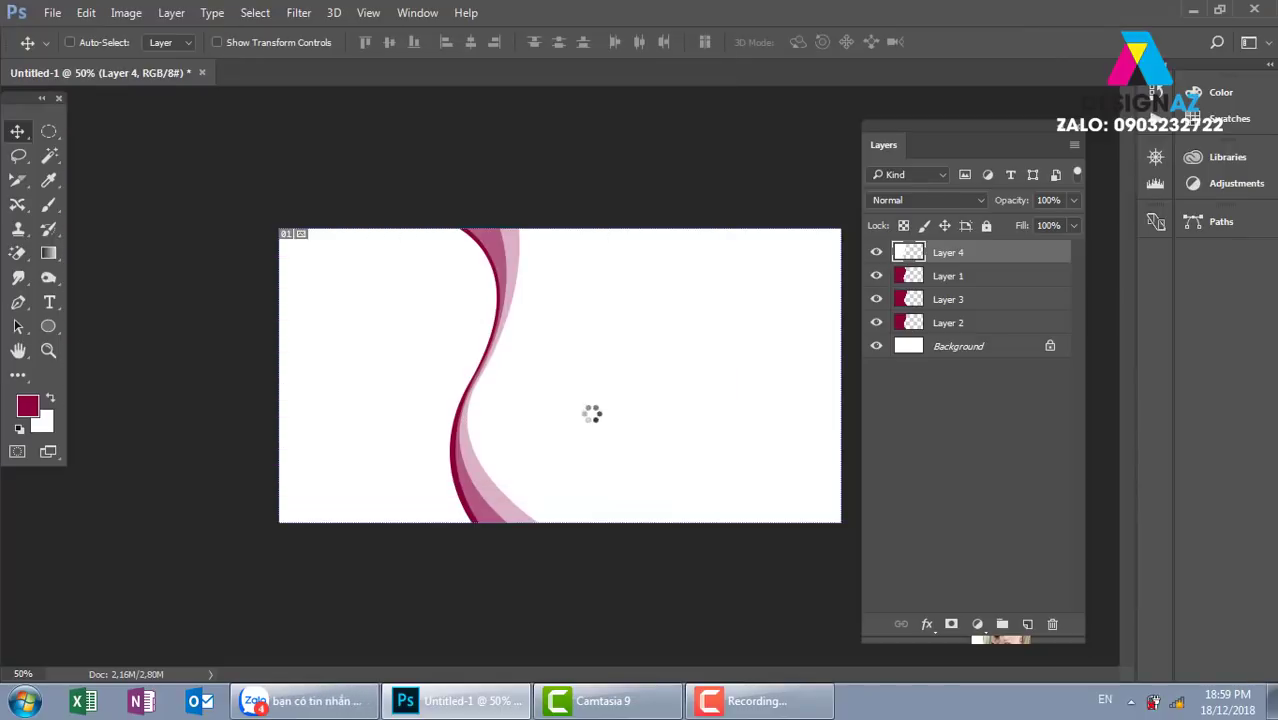
pyautogui.hotkey('ctrl', 'a')
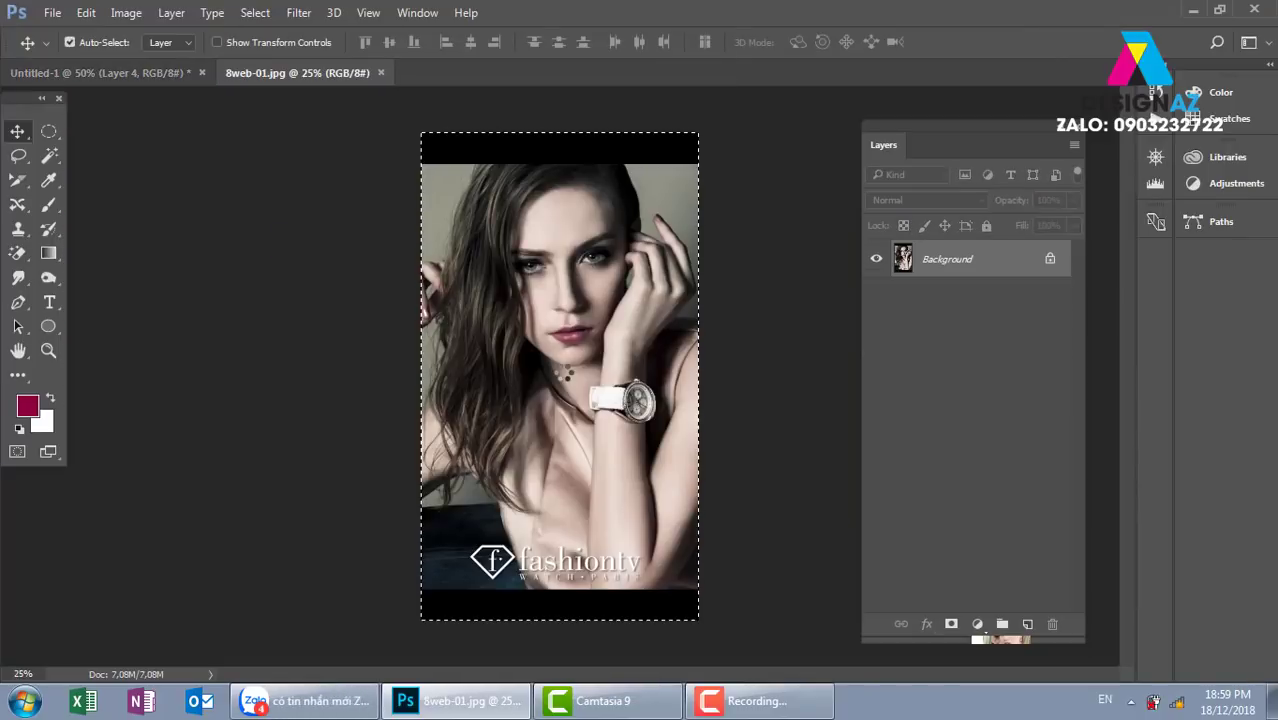
# - Paste the model photo above Layer 4 and clip it into the white wave panel
pyautogui.hotkey('ctrl', 'w')
pyautogui.rightClick(428, 308)
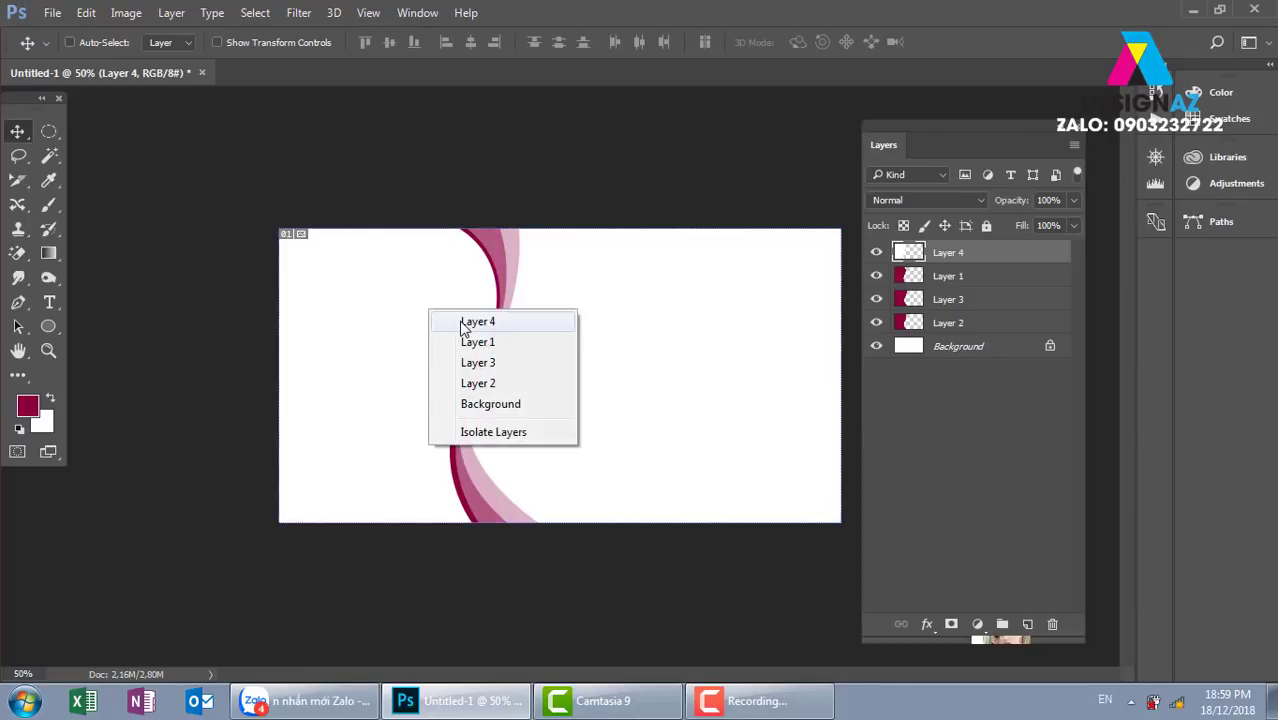
pyautogui.click(460, 325)
pyautogui.hotkey('ctrl', 'v')
pyautogui.moveTo(480, 345)
pyautogui.mouseDown()
pyautogui.moveTo(472, 271)
pyautogui.moveTo(607, 383)
pyautogui.moveTo(521, 285)
pyautogui.mouseUp()
pyautogui.hotkey('ctrl', 'alt', 'g')
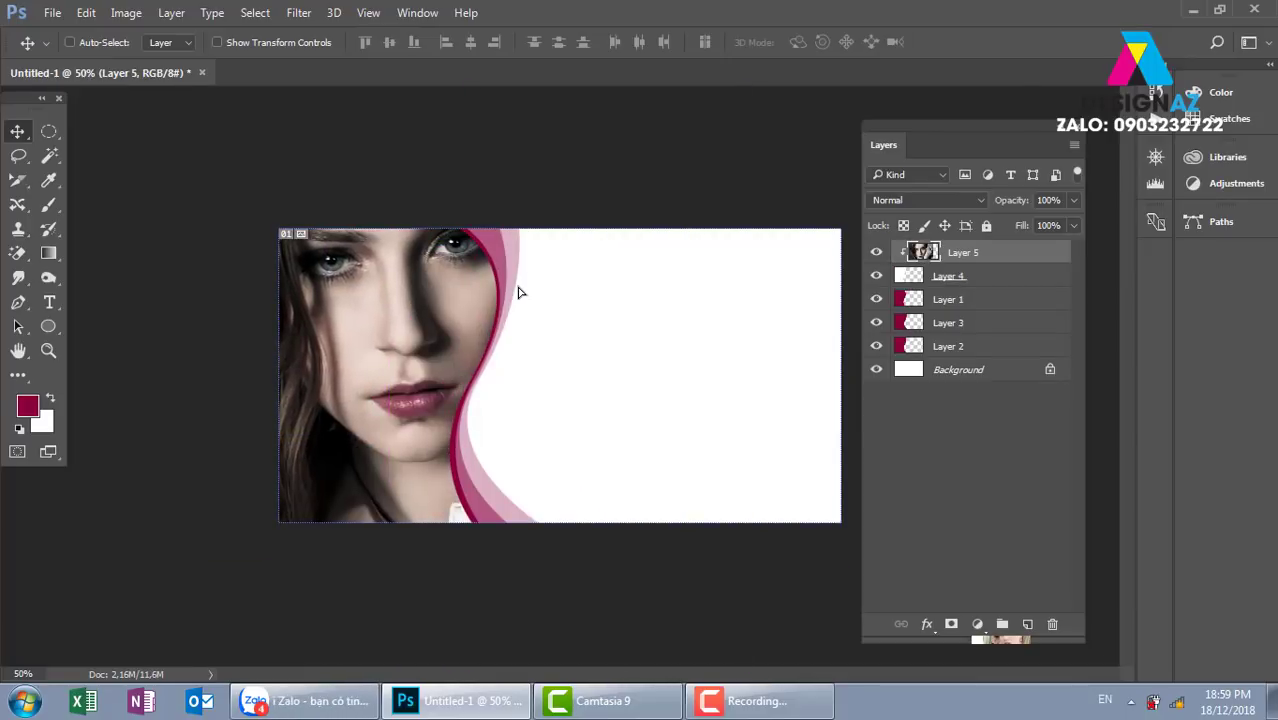
# - Scale the clipped model photo down to about 59% so her face and hand show
pyautogui.hotkey('ctrl', 't')
pyautogui.hotkey('ctrl', '-')
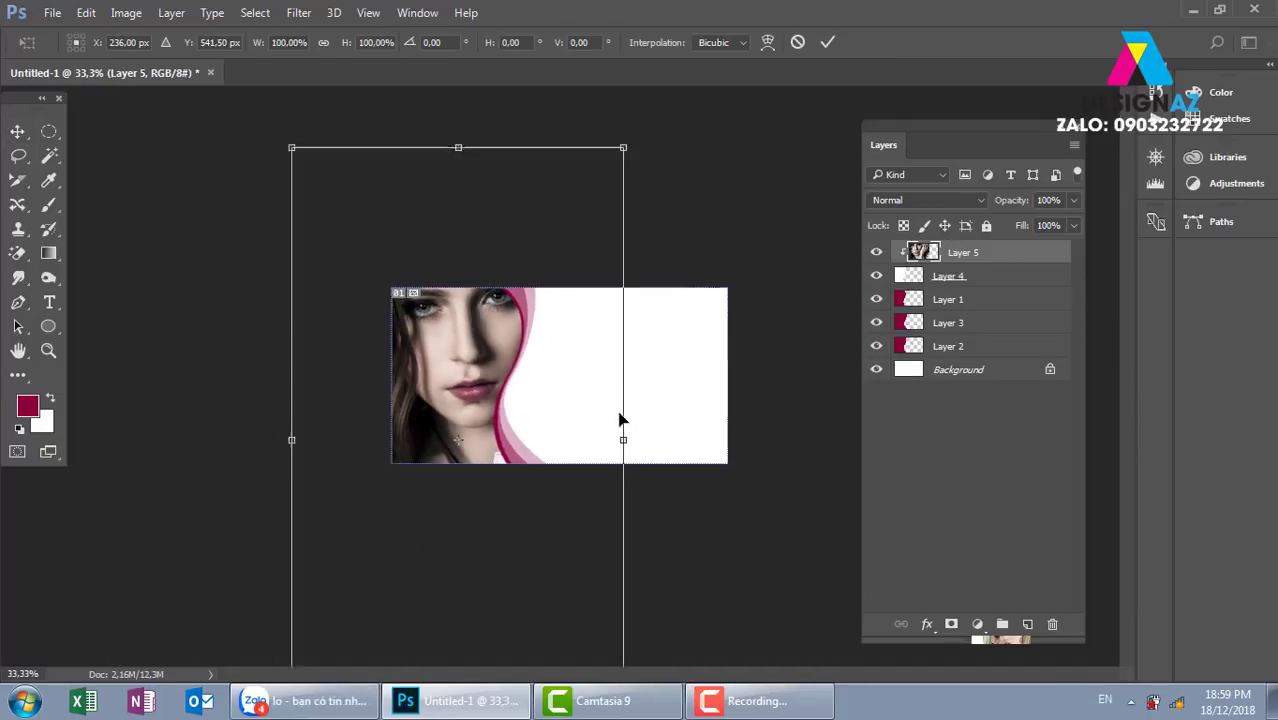
pyautogui.hotkey('ctrl', '-')
pyautogui.moveTo(622, 191)
pyautogui.mouseDown()
pyautogui.moveTo(565, 243)
pyautogui.moveTo(557, 286)
pyautogui.mouseUp()
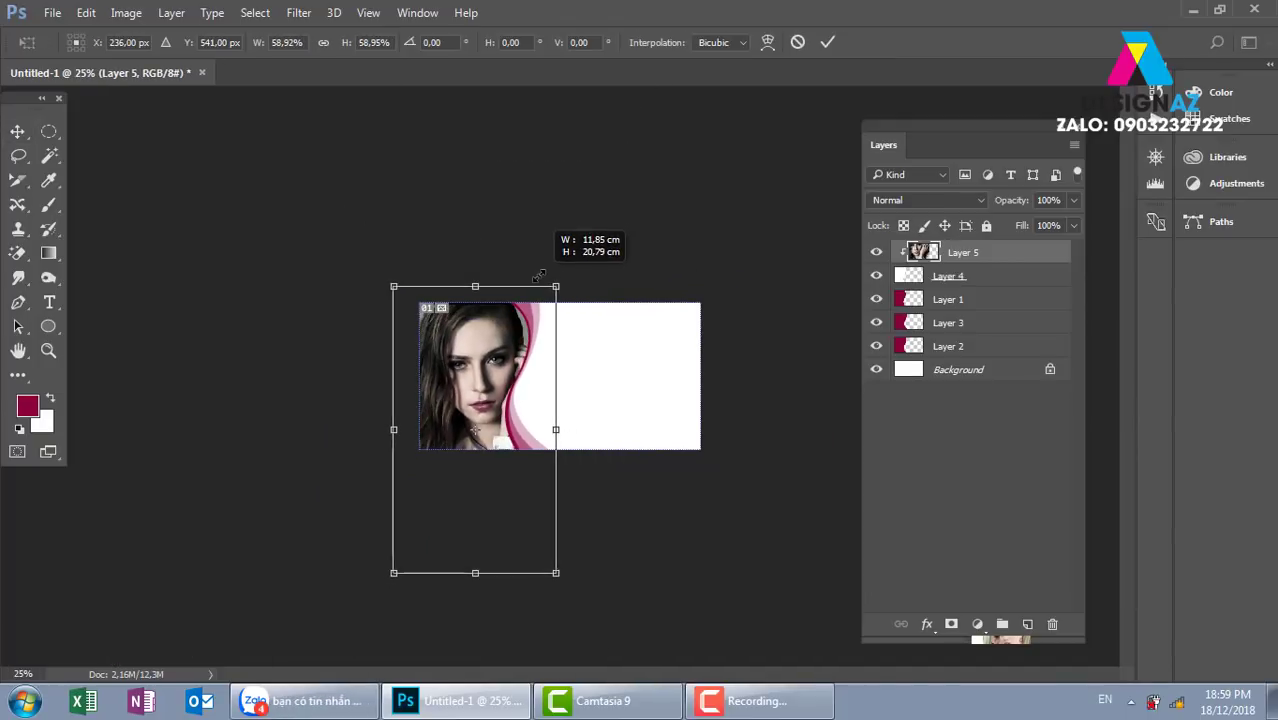
pyautogui.moveTo(538, 348); pyautogui.dragTo(535, 325)
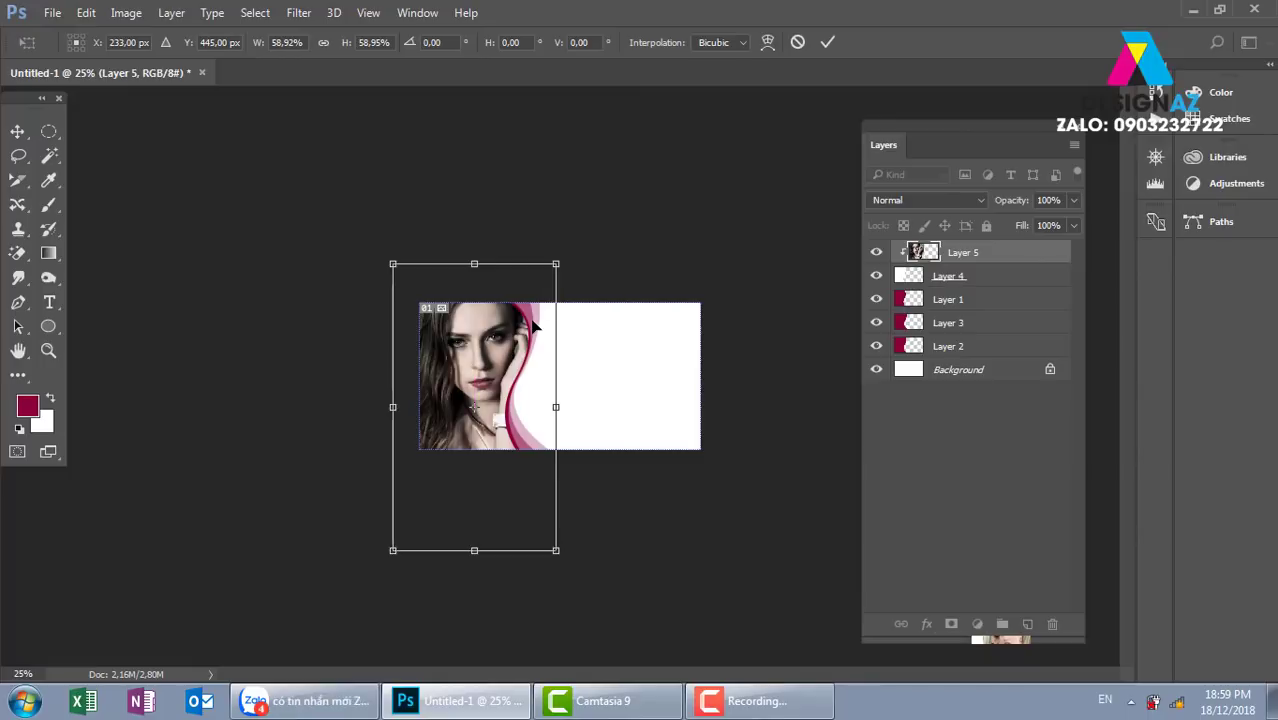
pyautogui.press('Return')
pyautogui.hotkey('ctrl', '+')
pyautogui.hotkey('ctrl', '+')
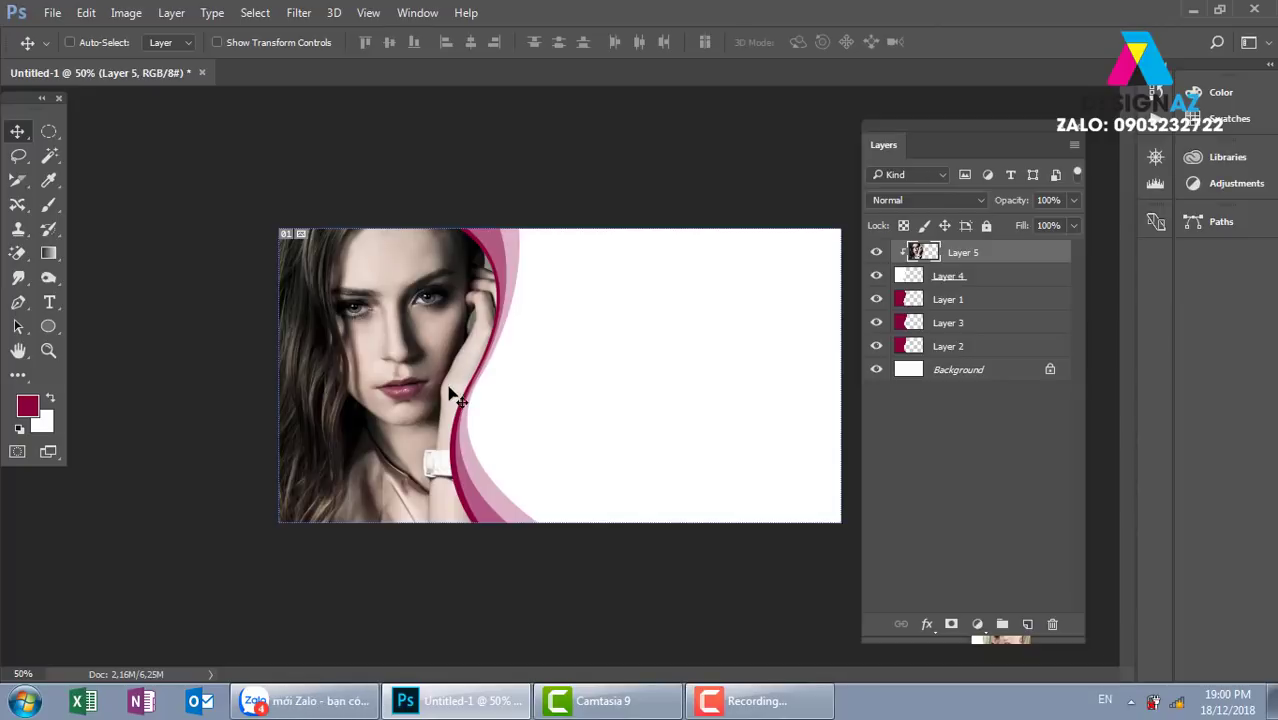
# - Delete Layers 2 through 5 from the banner
pyautogui.rightClick(446, 326)
pyautogui.click(480, 334)
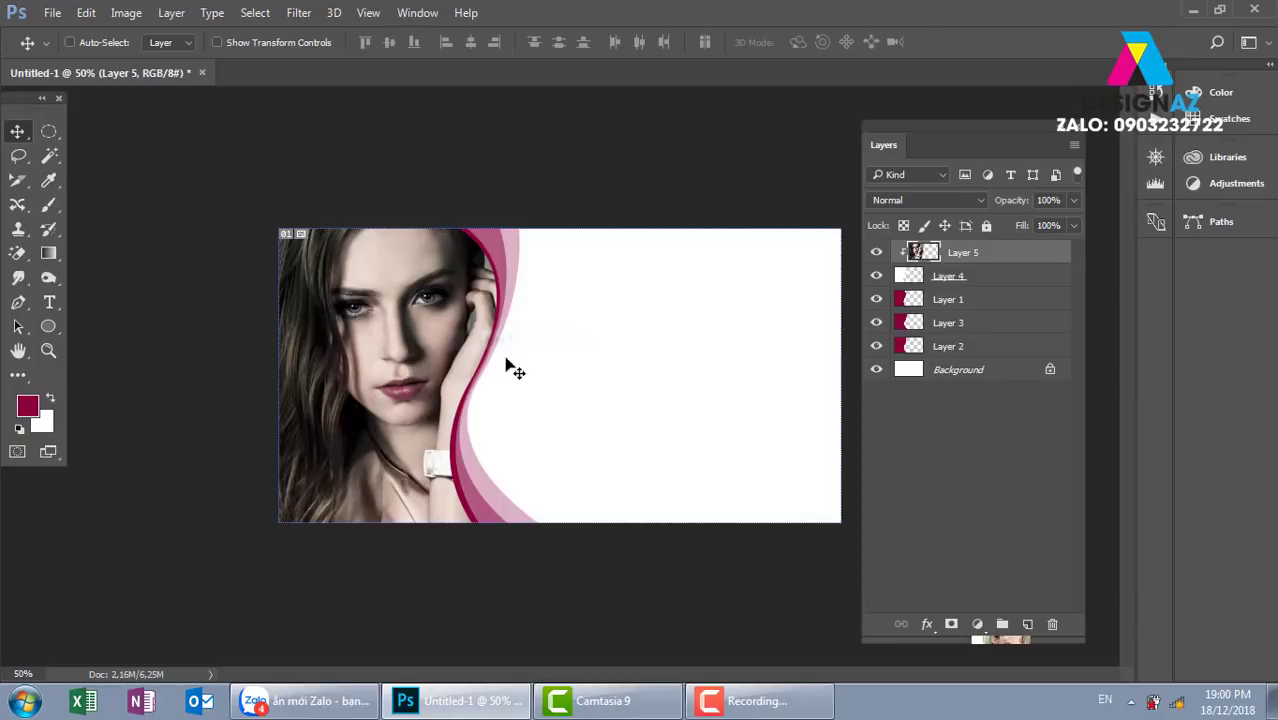
pyautogui.keyDown('shift'); pyautogui.click(973, 350); pyautogui.keyUp('shift')
pyautogui.press('Delete')
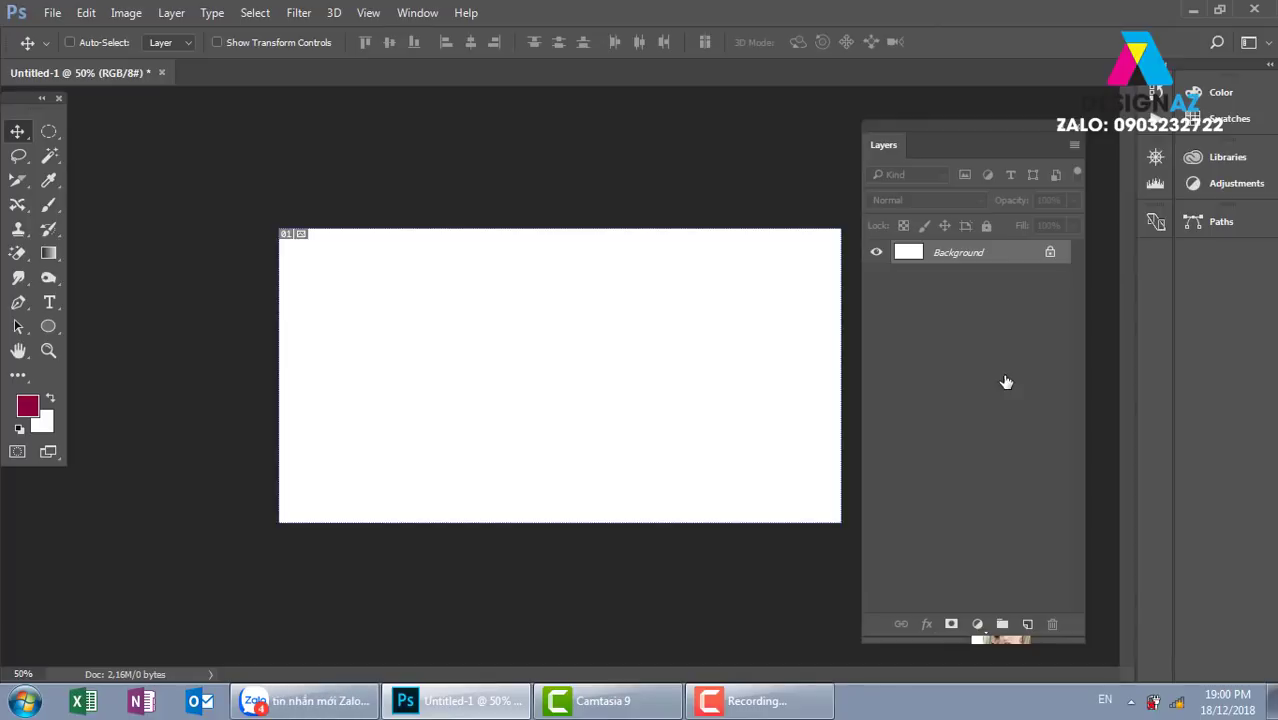
# - Open the watch photo 394174.jpg from the dongho folder
pyautogui.hotkey('ctrl', 'o')
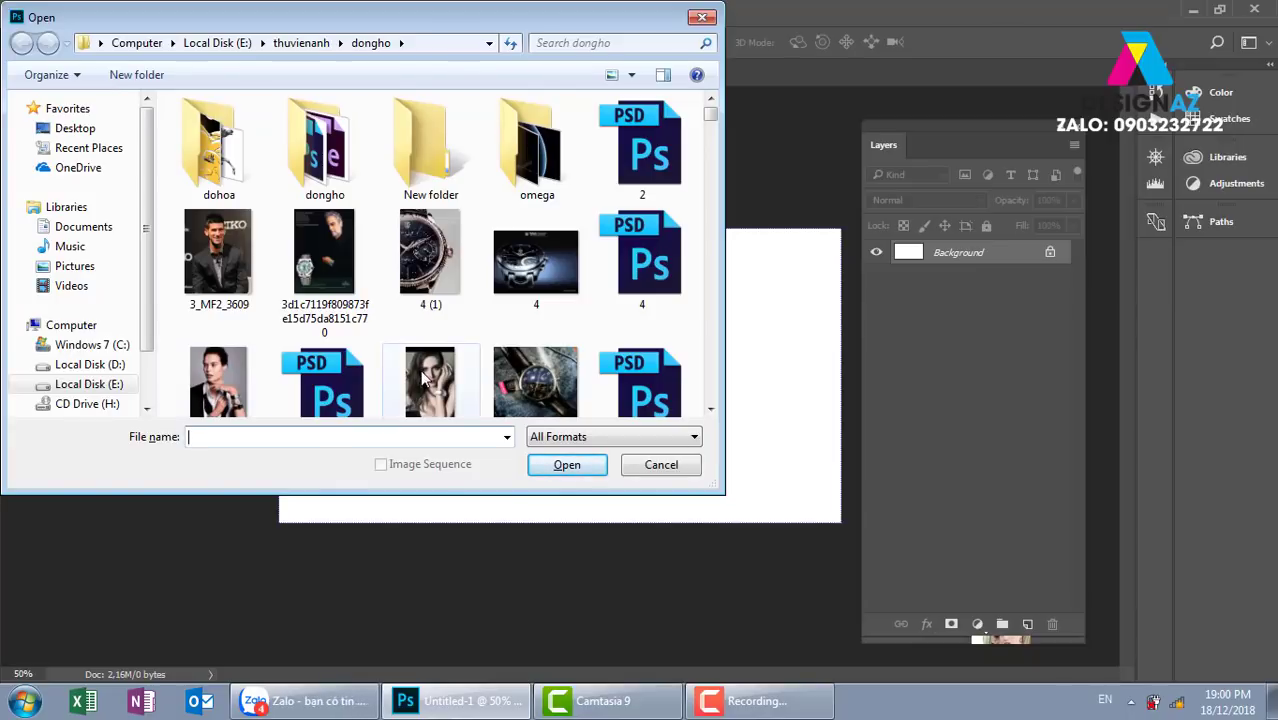
pyautogui.click(711, 411)
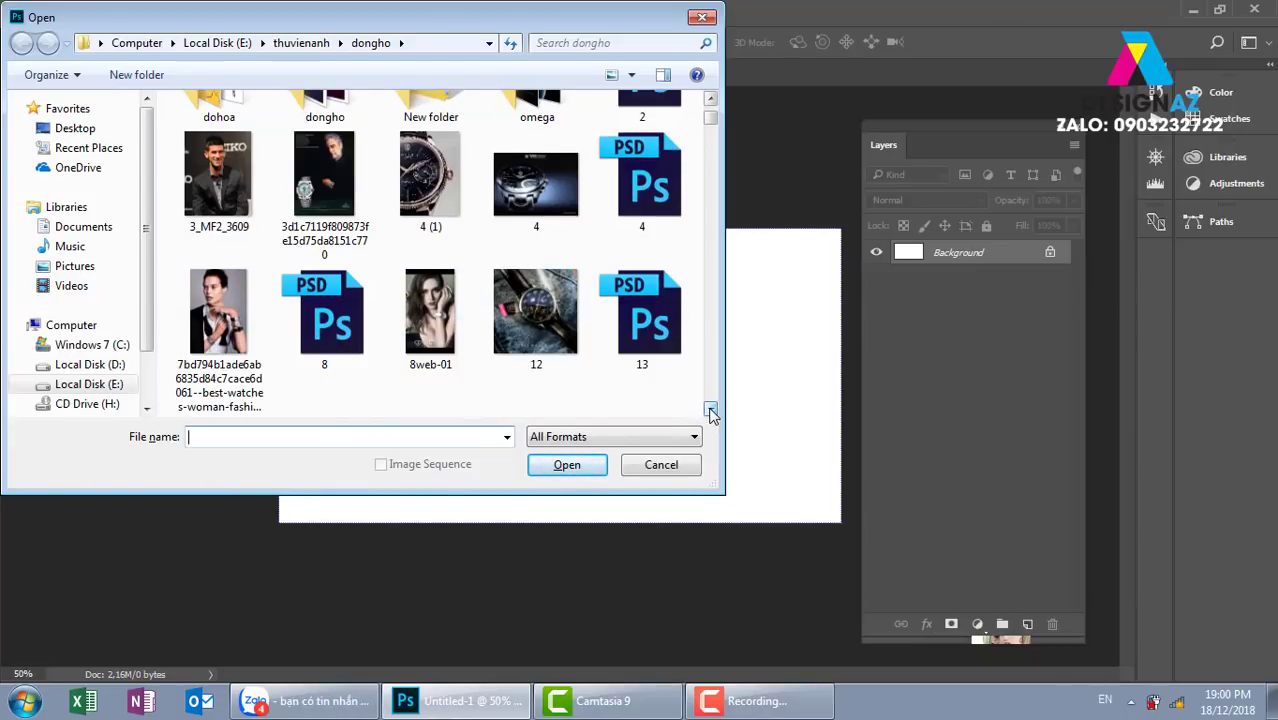
pyautogui.click(711, 411)
pyautogui.click(711, 411)
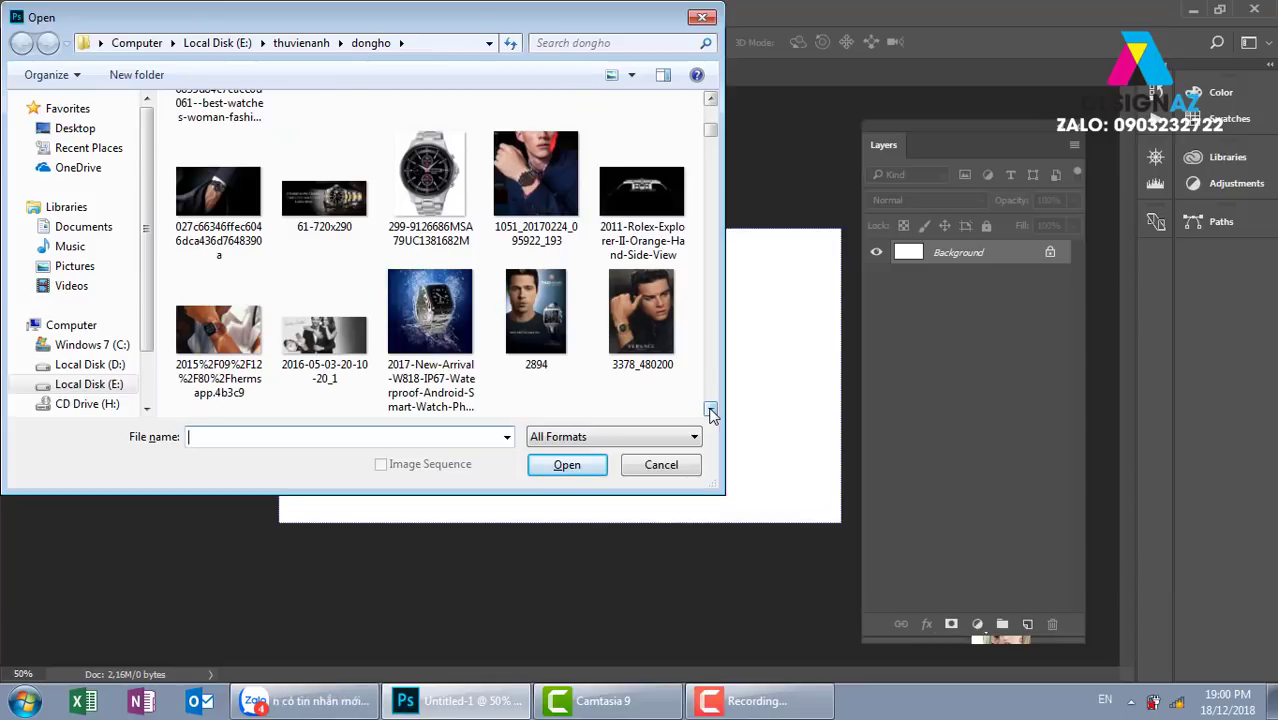
pyautogui.click(711, 411)
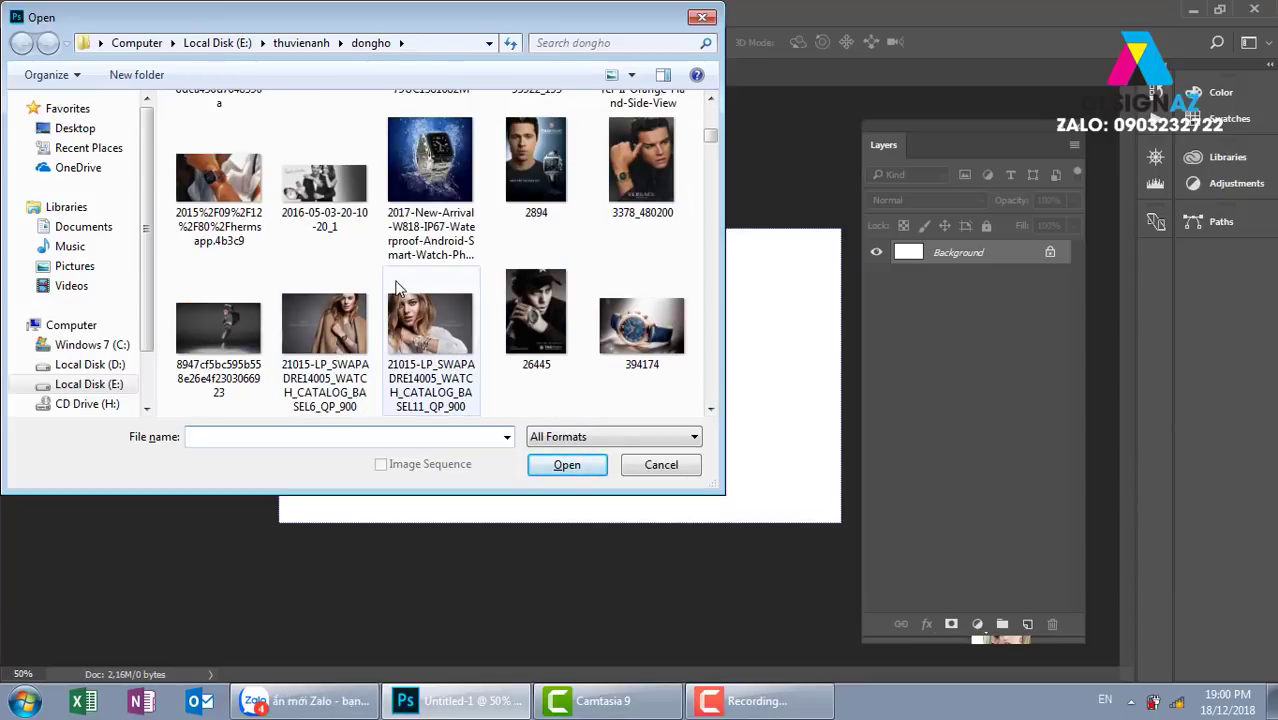
pyautogui.click(660, 340)
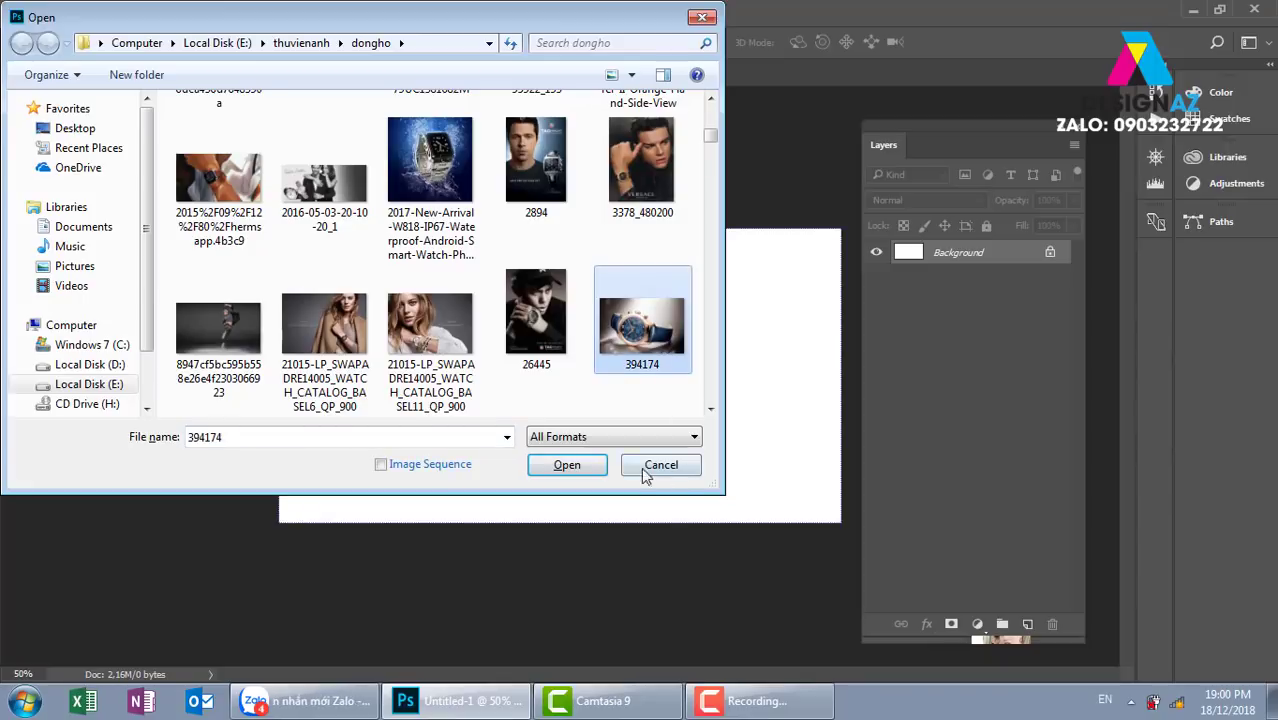
pyautogui.click(567, 465)
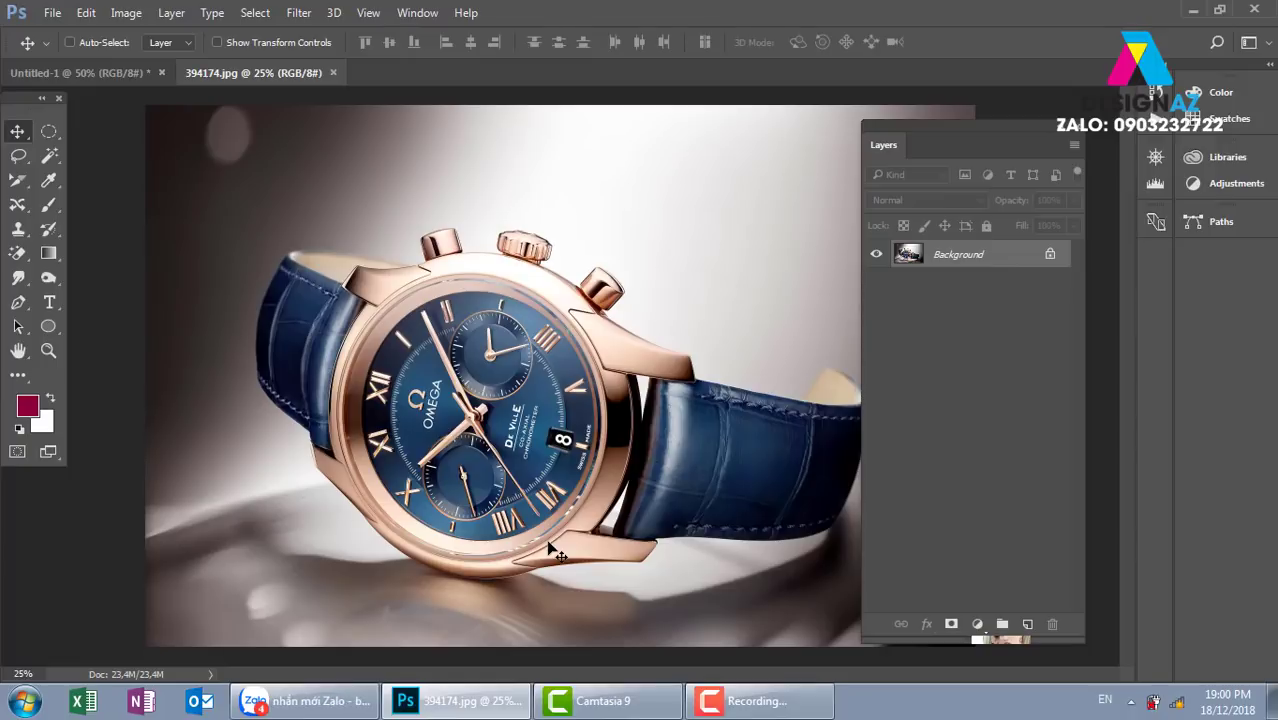
# - Zoom on the strap's upper-left and pen-trace its edge with a curved top-corner anchor
pyautogui.scroll(5, 551, 550)
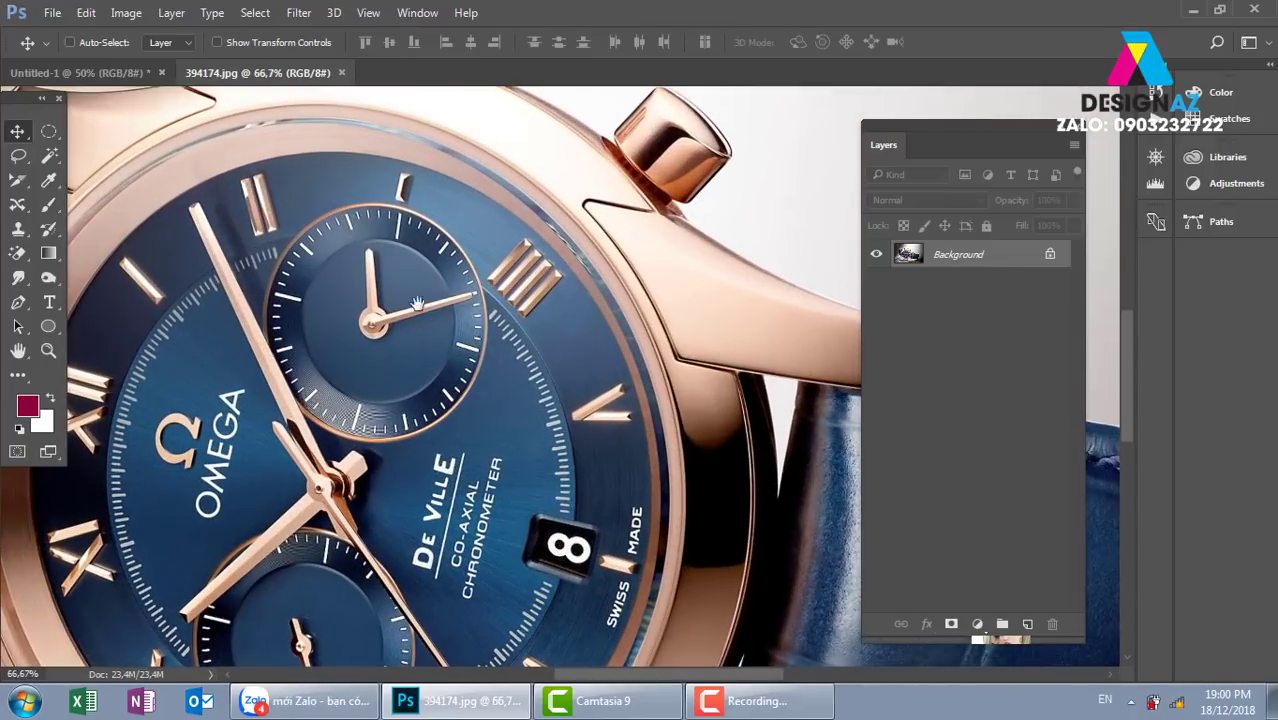
pyautogui.moveTo(416, 305)
pyautogui.mouseDown()
pyautogui.moveTo(413, 370)
pyautogui.moveTo(488, 290)
pyautogui.mouseUp()
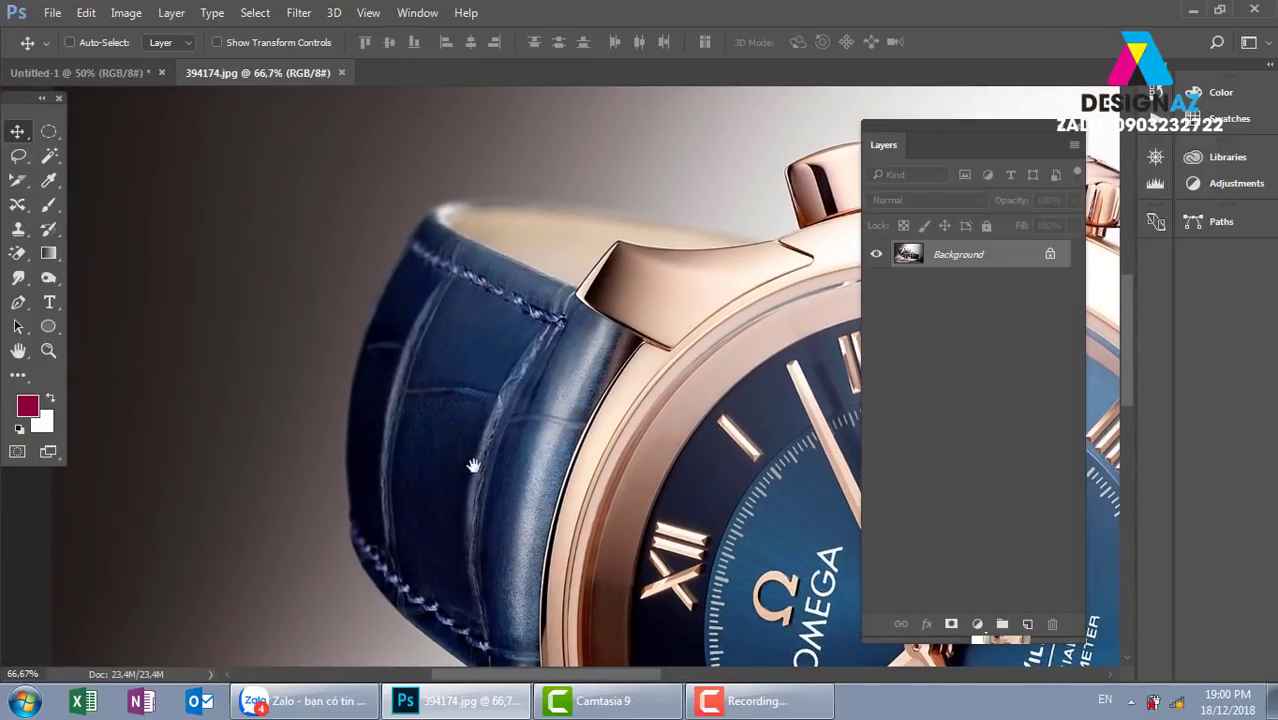
pyautogui.moveTo(473, 464); pyautogui.dragTo(525, 428)
pyautogui.press('p')
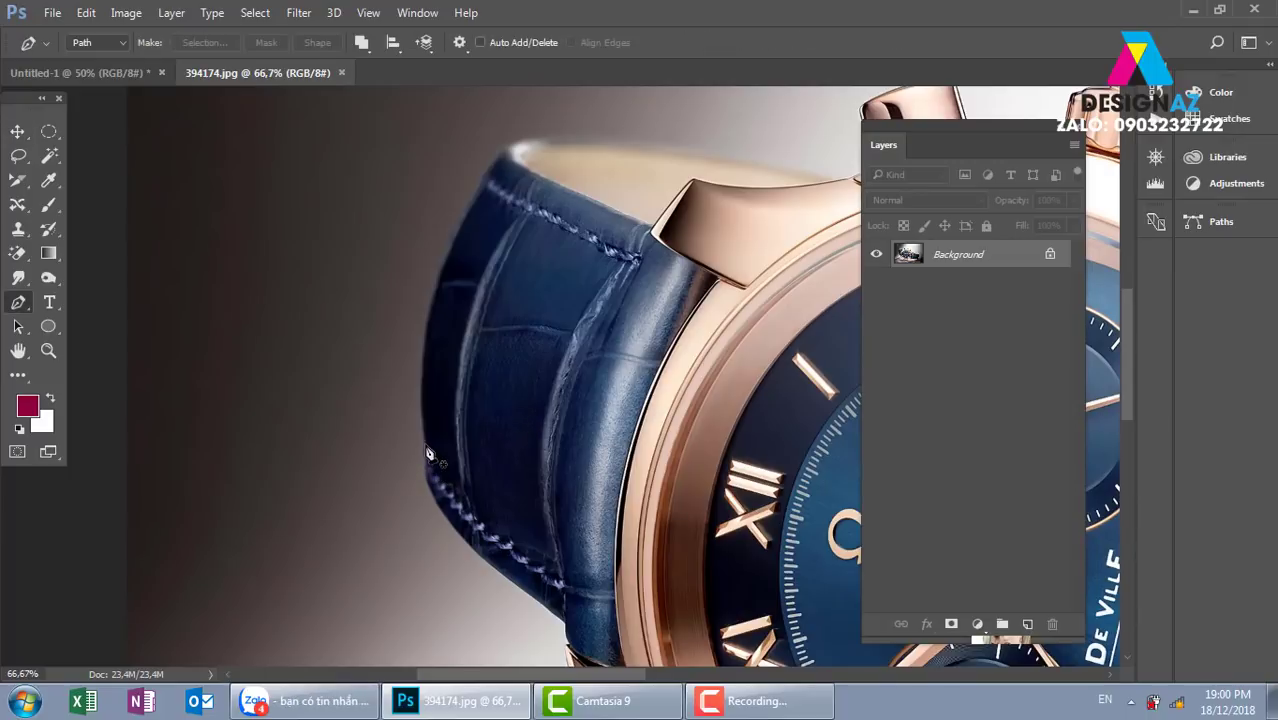
pyautogui.click(428, 452)
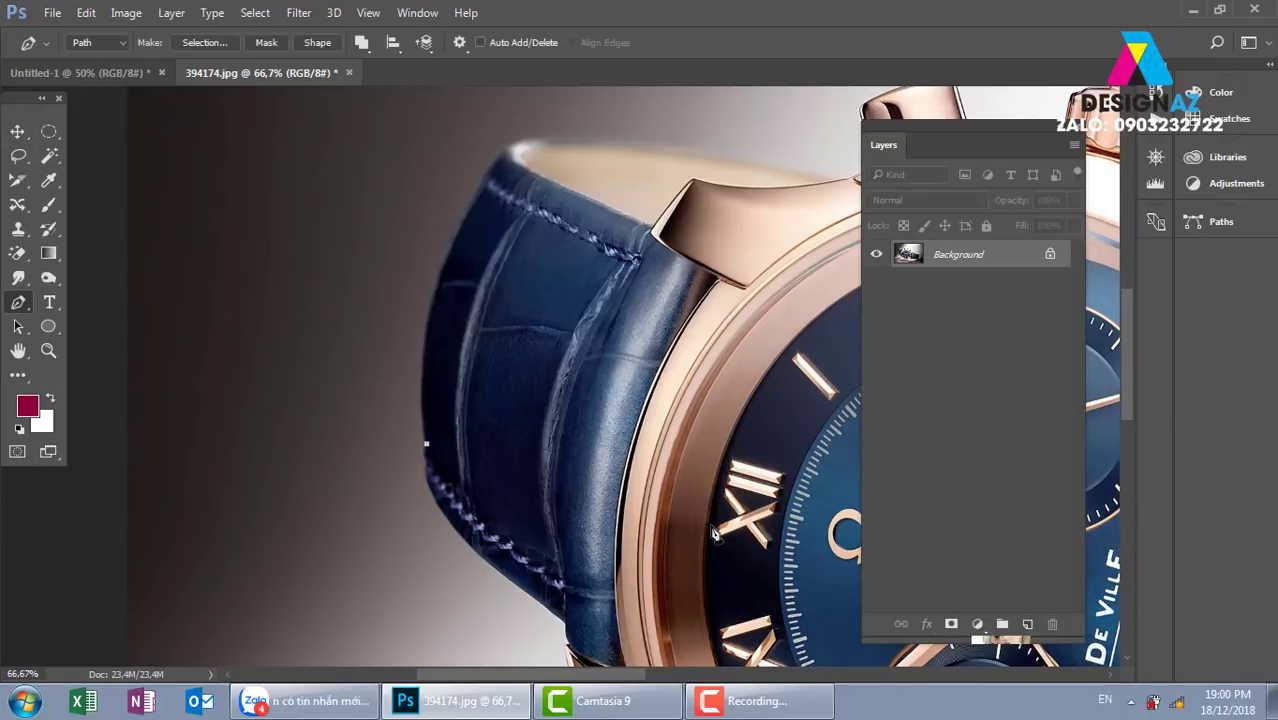
pyautogui.hotkey('ctrl', '+')
pyautogui.scroll(2, 584, 444)
pyautogui.scroll(1, 516, 362)
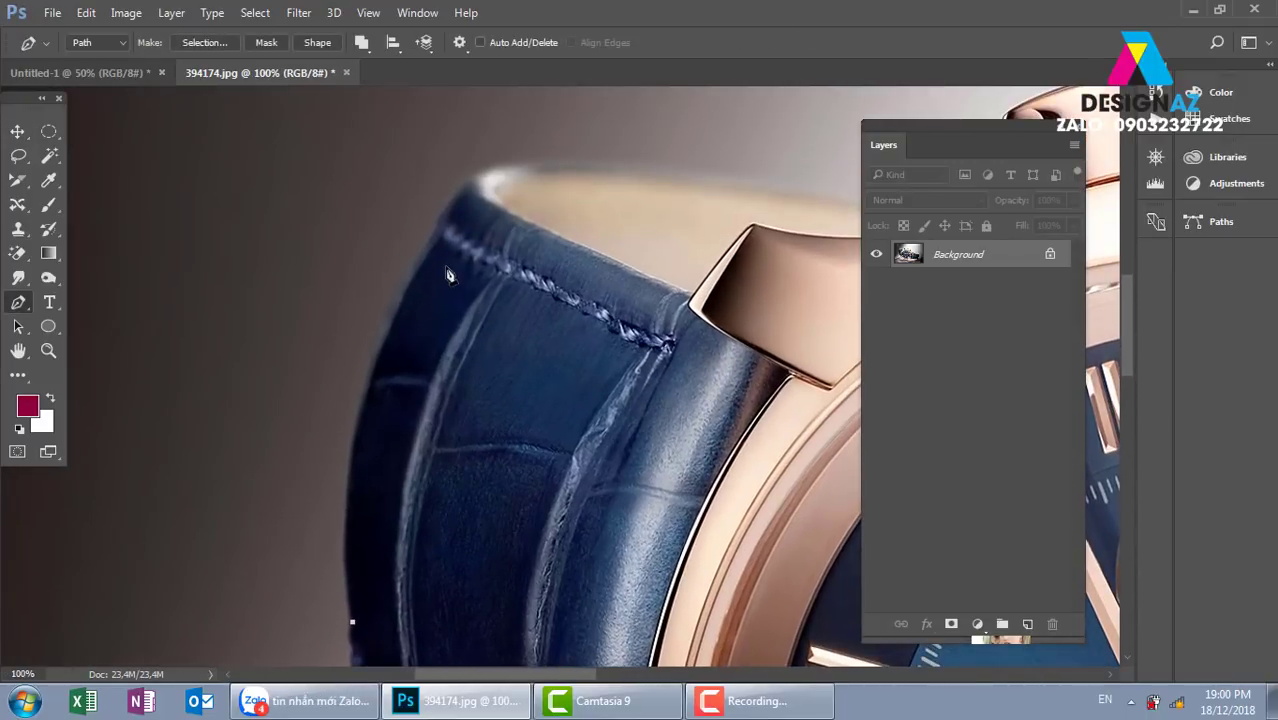
pyautogui.moveTo(437, 234)
pyautogui.mouseDown()
pyautogui.moveTo(561, 127)
pyautogui.moveTo(560, 111)
pyautogui.moveTo(667, 227)
pyautogui.mouseUp()
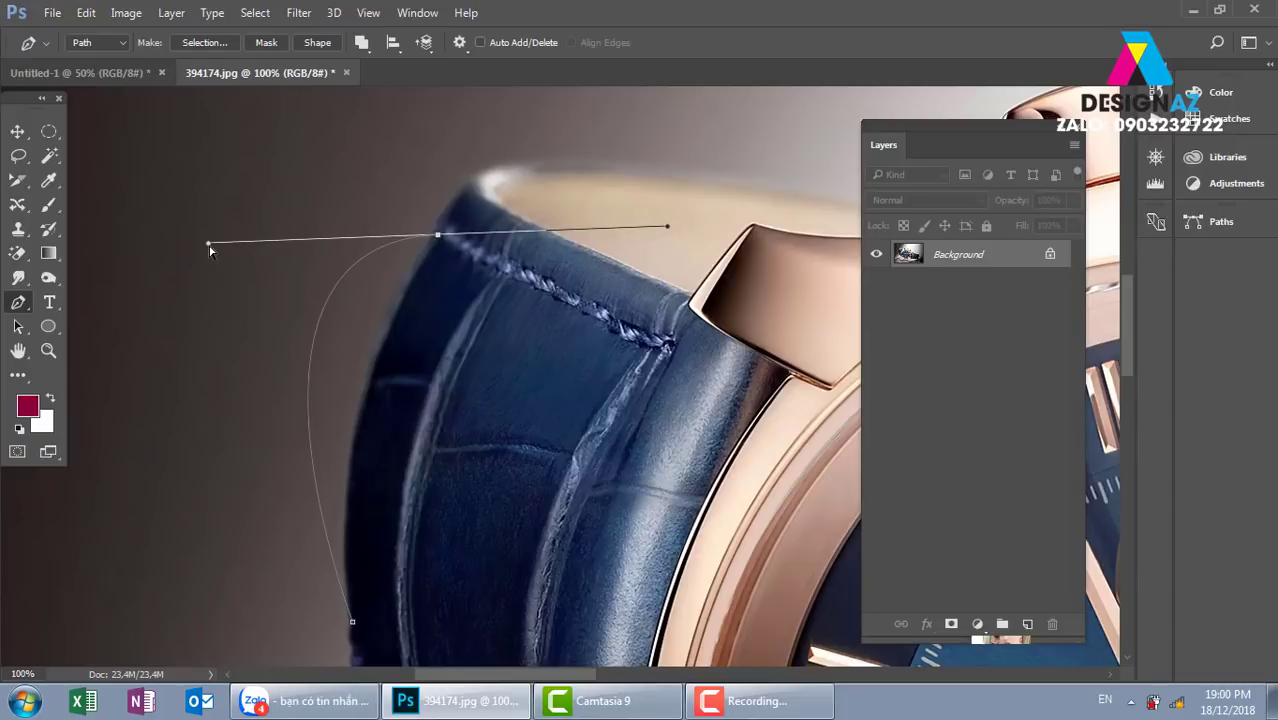
pyautogui.moveTo(209, 250); pyautogui.dragTo(313, 391)
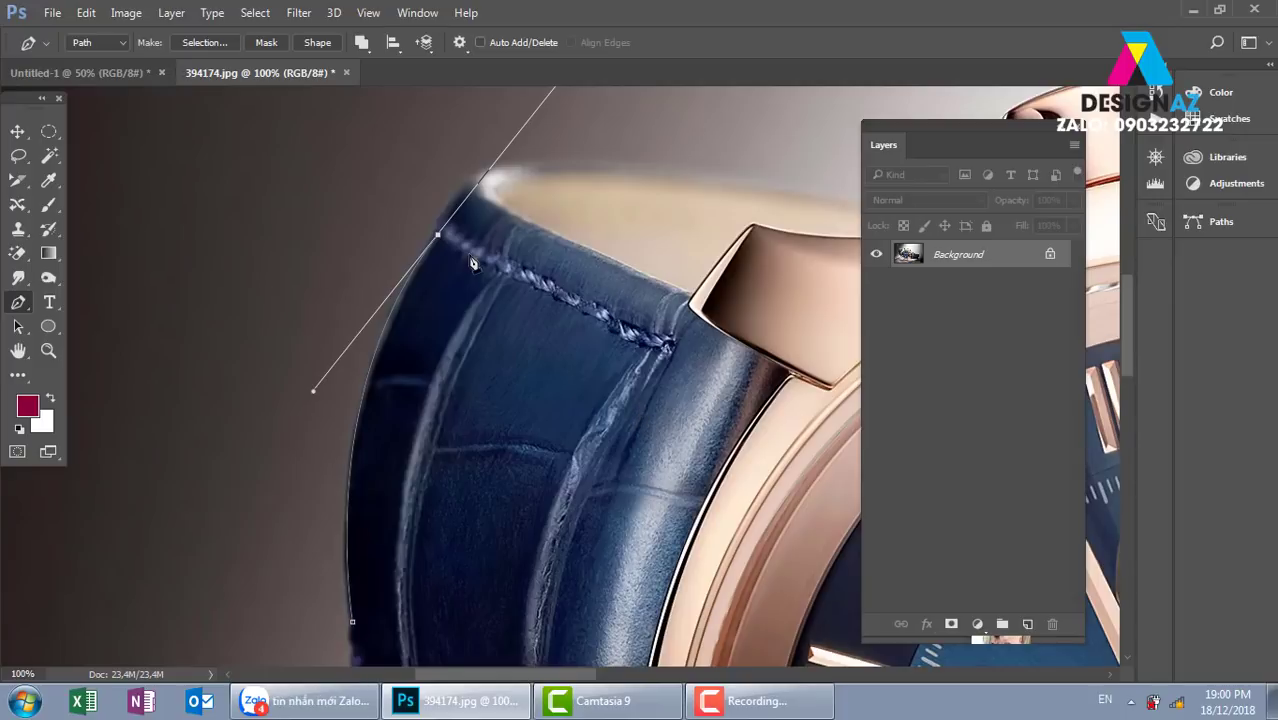
# - Extend the path along the blue strap's top edge and the watch case to the lug tip
pyautogui.moveTo(505, 271); pyautogui.dragTo(482, 382)
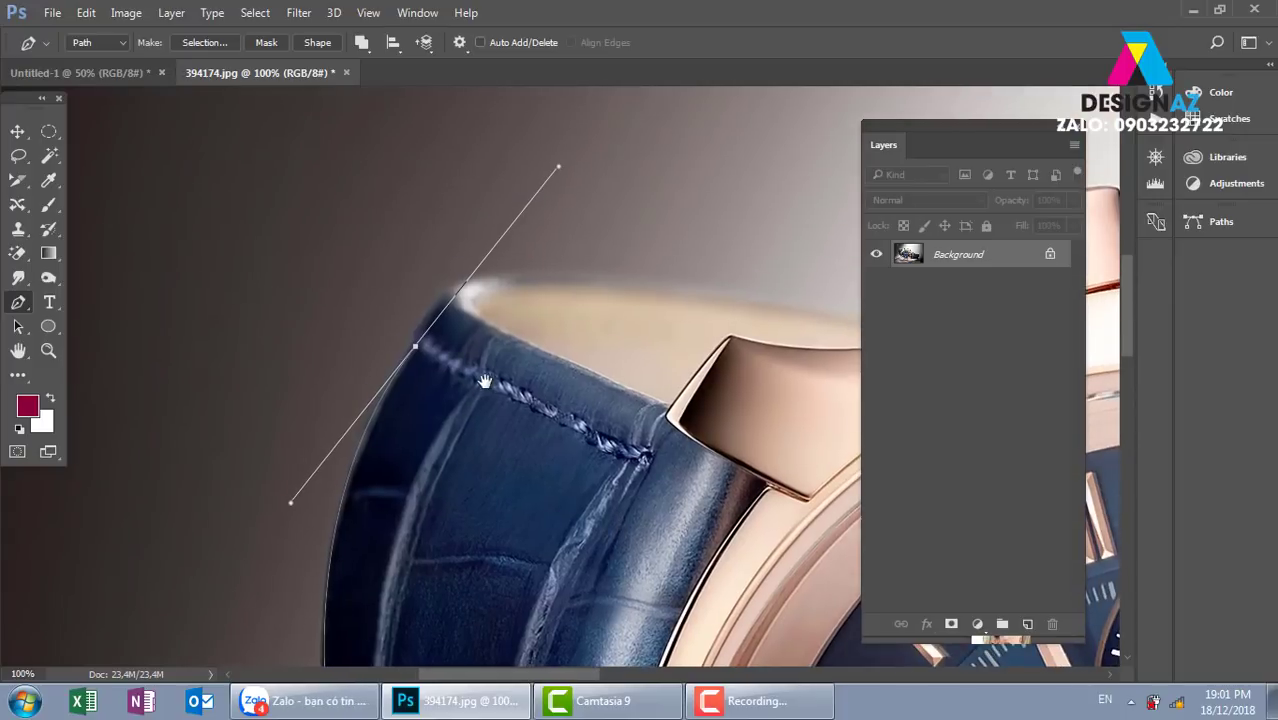
pyautogui.keyDown('alt'); pyautogui.click(415, 346); pyautogui.keyUp('alt')
pyautogui.moveTo(631, 279); pyautogui.dragTo(864, 318)
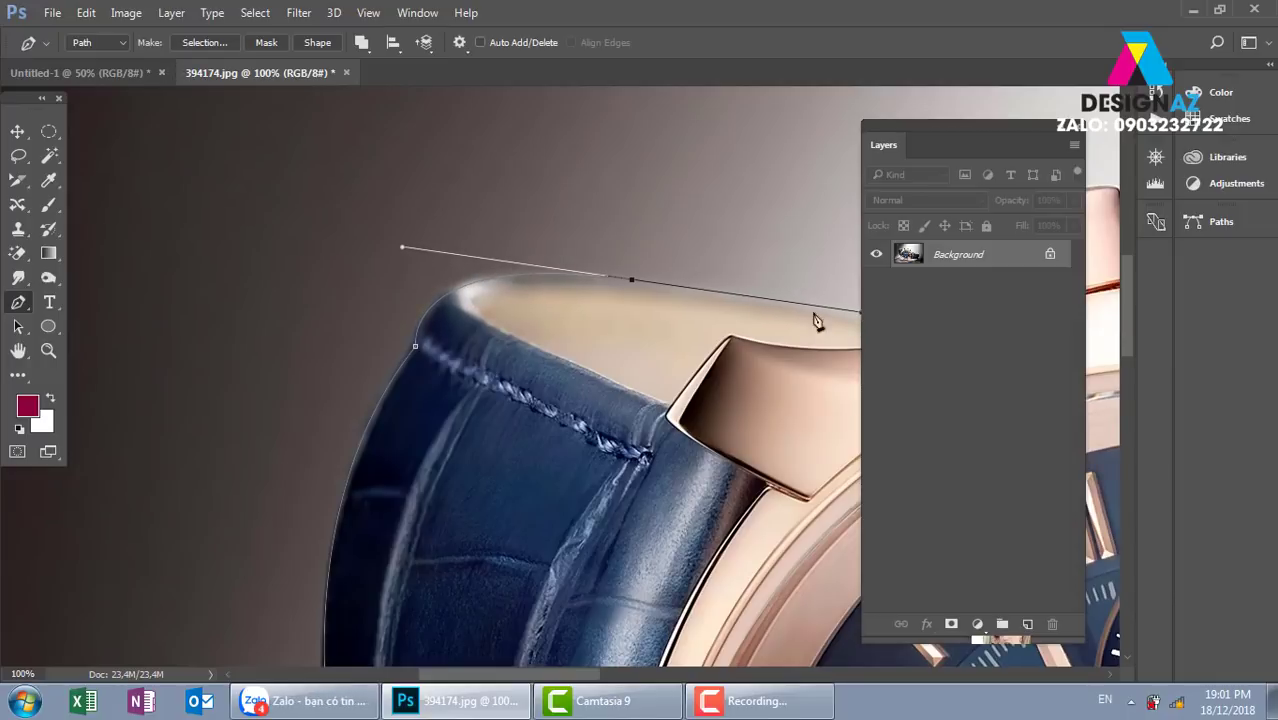
pyautogui.keyDown('alt'); pyautogui.click(633, 285); pyautogui.keyUp('alt')
pyautogui.moveTo(522, 342); pyautogui.dragTo(384, 341)
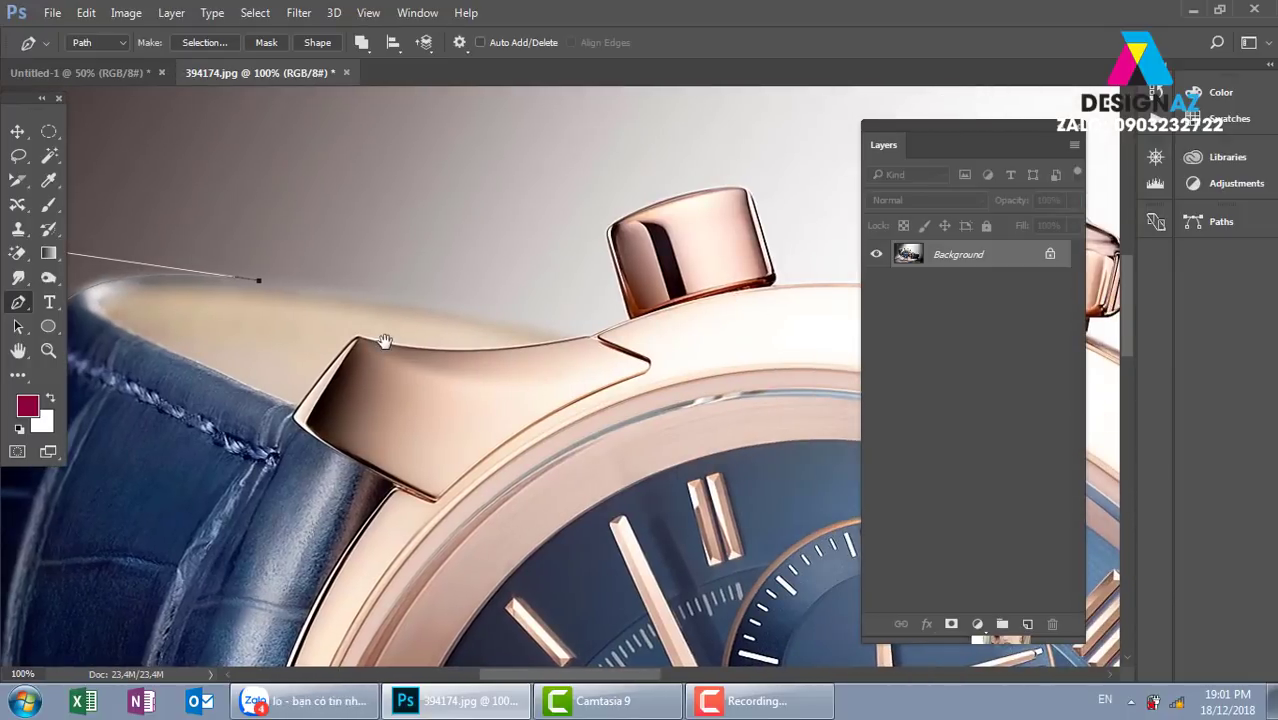
pyautogui.moveTo(565, 343); pyautogui.dragTo(650, 368)
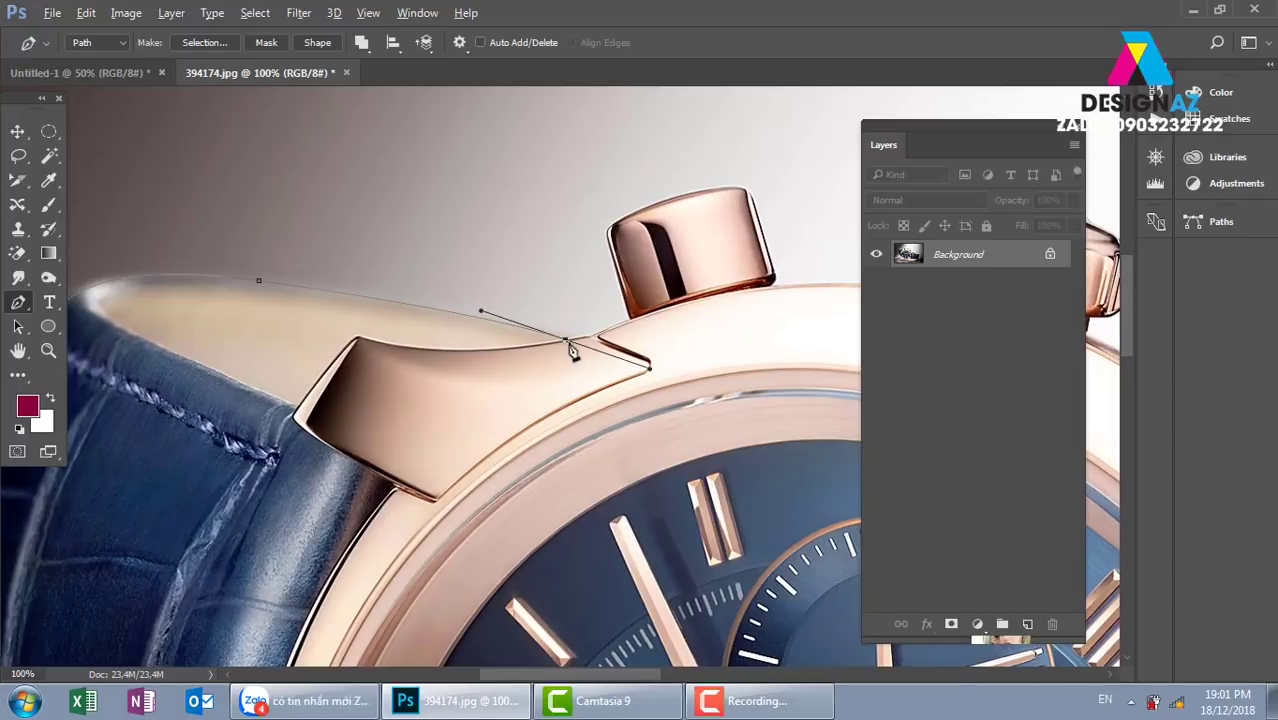
pyautogui.keyDown('alt'); pyautogui.click(566, 343); pyautogui.keyUp('alt')
pyautogui.click(590, 335)
# - Outline the small rose-gold pusher from its base over the top to its lower-right corner
pyautogui.moveTo(660, 283); pyautogui.dragTo(656, 343)
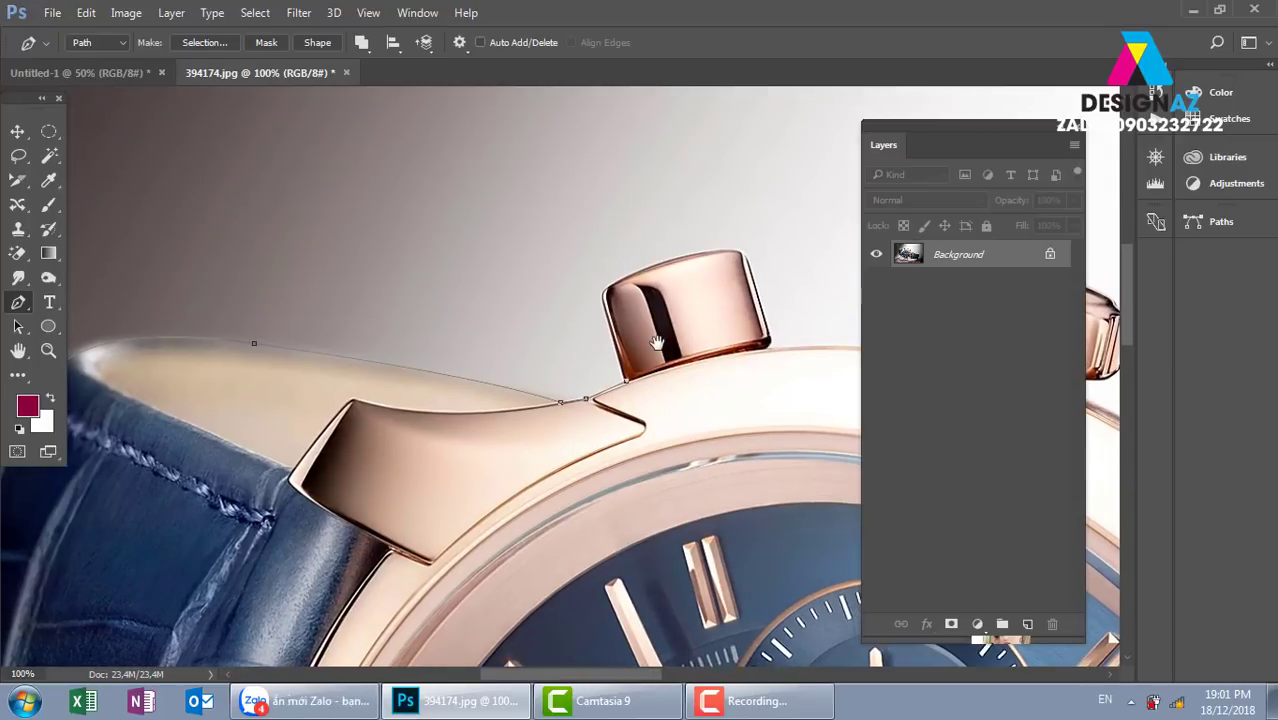
pyautogui.hotkey('ctrl', '+')
pyautogui.hotkey('ctrl', '+')
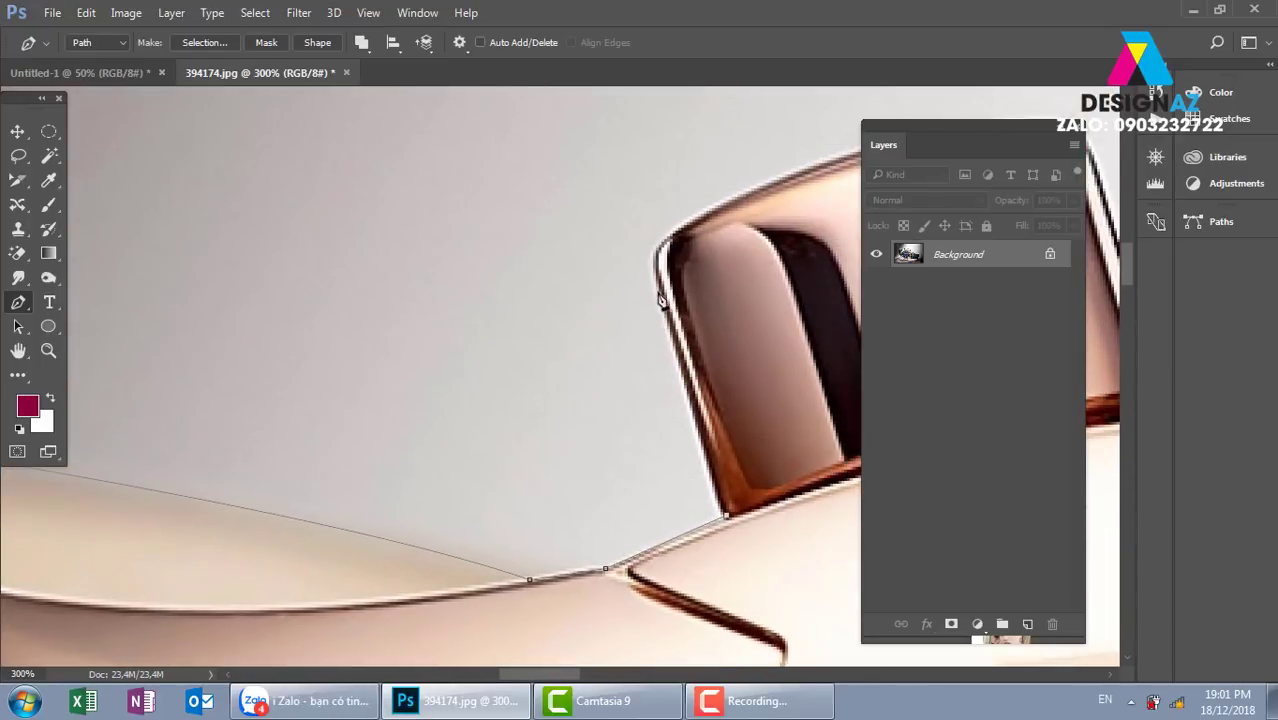
pyautogui.click(657, 284)
pyautogui.moveTo(679, 229); pyautogui.dragTo(716, 208)
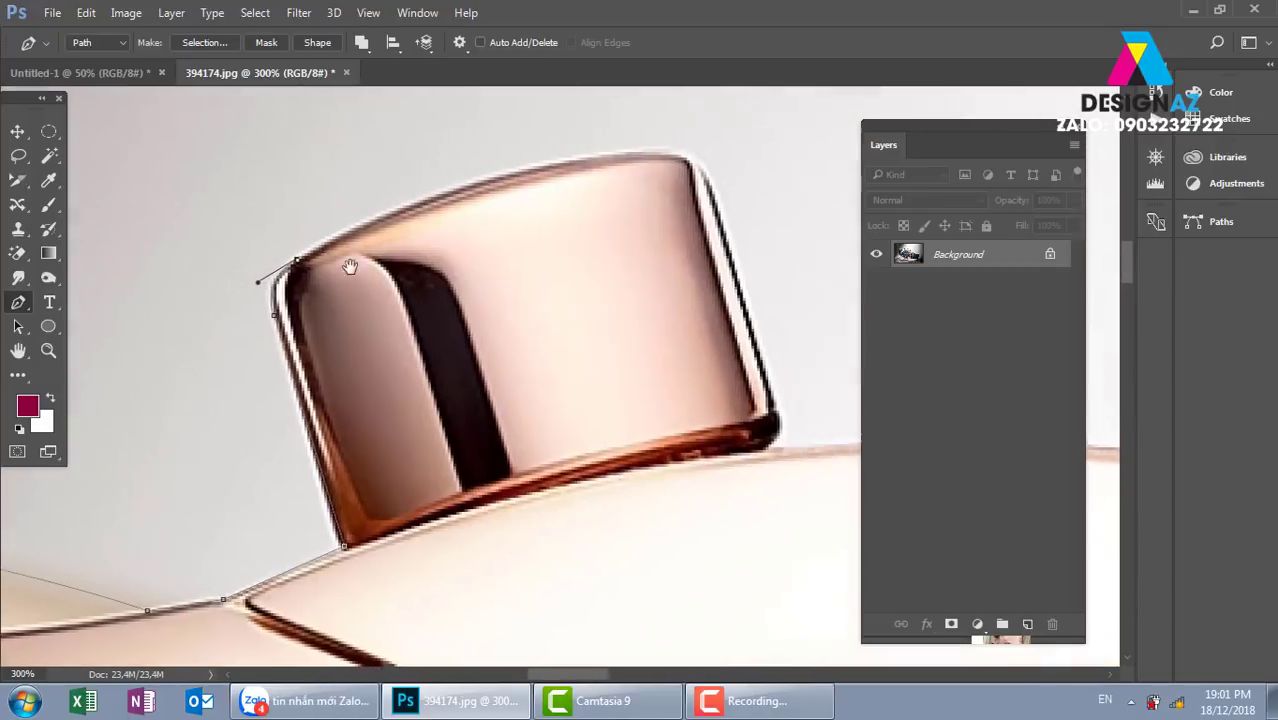
pyautogui.moveTo(770, 233); pyautogui.dragTo(339, 268)
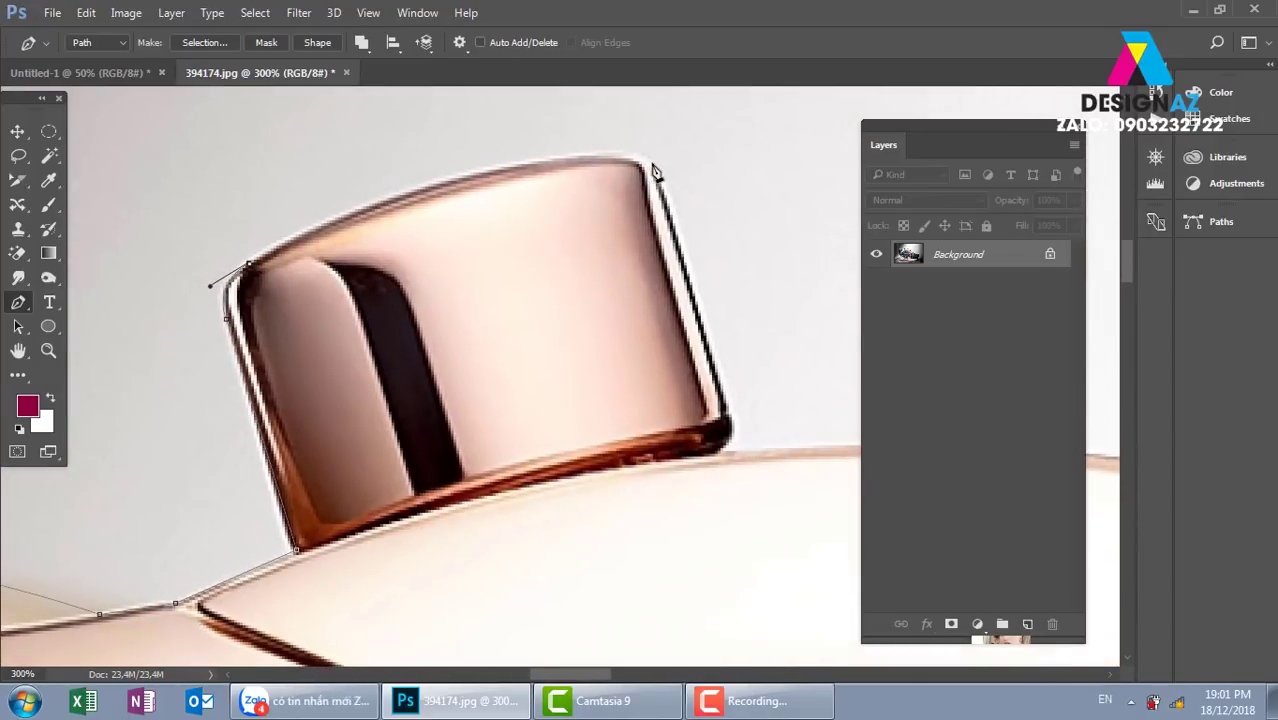
pyautogui.moveTo(655, 170); pyautogui.dragTo(770, 200)
pyautogui.hotkey('ctrl', 'z')
pyautogui.moveTo(482, 172); pyautogui.dragTo(588, 152)
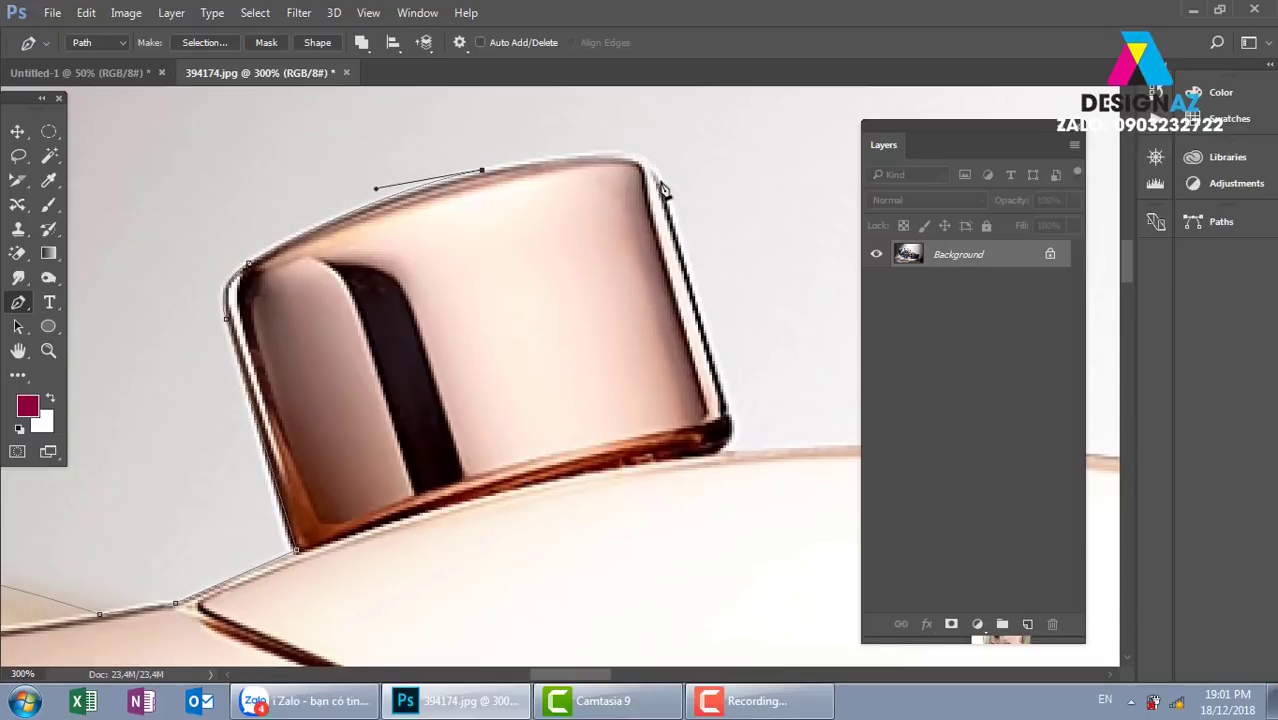
pyautogui.moveTo(661, 182); pyautogui.dragTo(684, 246)
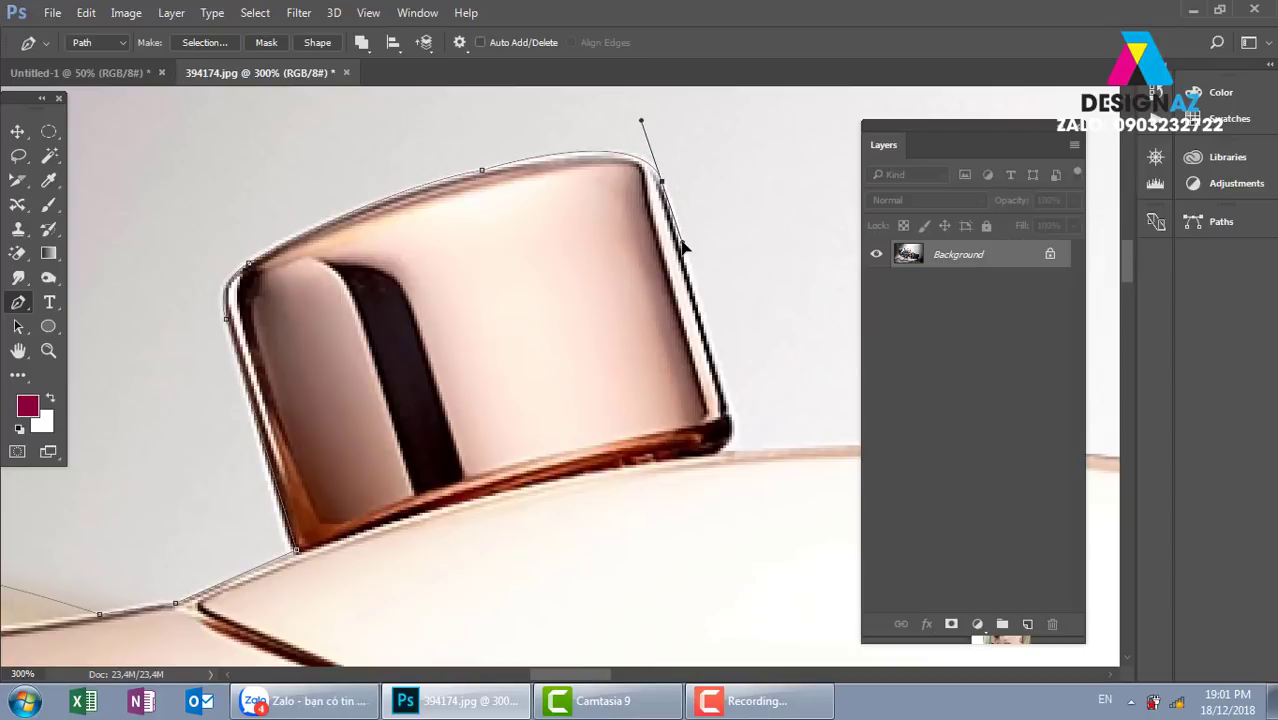
pyautogui.keyDown('alt'); pyautogui.click(661, 182); pyautogui.keyUp('alt')
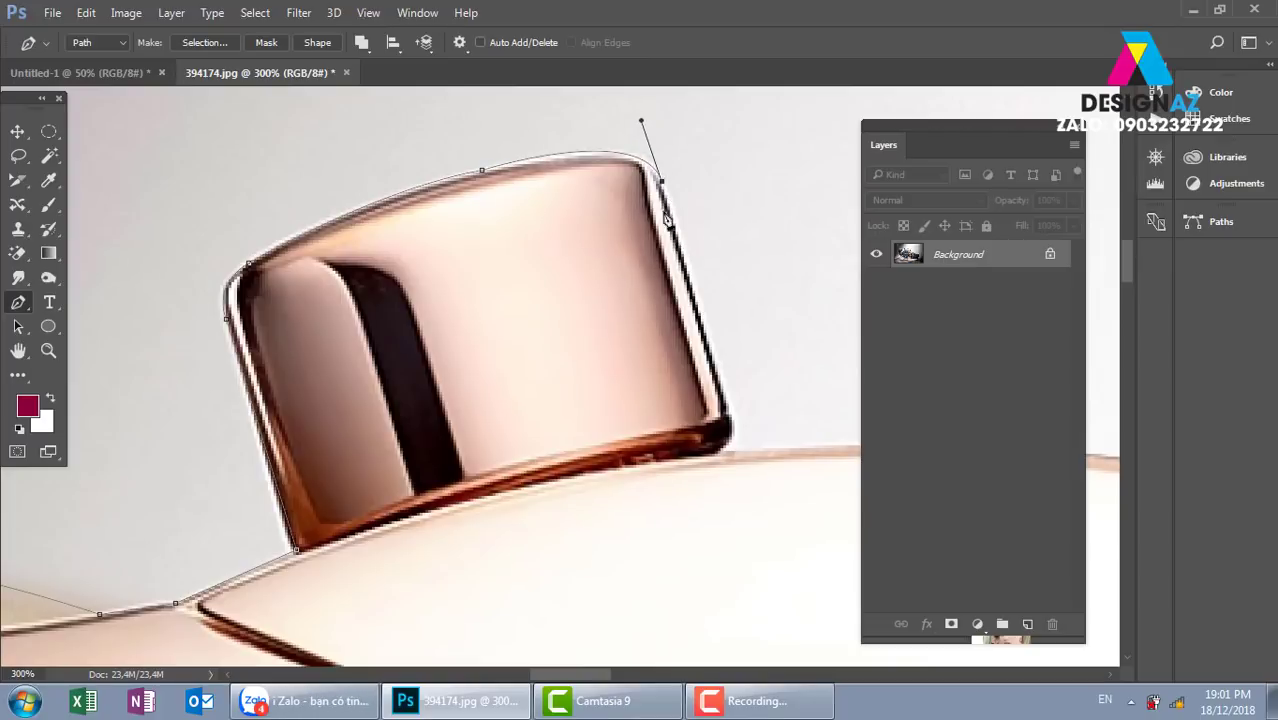
pyautogui.click(730, 418)
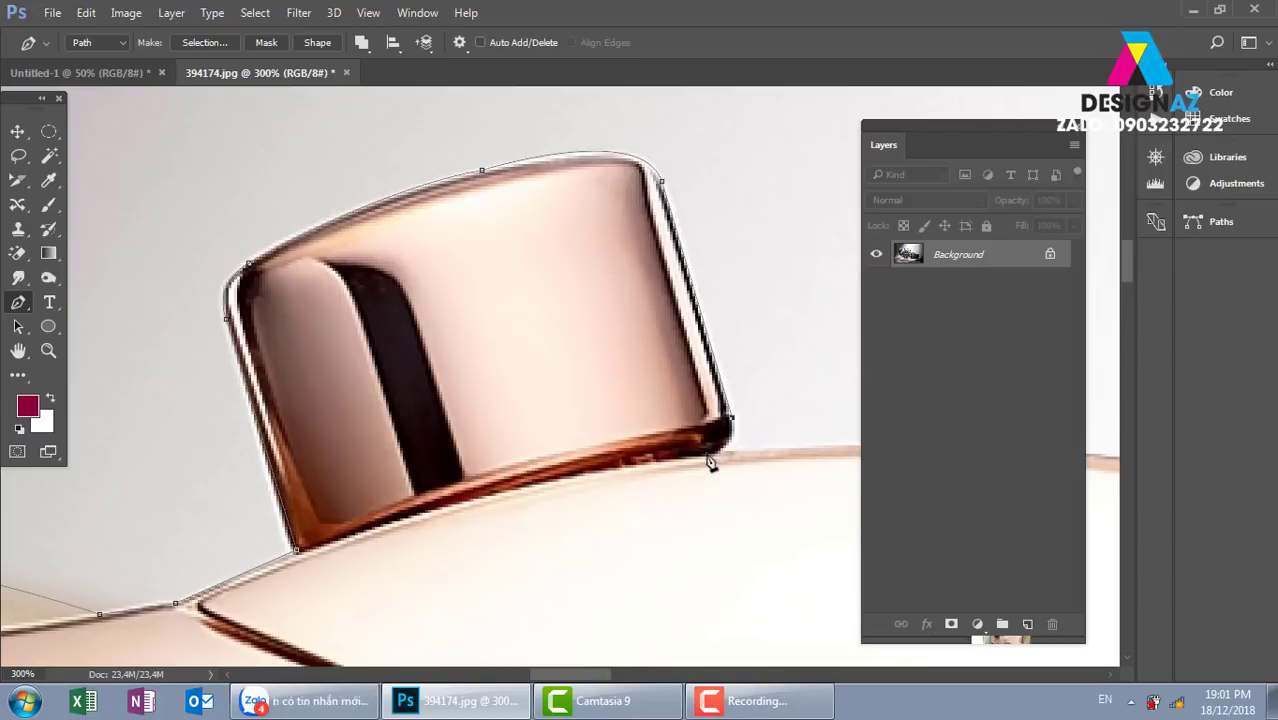
pyautogui.moveTo(718, 451); pyautogui.dragTo(697, 472)
pyautogui.moveTo(788, 456); pyautogui.dragTo(490, 393)
pyautogui.scroll(-3, 490, 393)
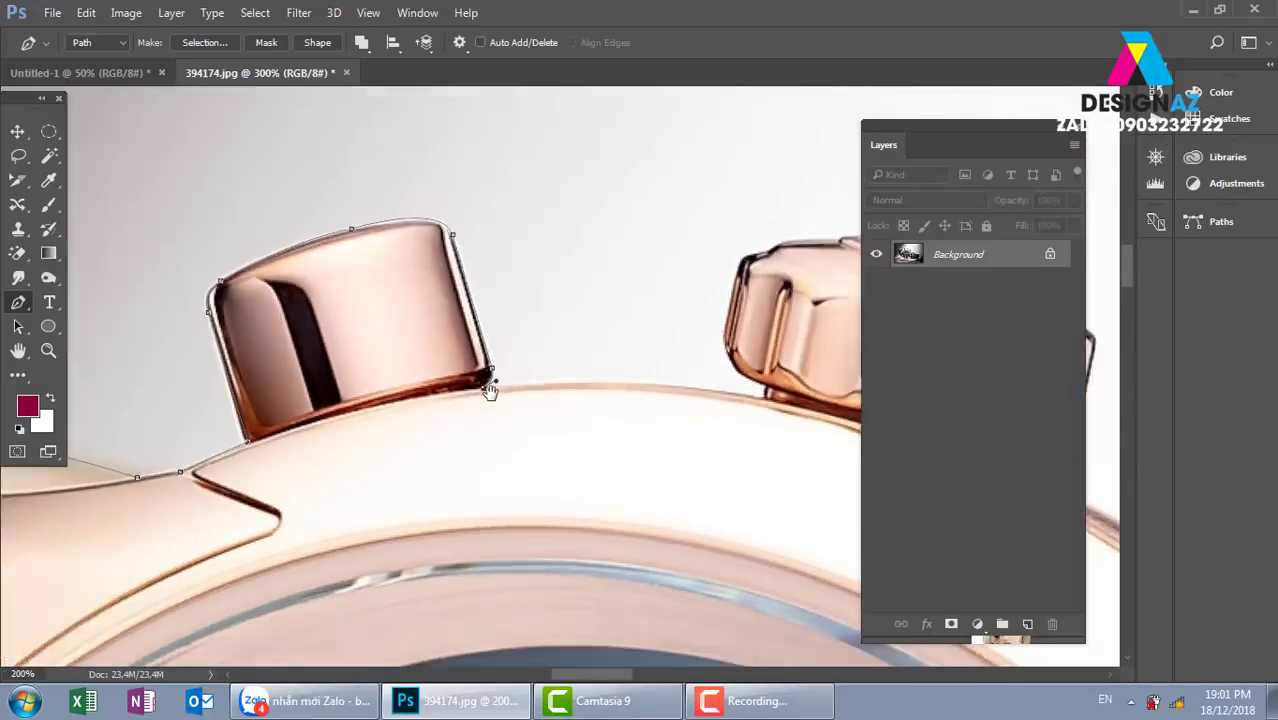
pyautogui.scroll(1, 624, 433)
# - Curve the path along the case edge to the crown and up its left side
pyautogui.scroll(1, 517, 447)
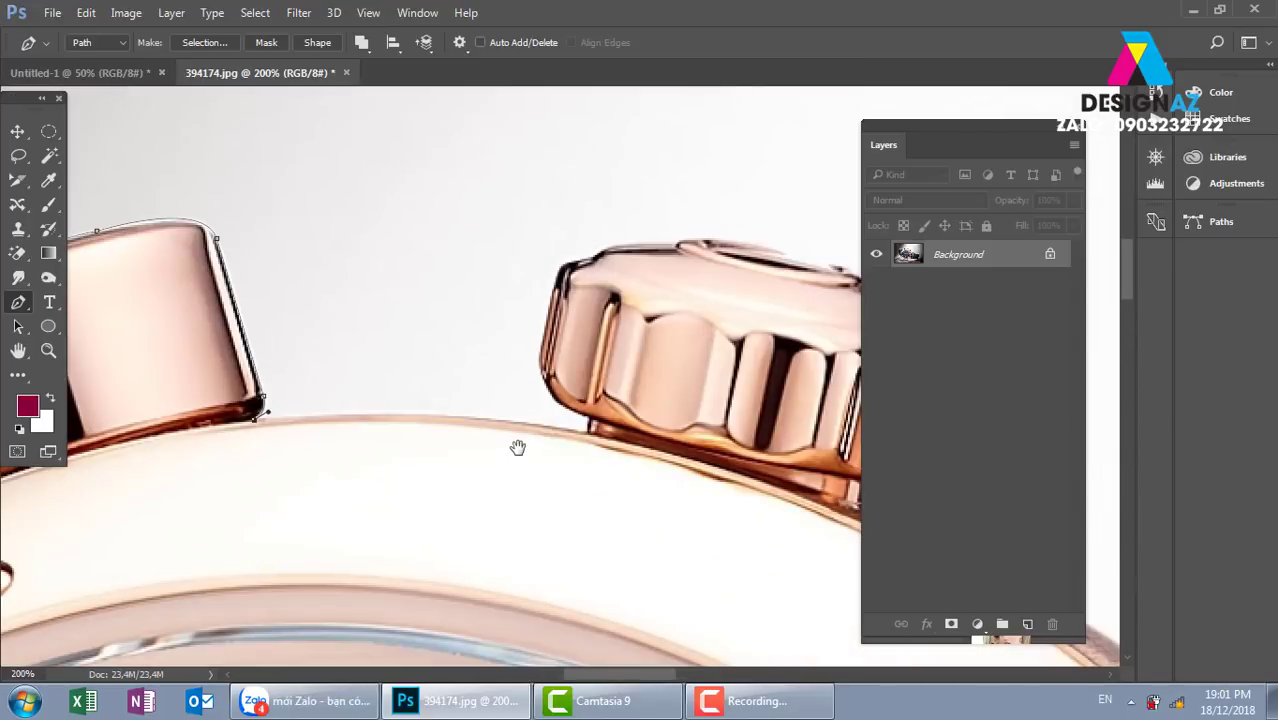
pyautogui.moveTo(589, 434); pyautogui.dragTo(715, 466)
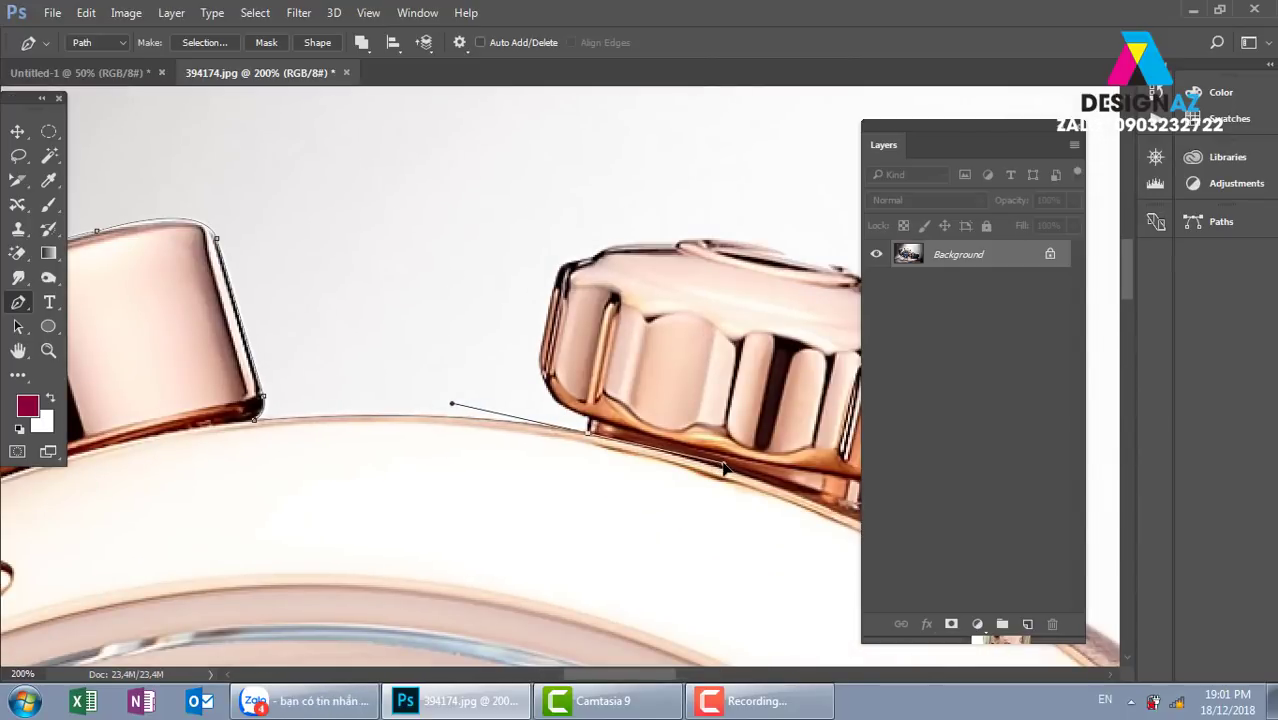
pyautogui.keyDown('alt'); pyautogui.click(590, 434); pyautogui.keyUp('alt')
pyautogui.hotkey('ctrl', '+')
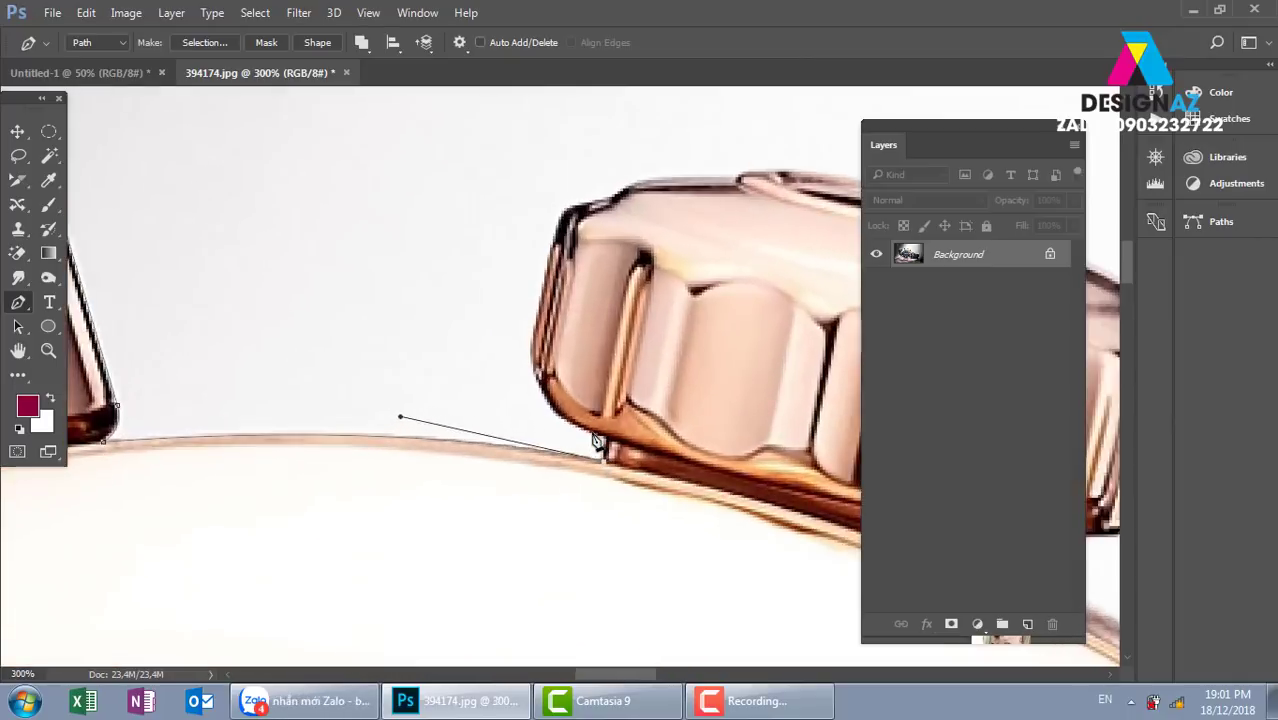
pyautogui.hotkey('ctrl', '+')
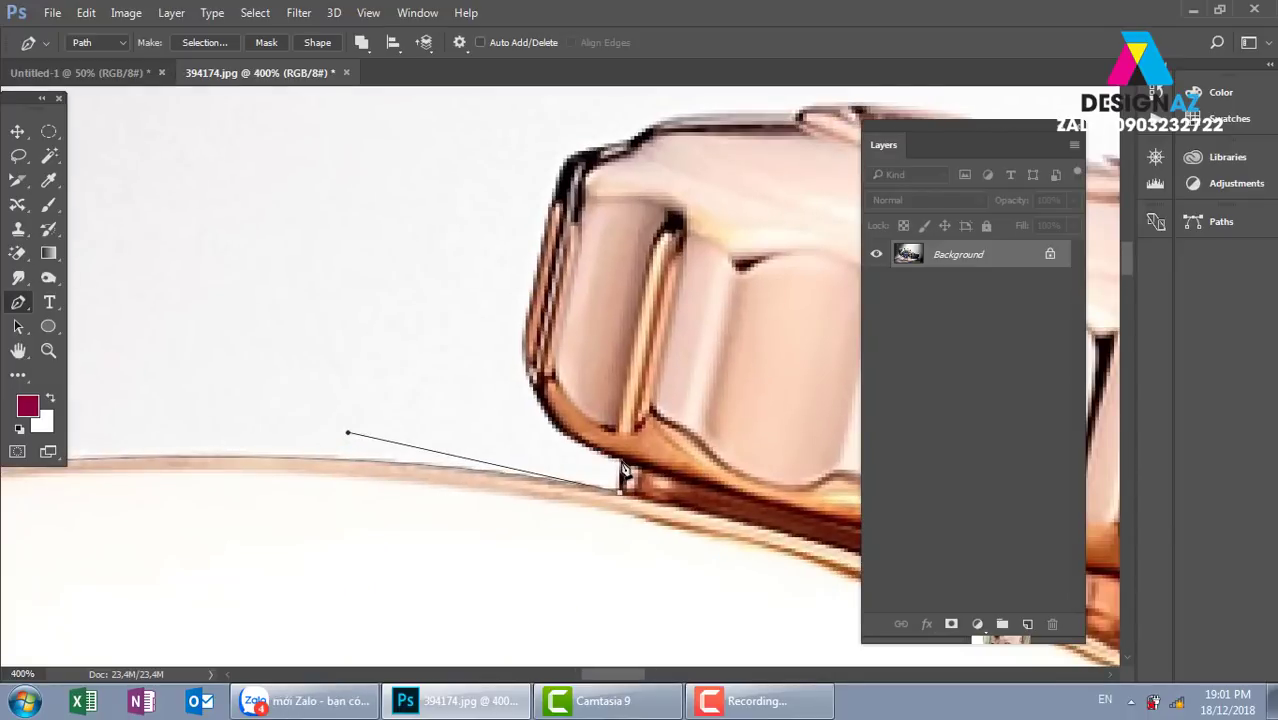
pyautogui.keyDown('alt'); pyautogui.click(620, 487); pyautogui.keyUp('alt')
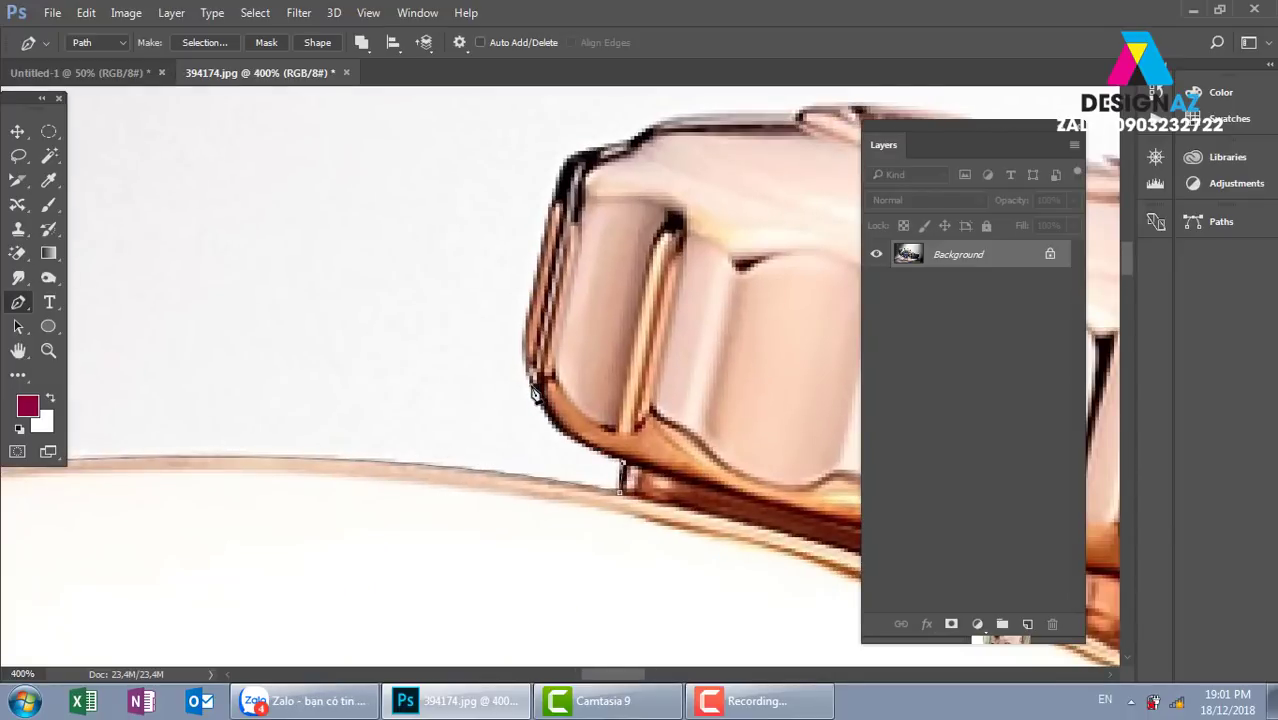
pyautogui.moveTo(539, 384); pyautogui.dragTo(537, 433)
pyautogui.moveTo(527, 338); pyautogui.dragTo(530, 308)
# - Trace the fluted crown's top edge, including its ridge and small bump
pyautogui.moveTo(562, 178); pyautogui.dragTo(631, 155)
pyautogui.scroll(2, 590, 220)
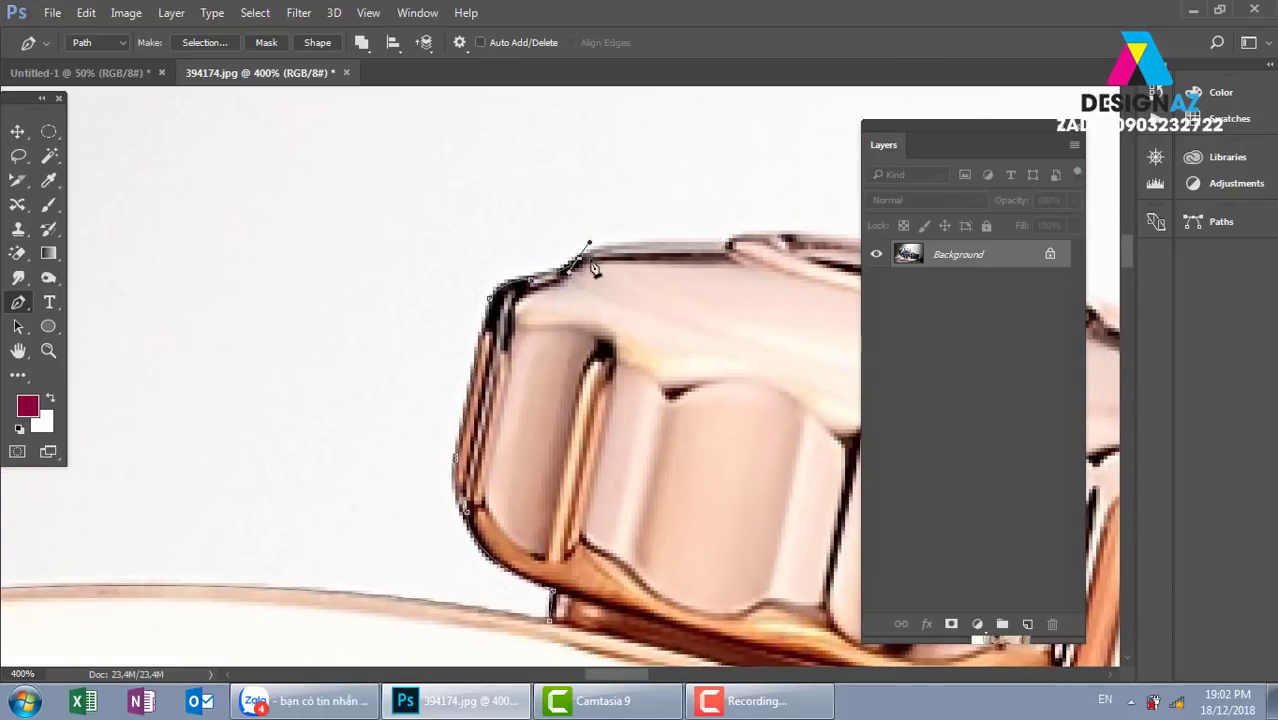
pyautogui.moveTo(578, 260); pyautogui.dragTo(588, 262)
pyautogui.moveTo(729, 244); pyautogui.dragTo(849, 251)
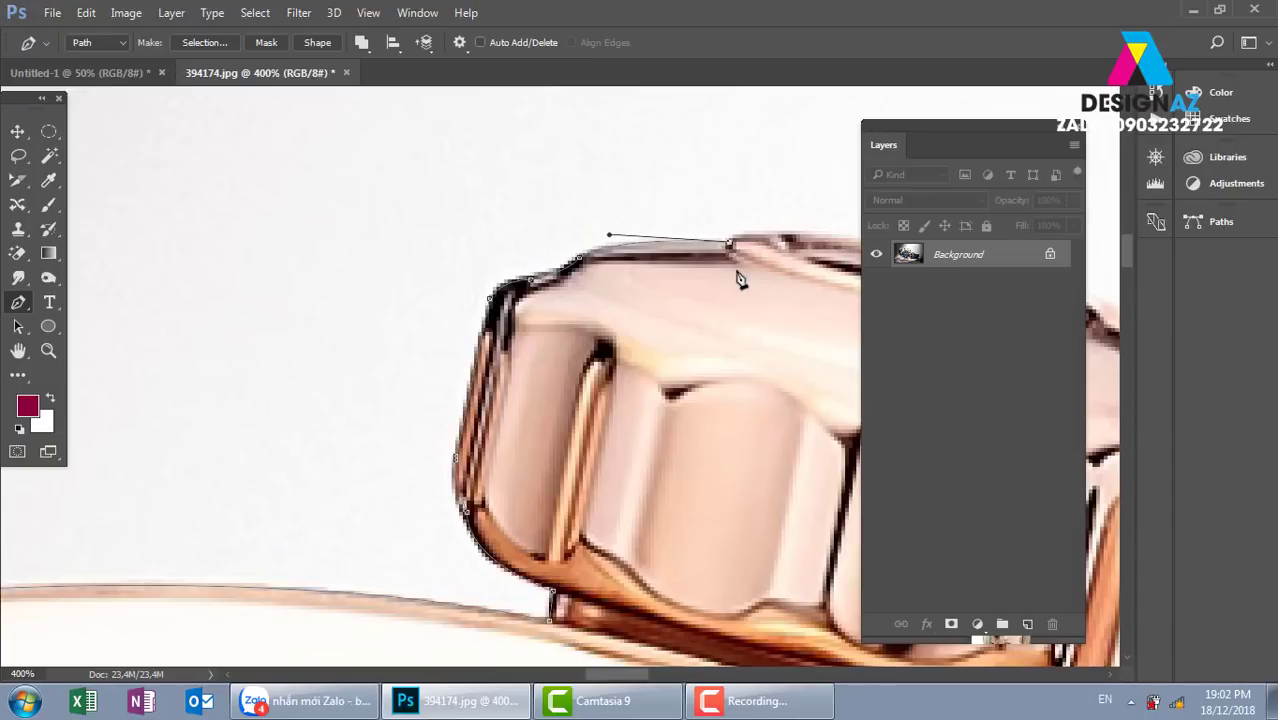
pyautogui.moveTo(740, 280); pyautogui.dragTo(490, 320)
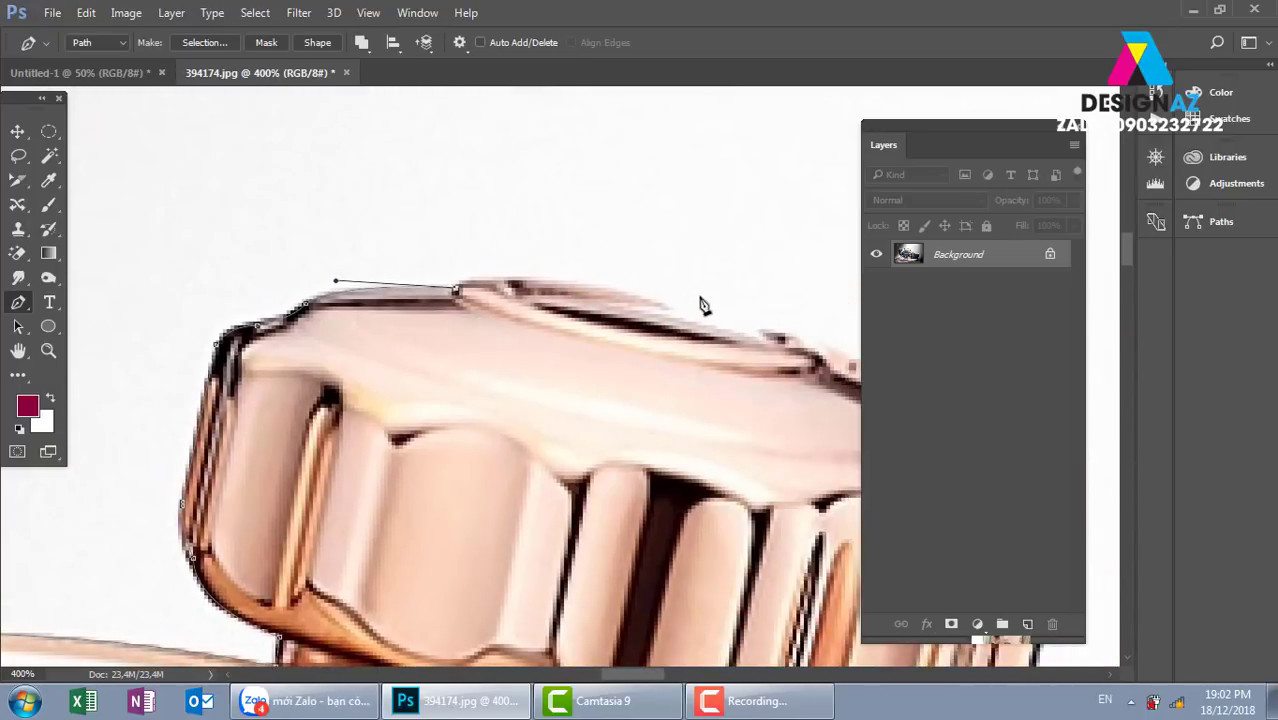
pyautogui.moveTo(669, 302); pyautogui.dragTo(824, 344)
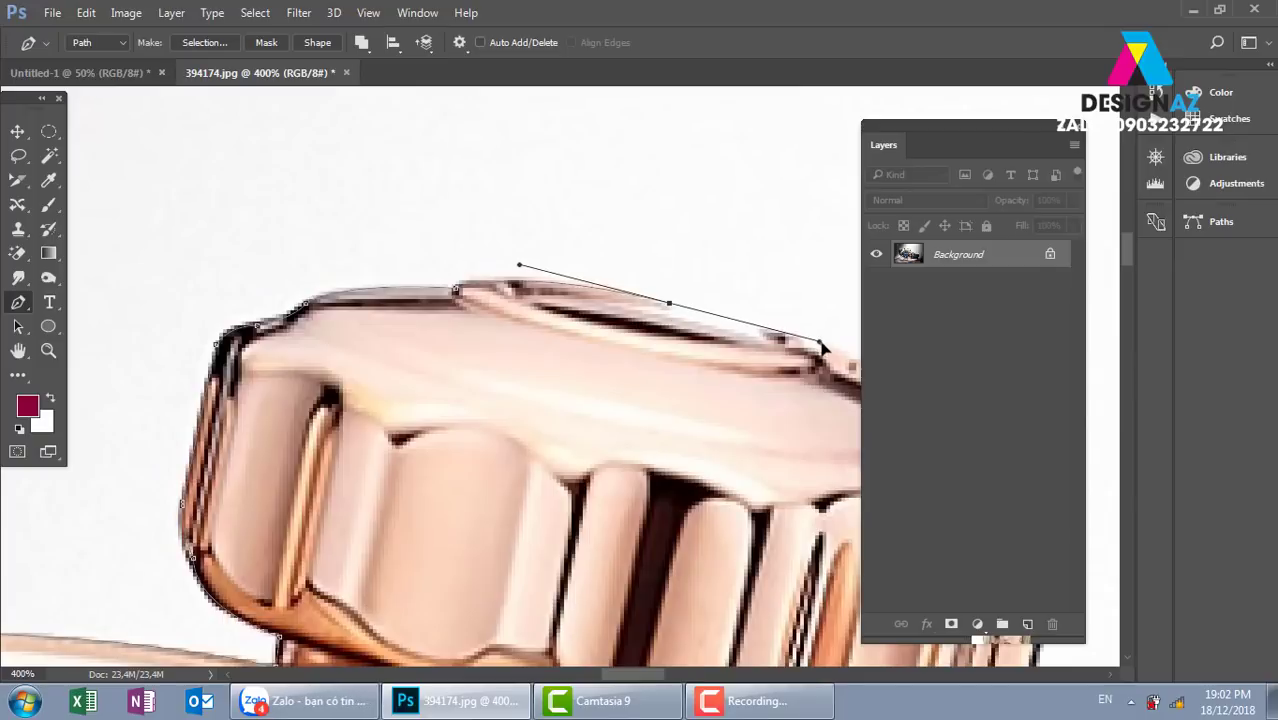
pyautogui.keyDown('alt'); pyautogui.click(669, 302); pyautogui.keyUp('alt')
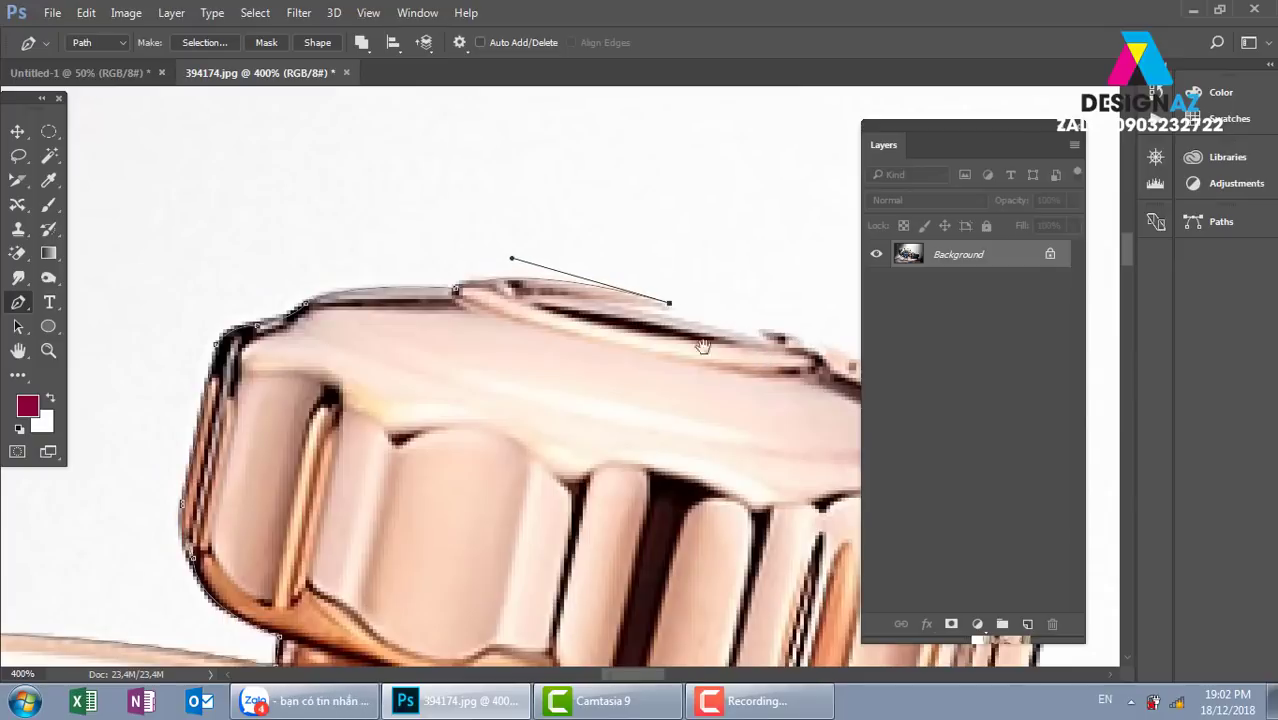
pyautogui.moveTo(699, 342); pyautogui.dragTo(498, 286)
pyautogui.moveTo(626, 302); pyautogui.dragTo(630, 332)
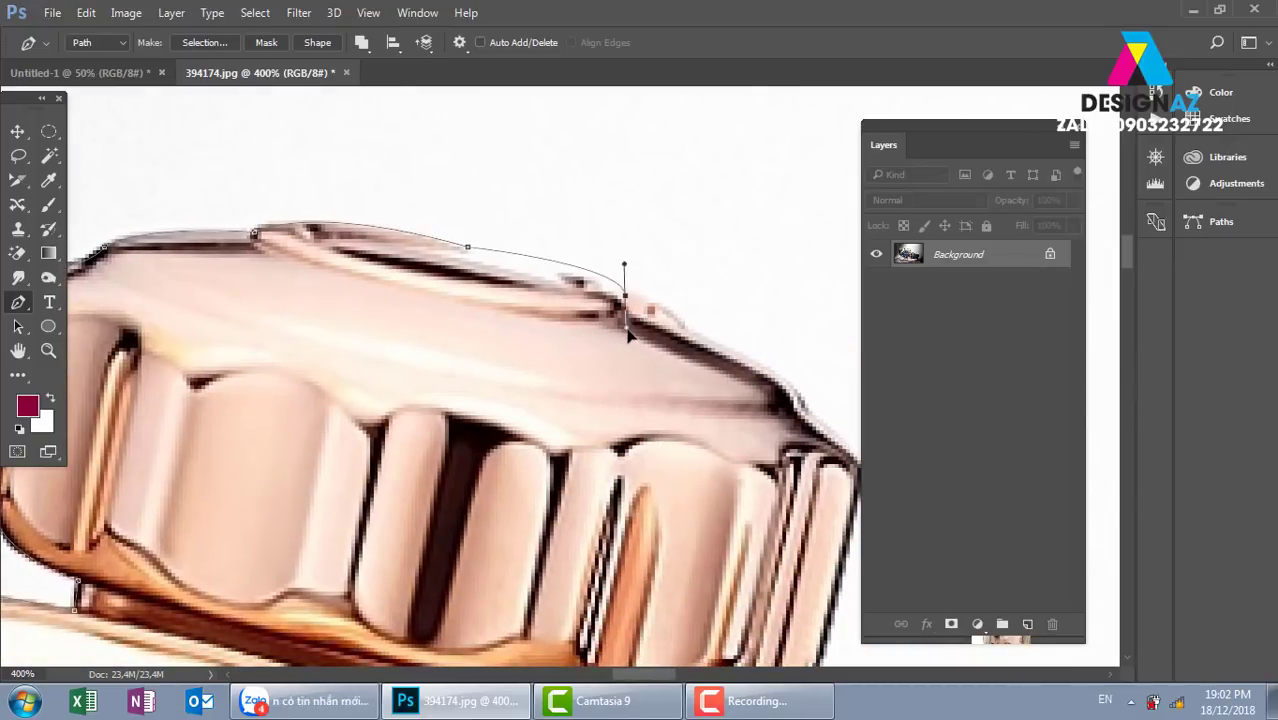
pyautogui.keyDown('alt'); pyautogui.click(626, 297); pyautogui.keyUp('alt')
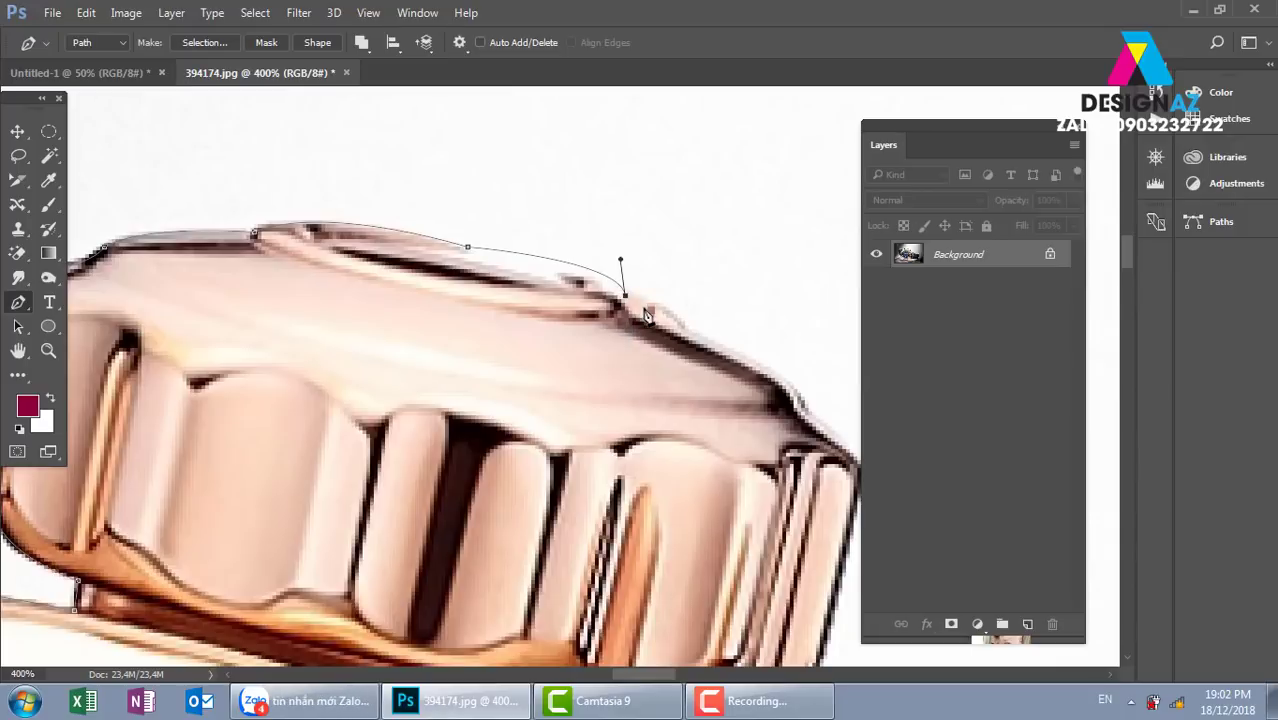
pyautogui.moveTo(643, 302); pyautogui.dragTo(693, 362)
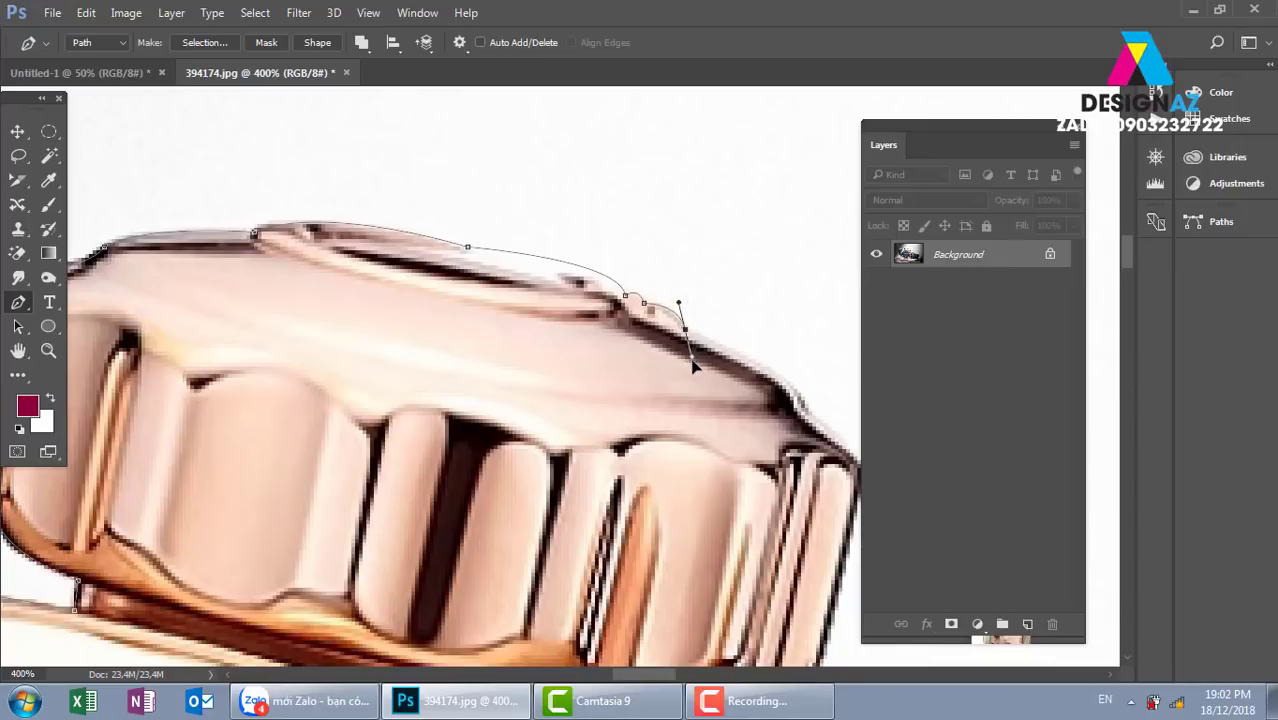
pyautogui.keyDown('alt'); pyautogui.click(686, 331); pyautogui.keyUp('alt')
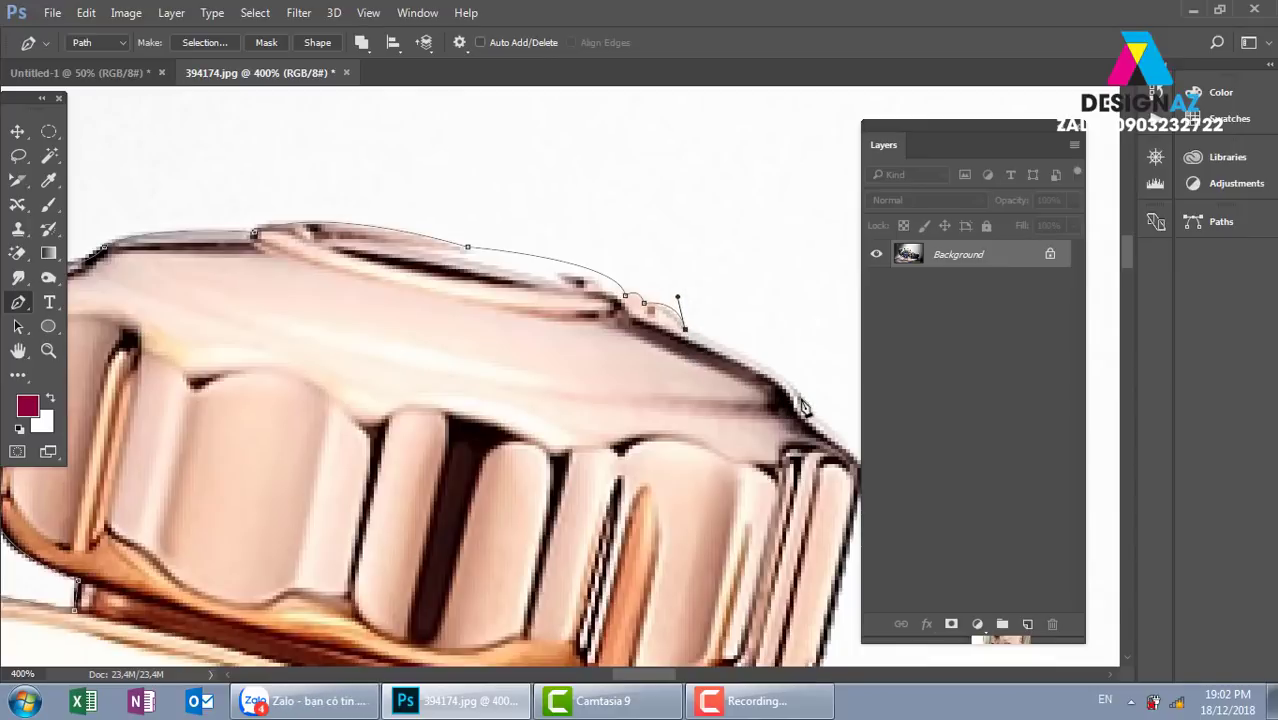
# - Bring the path down the crown's right shoulder and end, then along its underside
pyautogui.moveTo(805, 413)
pyautogui.mouseDown()
pyautogui.moveTo(802, 452)
pyautogui.moveTo(578, 214)
pyautogui.mouseUp()
pyautogui.keyDown('alt'); pyautogui.click(806, 412); pyautogui.keyUp('alt')
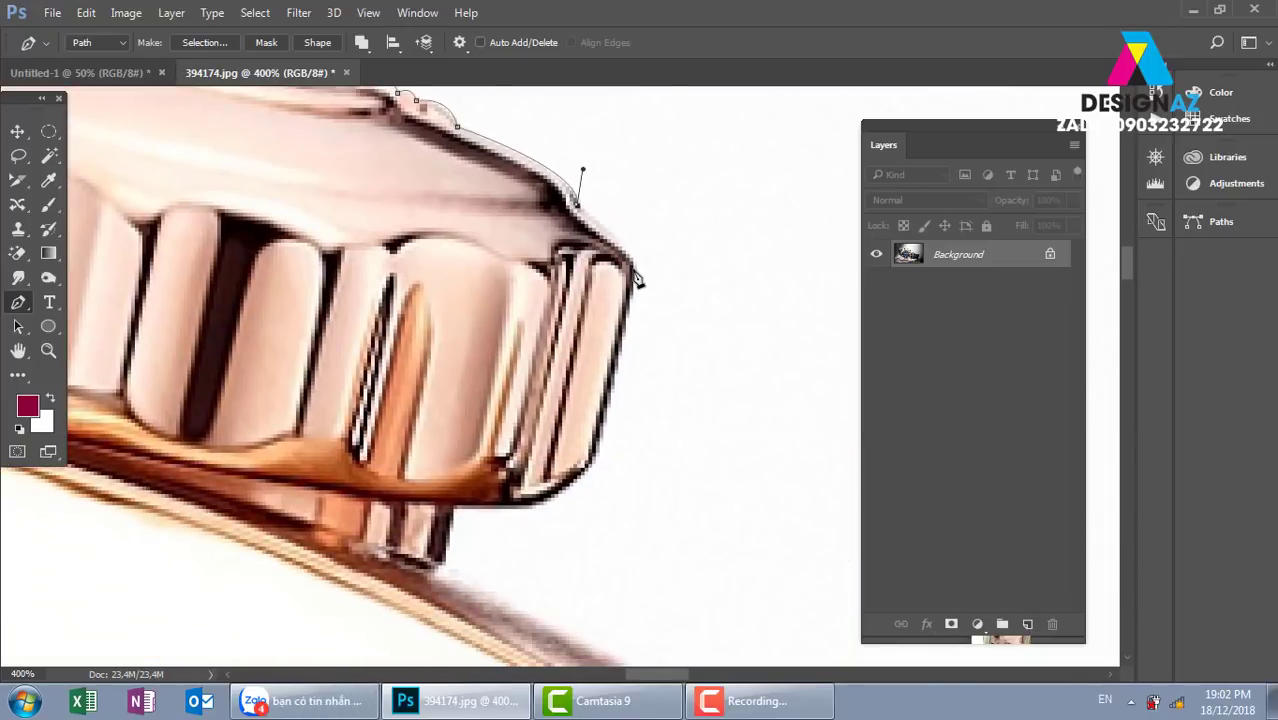
pyautogui.moveTo(633, 285); pyautogui.dragTo(629, 327)
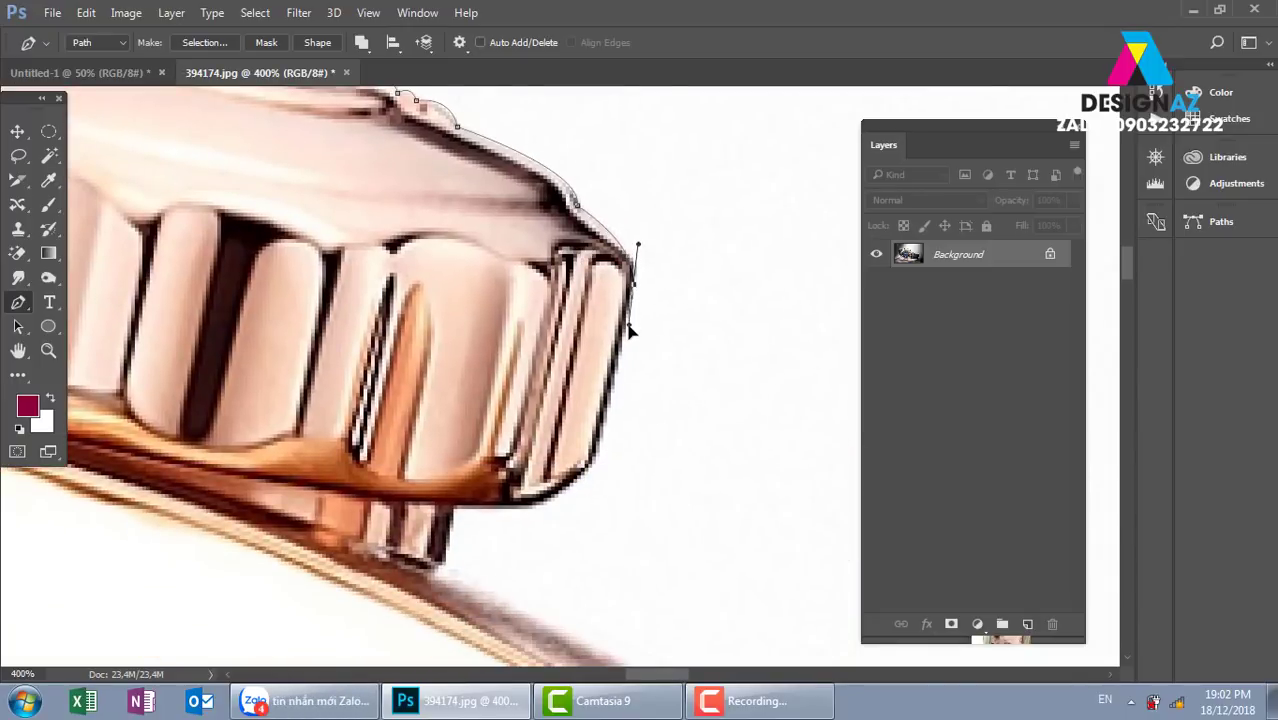
pyautogui.keyDown('alt'); pyautogui.click(633, 286); pyautogui.keyUp('alt')
pyautogui.click(591, 463)
pyautogui.moveTo(408, 499)
pyautogui.mouseDown()
pyautogui.moveTo(567, 515)
pyautogui.moveTo(490, 509)
pyautogui.mouseUp()
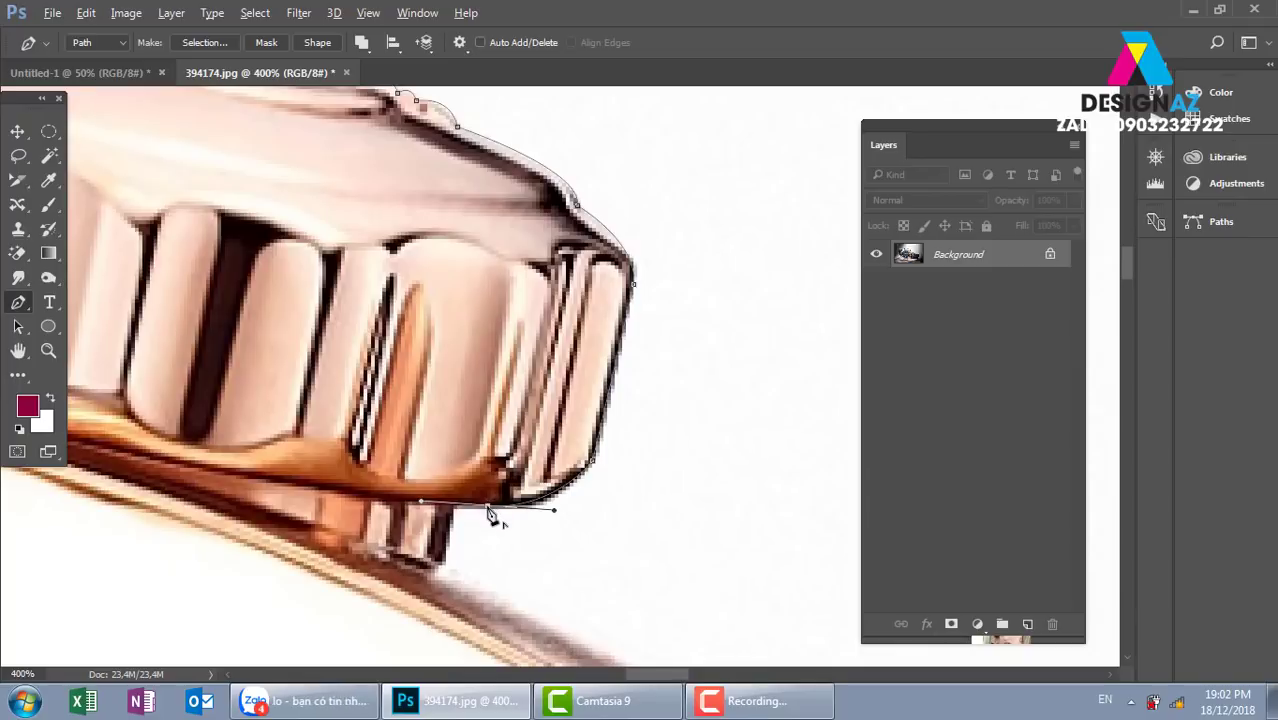
pyautogui.click(459, 506)
pyautogui.moveTo(526, 508); pyautogui.dragTo(510, 300)
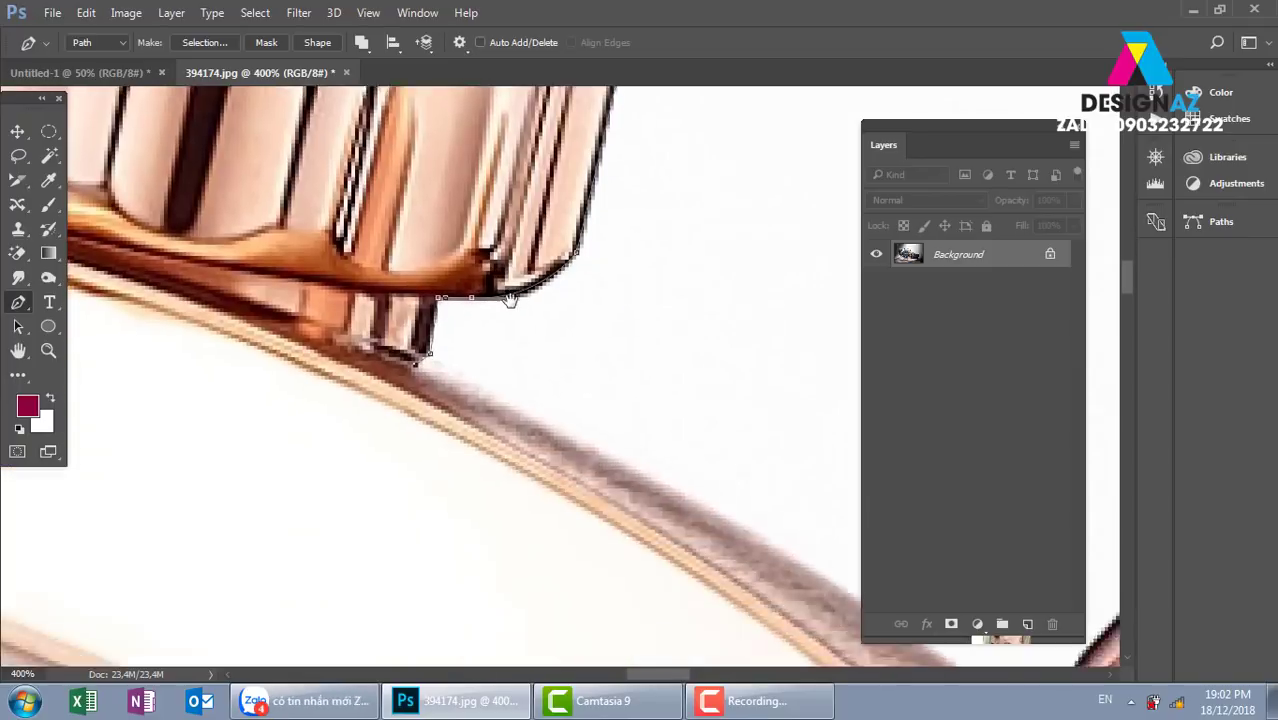
pyautogui.hotkey('ctrl', '-')
pyautogui.hotkey('ctrl', '-')
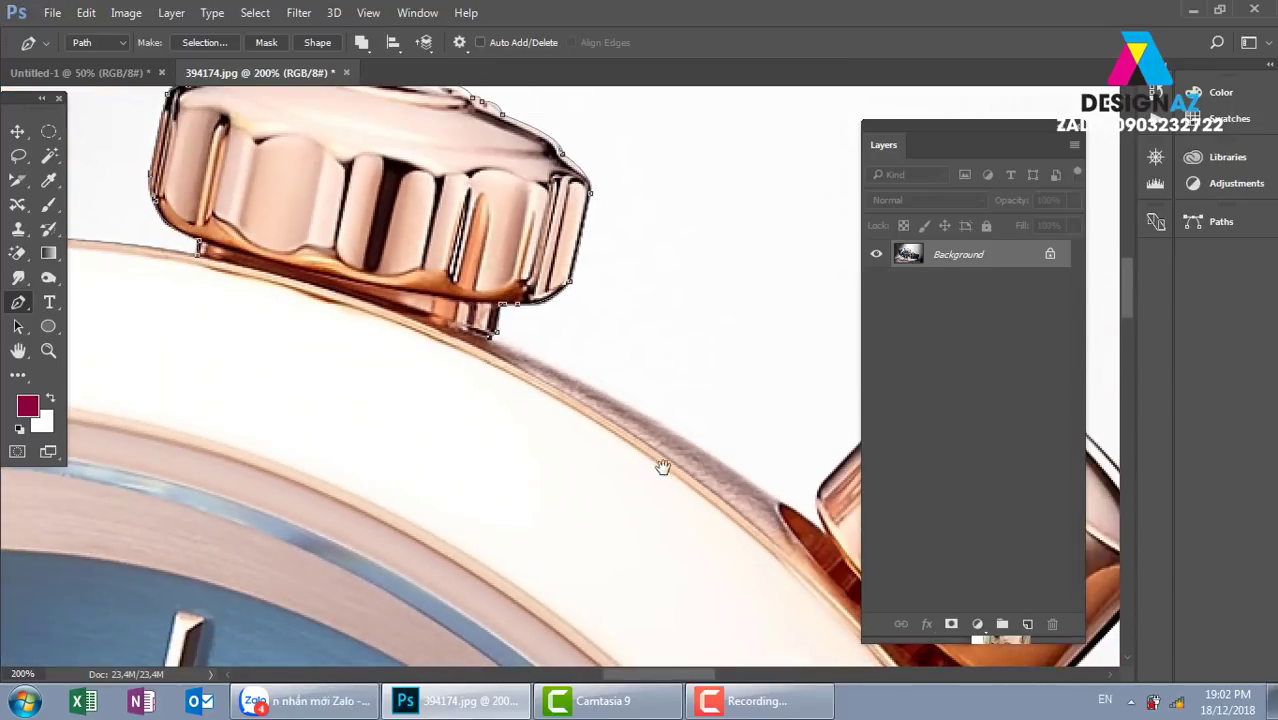
# - Add anchors along the case edge, over the crown's top and under it back to the case
pyautogui.moveTo(662, 465); pyautogui.dragTo(522, 374)
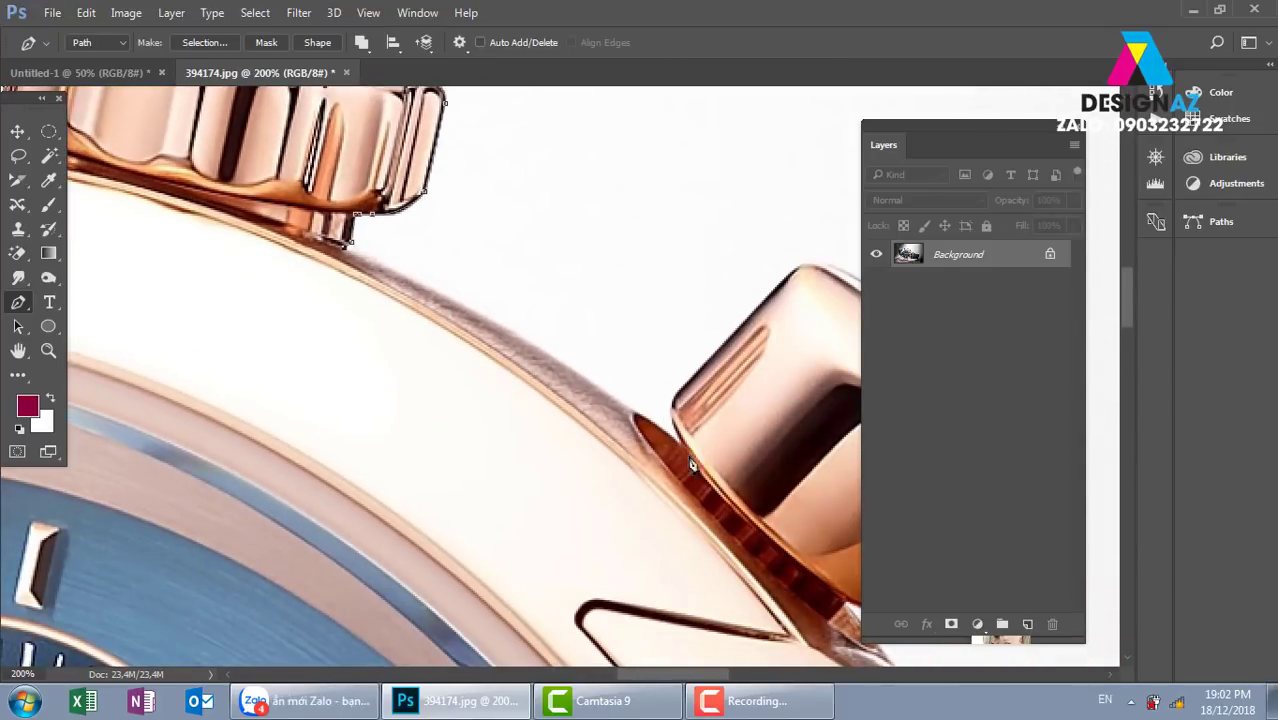
pyautogui.moveTo(681, 455); pyautogui.dragTo(610, 376)
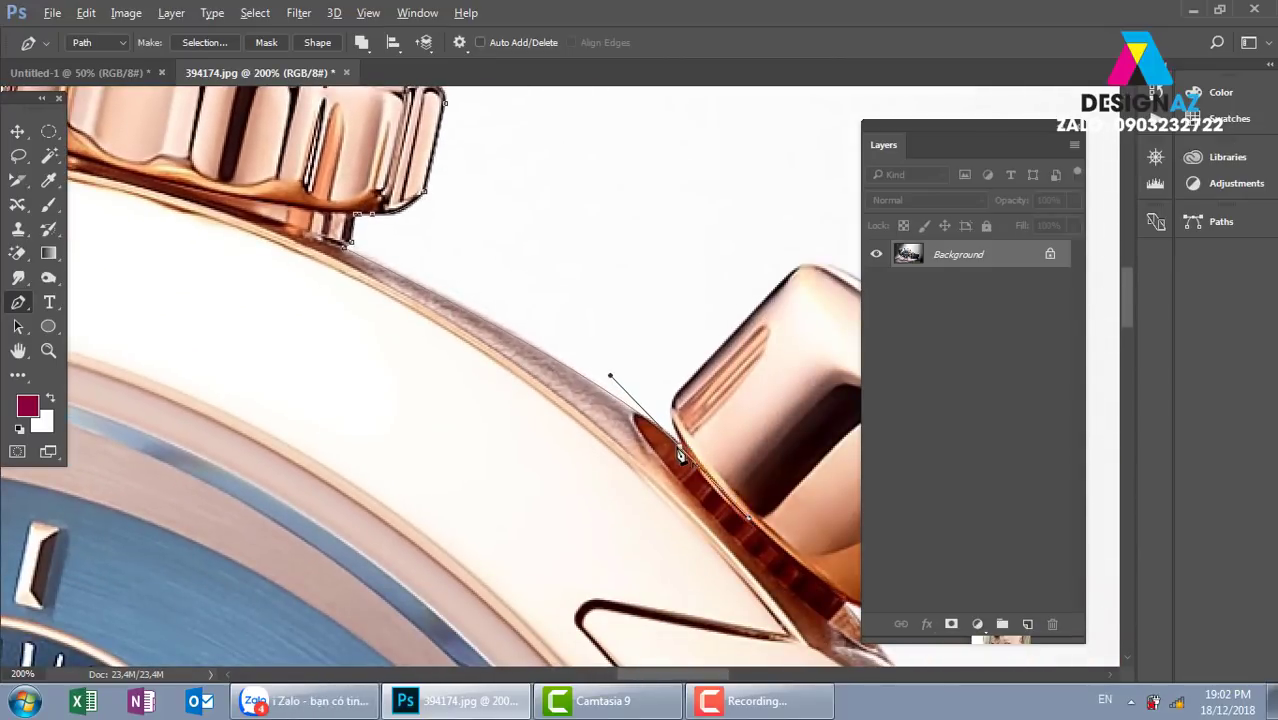
pyautogui.keyDown('alt'); pyautogui.click(680, 455); pyautogui.keyUp('alt')
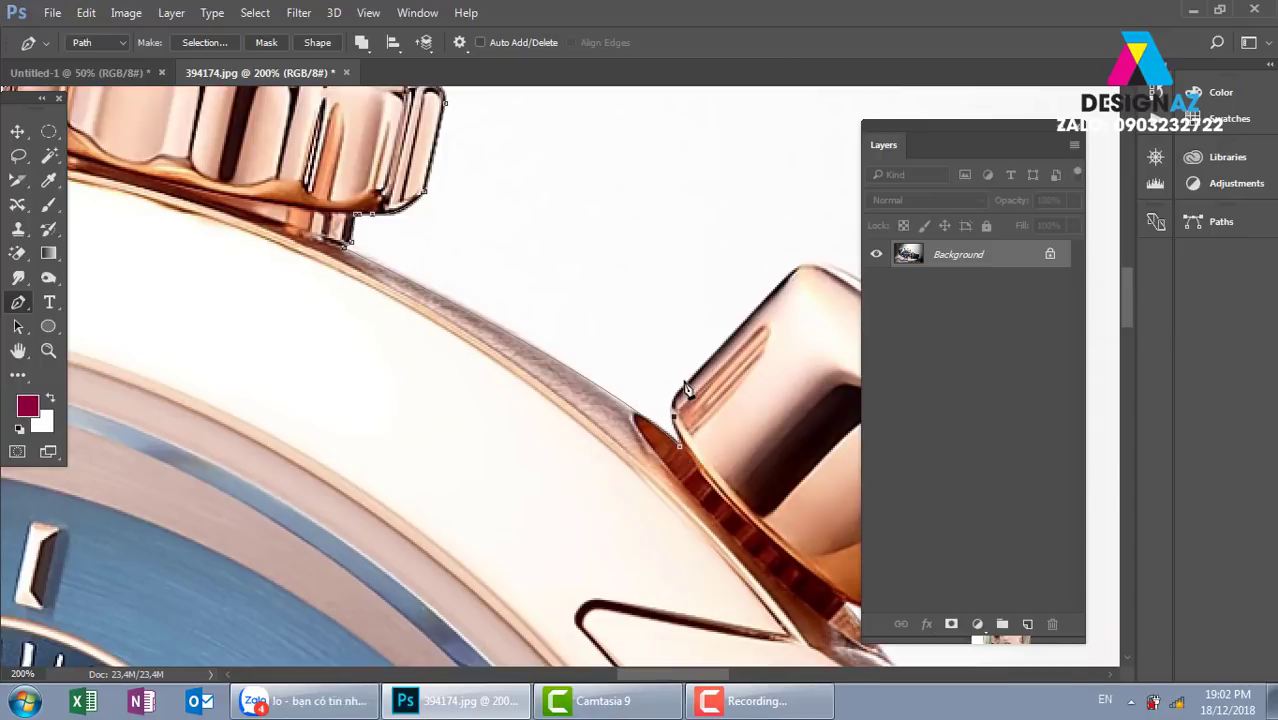
pyautogui.moveTo(684, 387)
pyautogui.mouseDown()
pyautogui.moveTo(703, 361)
pyautogui.moveTo(590, 396)
pyautogui.mouseUp()
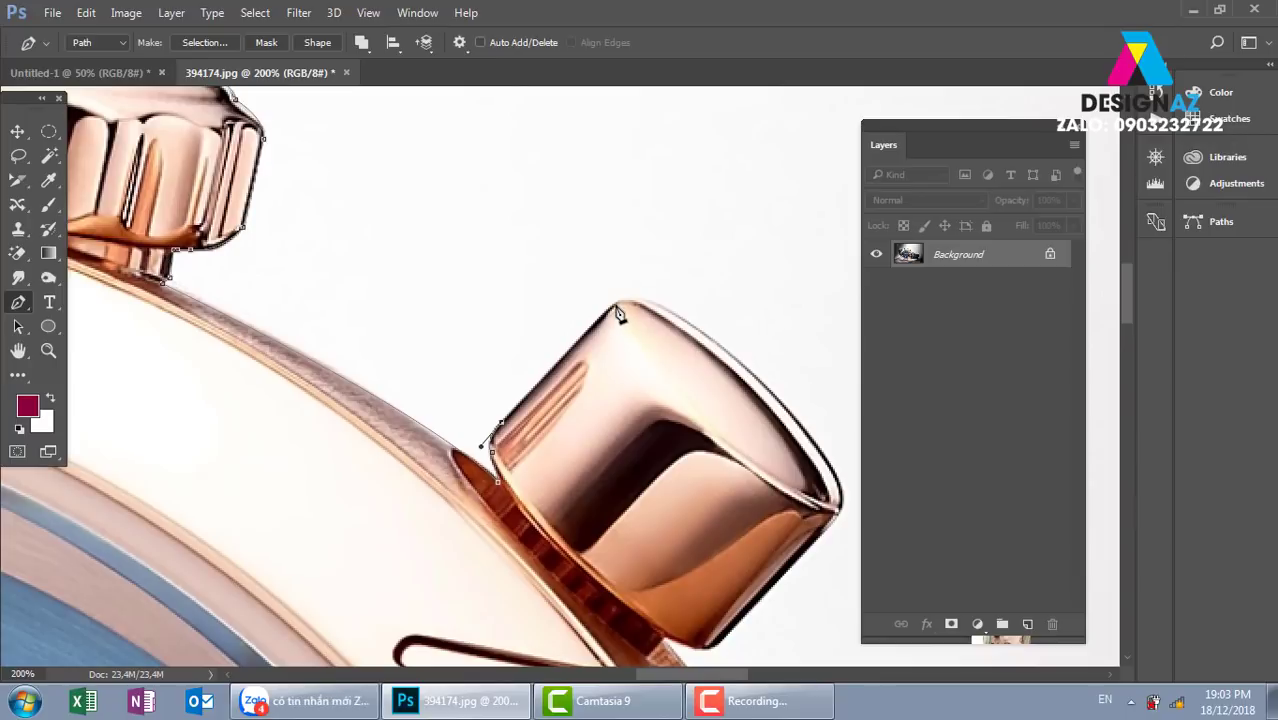
pyautogui.moveTo(722, 345)
pyautogui.mouseDown()
pyautogui.moveTo(807, 418)
pyautogui.moveTo(699, 318)
pyautogui.moveTo(666, 402)
pyautogui.mouseUp()
pyautogui.keyDown('alt'); pyautogui.click(722, 345); pyautogui.keyUp('alt')
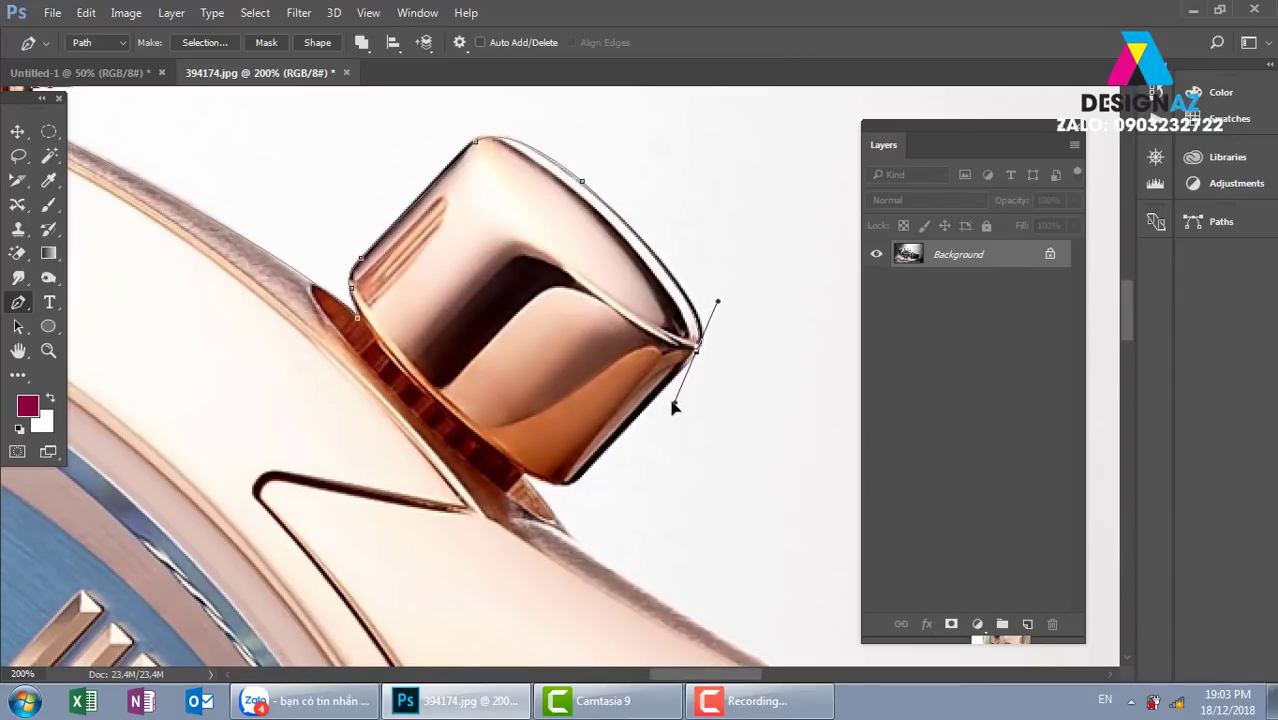
pyautogui.keyDown('alt'); pyautogui.click(697, 348); pyautogui.keyUp('alt')
pyautogui.click(574, 483)
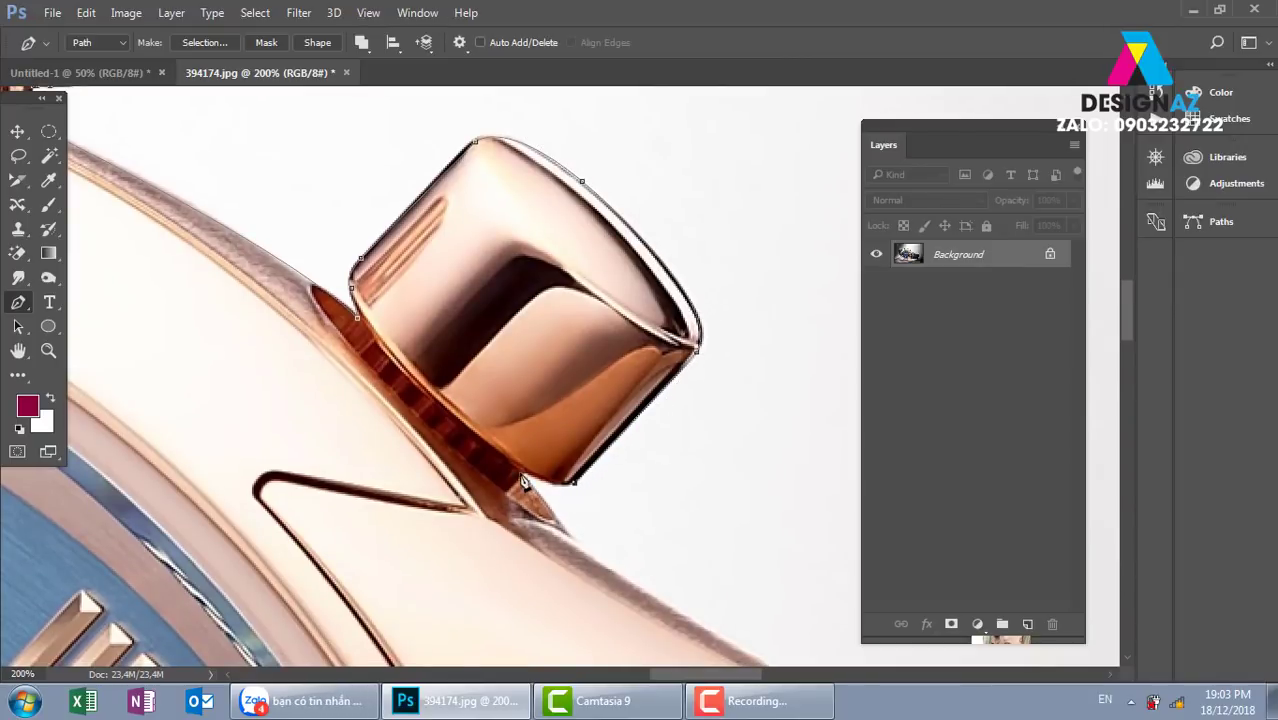
pyautogui.moveTo(521, 469); pyautogui.dragTo(482, 450)
pyautogui.keyDown('alt'); pyautogui.click(521, 469); pyautogui.keyUp('alt')
pyautogui.click(570, 537)
# - Curve the path along the case to the lug's corner and down its tip to the strap
pyautogui.moveTo(633, 555); pyautogui.dragTo(522, 316)
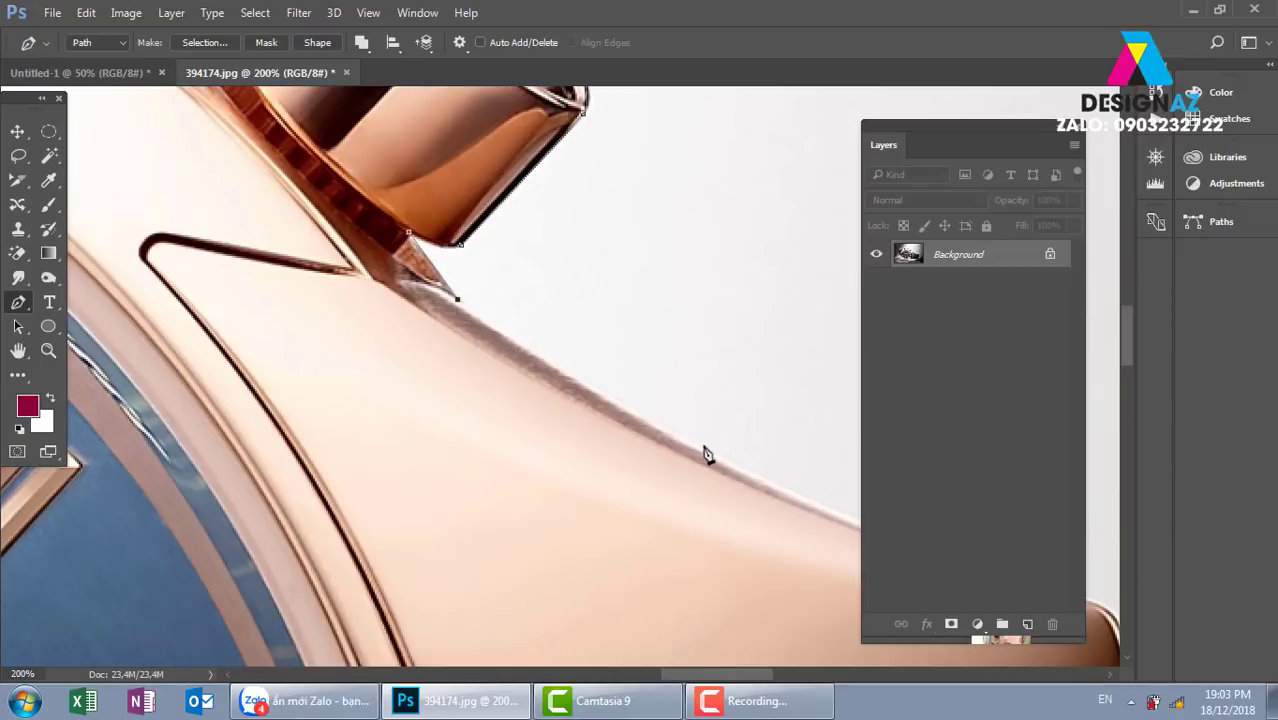
pyautogui.moveTo(712, 456); pyautogui.dragTo(806, 492)
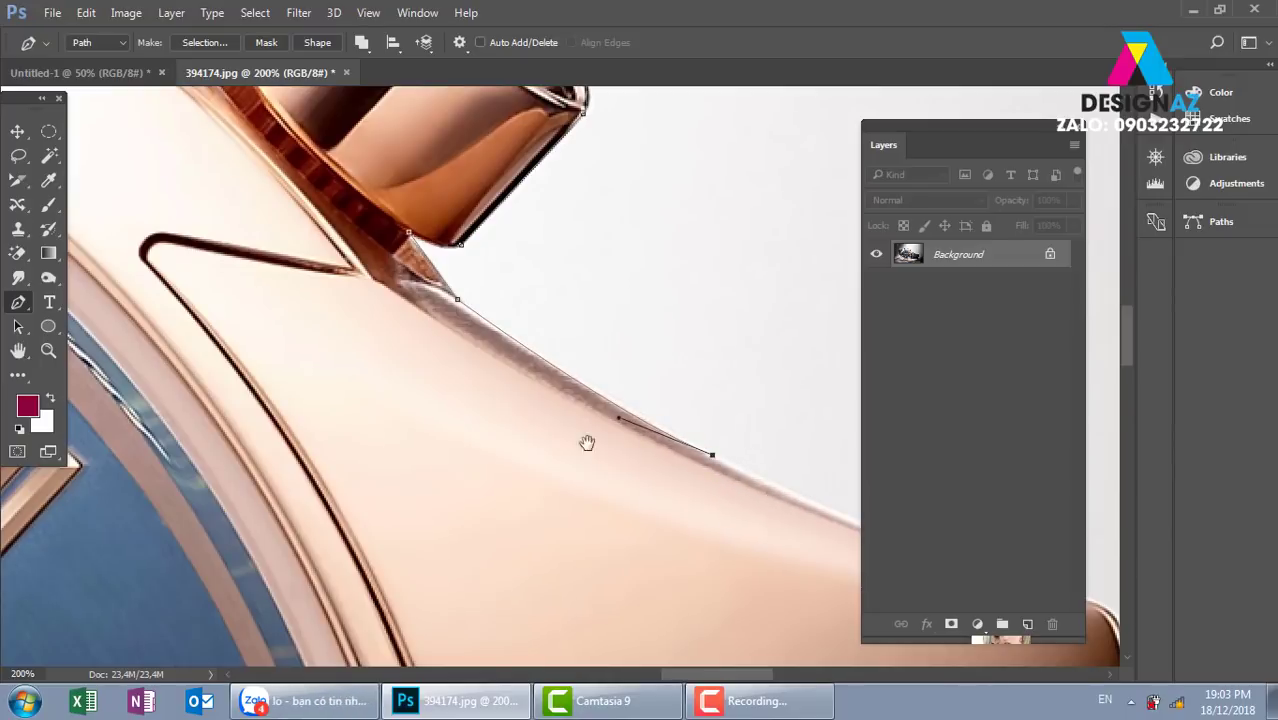
pyautogui.moveTo(585, 437); pyautogui.dragTo(294, 391)
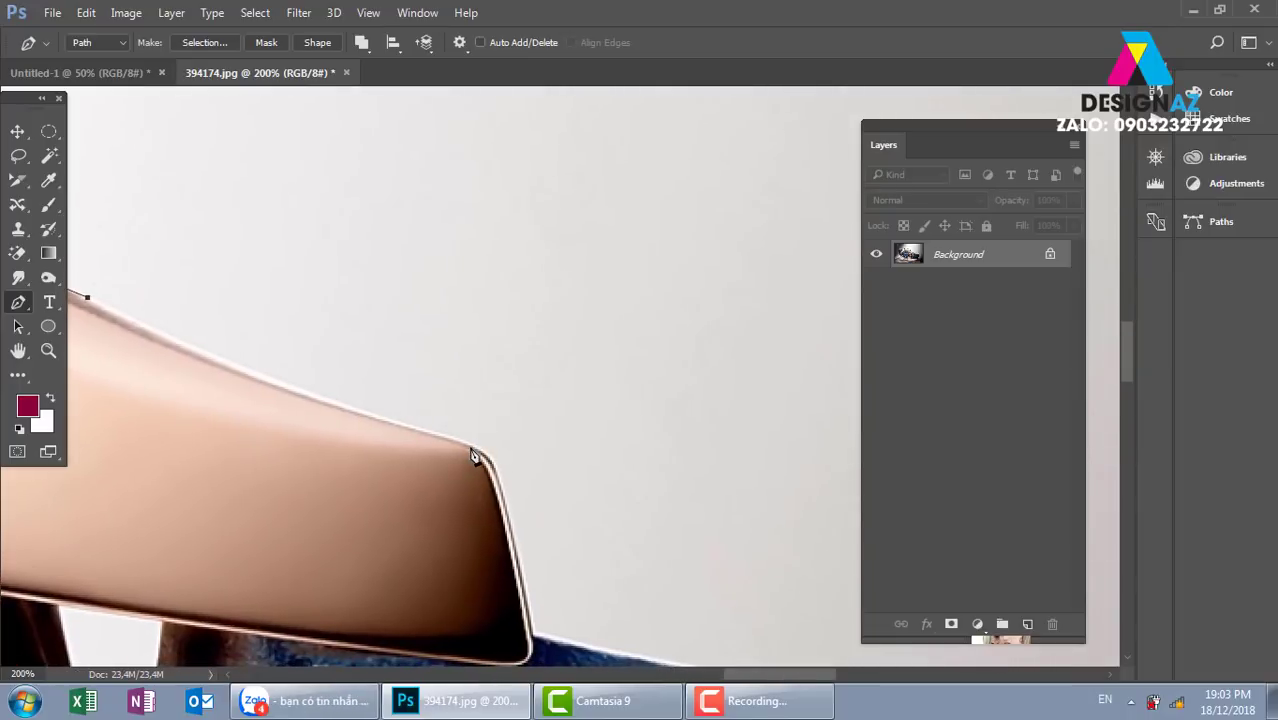
pyautogui.moveTo(470, 444); pyautogui.dragTo(593, 471)
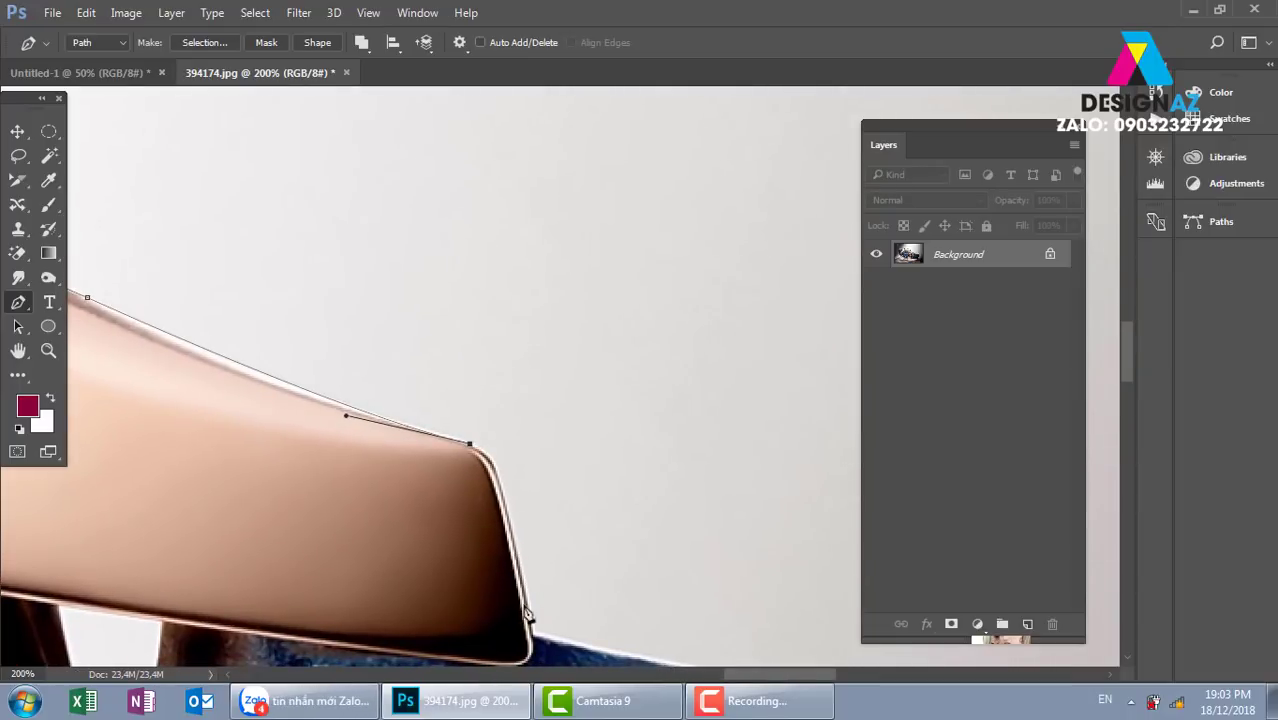
pyautogui.moveTo(517, 554); pyautogui.dragTo(532, 662)
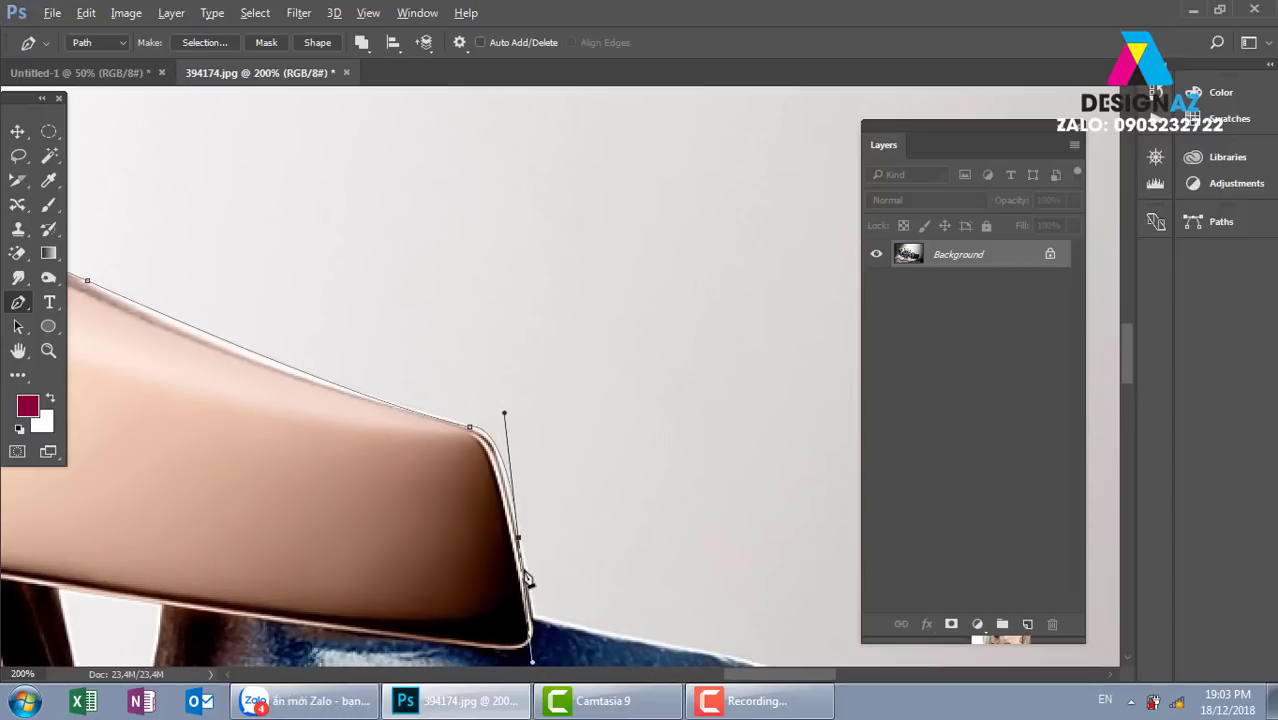
pyautogui.moveTo(562, 608); pyautogui.dragTo(499, 377)
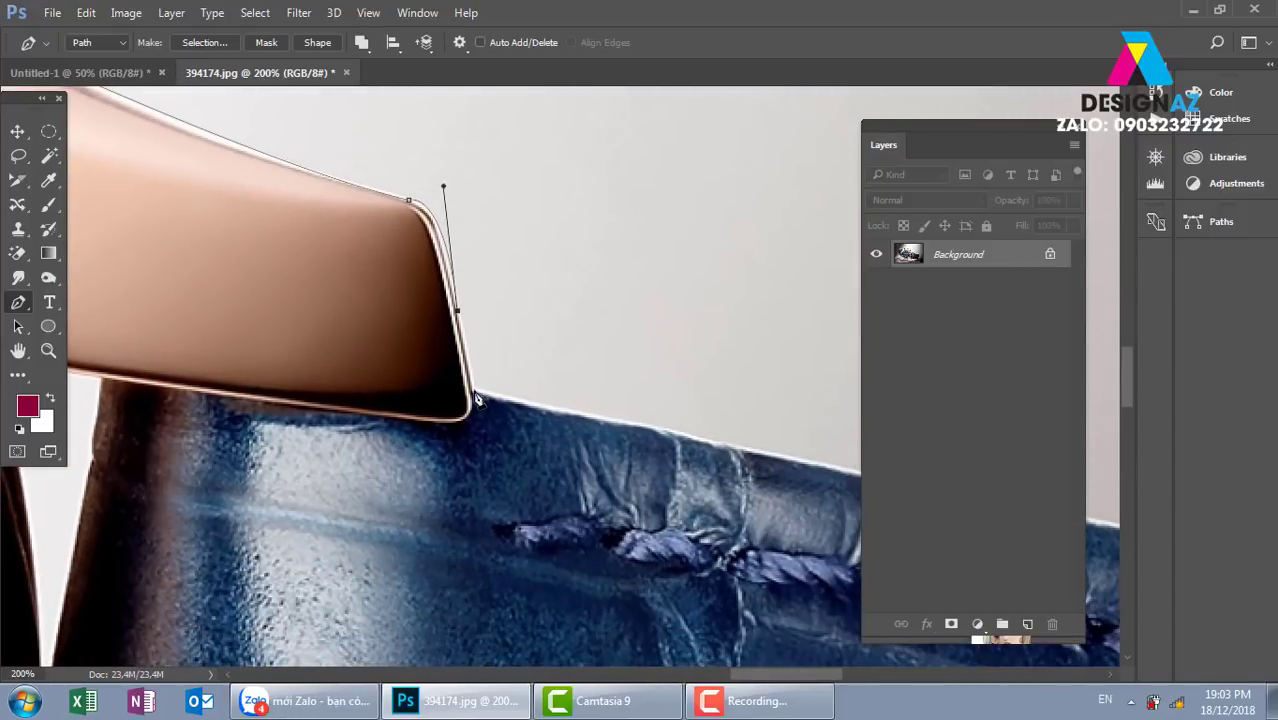
# - Trace the strap's top edge up to its end tip and down the end edge
pyautogui.scroll(-3, 550, 446)
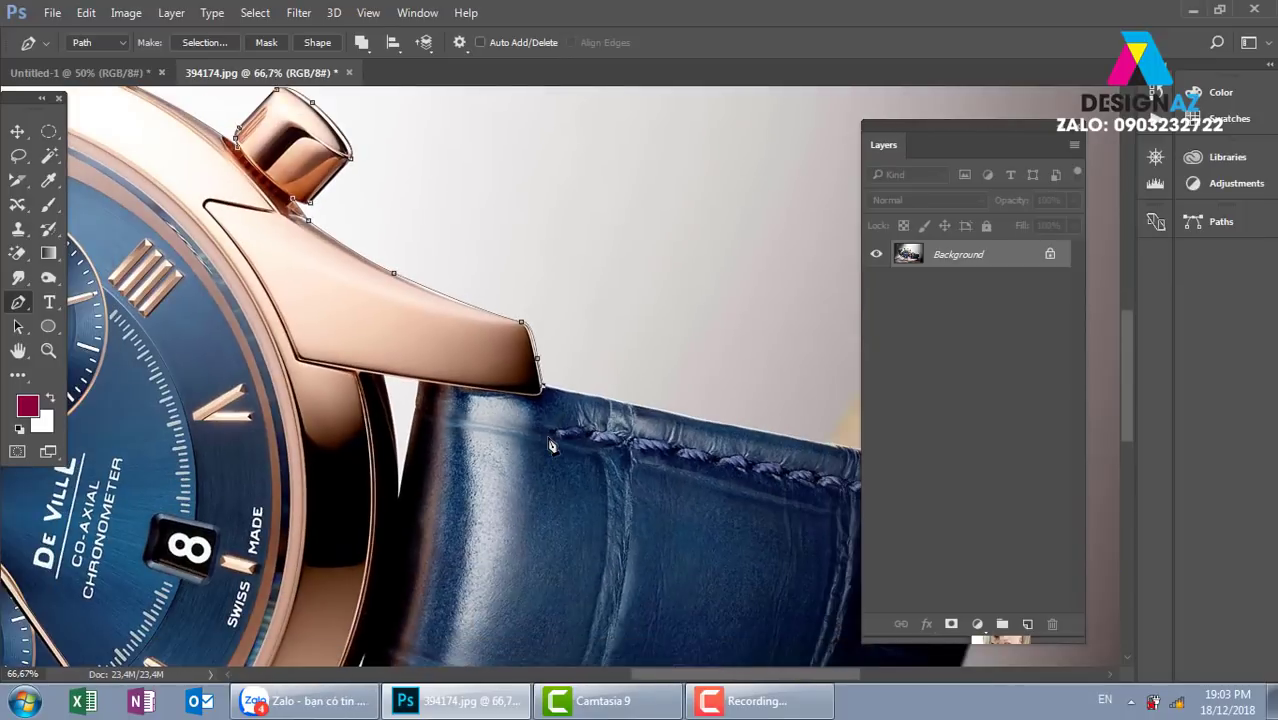
pyautogui.moveTo(695, 477); pyautogui.dragTo(438, 452)
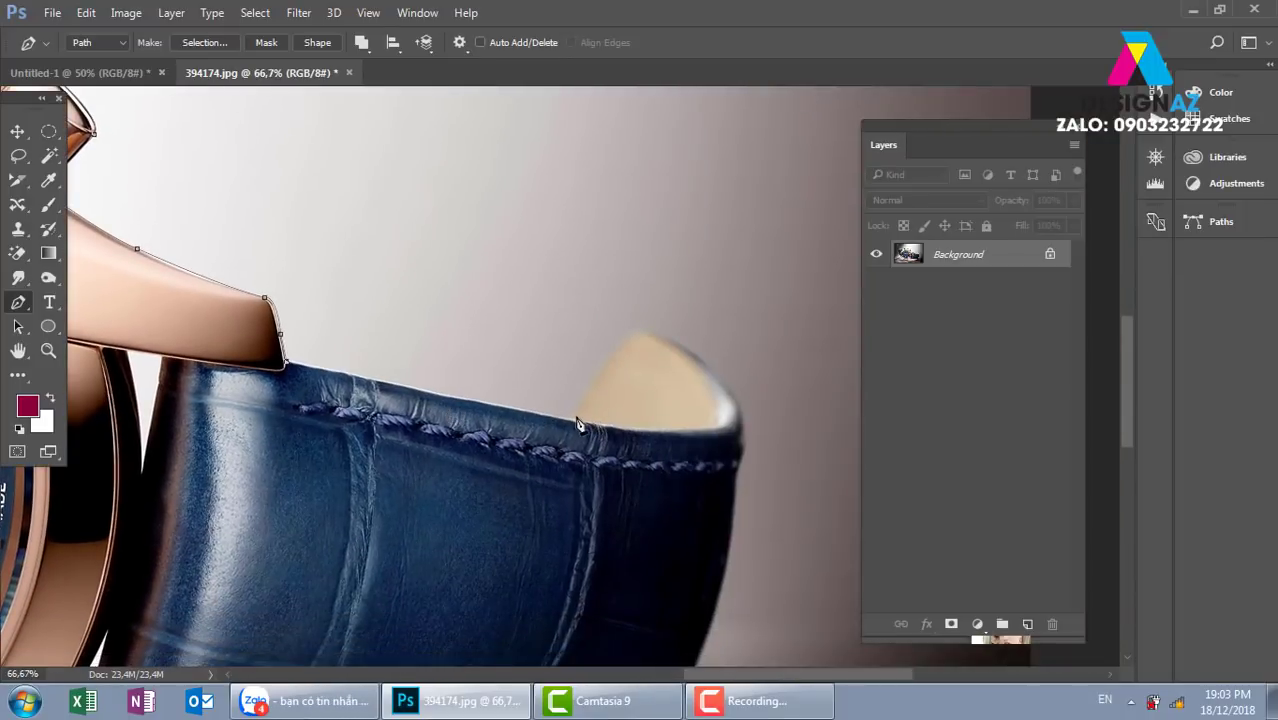
pyautogui.moveTo(569, 418); pyautogui.dragTo(613, 428)
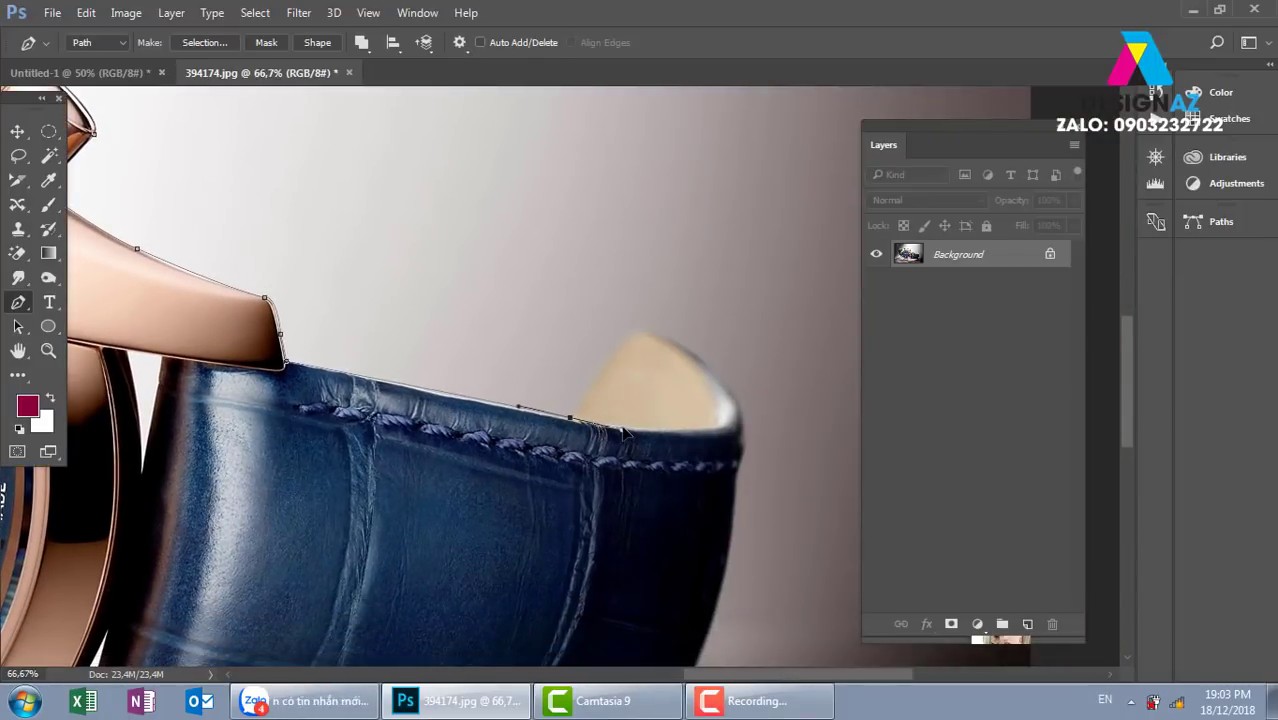
pyautogui.keyDown('alt'); pyautogui.click(569, 418); pyautogui.keyUp('alt')
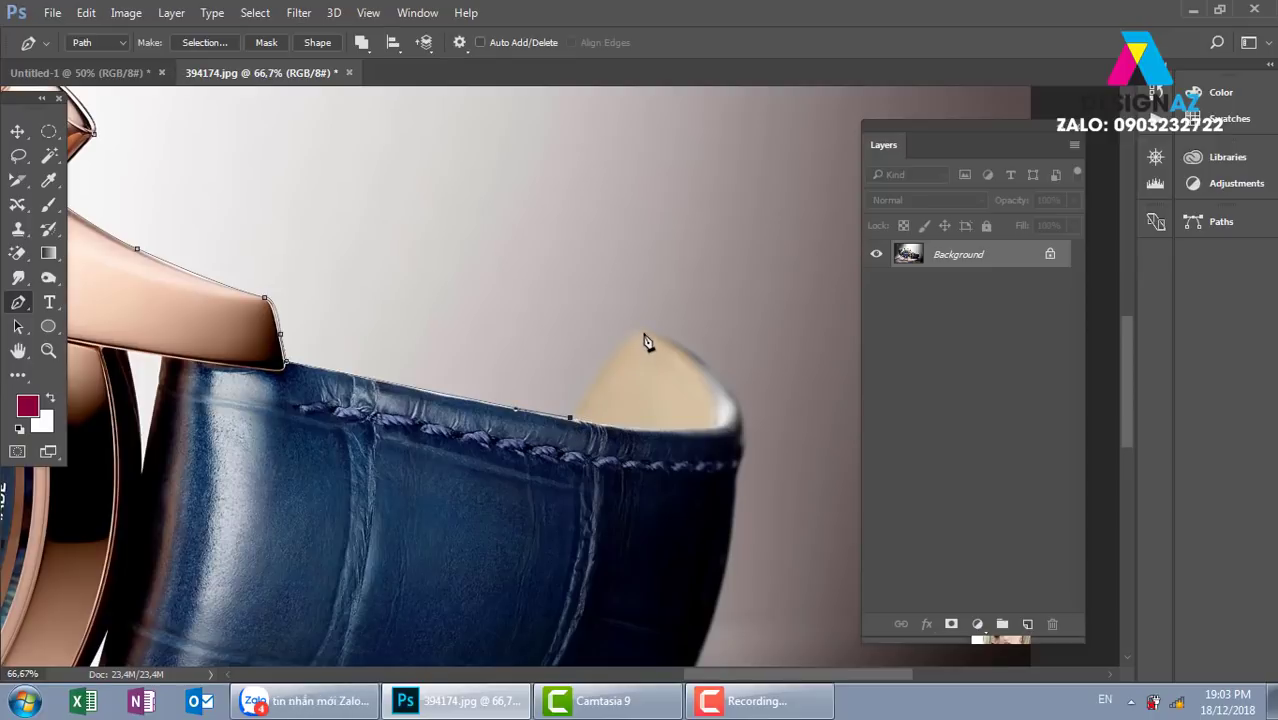
pyautogui.moveTo(643, 331); pyautogui.dragTo(671, 332)
pyautogui.moveTo(741, 440); pyautogui.dragTo(731, 514)
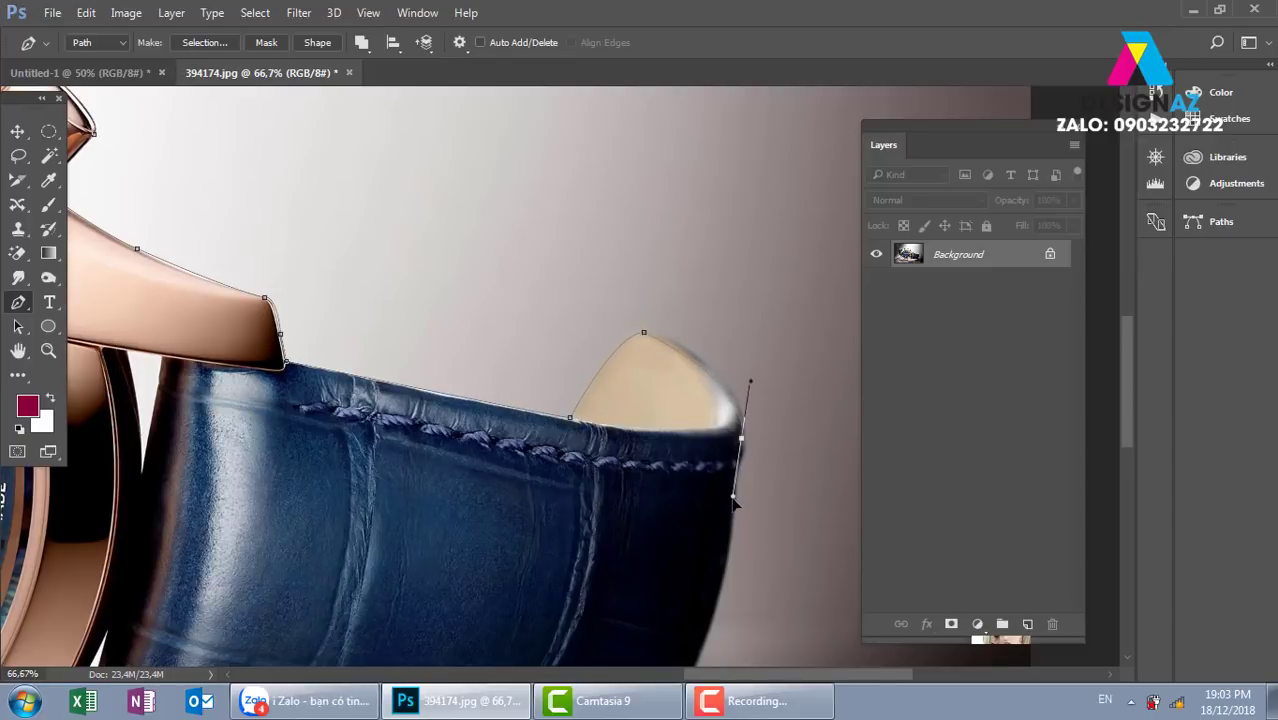
pyautogui.keyDown('alt'); pyautogui.click(741, 440); pyautogui.keyUp('alt')
pyautogui.scroll(-2, 745, 440)
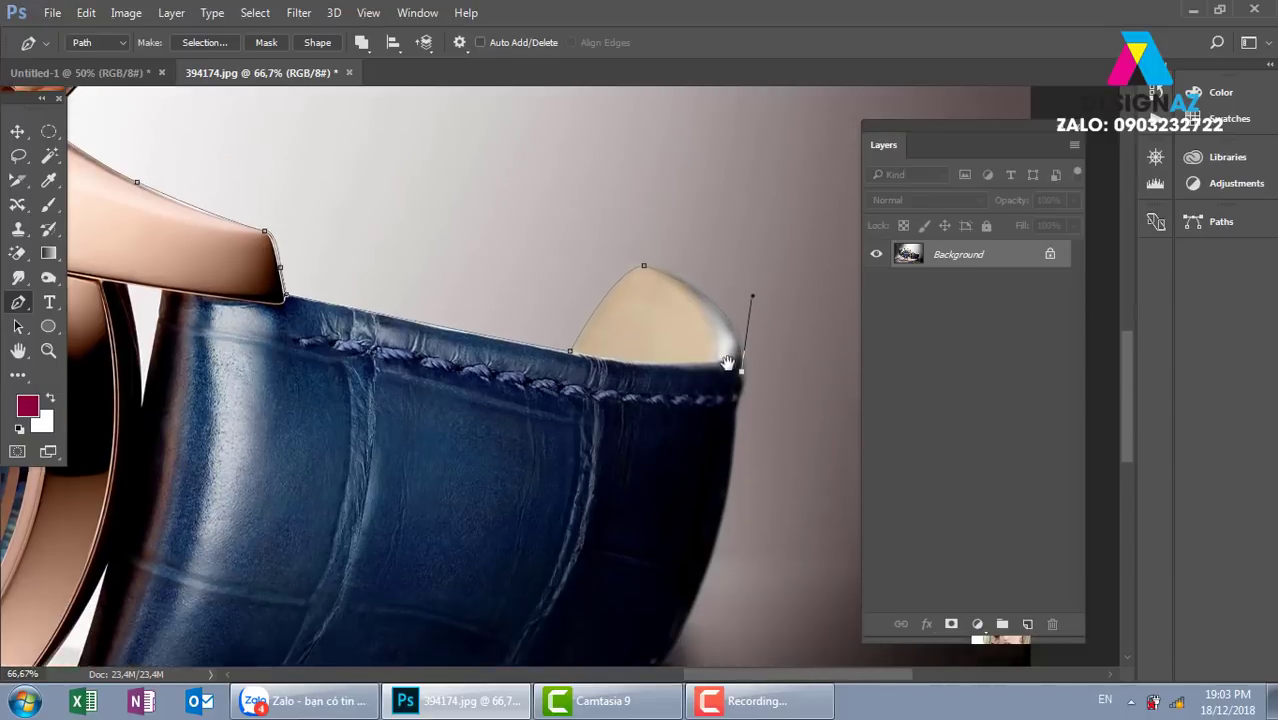
pyautogui.scroll(-2, 738, 380)
pyautogui.moveTo(656, 456); pyautogui.dragTo(693, 282)
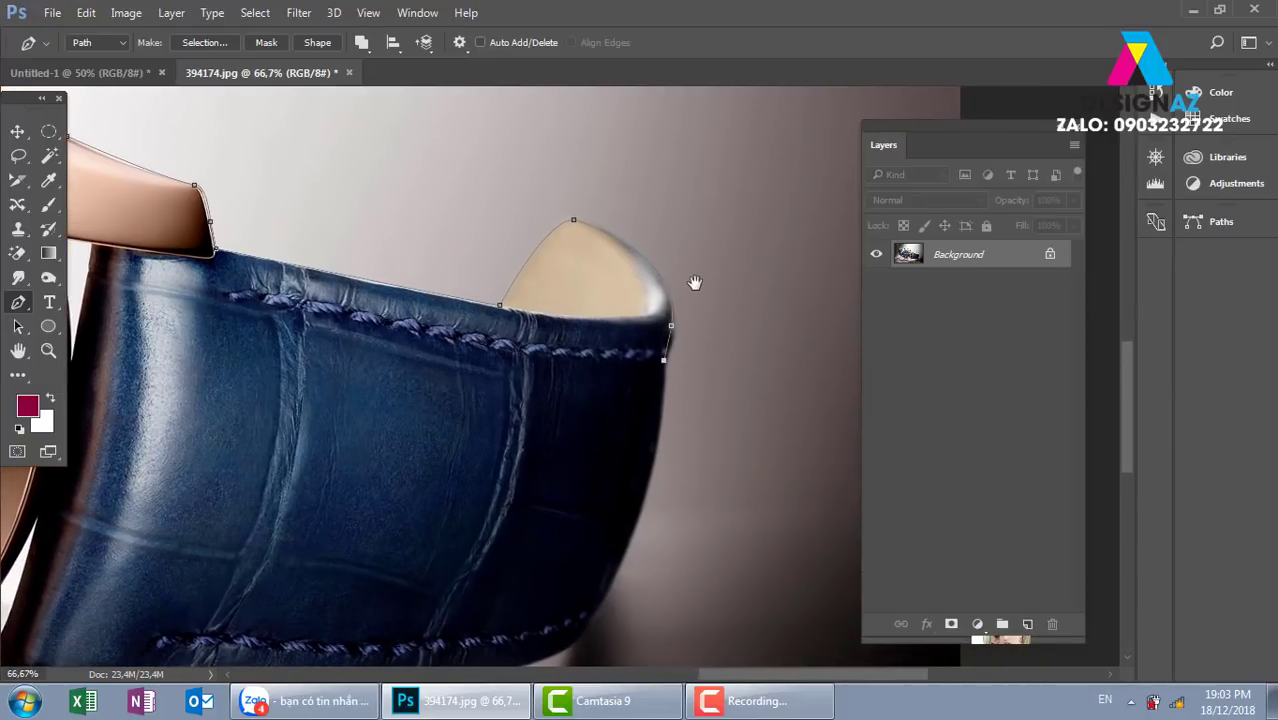
pyautogui.moveTo(465, 448); pyautogui.dragTo(597, 233)
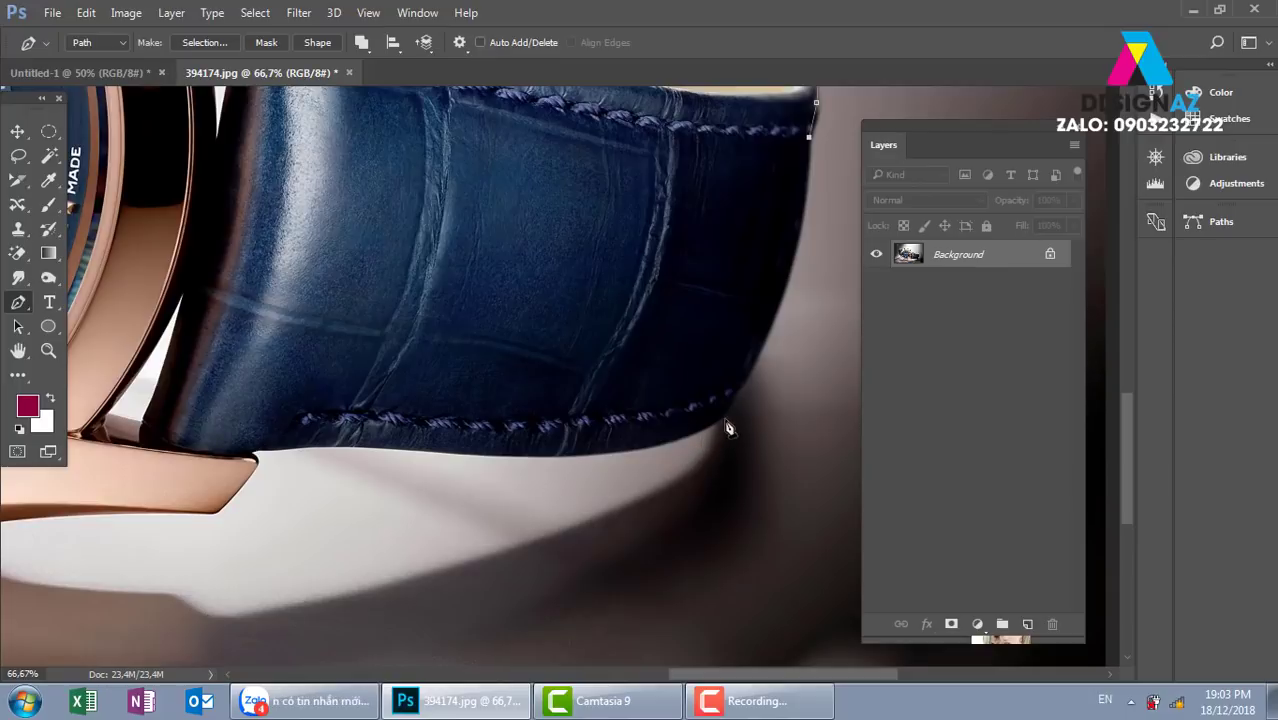
# - Follow the strap's right side and lower edge, then curve around the lower lug
pyautogui.moveTo(741, 386); pyautogui.dragTo(688, 507)
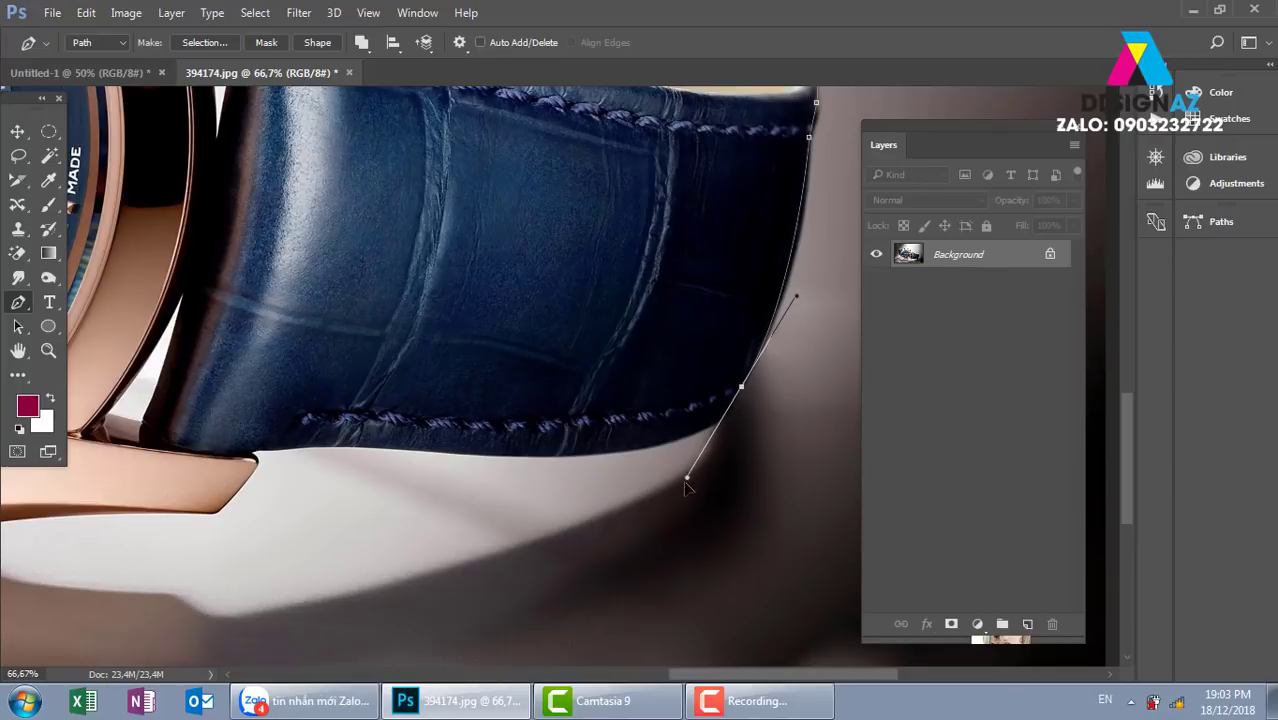
pyautogui.keyDown('alt'); pyautogui.click(741, 386); pyautogui.keyUp('alt')
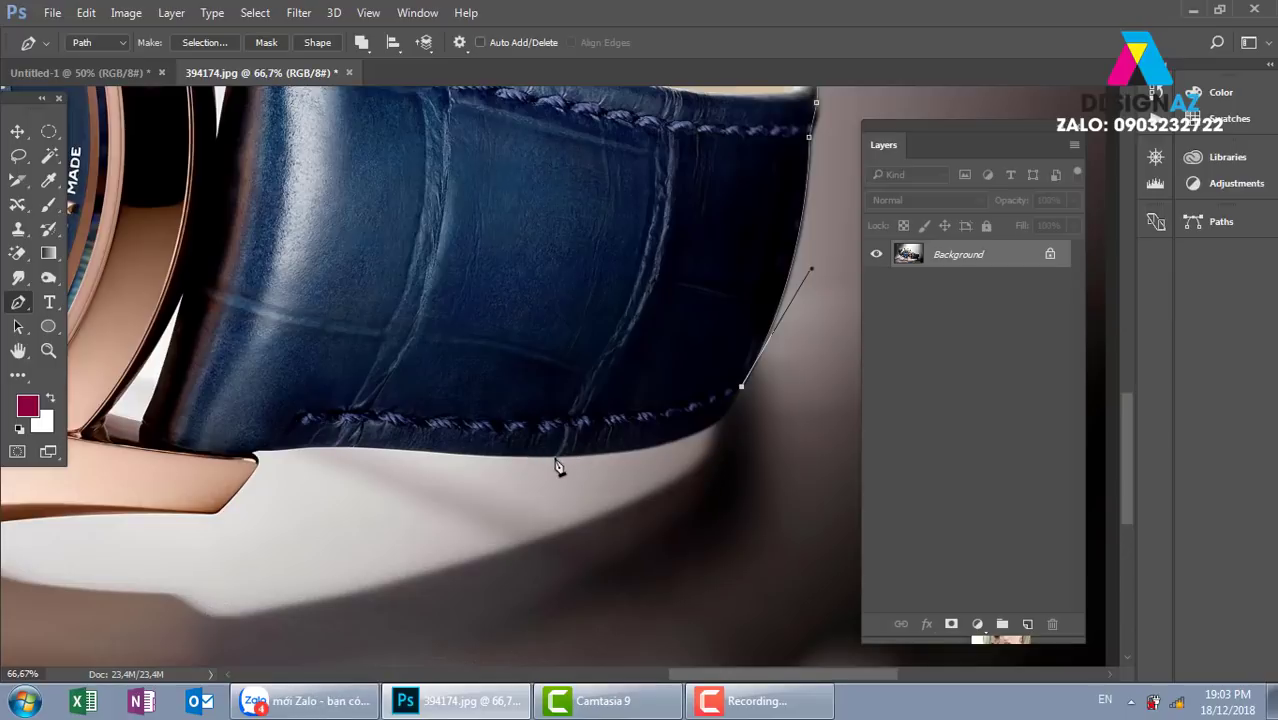
pyautogui.moveTo(552, 457)
pyautogui.mouseDown()
pyautogui.moveTo(376, 467)
pyautogui.moveTo(368, 454)
pyautogui.mouseUp()
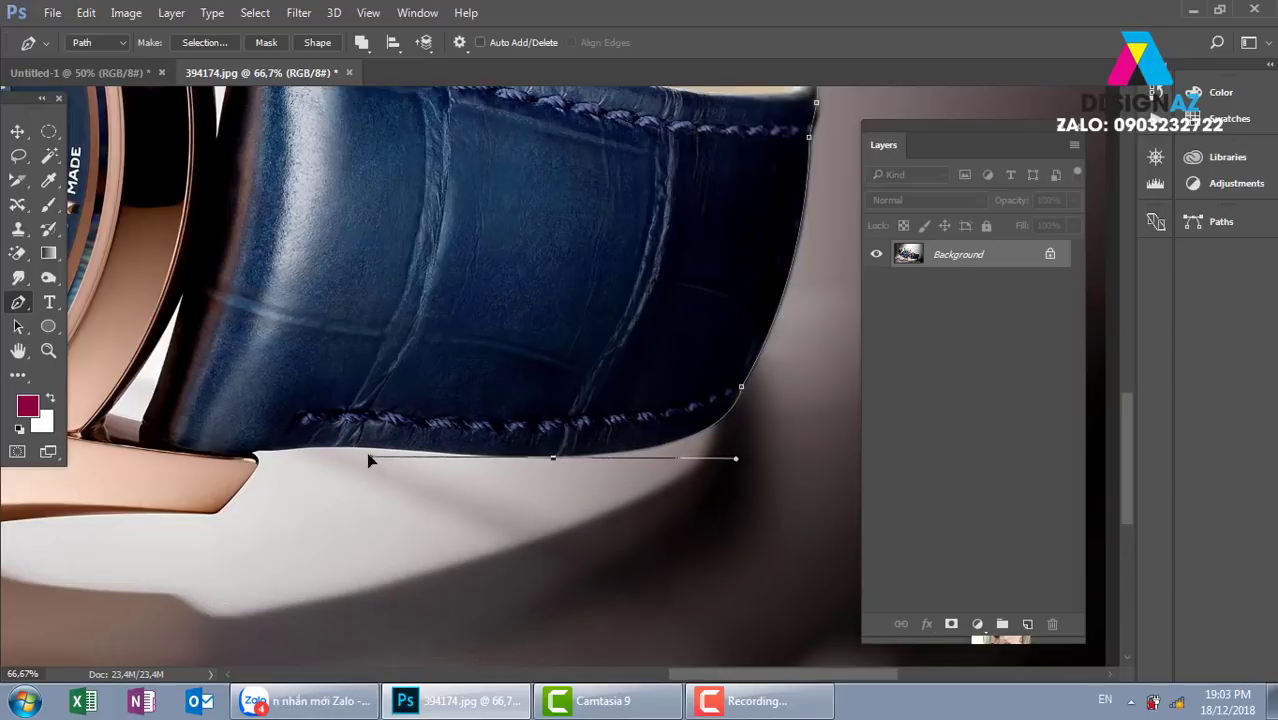
pyautogui.keyDown('alt'); pyautogui.click(553, 458); pyautogui.keyUp('alt')
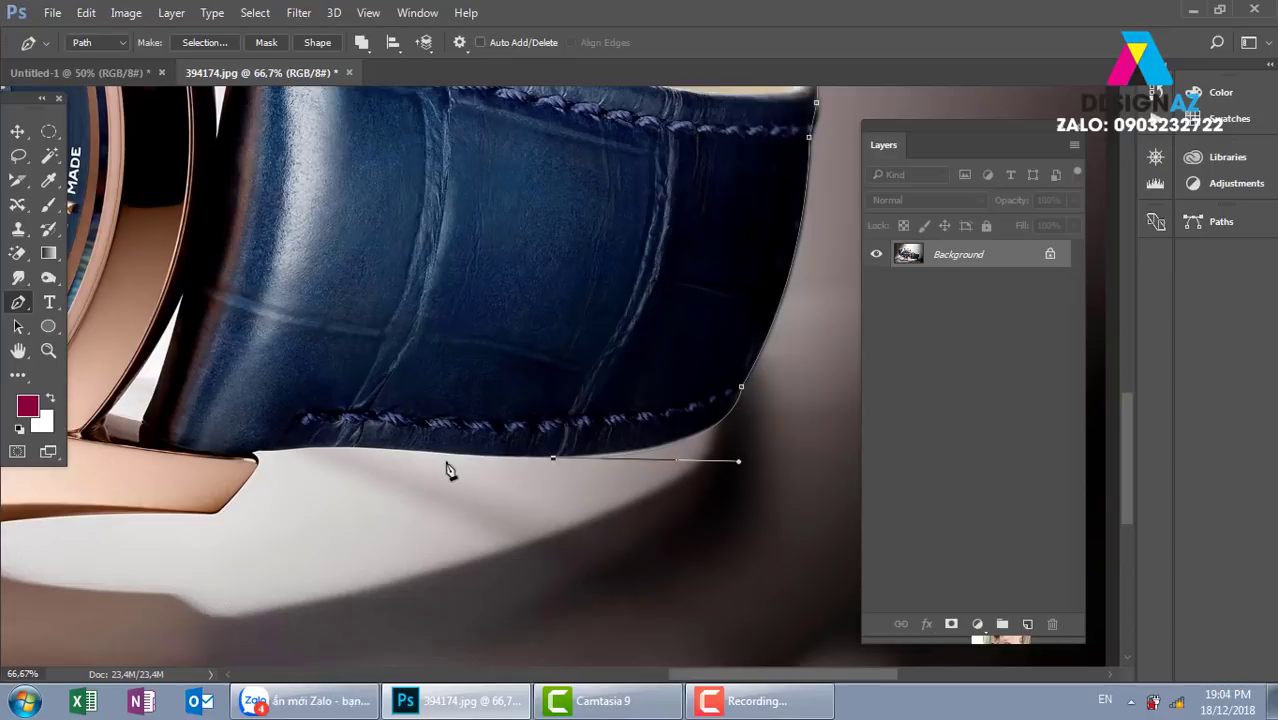
pyautogui.click(352, 446)
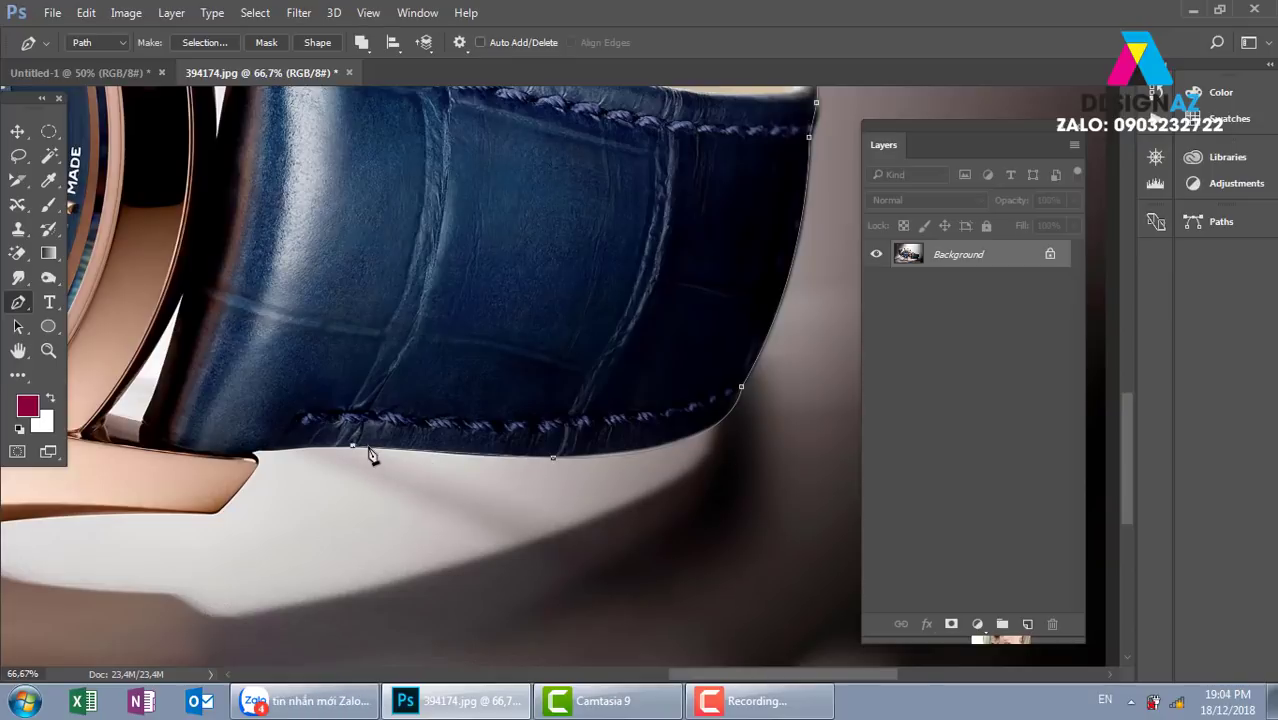
pyautogui.moveTo(247, 457)
pyautogui.mouseDown()
pyautogui.moveTo(267, 441)
pyautogui.moveTo(229, 506)
pyautogui.mouseUp()
pyautogui.keyDown('alt'); pyautogui.click(247, 478); pyautogui.keyUp('alt')
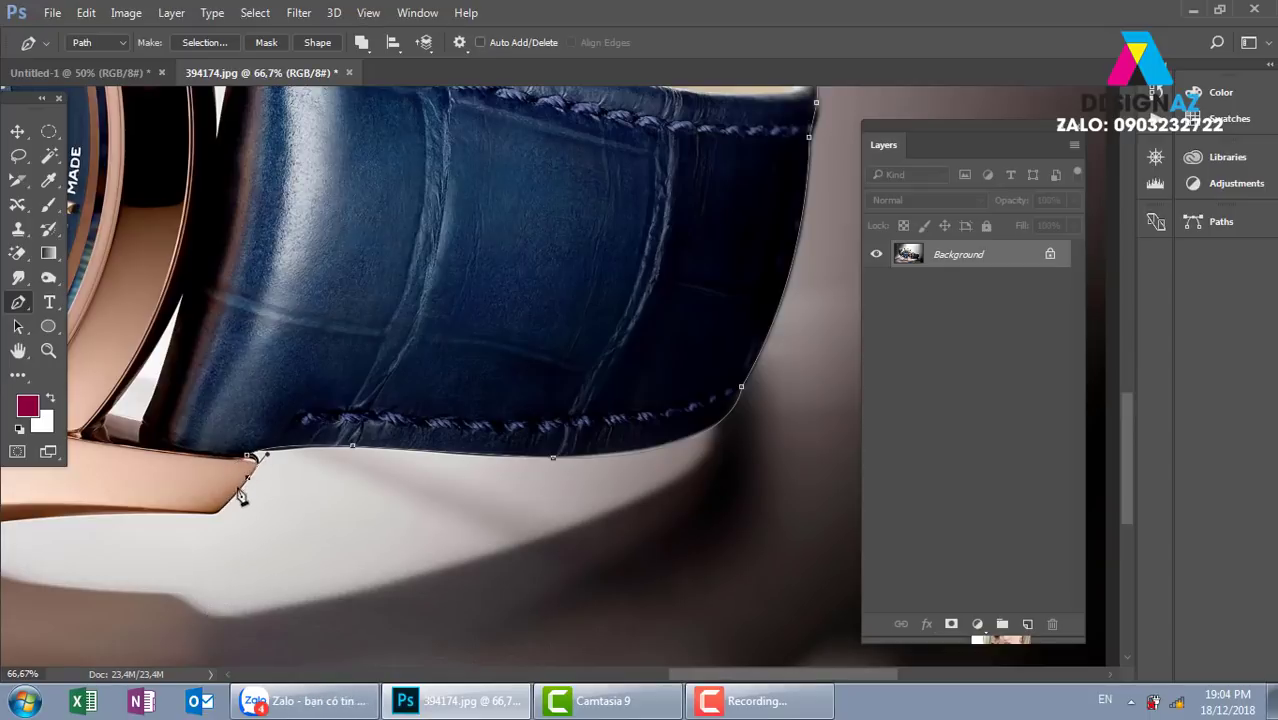
pyautogui.moveTo(160, 533)
pyautogui.mouseDown()
pyautogui.moveTo(454, 490)
pyautogui.moveTo(448, 475)
pyautogui.mouseUp()
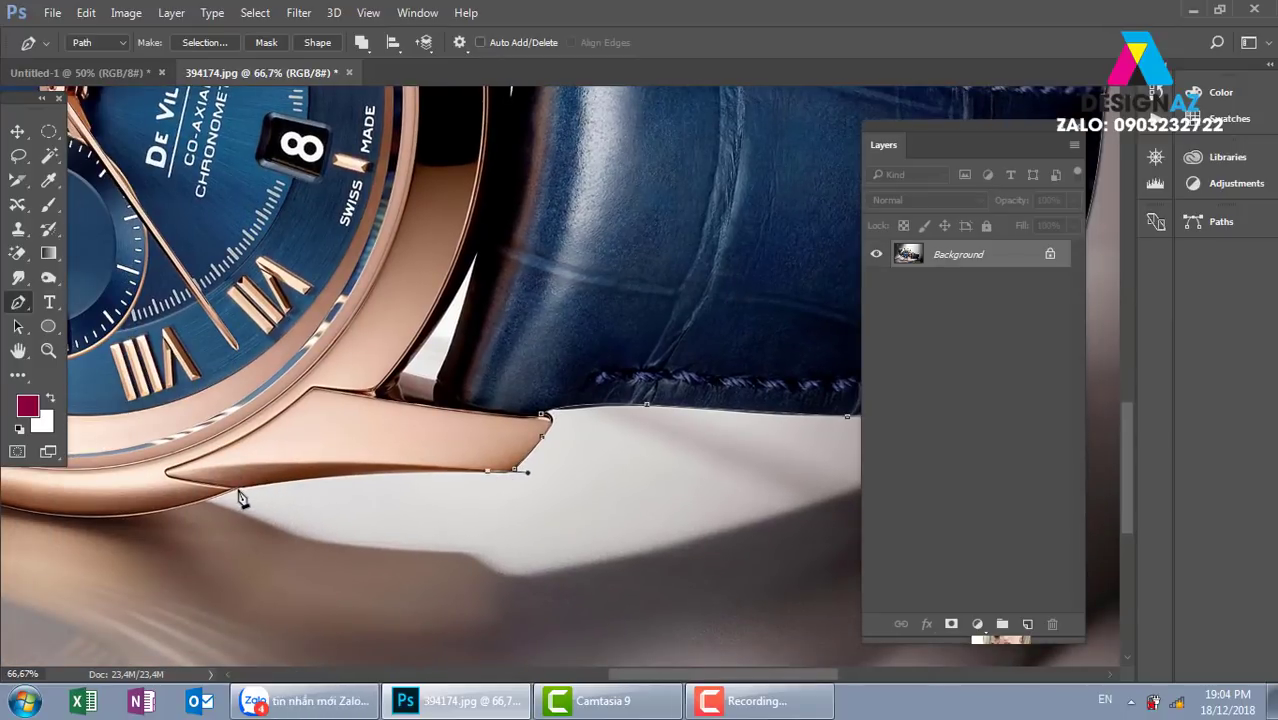
pyautogui.moveTo(238, 489); pyautogui.dragTo(193, 508)
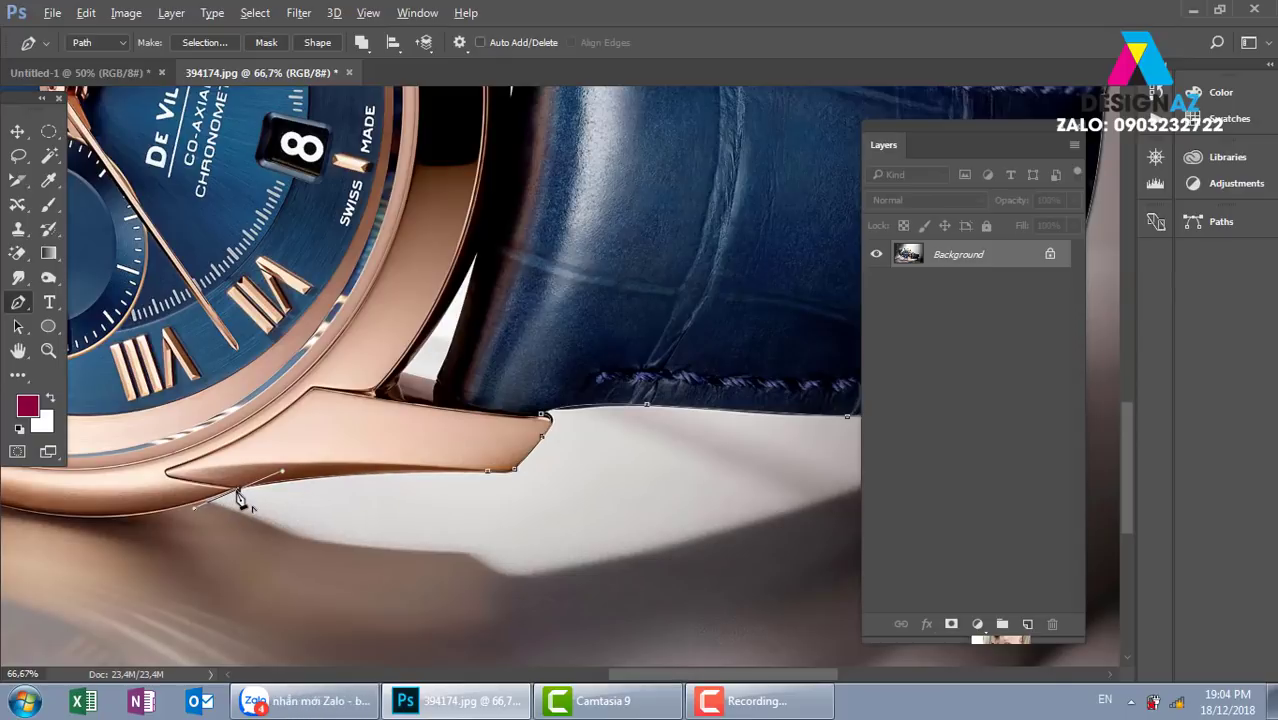
pyautogui.hscroll(-10, 308, 475)
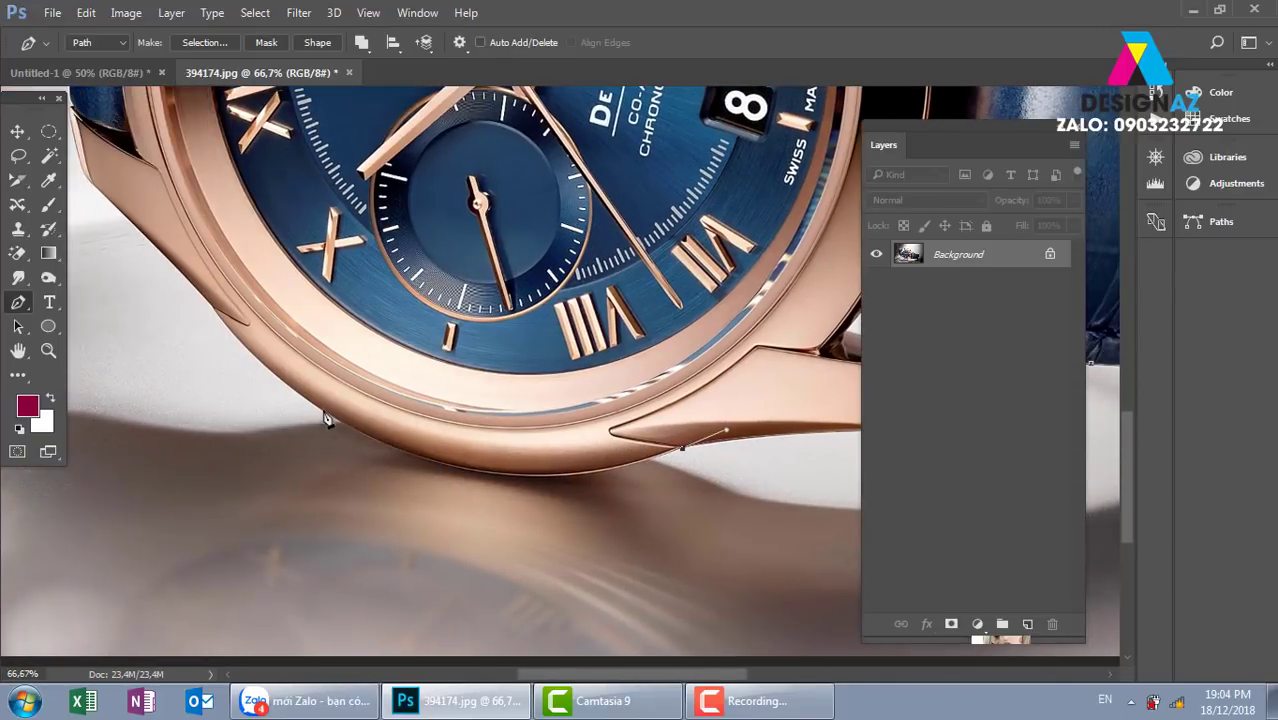
# - Place curved anchors along the case bottom, past the left lug, and up the left strap edge
pyautogui.moveTo(314, 404); pyautogui.dragTo(125, 277)
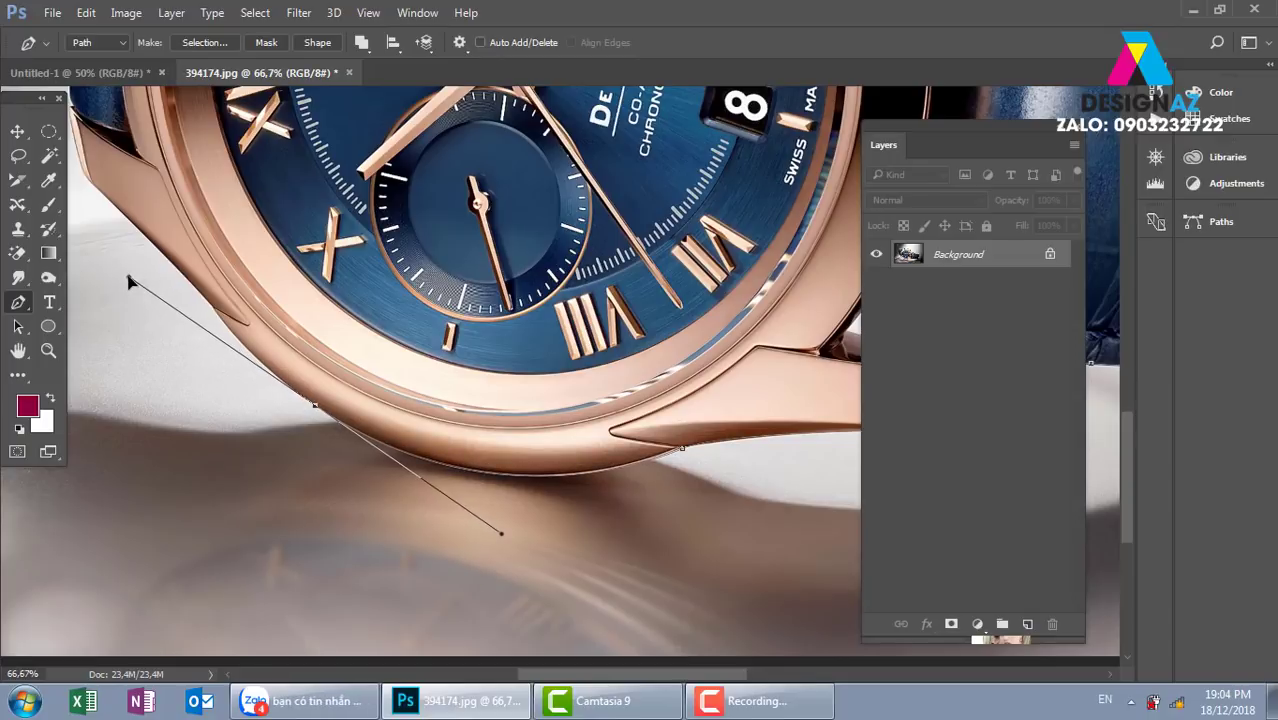
pyautogui.keyDown('alt'); pyautogui.click(314, 405); pyautogui.keyUp('alt')
pyautogui.moveTo(215, 310); pyautogui.dragTo(198, 273)
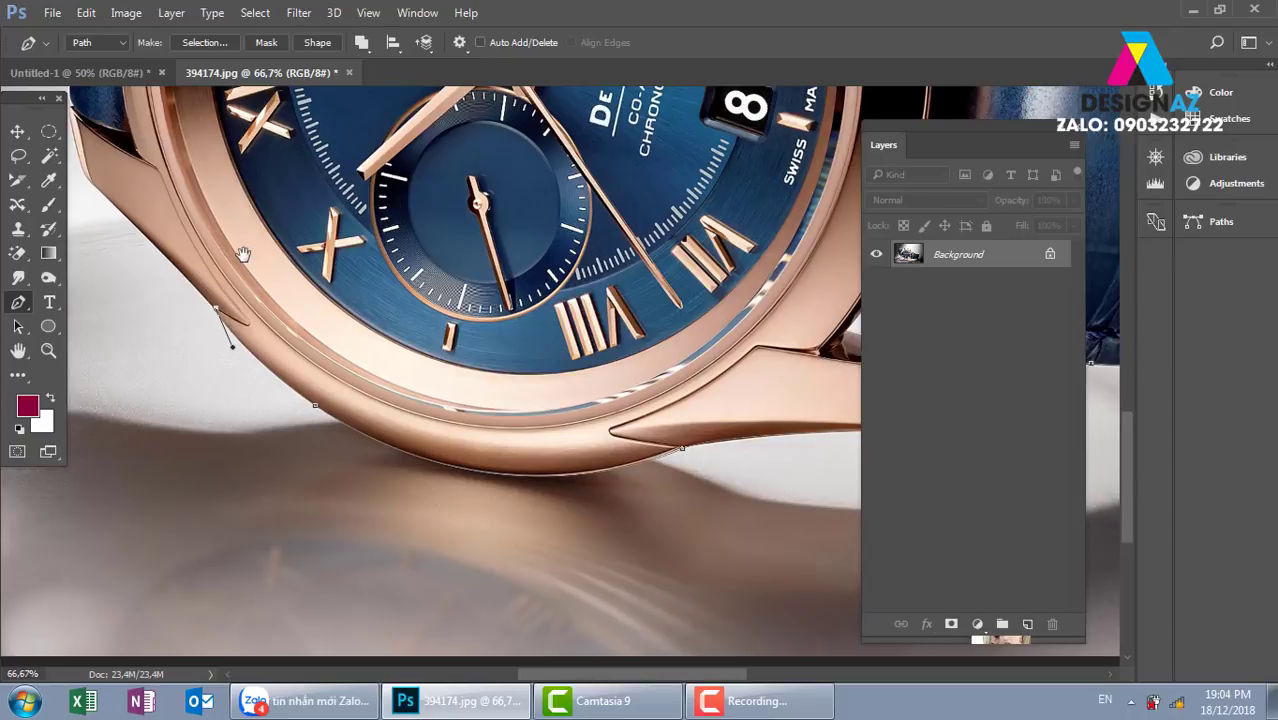
pyautogui.moveTo(220, 320); pyautogui.dragTo(465, 505)
pyautogui.moveTo(333, 365)
pyautogui.mouseDown()
pyautogui.moveTo(314, 300)
pyautogui.moveTo(334, 288)
pyautogui.moveTo(320, 284)
pyautogui.moveTo(423, 519)
pyautogui.mouseUp()
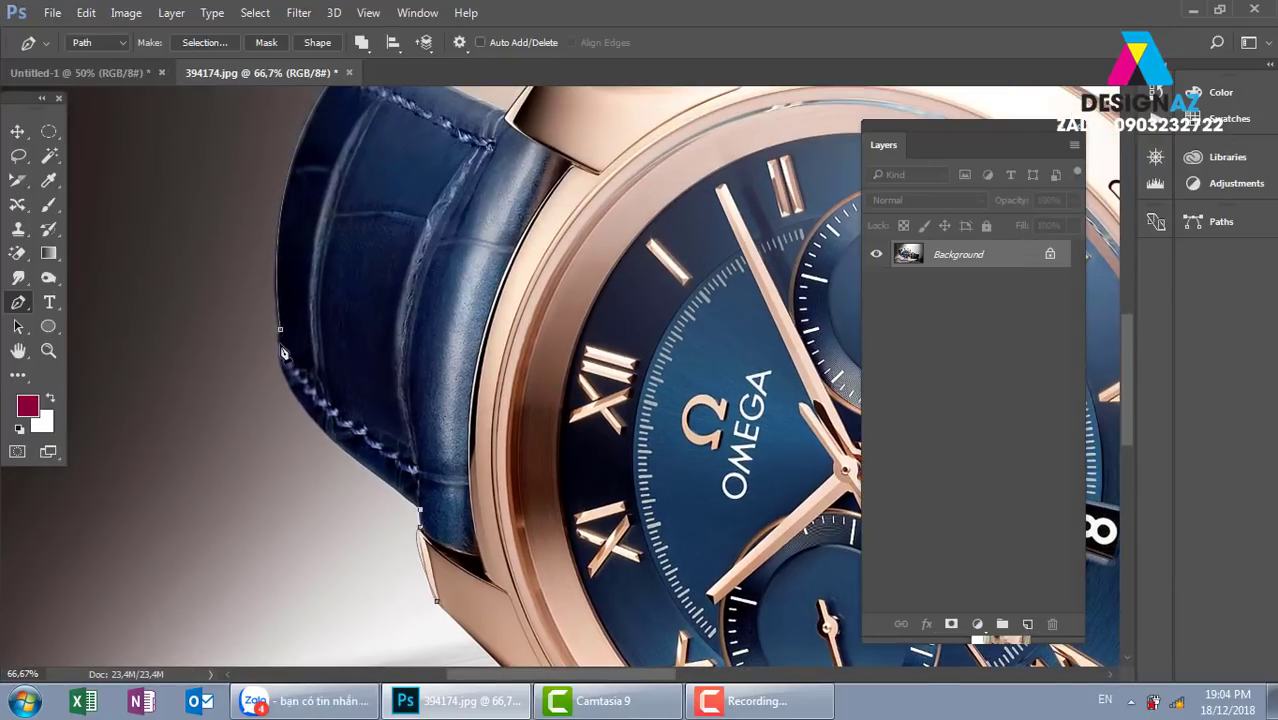
pyautogui.moveTo(282, 349); pyautogui.dragTo(288, 427)
# - Load the path as a selection, copy the watch to Layer 1, and hide the Background
pyautogui.hotkey('ctrl', '-')
pyautogui.hotkey('ctrl', '-')
pyautogui.hotkey('ctrl', '-')
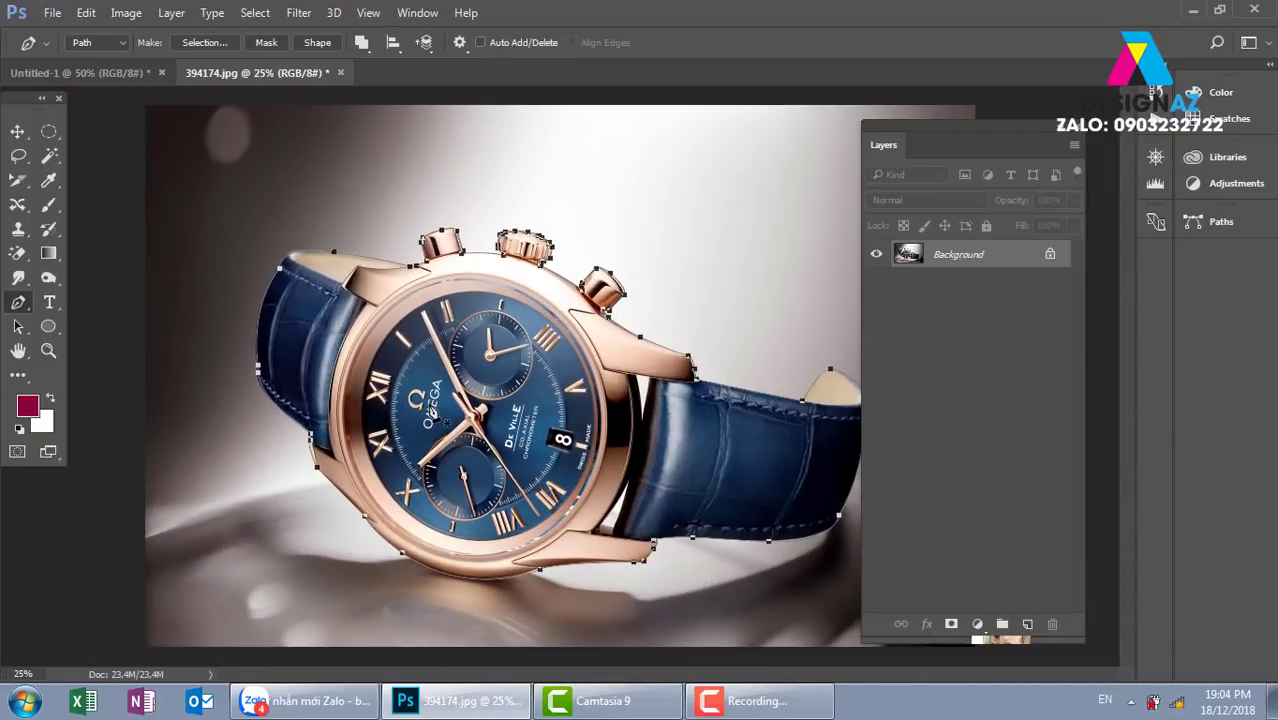
pyautogui.hotkey('ctrl', 'Return')
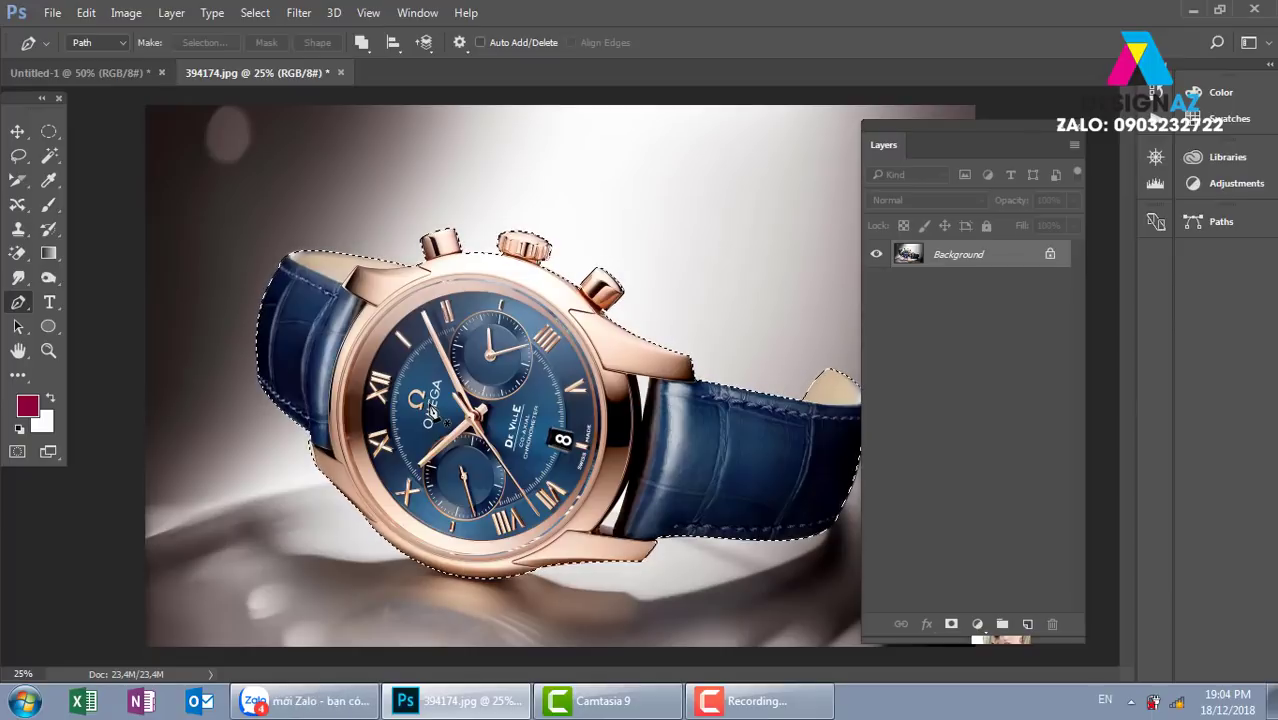
pyautogui.hotkey('ctrl', 'j')
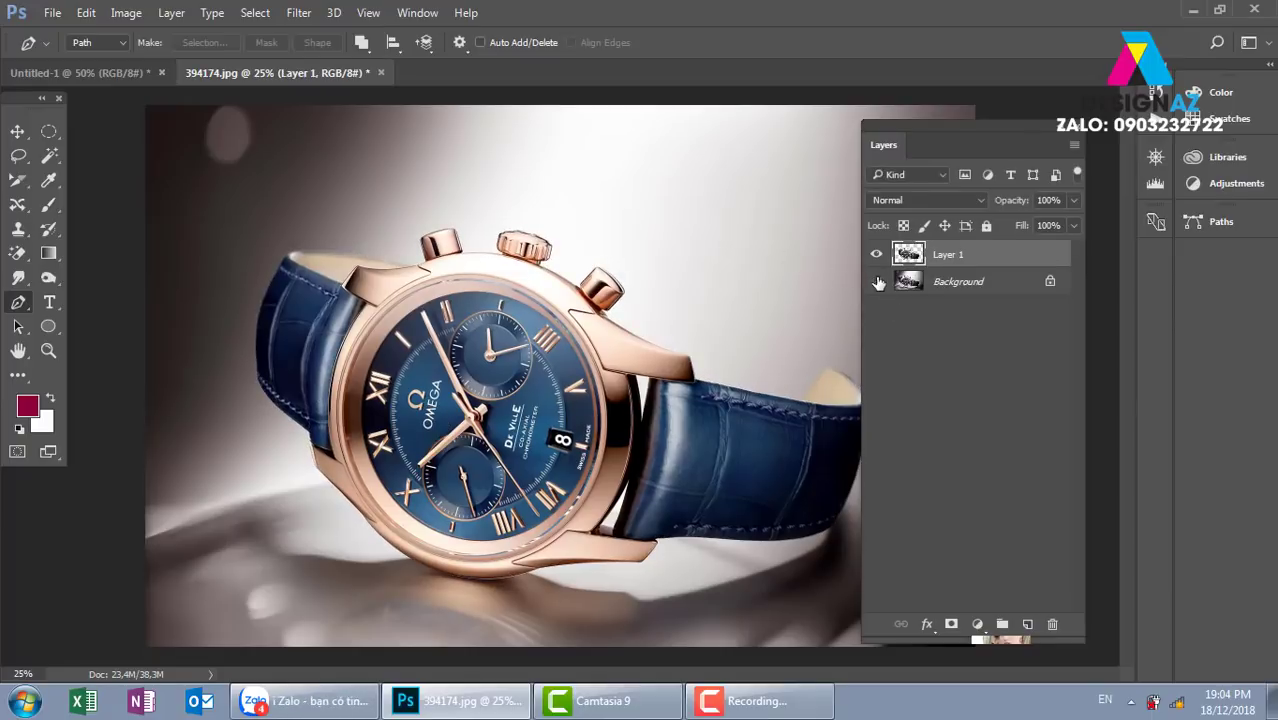
pyautogui.click(876, 281)
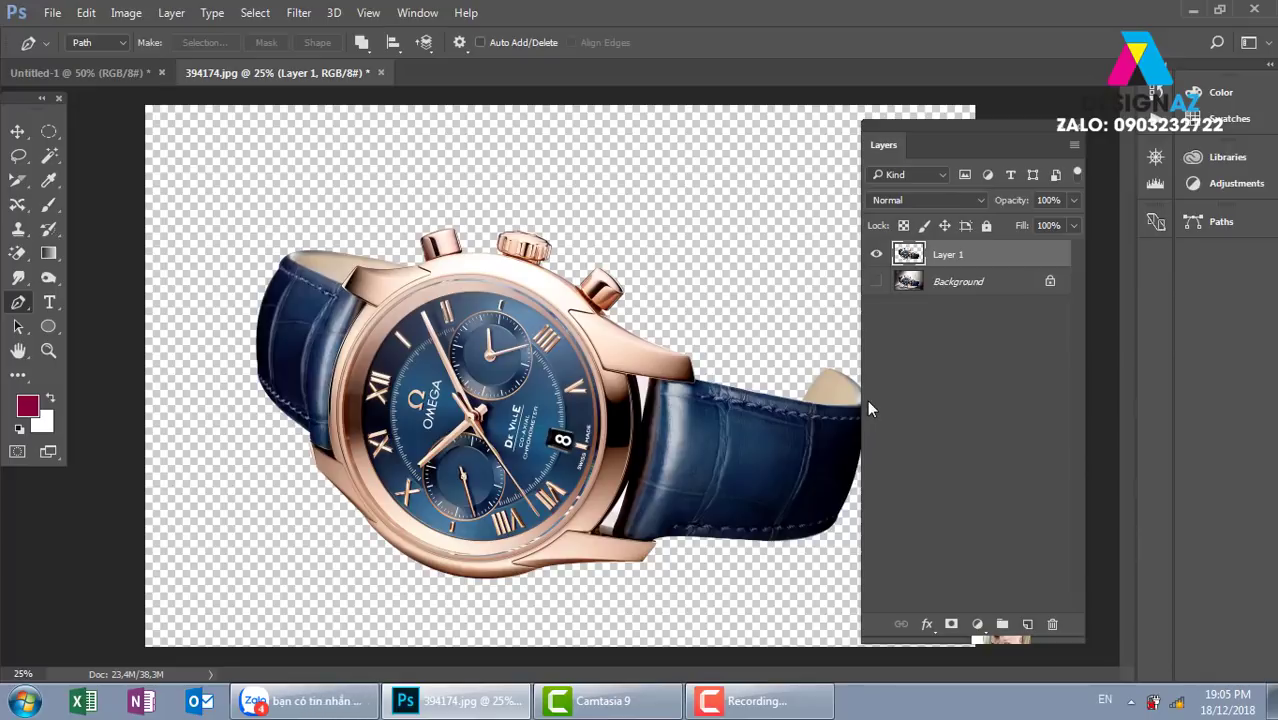
pyautogui.click(114, 40)
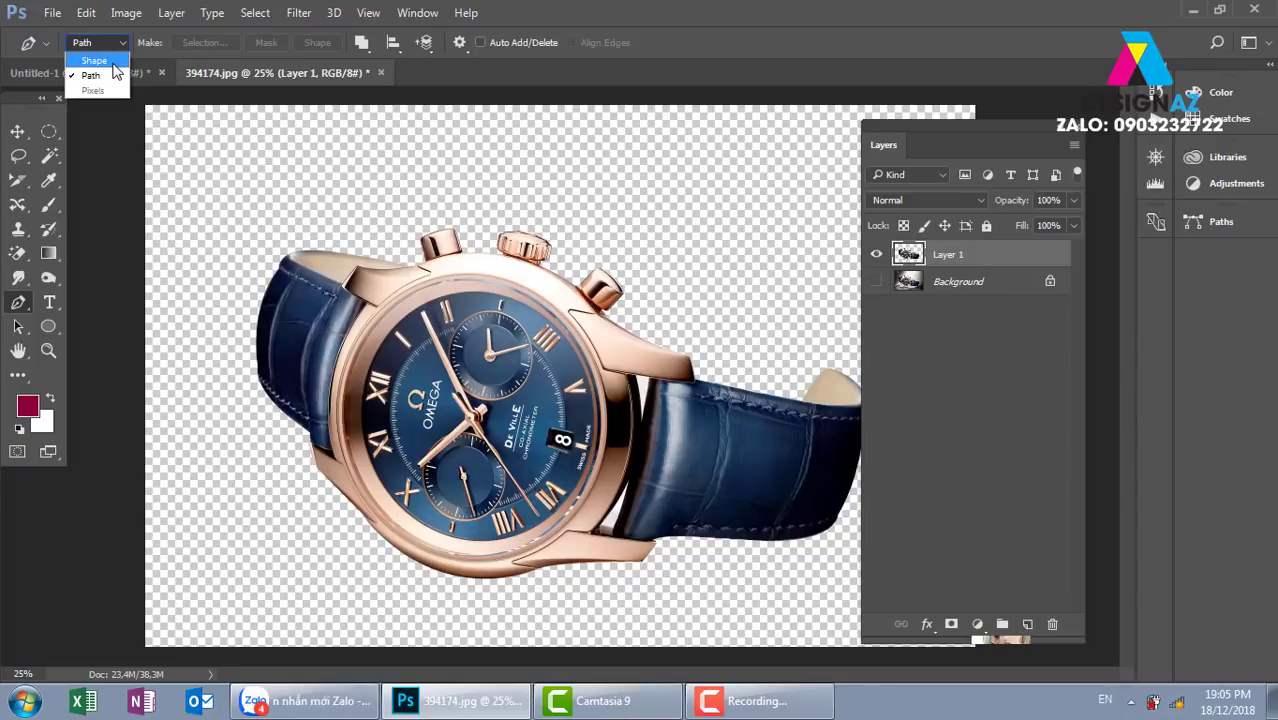
# - In Untitled-1, draw a closed wave-shaped path across the lower part of the canvas
pyautogui.click(90, 75)
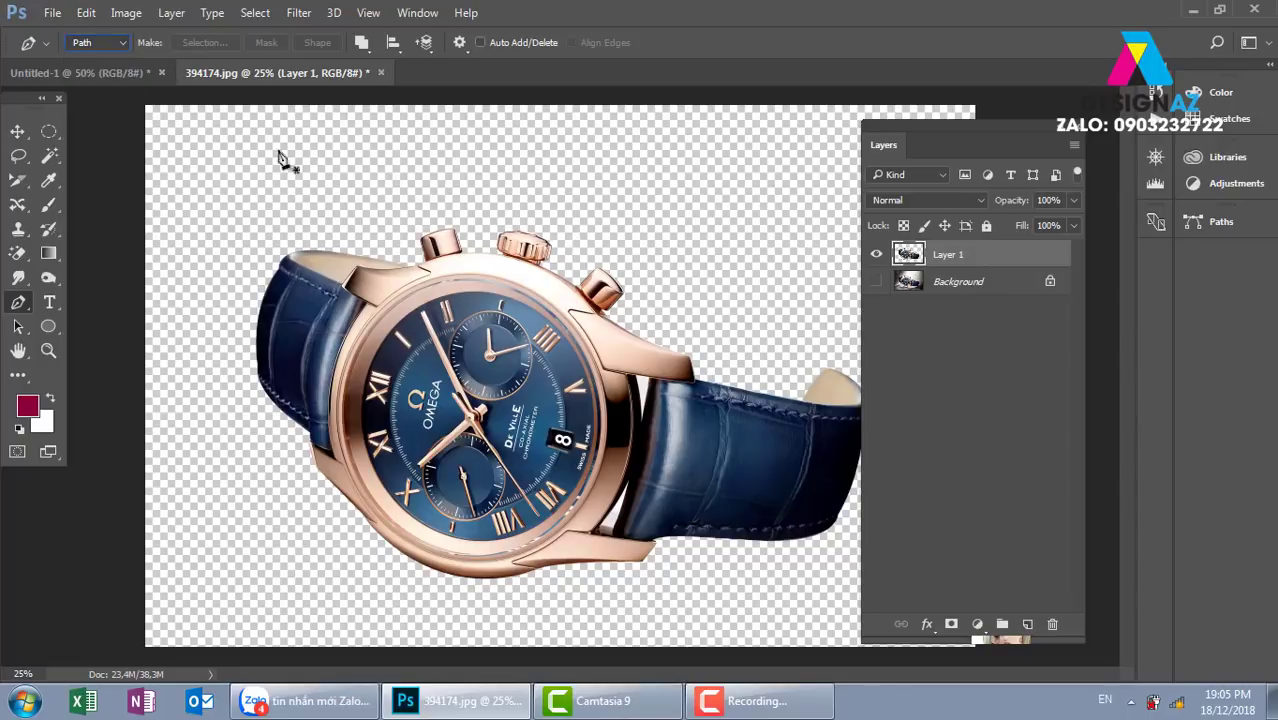
pyautogui.click(118, 73)
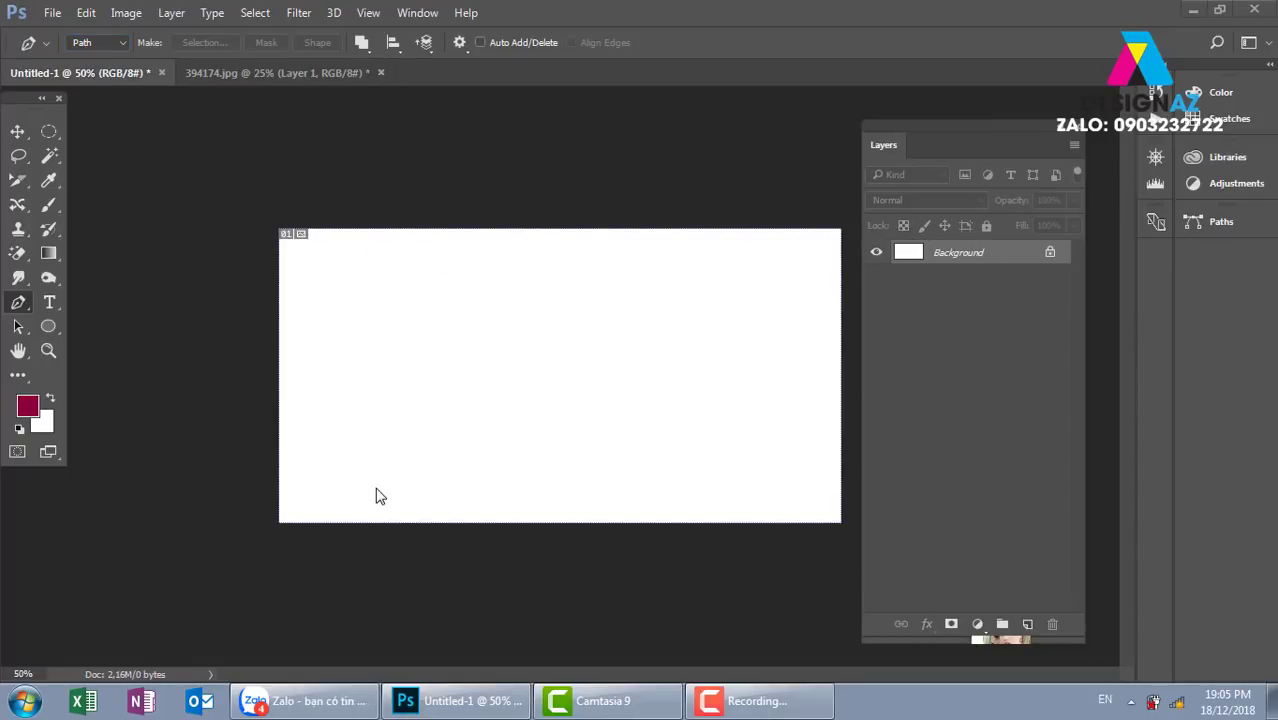
pyautogui.click(250, 464)
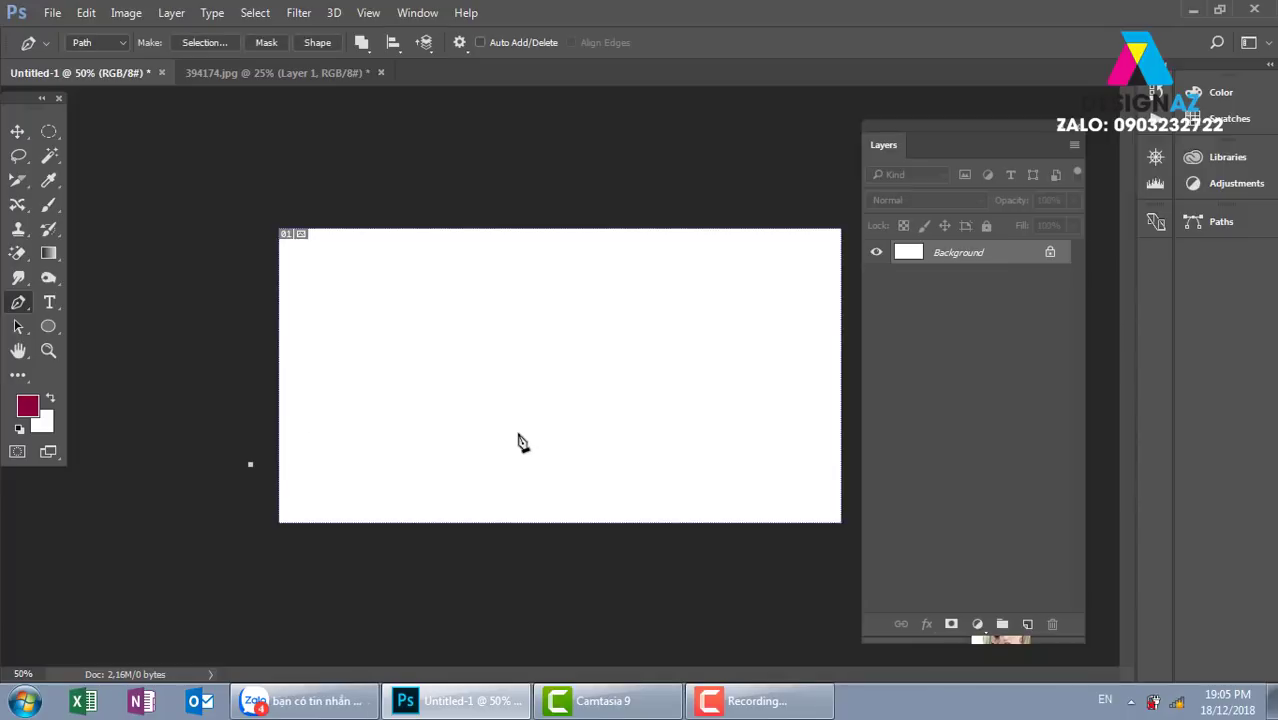
pyautogui.moveTo(543, 433)
pyautogui.mouseDown()
pyautogui.moveTo(697, 499)
pyautogui.moveTo(734, 494)
pyautogui.mouseUp()
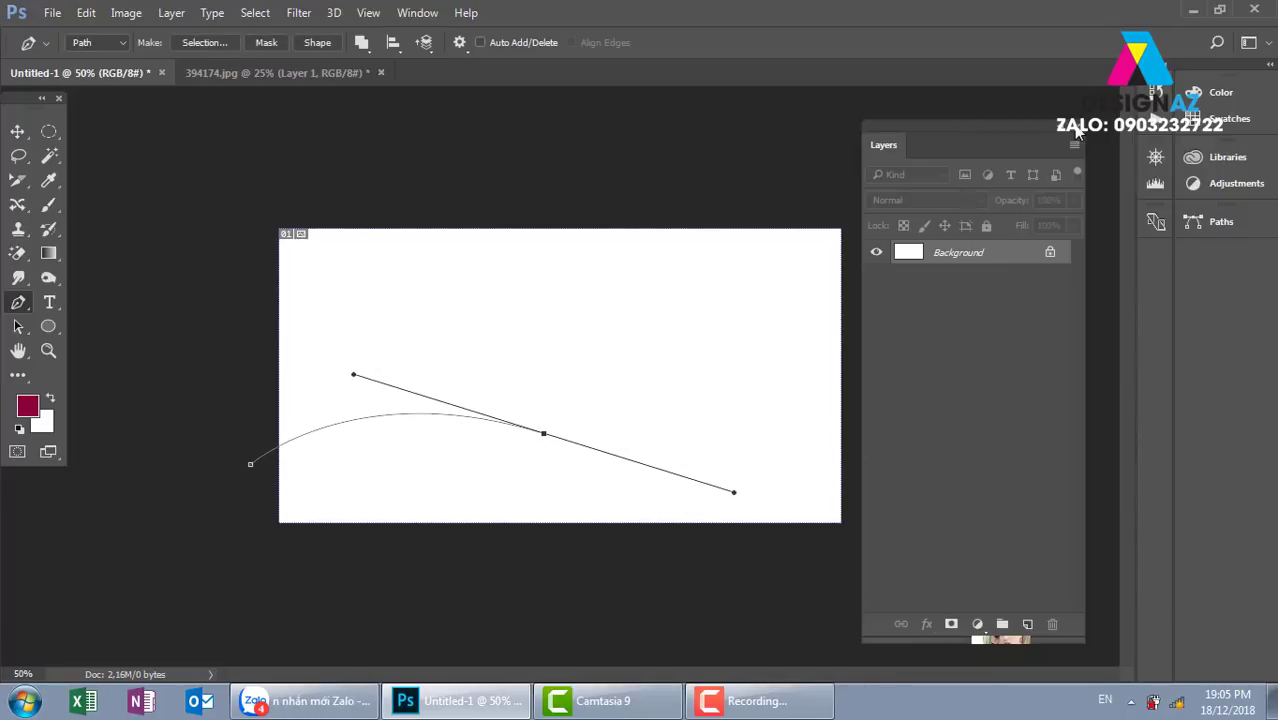
pyautogui.moveTo(922, 412); pyautogui.dragTo(1007, 333)
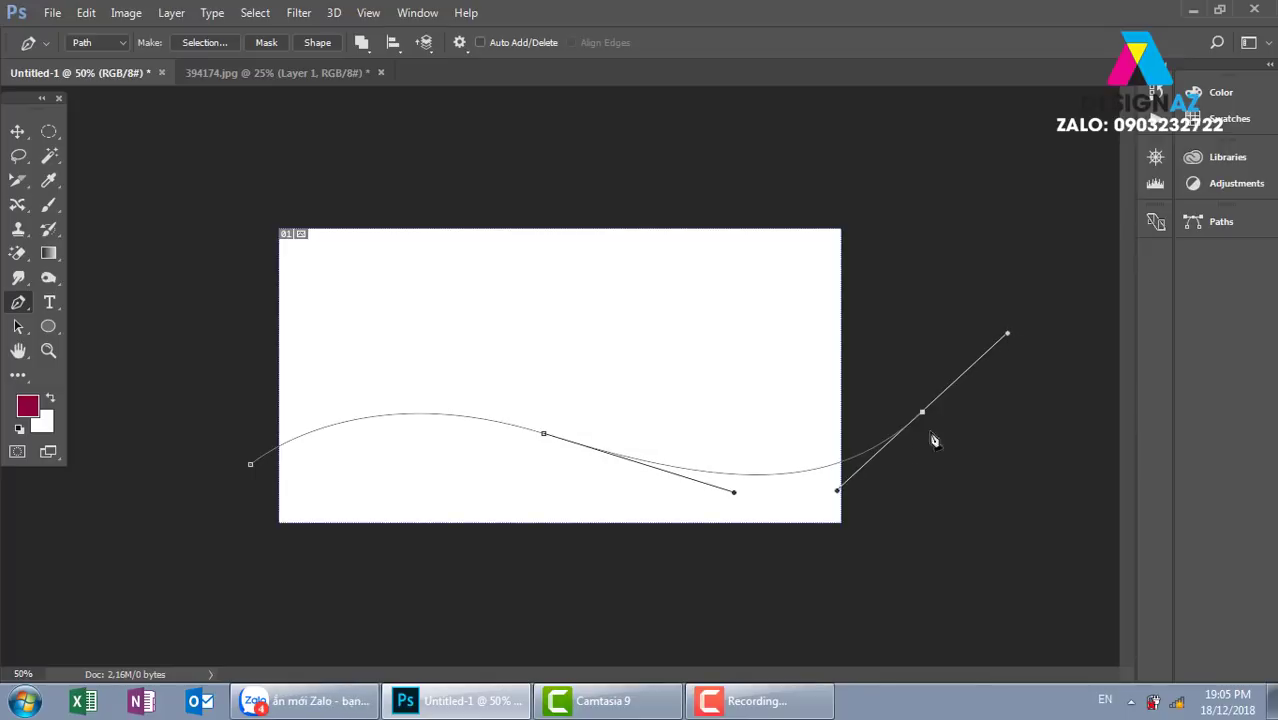
pyautogui.moveTo(922, 412); pyautogui.dragTo(941, 368)
pyautogui.click(932, 494)
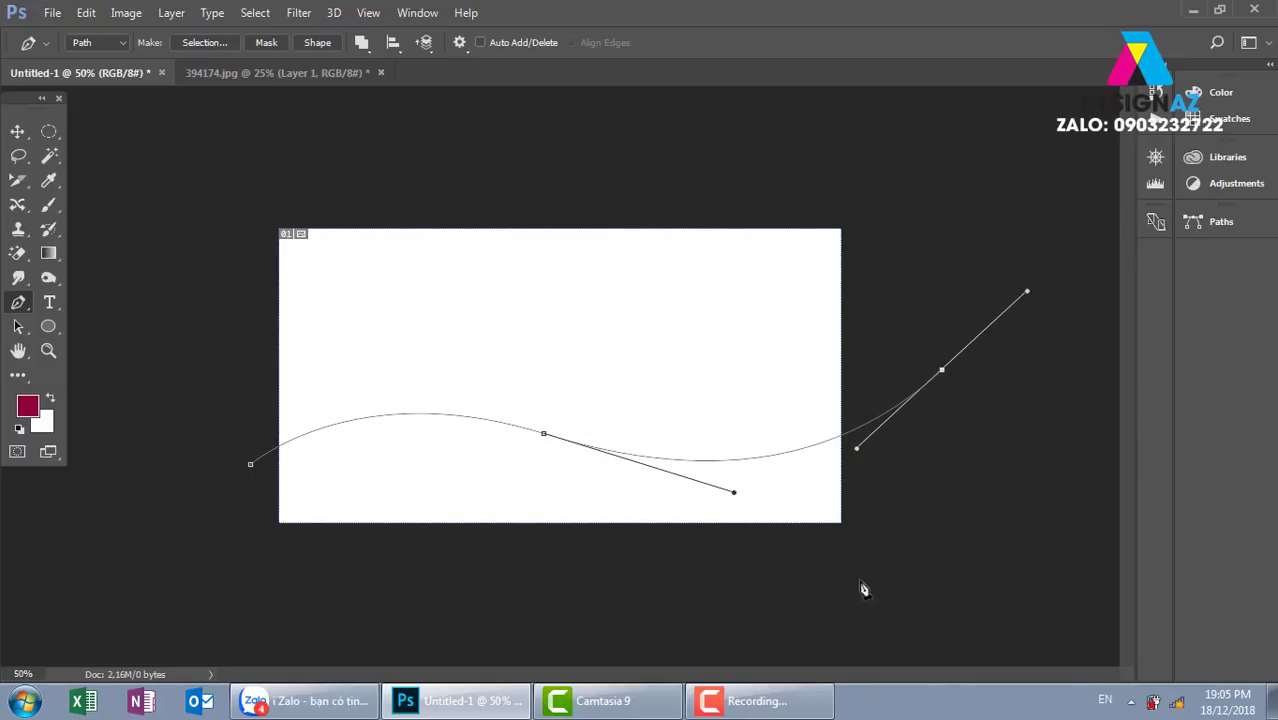
pyautogui.moveTo(864, 580); pyautogui.dragTo(727, 585)
pyautogui.moveTo(641, 606); pyautogui.dragTo(335, 614)
pyautogui.click(271, 608)
pyautogui.click(210, 537)
pyautogui.click(250, 464)
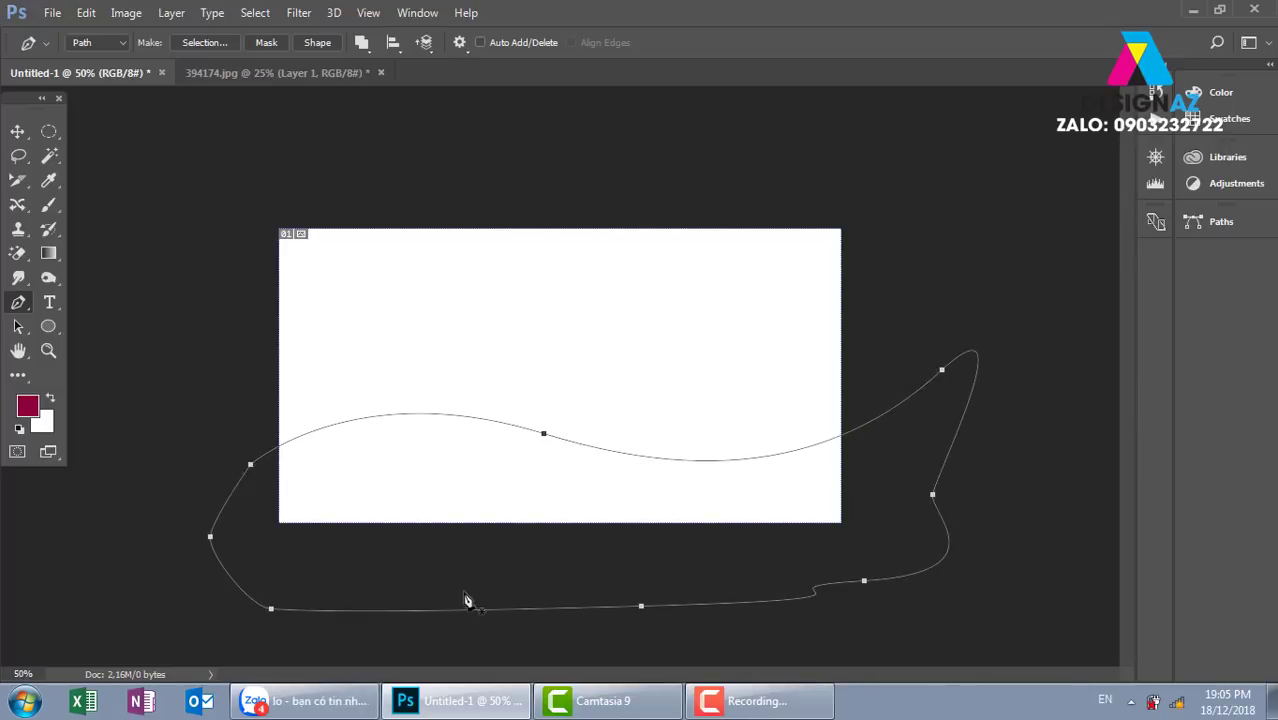
# - Fill the wave with crimson on a new layer, deselect, then delete that layer
pyautogui.click(1155, 130)
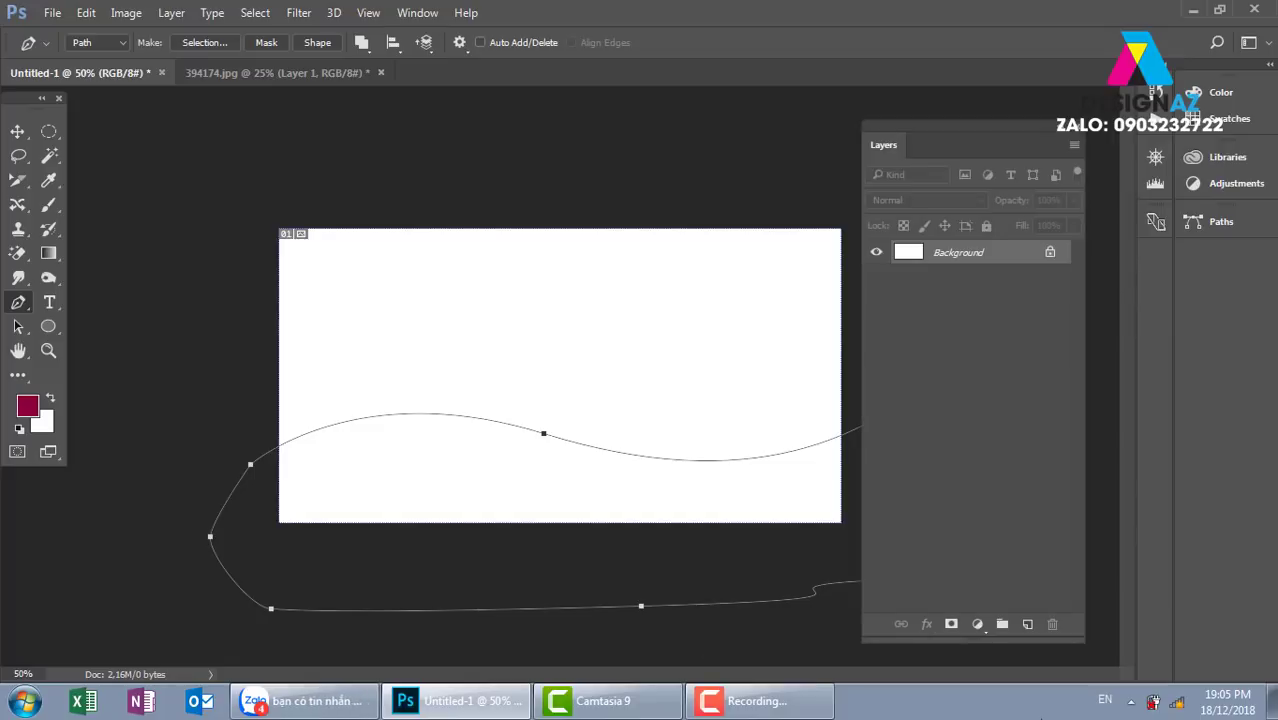
pyautogui.hotkey('ctrl', 'Return')
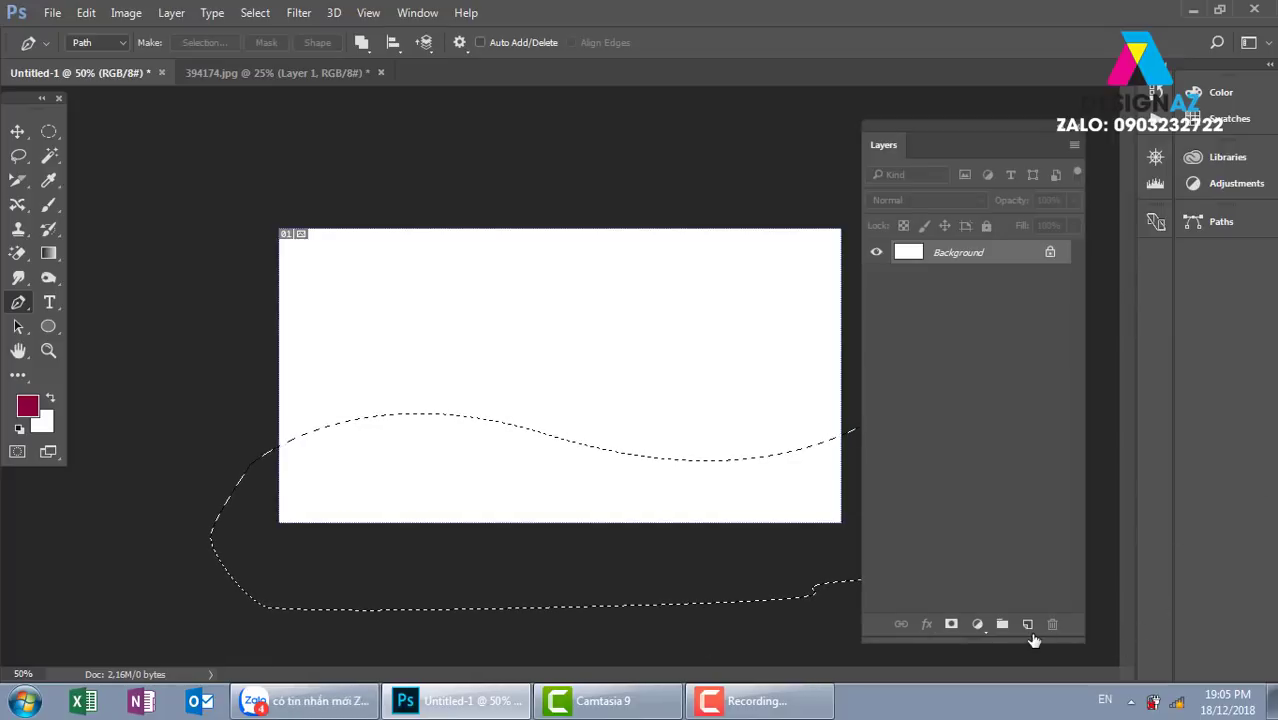
pyautogui.click(1028, 626)
pyautogui.hotkey('alt', 'BackSpace')
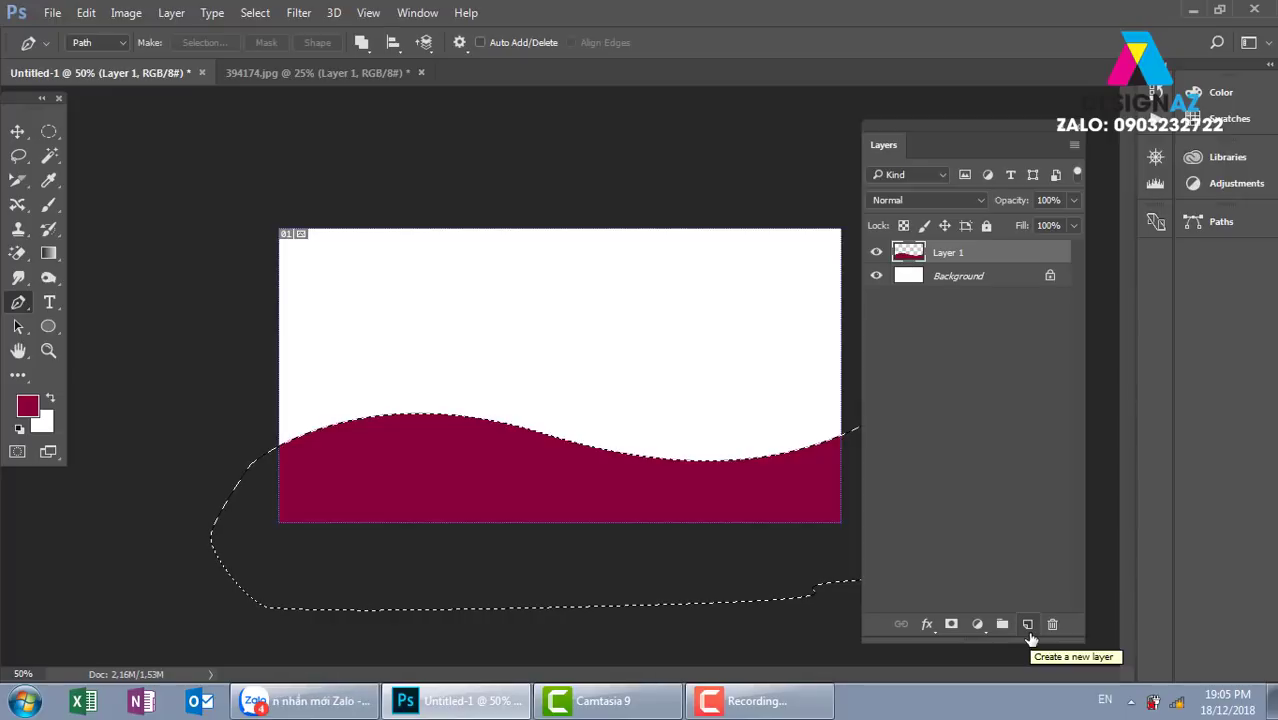
pyautogui.press('v')
pyautogui.hotkey('ctrl', 'd')
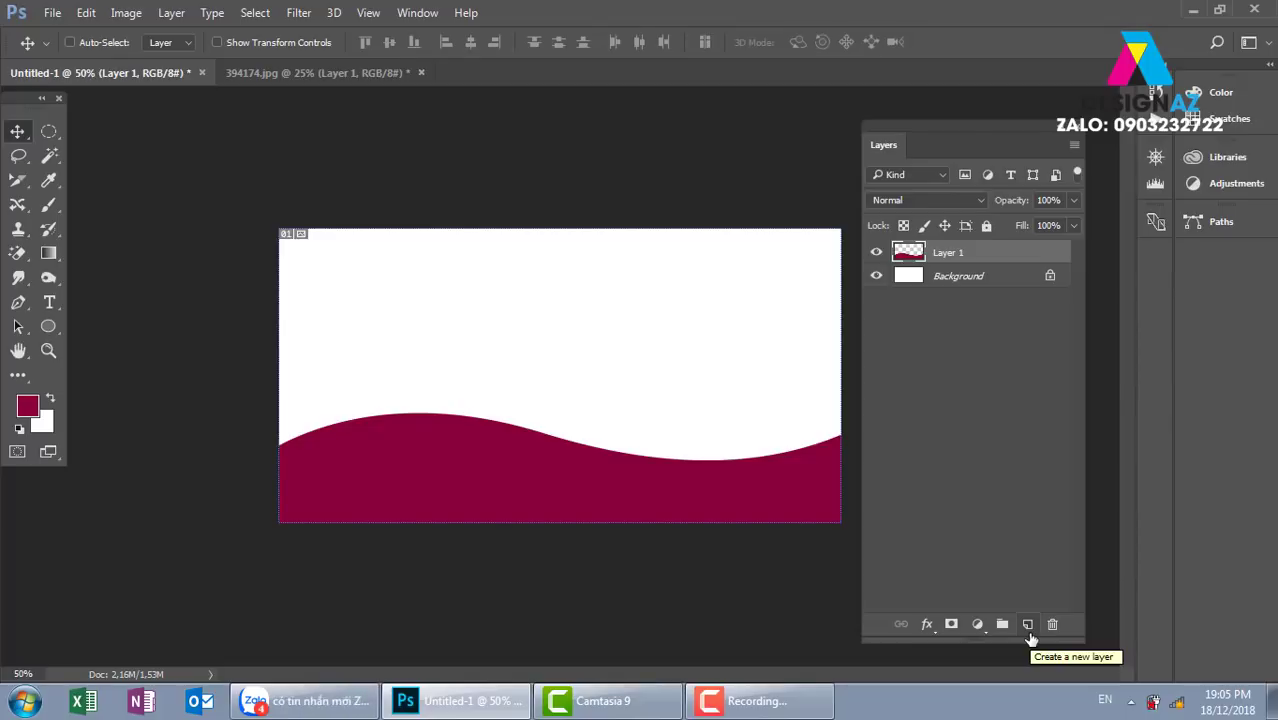
pyautogui.press('Delete')
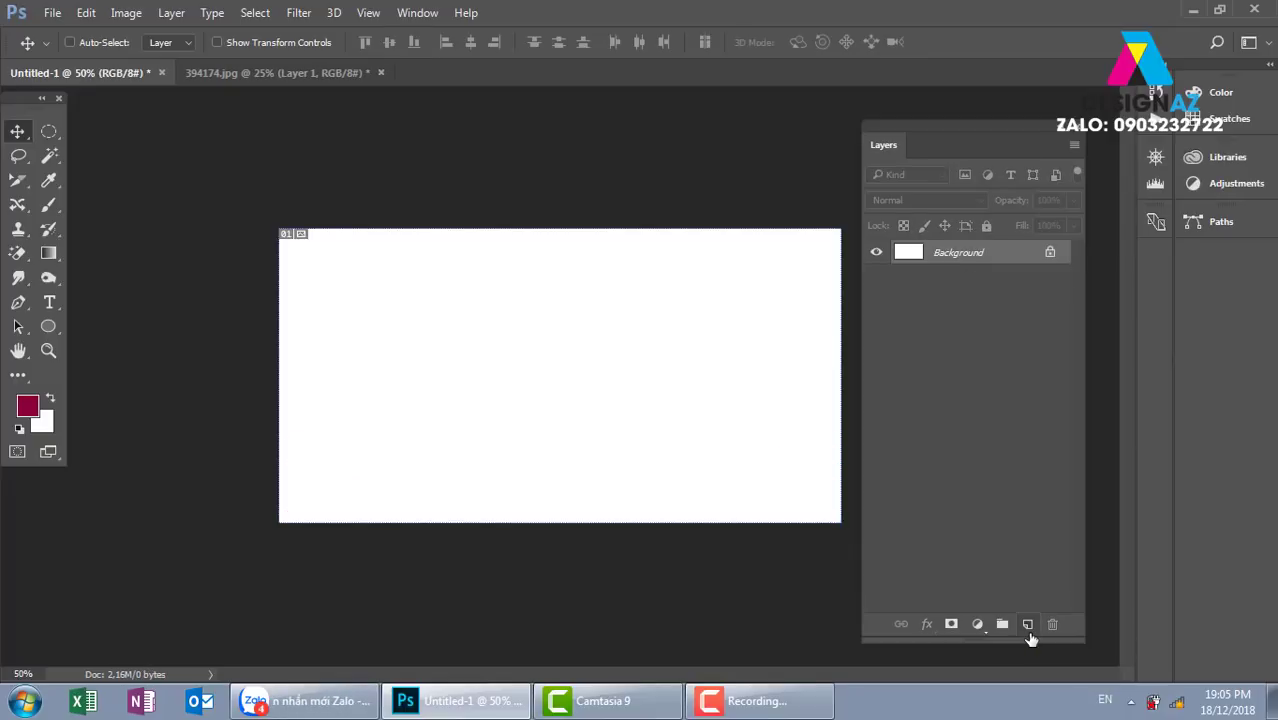
# - Set the Pen tool to Shape mode with a dark red solid fill
pyautogui.click(20, 302)
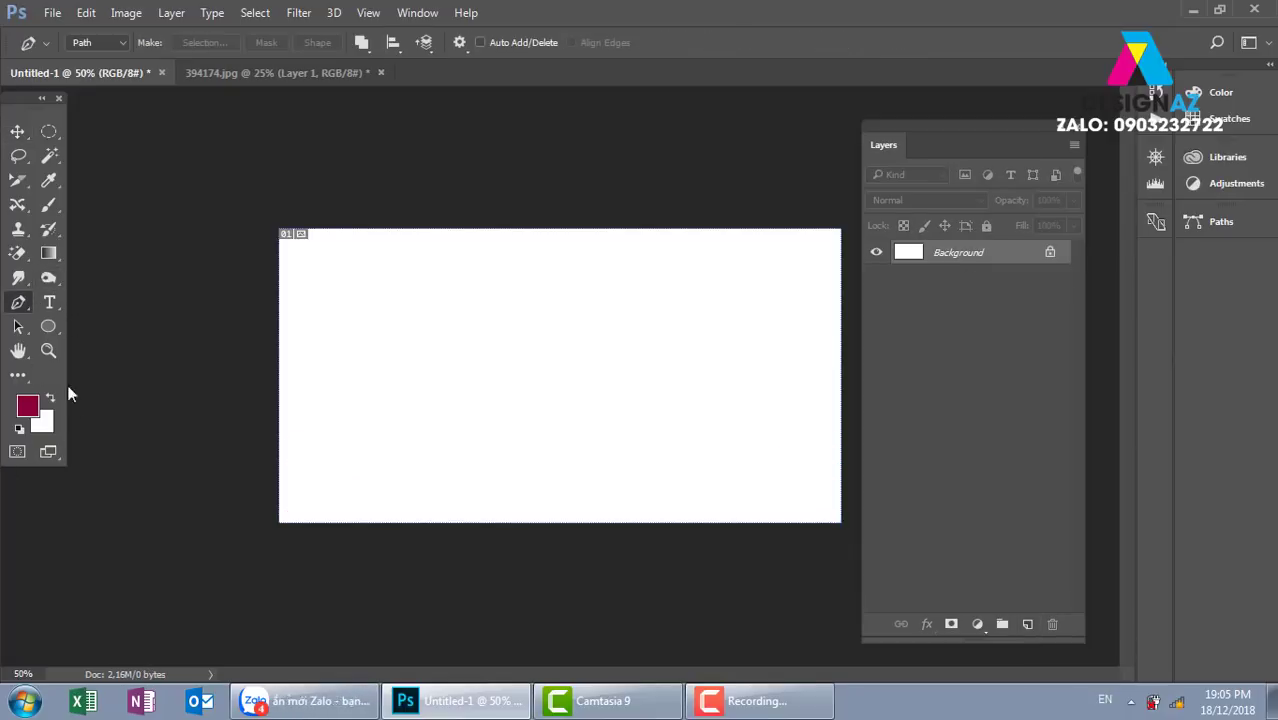
pyautogui.click(110, 45)
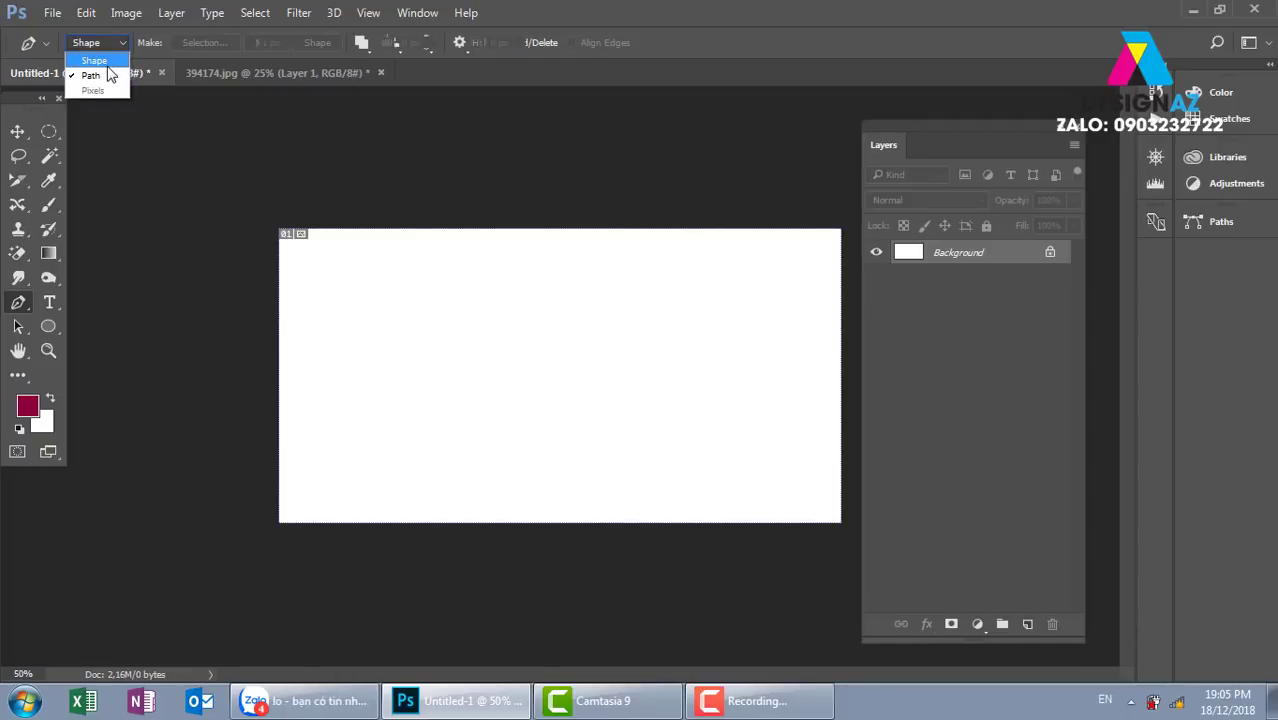
pyautogui.click(100, 61)
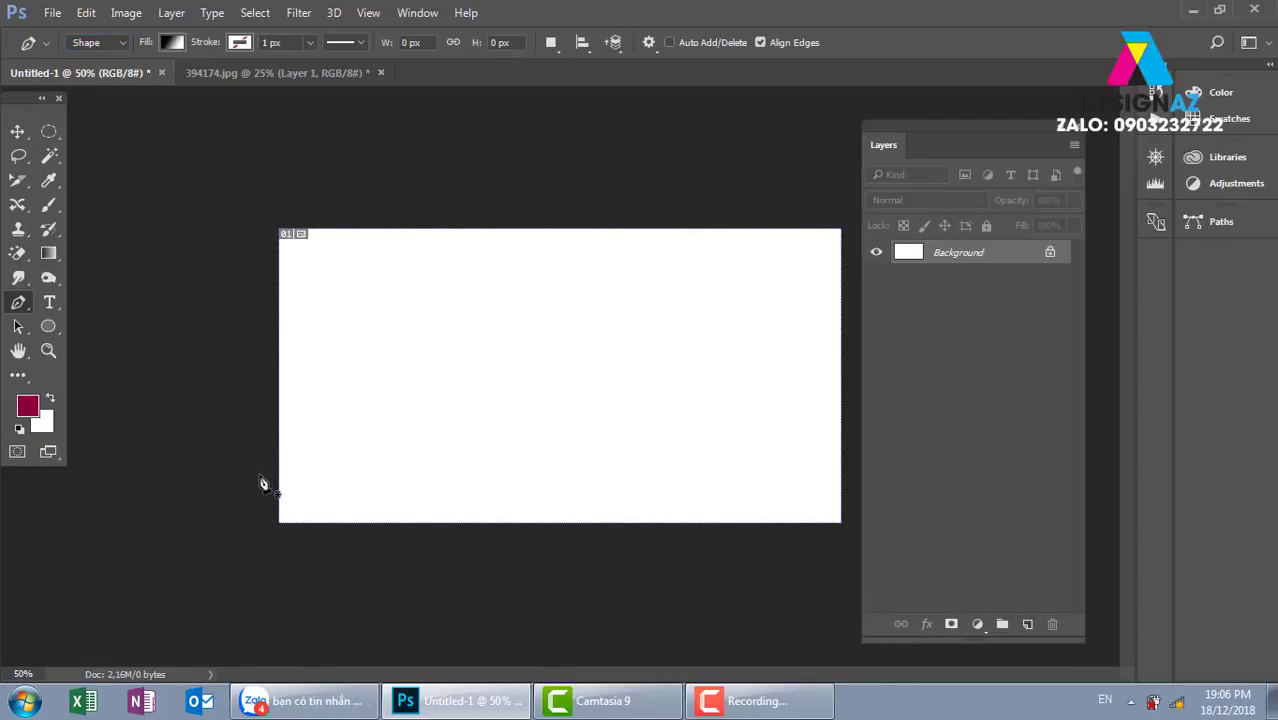
pyautogui.click(173, 43)
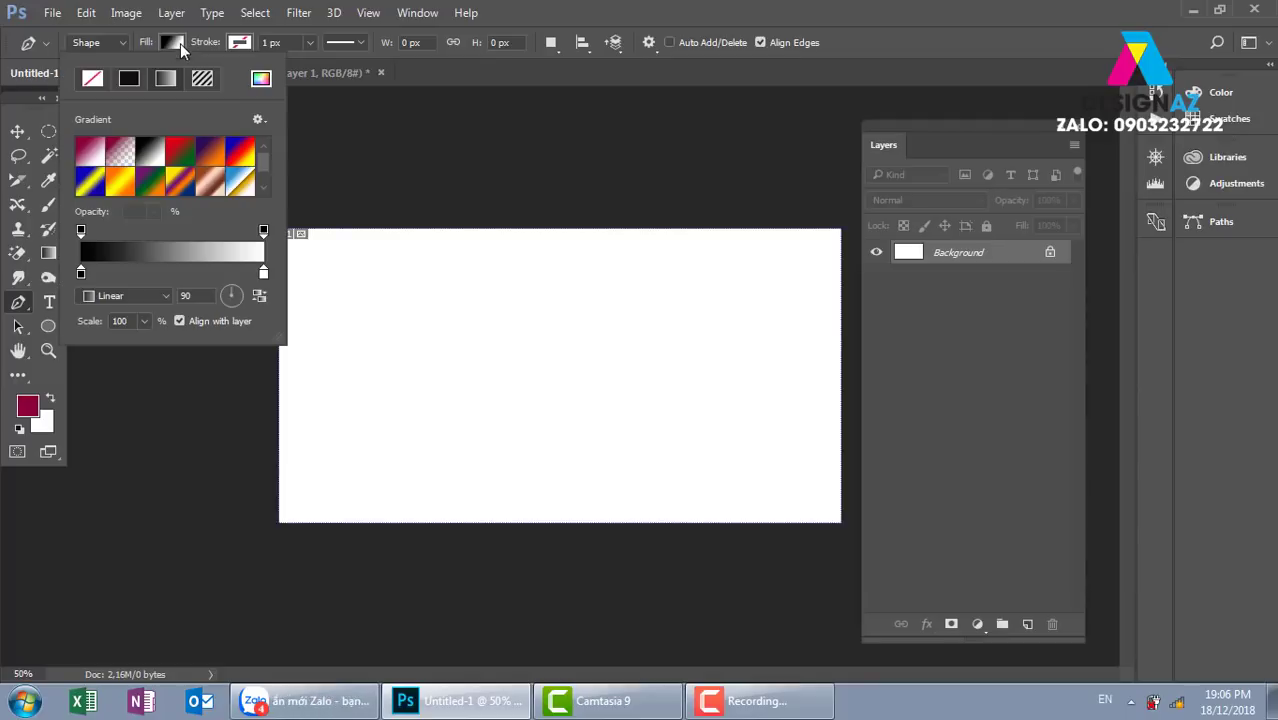
pyautogui.click(129, 78)
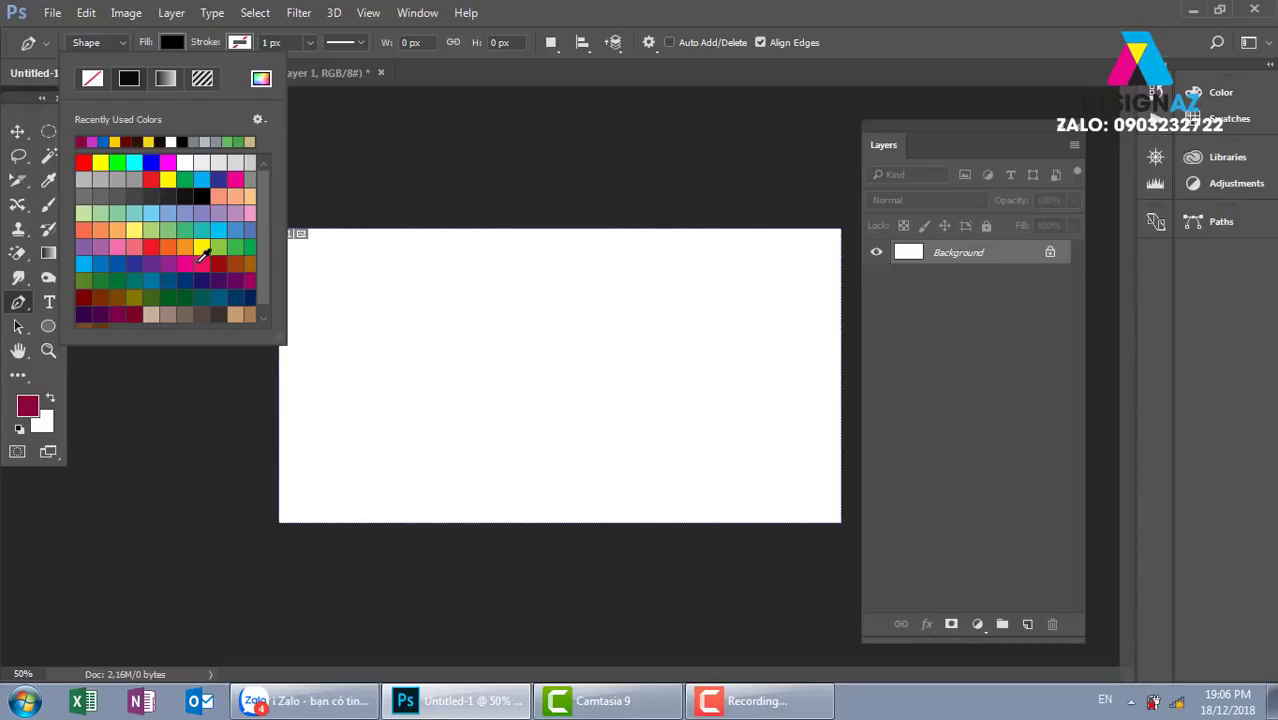
pyautogui.click(216, 259)
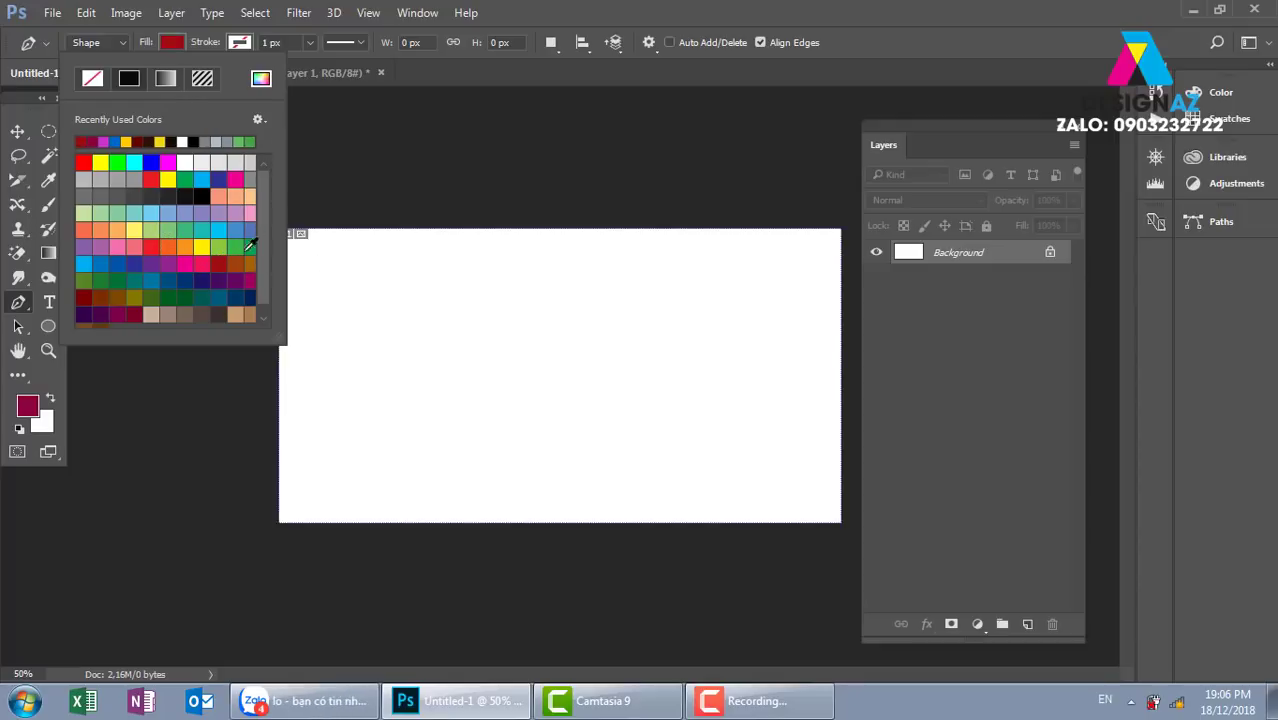
pyautogui.click(411, 177)
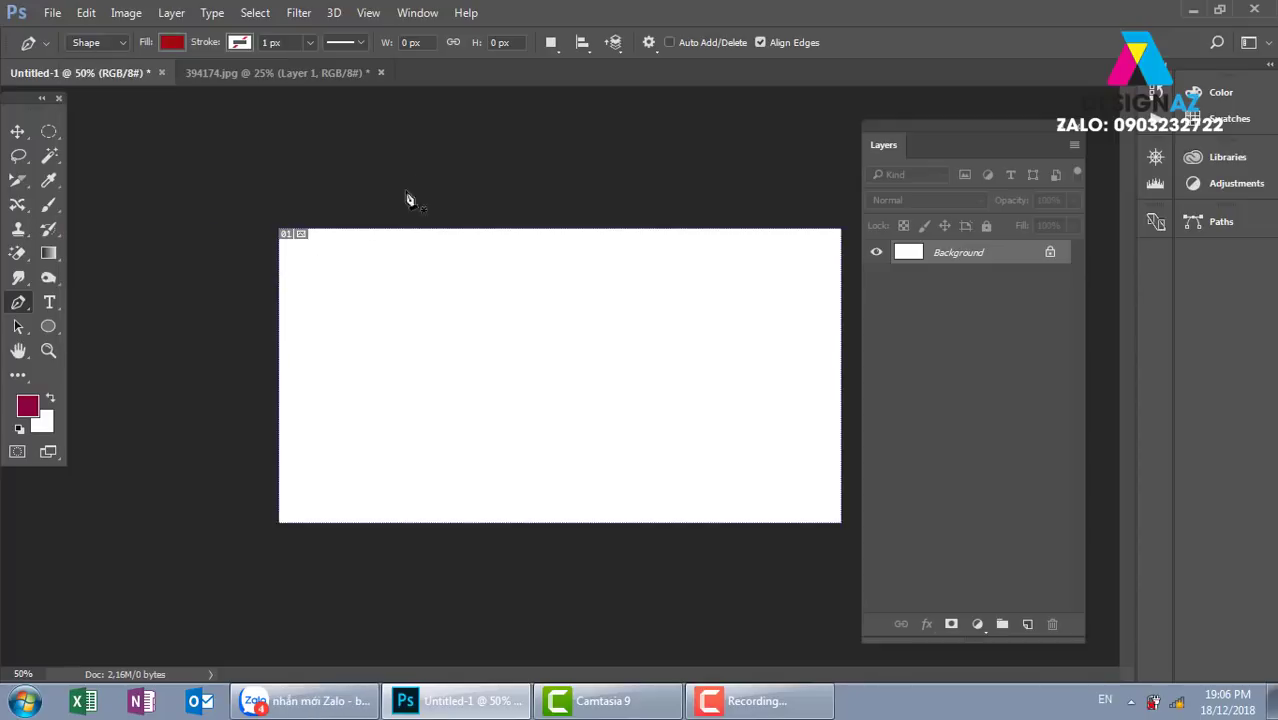
# - Draw the wave's curved top edge from the left side across to the right edge
pyautogui.click(258, 460)
pyautogui.hotkey('ctrl', 'z')
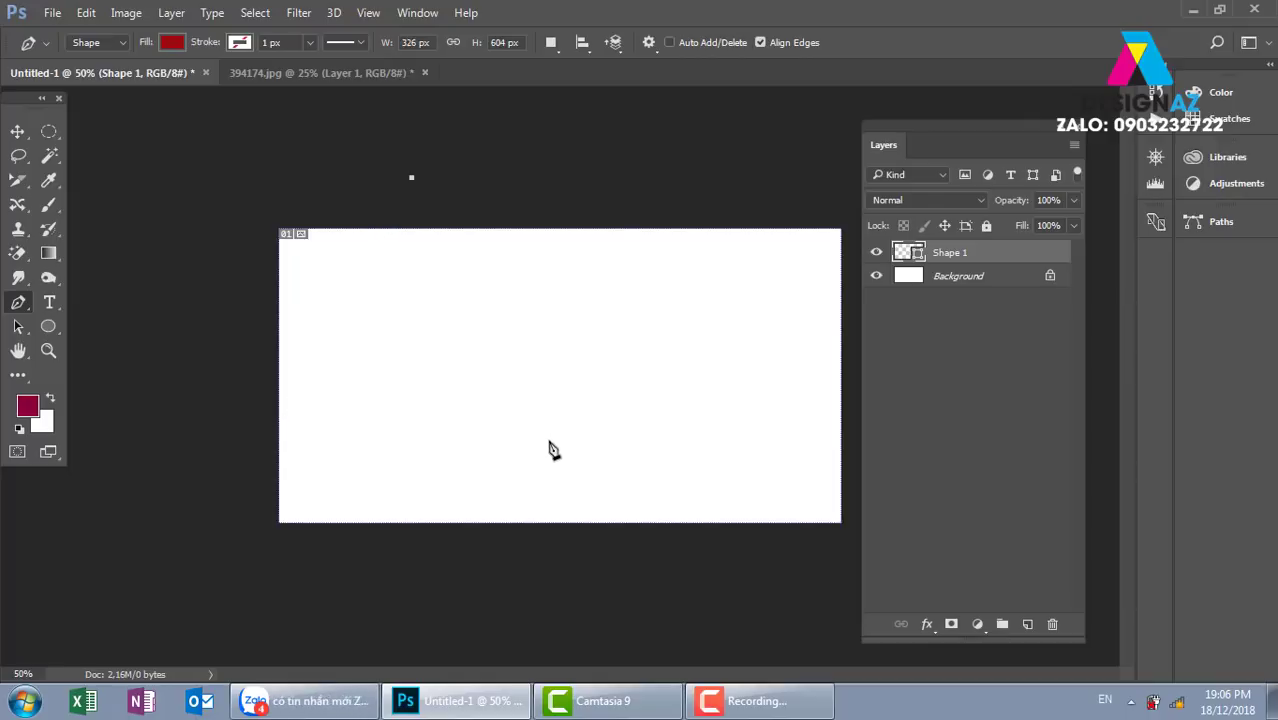
pyautogui.hotkey('ctrl', 'z')
pyautogui.click(263, 478)
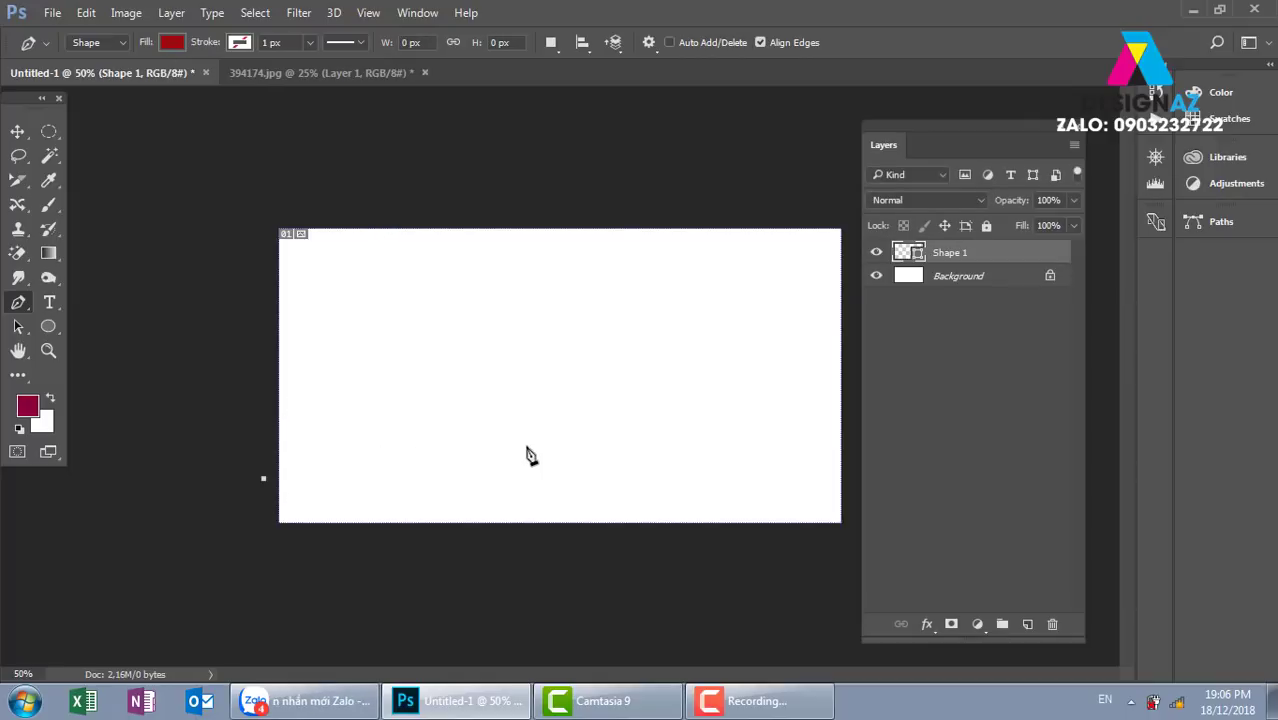
pyautogui.moveTo(551, 440)
pyautogui.mouseDown()
pyautogui.moveTo(682, 494)
pyautogui.moveTo(758, 505)
pyautogui.mouseUp()
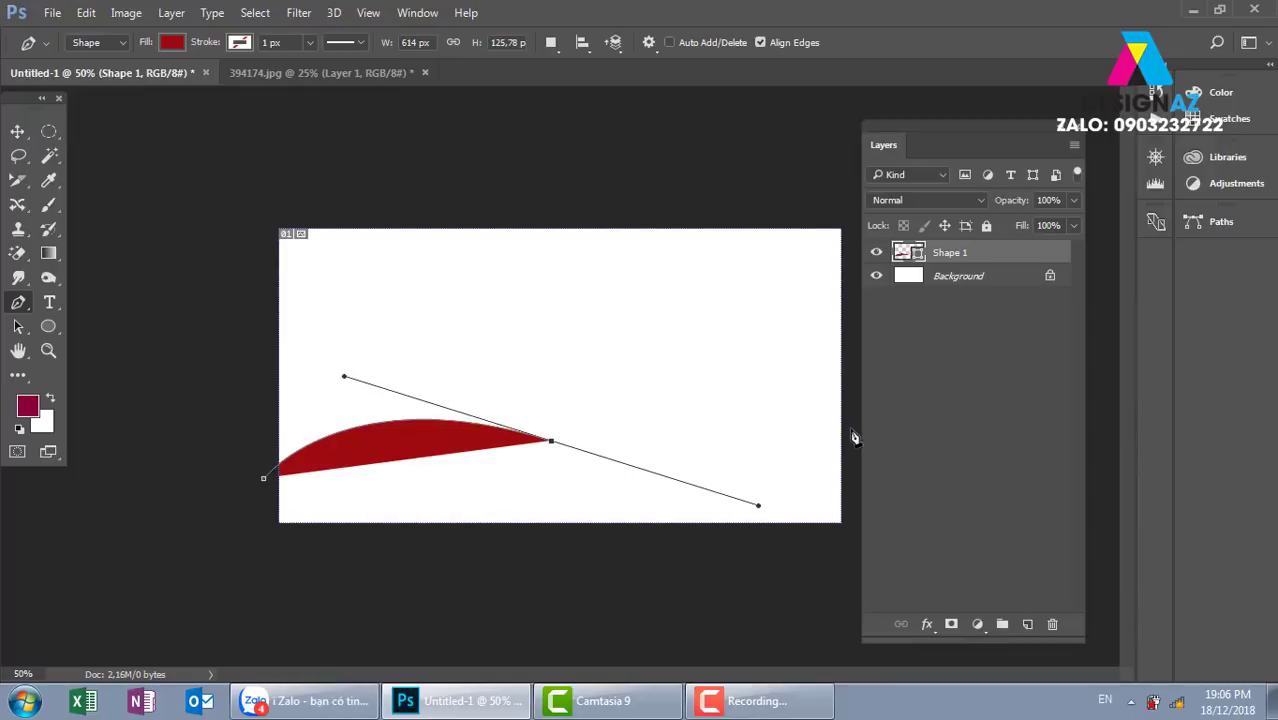
pyautogui.moveTo(851, 429)
pyautogui.mouseDown()
pyautogui.moveTo(850, 470)
pyautogui.moveTo(751, 480)
pyautogui.mouseUp()
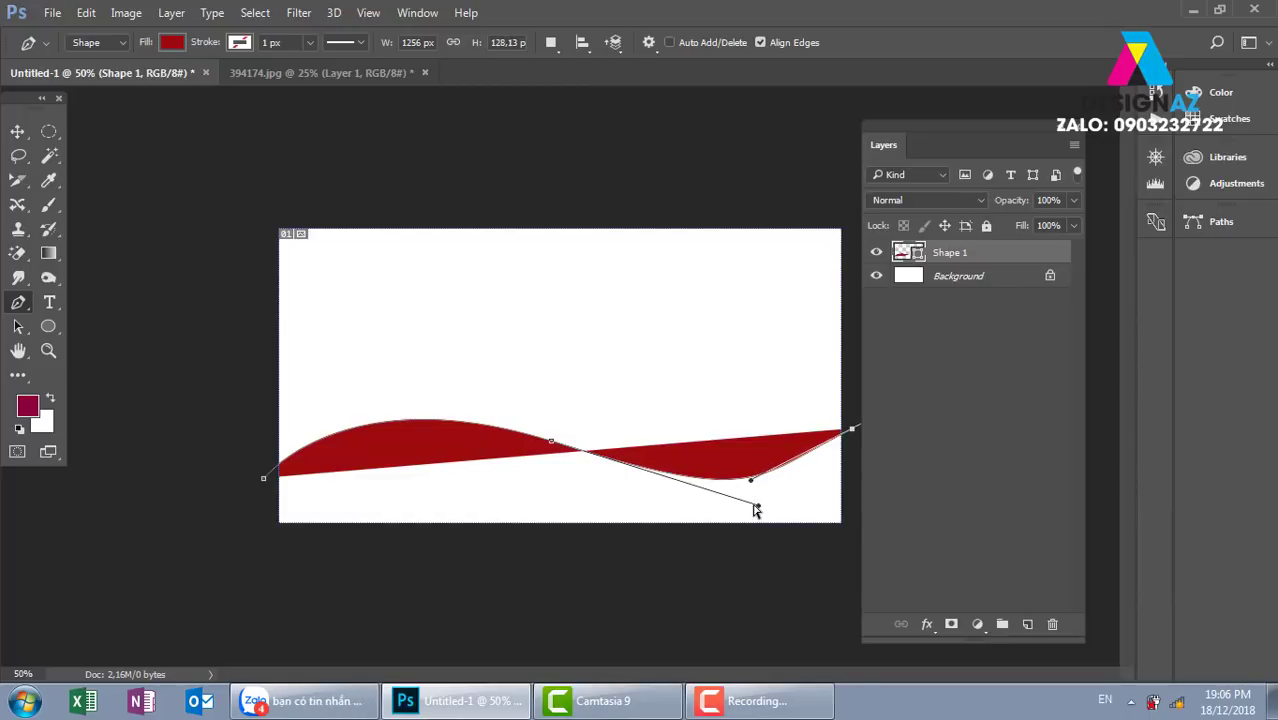
pyautogui.moveTo(756, 510); pyautogui.dragTo(696, 500)
pyautogui.press('Escape')
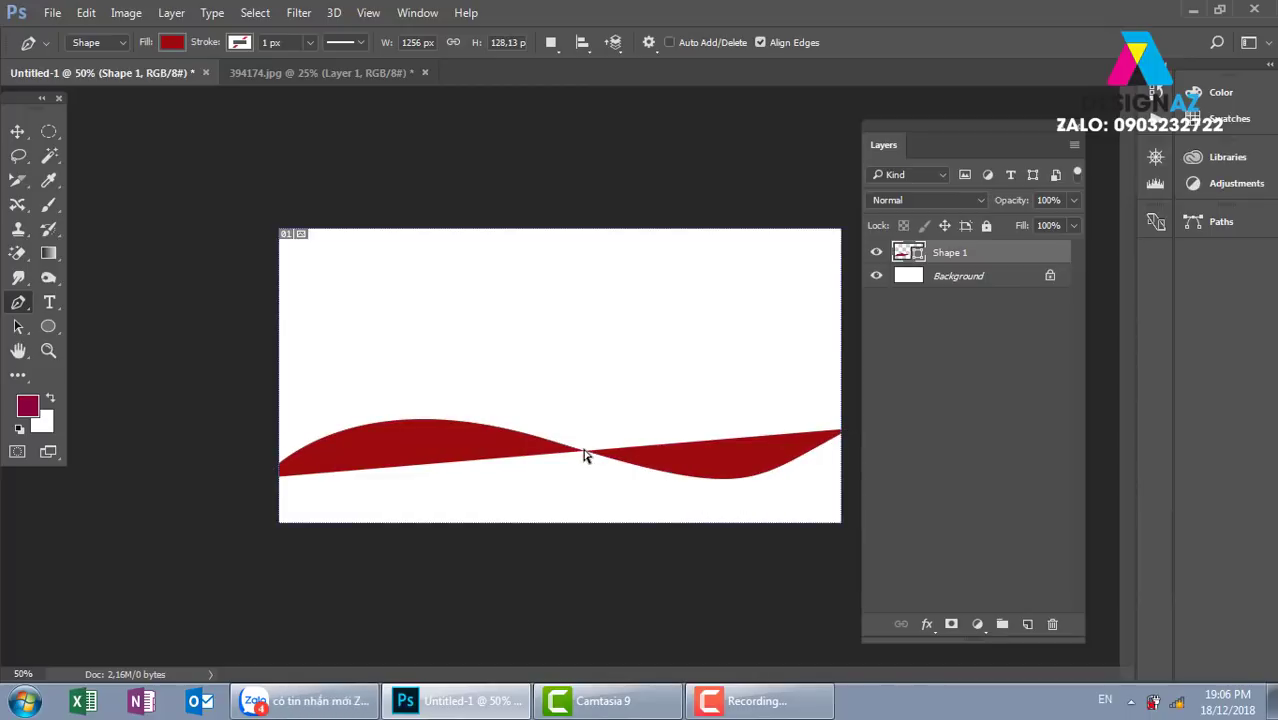
# - Reshape the wave's curves and close it with points below the canvas bottom
pyautogui.keyDown('ctrl'); pyautogui.click(577, 455); pyautogui.keyUp('ctrl')
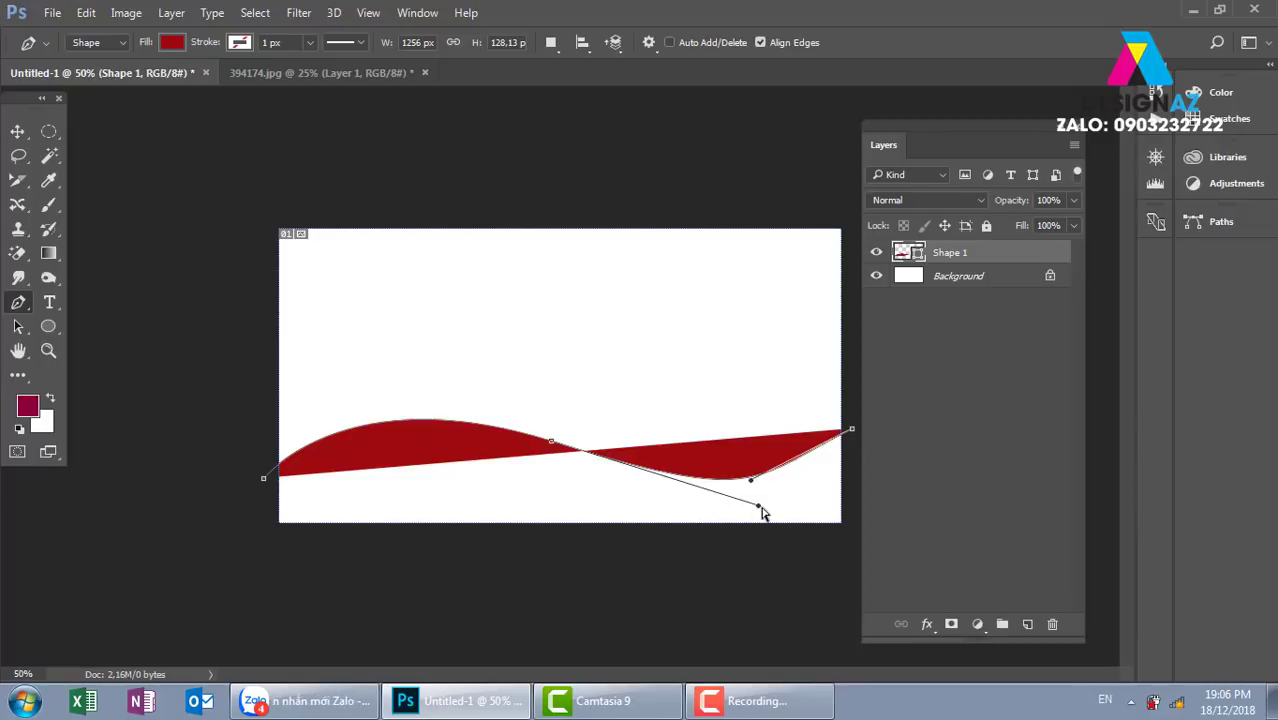
pyautogui.moveTo(758, 508); pyautogui.dragTo(659, 487)
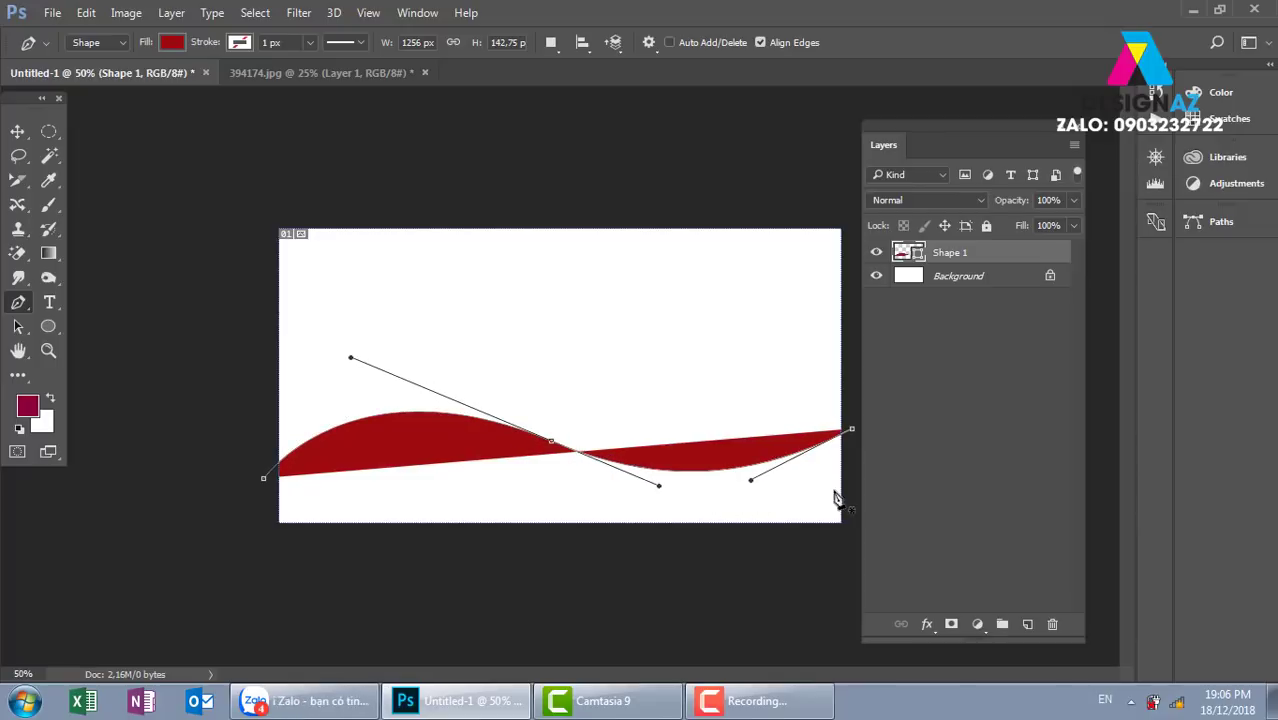
pyautogui.keyDown('ctrl'); pyautogui.click(851, 431); pyautogui.keyUp('ctrl')
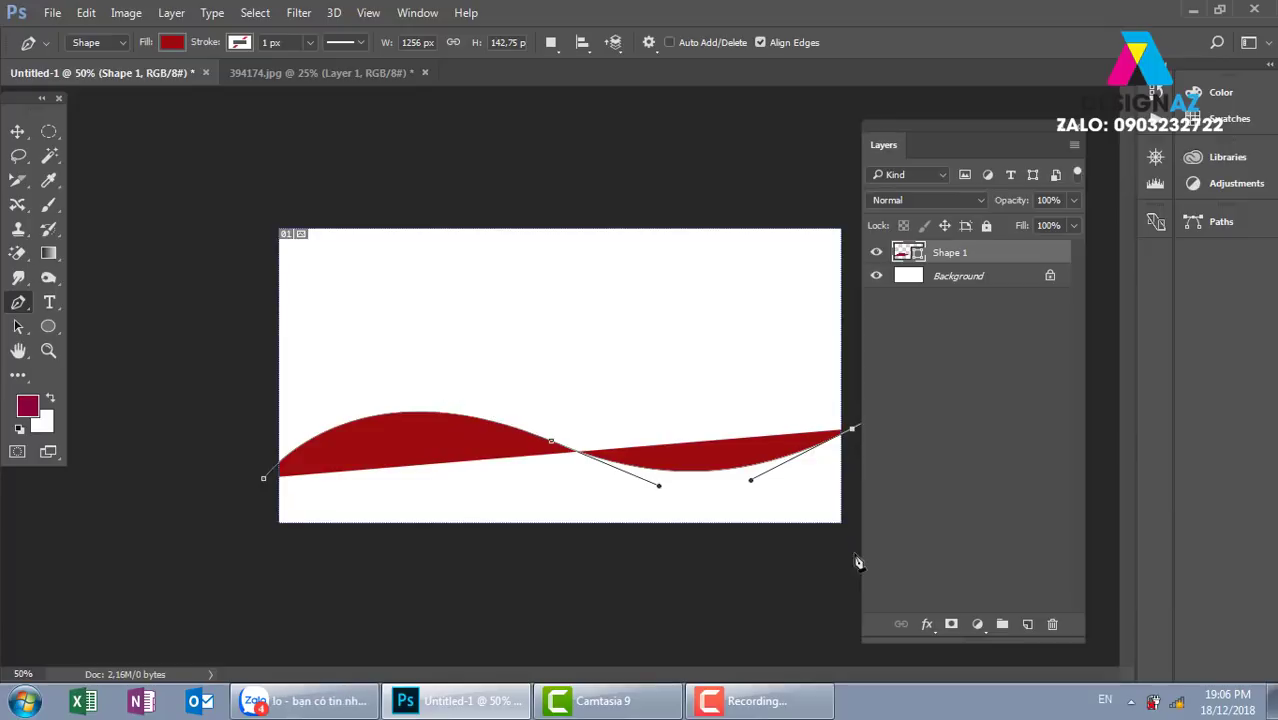
pyautogui.moveTo(857, 563); pyautogui.dragTo(843, 562)
pyautogui.click(354, 601)
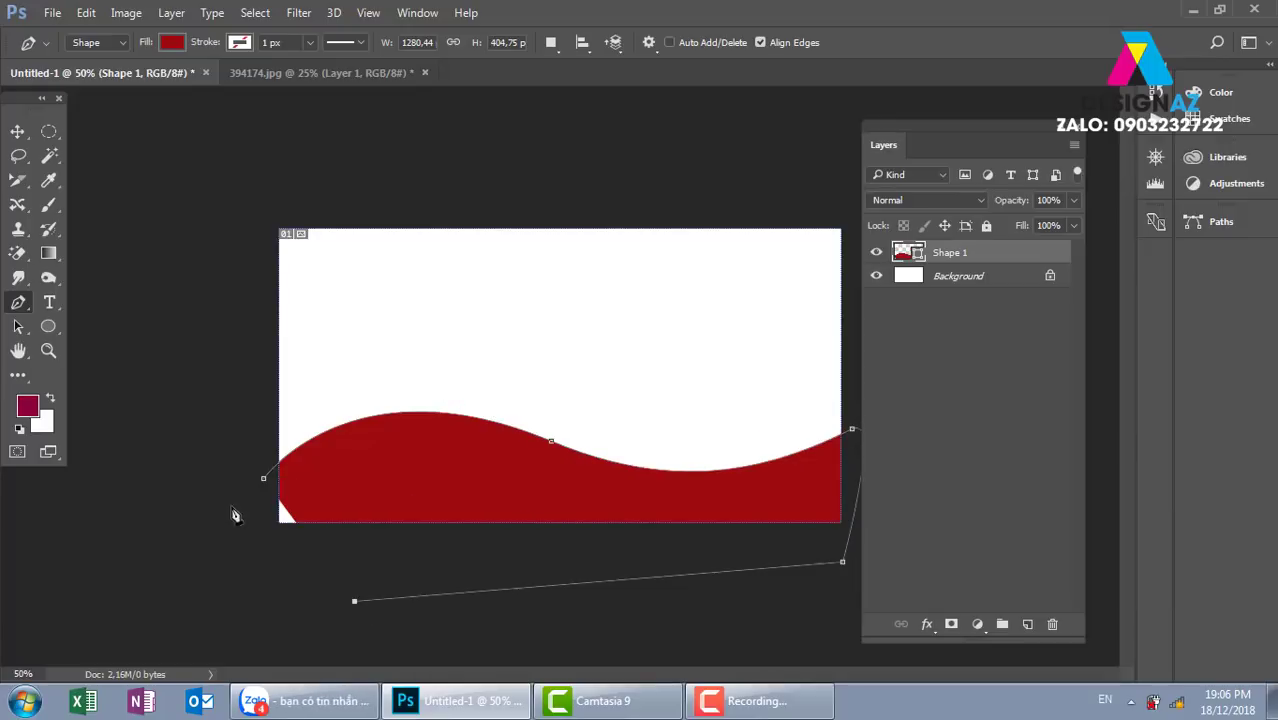
pyautogui.click(224, 551)
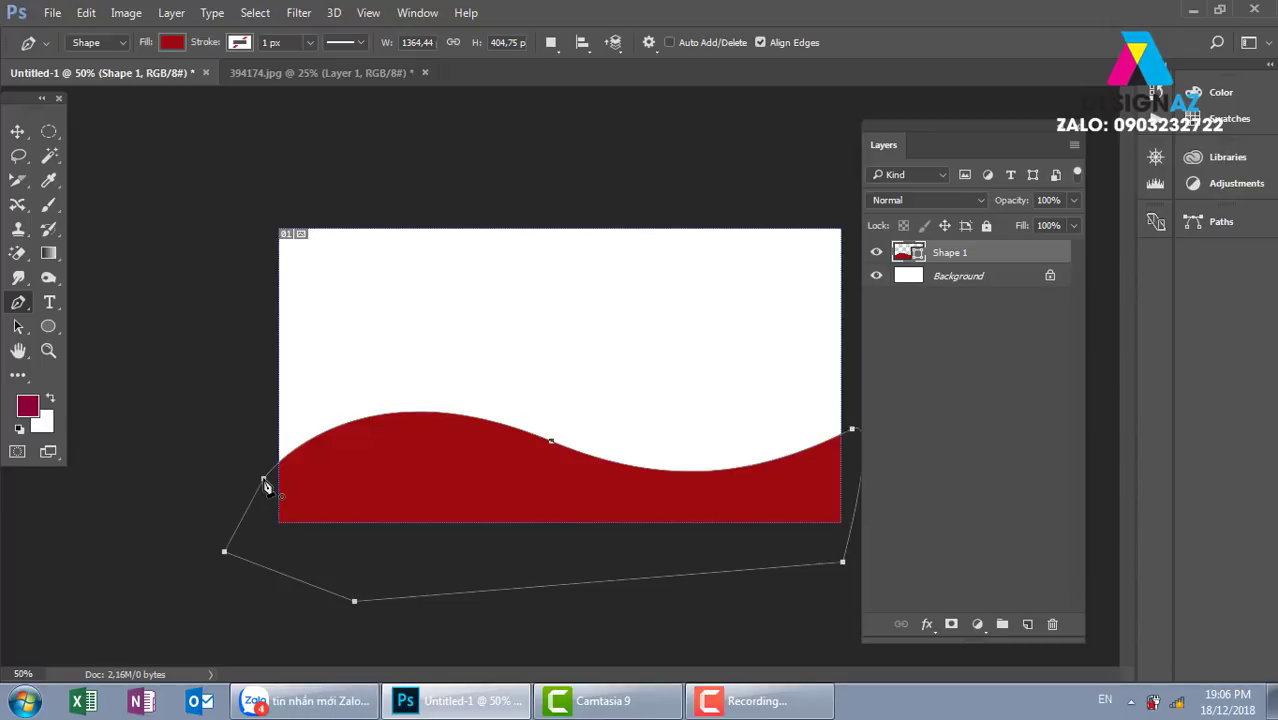
pyautogui.click(17, 131)
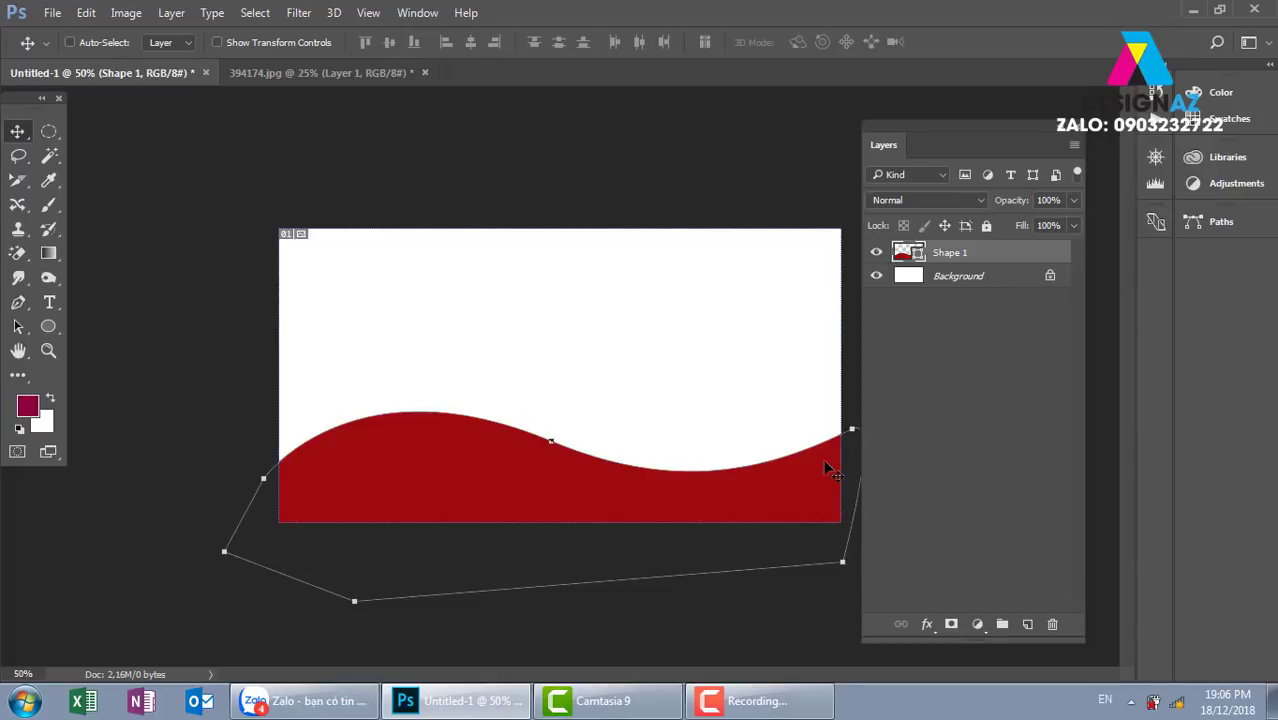
# - Drag the right-hand direction handle down to deepen the wave's trough
pyautogui.keyDown('ctrl'); pyautogui.click(549, 441); pyautogui.keyUp('ctrl')
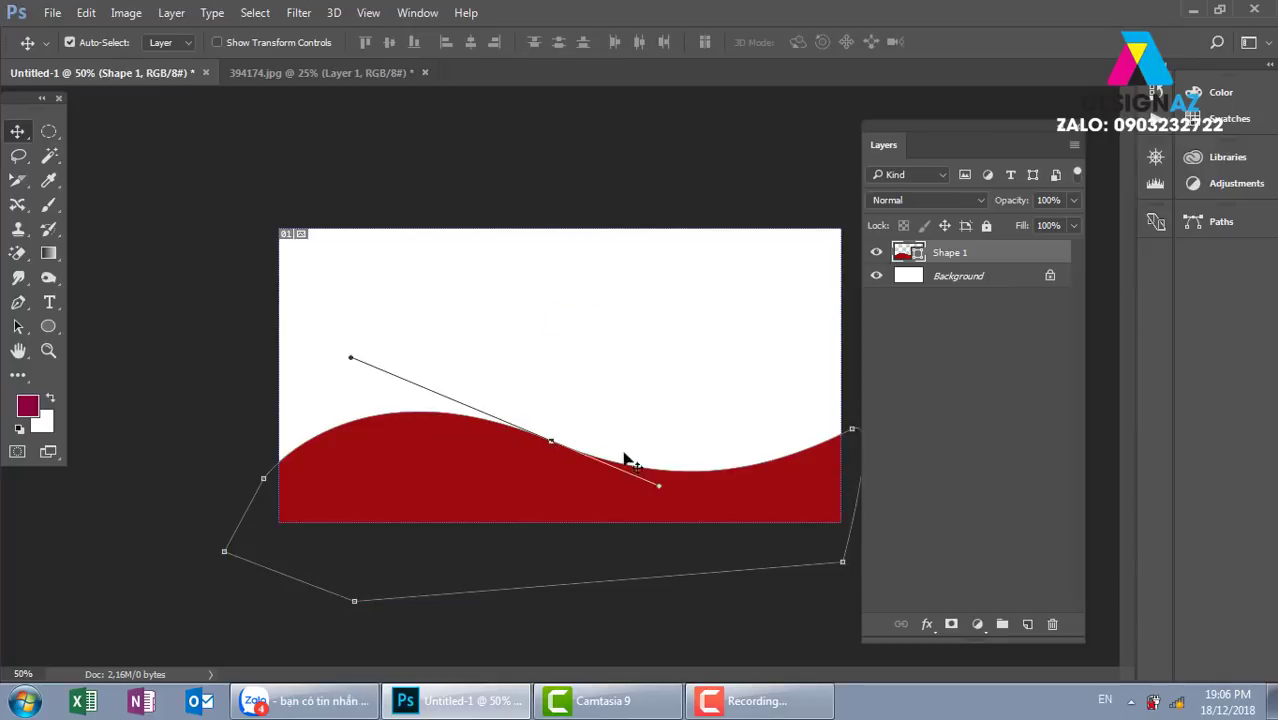
pyautogui.keyDown('ctrl'); pyautogui.click(853, 431); pyautogui.keyUp('ctrl')
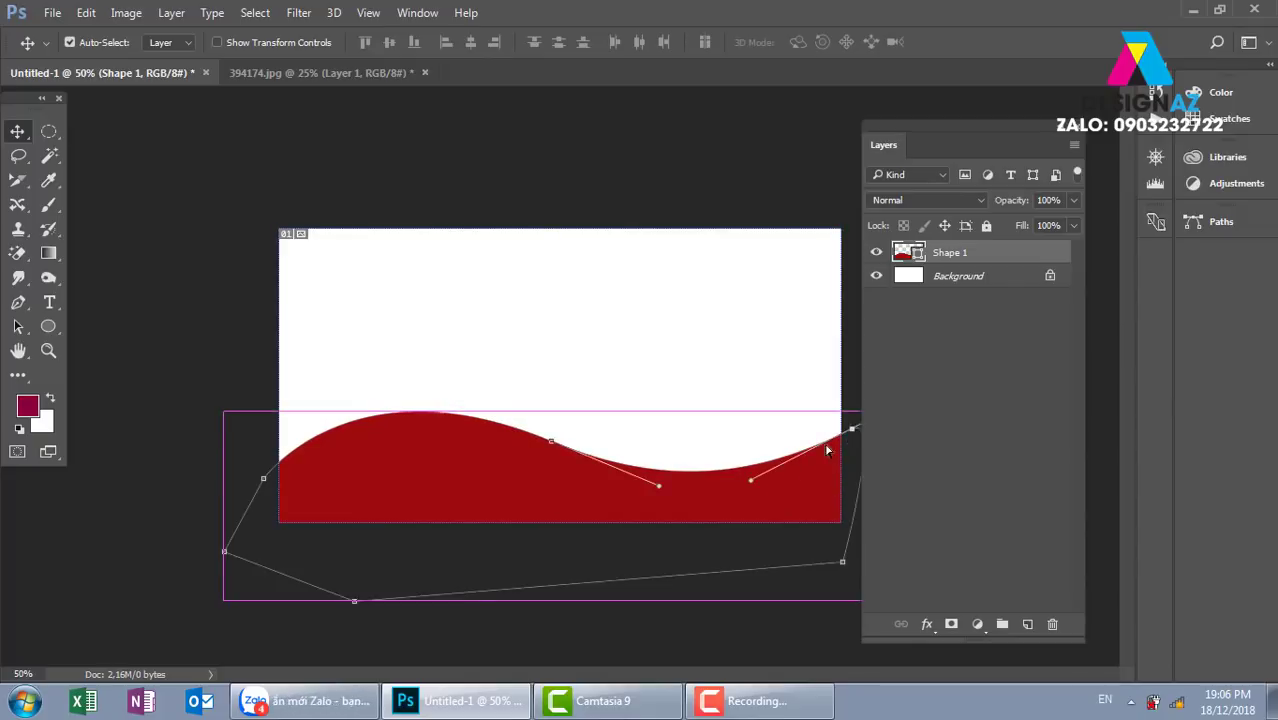
pyautogui.moveTo(751, 482); pyautogui.dragTo(763, 495)
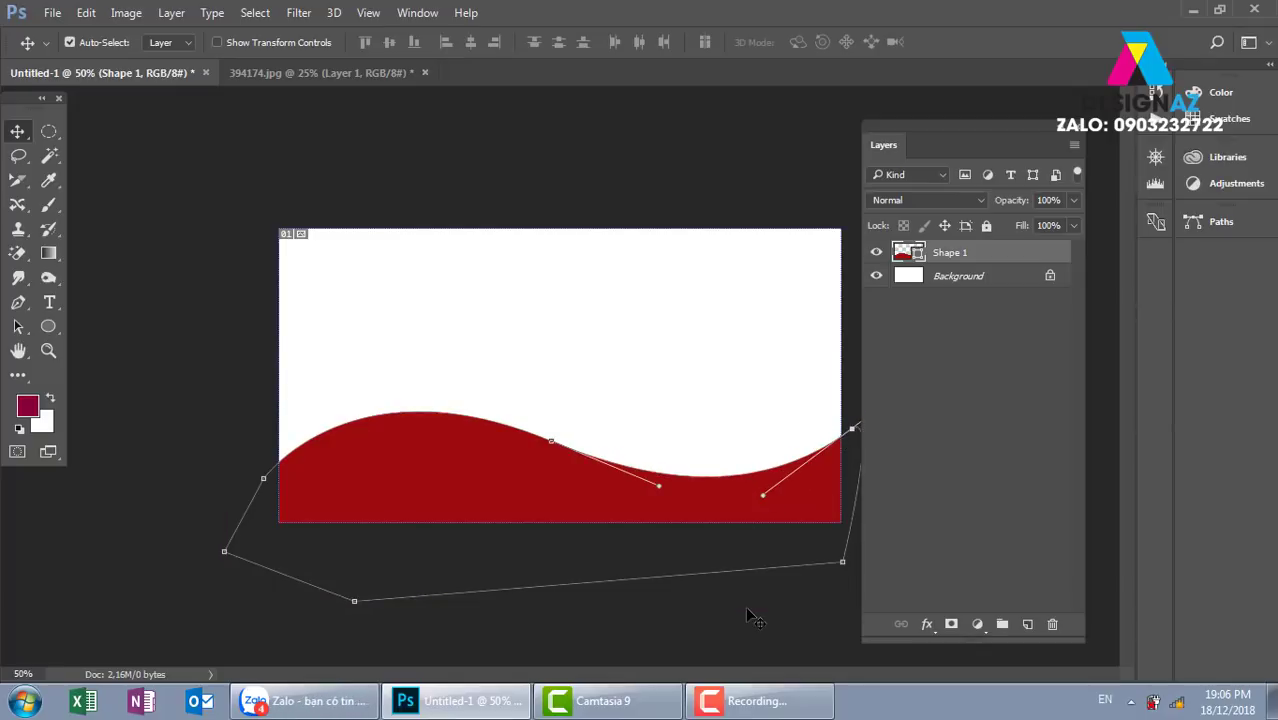
pyautogui.press('ctrl')
# - Change Shape 1's fill colour to dark green 1c4600 in the Color Picker
pyautogui.doubleClick(902, 253)
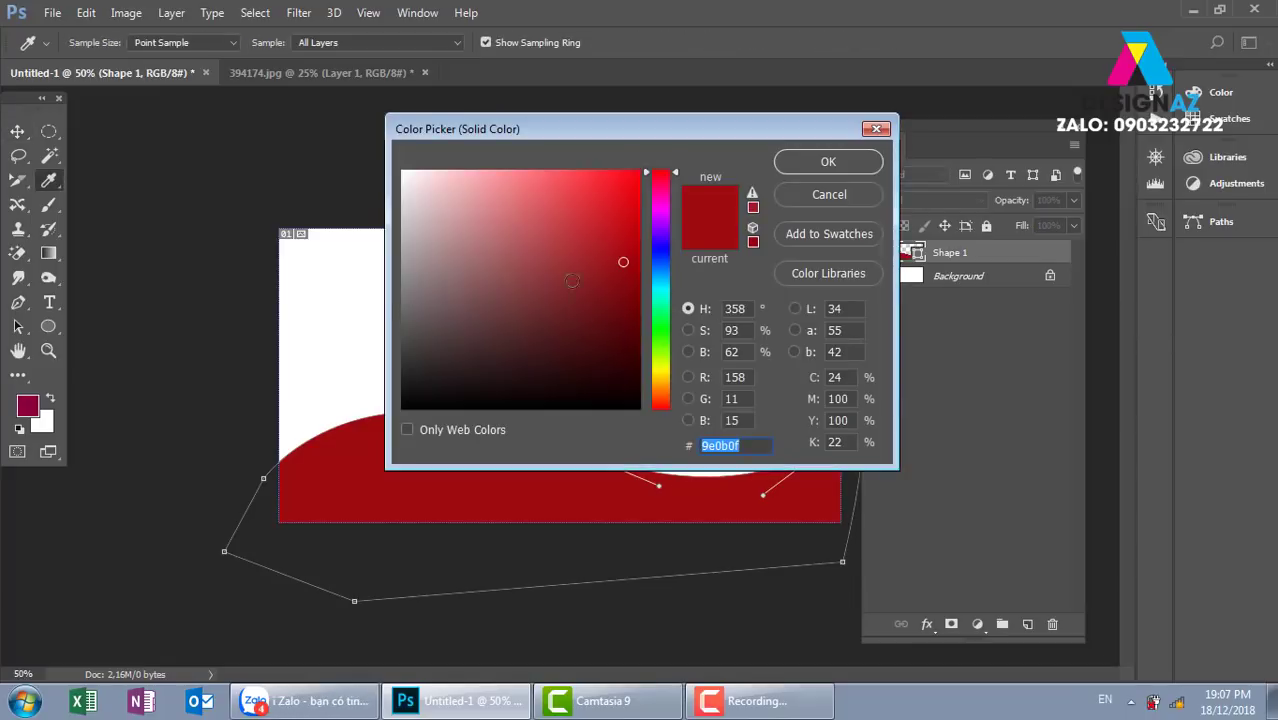
pyautogui.click(537, 225)
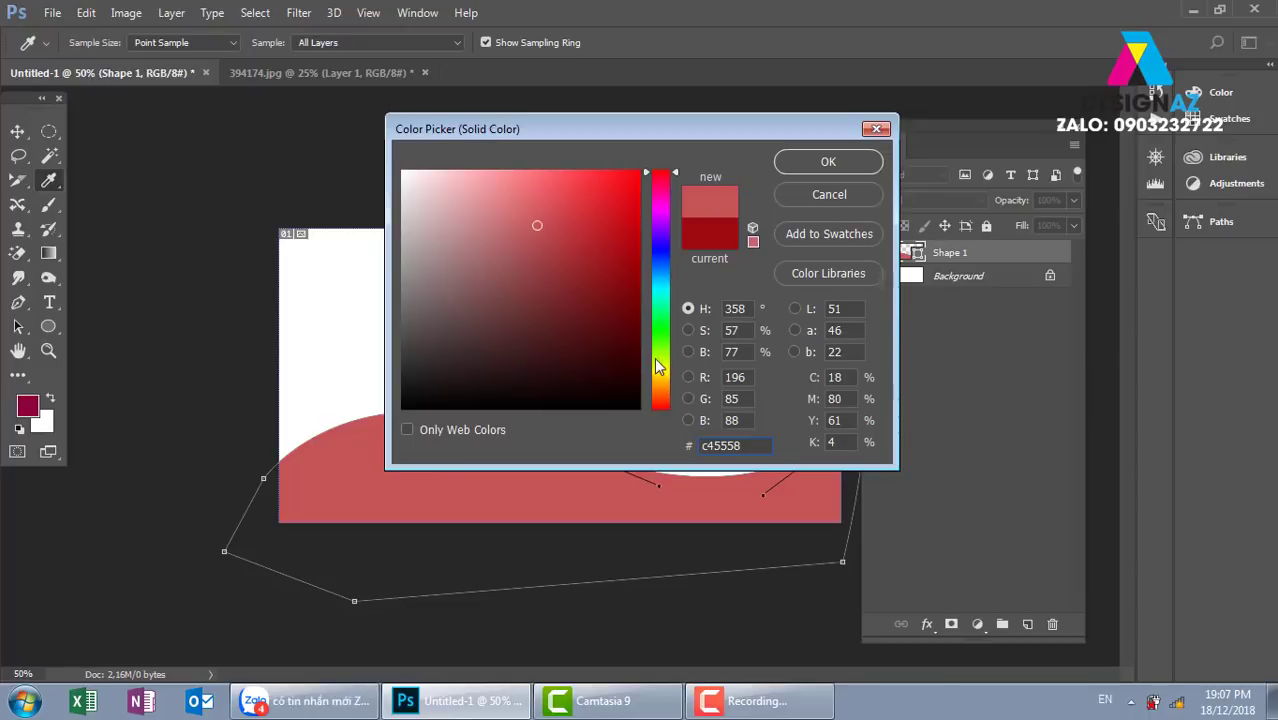
pyautogui.moveTo(662, 381); pyautogui.dragTo(667, 344)
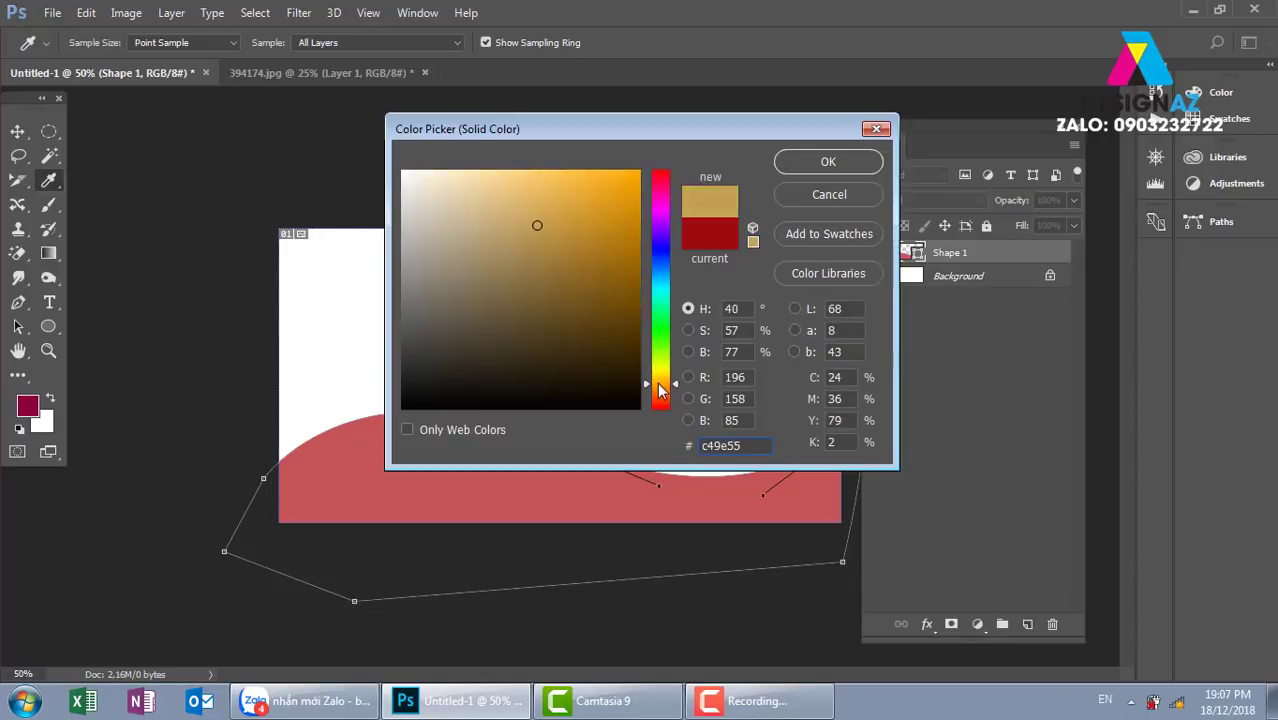
pyautogui.click(827, 161)
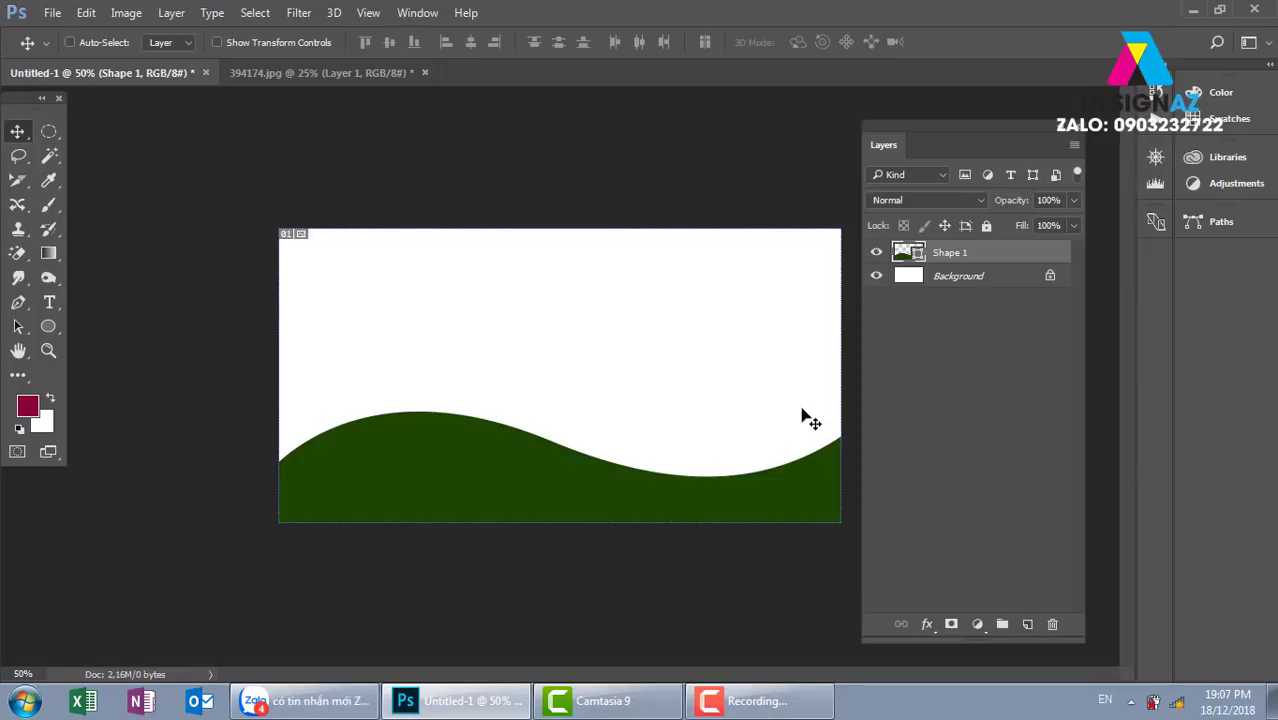
# - Try teal, sky blue, navy, pink and light blue fills, ending on a black-to-white linear gradient
pyautogui.keyDown('ctrl'); pyautogui.click(906, 254); pyautogui.keyUp('ctrl')
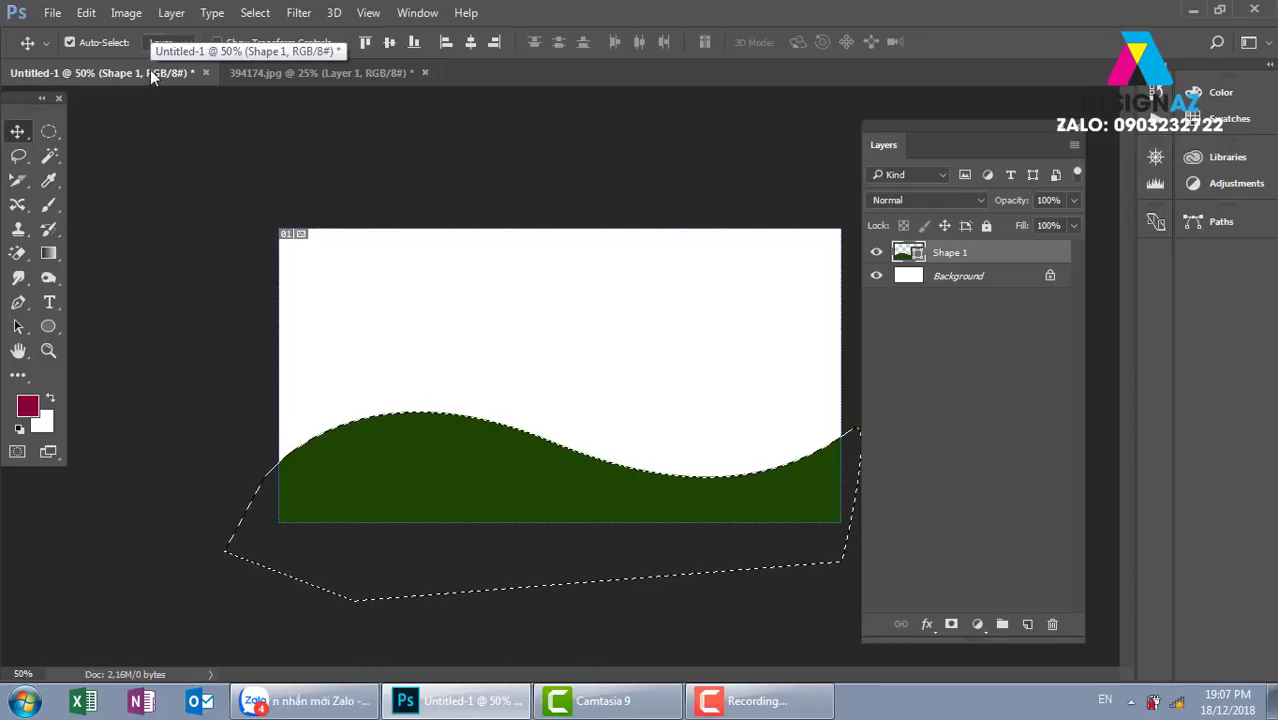
pyautogui.hotkey('ctrl', 'd')
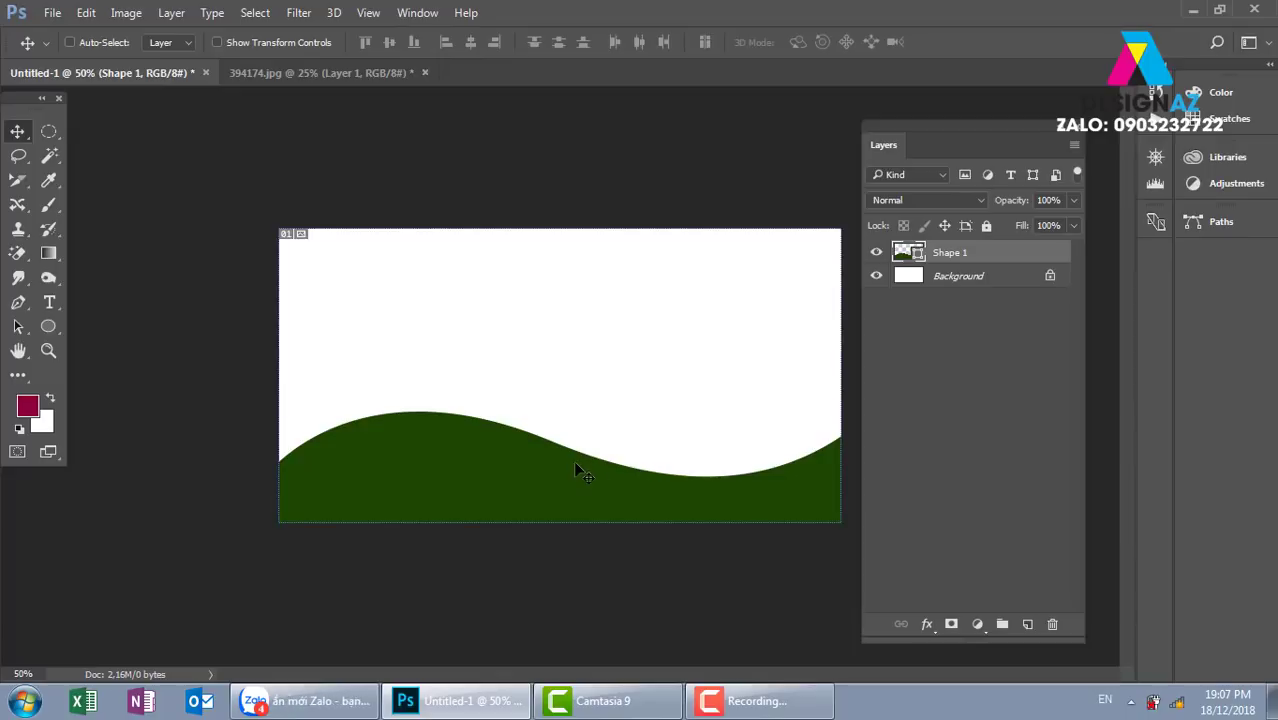
pyautogui.click(18, 302)
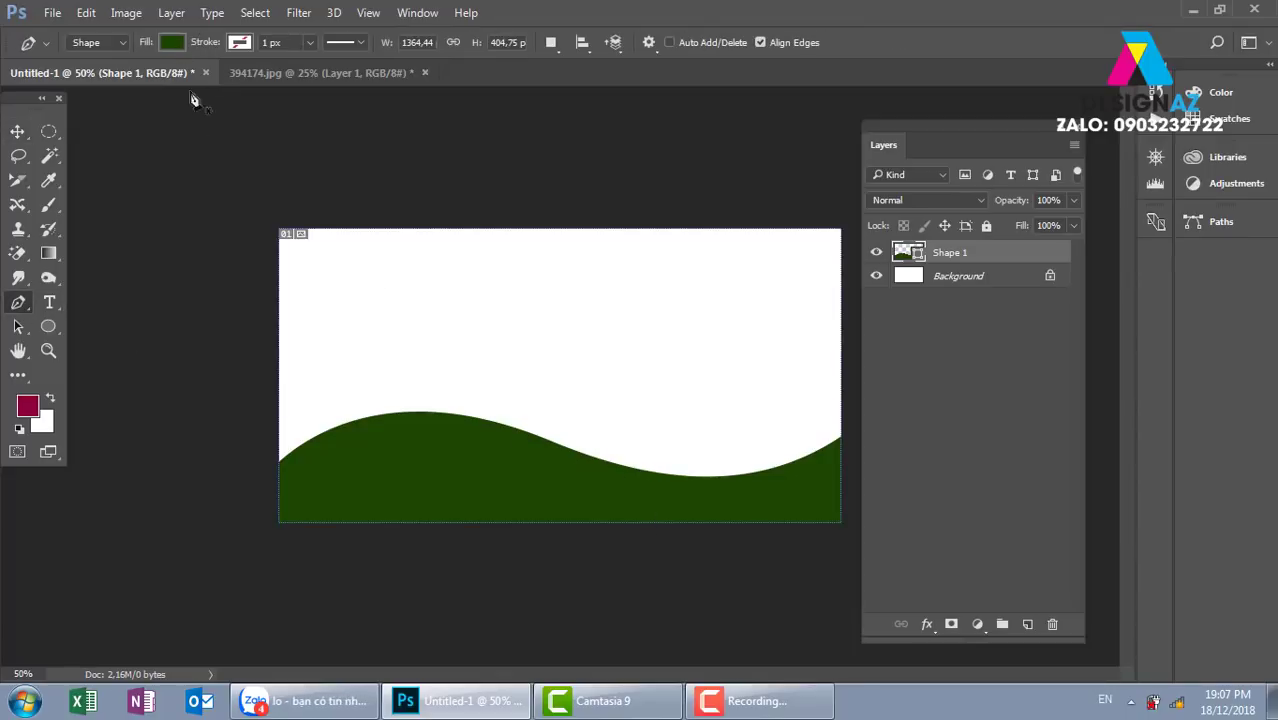
pyautogui.click(172, 42)
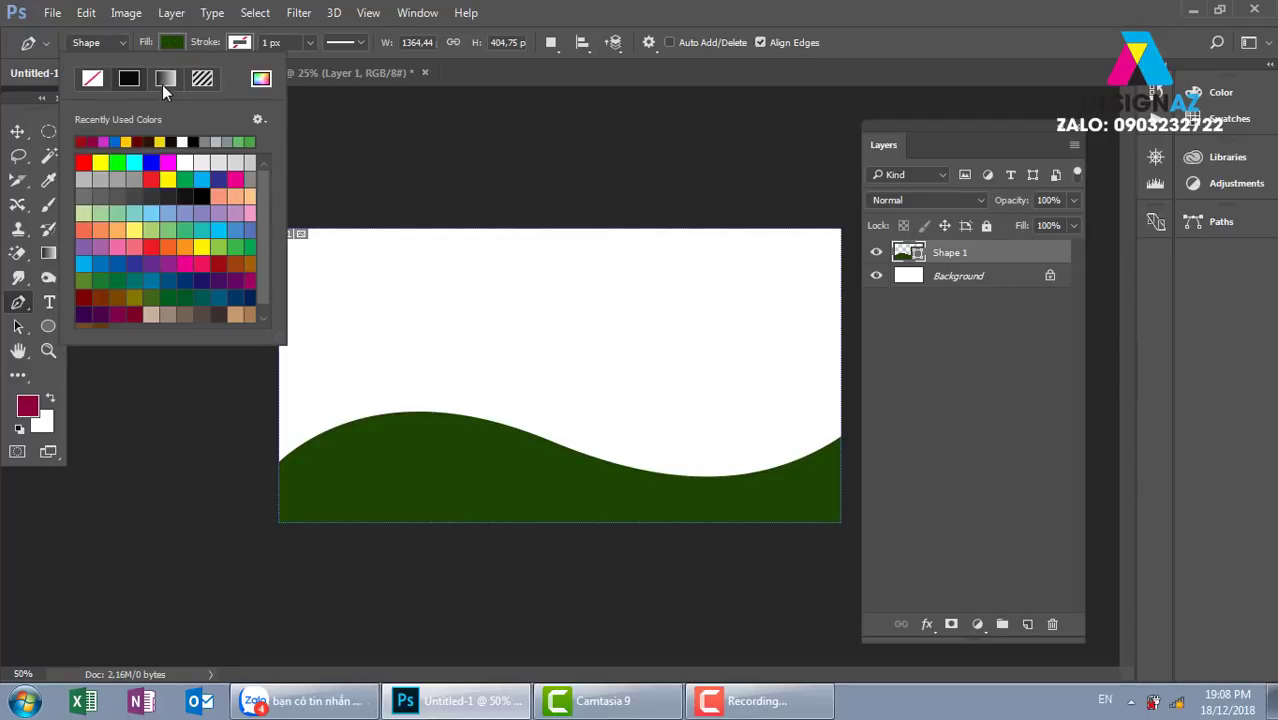
pyautogui.click(202, 229)
pyautogui.click(218, 229)
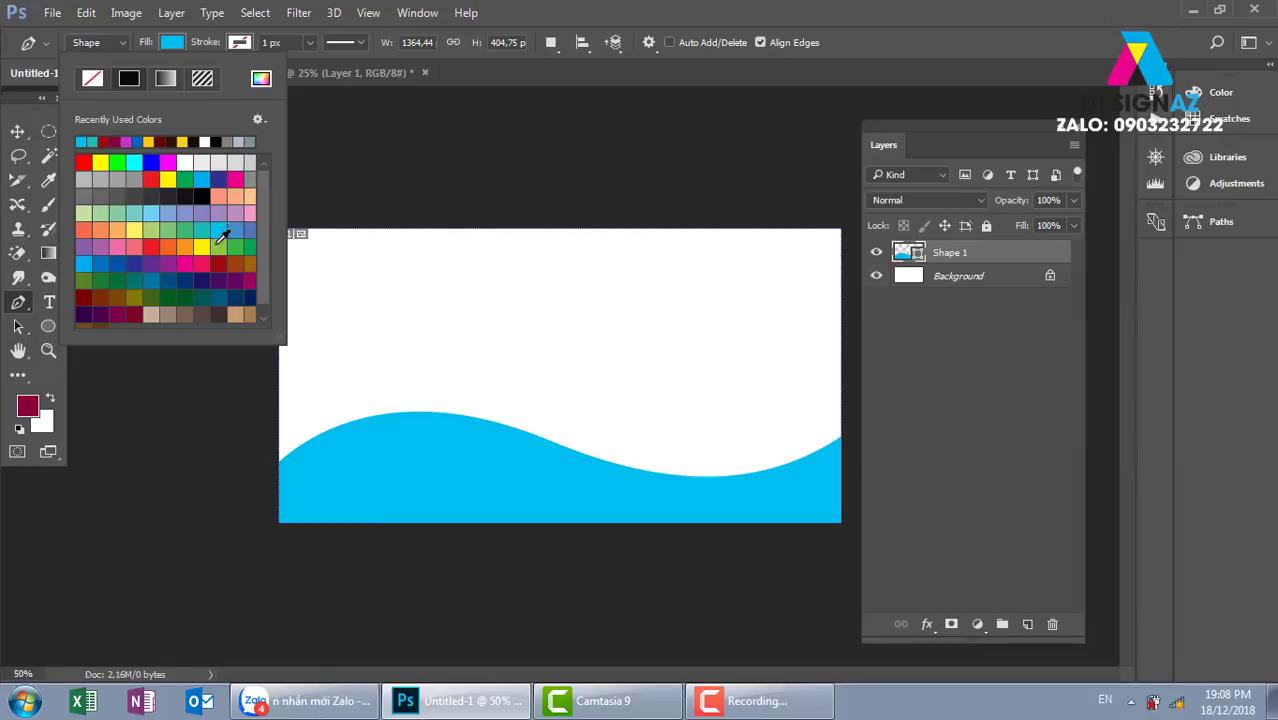
pyautogui.click(150, 263)
pyautogui.click(117, 246)
pyautogui.click(155, 212)
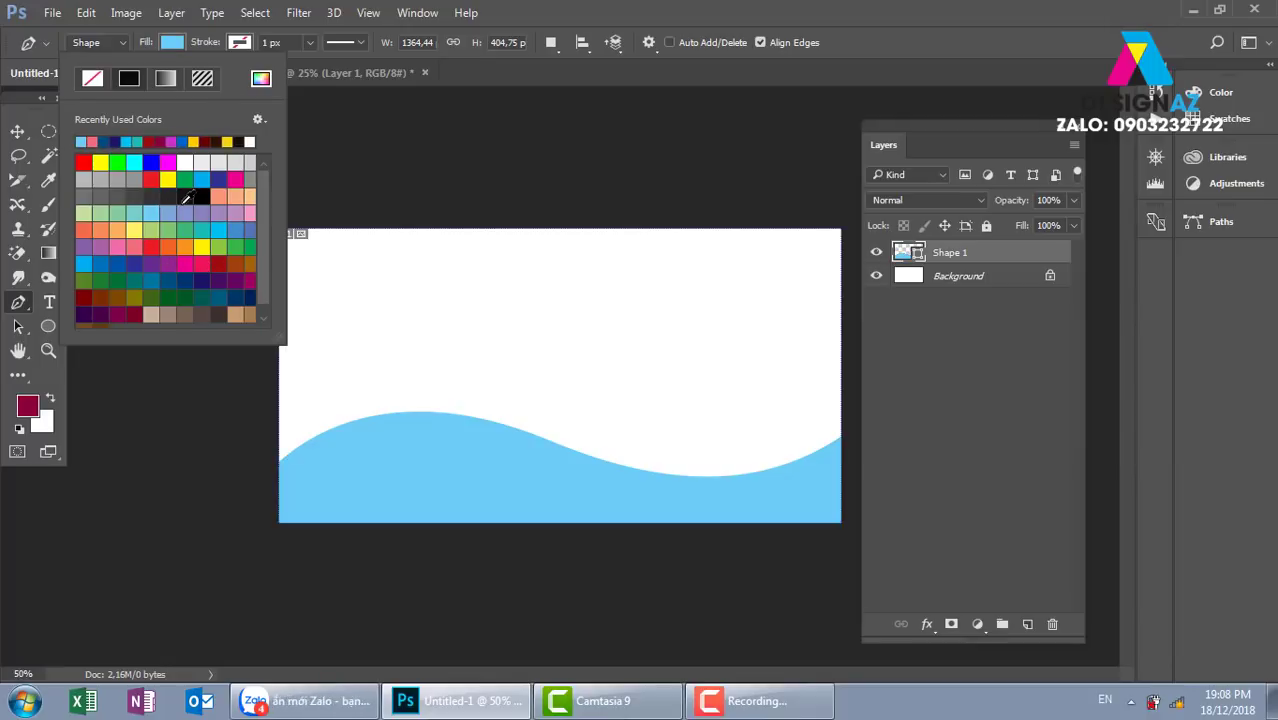
pyautogui.click(172, 81)
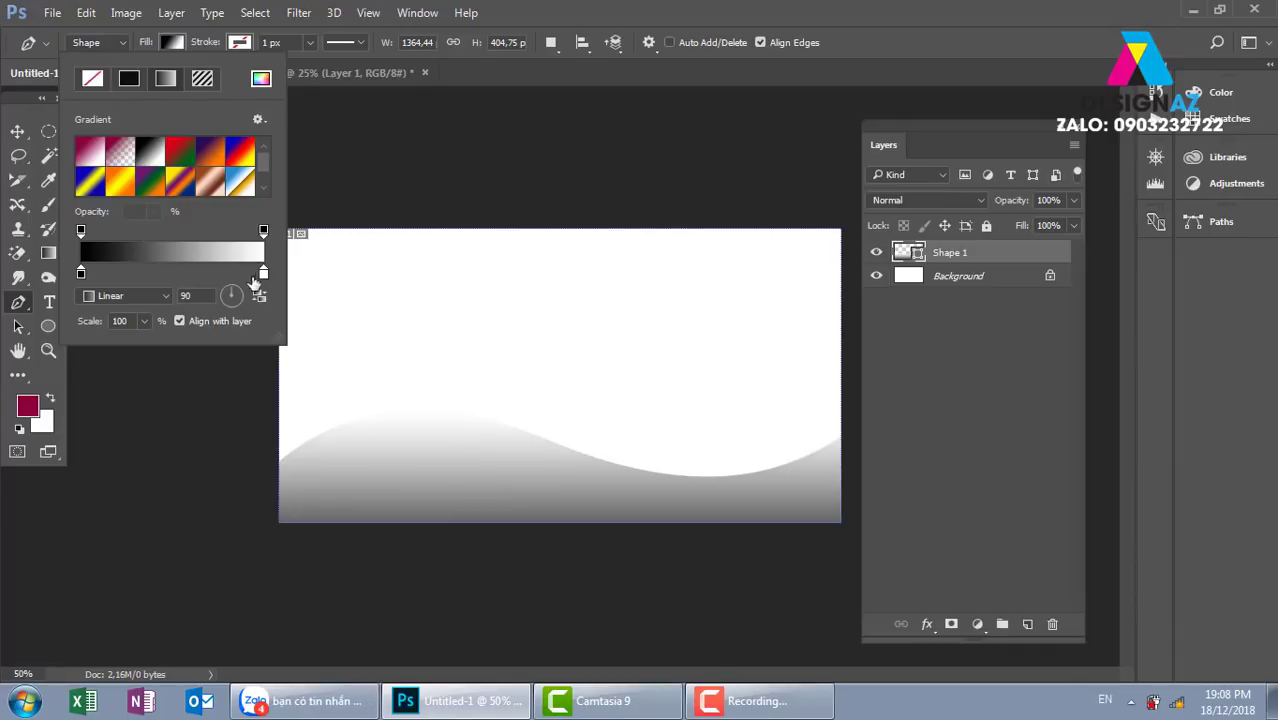
# - Make the gradient's white stop dark red, then switch the fill to a diagonal hatch pattern
pyautogui.click(263, 272)
pyautogui.doubleClick(263, 273)
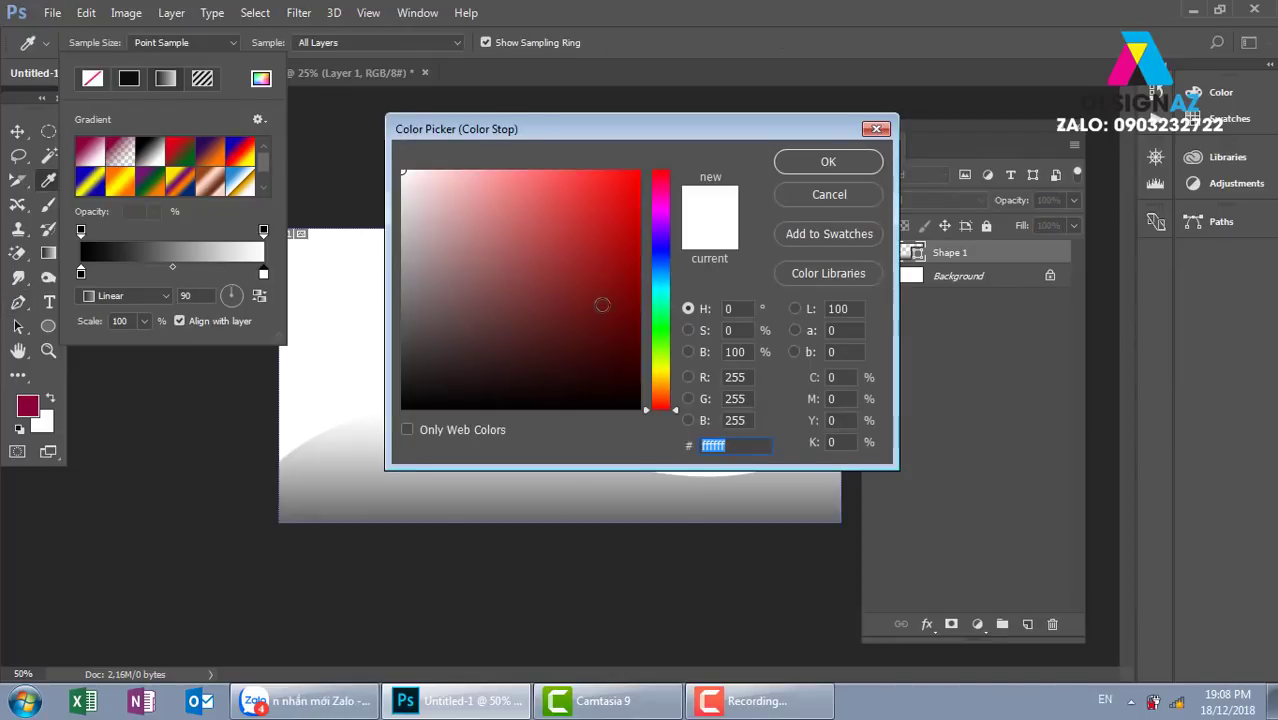
pyautogui.click(612, 297)
pyautogui.click(826, 162)
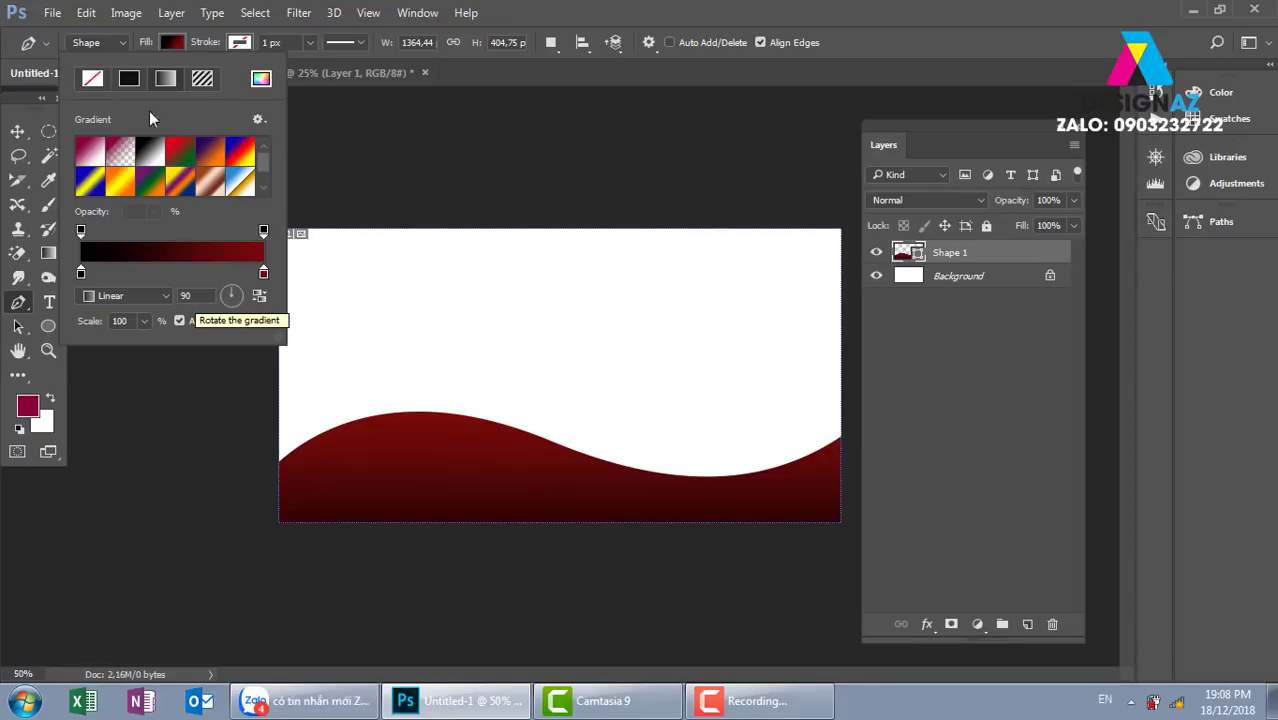
pyautogui.click(203, 78)
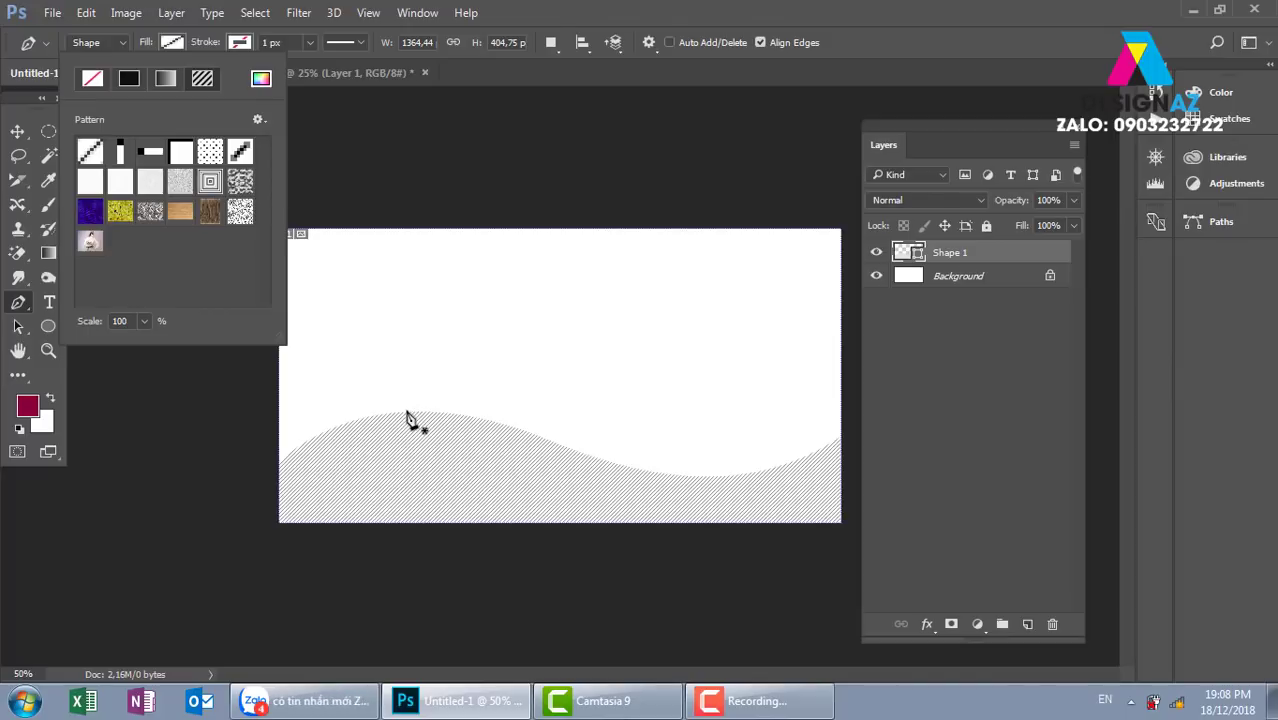
# - Switch to the Move tool and bring up the 394174.jpg watch document
pyautogui.click(17, 131)
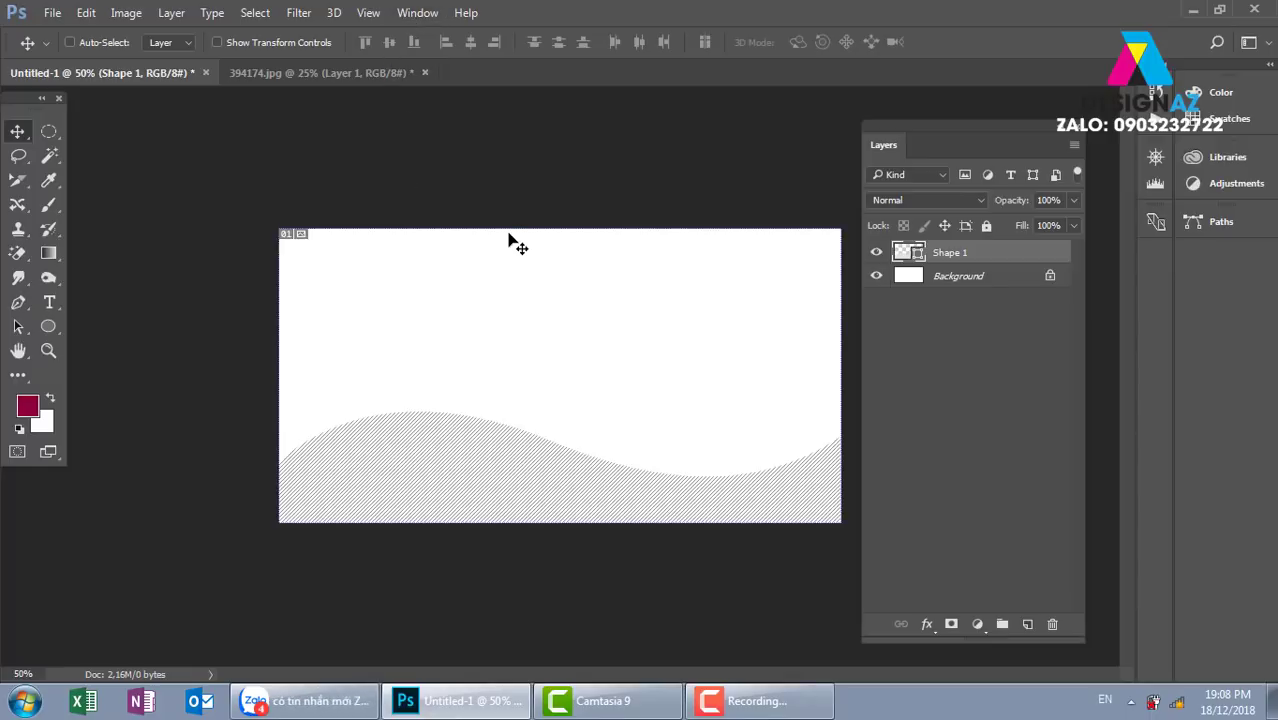
pyautogui.click(311, 74)
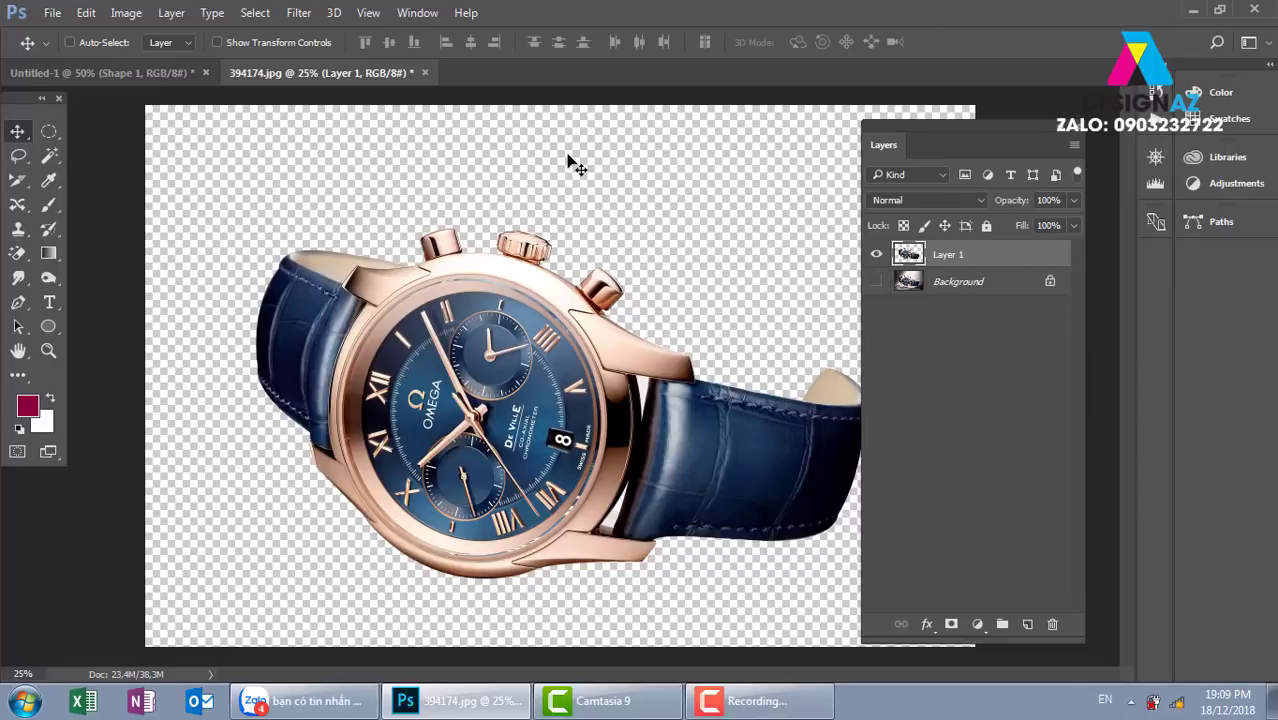
# - Define the whole watch image as pattern '394174.jpg' and return to Untitled-1
pyautogui.hotkey('ctrl', 'a')
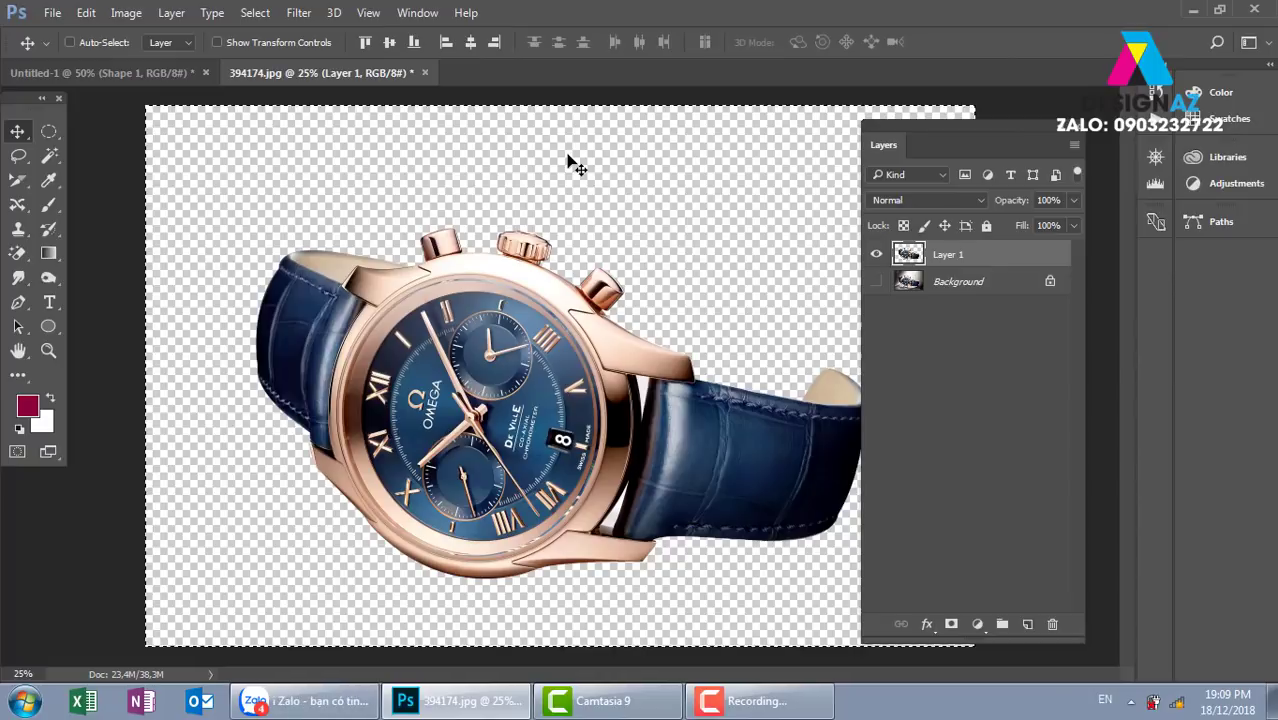
pyautogui.click(86, 13)
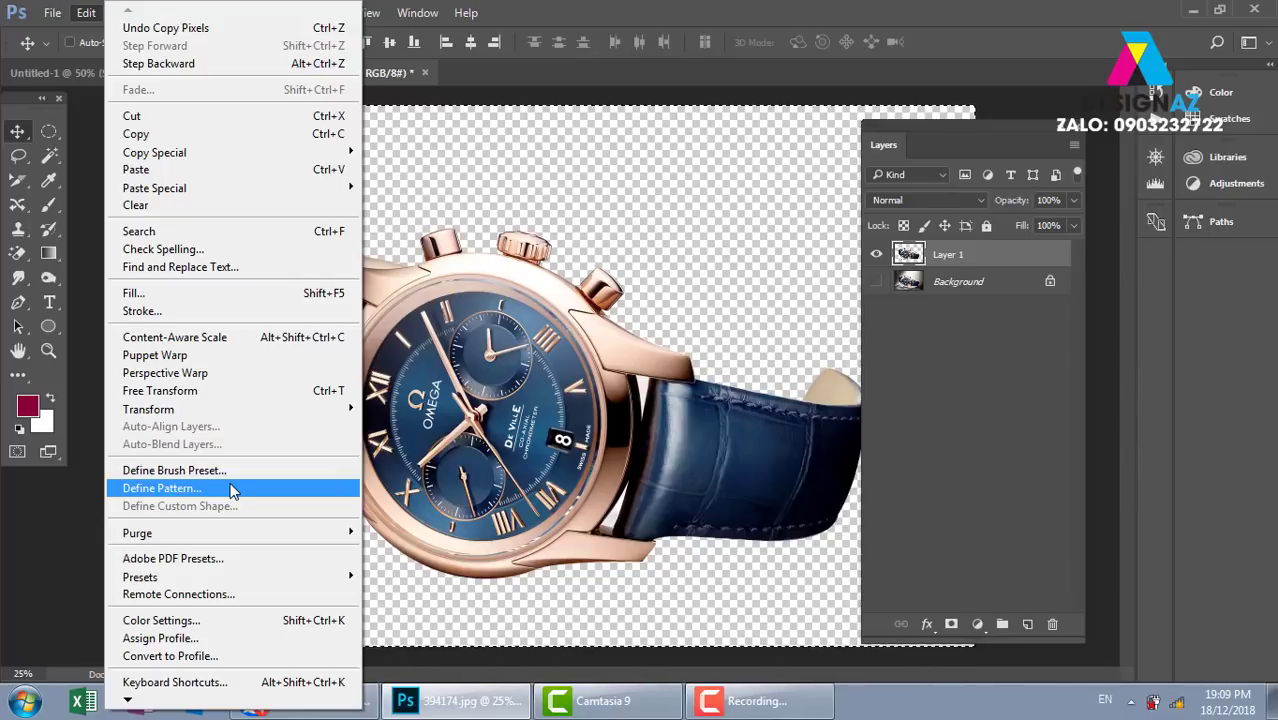
pyautogui.click(232, 488)
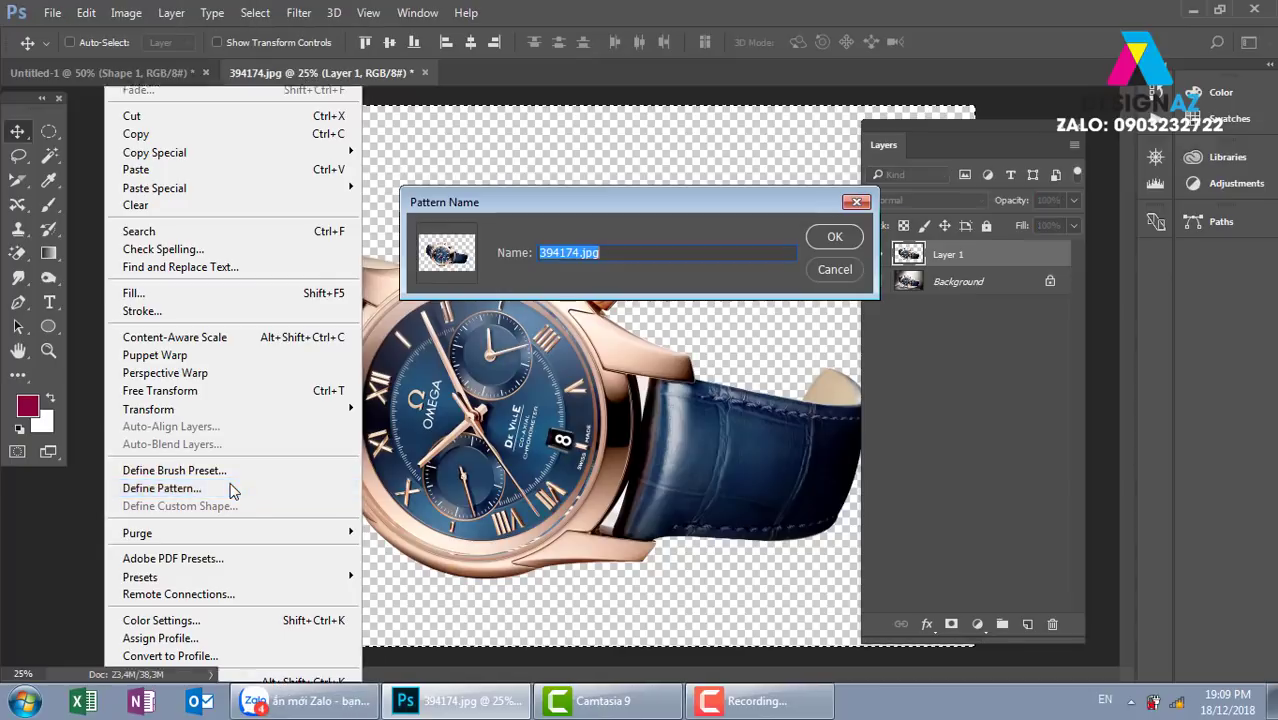
pyautogui.click(832, 238)
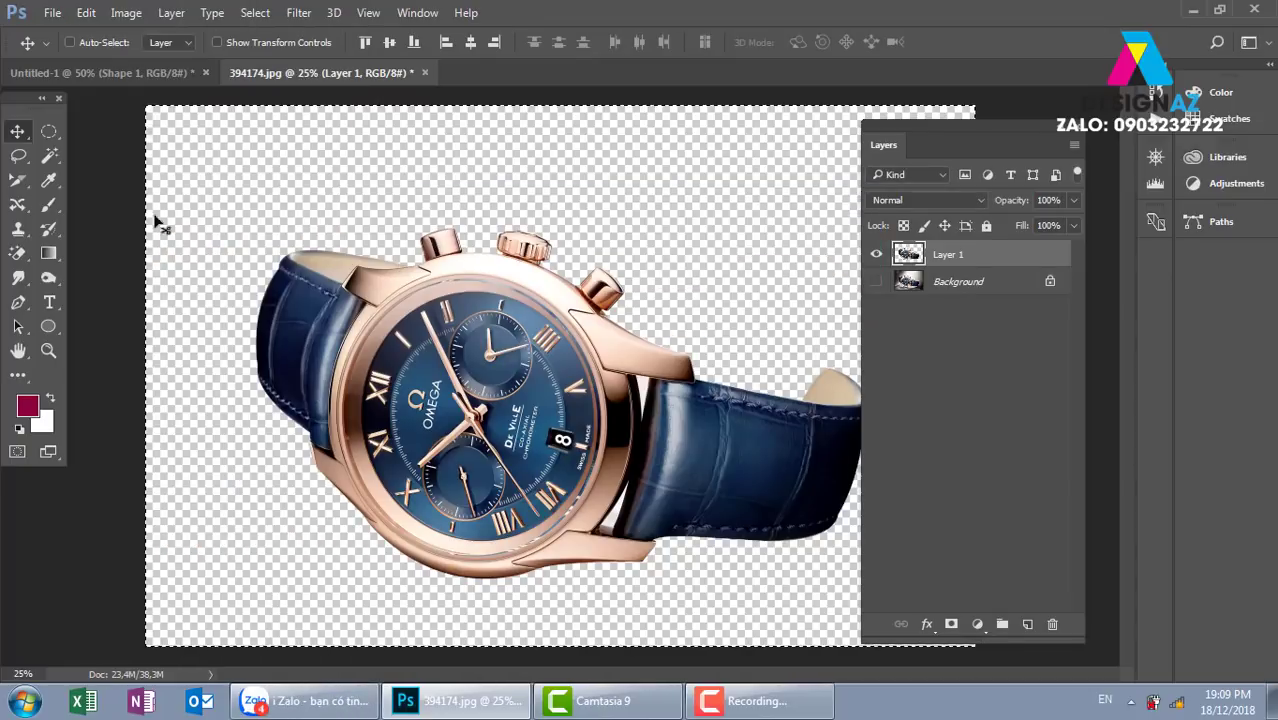
pyautogui.click(120, 73)
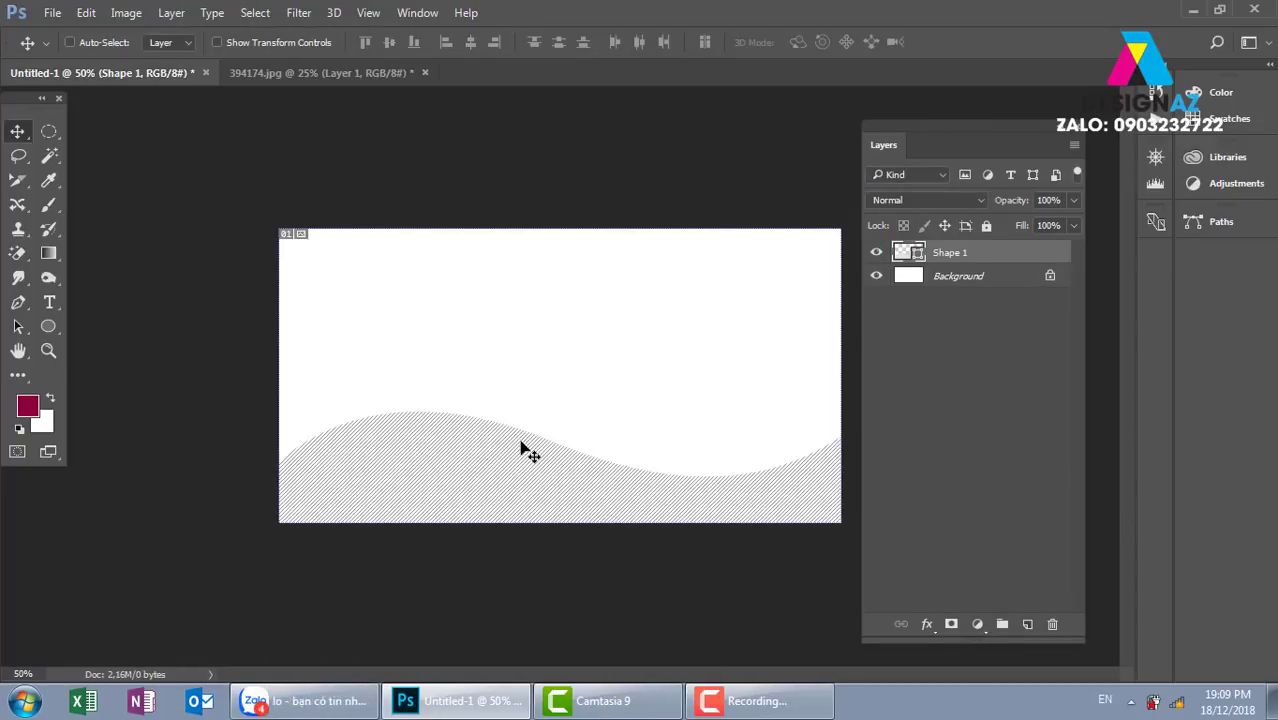
# - Fill the wave with the new watch pattern and shrink its scale
pyautogui.click(18, 305)
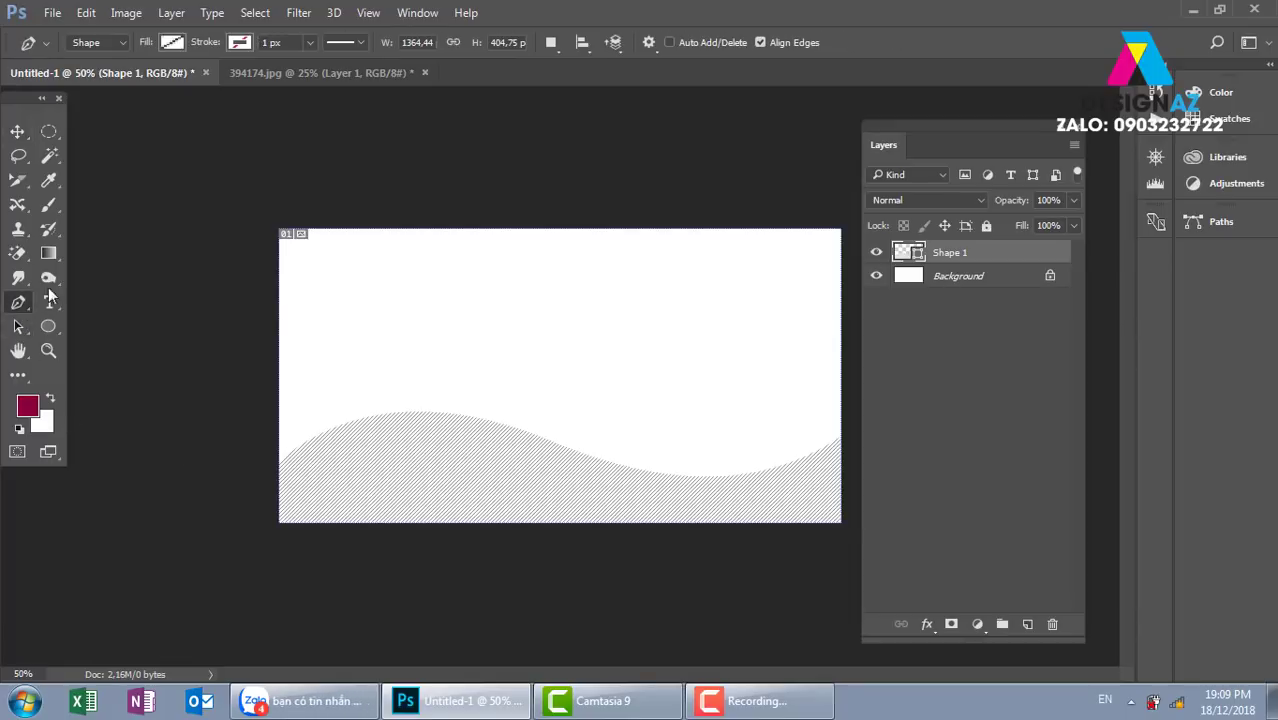
pyautogui.click(174, 42)
pyautogui.click(120, 242)
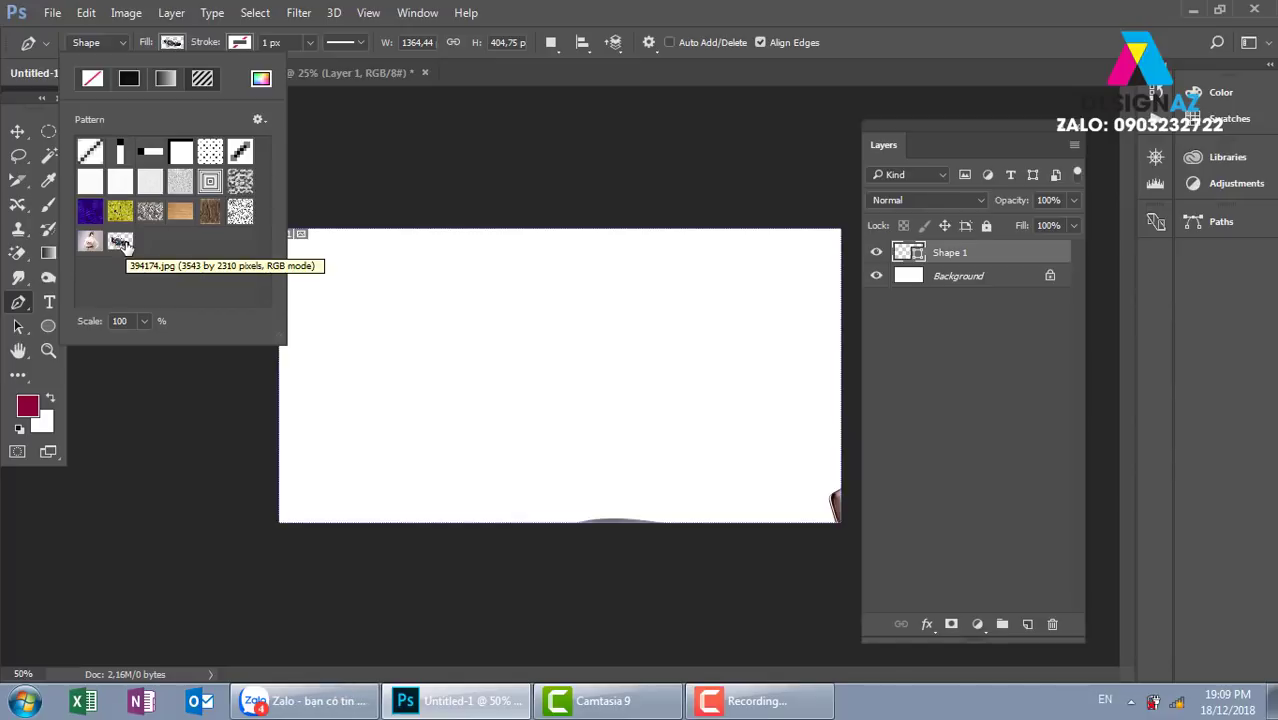
pyautogui.click(144, 320)
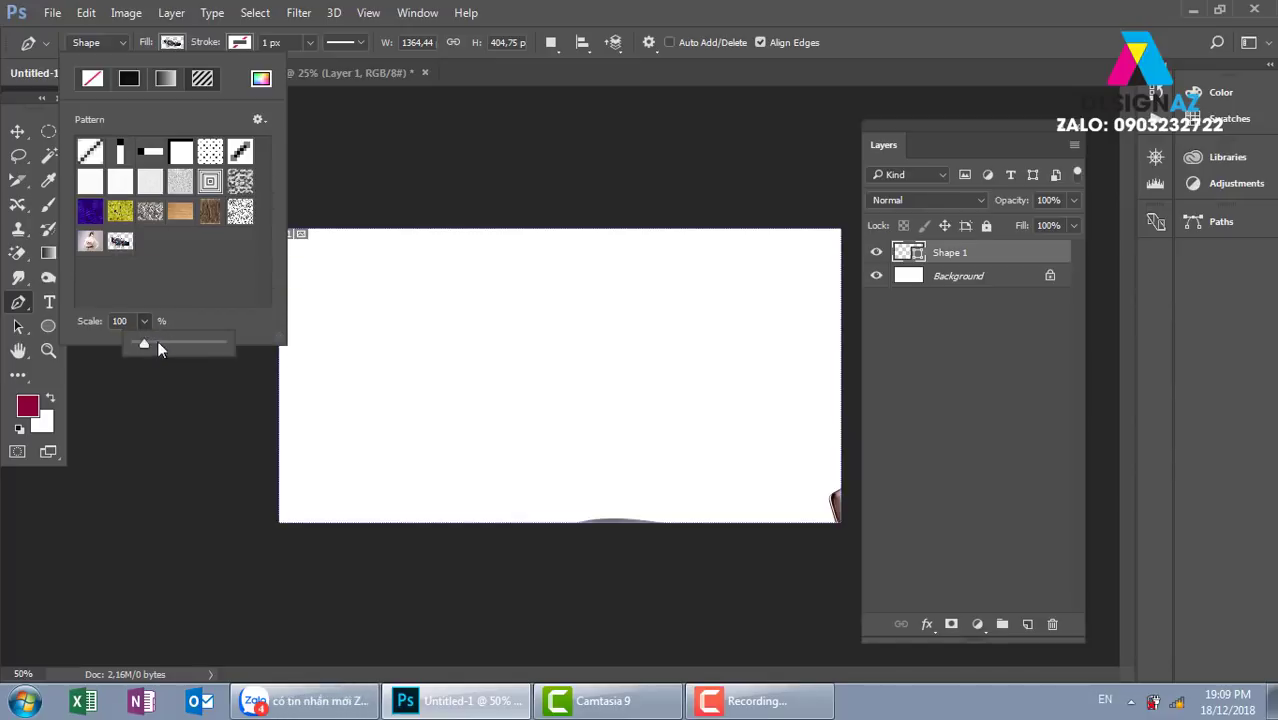
pyautogui.moveTo(157, 340); pyautogui.dragTo(136, 343)
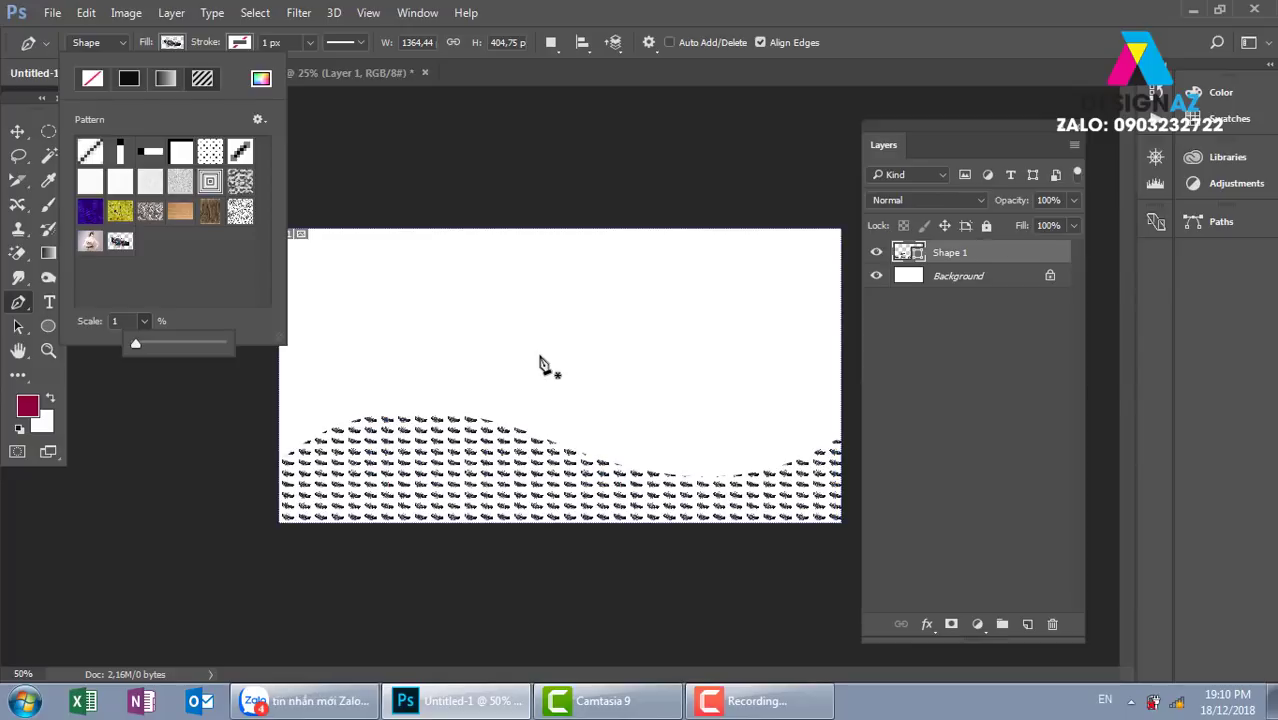
# - Set the pattern scale back to 100%, then revert the wave to solid dark green
pyautogui.write('00')
pyautogui.press('Return')
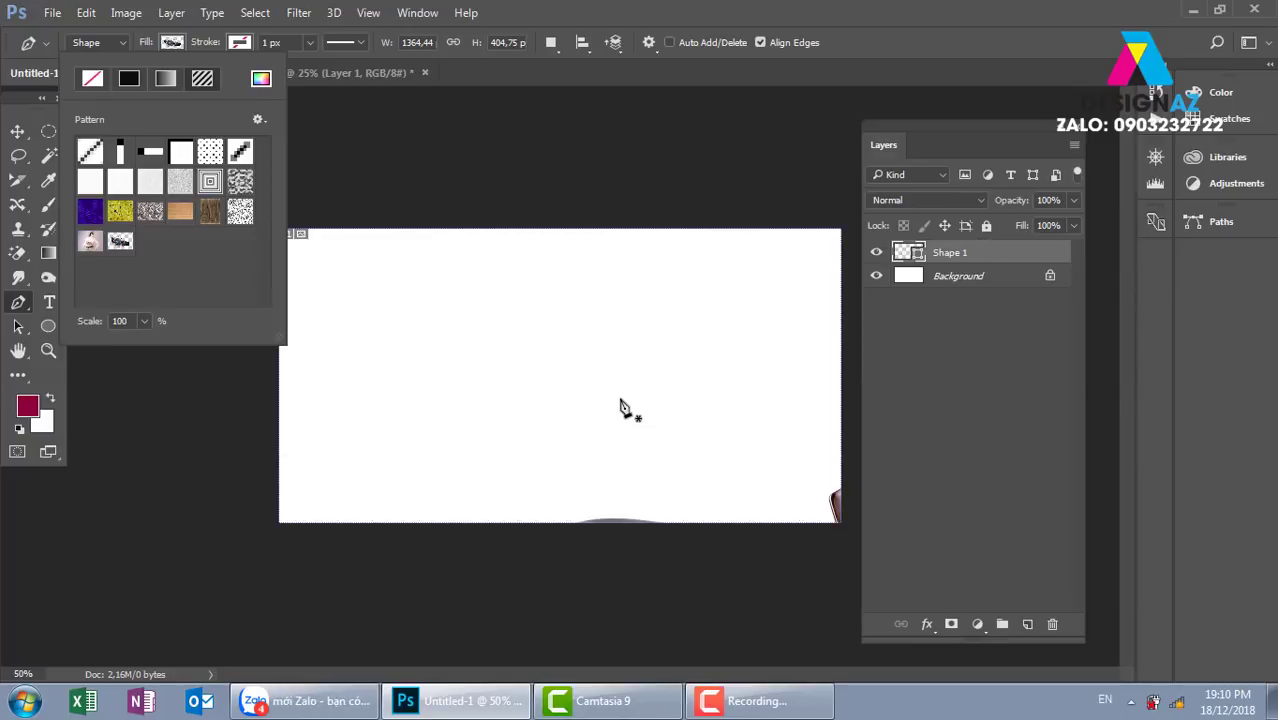
pyautogui.click(17, 131)
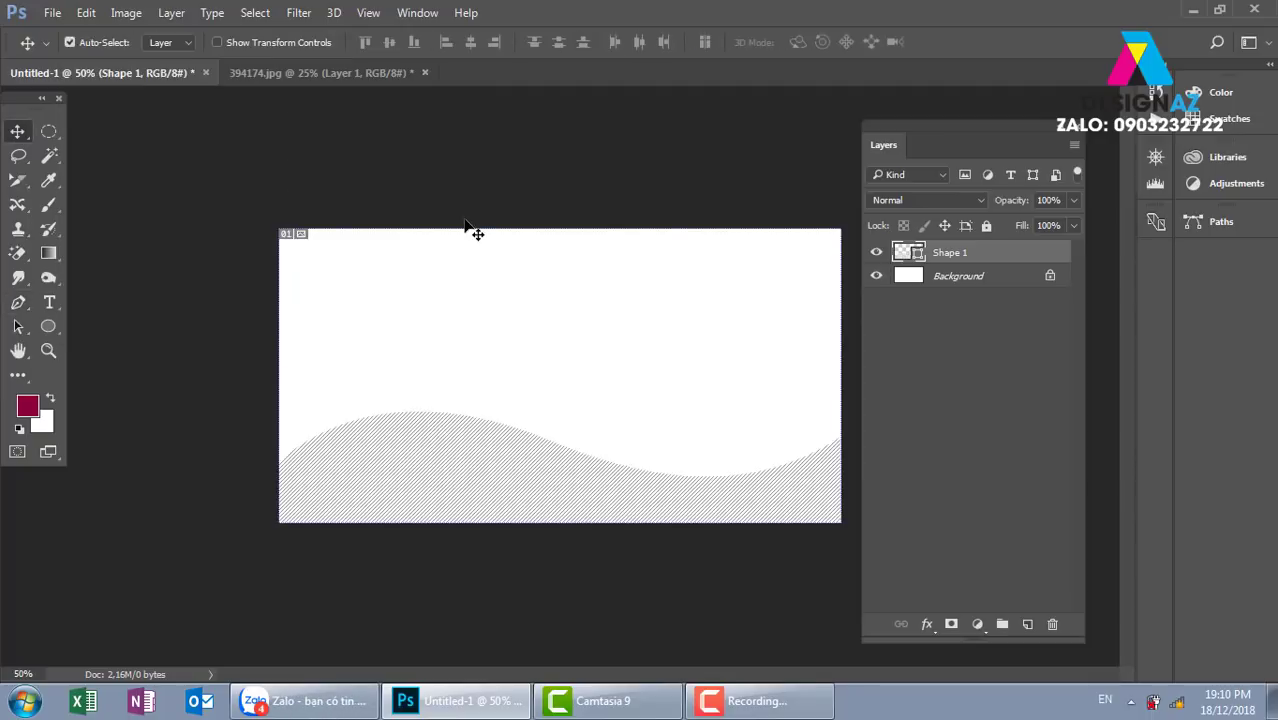
pyautogui.press('ctrl')
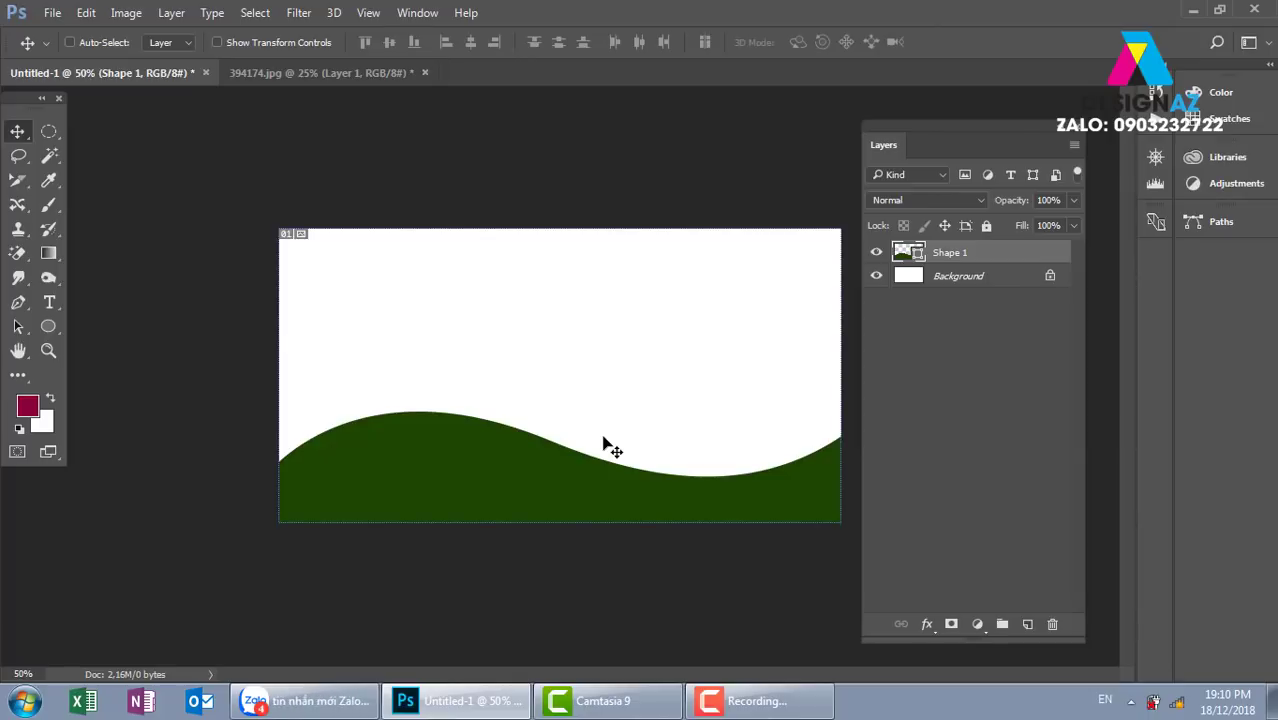
# - Draw a closed second wave shape above the green wave and set it to 50% opacity
pyautogui.press('p')
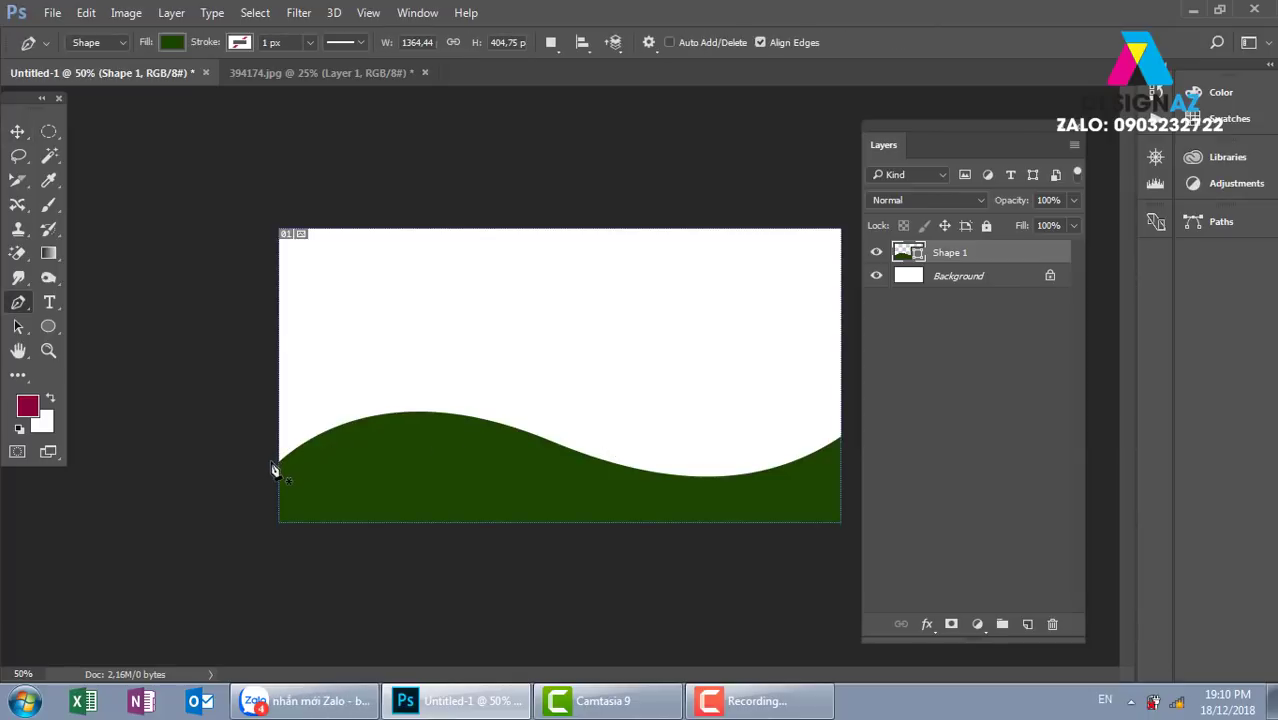
pyautogui.click(271, 455)
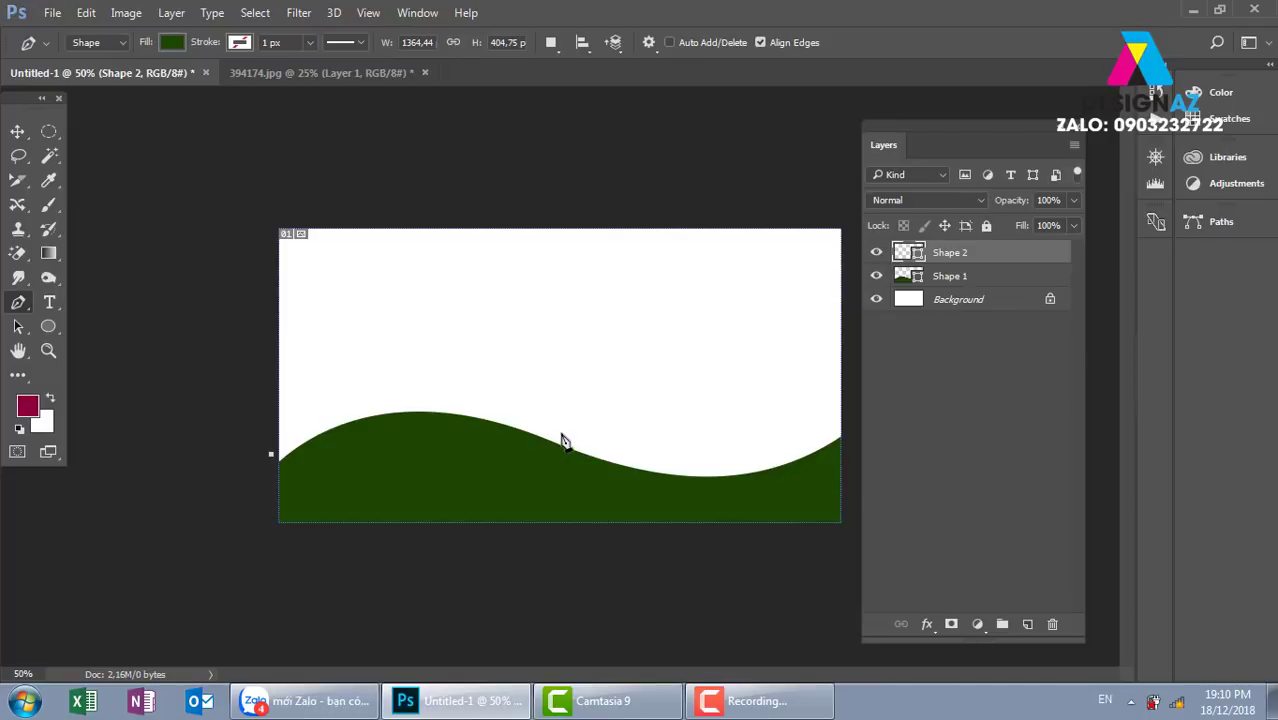
pyautogui.moveTo(560, 435); pyautogui.dragTo(764, 527)
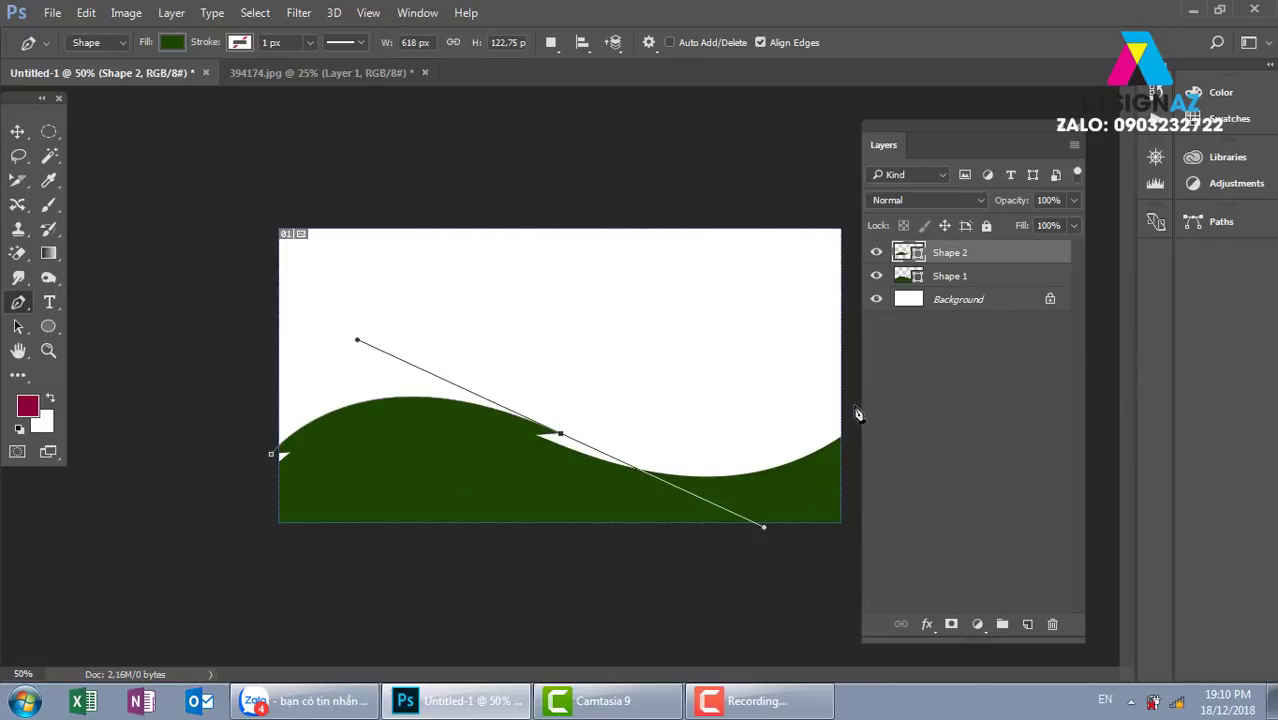
pyautogui.moveTo(850, 411); pyautogui.dragTo(866, 398)
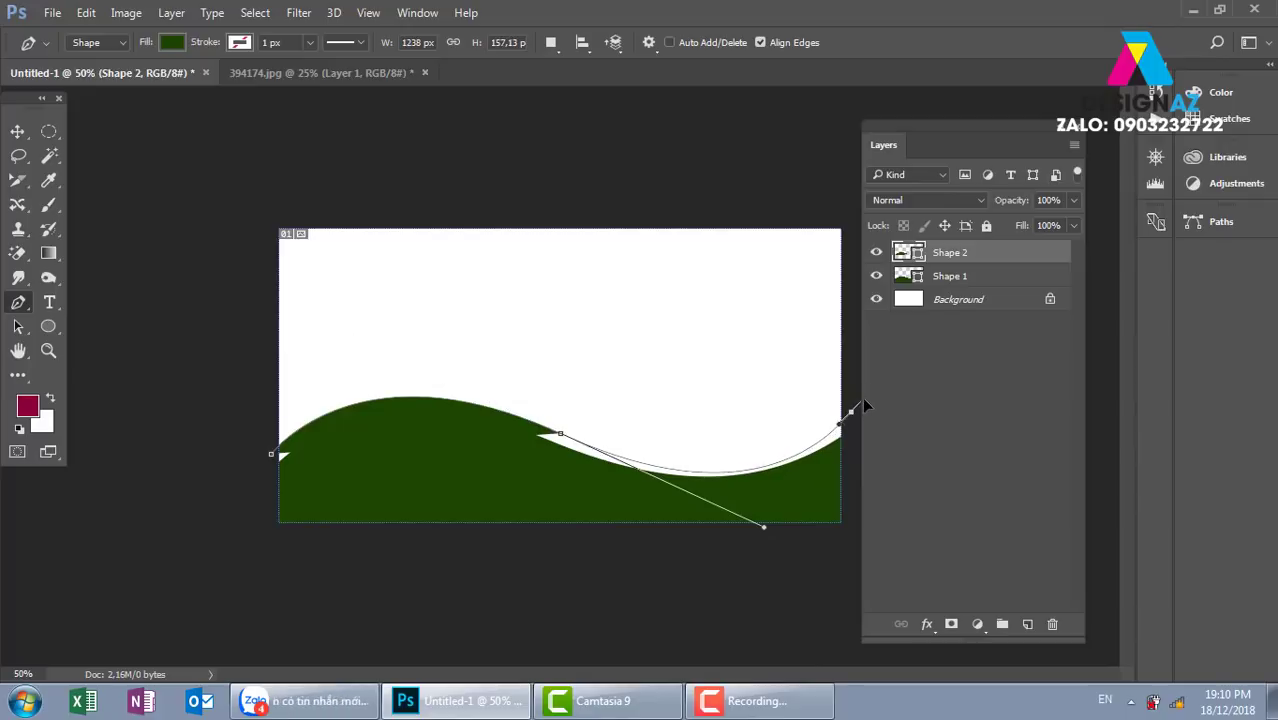
pyautogui.click(846, 559)
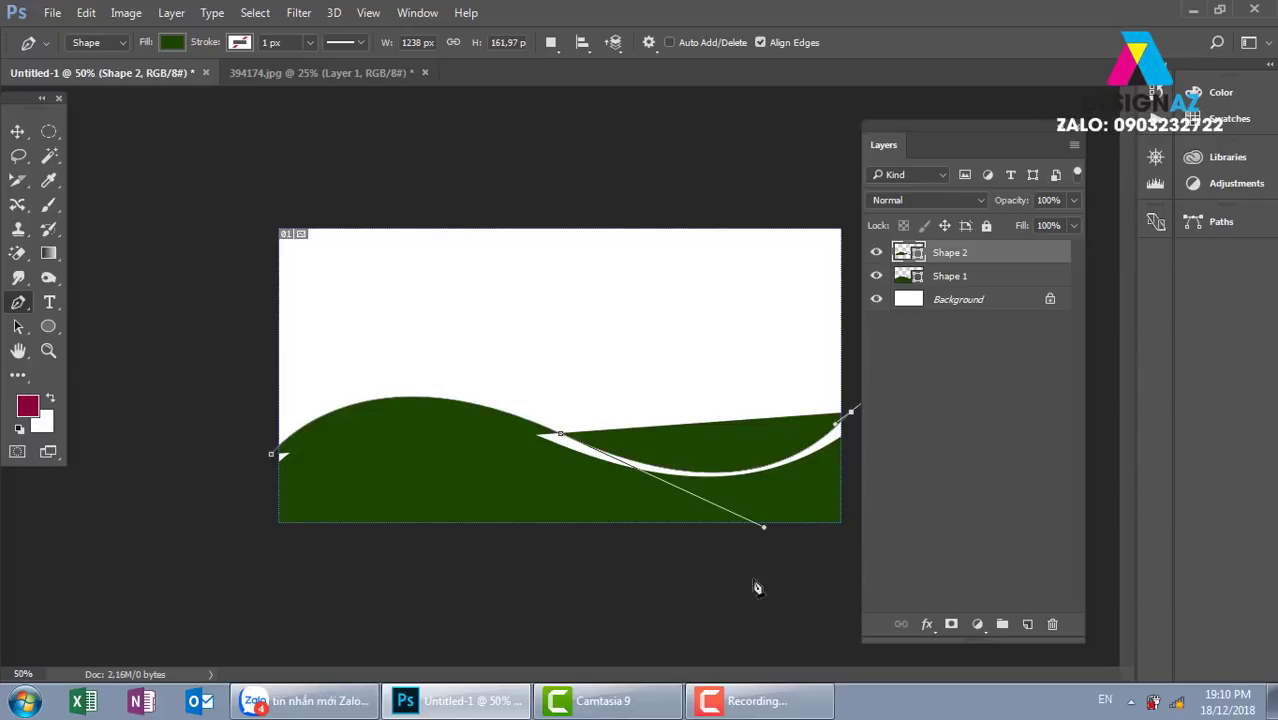
pyautogui.click(467, 585)
pyautogui.click(145, 580)
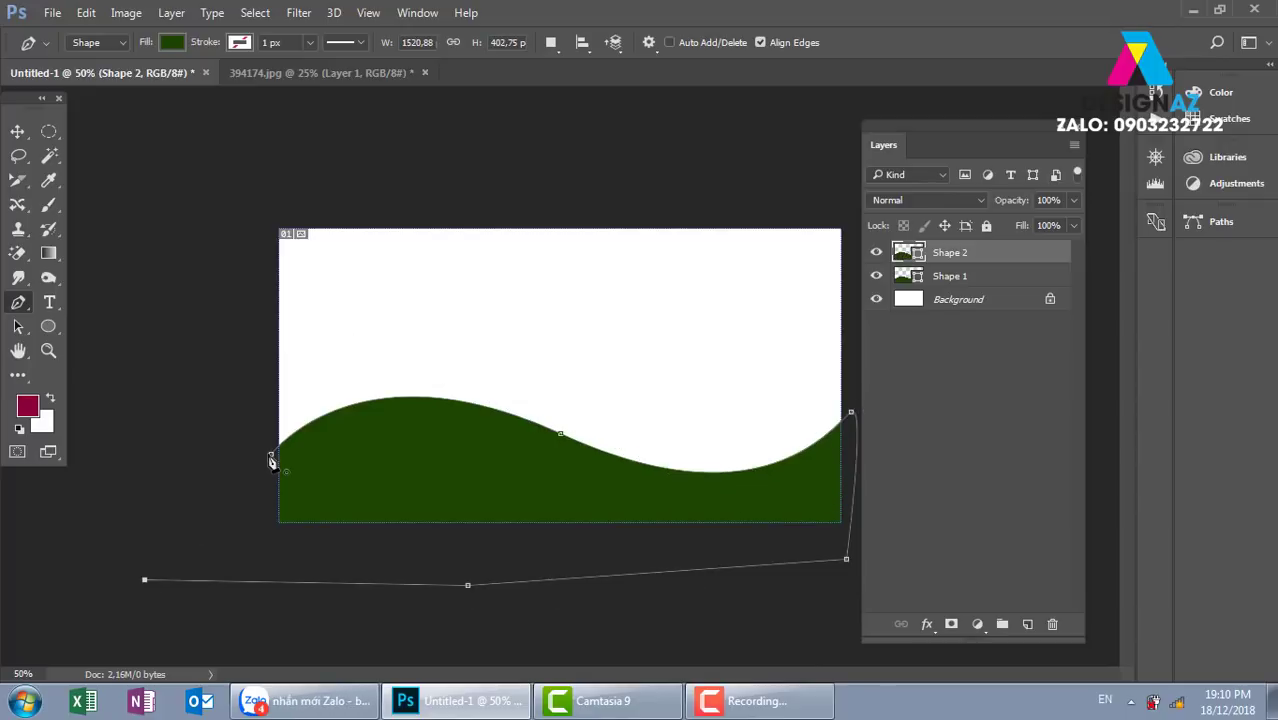
pyautogui.click(270, 454)
pyautogui.click(17, 131)
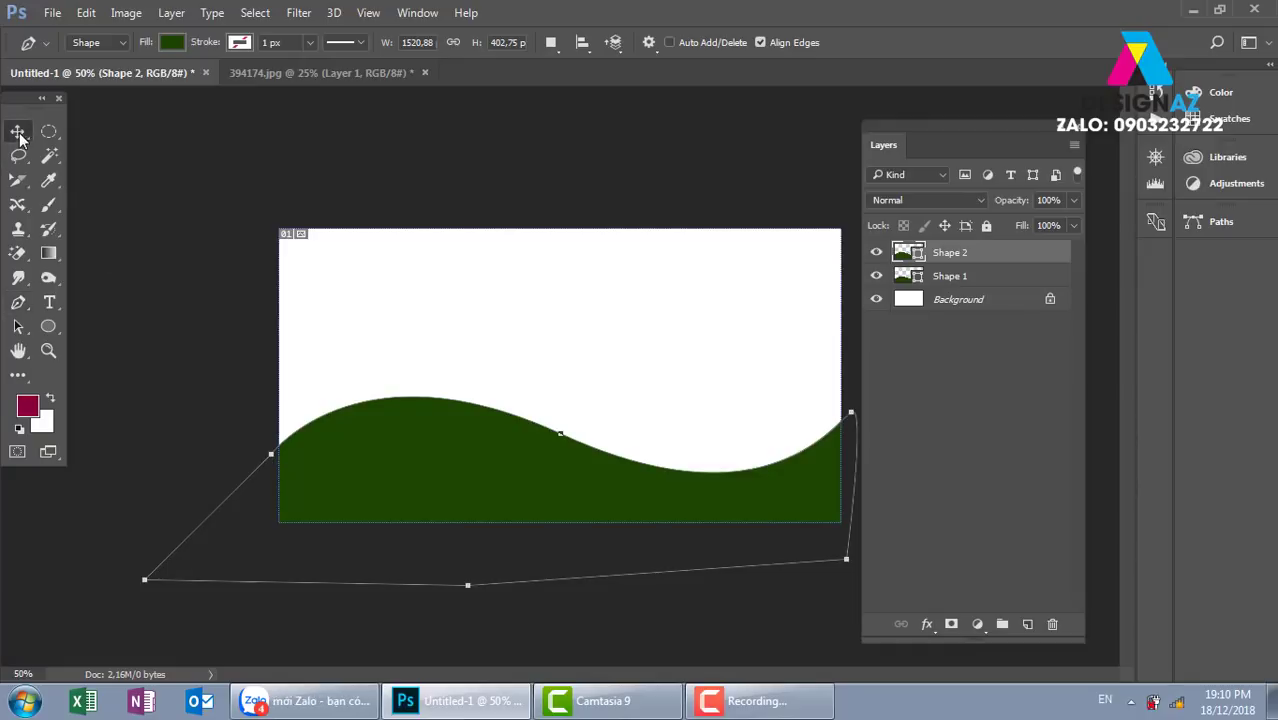
pyautogui.press('5')
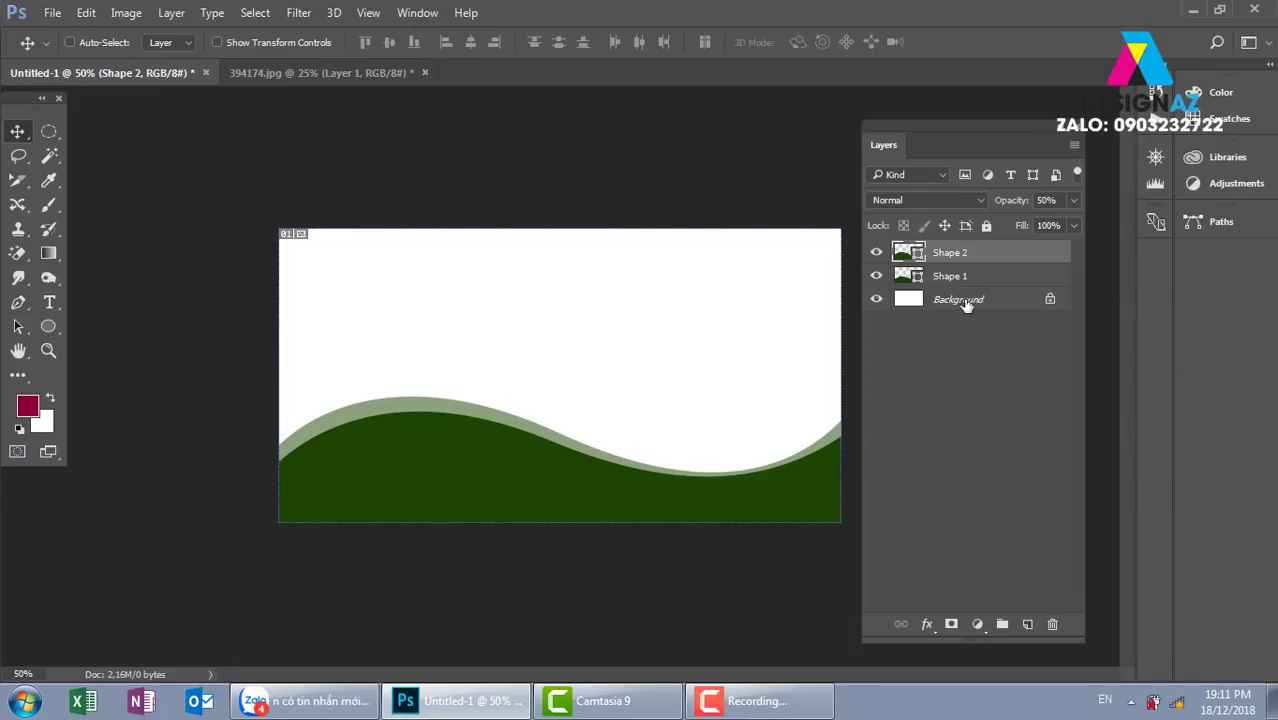
# - Set Shape 2's fill to No Color and its stroke to green
pyautogui.click(18, 302)
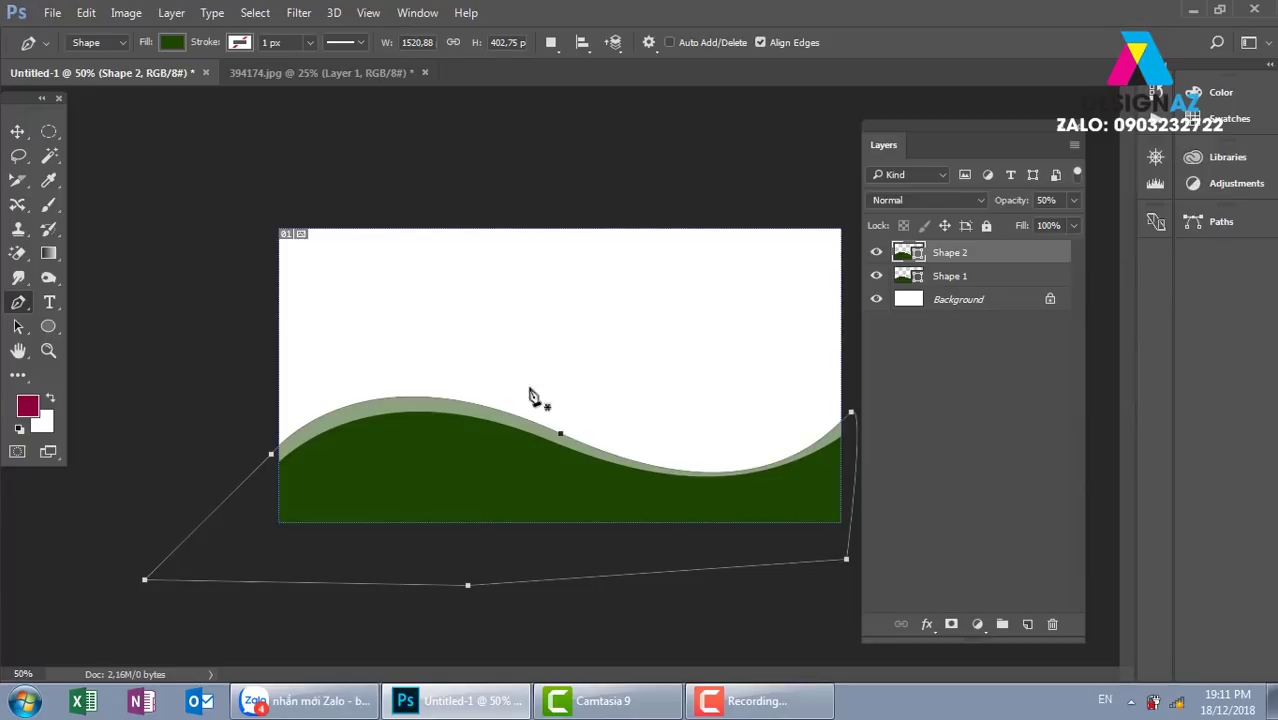
pyautogui.click(172, 44)
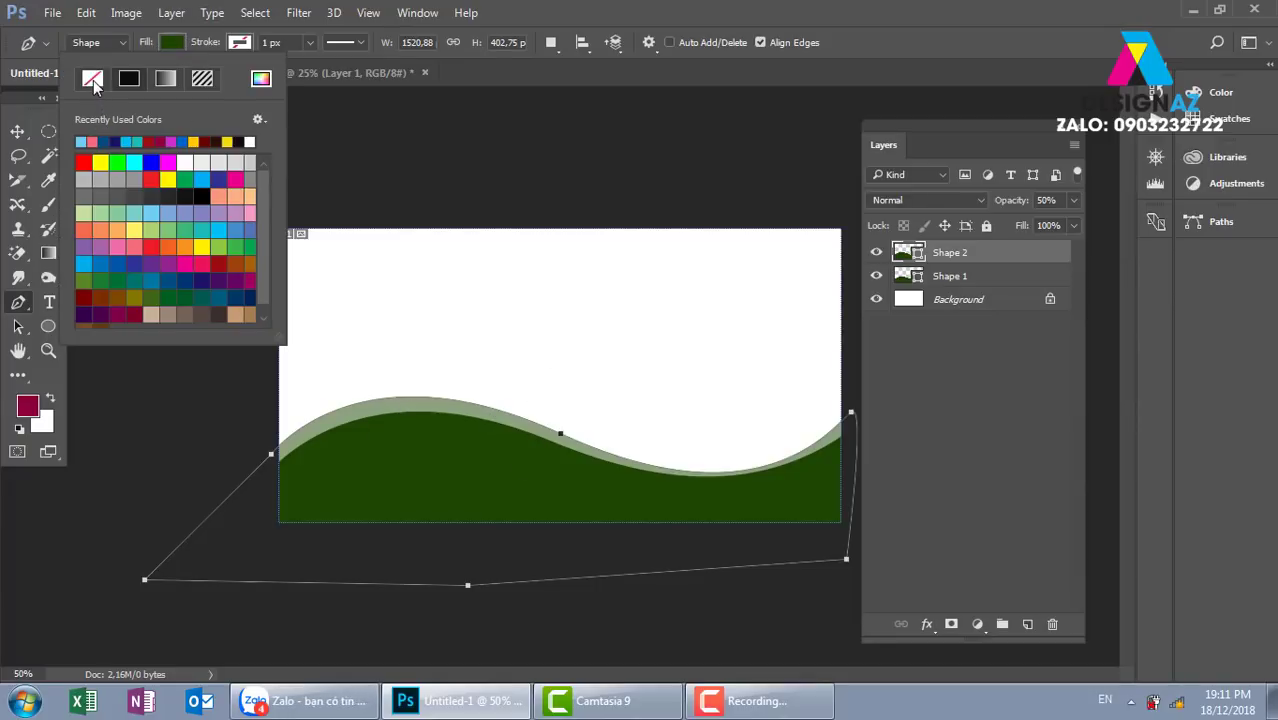
pyautogui.click(92, 80)
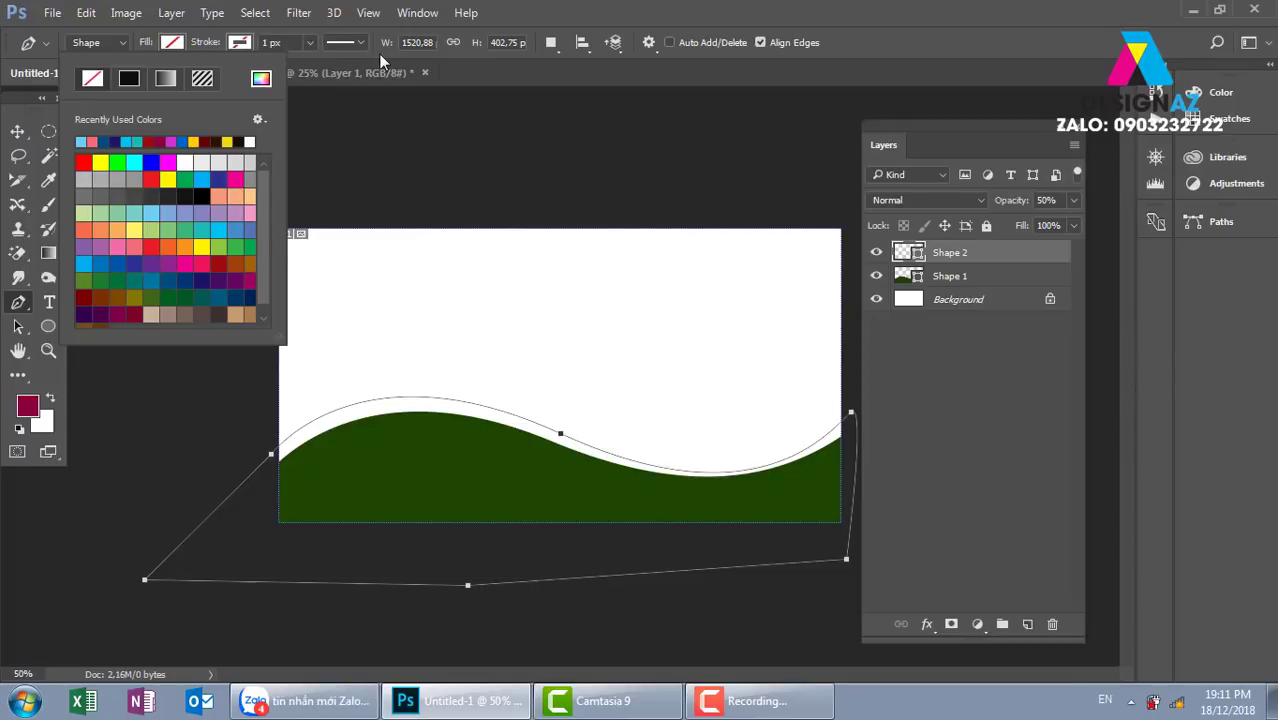
pyautogui.click(246, 42)
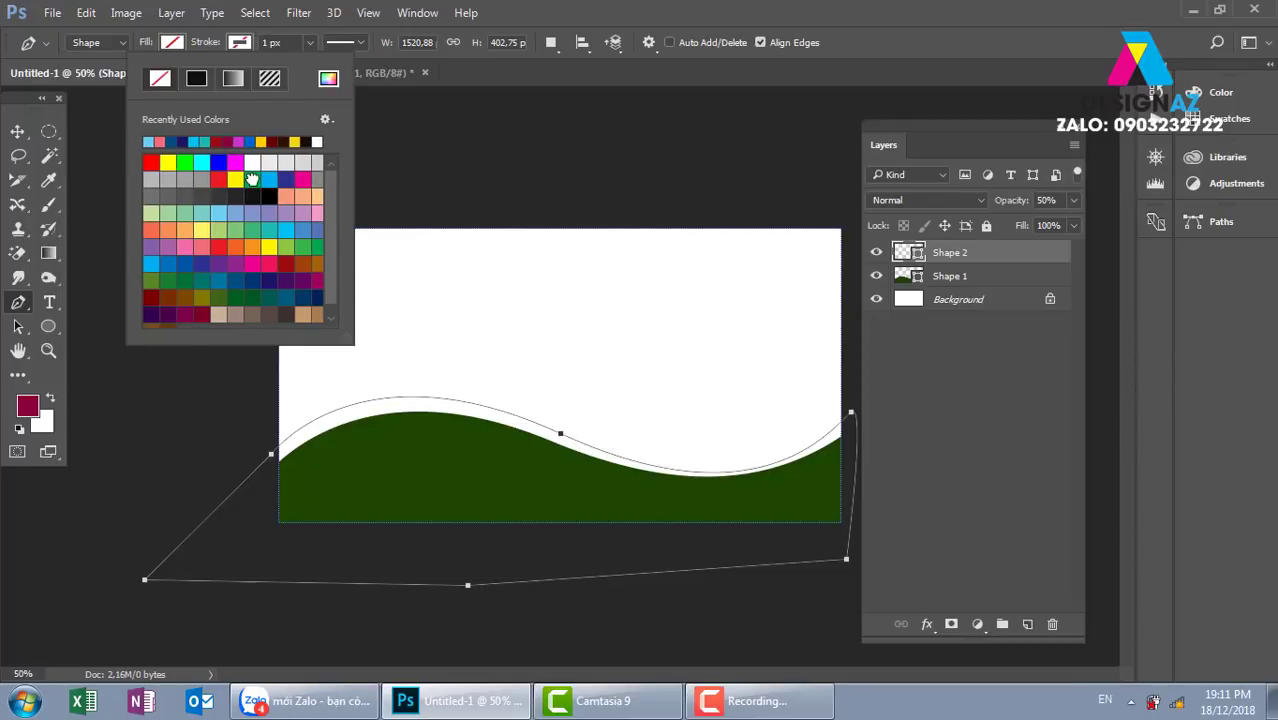
pyautogui.click(252, 179)
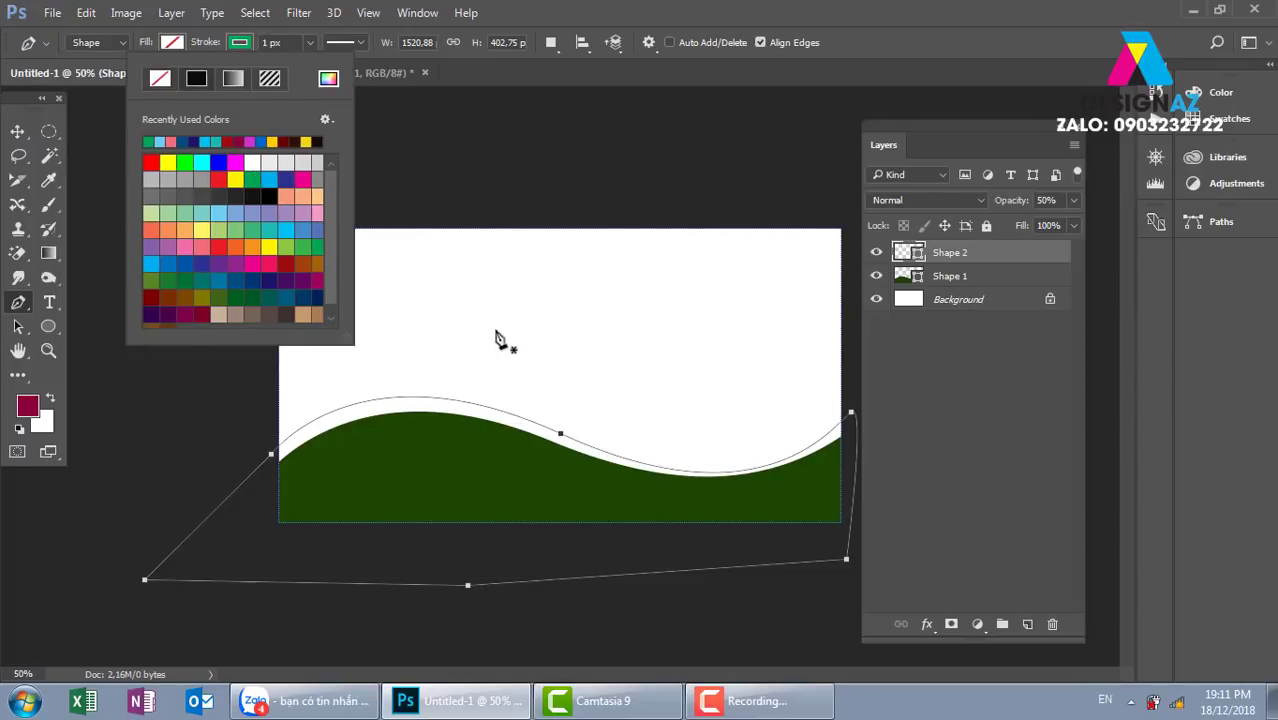
# - Set the green stroke width to 2 px
pyautogui.click(309, 43)
pyautogui.moveTo(315, 65); pyautogui.dragTo(317, 65)
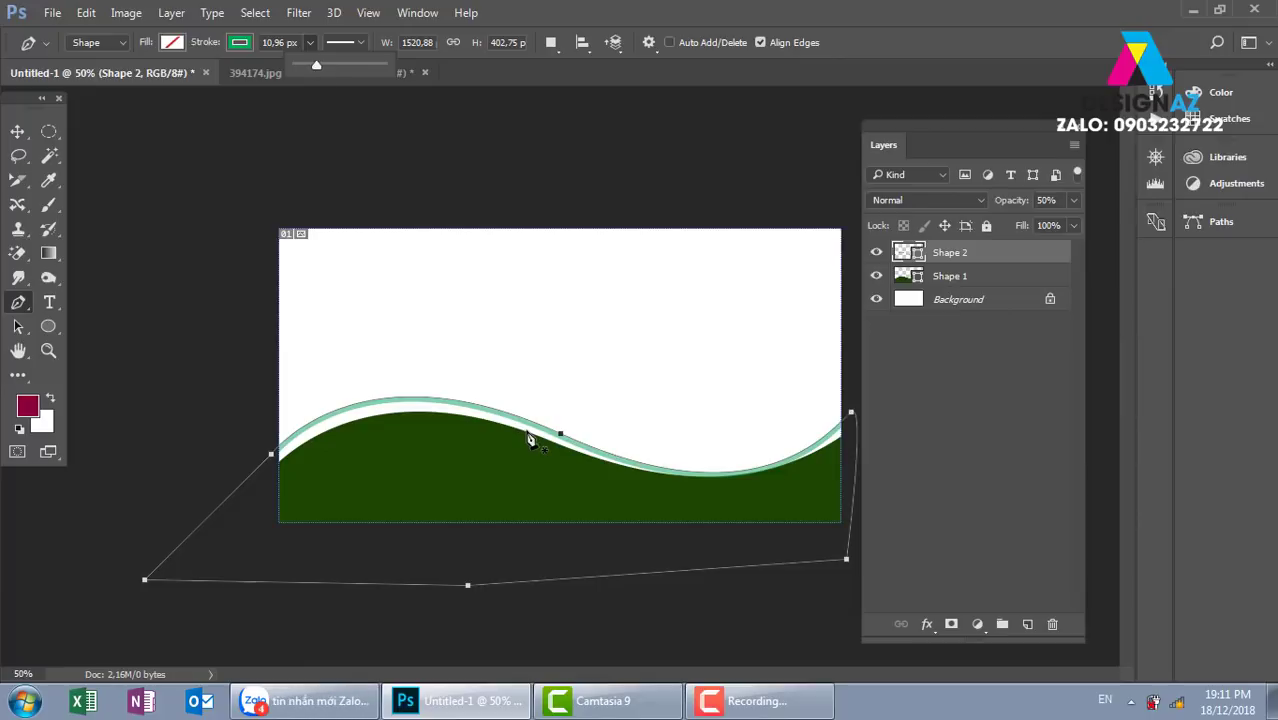
pyautogui.click(302, 42)
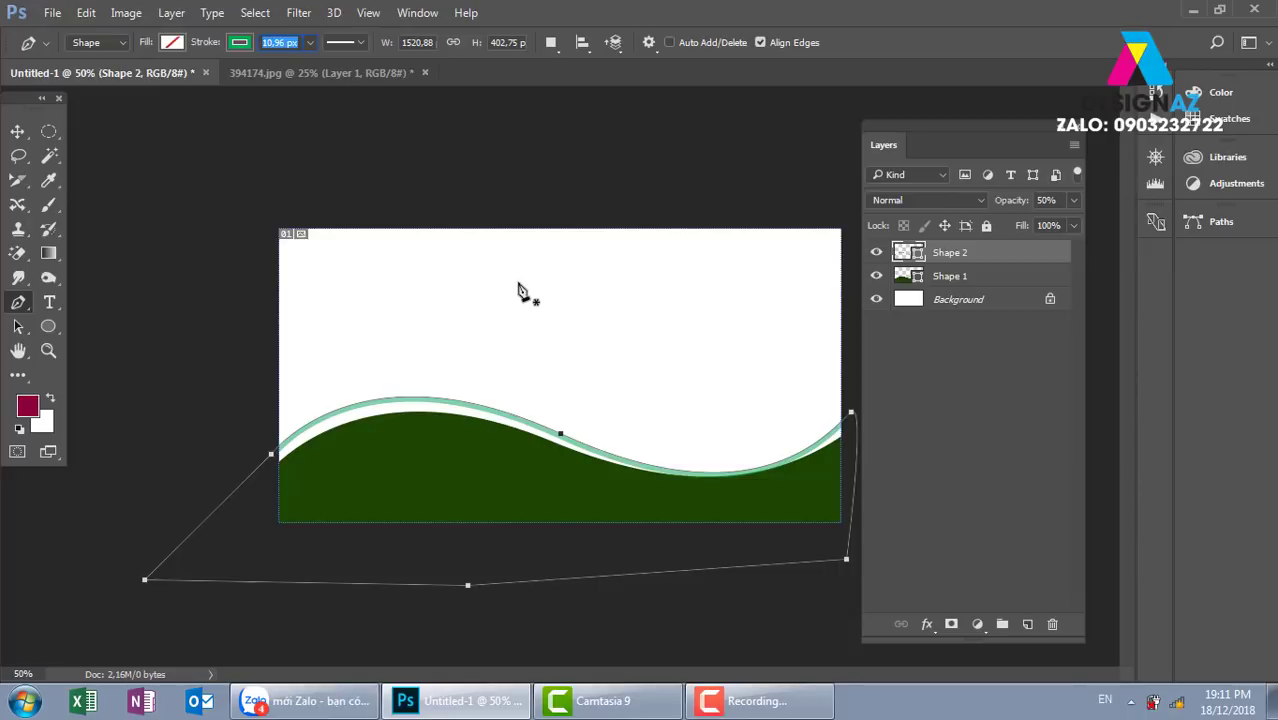
pyautogui.write('2')
pyautogui.press('Return')
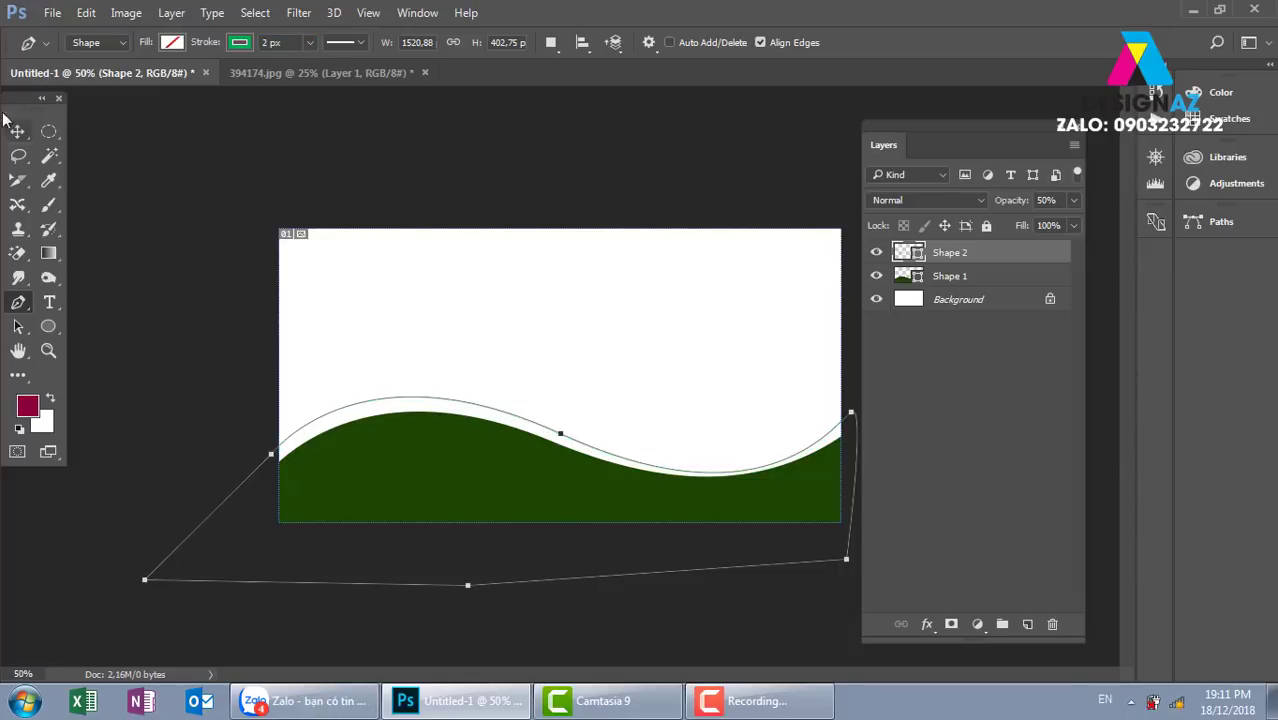
# - Zoom the canvas to 66.67% and change the wave outline's stroke from solid to dashed
pyautogui.click(18, 133)
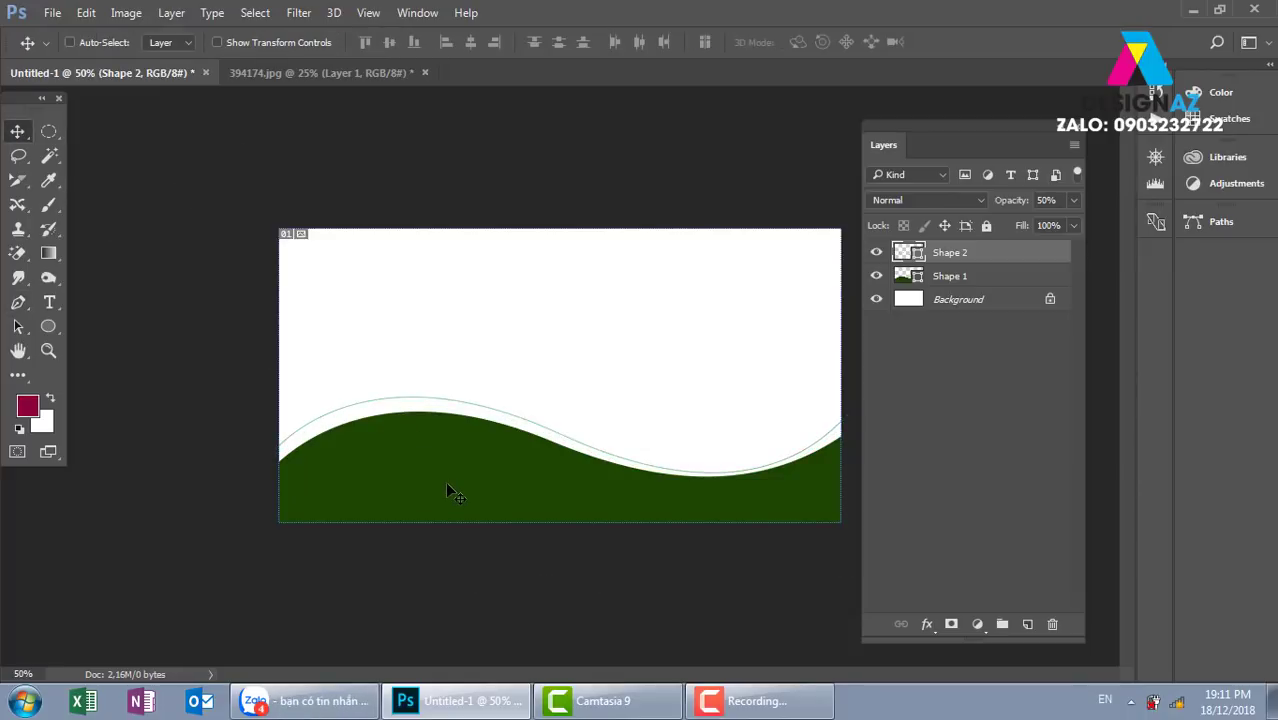
pyautogui.hotkey('ctrl', '+')
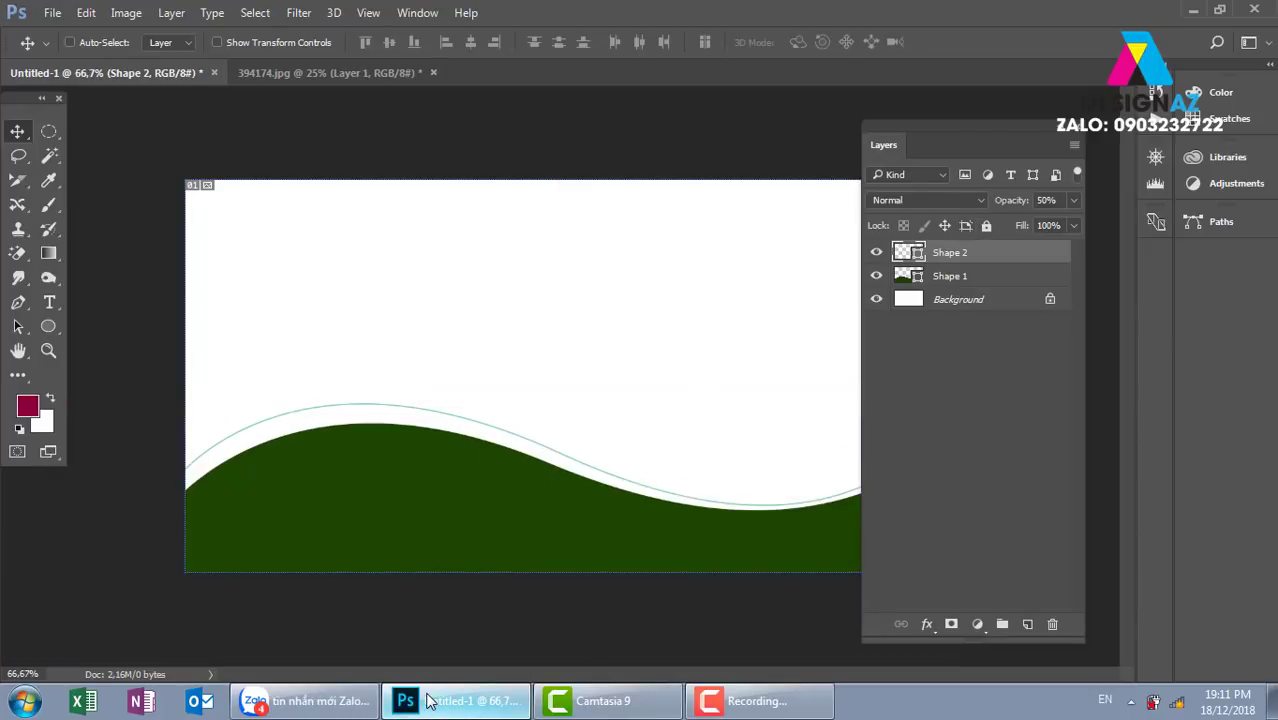
pyautogui.moveTo(456, 700)
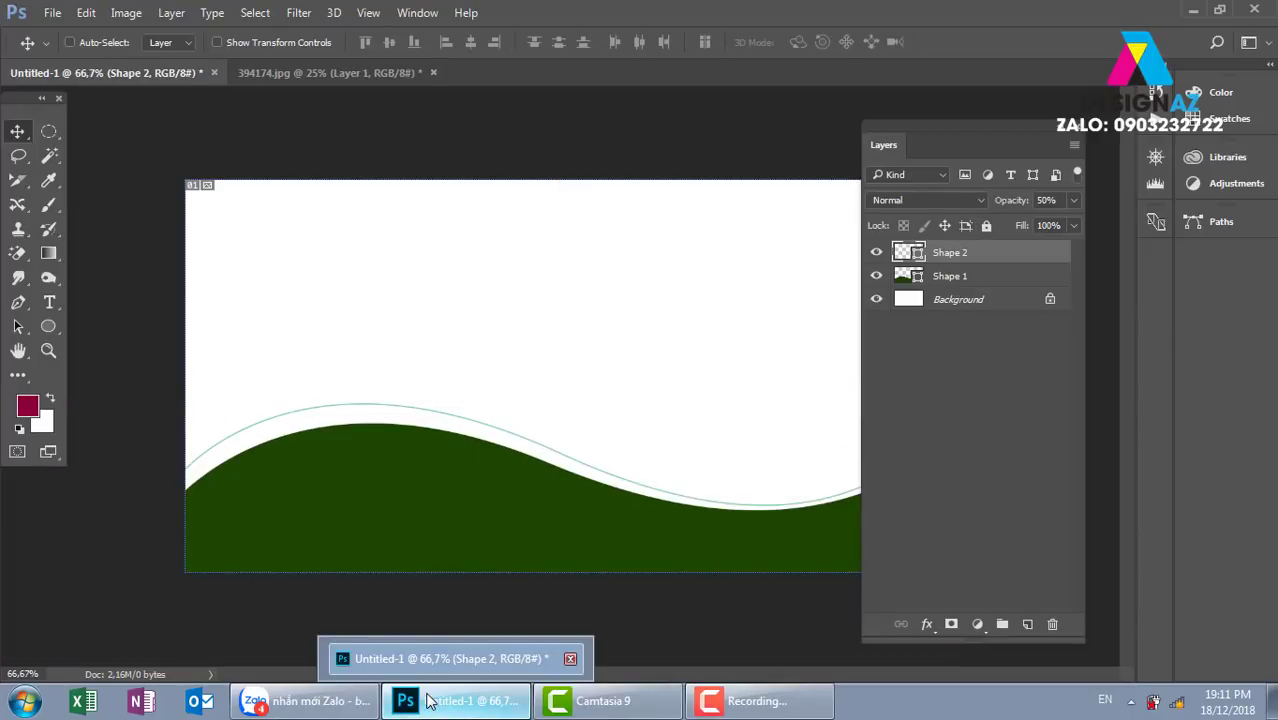
pyautogui.press('p')
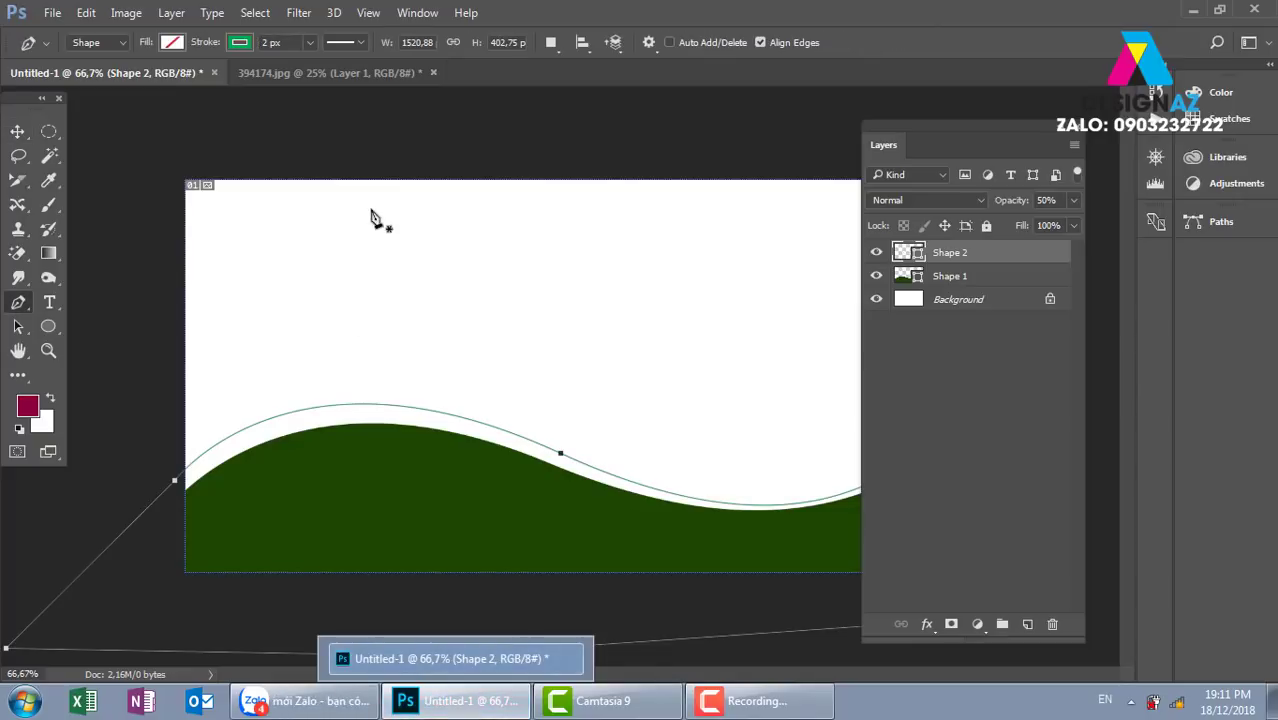
pyautogui.click(357, 43)
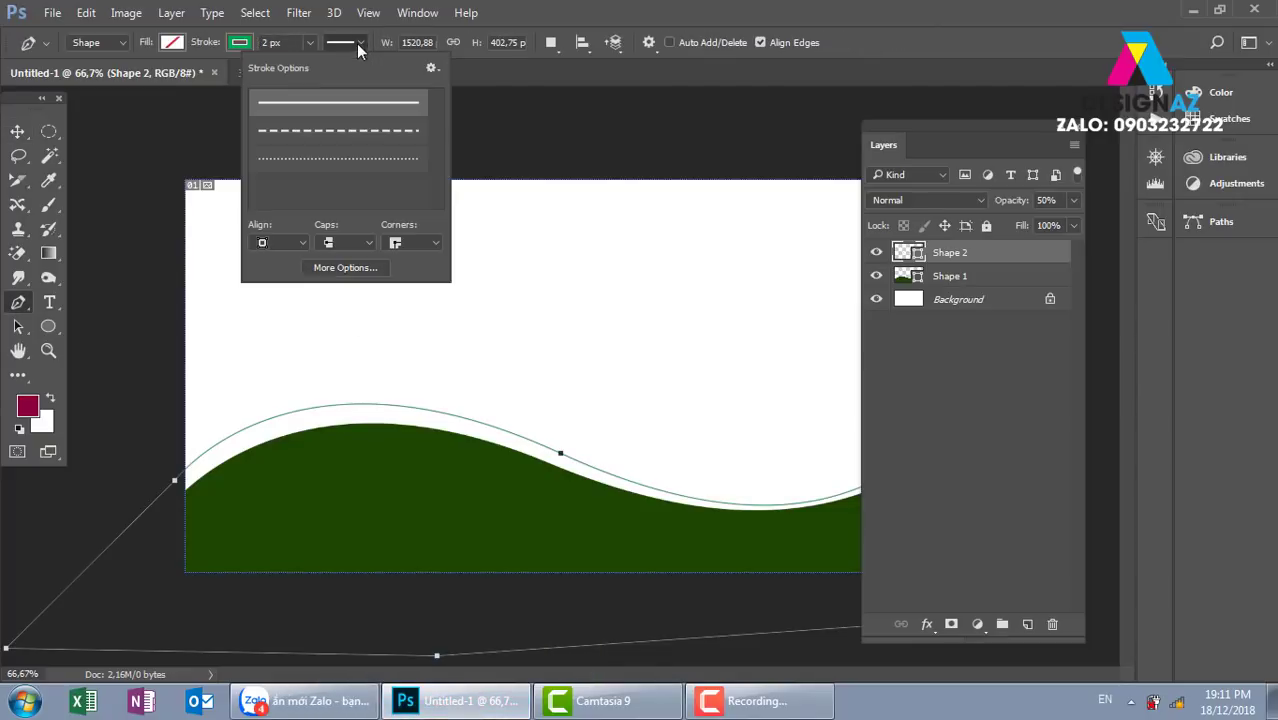
pyautogui.click(364, 140)
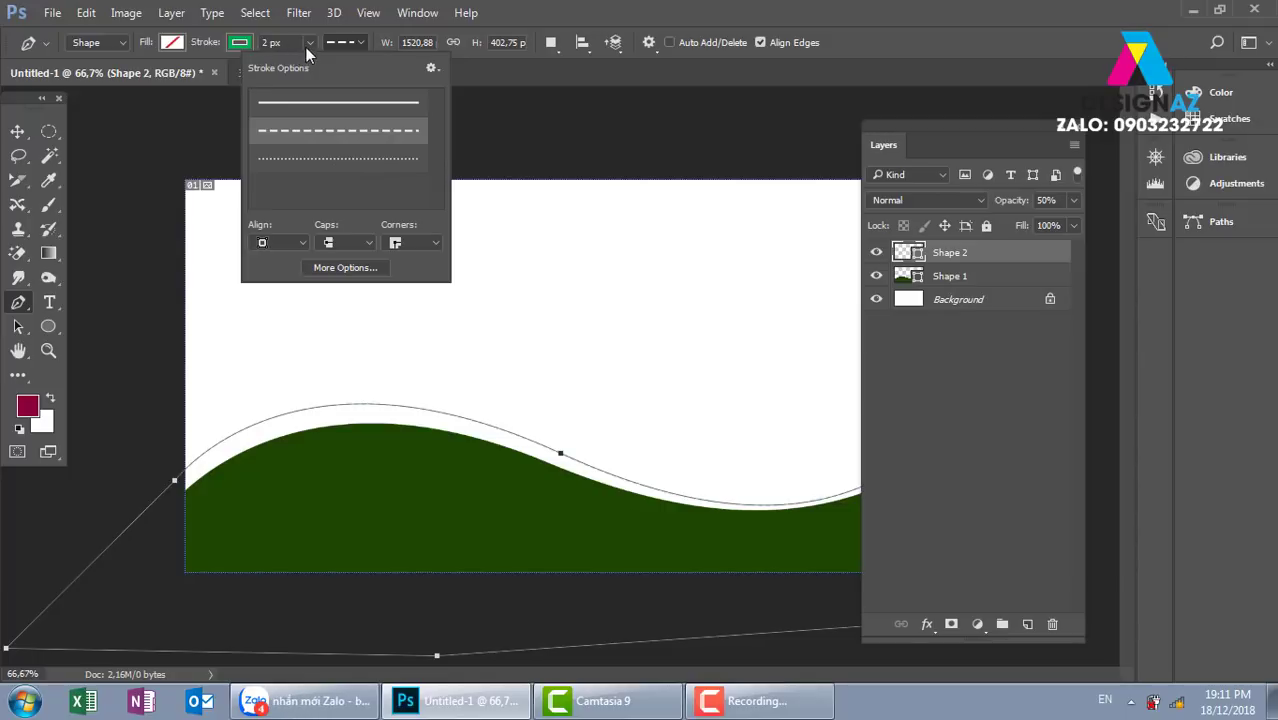
pyautogui.click(247, 45)
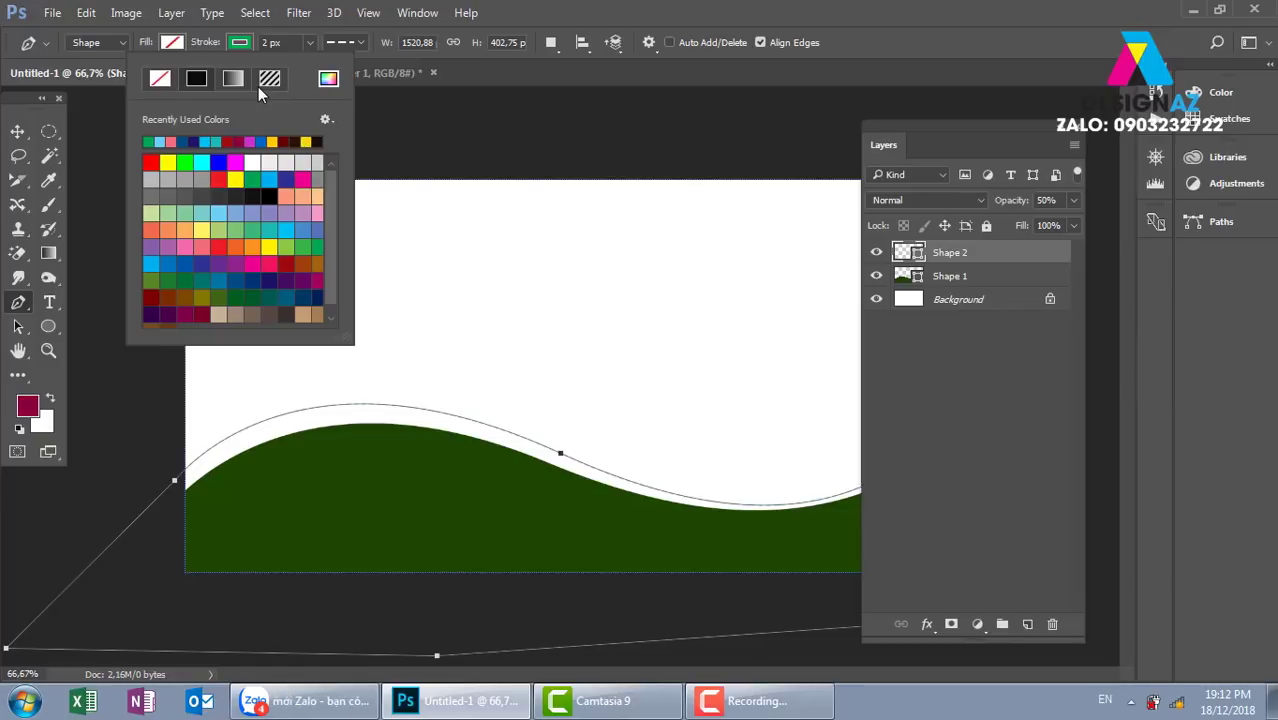
# - Add an extra anchor point on the wave outline's curve with the Add Anchor Point Tool
pyautogui.rightClick(20, 303)
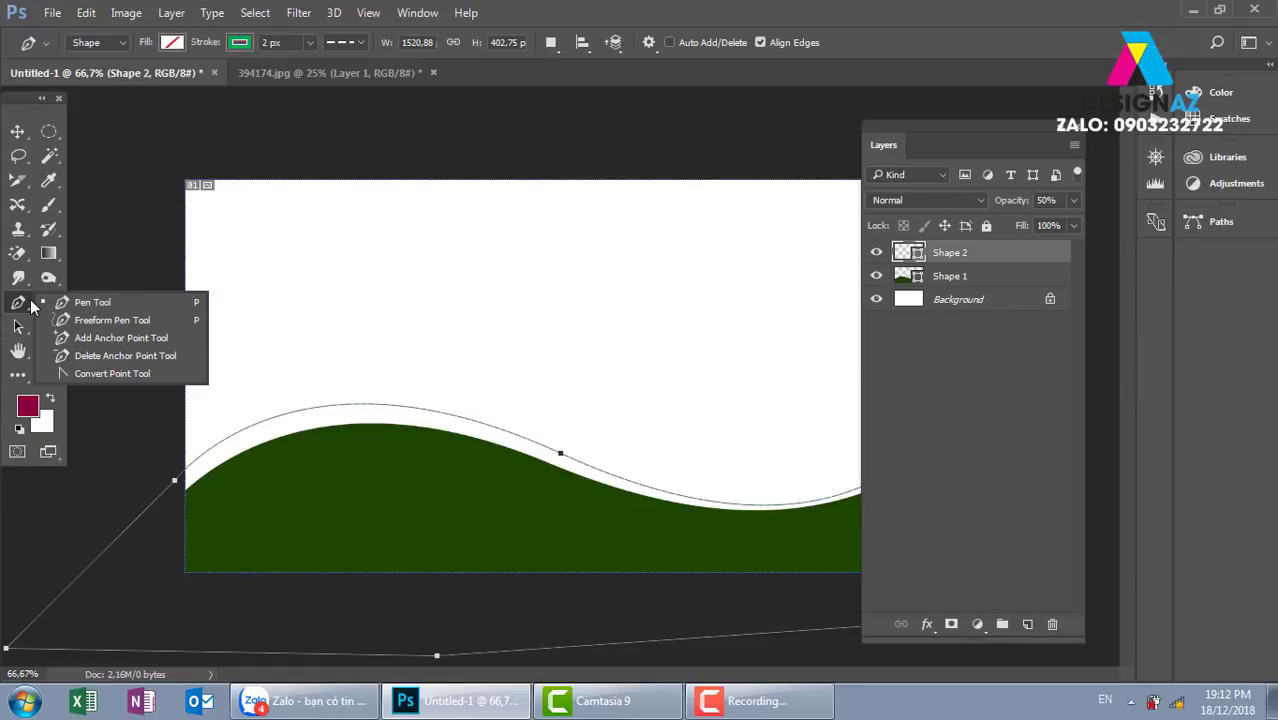
pyautogui.click(110, 338)
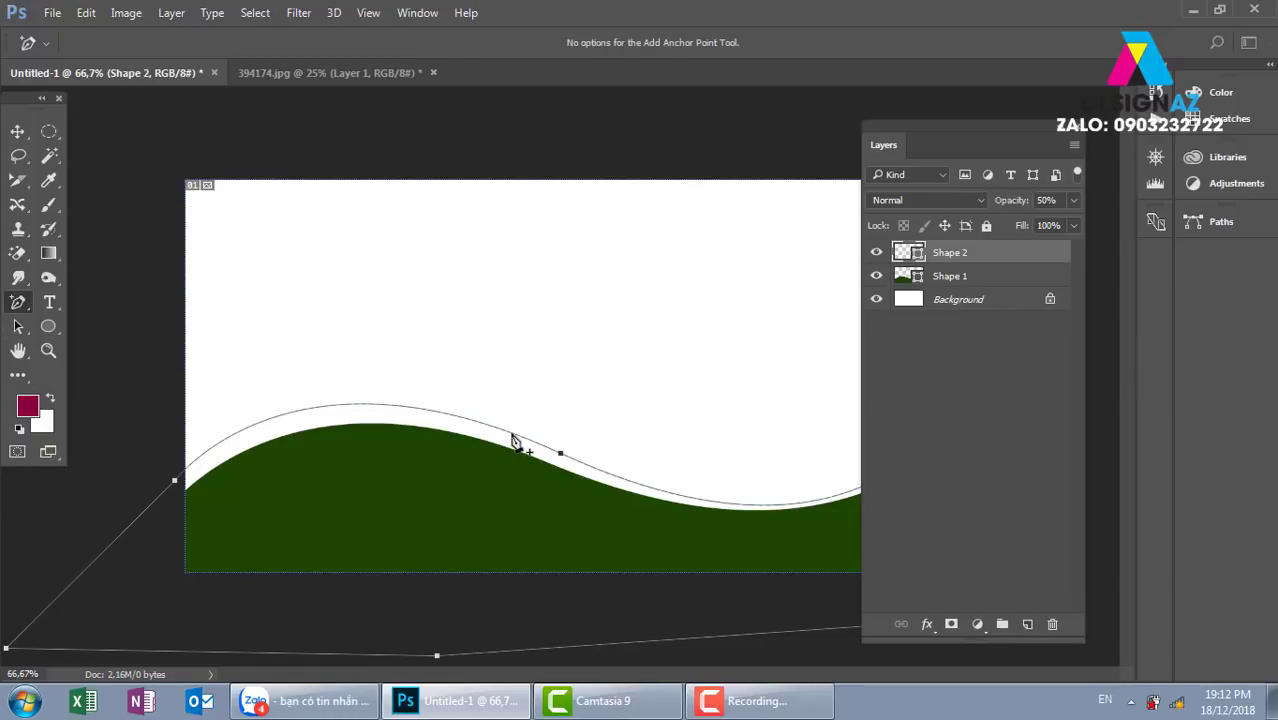
pyautogui.click(512, 436)
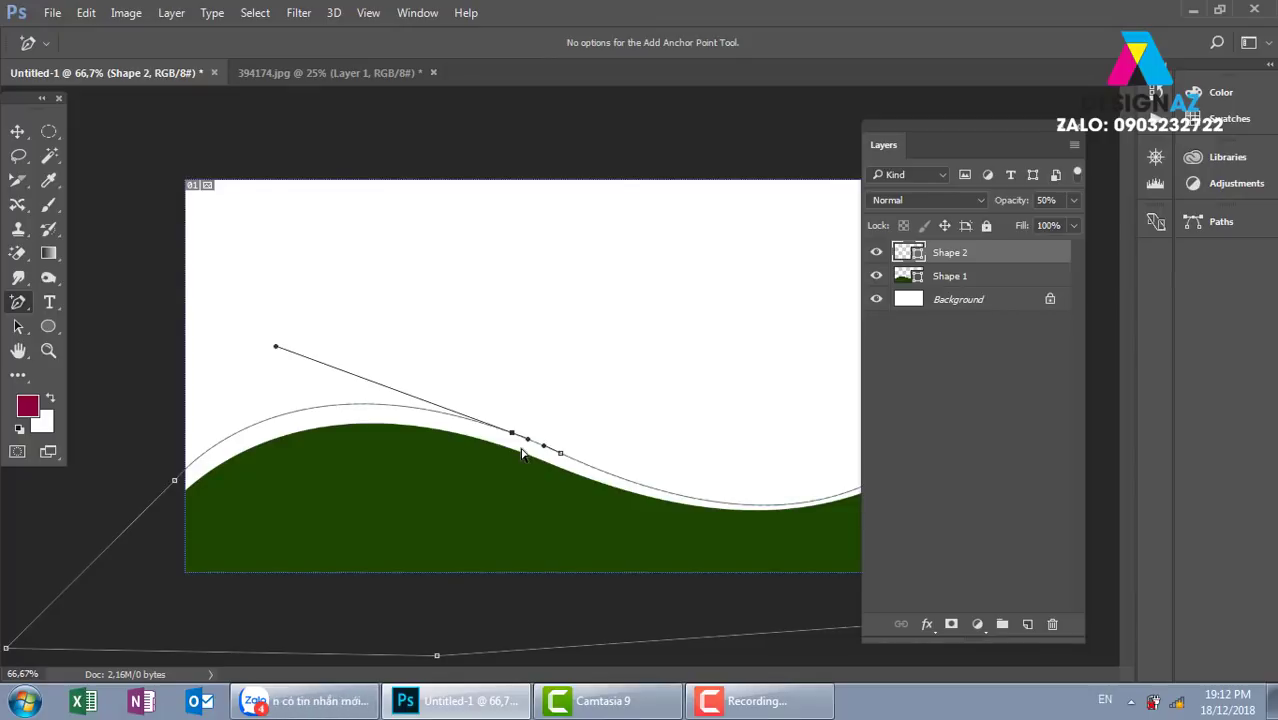
# - Remove that anchor with Delete Anchor Point Tool, then select both Shape 1 and Shape 2
pyautogui.rightClick(20, 305)
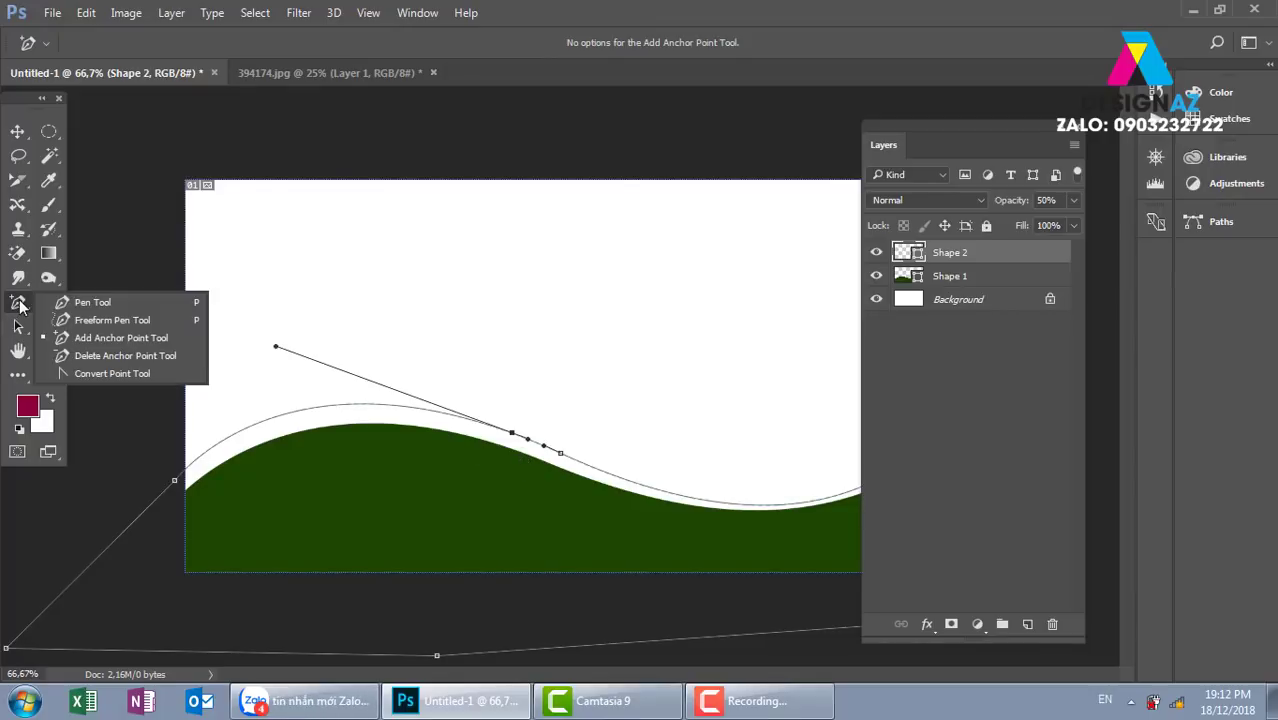
pyautogui.click(100, 356)
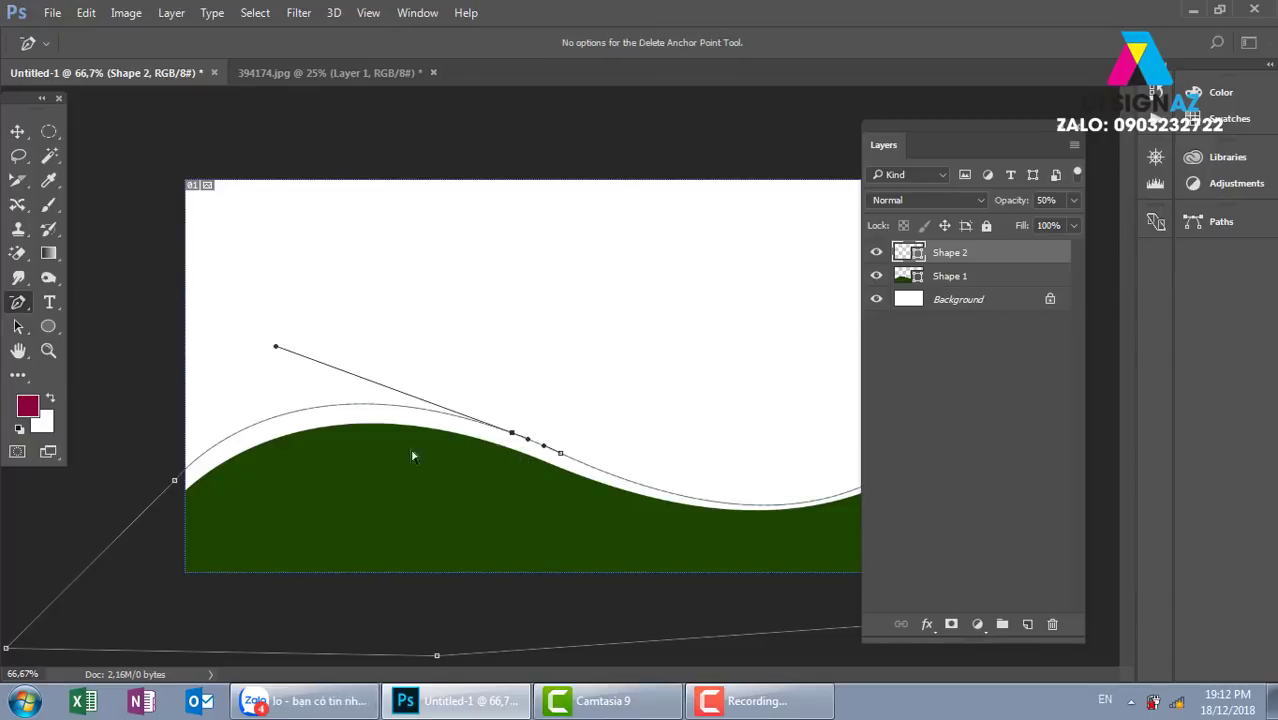
pyautogui.click(512, 436)
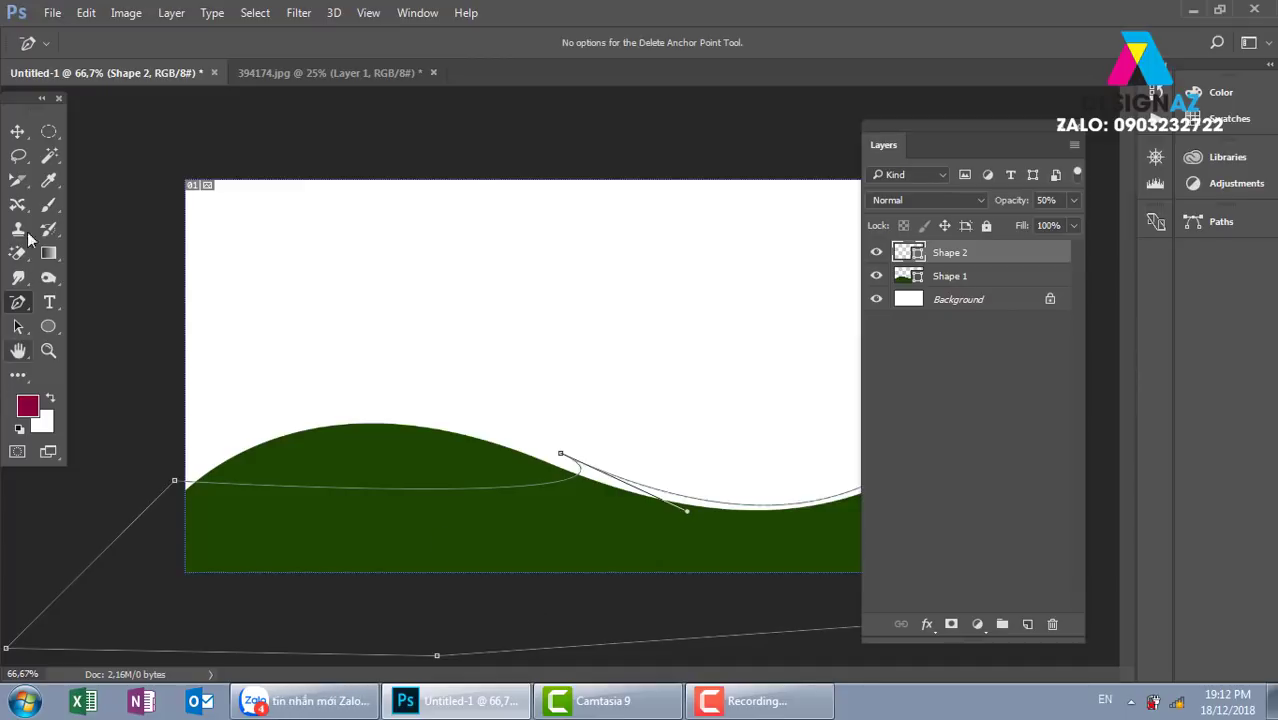
pyautogui.click(17, 133)
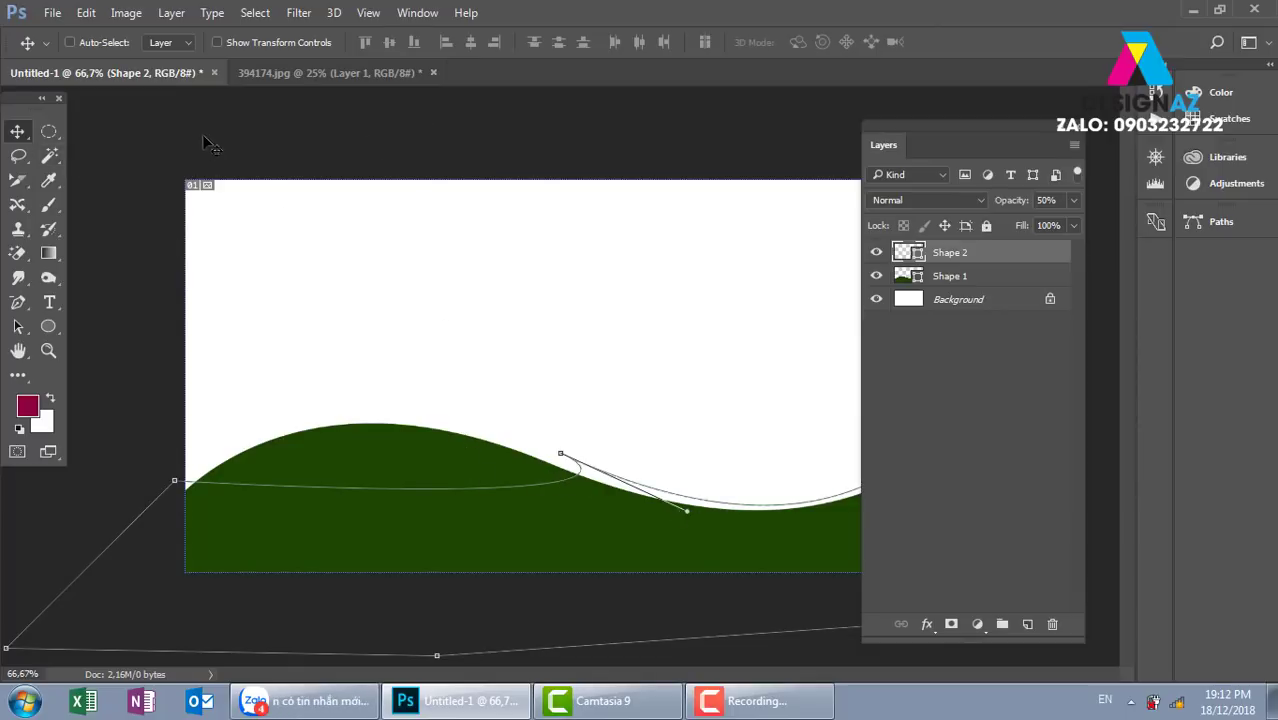
pyautogui.keyDown('shift'); pyautogui.click(1022, 277); pyautogui.keyUp('shift')
# - Delete the Shape 1 and Shape 2 layers and nudge the Layers panel aside
pyautogui.press('Delete')
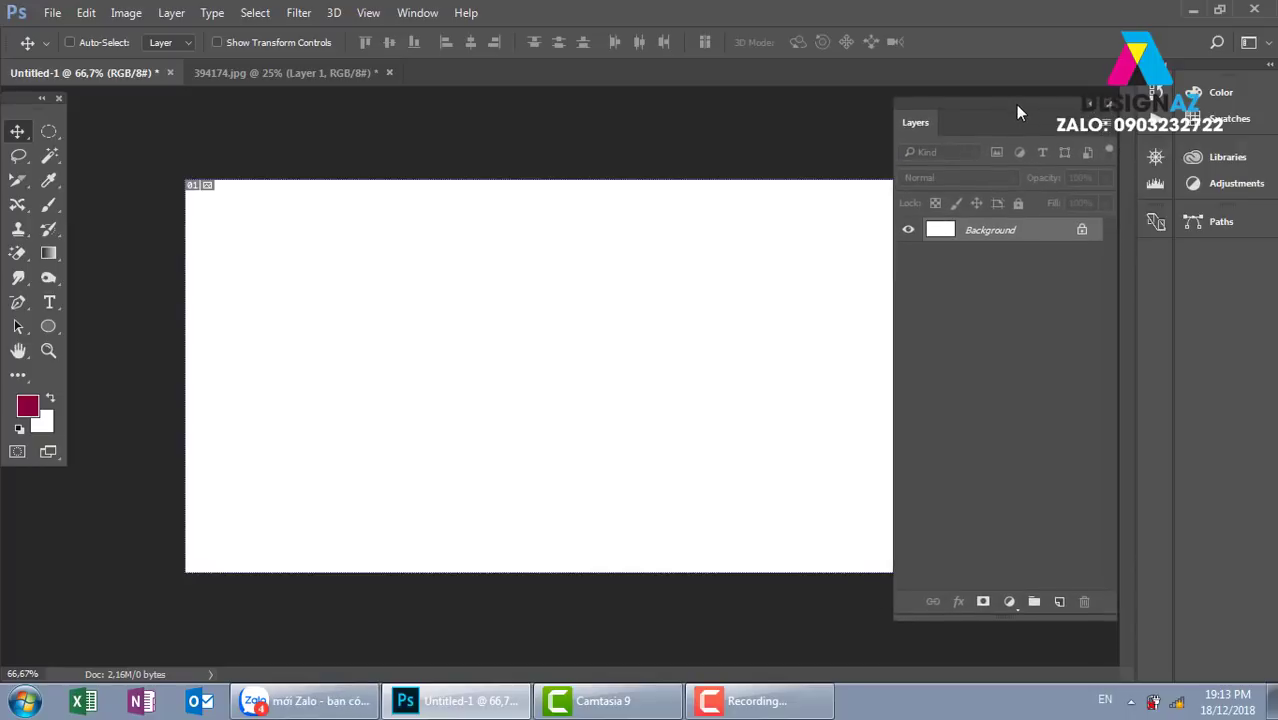
pyautogui.moveTo(1010, 133); pyautogui.dragTo(1018, 121)
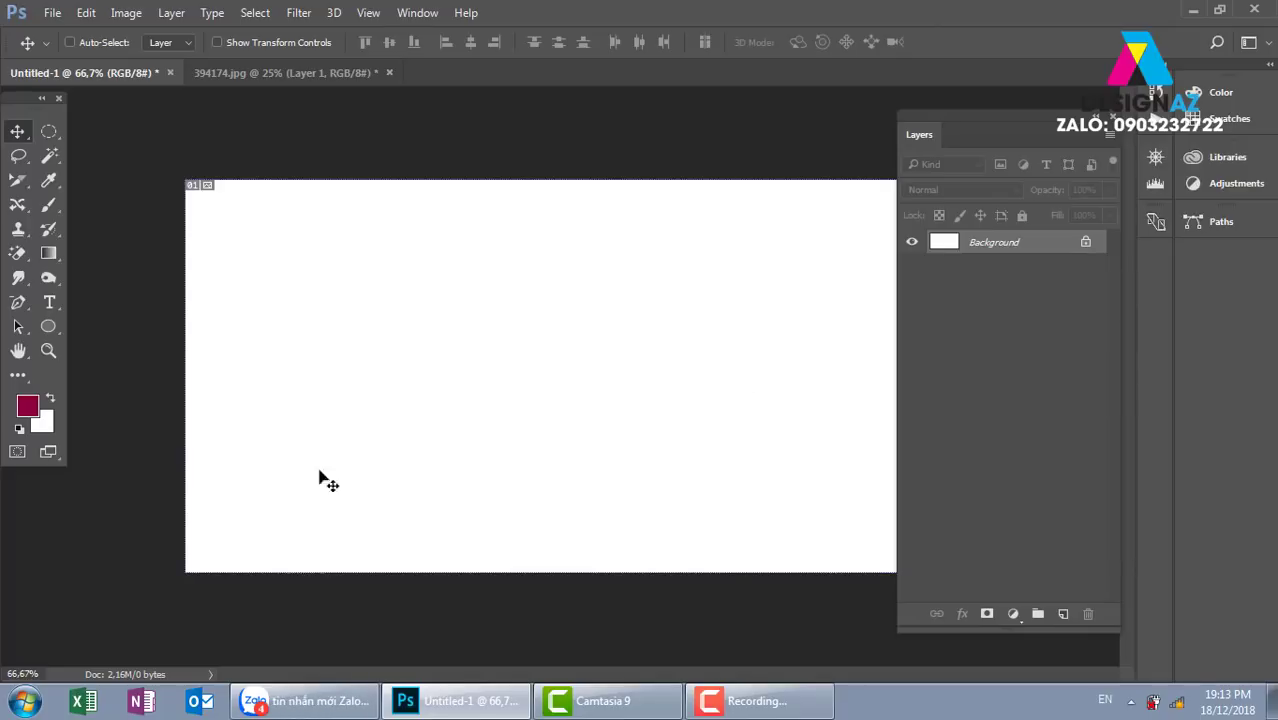
# - Fill the canvas with a horizontal white-to-black linear gradient and close the floating Layers panel
pyautogui.click(50, 251)
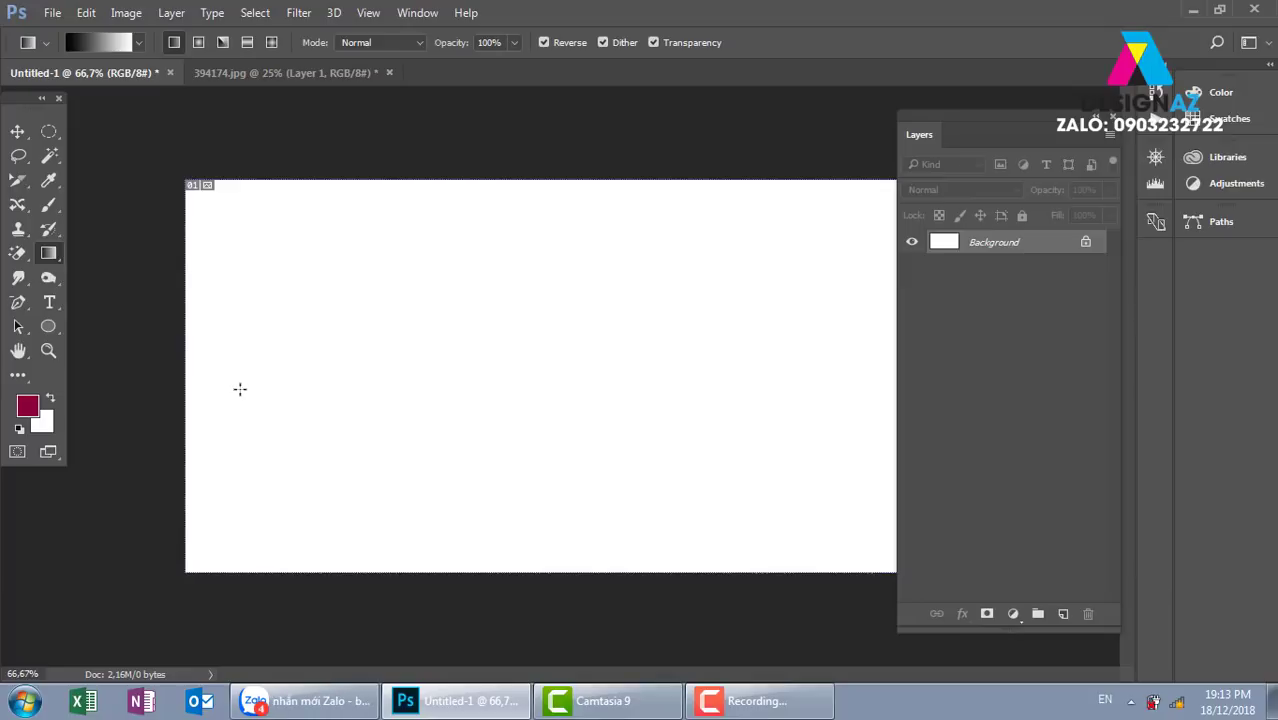
pyautogui.moveTo(239, 388); pyautogui.dragTo(884, 389)
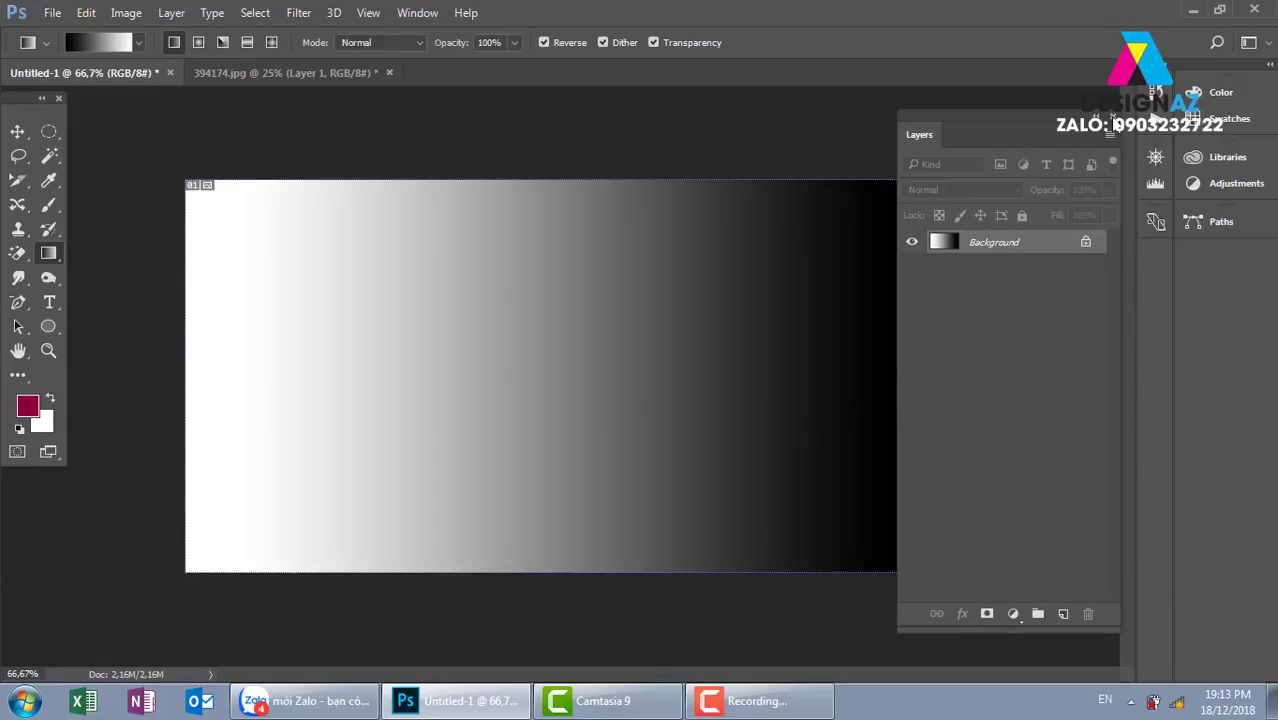
pyautogui.click(1112, 117)
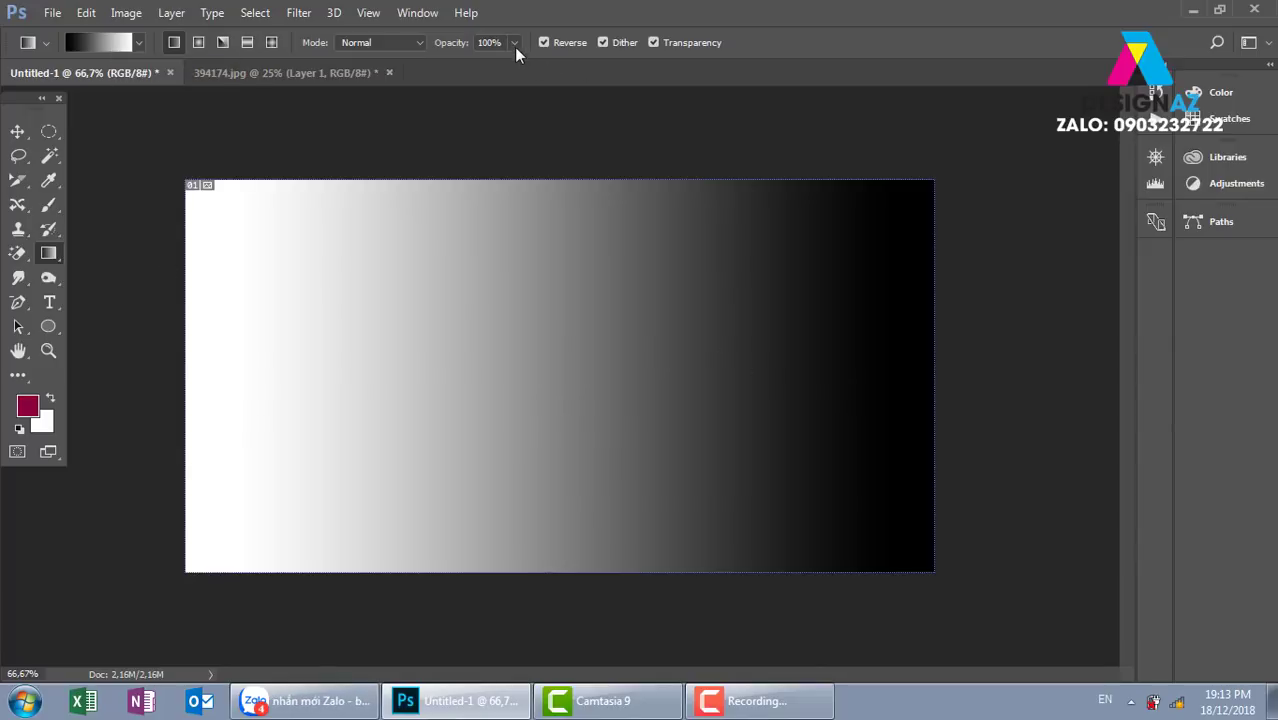
# - Turn off Reverse and redraw as a radial gradient, white centre fading to black edges
pyautogui.click(544, 42)
pyautogui.moveTo(239, 398); pyautogui.dragTo(922, 397)
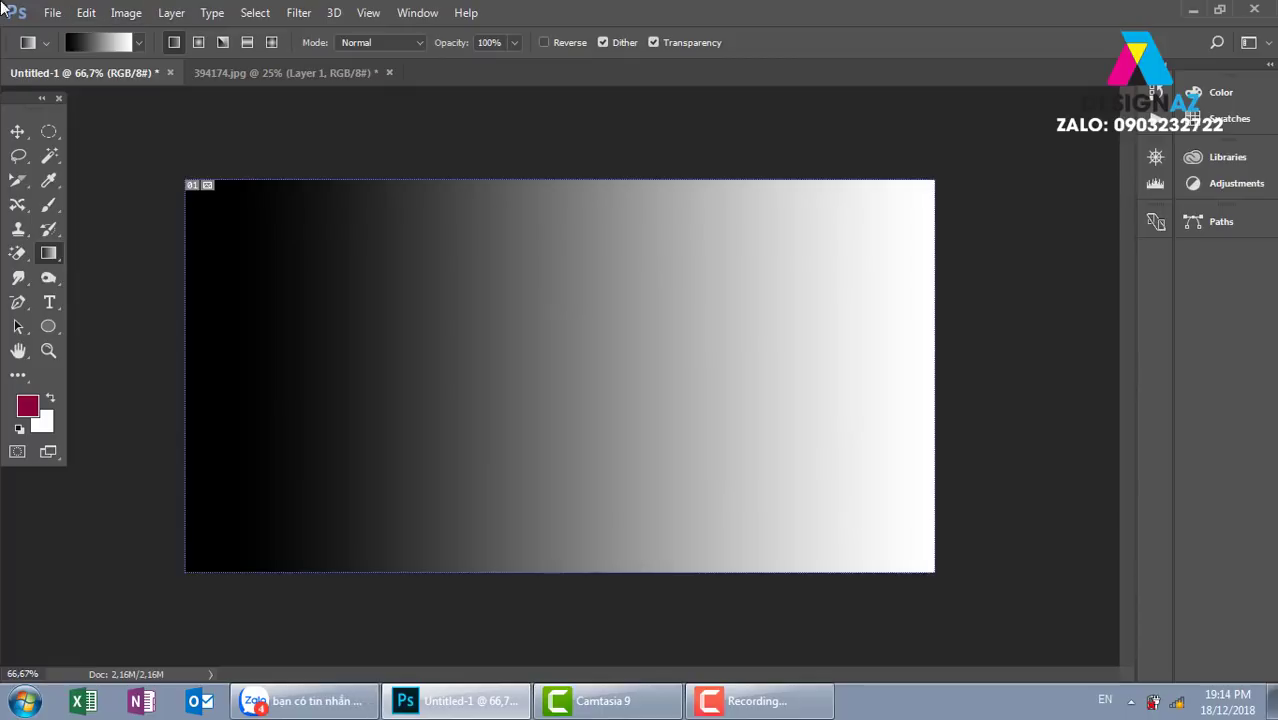
pyautogui.moveTo(542, 306)
pyautogui.mouseDown()
pyautogui.moveTo(696, 490)
pyautogui.moveTo(686, 456)
pyautogui.mouseUp()
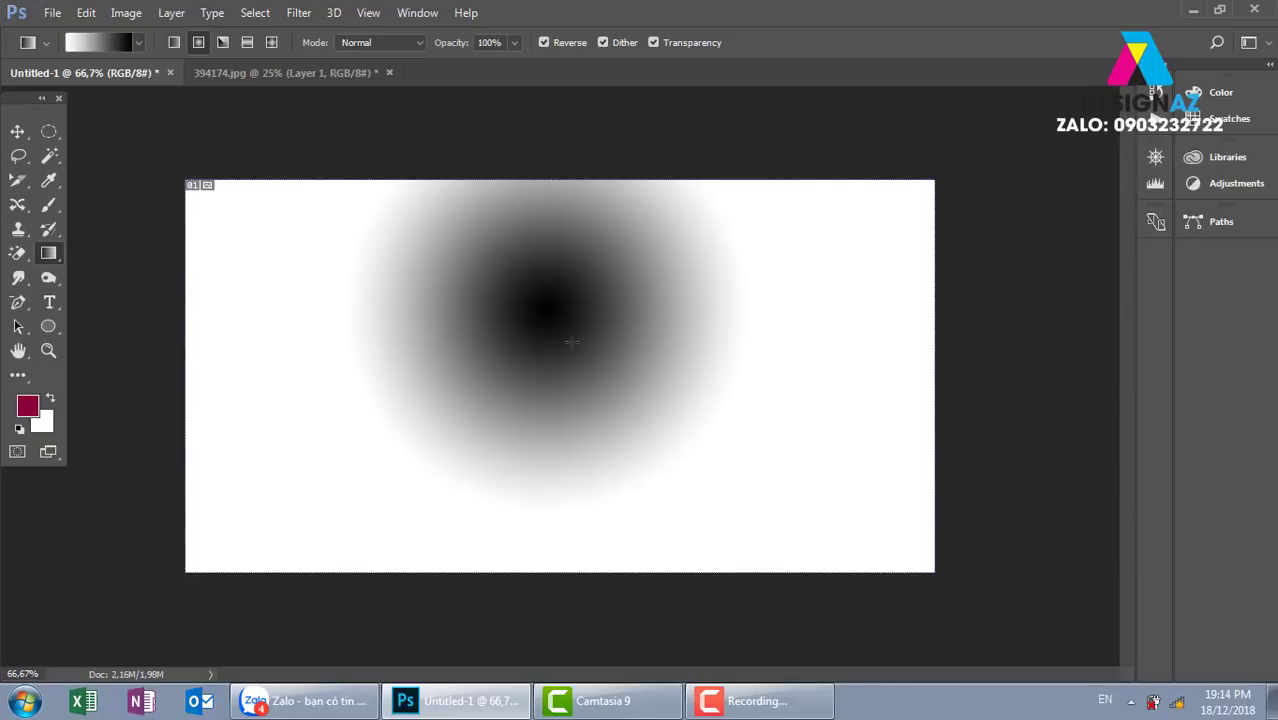
pyautogui.moveTo(548, 318); pyautogui.dragTo(809, 549)
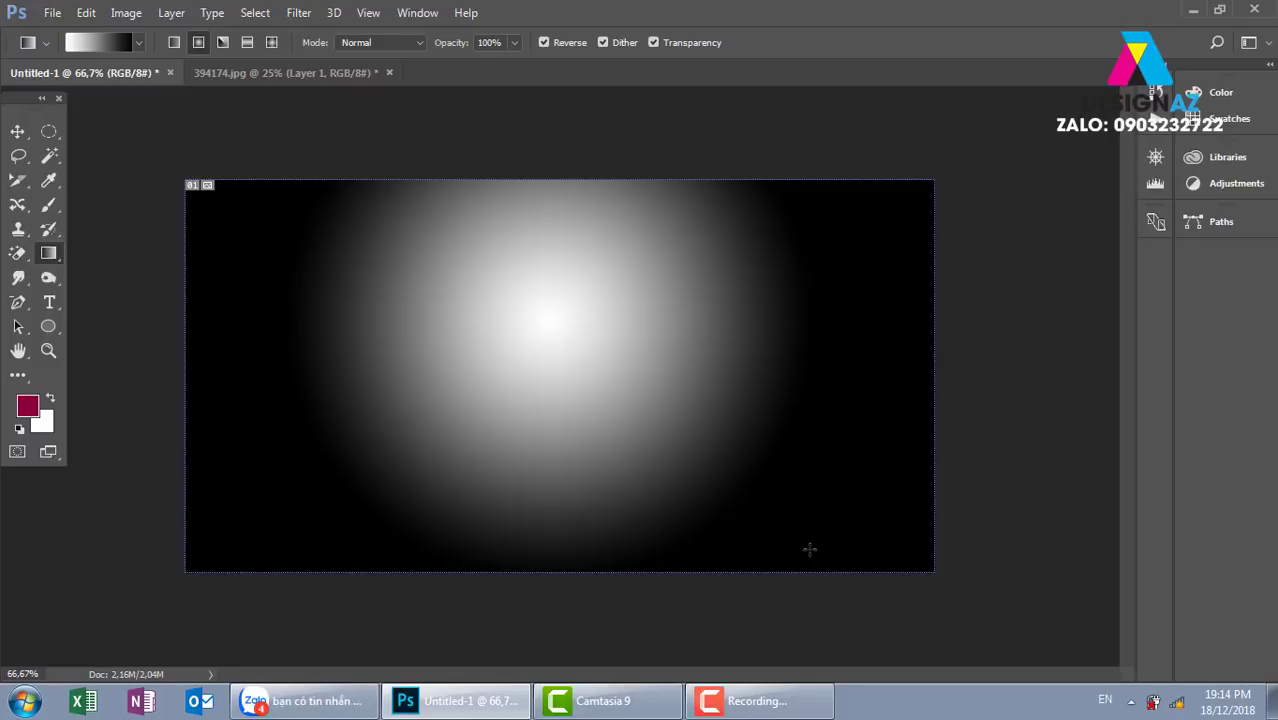
pyautogui.click(175, 42)
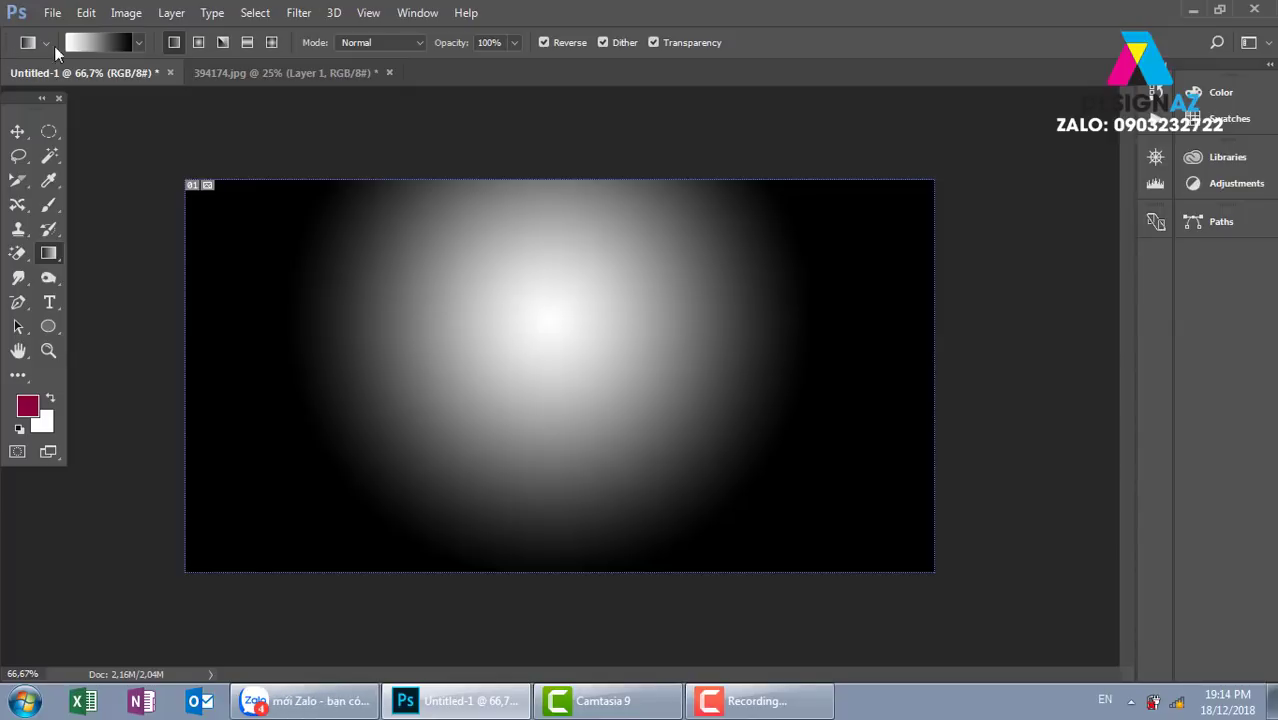
# - In the Gradient Editor, change the black start stop to a dark magenta
pyautogui.click(89, 41)
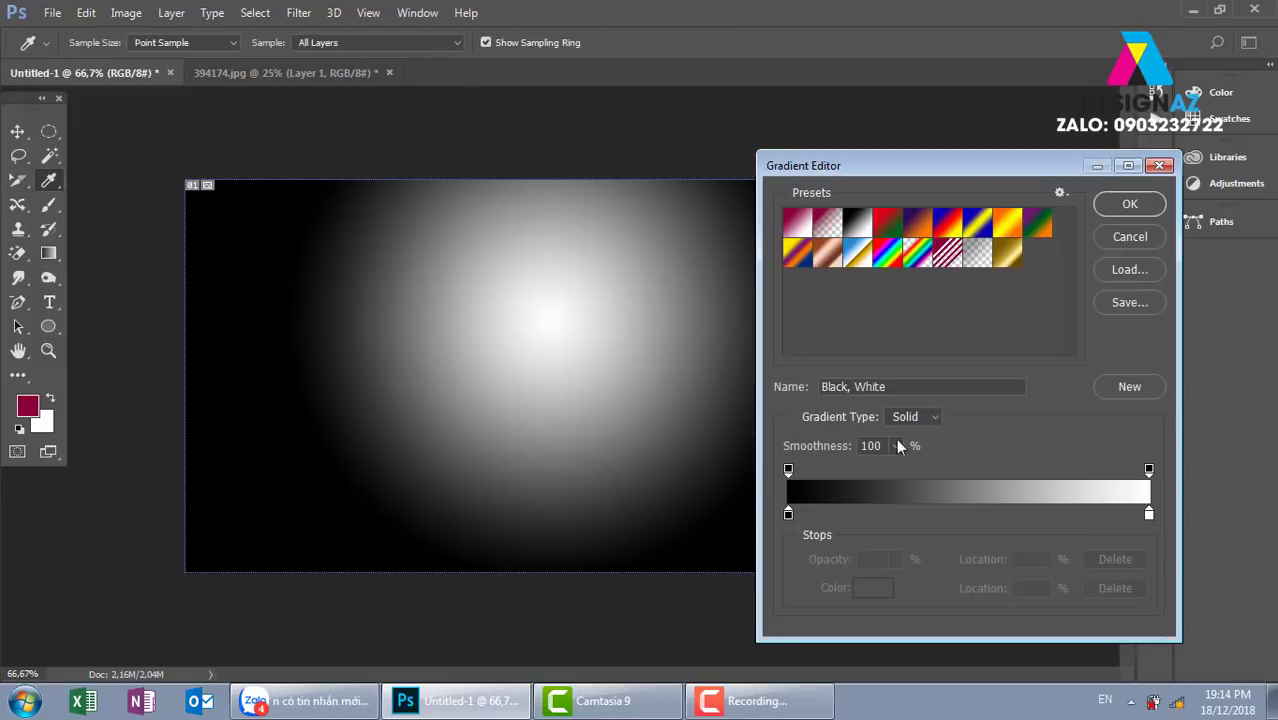
pyautogui.click(788, 515)
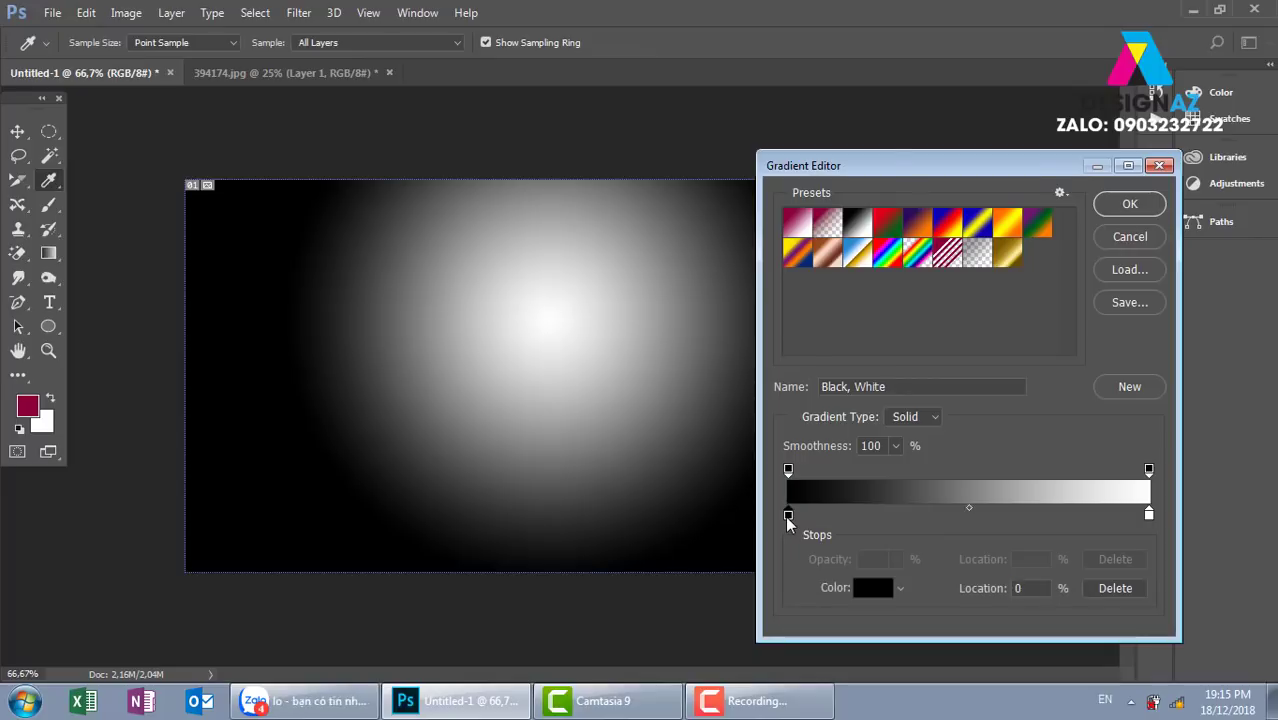
pyautogui.doubleClick(788, 516)
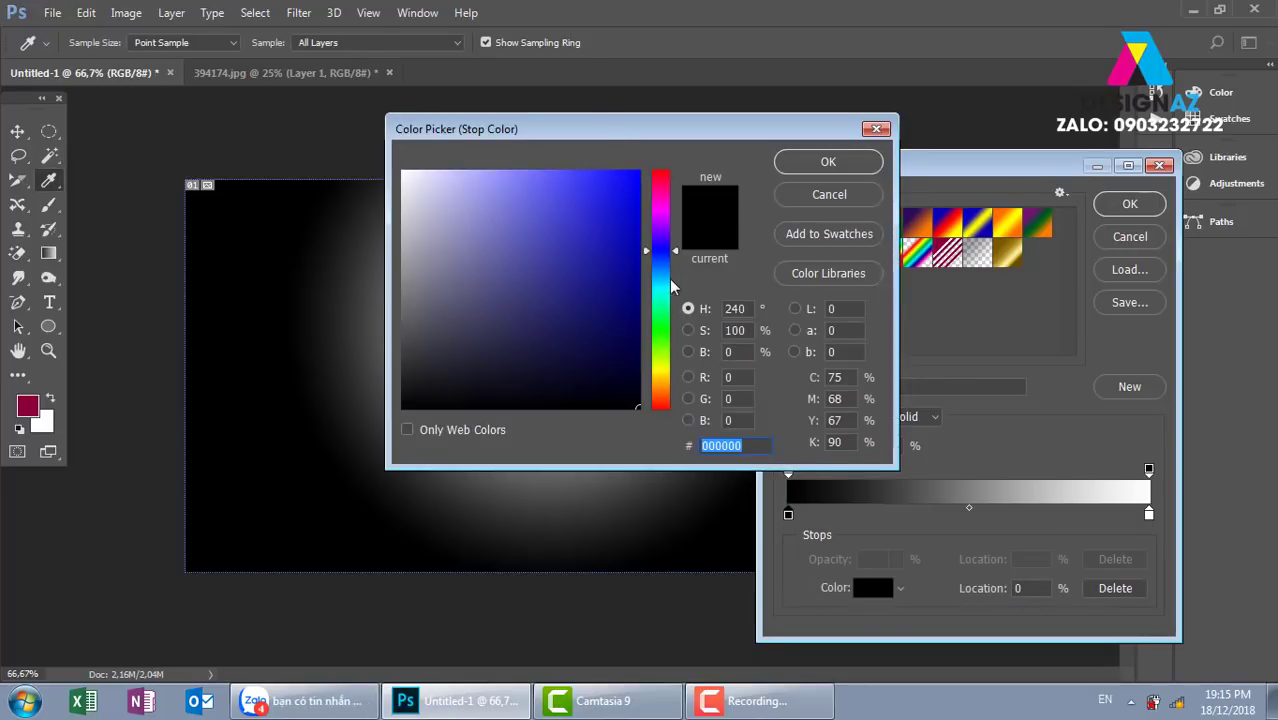
pyautogui.moveTo(671, 221); pyautogui.dragTo(671, 191)
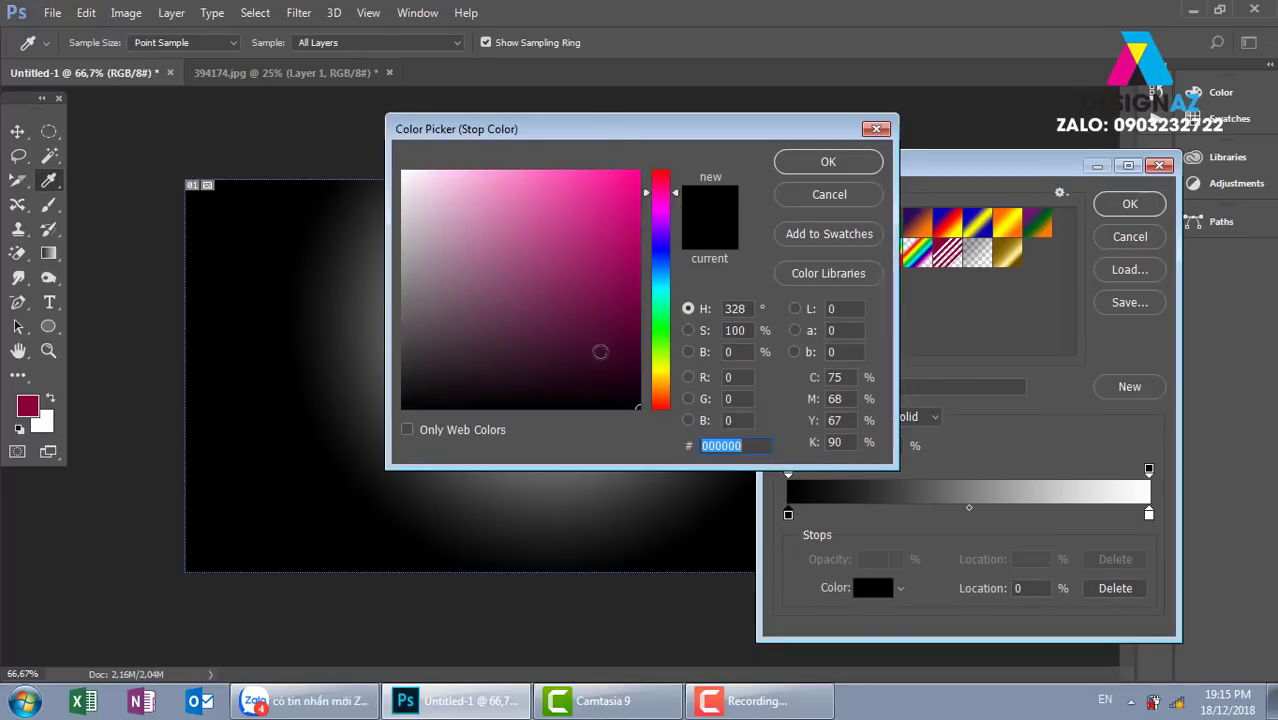
pyautogui.moveTo(600, 351); pyautogui.dragTo(641, 350)
pyautogui.click(828, 161)
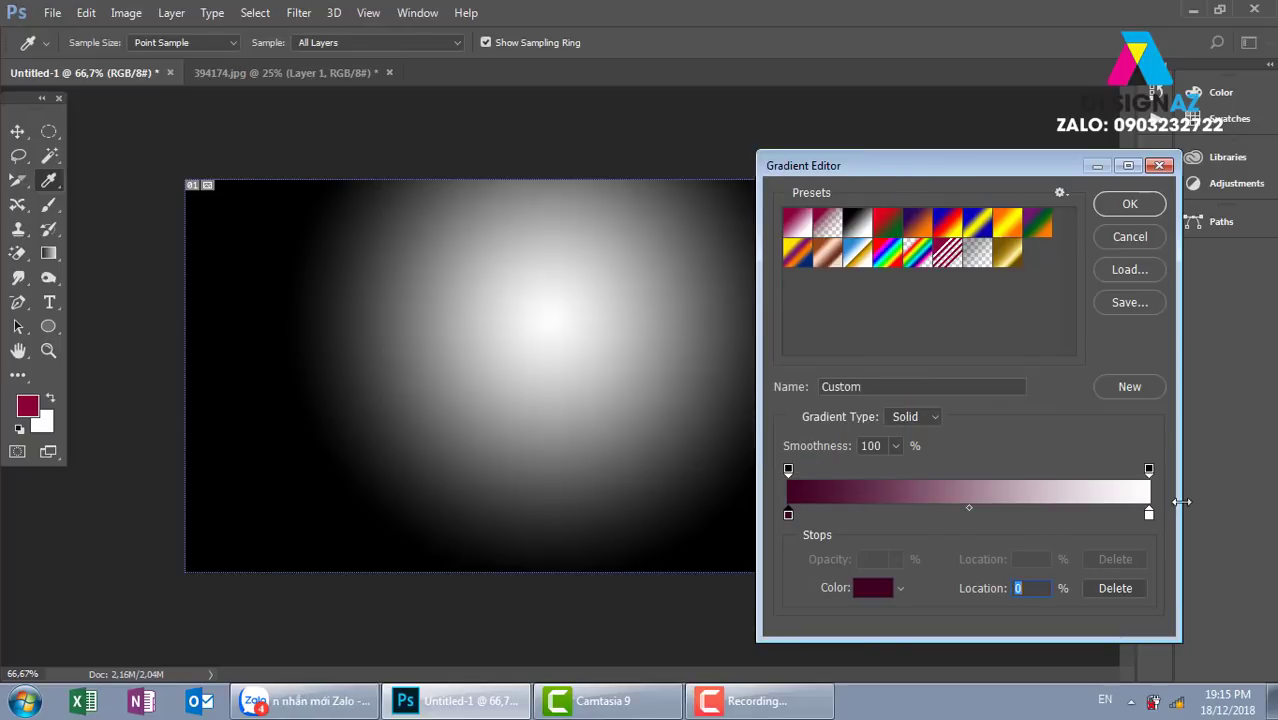
# - Set the white end stop to brighter magenta #8b1748 and confirm the custom gradient
pyautogui.doubleClick(1149, 513)
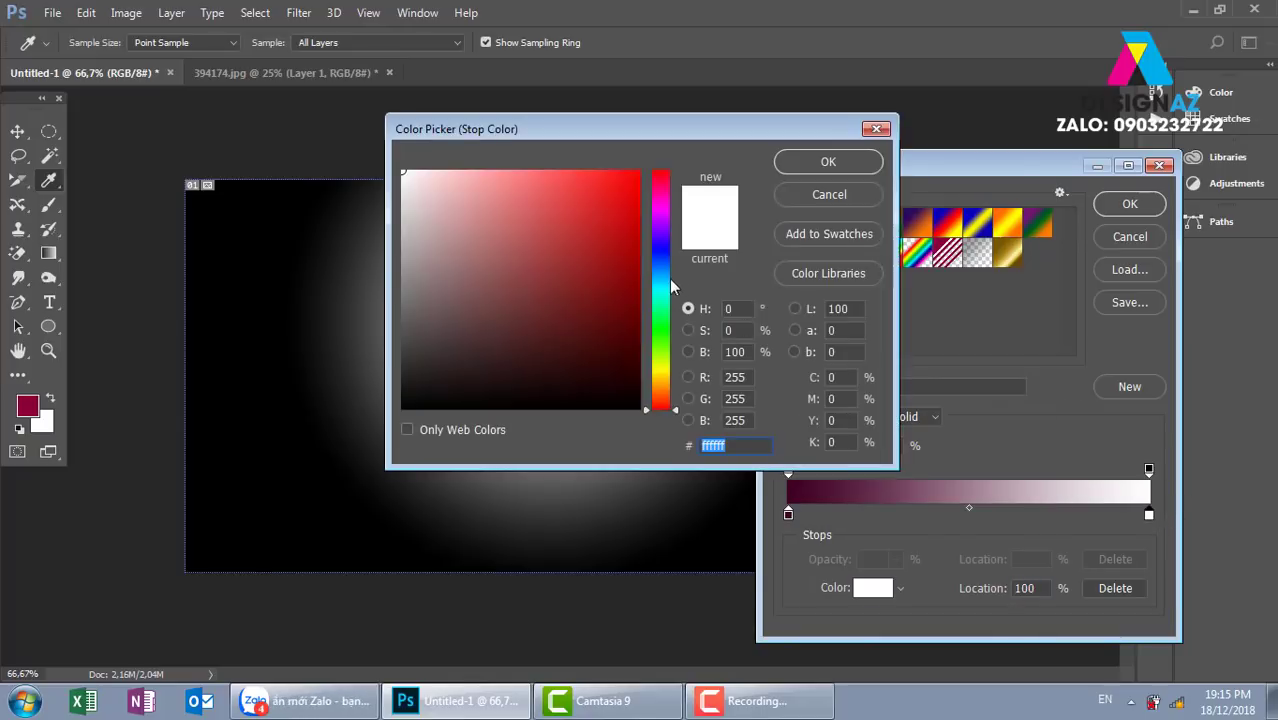
pyautogui.moveTo(660, 250); pyautogui.dragTo(662, 188)
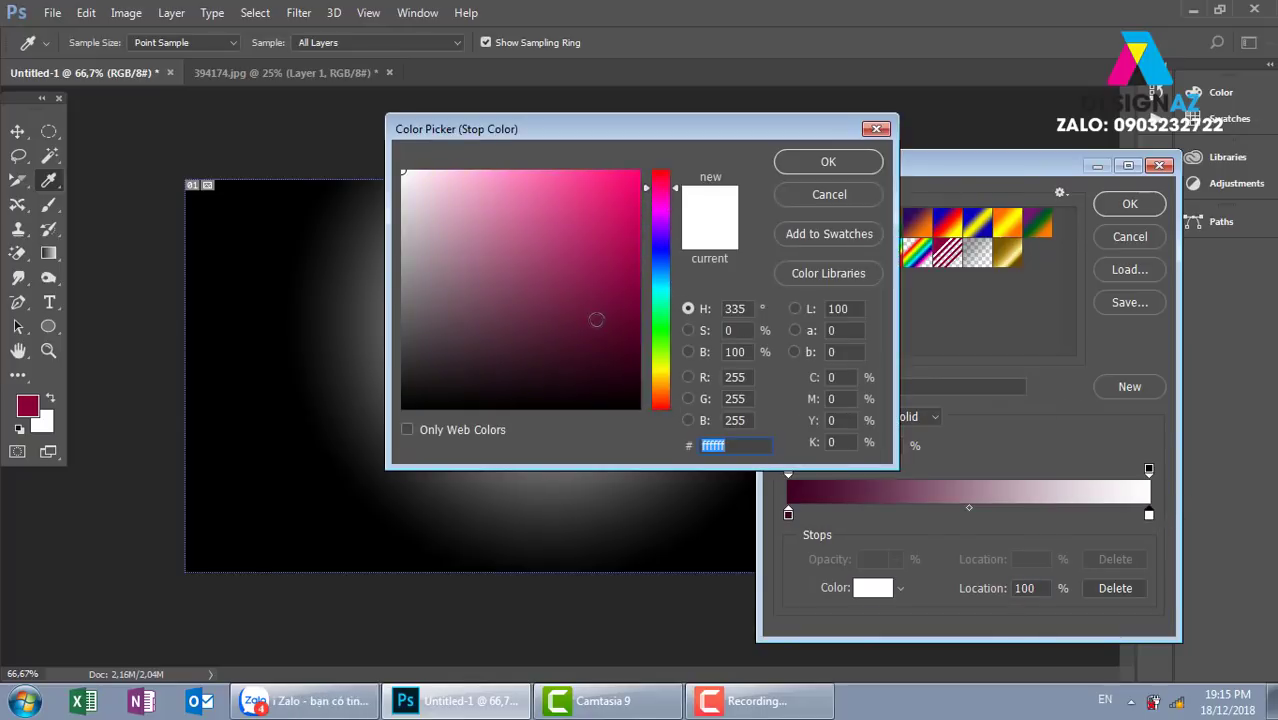
pyautogui.moveTo(596, 319); pyautogui.dragTo(638, 299)
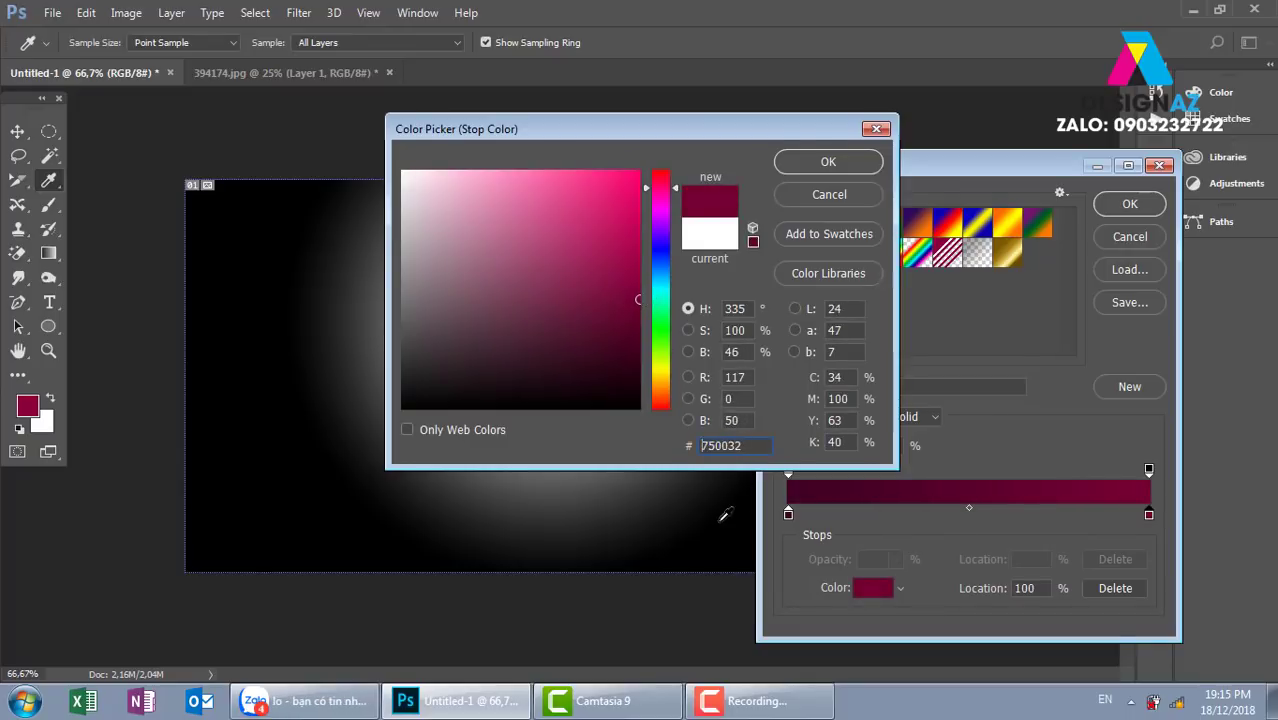
pyautogui.click(600, 278)
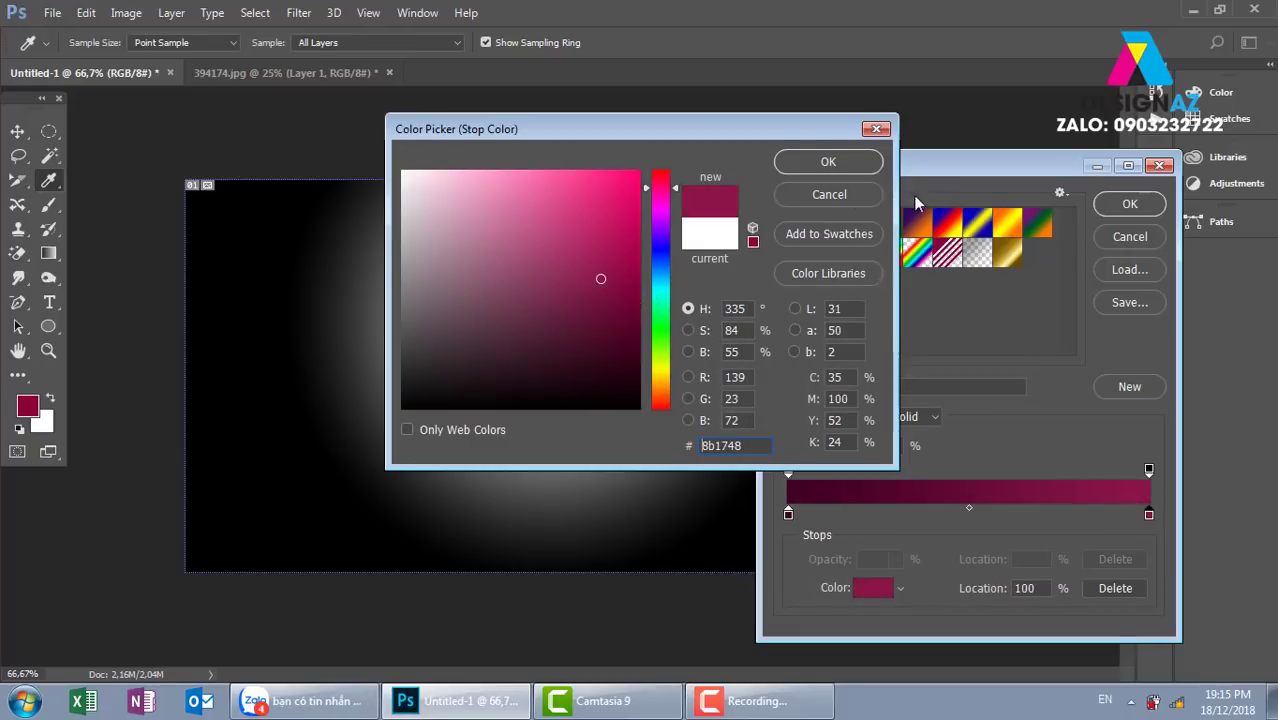
pyautogui.click(828, 161)
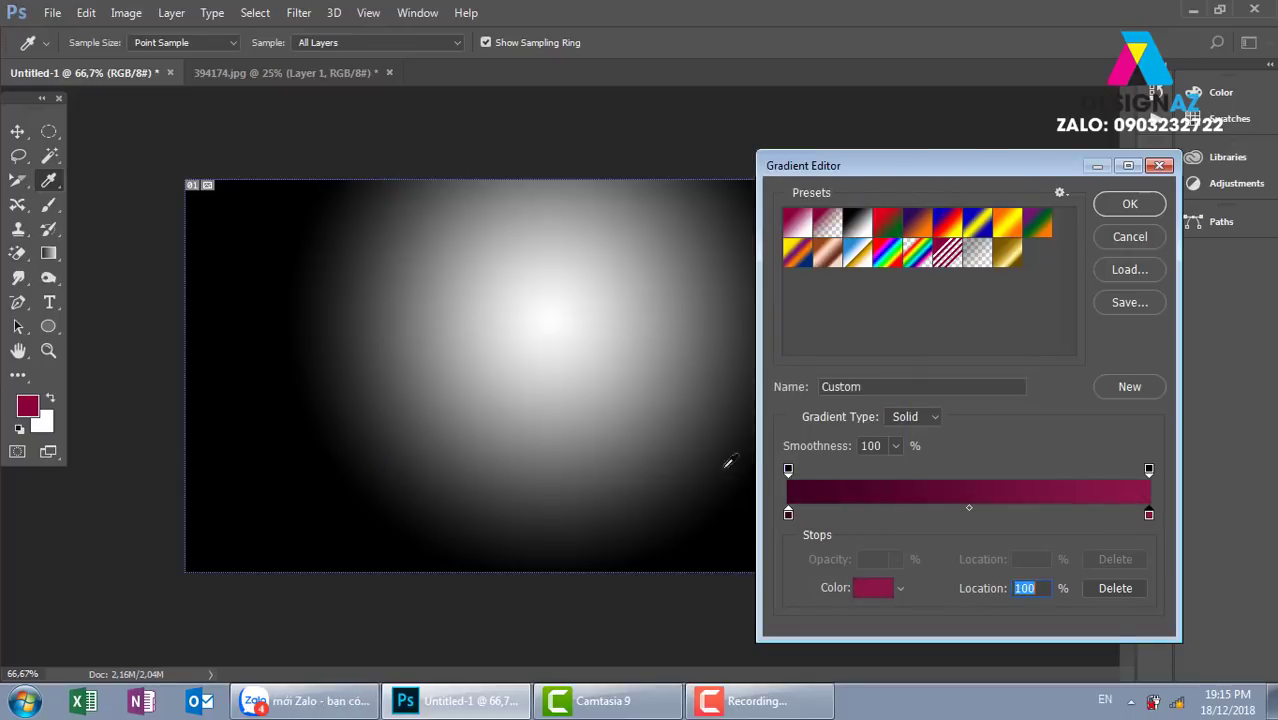
pyautogui.click(1126, 206)
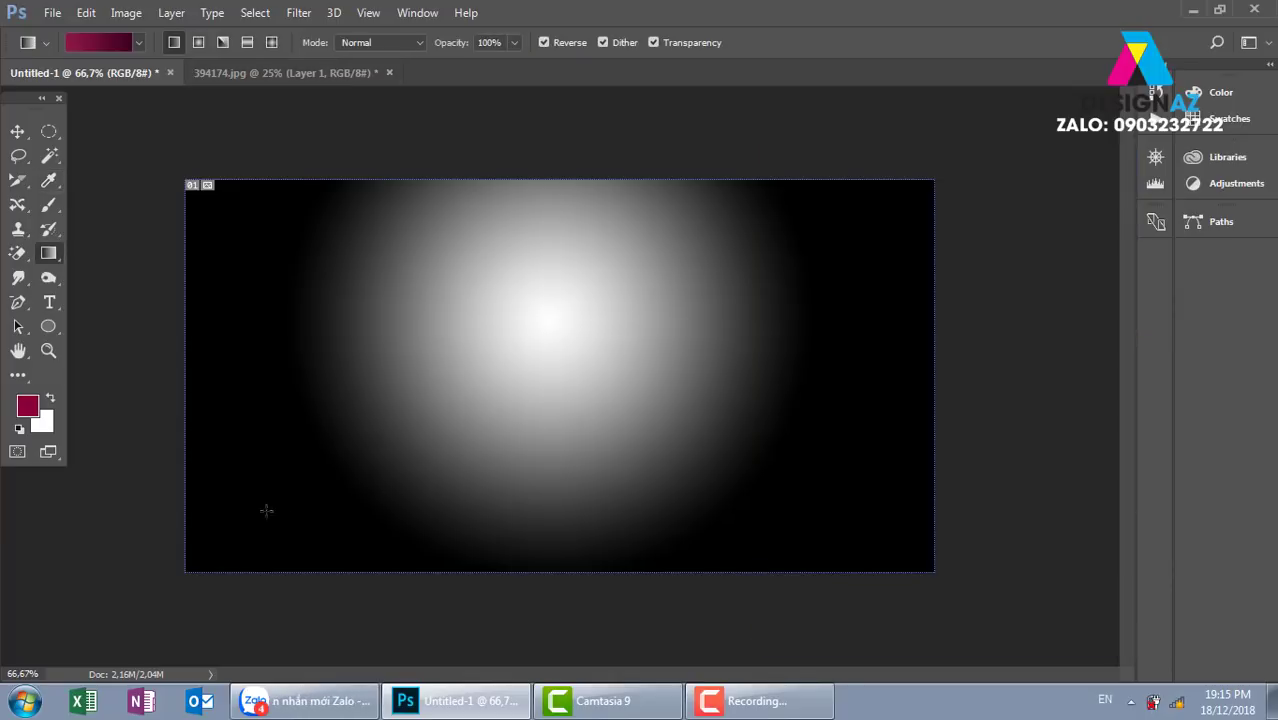
# - Try several magenta gradient directions, ending with a full-width right-to-left drag, dark left, light right
pyautogui.moveTo(217, 456); pyautogui.dragTo(890, 458)
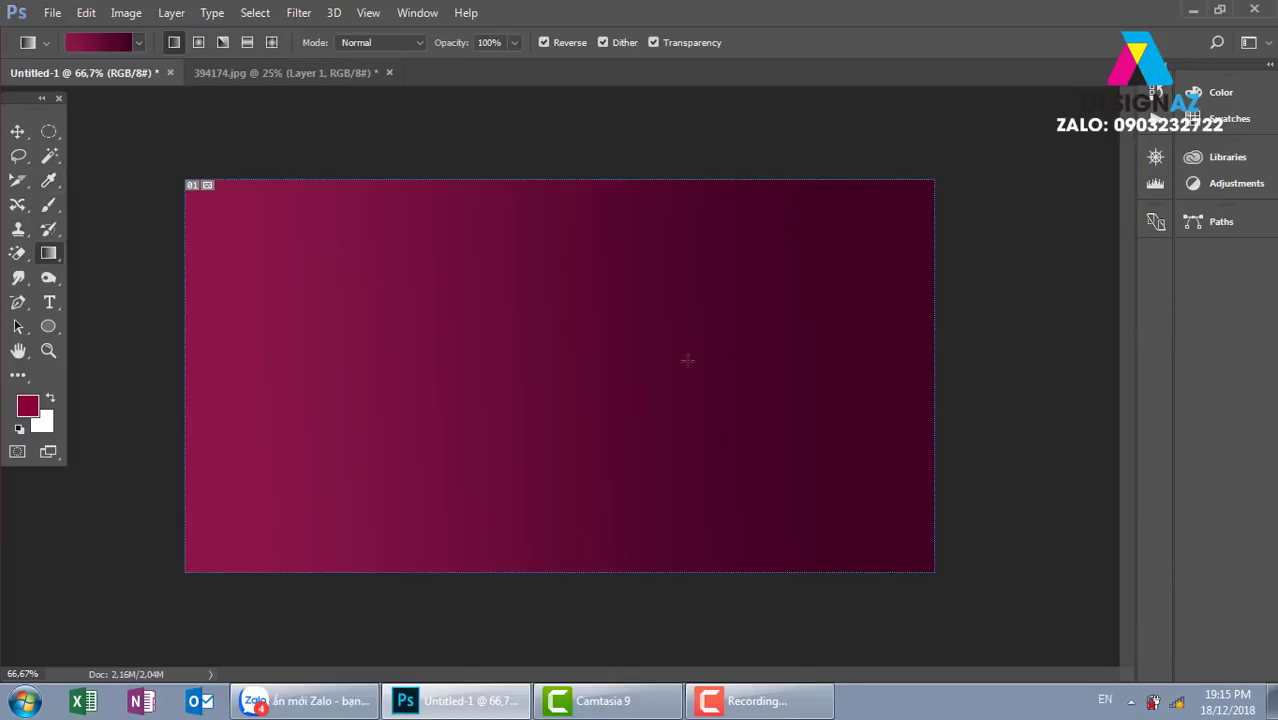
pyautogui.moveTo(838, 356); pyautogui.dragTo(320, 354)
pyautogui.moveTo(420, 208); pyautogui.dragTo(491, 583)
pyautogui.moveTo(296, 476); pyautogui.dragTo(810, 446)
pyautogui.moveTo(555, 184); pyautogui.dragTo(574, 569)
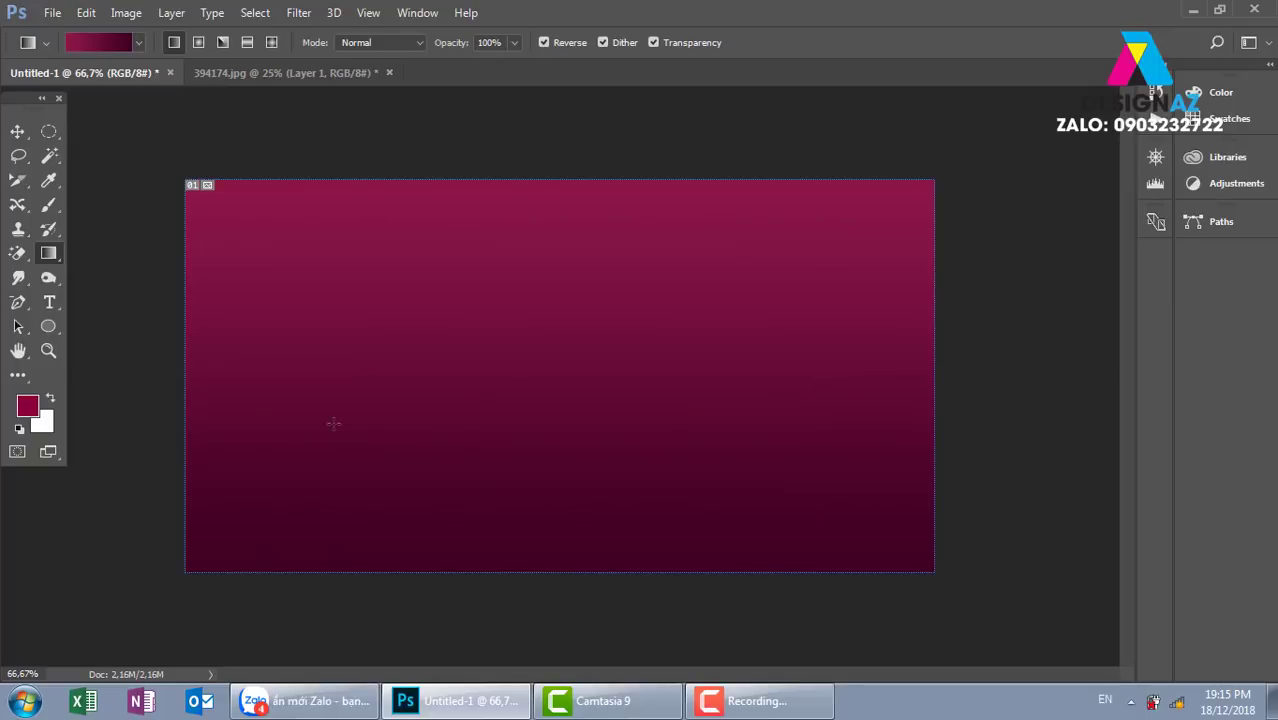
pyautogui.moveTo(258, 407); pyautogui.dragTo(843, 404)
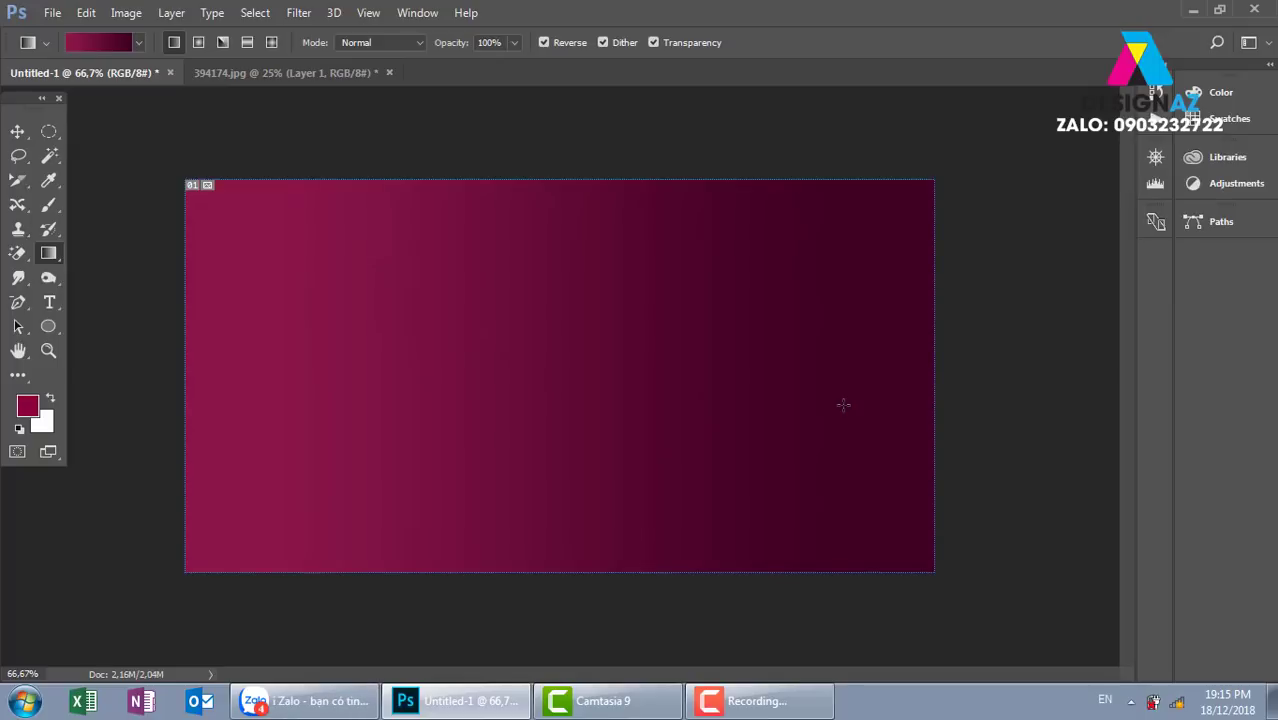
pyautogui.moveTo(912, 350); pyautogui.dragTo(306, 350)
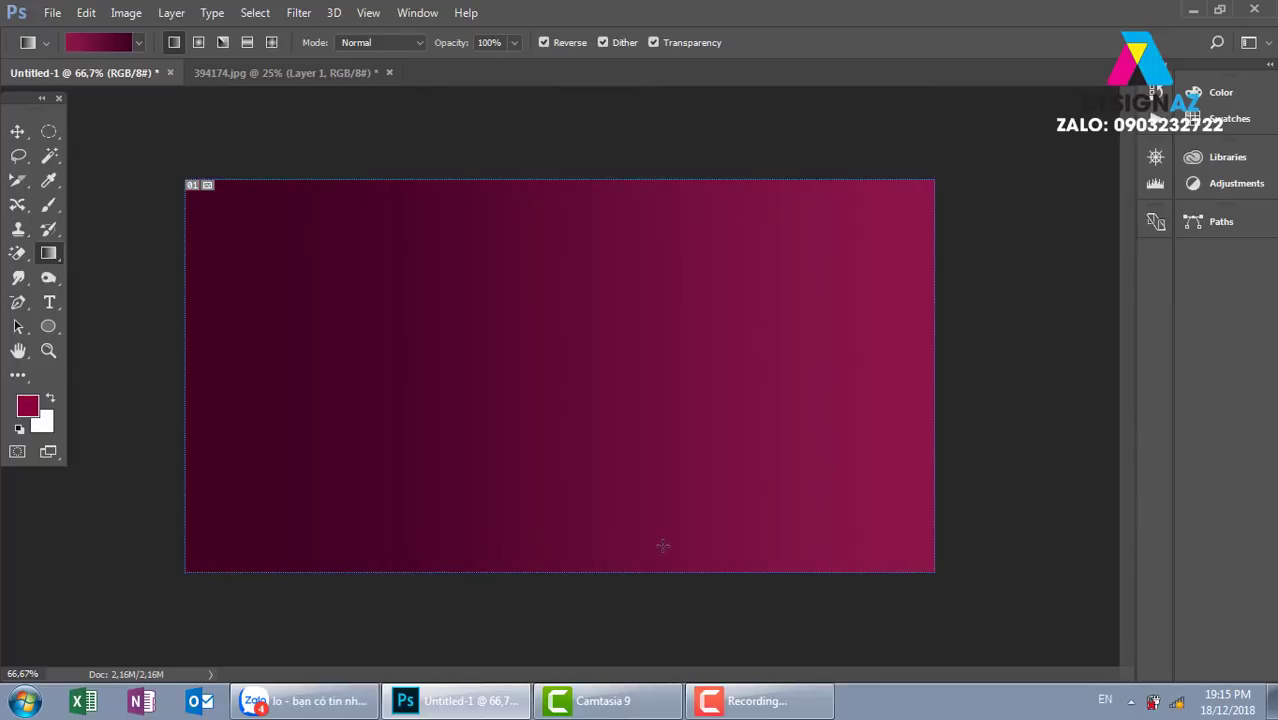
pyautogui.moveTo(630, 390); pyautogui.dragTo(598, 404)
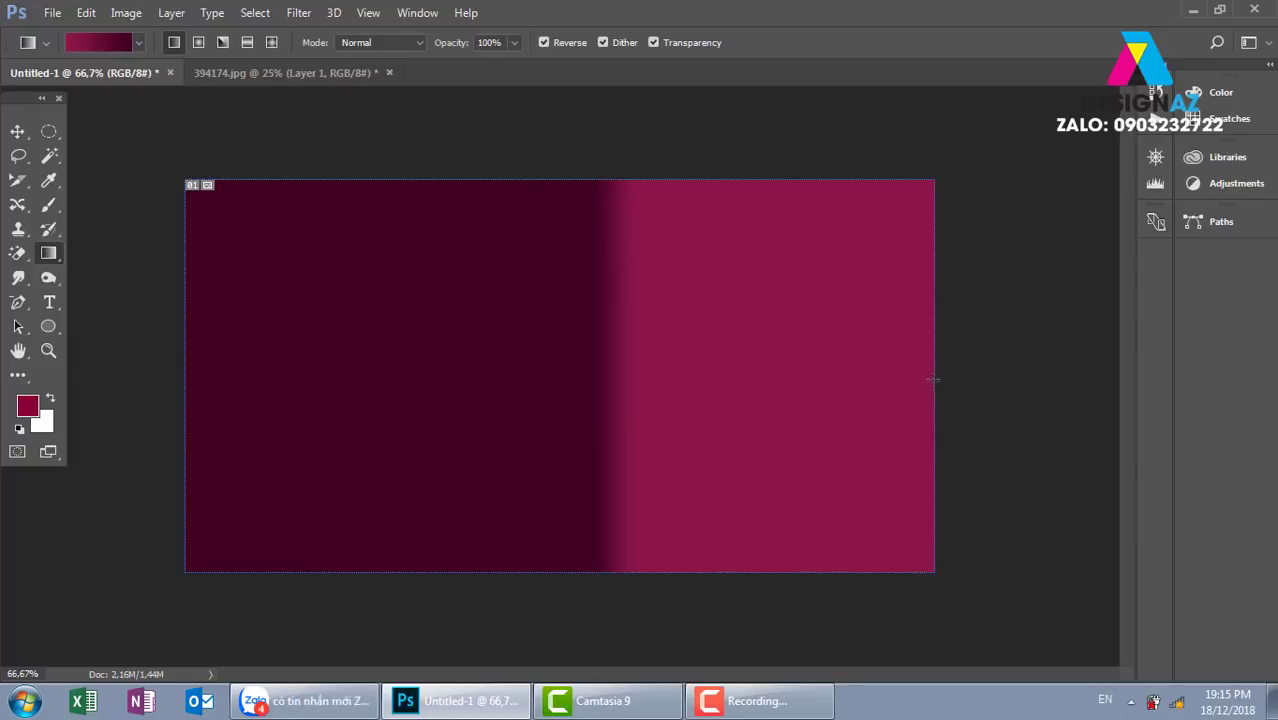
pyautogui.moveTo(919, 379); pyautogui.dragTo(212, 465)
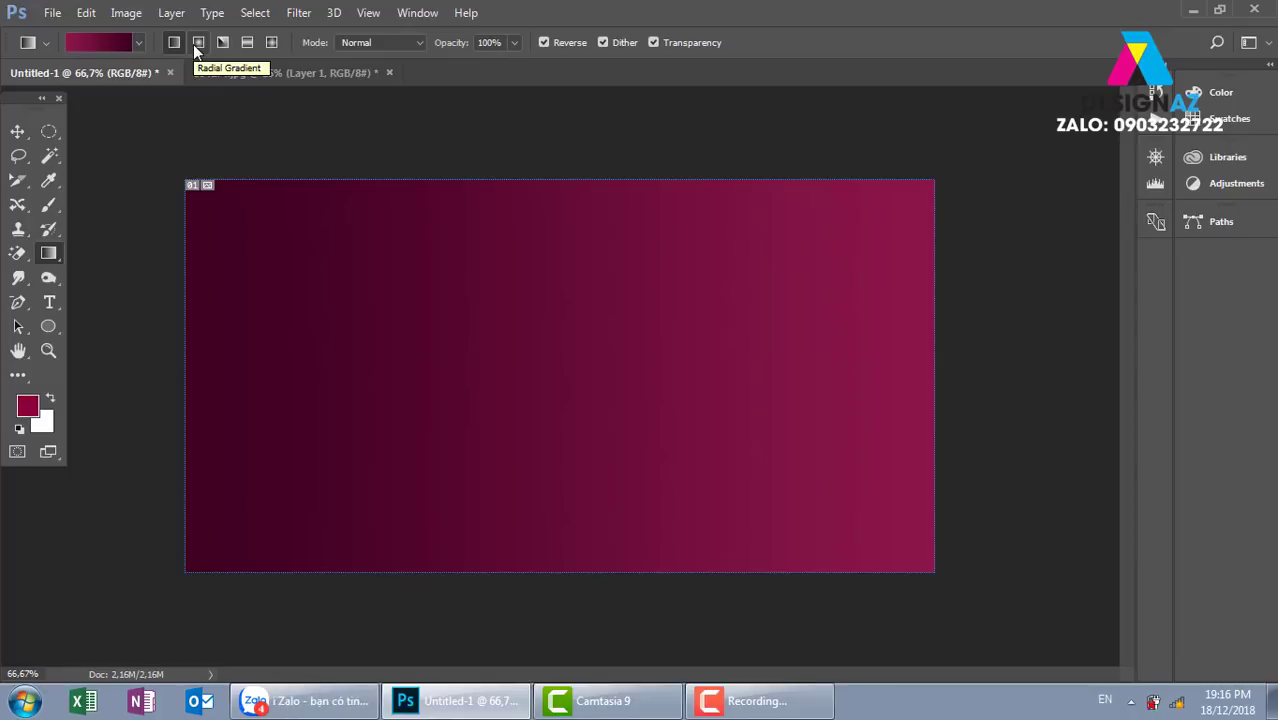
# - Draw several radial magenta glows, ending with a wide one spread across the canvas
pyautogui.click(197, 50)
pyautogui.moveTo(806, 306); pyautogui.dragTo(365, 490)
pyautogui.moveTo(760, 290); pyautogui.dragTo(340, 480)
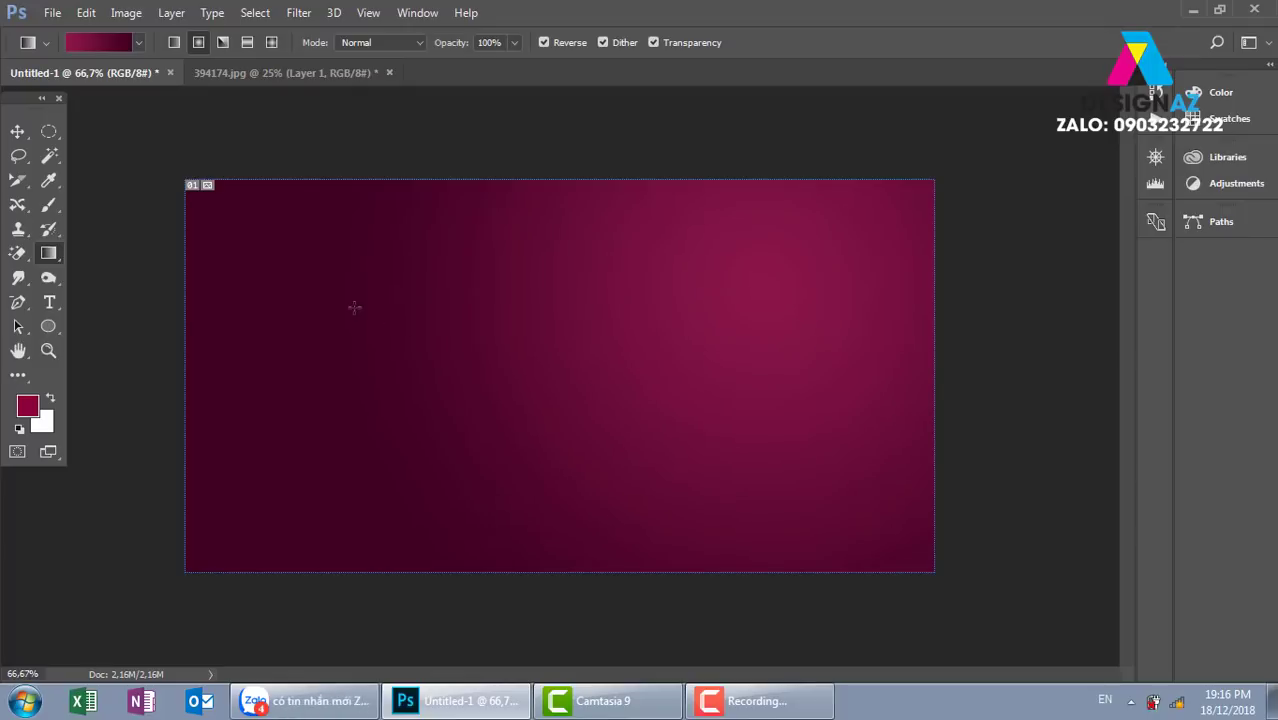
pyautogui.moveTo(354, 300); pyautogui.dragTo(412, 340)
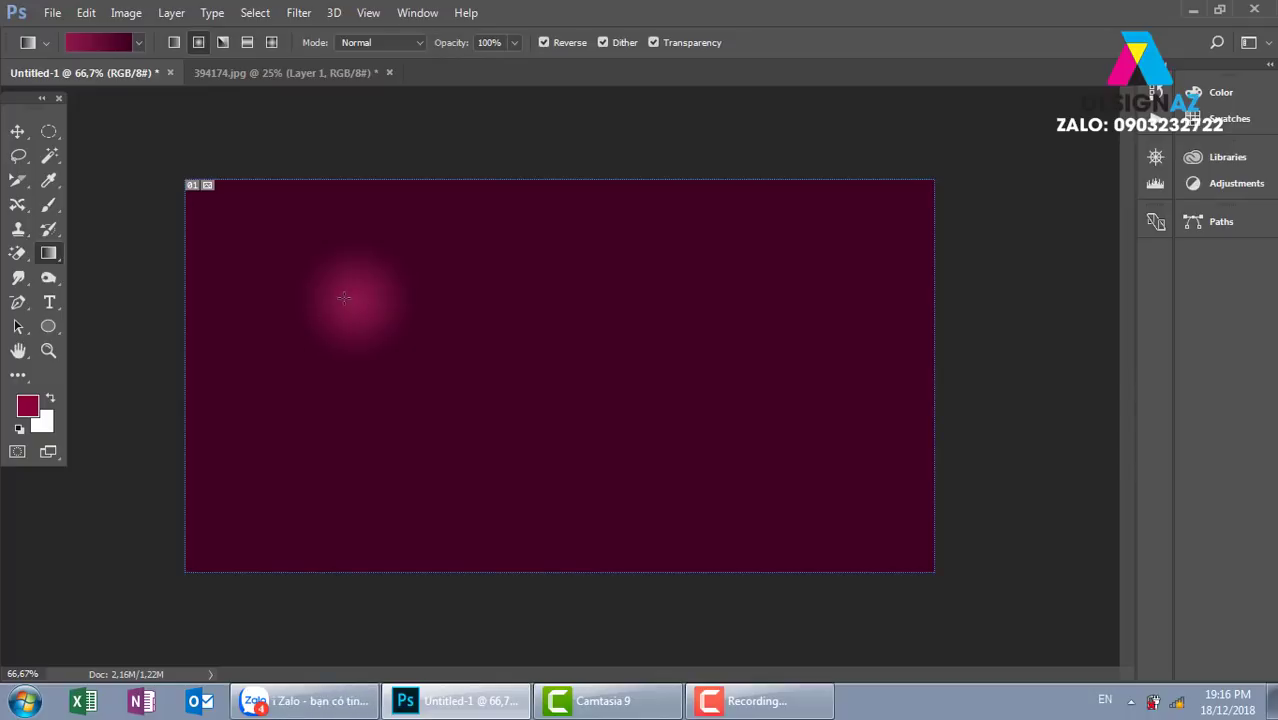
pyautogui.moveTo(344, 297); pyautogui.dragTo(918, 556)
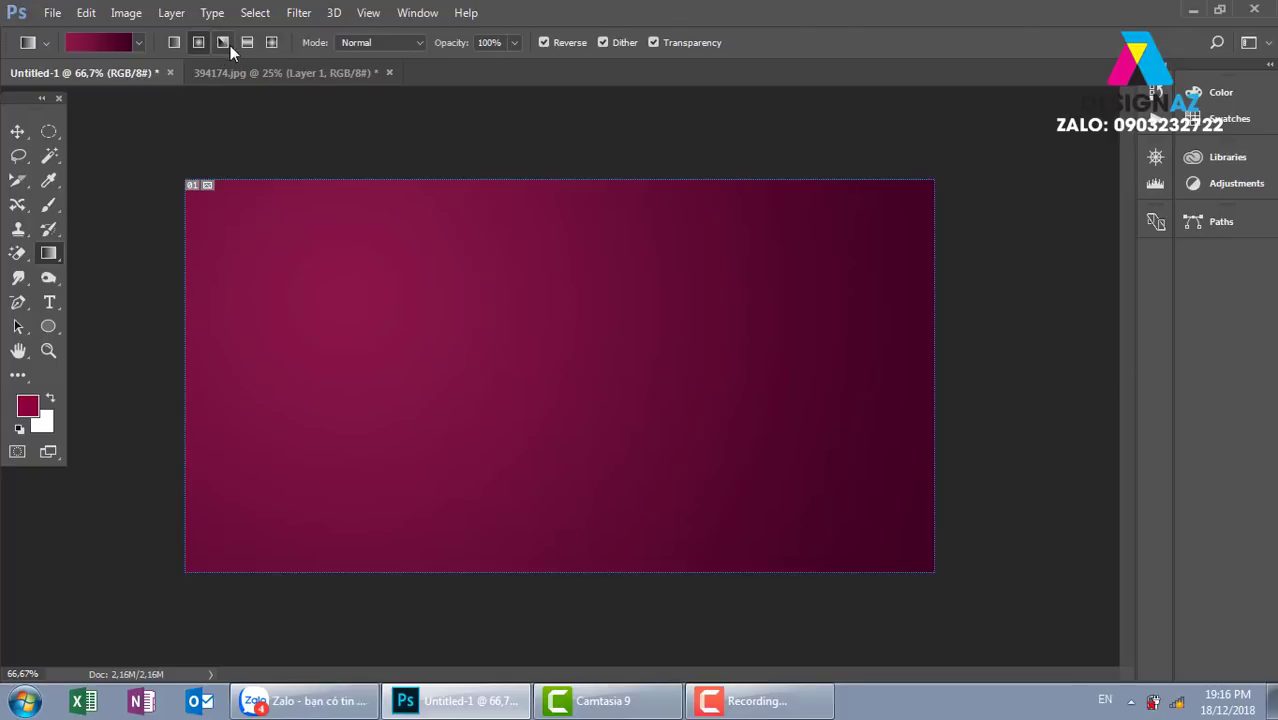
# - Try angle and reflected gradients, finishing with a centred diamond magenta gradient
pyautogui.moveTo(592, 335); pyautogui.dragTo(402, 572)
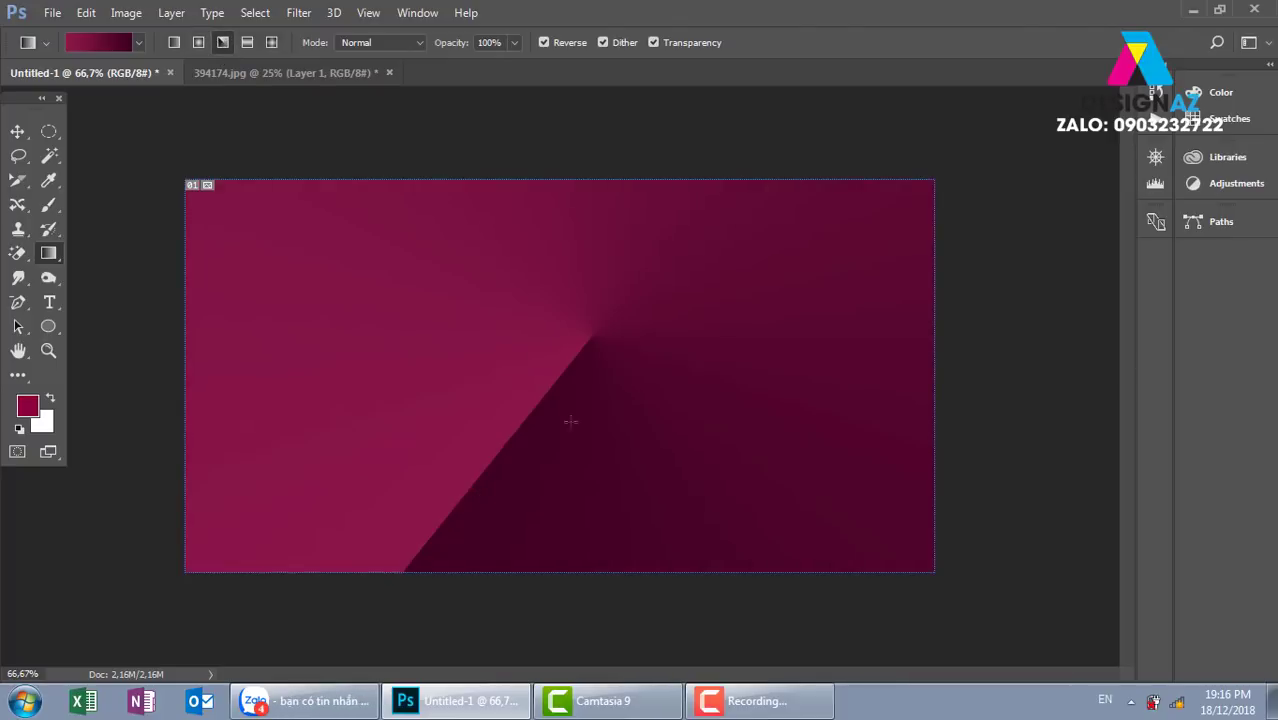
pyautogui.click(246, 42)
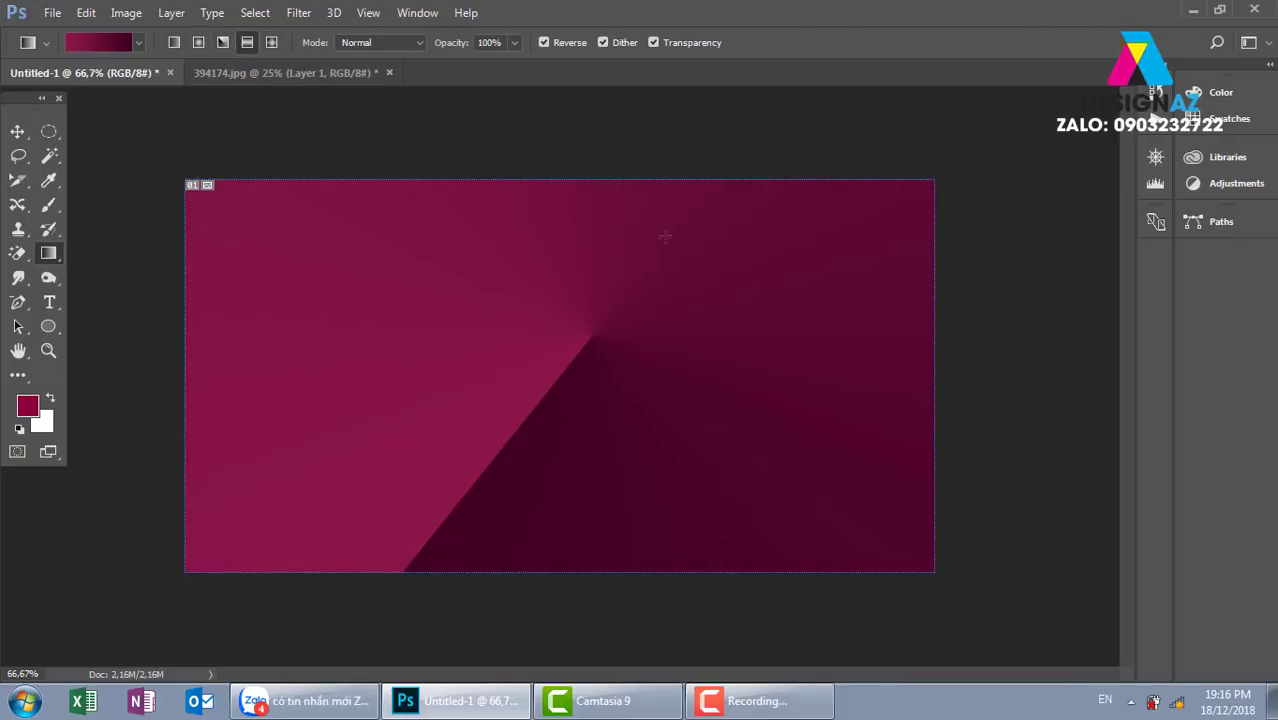
pyautogui.moveTo(665, 200); pyautogui.dragTo(665, 522)
pyautogui.click(271, 42)
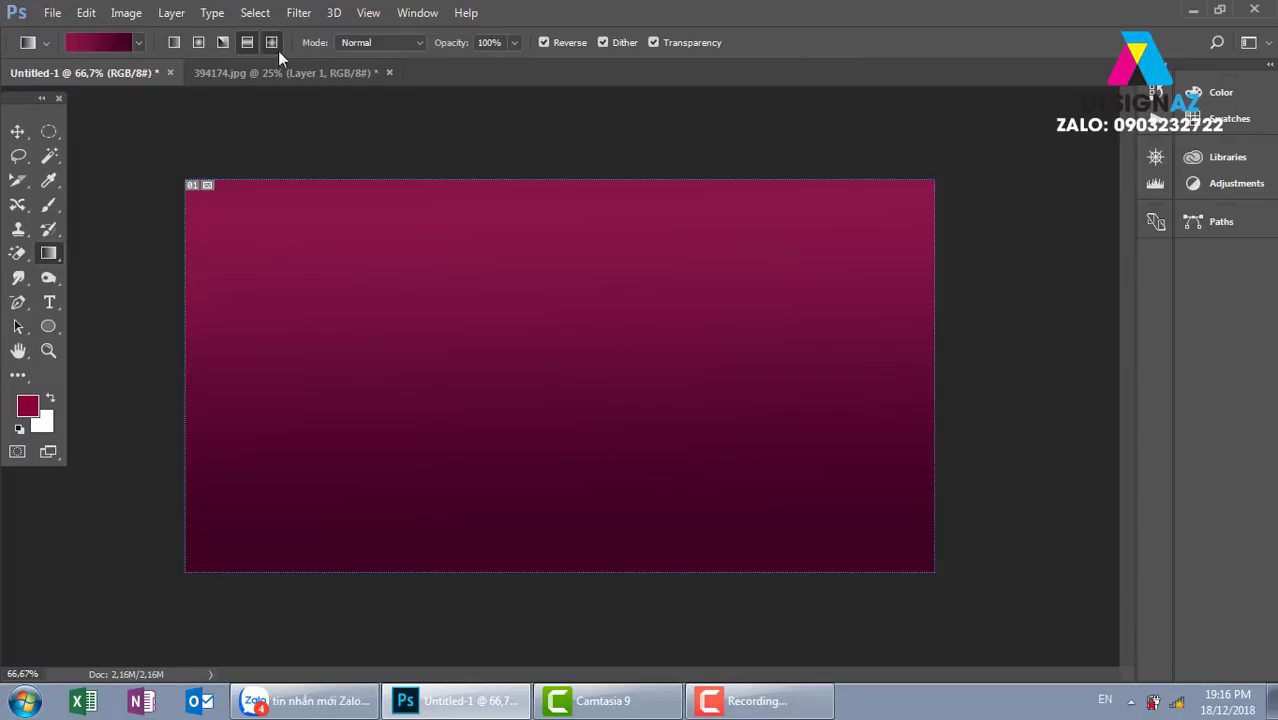
pyautogui.moveTo(556, 350); pyautogui.dragTo(872, 528)
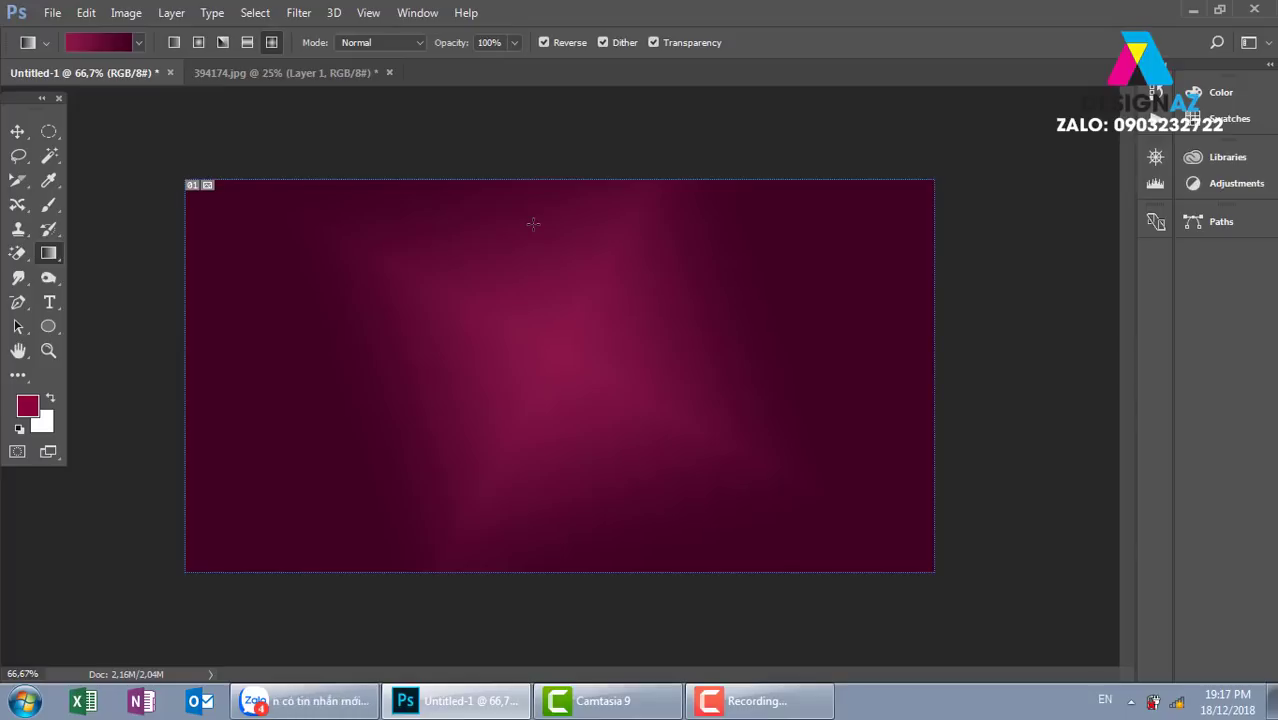
# - Browse to the trangsuc folder, open Architecture-Wall-Paper1 by mistake, and close it
pyautogui.hotkey('ctrl', 'o')
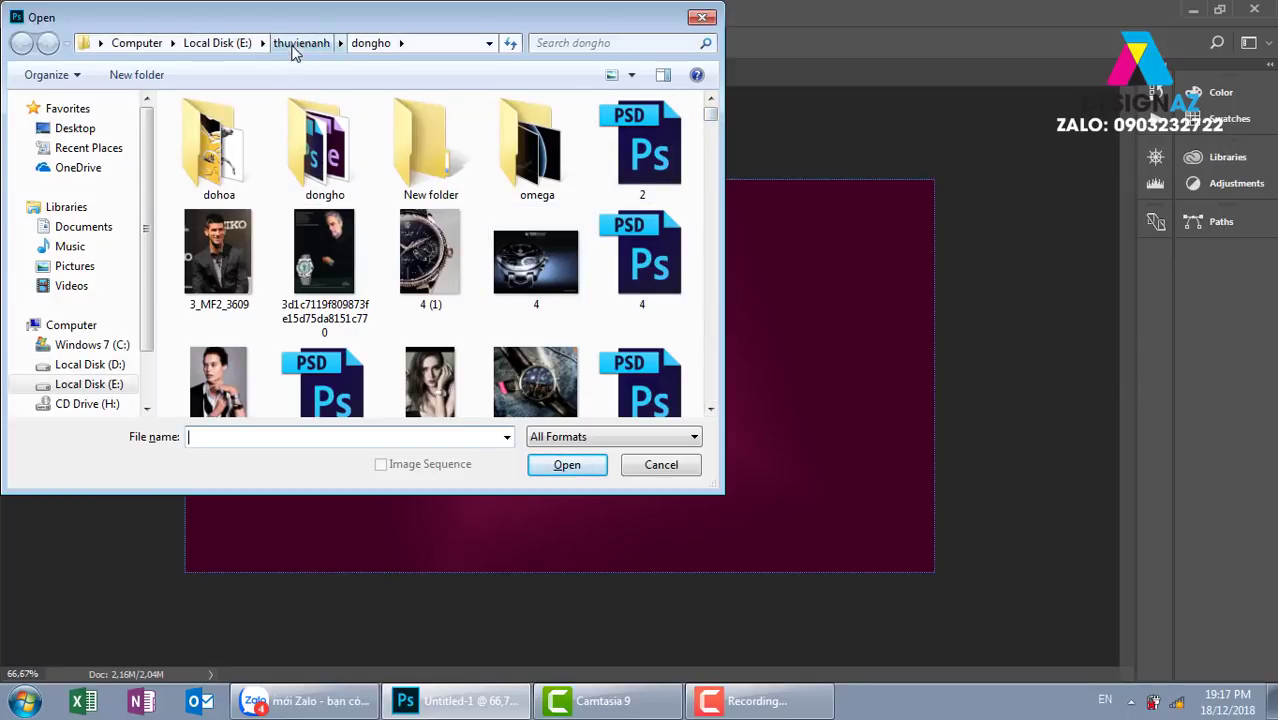
pyautogui.click(301, 43)
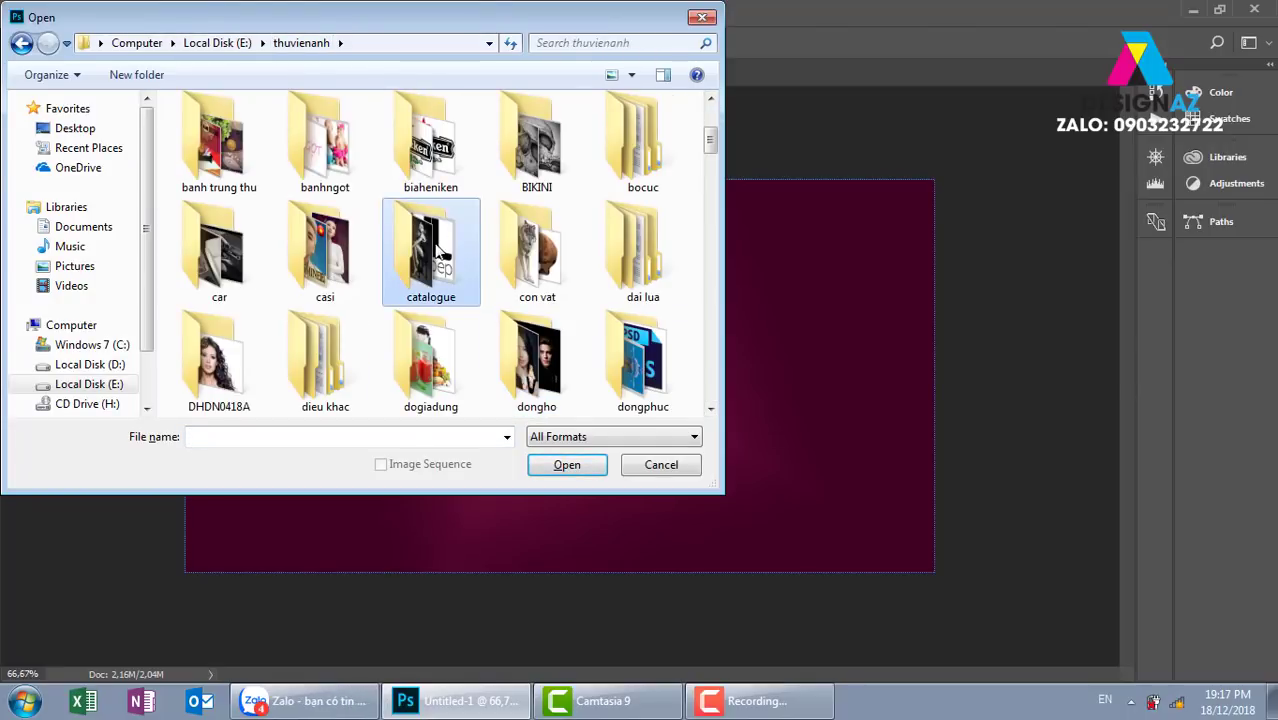
pyautogui.press('t')
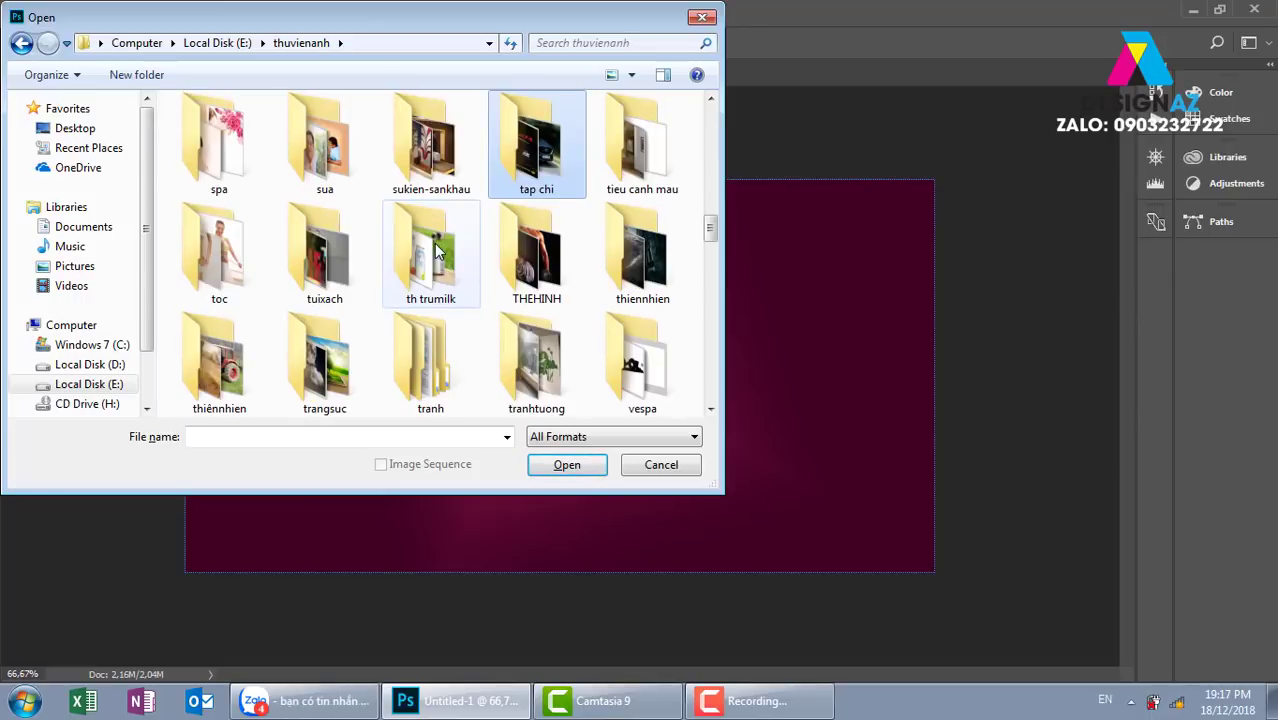
pyautogui.press('t')
pyautogui.press('t')
pyautogui.press('t')
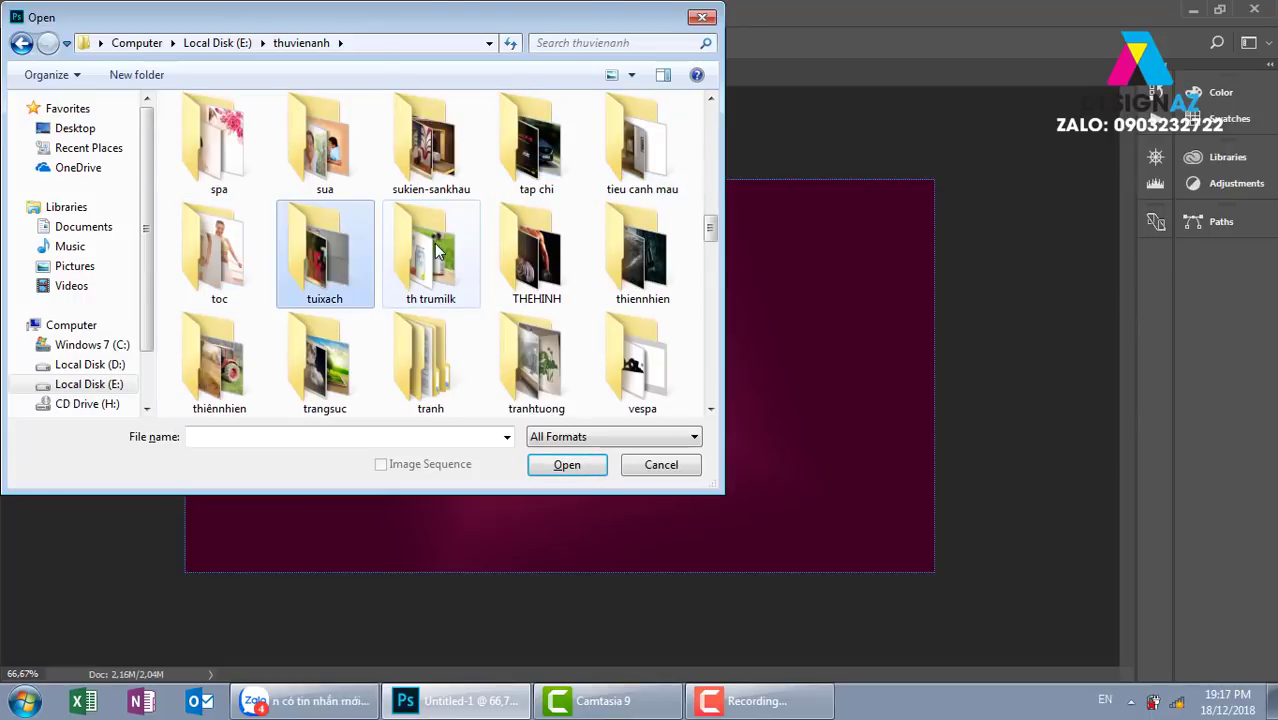
pyautogui.press('t')
pyautogui.press('t')
pyautogui.press('t')
pyautogui.press('t')
pyautogui.press('t')
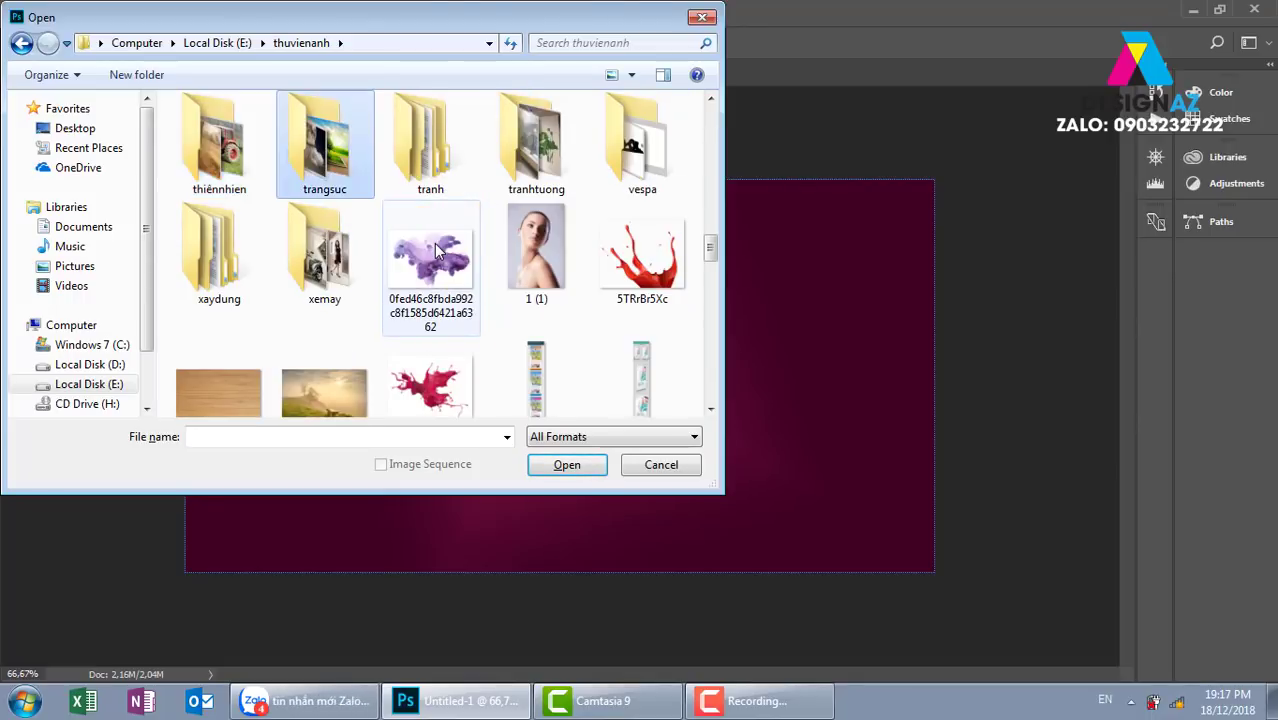
pyautogui.press('Return')
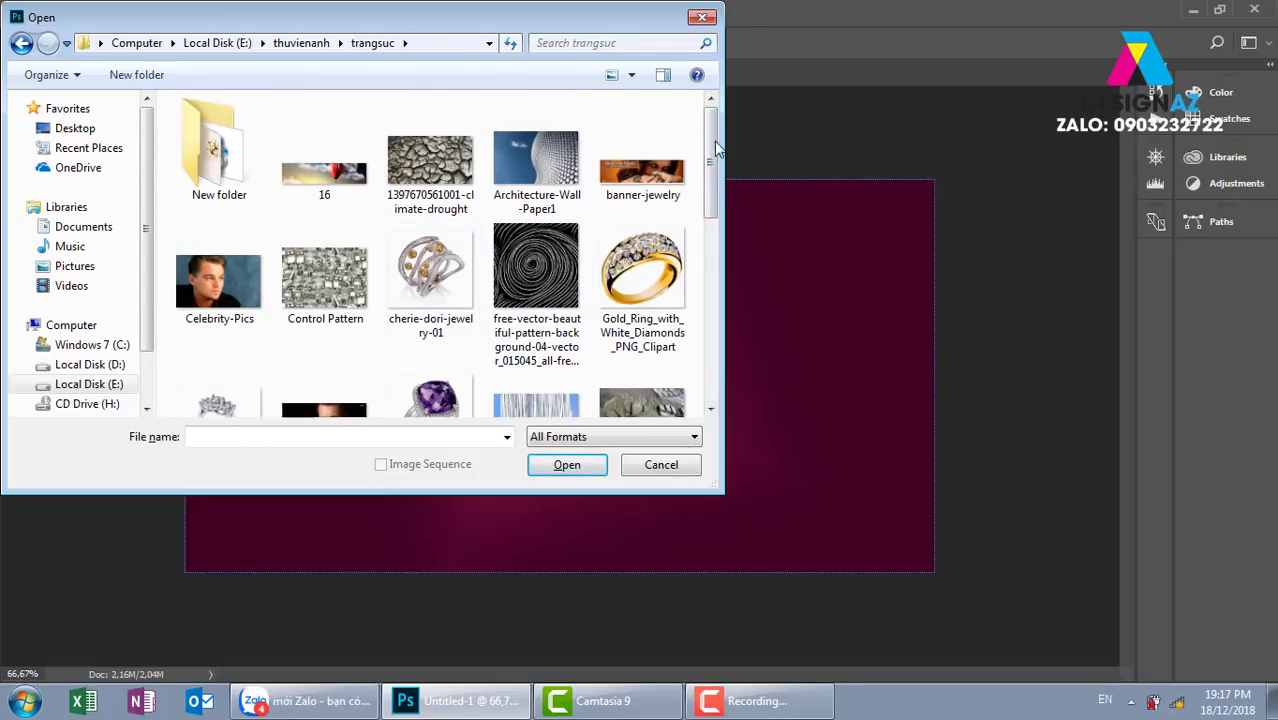
pyautogui.click(537, 165)
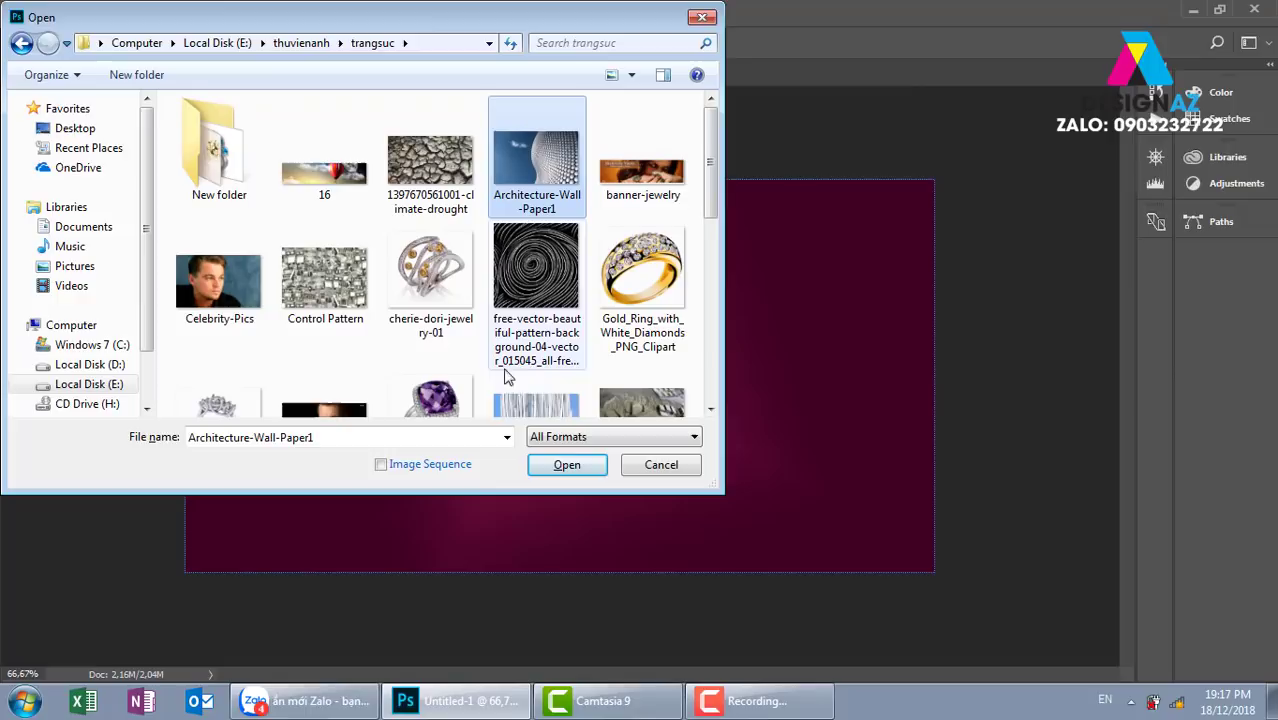
pyautogui.click(586, 466)
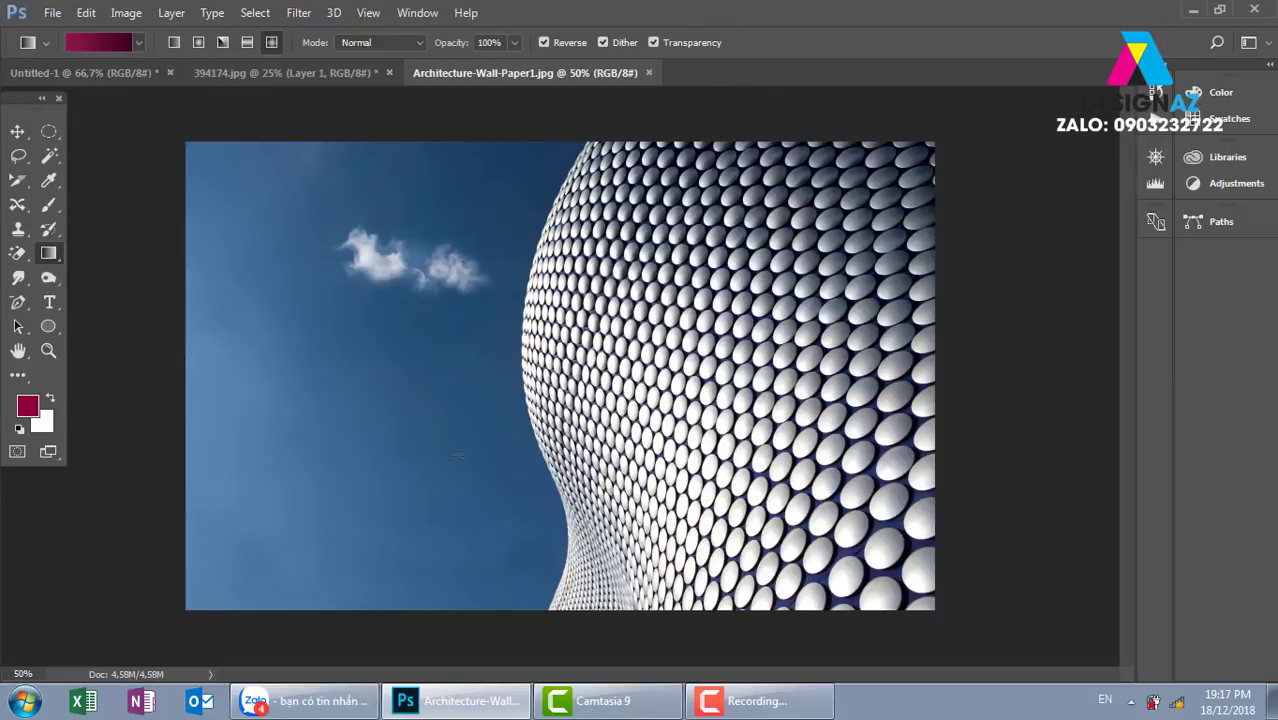
pyautogui.click(648, 76)
# - Open Hinh-anh-PNJ.jpg, the Christmas jewellery ad, from the New folder
pyautogui.hotkey('ctrl', 'o')
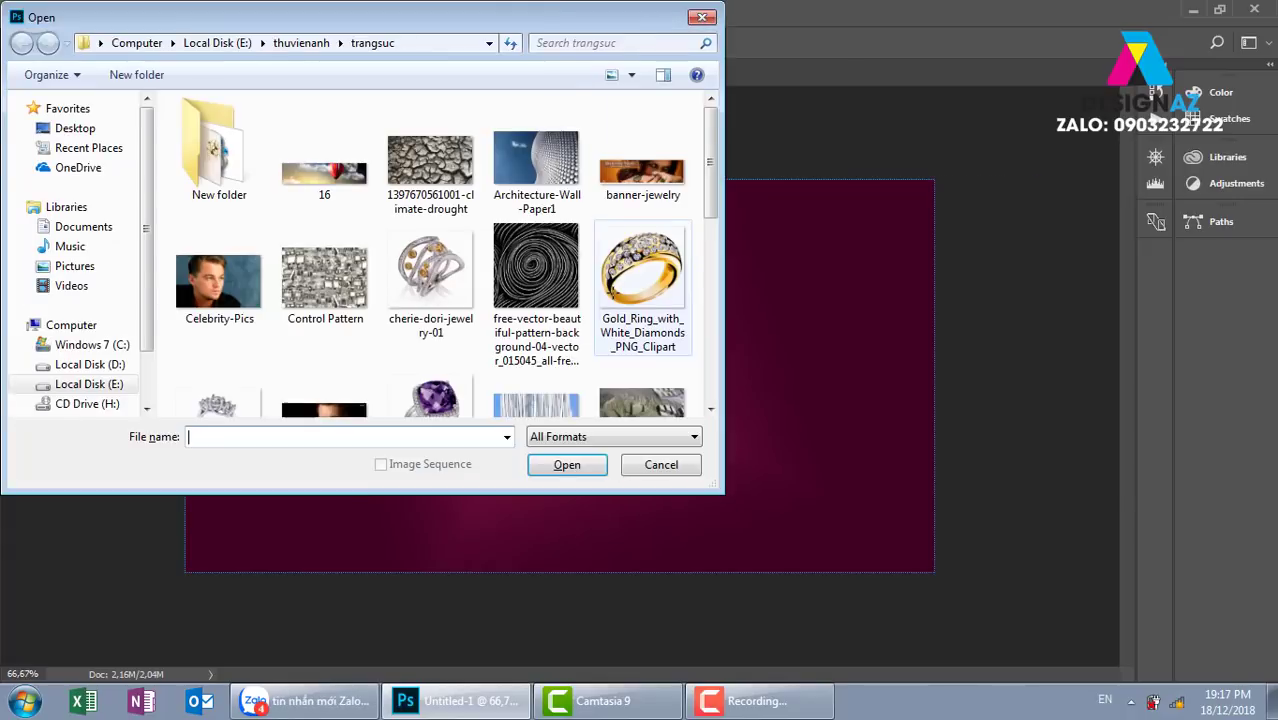
pyautogui.moveTo(712, 150); pyautogui.dragTo(713, 290)
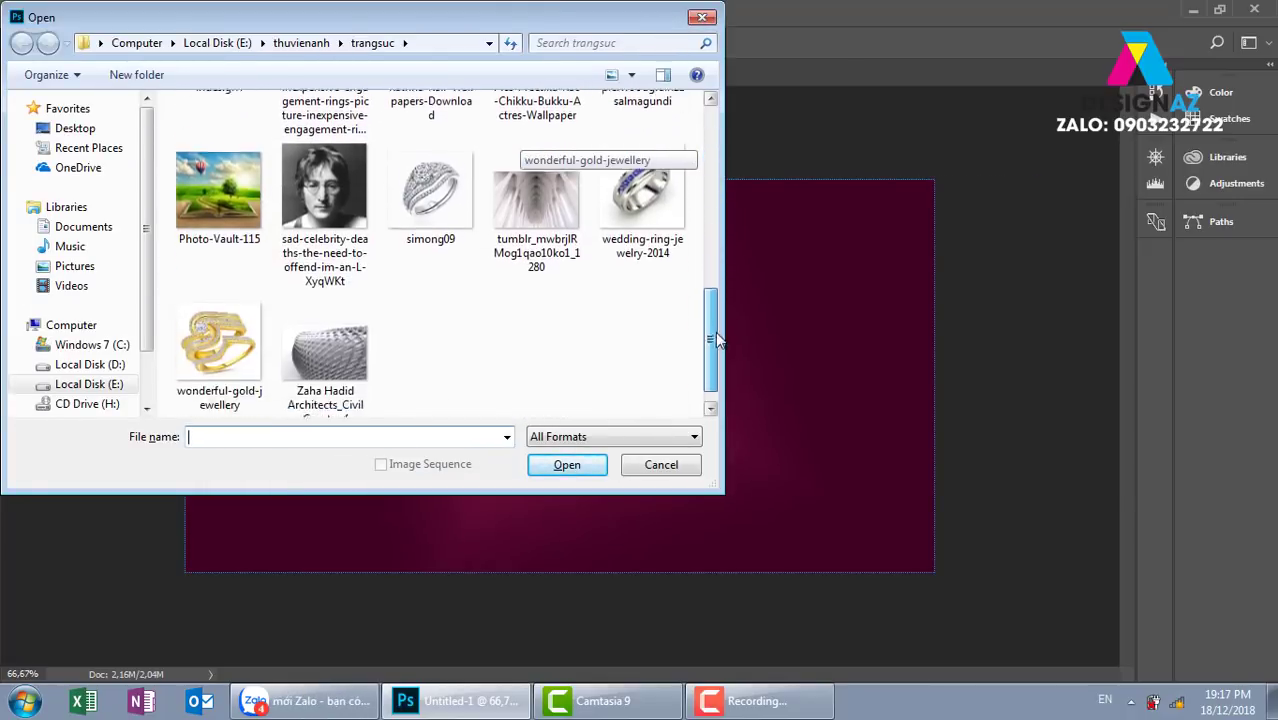
pyautogui.moveTo(713, 290); pyautogui.dragTo(735, 132)
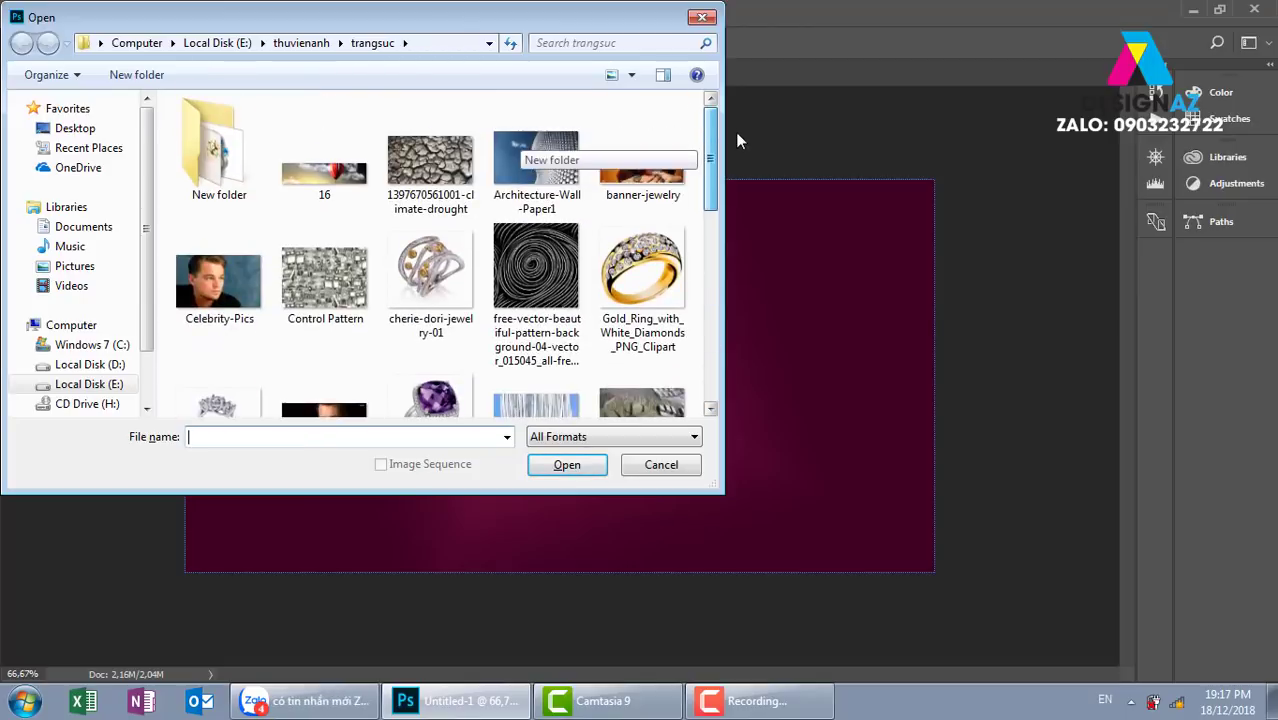
pyautogui.doubleClick(215, 150)
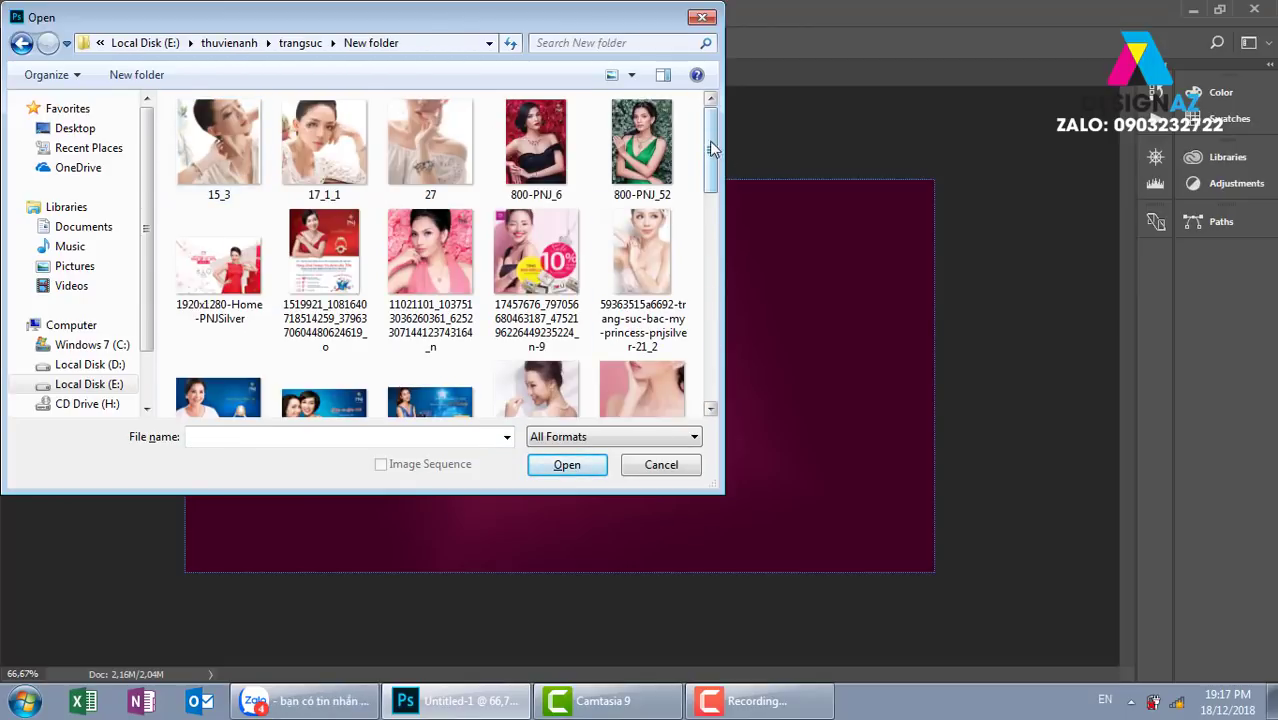
pyautogui.scroll(-2, 510, 120)
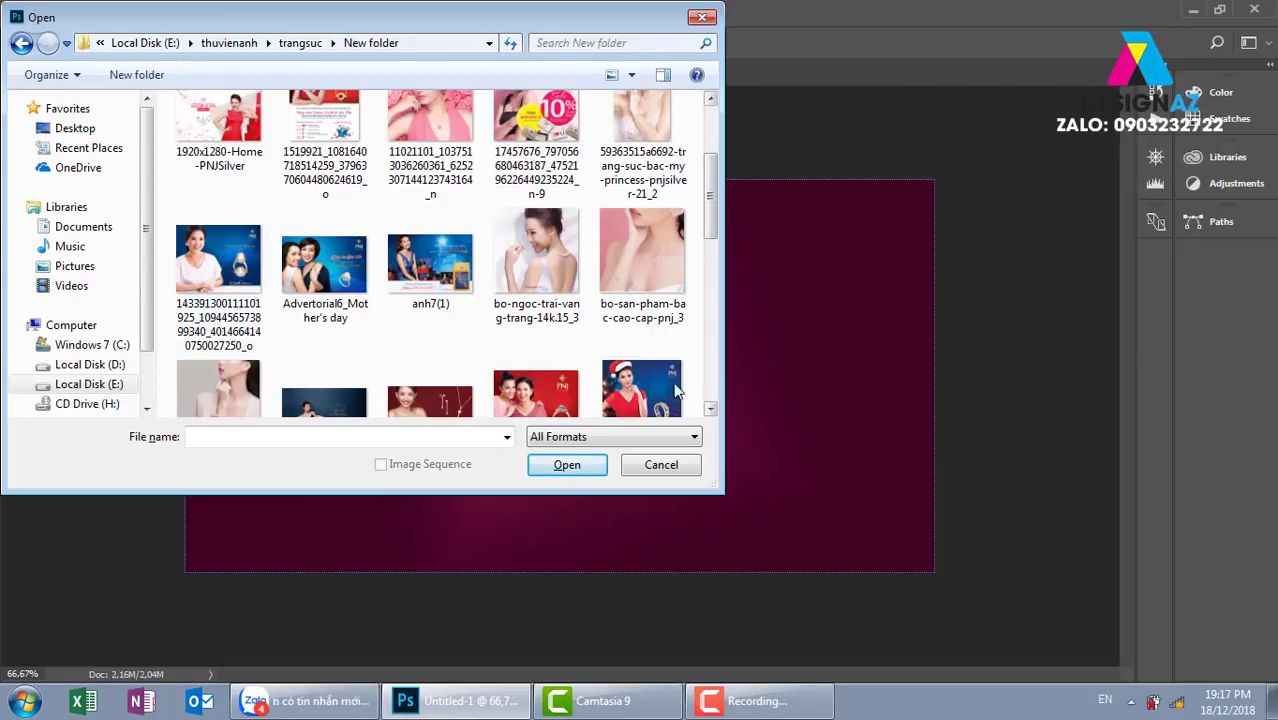
pyautogui.click(642, 390)
pyautogui.click(567, 464)
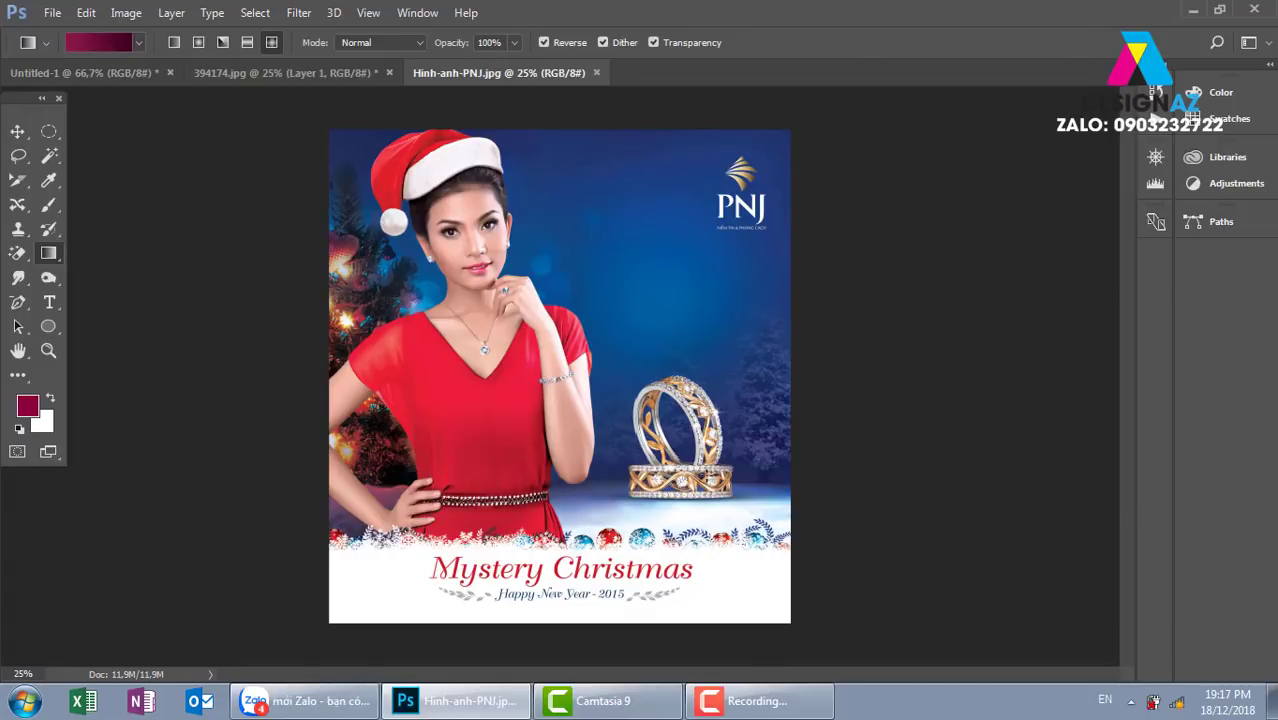
# - Sample a navy and a brighter blue from the PNJ ad for the two gradient stops, then return to Untitled-1
pyautogui.click(109, 43)
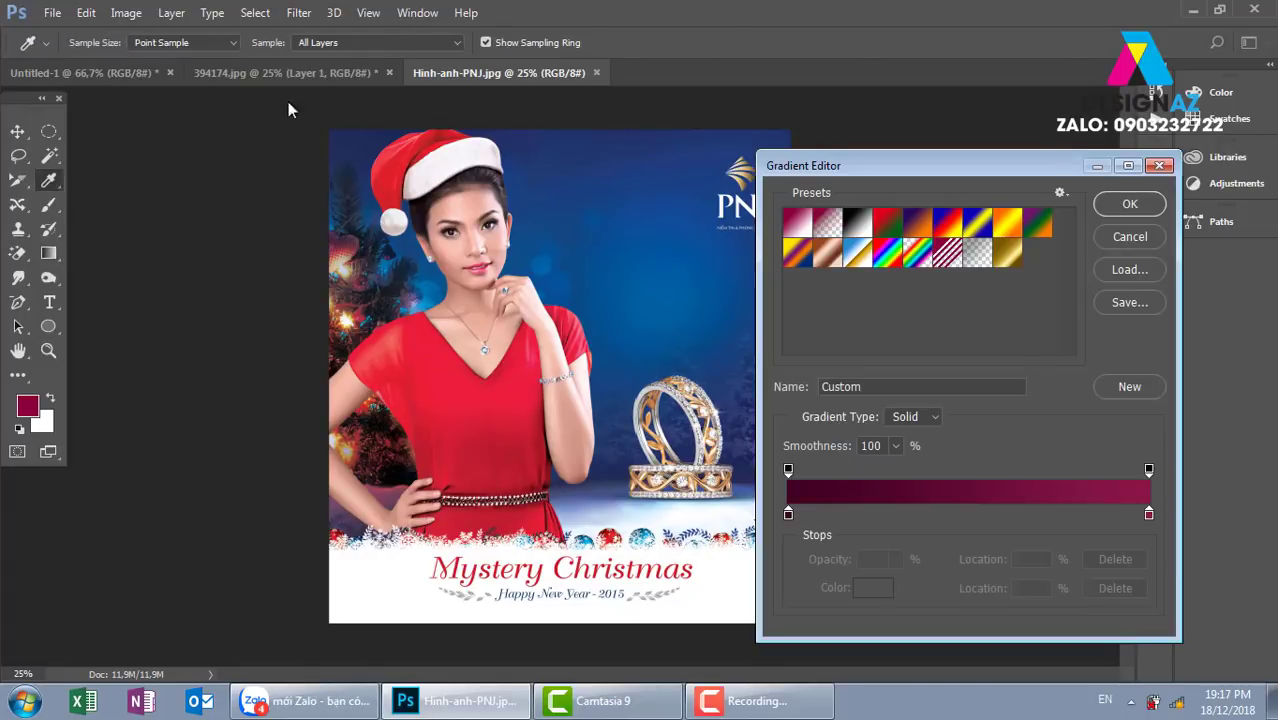
pyautogui.click(788, 516)
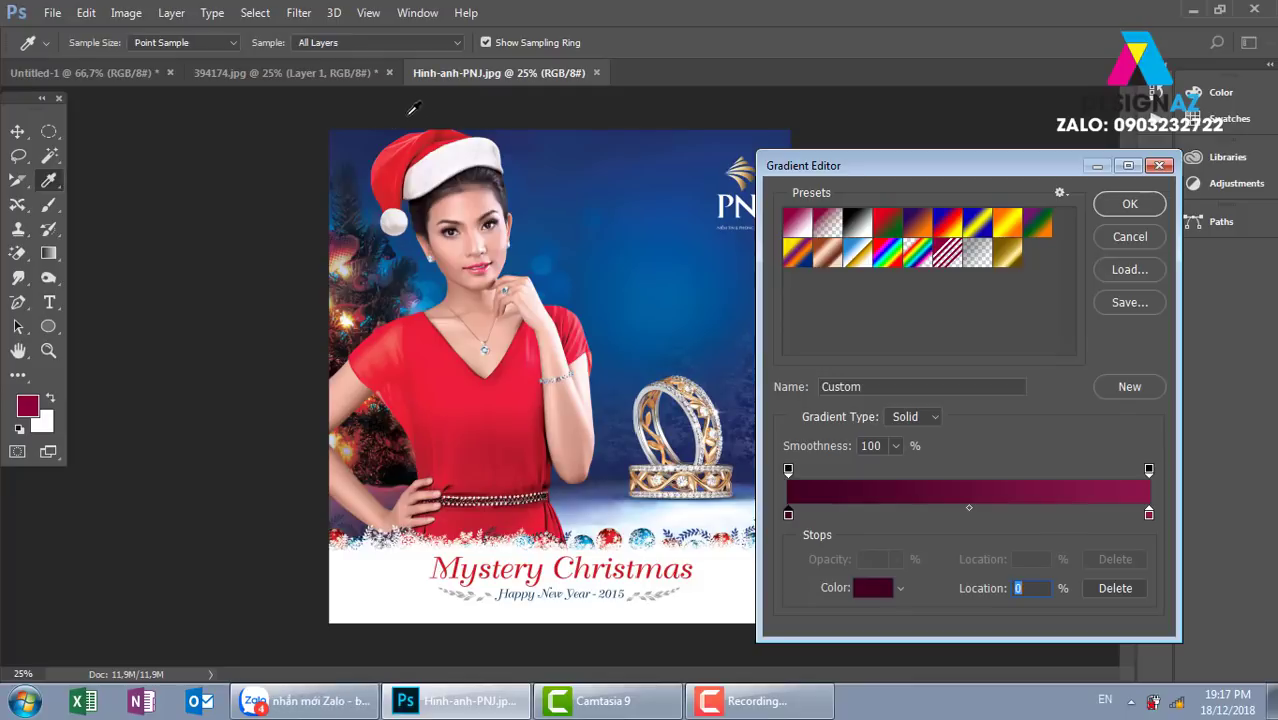
pyautogui.click(539, 126)
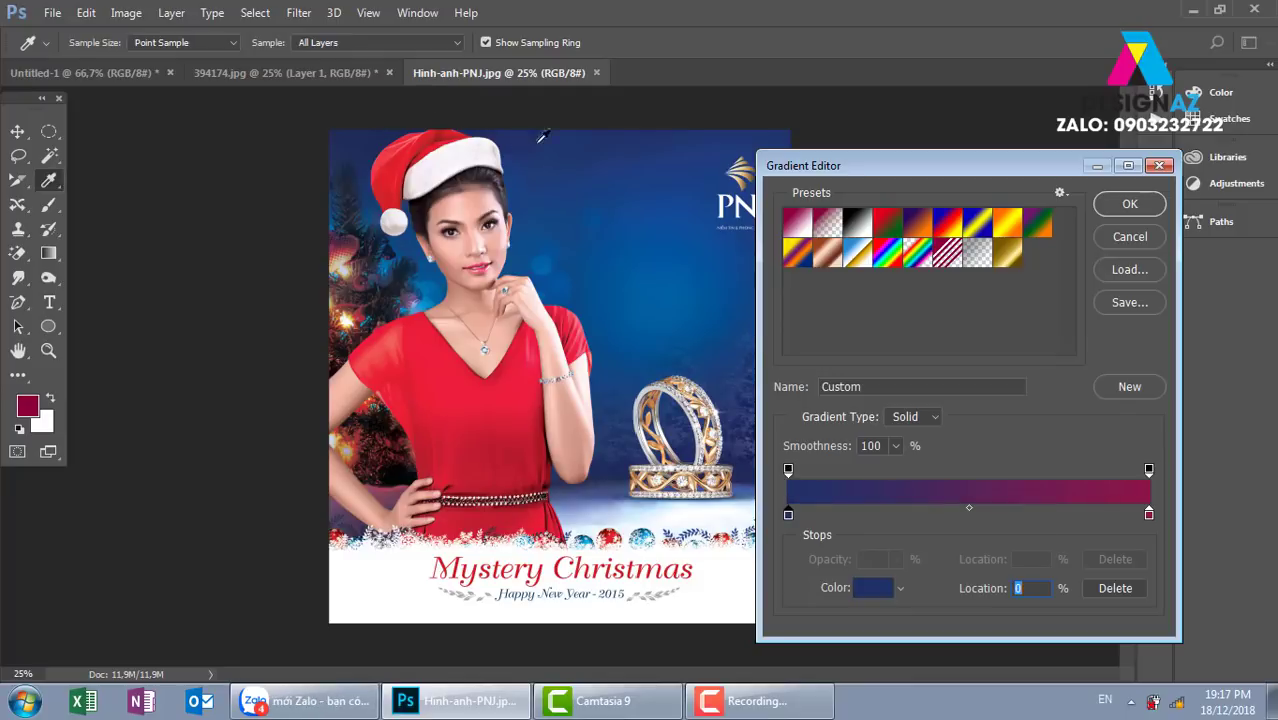
pyautogui.click(1149, 516)
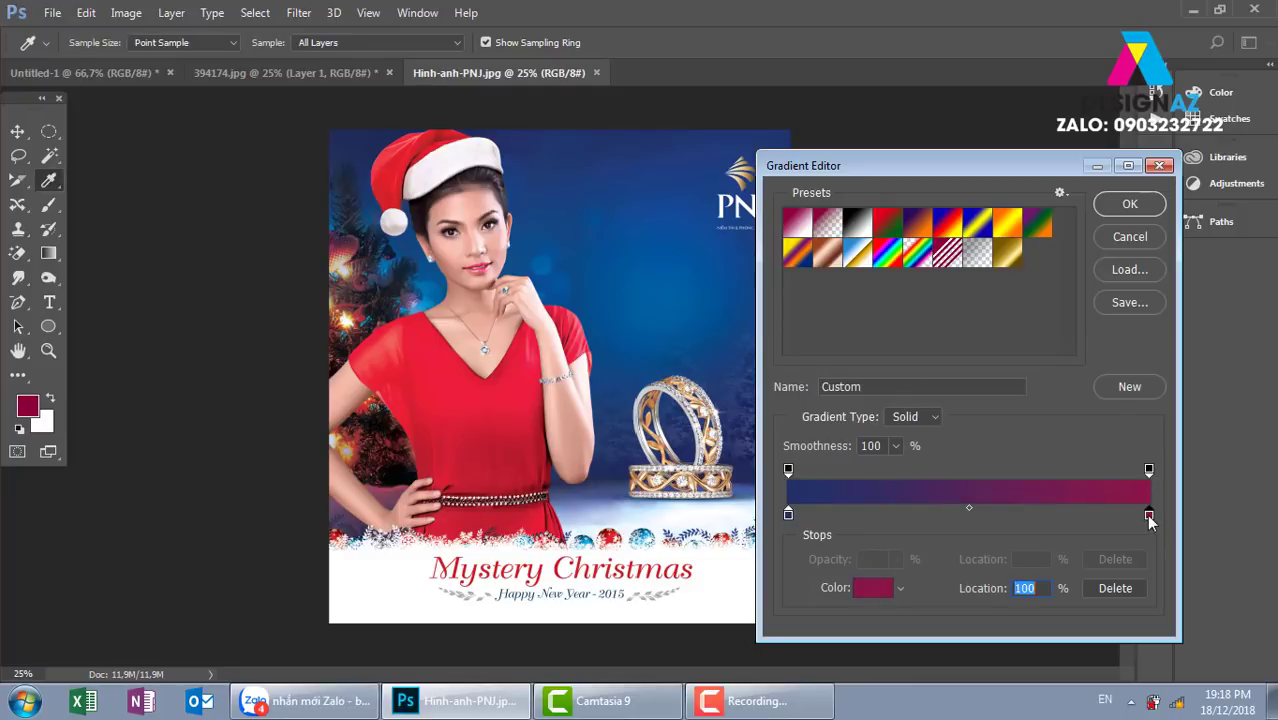
pyautogui.click(692, 277)
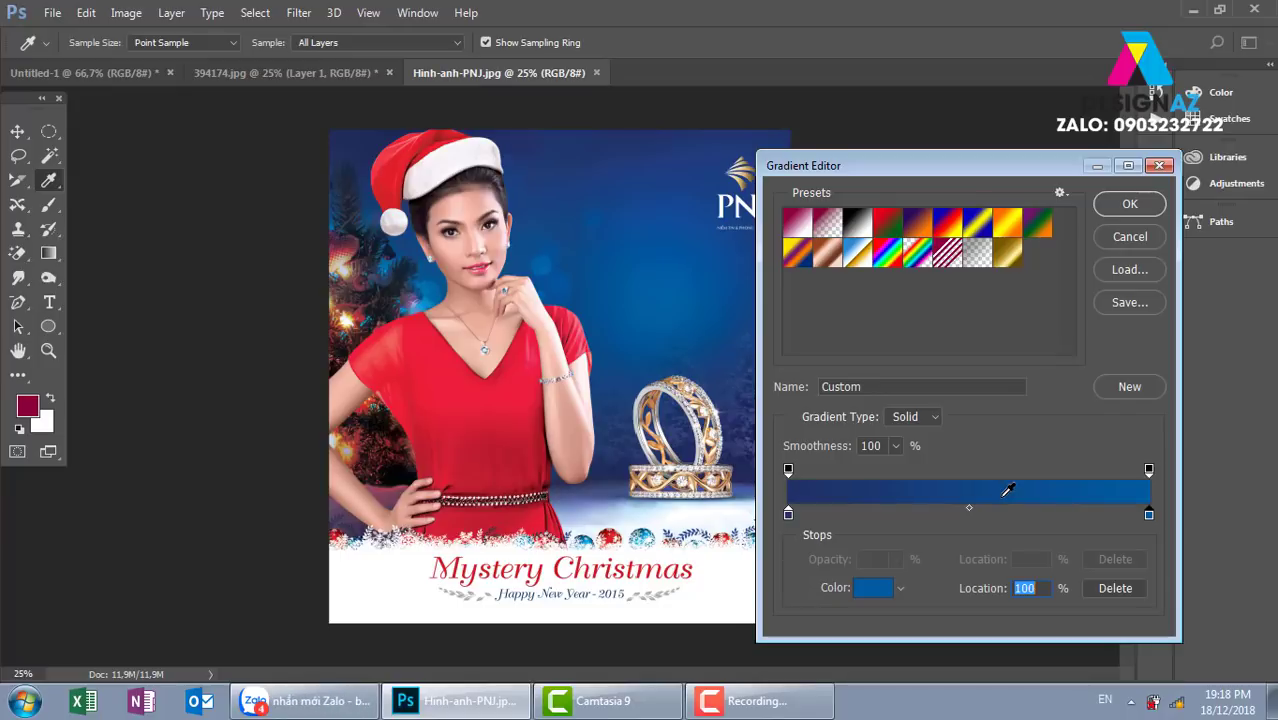
pyautogui.click(1129, 204)
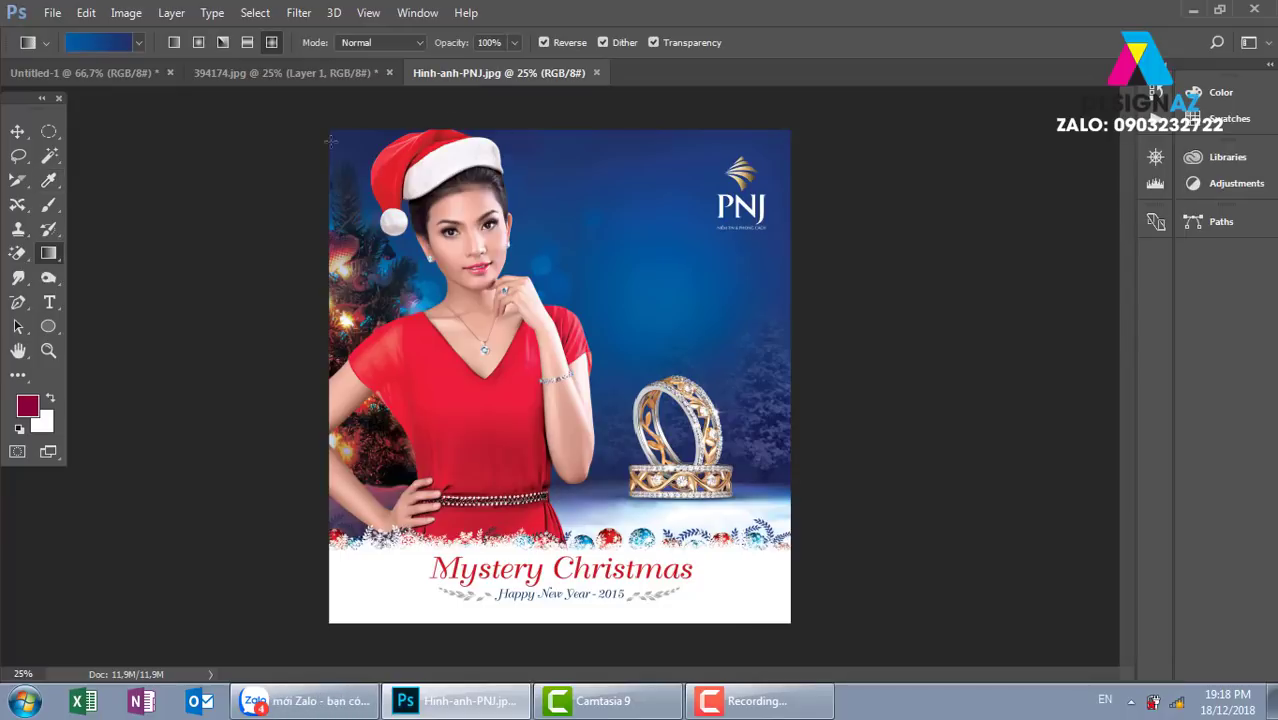
pyautogui.click(90, 72)
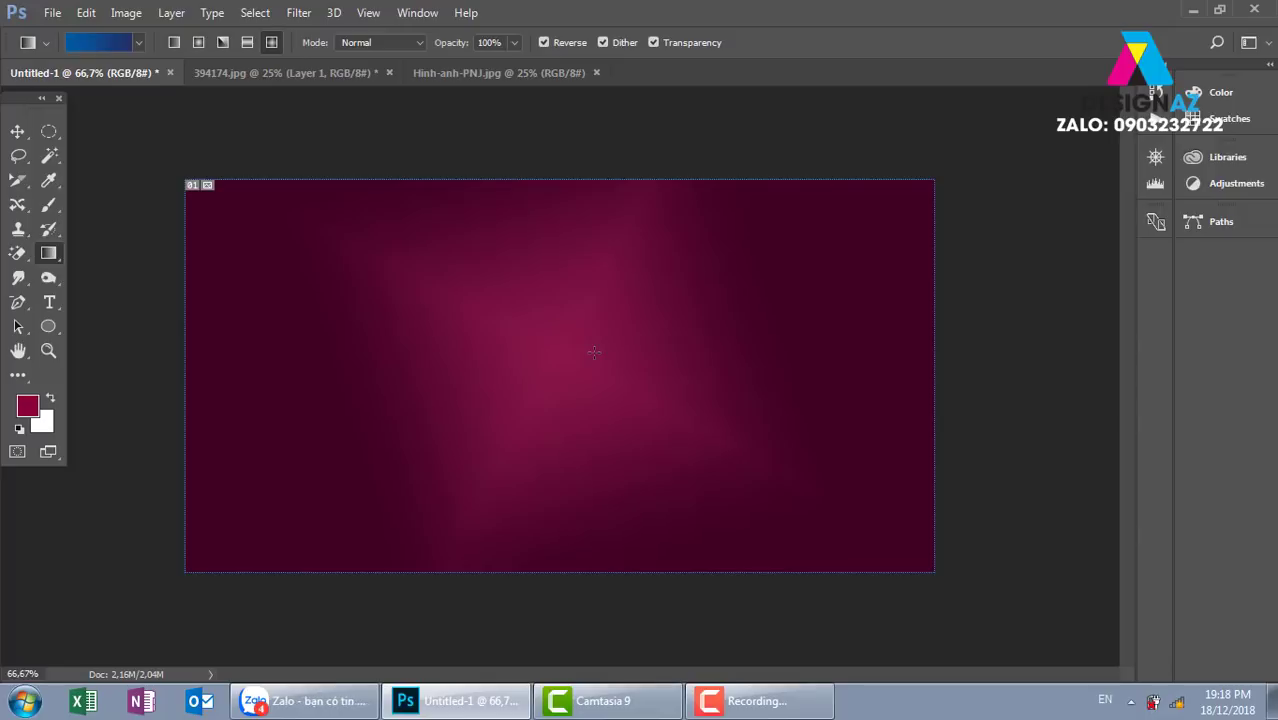
# - Fill the Untitled-1 canvas with the blue radial gradient and reopen the Gradient Editor
pyautogui.click(193, 44)
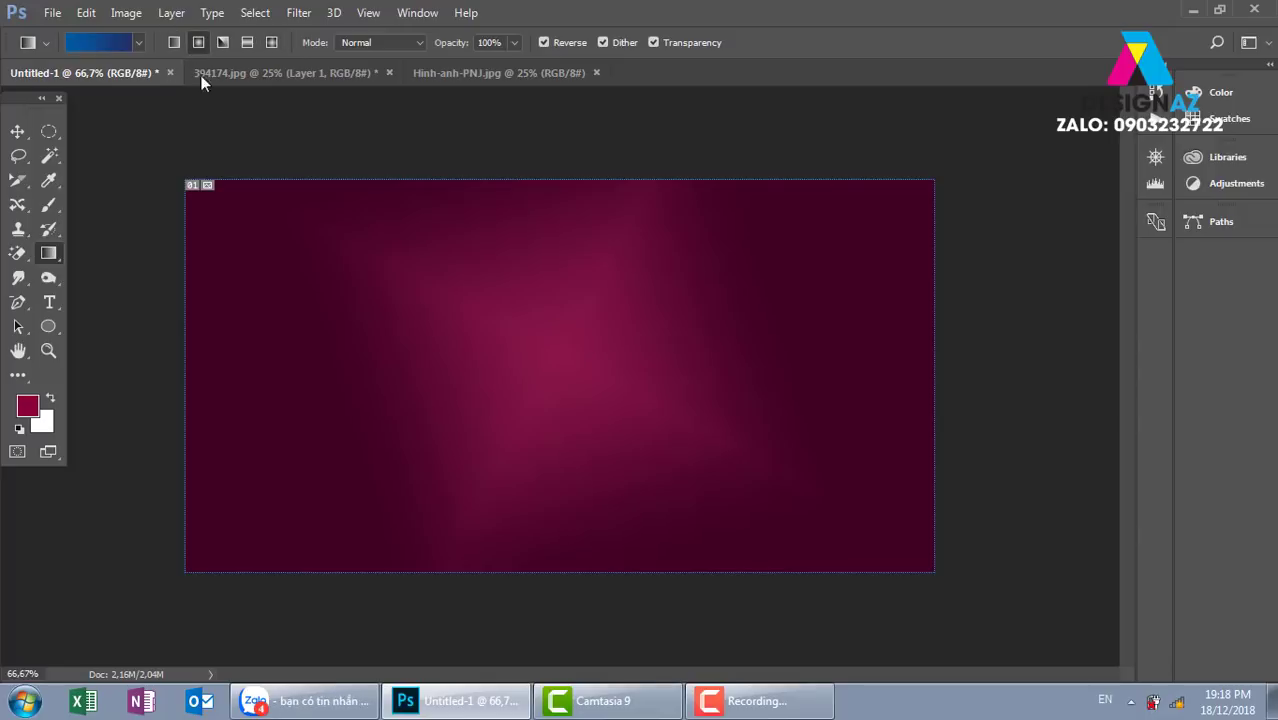
pyautogui.moveTo(740, 325); pyautogui.dragTo(278, 534)
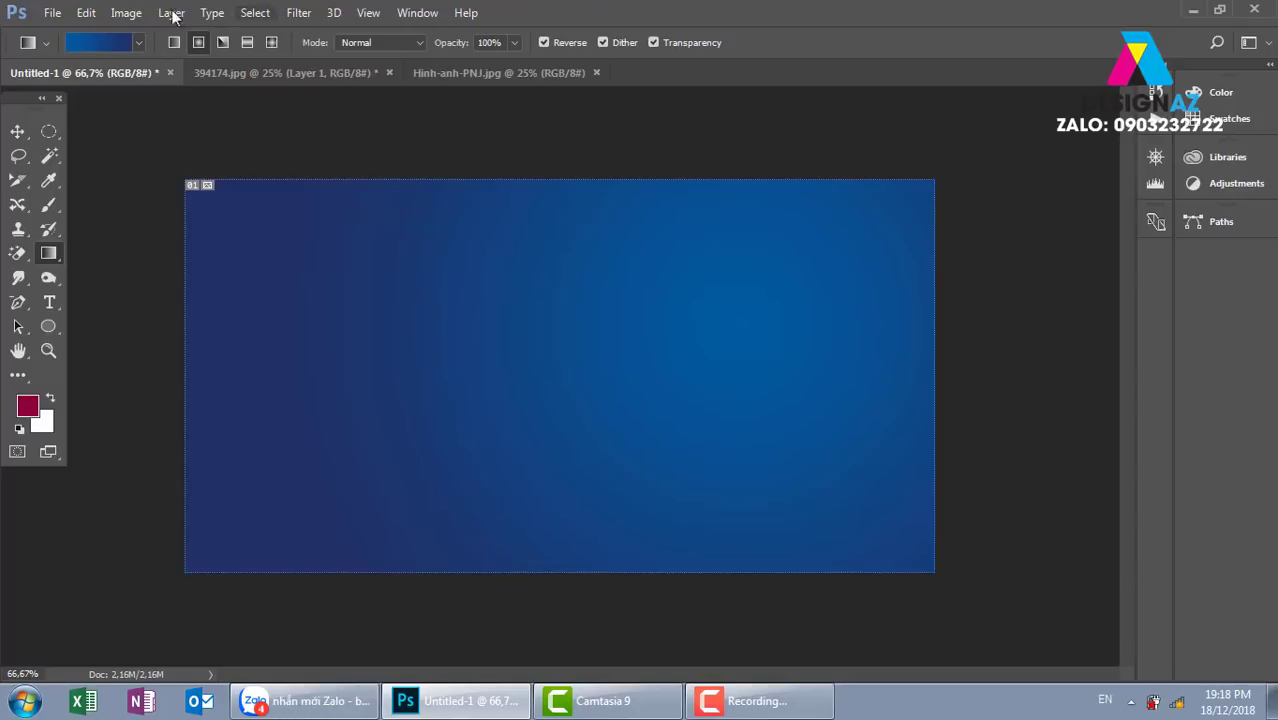
pyautogui.click(115, 43)
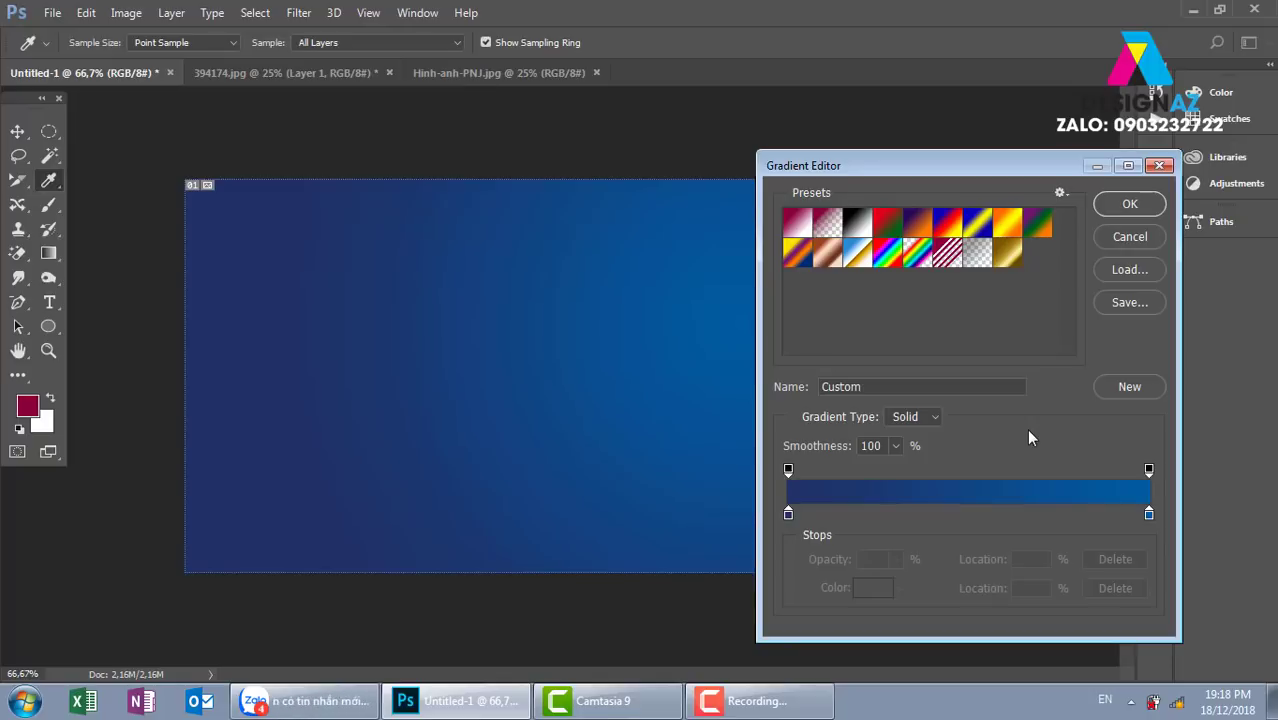
# - Add a light yellow-green colour stop at 34% of the gradient
pyautogui.doubleClick(788, 513)
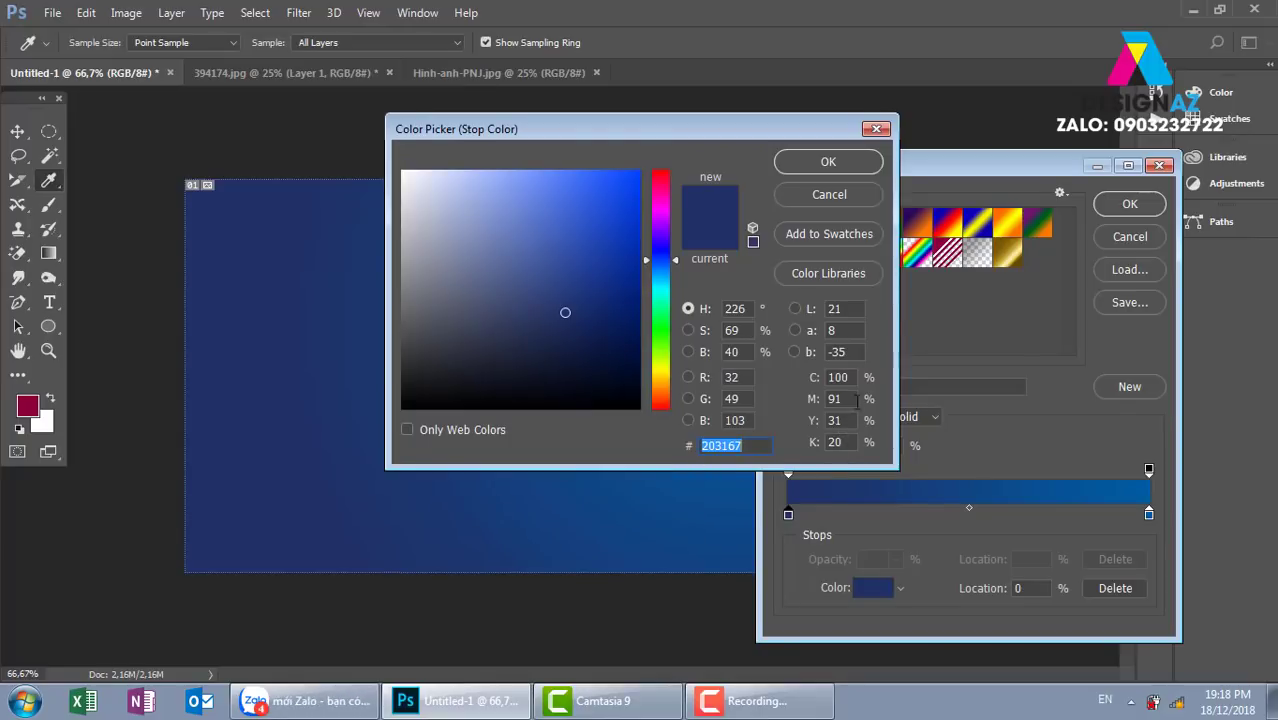
pyautogui.click(877, 130)
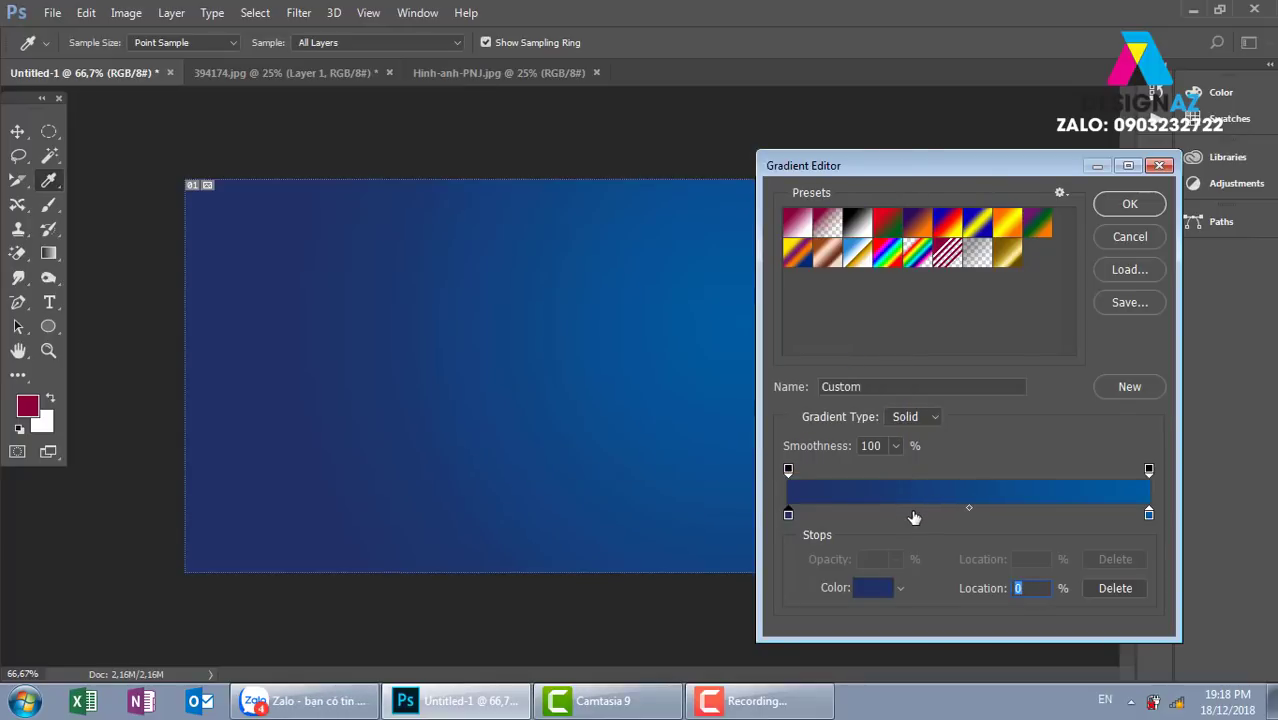
pyautogui.click(912, 513)
pyautogui.click(888, 590)
pyautogui.moveTo(660, 328); pyautogui.dragTo(660, 365)
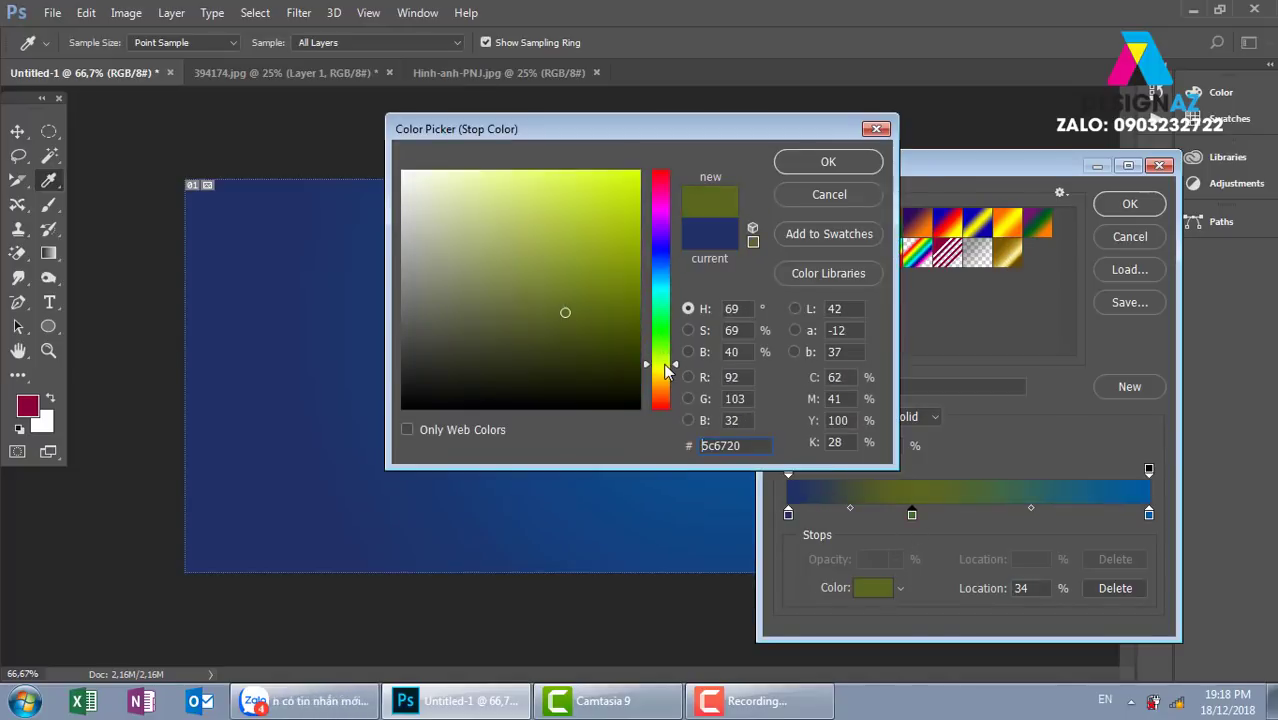
pyautogui.click(618, 236)
pyautogui.click(555, 233)
pyautogui.click(826, 165)
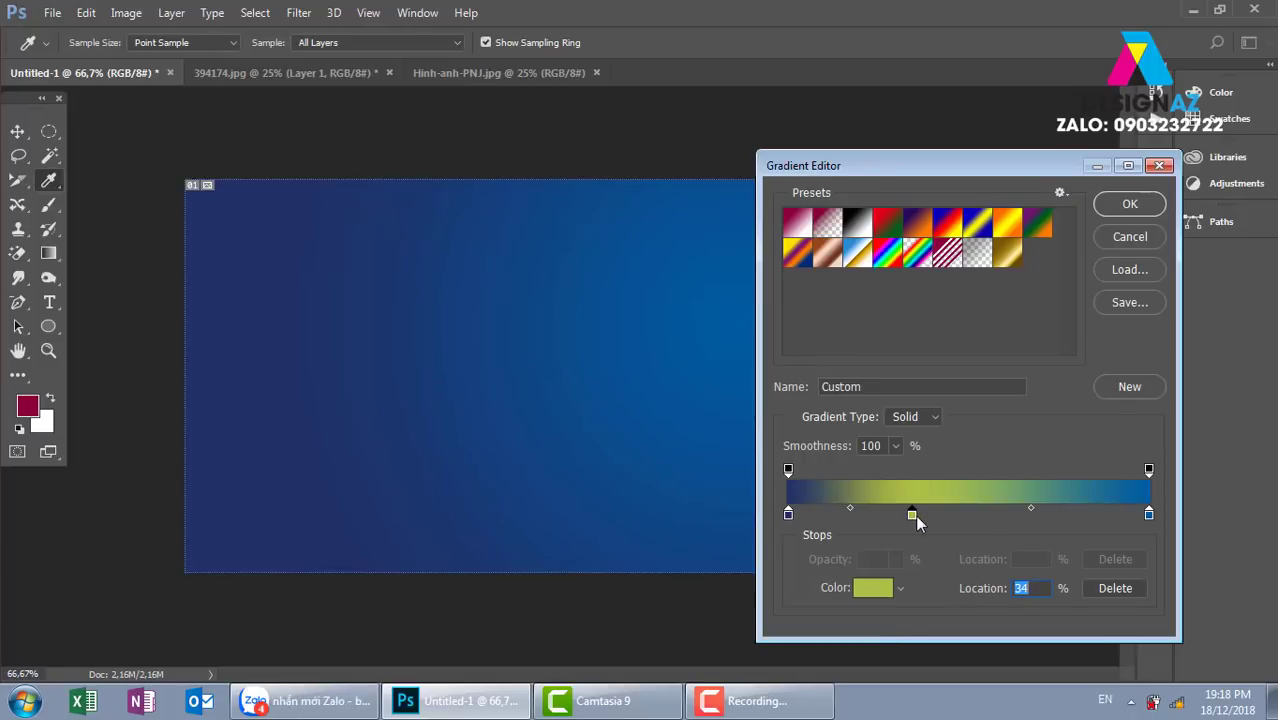
# - Add a dark blue stop at 62% and a yellow-green stop at 79%
pyautogui.click(789, 515)
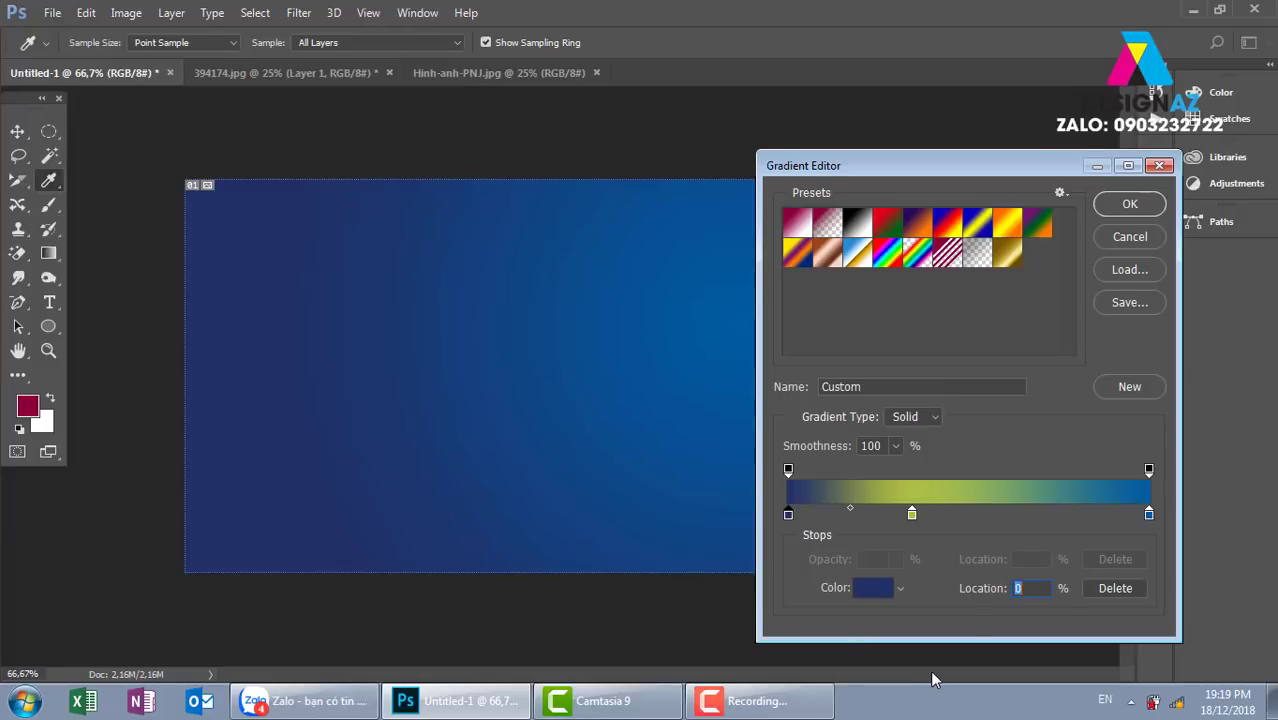
pyautogui.click(1012, 516)
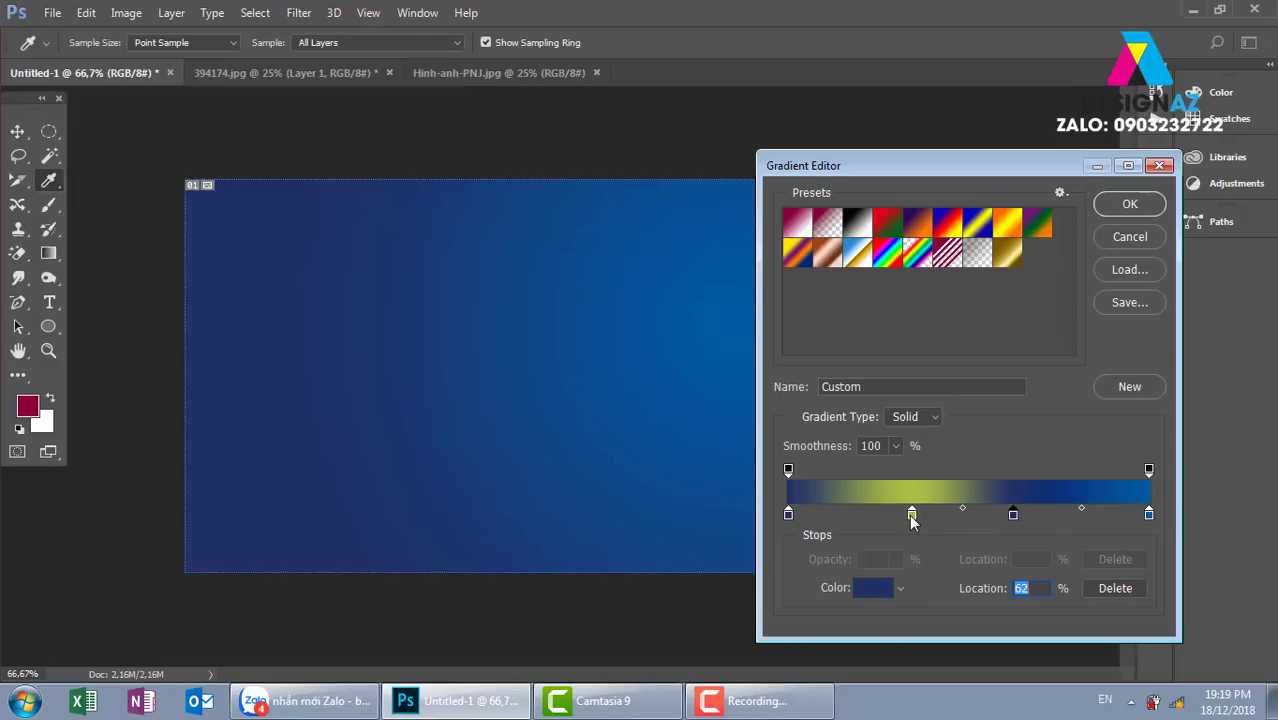
pyautogui.click(911, 516)
pyautogui.click(1074, 516)
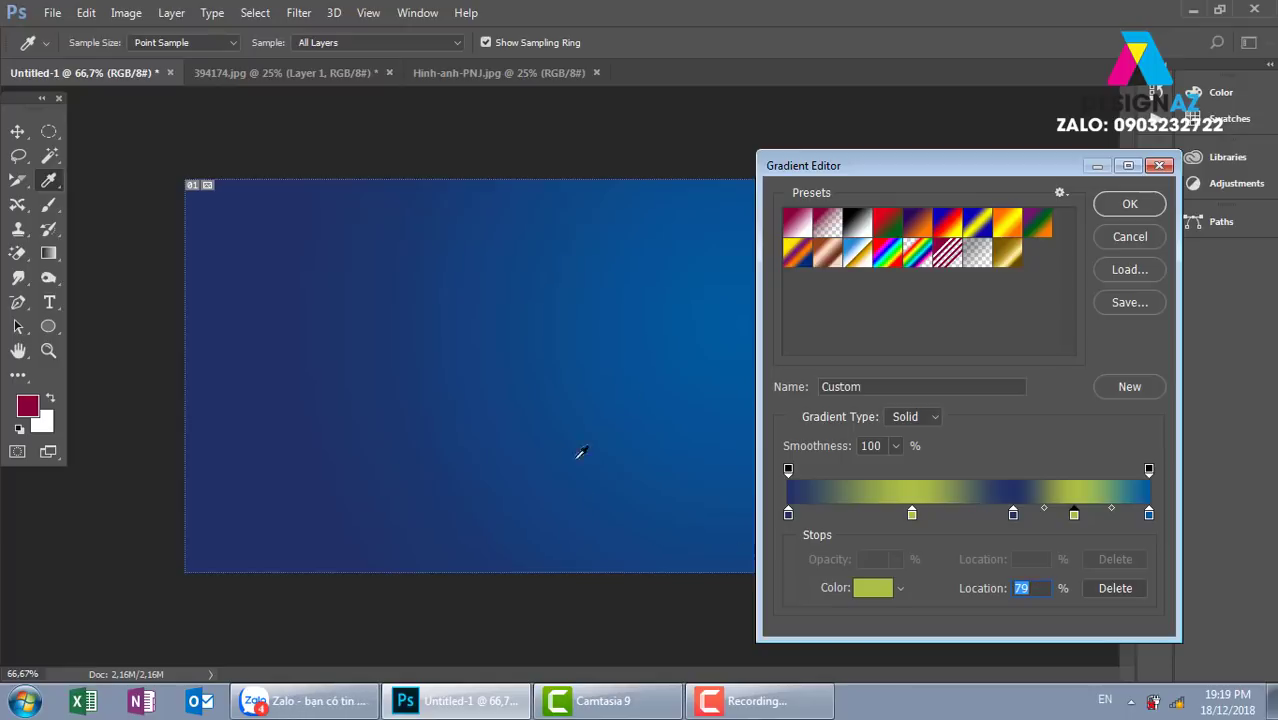
# - Apply the Yellow, Violet, Orange, Blue preset and delete its violet and orange stops
pyautogui.click(798, 255)
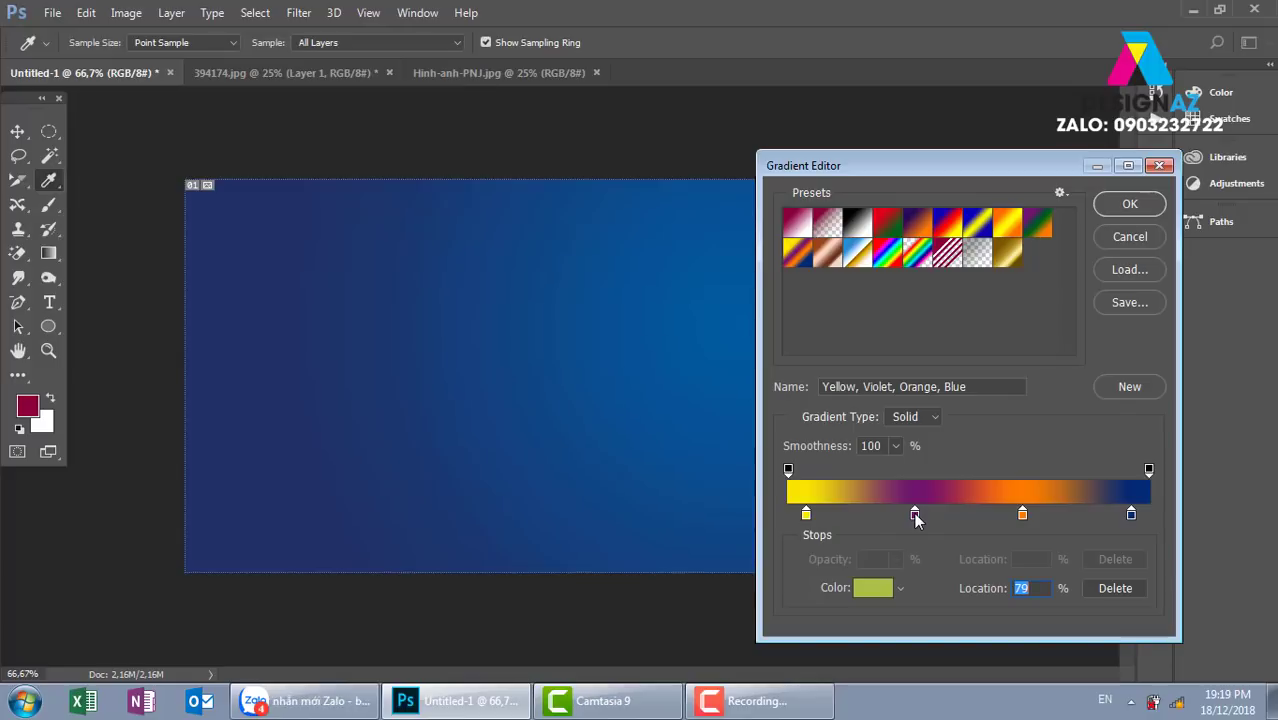
pyautogui.click(915, 515)
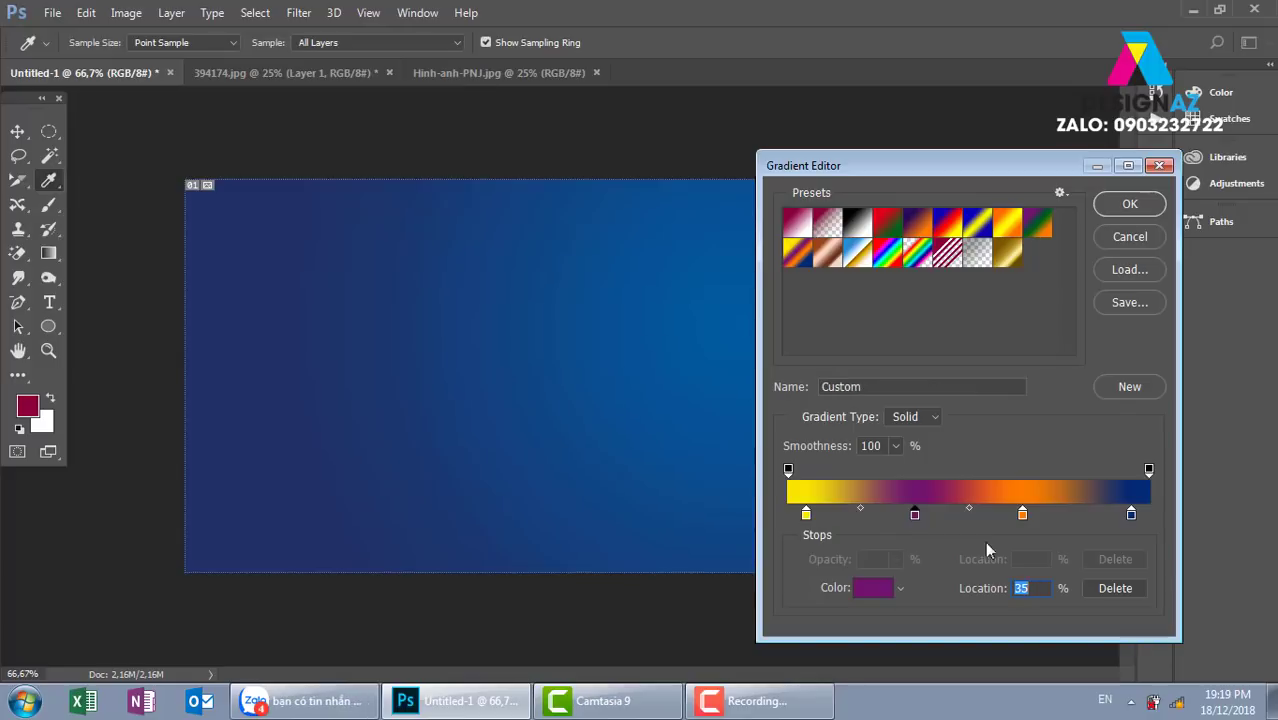
pyautogui.click(1114, 588)
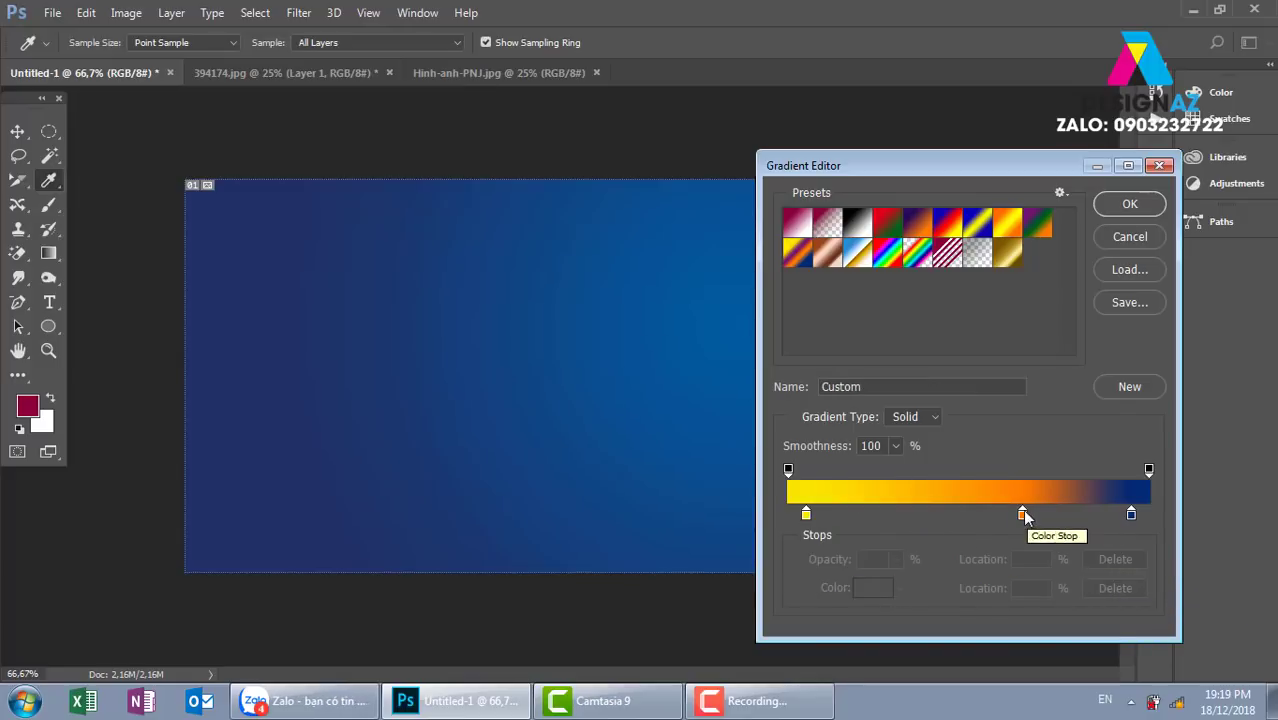
pyautogui.moveTo(1022, 512); pyautogui.dragTo(1020, 572)
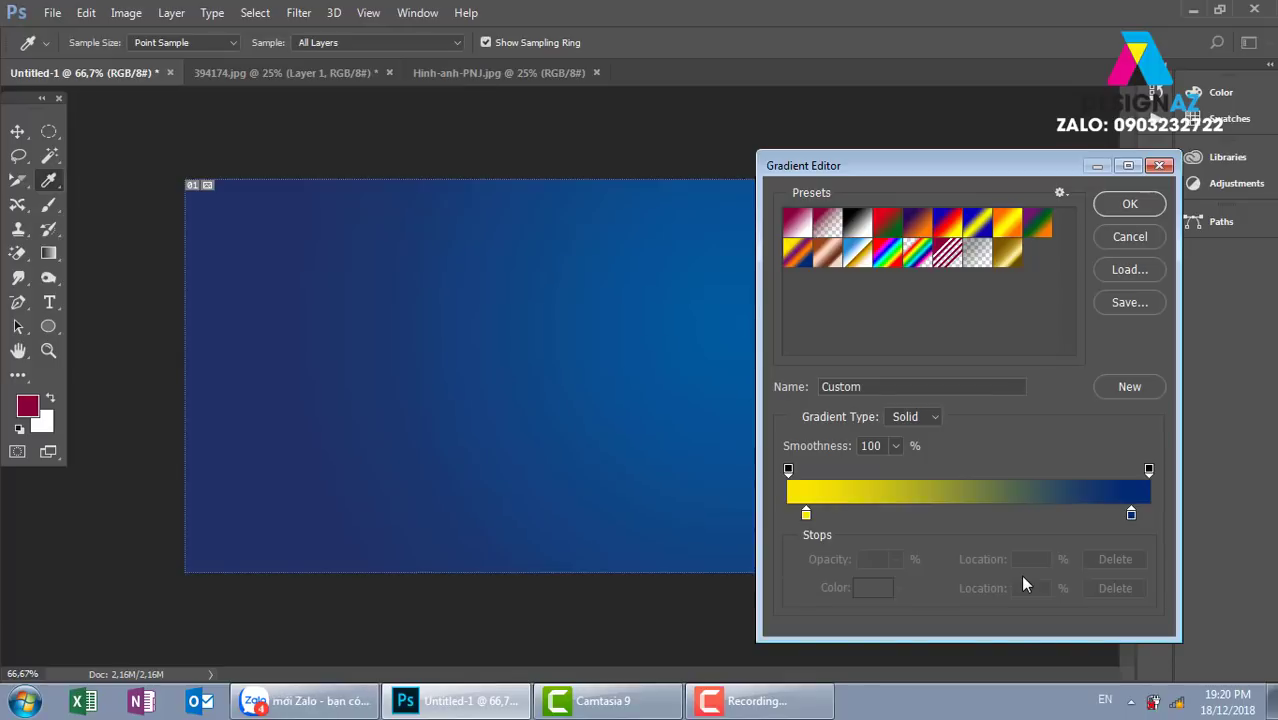
# - Accept the gradient, then browse the Open dialog to Local Disk (E:)
pyautogui.click(1129, 203)
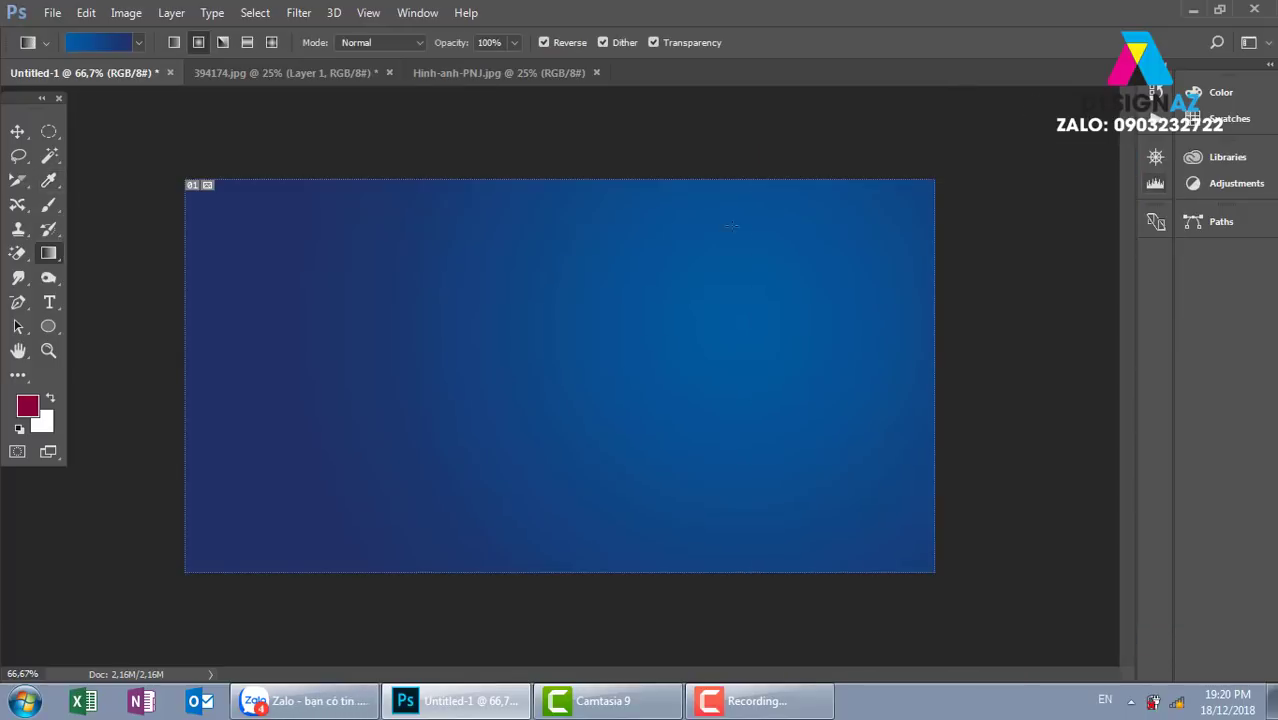
pyautogui.hotkey('ctrl', 'o')
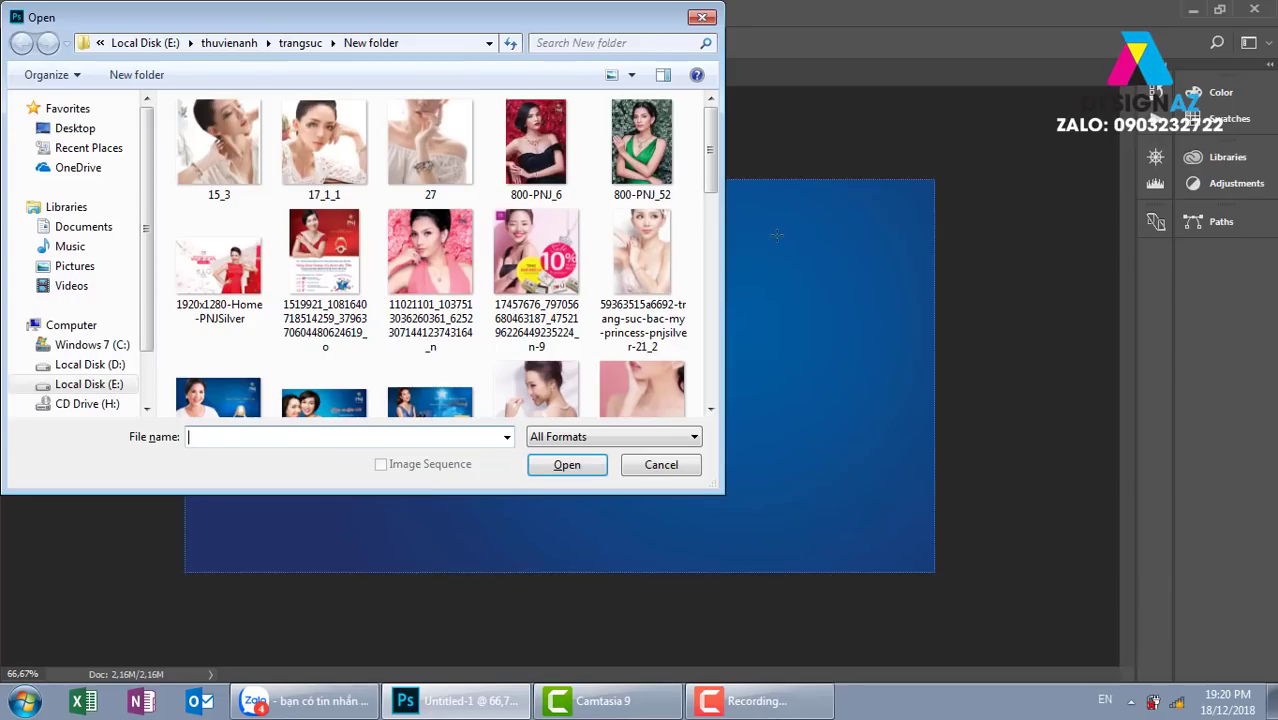
pyautogui.click(238, 44)
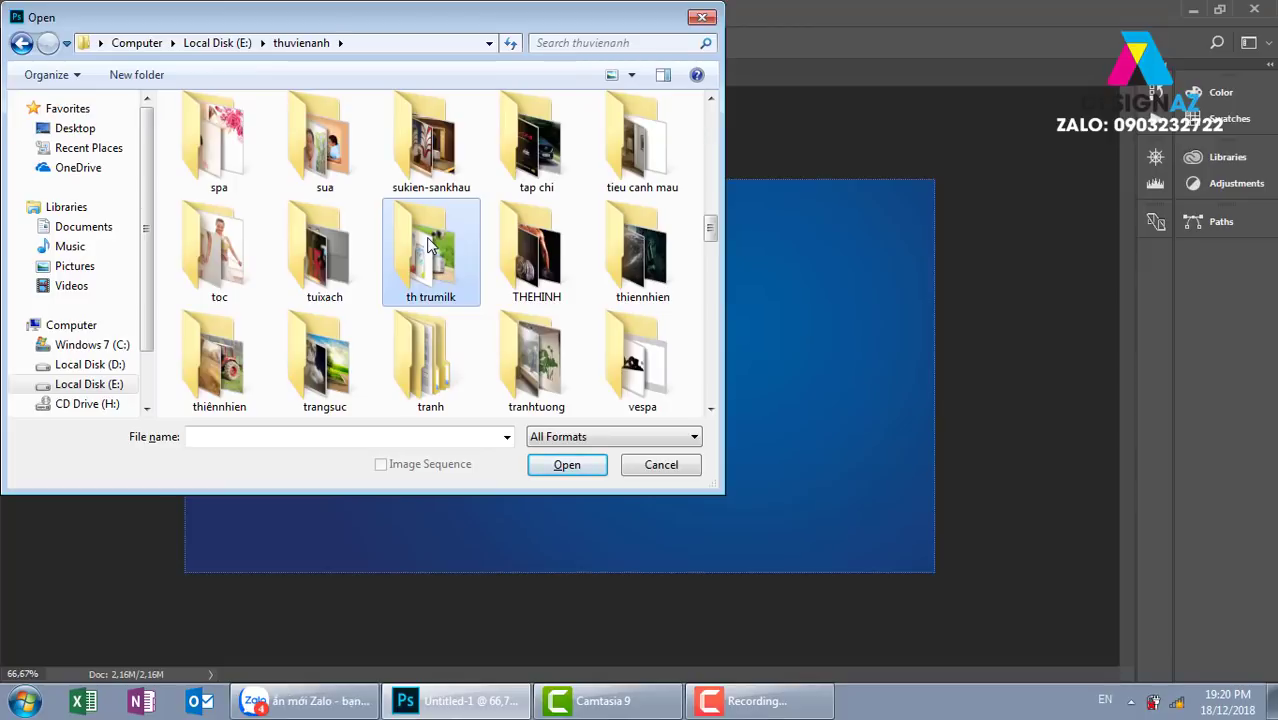
pyautogui.press('d')
pyautogui.hotkey('alt', 'Up')
pyautogui.hotkey('alt', 'Up')
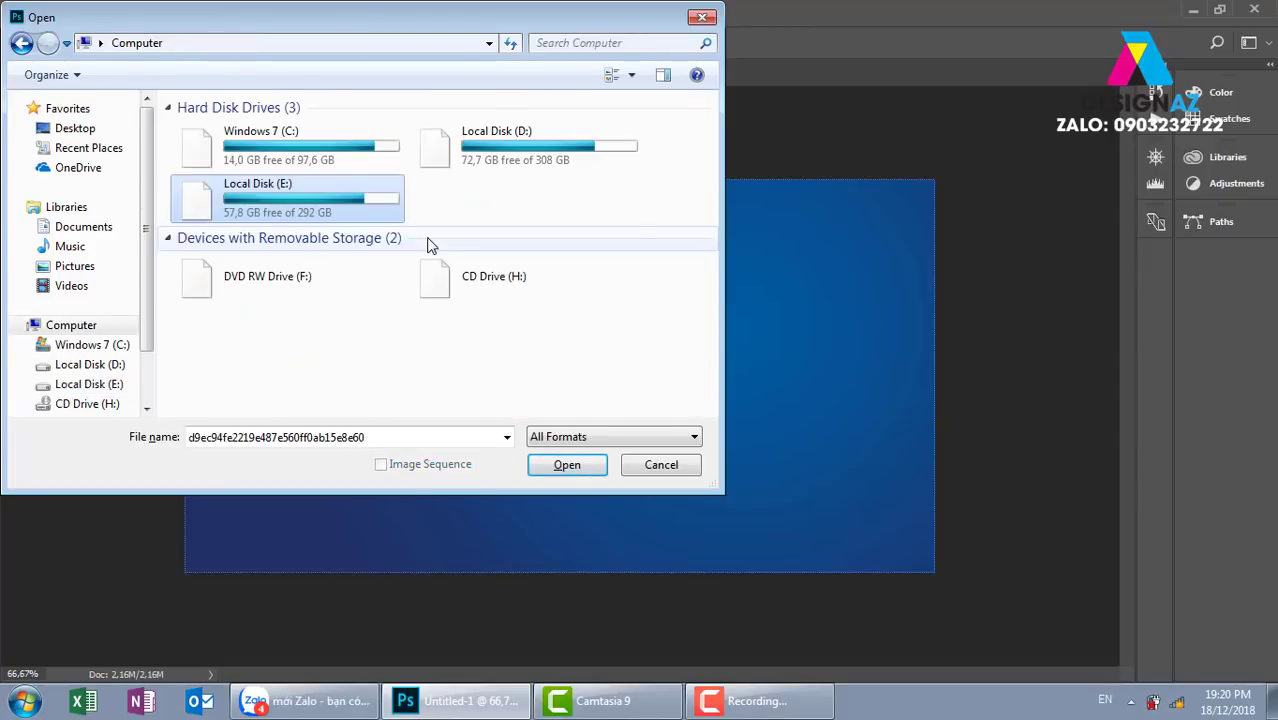
pyautogui.doubleClick(306, 212)
pyautogui.click(441, 318)
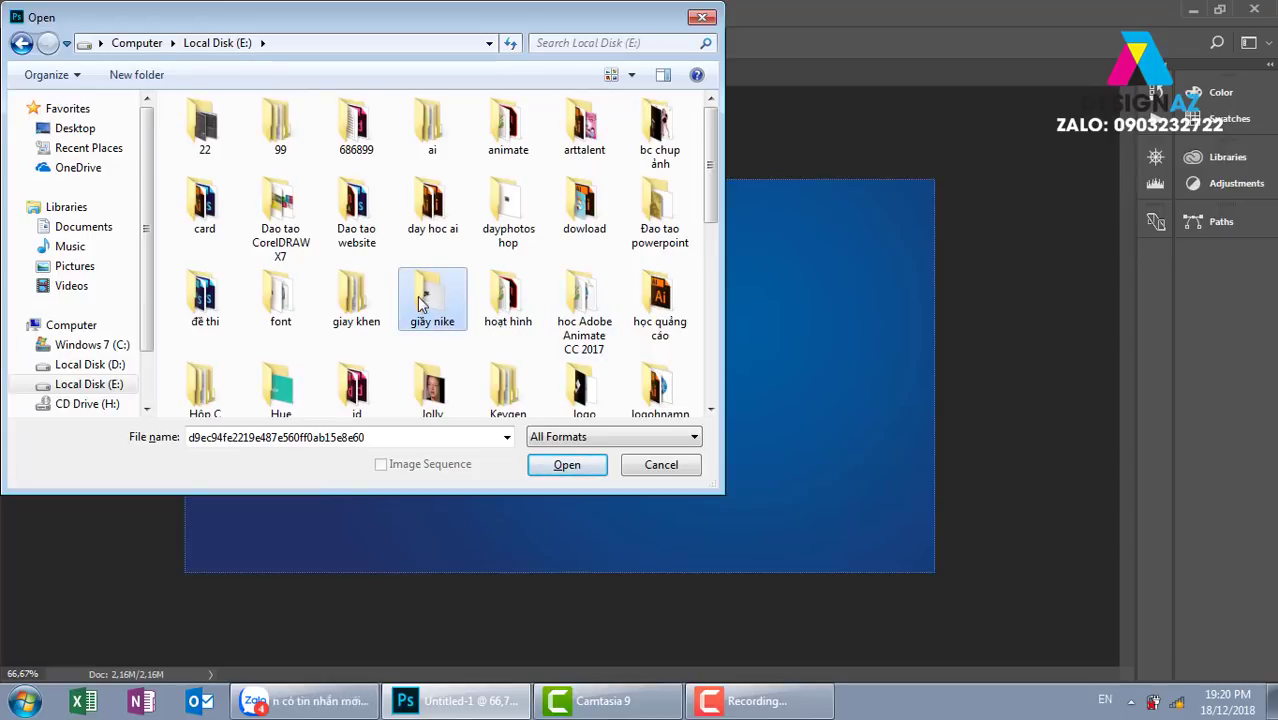
pyautogui.click(590, 318)
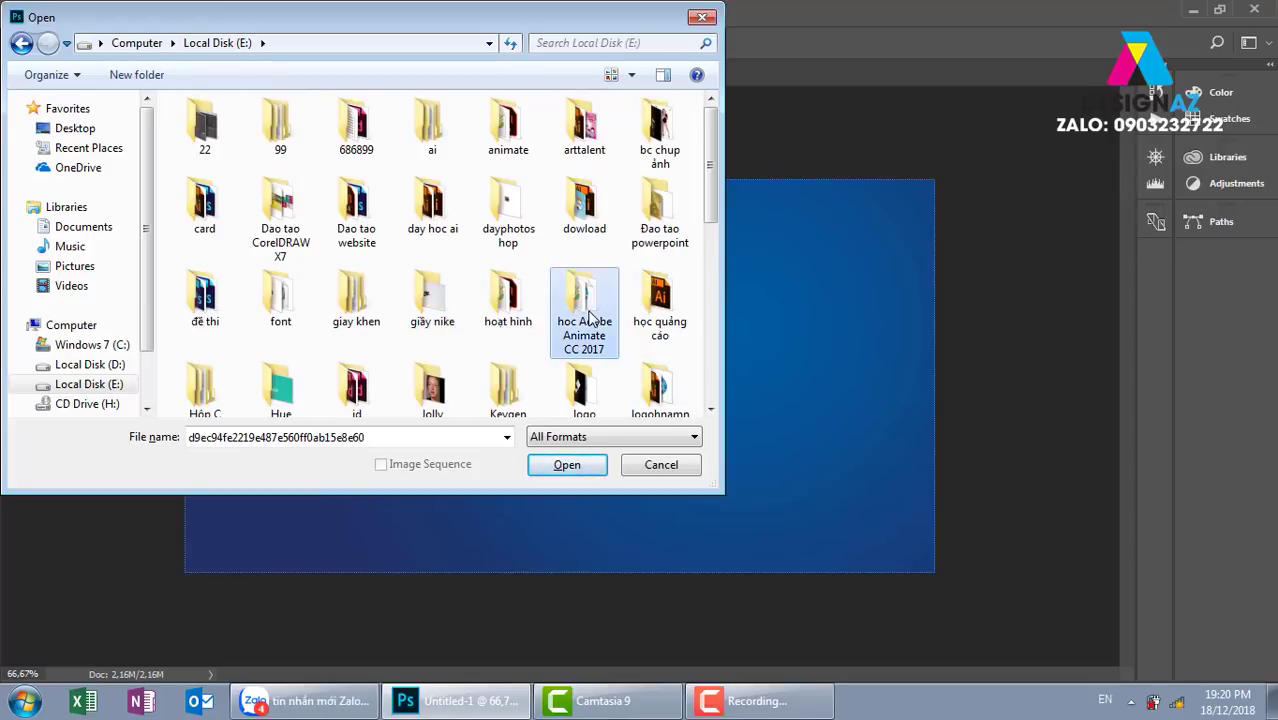
pyautogui.scroll(-5, 590, 318)
# - Open 397537-800w.jpg from the thuvienanh > dongho folder
pyautogui.doubleClick(584, 125)
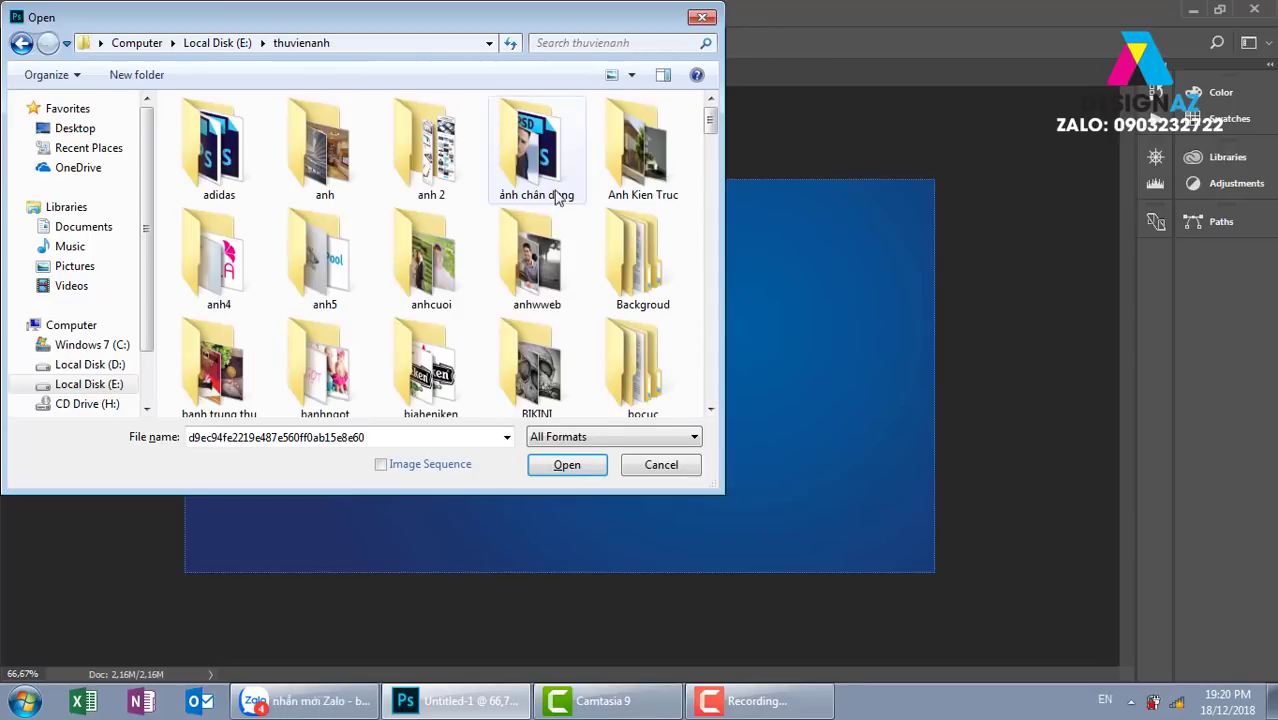
pyautogui.scroll(-3, 430, 250)
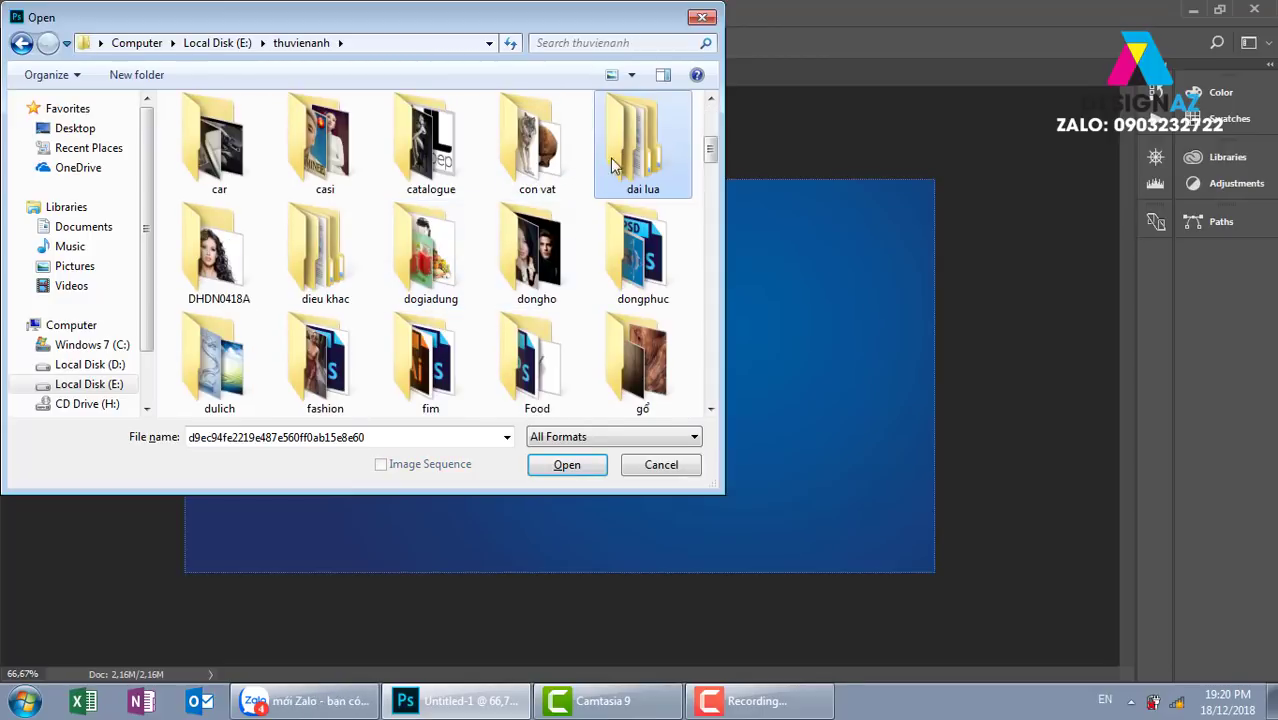
pyautogui.doubleClick(549, 276)
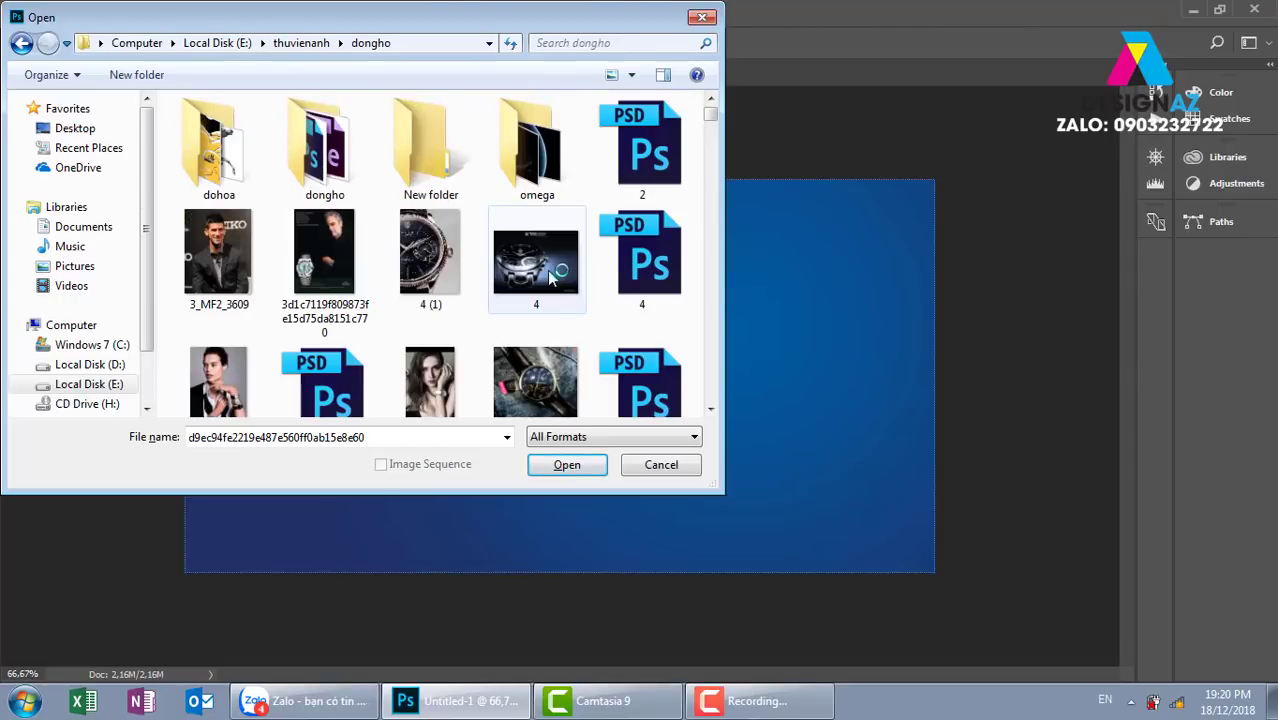
pyautogui.click(712, 410)
pyautogui.click(712, 410)
pyautogui.click(712, 410)
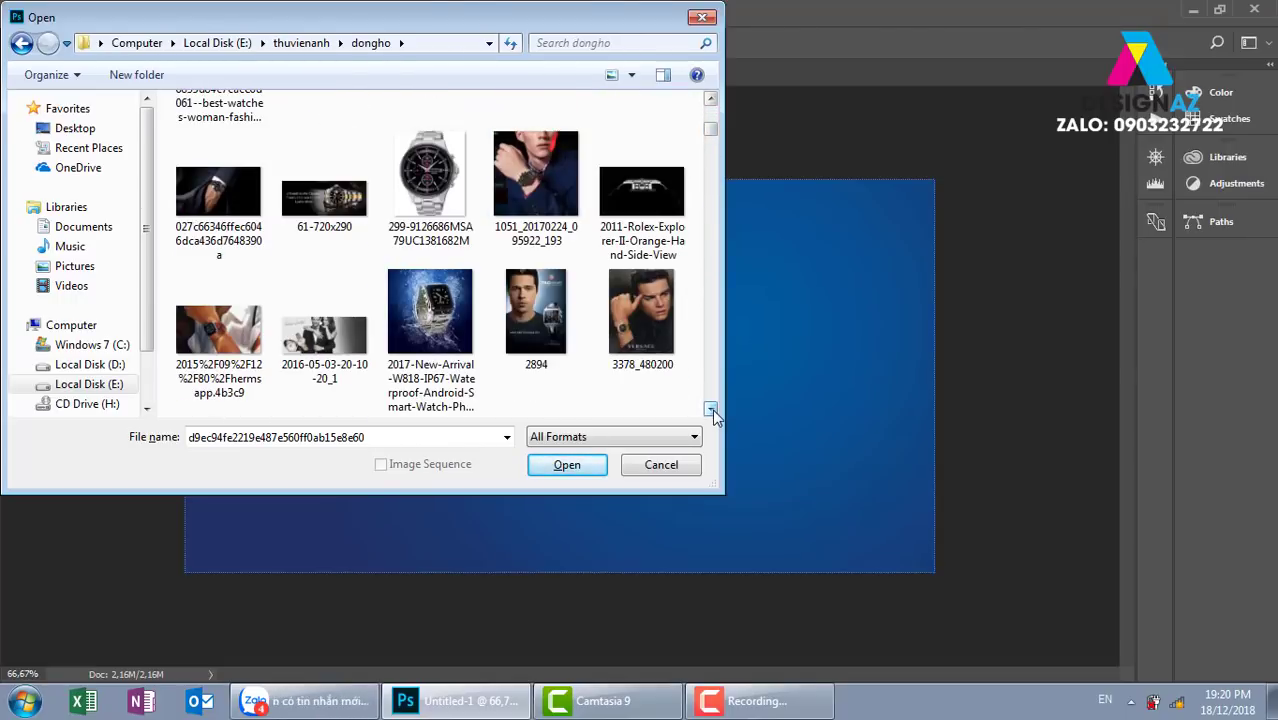
pyautogui.click(712, 409)
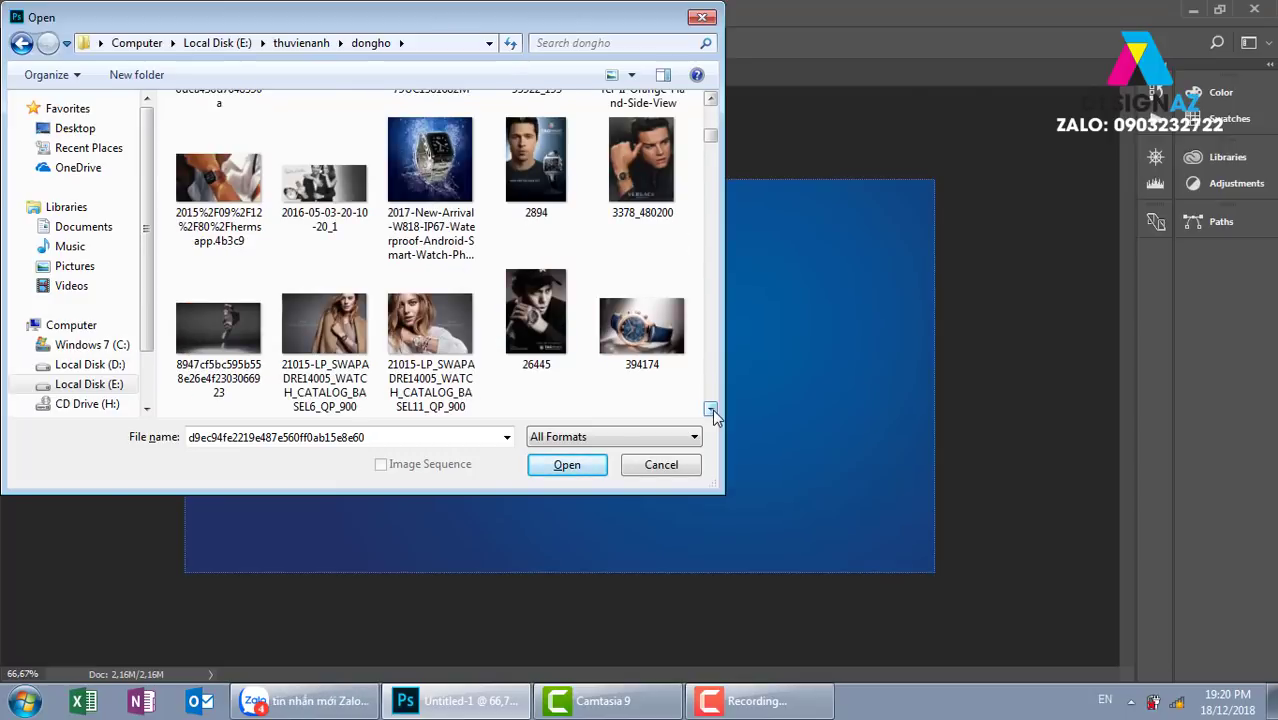
pyautogui.click(712, 409)
pyautogui.click(712, 409)
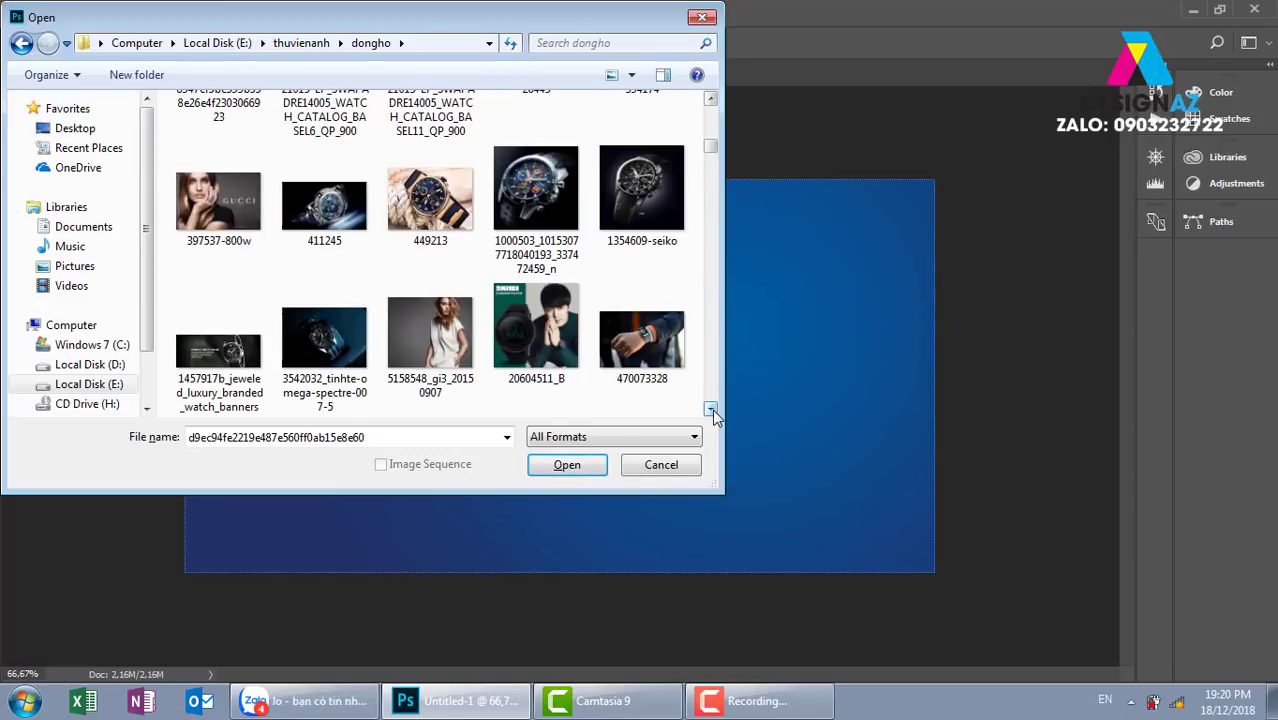
pyautogui.click(238, 250)
pyautogui.click(591, 465)
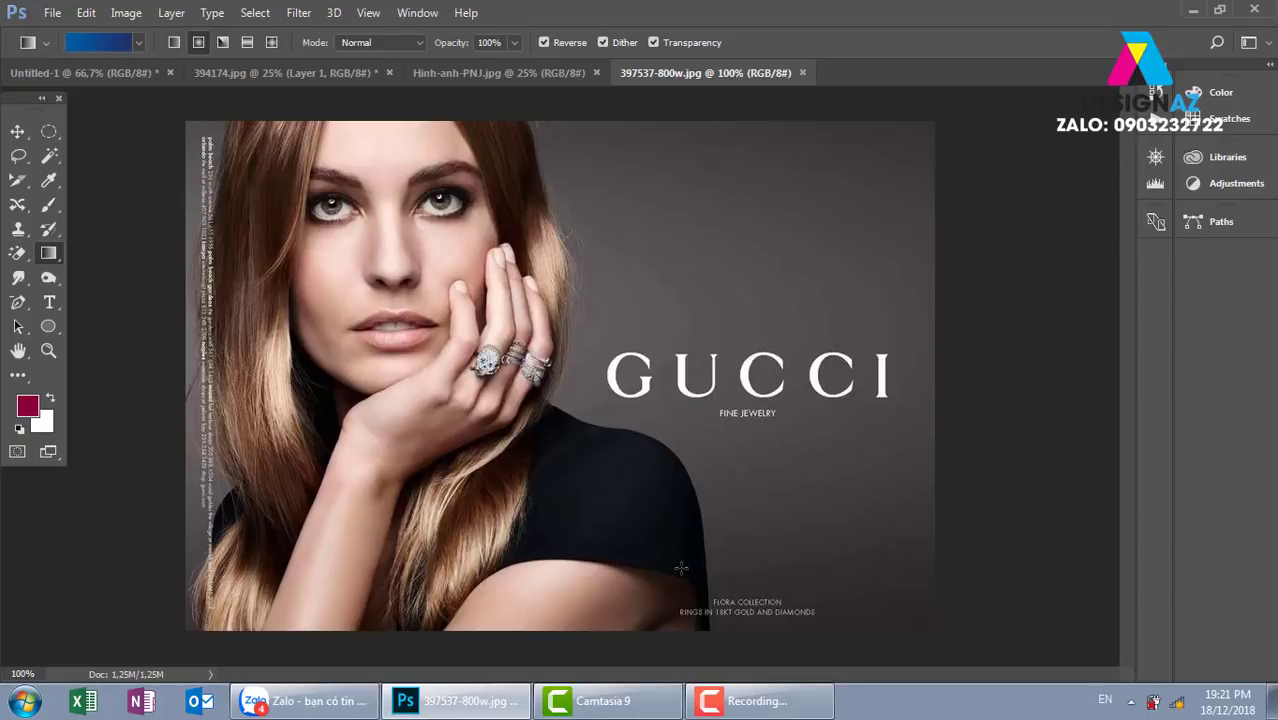
# - Erase the GUCCI logo with a lasso selection and Content-Aware Fill
pyautogui.press('l')
pyautogui.moveTo(676, 346)
pyautogui.mouseDown()
pyautogui.moveTo(601, 350)
pyautogui.moveTo(840, 432)
pyautogui.mouseUp()
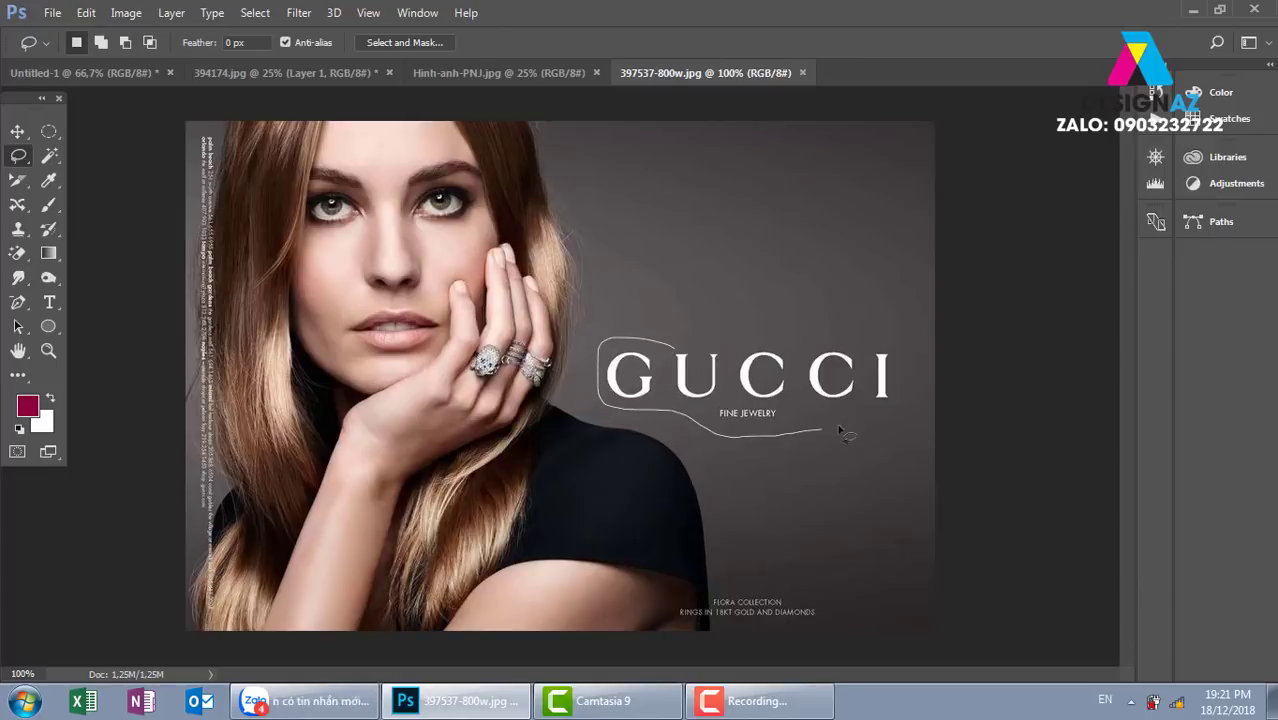
pyautogui.moveTo(840, 432); pyautogui.dragTo(680, 342)
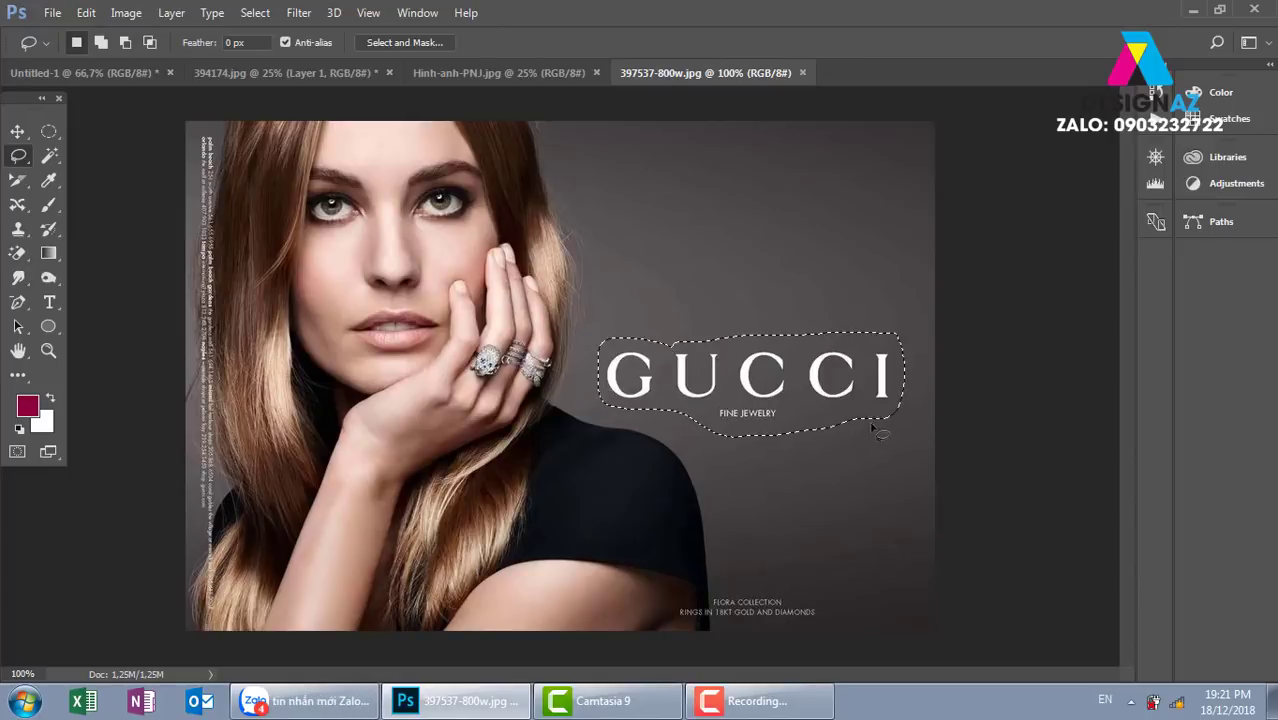
pyautogui.press('shift')
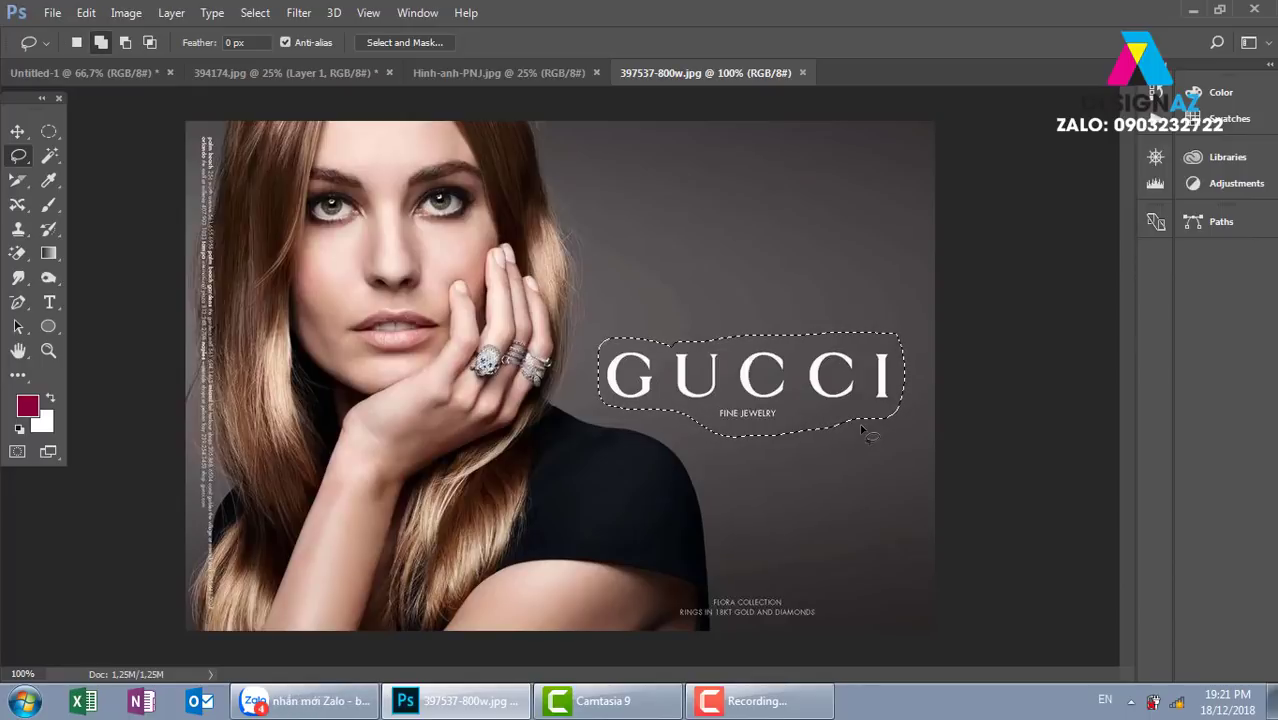
pyautogui.hotkey('shift', 'F5')
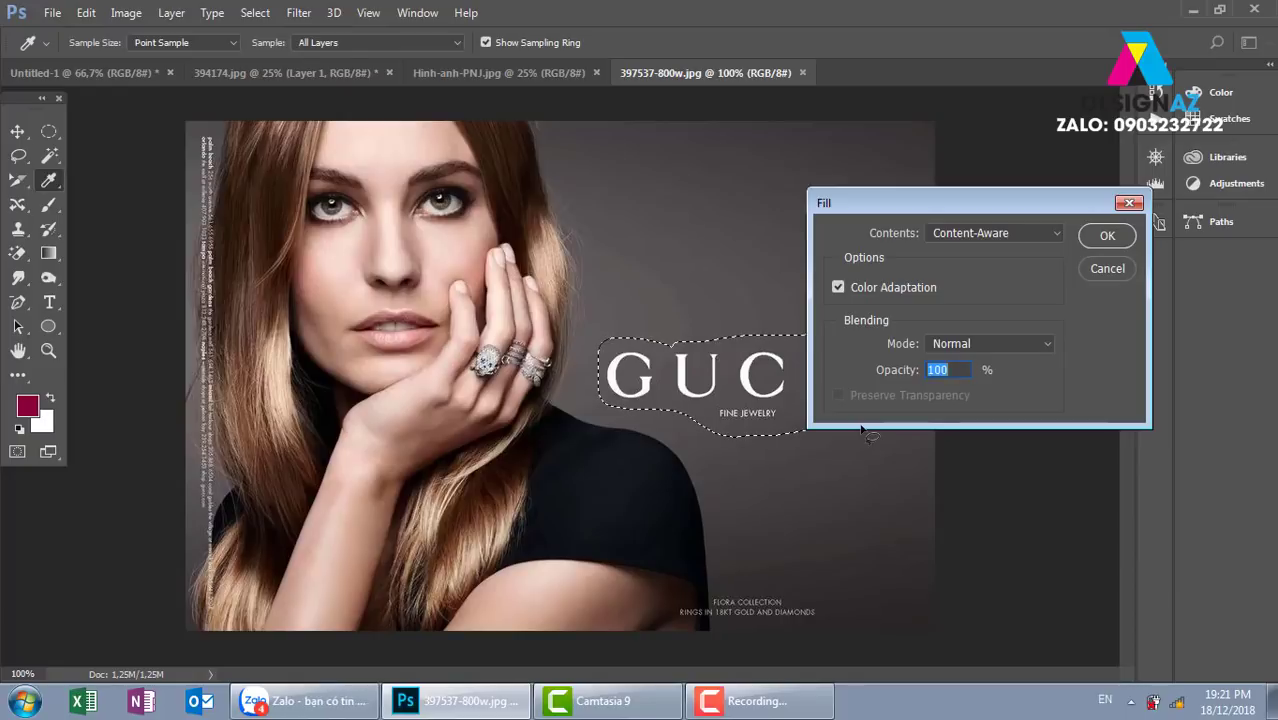
pyautogui.press('Return')
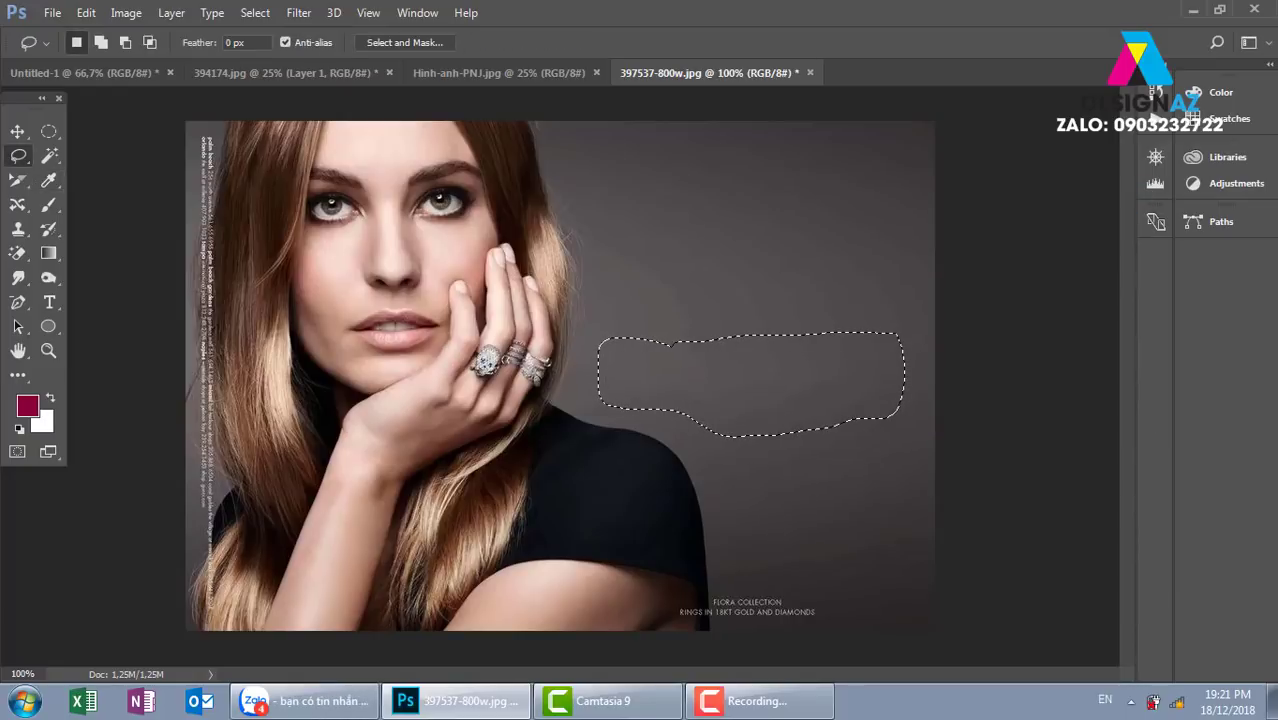
pyautogui.hotkey('ctrl', 'd')
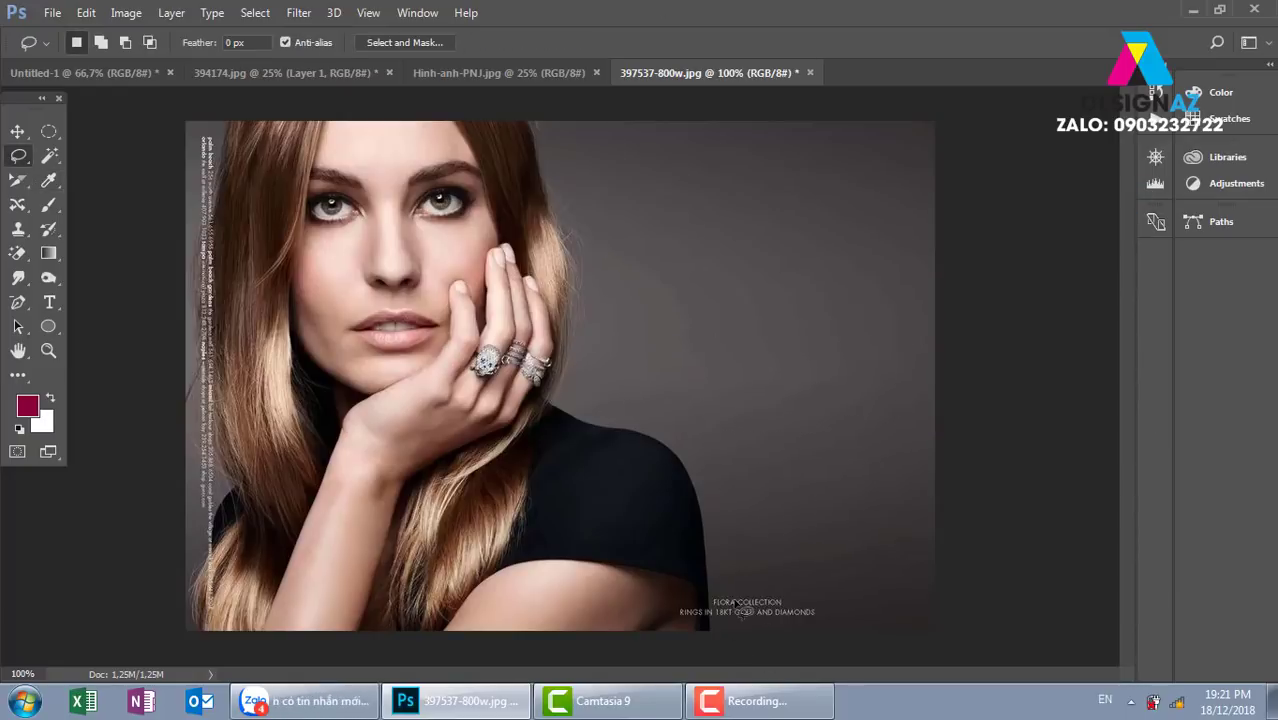
# - Erase the FLORA COLLECTION caption with an elliptical selection and Content-Aware Fill
pyautogui.press('m')
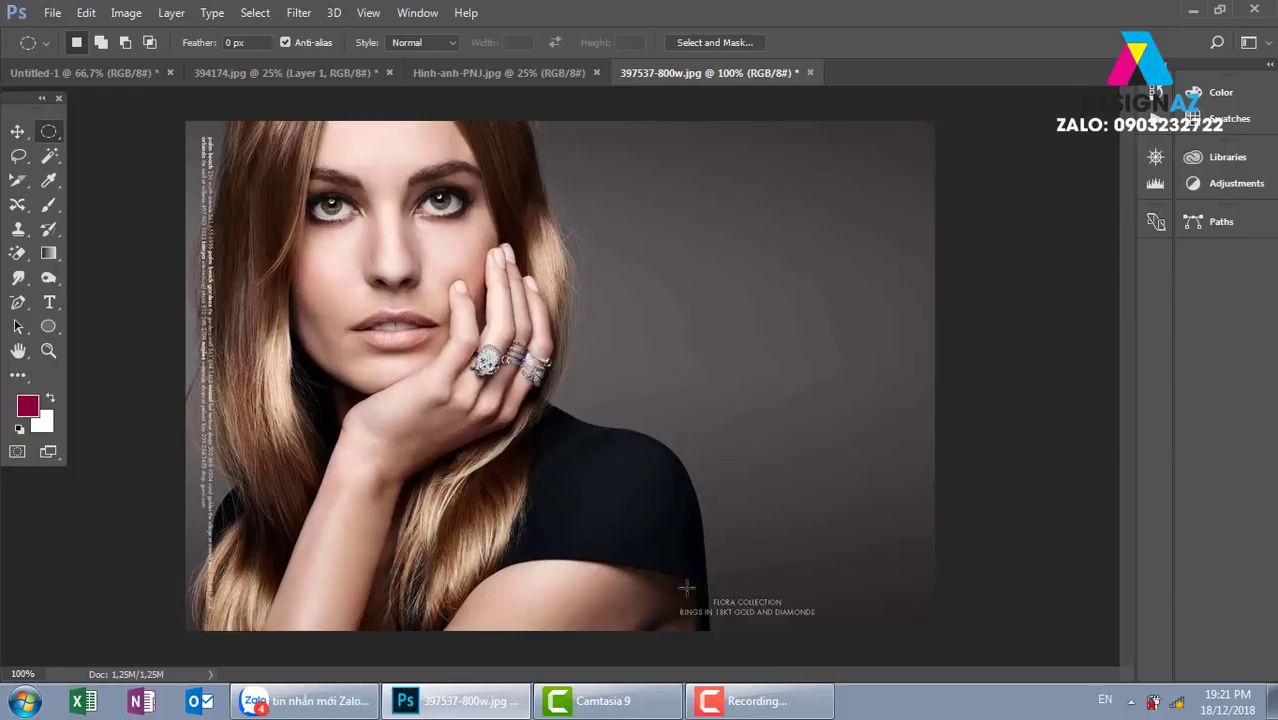
pyautogui.moveTo(672, 586); pyautogui.dragTo(835, 625)
pyautogui.hotkey('shift', 'BackSpace')
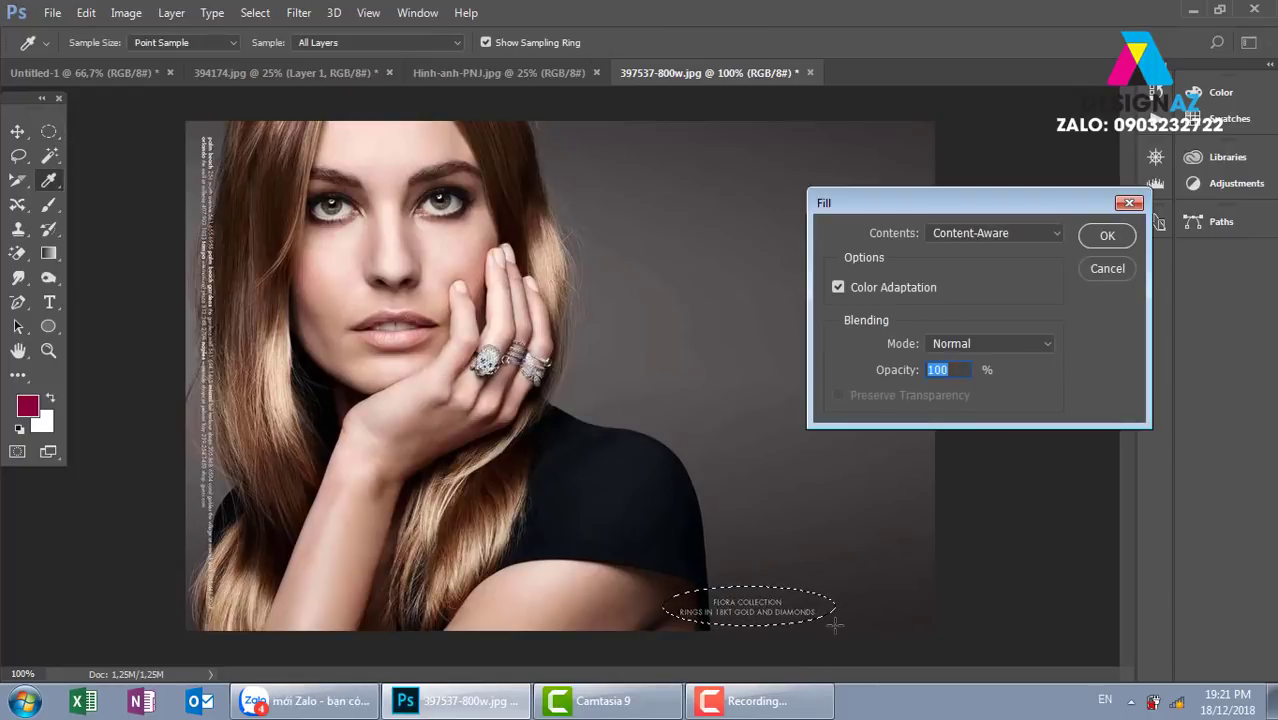
pyautogui.press('Return')
pyautogui.press('v')
pyautogui.hotkey('ctrl', 'd')
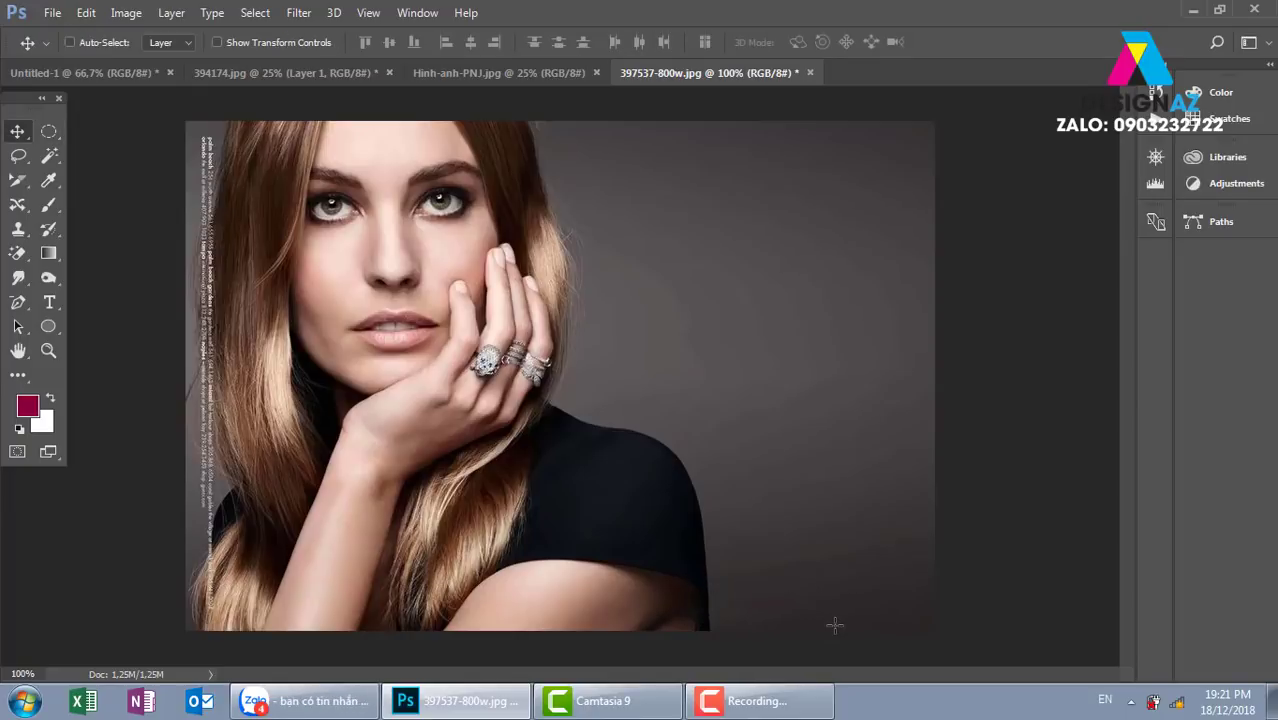
pyautogui.press('F7')
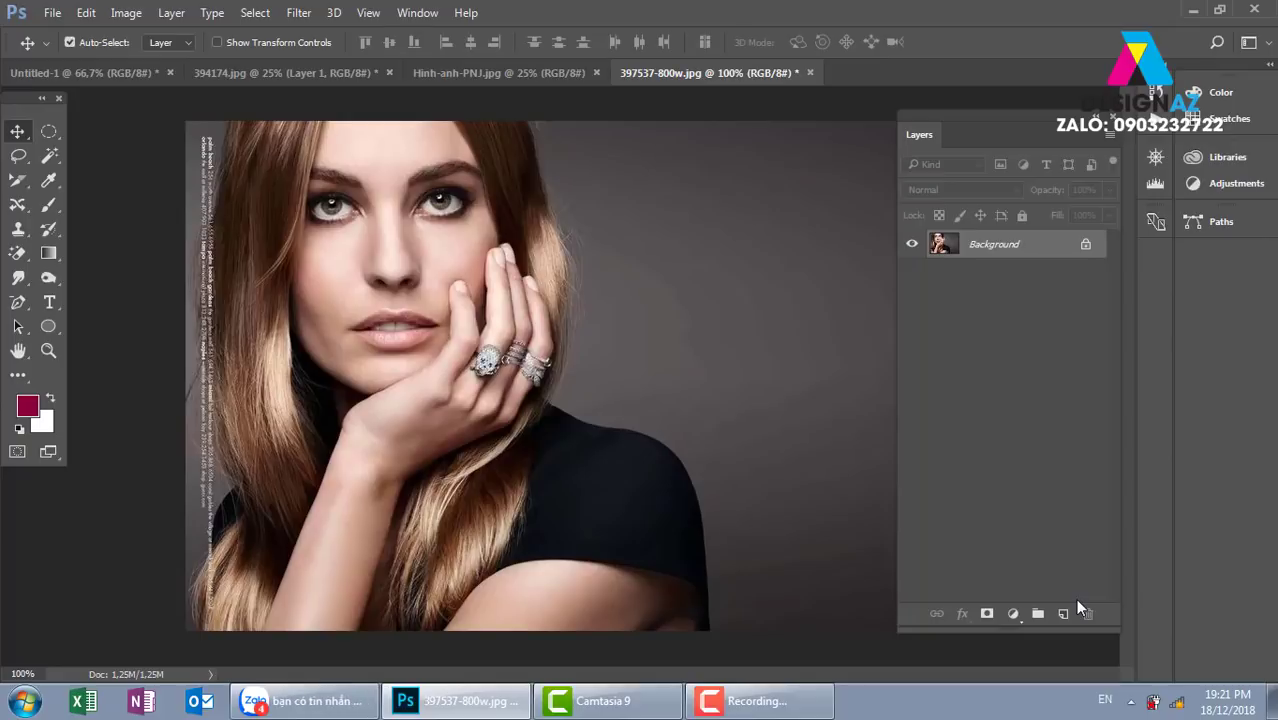
# - Duplicate the photo into Layer 1 in Screen mode and Layer 1 copy in Multiply
pyautogui.hotkey('ctrl', 'j')
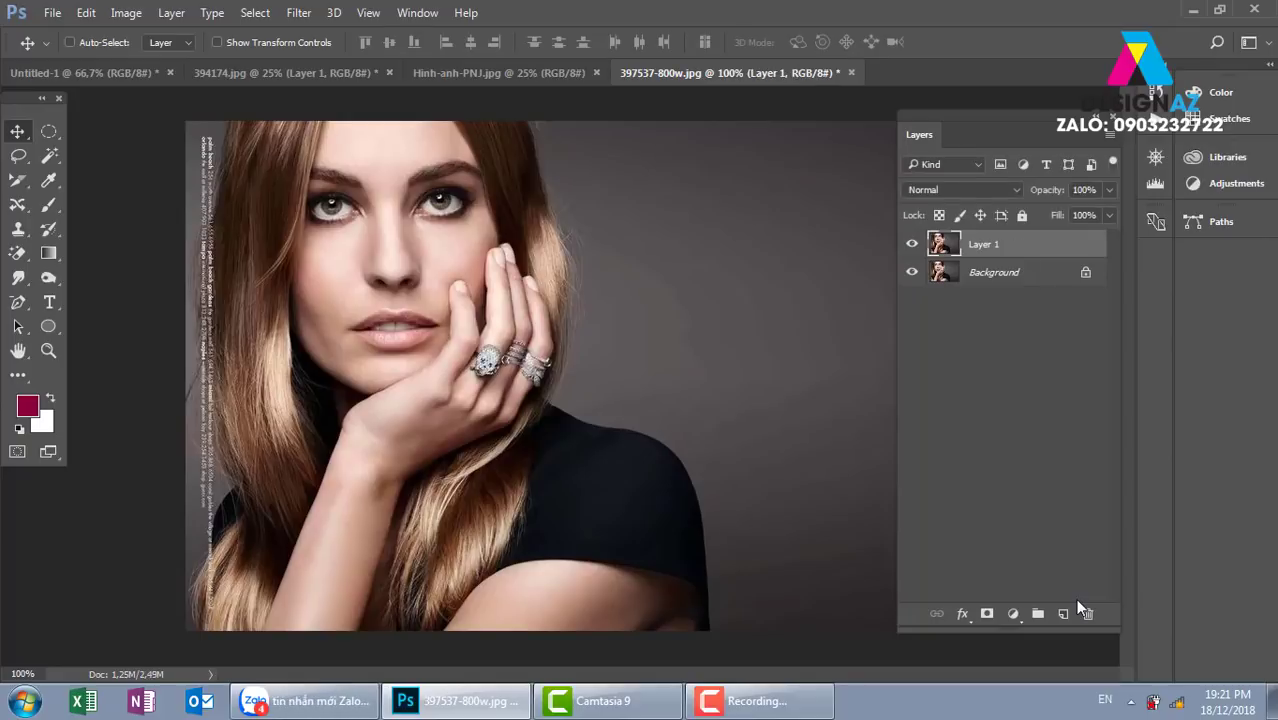
pyautogui.click(1001, 187)
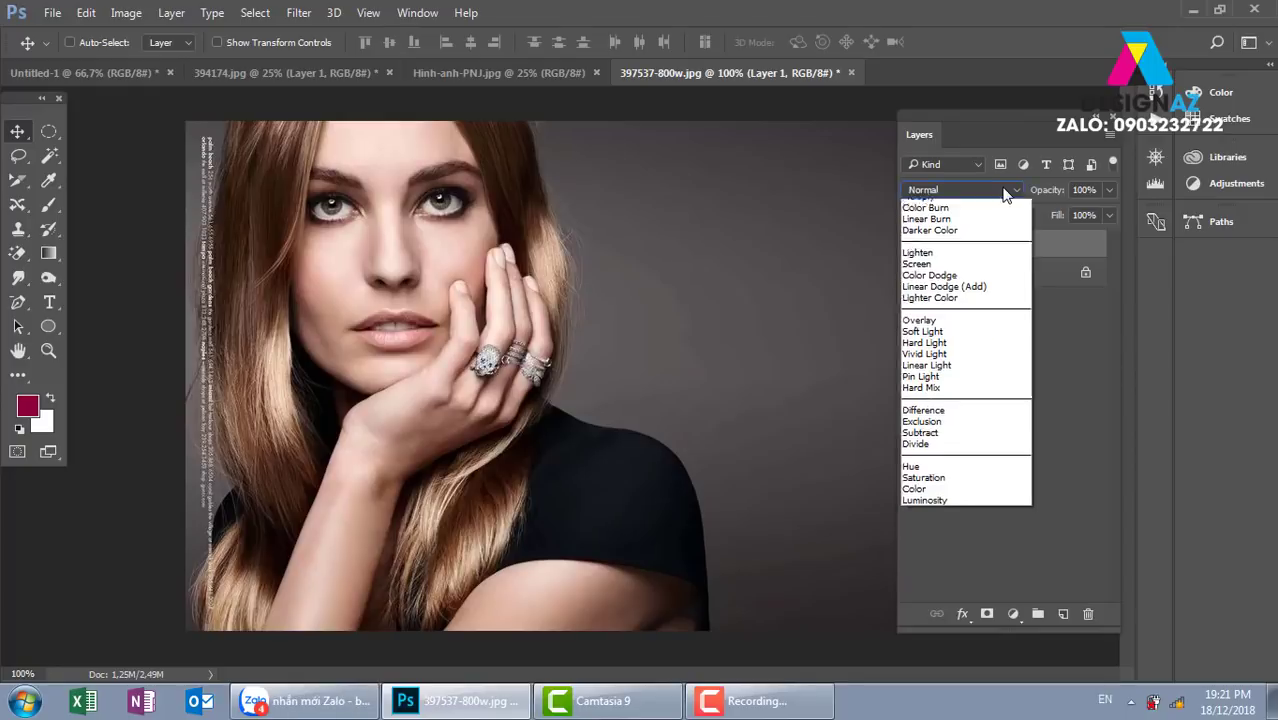
pyautogui.click(968, 310)
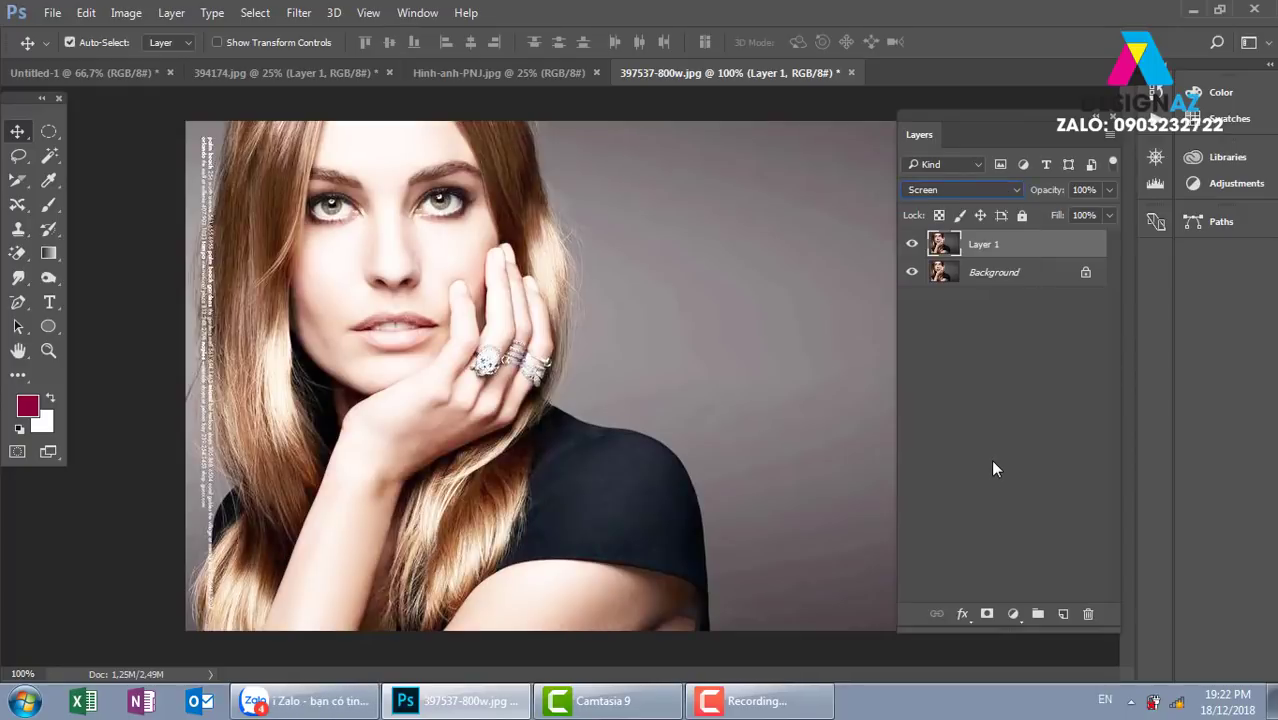
pyautogui.hotkey('ctrl', 'j')
pyautogui.click(990, 189)
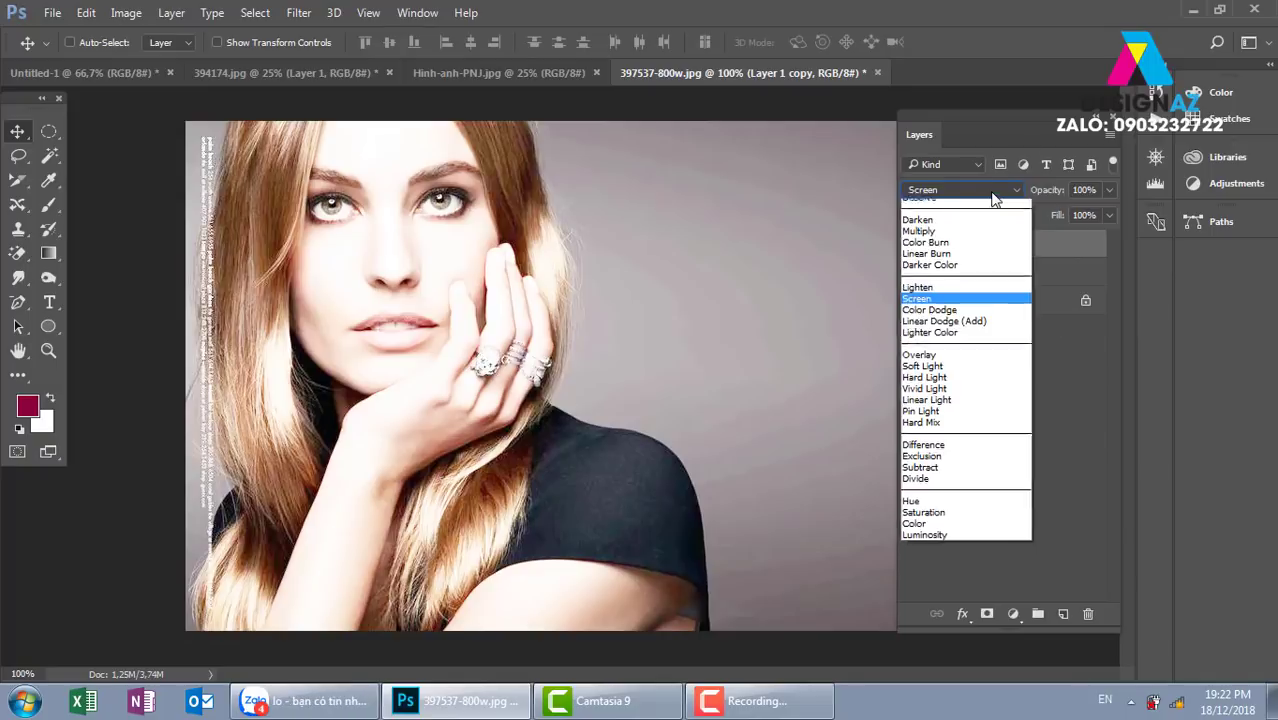
pyautogui.click(965, 248)
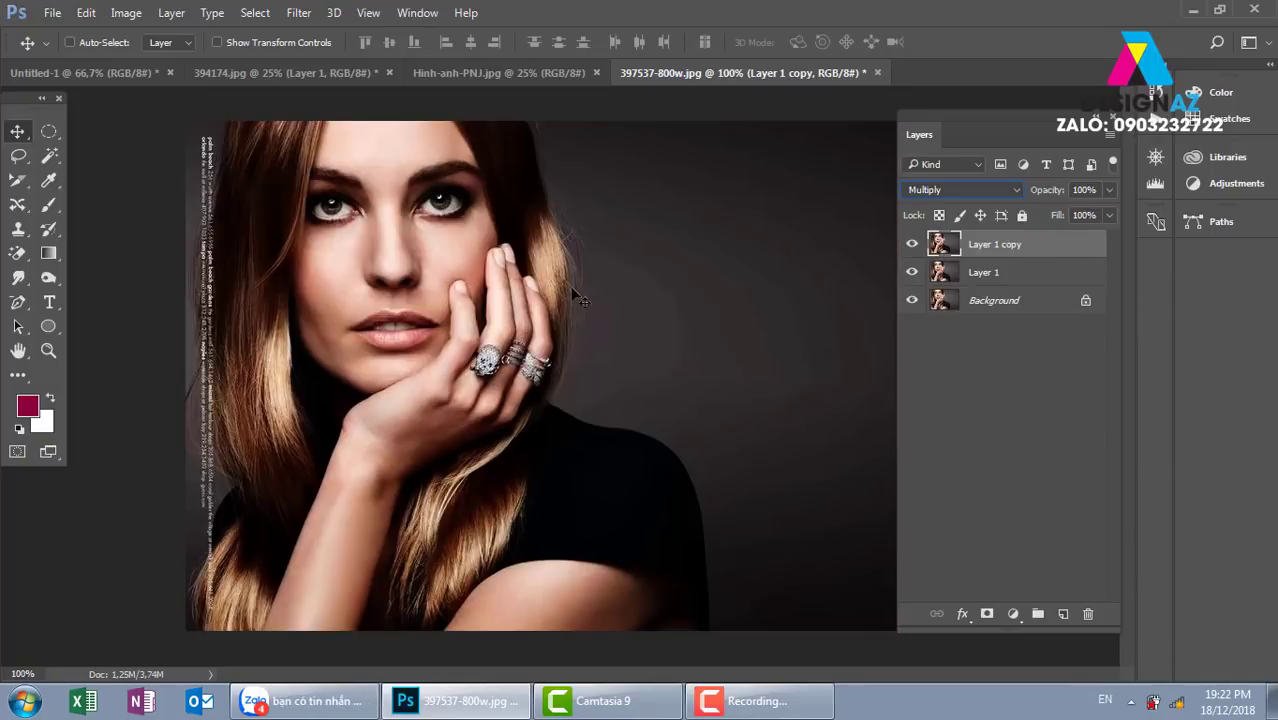
# - Toggle the upper layers' visibility to compare against the original photo
pyautogui.keyDown('alt'); pyautogui.click(912, 301); pyautogui.keyUp('alt')
pyautogui.keyDown('alt'); pyautogui.click(912, 301); pyautogui.keyUp('alt')
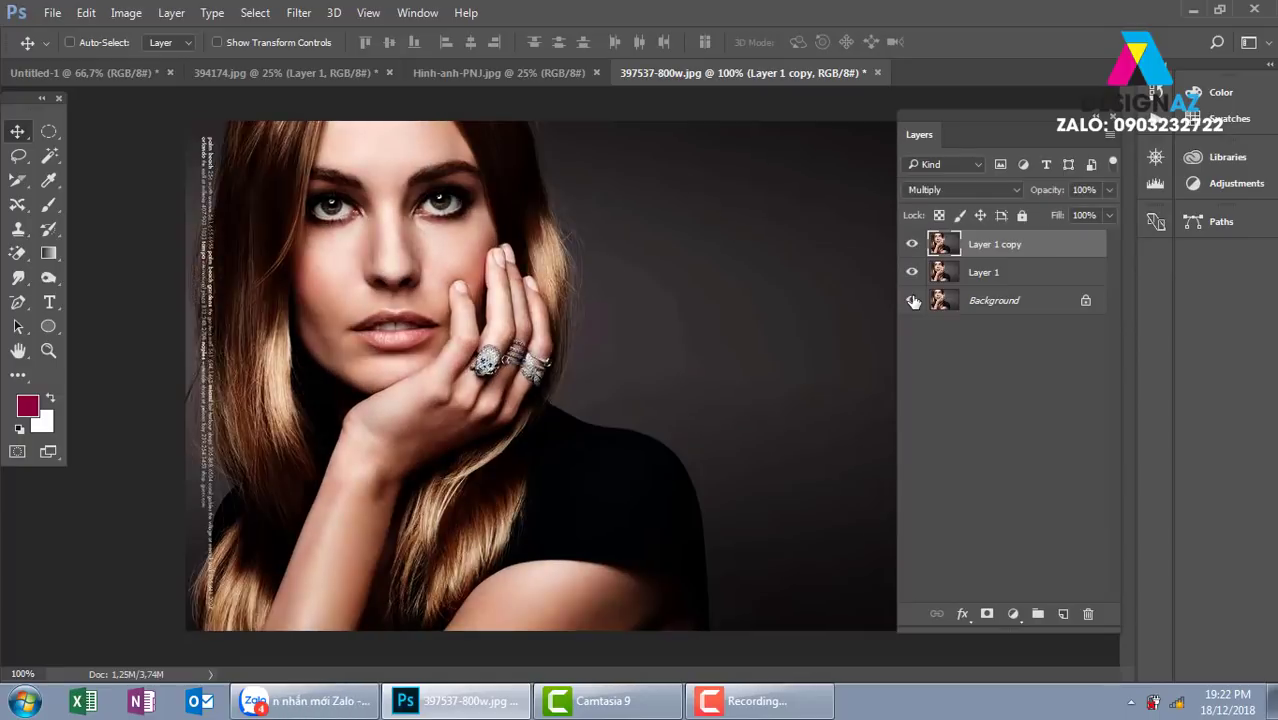
pyautogui.keyDown('alt'); pyautogui.click(912, 301); pyautogui.keyUp('alt')
pyautogui.keyDown('alt'); pyautogui.click(912, 301); pyautogui.keyUp('alt')
pyautogui.keyDown('alt'); pyautogui.click(912, 301); pyautogui.keyUp('alt')
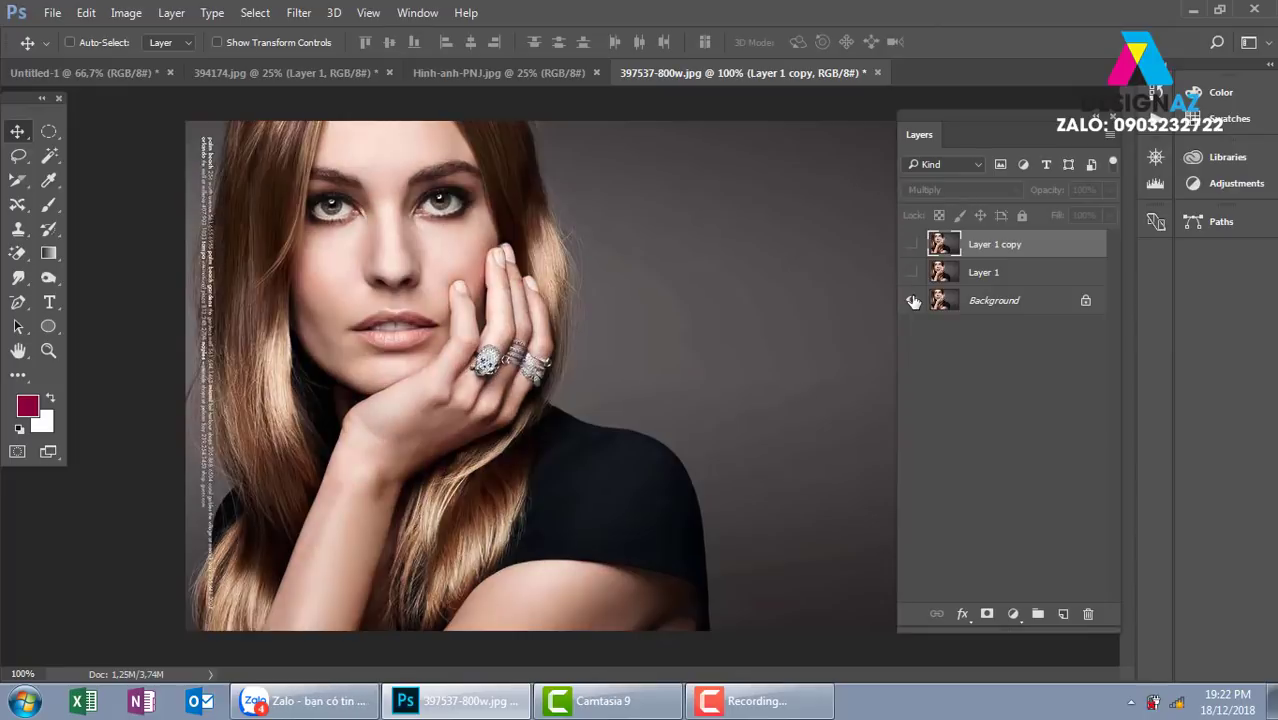
pyautogui.keyDown('alt'); pyautogui.click(912, 301); pyautogui.keyUp('alt')
pyautogui.keyDown('alt'); pyautogui.click(912, 301); pyautogui.keyUp('alt')
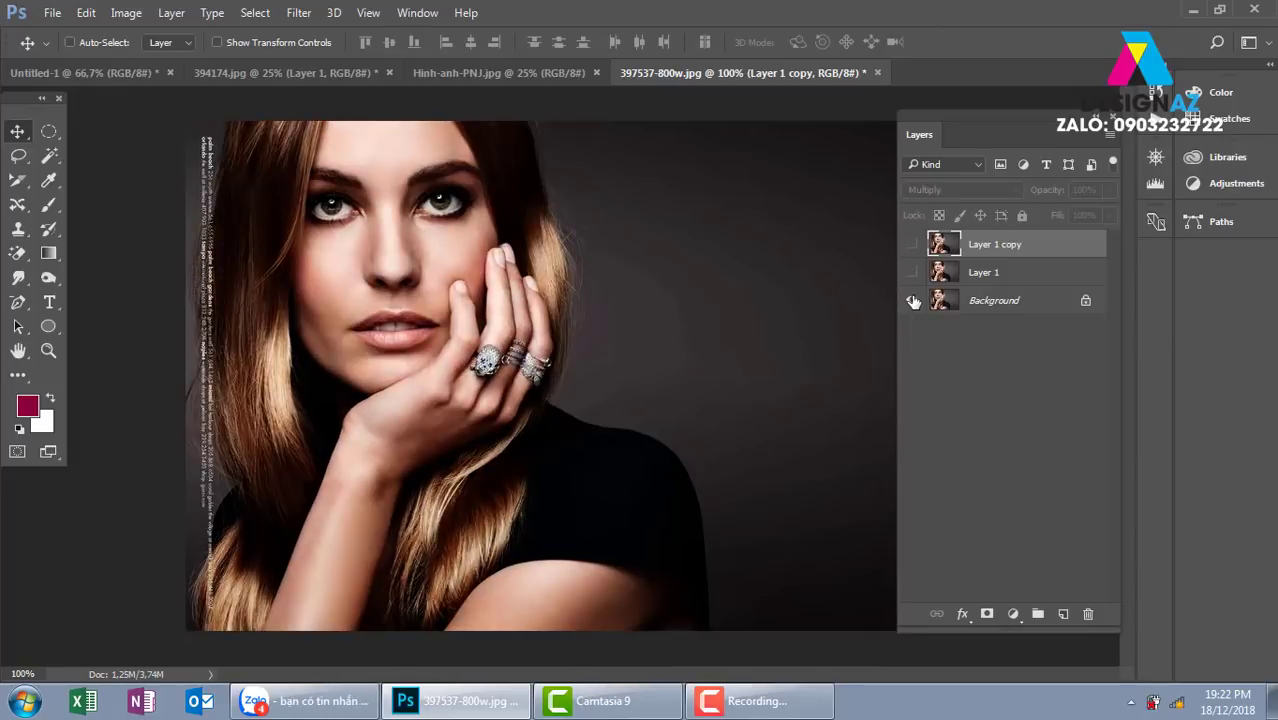
pyautogui.keyDown('alt'); pyautogui.click(912, 301); pyautogui.keyUp('alt')
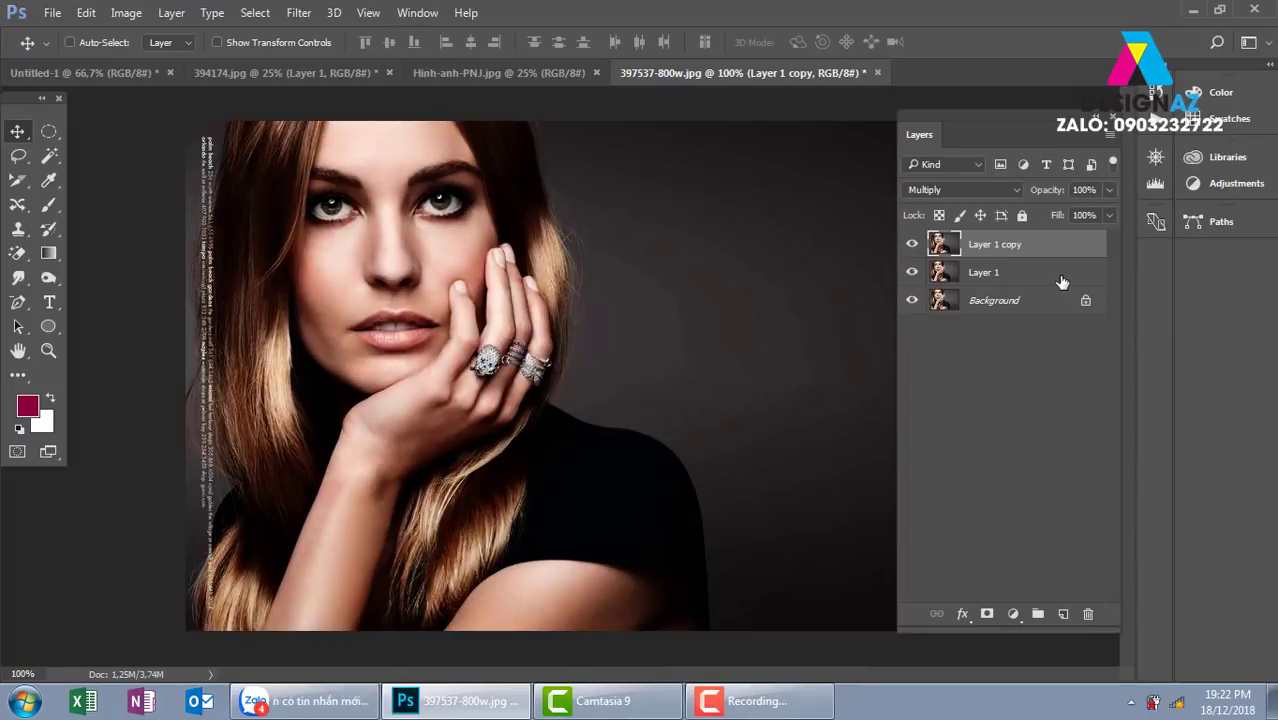
# - Lower Layer 1 copy's fill to about 60% and Layer 1's to about 63%
pyautogui.click(1110, 216)
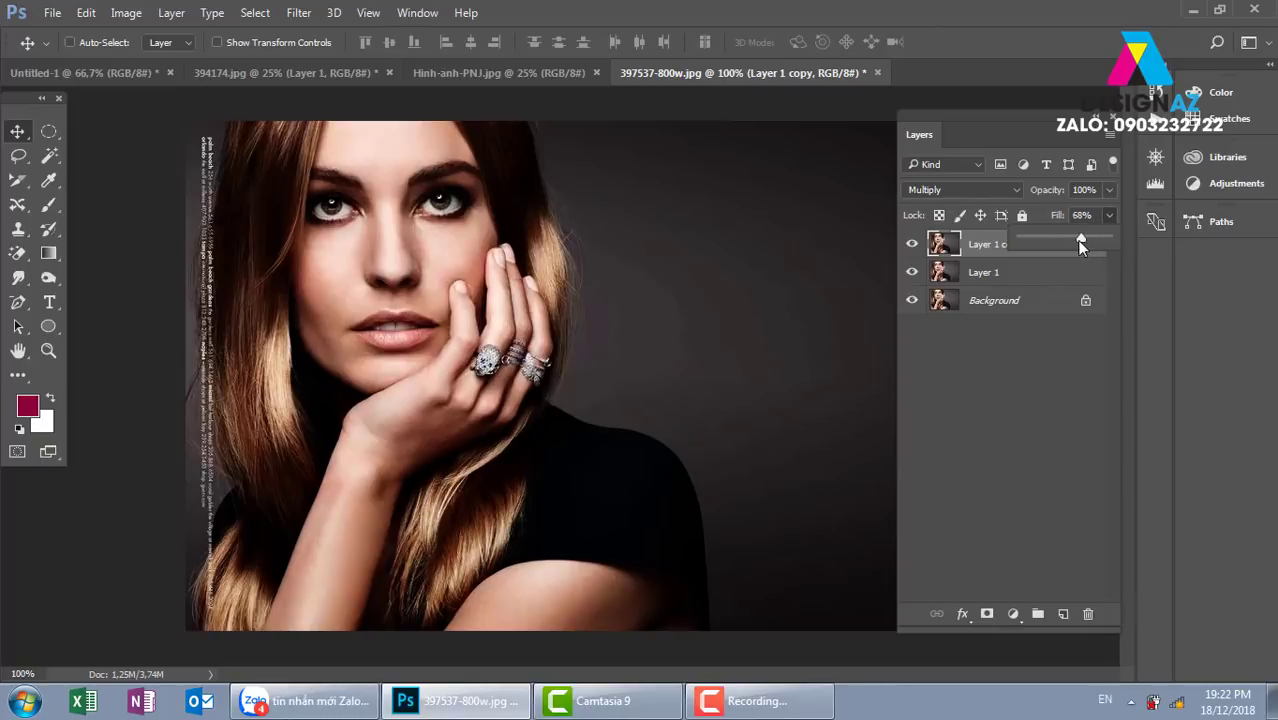
pyautogui.moveTo(1080, 245)
pyautogui.mouseDown()
pyautogui.moveTo(1045, 245)
pyautogui.moveTo(1075, 240)
pyautogui.mouseUp()
pyautogui.click(1065, 272)
pyautogui.click(1108, 217)
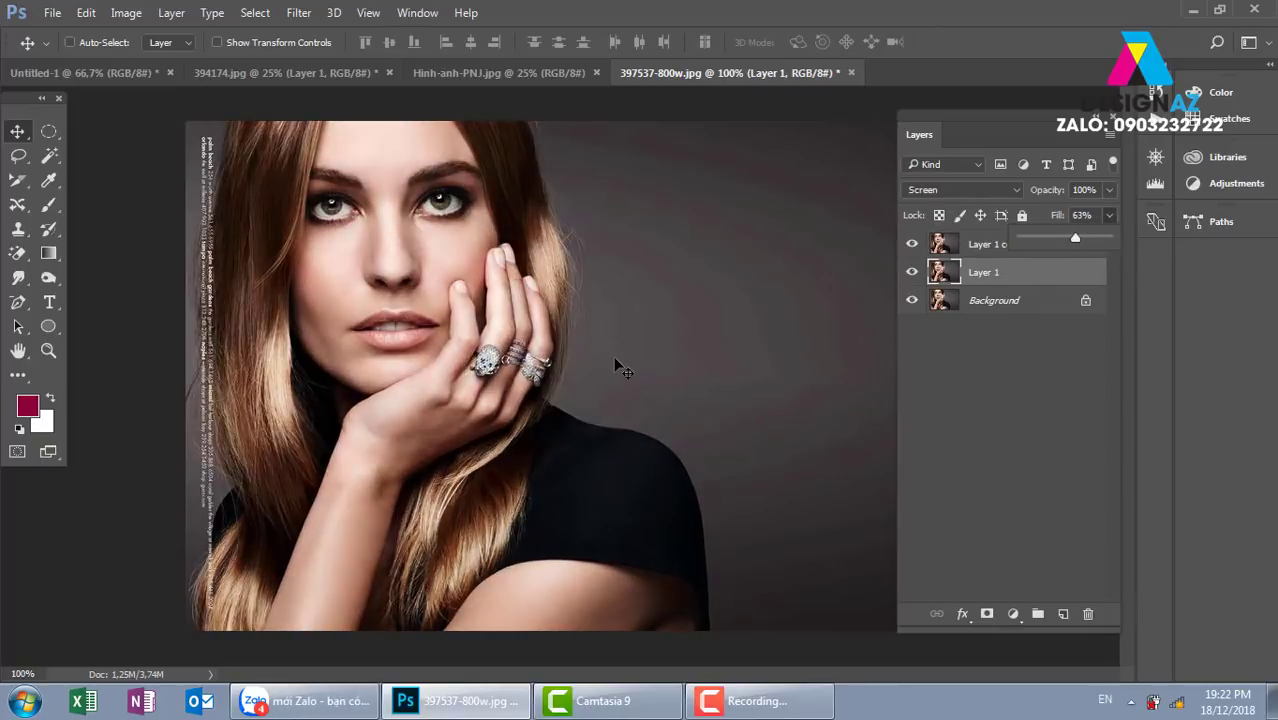
pyautogui.click(619, 368)
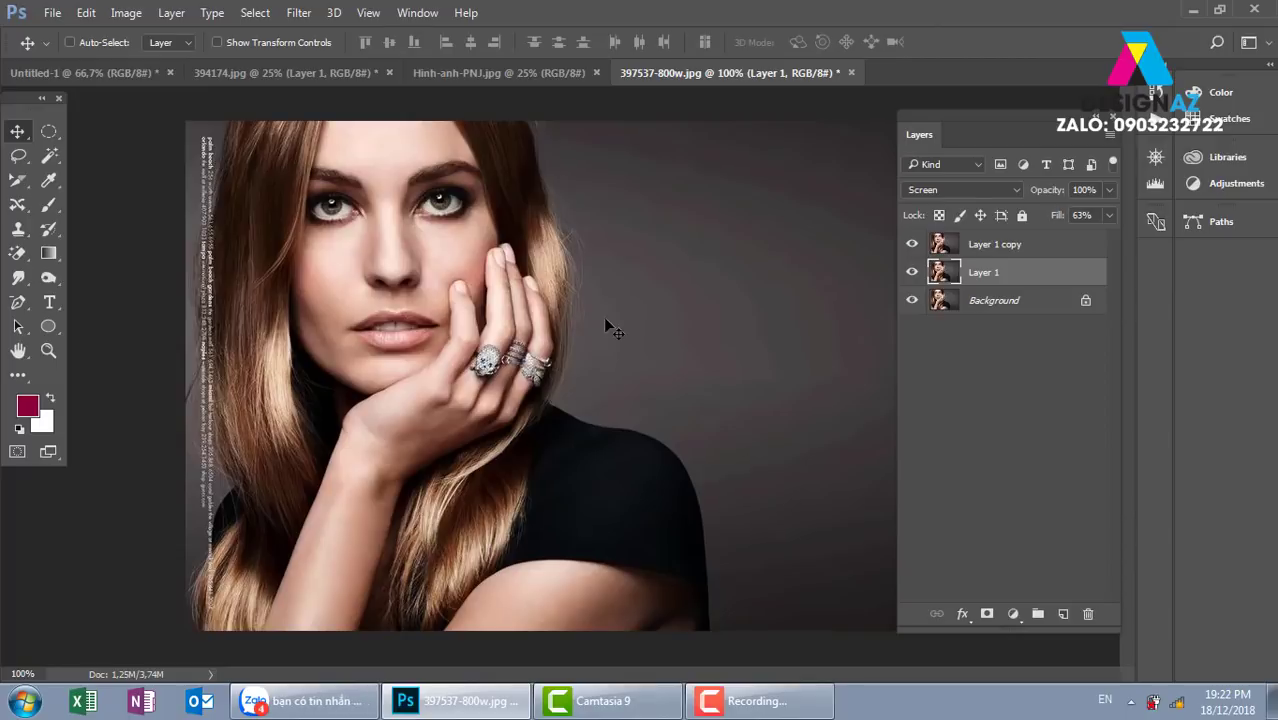
pyautogui.click(1010, 245)
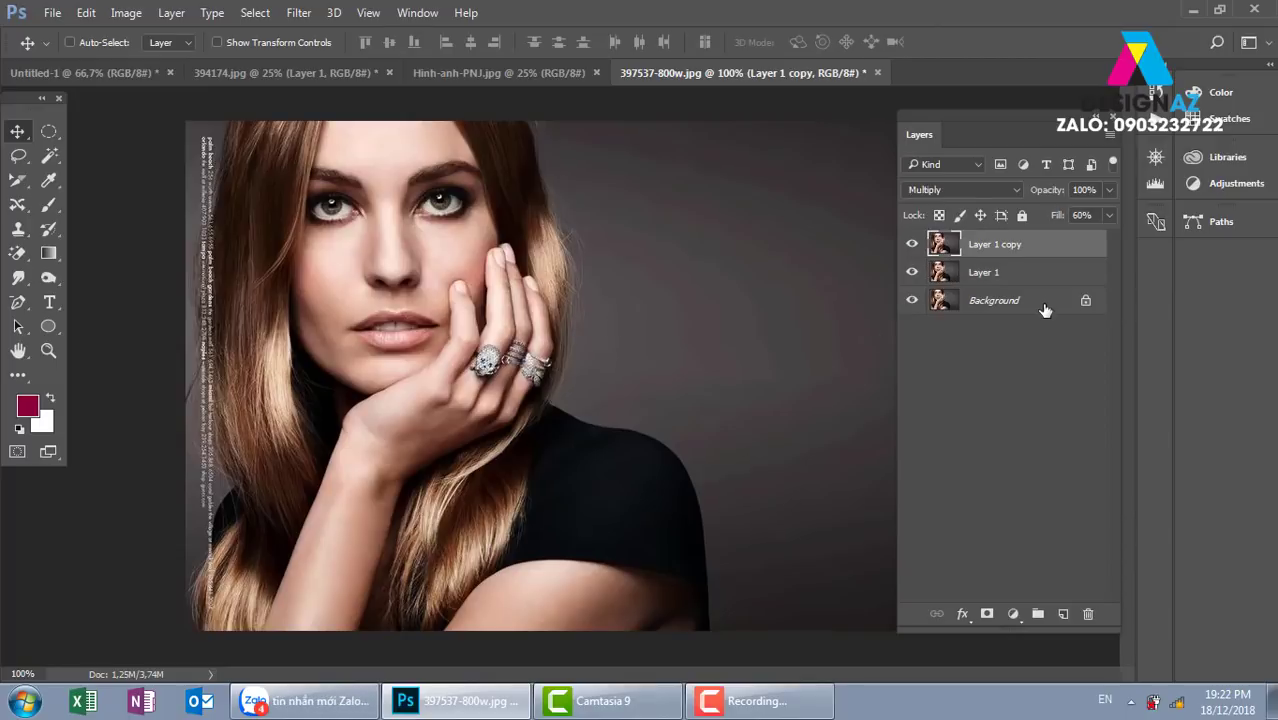
# - Add empty Layer 2 and set the gradient's left stop to blue 0090ff
pyautogui.click(1063, 614)
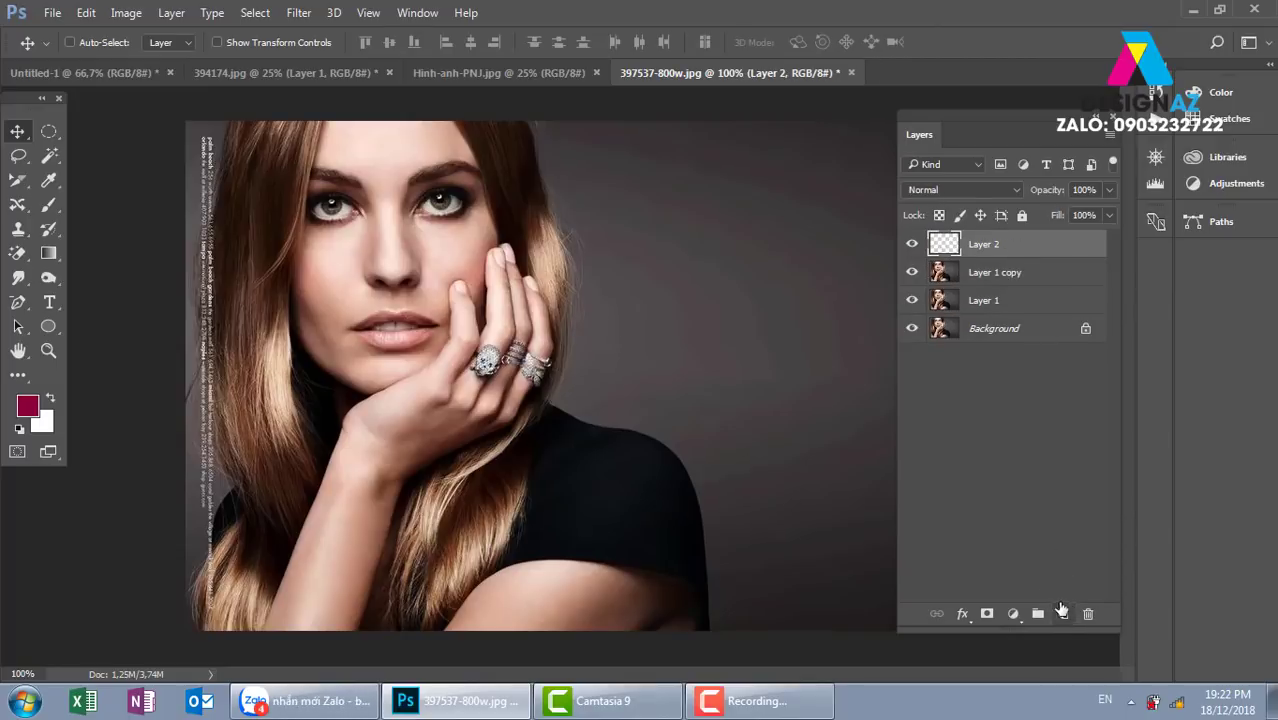
pyautogui.press('g')
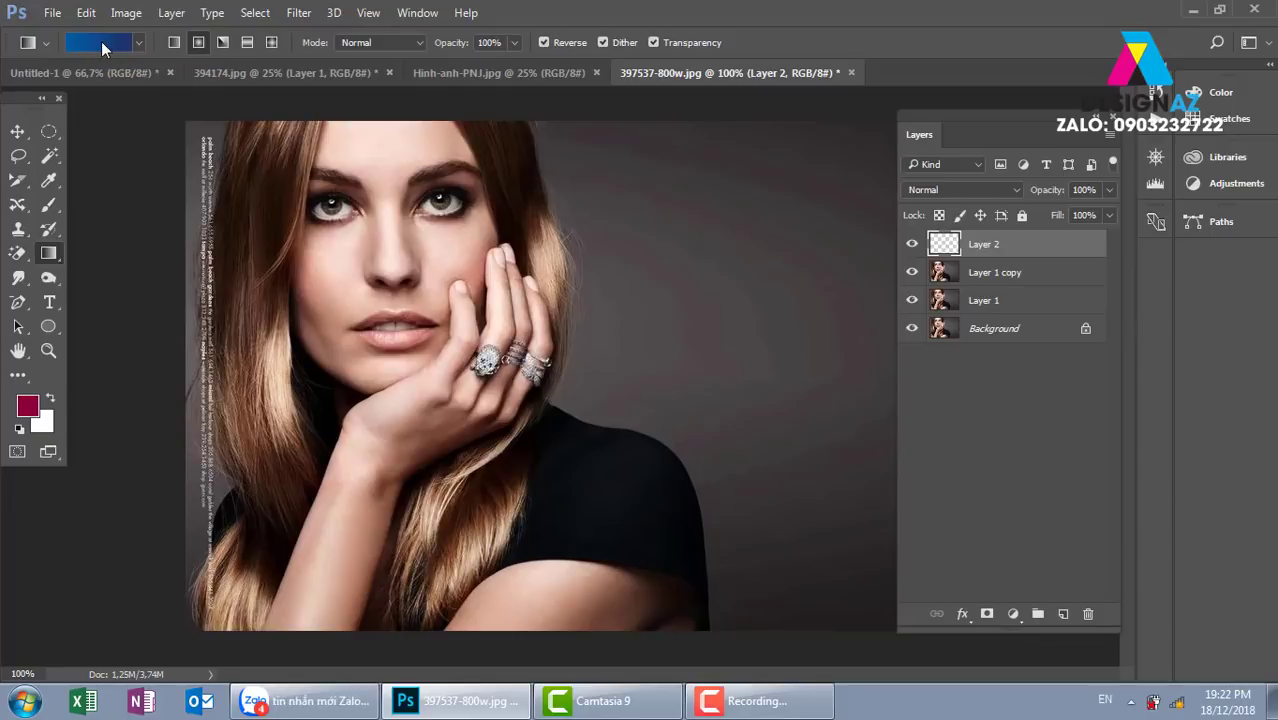
pyautogui.click(101, 41)
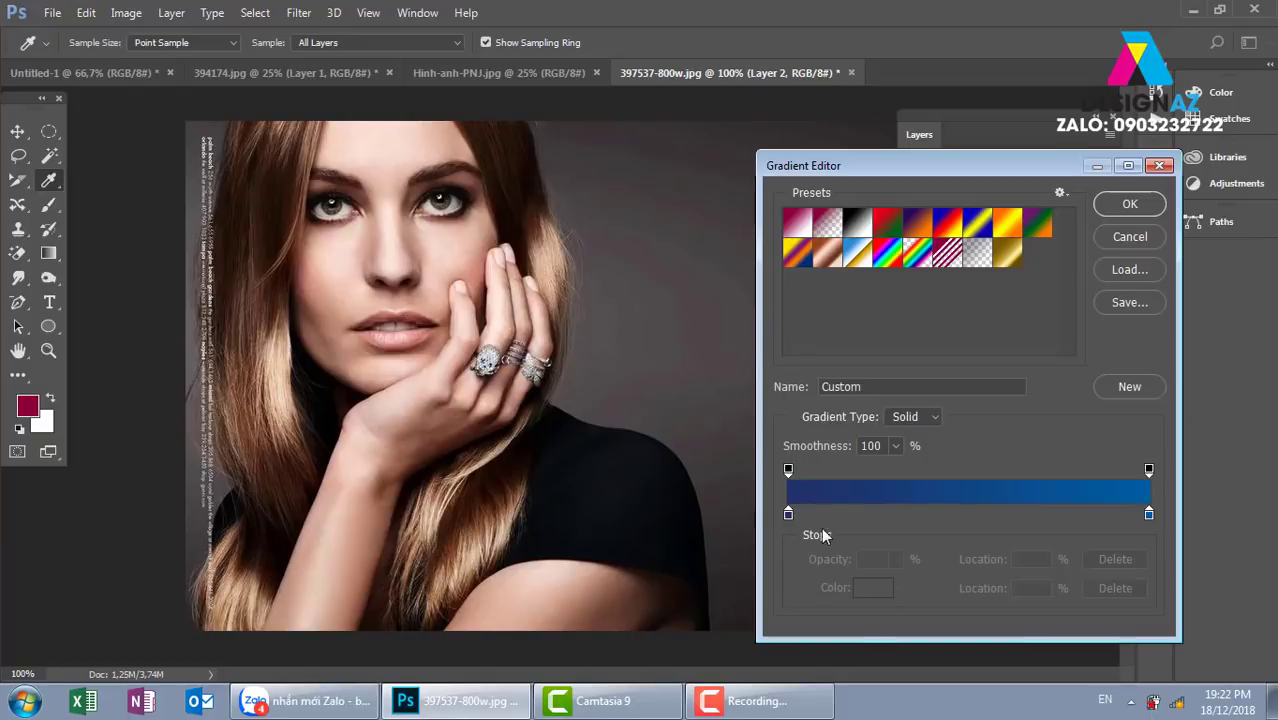
pyautogui.click(788, 514)
pyautogui.click(876, 589)
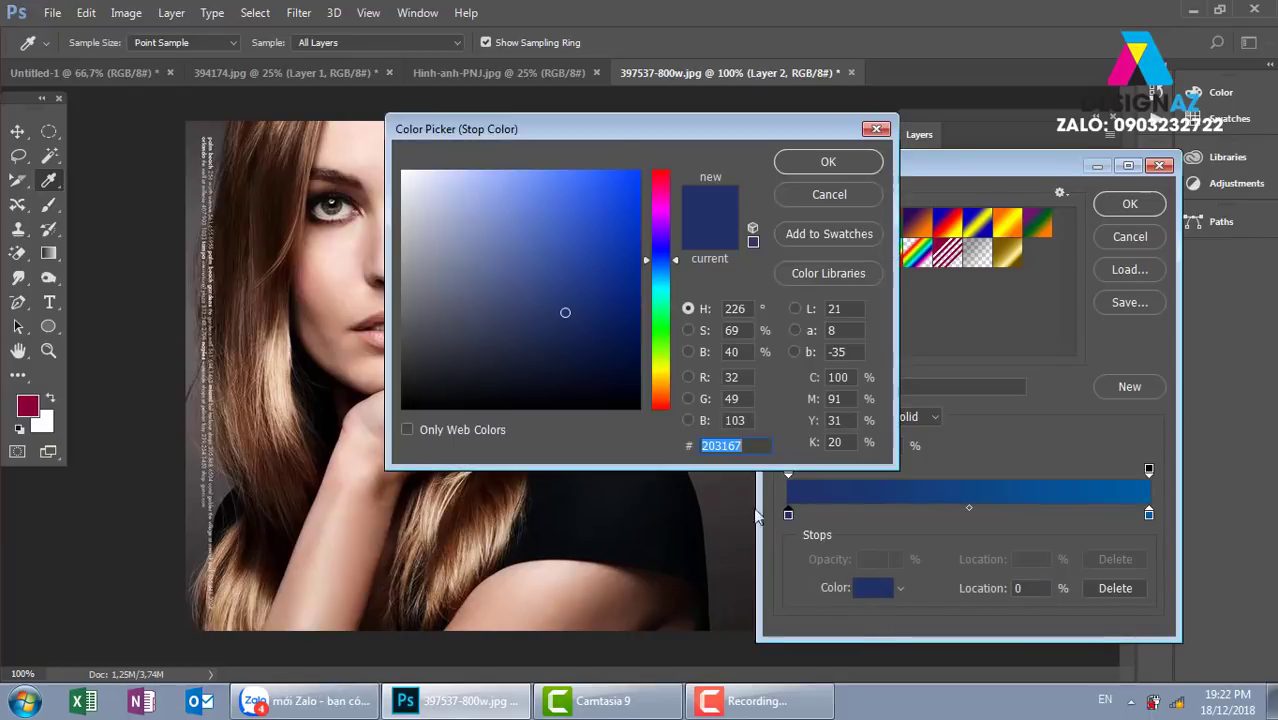
pyautogui.write('0090ff')
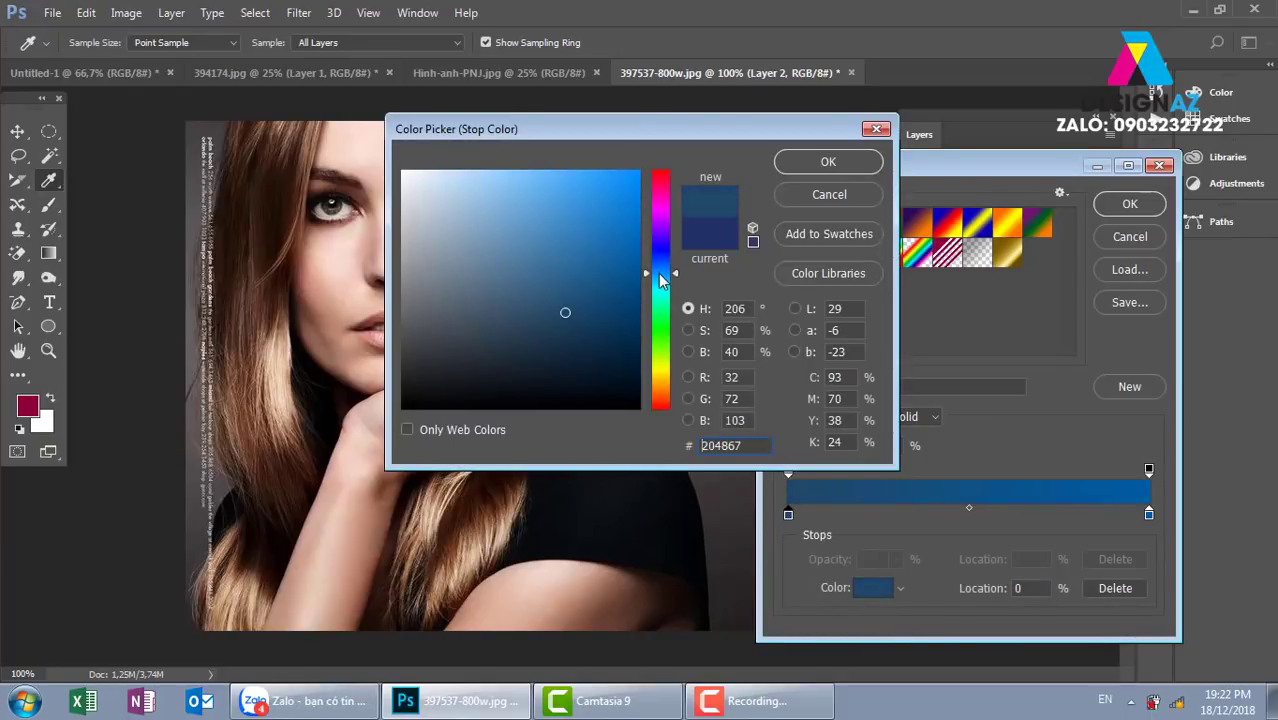
pyautogui.click(830, 162)
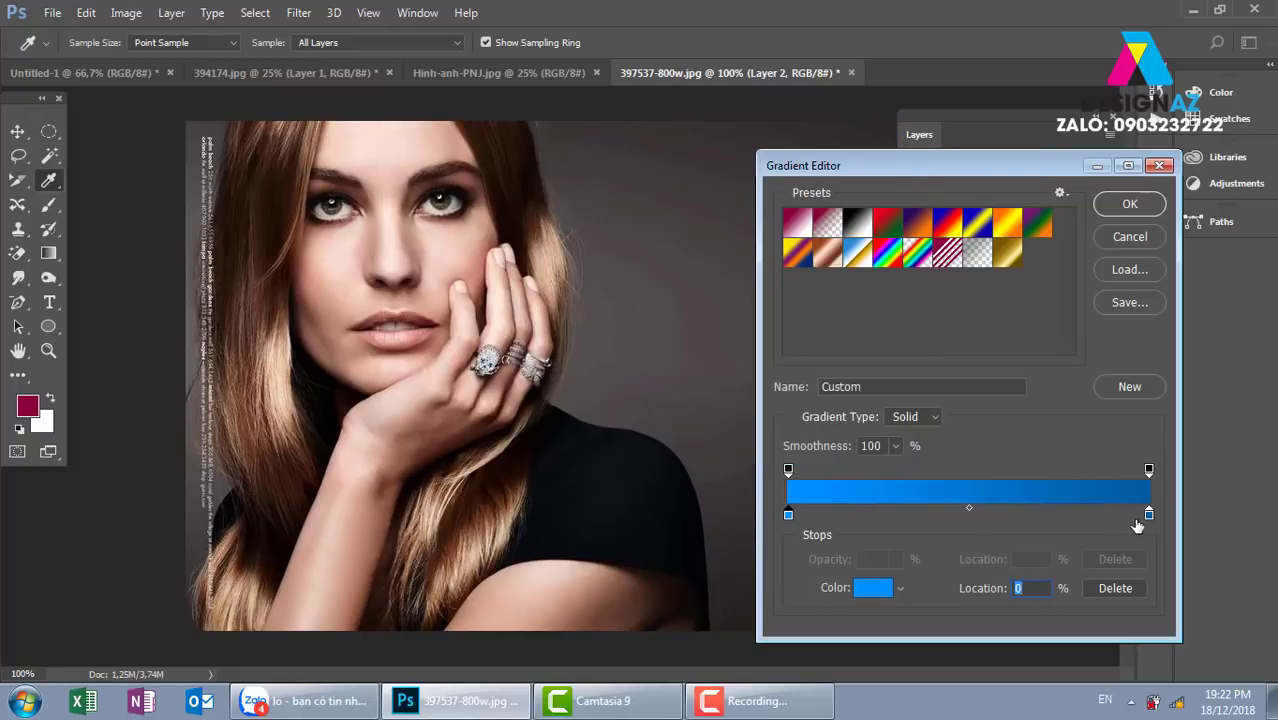
# - Set the gradient's right stop to bright magenta ff00ae and confirm the gradient
pyautogui.click(1149, 514)
pyautogui.click(874, 588)
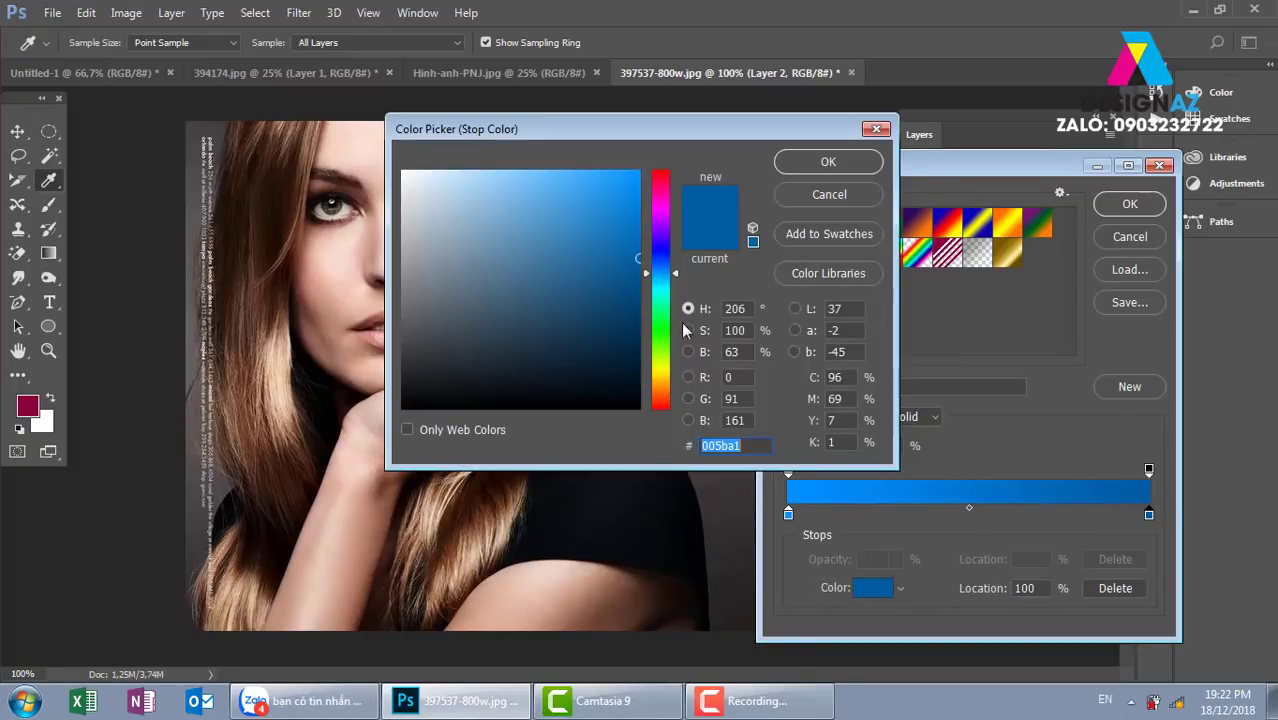
pyautogui.click(666, 203)
pyautogui.click(638, 172)
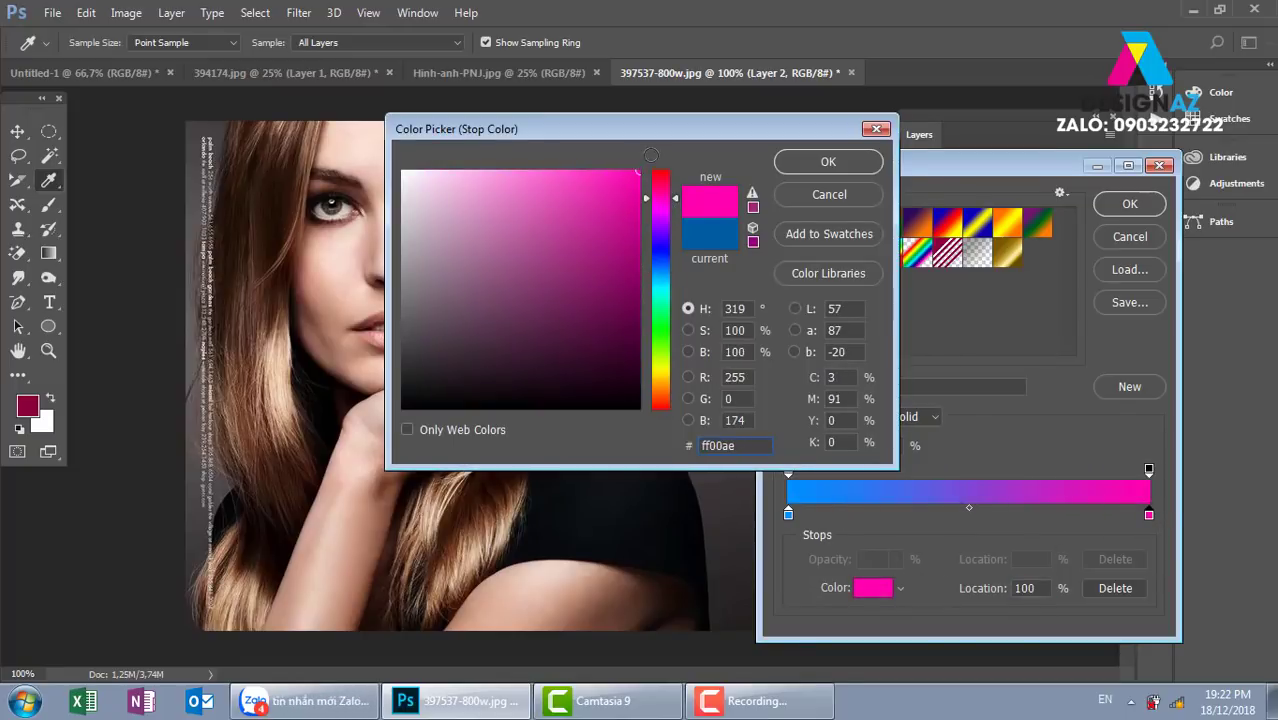
pyautogui.click(838, 162)
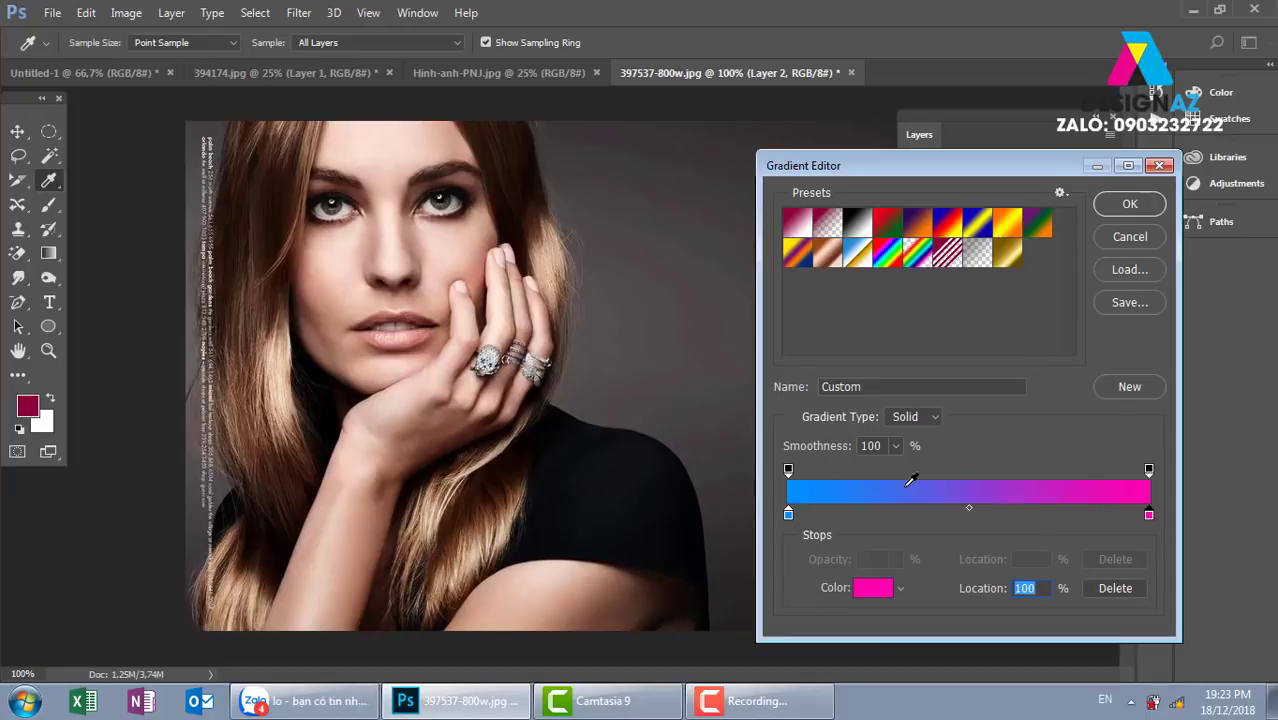
pyautogui.click(1135, 207)
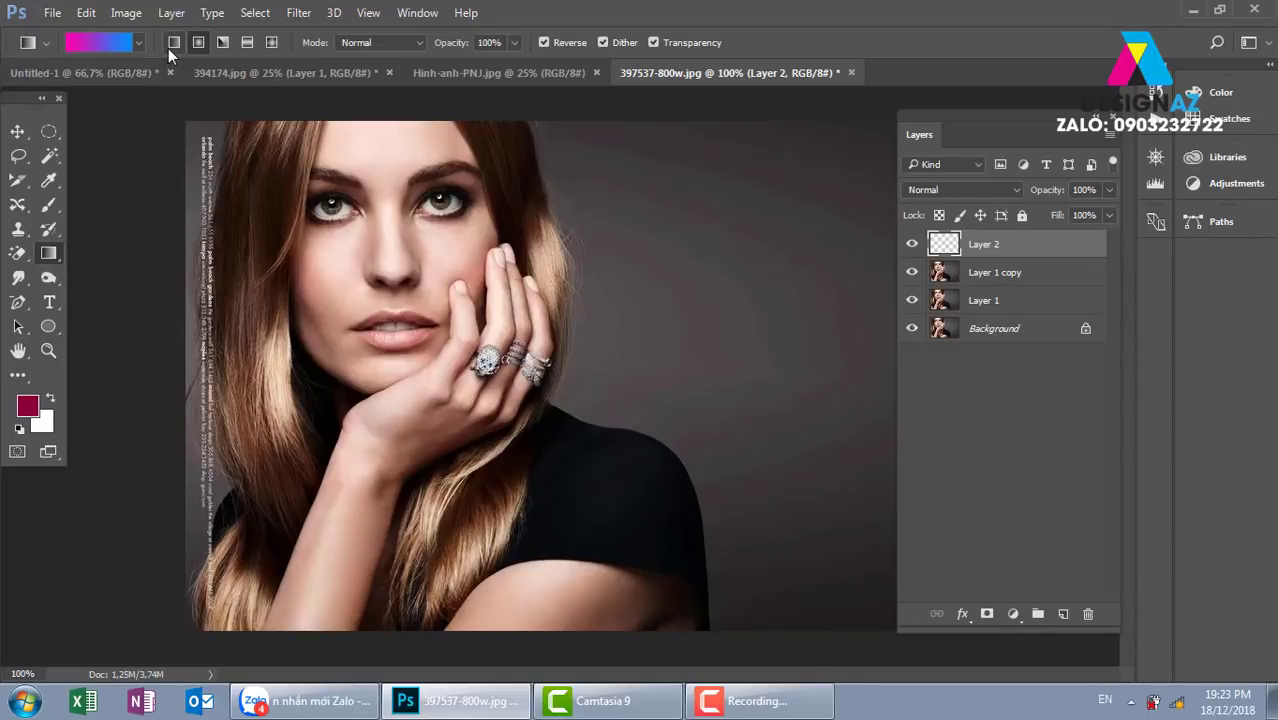
# - Drag a diagonal blue-to-magenta gradient across the whole canvas on Layer 2
pyautogui.moveTo(862, 152)
pyautogui.mouseDown()
pyautogui.moveTo(318, 411)
pyautogui.moveTo(260, 478)
pyautogui.mouseUp()
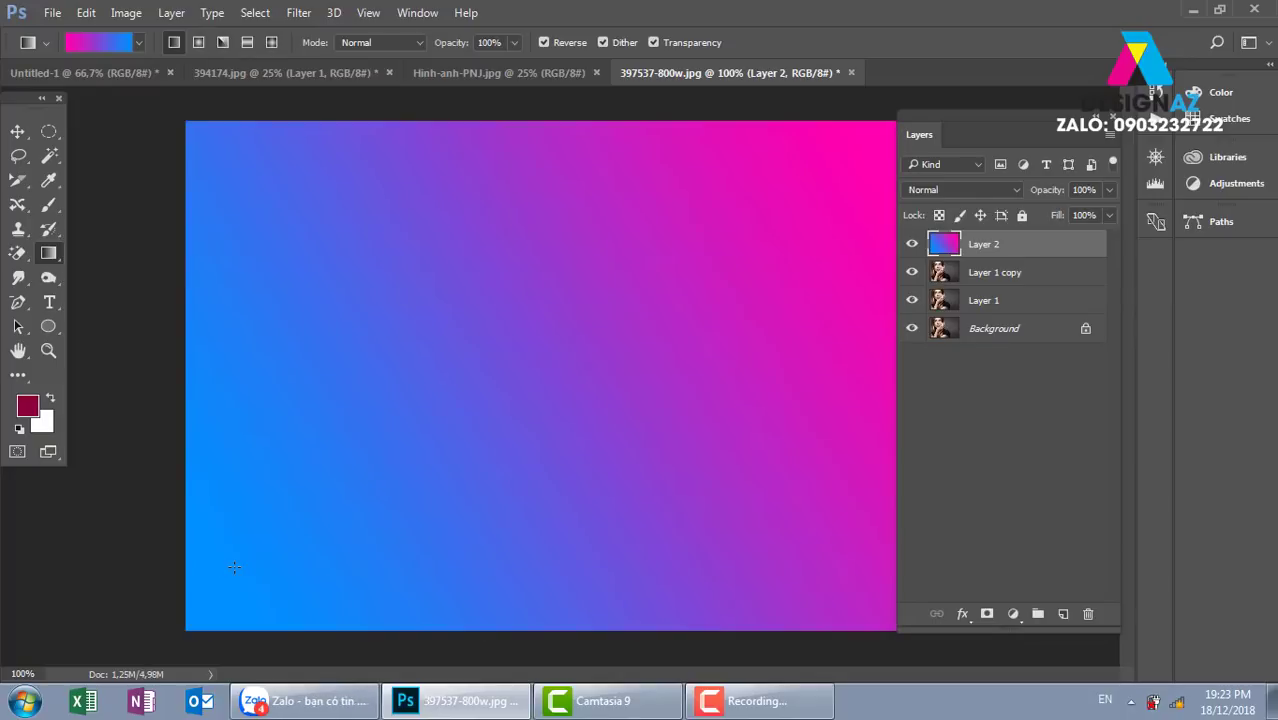
pyautogui.hotkey('ctrl', '-')
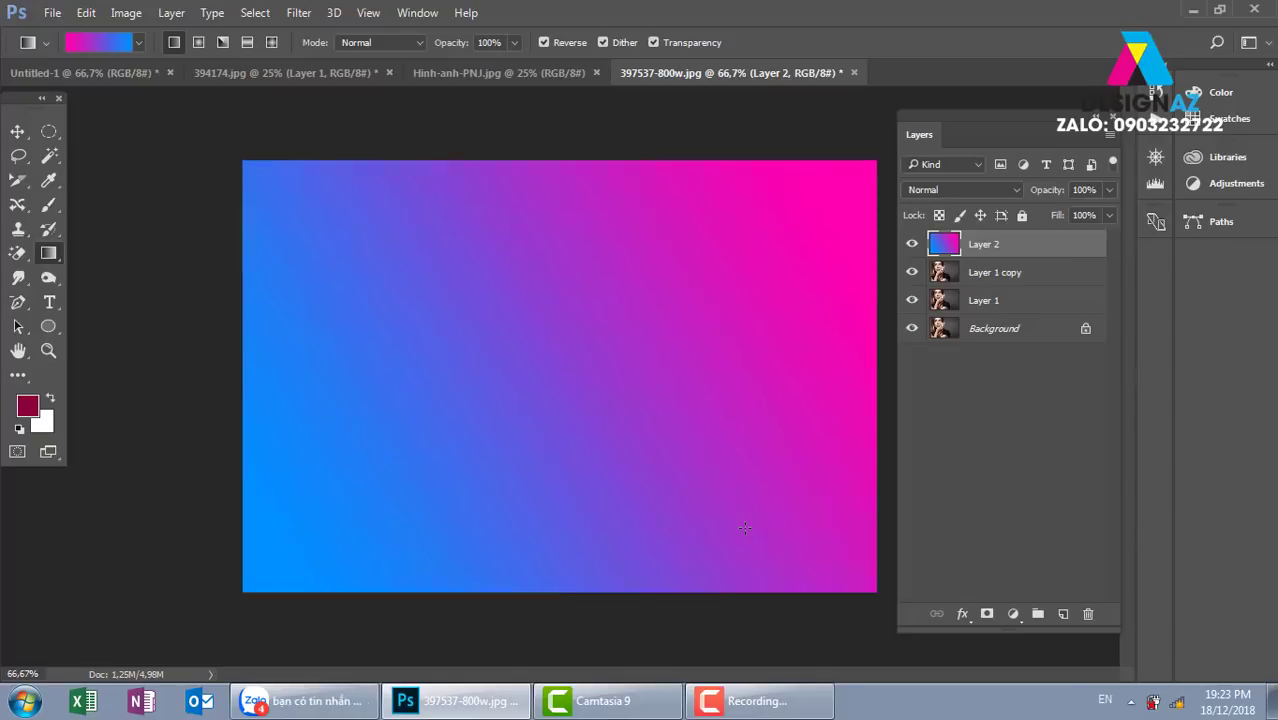
pyautogui.hotkey('ctrl', '+')
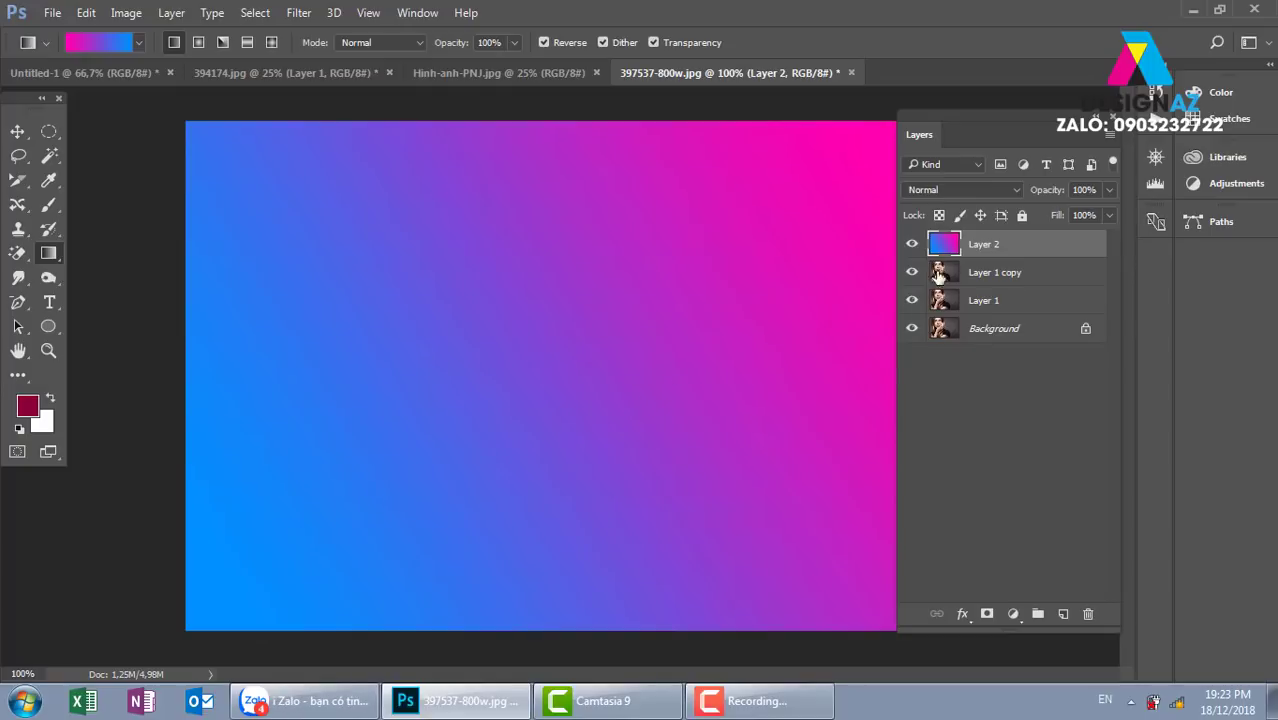
pyautogui.click(980, 188)
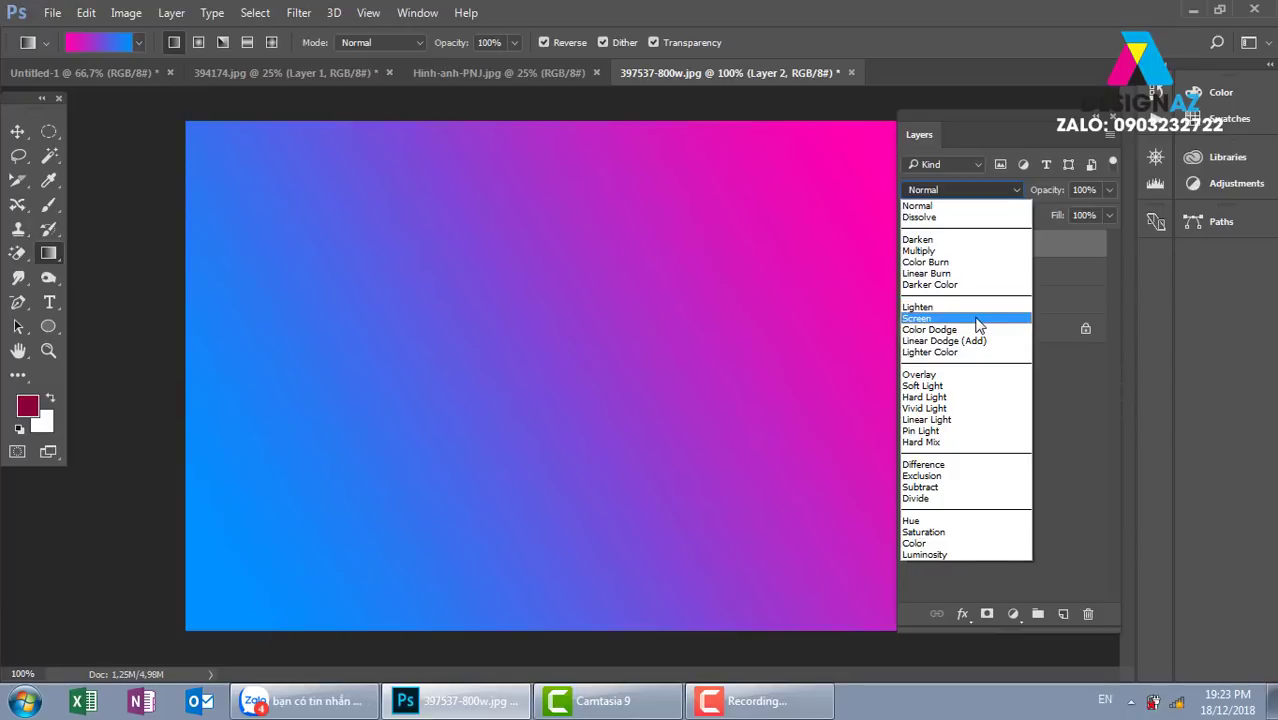
# - Set Layer 2 to Screen blending, try Soft Light, then return to Screen
pyautogui.click(976, 319)
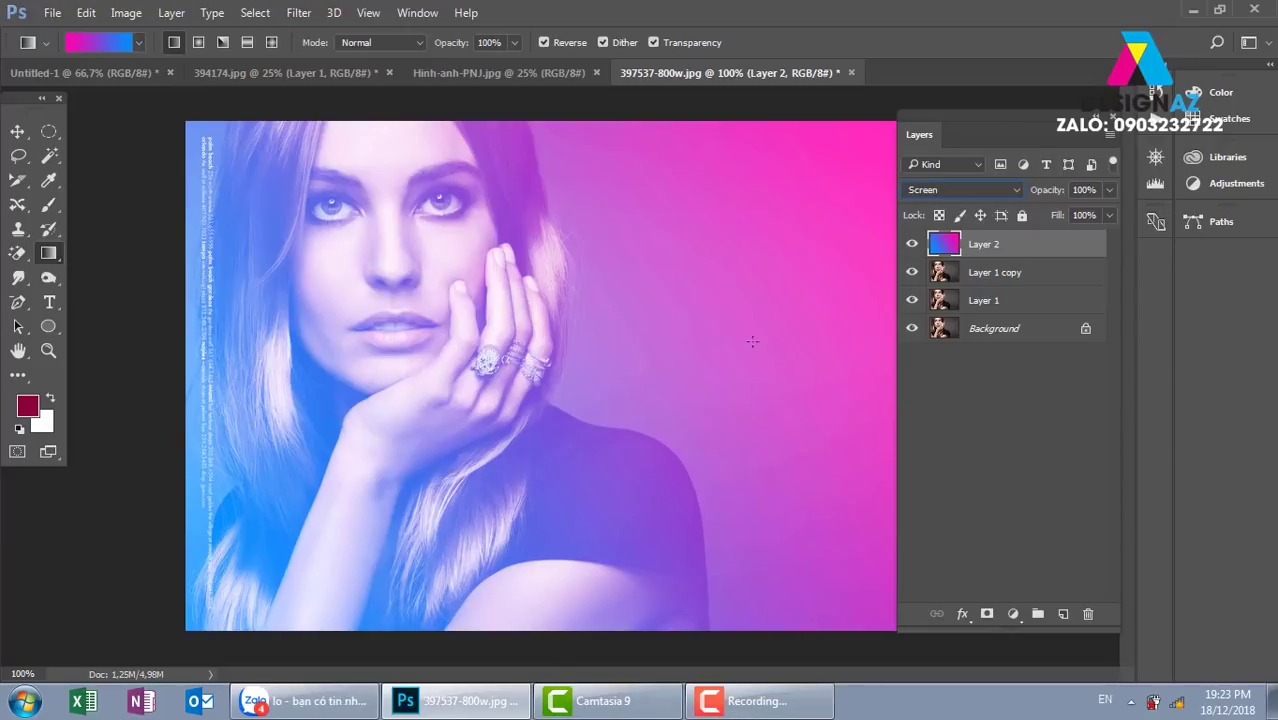
pyautogui.click(992, 192)
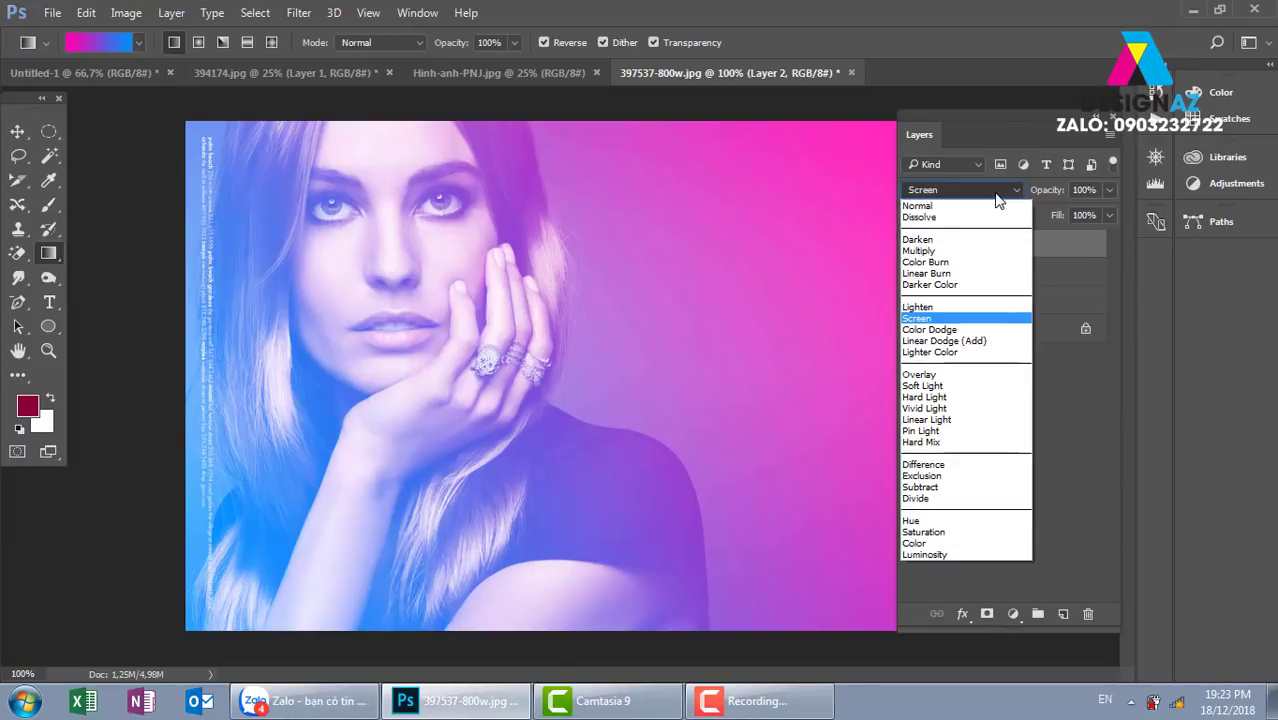
pyautogui.click(957, 387)
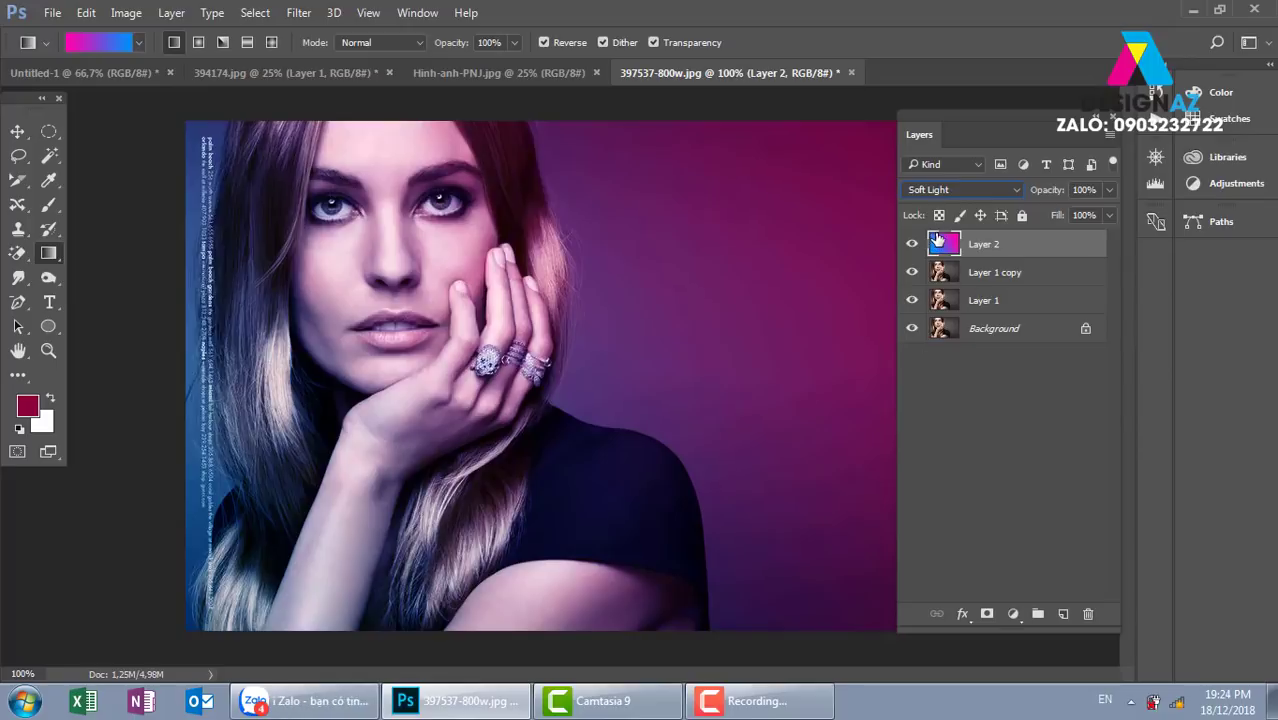
pyautogui.click(983, 190)
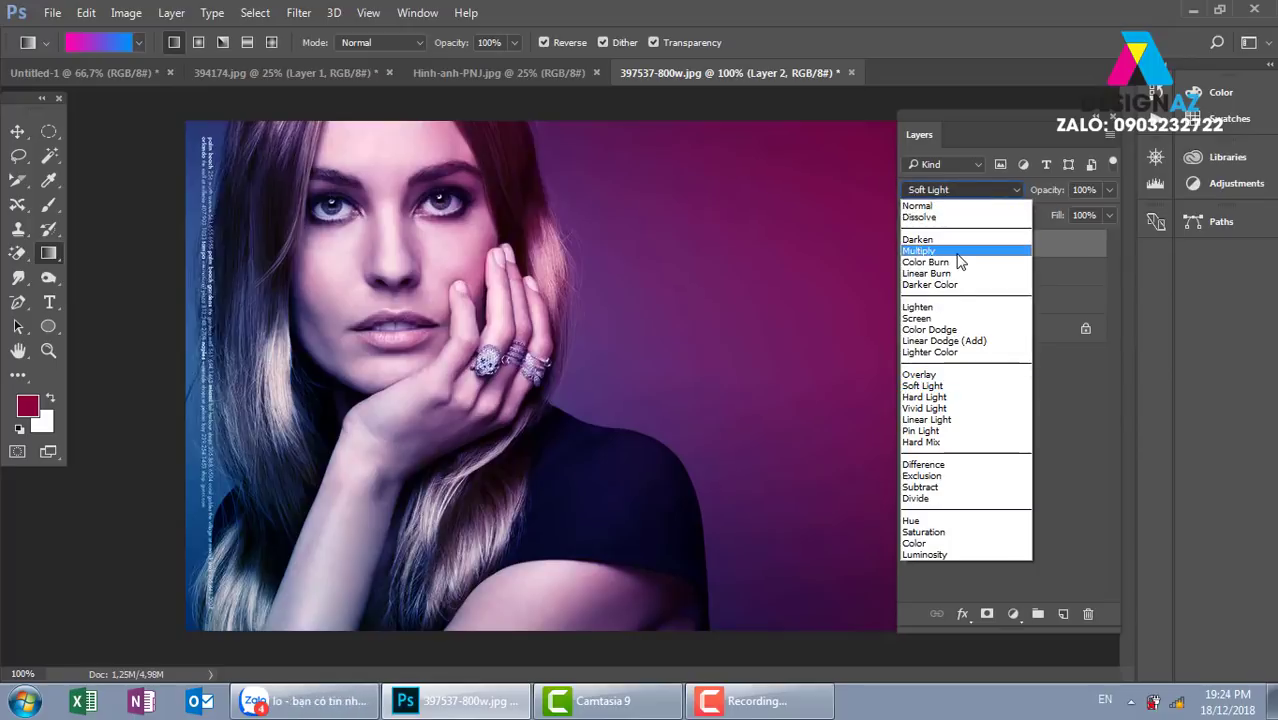
pyautogui.click(925, 318)
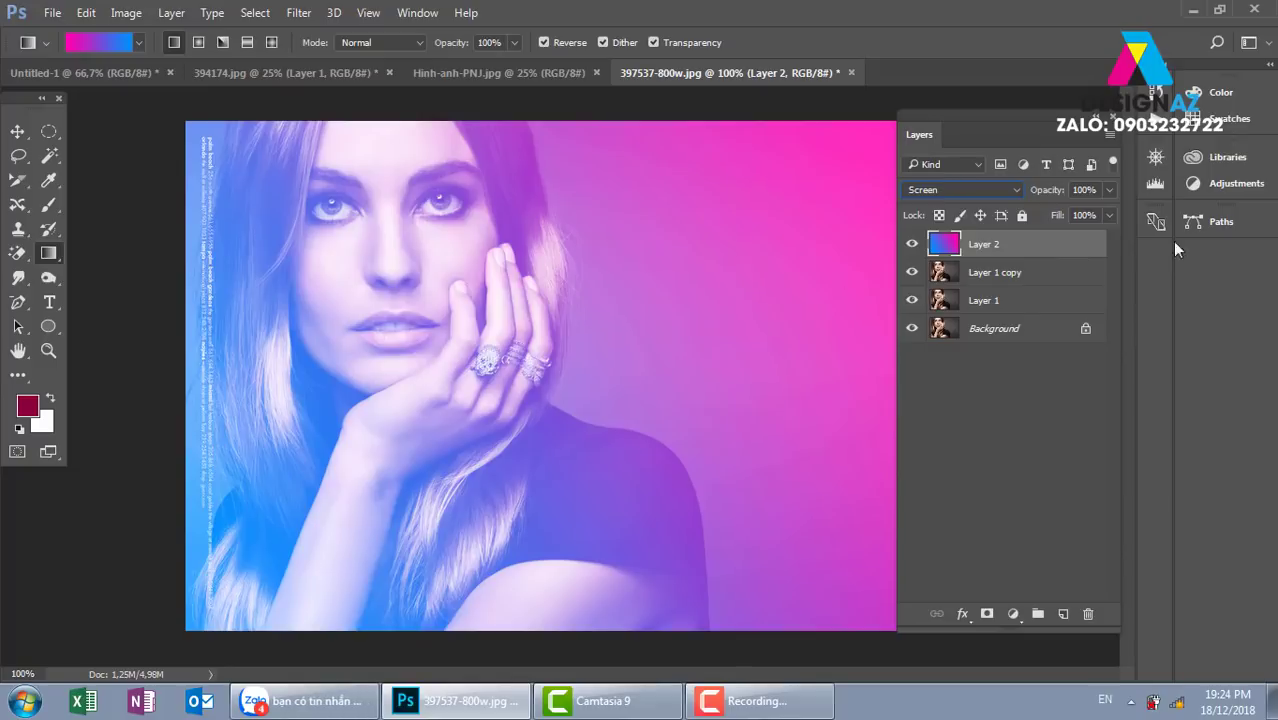
# - Show the Channels panel beside Layers and hide every layer except Background
pyautogui.click(427, 14)
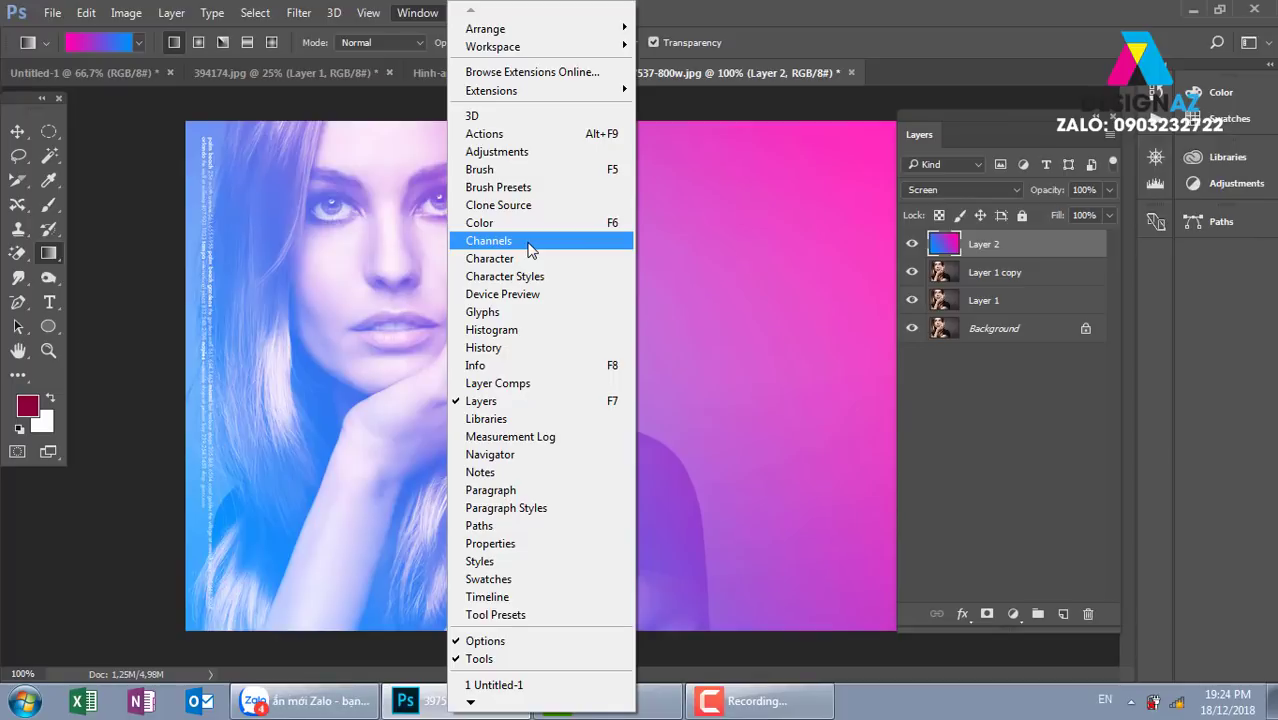
pyautogui.click(531, 249)
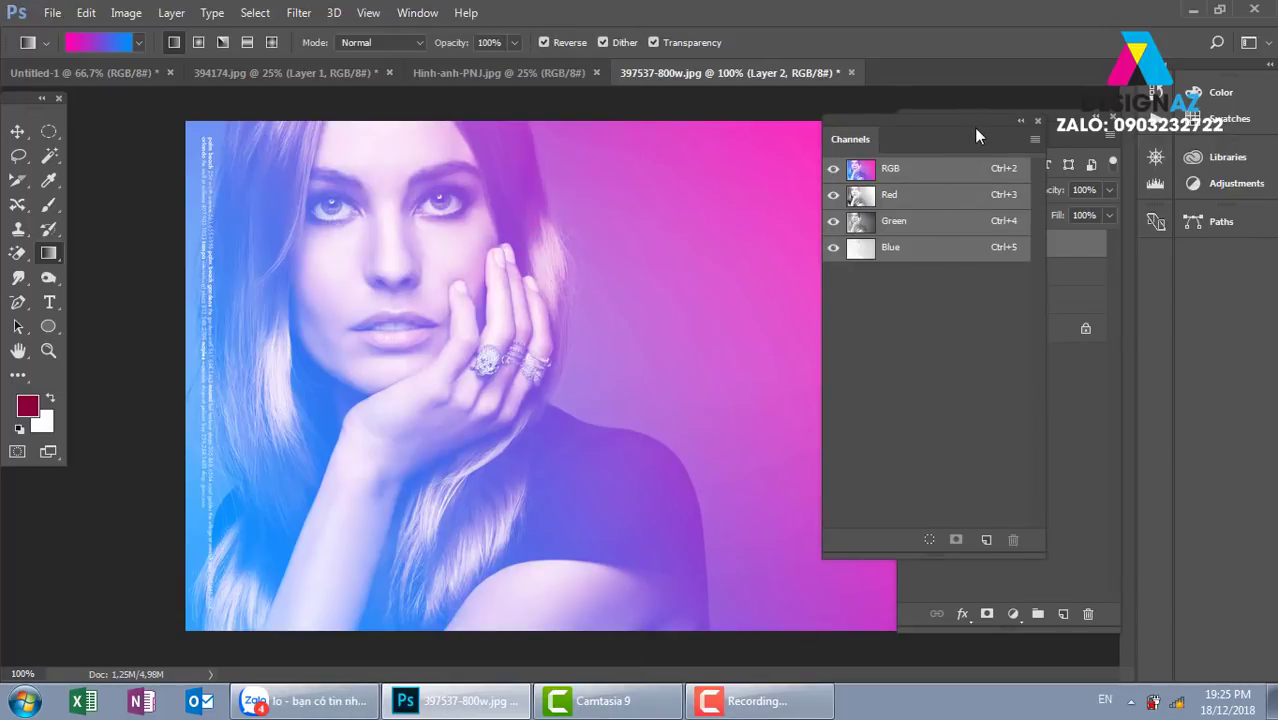
pyautogui.moveTo(973, 127); pyautogui.dragTo(754, 145)
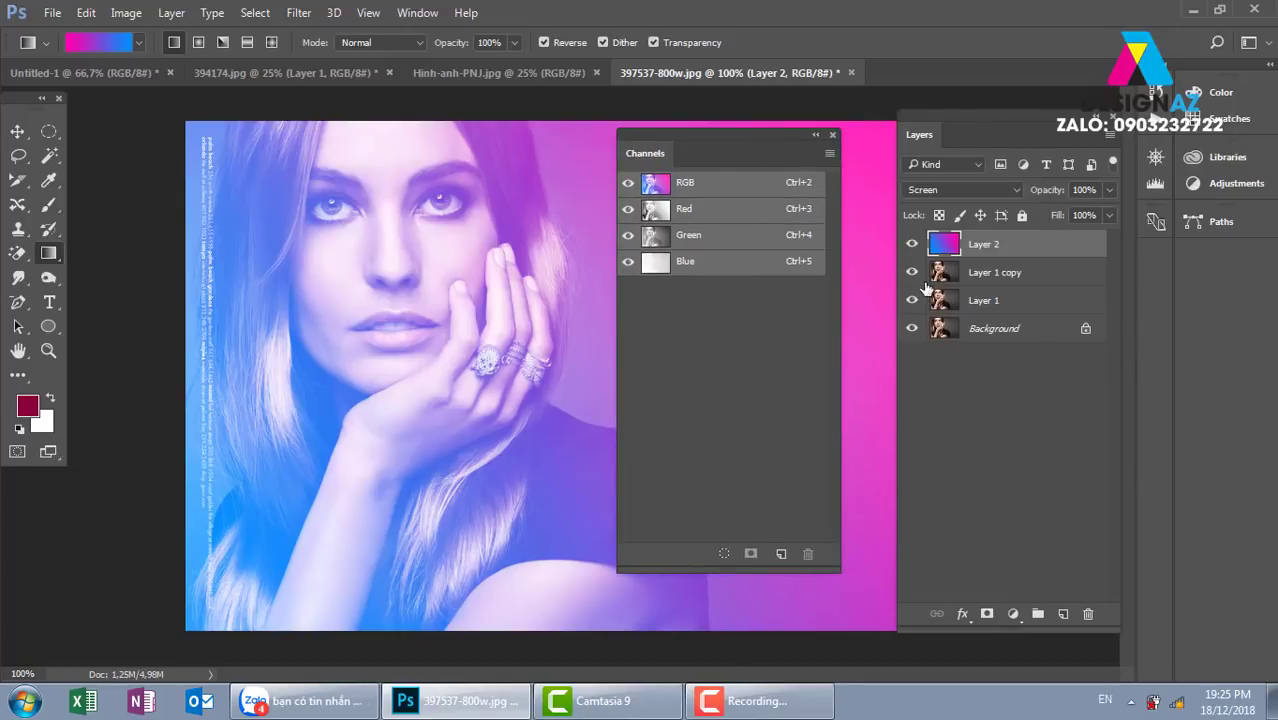
pyautogui.moveTo(913, 248); pyautogui.dragTo(912, 302)
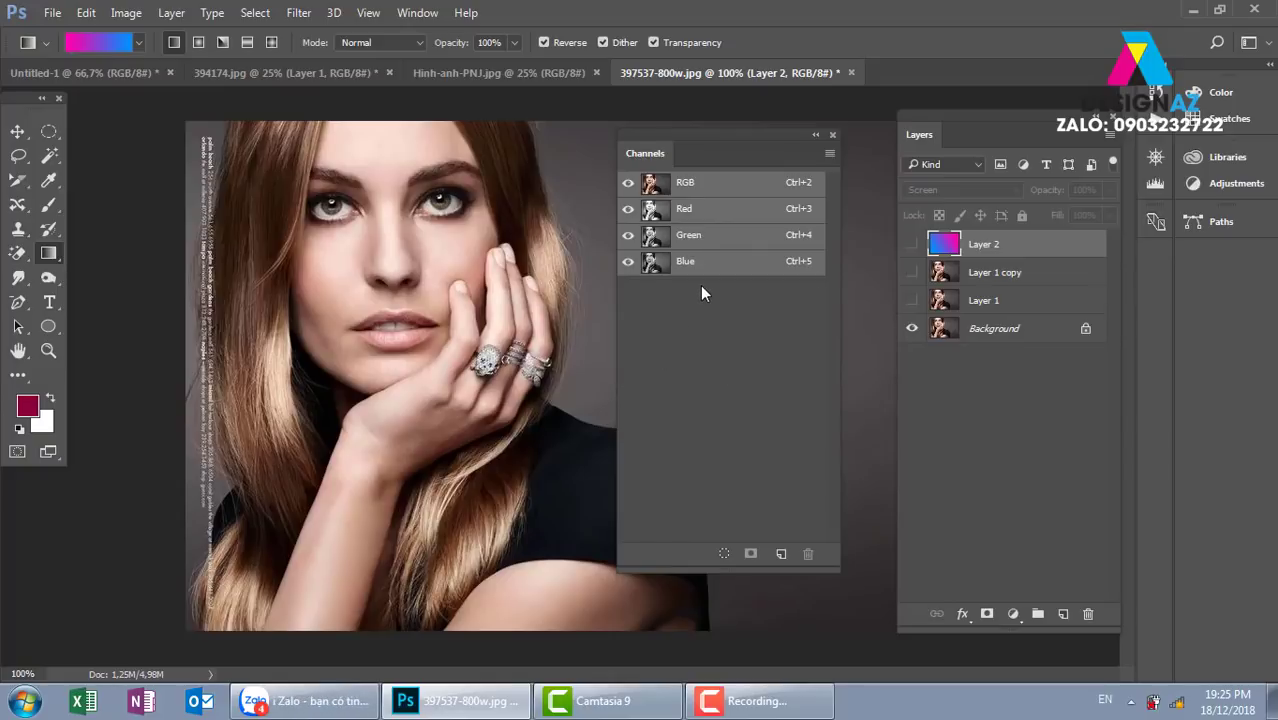
# - View the Red, Green and Blue channels in turn, ending on Blue alone
pyautogui.click(748, 213)
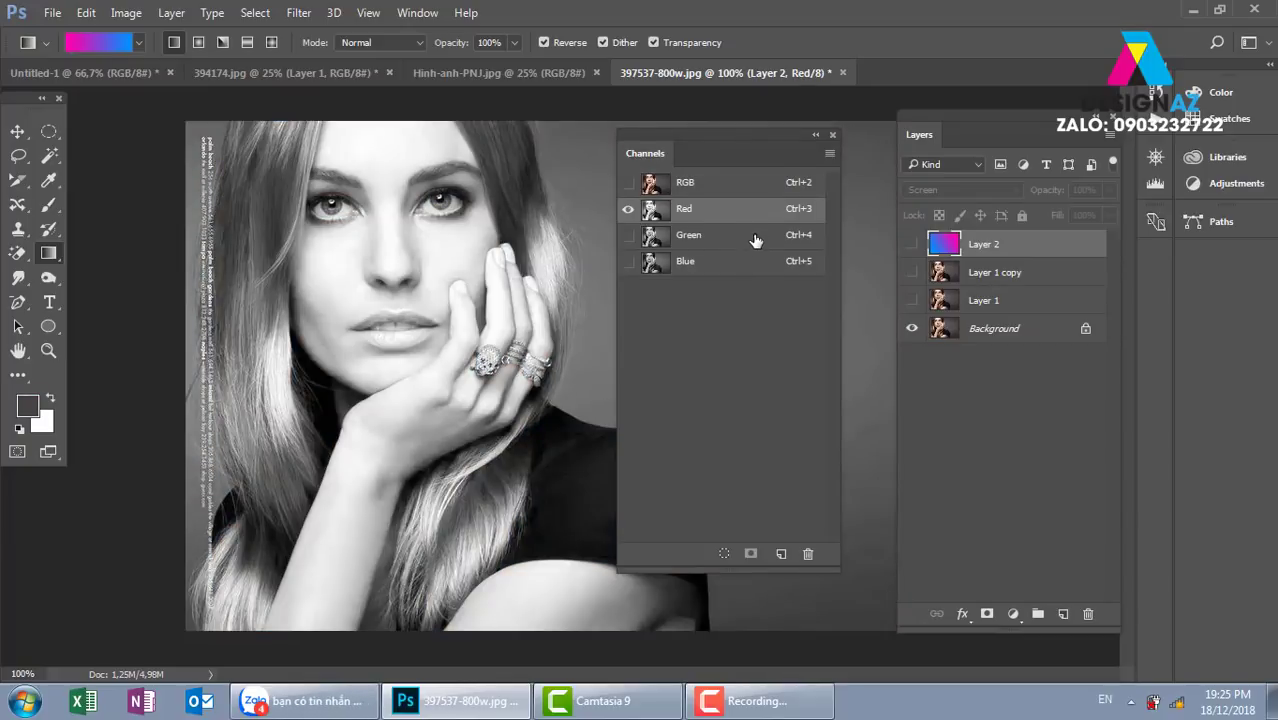
pyautogui.click(756, 237)
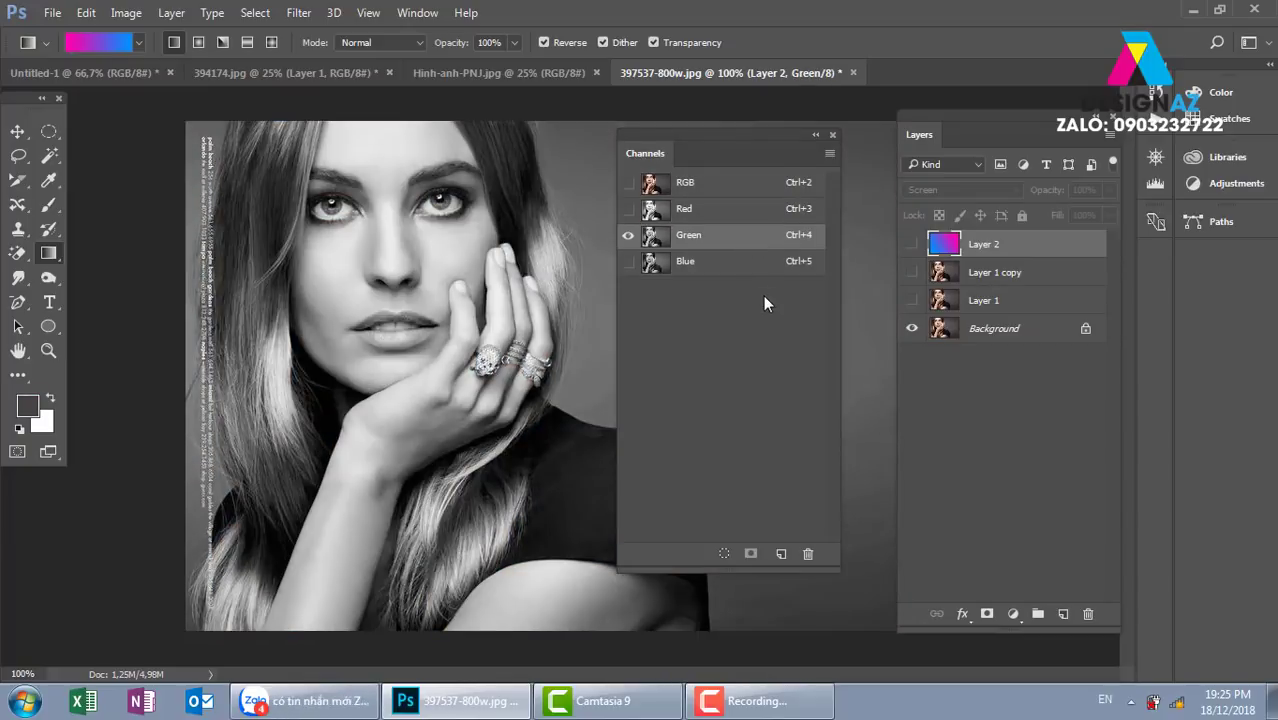
pyautogui.click(752, 264)
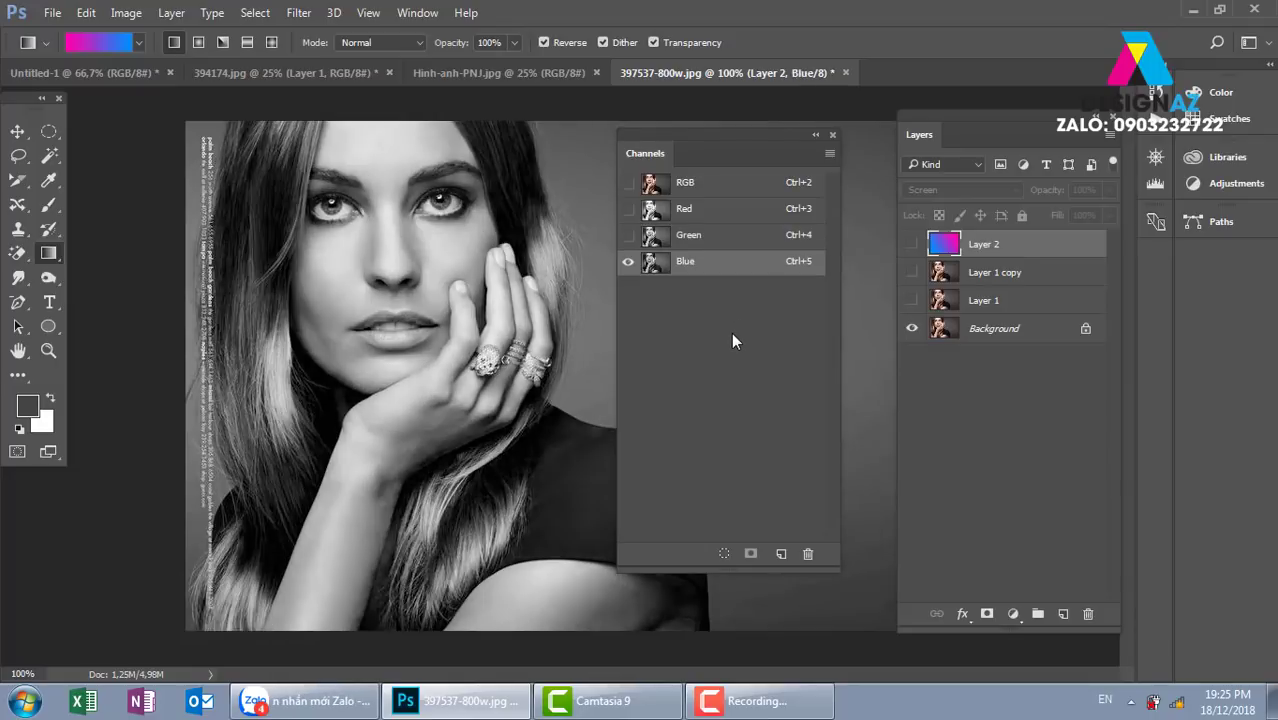
pyautogui.click(695, 240)
pyautogui.click(731, 213)
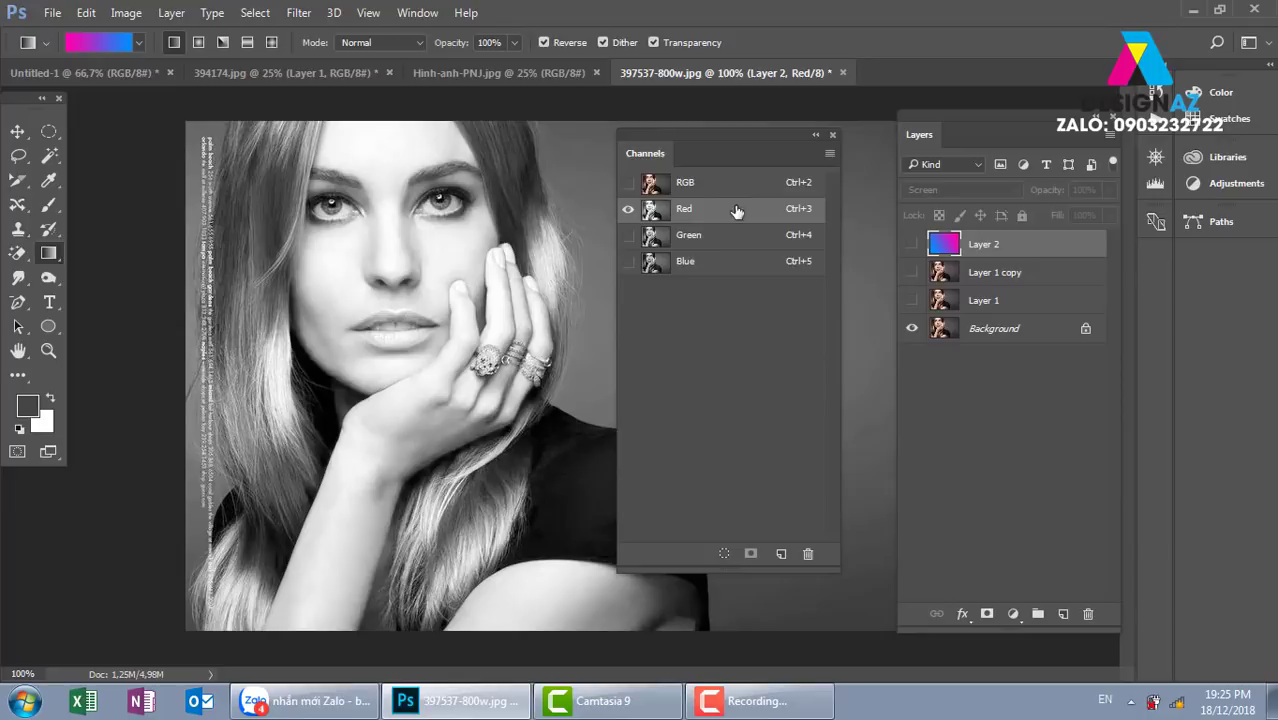
pyautogui.click(672, 264)
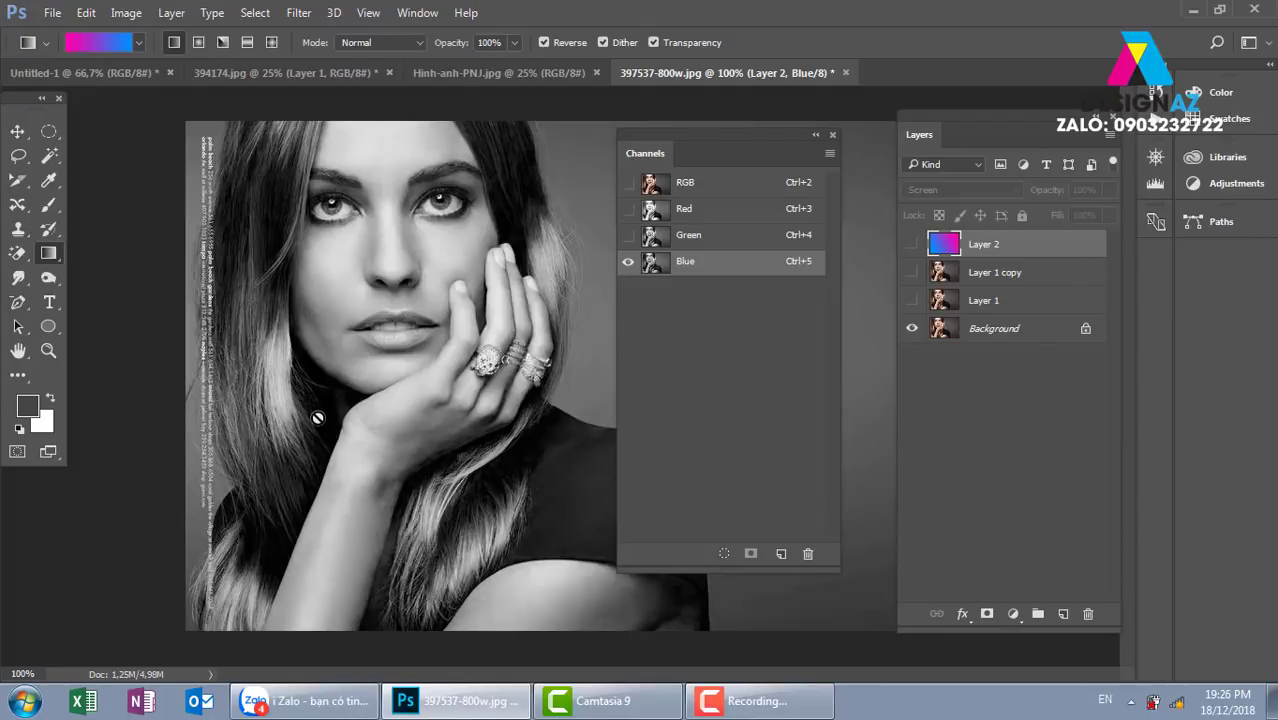
# - Load the Blue channel as a selection and restore the RGB composite with all layers visible
pyautogui.keyDown('ctrl'); pyautogui.click(653, 267); pyautogui.keyUp('ctrl')
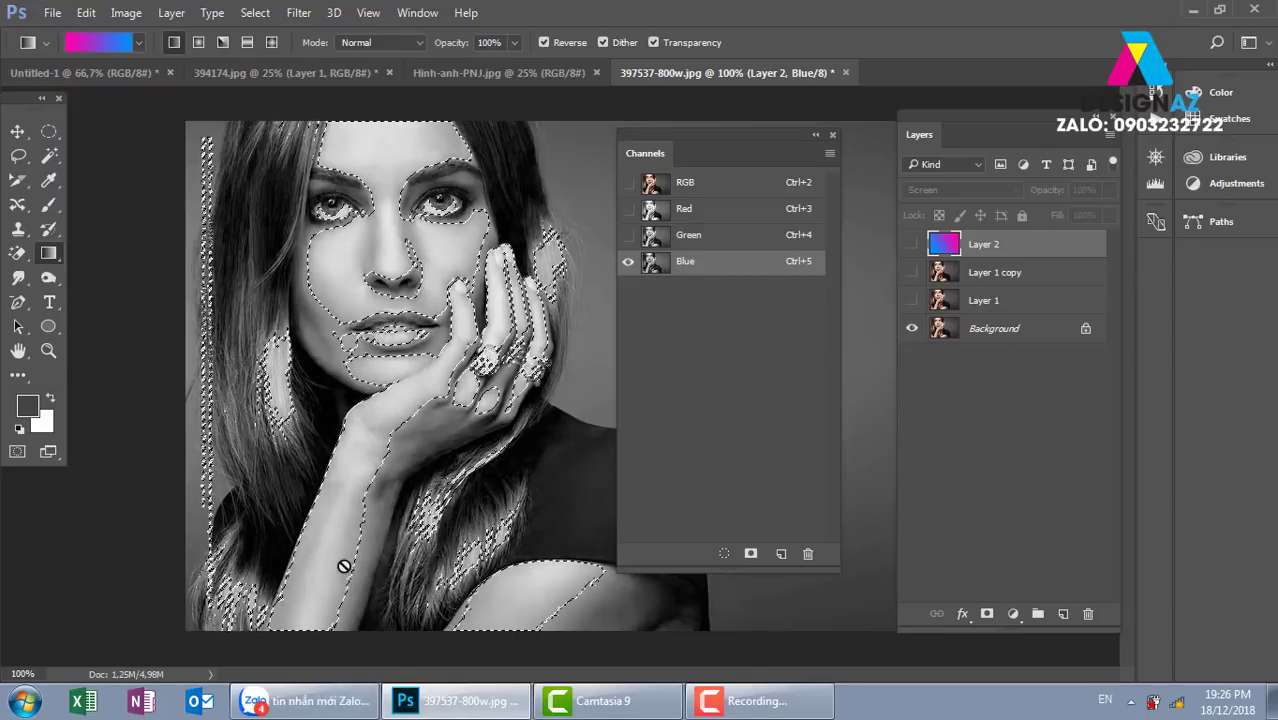
pyautogui.click(665, 185)
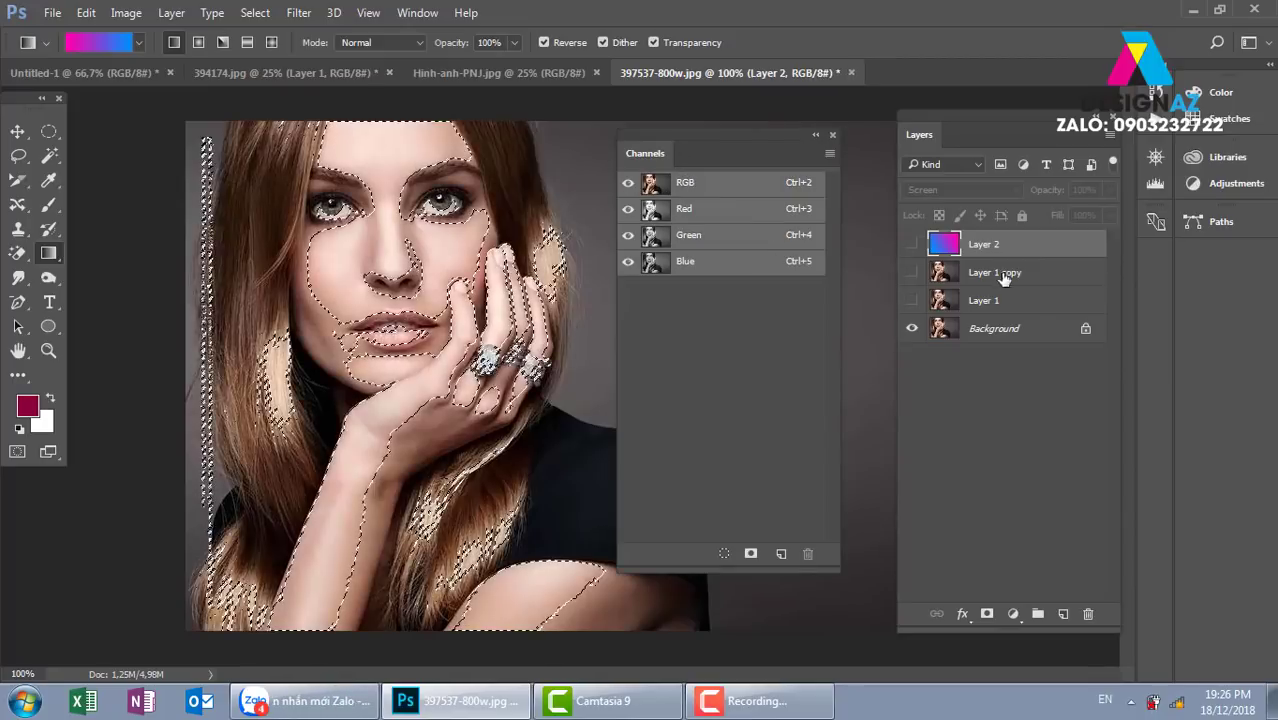
pyautogui.moveTo(911, 244); pyautogui.dragTo(911, 300)
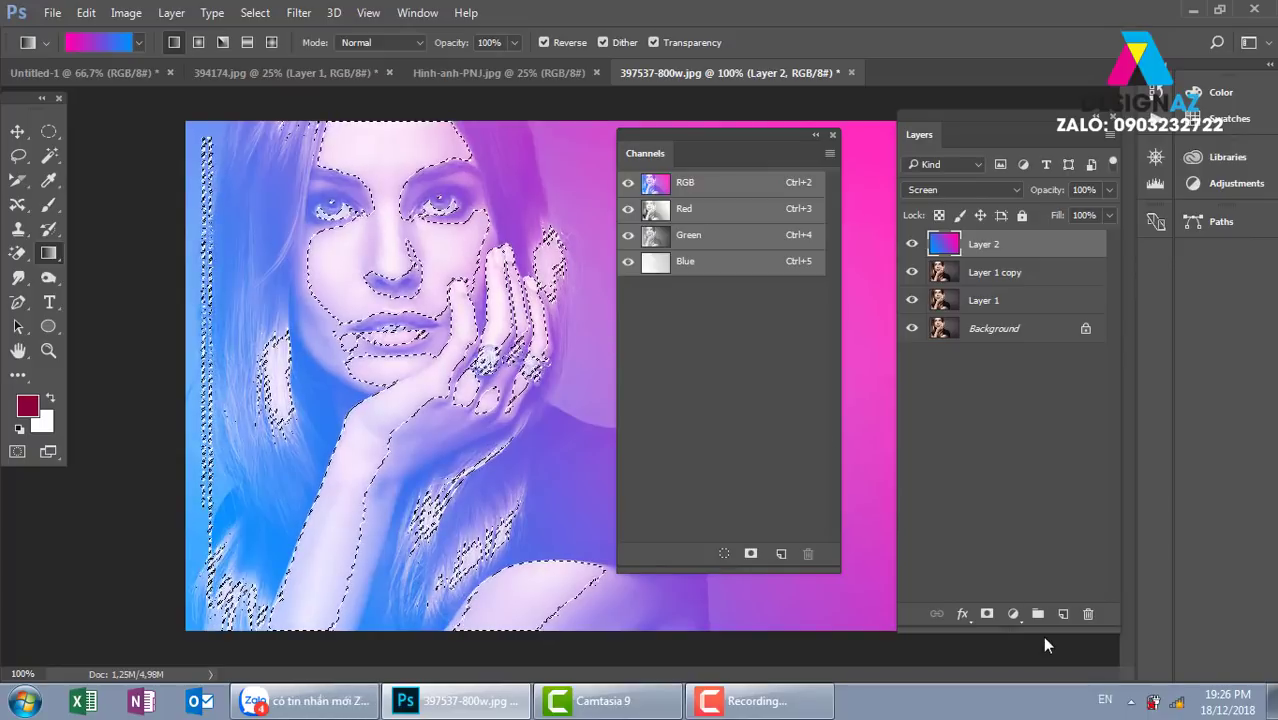
# - Try a black 000000 fill of the selection on new Layer 3, then undo it
pyautogui.click(1063, 614)
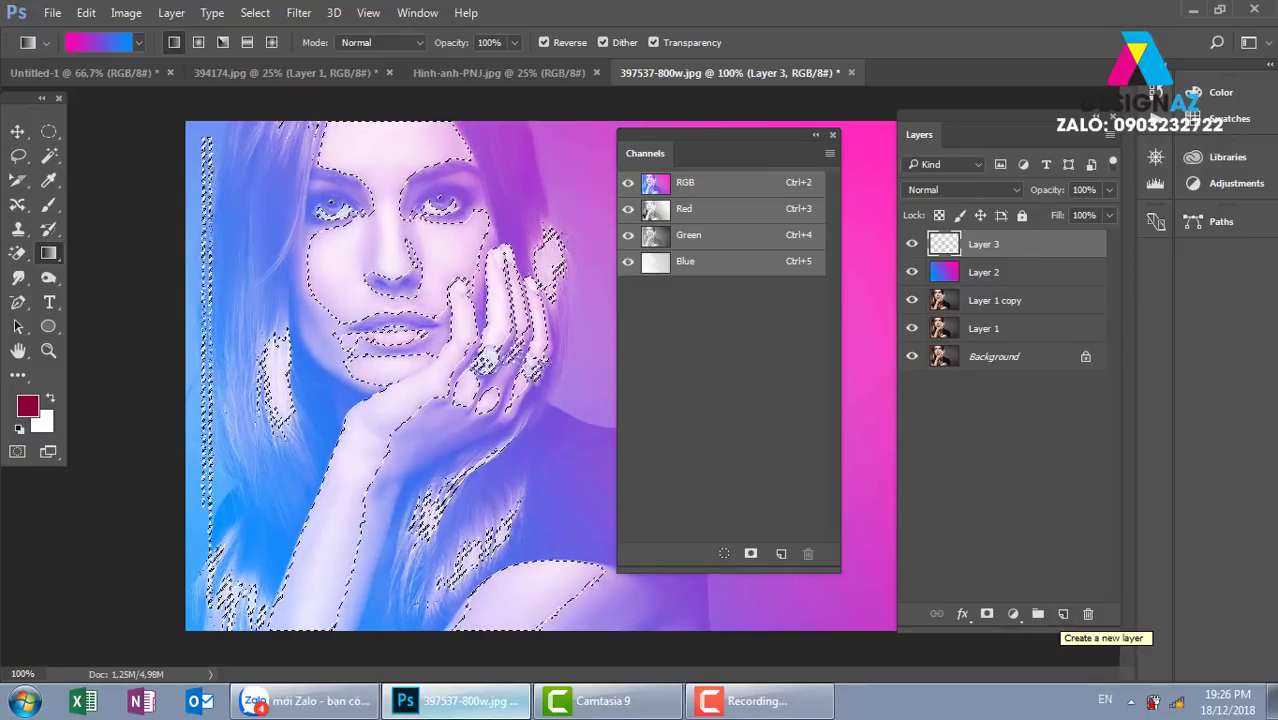
pyautogui.click(32, 410)
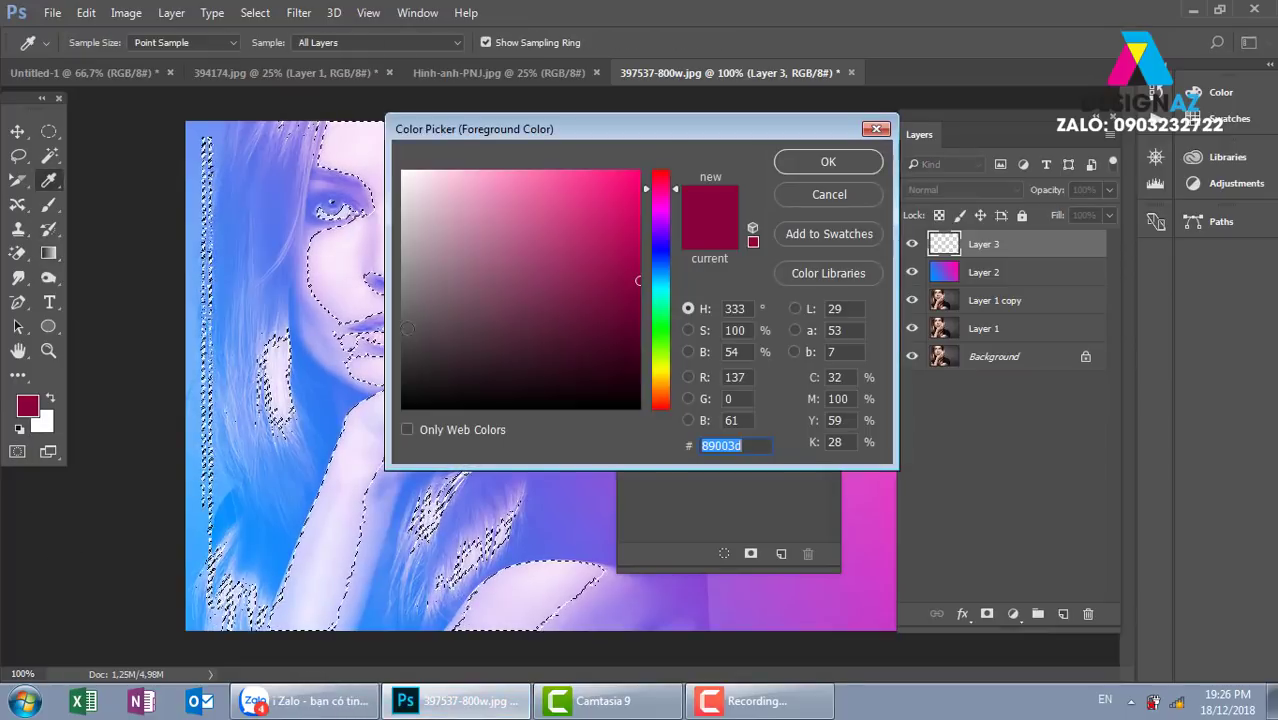
pyautogui.write('000000')
pyautogui.click(828, 161)
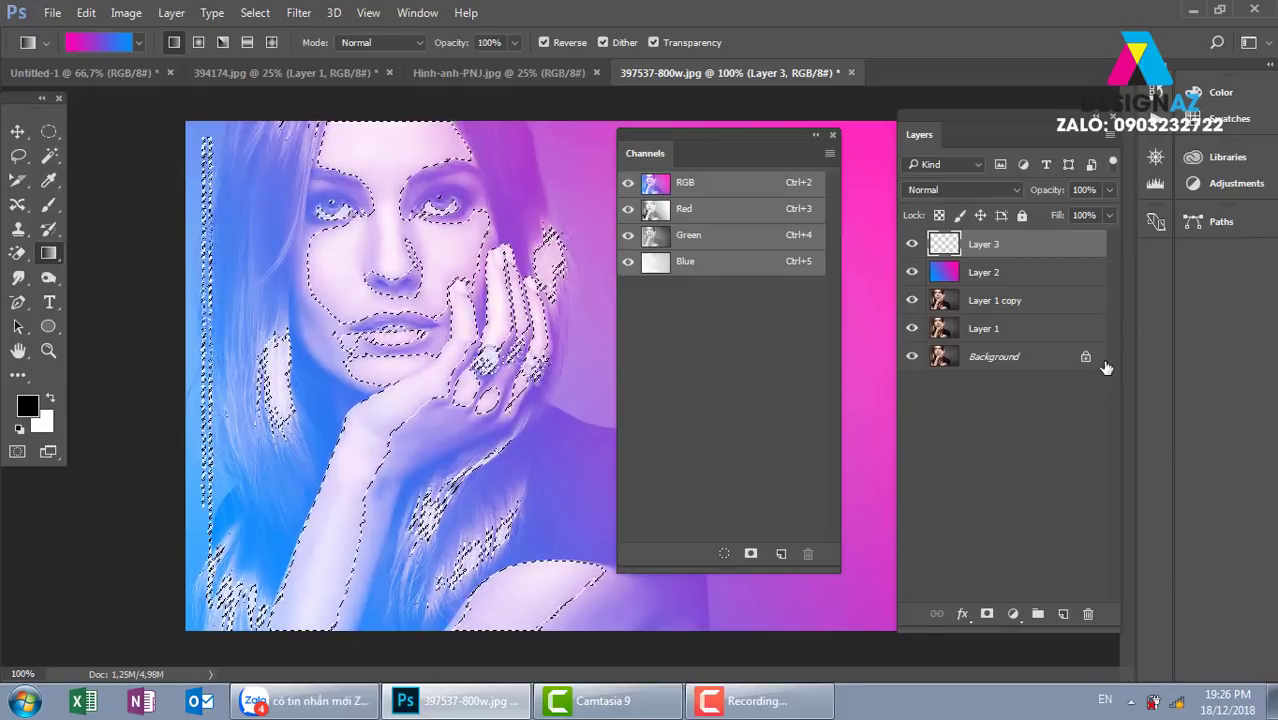
pyautogui.hotkey('alt', 'BackSpace')
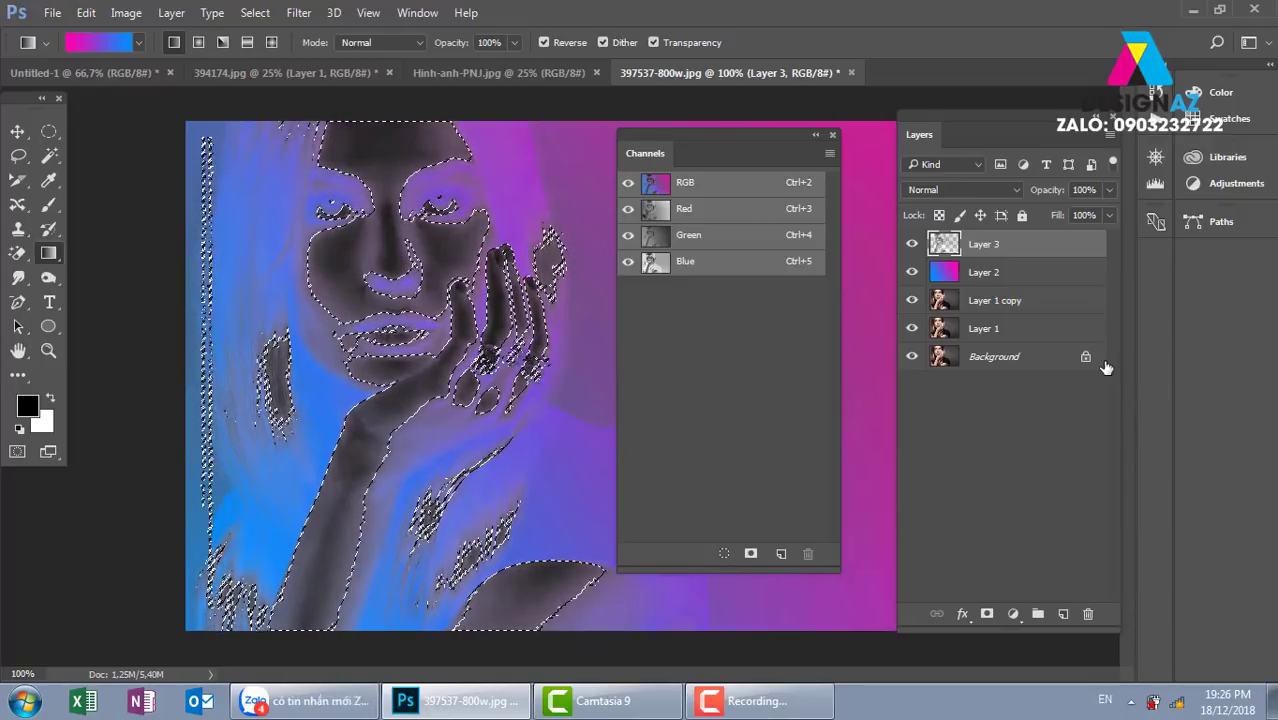
pyautogui.hotkey('ctrl', 'z')
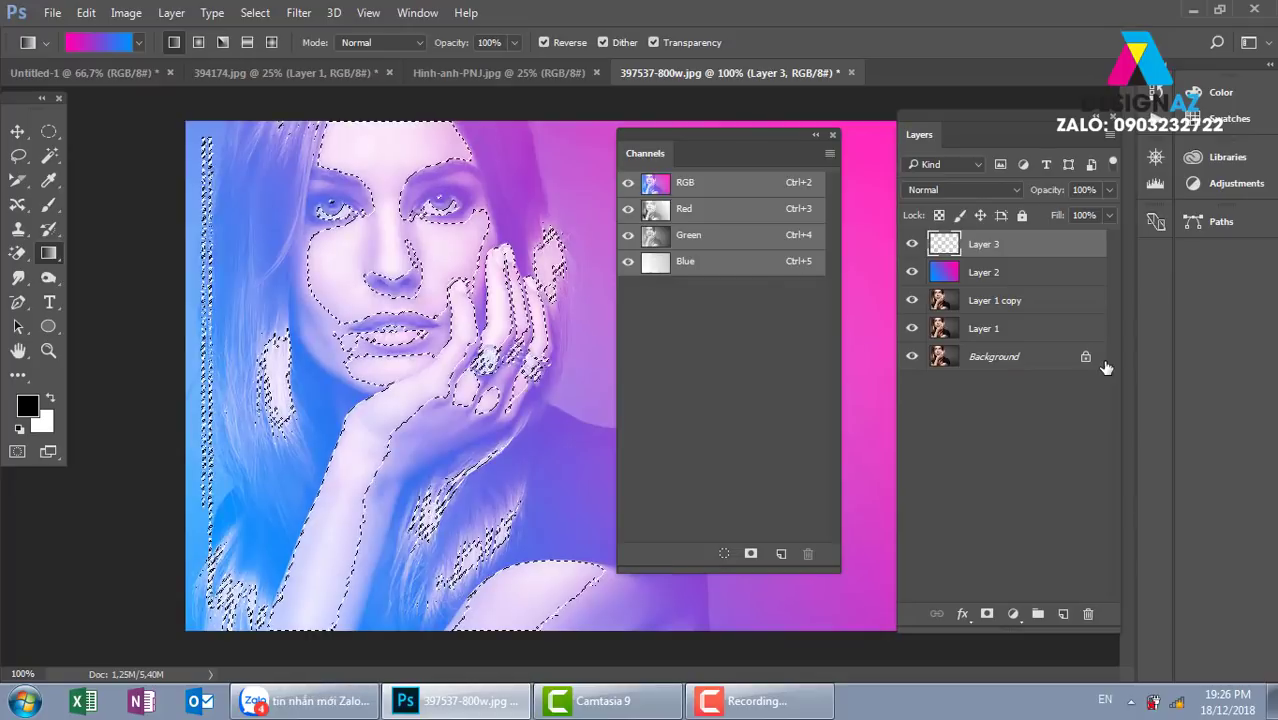
pyautogui.hotkey('ctrl', 'z')
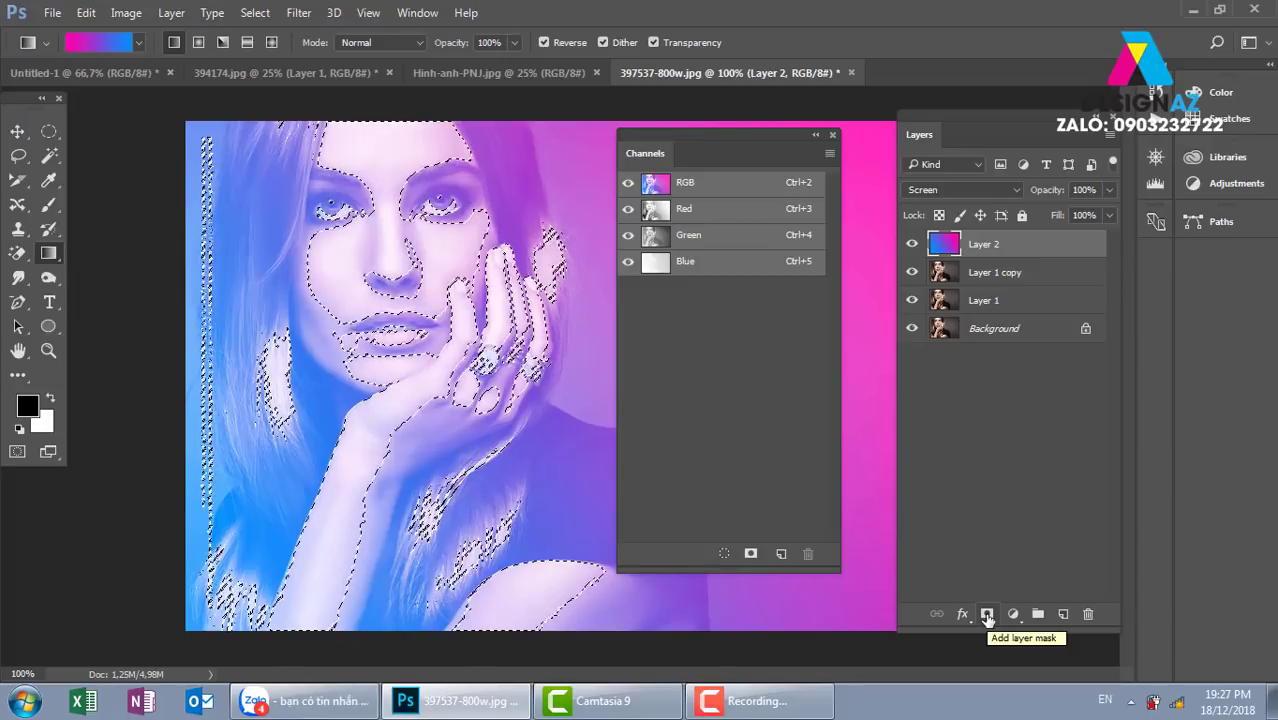
# - Add a selection-based mask to Layer 2, close Channels, and toggle Layer 2 to compare
pyautogui.click(986, 615)
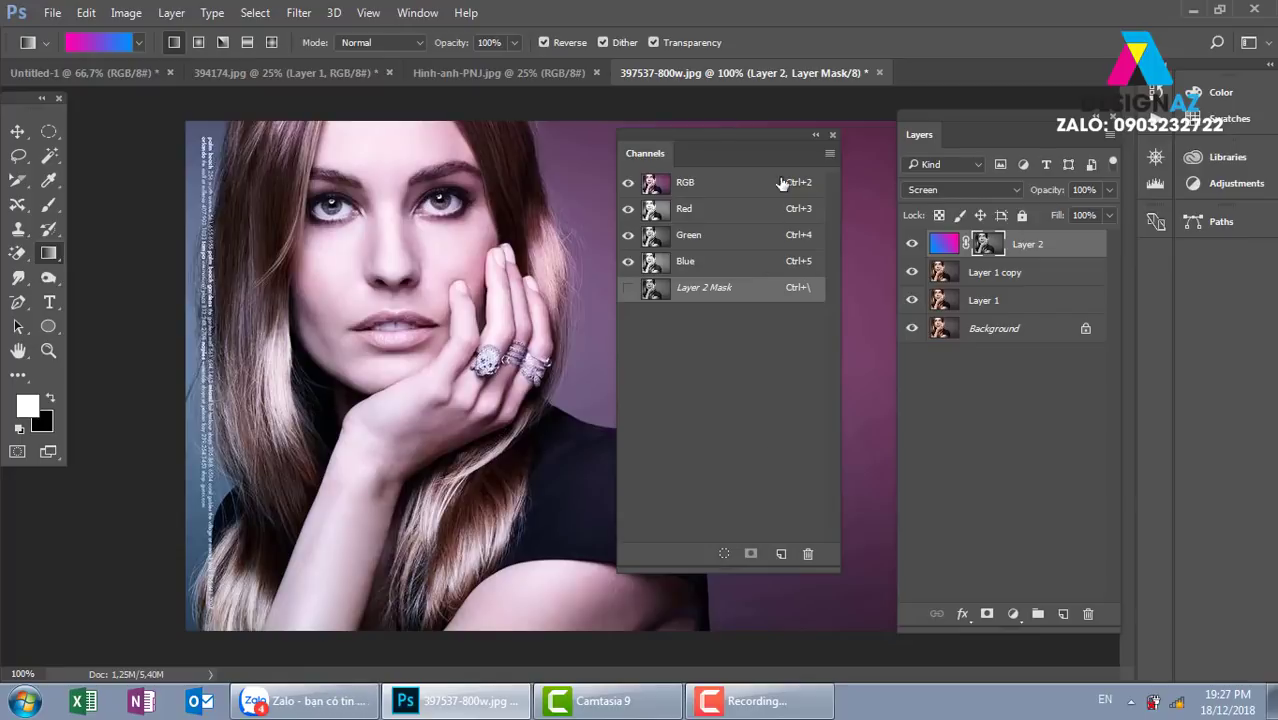
pyautogui.click(832, 134)
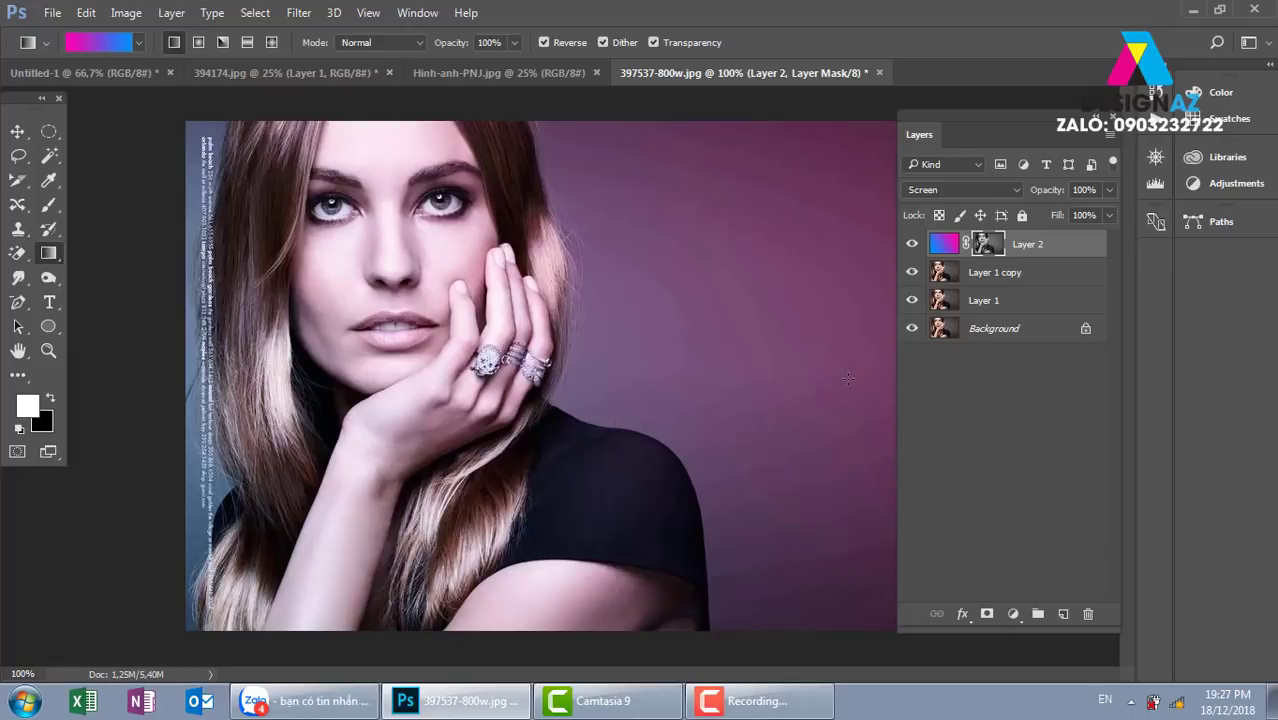
pyautogui.hotkey('ctrl', '-')
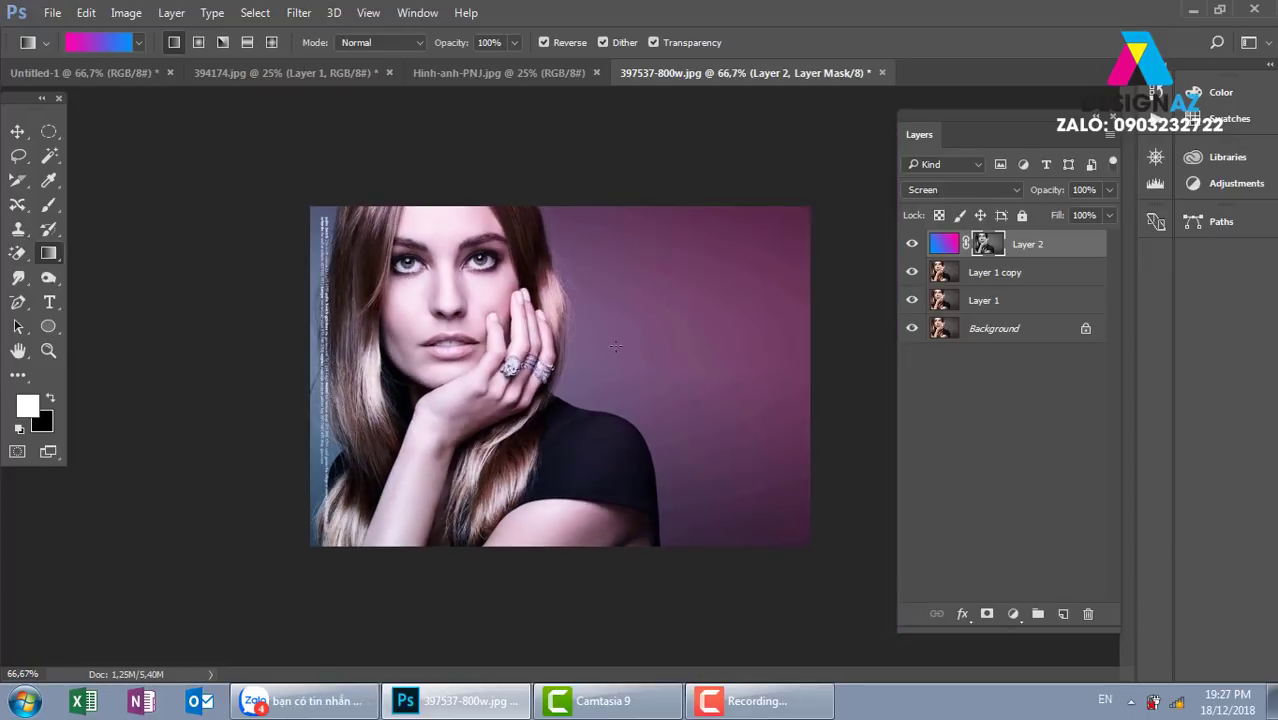
pyautogui.click(911, 245)
pyautogui.click(912, 246)
pyautogui.click(912, 246)
pyautogui.click(912, 246)
pyautogui.hotkey('ctrl', '+')
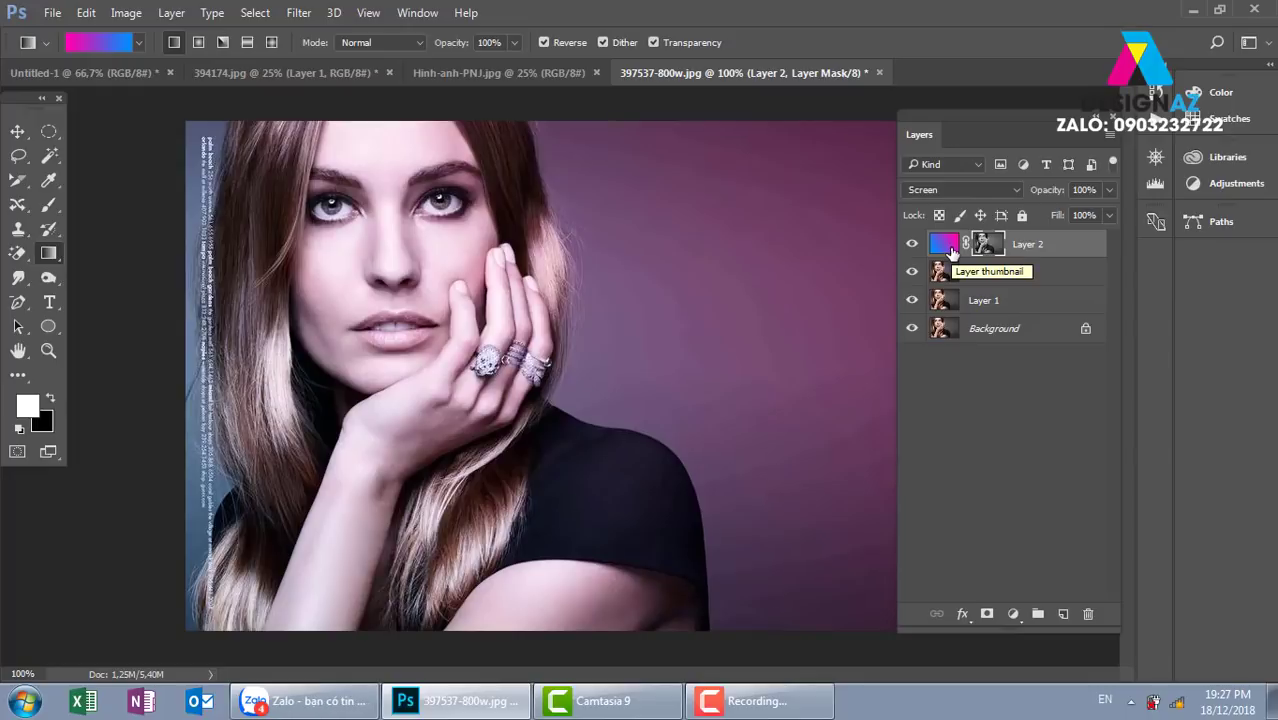
# - Refill Layer 2 with the Orange, Yellow, Orange preset gradient, drawn top to bottom
pyautogui.press('d')
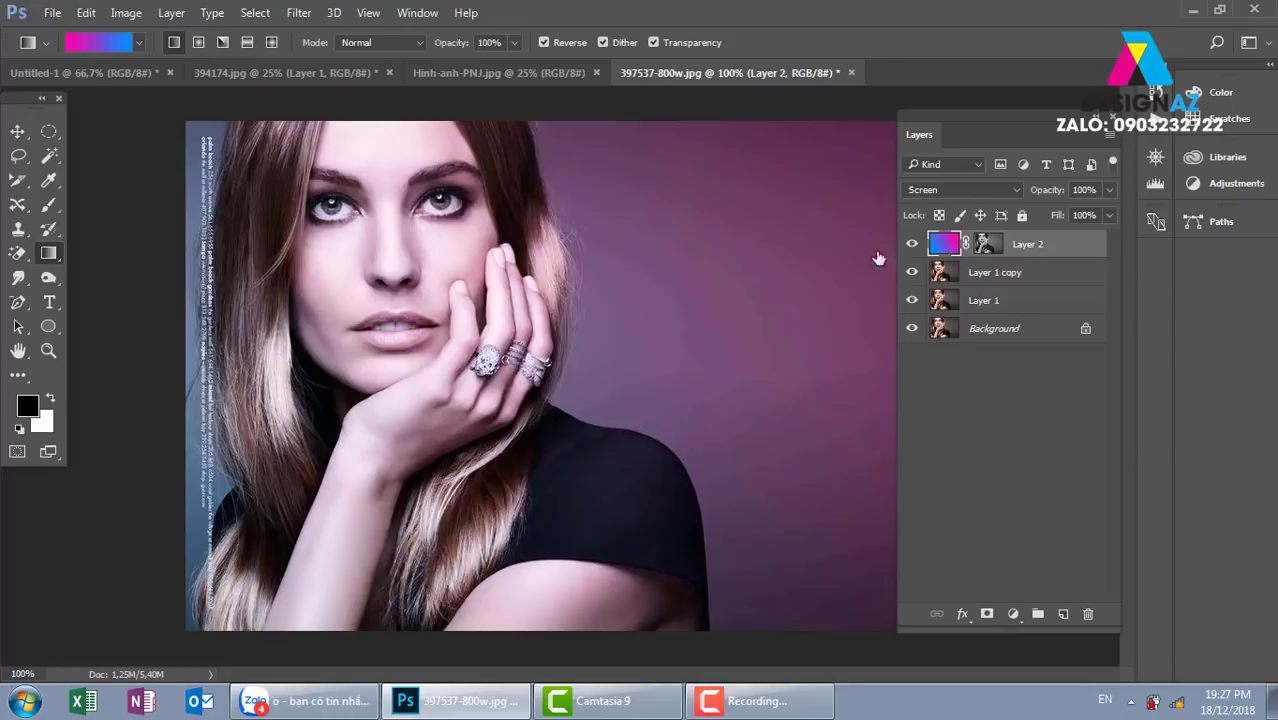
pyautogui.click(117, 42)
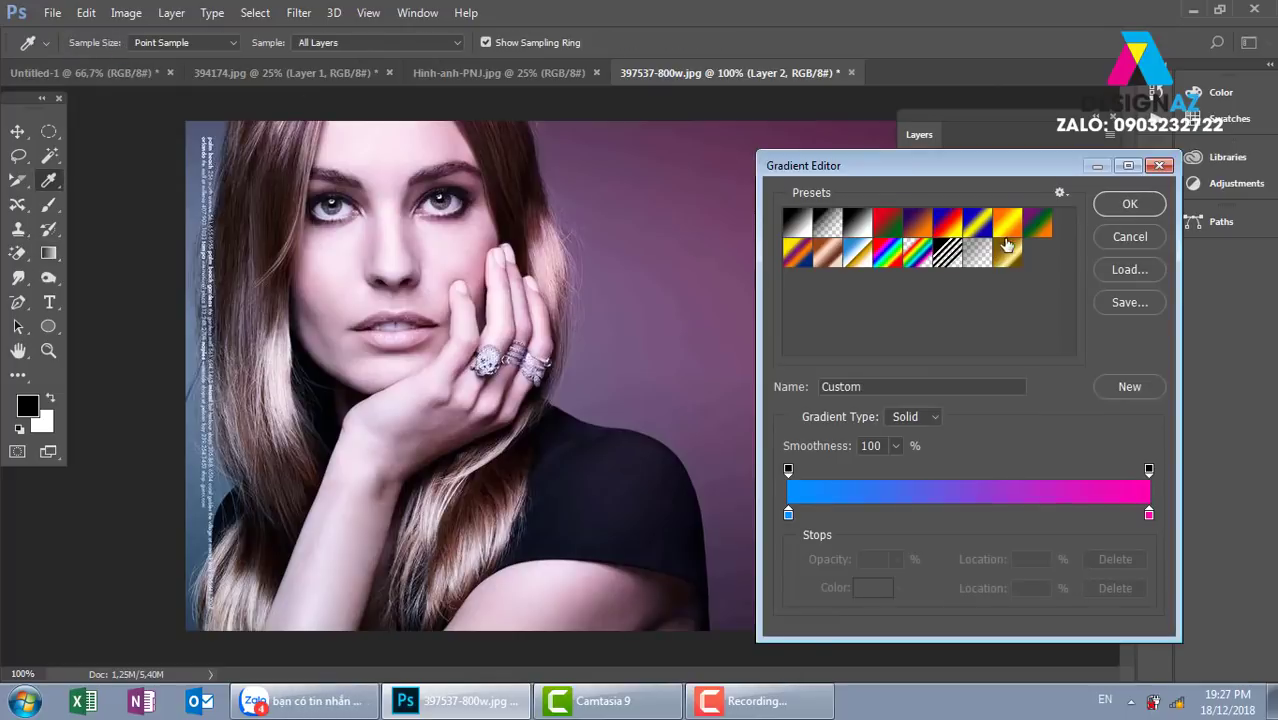
pyautogui.click(1007, 224)
pyautogui.click(1148, 210)
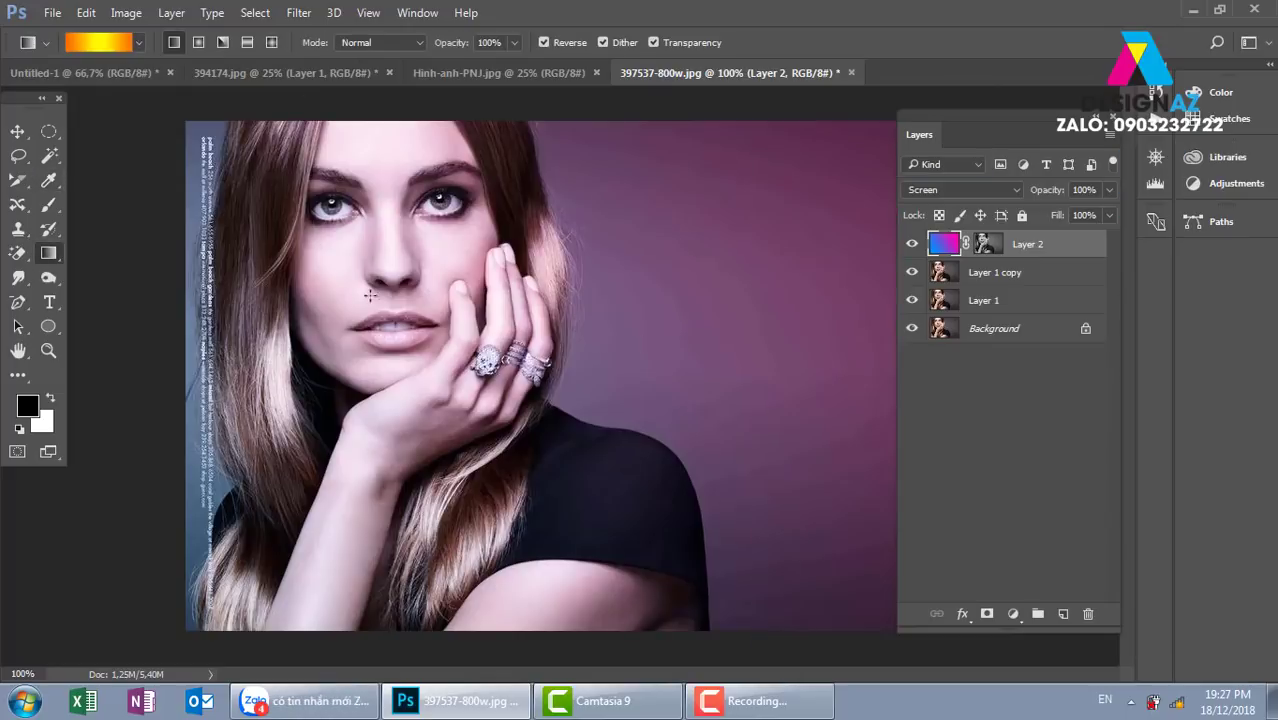
pyautogui.moveTo(290, 231); pyautogui.dragTo(640, 386)
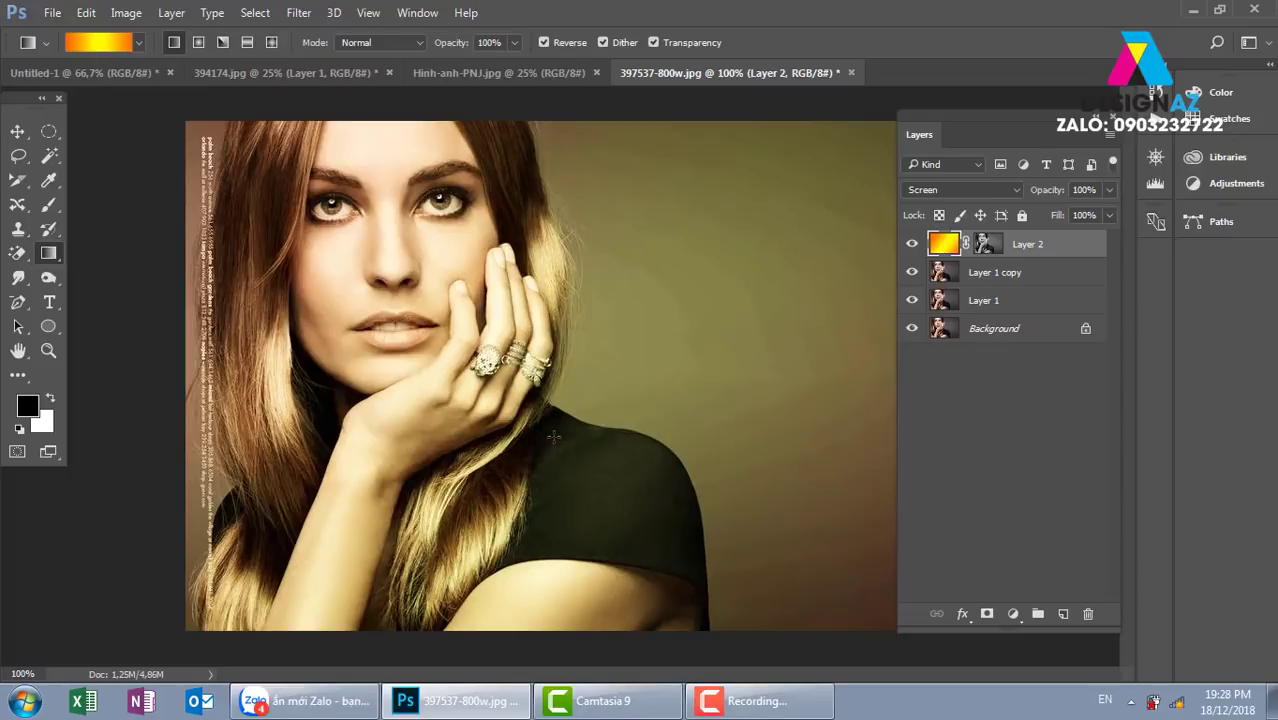
pyautogui.moveTo(568, 162); pyautogui.dragTo(617, 592)
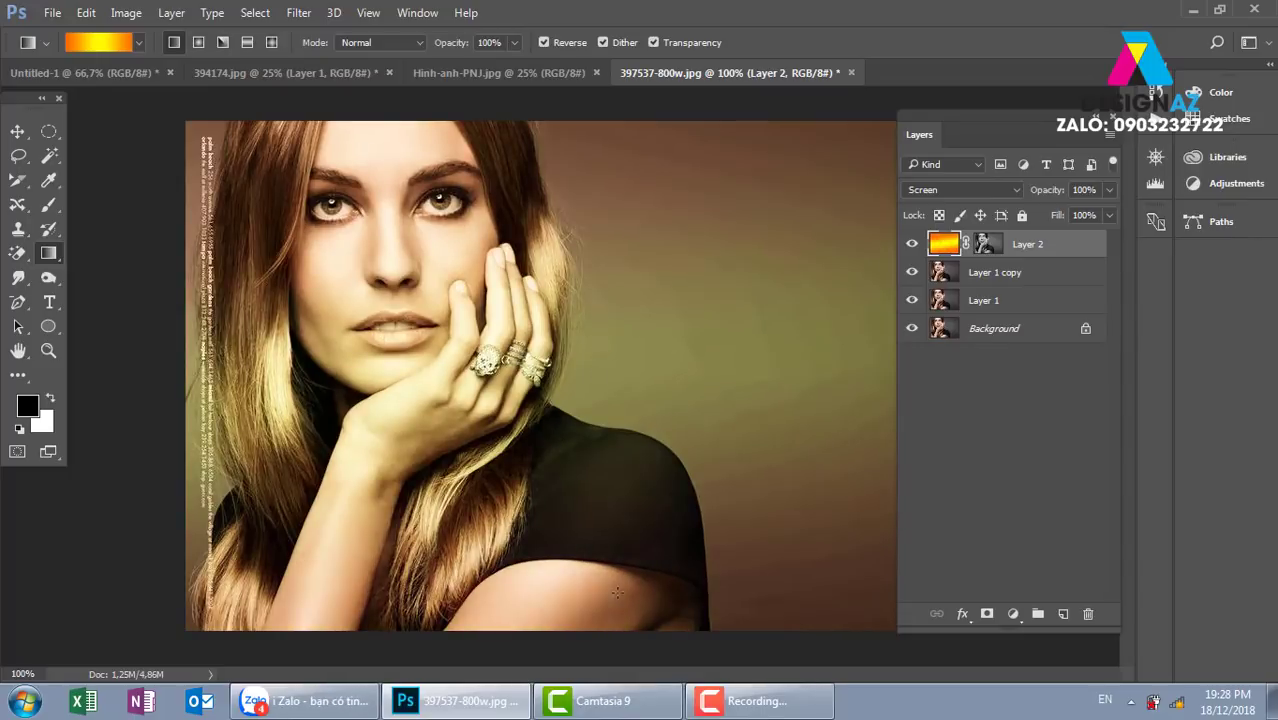
# - Fill Layer 2 with the Violet, Orange preset, face to bottom-right, then zoom out to 50%
pyautogui.click(114, 42)
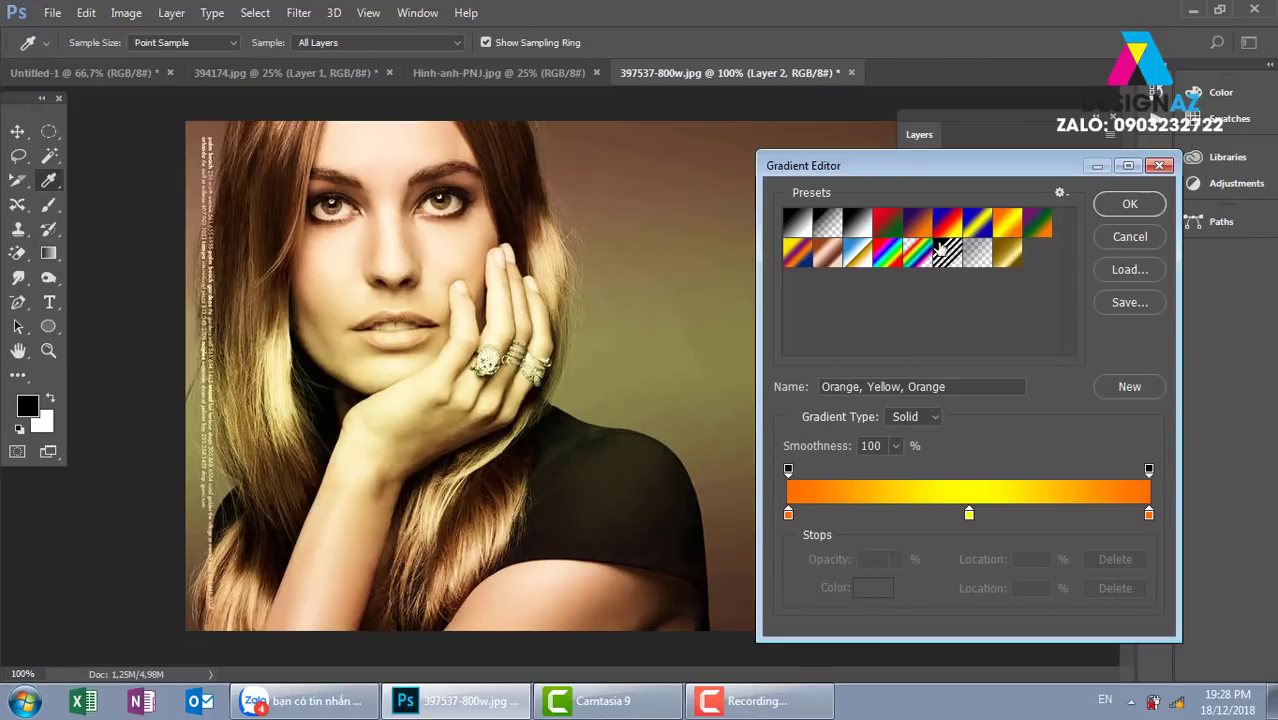
pyautogui.click(928, 226)
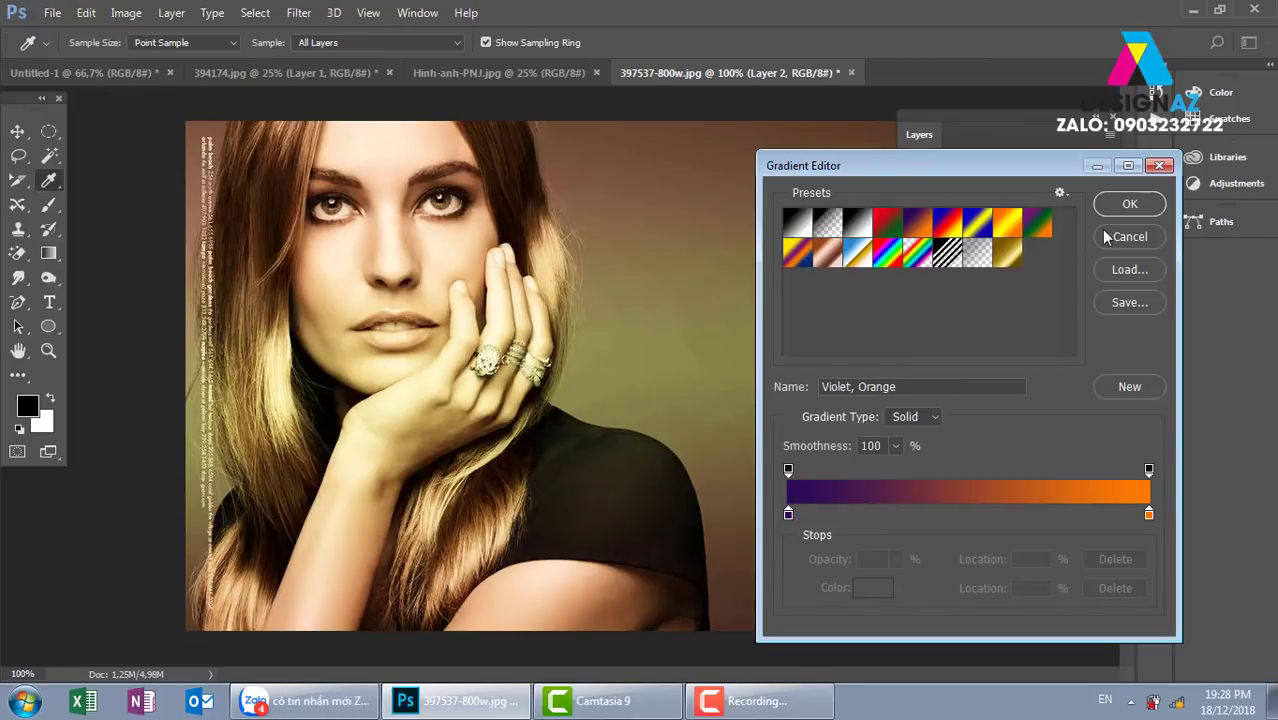
pyautogui.click(1129, 203)
pyautogui.moveTo(411, 174); pyautogui.dragTo(817, 655)
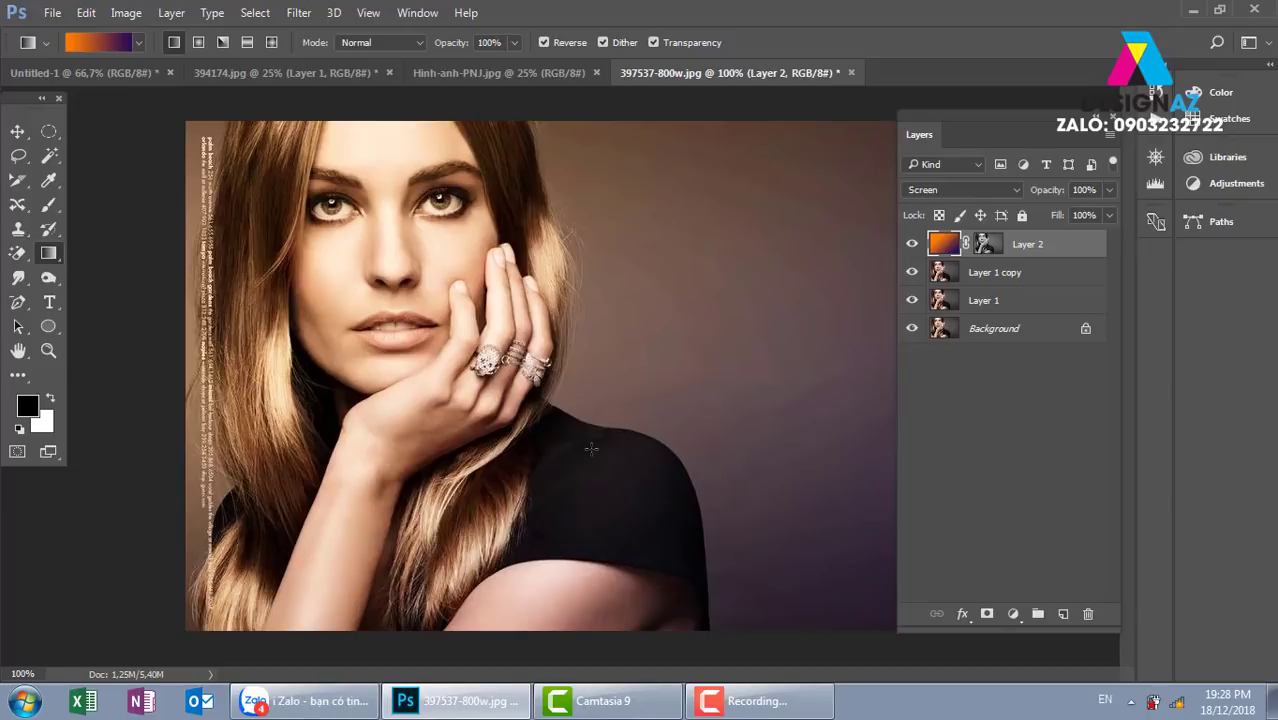
pyautogui.hotkey('ctrl', '-')
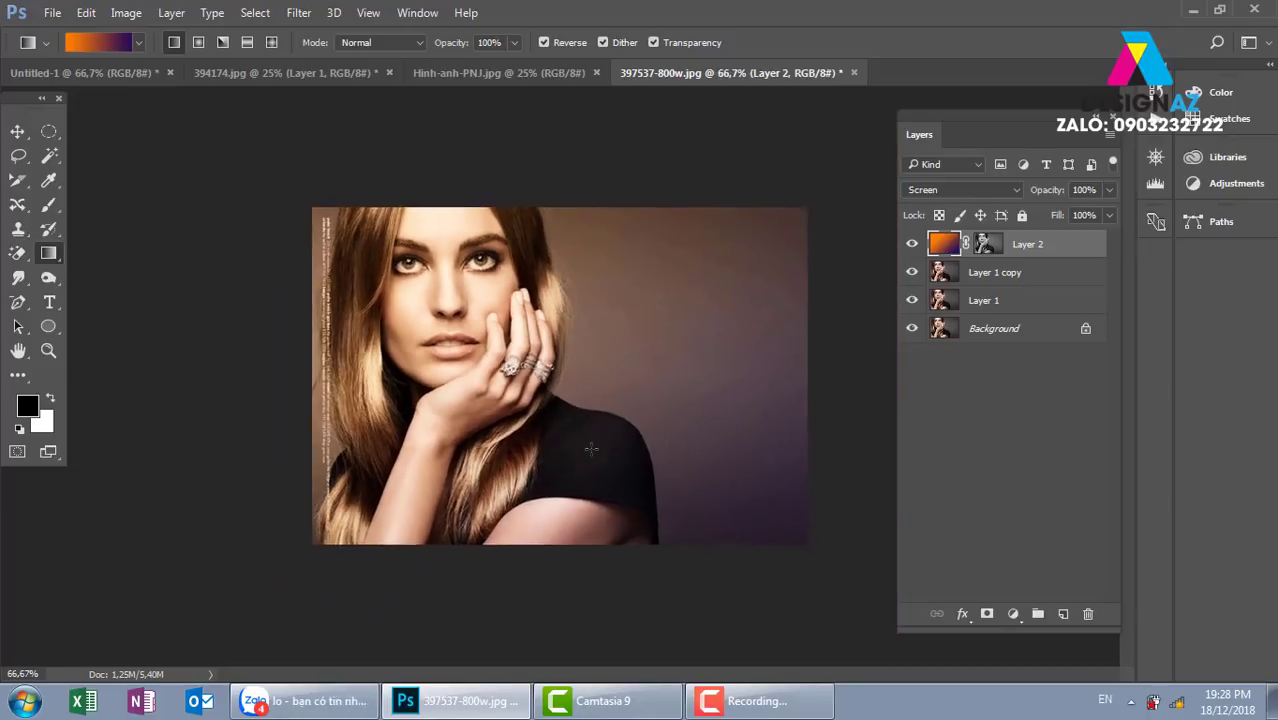
pyautogui.hotkey('ctrl', '-')
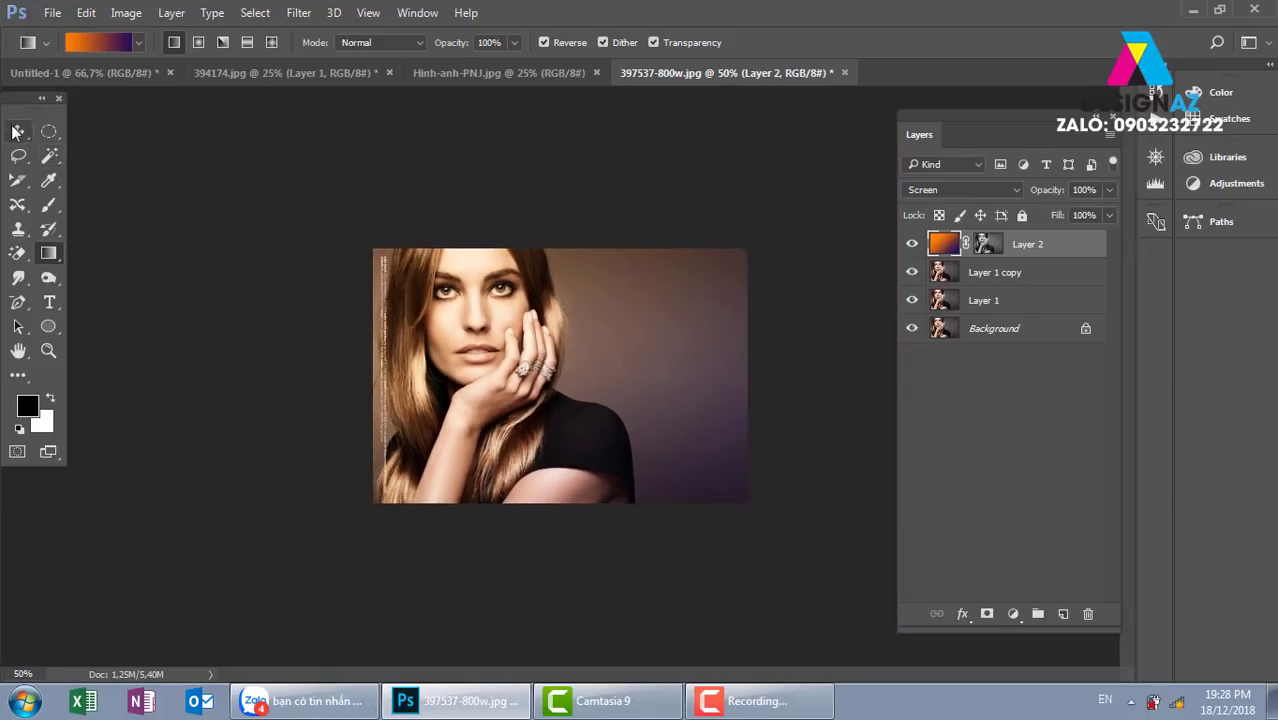
pyautogui.click(17, 131)
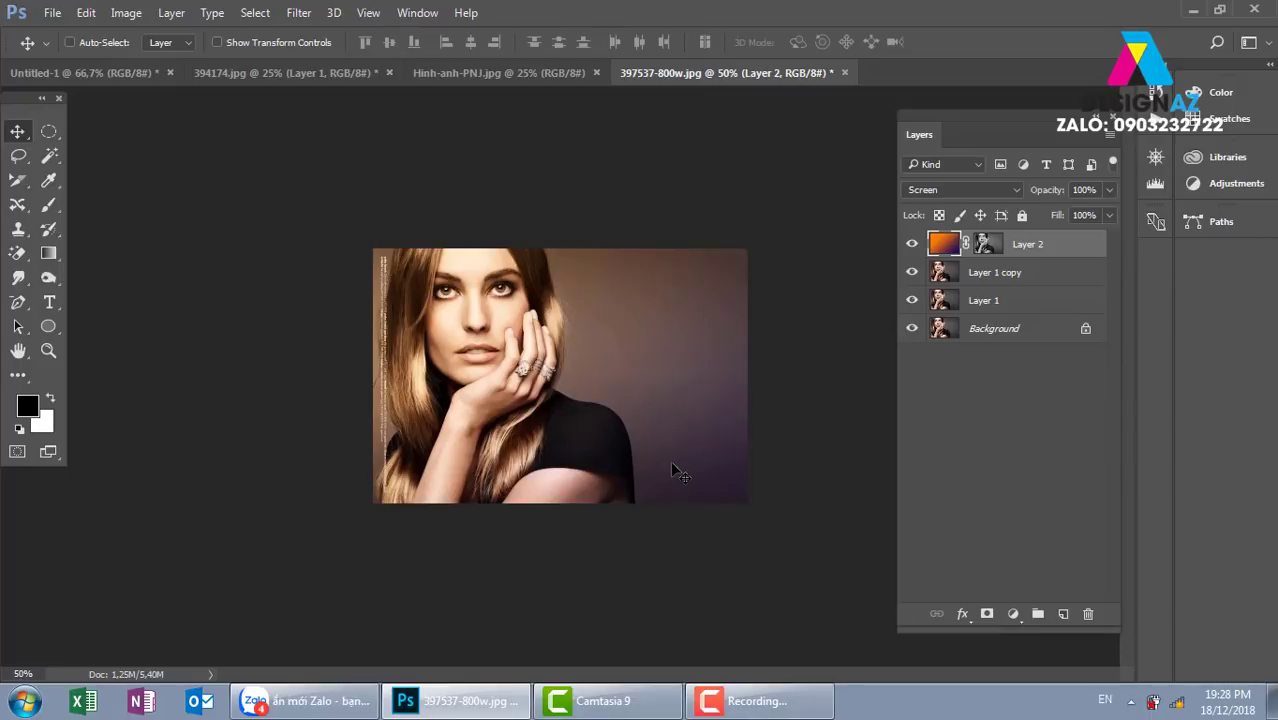
# - Close 397537-800w.jpg without saving and fill the Background with a top-to-bottom Black, White gradient
pyautogui.click(844, 72)
pyautogui.click(704, 266)
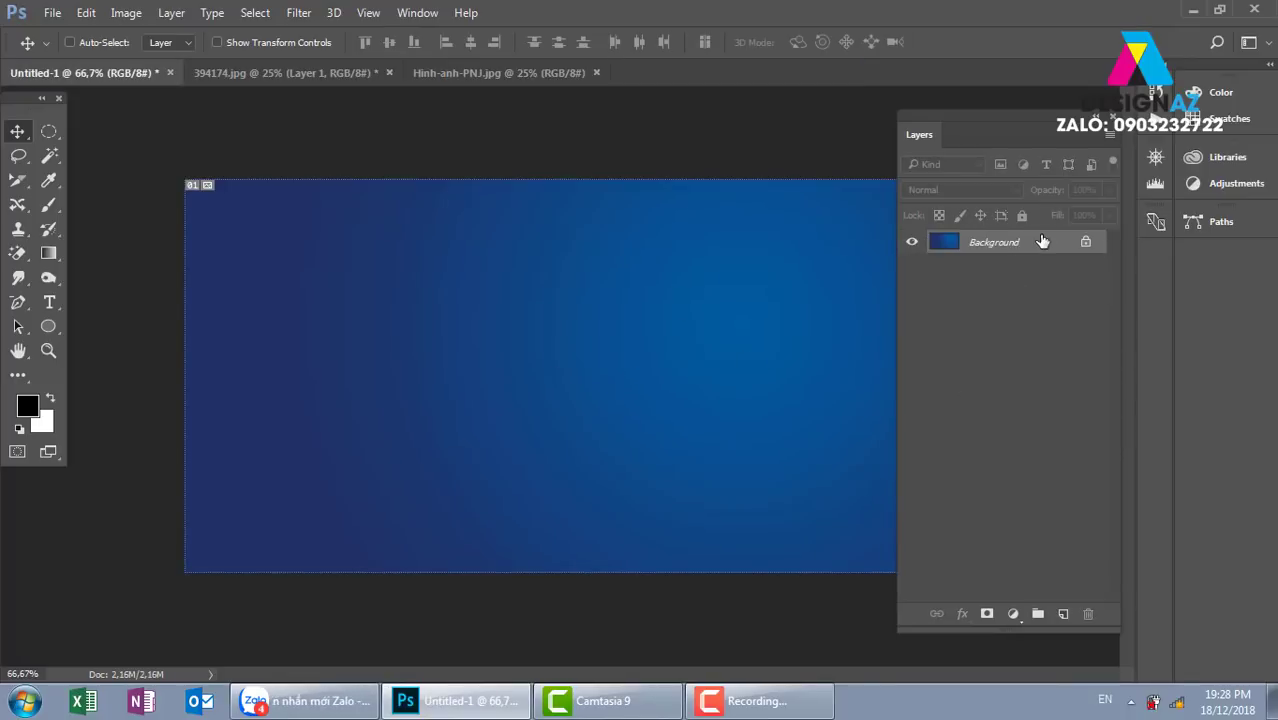
pyautogui.press('g')
pyautogui.click(116, 43)
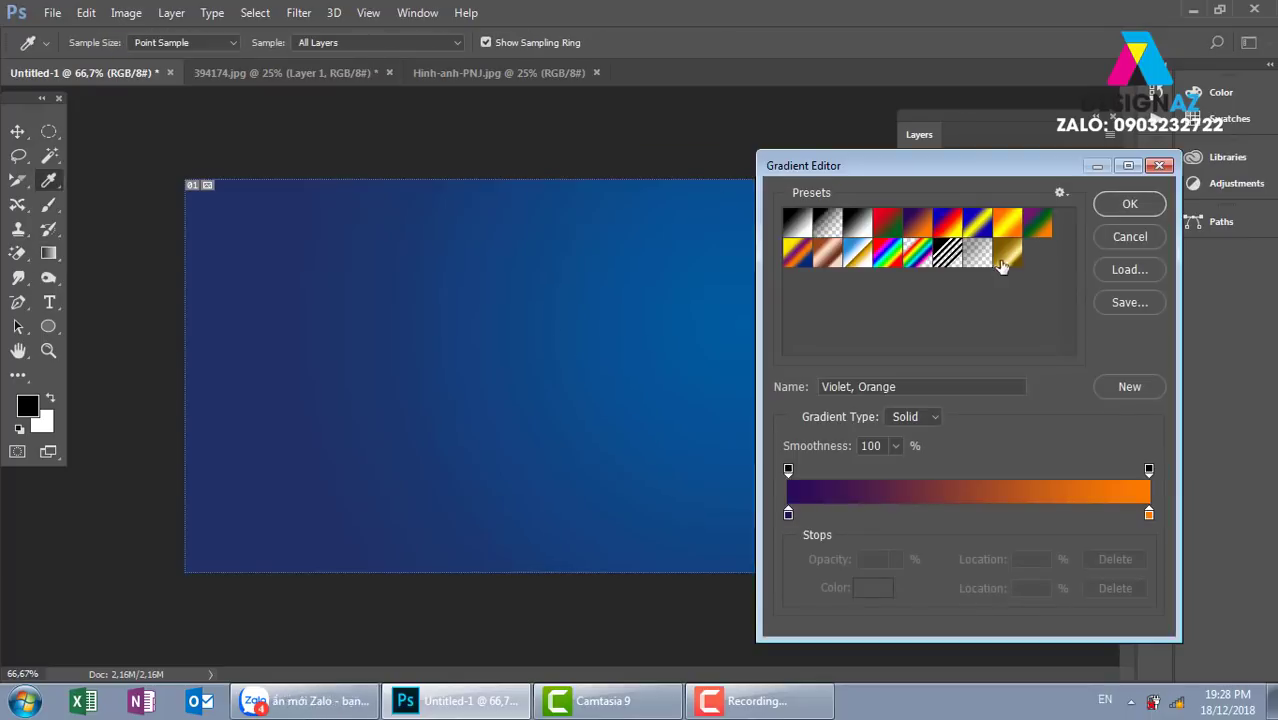
pyautogui.click(857, 222)
pyautogui.click(1128, 205)
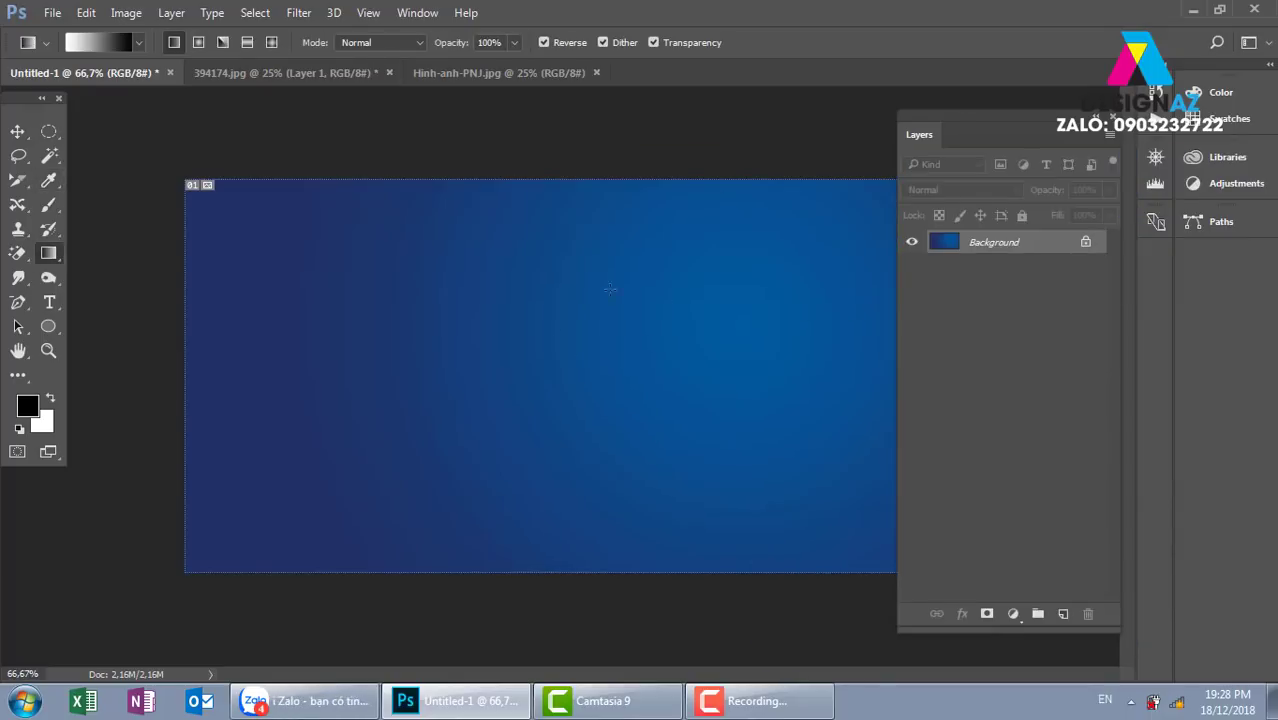
pyautogui.moveTo(592, 183)
pyautogui.mouseDown()
pyautogui.moveTo(593, 570)
pyautogui.moveTo(586, 201)
pyautogui.mouseUp()
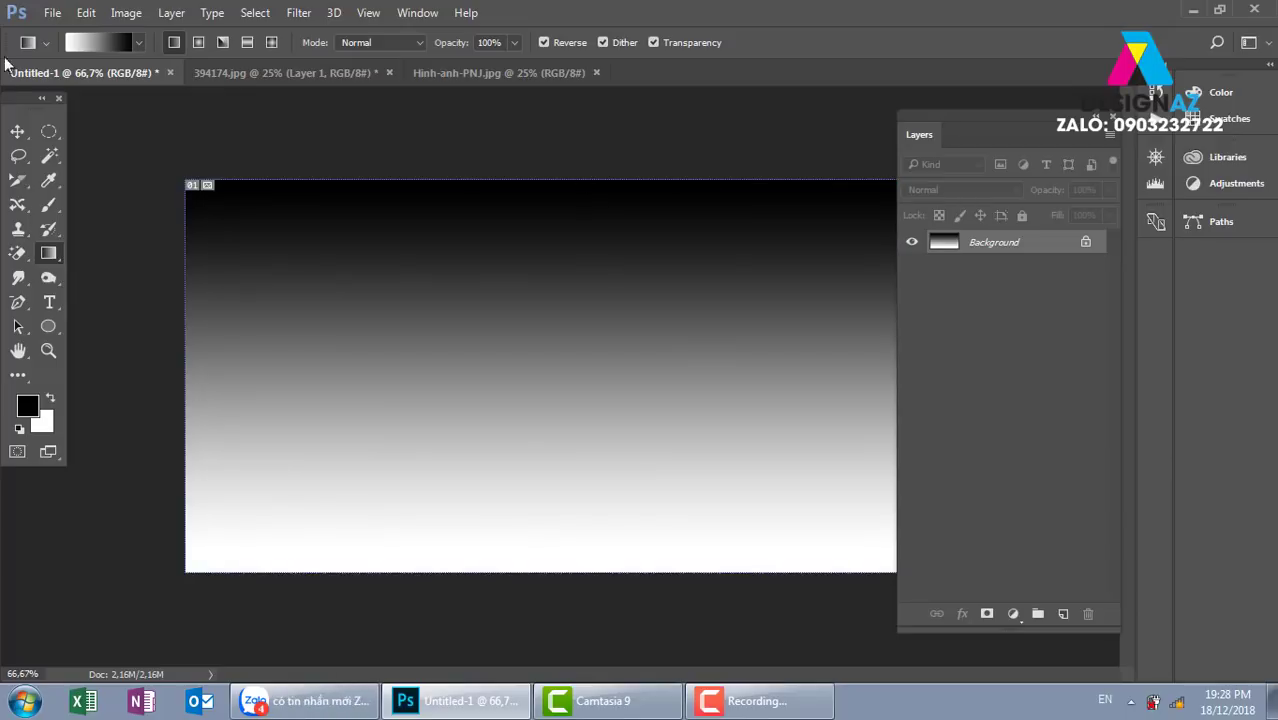
pyautogui.click(17, 131)
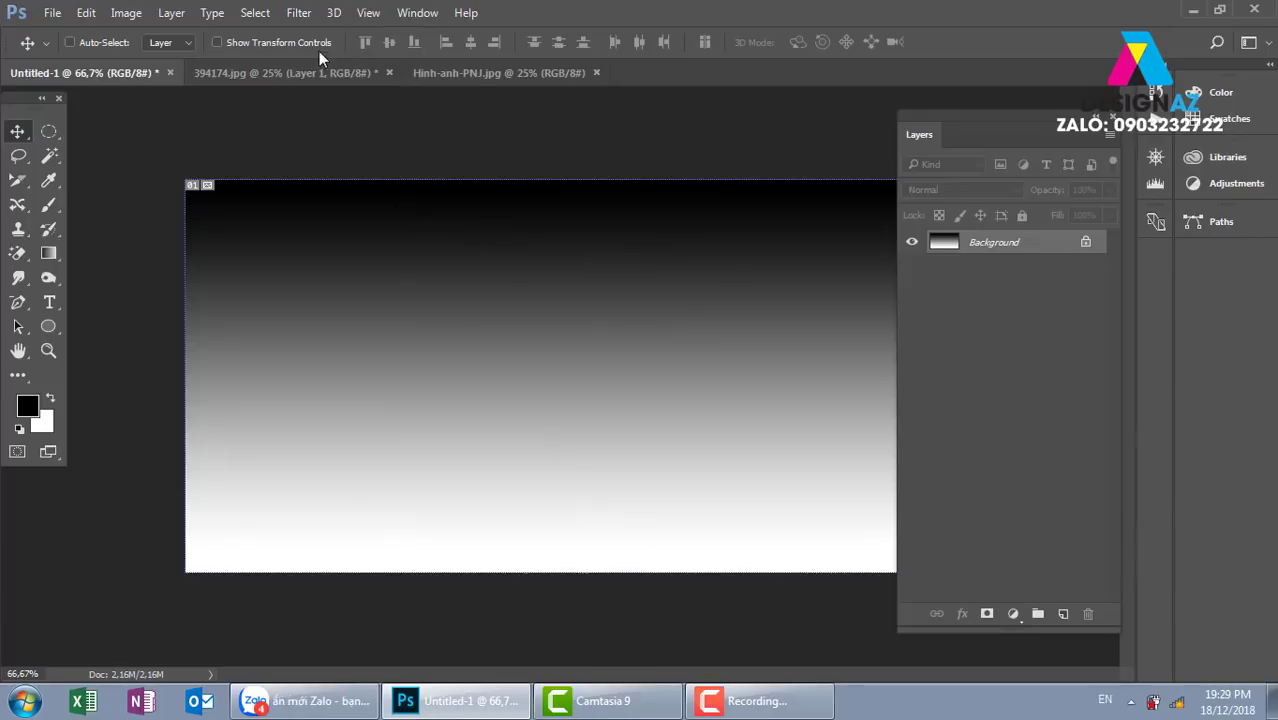
# - Apply a Wave distortion to the gradient with Square type and 5 generators
pyautogui.click(299, 13)
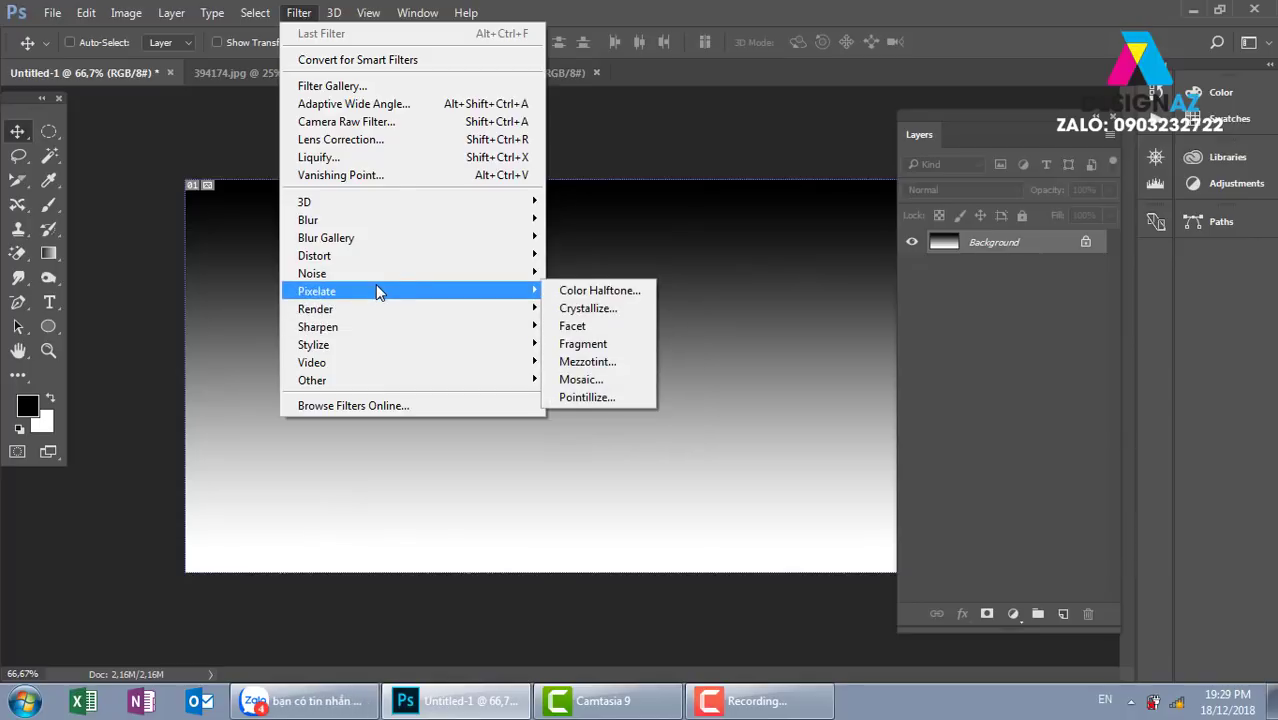
pyautogui.moveTo(314, 255)
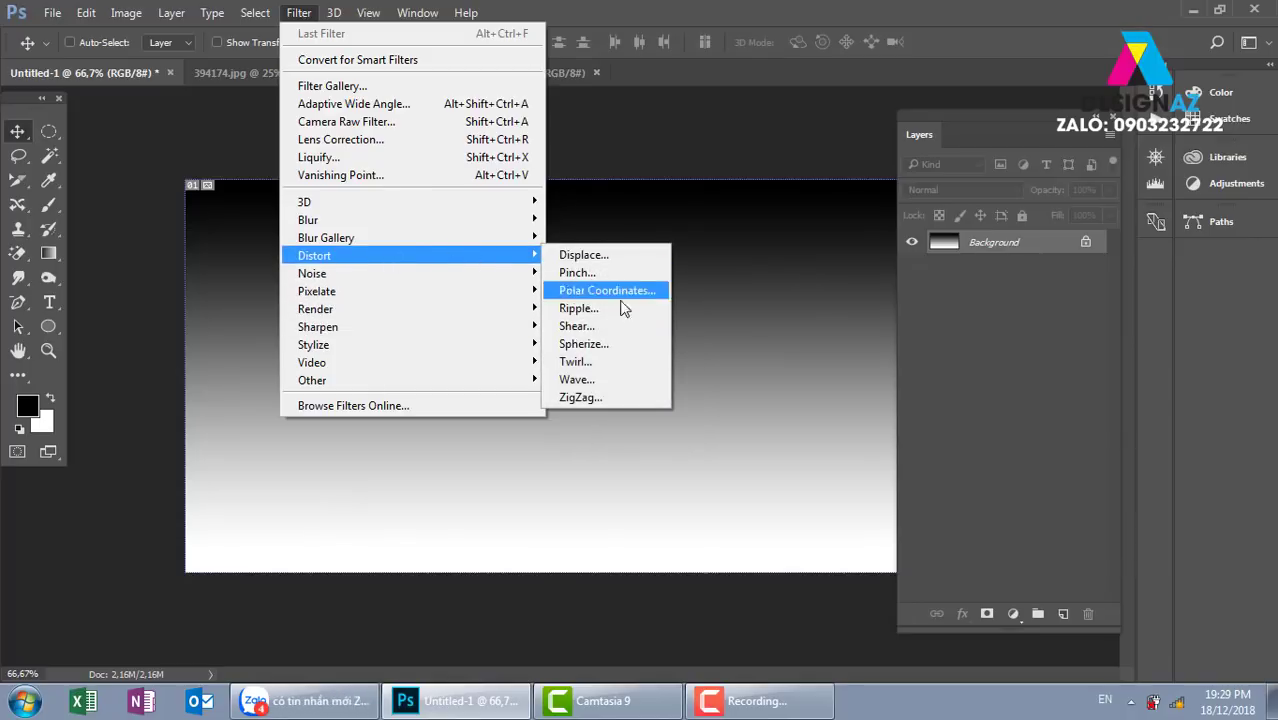
pyautogui.click(637, 384)
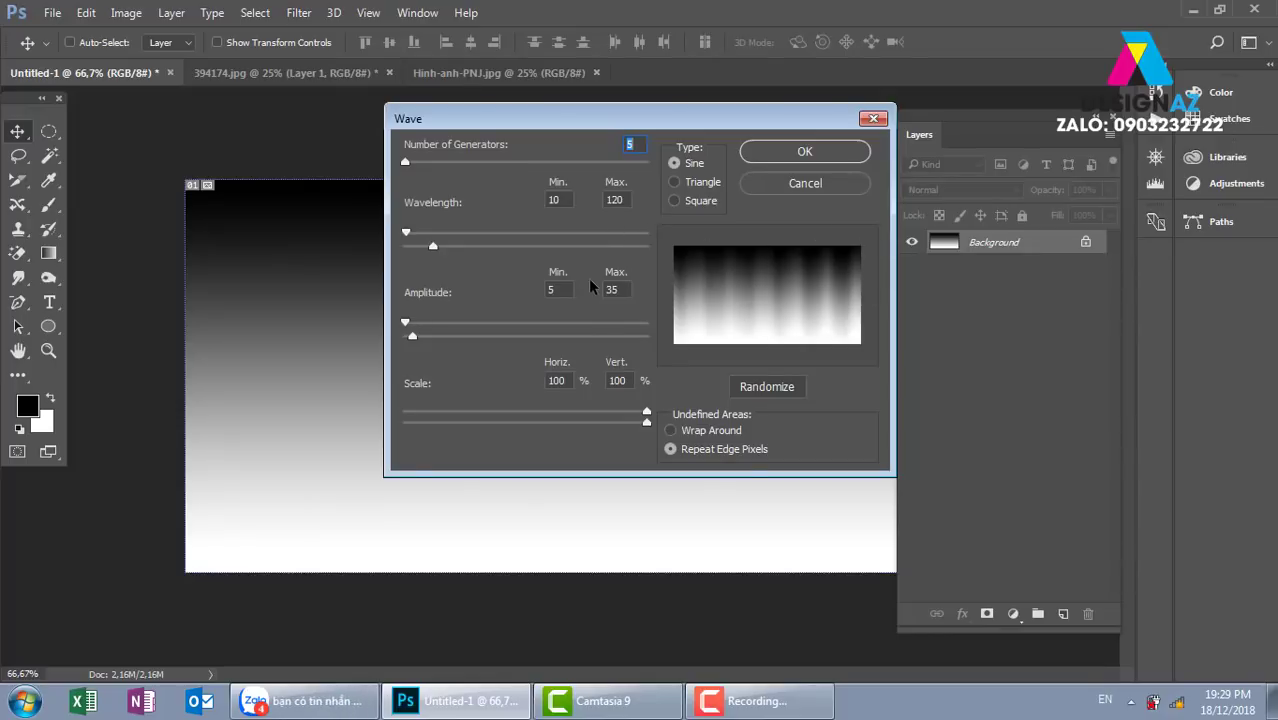
pyautogui.click(676, 200)
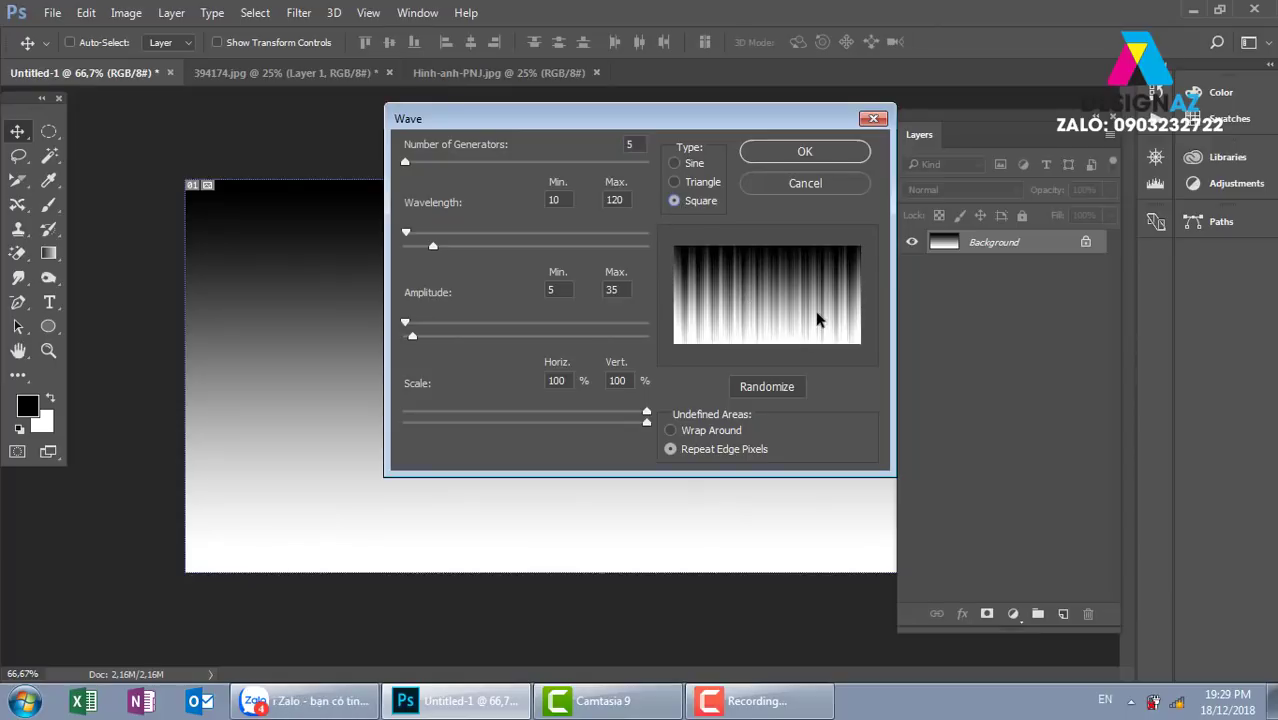
pyautogui.click(804, 151)
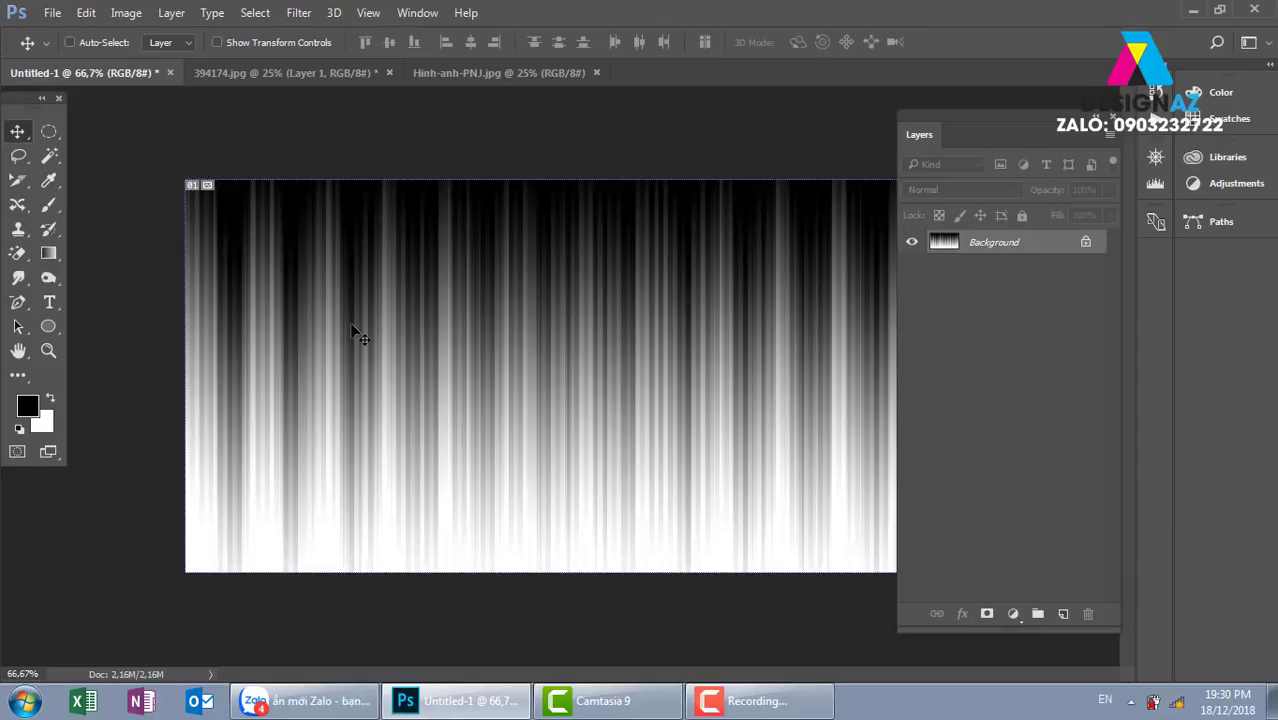
# - Add a new layer filled with a left-to-right Spectrum gradient
pyautogui.click(1063, 613)
pyautogui.press('g')
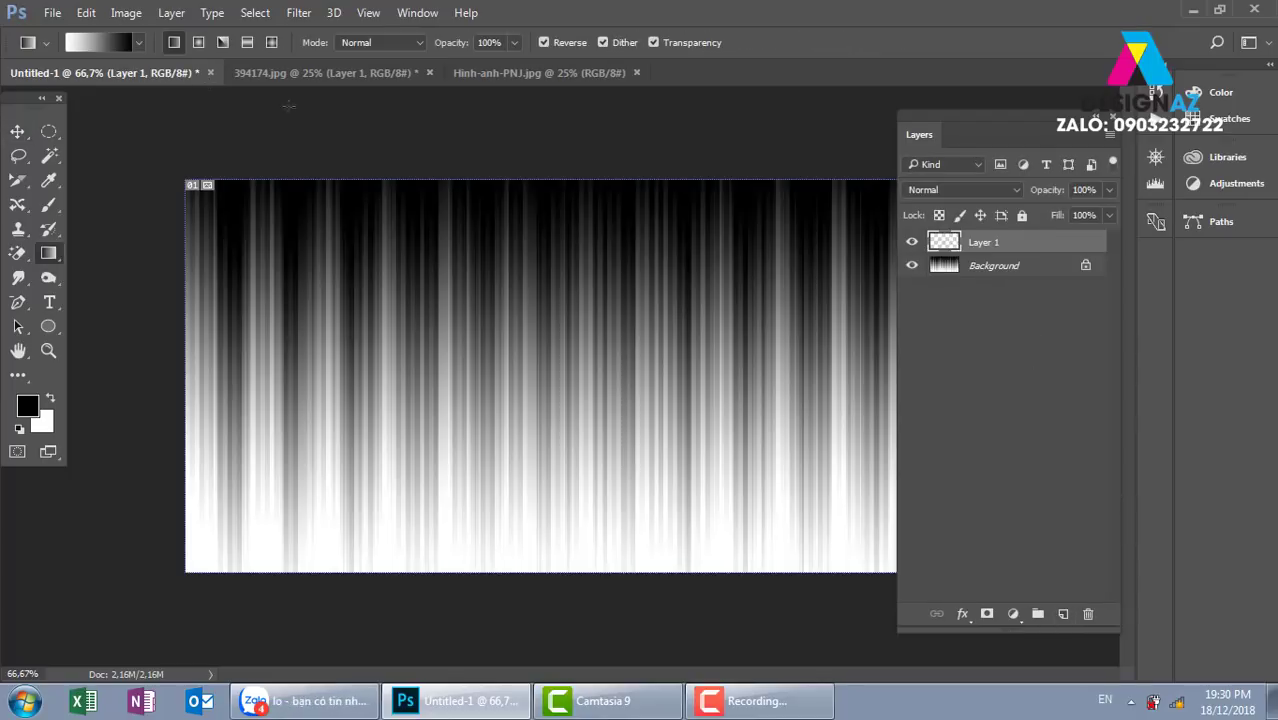
pyautogui.click(104, 37)
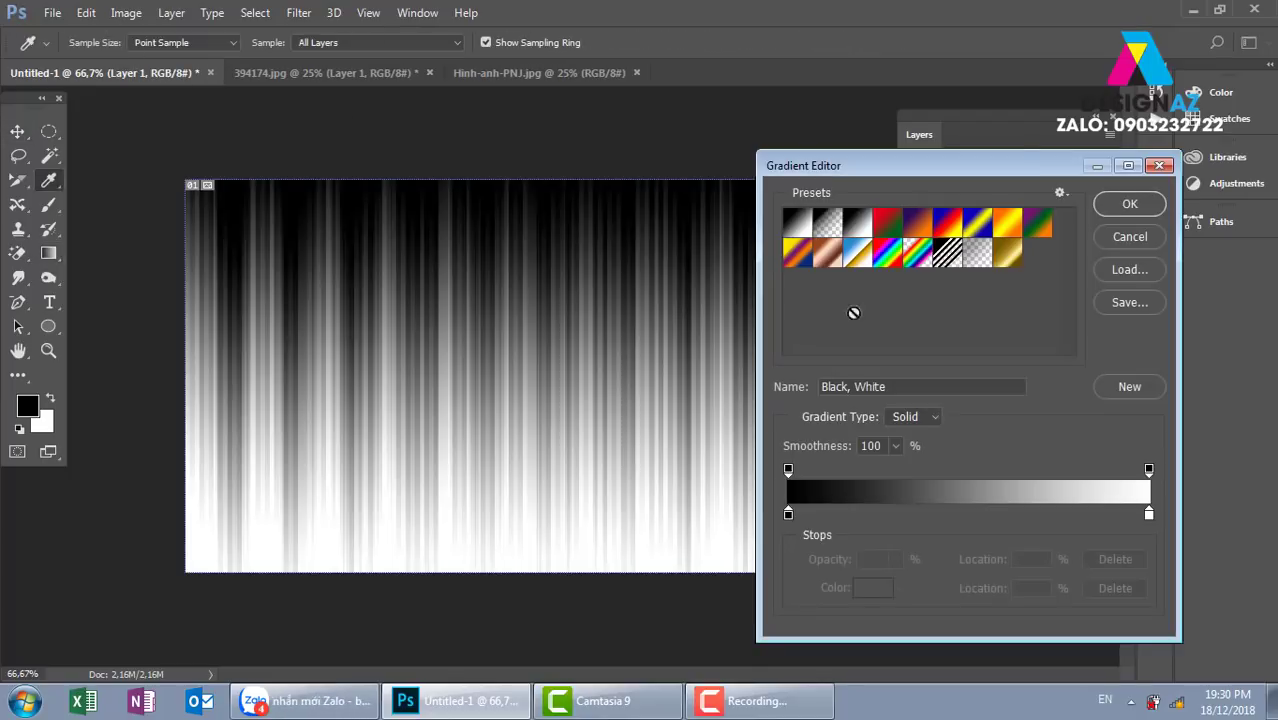
pyautogui.click(887, 260)
pyautogui.click(1130, 204)
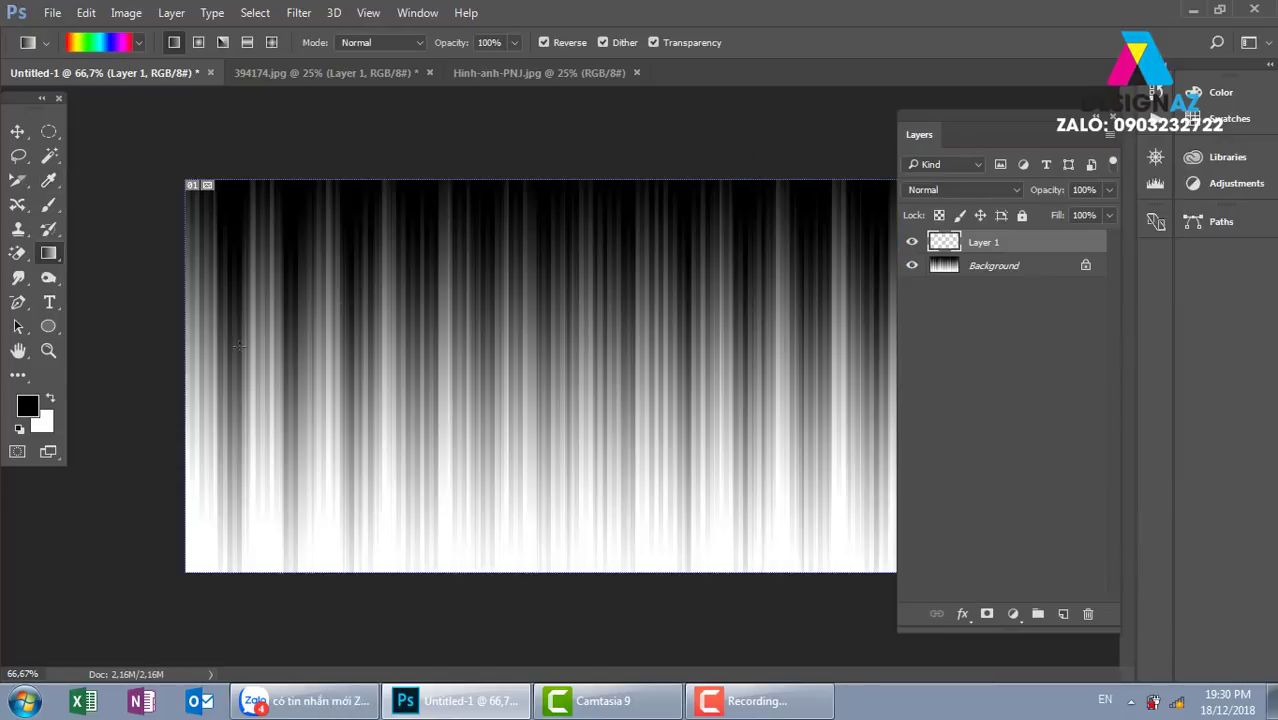
pyautogui.moveTo(237, 347); pyautogui.dragTo(892, 372)
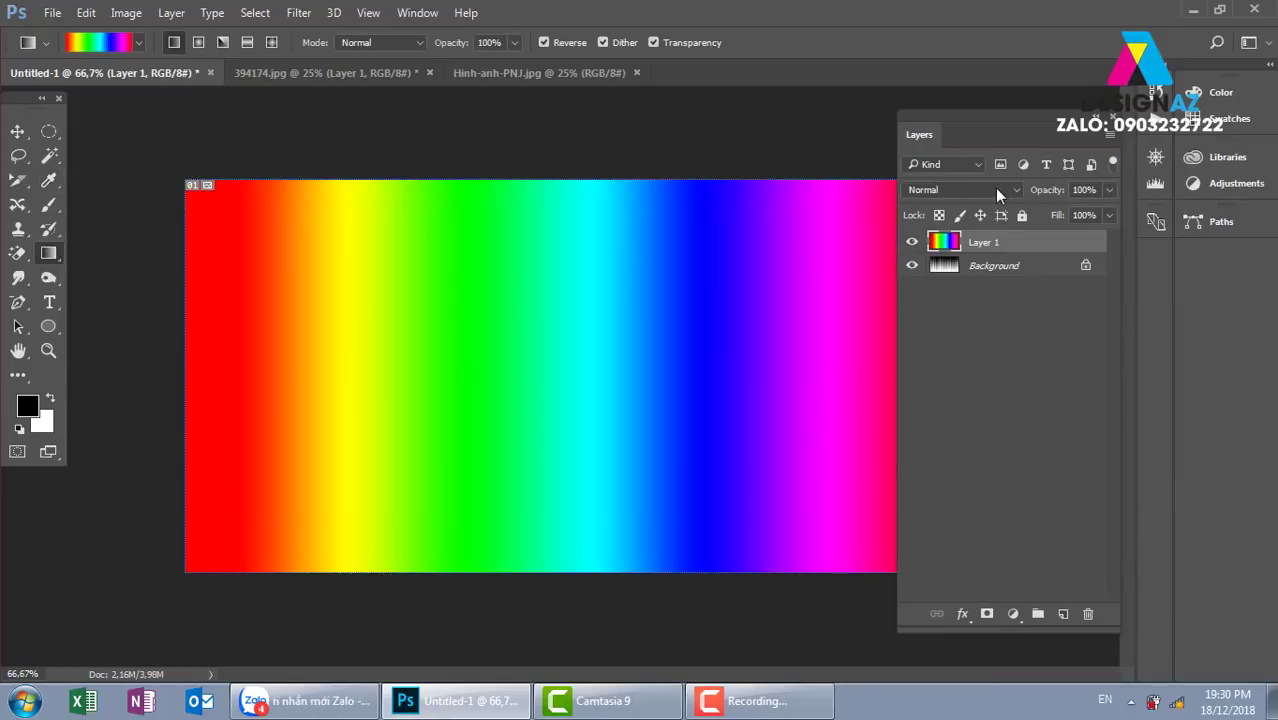
# - Set the Spectrum layer's blend mode to Multiply over the streaks
pyautogui.click(997, 190)
pyautogui.click(964, 255)
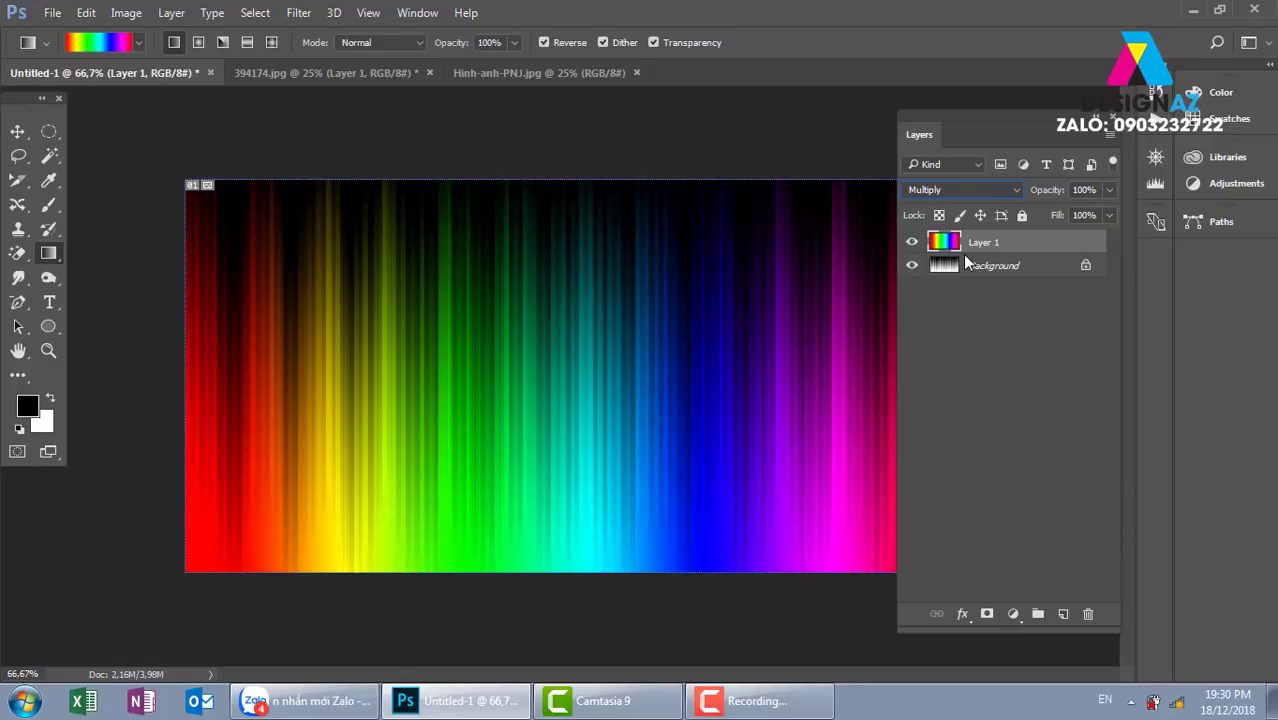
pyautogui.click(17, 131)
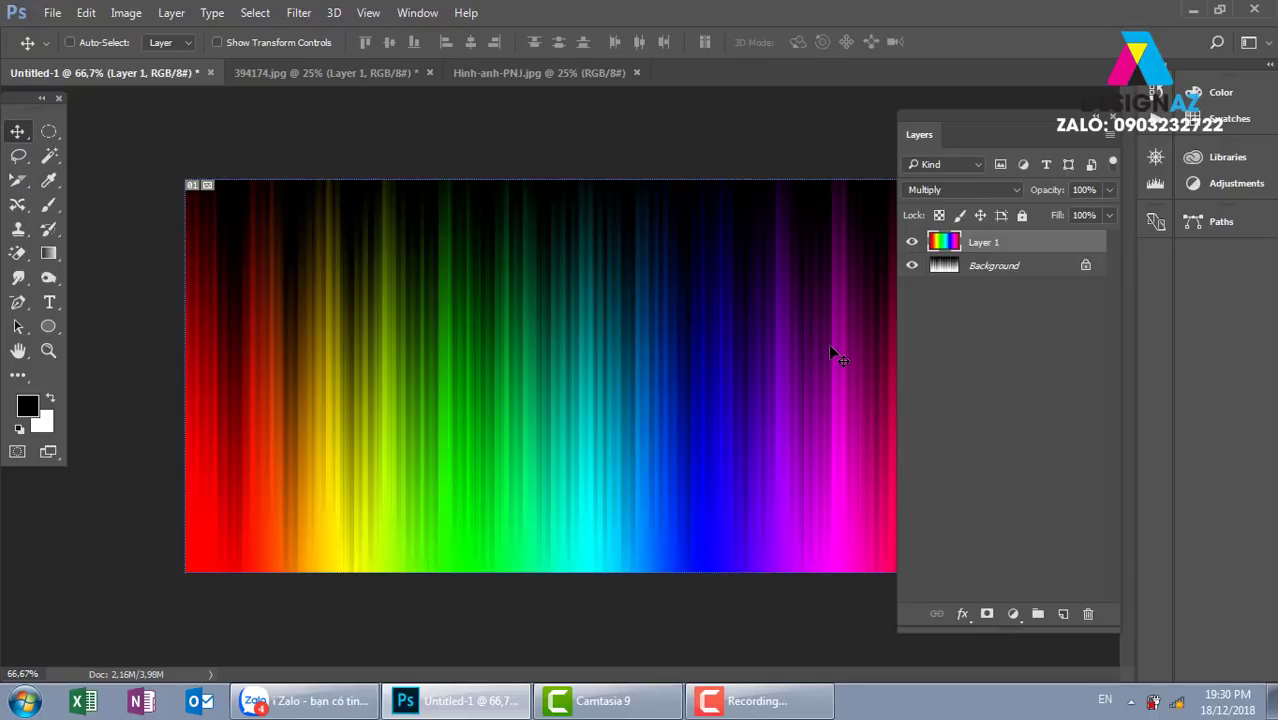
# - Undo the rainbow layer, then draw a Black, White radial gradient outward from the canvas centre
pyautogui.hotkey('ctrl', 'alt', 'z')
pyautogui.hotkey('ctrl', 'alt', 'z')
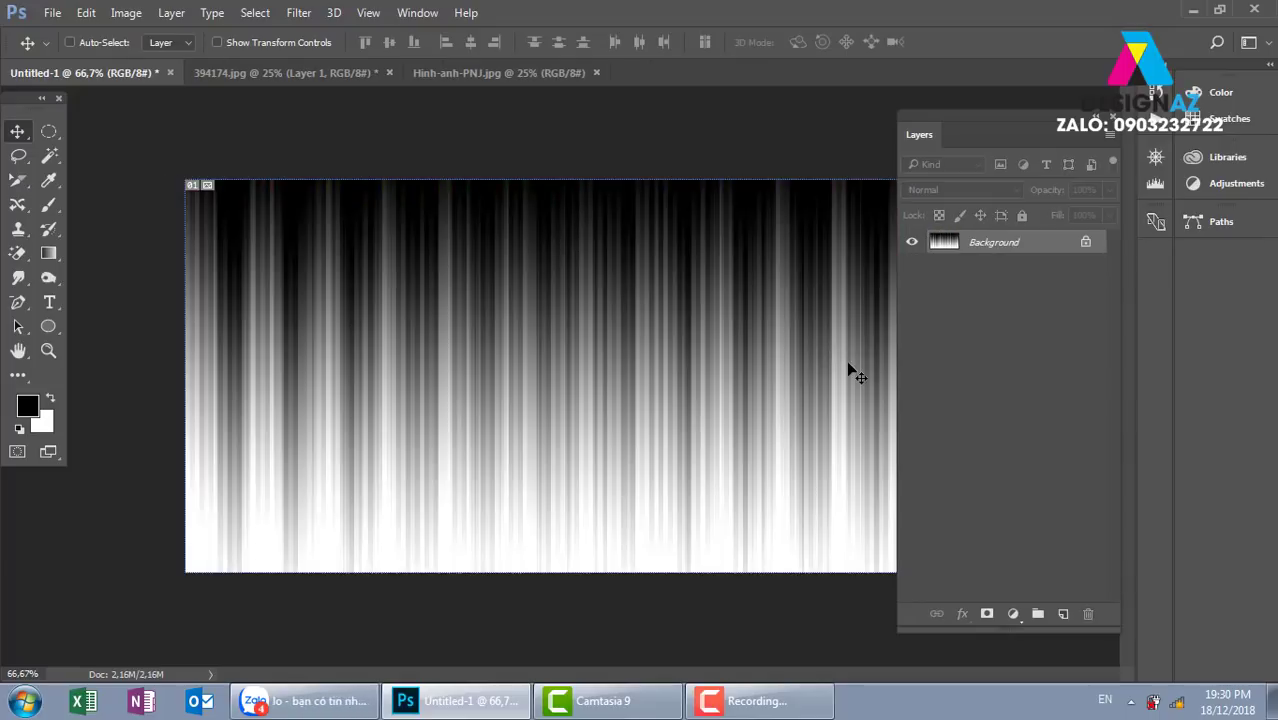
pyautogui.press('g')
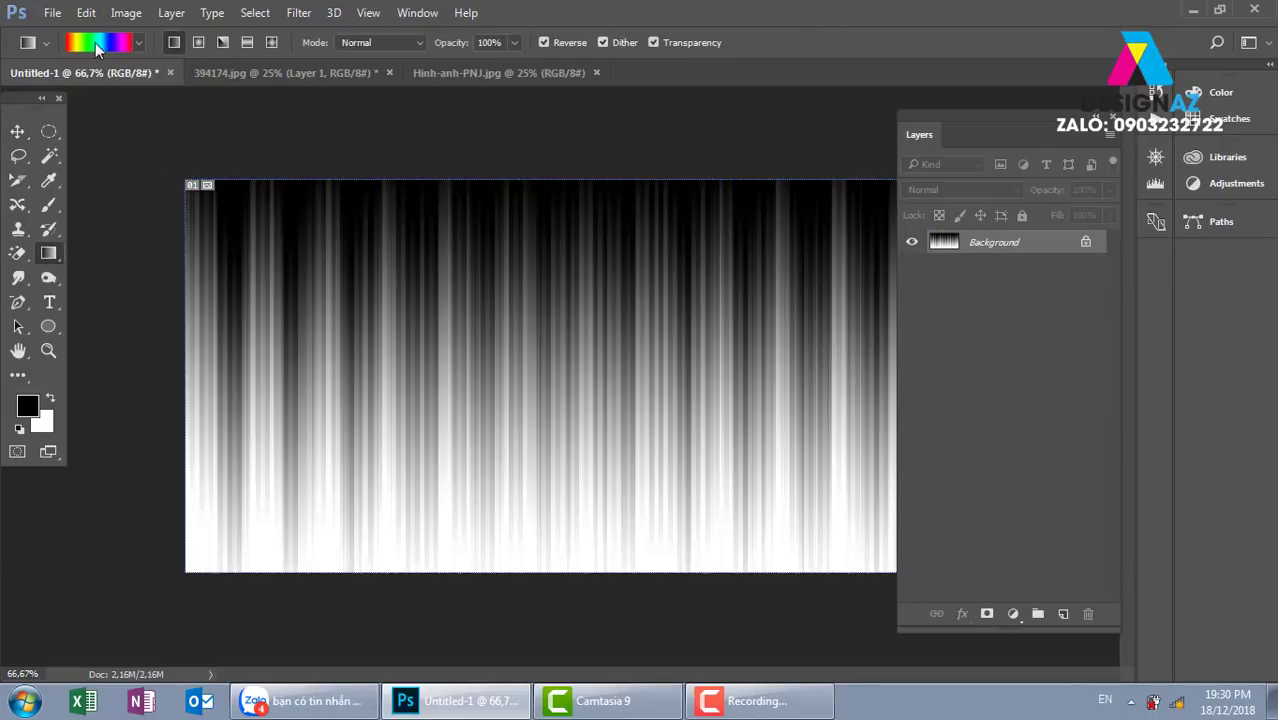
pyautogui.click(95, 42)
pyautogui.click(857, 223)
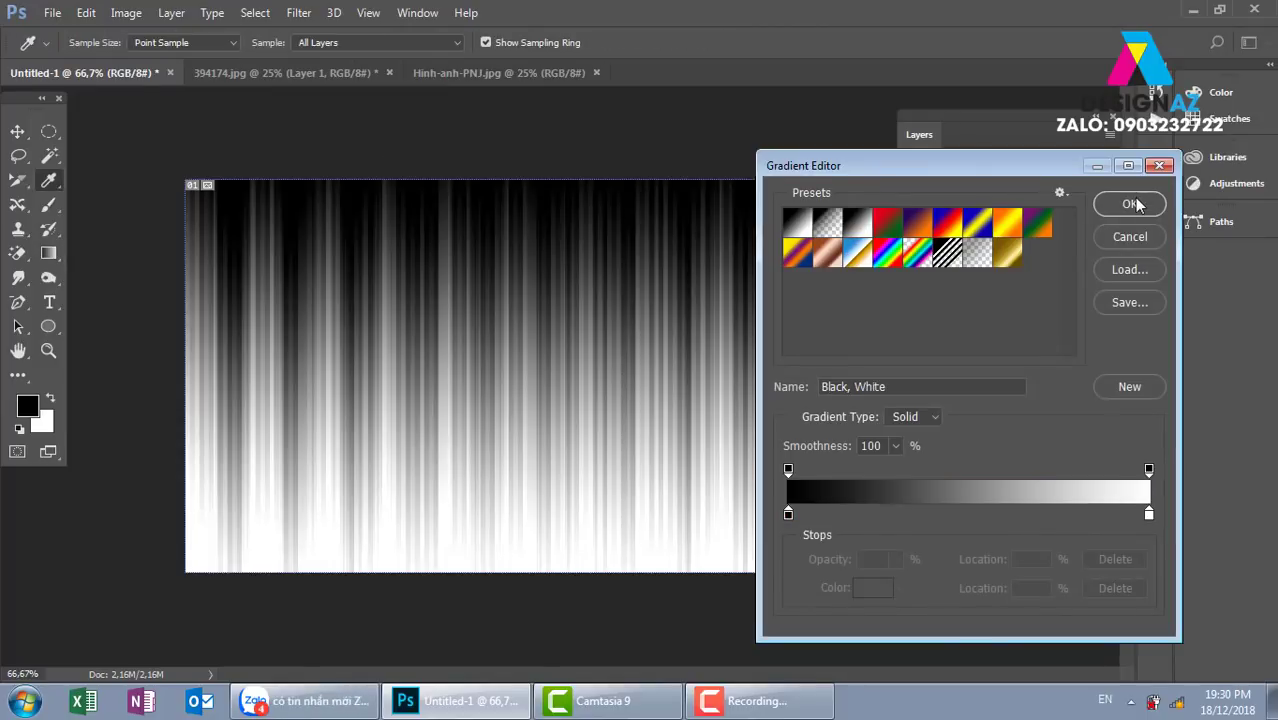
pyautogui.click(1129, 204)
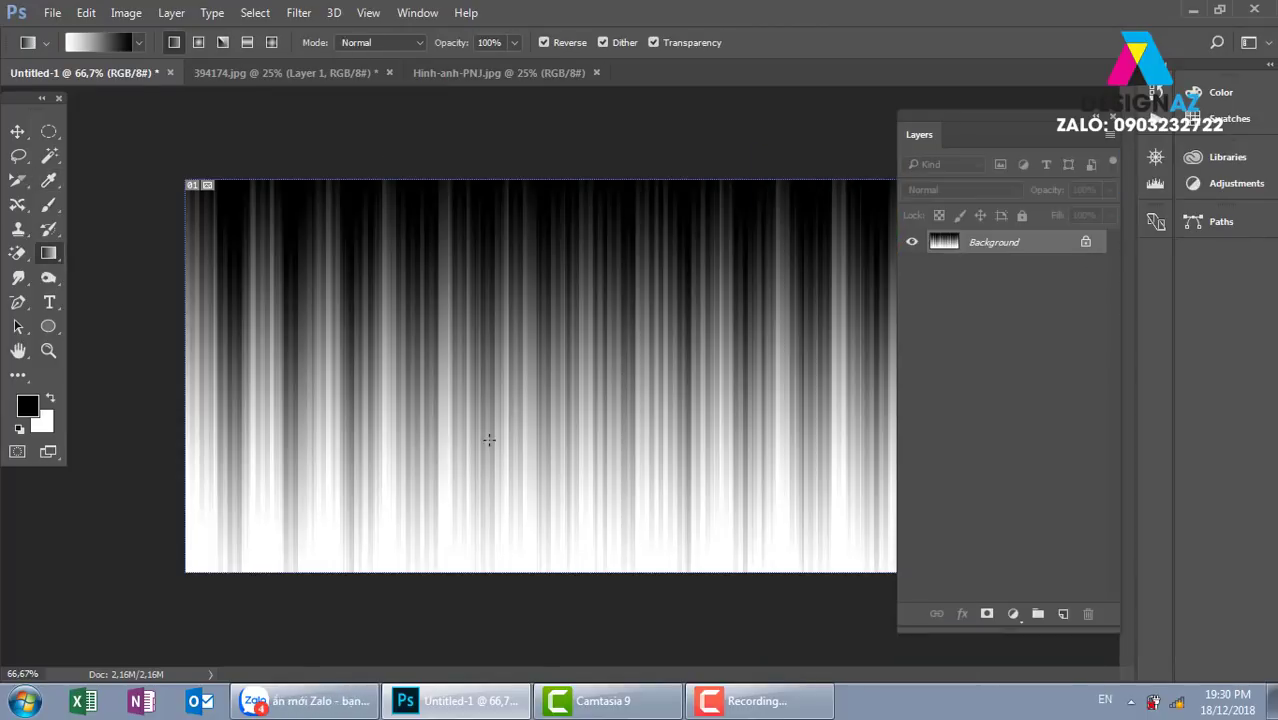
pyautogui.click(200, 42)
pyautogui.moveTo(586, 346); pyautogui.dragTo(657, 412)
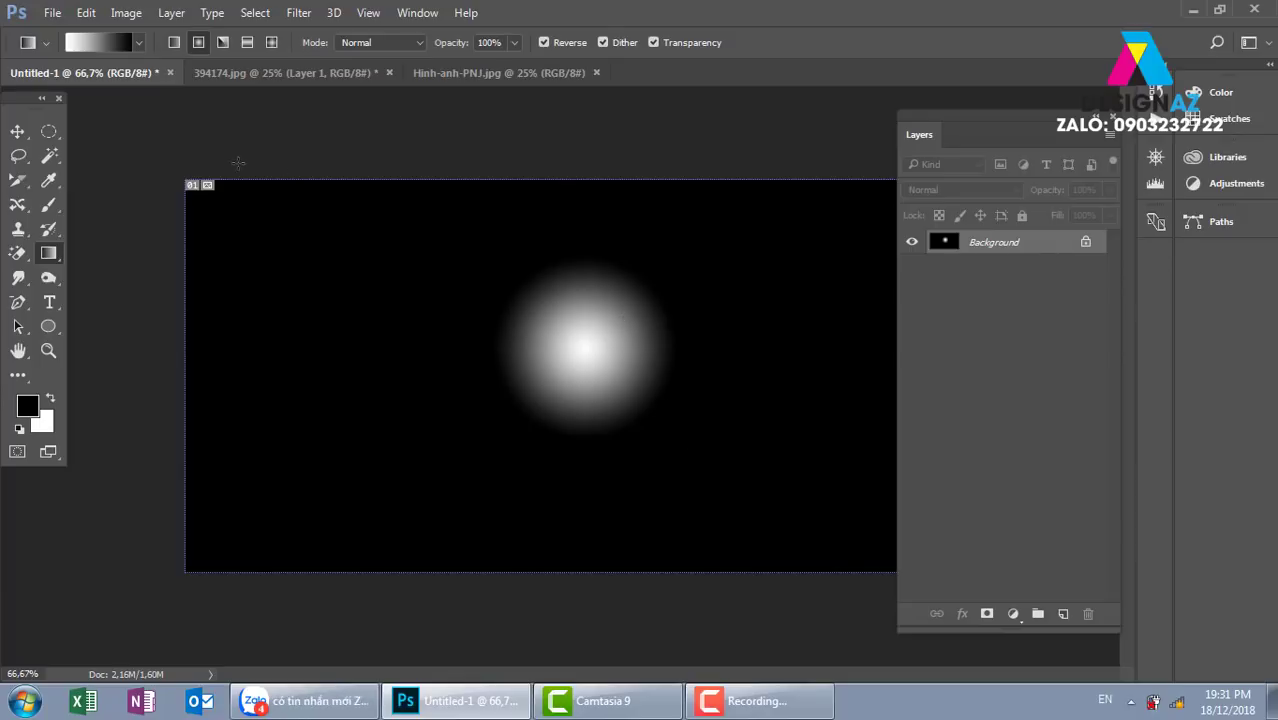
# - Apply Extrude with Blocks, size 20 and depth 150, then zoom in to inspect the blocks
pyautogui.click(299, 13)
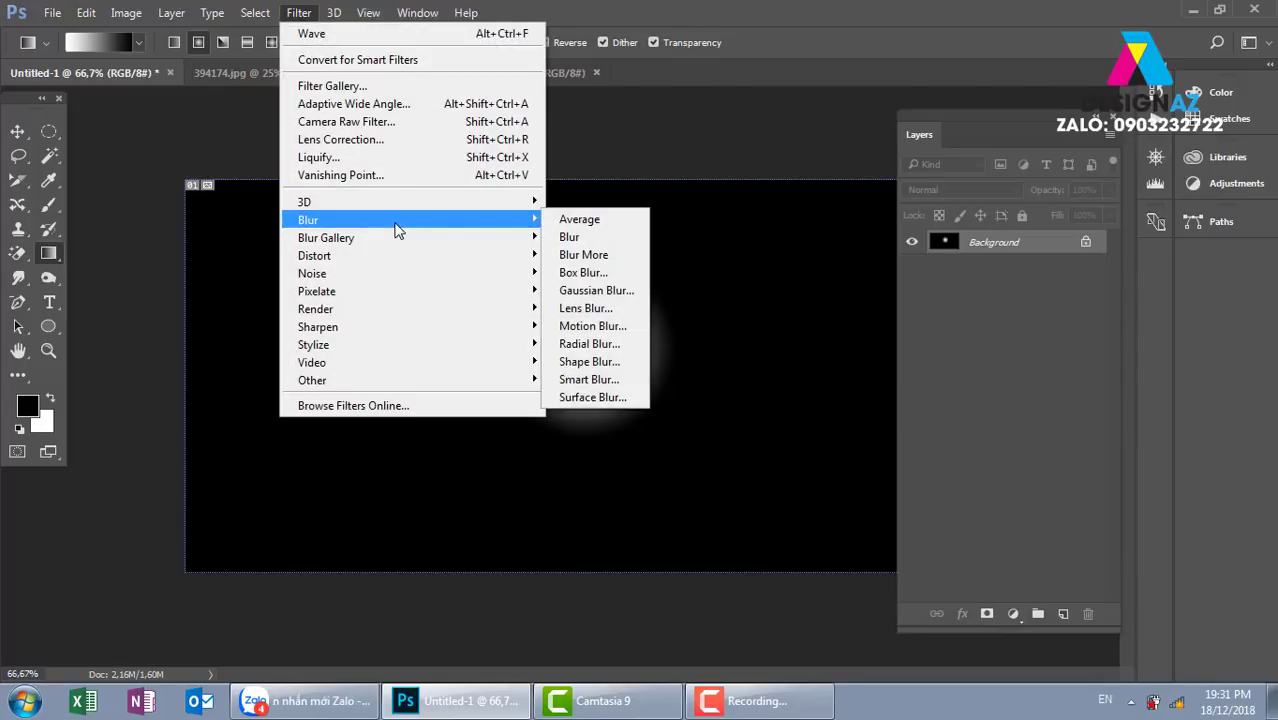
pyautogui.moveTo(410, 344)
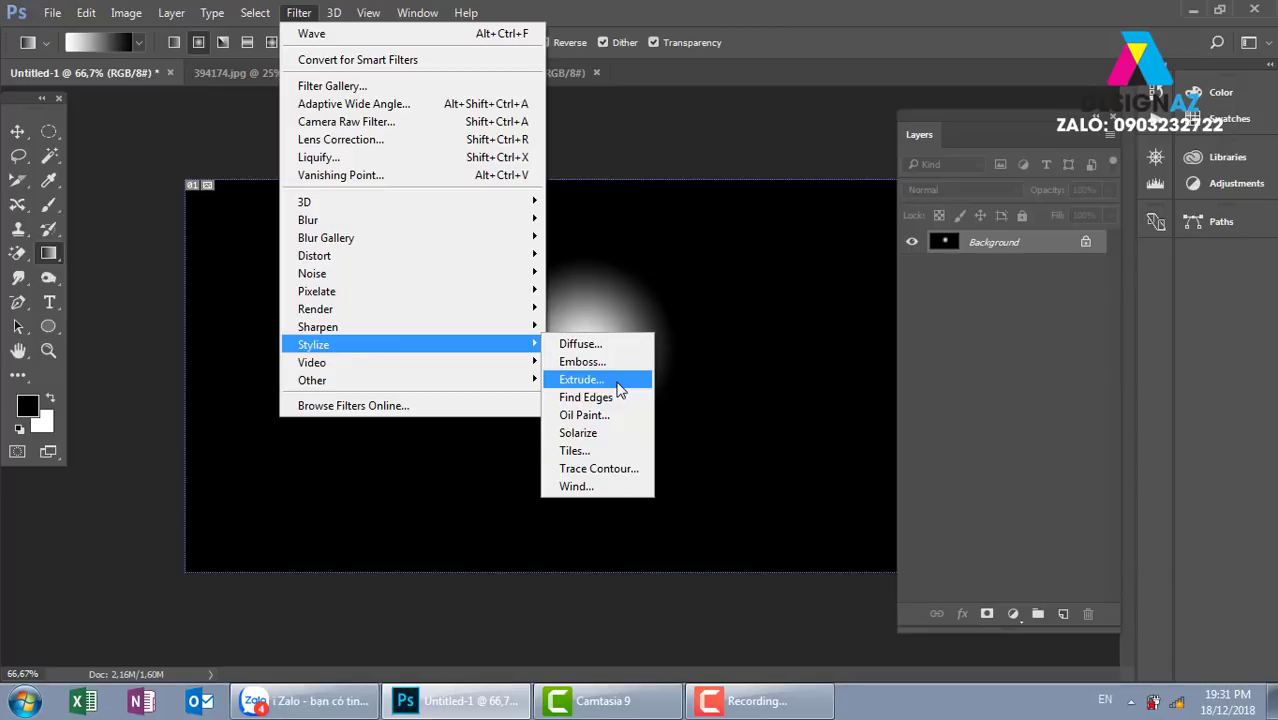
pyautogui.click(619, 385)
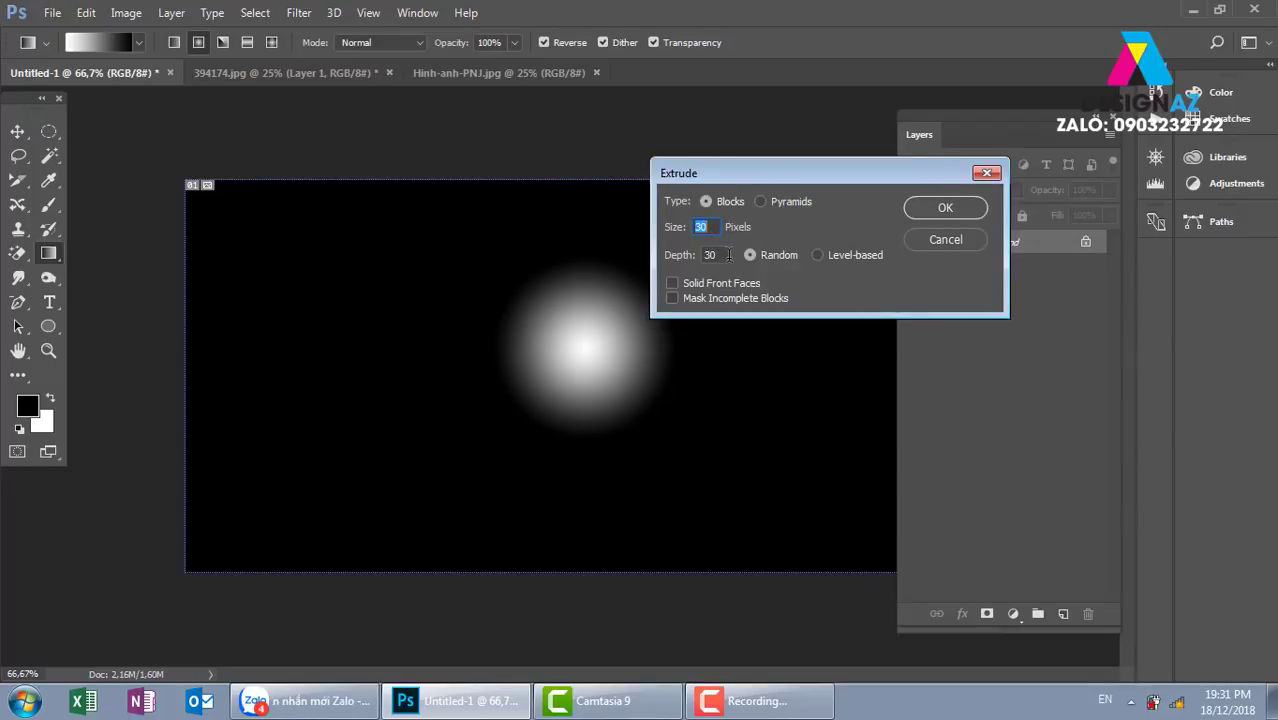
pyautogui.press('Tab')
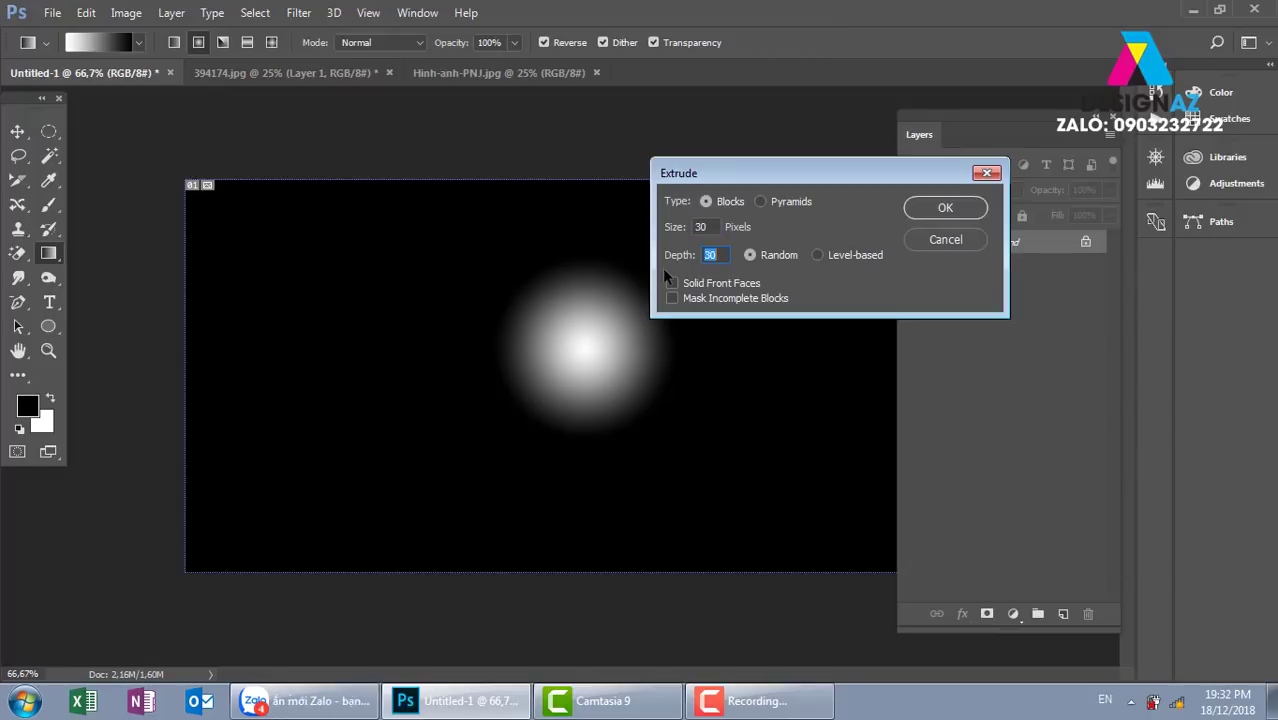
pyautogui.write('150')
pyautogui.hotkey('shift', 'Tab')
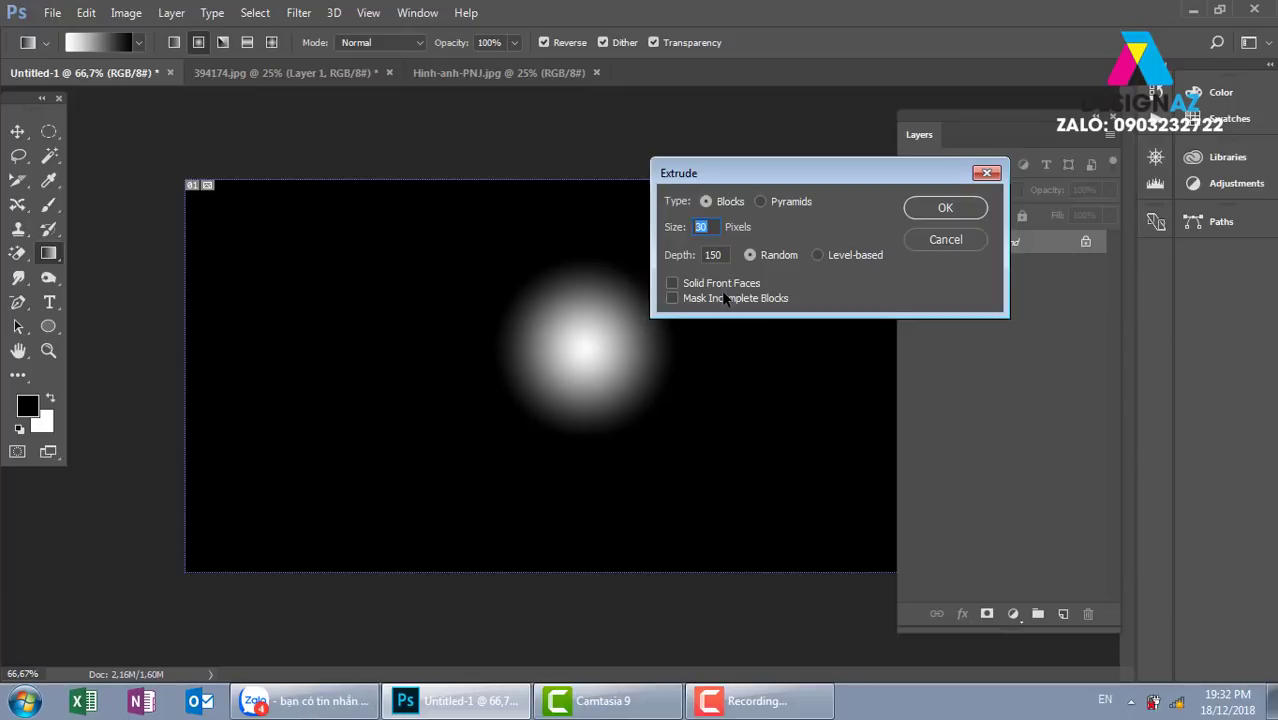
pyautogui.write('20')
pyautogui.click(945, 208)
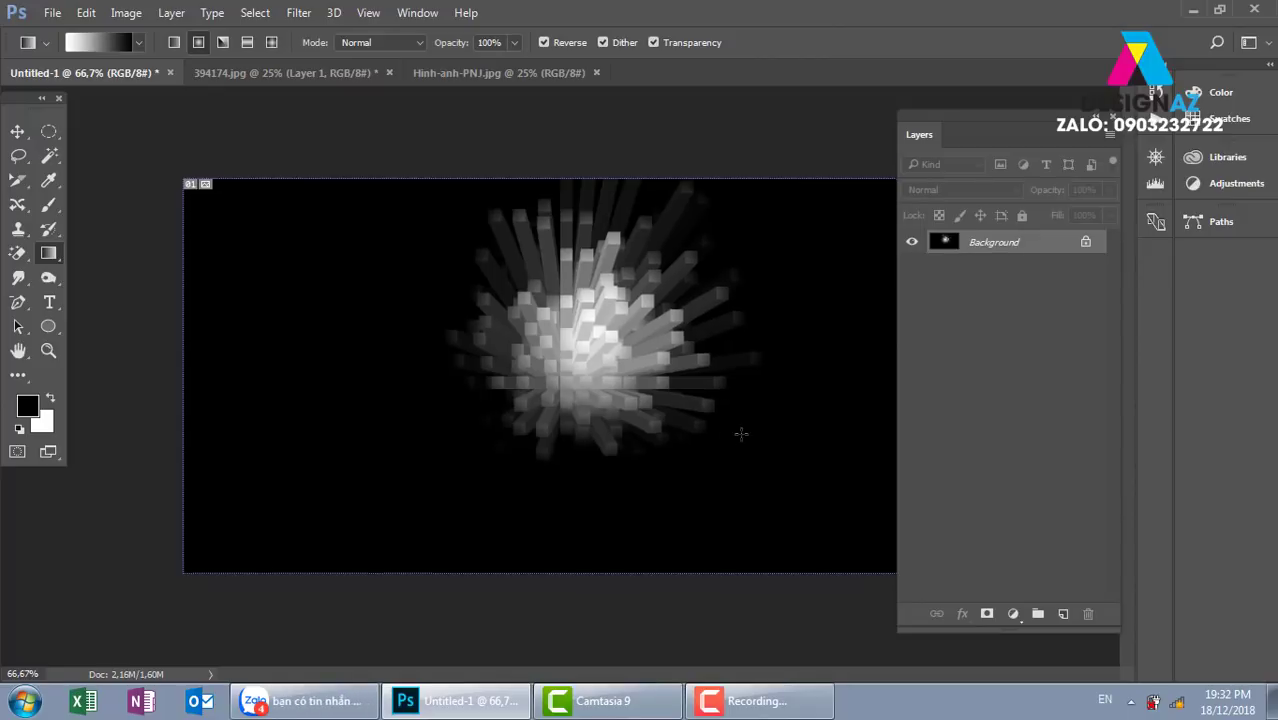
pyautogui.hotkey('ctrl', '+')
pyautogui.hotkey('ctrl', '+')
pyautogui.moveTo(502, 262)
pyautogui.mouseDown()
pyautogui.moveTo(376, 415)
pyautogui.moveTo(89, 313)
pyautogui.moveTo(235, 344)
pyautogui.mouseUp()
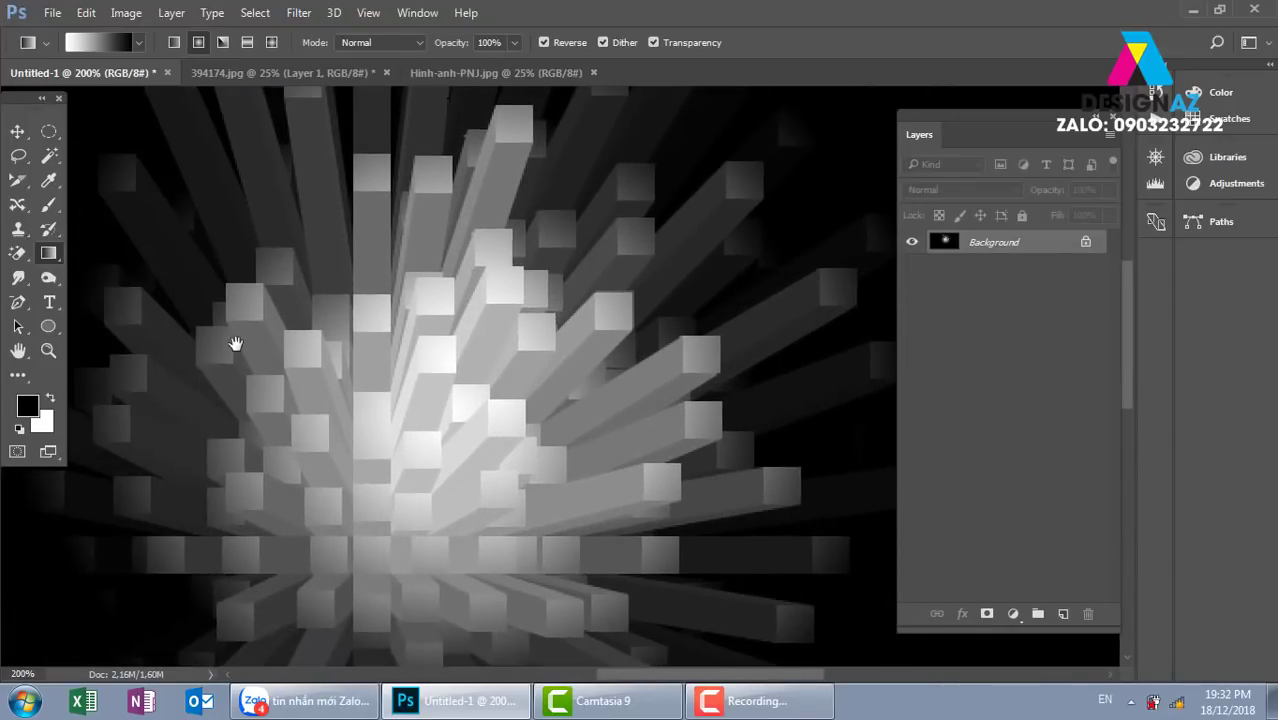
pyautogui.hotkey('ctrl', '-')
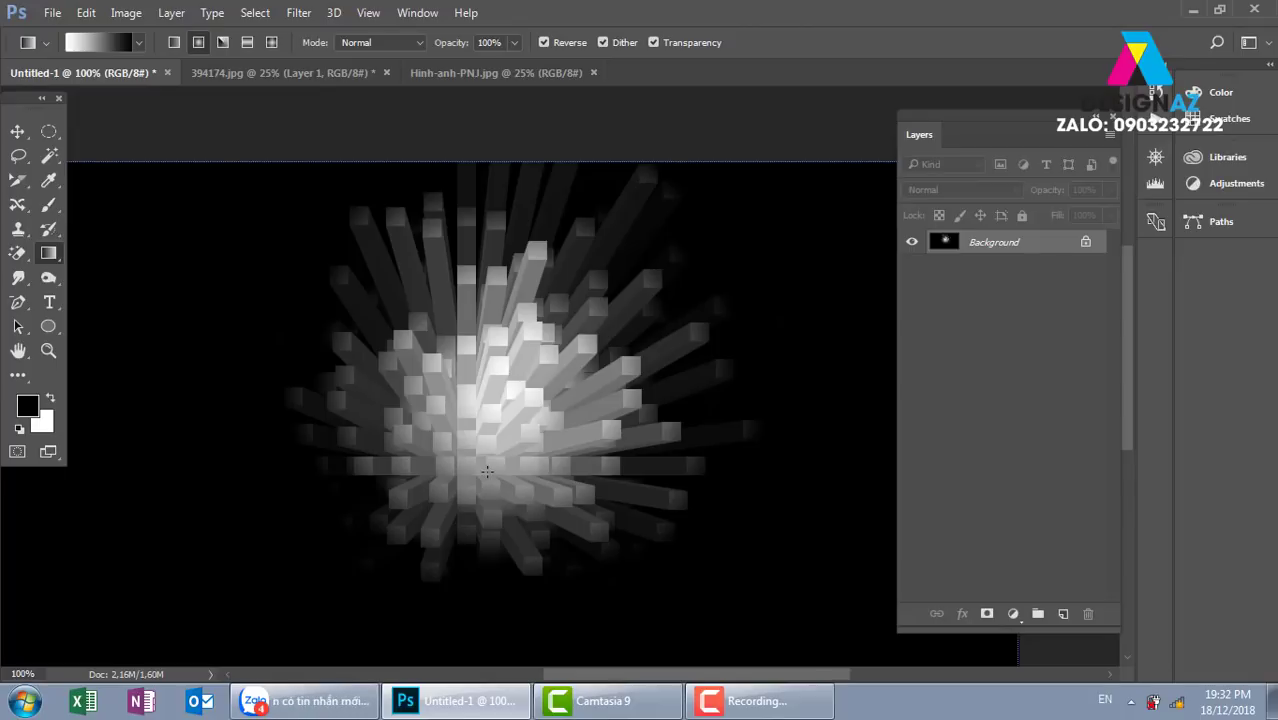
# - Add a new layer filled with a diagonal Violet, Orange gradient
pyautogui.click(1063, 613)
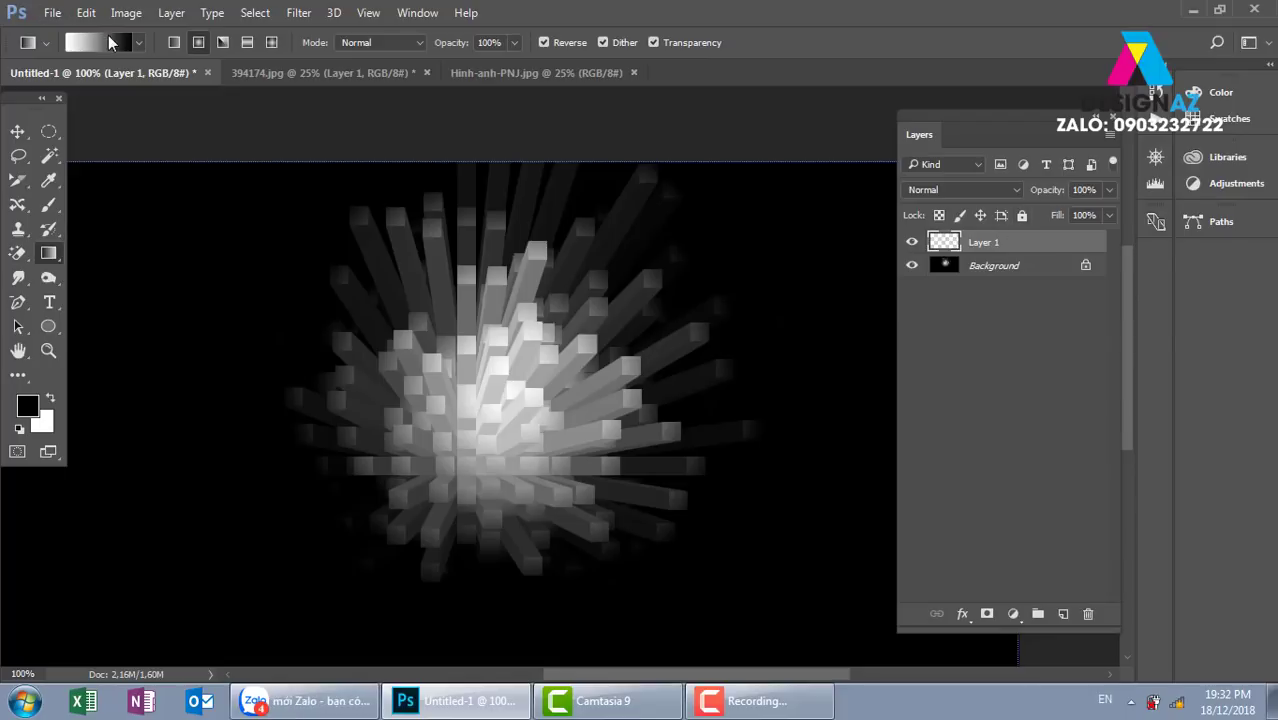
pyautogui.click(110, 42)
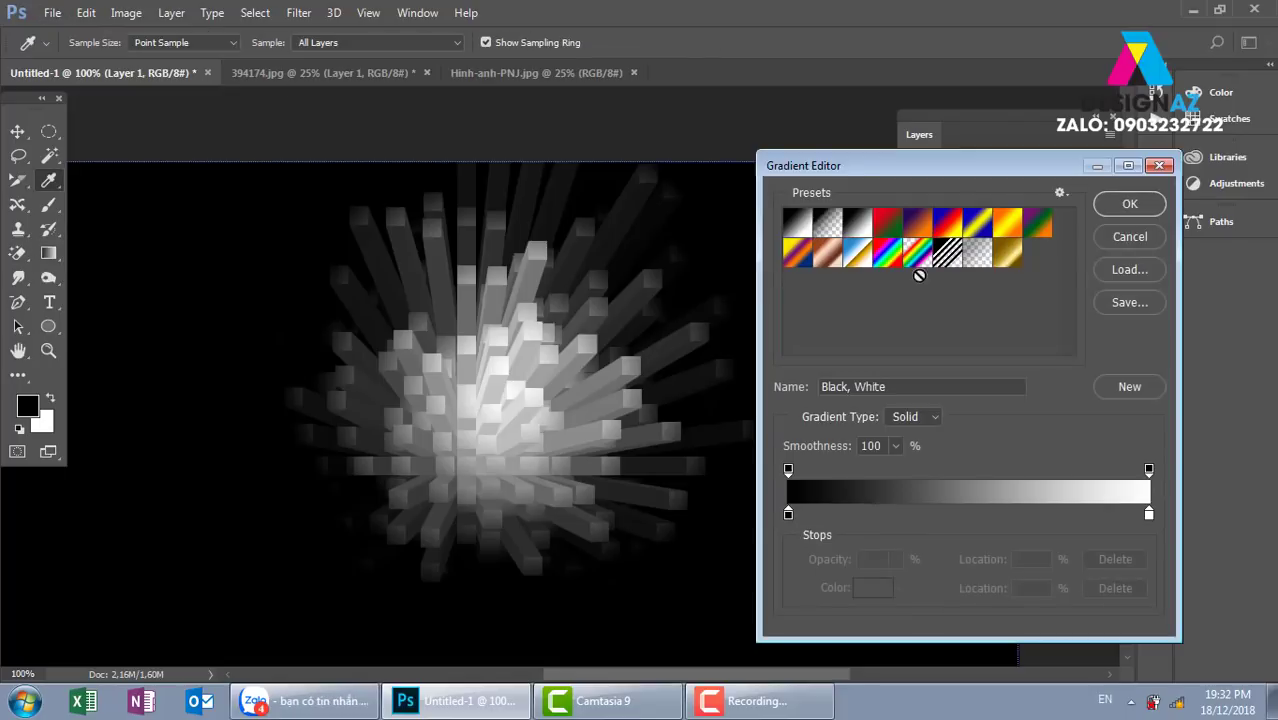
pyautogui.click(915, 224)
pyautogui.click(1129, 204)
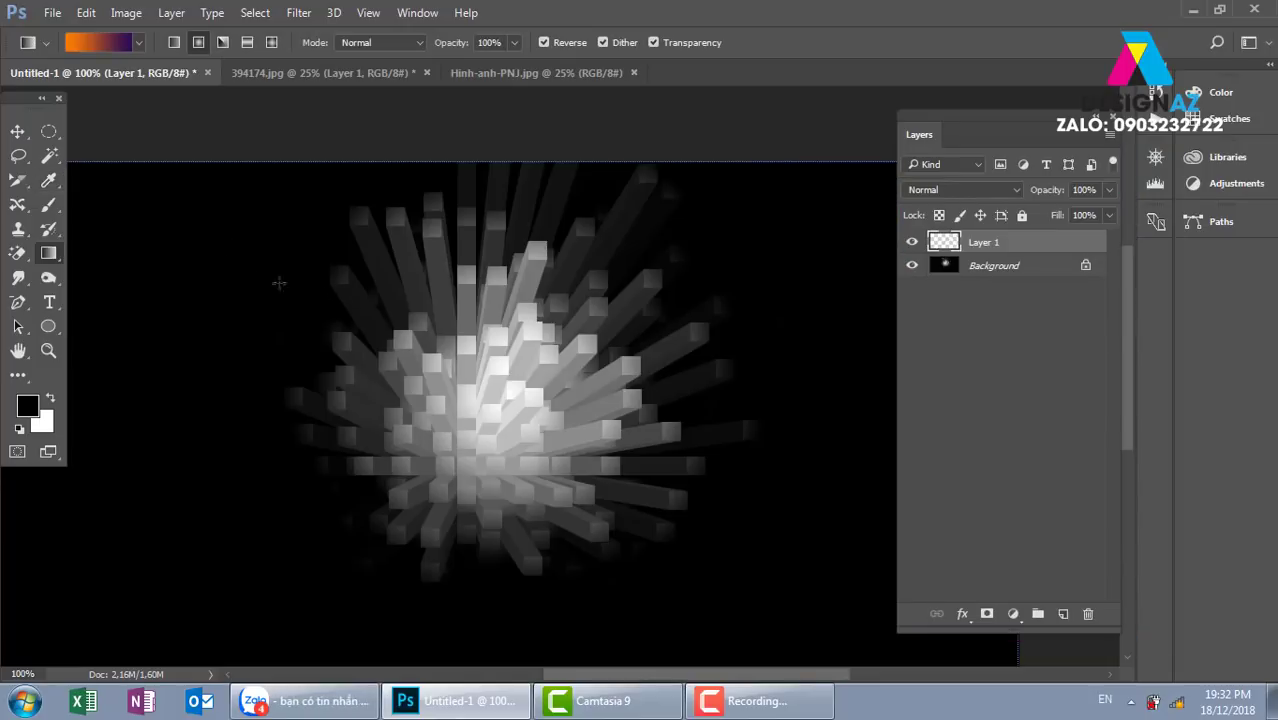
pyautogui.moveTo(204, 246); pyautogui.dragTo(778, 518)
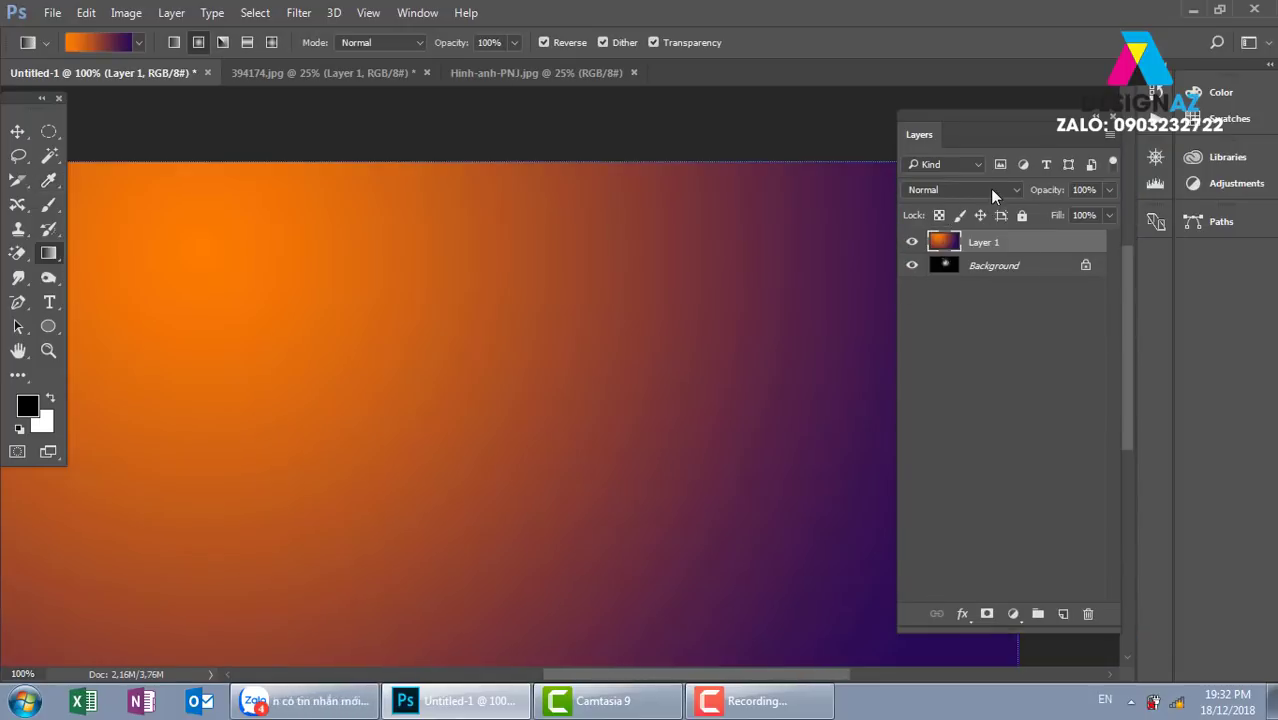
# - Set the gradient layer to Screen blend mode after trying Multiply, then hide it
pyautogui.click(989, 188)
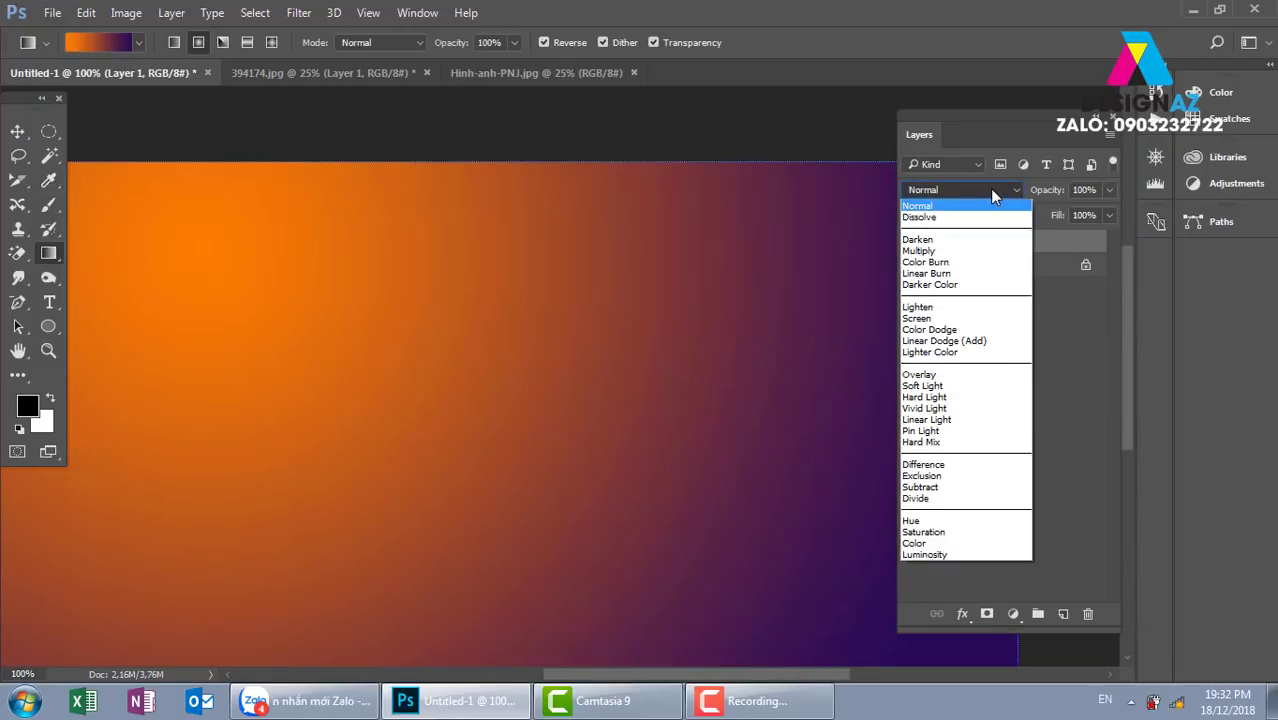
pyautogui.click(955, 251)
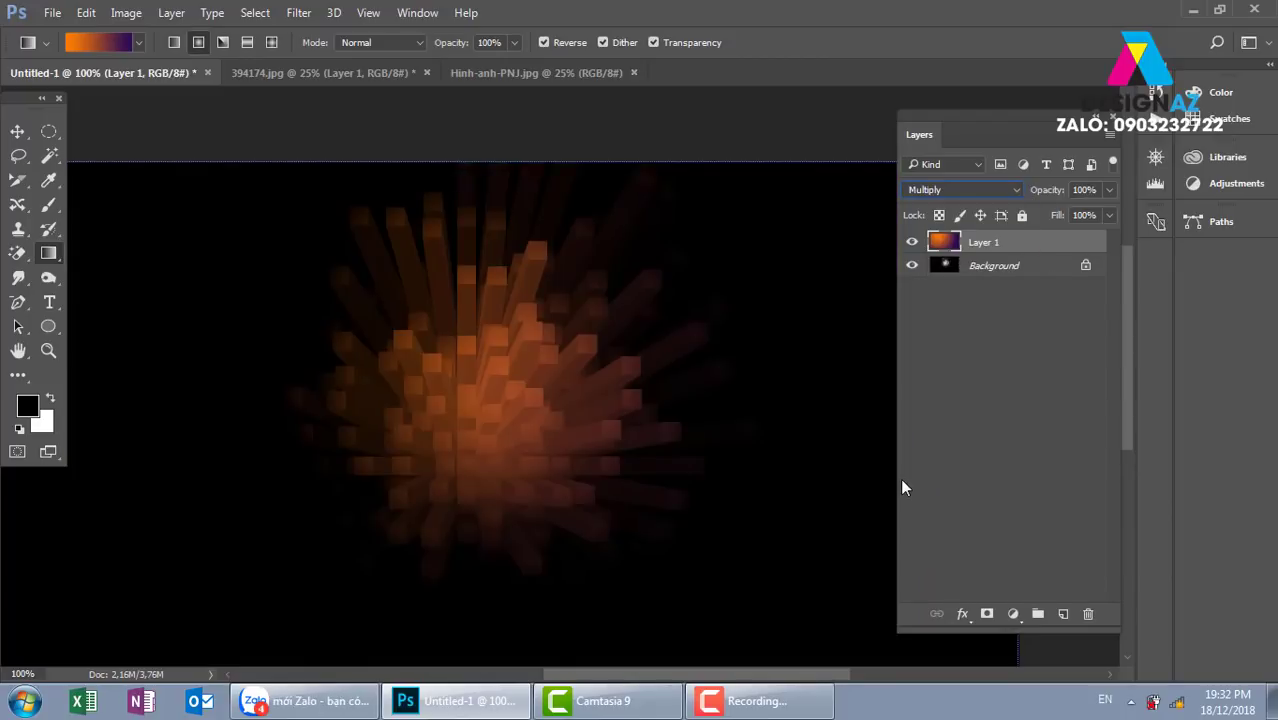
pyautogui.click(1000, 190)
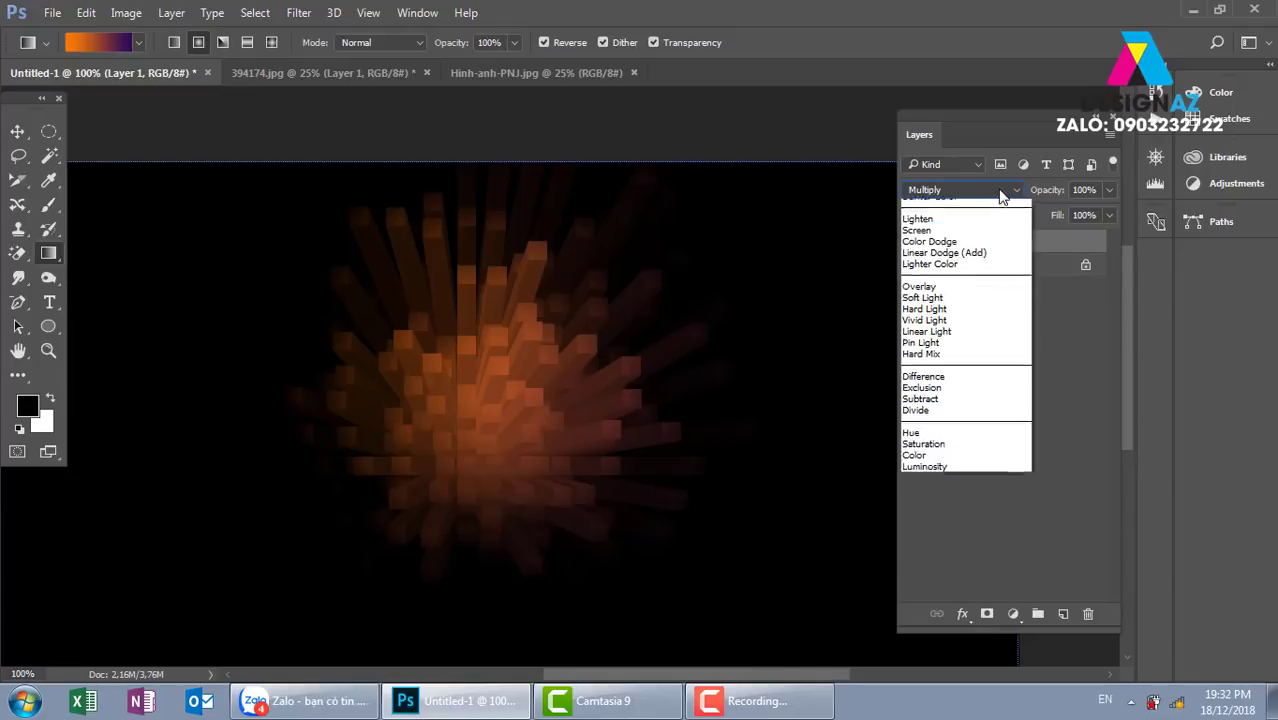
pyautogui.click(918, 318)
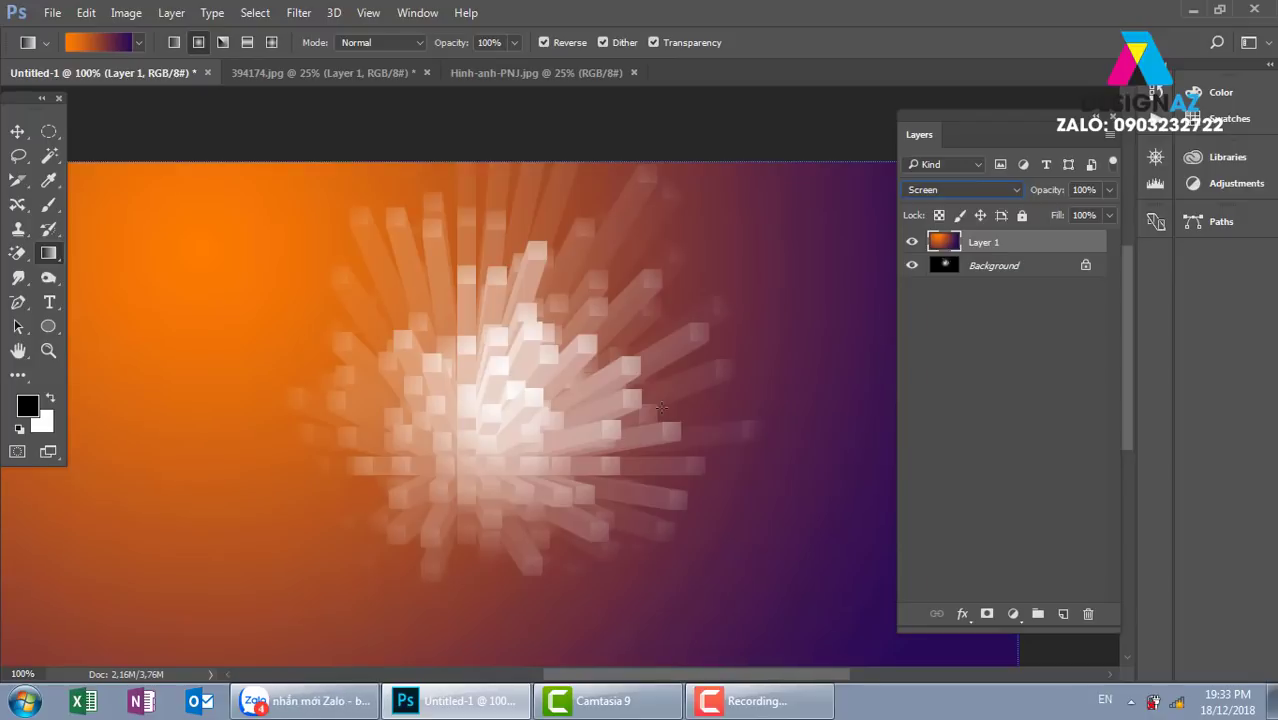
pyautogui.click(911, 244)
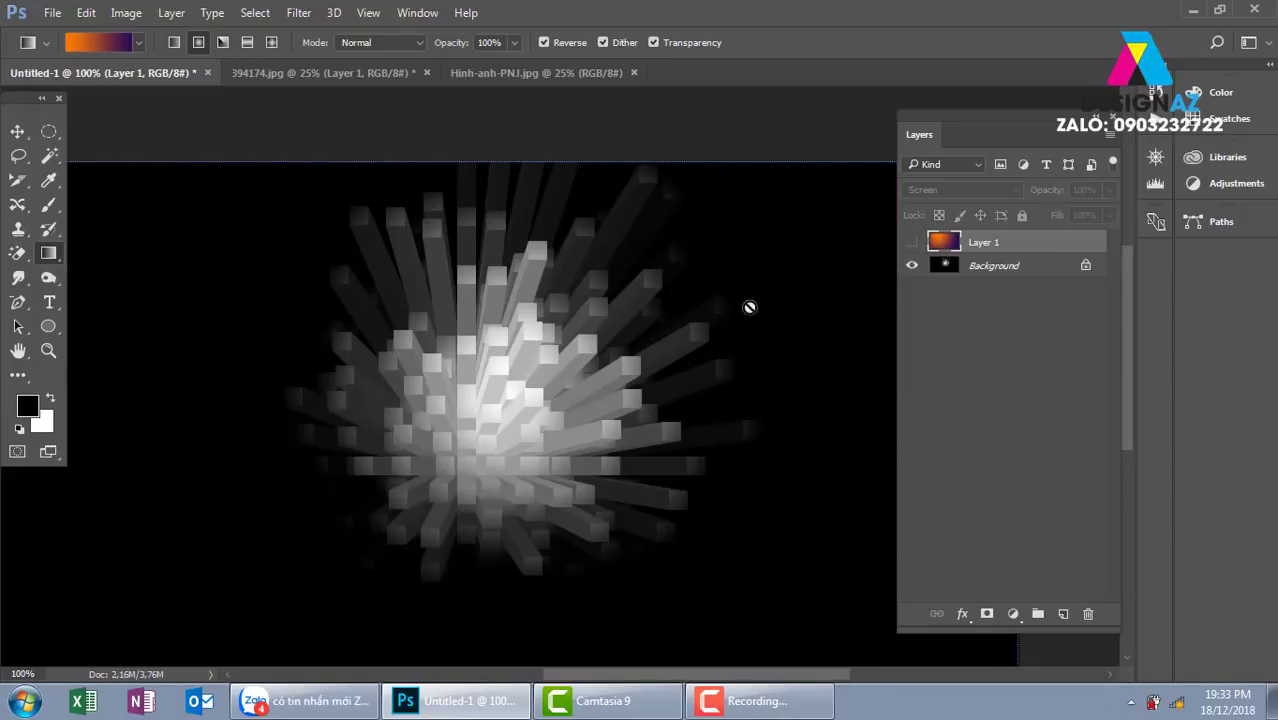
# - Load the Blue channel as a selection from the Channels panel and show Layer 1 again
pyautogui.click(416, 18)
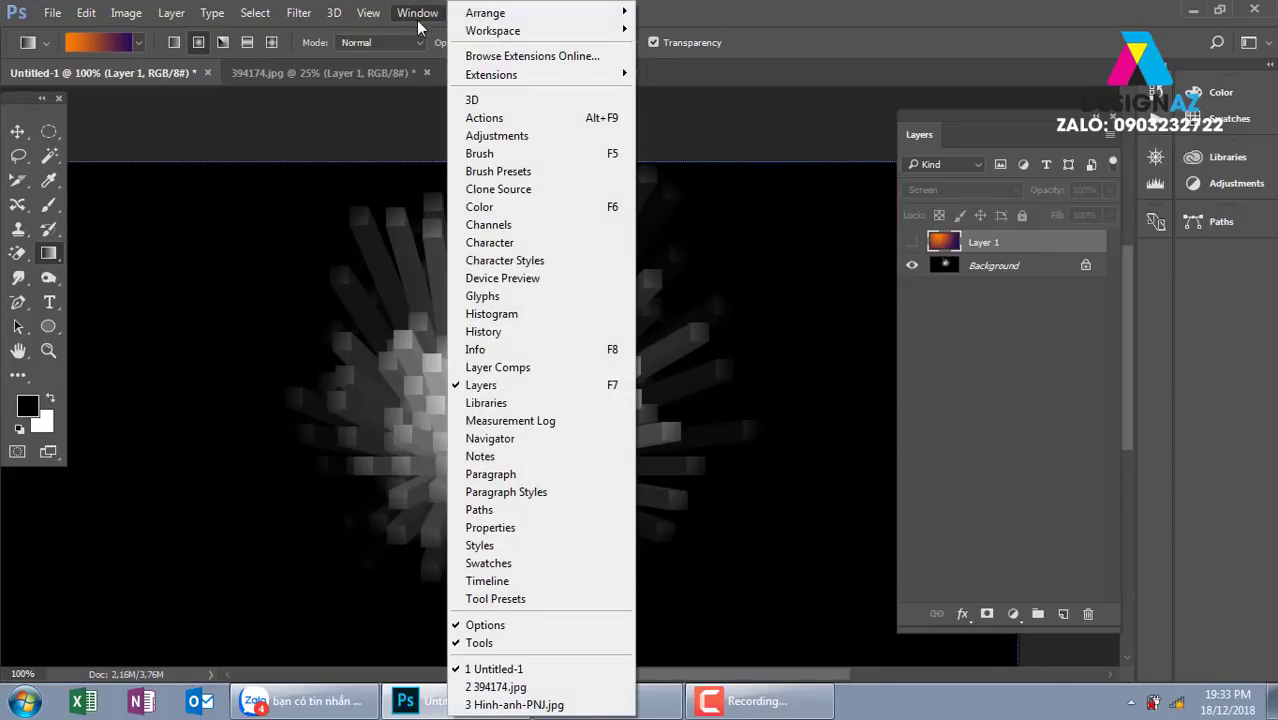
pyautogui.click(514, 225)
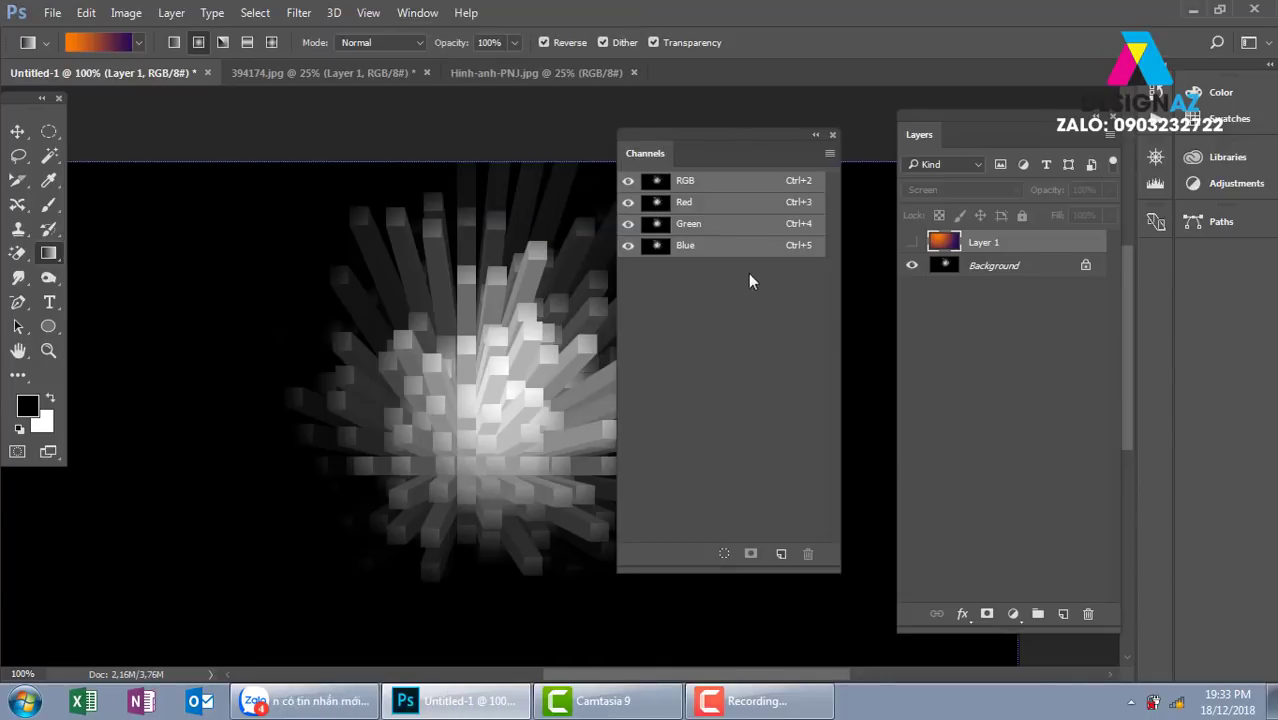
pyautogui.click(716, 232)
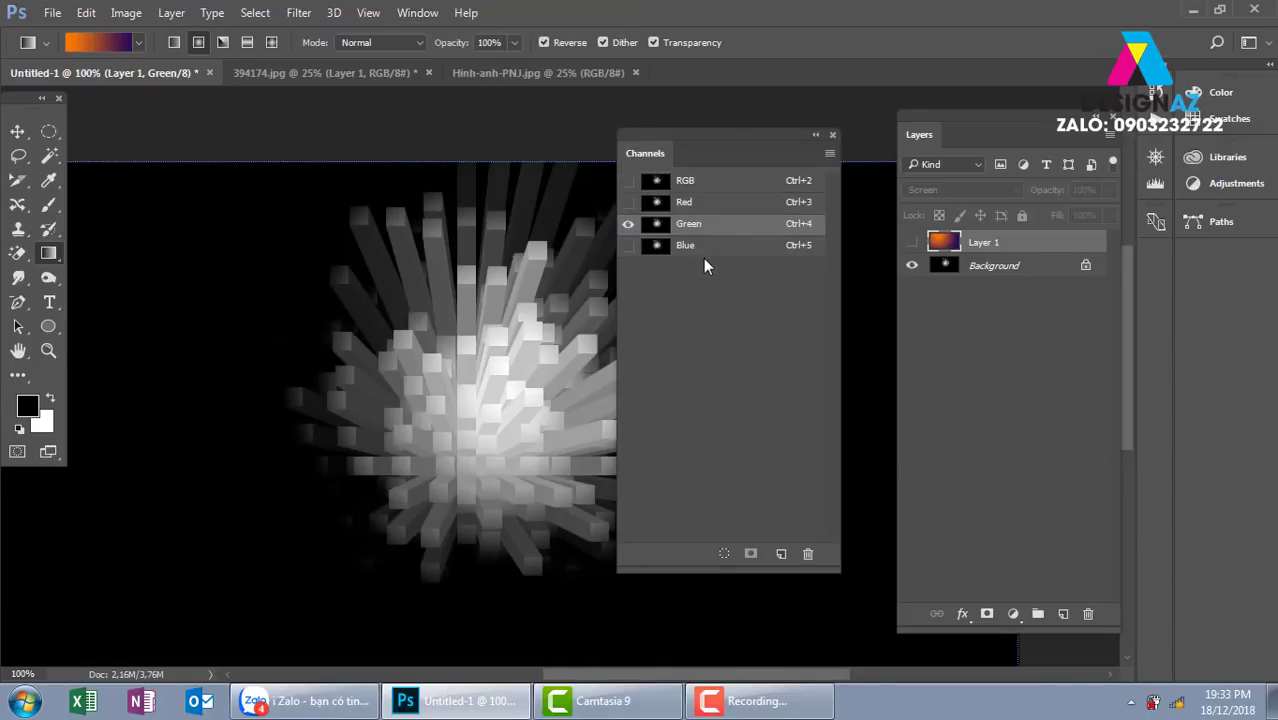
pyautogui.click(712, 205)
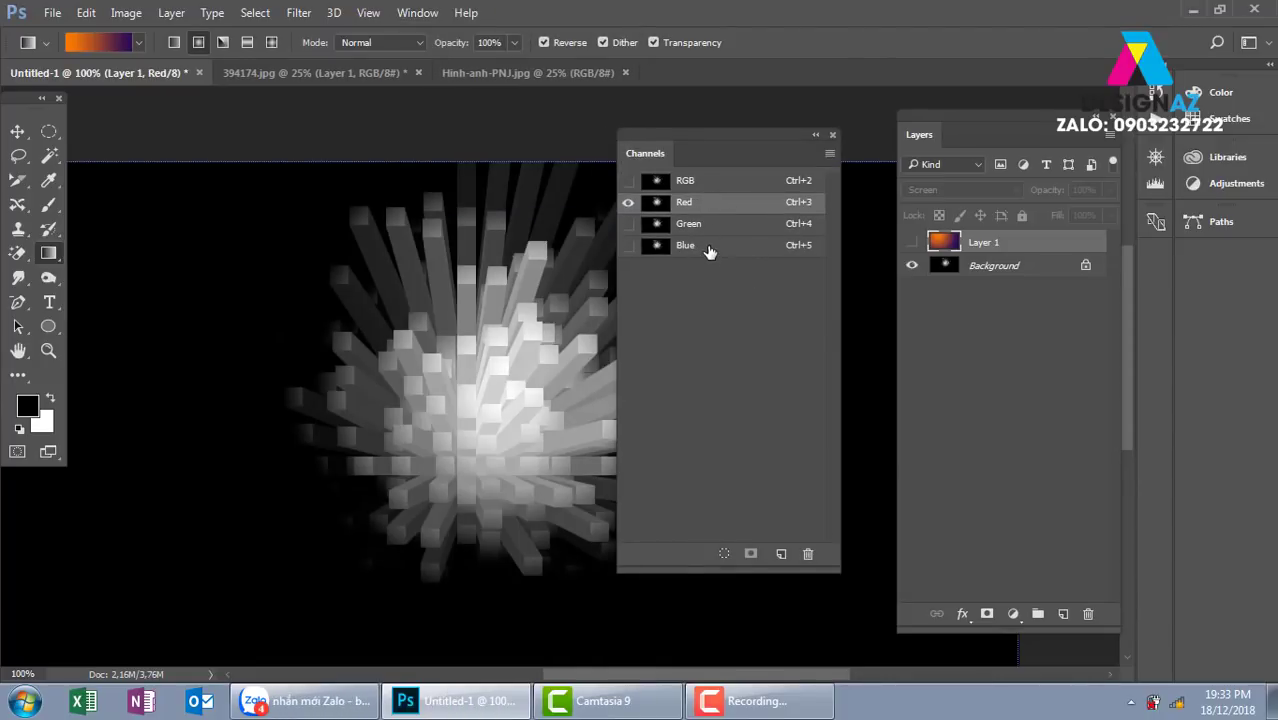
pyautogui.click(707, 250)
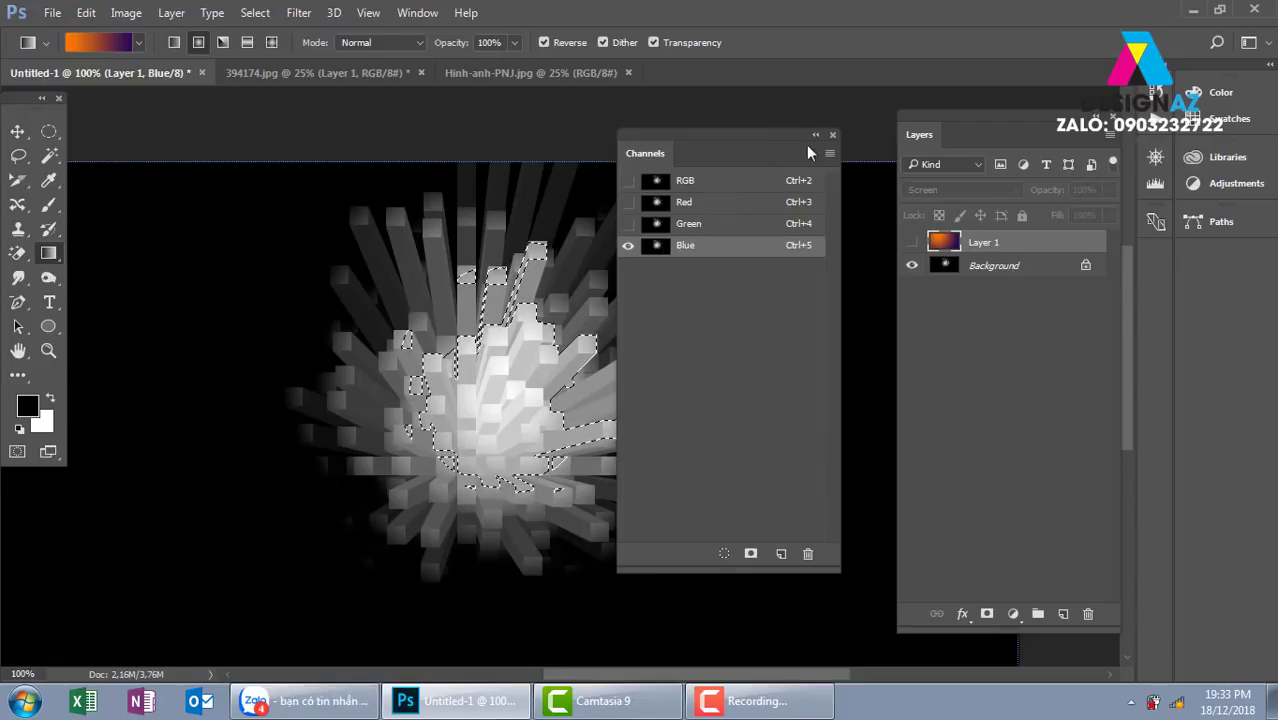
pyautogui.click(832, 134)
pyautogui.click(911, 244)
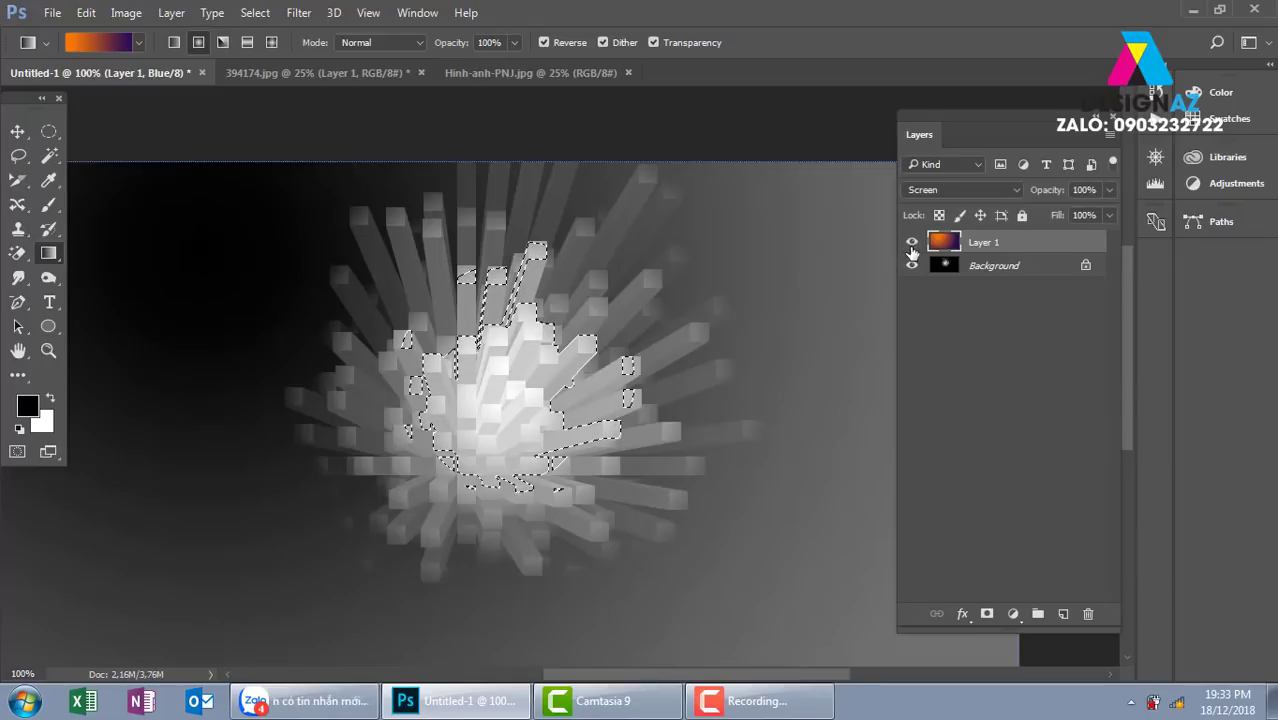
# - Return to the RGB composite and add a layer mask to Layer 1 from the selection
pyautogui.click(417, 12)
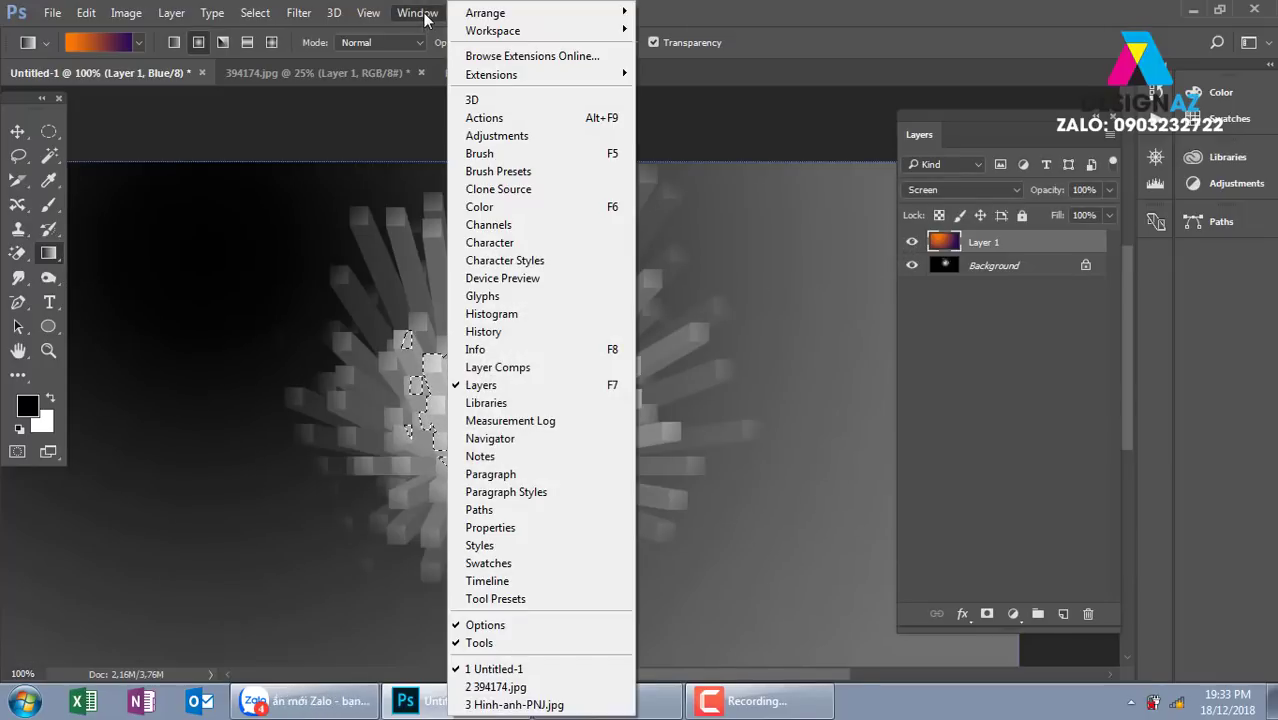
pyautogui.click(516, 226)
pyautogui.click(755, 182)
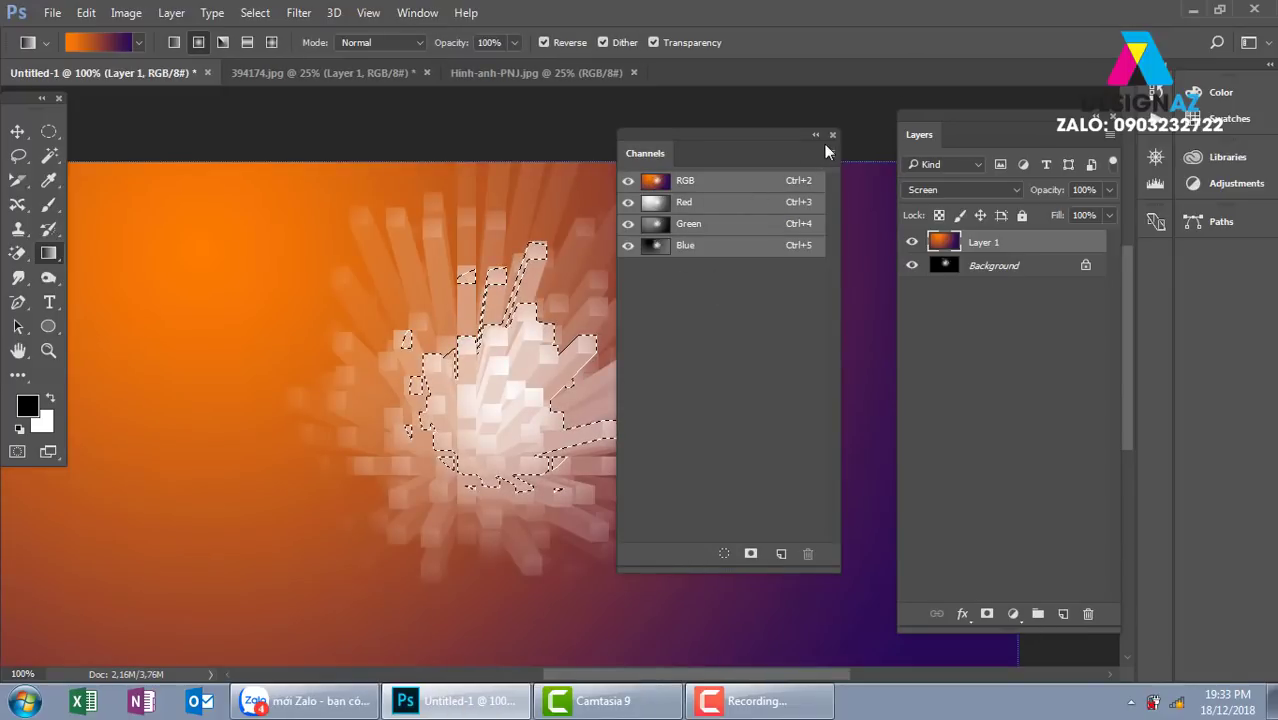
pyautogui.click(832, 135)
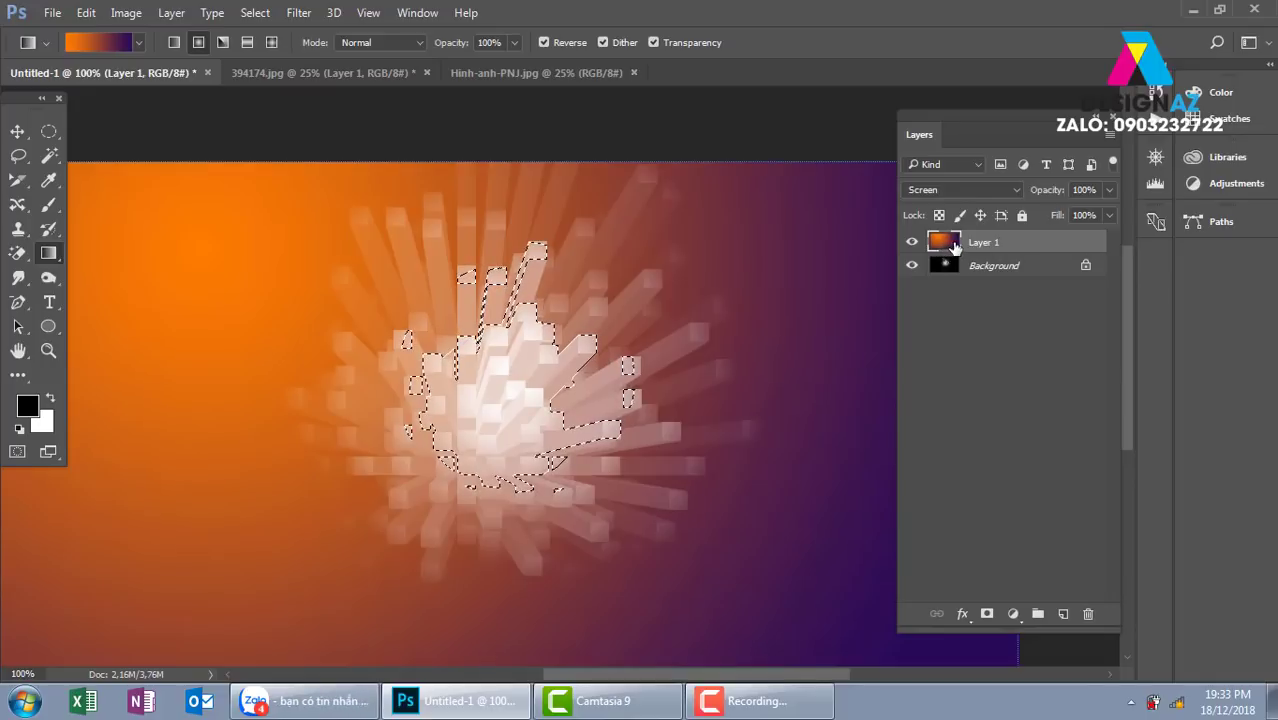
pyautogui.click(986, 614)
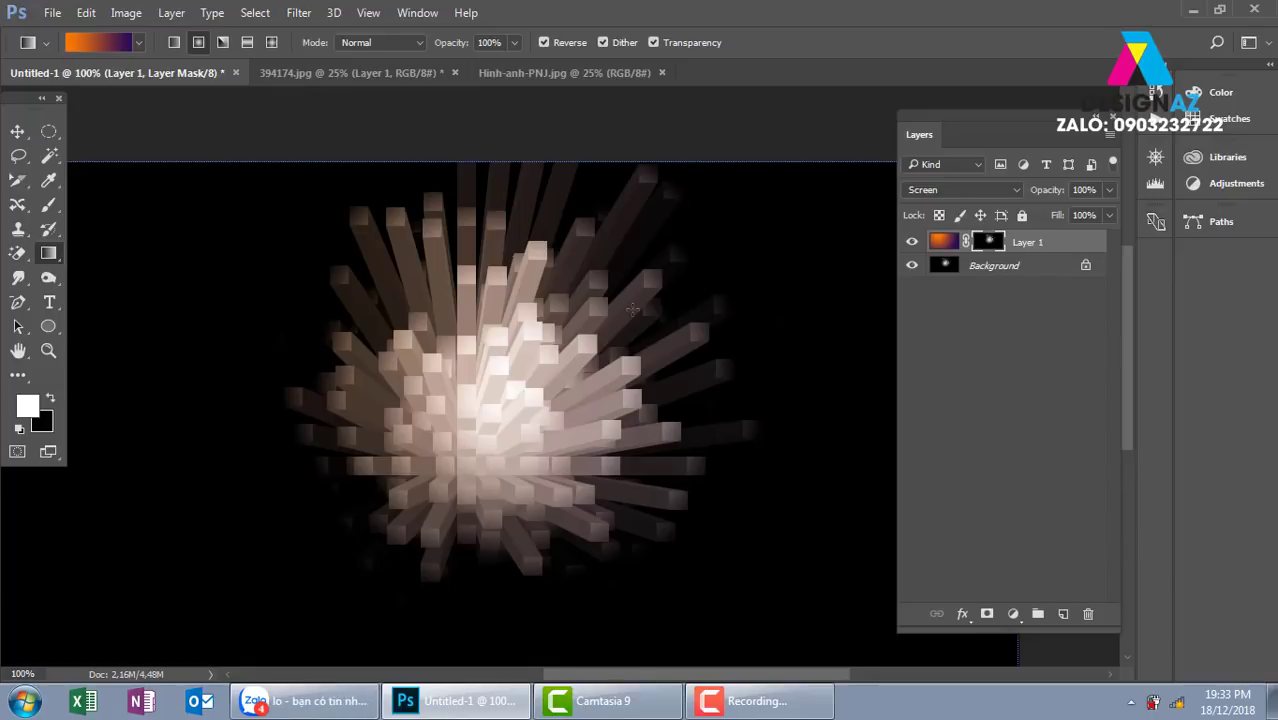
pyautogui.scroll(-1, 632, 309)
pyautogui.scroll(-1, 632, 309)
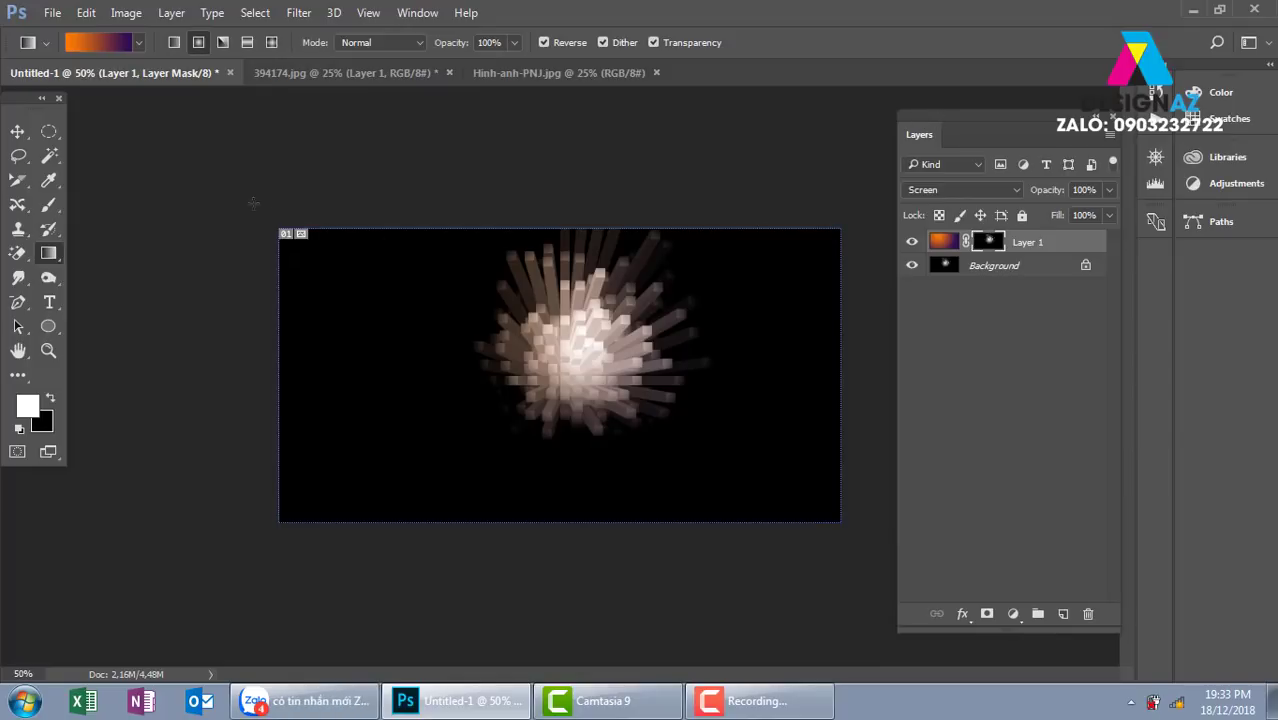
# - Close 394174.jpg without saving and switch to the Hinh-anh-PNJ.jpg document
pyautogui.click(18, 132)
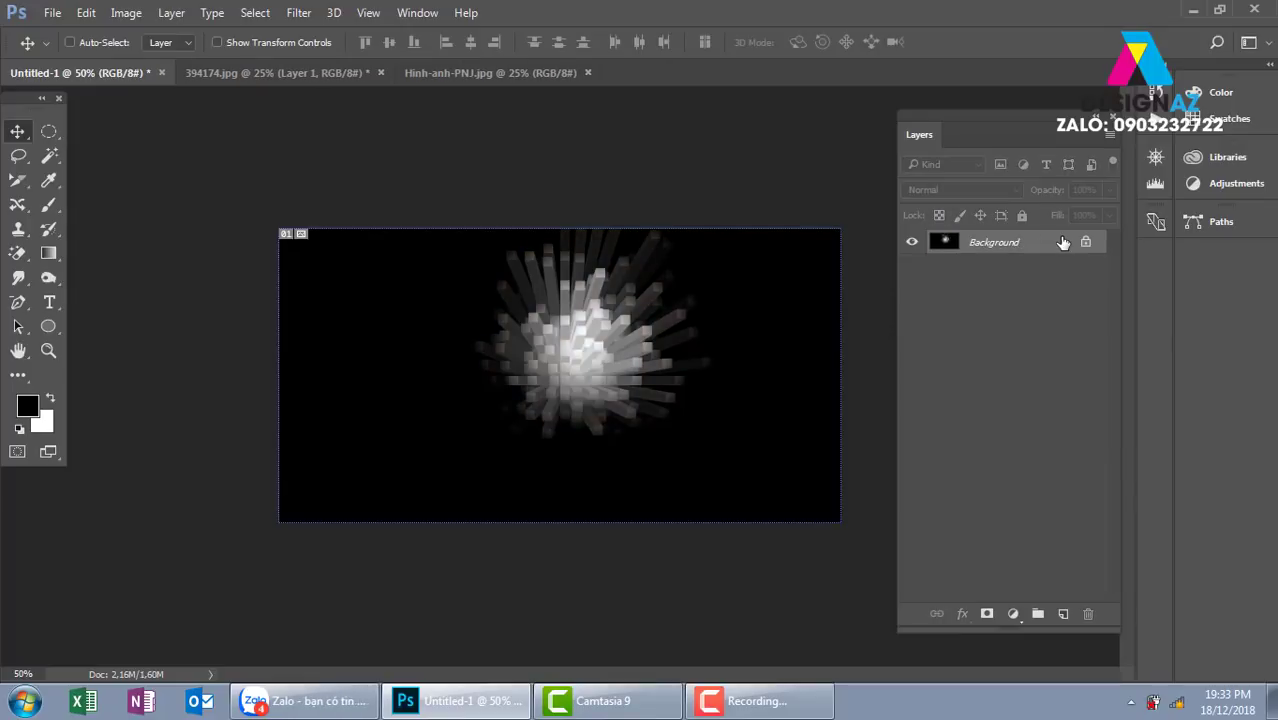
pyautogui.click(296, 73)
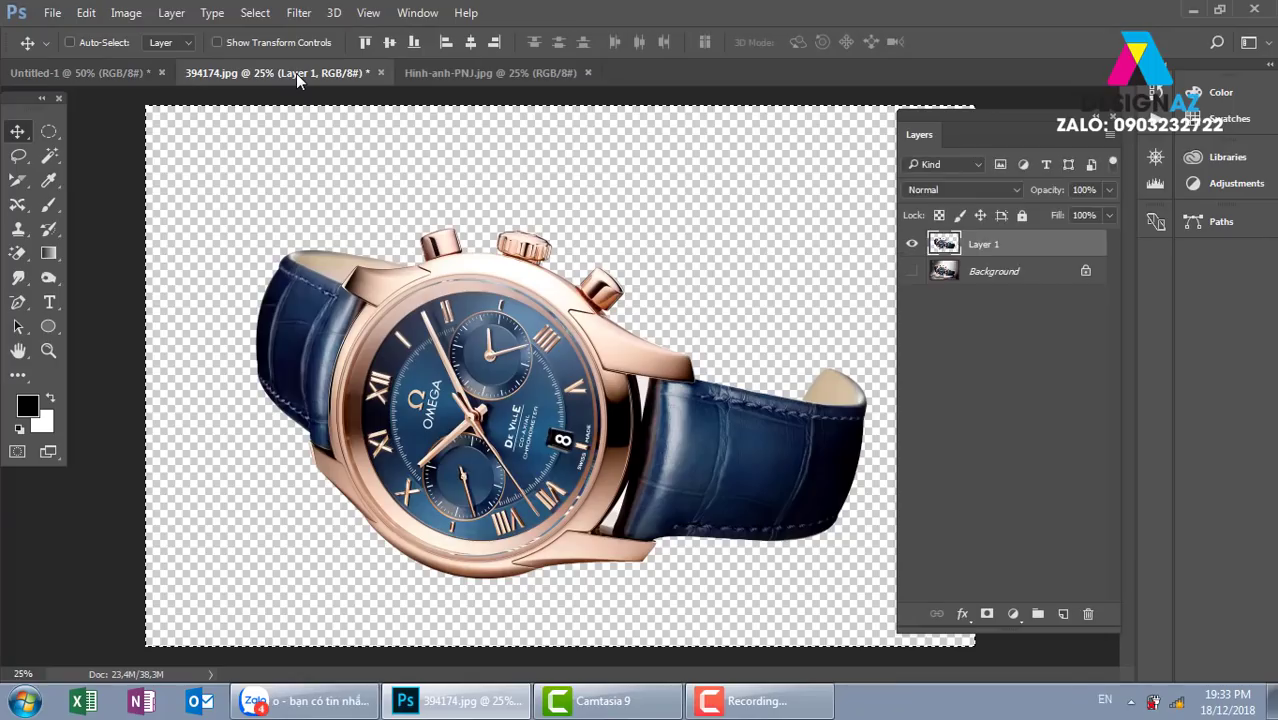
pyautogui.click(380, 73)
pyautogui.click(686, 269)
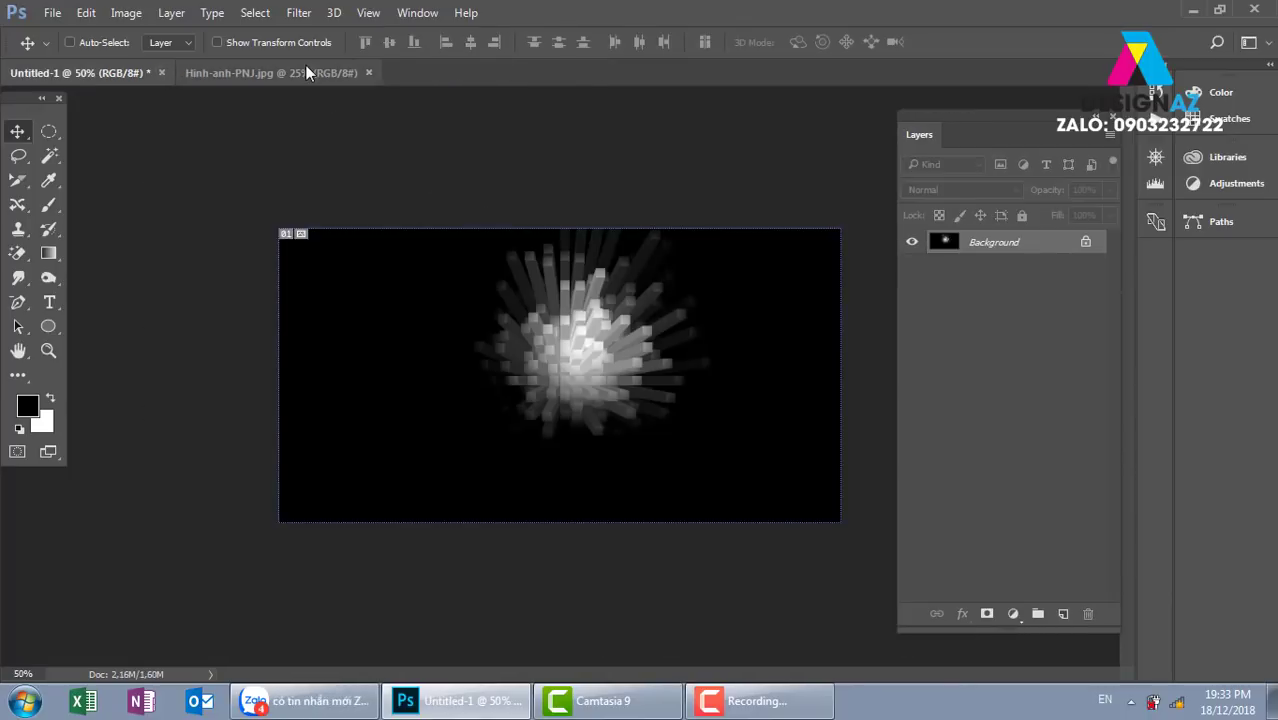
pyautogui.click(302, 72)
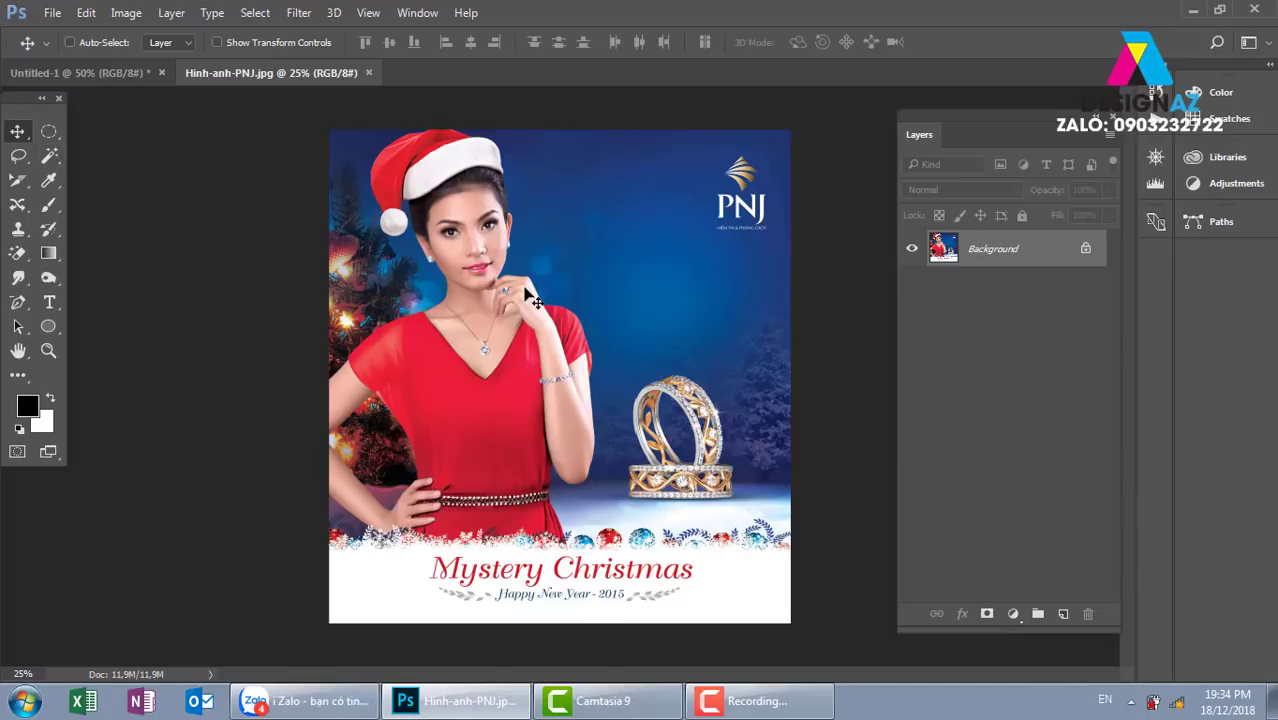
# - Paste the whole portrait into Untitled-1, scaled to 46.9% and aligned to the left edge
pyautogui.hotkey('ctrl', 'a')
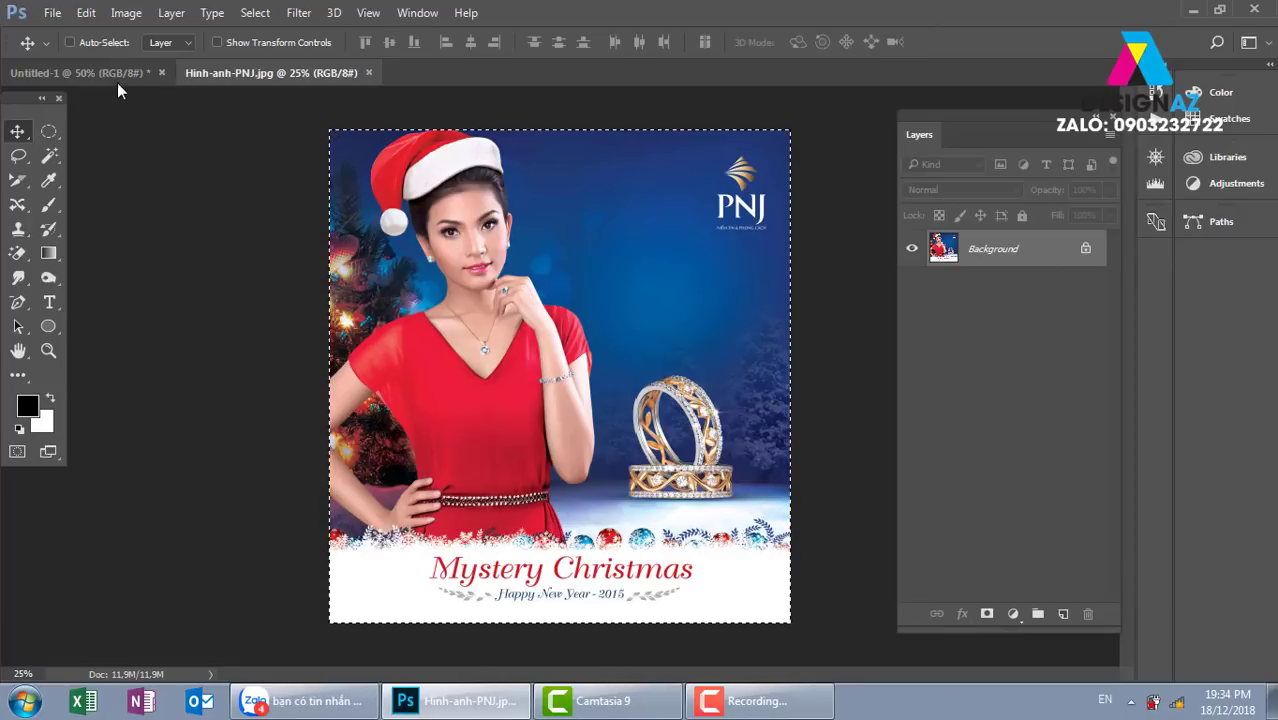
pyautogui.click(90, 73)
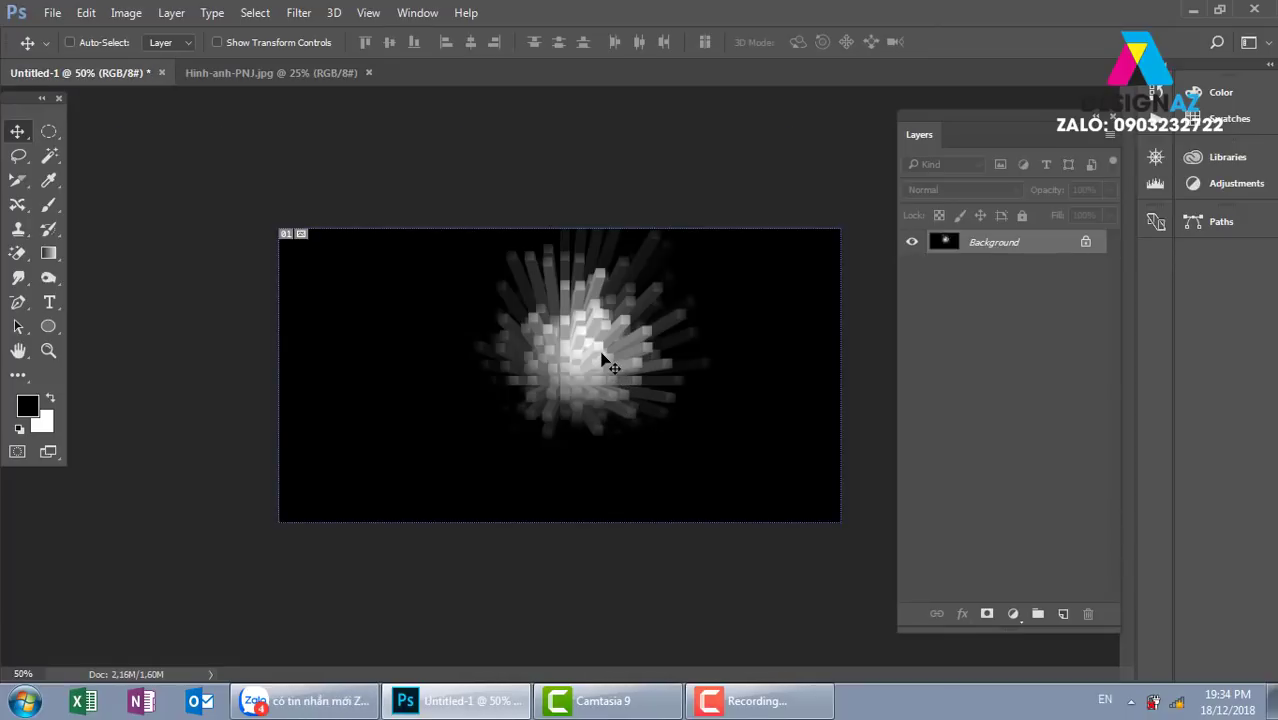
pyautogui.hotkey('ctrl', 'v')
pyautogui.moveTo(608, 360); pyautogui.dragTo(590, 338)
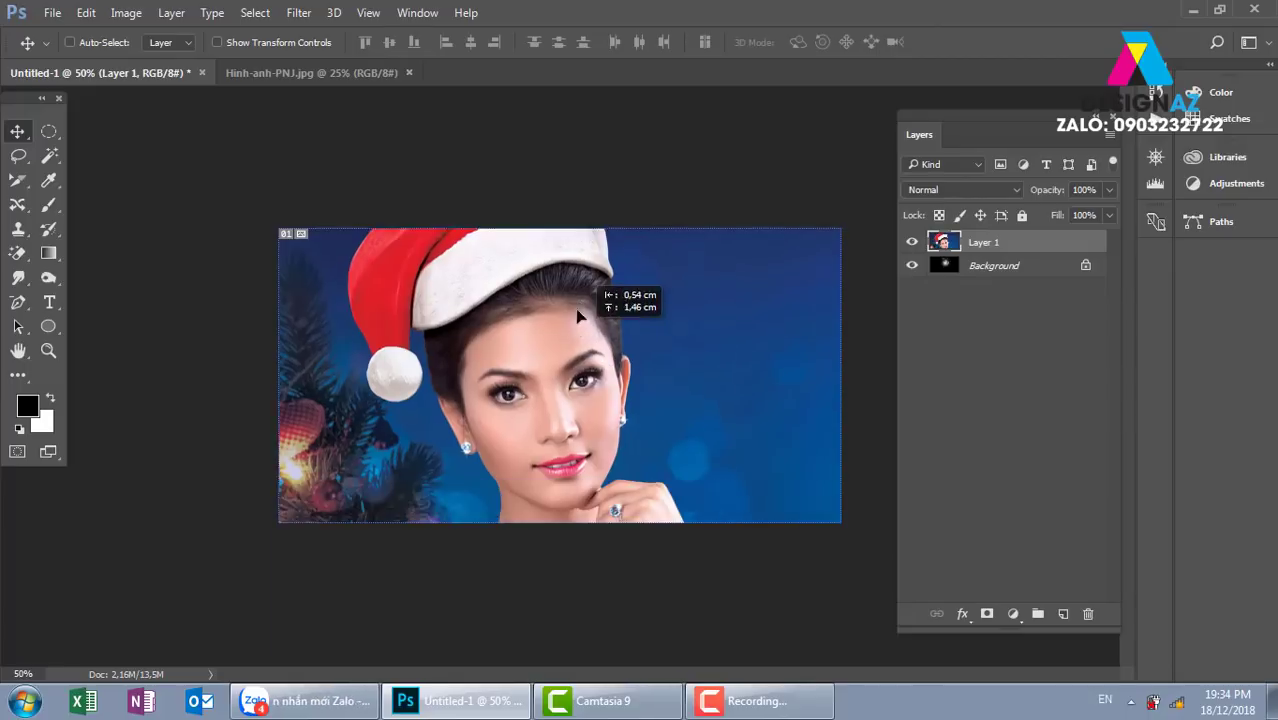
pyautogui.hotkey('ctrl', 't')
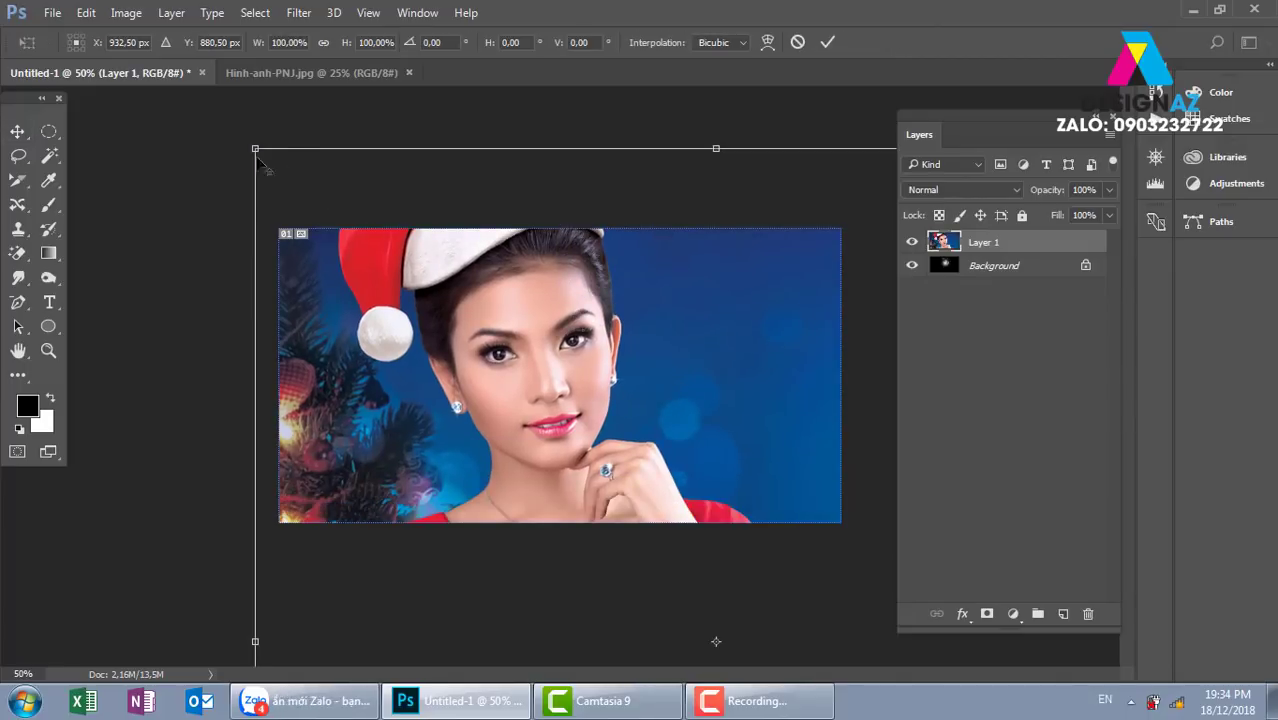
pyautogui.moveTo(256, 149); pyautogui.dragTo(499, 408)
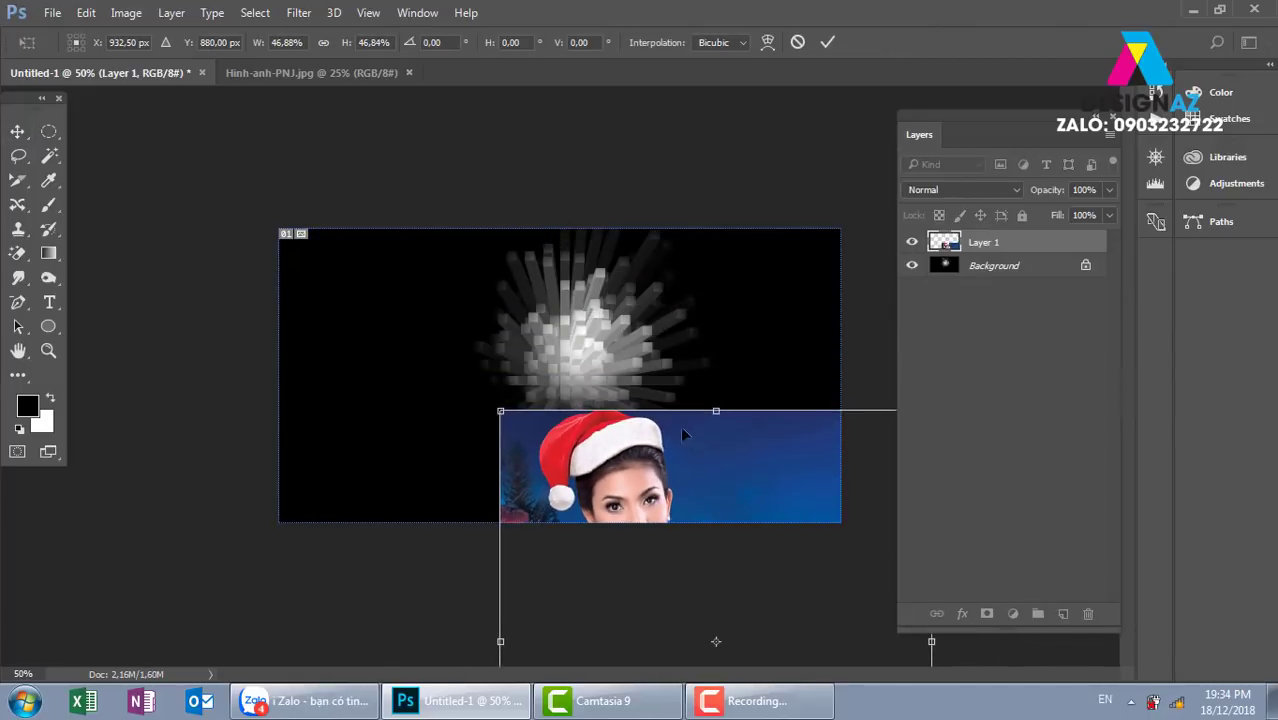
pyautogui.moveTo(680, 426)
pyautogui.mouseDown()
pyautogui.moveTo(497, 261)
pyautogui.moveTo(483, 263)
pyautogui.mouseUp()
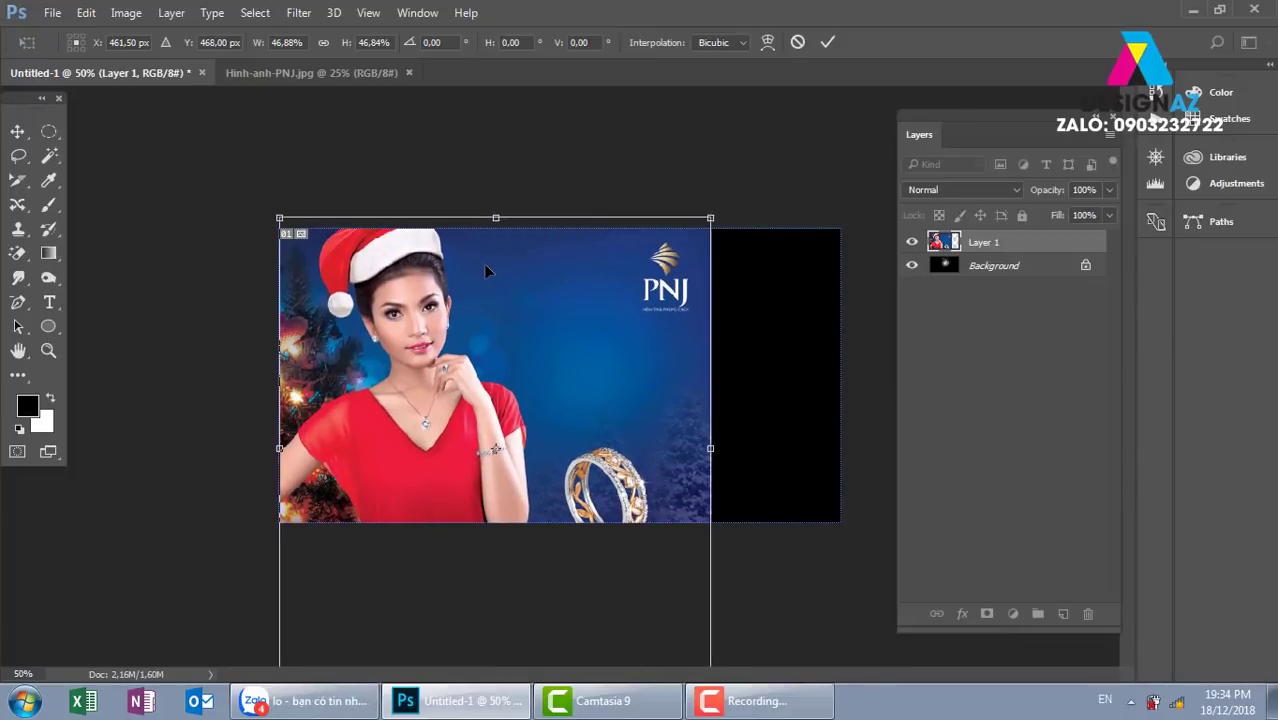
pyautogui.press('Return')
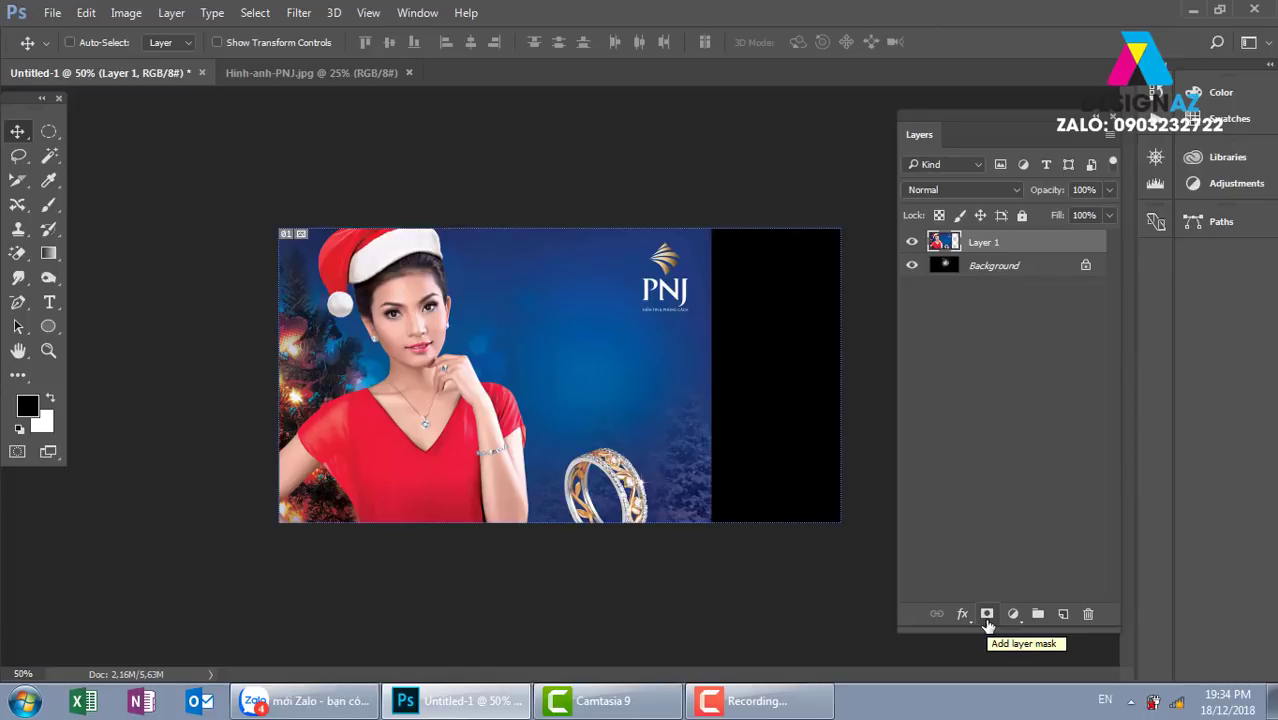
# - Add a layer mask to Layer 1 and pick the Black, White gradient preset
pyautogui.click(987, 618)
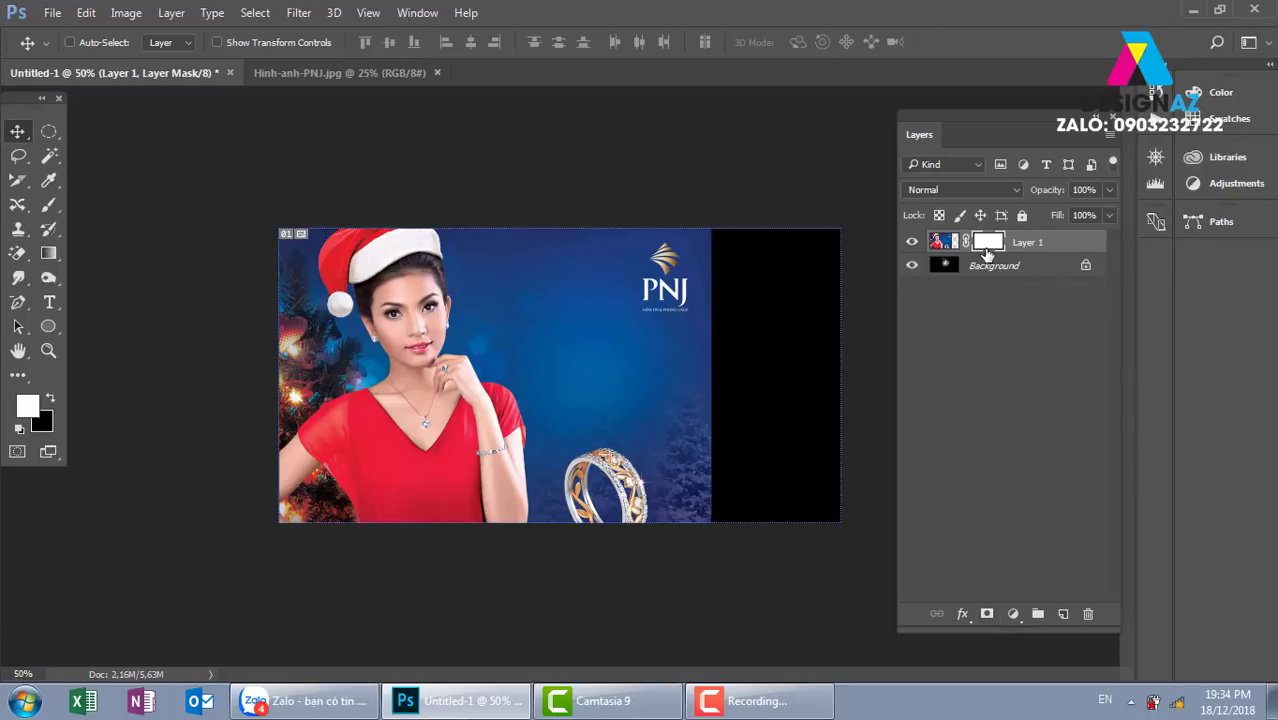
pyautogui.click(48, 254)
pyautogui.click(110, 46)
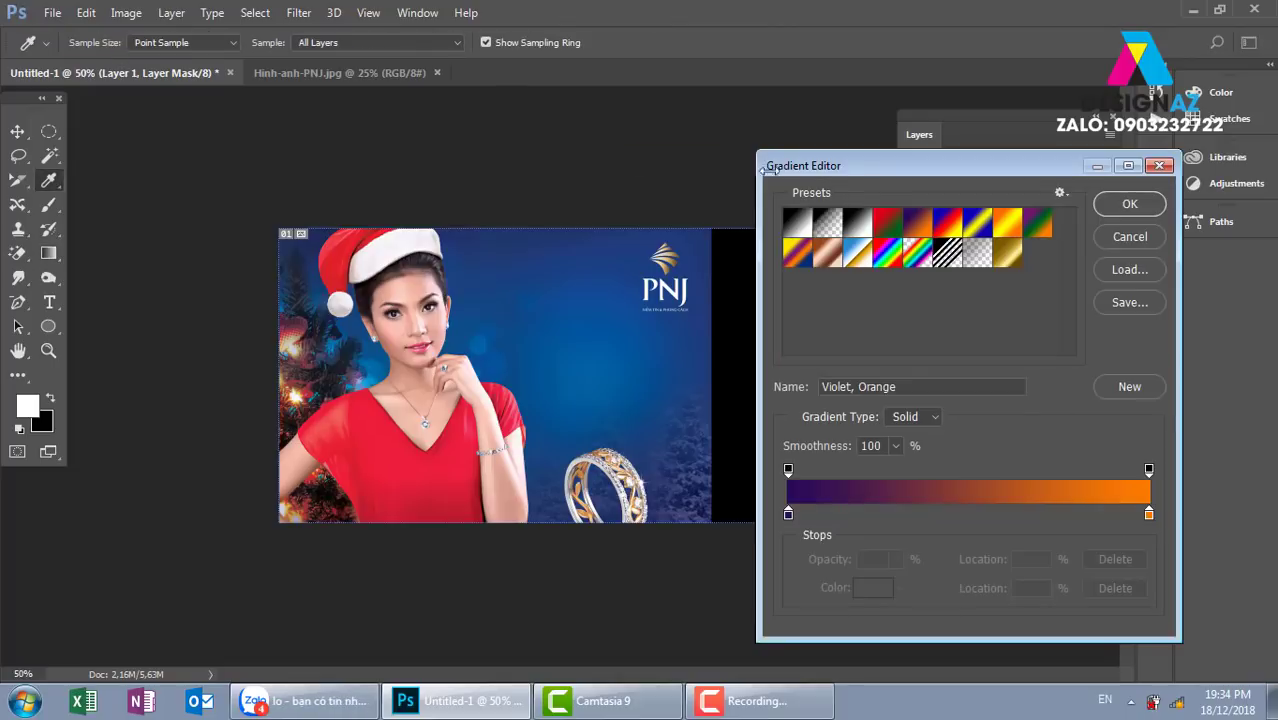
pyautogui.click(858, 226)
pyautogui.click(1135, 205)
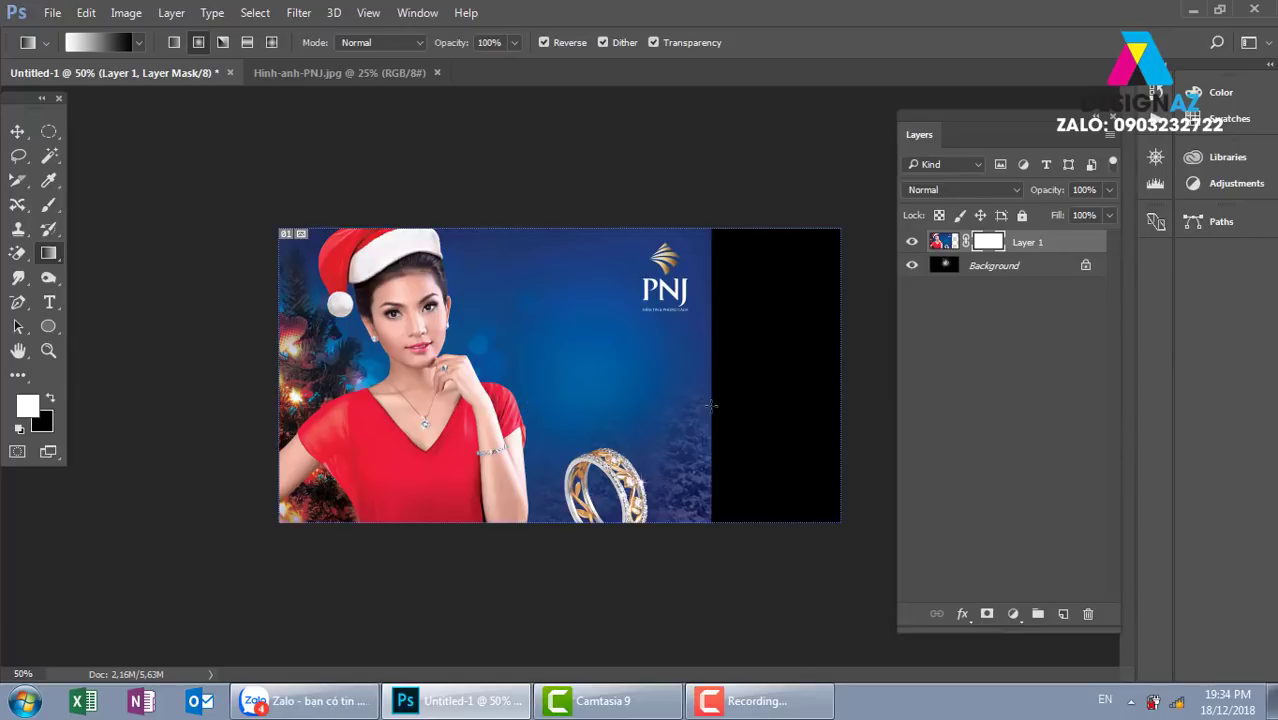
# - Drag a linear gradient right to left across the mask to fade the portrait's right side
pyautogui.moveTo(454, 380); pyautogui.dragTo(711, 379)
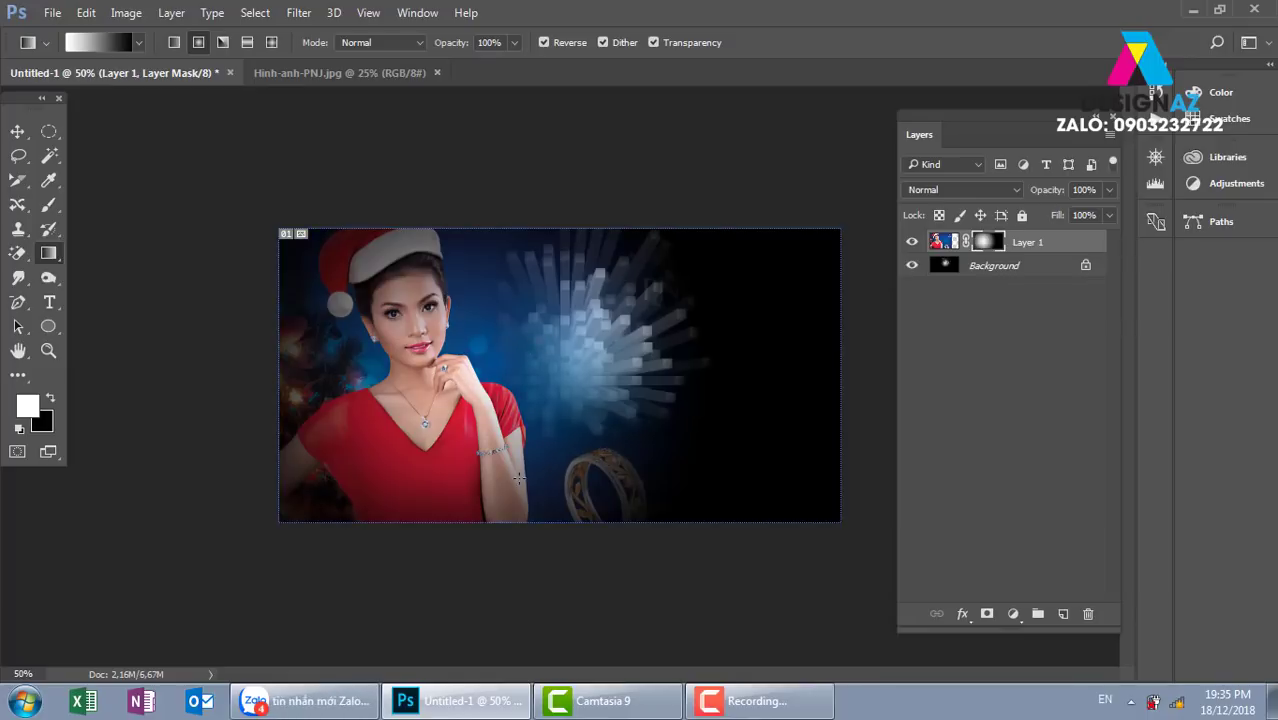
pyautogui.click(175, 42)
pyautogui.moveTo(492, 408); pyautogui.dragTo(345, 408)
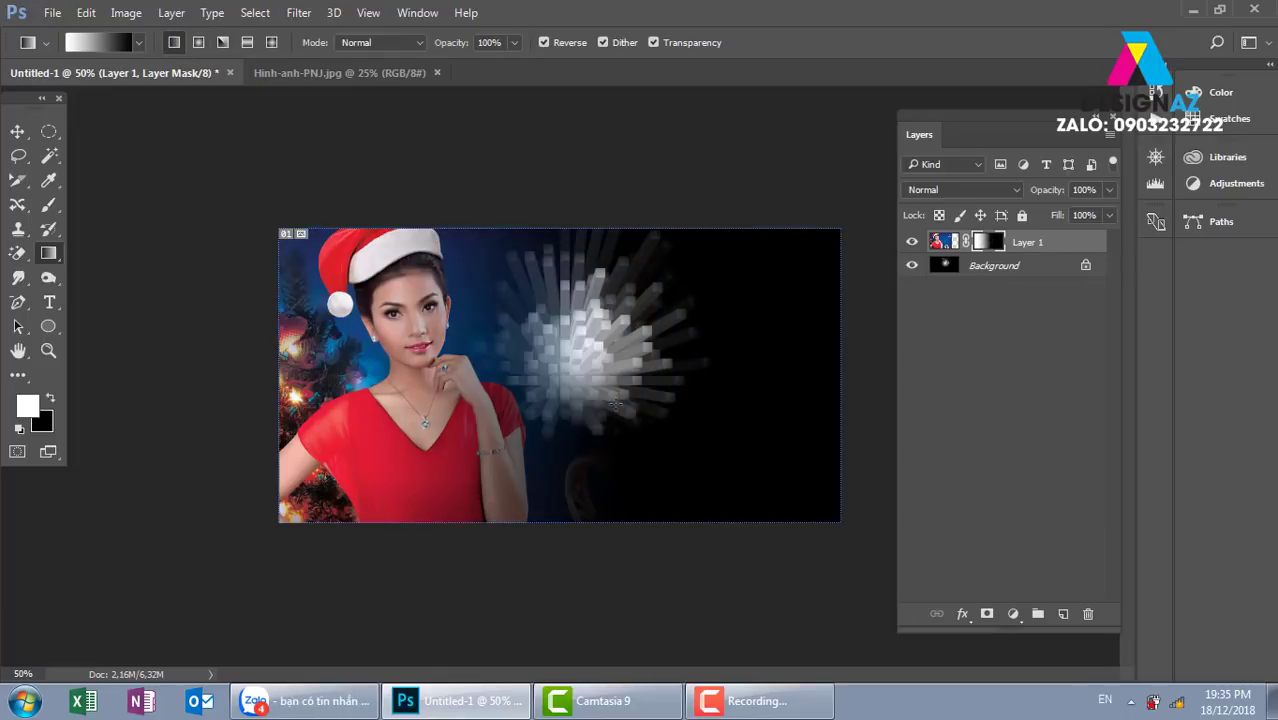
pyautogui.moveTo(643, 385); pyautogui.dragTo(410, 386)
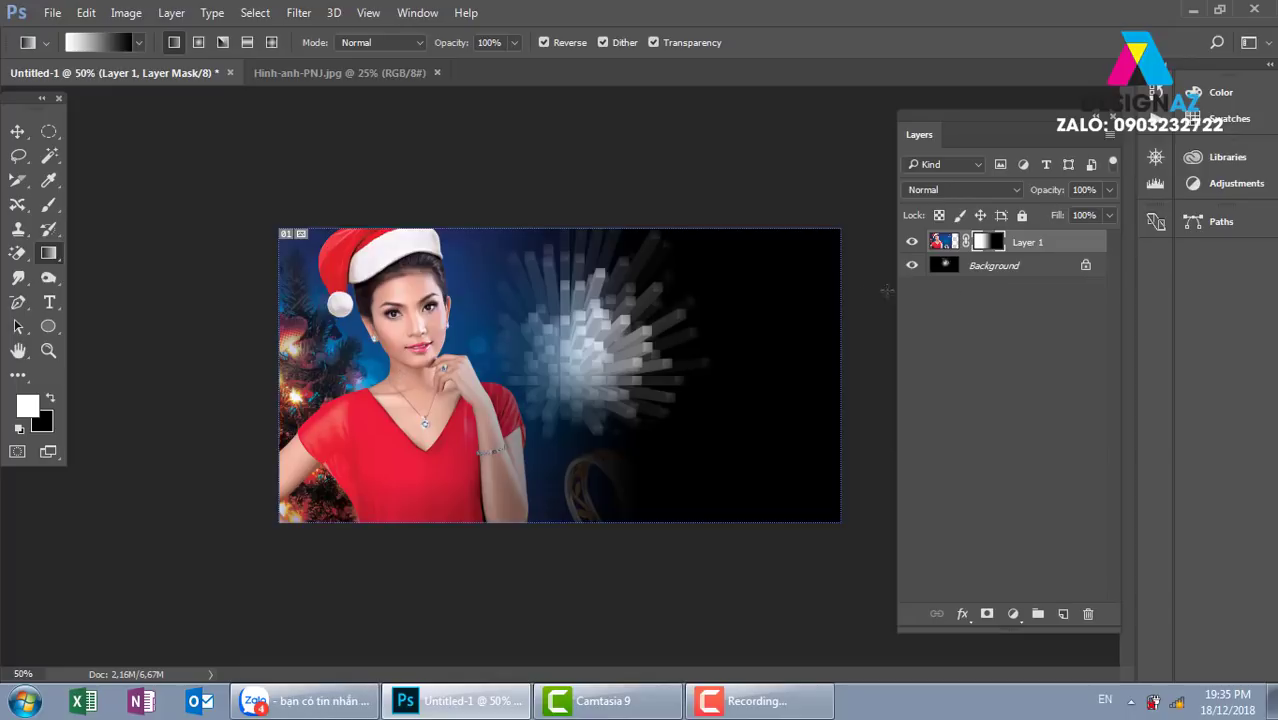
# - Fill the background layer with solid black, then target Layer 1's mask for editing
pyautogui.click(1031, 267)
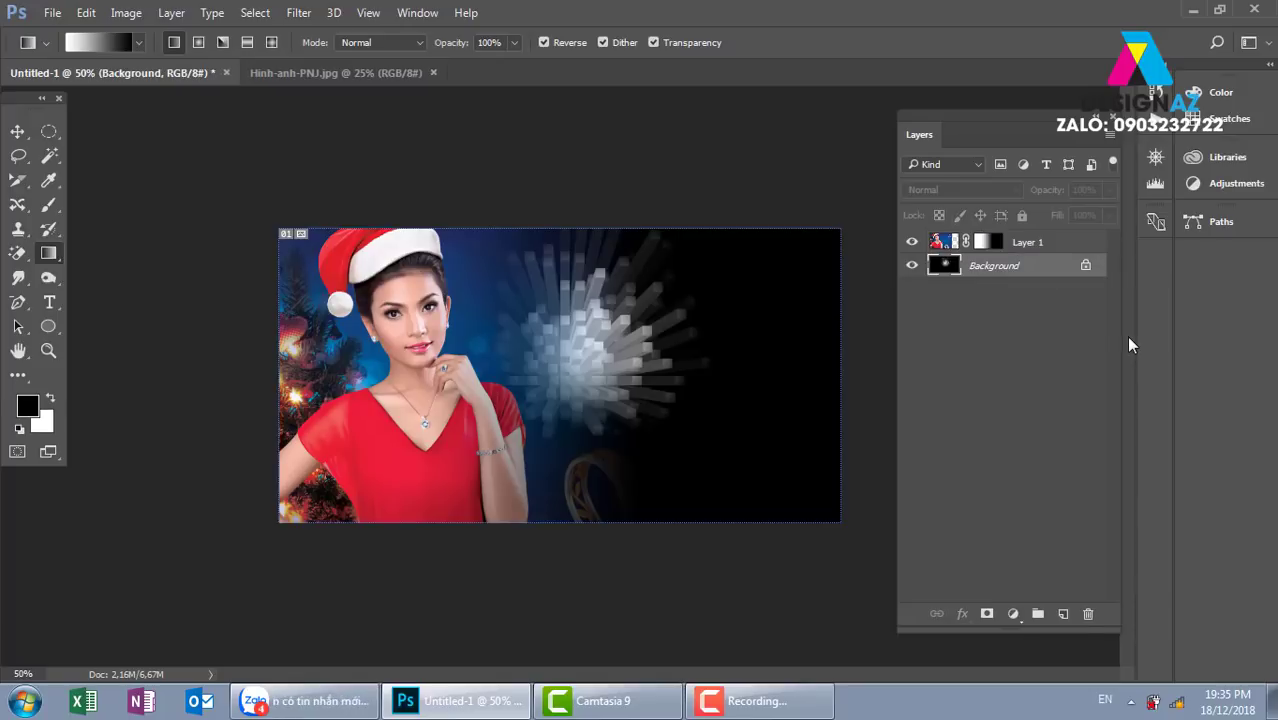
pyautogui.hotkey('alt', 'BackSpace')
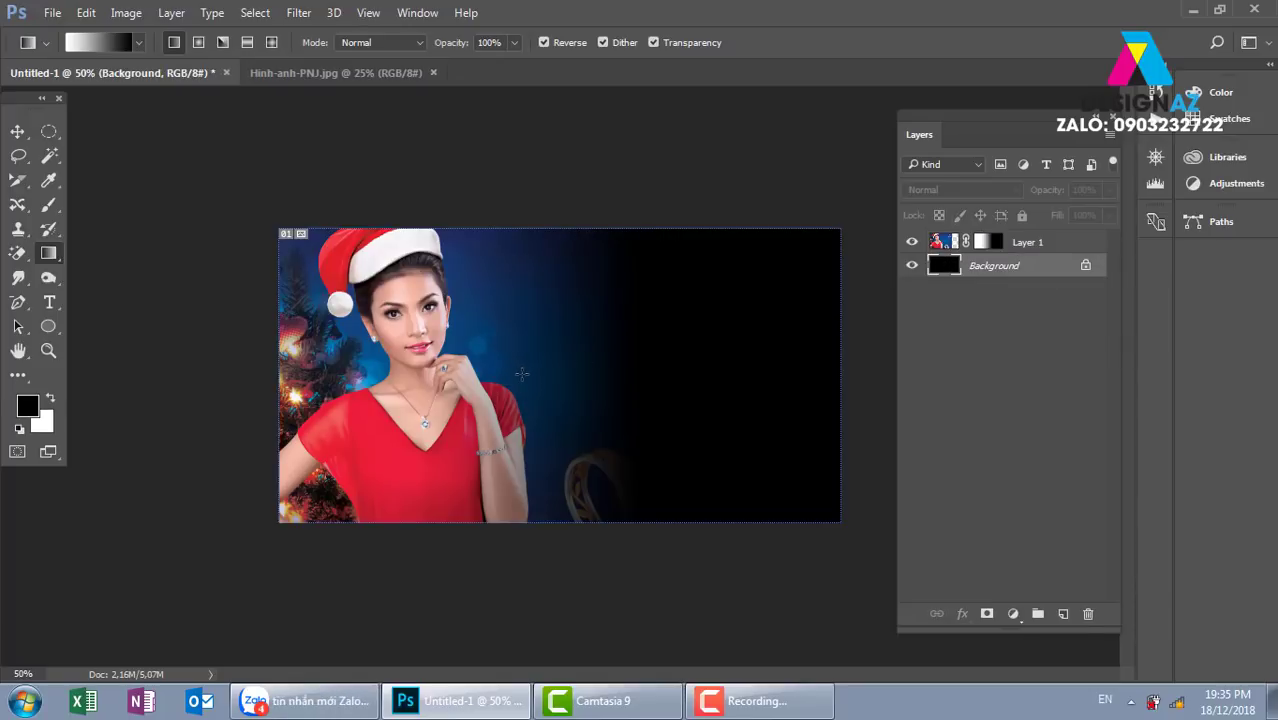
pyautogui.hotkey('ctrl', '+')
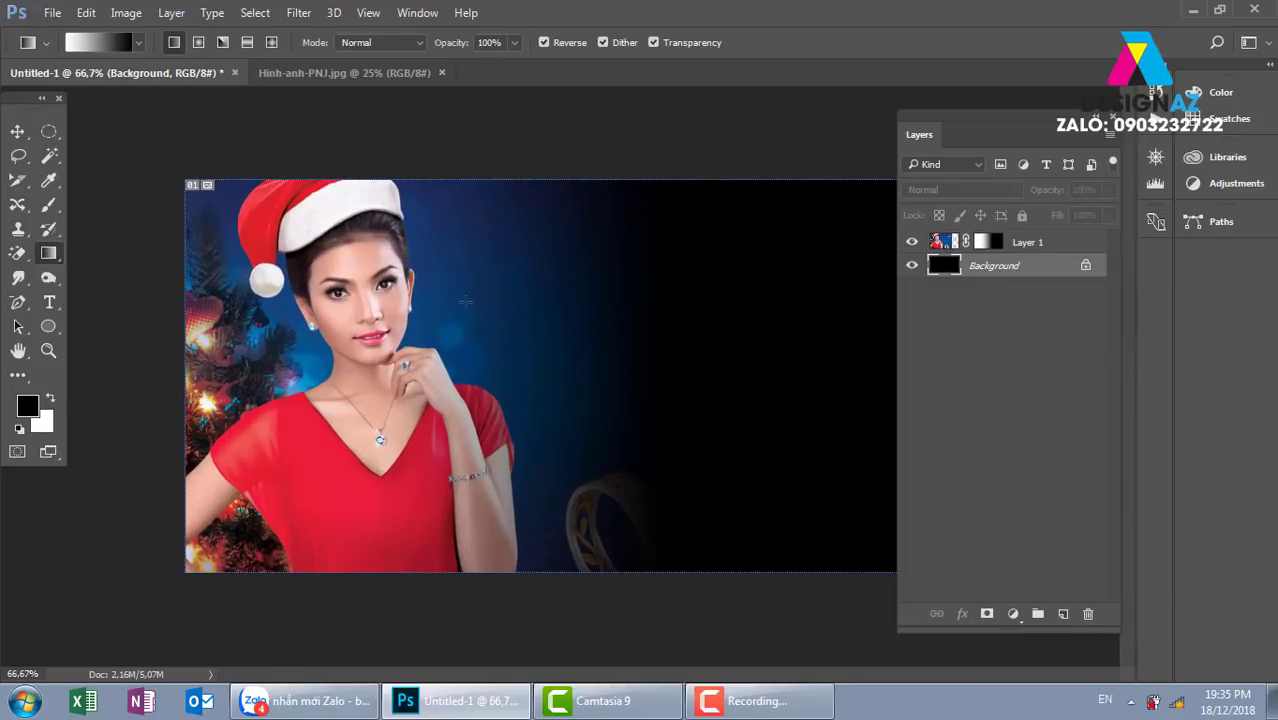
pyautogui.click(17, 134)
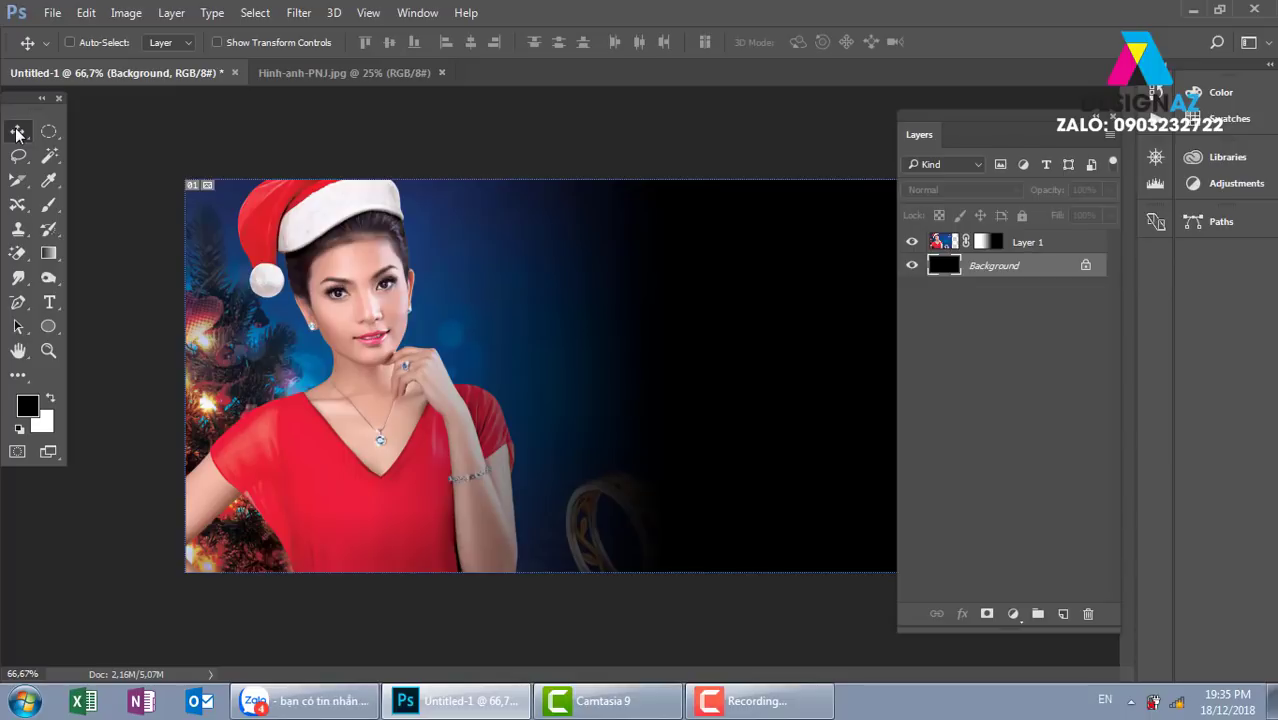
pyautogui.click(983, 240)
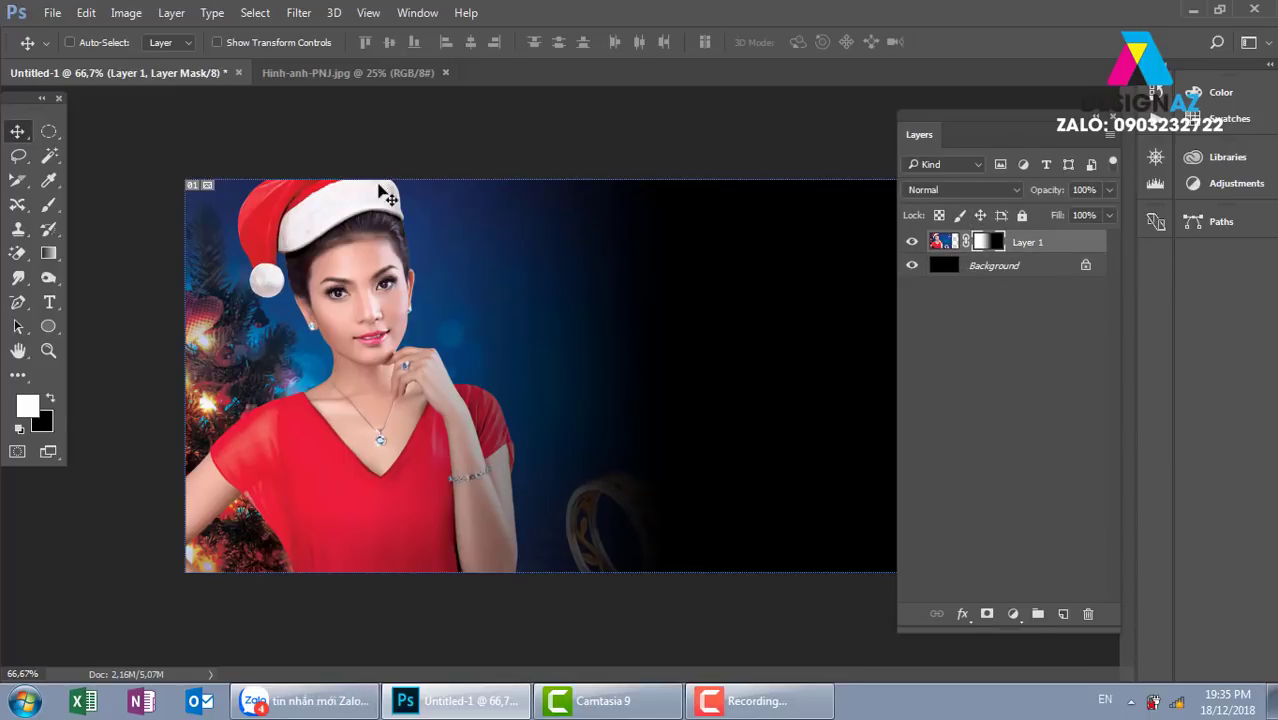
# - Preview Poster Edges in the Filter Gallery with Edge Thickness 0 and Posterization 2
pyautogui.click(301, 18)
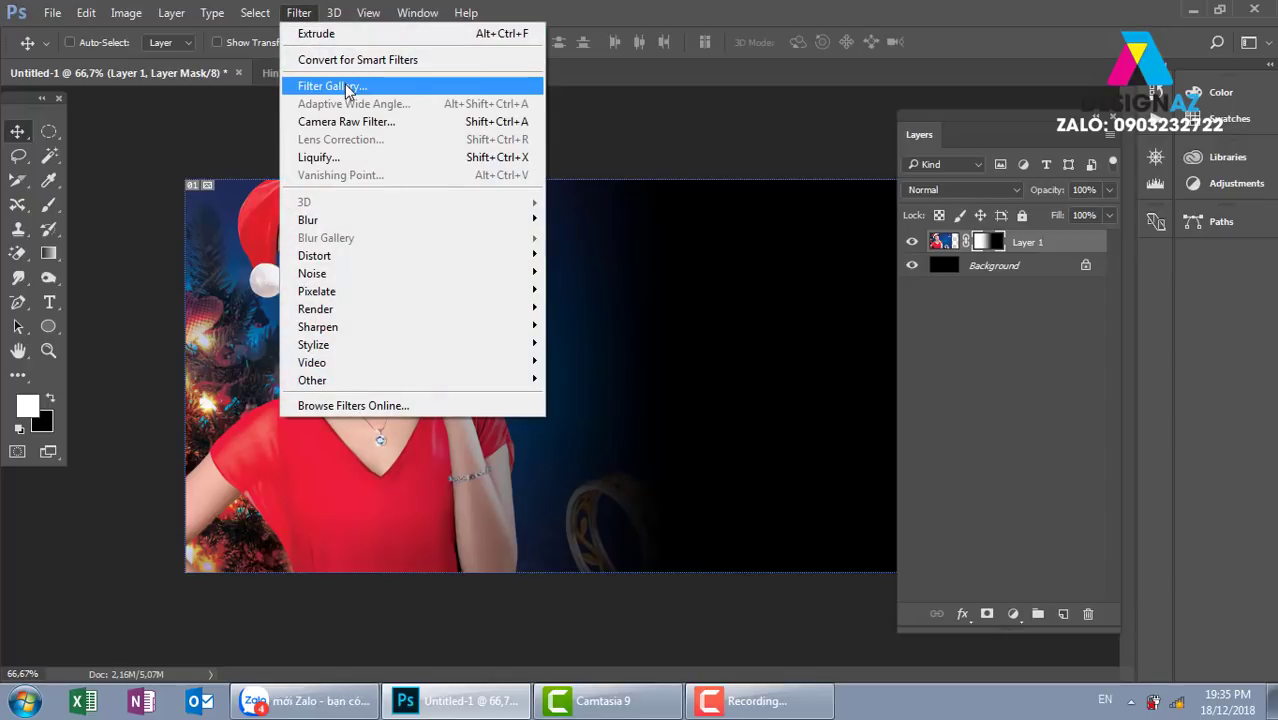
pyautogui.click(348, 88)
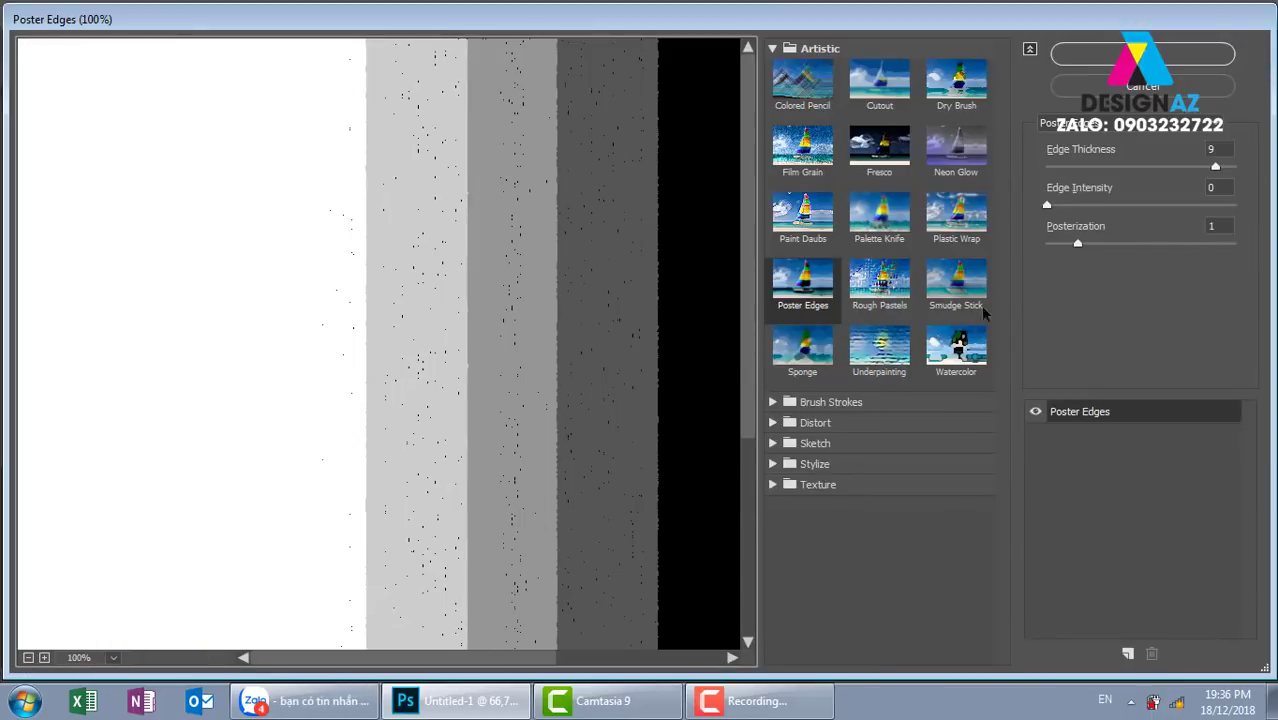
pyautogui.click(28, 657)
pyautogui.click(28, 657)
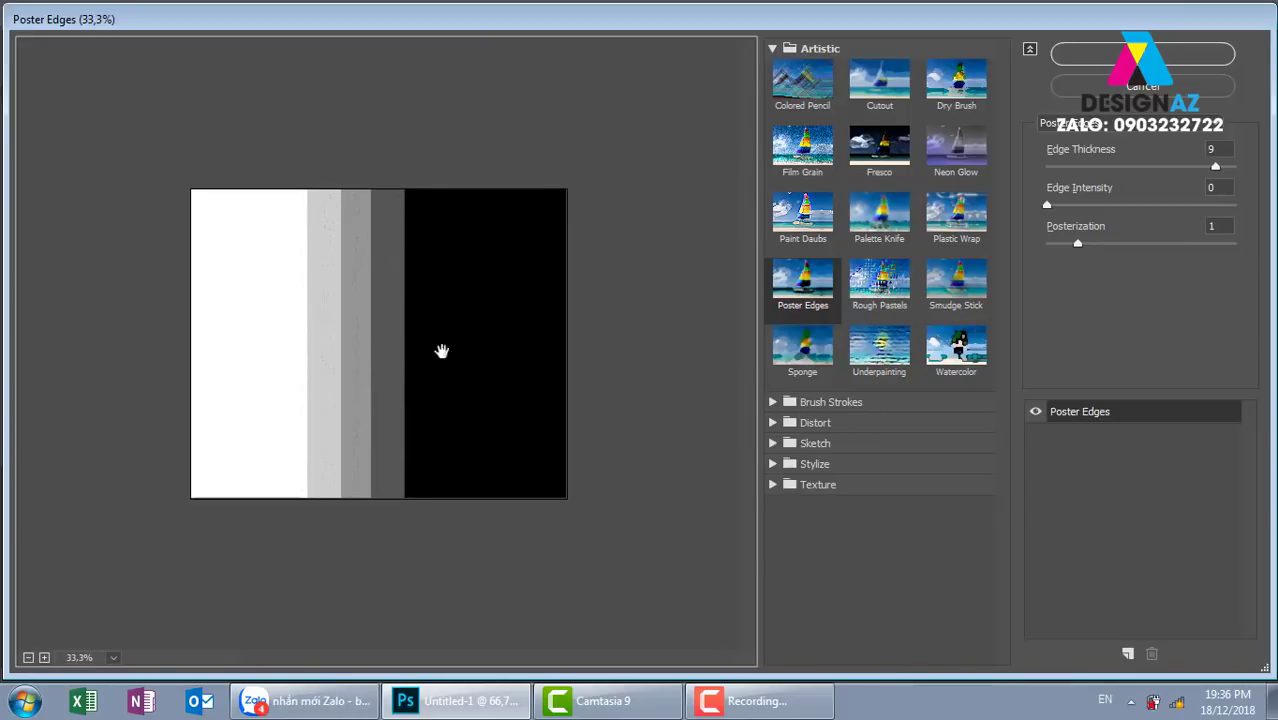
pyautogui.moveTo(1216, 166)
pyautogui.mouseDown()
pyautogui.moveTo(1070, 167)
pyautogui.moveTo(1031, 191)
pyautogui.mouseUp()
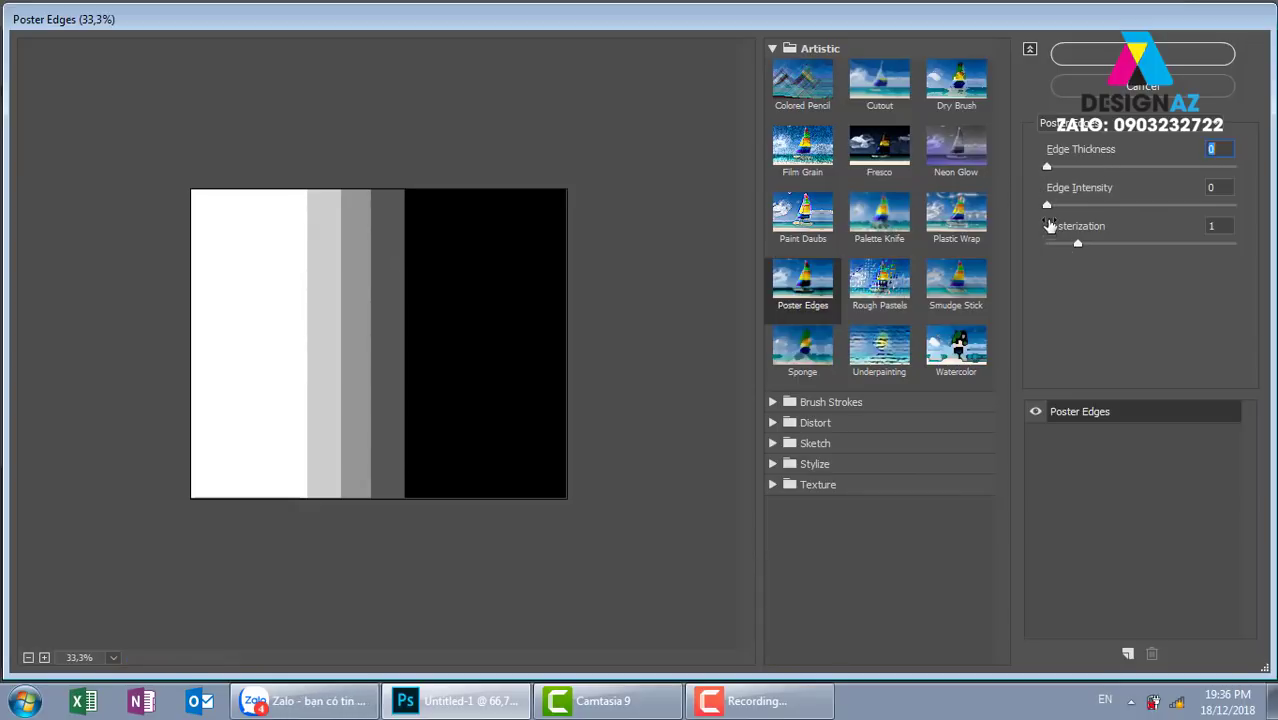
pyautogui.moveTo(1076, 245); pyautogui.dragTo(1111, 244)
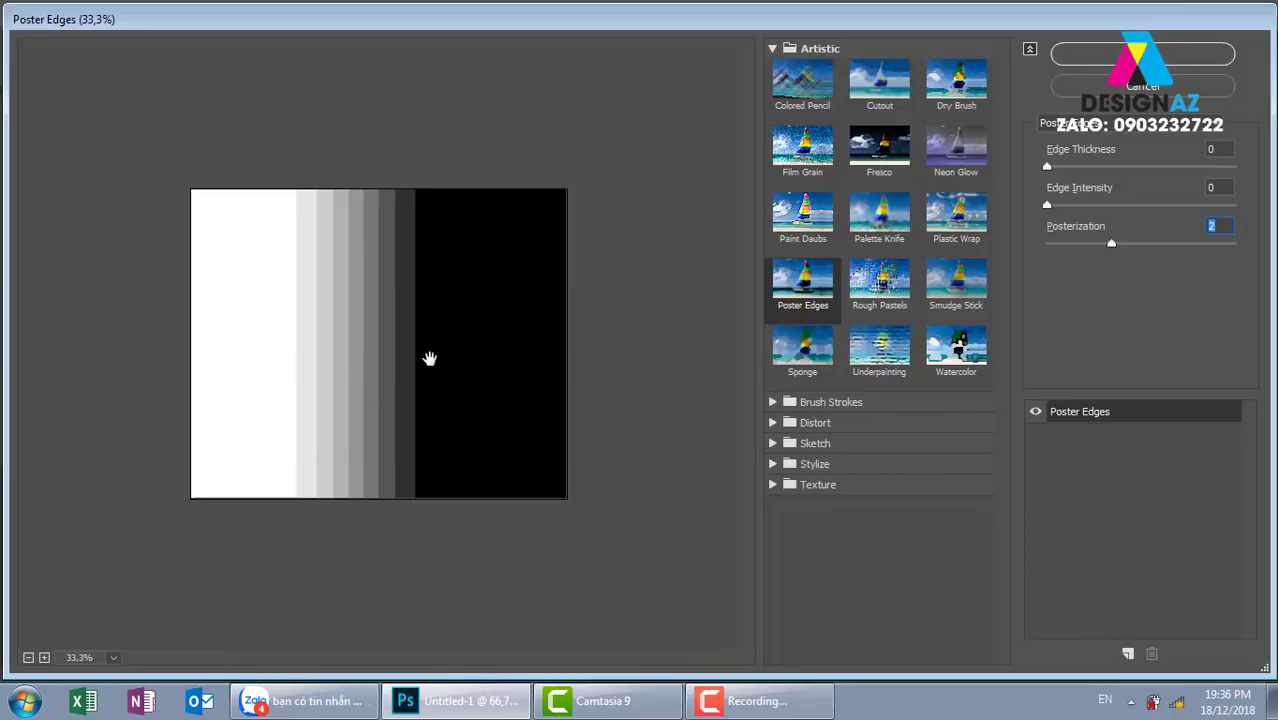
# - Apply Poster Edges and then Color Halftone to the mask, undoing each one
pyautogui.click(1142, 54)
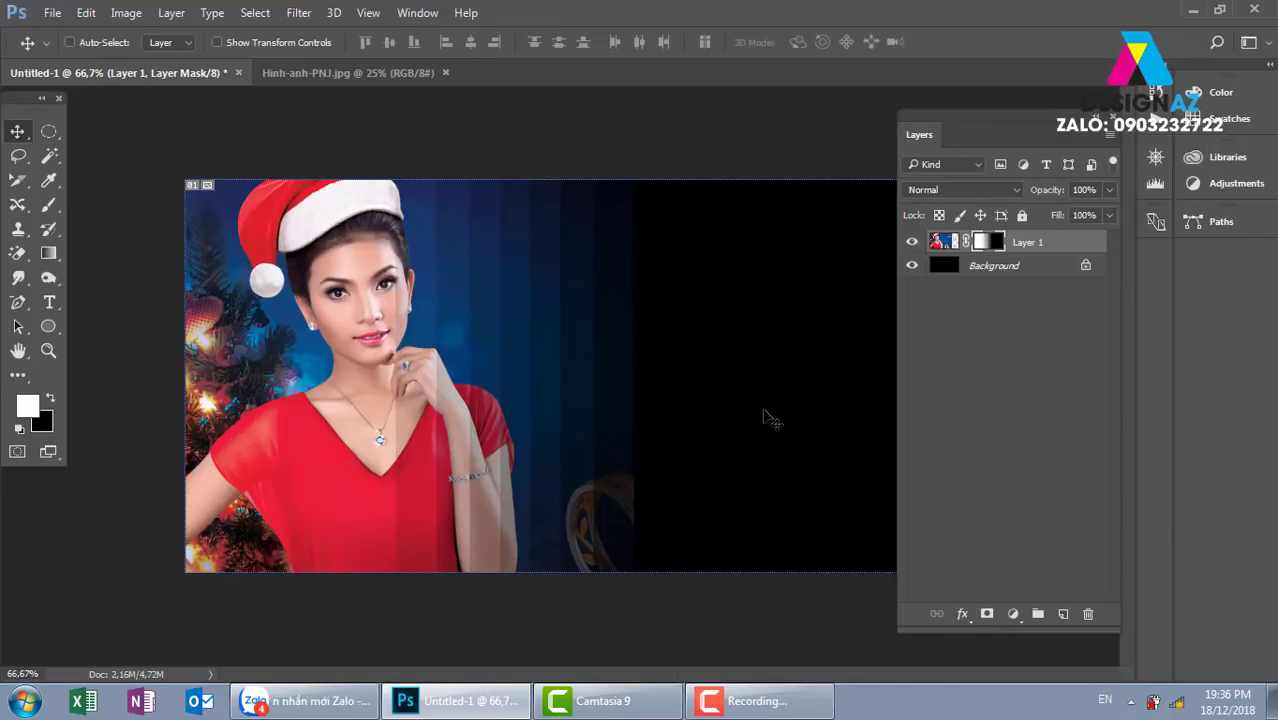
pyautogui.hotkey('ctrl', 'z')
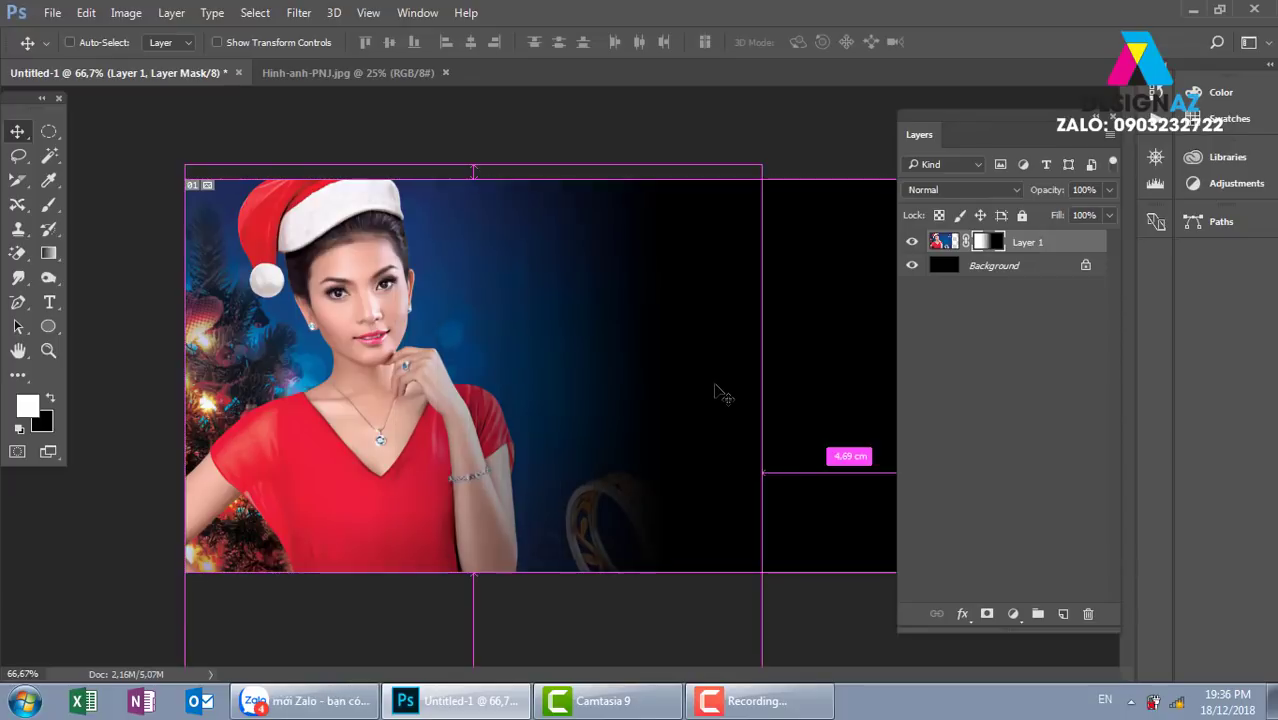
pyautogui.click(299, 12)
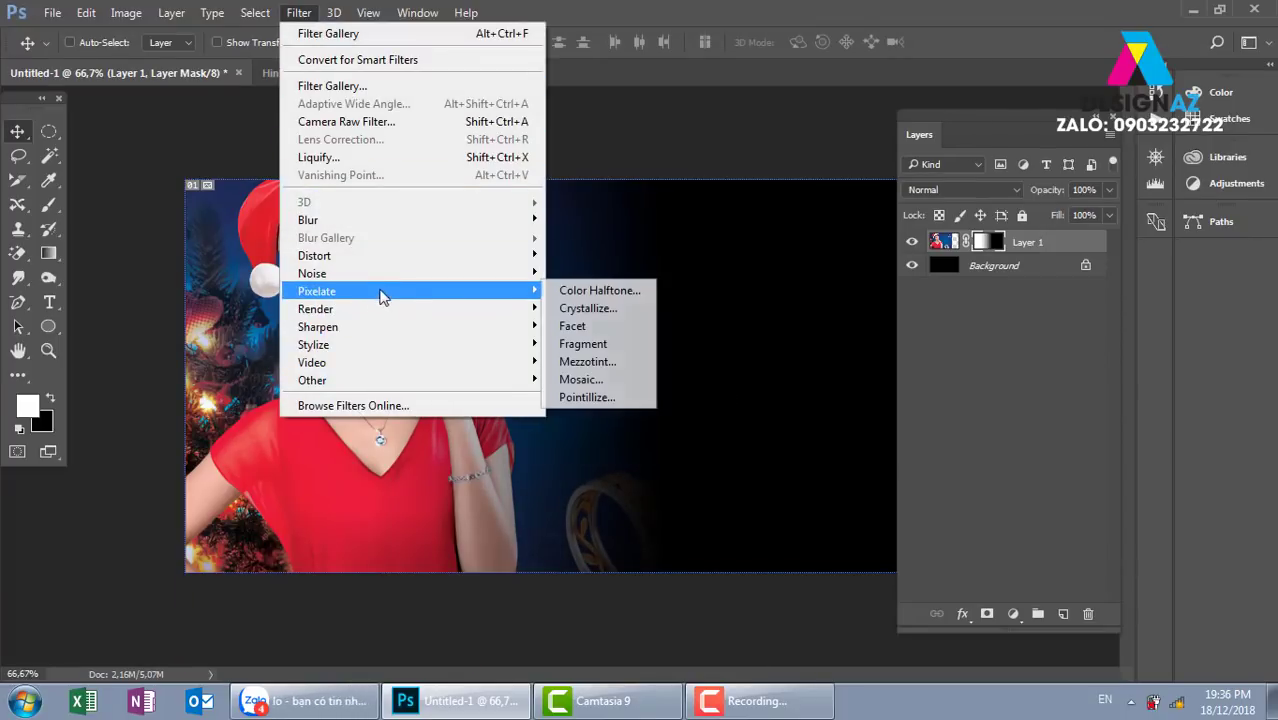
pyautogui.moveTo(317, 291)
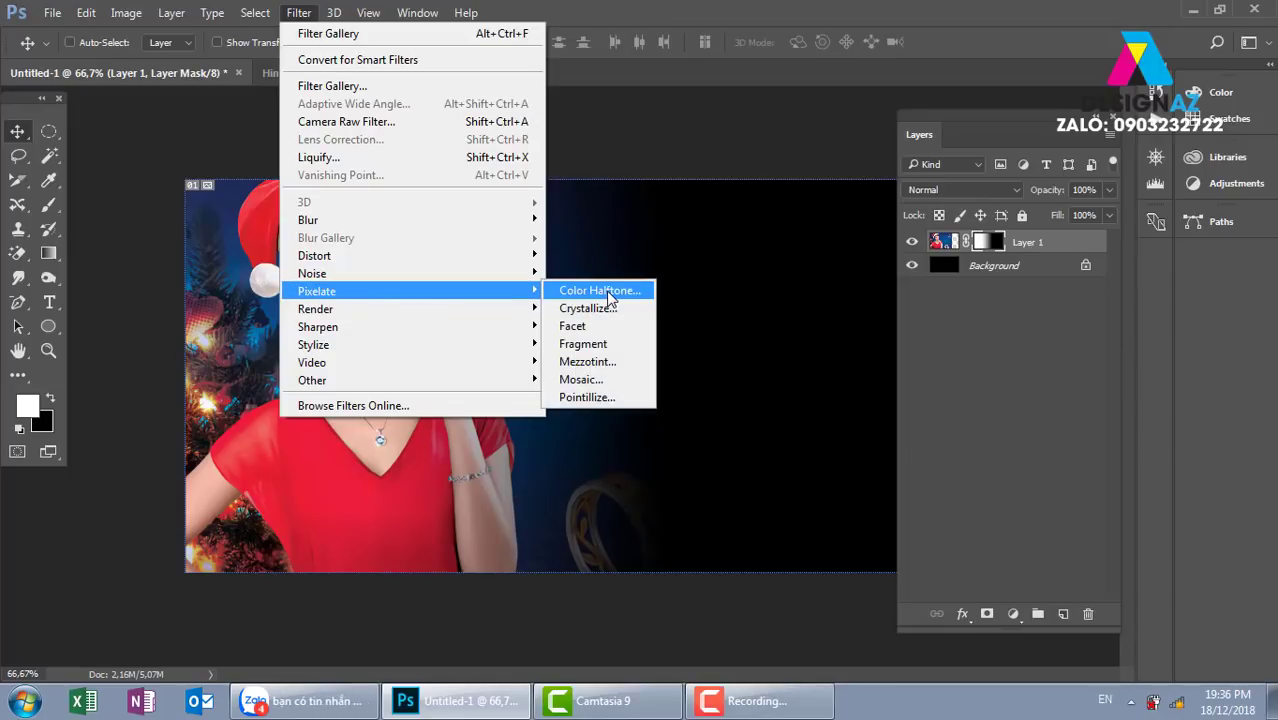
pyautogui.click(600, 291)
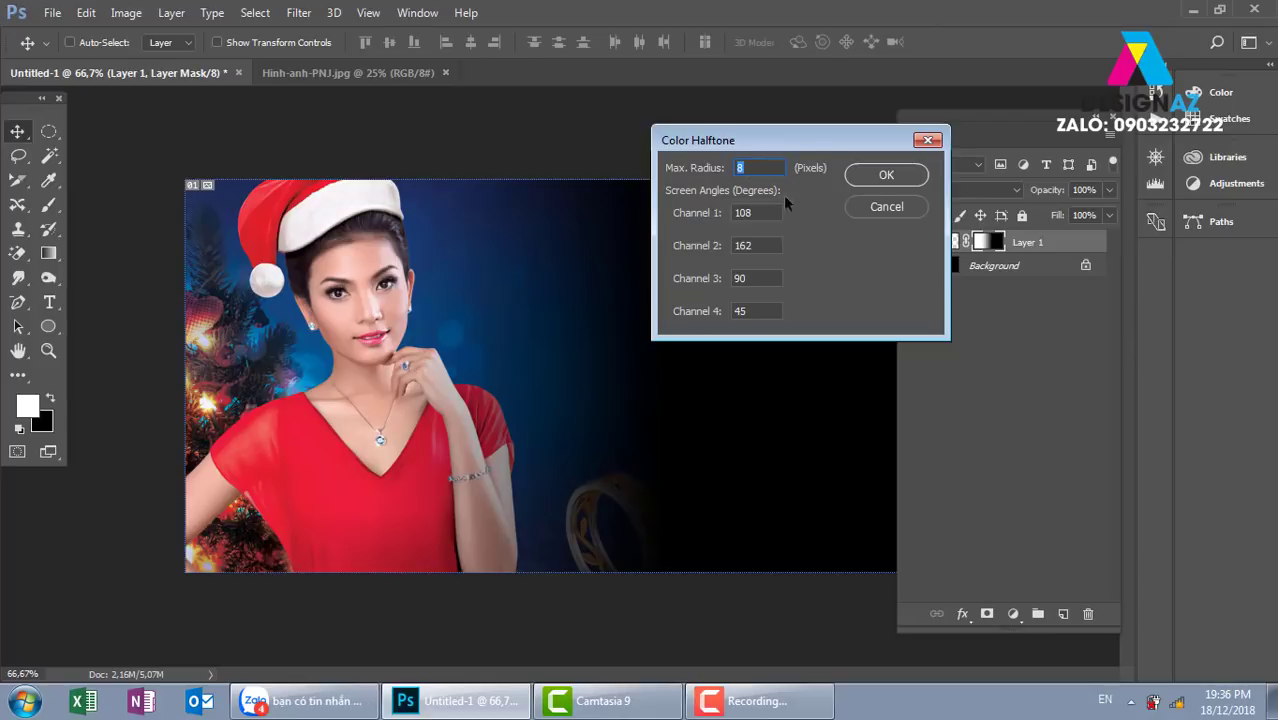
pyautogui.click(870, 178)
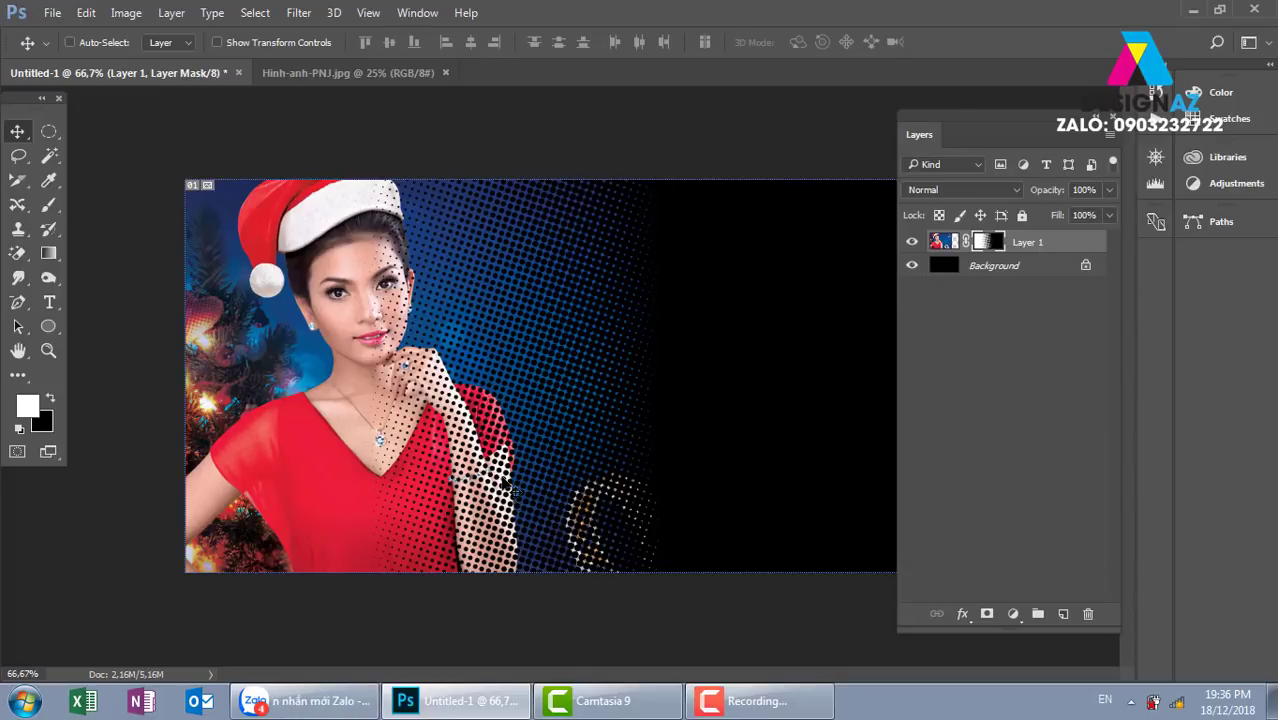
pyautogui.hotkey('ctrl', 'z')
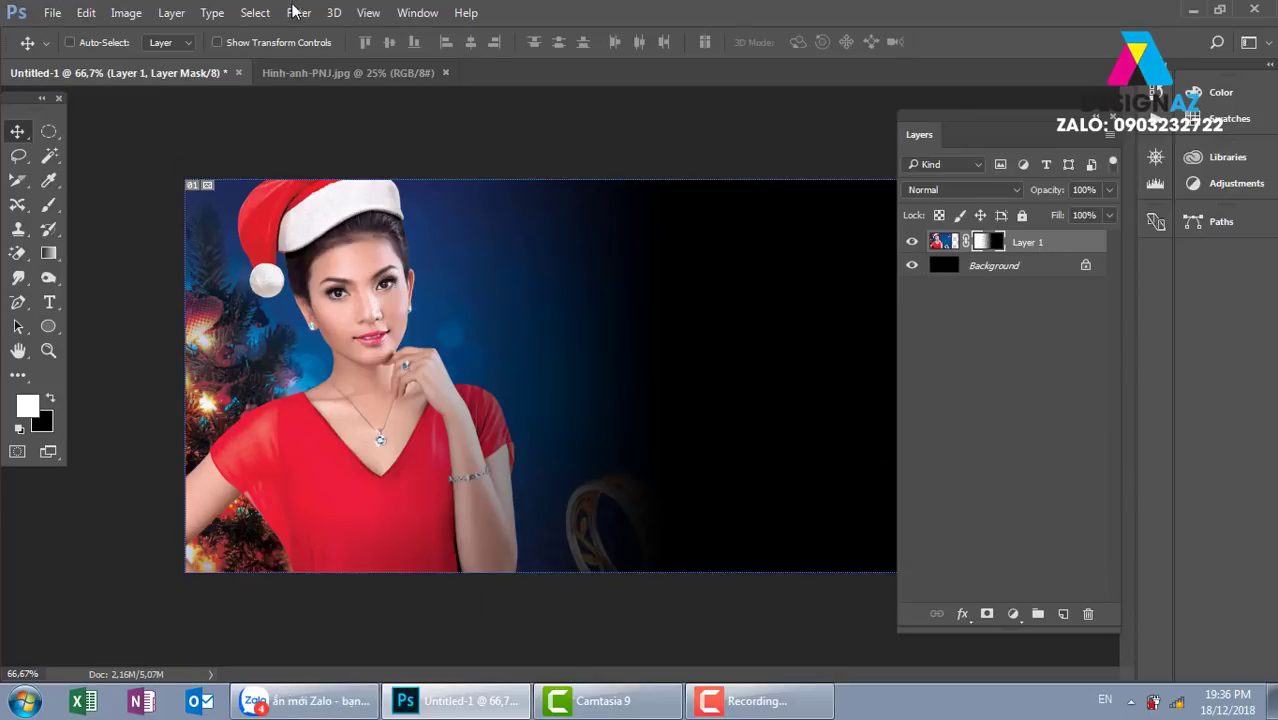
# - Crystallize Layer 1's mask with Cell Size 47, then return editing to the photo layer
pyautogui.click(298, 12)
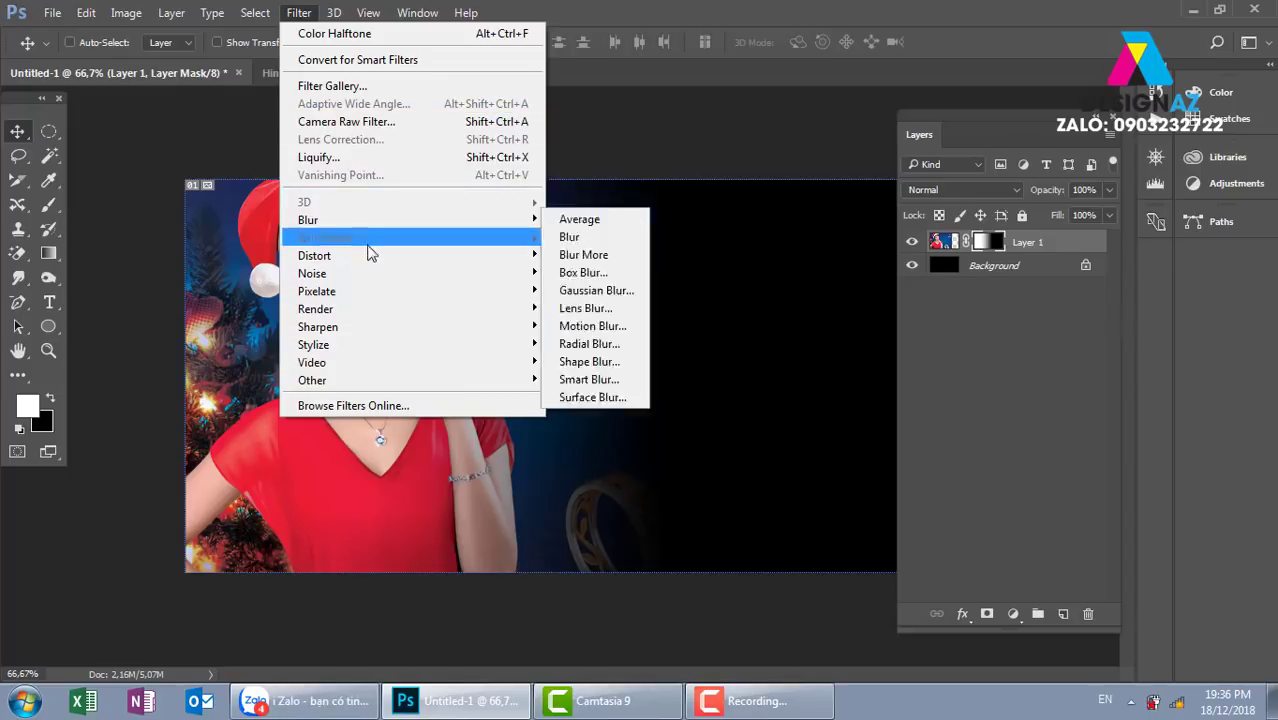
pyautogui.moveTo(316, 291)
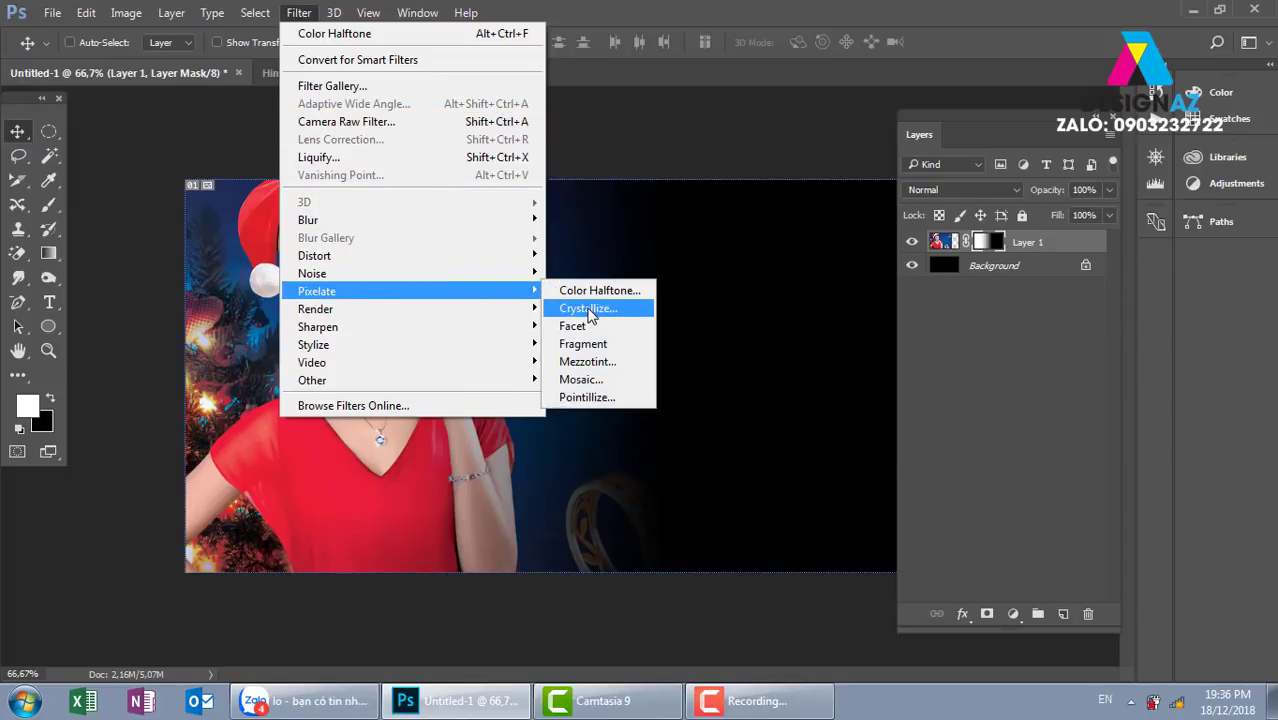
pyautogui.click(588, 308)
pyautogui.moveTo(760, 441); pyautogui.dragTo(779, 441)
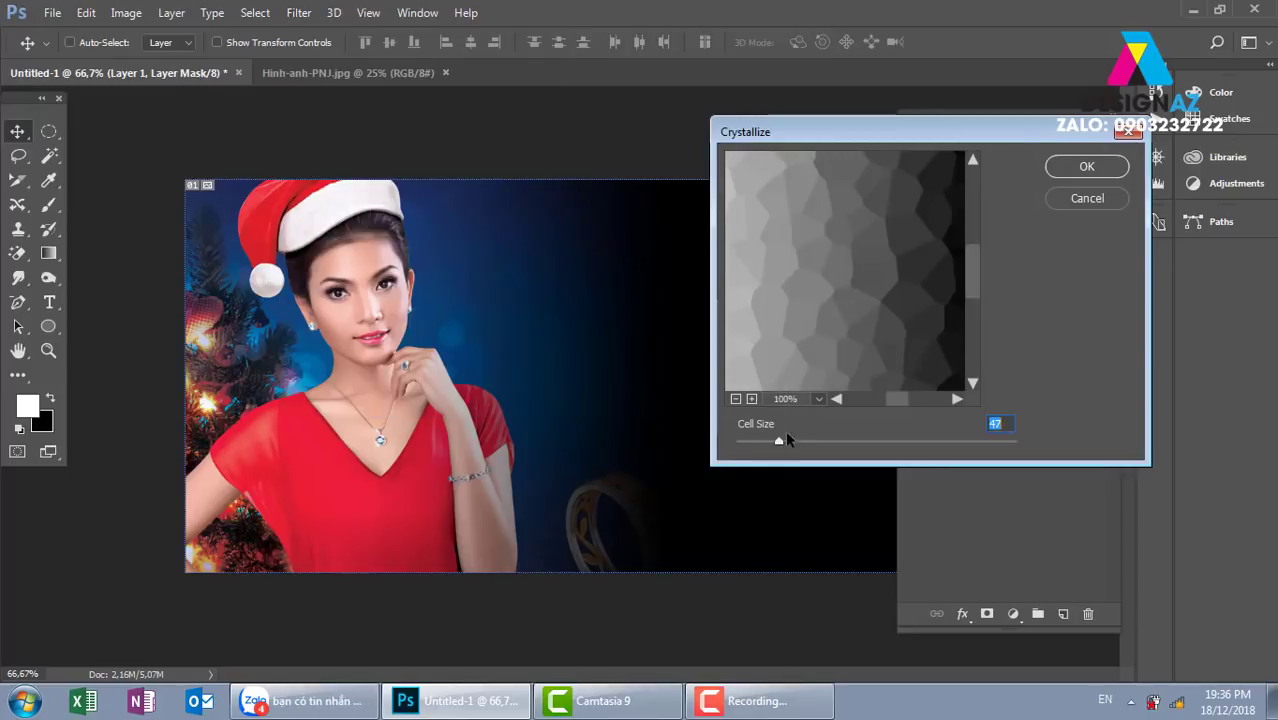
pyautogui.click(864, 265)
pyautogui.moveTo(916, 314)
pyautogui.mouseDown()
pyautogui.moveTo(807, 282)
pyautogui.moveTo(900, 275)
pyautogui.mouseUp()
pyautogui.click(1108, 170)
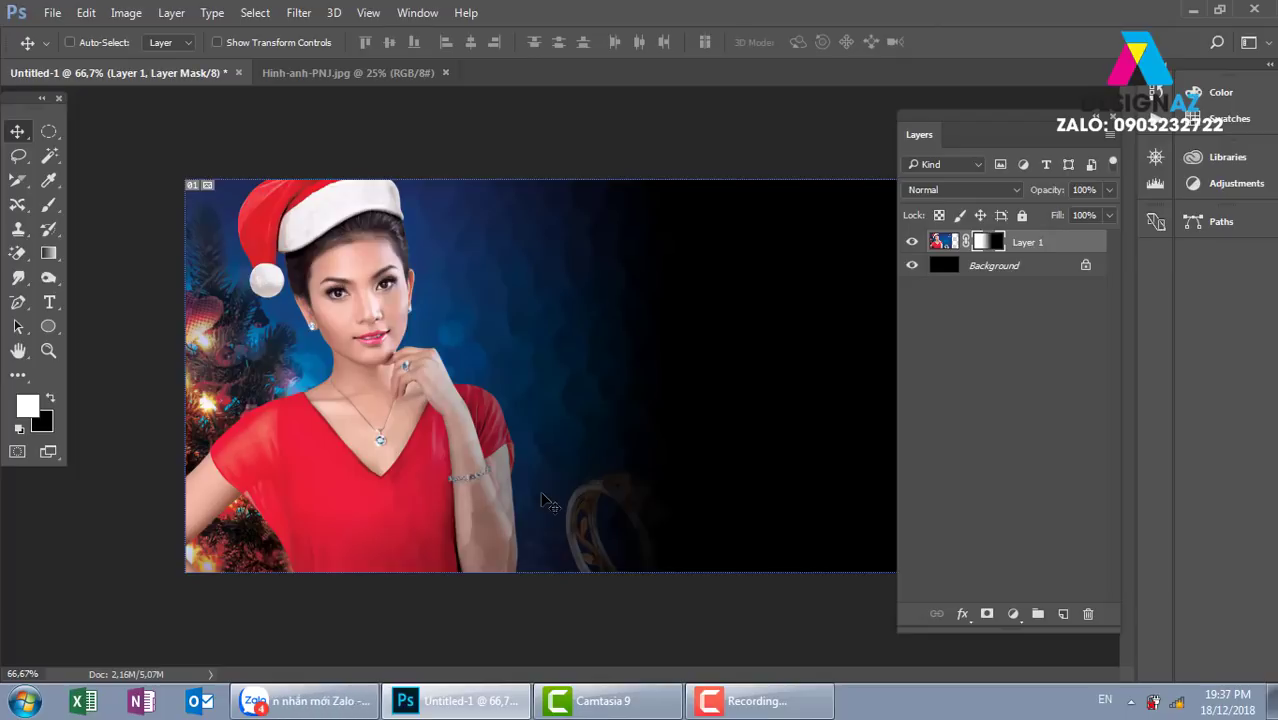
pyautogui.hotkey('ctrl', 'z')
pyautogui.press('x')
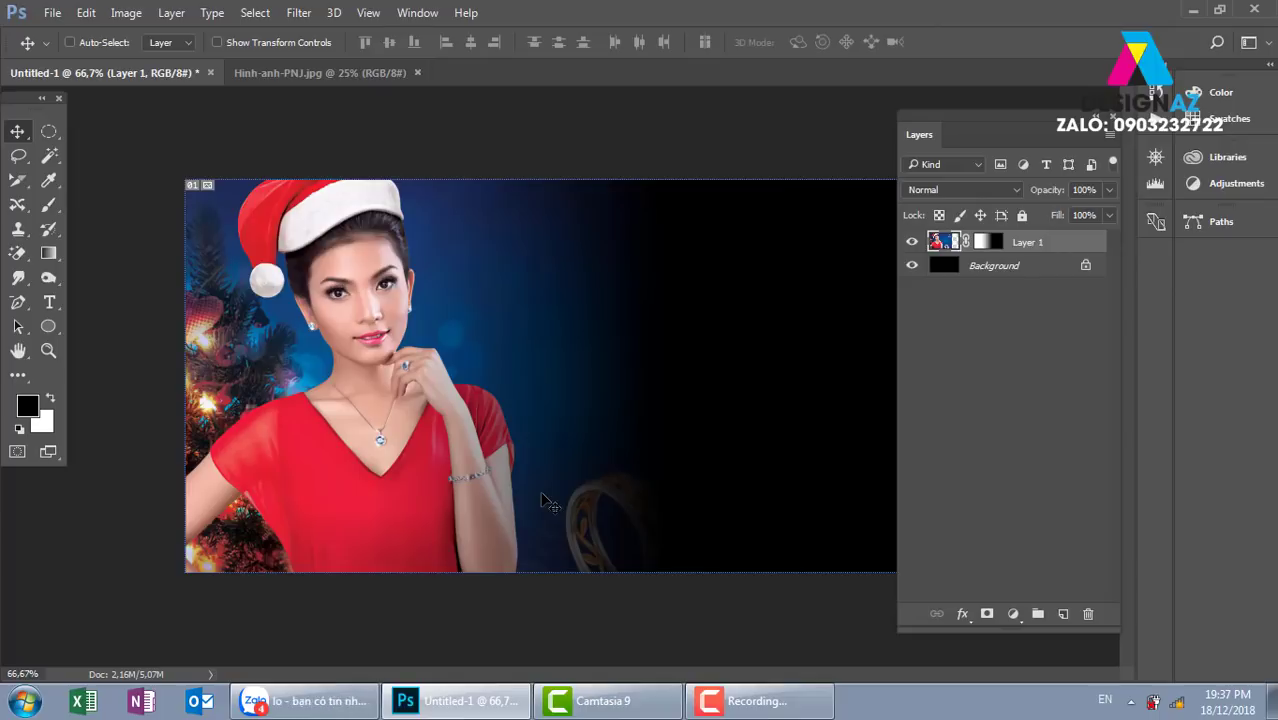
# - Browse the Open dialog to the thuvienanh > mypham folder
pyautogui.hotkey('ctrl', 'o')
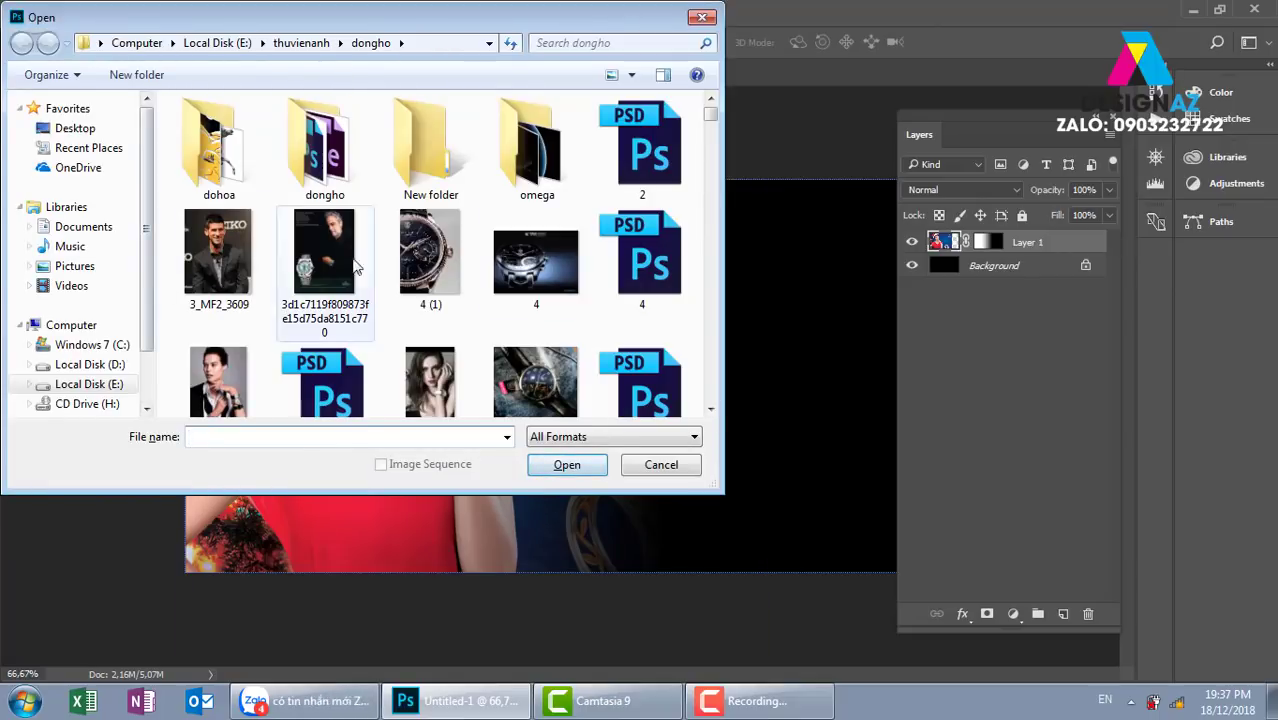
pyautogui.click(316, 47)
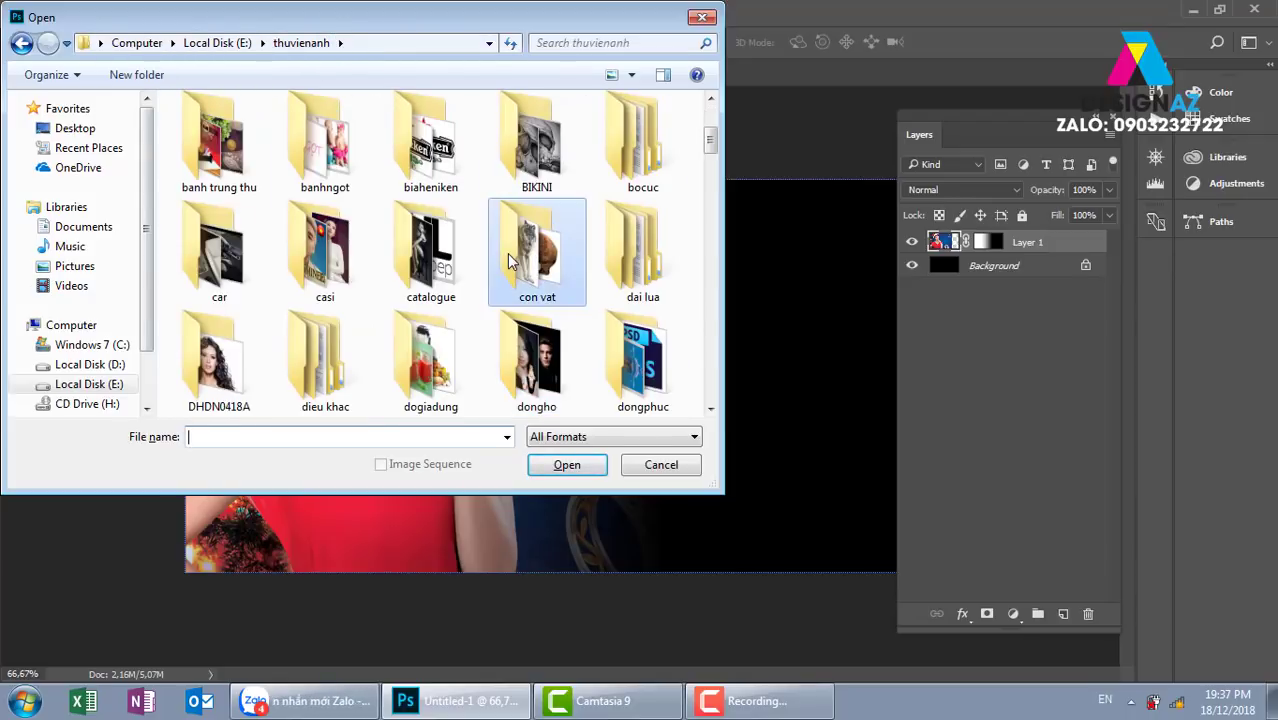
pyautogui.press('m')
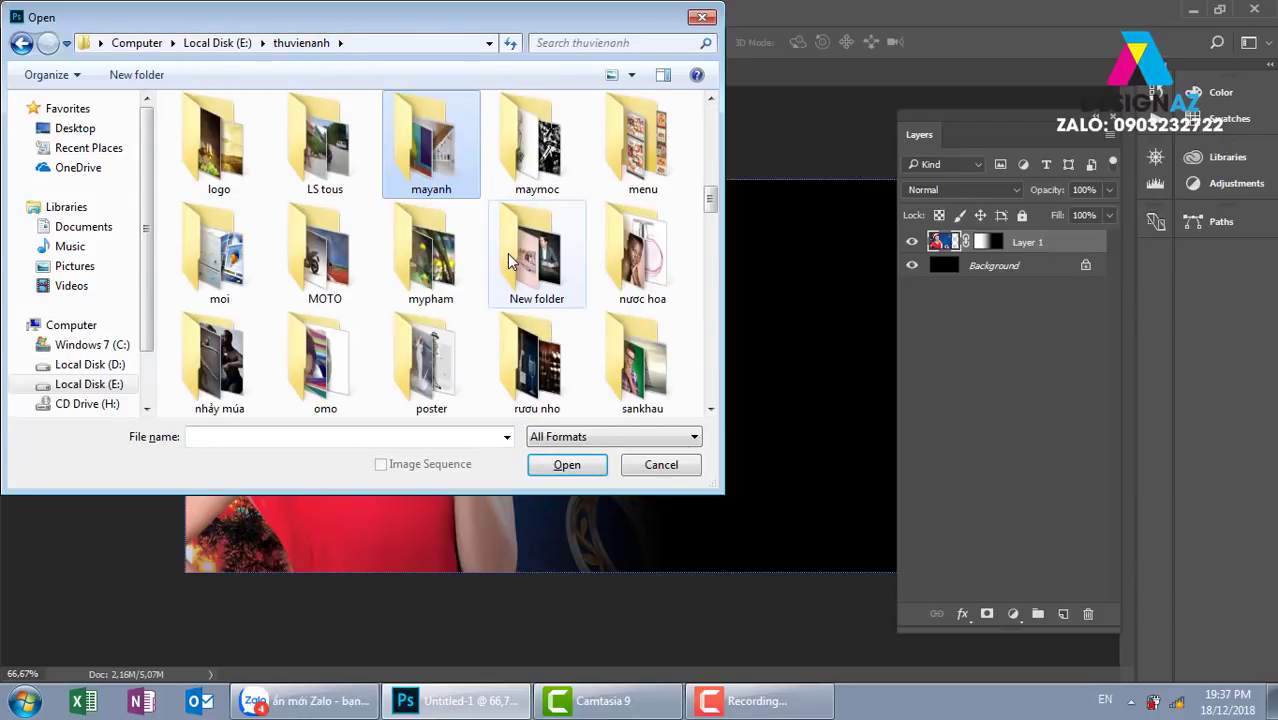
pyautogui.press('m')
pyautogui.press('m')
pyautogui.press('m')
pyautogui.press('m')
pyautogui.press('m')
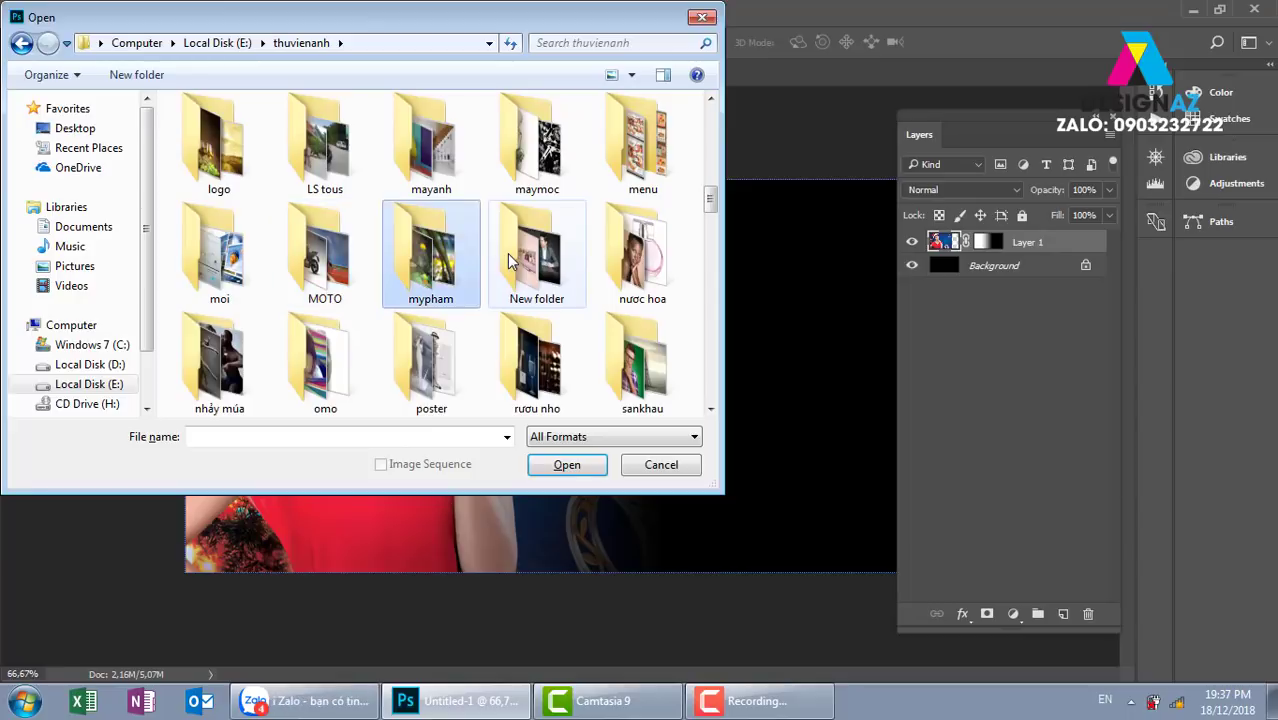
pyautogui.press('Return')
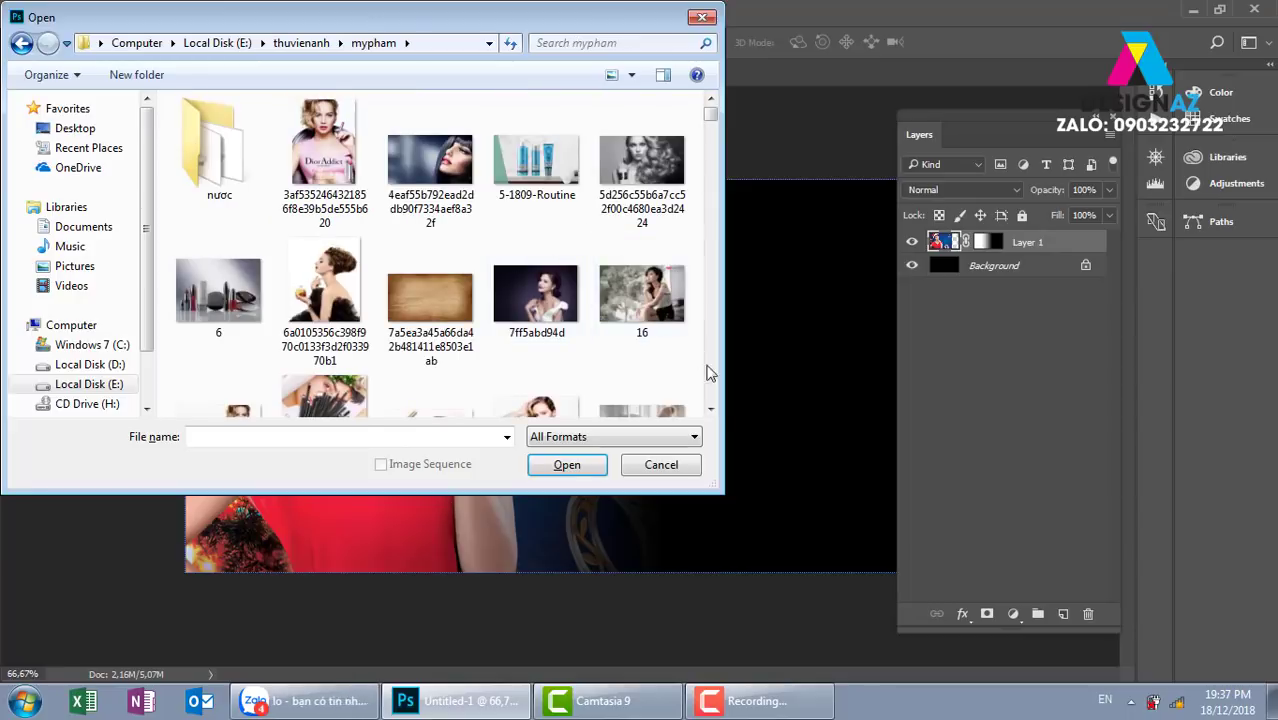
# - Scroll to the bigstock Moisturizing shampoo image and open it
pyautogui.click(710, 410)
pyautogui.click(710, 410)
pyautogui.click(710, 410)
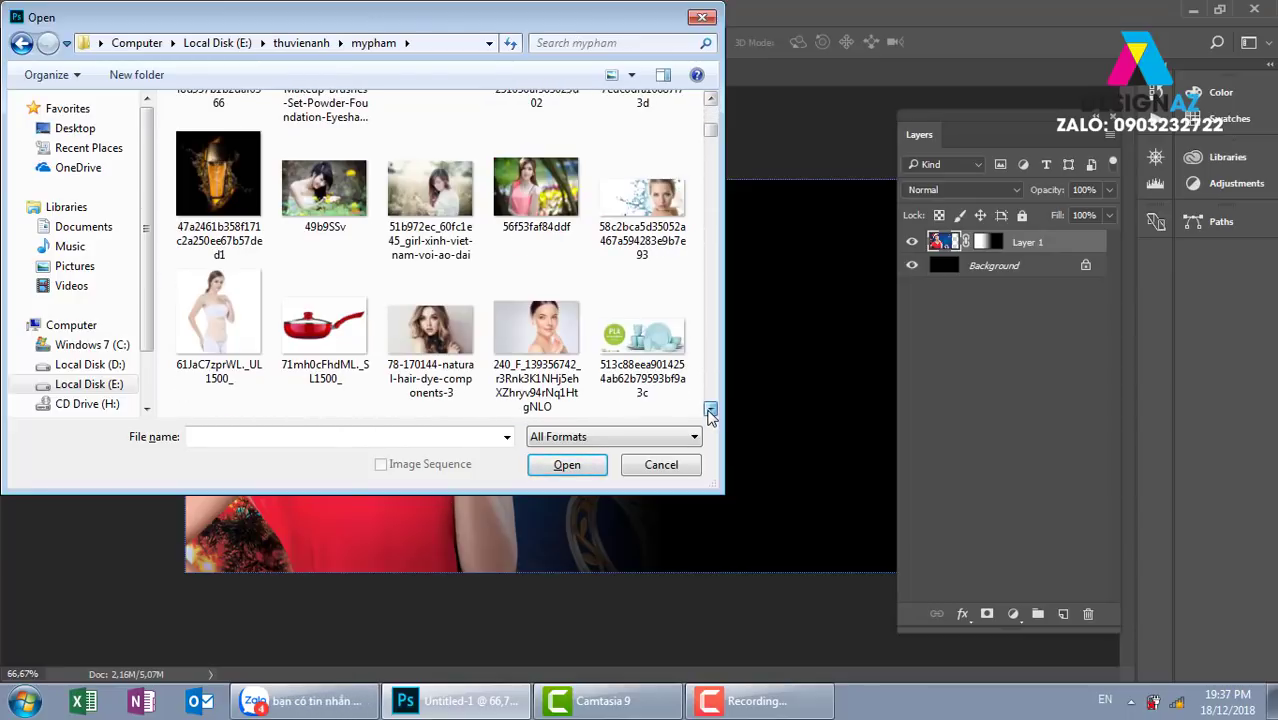
pyautogui.click(710, 410)
pyautogui.click(710, 410)
pyautogui.click(710, 410)
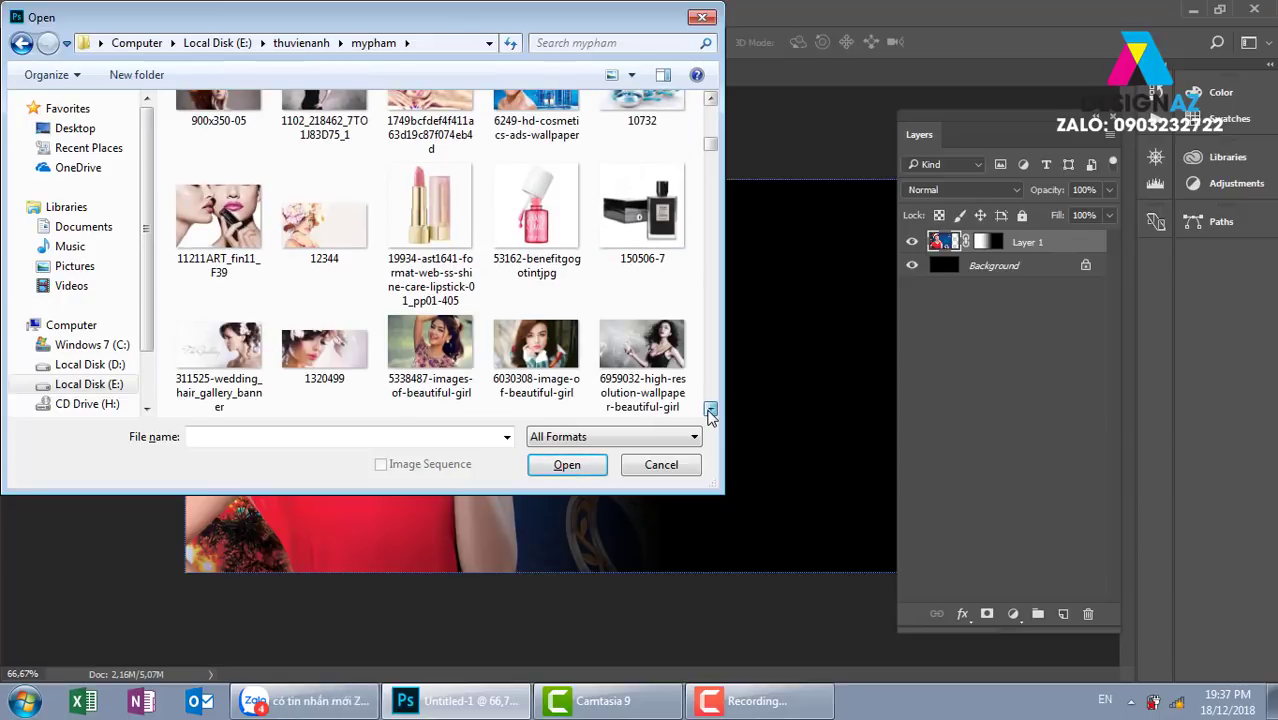
pyautogui.click(710, 410)
pyautogui.click(710, 410)
pyautogui.click(710, 410)
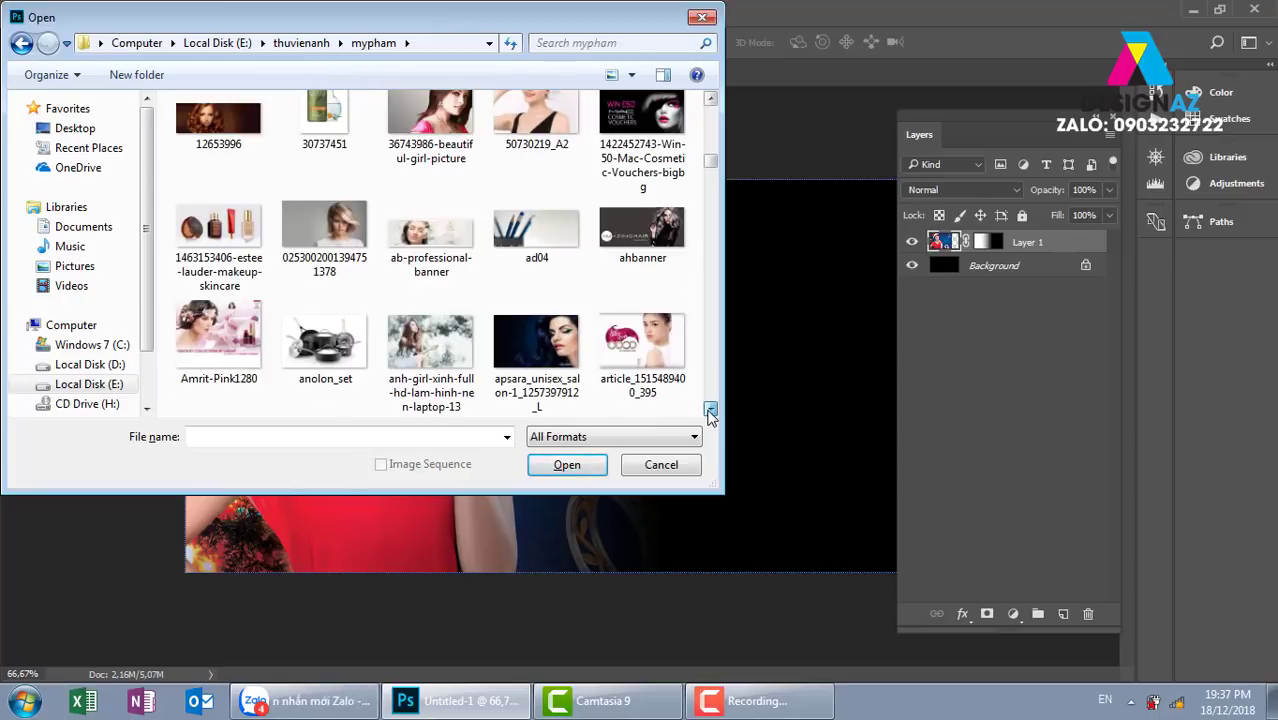
pyautogui.click(710, 410)
pyautogui.click(710, 410)
pyautogui.click(710, 410)
pyautogui.click(710, 410)
pyautogui.click(710, 410)
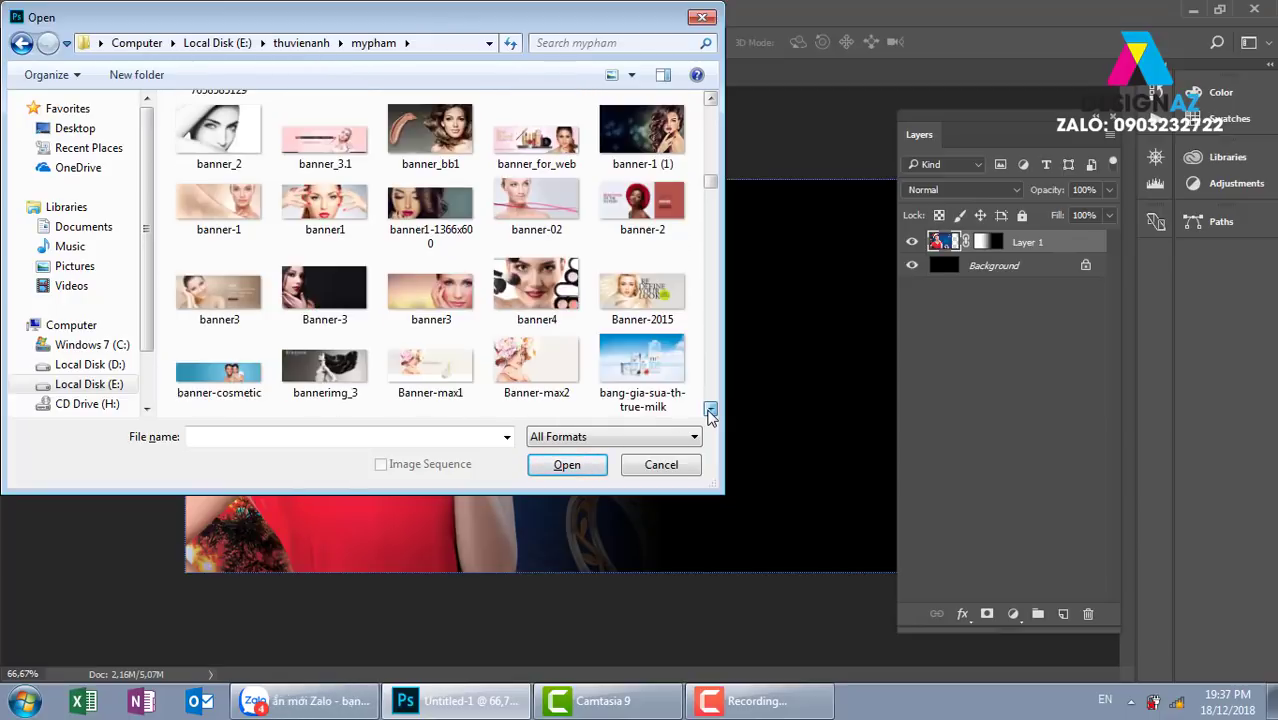
pyautogui.click(710, 410)
pyautogui.click(710, 410)
pyautogui.click(710, 410)
pyautogui.click(710, 410)
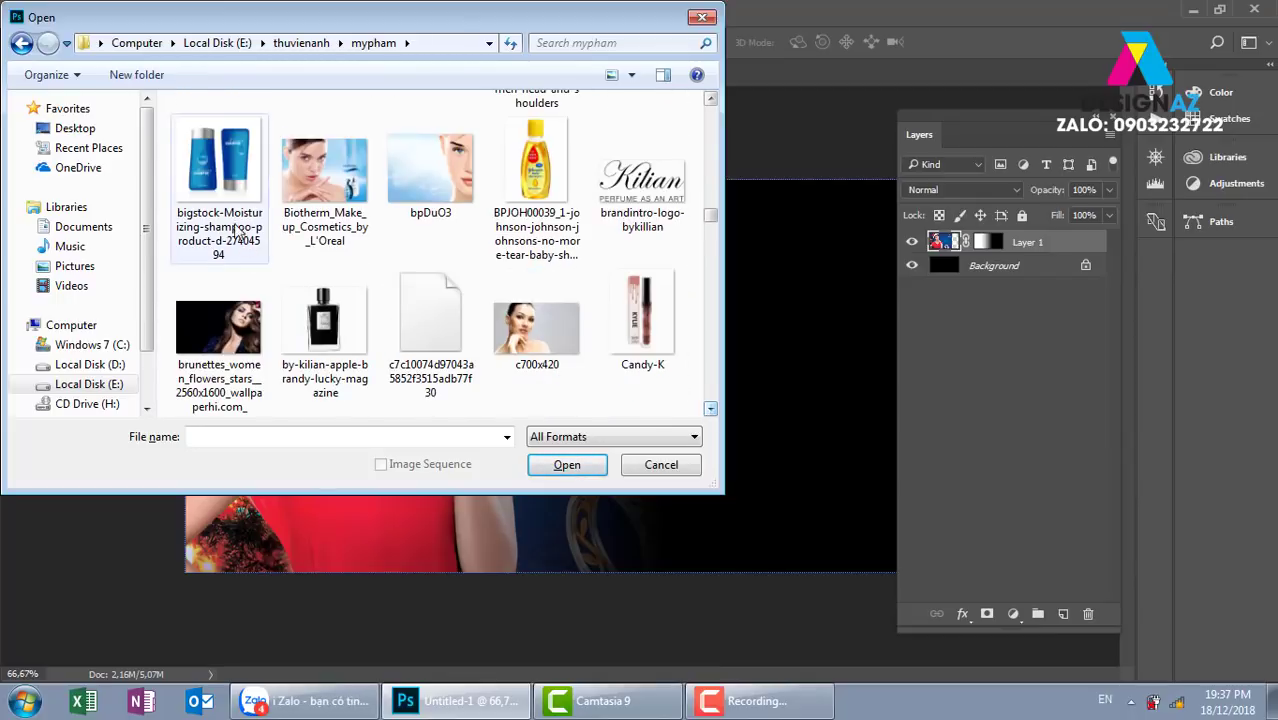
pyautogui.click(218, 180)
pyautogui.click(577, 468)
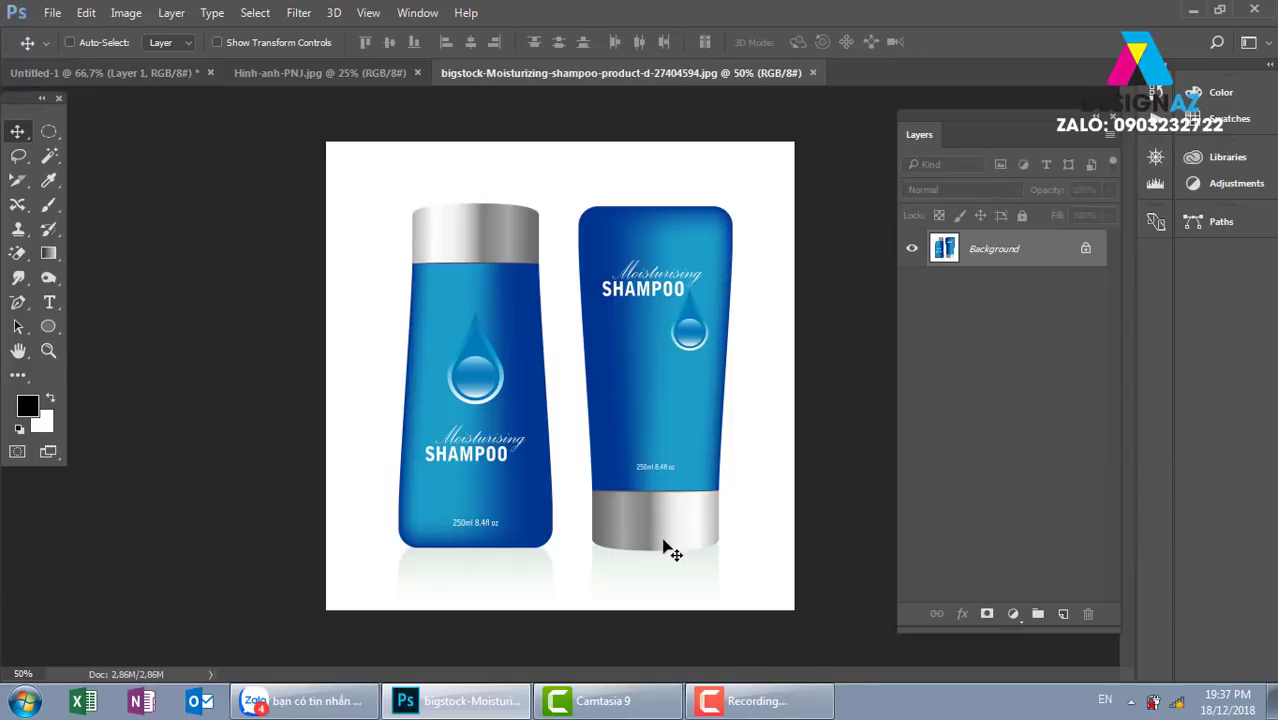
# - Quick-select both shampoo bottles and copy them onto a new layer with Ctrl+J
pyautogui.click(51, 157)
pyautogui.click(133, 157)
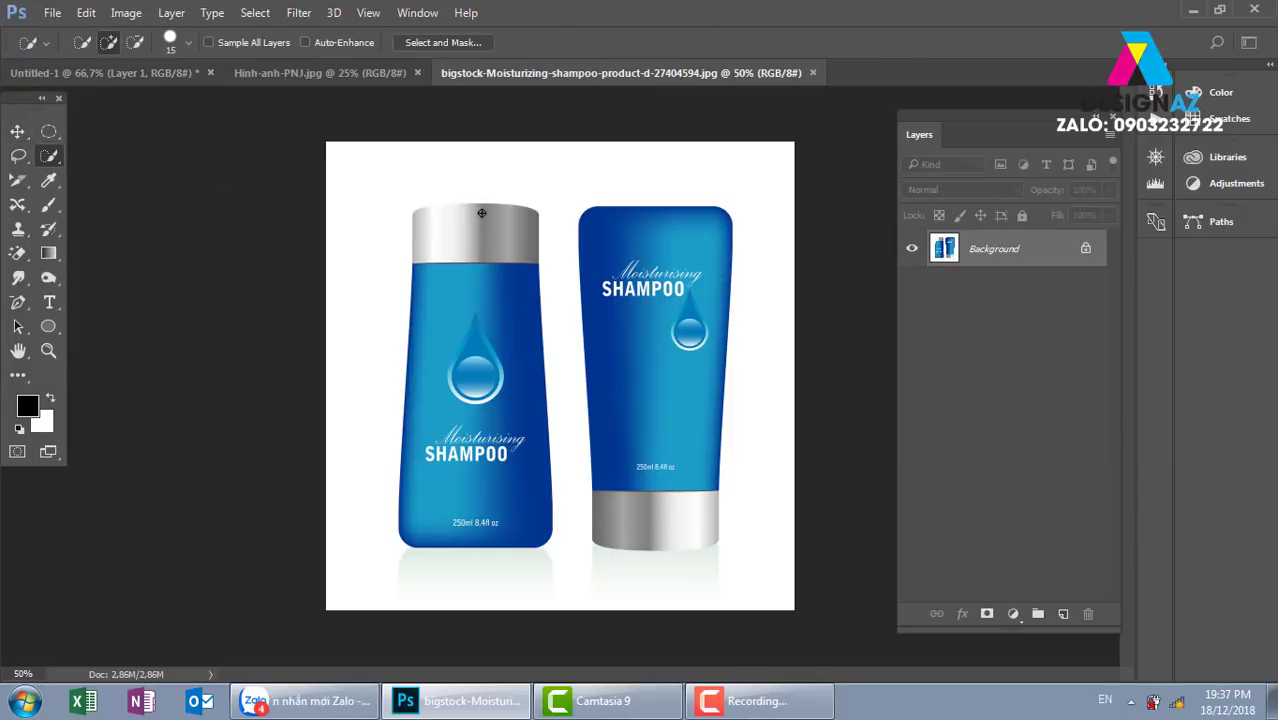
pyautogui.moveTo(478, 347); pyautogui.dragTo(456, 218)
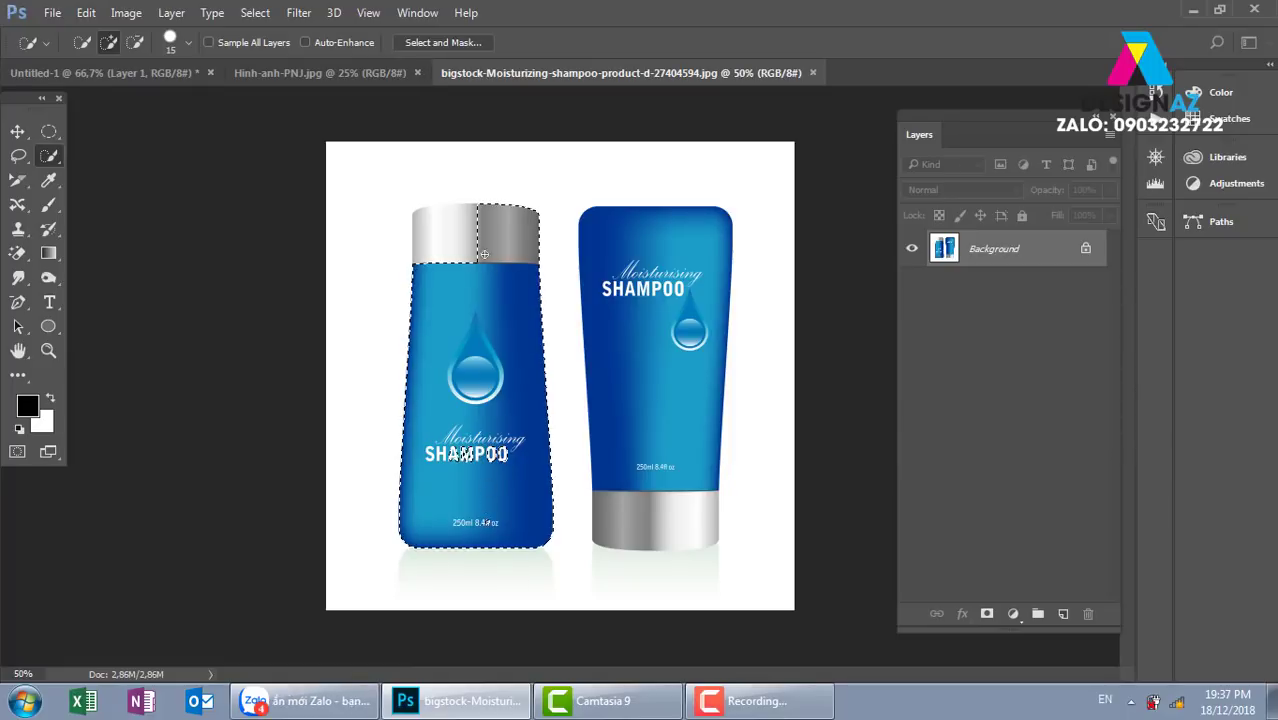
pyautogui.moveTo(605, 289)
pyautogui.mouseDown()
pyautogui.moveTo(645, 491)
pyautogui.moveTo(688, 500)
pyautogui.mouseUp()
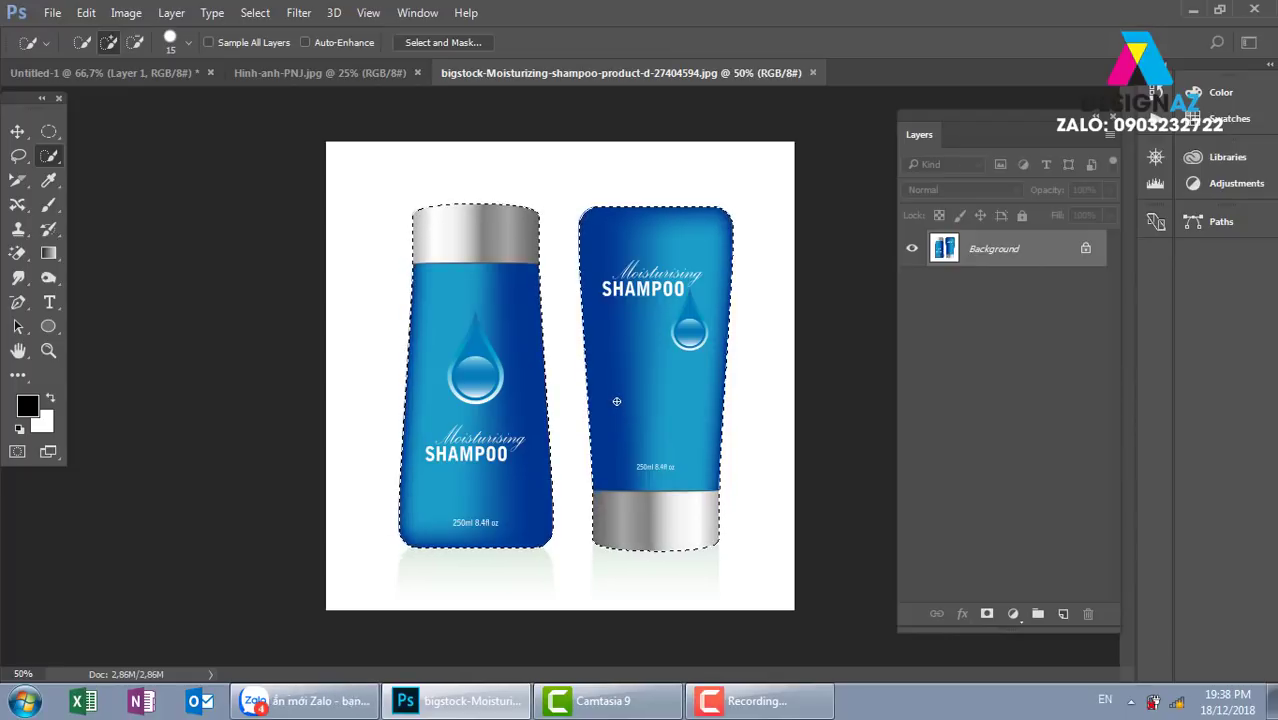
pyautogui.hotkey('ctrl', 'j')
# - Move the bottles into Untitled-1, scale them to about 39% and place them right of the woman
pyautogui.press('v')
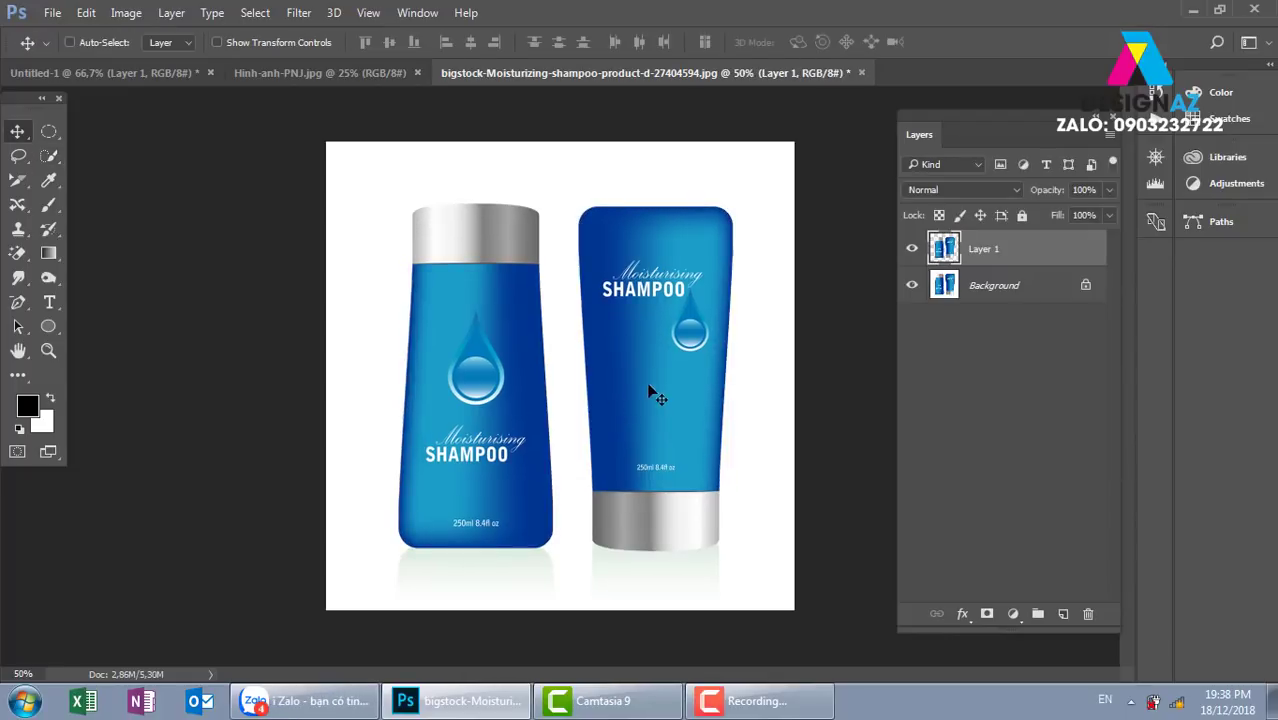
pyautogui.moveTo(628, 332)
pyautogui.mouseDown()
pyautogui.moveTo(681, 280)
pyautogui.moveTo(643, 332)
pyautogui.moveTo(300, 75)
pyautogui.moveTo(192, 75)
pyautogui.moveTo(615, 349)
pyautogui.mouseUp()
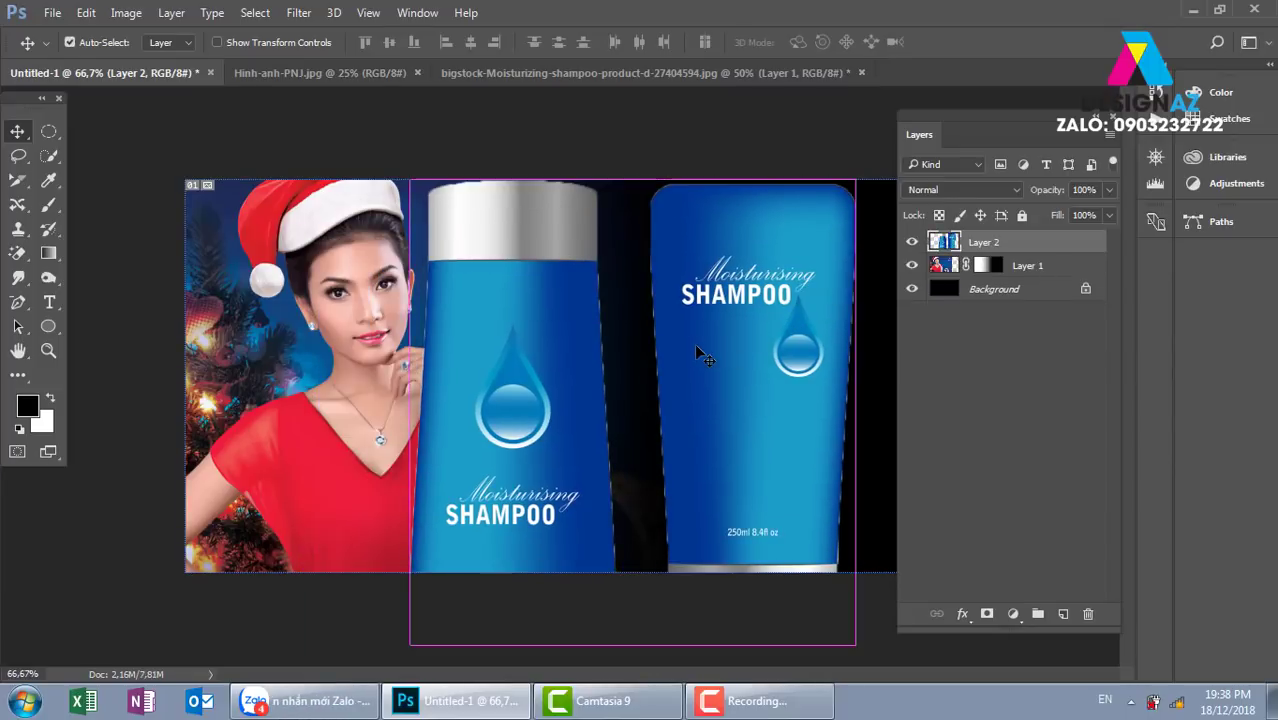
pyautogui.hotkey('ctrl', 't')
pyautogui.moveTo(856, 181); pyautogui.dragTo(720, 322)
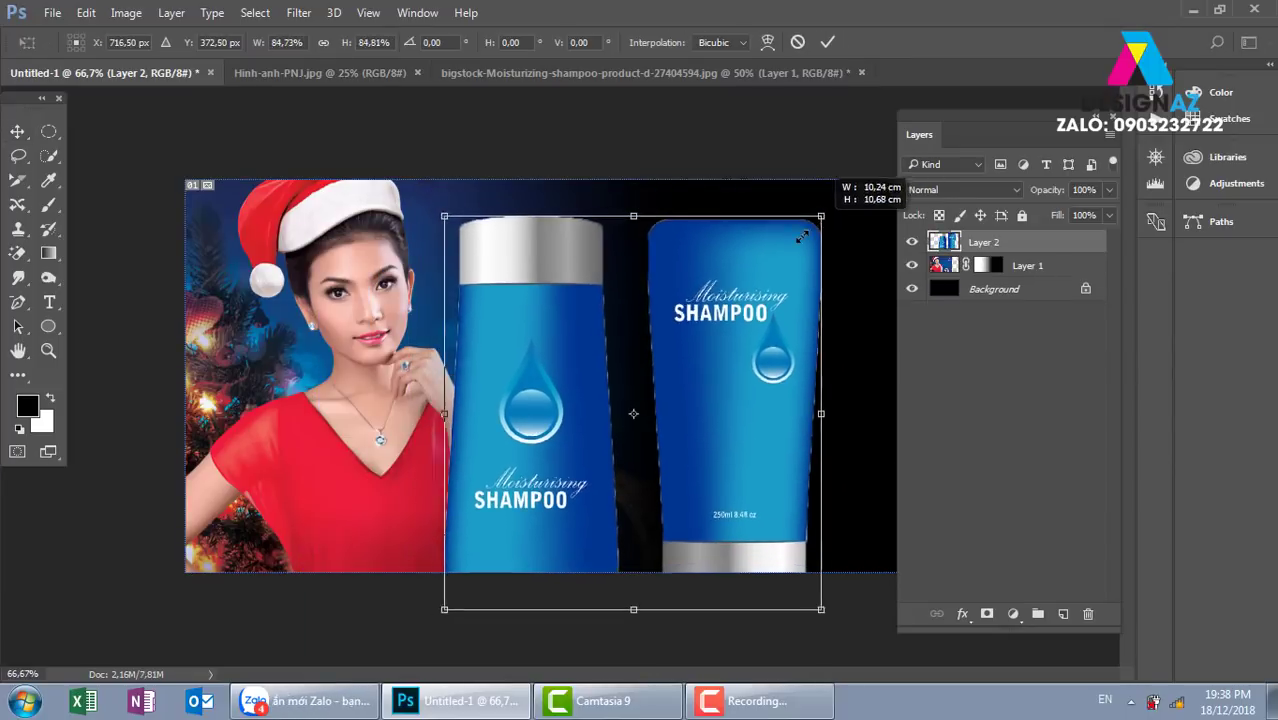
pyautogui.moveTo(665, 382); pyautogui.dragTo(783, 334)
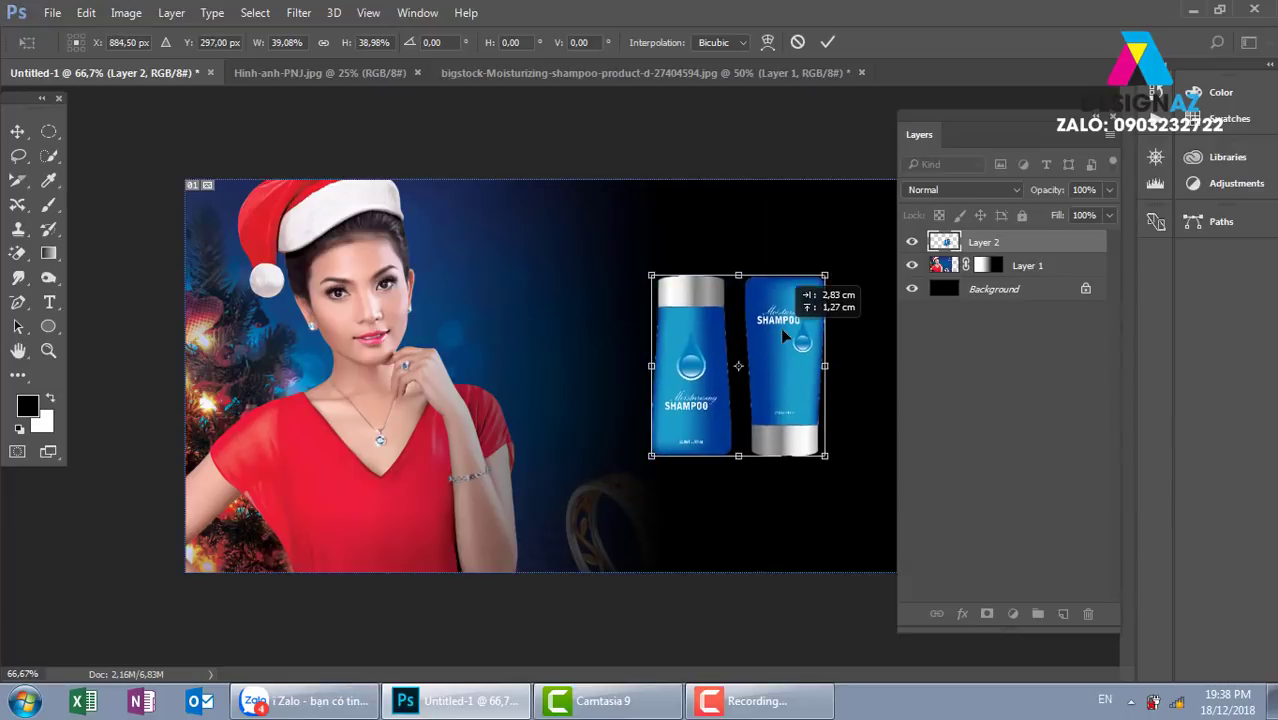
pyautogui.press('Return')
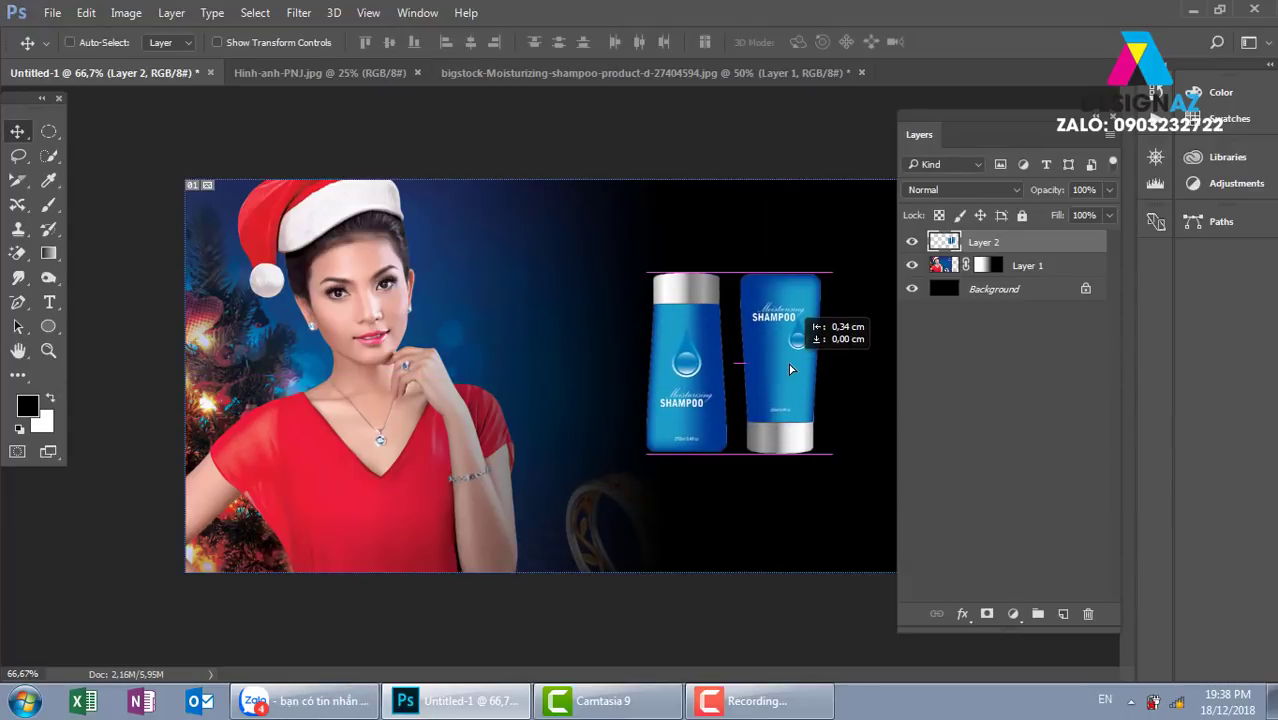
pyautogui.moveTo(800, 366); pyautogui.dragTo(788, 366)
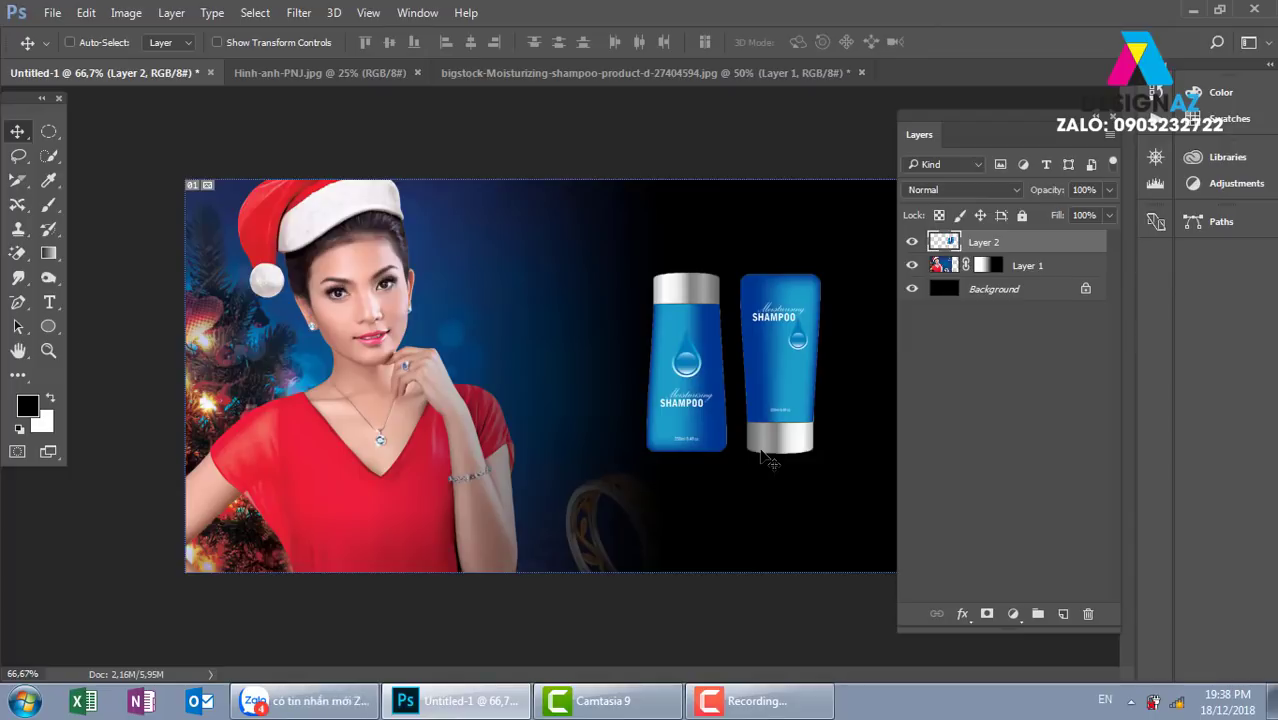
pyautogui.press('ctrl')
# - Duplicate the bottles layer and flip the copy vertically beneath the originals
pyautogui.hotkey('ctrl', 'j')
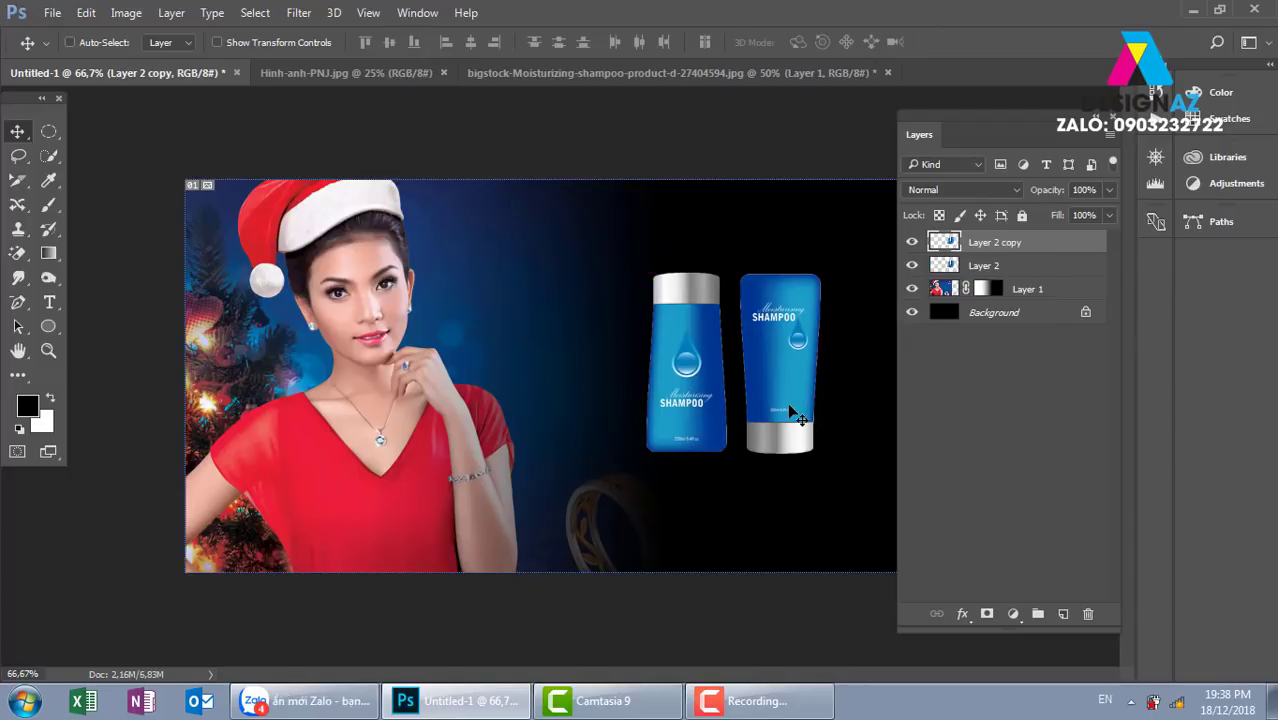
pyautogui.hotkey('ctrl', 't')
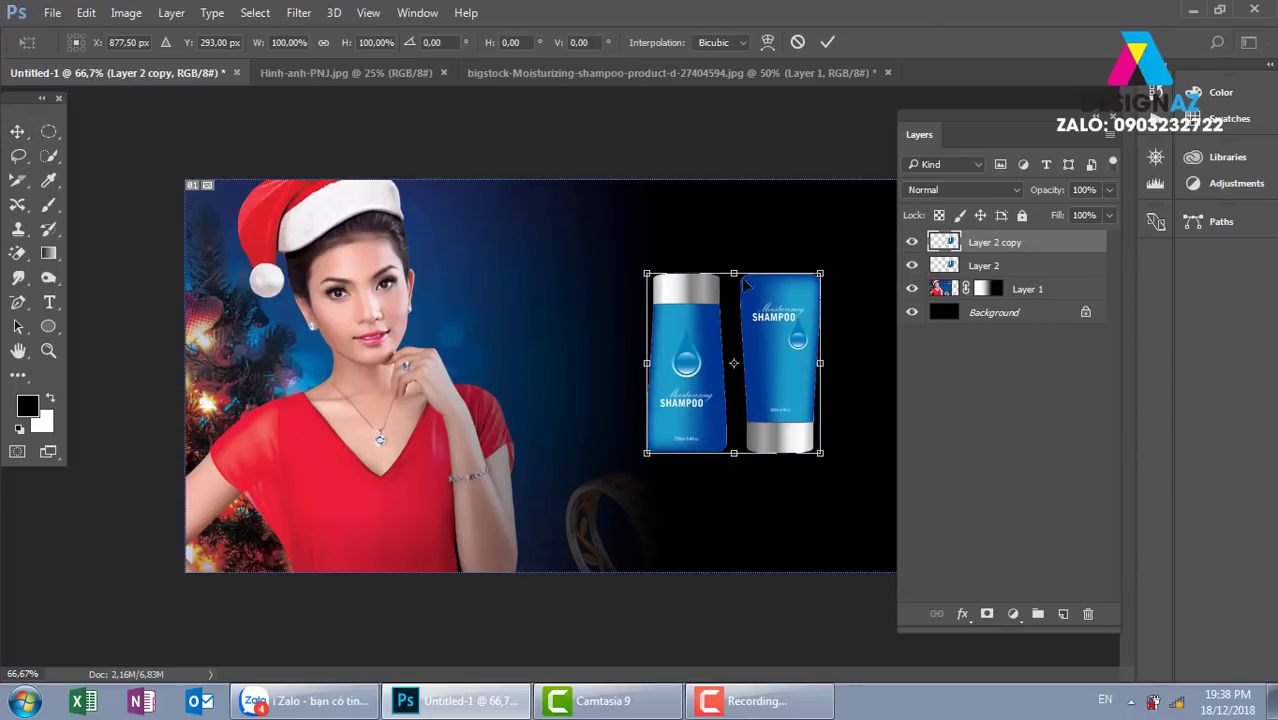
pyautogui.moveTo(734, 272); pyautogui.dragTo(734, 628)
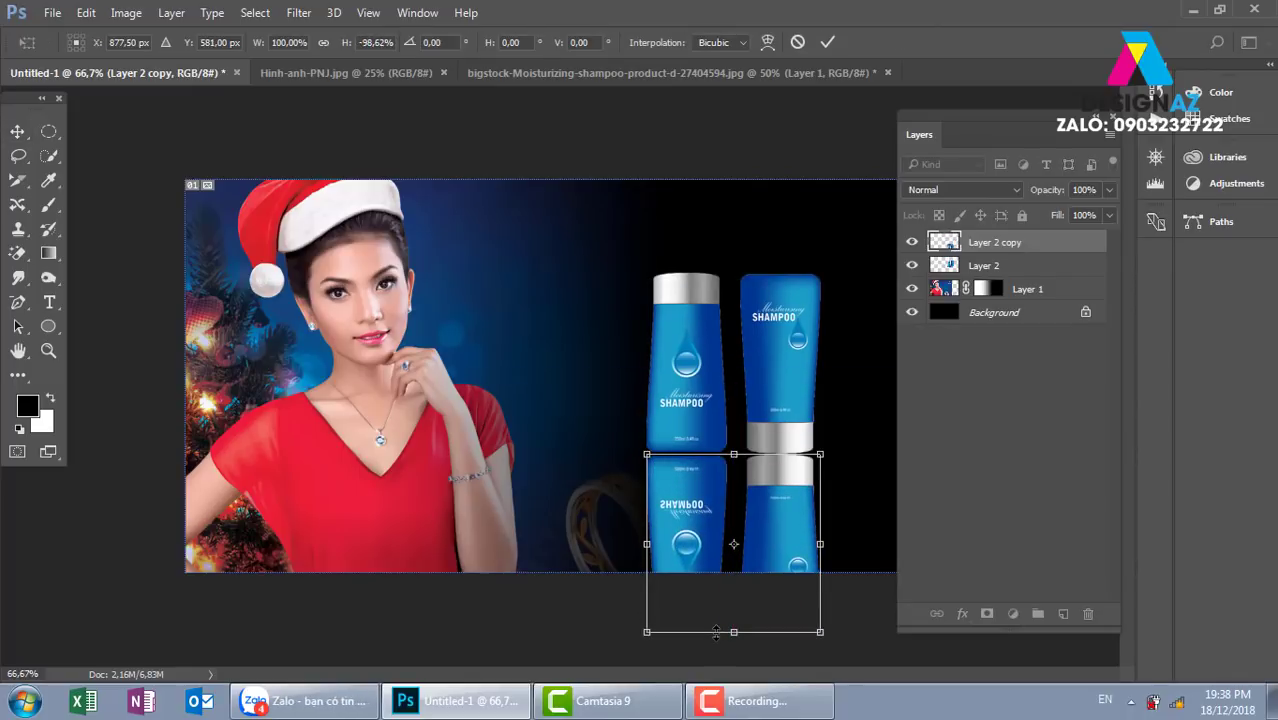
pyautogui.press('Return')
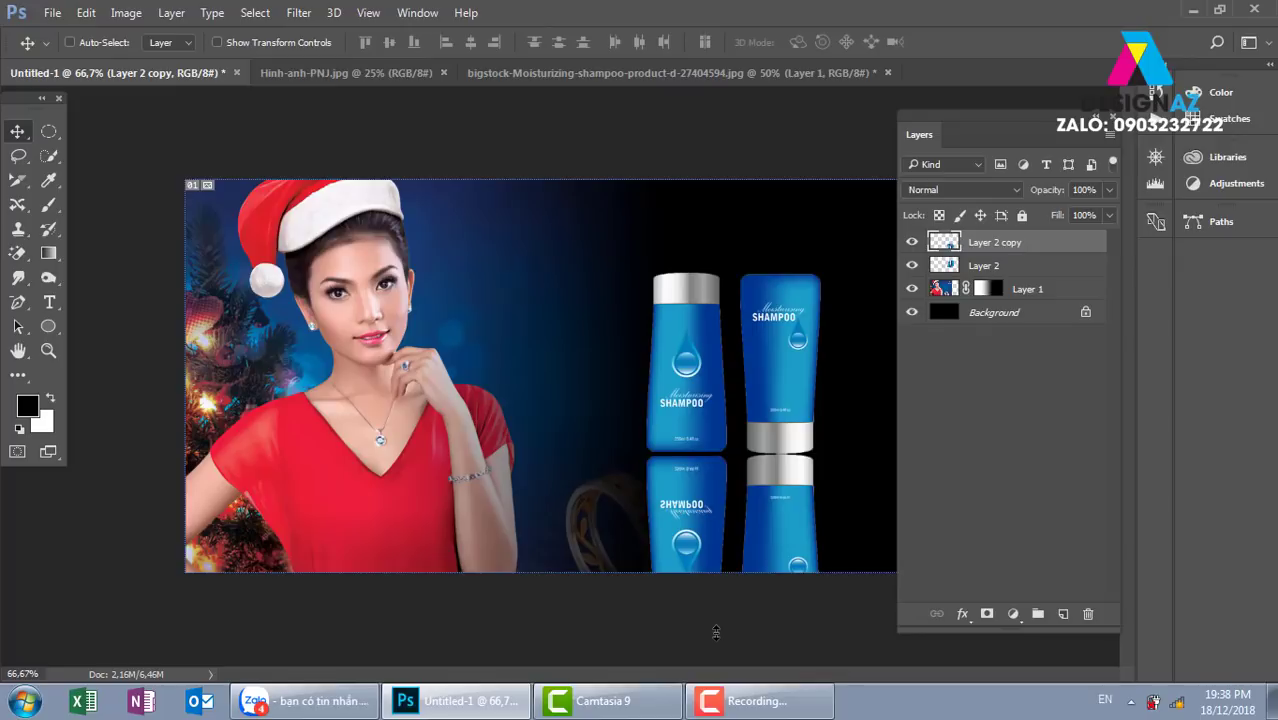
# - Mask the reflection copy with black-to-white gradients so it fades downward
pyautogui.click(986, 614)
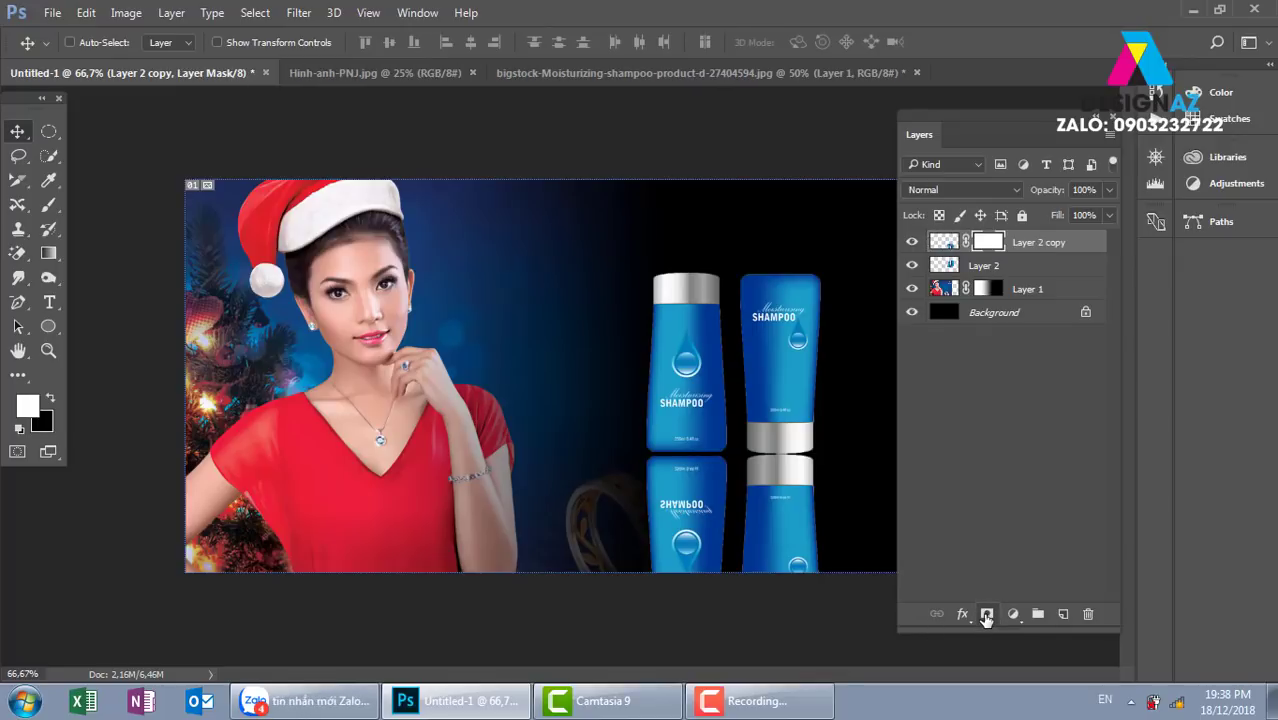
pyautogui.press('g')
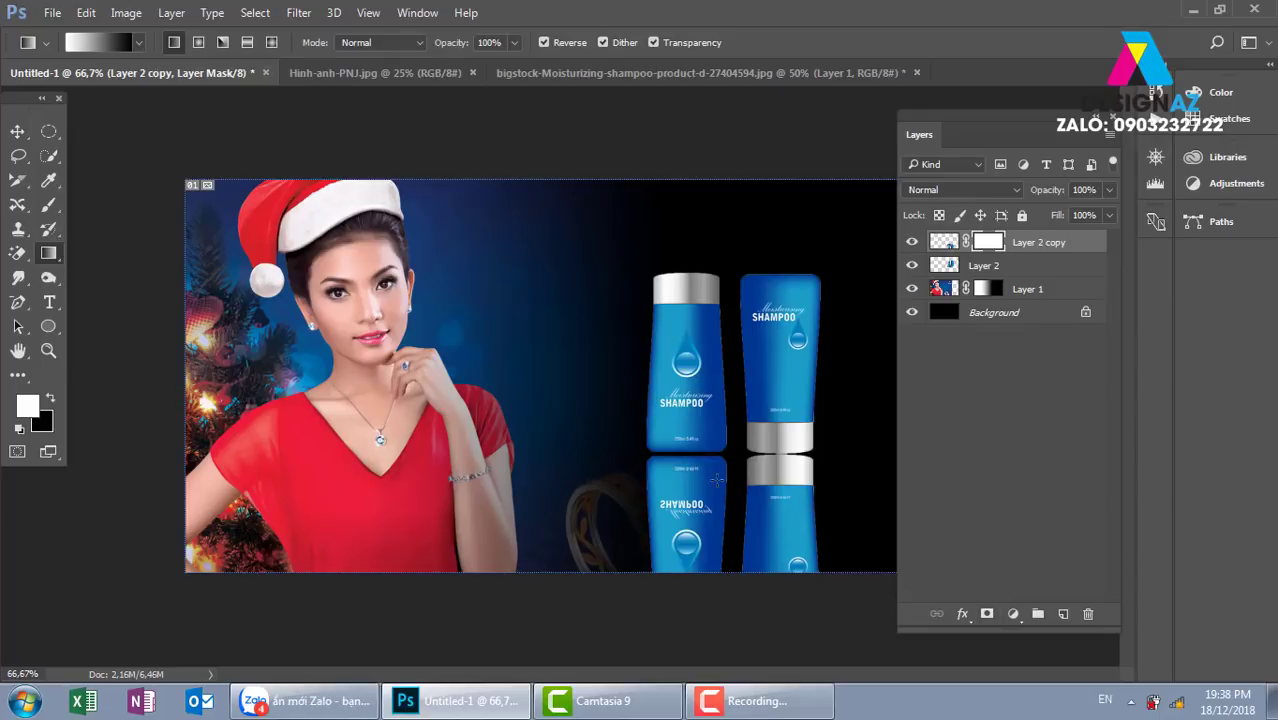
pyautogui.moveTo(719, 426); pyautogui.dragTo(727, 528)
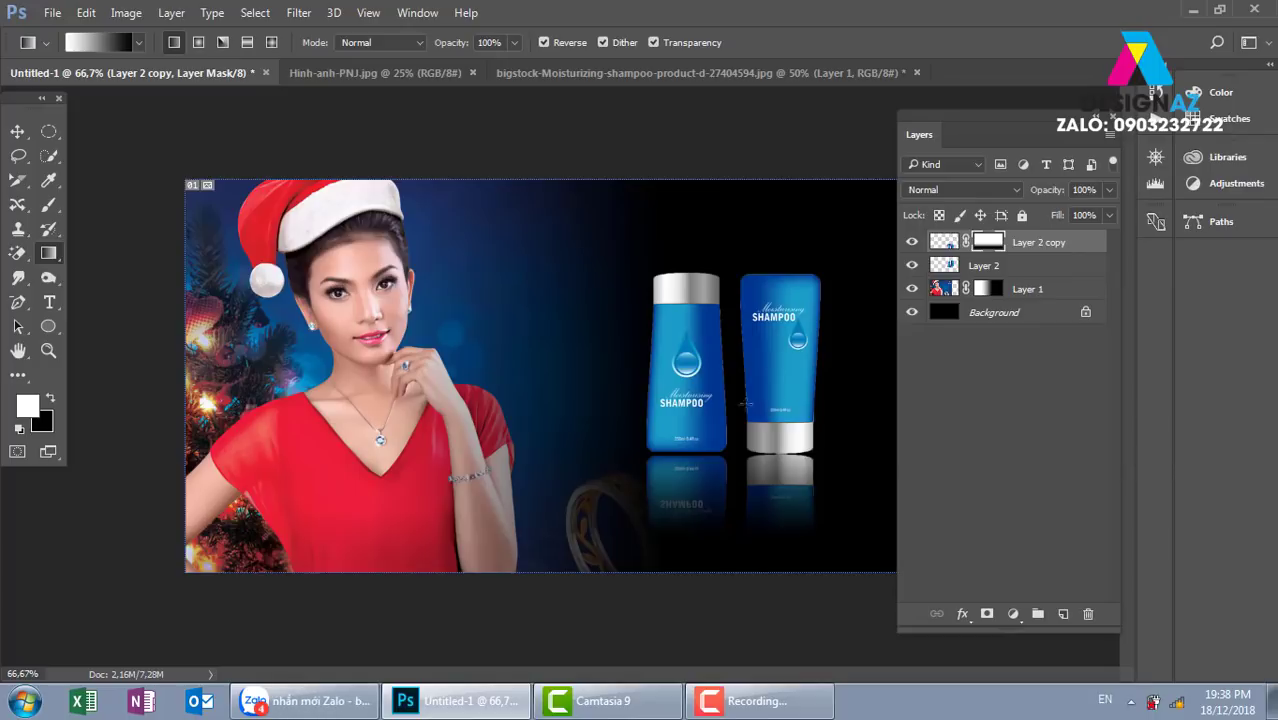
pyautogui.moveTo(741, 352); pyautogui.dragTo(734, 540)
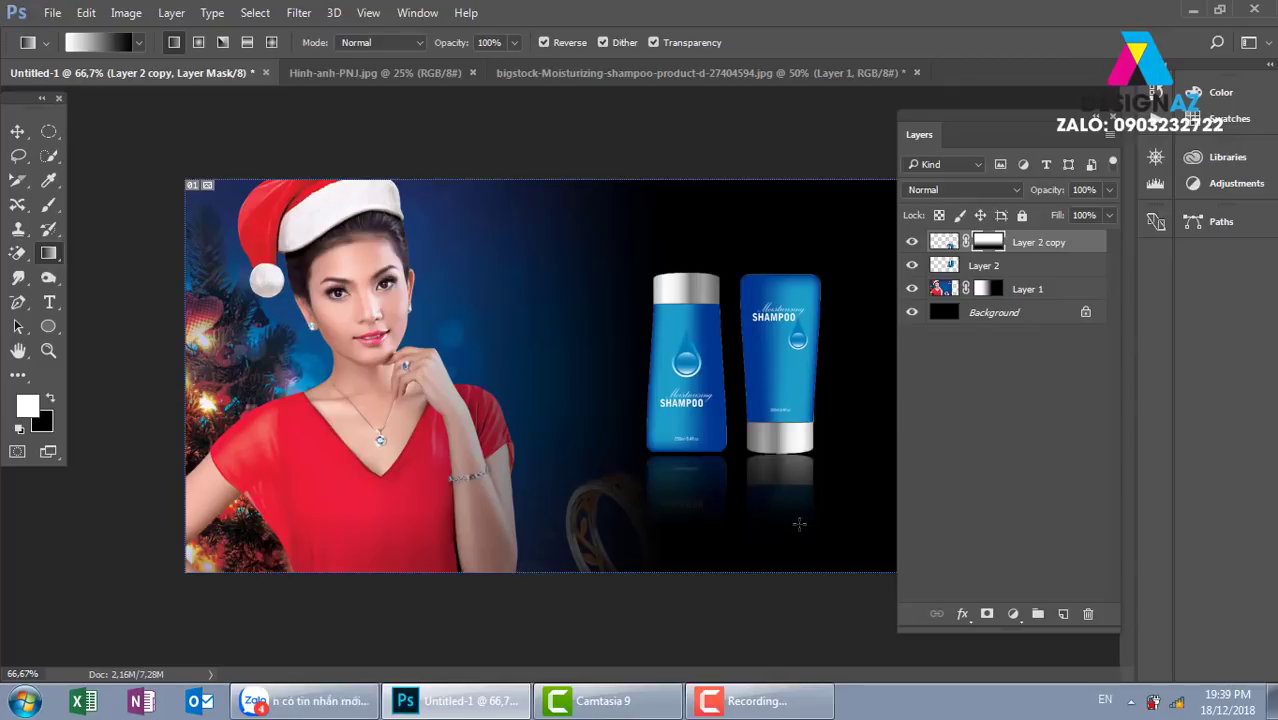
# - Close Hinh-anh-PNJ.jpg and the bigstock shampoo image without saving
pyautogui.click(440, 79)
pyautogui.click(474, 73)
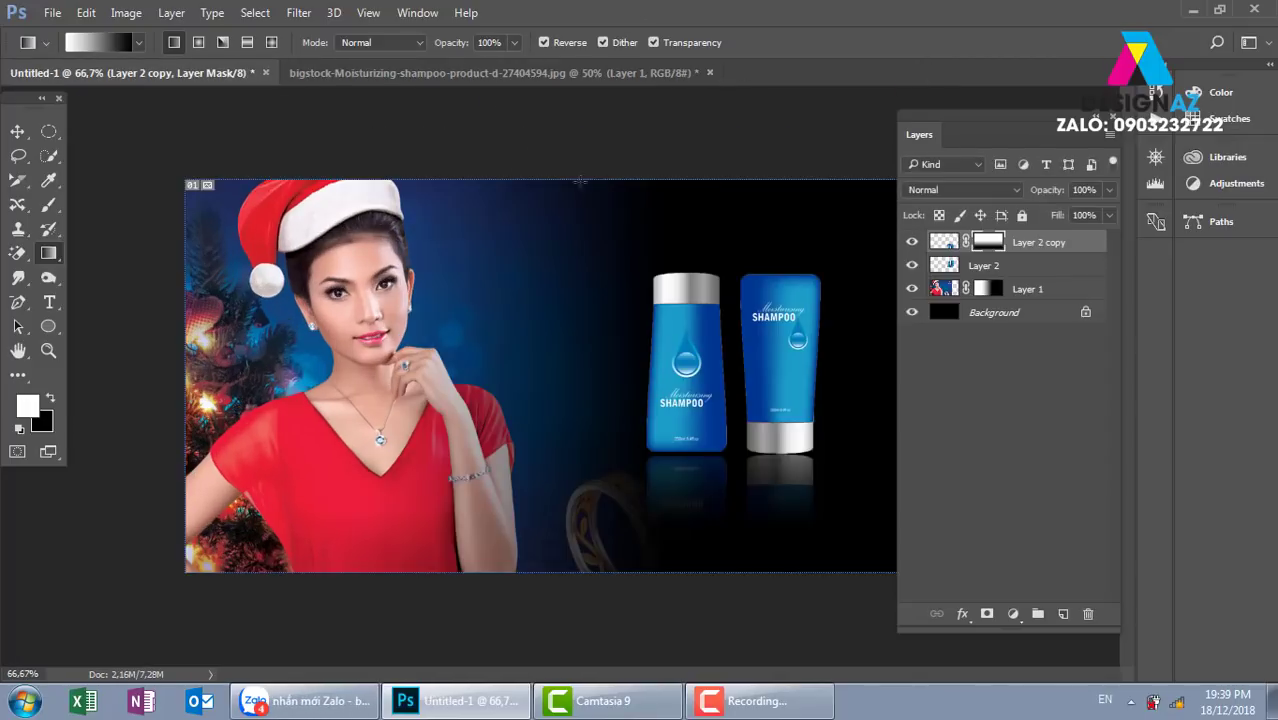
pyautogui.click(497, 73)
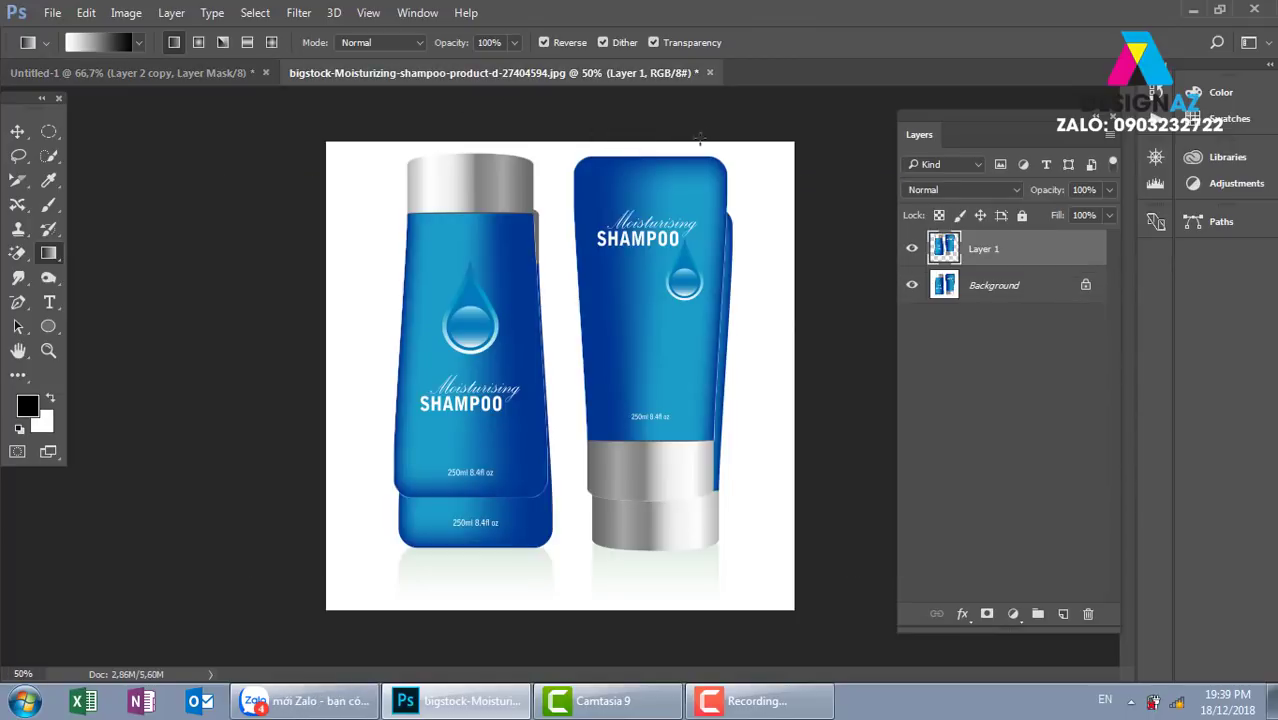
pyautogui.click(709, 73)
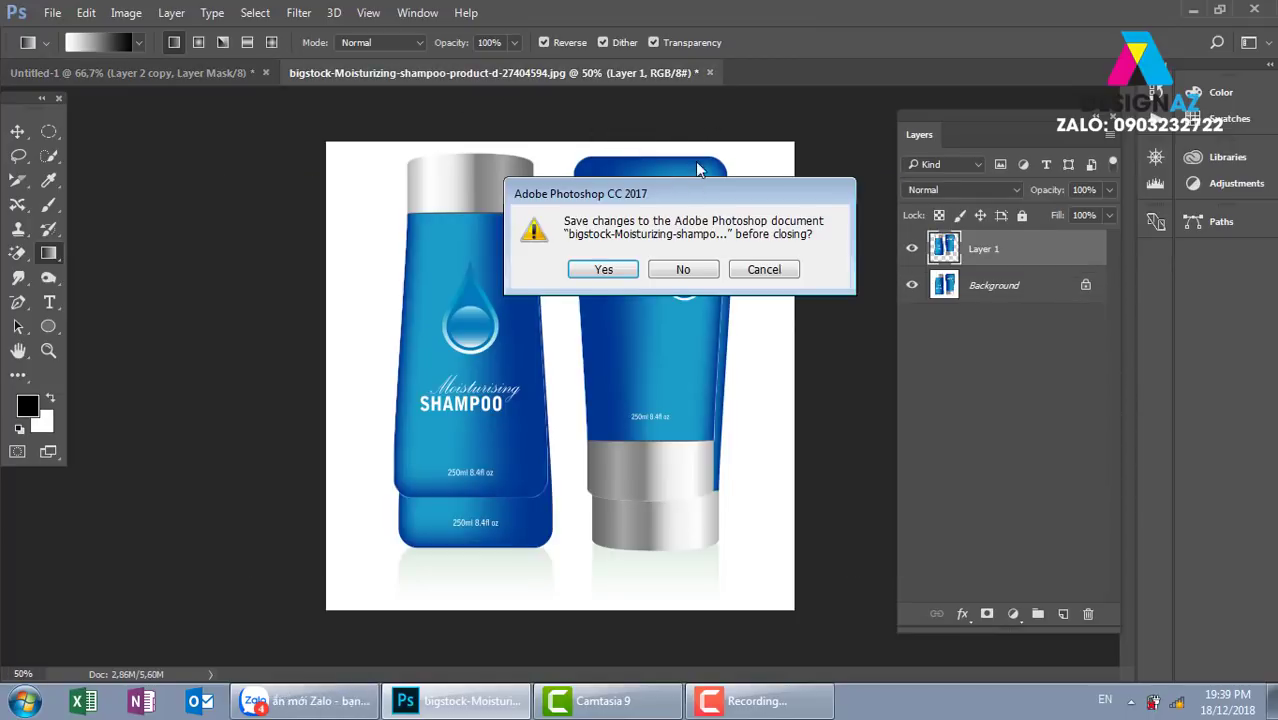
pyautogui.click(684, 270)
# - Open the seaside wedding couple photo from thuvienanh > anhcuoi and add an empty Layer 1
pyautogui.hotkey('ctrl', 'o')
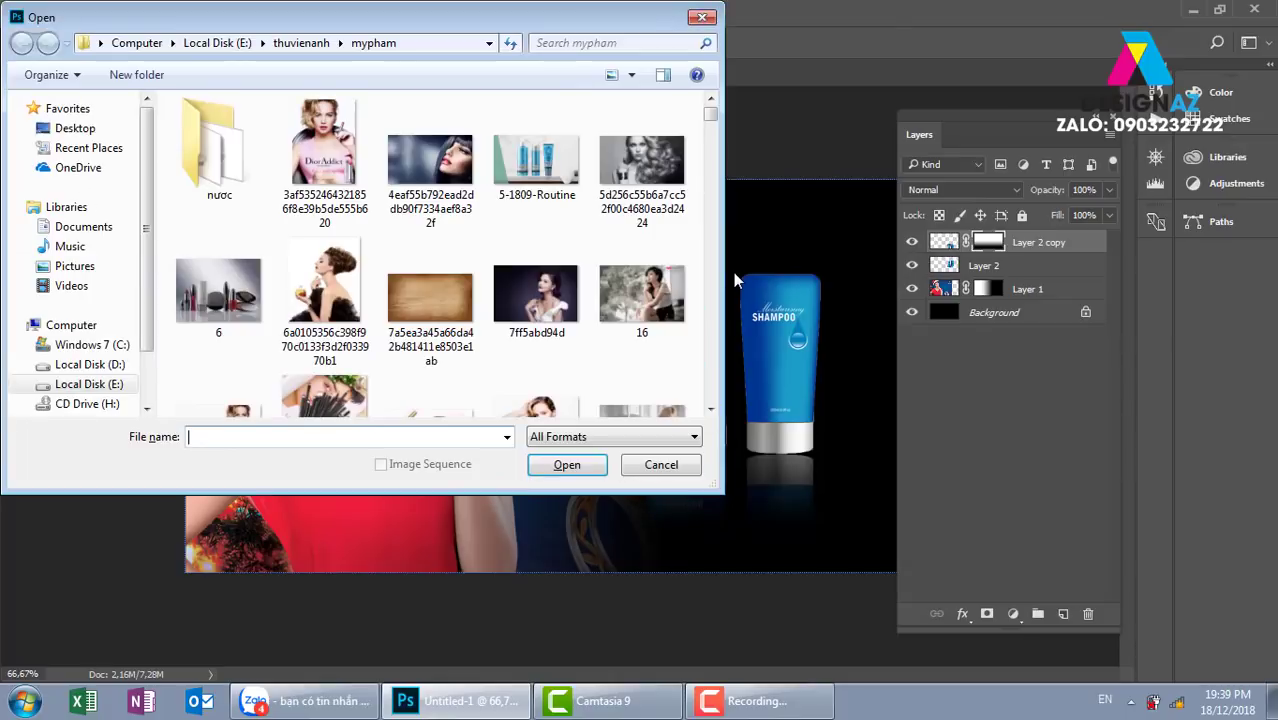
pyautogui.click(320, 43)
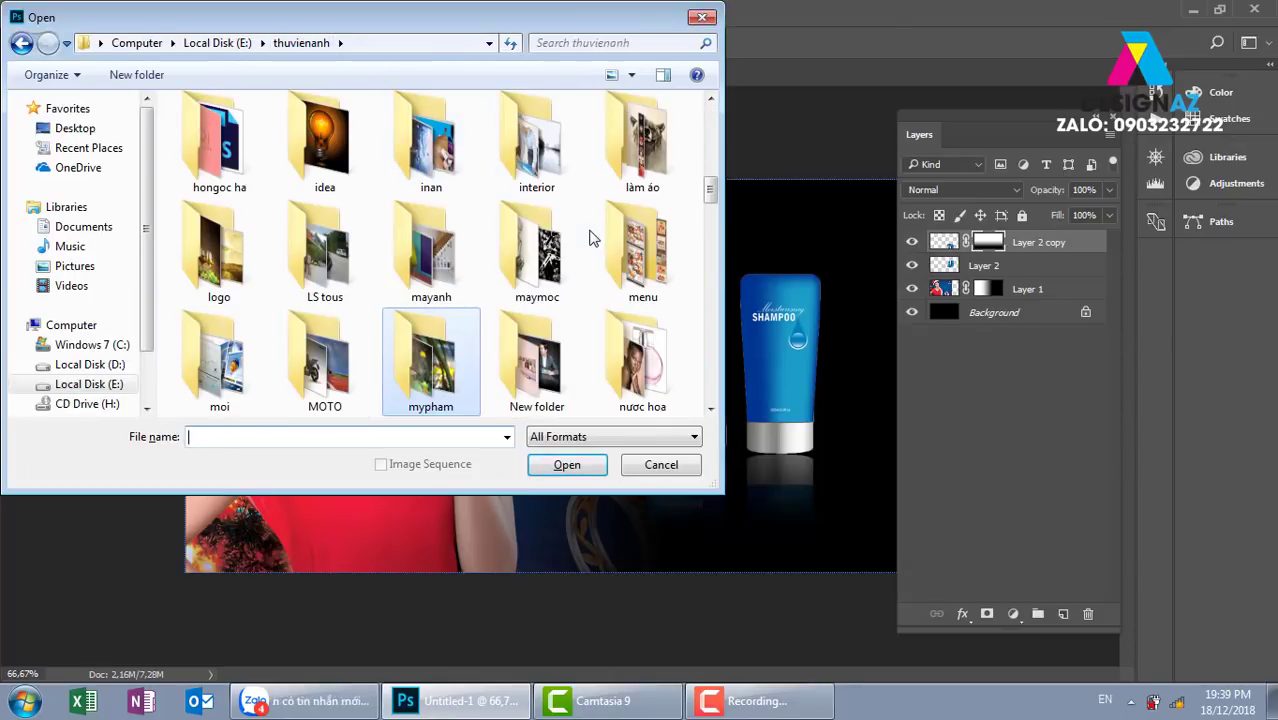
pyautogui.moveTo(709, 188)
pyautogui.mouseDown()
pyautogui.moveTo(715, 117)
pyautogui.moveTo(703, 262)
pyautogui.mouseUp()
pyautogui.doubleClick(431, 260)
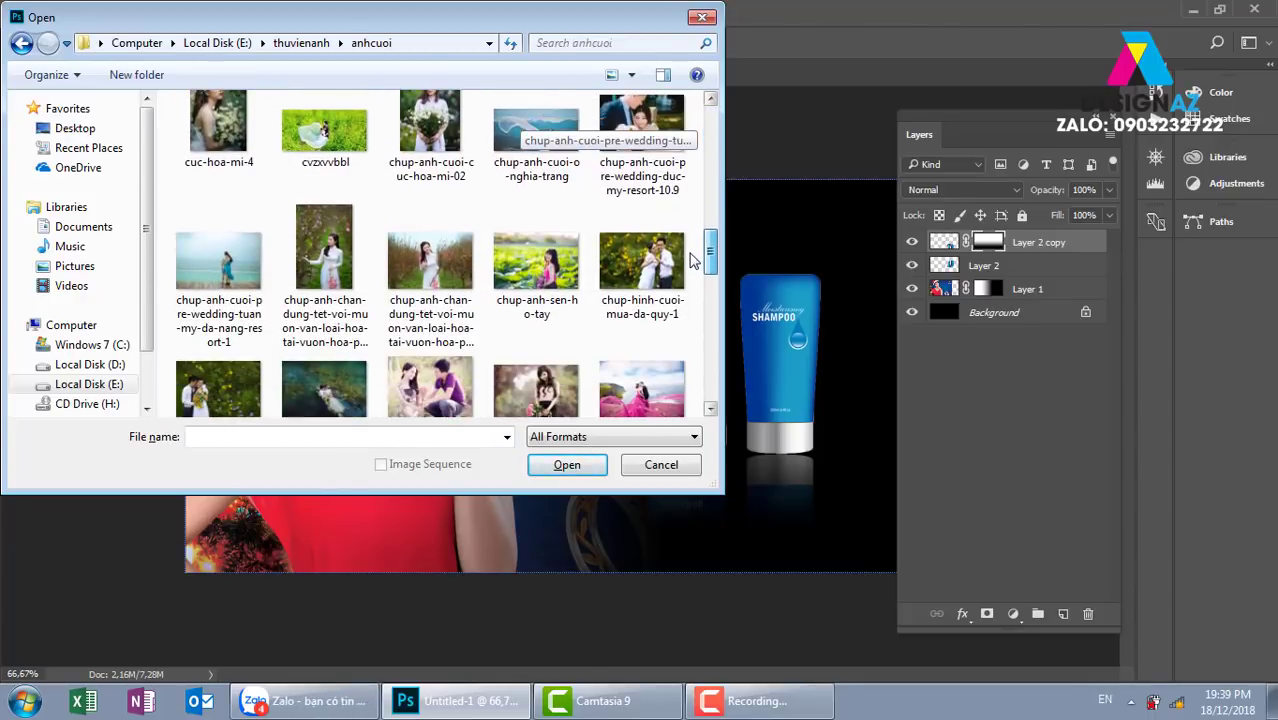
pyautogui.click(226, 245)
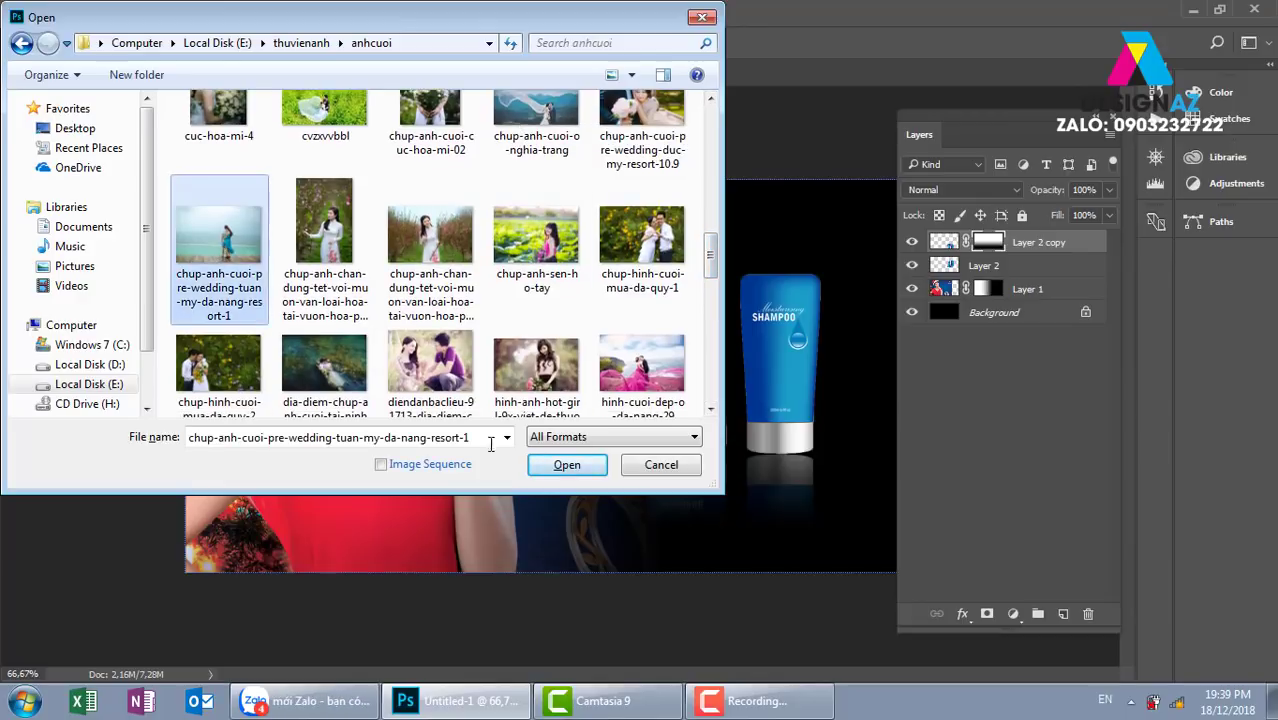
pyautogui.click(563, 467)
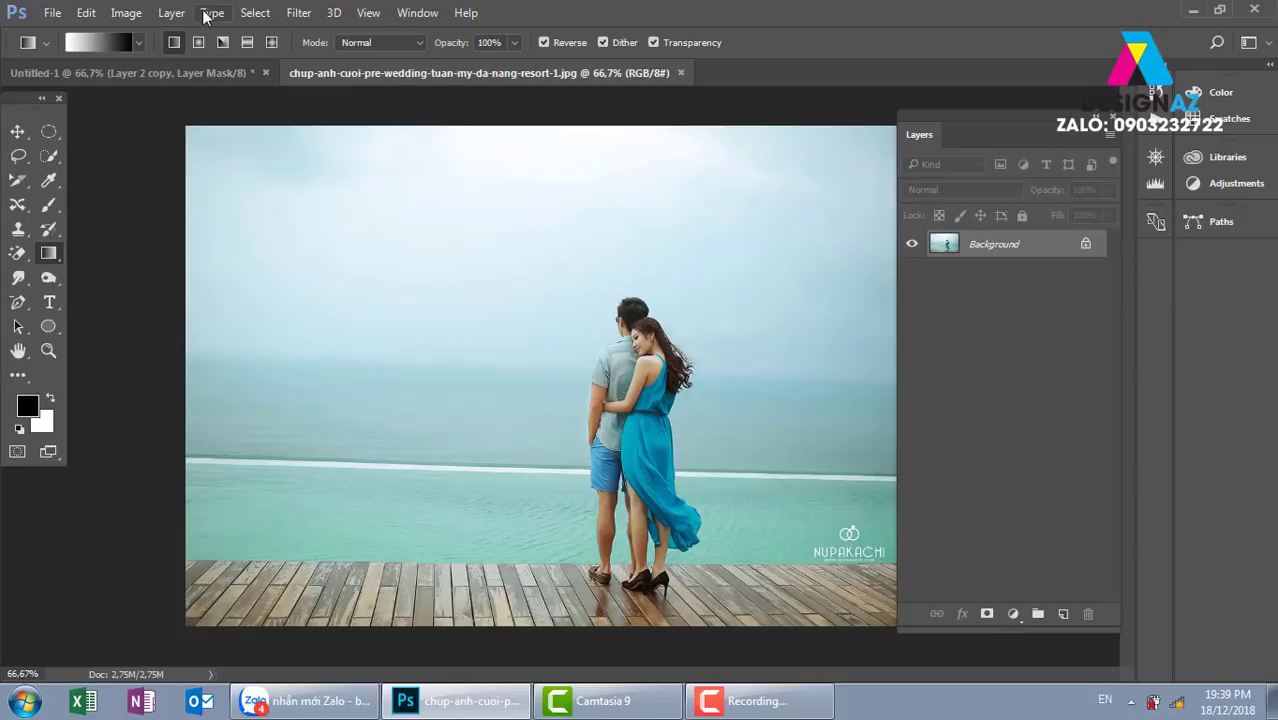
pyautogui.click(1064, 614)
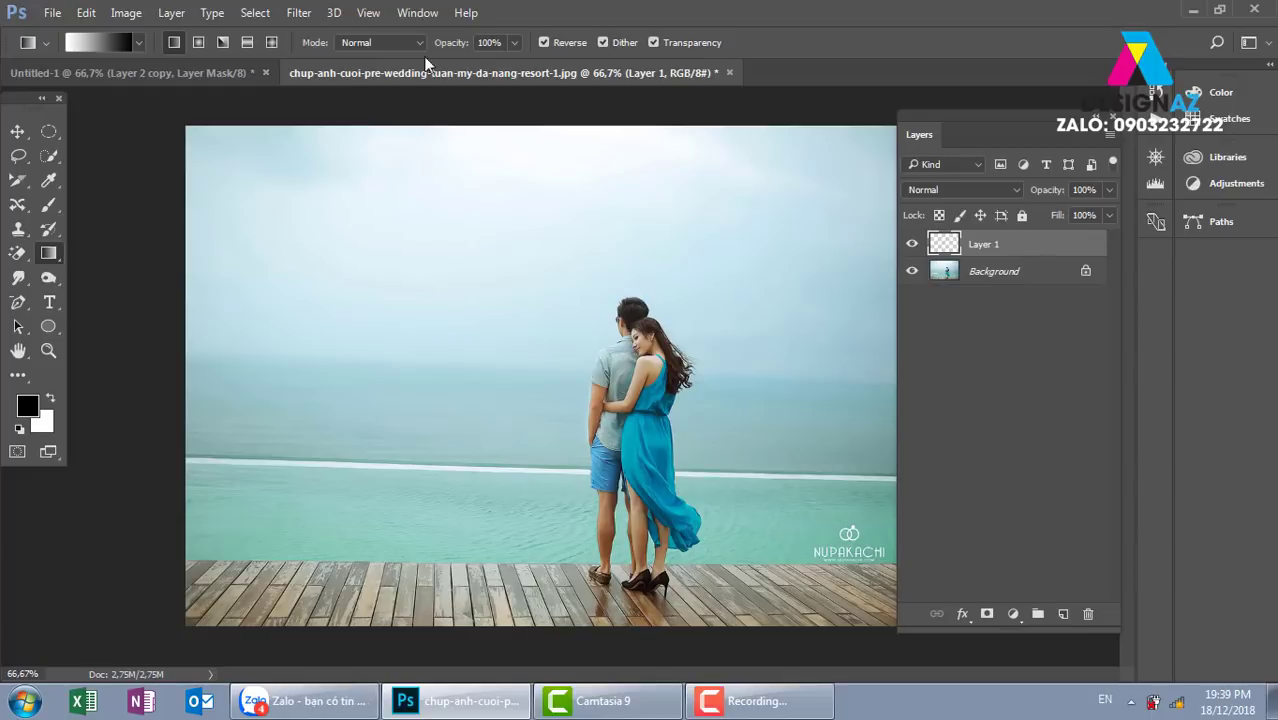
pyautogui.click(99, 40)
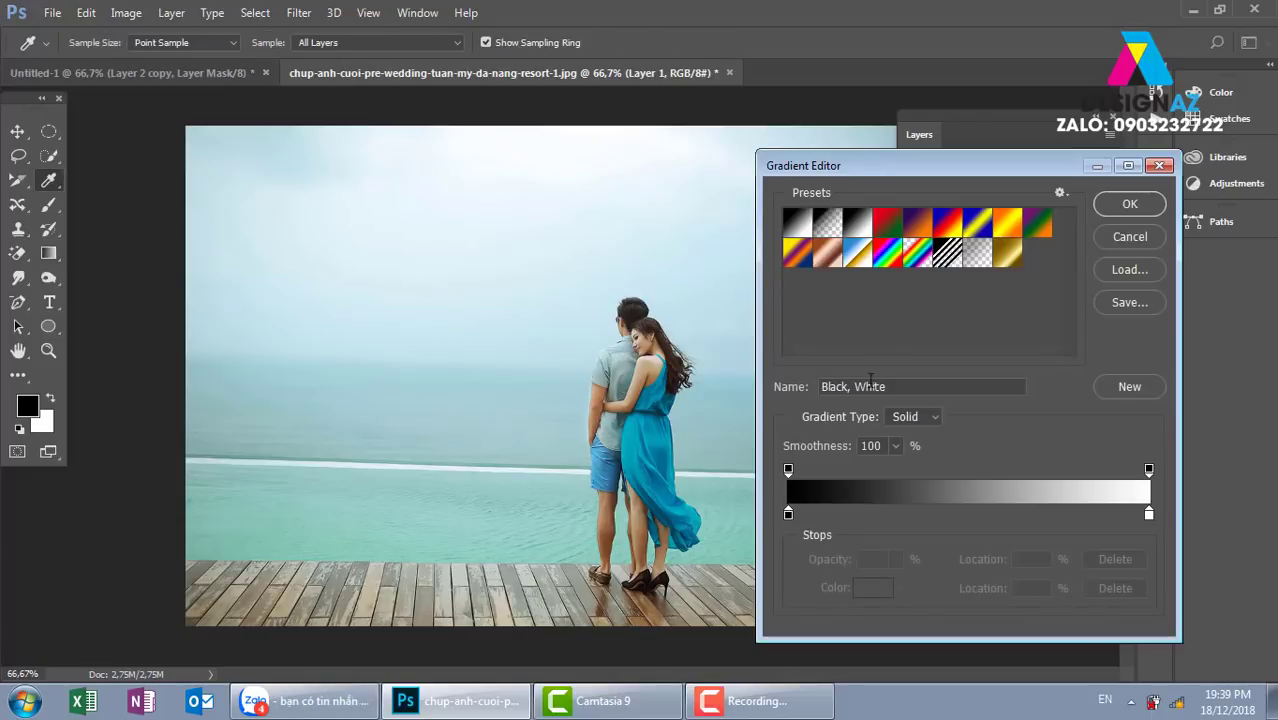
# - Edit a Spectrum gradient with opacity stops at 13% and 90%, both ends fully transparent
pyautogui.click(887, 253)
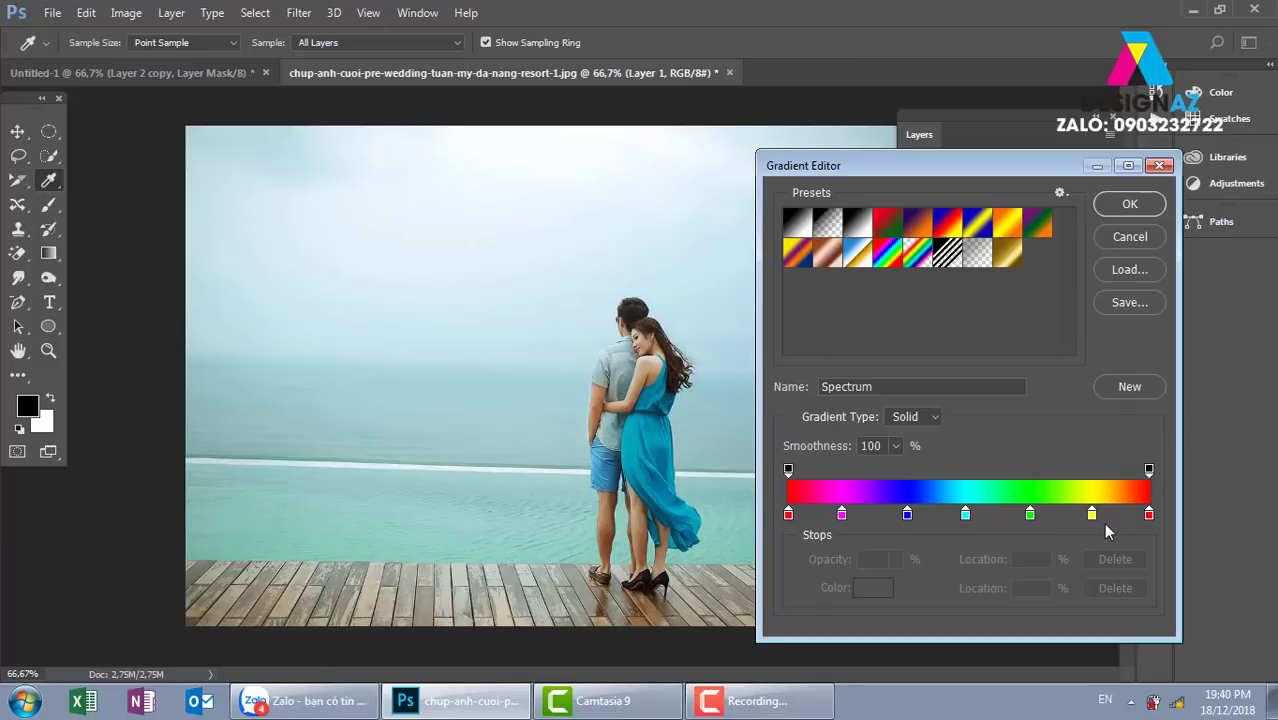
pyautogui.click(788, 474)
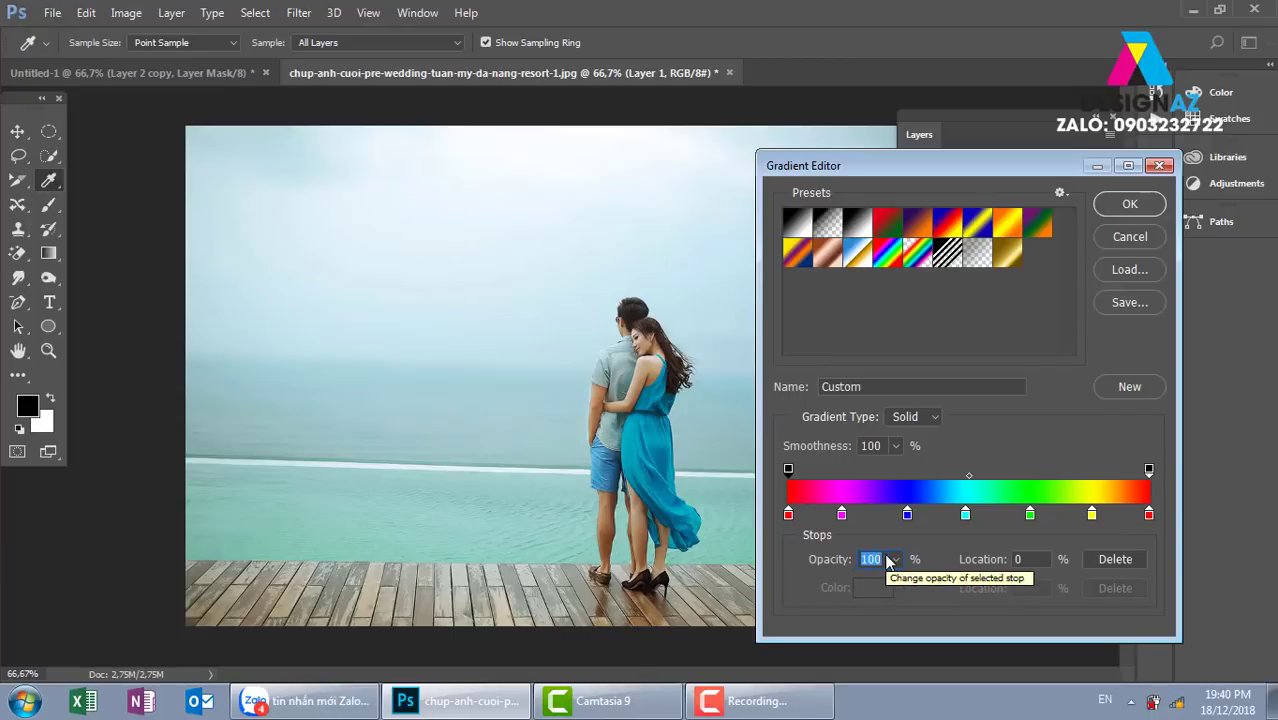
pyautogui.write('0')
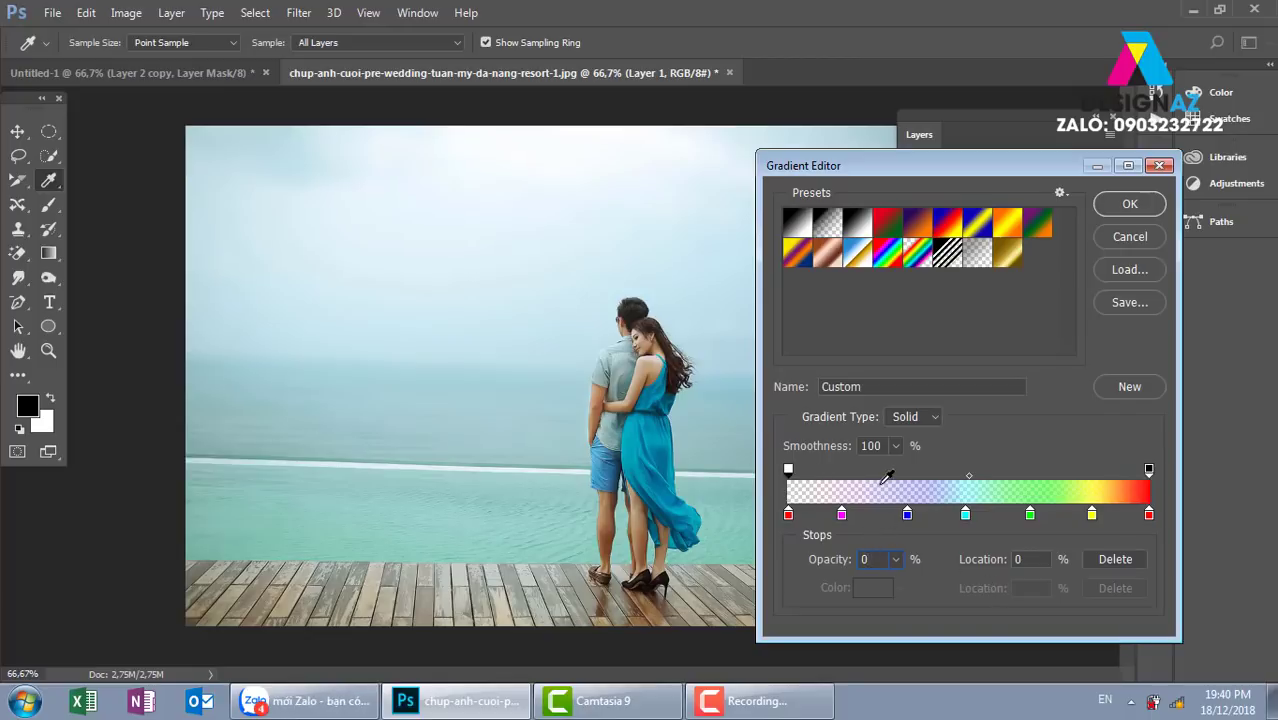
pyautogui.click(834, 469)
pyautogui.moveTo(862, 561); pyautogui.dragTo(1008, 571)
pyautogui.click(895, 559)
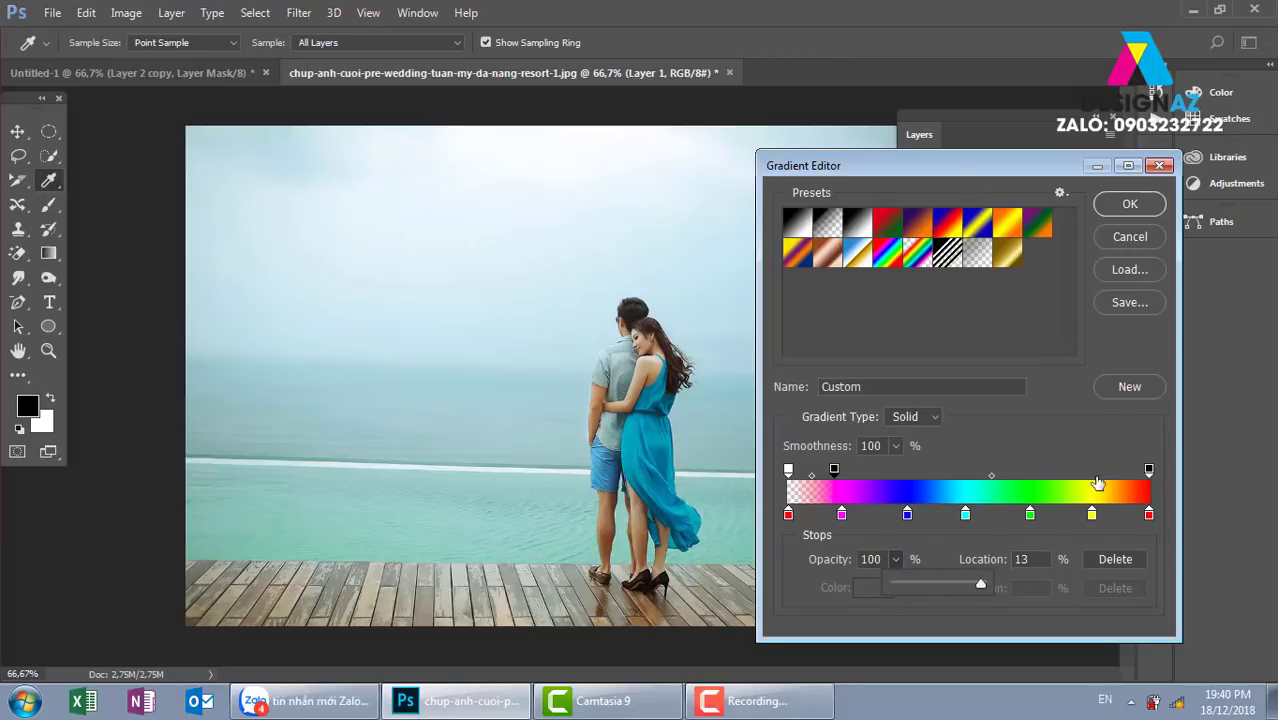
pyautogui.click(1112, 471)
pyautogui.click(1149, 470)
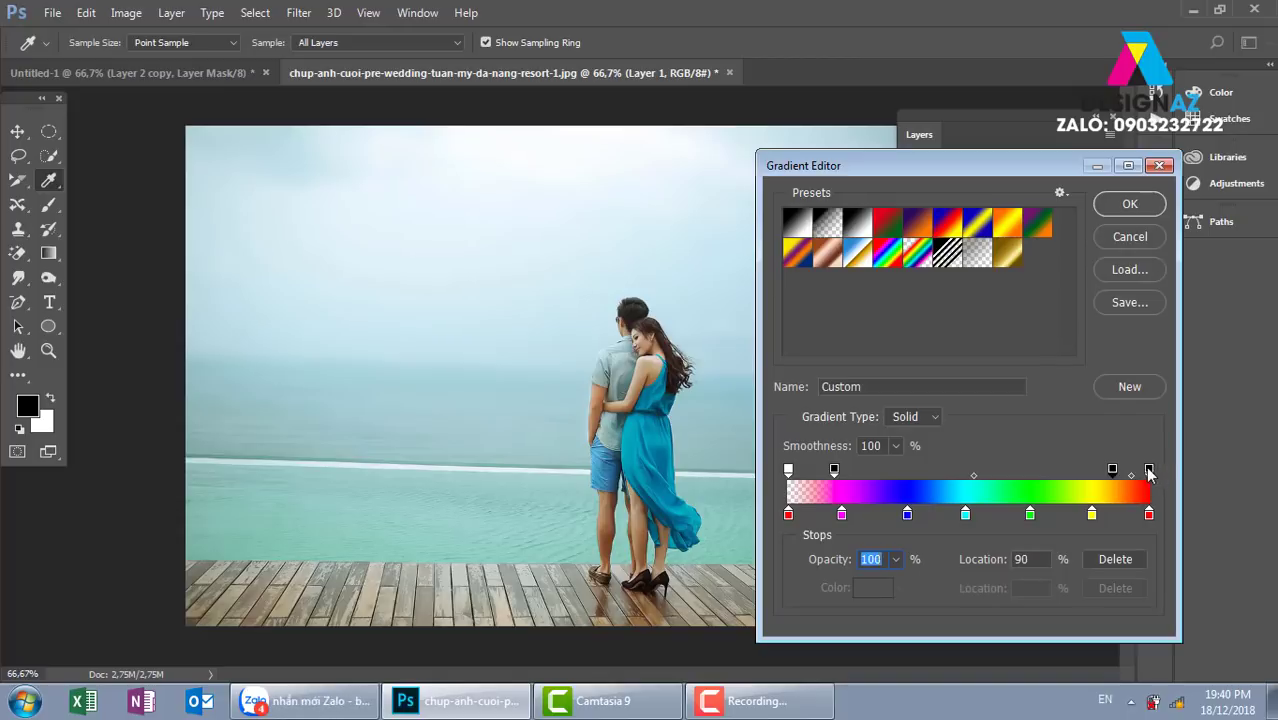
pyautogui.click(895, 560)
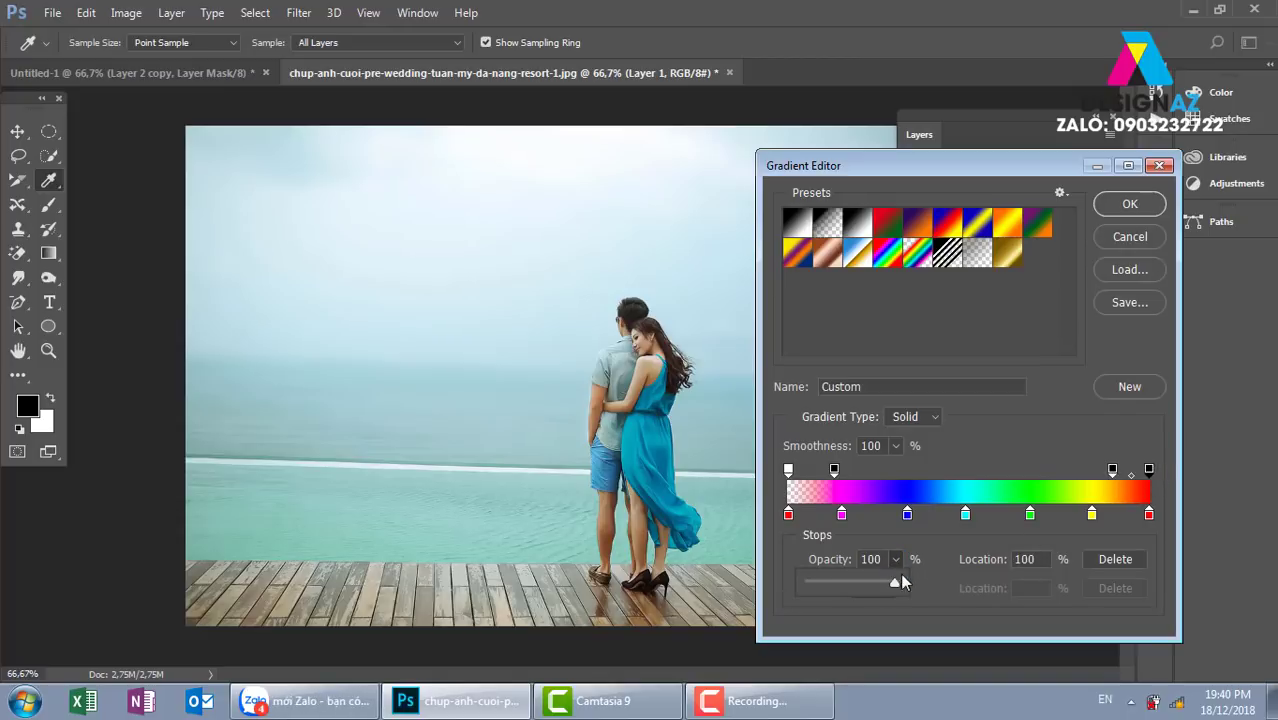
pyautogui.moveTo(900, 582); pyautogui.dragTo(809, 582)
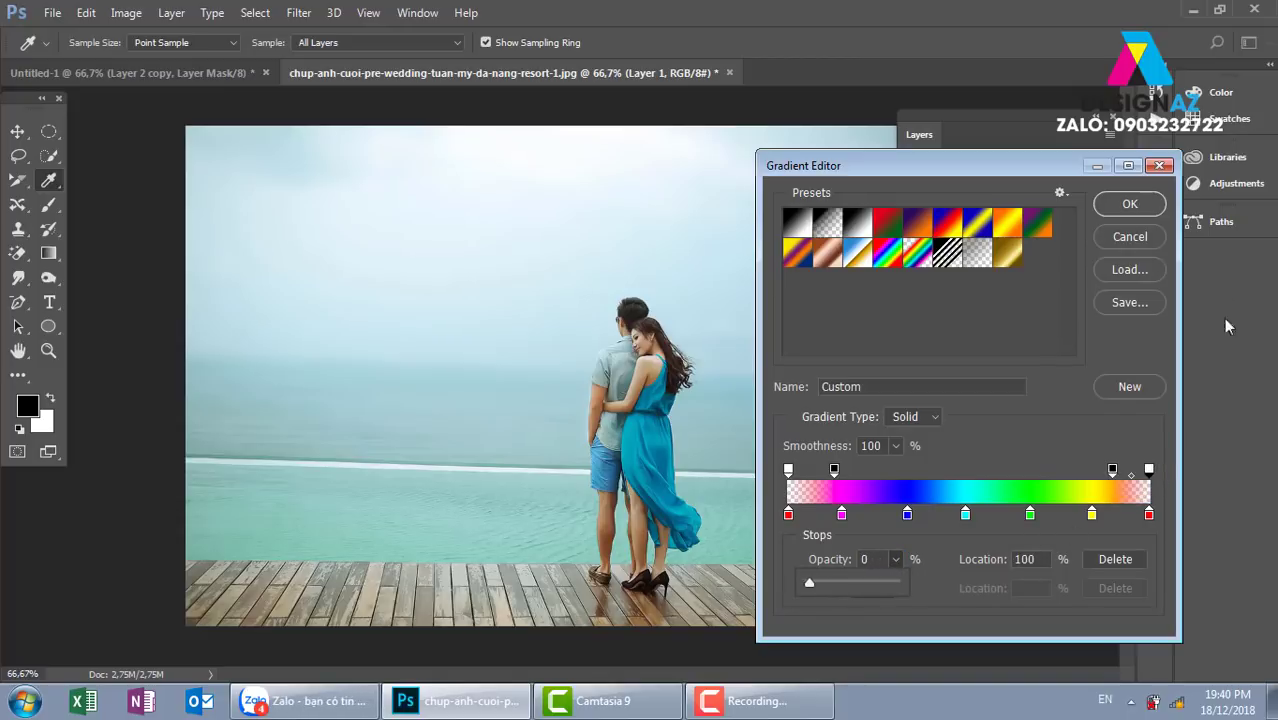
pyautogui.click(1136, 203)
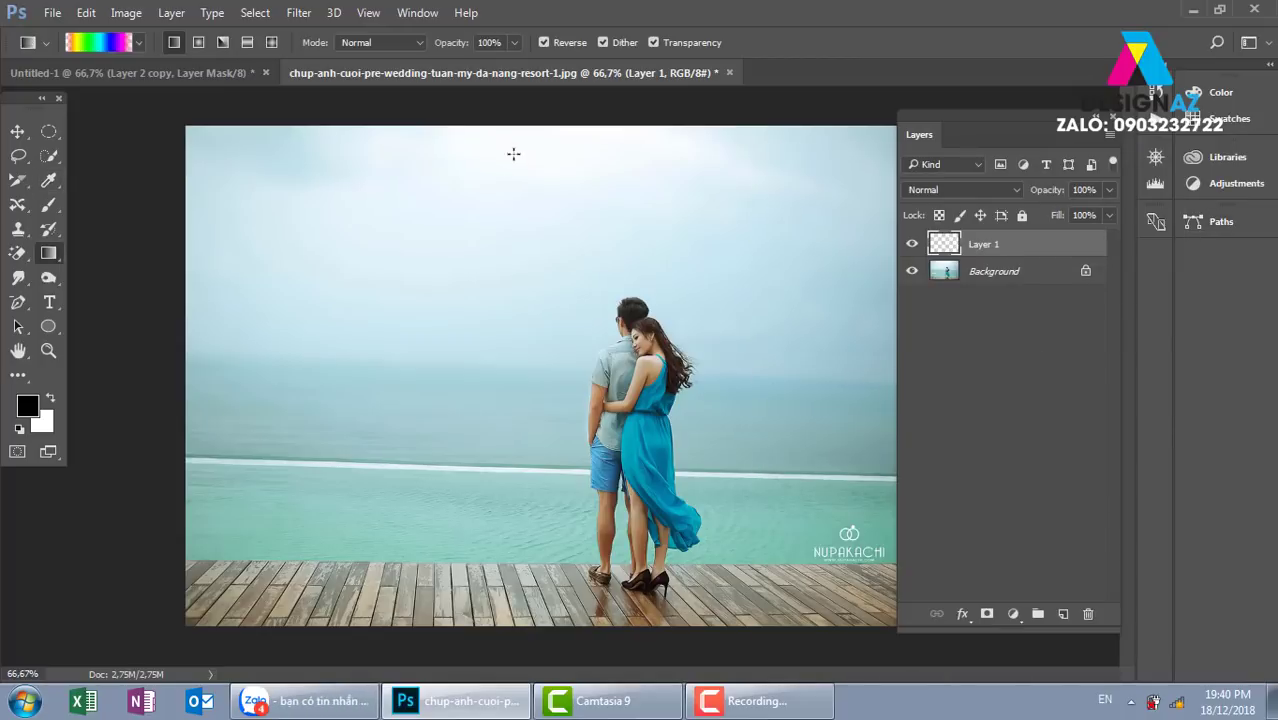
# - Try two rainbow gradient fills on Layer 1 and undo both, leaving it empty
pyautogui.moveTo(513, 155); pyautogui.dragTo(497, 378)
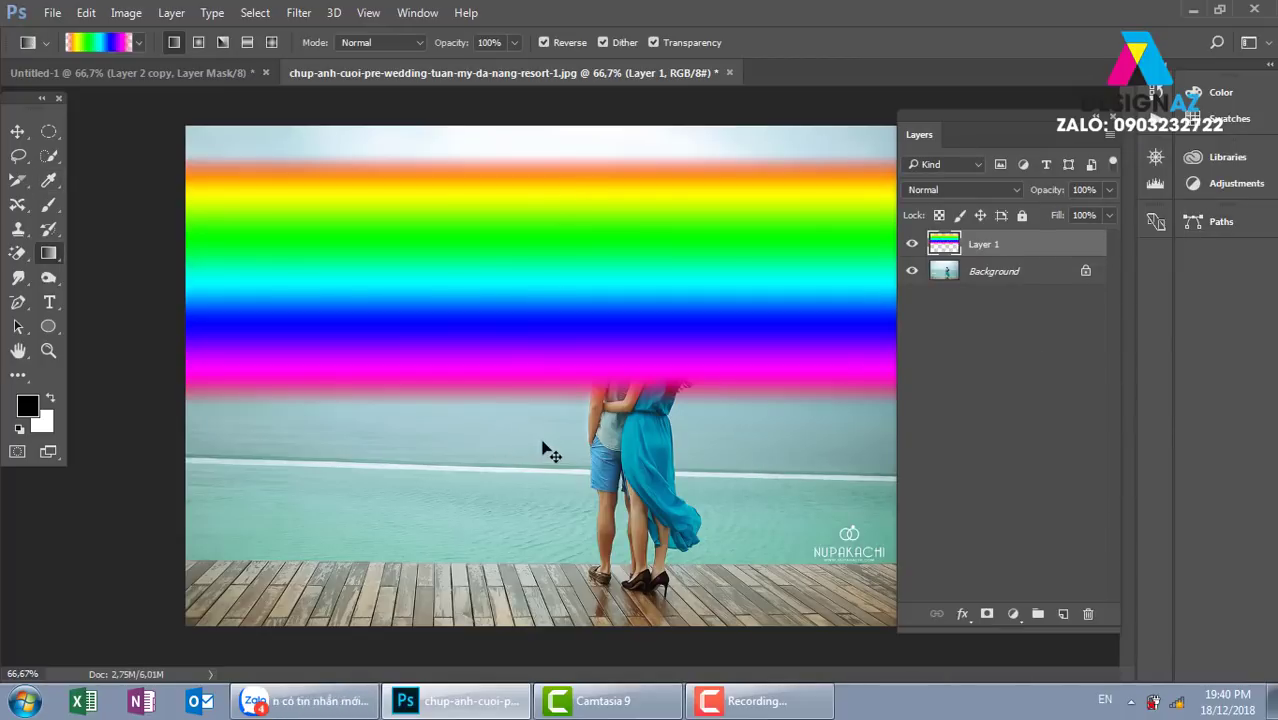
pyautogui.hotkey('ctrl', 'z')
pyautogui.moveTo(533, 241); pyautogui.dragTo(534, 408)
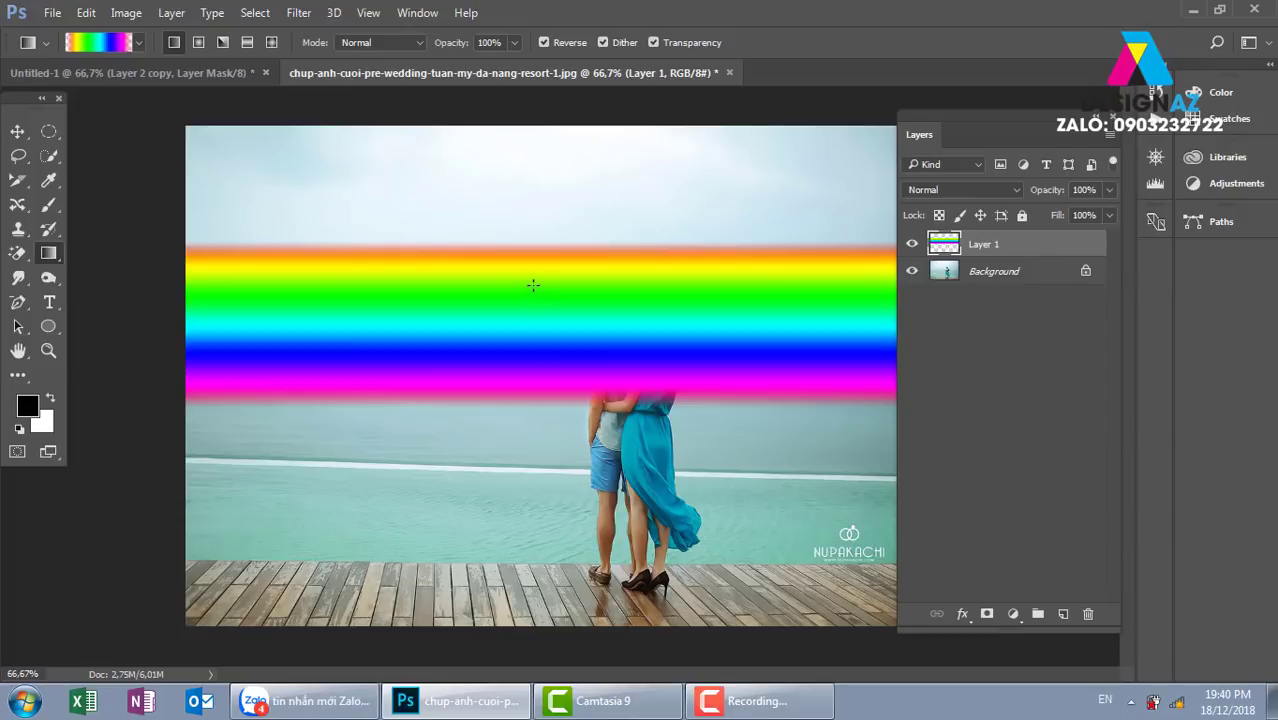
pyautogui.hotkey('ctrl', 'z')
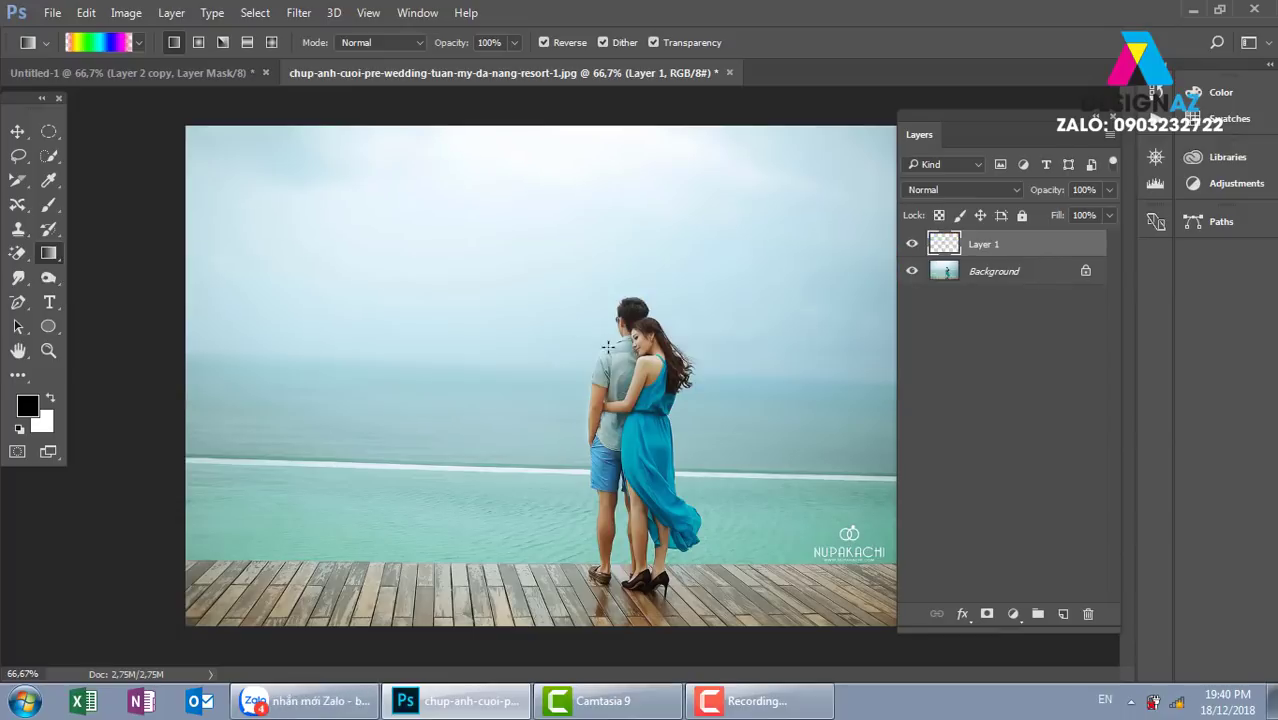
# - Make the Transparent Rainbow preset the active gradient
pyautogui.click(108, 46)
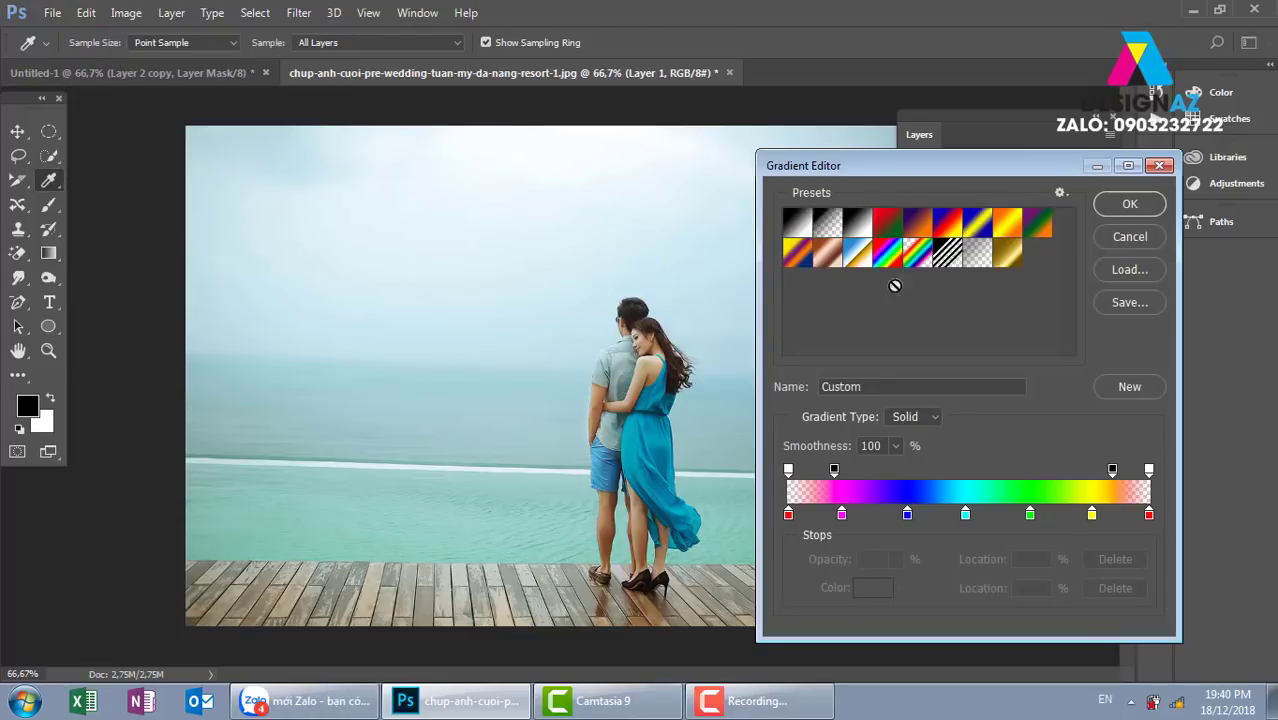
pyautogui.click(919, 258)
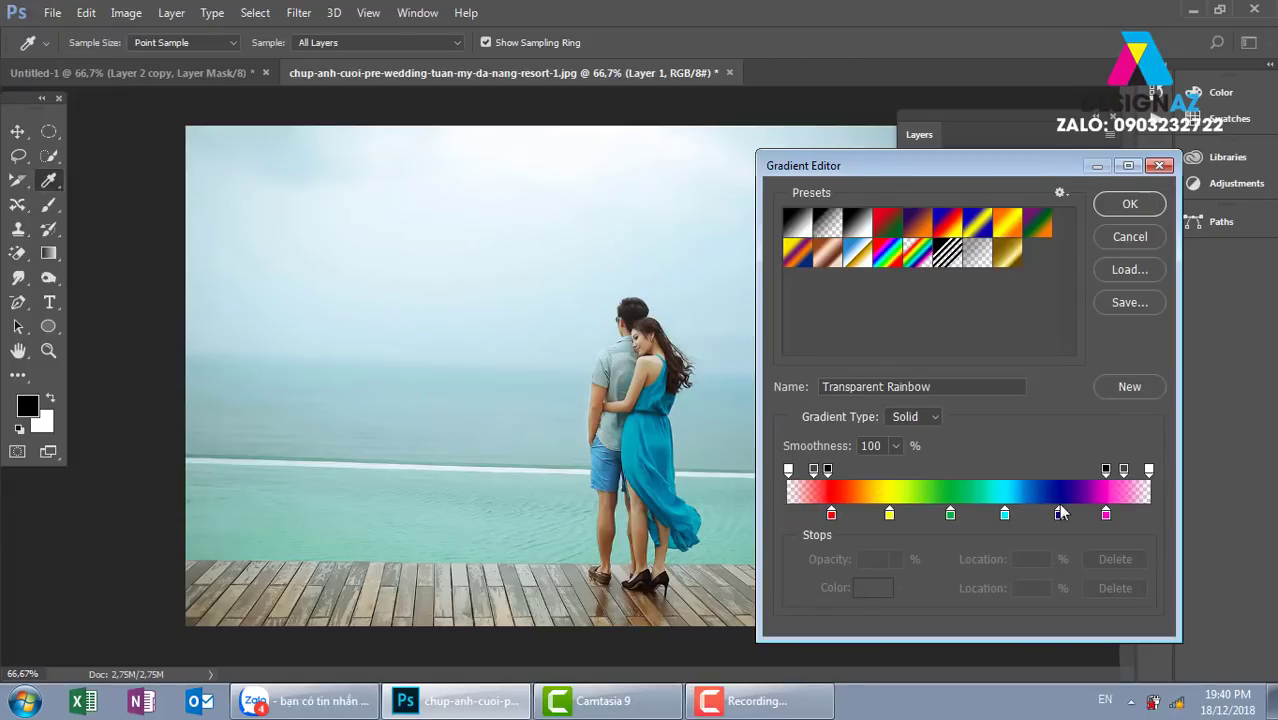
pyautogui.click(1130, 204)
# - Drag a horizontal rainbow band across the sky on Layer 1, then zoom out to 33.3%
pyautogui.moveTo(594, 276); pyautogui.dragTo(592, 376)
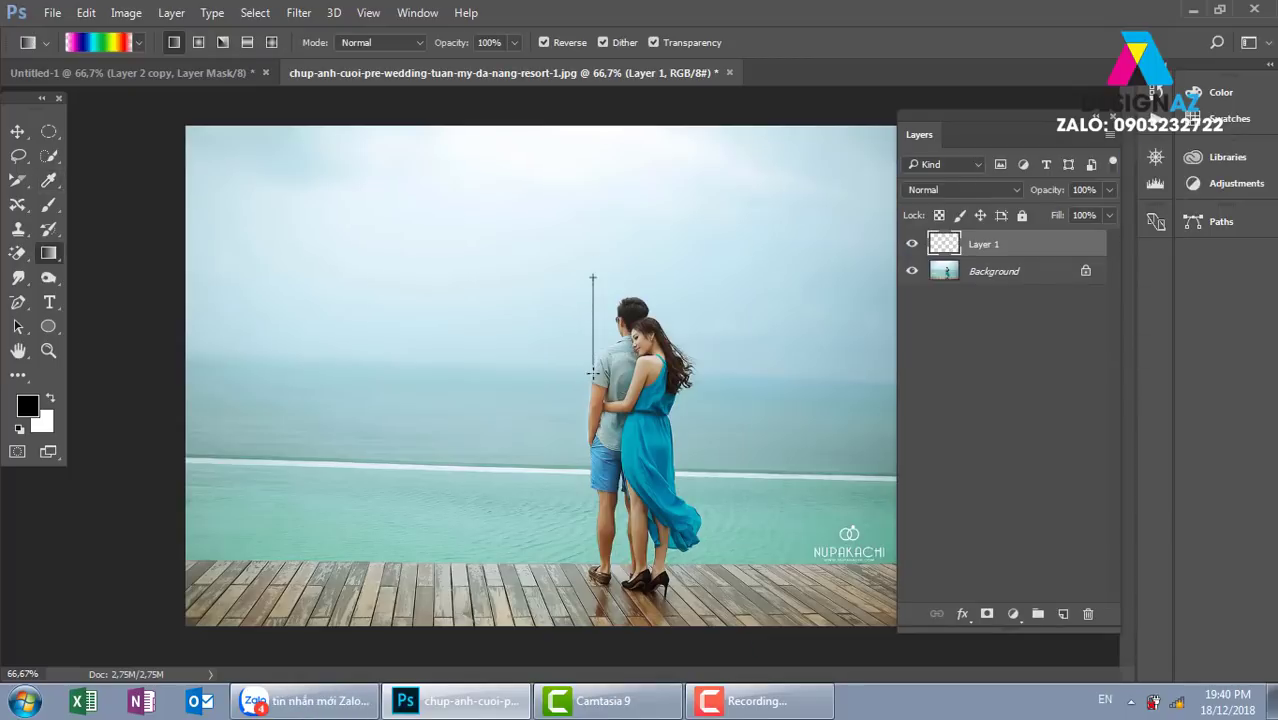
pyautogui.hotkey('ctrl', '-')
pyautogui.hotkey('ctrl', '-')
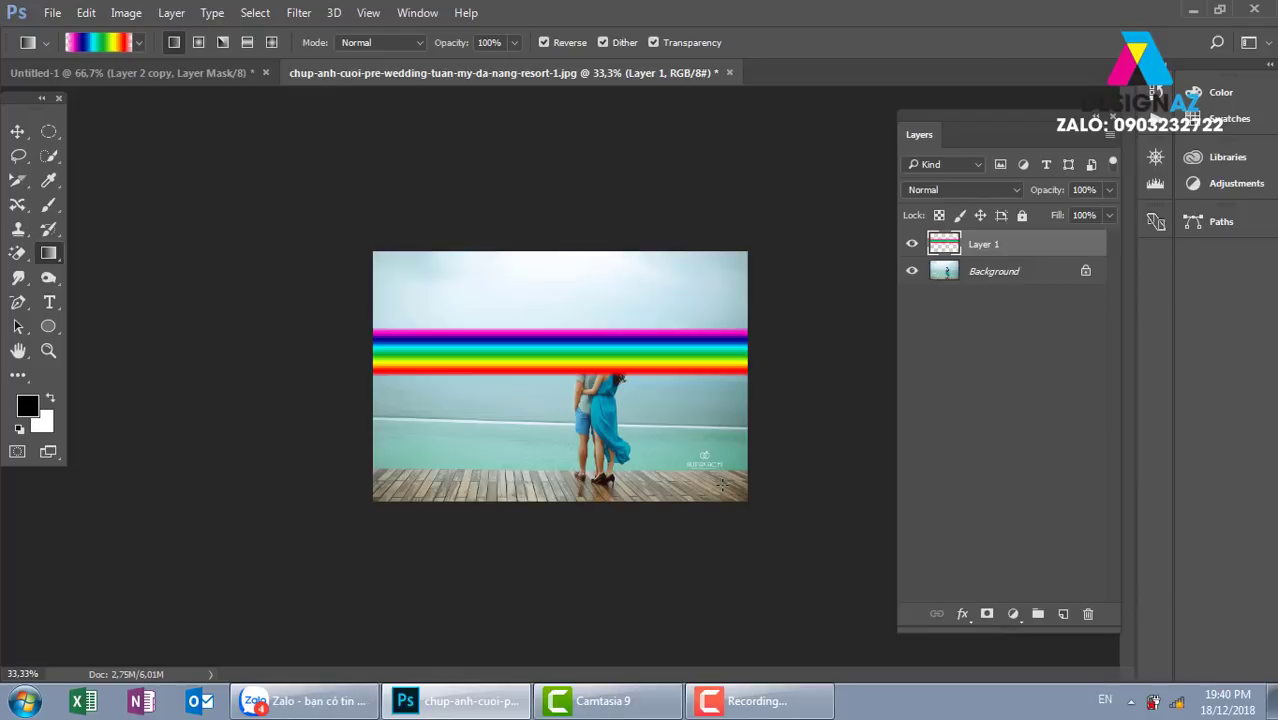
# - Warp the rainbow band with the Arc style at 100% bend
pyautogui.hotkey('ctrl', 't')
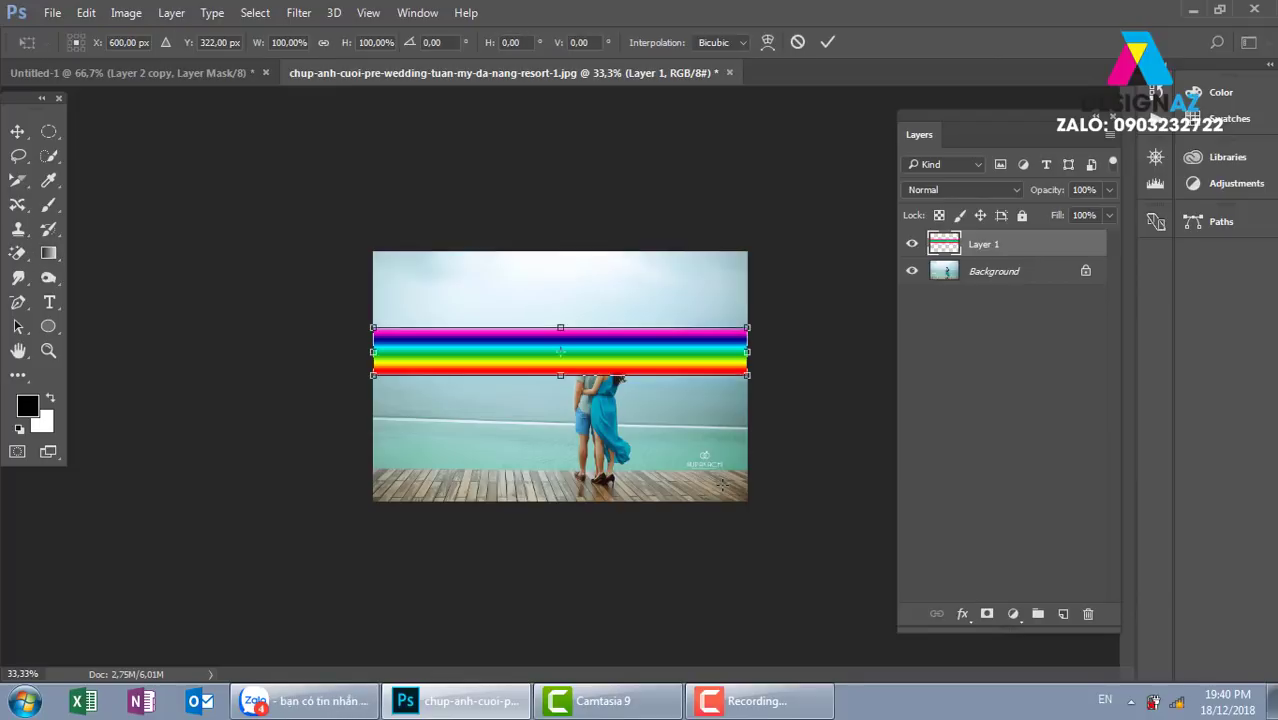
pyautogui.click(768, 44)
pyautogui.click(222, 44)
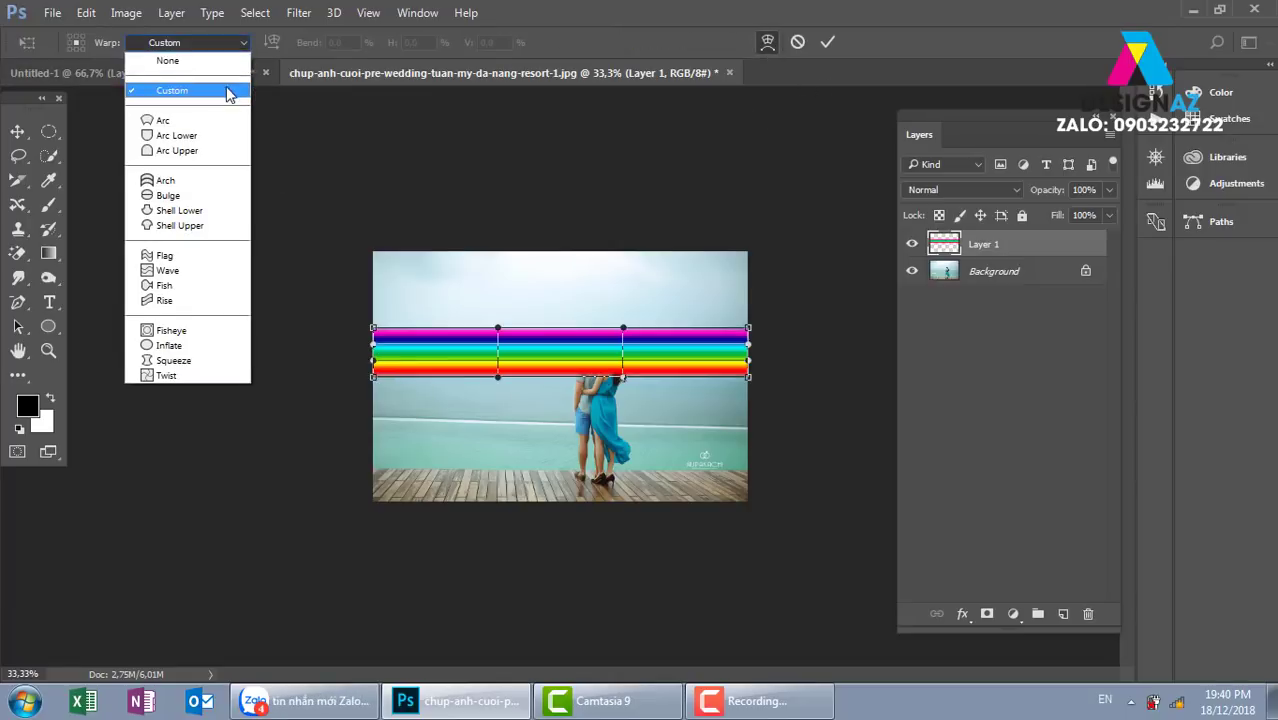
pyautogui.click(217, 122)
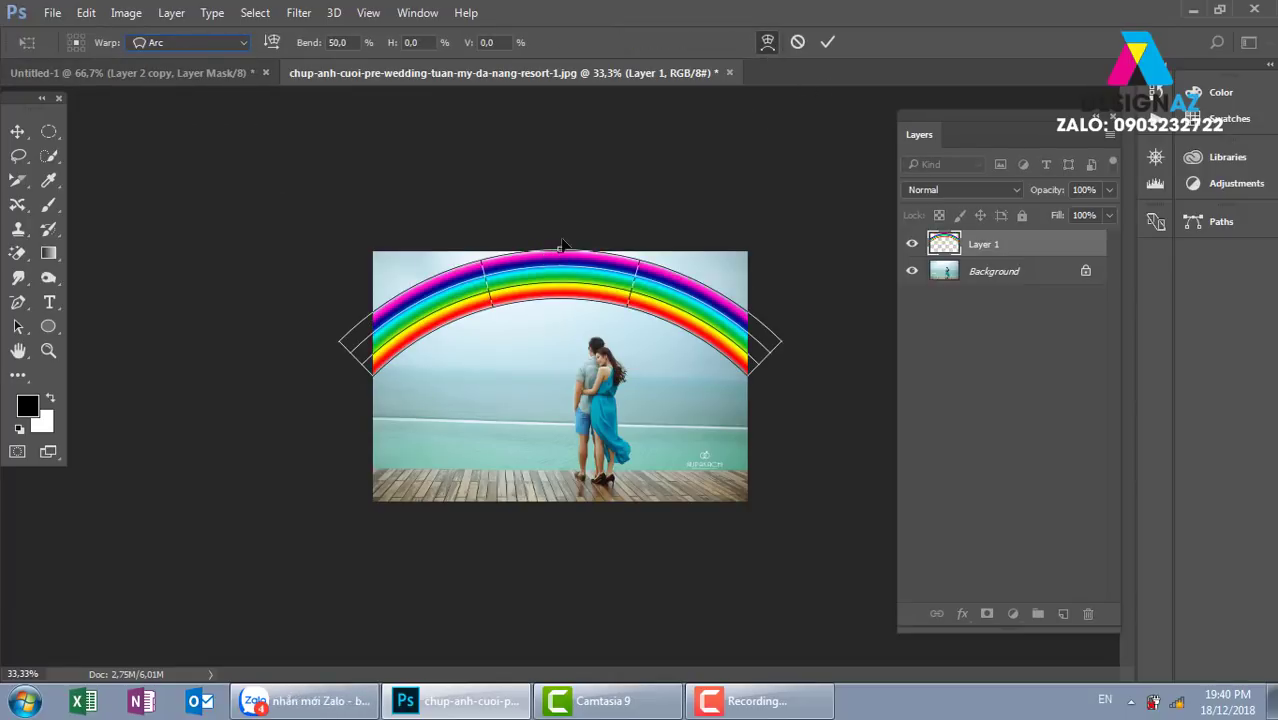
pyautogui.moveTo(560, 250); pyautogui.dragTo(591, 100)
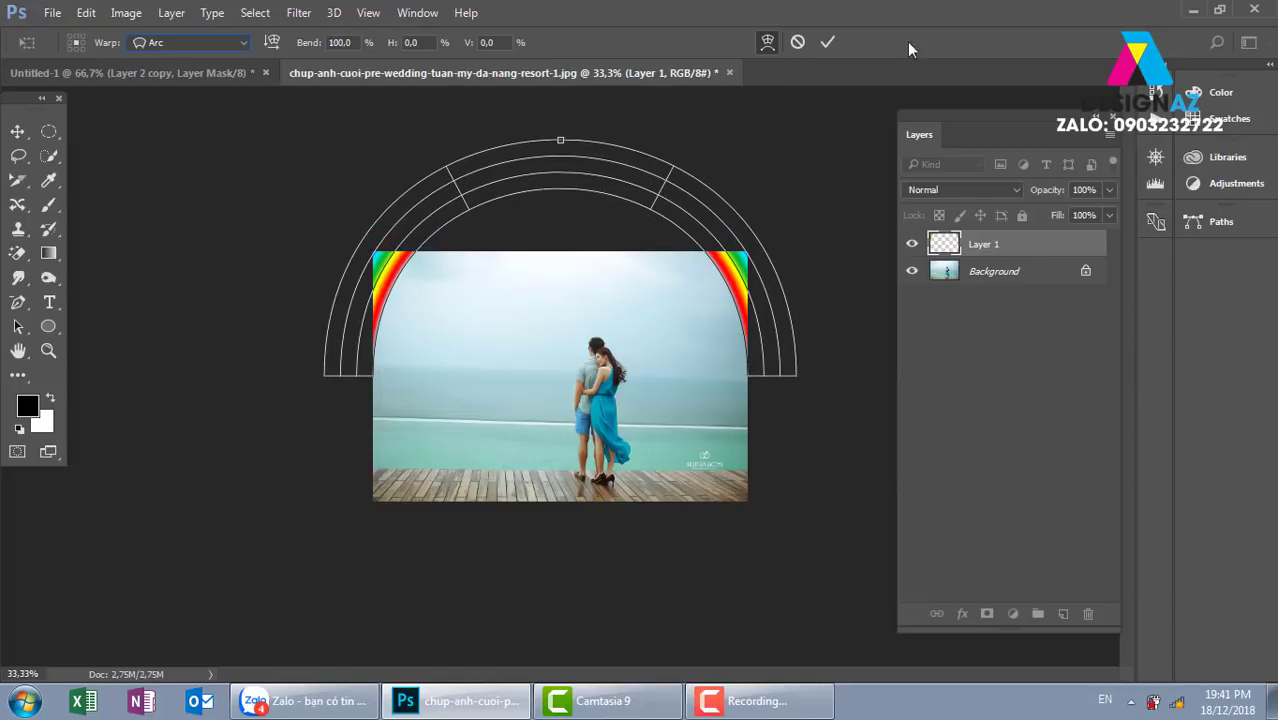
pyautogui.click(828, 42)
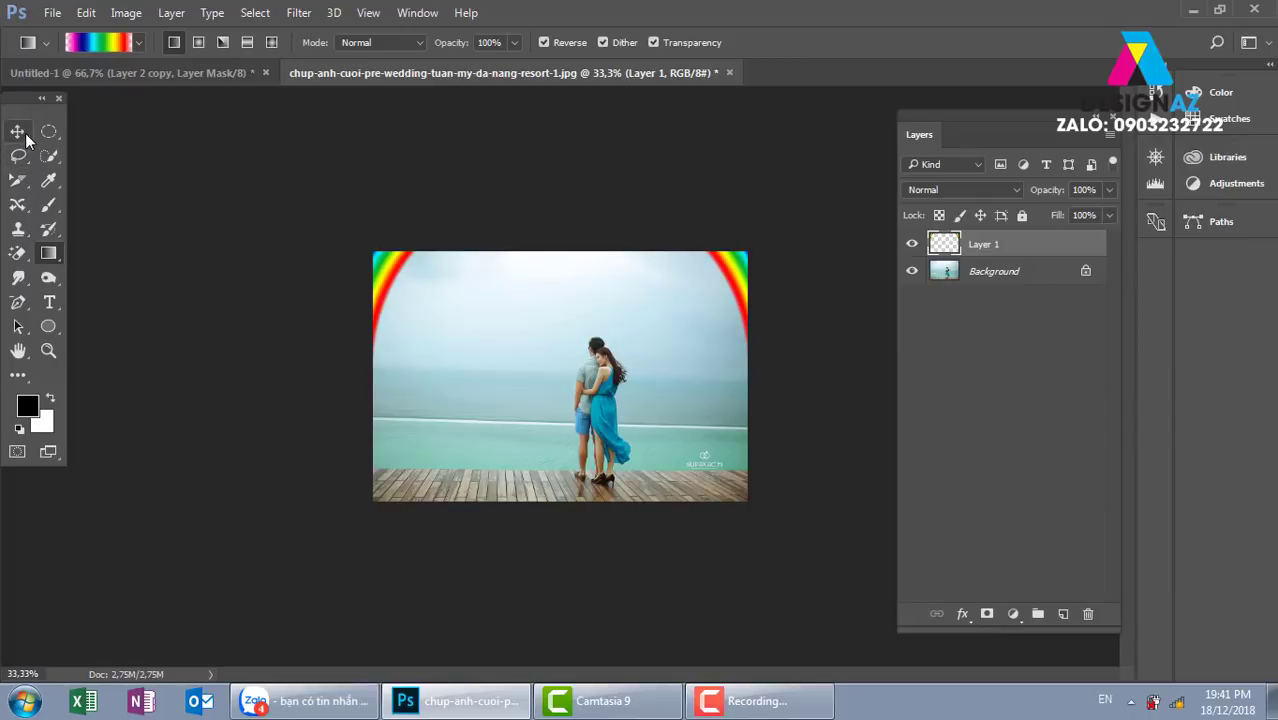
# - Shrink the rainbow arch to about 59% and move it down over the couple
pyautogui.hotkey('ctrl', 't')
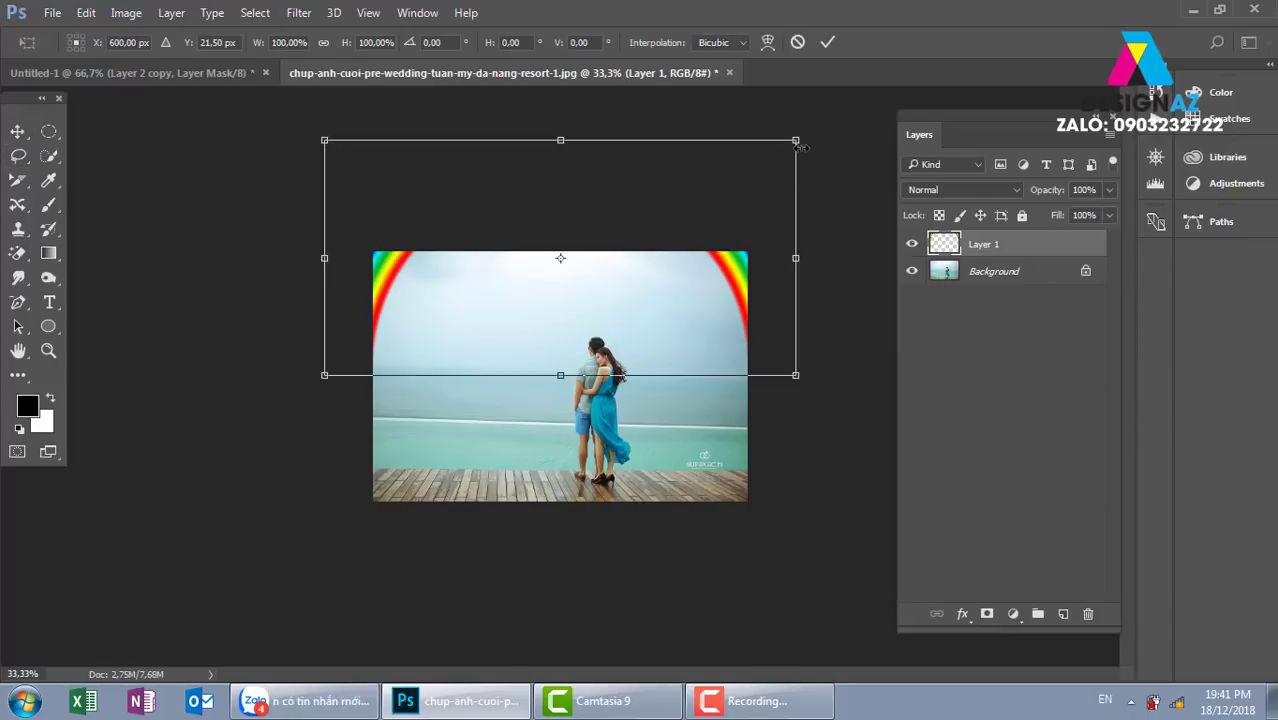
pyautogui.moveTo(796, 135)
pyautogui.mouseDown()
pyautogui.moveTo(711, 194)
pyautogui.moveTo(702, 186)
pyautogui.mouseUp()
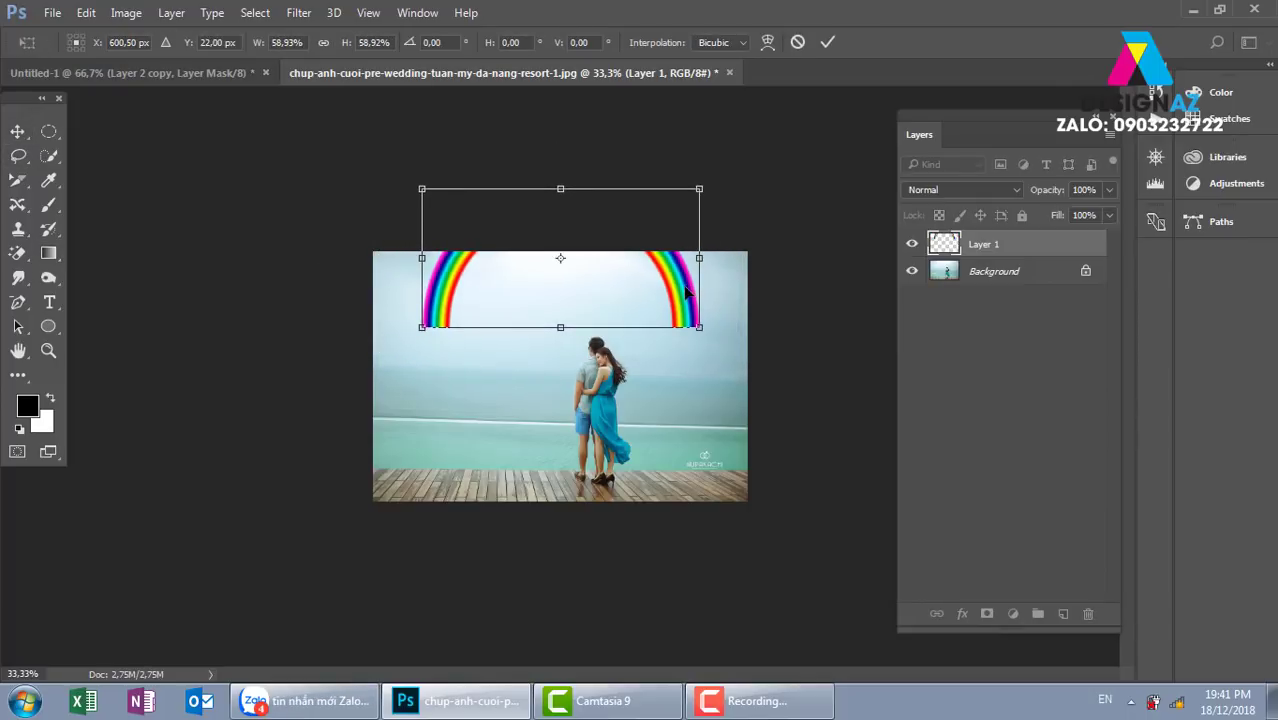
pyautogui.moveTo(690, 292); pyautogui.dragTo(679, 360)
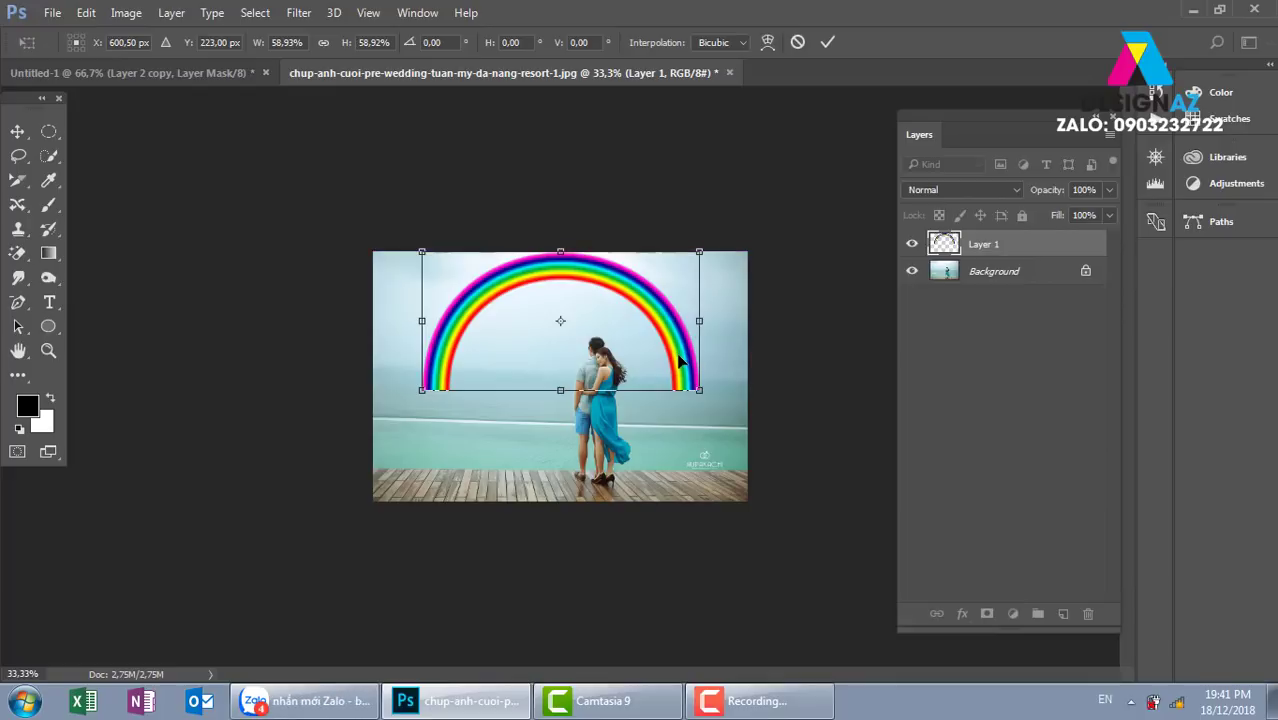
pyautogui.hotkey('ctrl', '+')
# - Set the rainbow layer to Overlay blending after trying Screen, and add a layer mask
pyautogui.press('g')
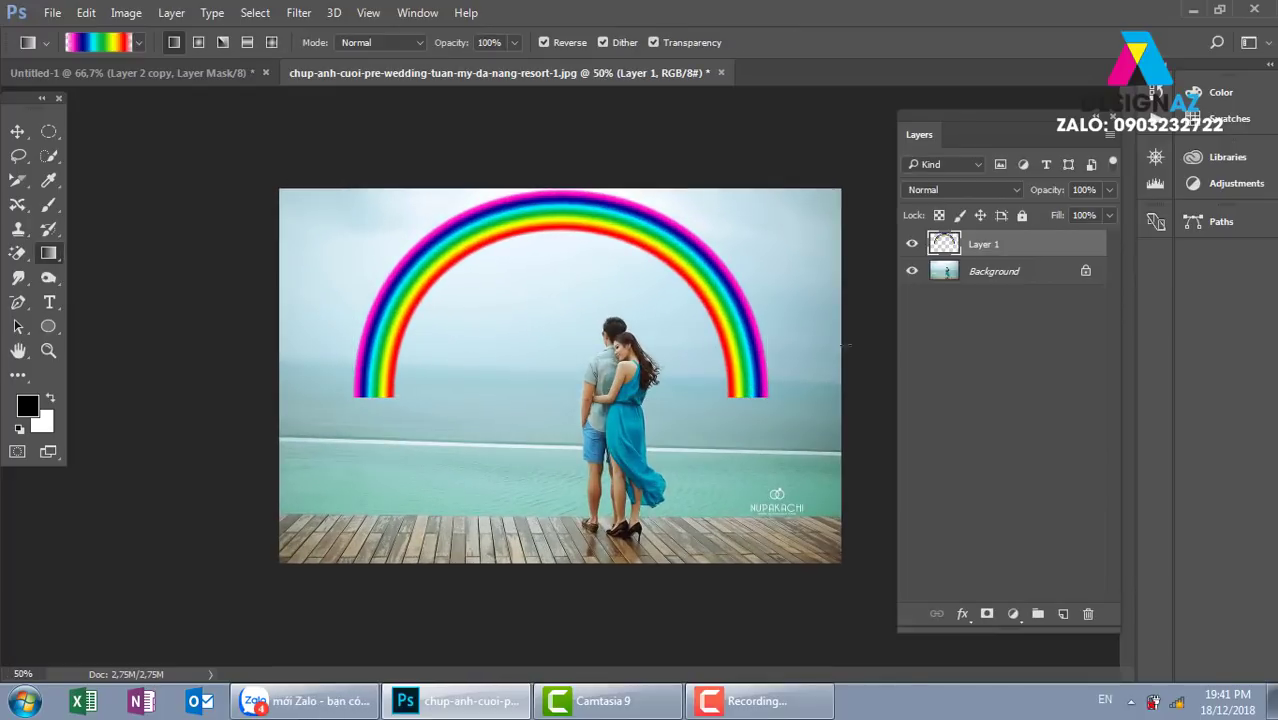
pyautogui.click(975, 190)
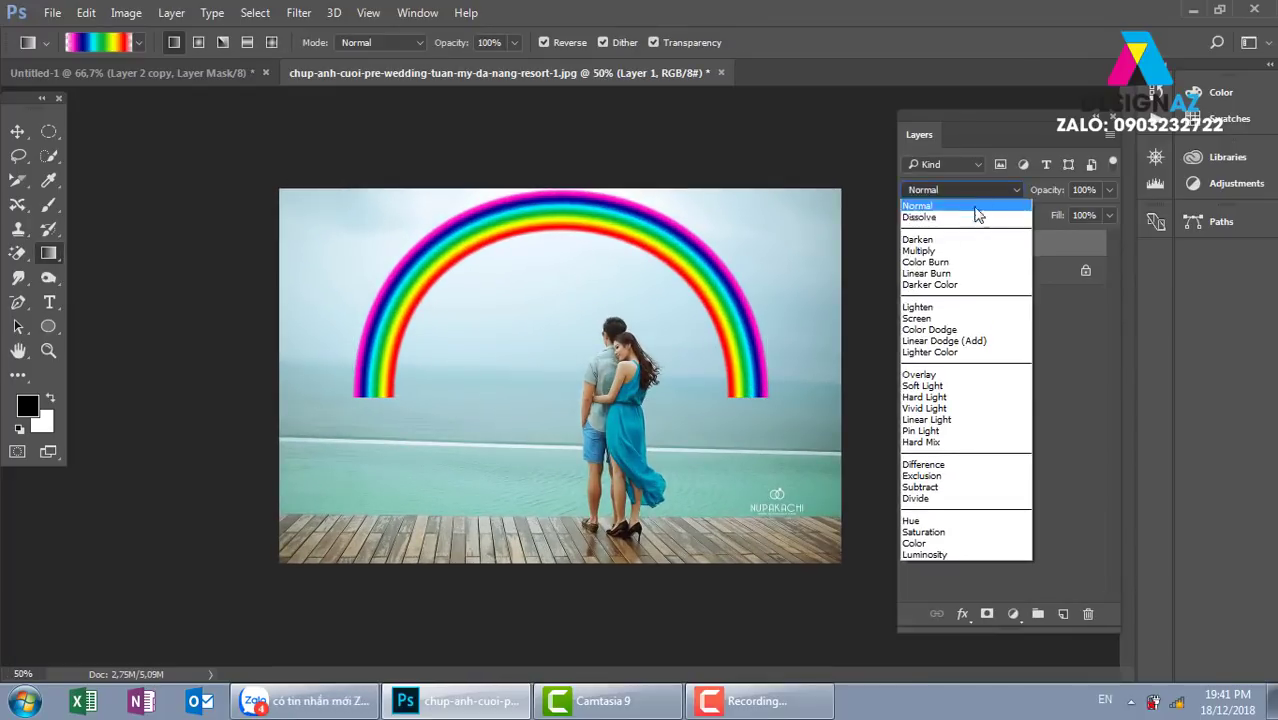
pyautogui.click(935, 318)
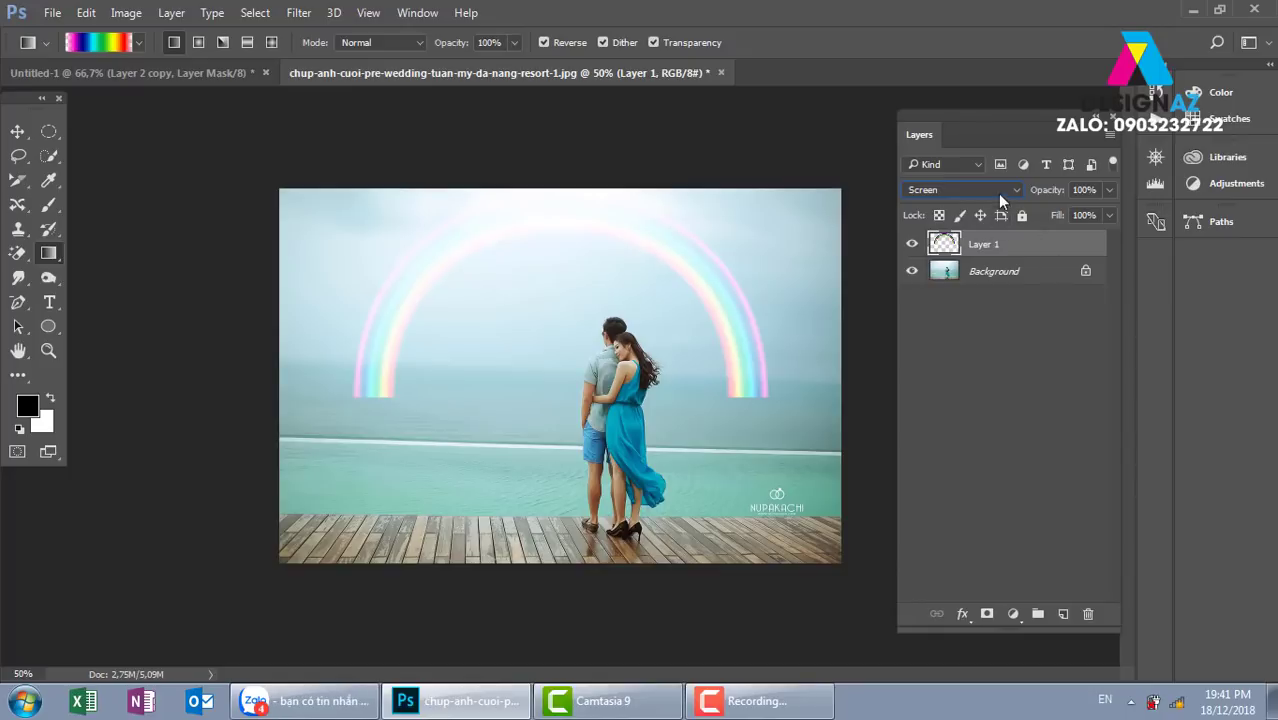
pyautogui.click(997, 191)
pyautogui.click(947, 377)
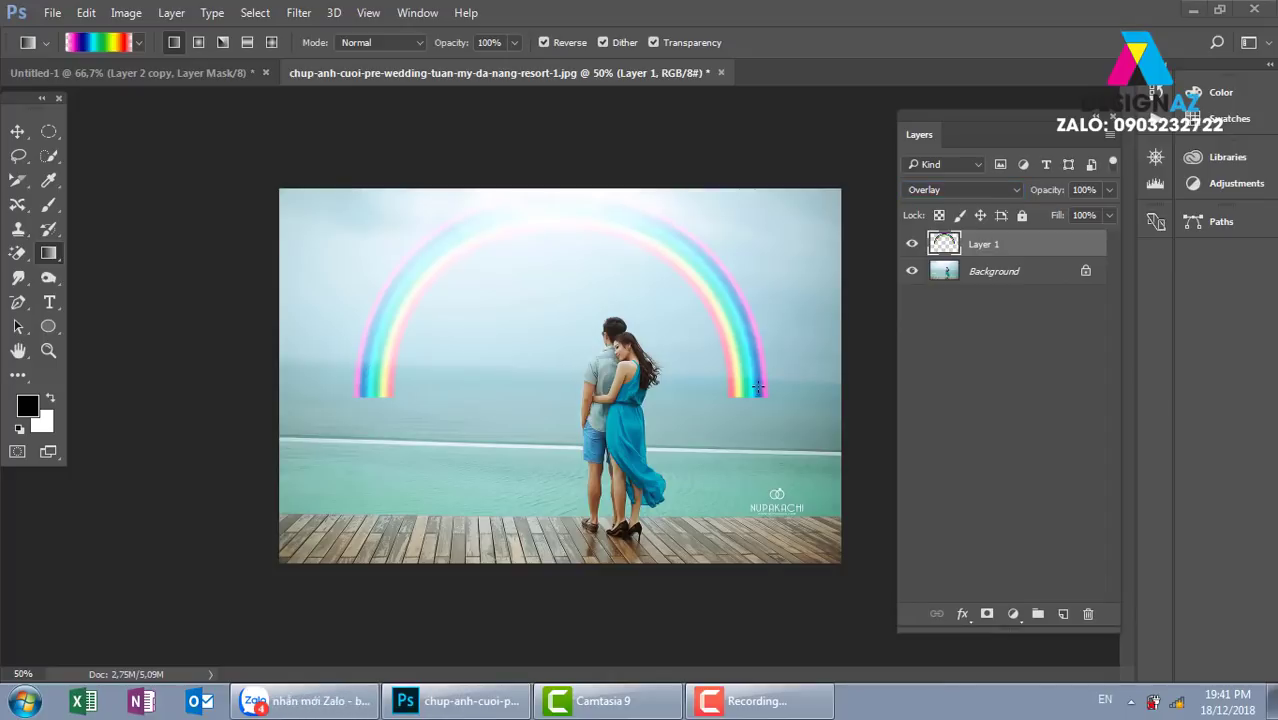
pyautogui.click(987, 613)
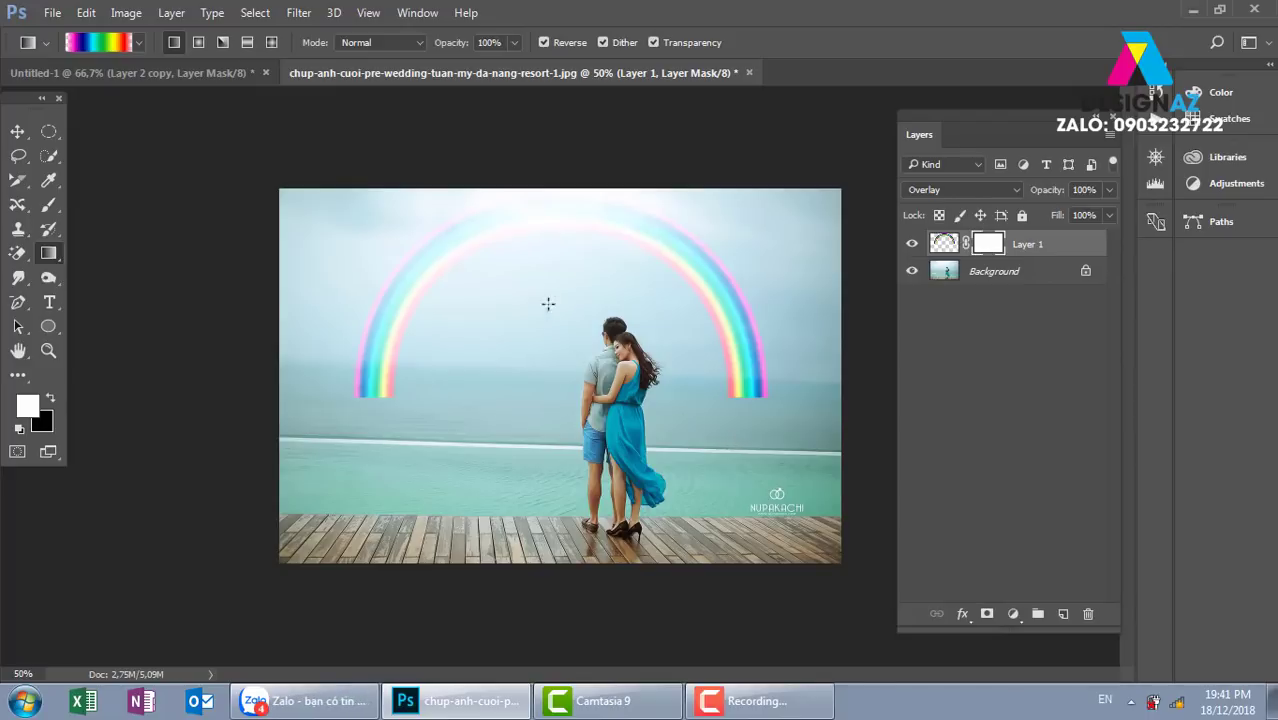
# - Fade the rainbow's lower ends with a Black, White gradient drawn on its mask
pyautogui.moveTo(547, 270); pyautogui.dragTo(543, 392)
pyautogui.hotkey('ctrl', 'z')
pyautogui.click(100, 42)
pyautogui.click(866, 233)
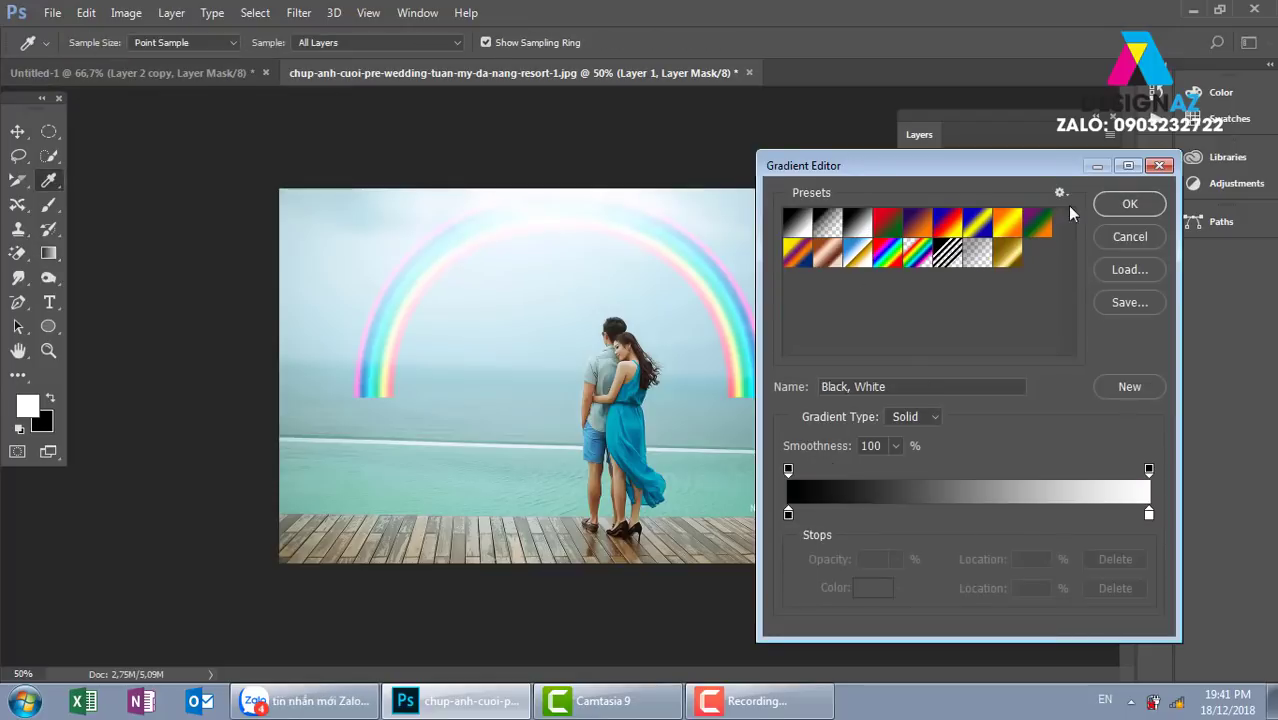
pyautogui.click(1134, 203)
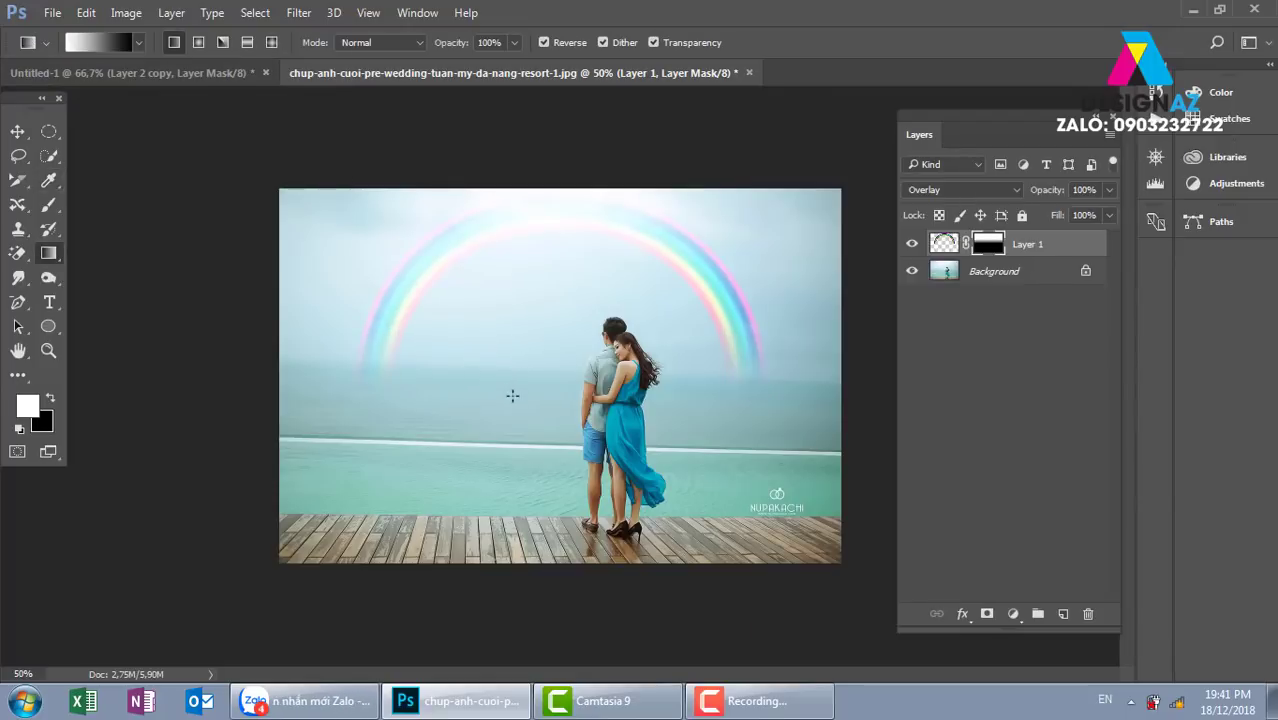
pyautogui.moveTo(530, 237); pyautogui.dragTo(523, 336)
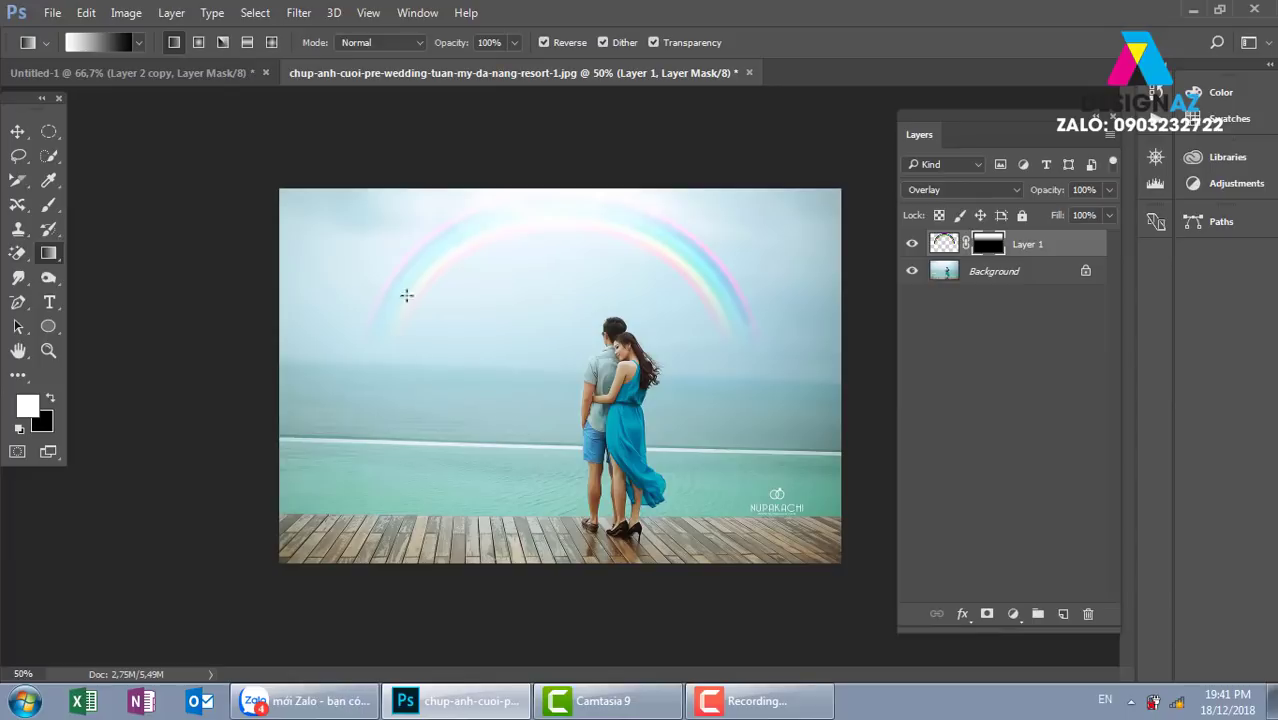
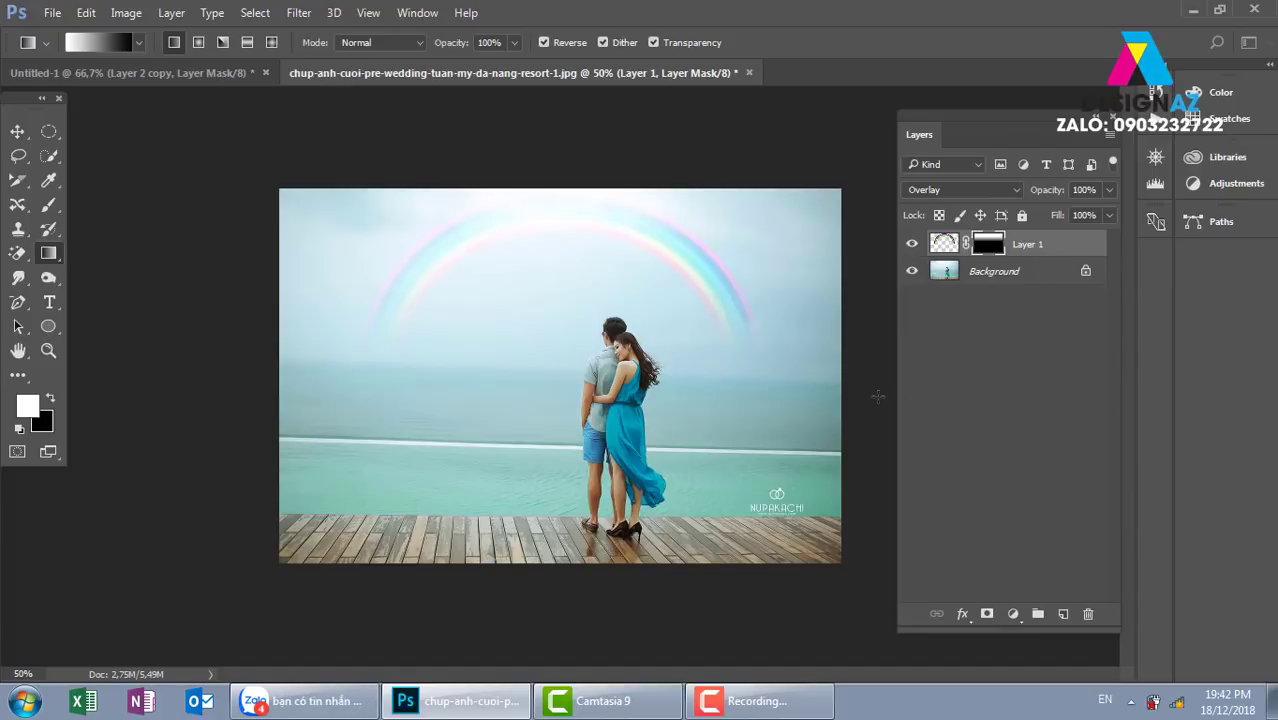
# - Create a new document 628 px wide, 1200 px tall, at 150 ppi resolution
pyautogui.hotkey('ctrl', 'n')
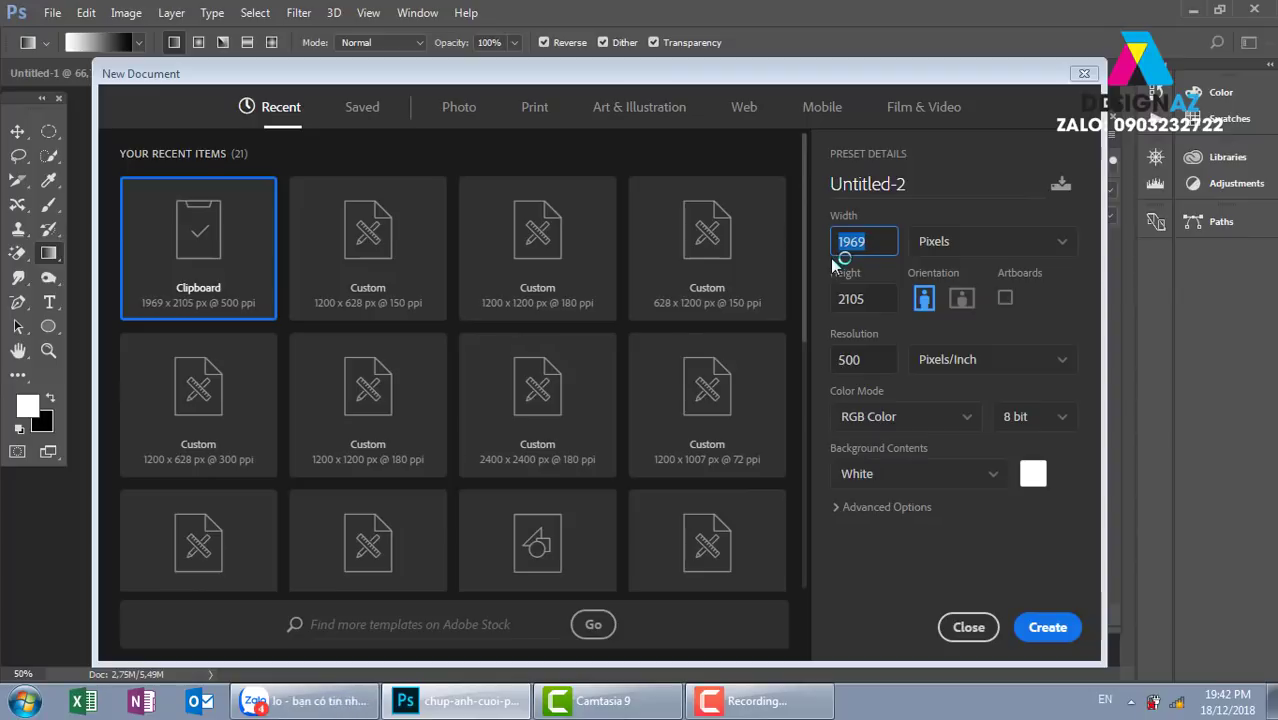
pyautogui.write('628')
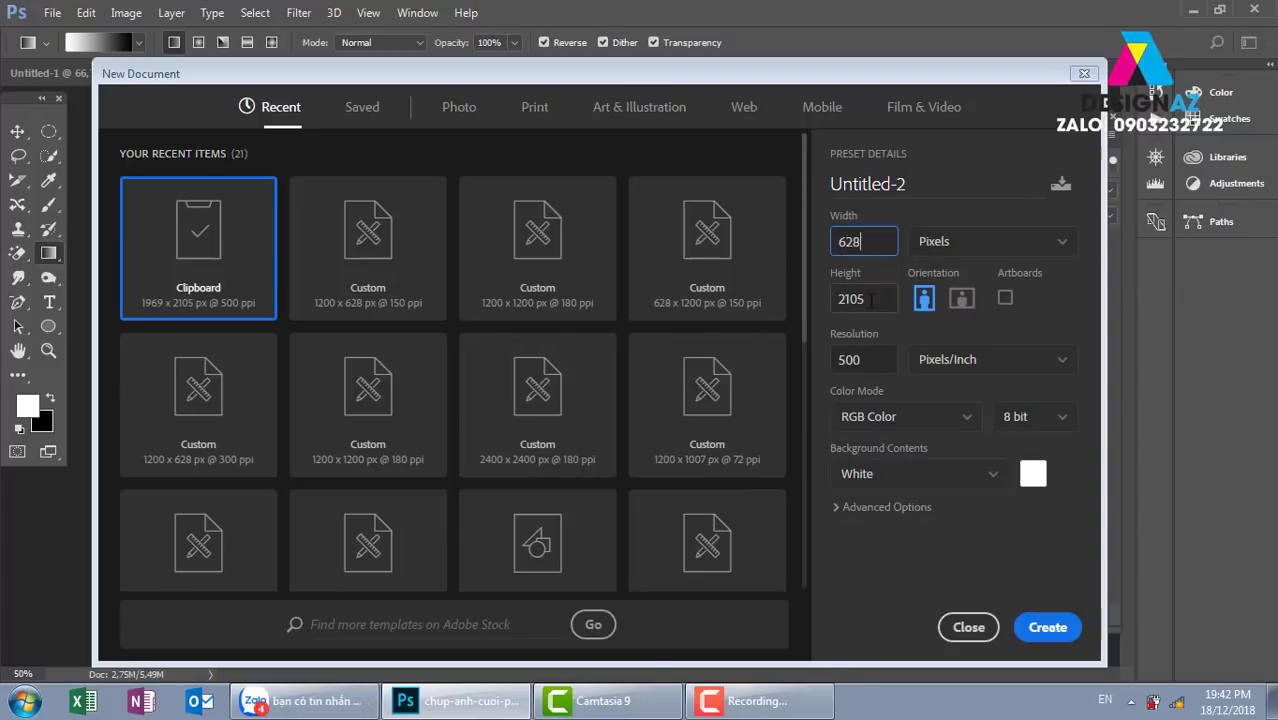
pyautogui.press('Tab')
pyautogui.write('12')
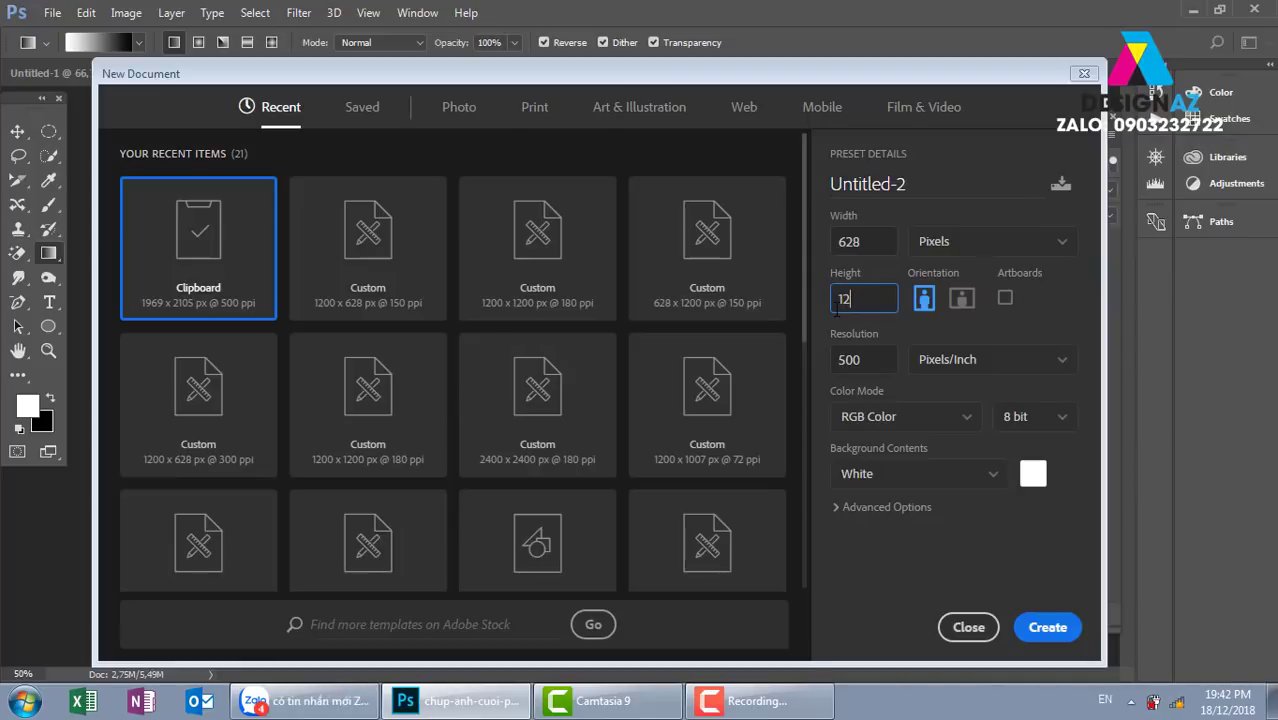
pyautogui.write('00')
pyautogui.press('Tab')
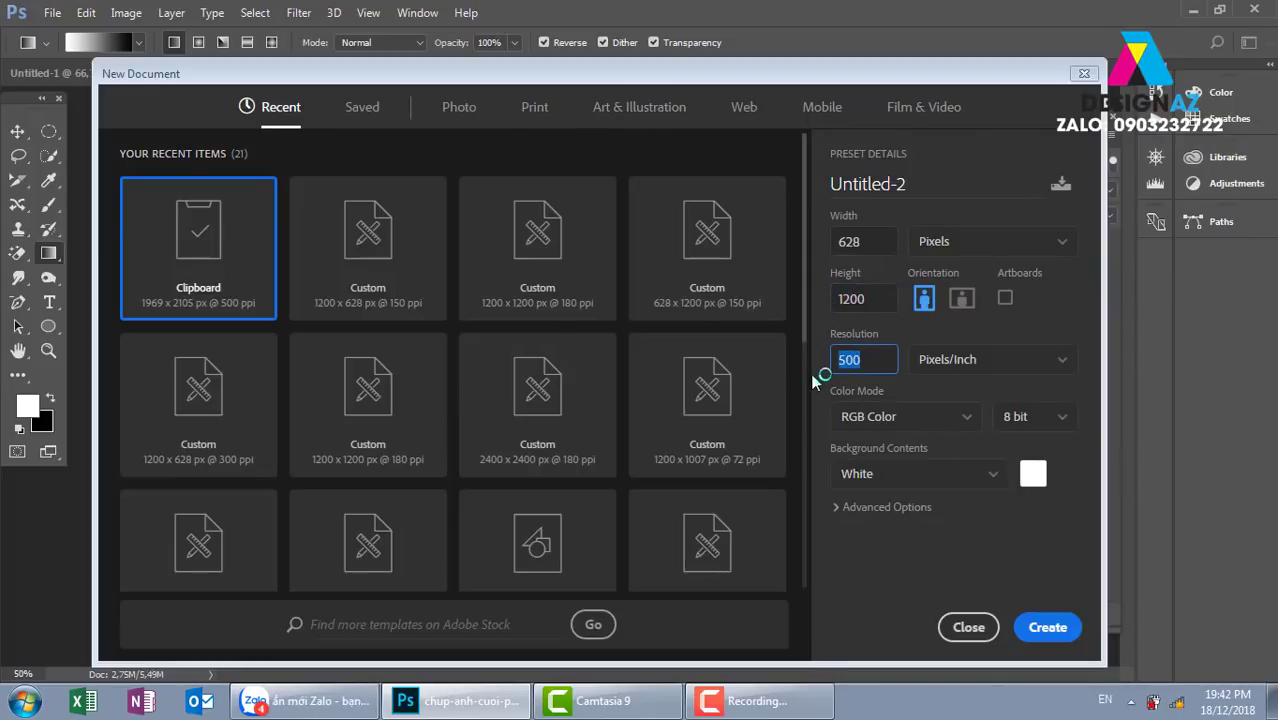
pyautogui.write('150')
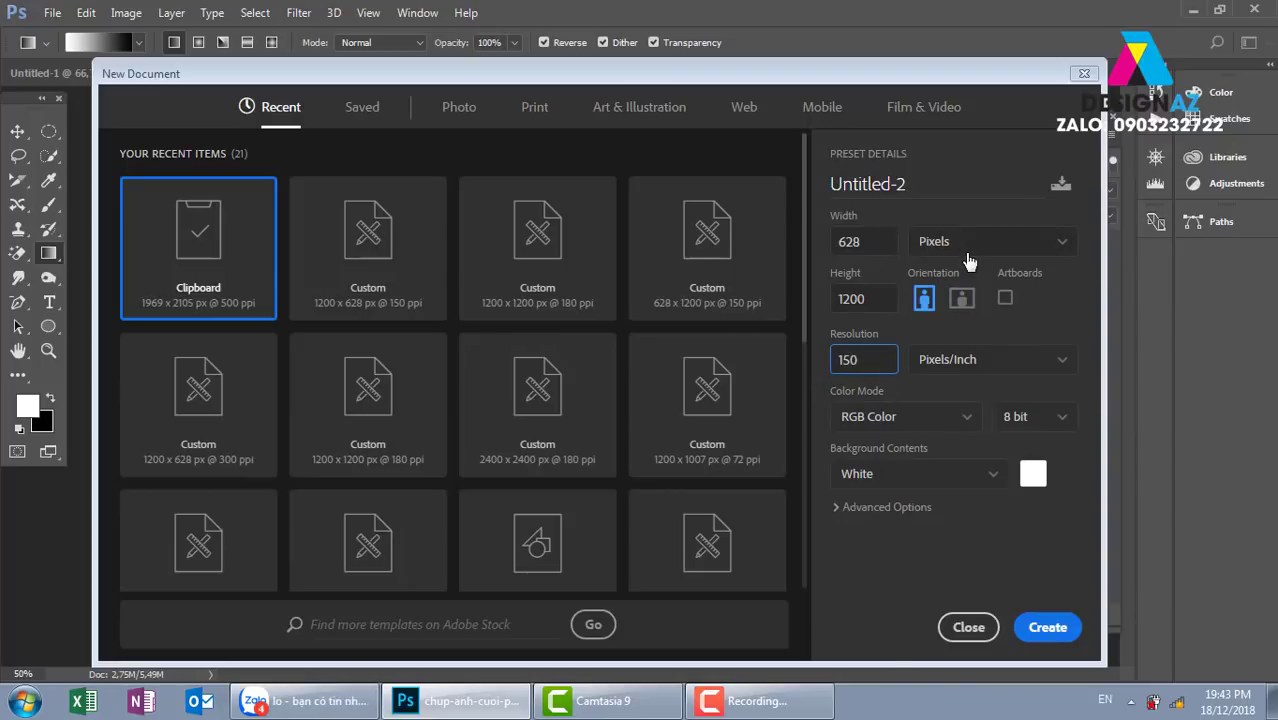
pyautogui.click(1063, 630)
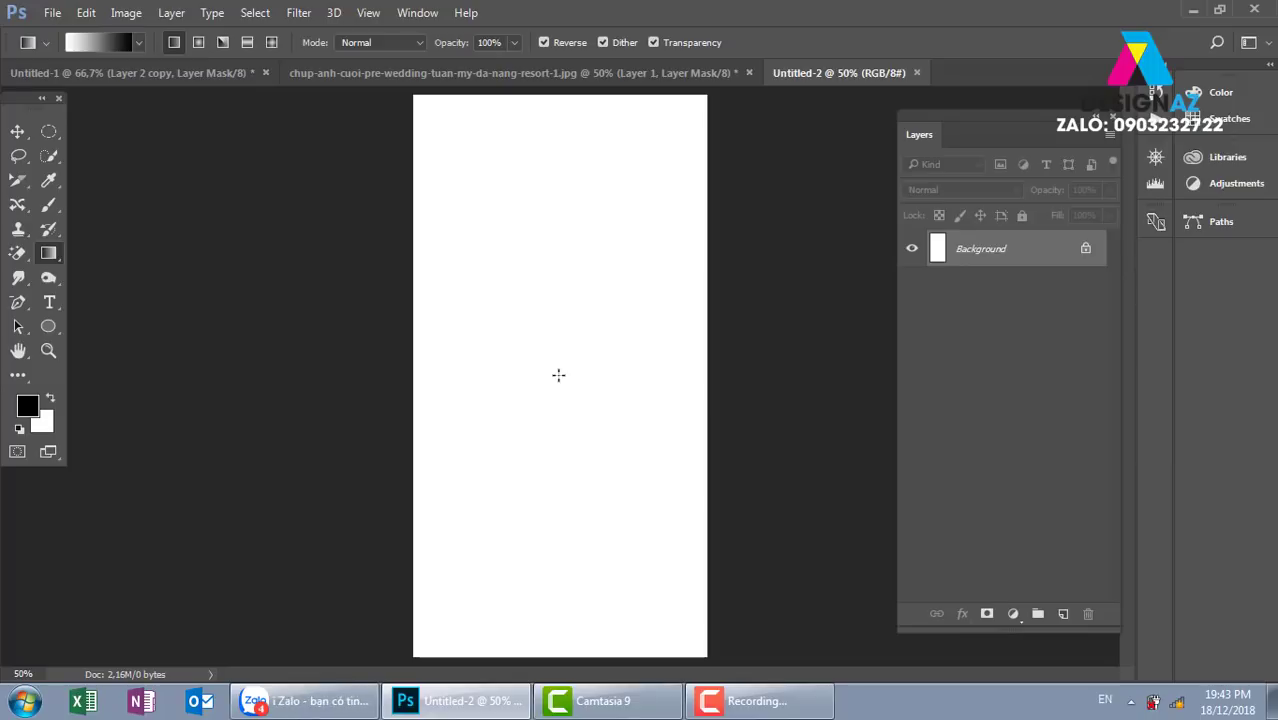
# - Browse the Open dialog to the E:\đề thi\Đề thi 9 folder
pyautogui.hotkey('ctrl', 'o')
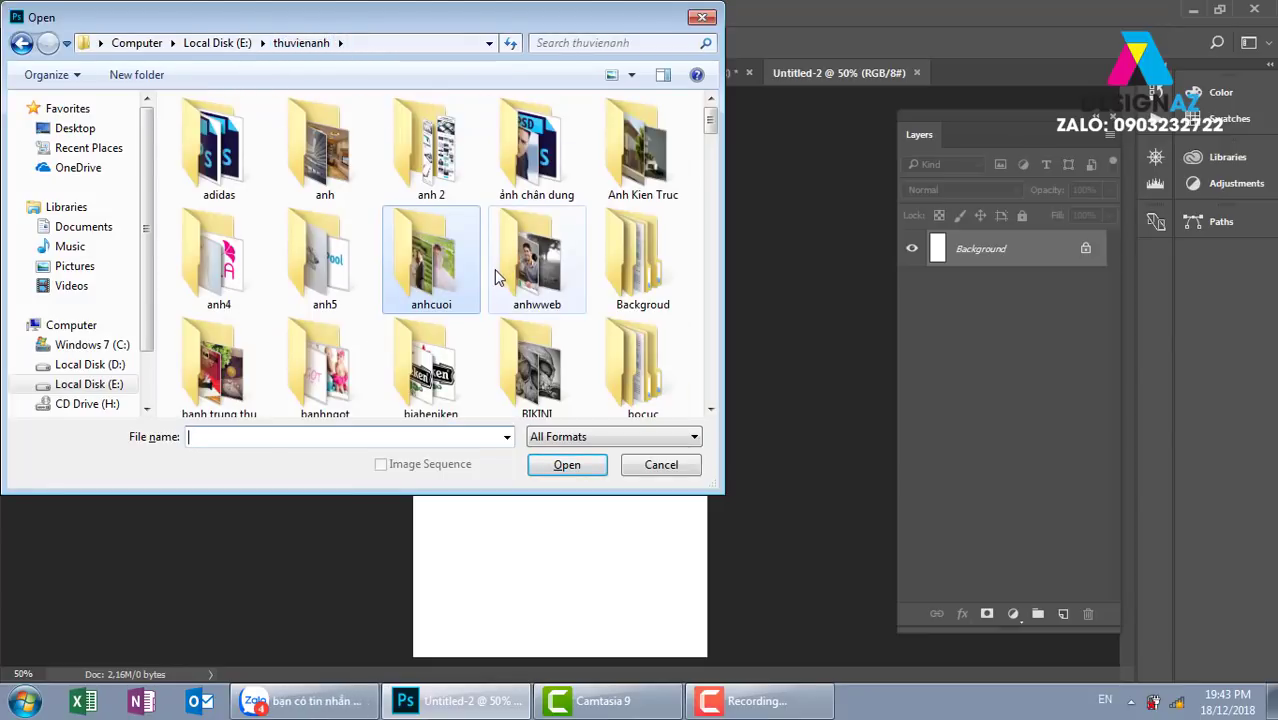
pyautogui.click(360, 280)
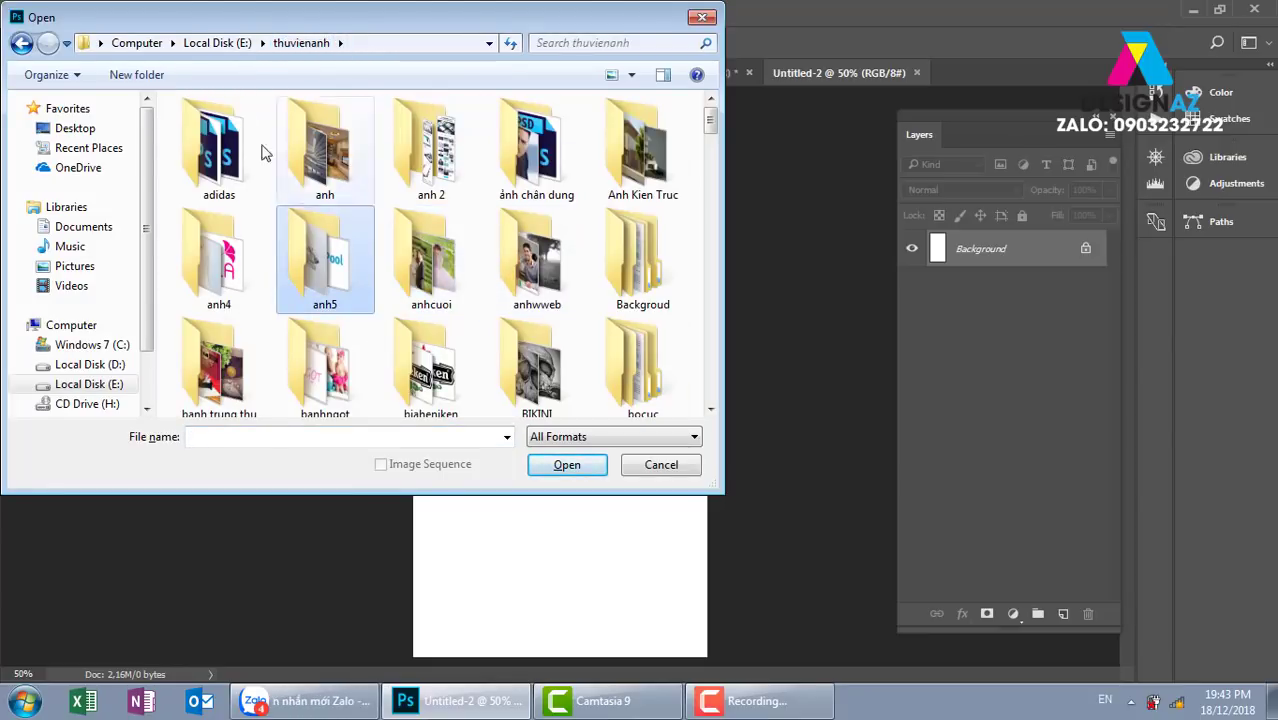
pyautogui.click(217, 43)
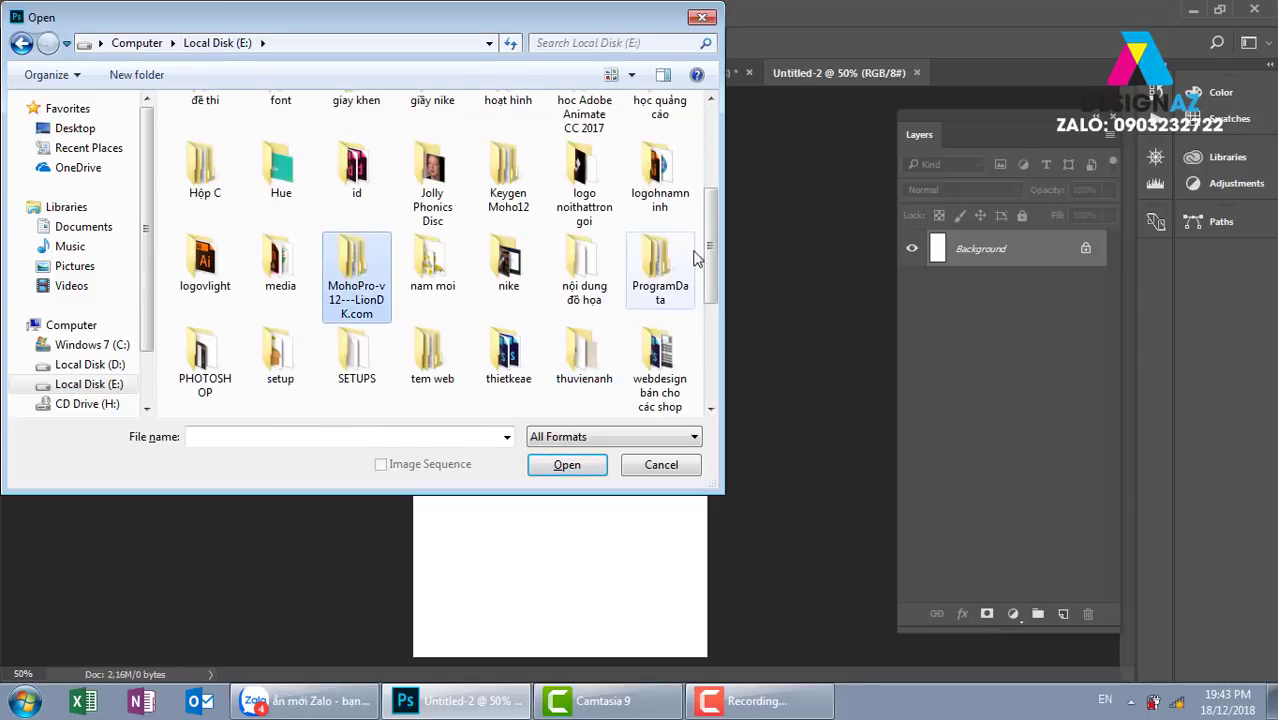
pyautogui.moveTo(711, 245); pyautogui.dragTo(716, 152)
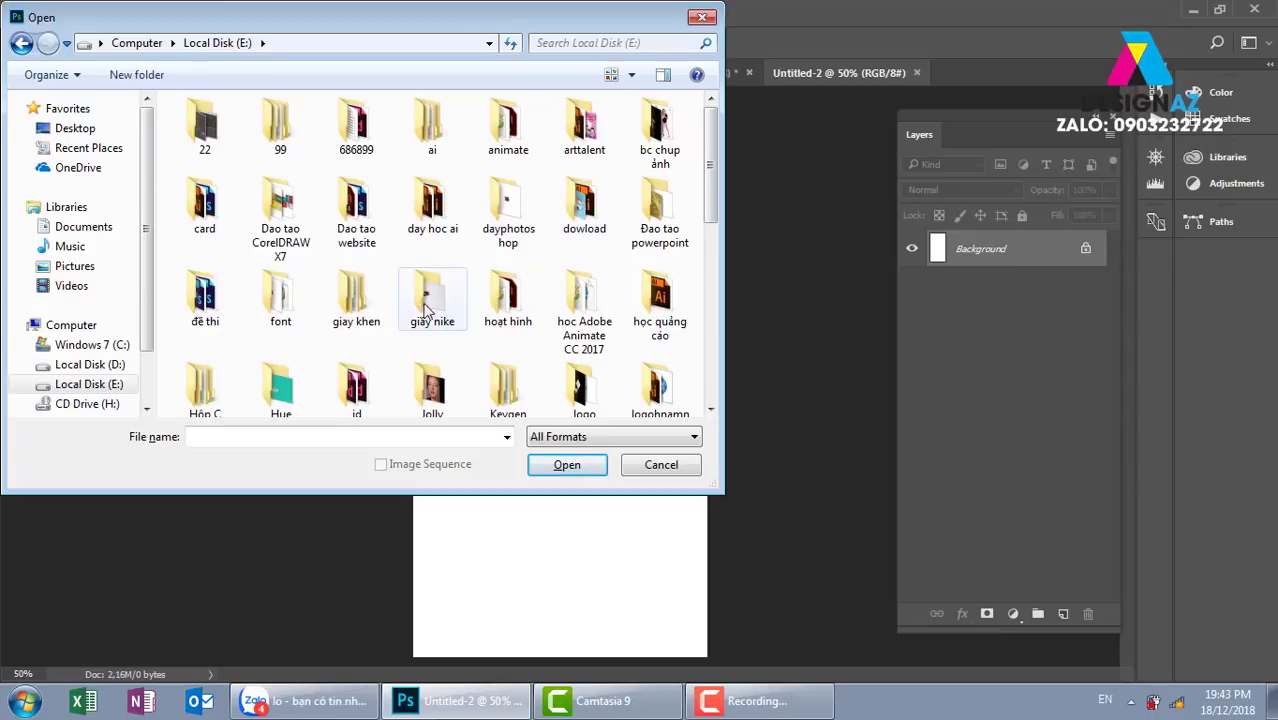
pyautogui.doubleClick(205, 300)
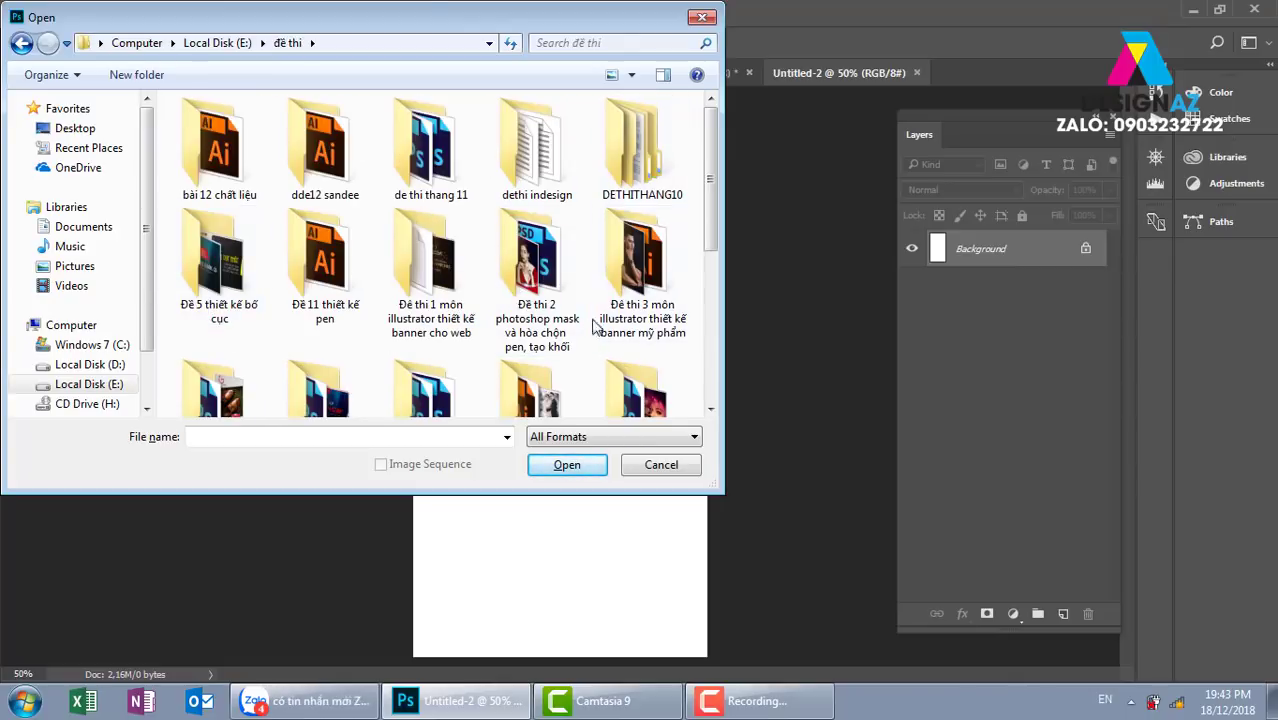
pyautogui.moveTo(708, 178); pyautogui.dragTo(693, 330)
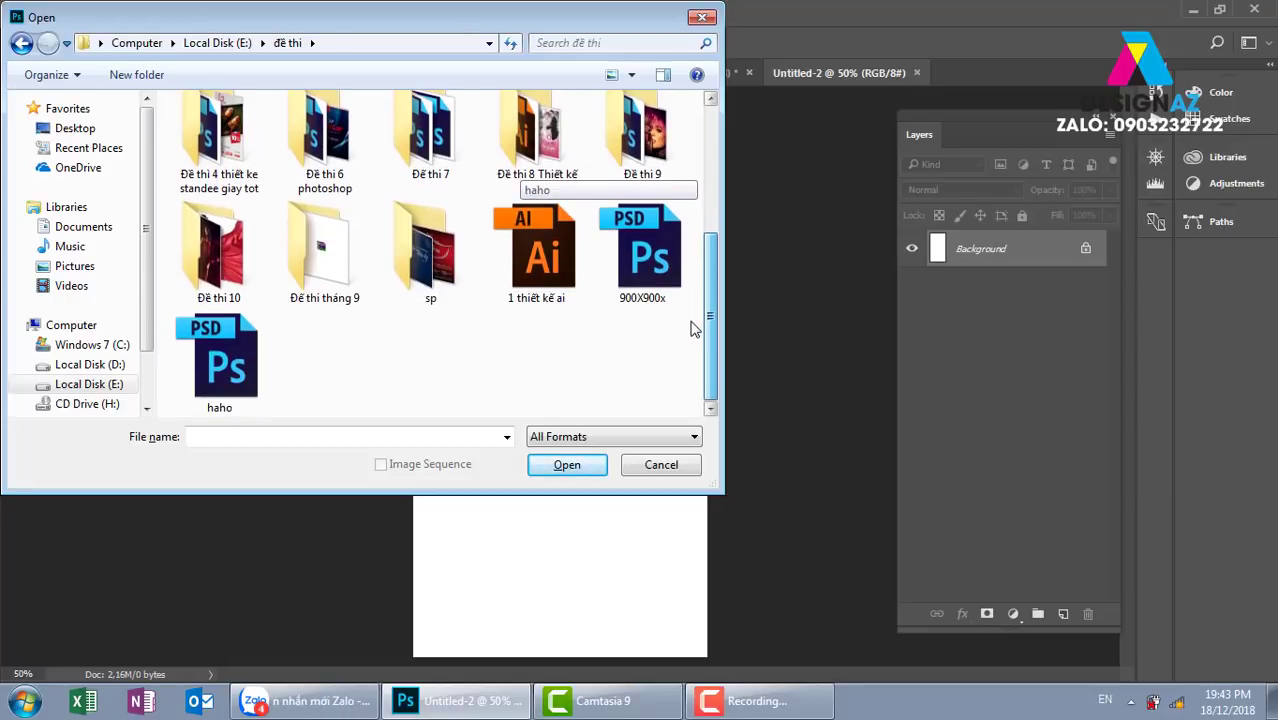
pyautogui.doubleClick(335, 258)
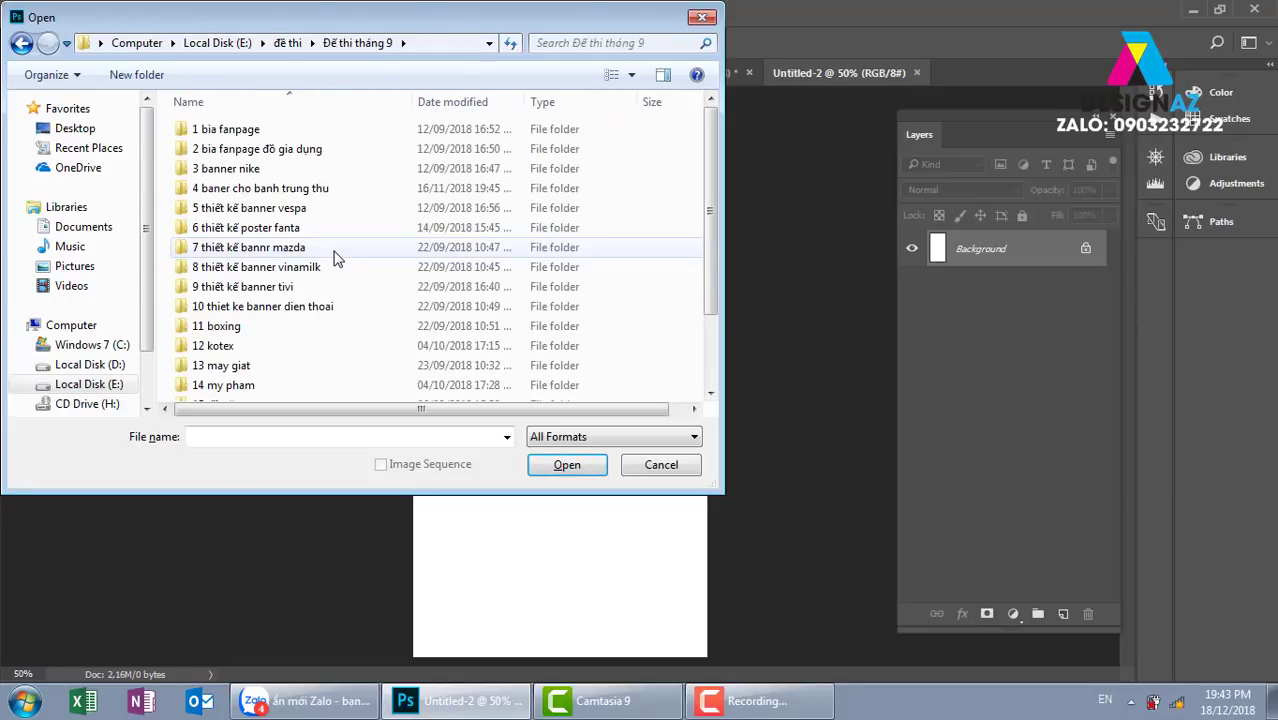
pyautogui.click(21, 43)
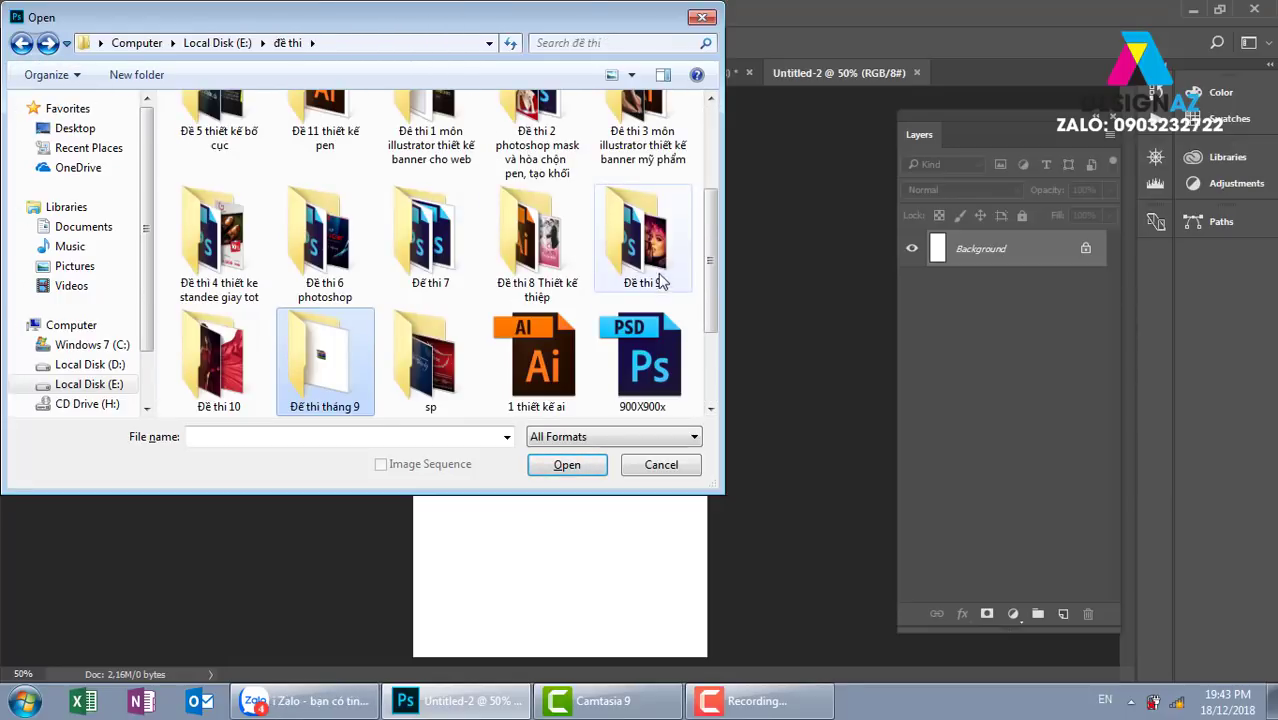
pyautogui.doubleClick(660, 282)
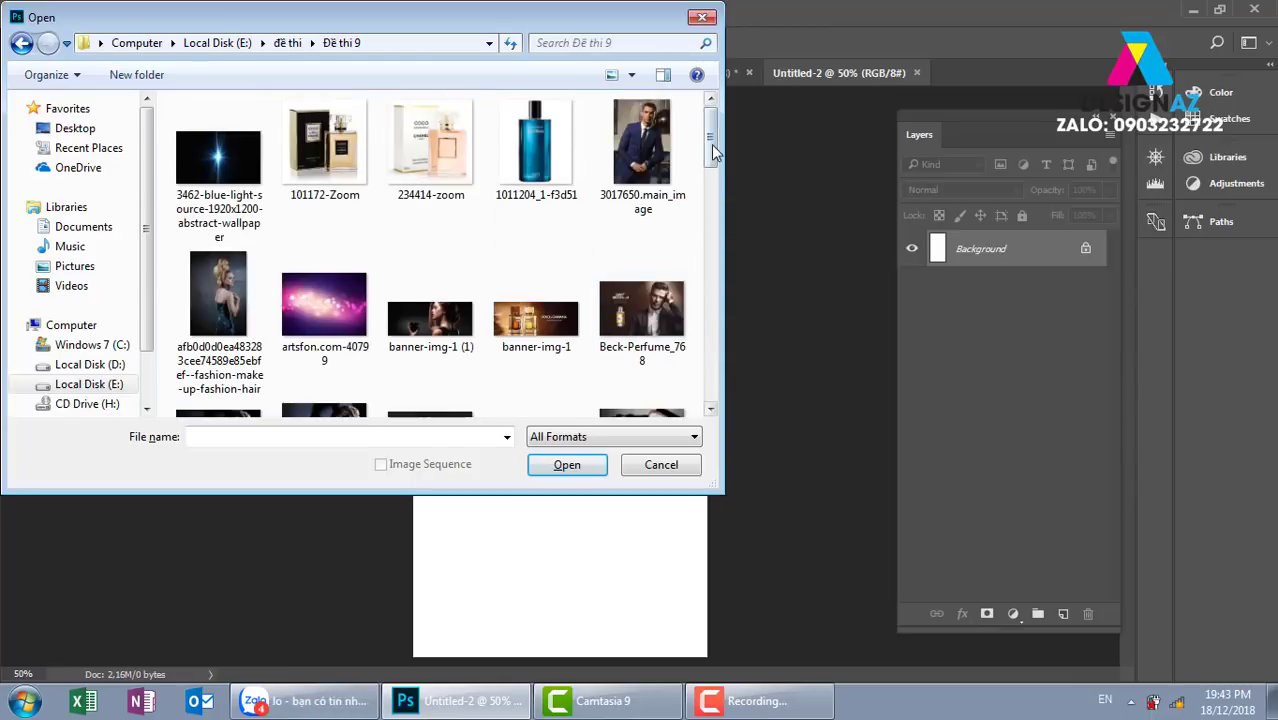
pyautogui.moveTo(711, 144); pyautogui.dragTo(708, 295)
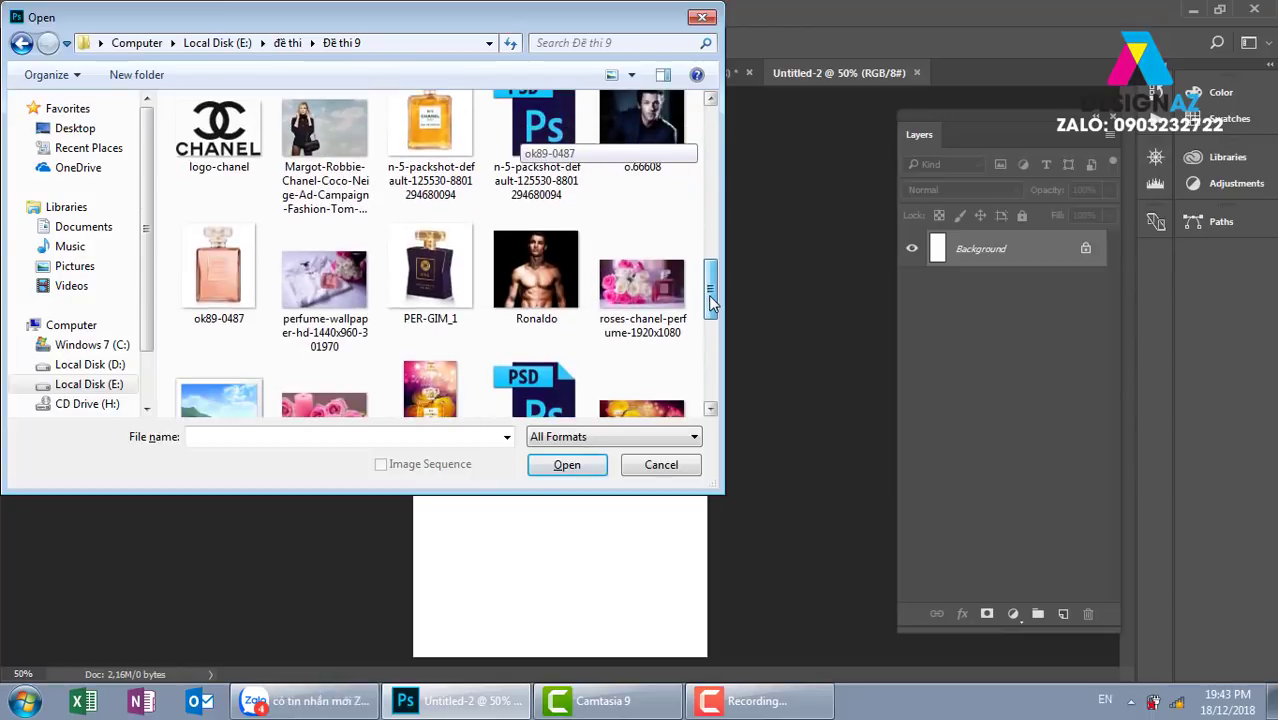
# - Open logo-chanel, both n-5 packshot files and yellow-rose-meaning-banner-1 together
pyautogui.scroll(2, 520, 262)
pyautogui.click(521, 262)
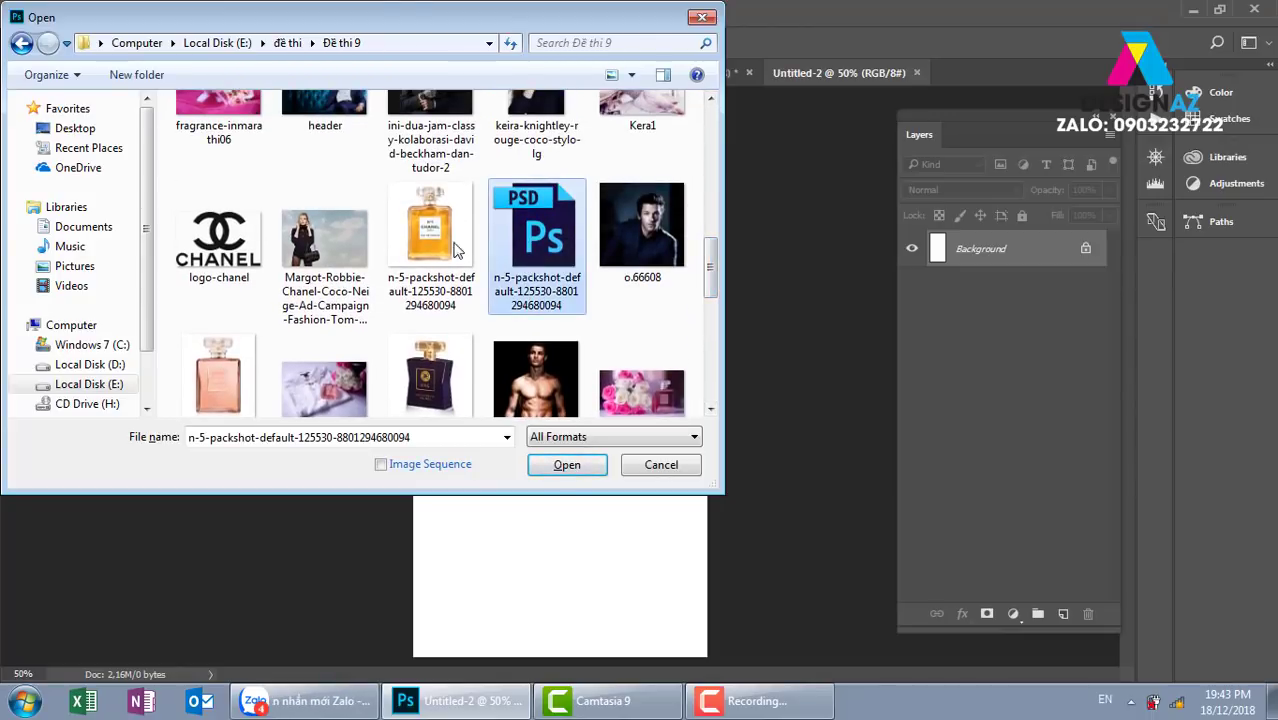
pyautogui.keyDown('ctrl'); pyautogui.click(442, 262); pyautogui.keyUp('ctrl')
pyautogui.keyDown('ctrl'); pyautogui.click(250, 295); pyautogui.keyUp('ctrl')
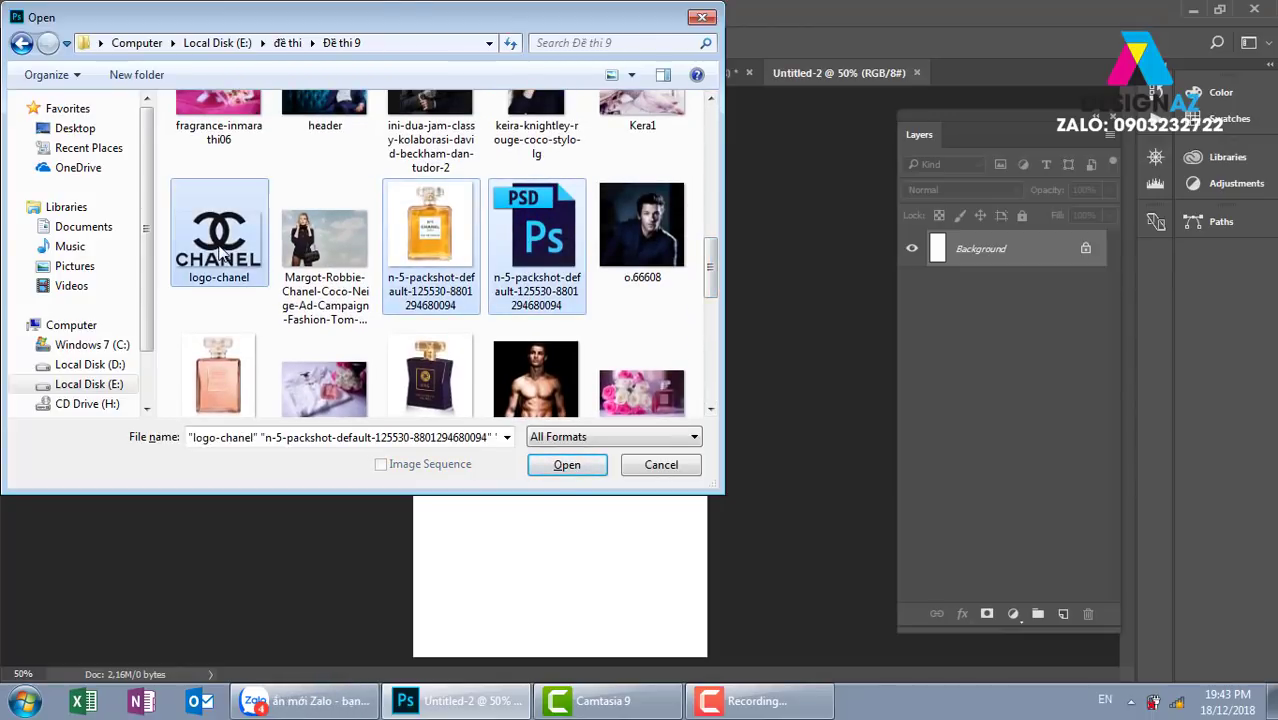
pyautogui.moveTo(712, 244); pyautogui.dragTo(709, 343)
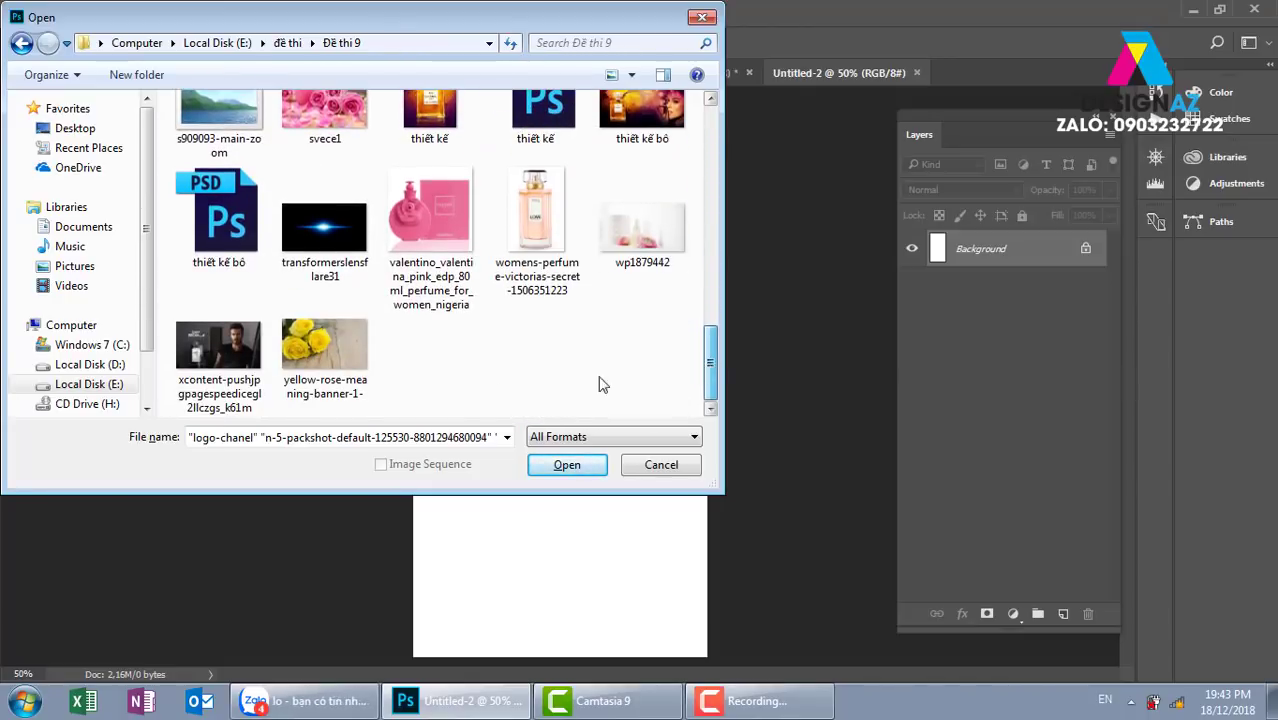
pyautogui.keyDown('ctrl'); pyautogui.click(338, 360); pyautogui.keyUp('ctrl')
pyautogui.click(567, 465)
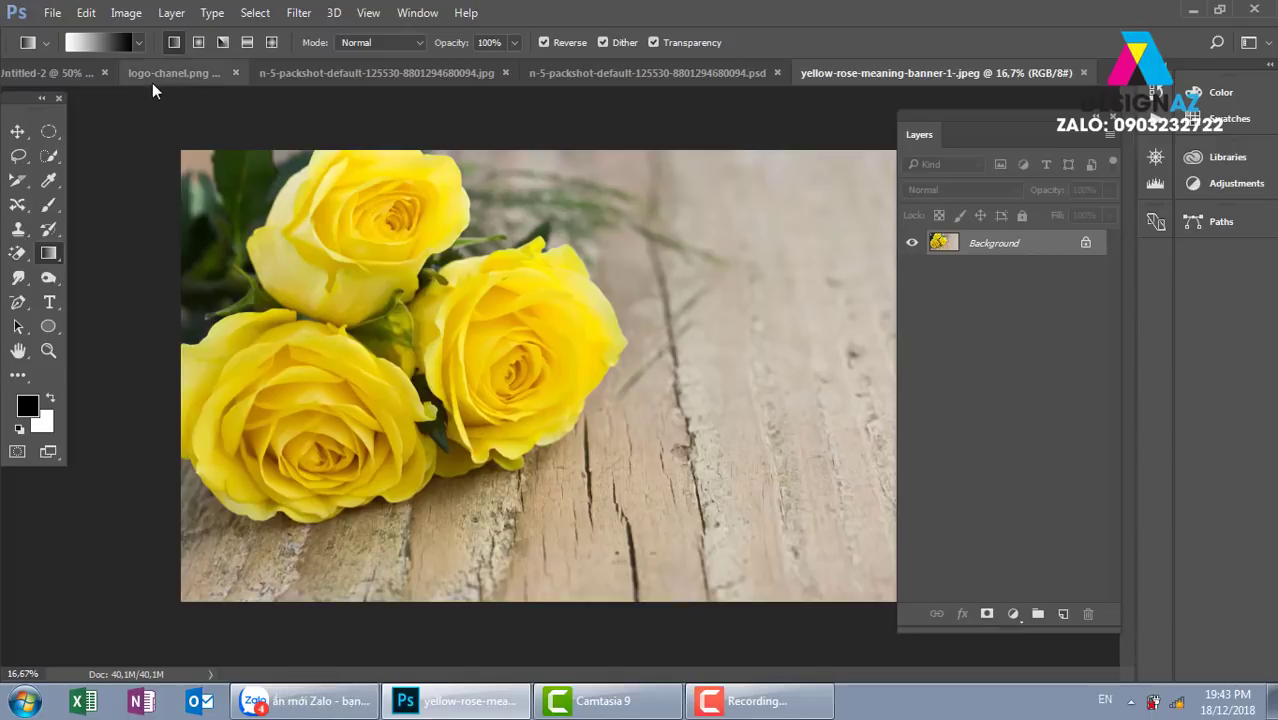
# - Shift the duplicate bottle layer up and to the right in the N°5 PSD
pyautogui.click(180, 74)
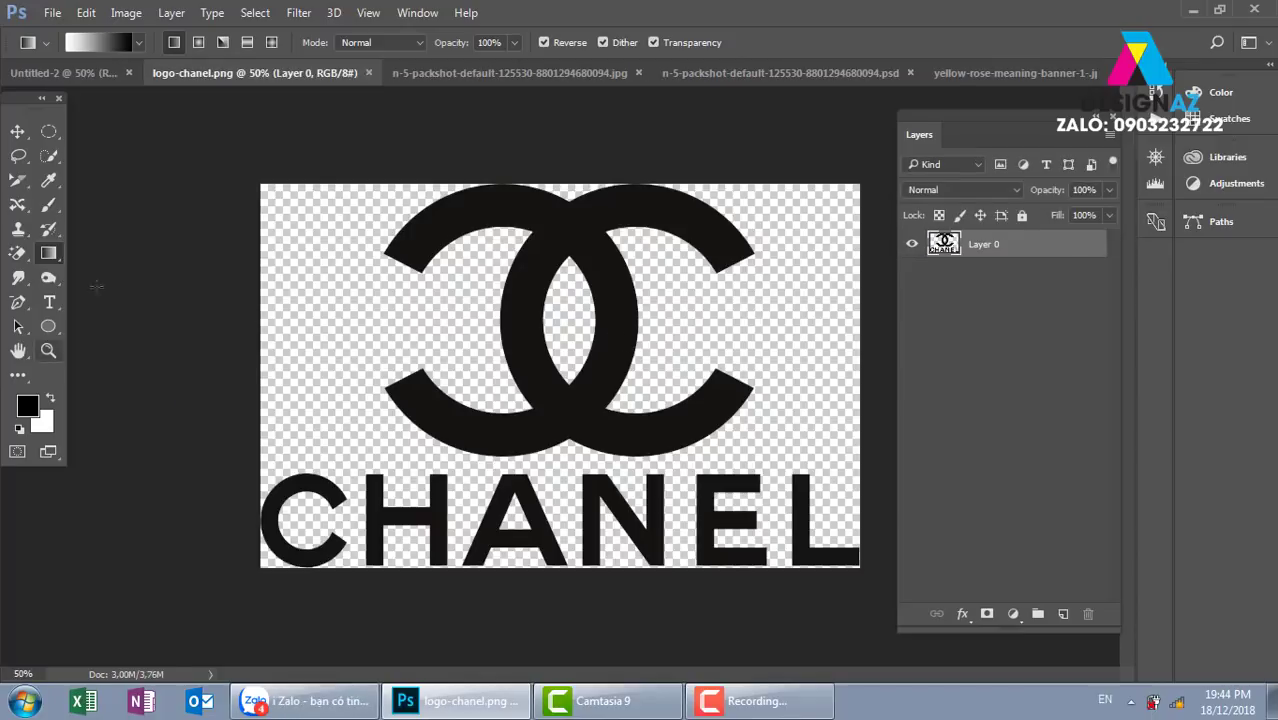
pyautogui.click(455, 74)
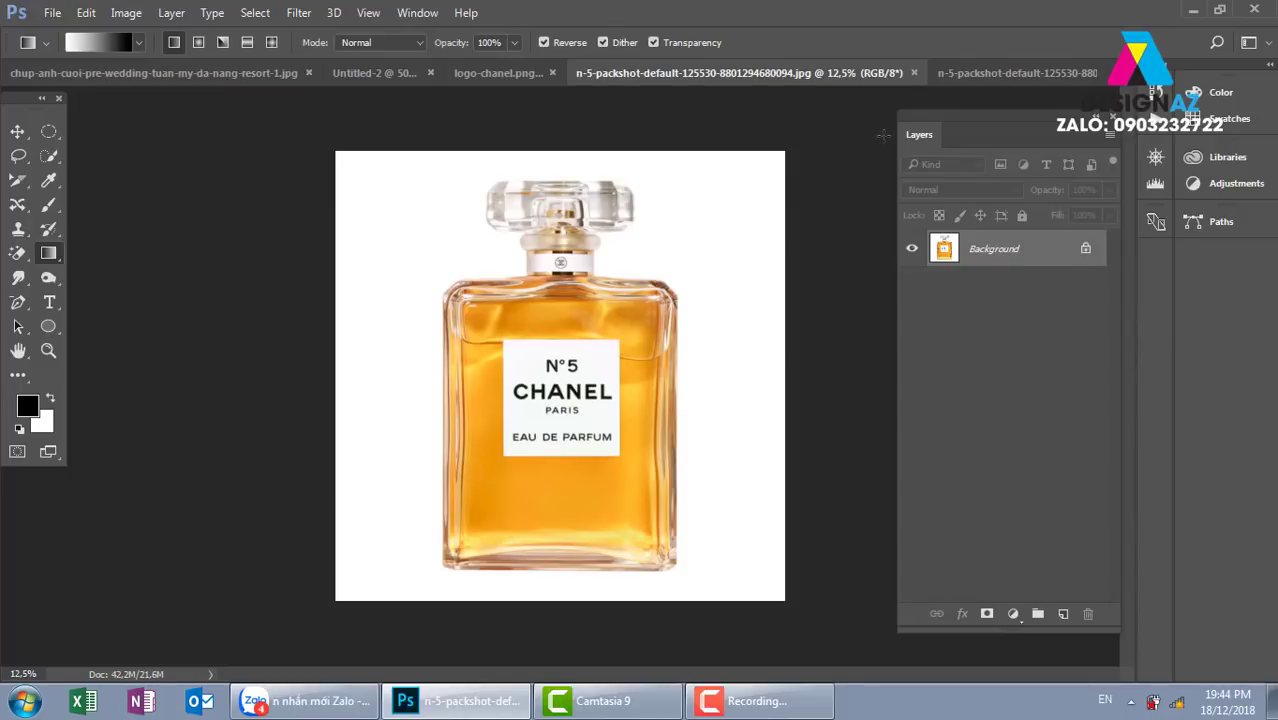
pyautogui.click(1018, 75)
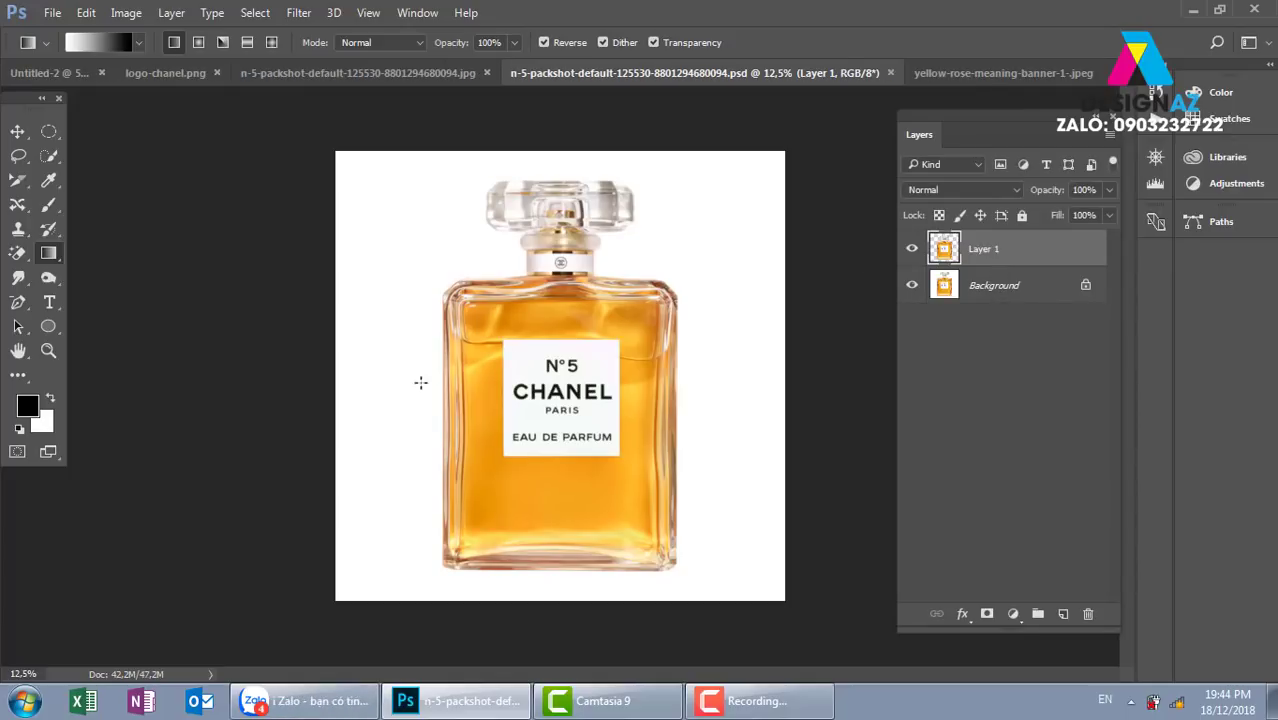
pyautogui.press('v')
pyautogui.moveTo(534, 387); pyautogui.dragTo(607, 326)
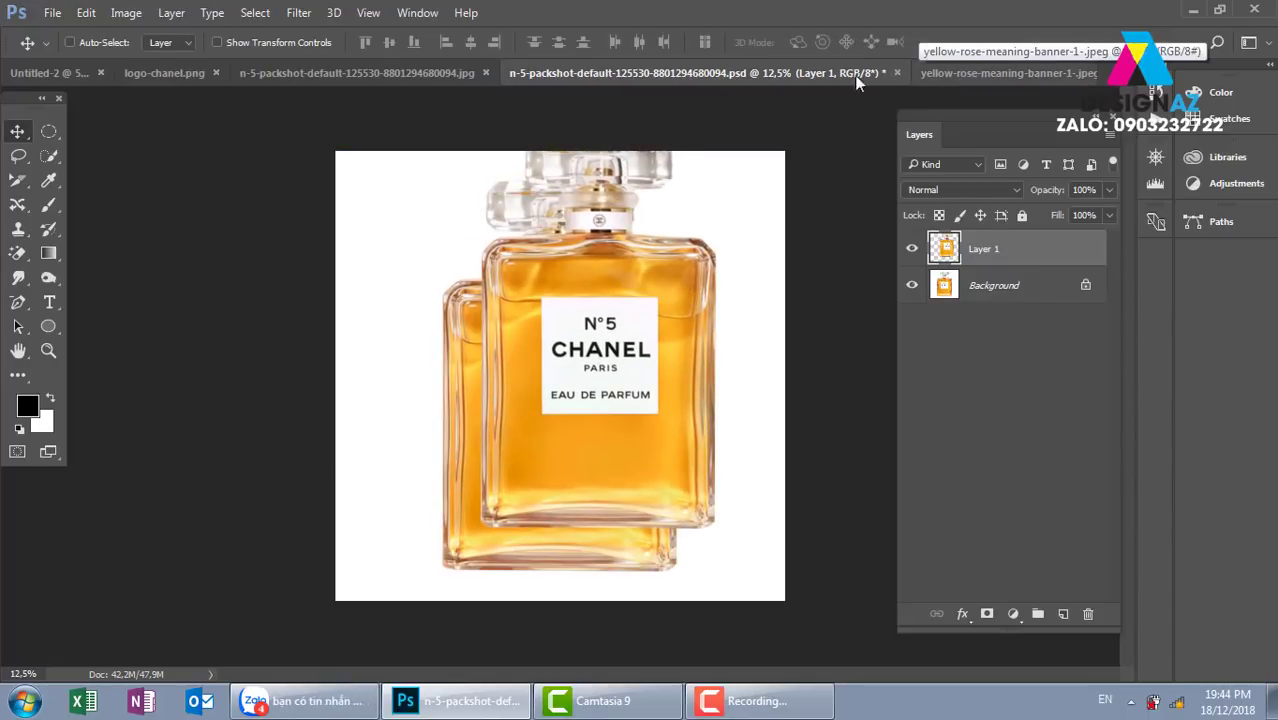
# - Close the N°5 JPG, nudge the front bottle slightly, and return to Untitled-2
pyautogui.click(392, 72)
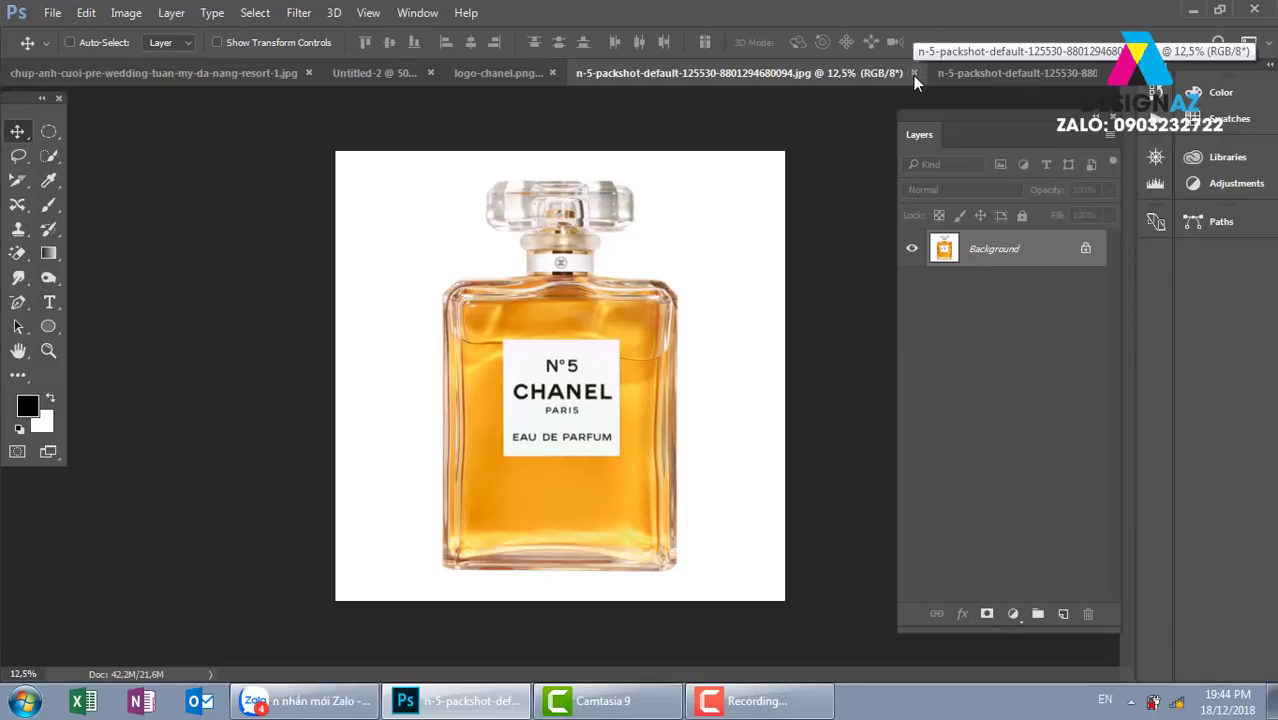
pyautogui.click(913, 74)
pyautogui.moveTo(608, 389); pyautogui.dragTo(615, 402)
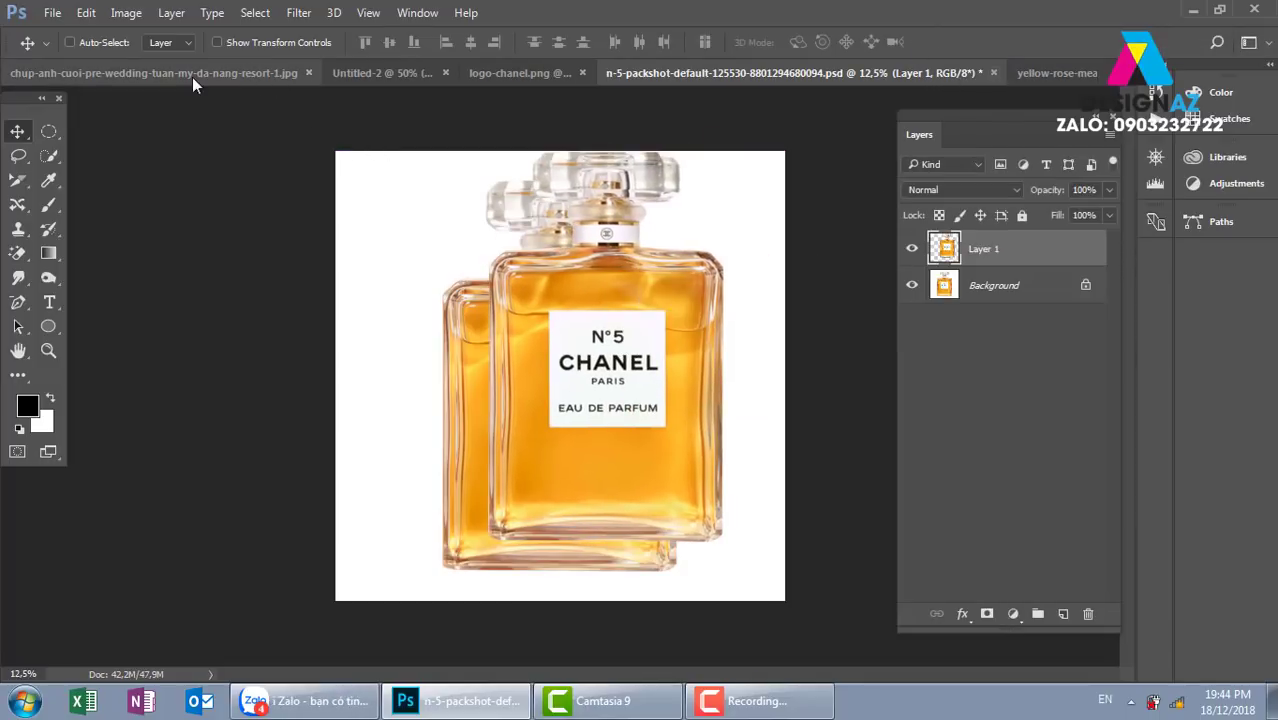
pyautogui.click(354, 71)
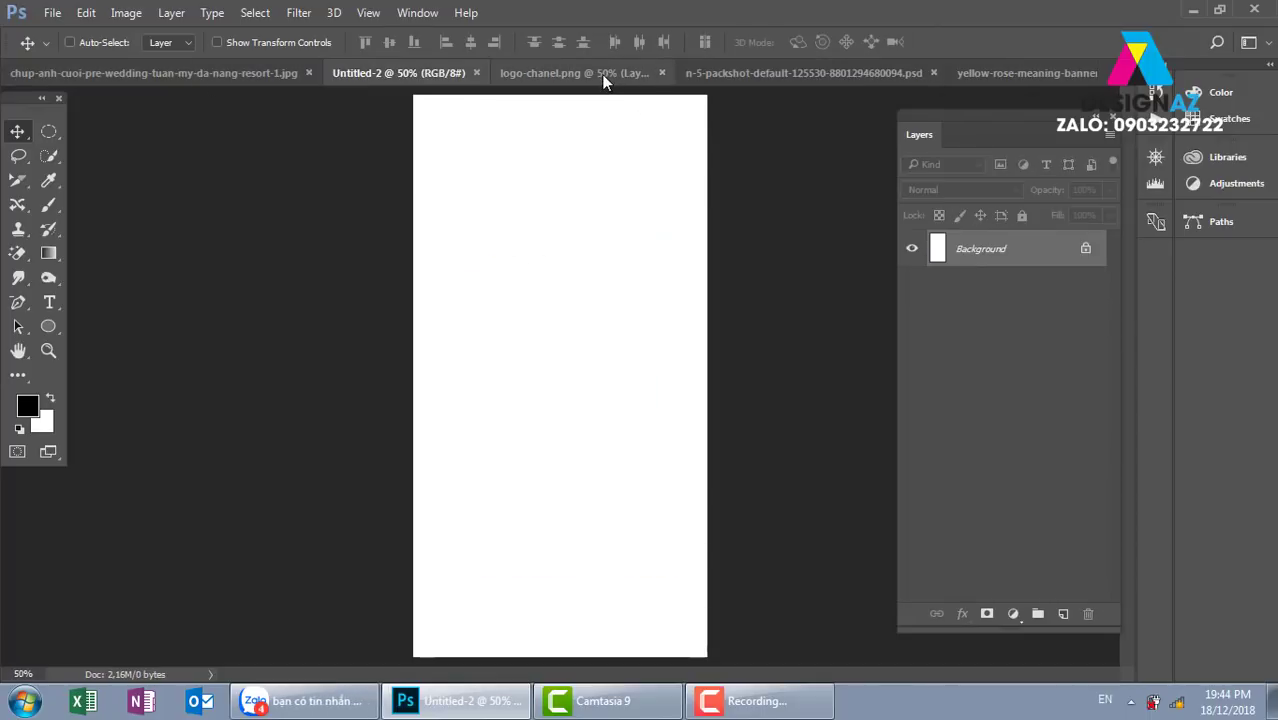
# - Copy the whole yellow roses photo and paste it onto the Untitled-2 canvas
pyautogui.click(999, 79)
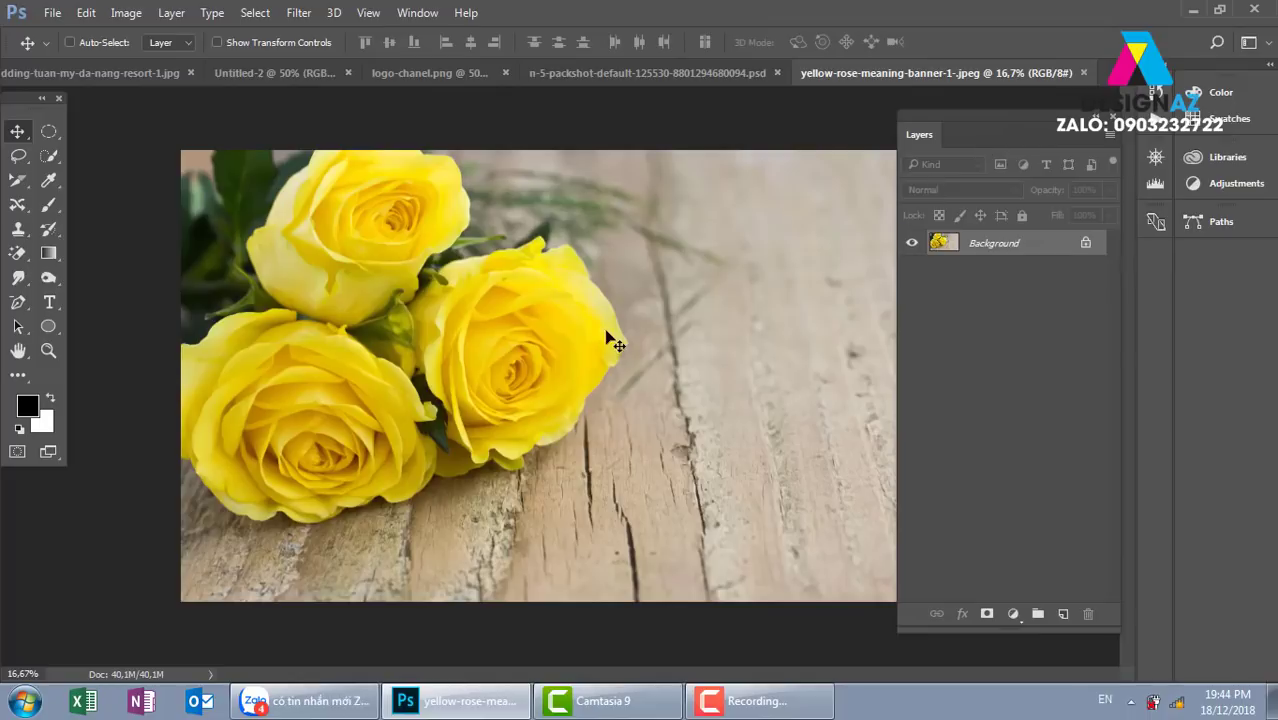
pyautogui.hotkey('ctrl', 'a')
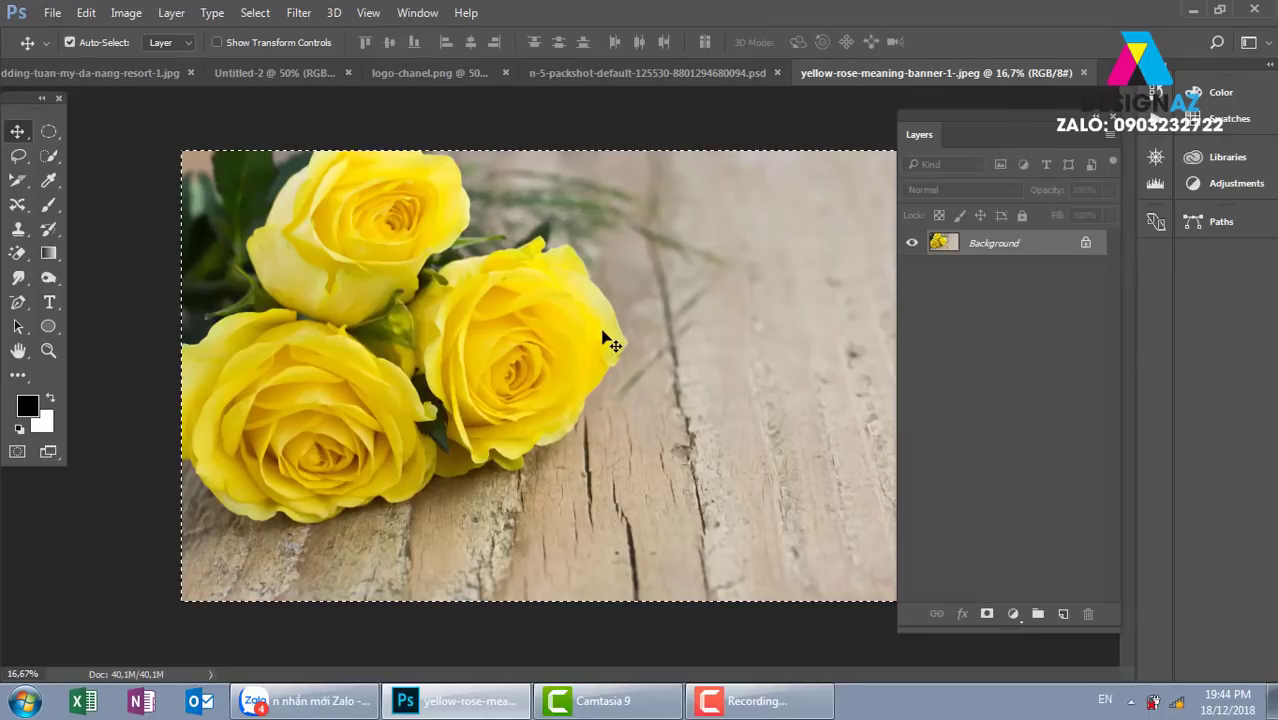
pyautogui.click(292, 72)
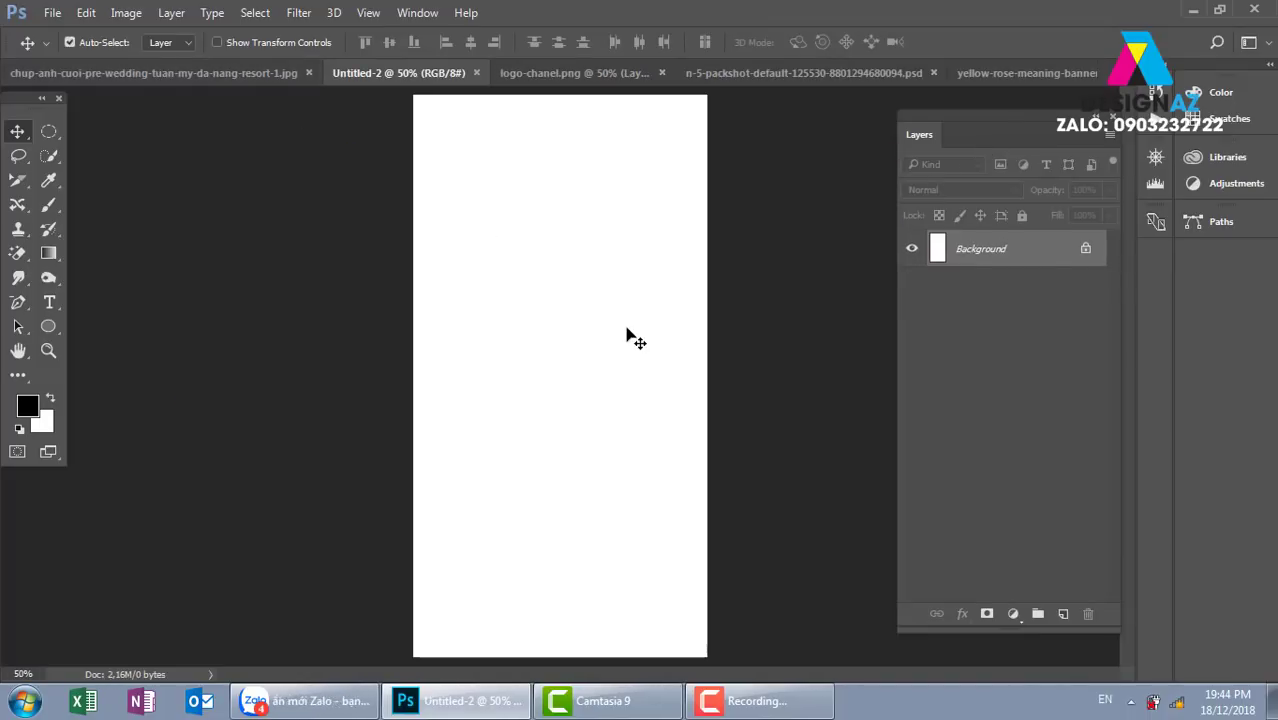
pyautogui.hotkey('ctrl', 'v')
pyautogui.moveTo(693, 403); pyautogui.dragTo(593, 377)
pyautogui.hotkey('ctrl', '-')
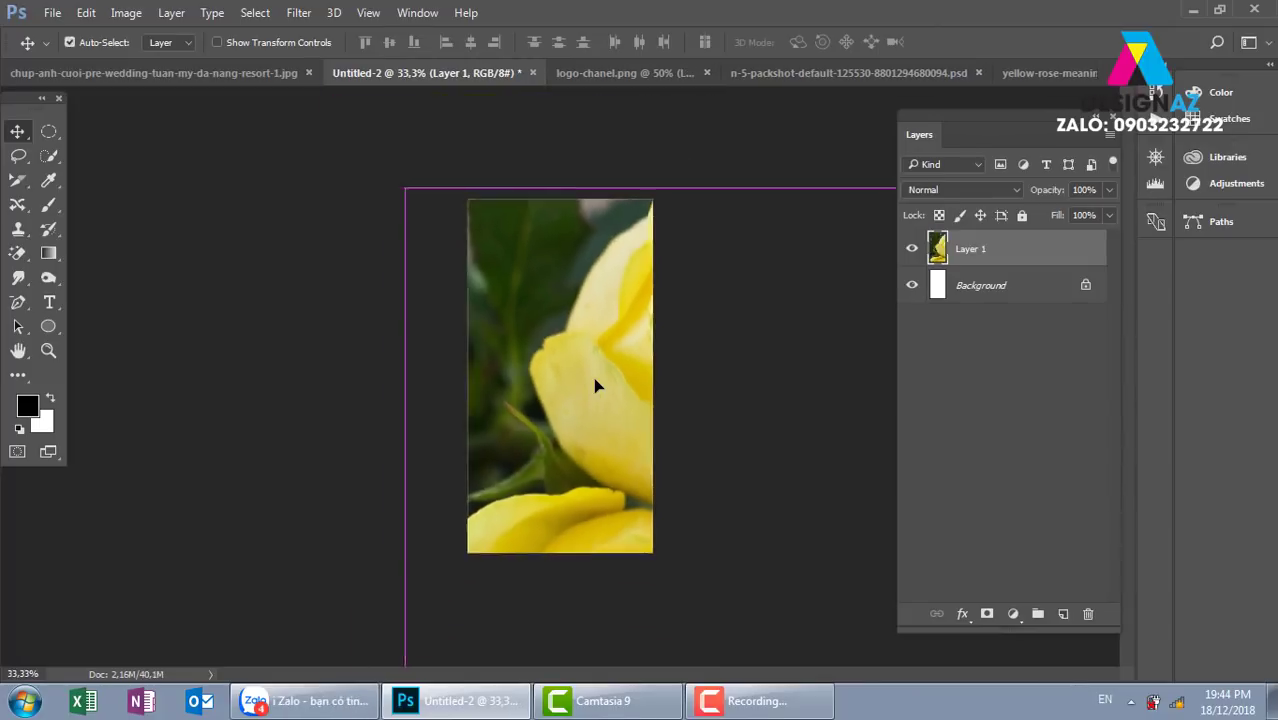
pyautogui.hotkey('ctrl', '-')
pyautogui.moveTo(623, 419); pyautogui.dragTo(567, 421)
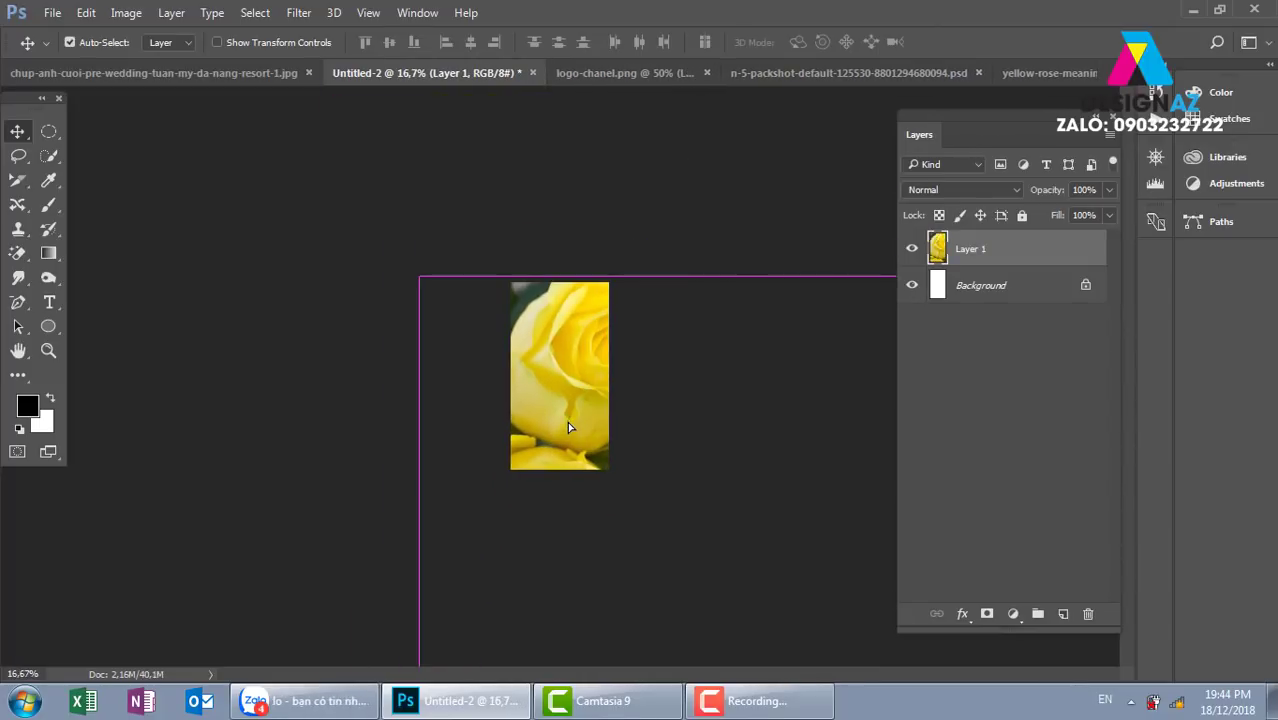
# - Scale the rose photo to about 29% so it spans the canvas width, centred
pyautogui.hotkey('ctrl', 't')
pyautogui.moveTo(474, 310); pyautogui.dragTo(660, 418)
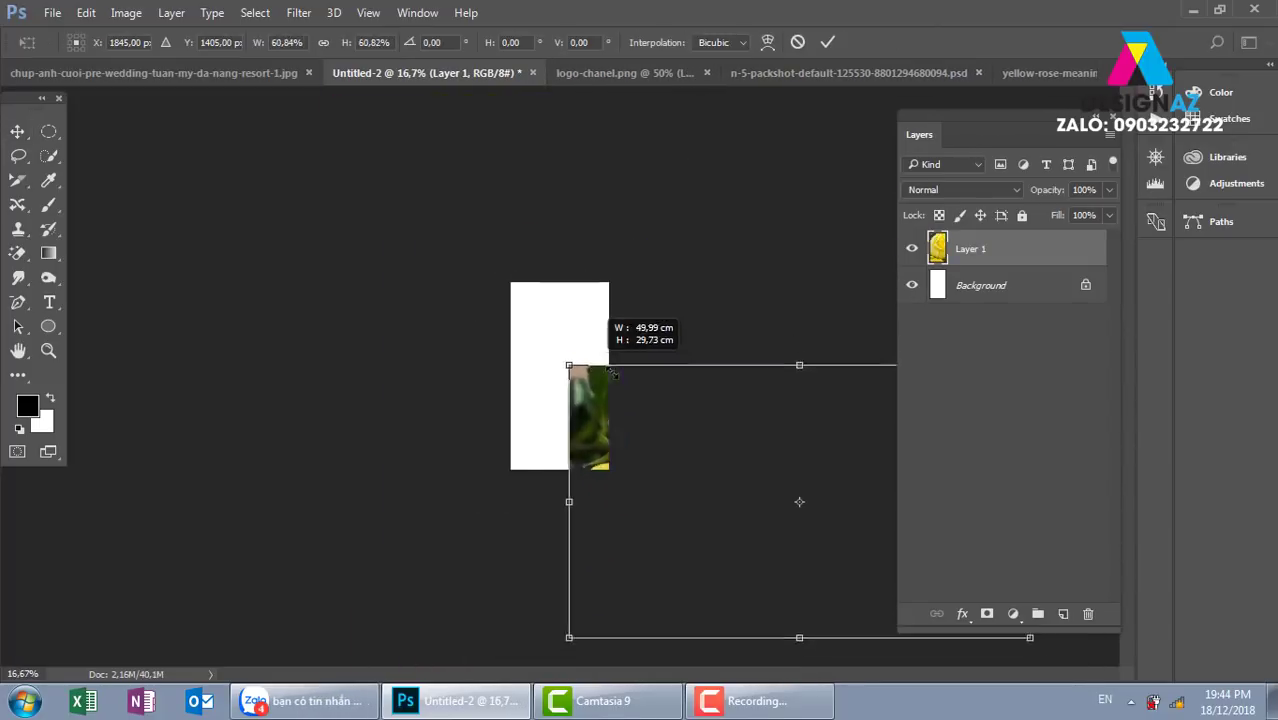
pyautogui.moveTo(762, 451); pyautogui.dragTo(586, 349)
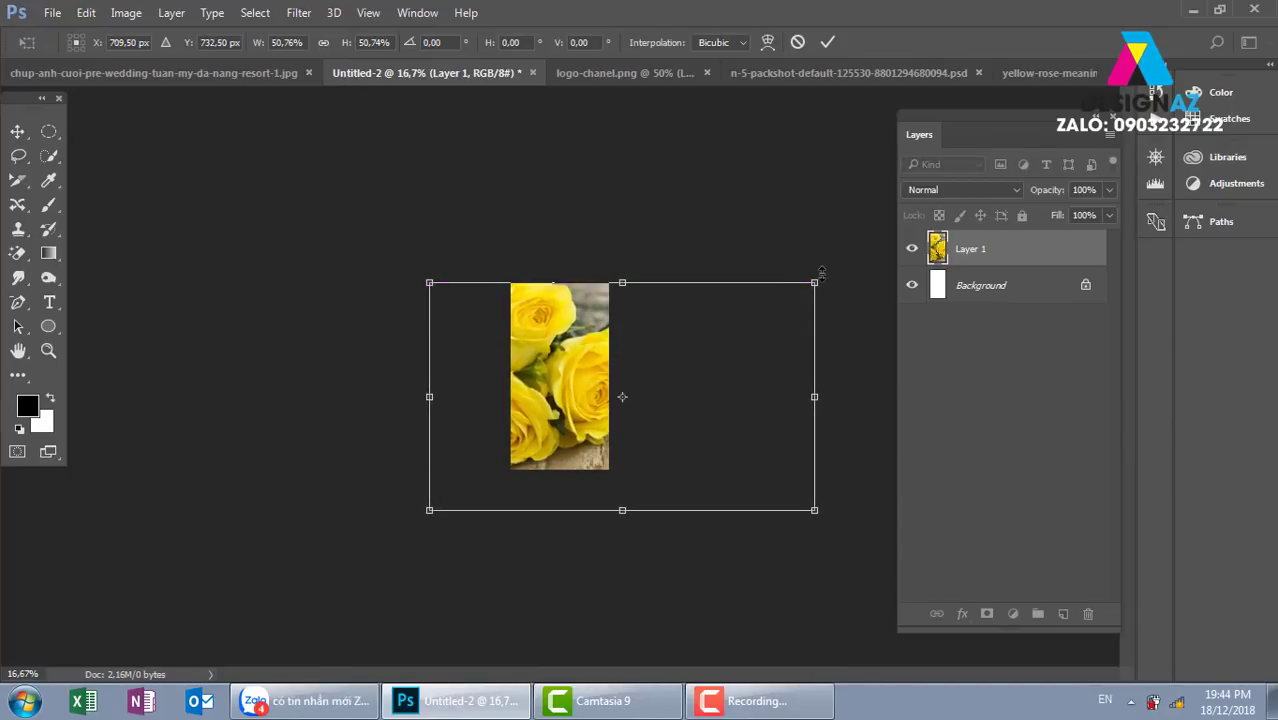
pyautogui.moveTo(816, 281); pyautogui.dragTo(733, 321)
pyautogui.moveTo(679, 378)
pyautogui.mouseDown()
pyautogui.moveTo(629, 349)
pyautogui.moveTo(646, 349)
pyautogui.mouseUp()
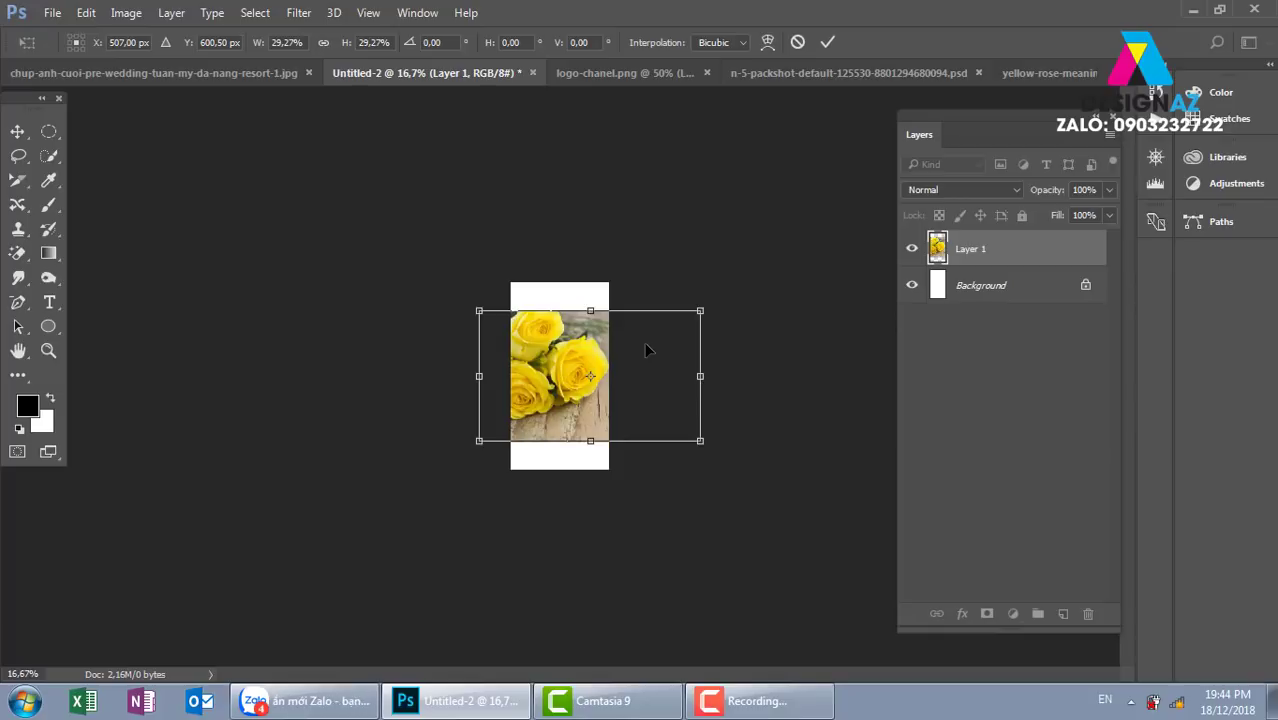
pyautogui.hotkey('ctrl', '+')
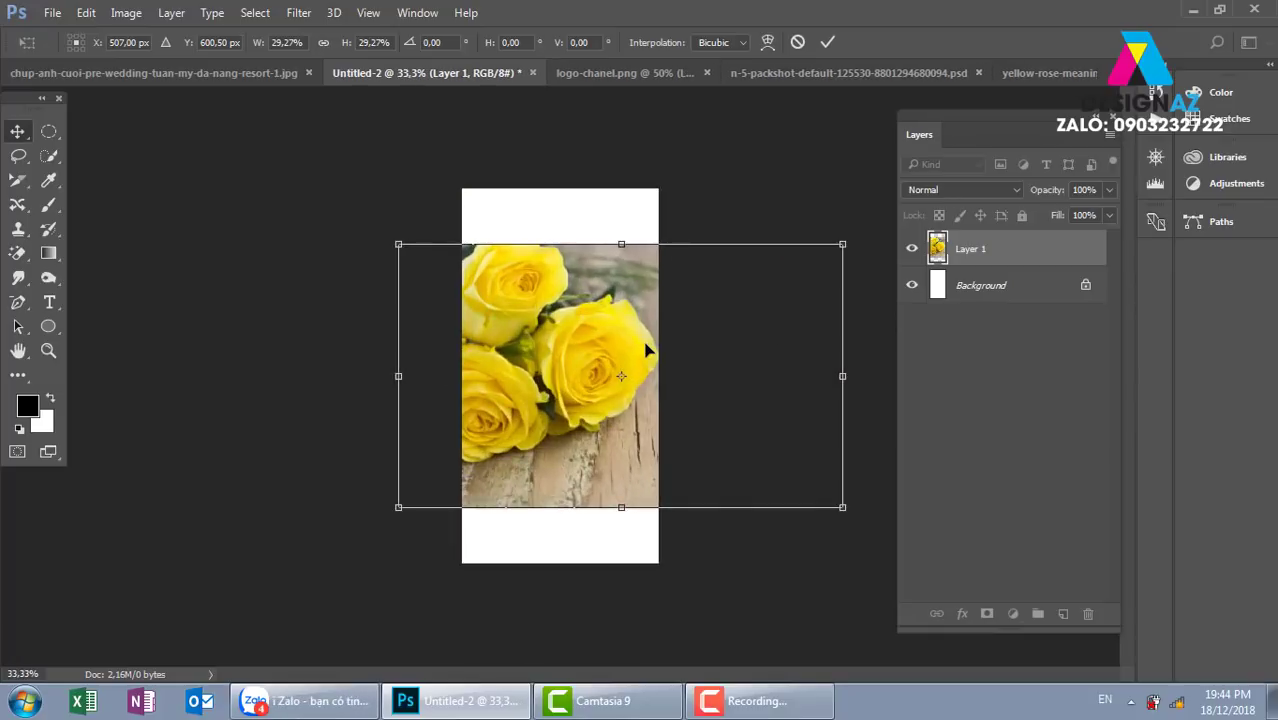
pyautogui.press('Return')
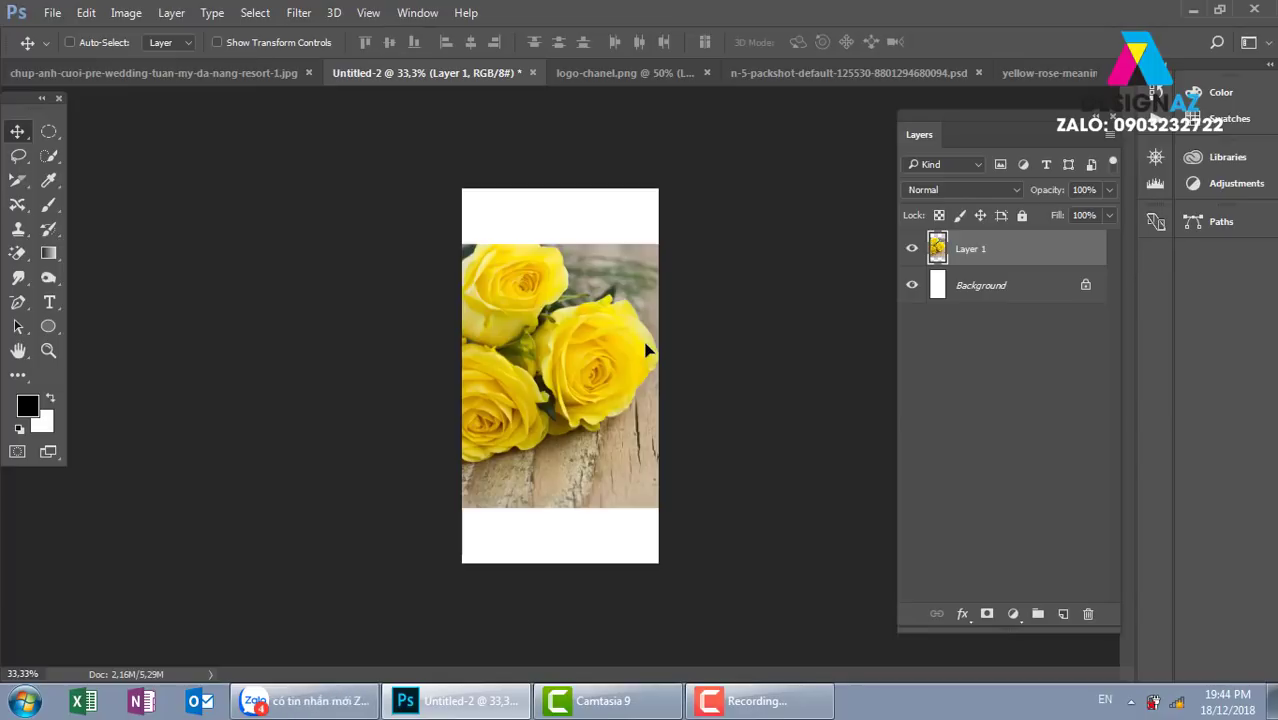
# - Sample a brown tone from the roses and fill the Background layer with it
pyautogui.press('i')
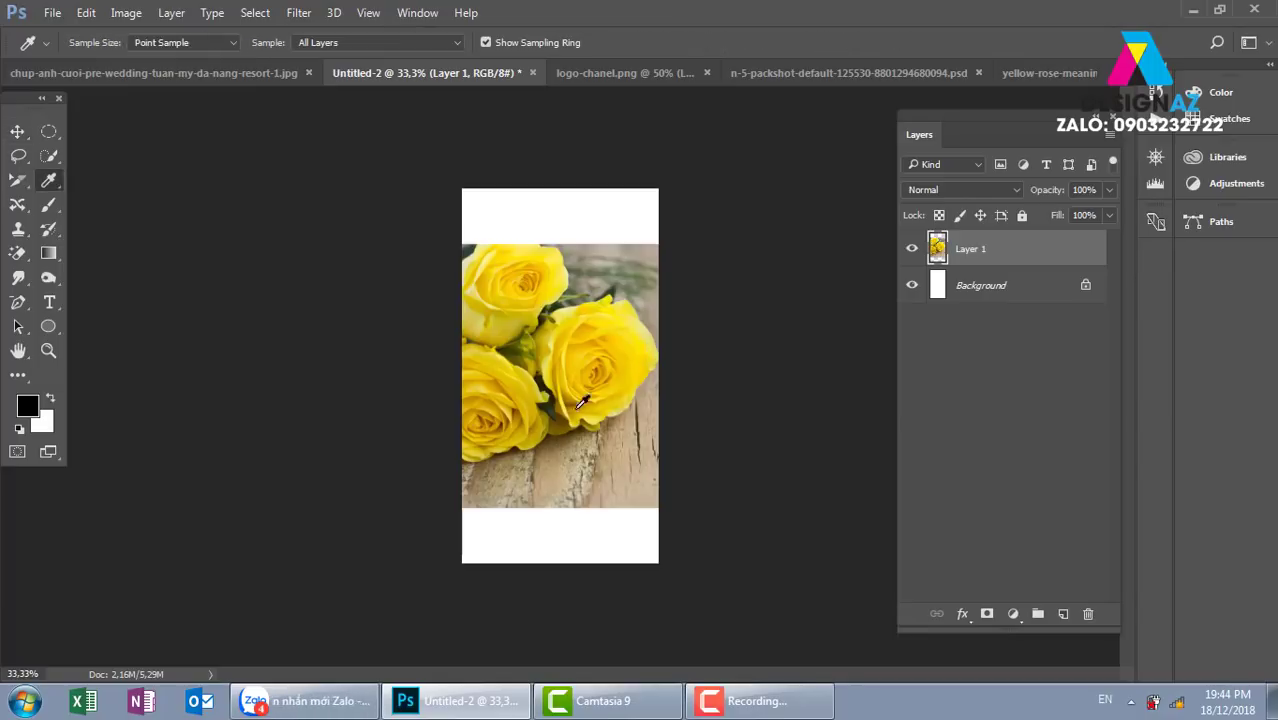
pyautogui.click(577, 430)
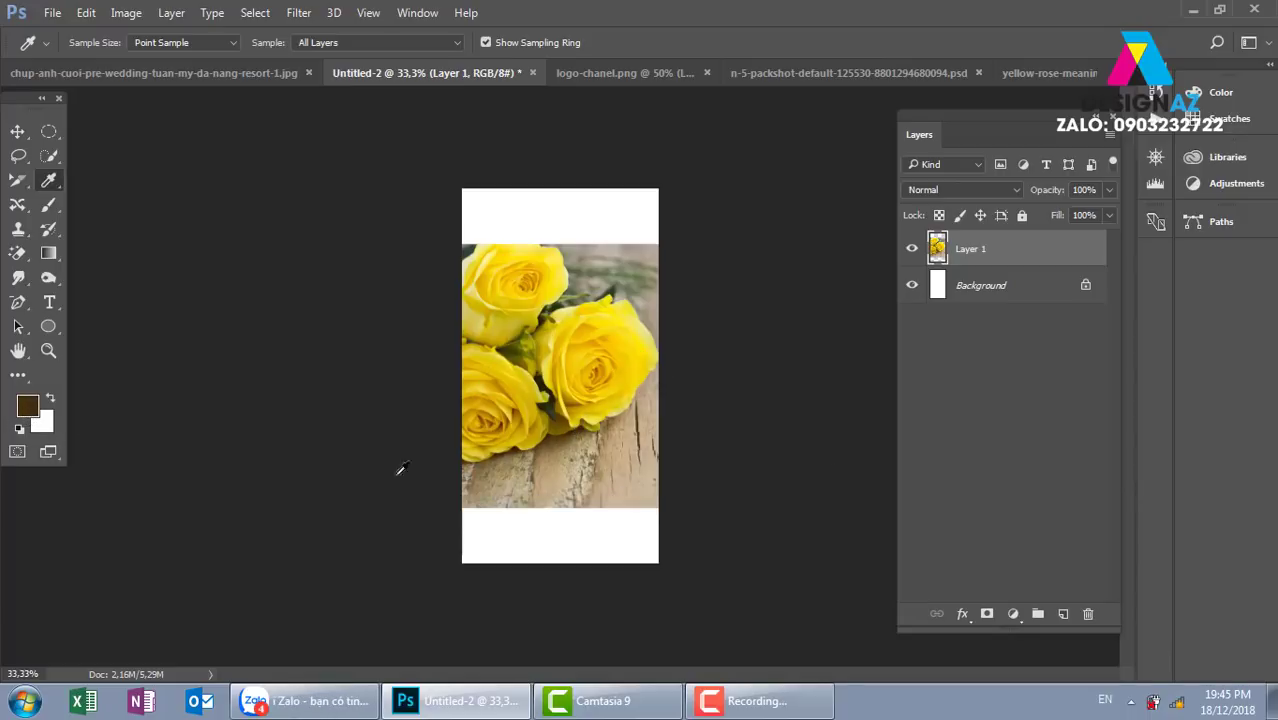
pyautogui.click(1010, 300)
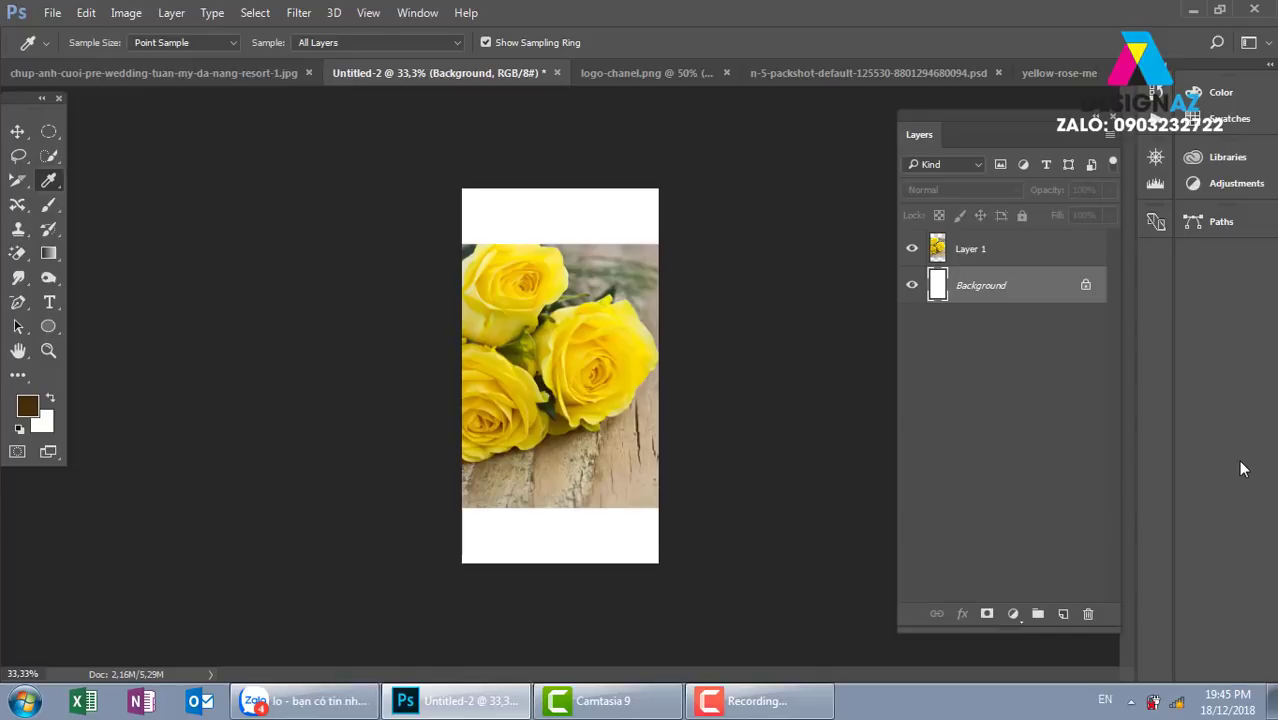
pyautogui.hotkey('alt', 'BackSpace')
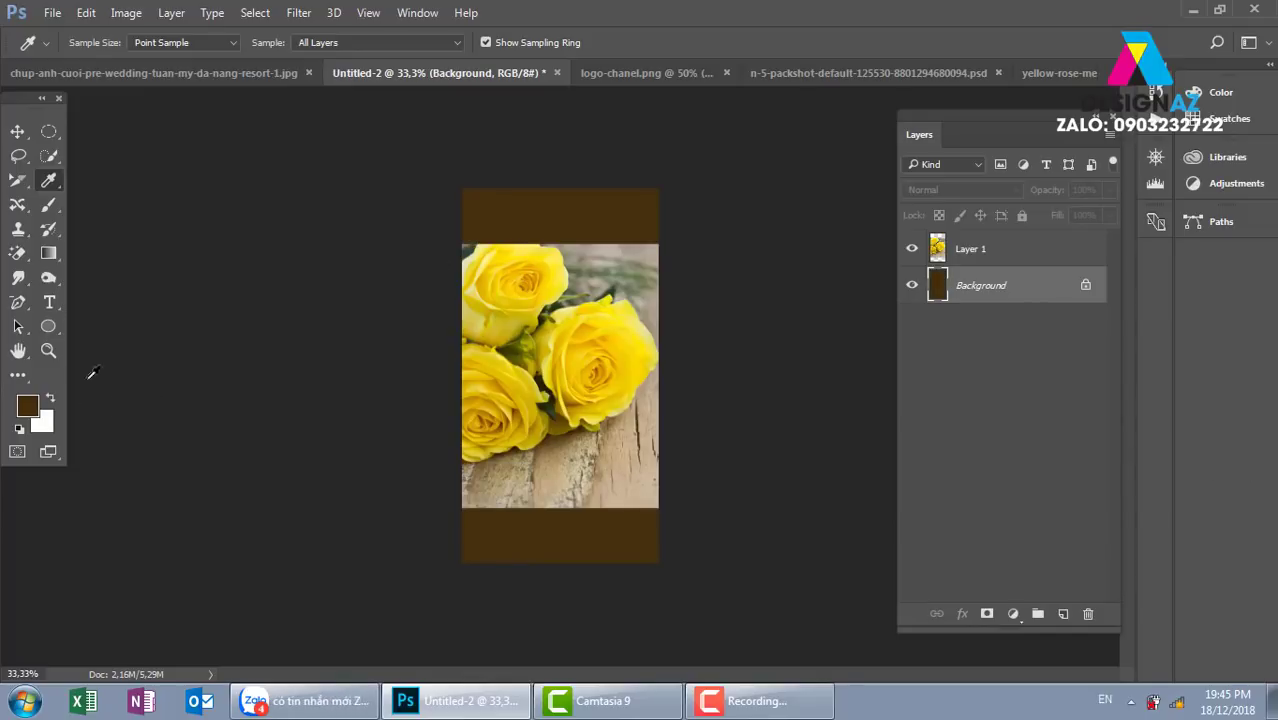
pyautogui.click(17, 131)
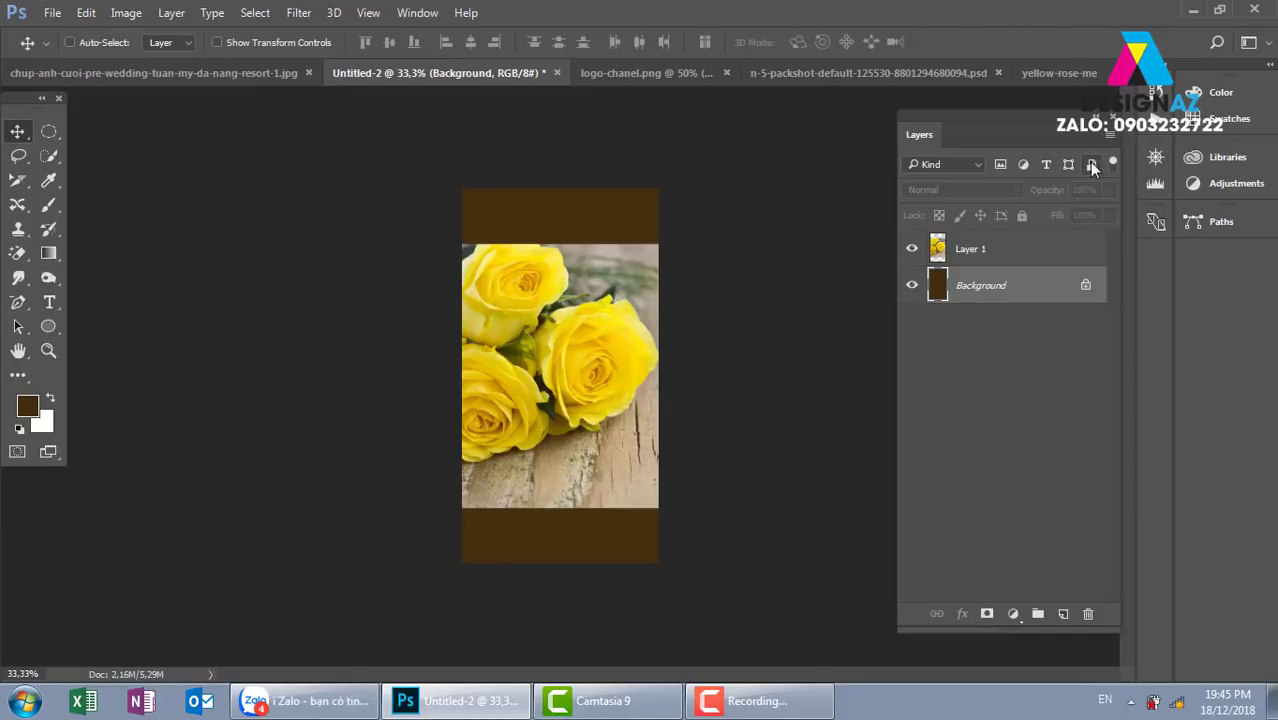
# - Add a layer mask to the rose Layer 1 and open the Gradient Editor
pyautogui.click(1050, 243)
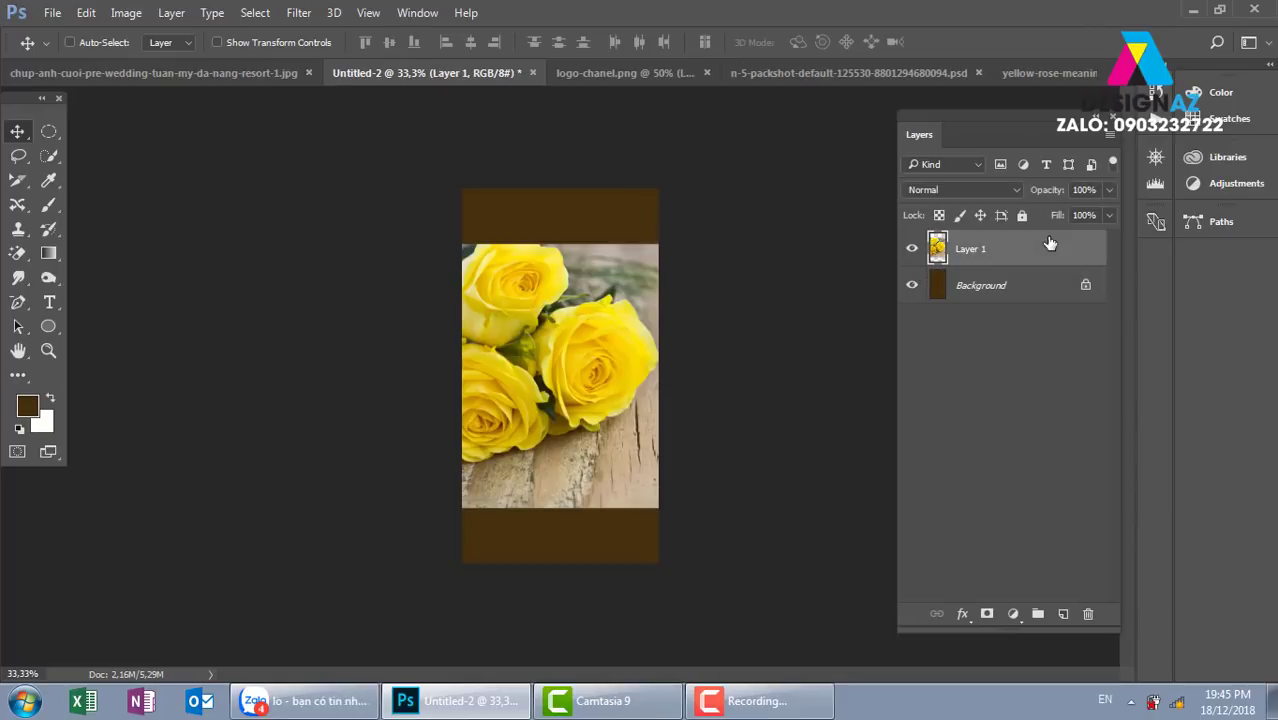
pyautogui.click(987, 614)
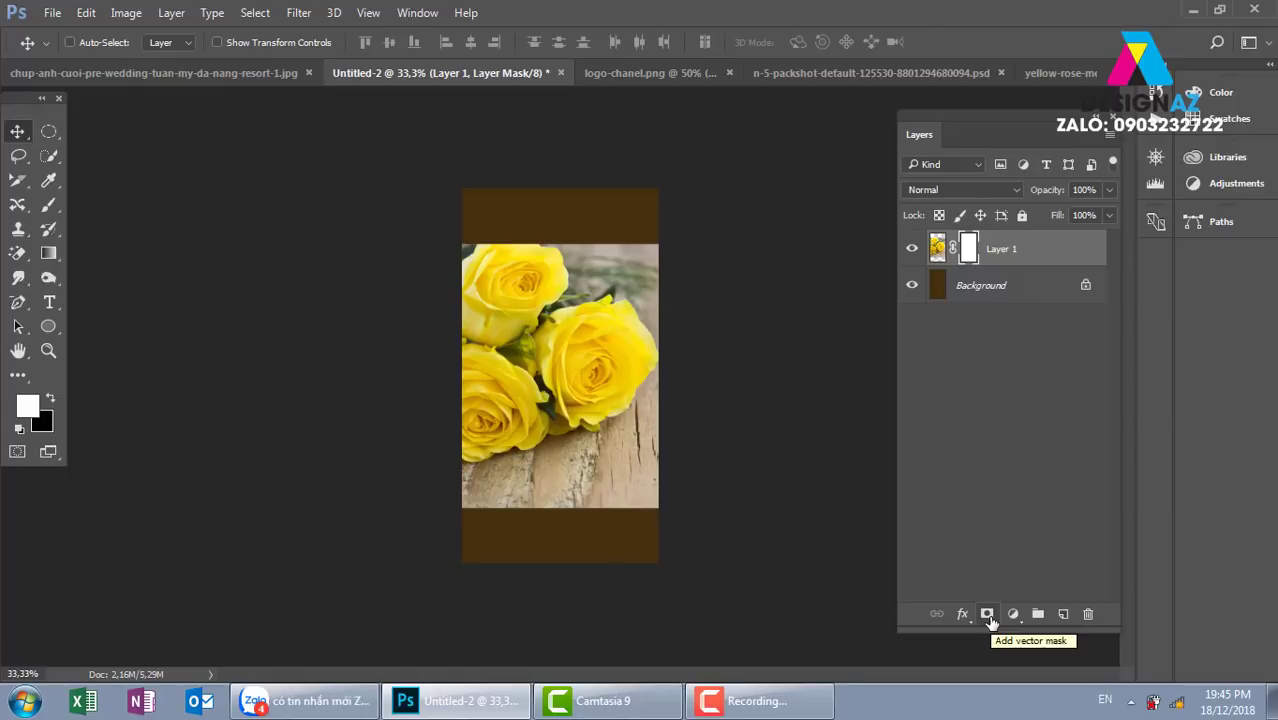
pyautogui.press('g')
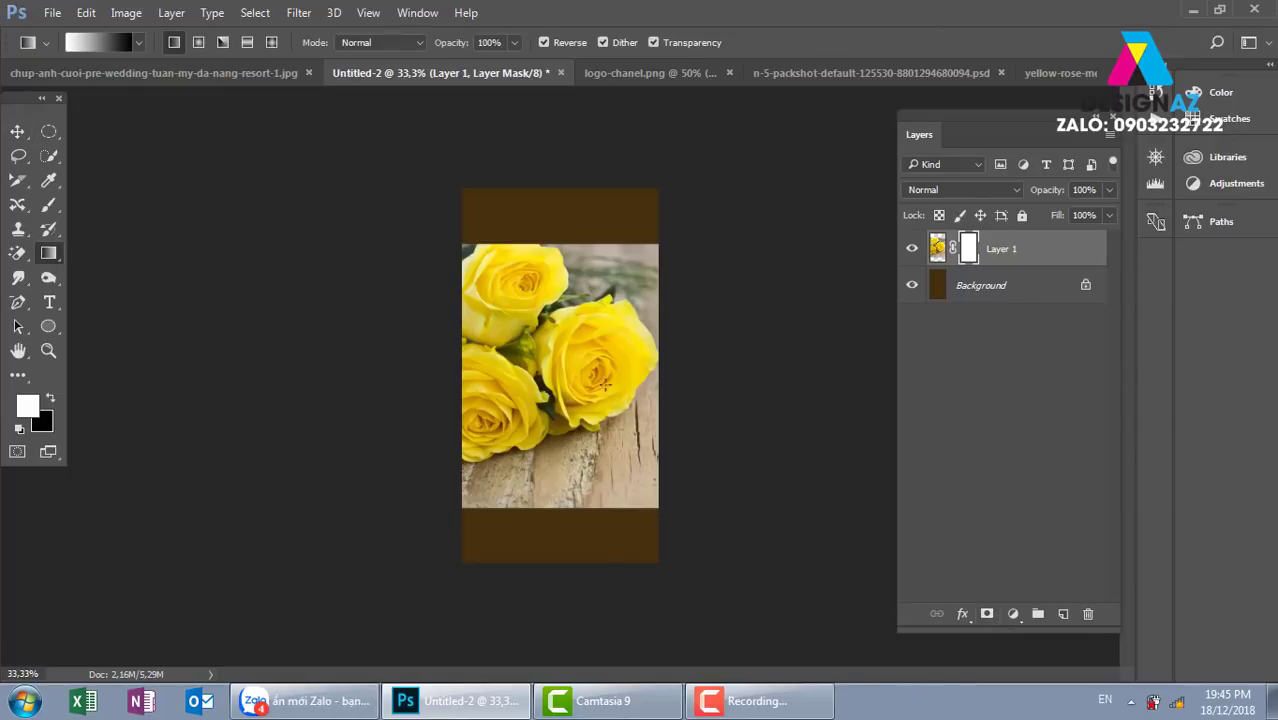
pyautogui.moveTo(559, 450); pyautogui.dragTo(571, 539)
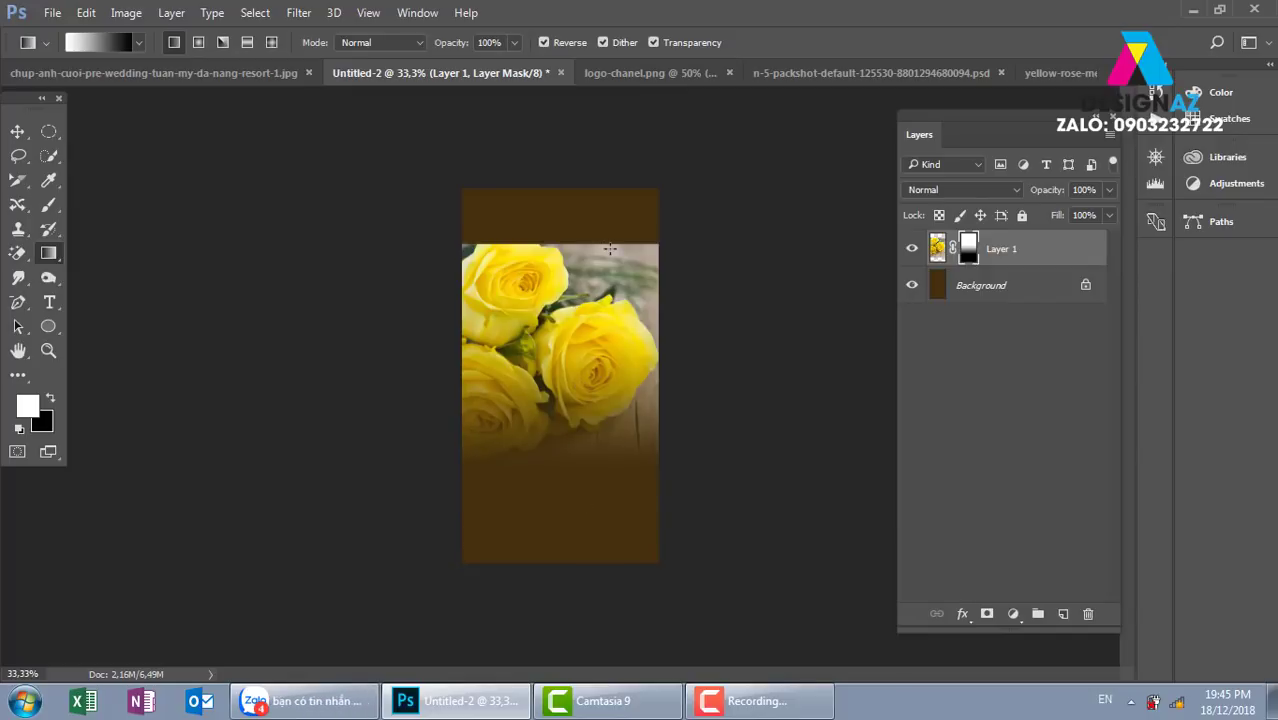
pyautogui.hotkey('ctrl', 'z')
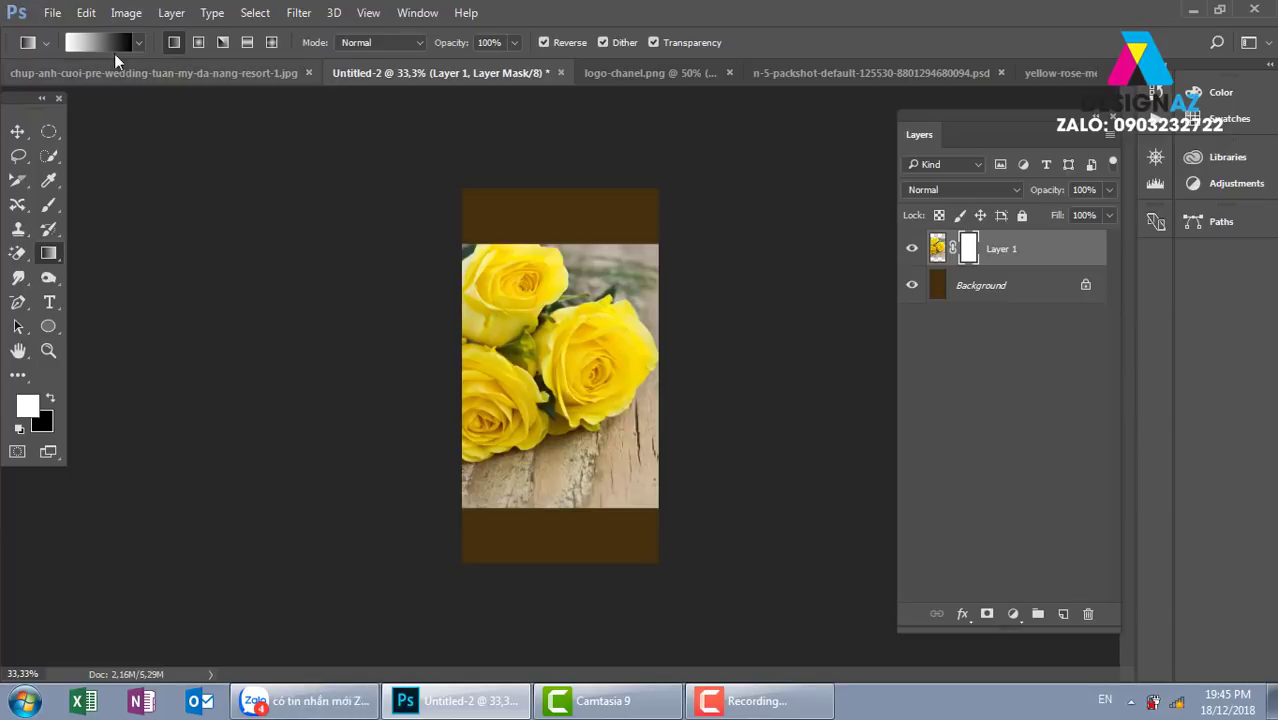
pyautogui.click(112, 47)
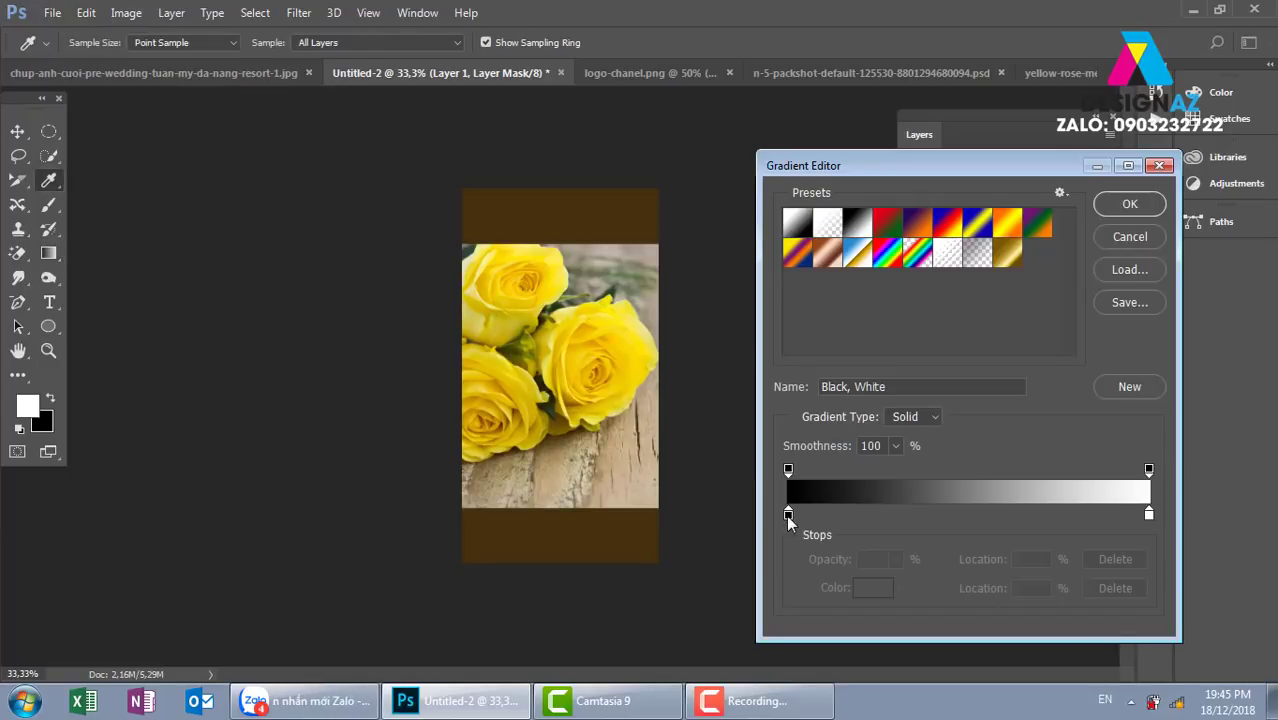
# - Build a black–white (48%)–black gradient and drag it vertically across the rose mask
pyautogui.click(1149, 514)
pyautogui.click(872, 588)
pyautogui.write('000000')
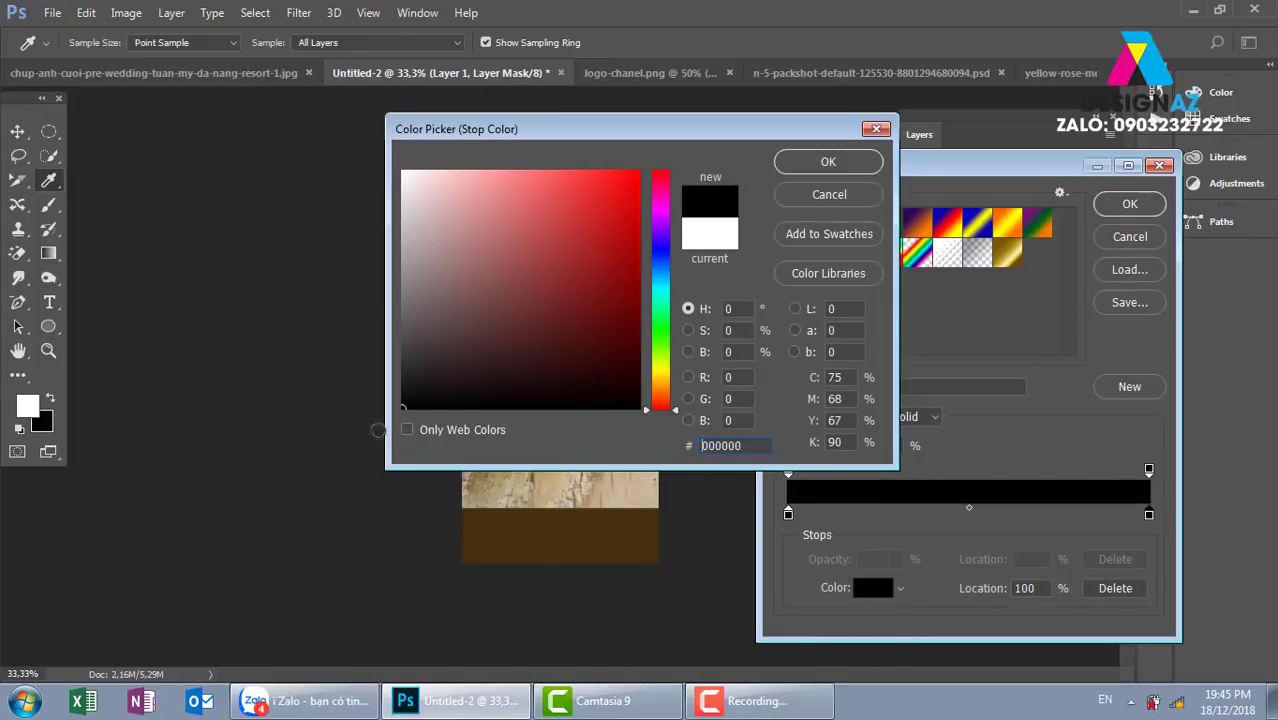
pyautogui.click(848, 164)
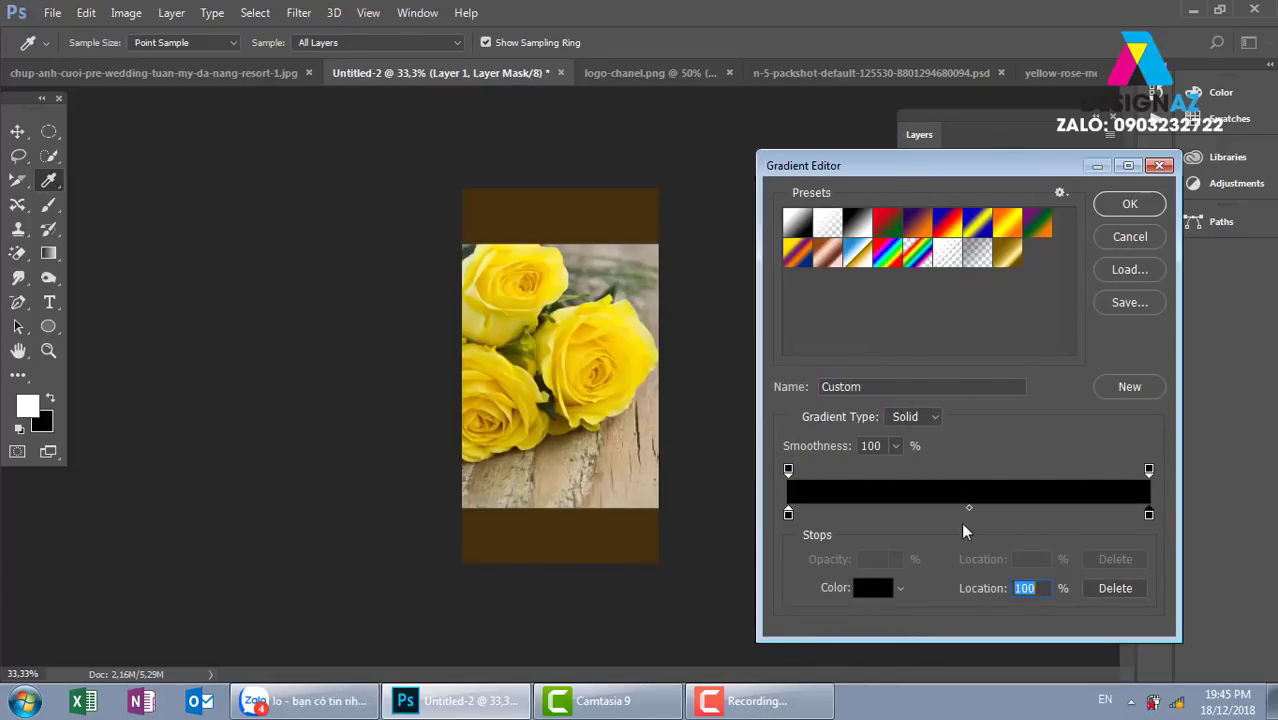
pyautogui.click(959, 516)
pyautogui.click(872, 588)
pyautogui.write('ffffff')
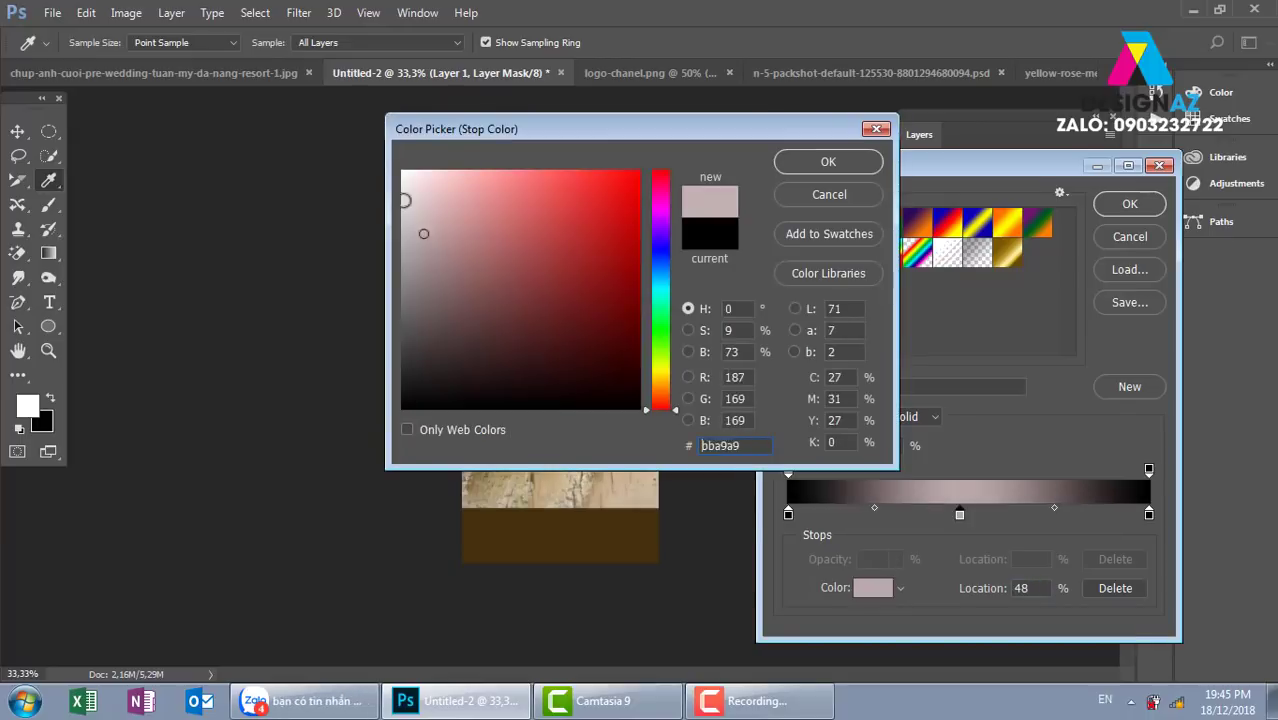
pyautogui.click(828, 161)
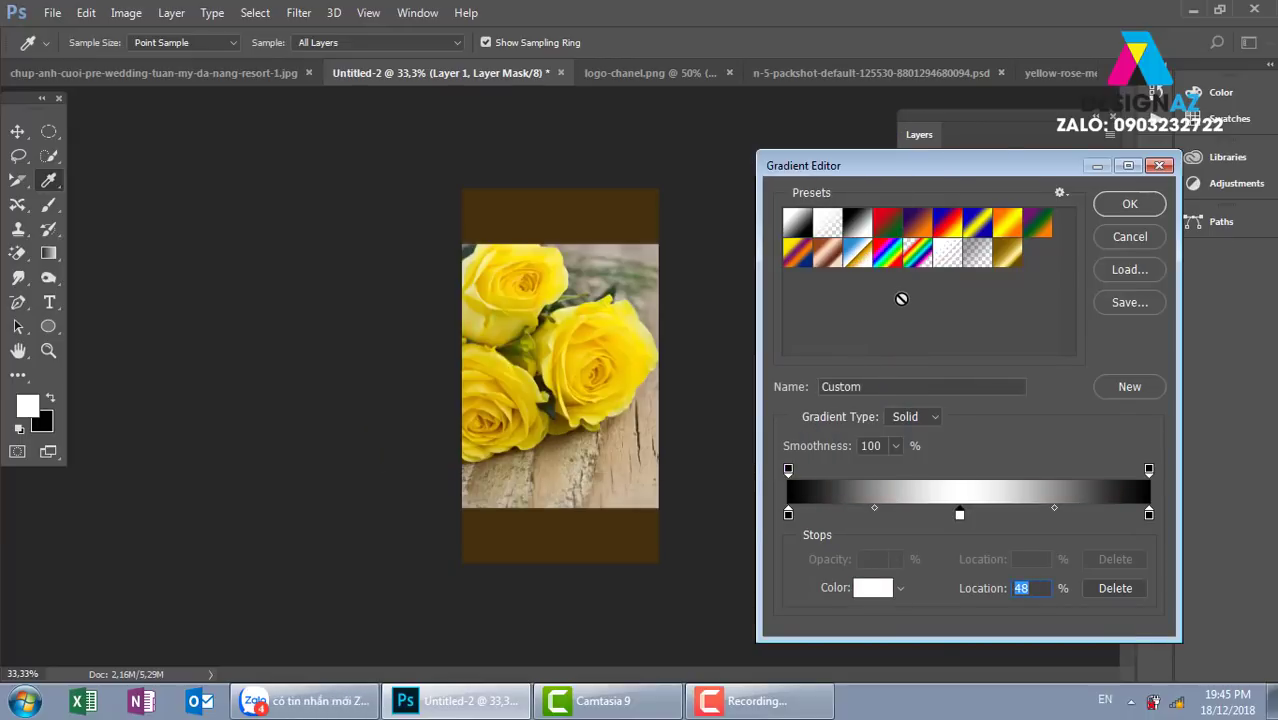
pyautogui.click(1129, 204)
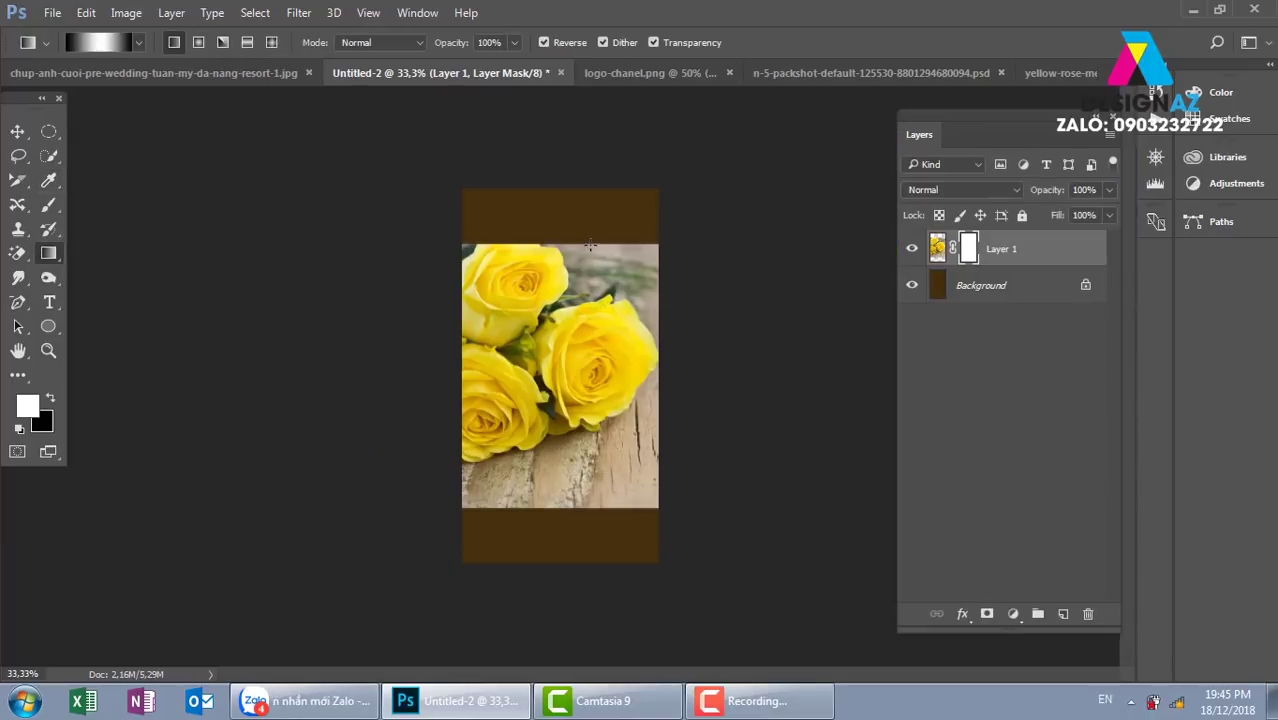
pyautogui.moveTo(593, 267); pyautogui.dragTo(616, 513)
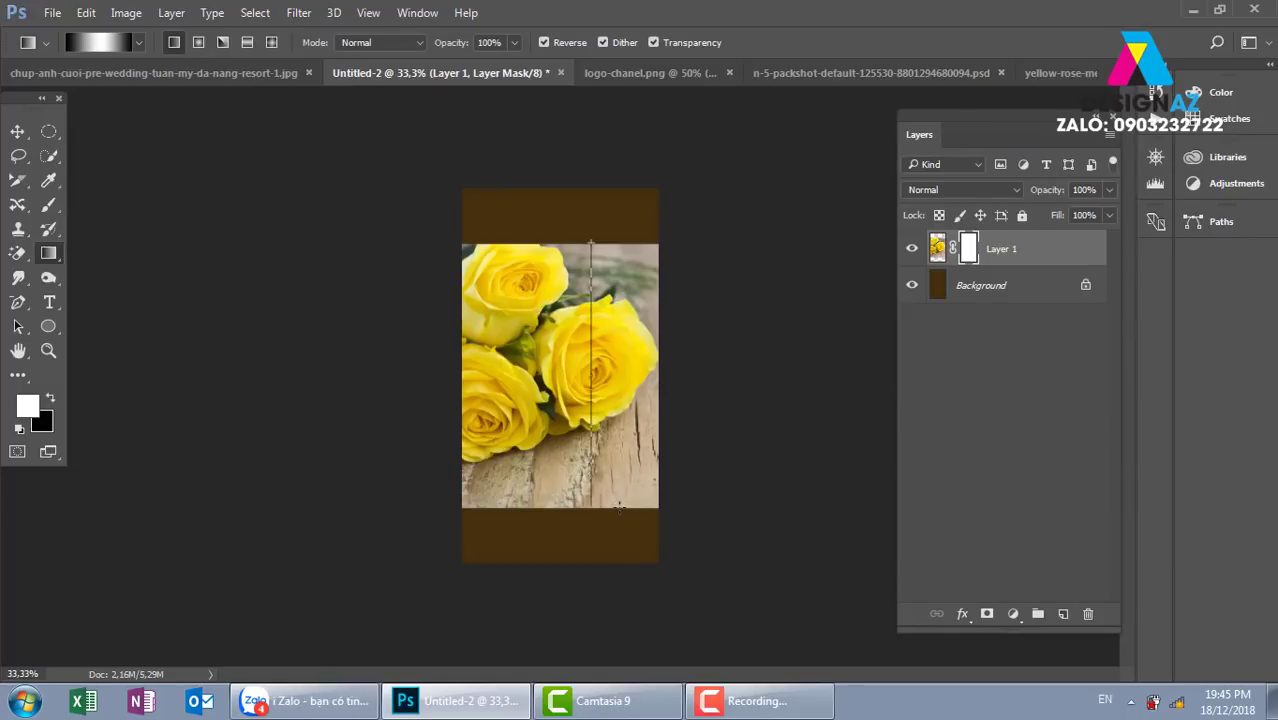
pyautogui.moveTo(619, 508); pyautogui.dragTo(619, 508)
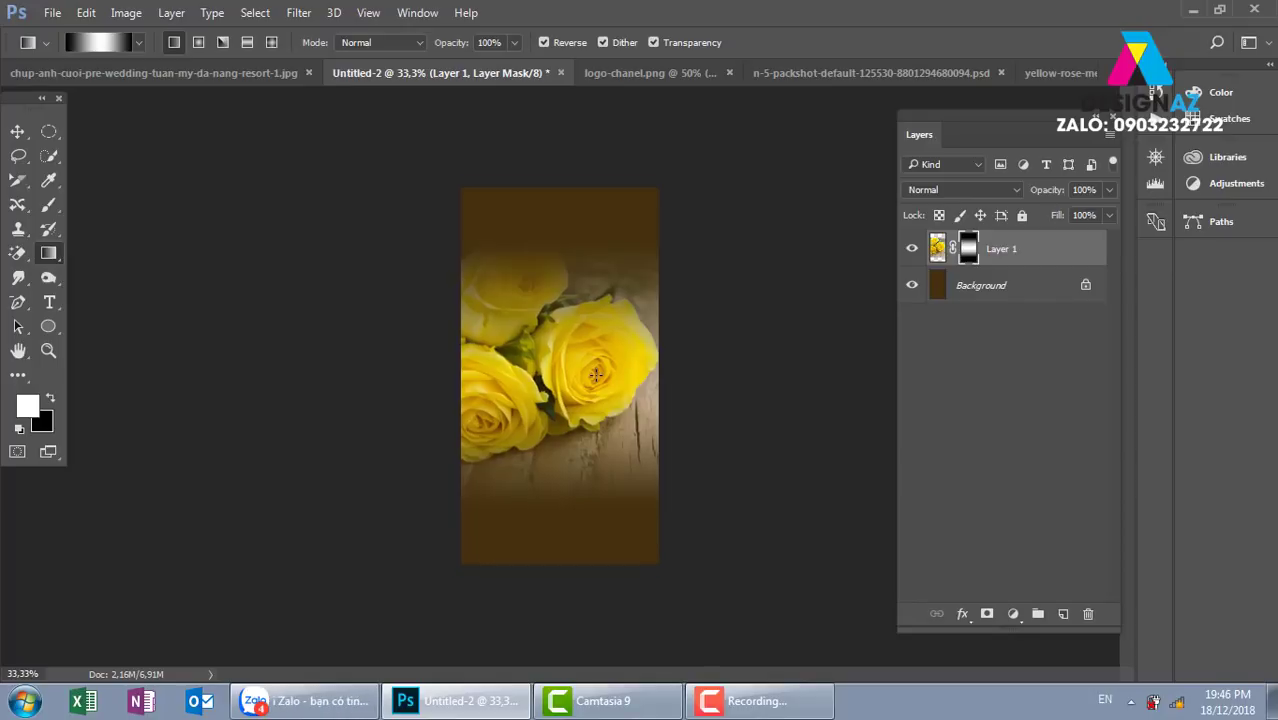
# - Refill the Background layer with a darker brown foreground colour
pyautogui.hotkey('ctrl', '+')
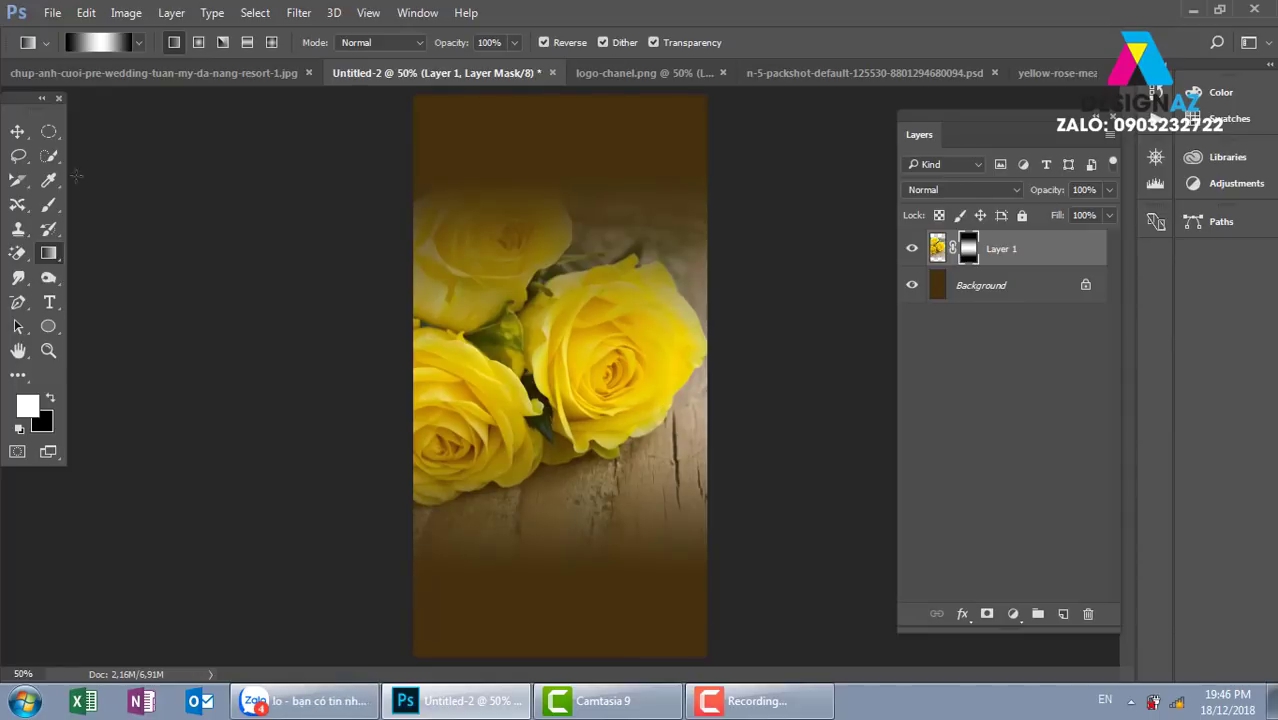
pyautogui.click(17, 131)
pyautogui.rightClick(627, 152)
pyautogui.click(670, 158)
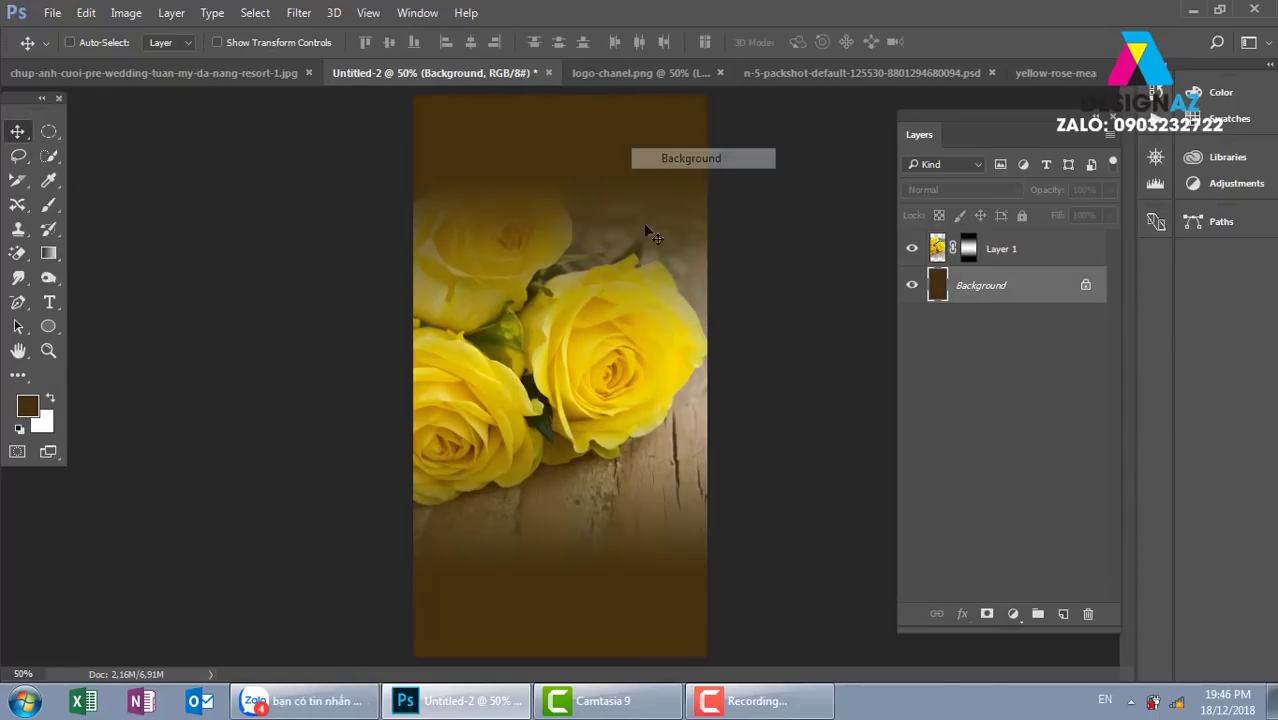
pyautogui.click(27, 405)
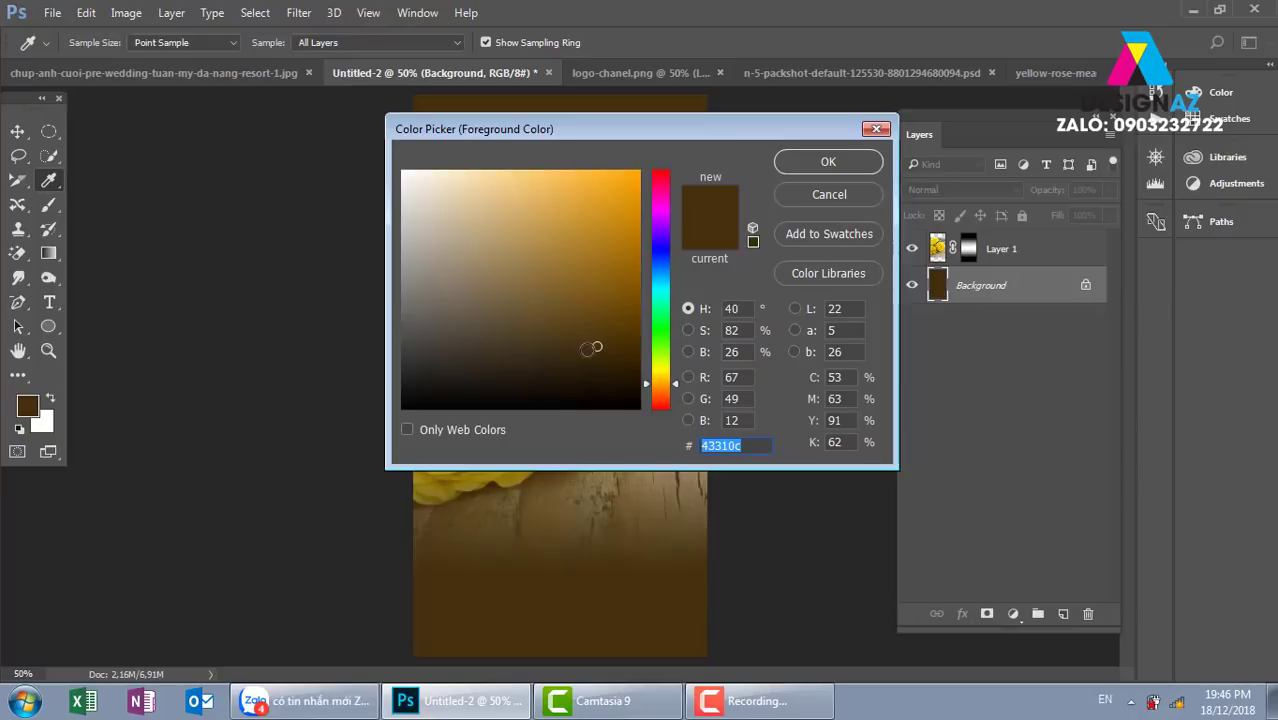
pyautogui.moveTo(596, 347); pyautogui.dragTo(623, 375)
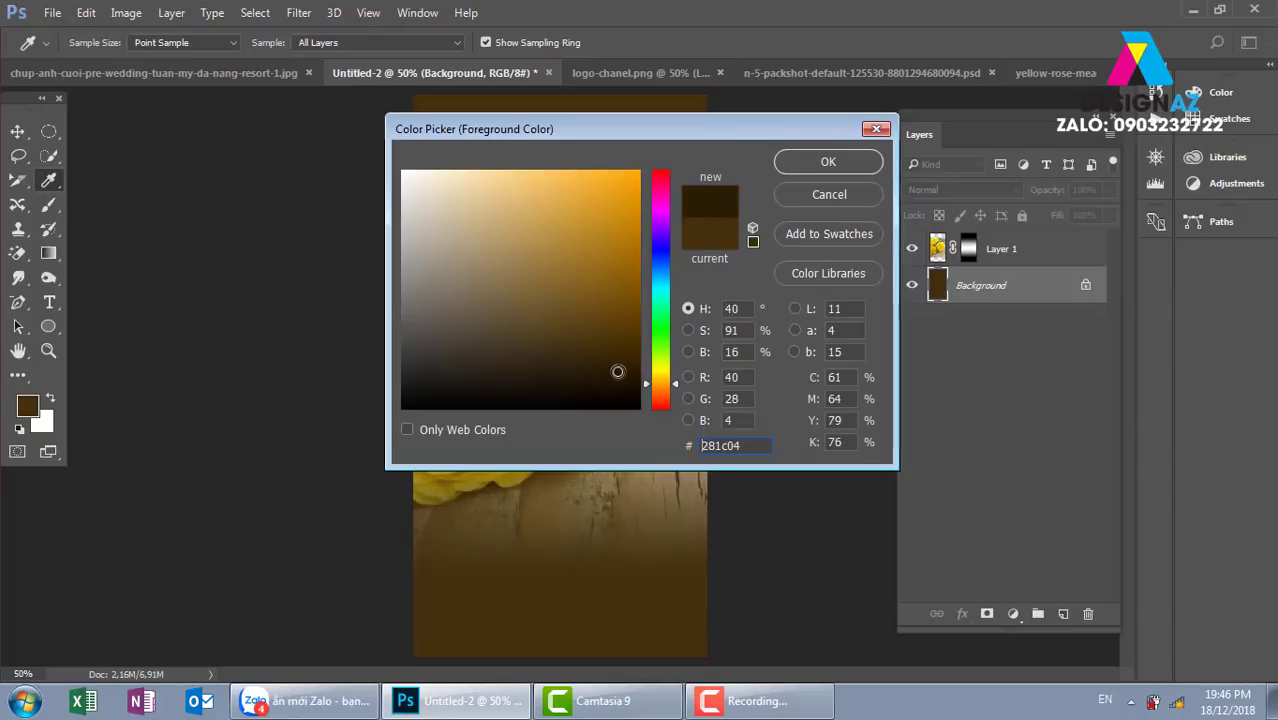
pyautogui.click(842, 167)
pyautogui.hotkey('alt', 'BackSpace')
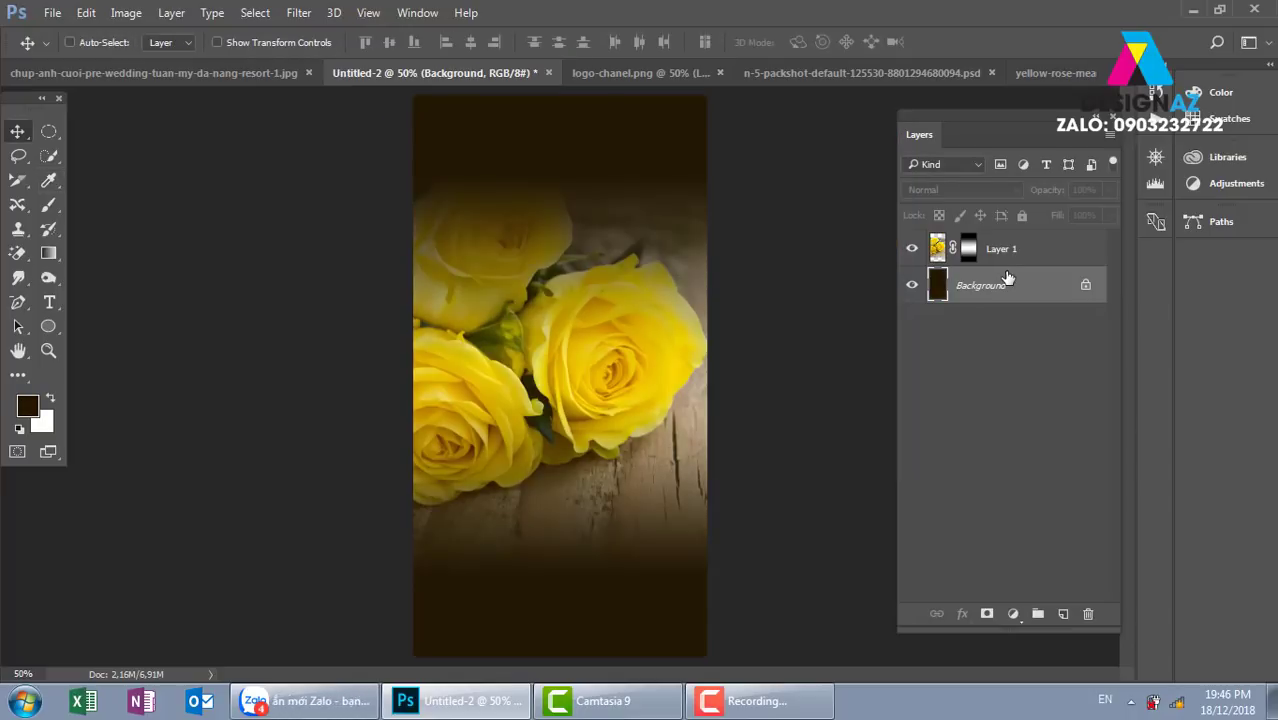
# - Reselect Layer 1, close the wedding and shampoo-ad documents unsaved, then view the logo
pyautogui.rightClick(597, 243)
pyautogui.click(640, 246)
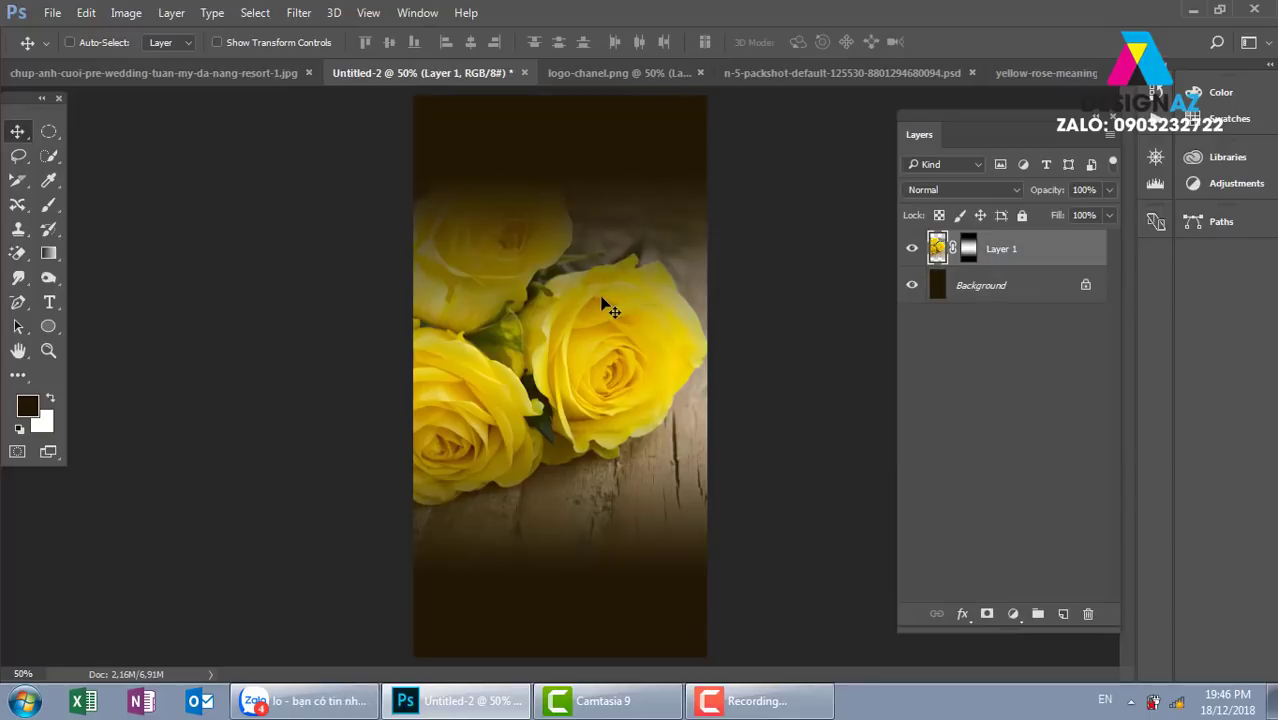
pyautogui.click(239, 81)
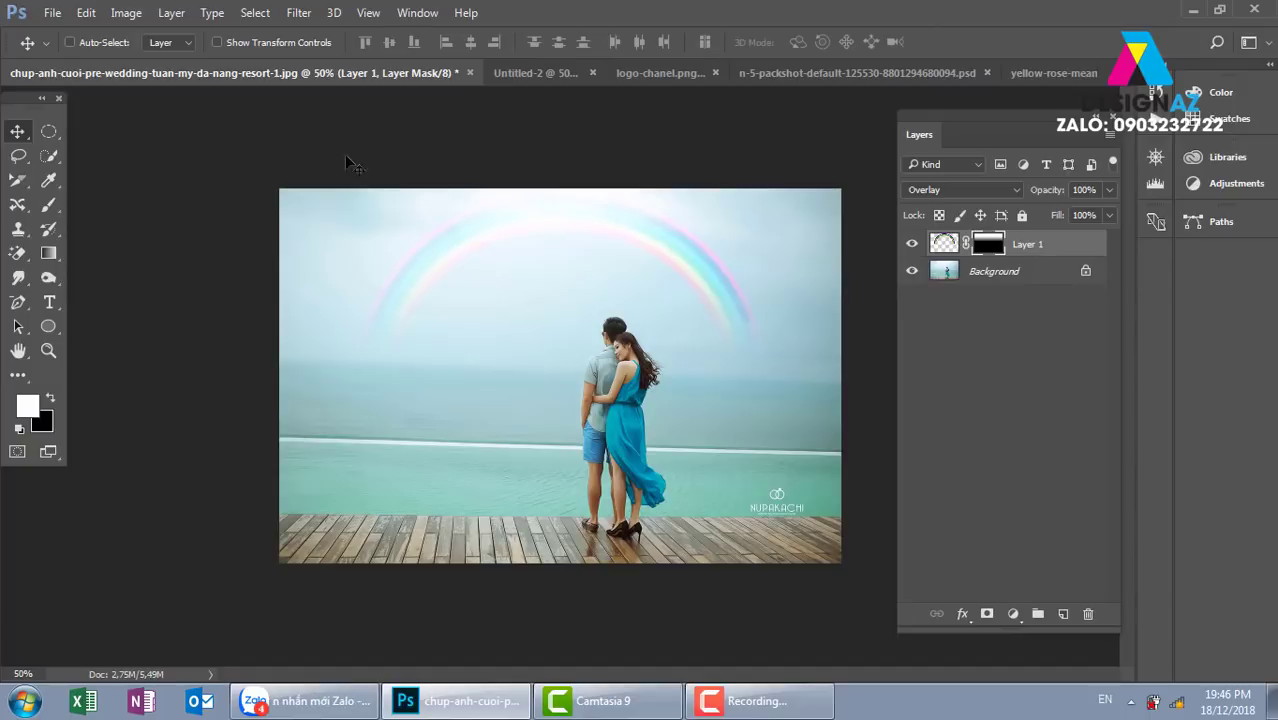
pyautogui.click(469, 73)
pyautogui.click(683, 266)
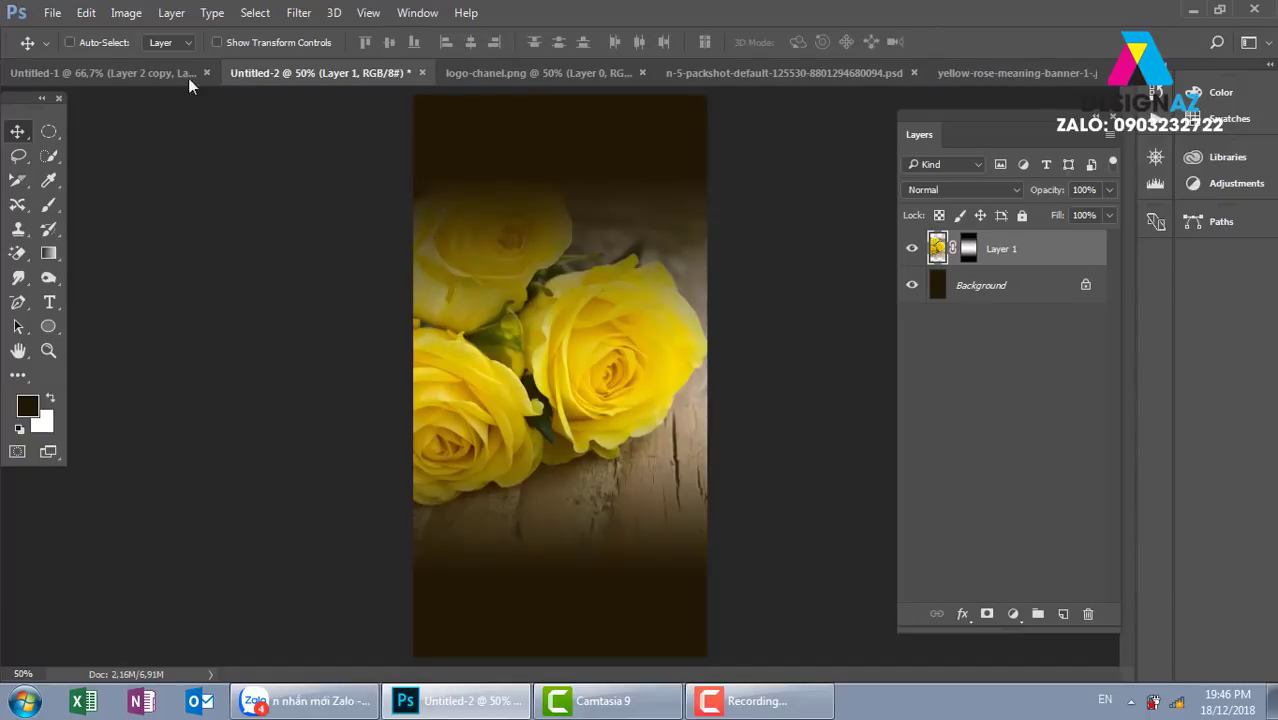
pyautogui.click(146, 76)
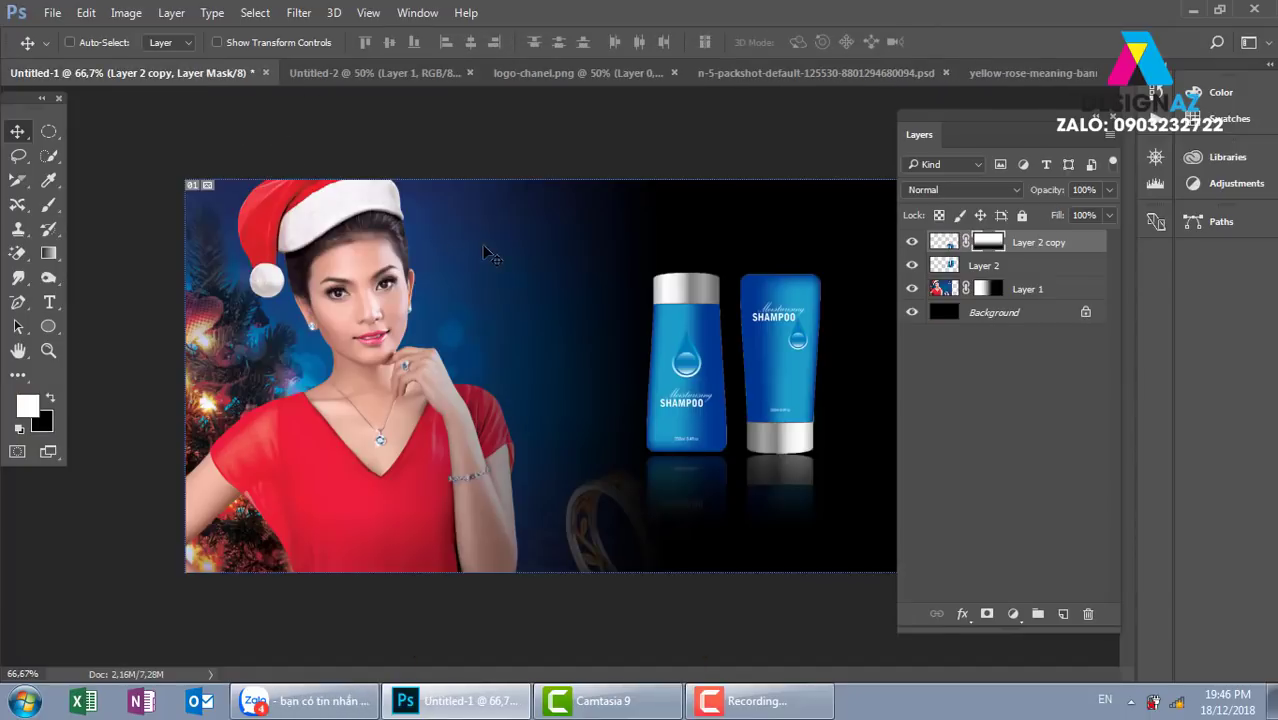
pyautogui.click(265, 73)
pyautogui.click(683, 270)
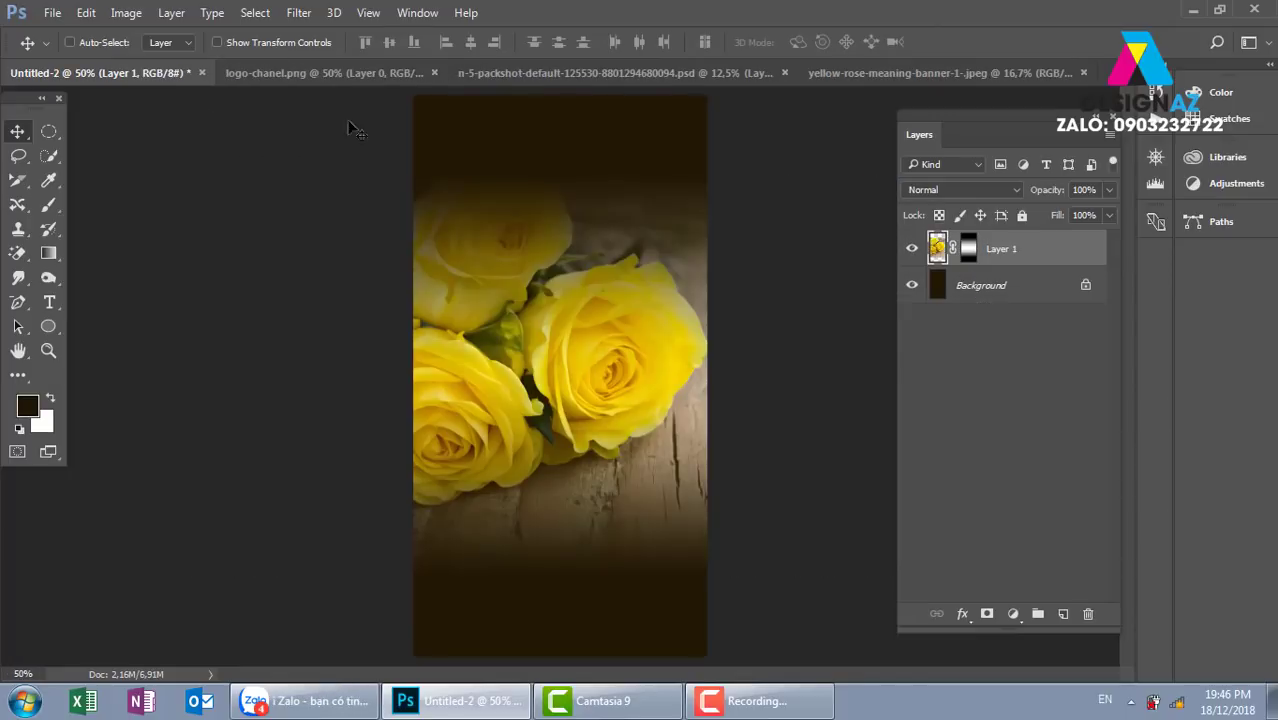
pyautogui.click(322, 73)
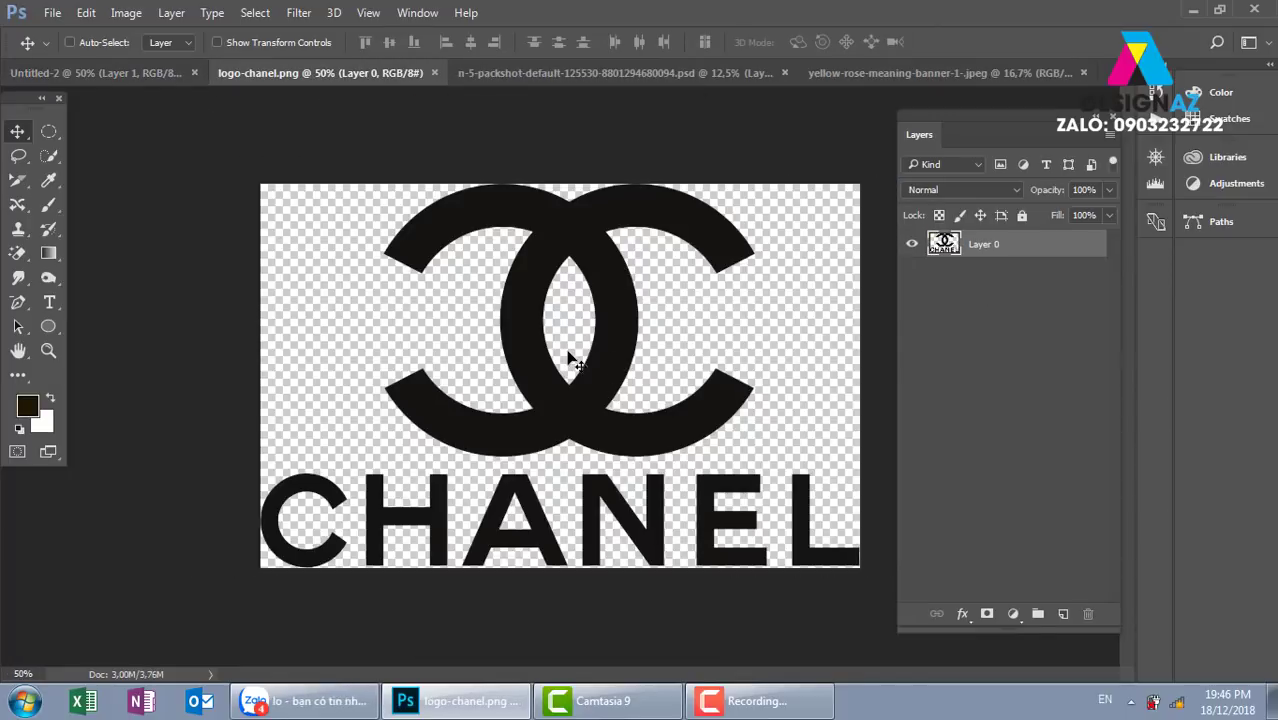
# - Bring the Chanel logo into the poster as Layer 2, scaled to ~23% near the top
pyautogui.moveTo(606, 389)
pyautogui.mouseDown()
pyautogui.moveTo(410, 281)
pyautogui.moveTo(581, 315)
pyautogui.moveTo(617, 360)
pyautogui.mouseUp()
pyautogui.hotkey('ctrl', '-')
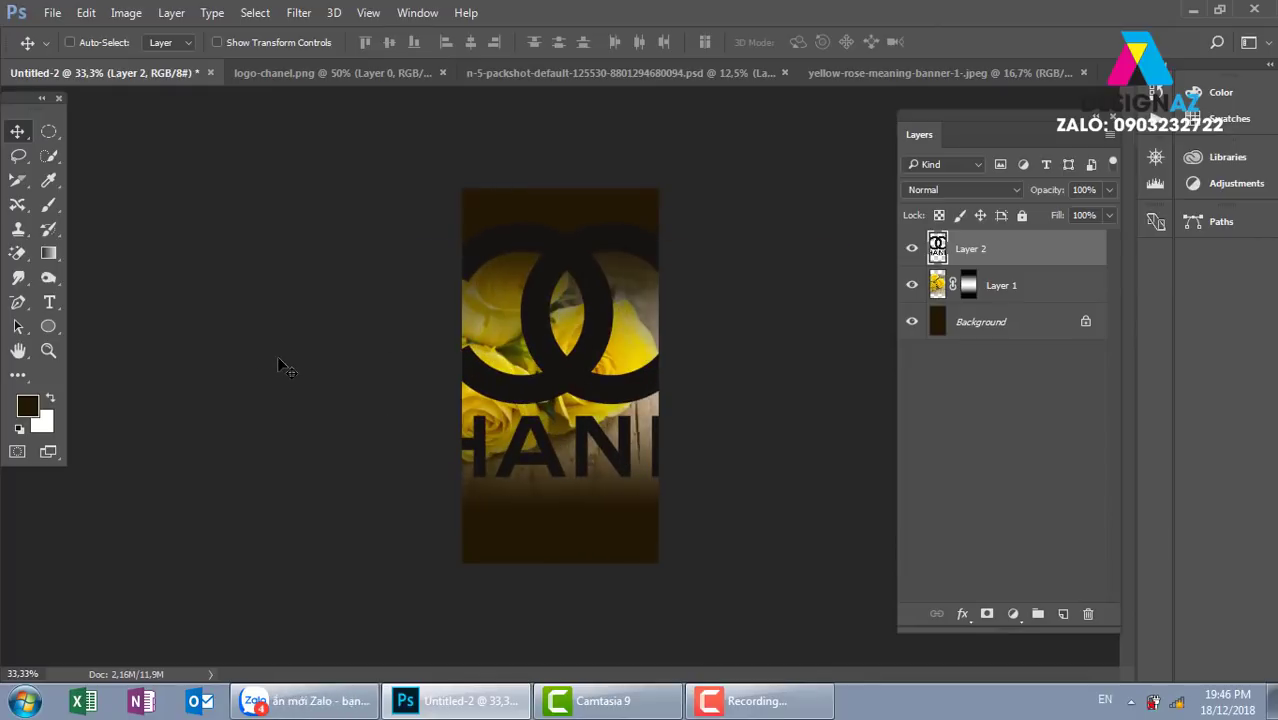
pyautogui.hotkey('ctrl', 't')
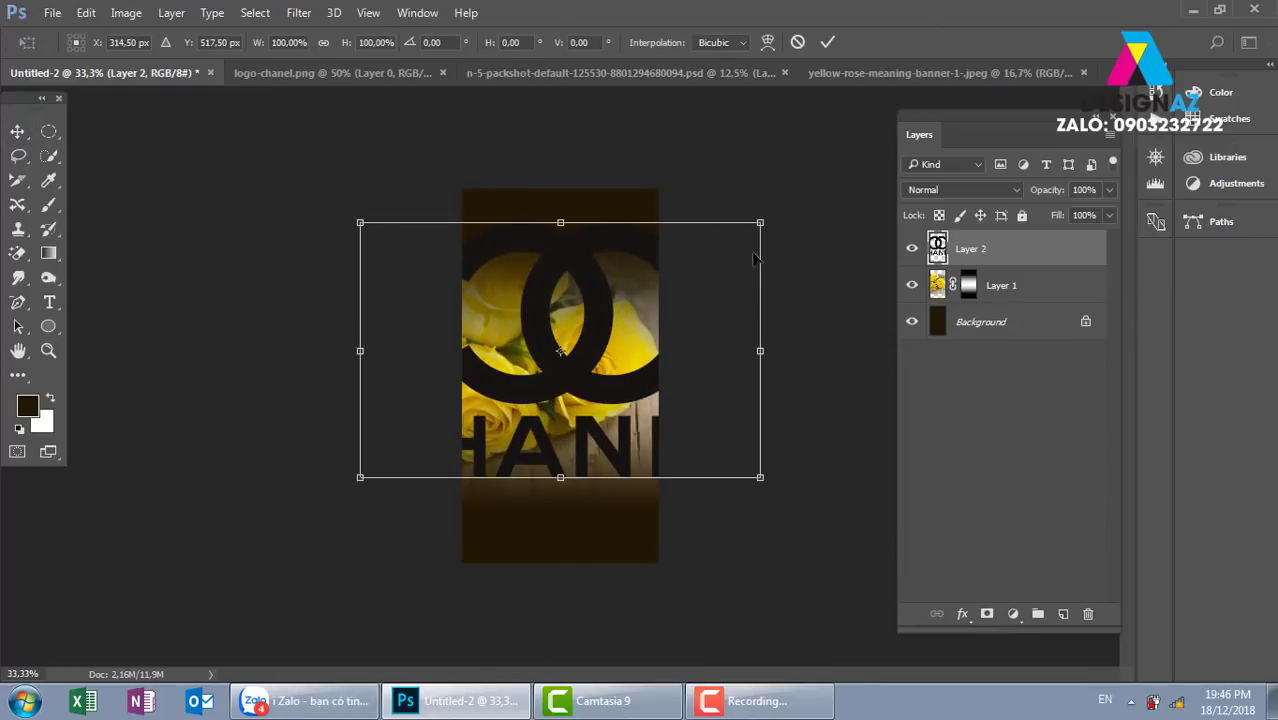
pyautogui.moveTo(760, 222)
pyautogui.mouseDown()
pyautogui.moveTo(607, 322)
pyautogui.moveTo(573, 258)
pyautogui.mouseUp()
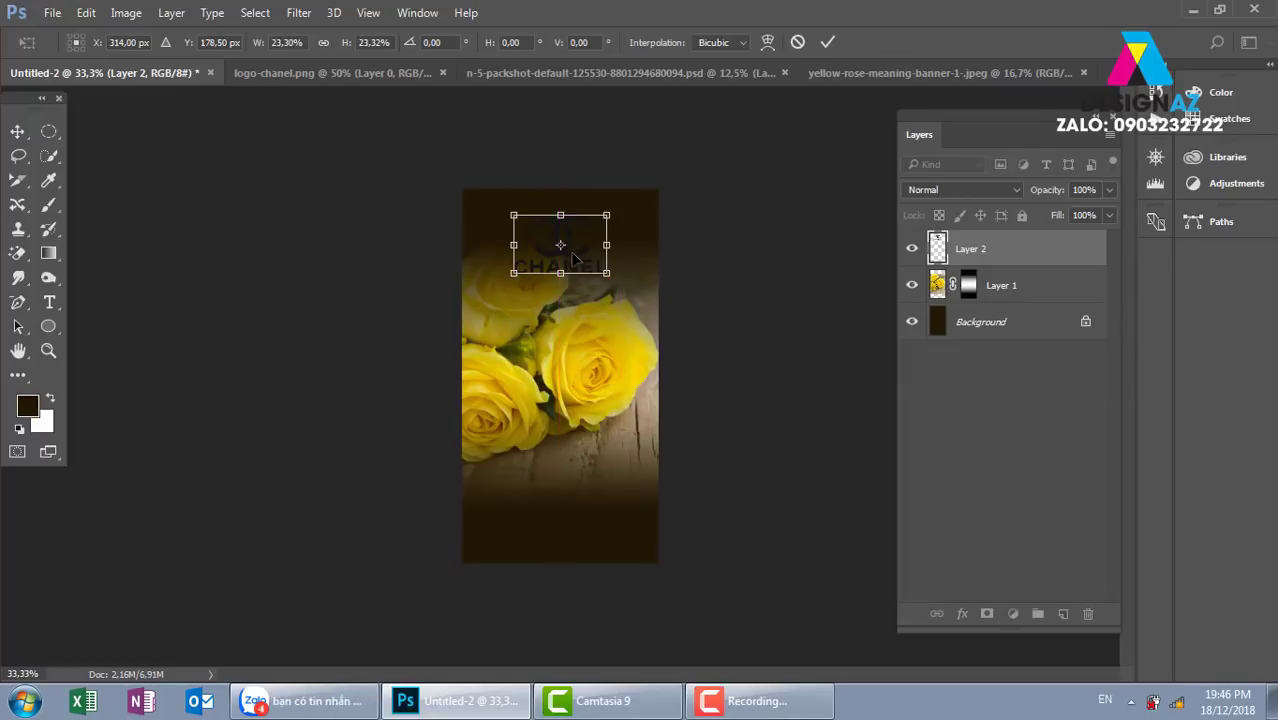
pyautogui.press('Return')
pyautogui.hotkey('ctrl', '+')
pyautogui.hotkey('ctrl', '+')
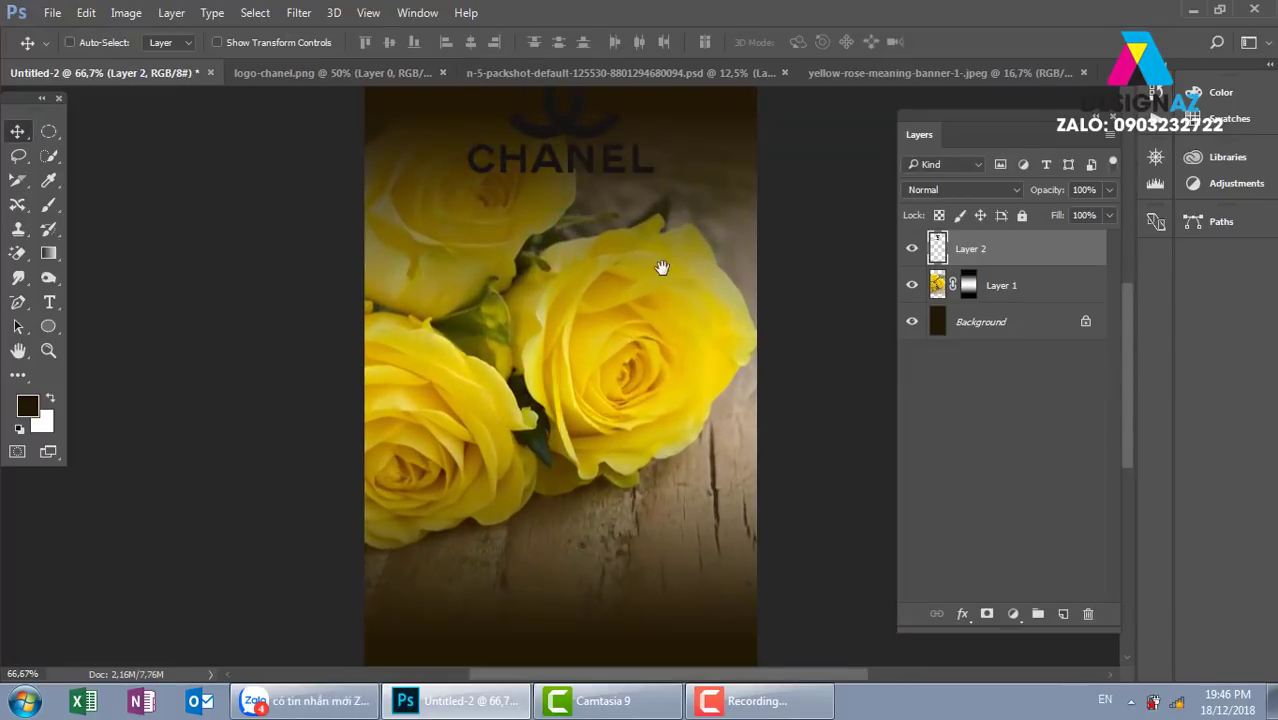
pyautogui.moveTo(662, 266); pyautogui.dragTo(652, 407)
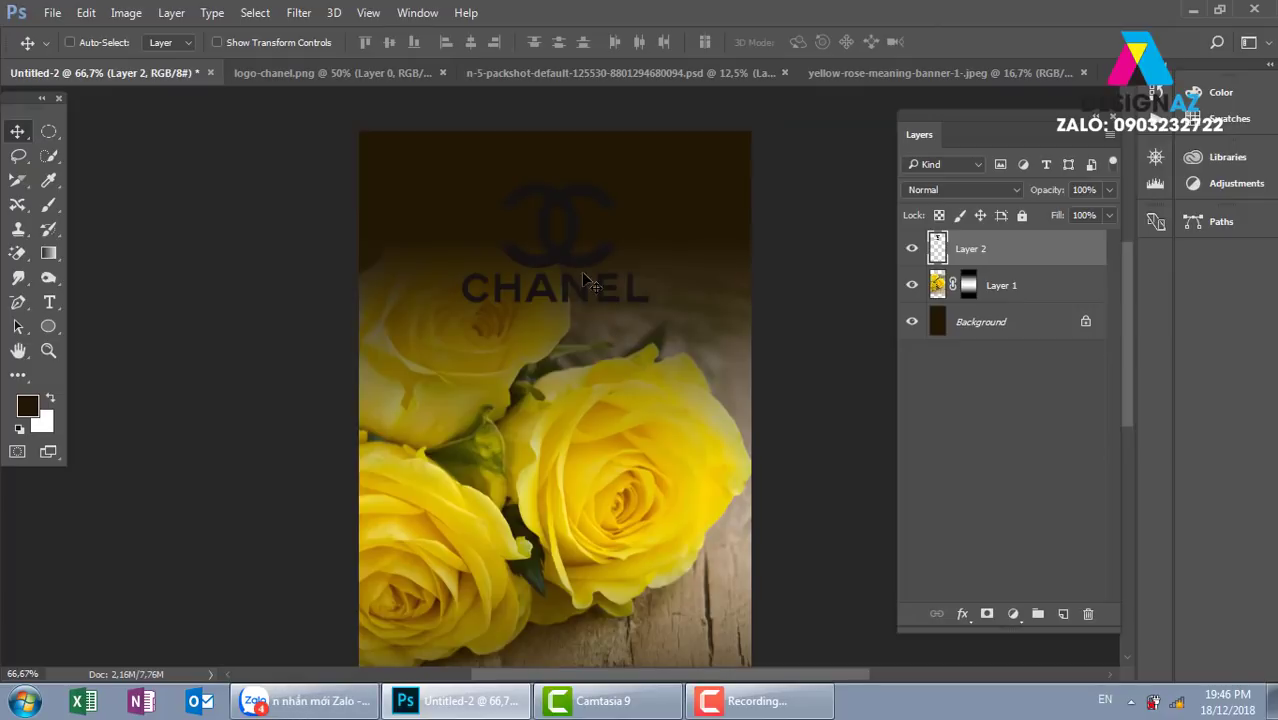
# - Fill the Chanel logo with yellow sampled from a rose, keeping transparency locked
pyautogui.press('i')
pyautogui.click(595, 465)
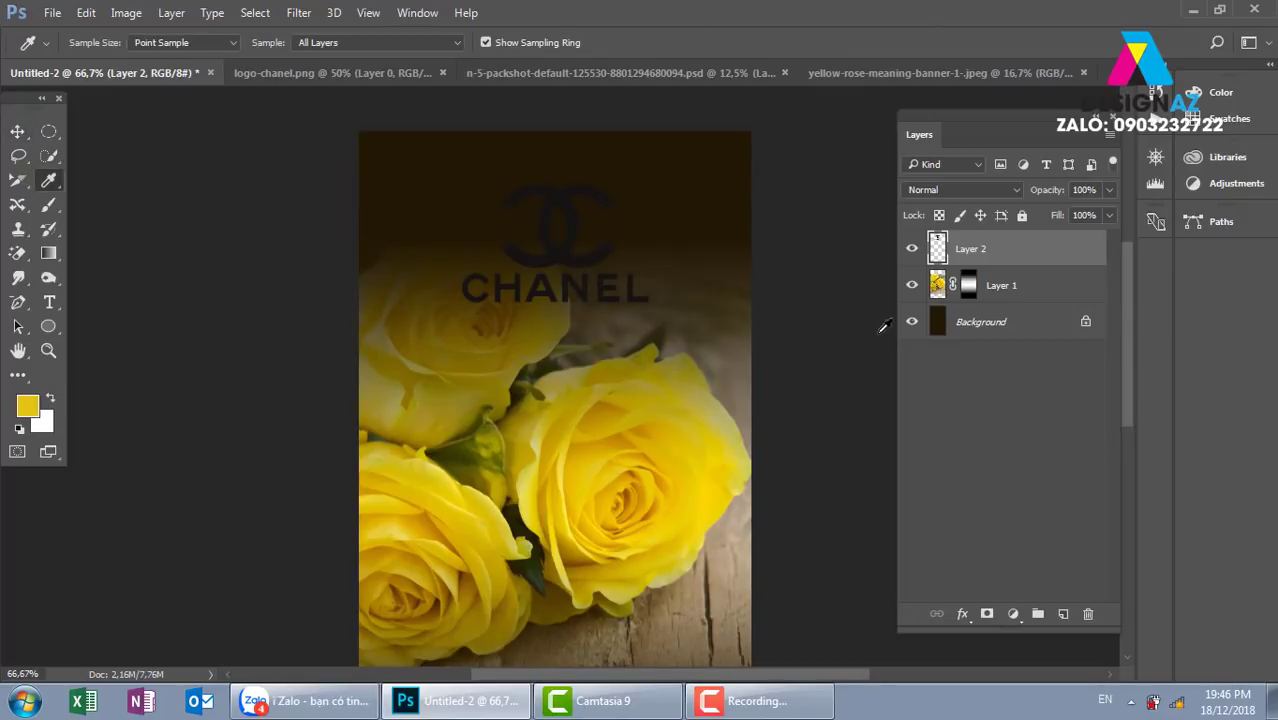
pyautogui.click(939, 217)
pyautogui.hotkey('alt', 'BackSpace')
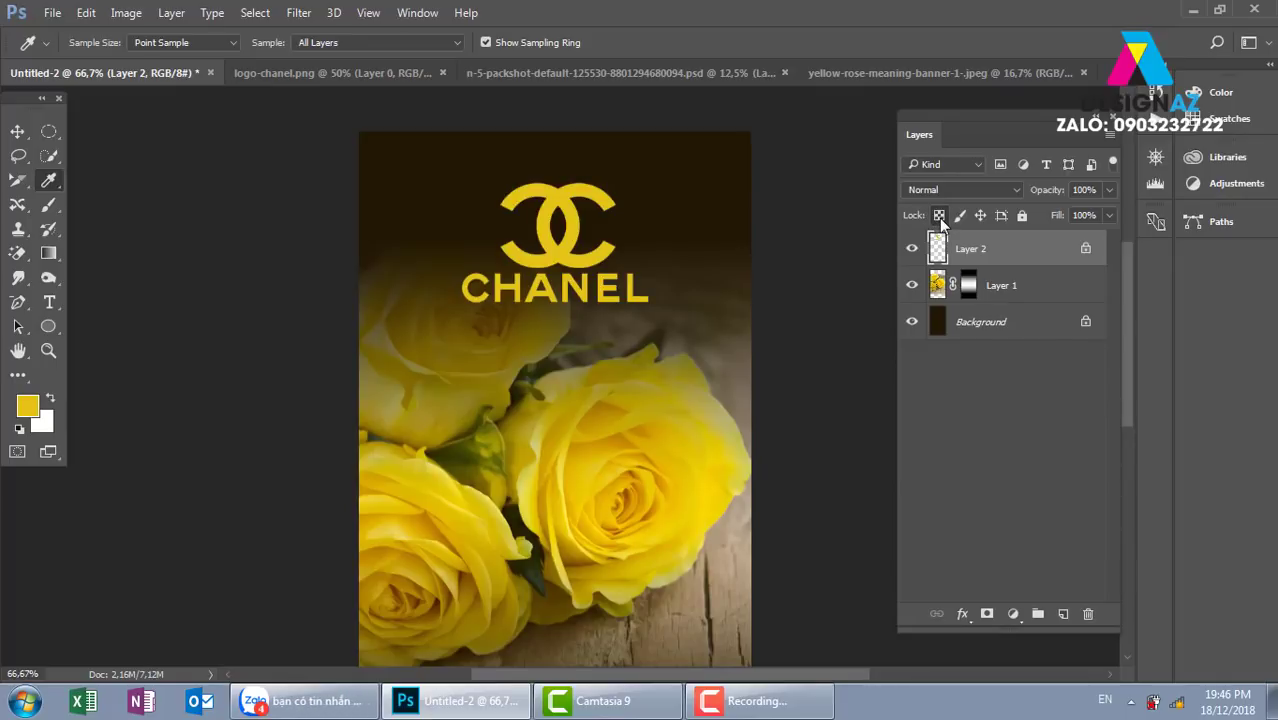
# - Nudge the yellow logo to centre it, then bring up the Open dialog
pyautogui.click(17, 131)
pyautogui.rightClick(577, 224)
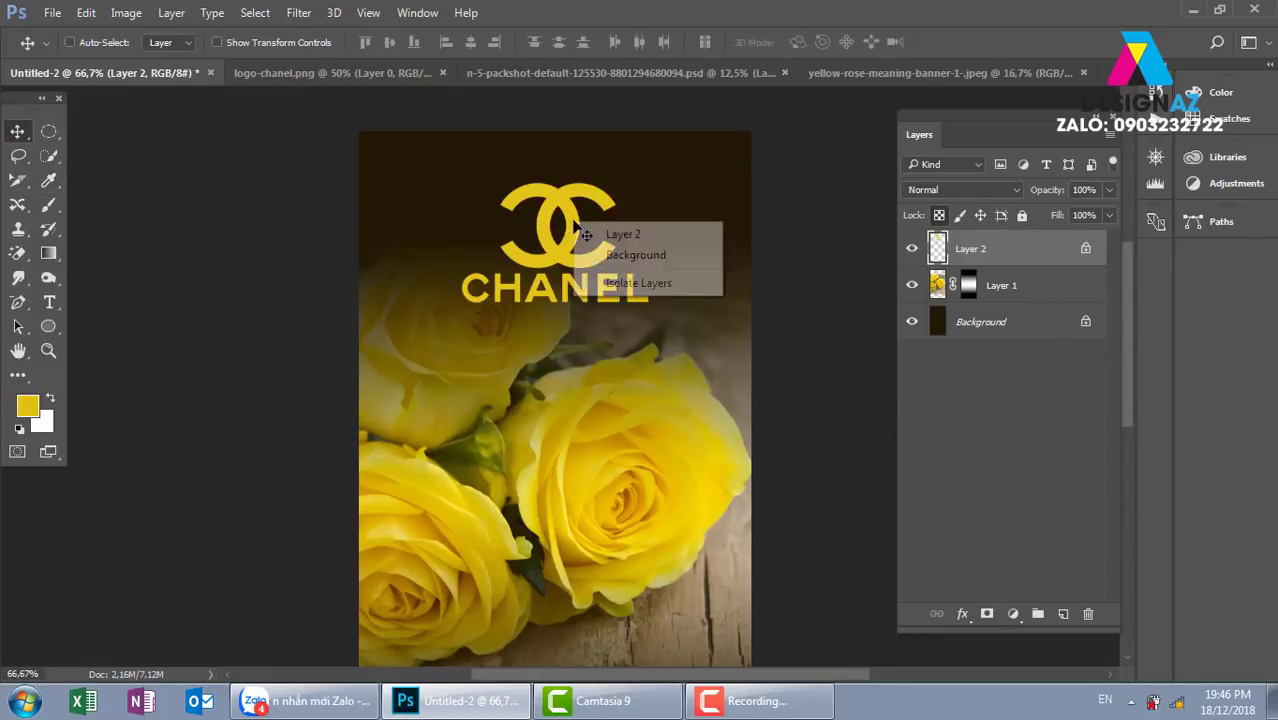
pyautogui.click(577, 226)
pyautogui.moveTo(577, 224); pyautogui.dragTo(569, 229)
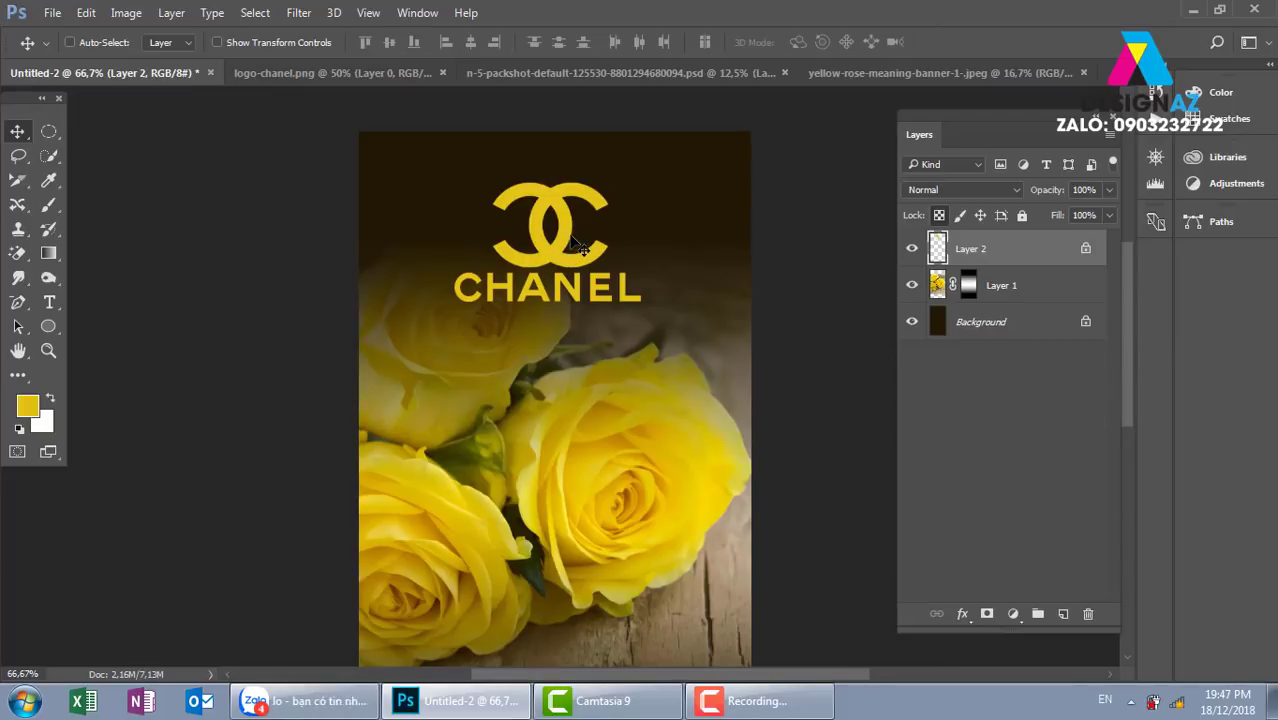
pyautogui.moveTo(575, 240); pyautogui.dragTo(577, 241)
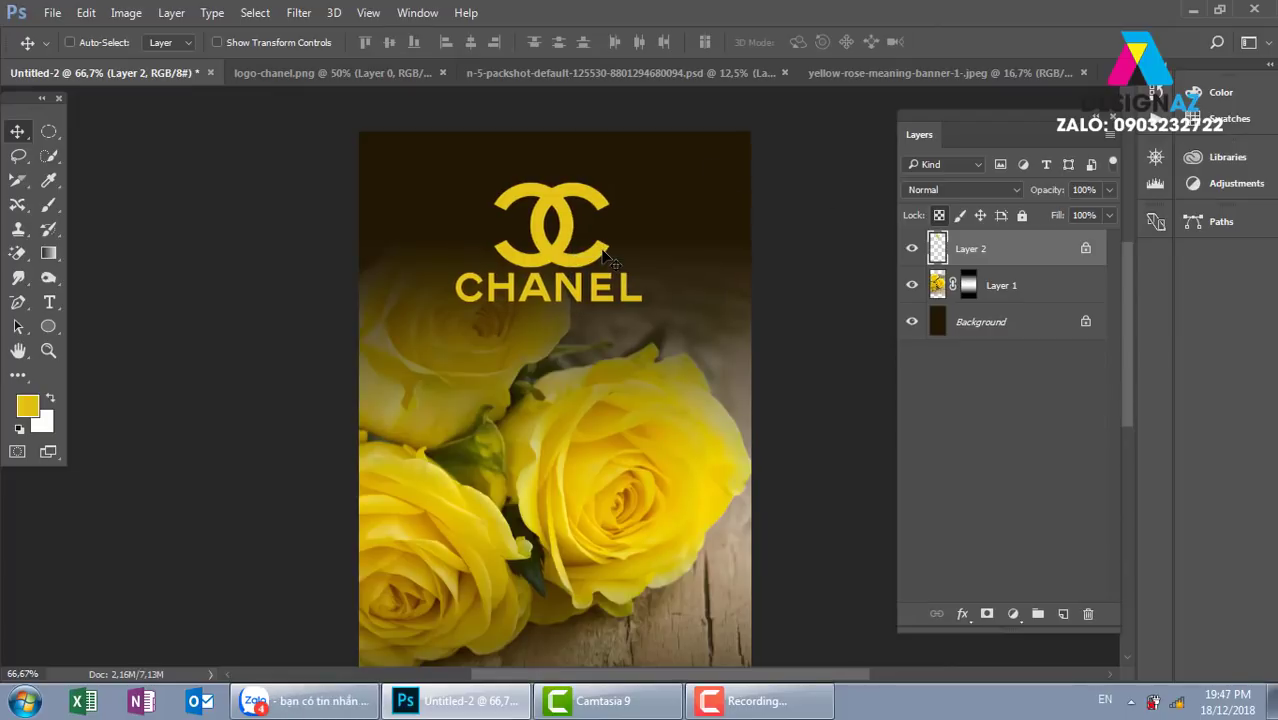
pyautogui.hotkey('ctrl', 'o')
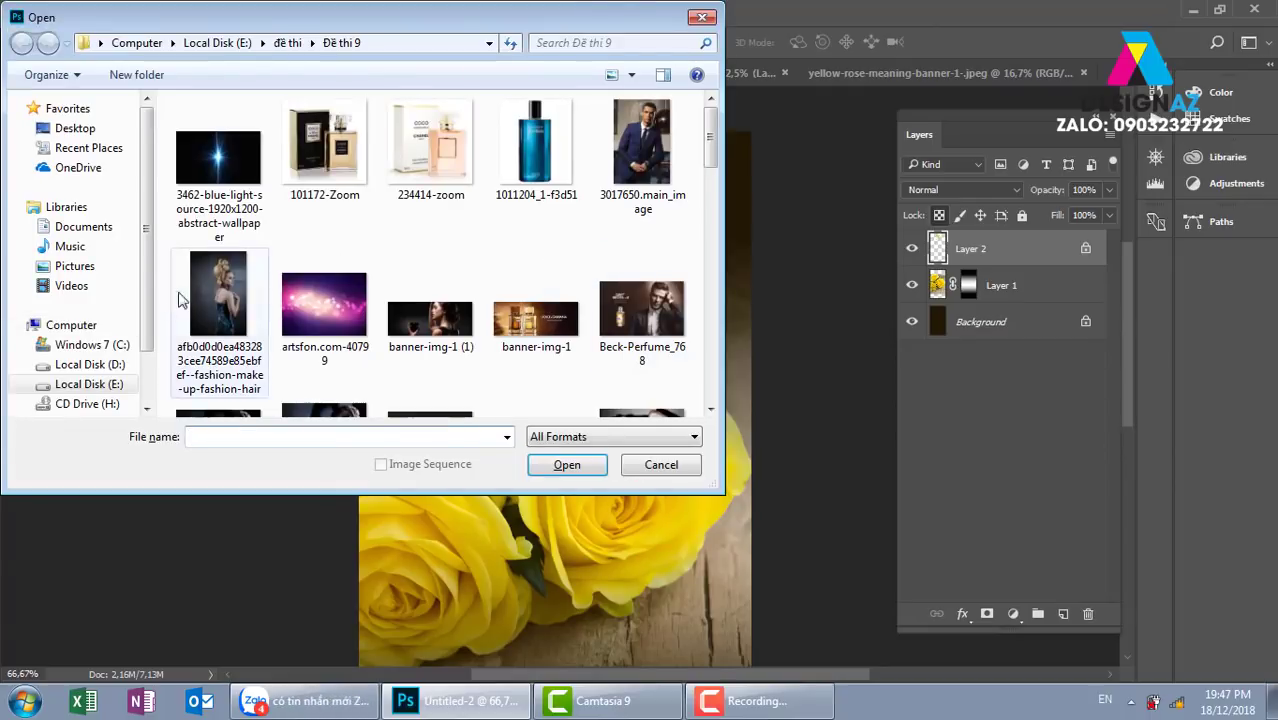
# - In the Open dialog, browse drive E: into the thuvienanh\Backgroud image library folders
pyautogui.click(117, 366)
pyautogui.click(95, 384)
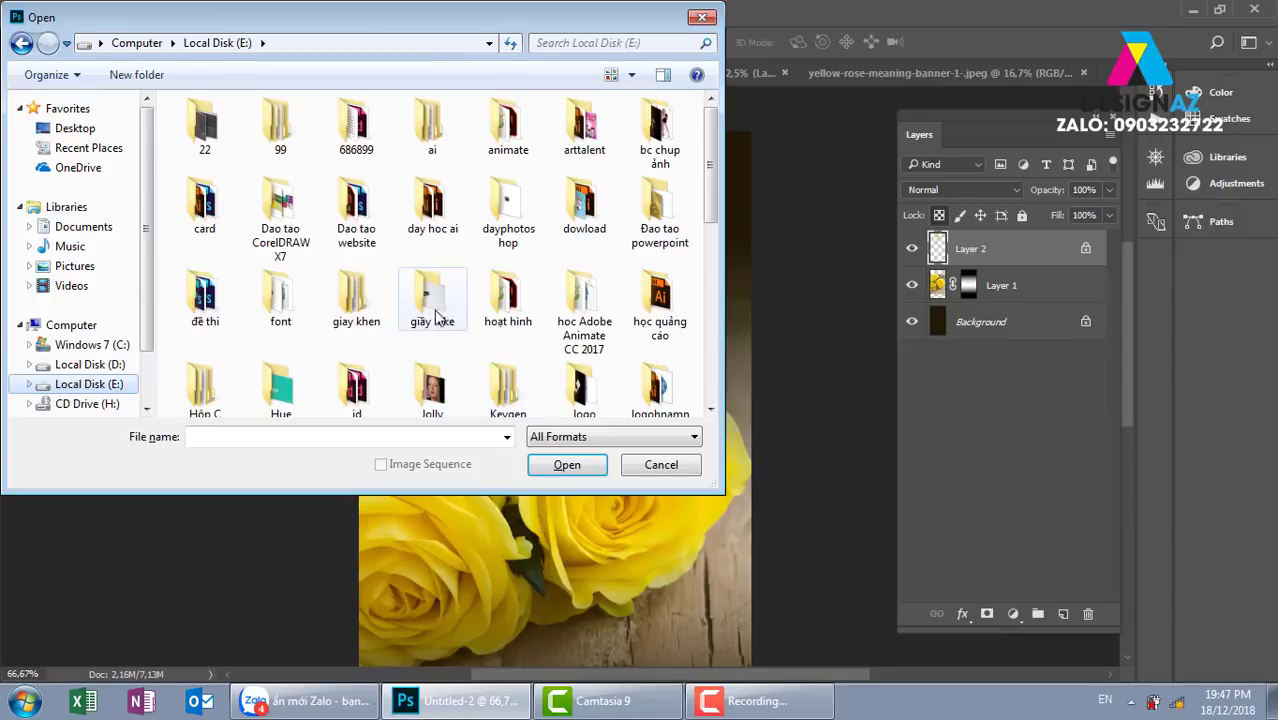
pyautogui.scroll(-5, 428, 313)
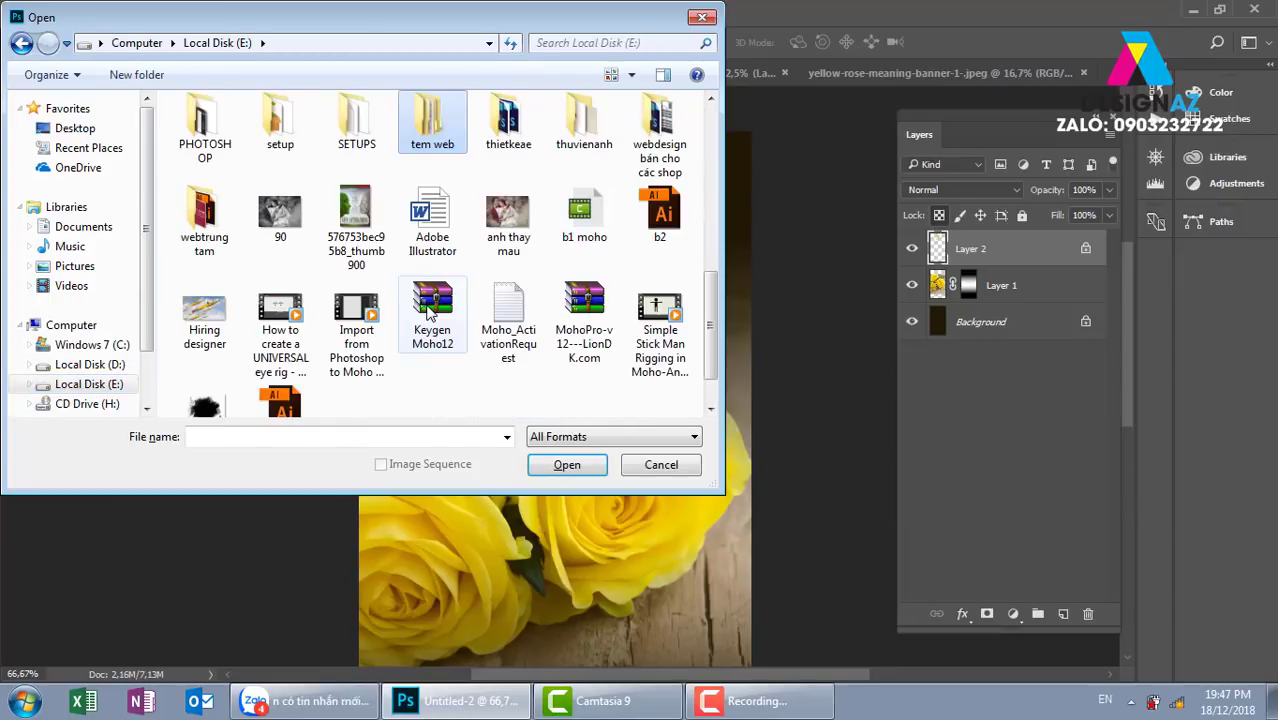
pyautogui.doubleClick(576, 131)
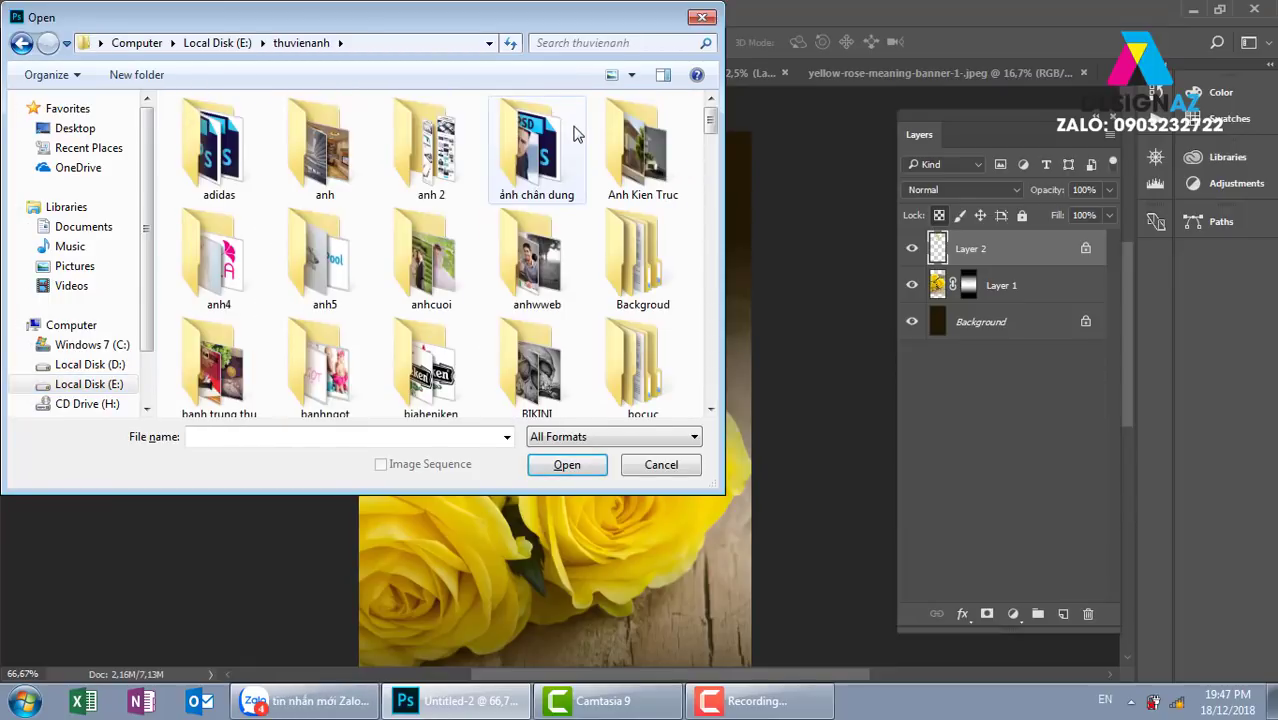
pyautogui.click(428, 287)
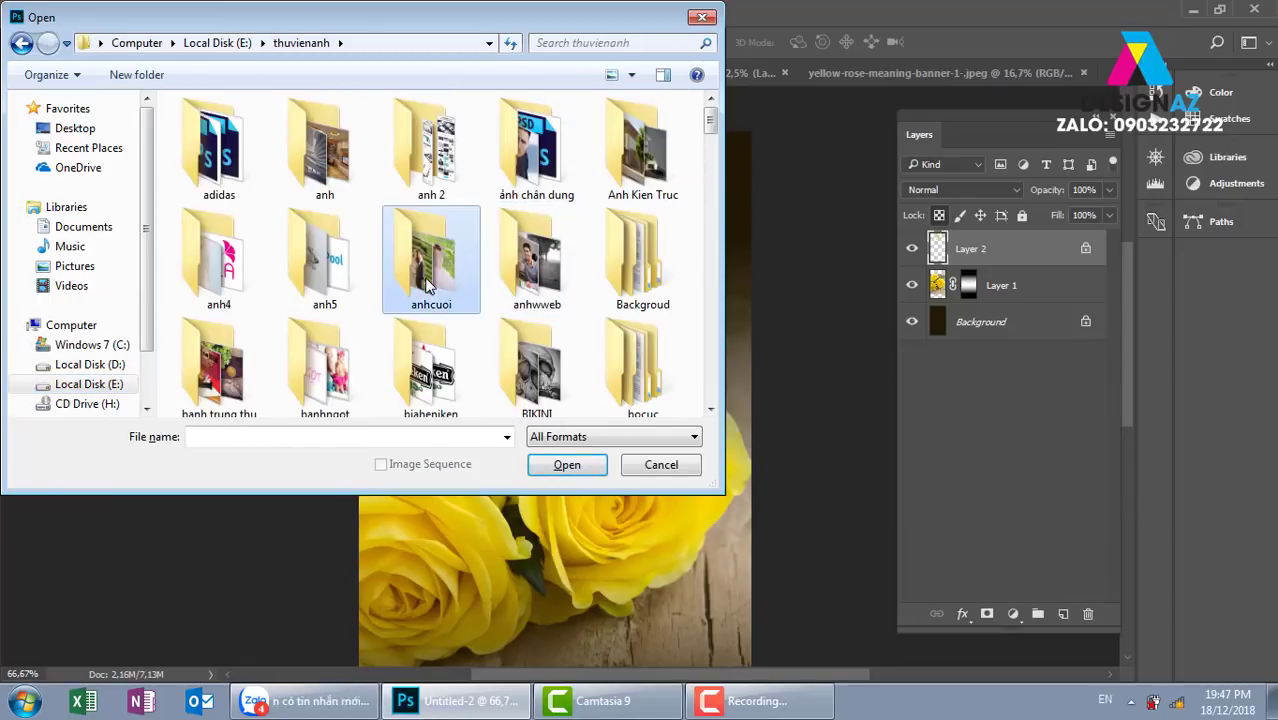
pyautogui.doubleClick(643, 280)
pyautogui.doubleClick(240, 267)
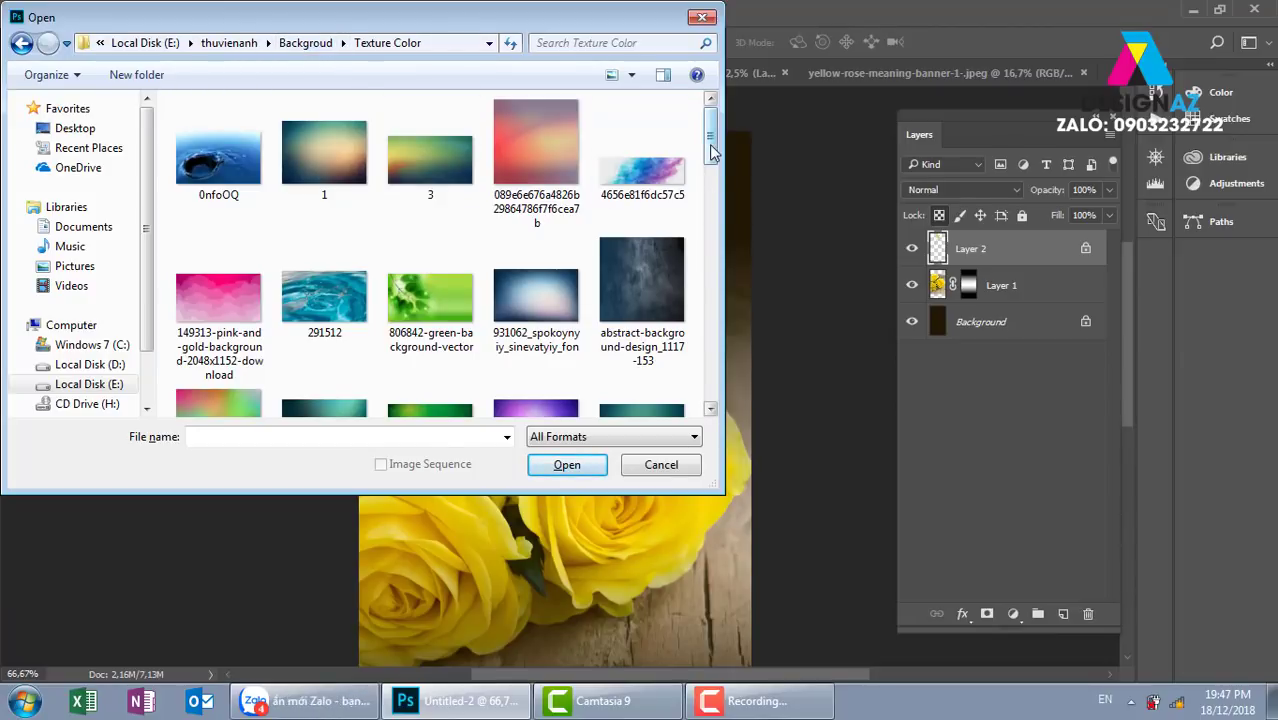
# - Open the 4k-gold-particles image from the texture folder, select all of it, and return to Untitled-2
pyautogui.moveTo(710, 150); pyautogui.dragTo(716, 212)
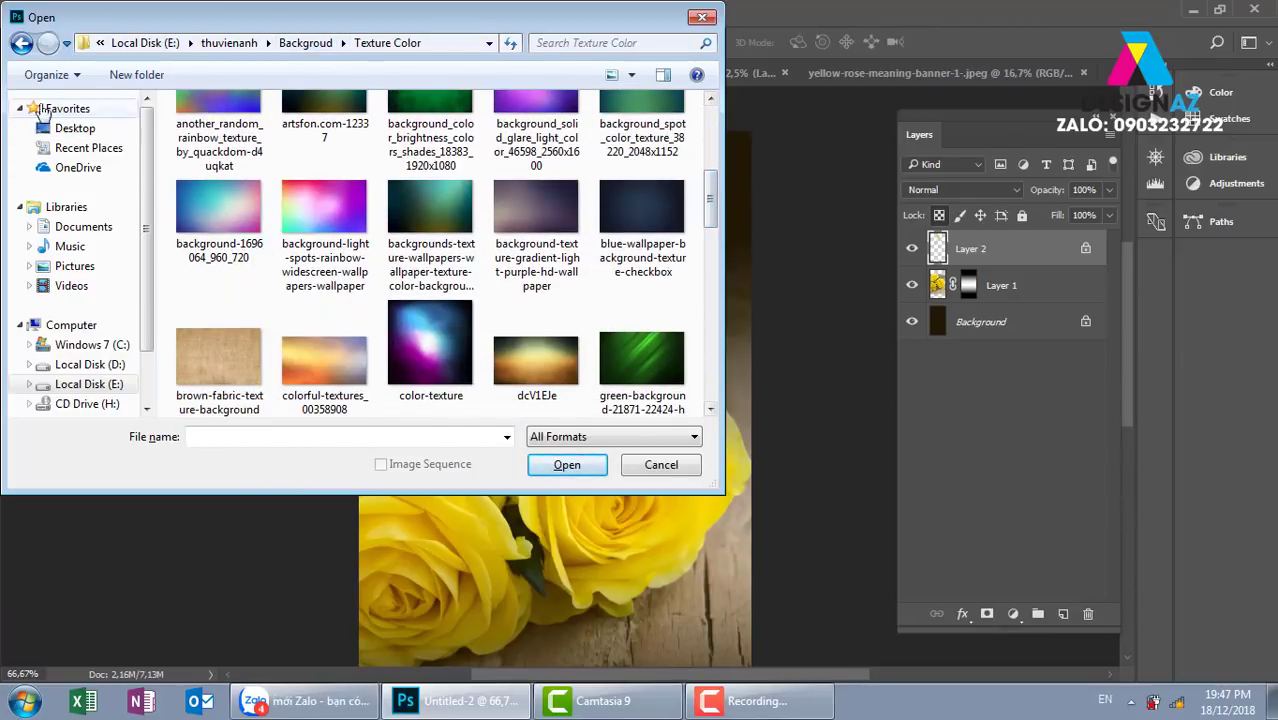
pyautogui.click(22, 43)
pyautogui.doubleClick(212, 247)
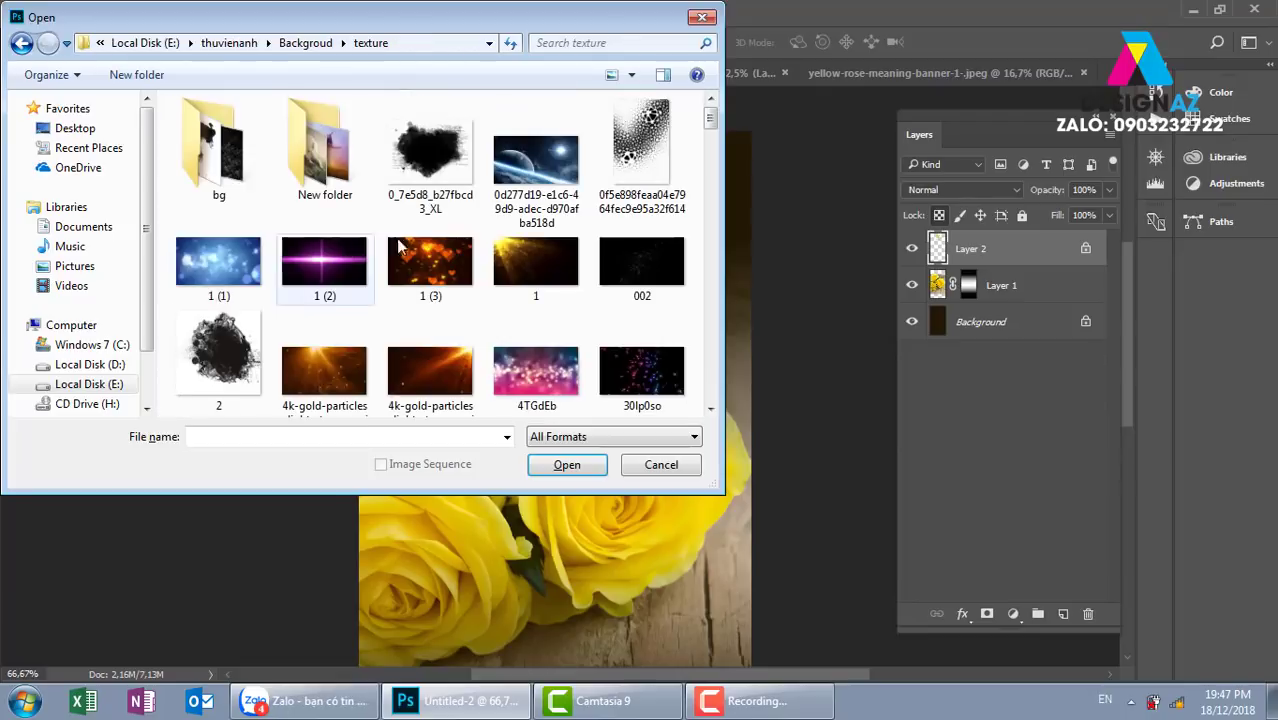
pyautogui.click(335, 368)
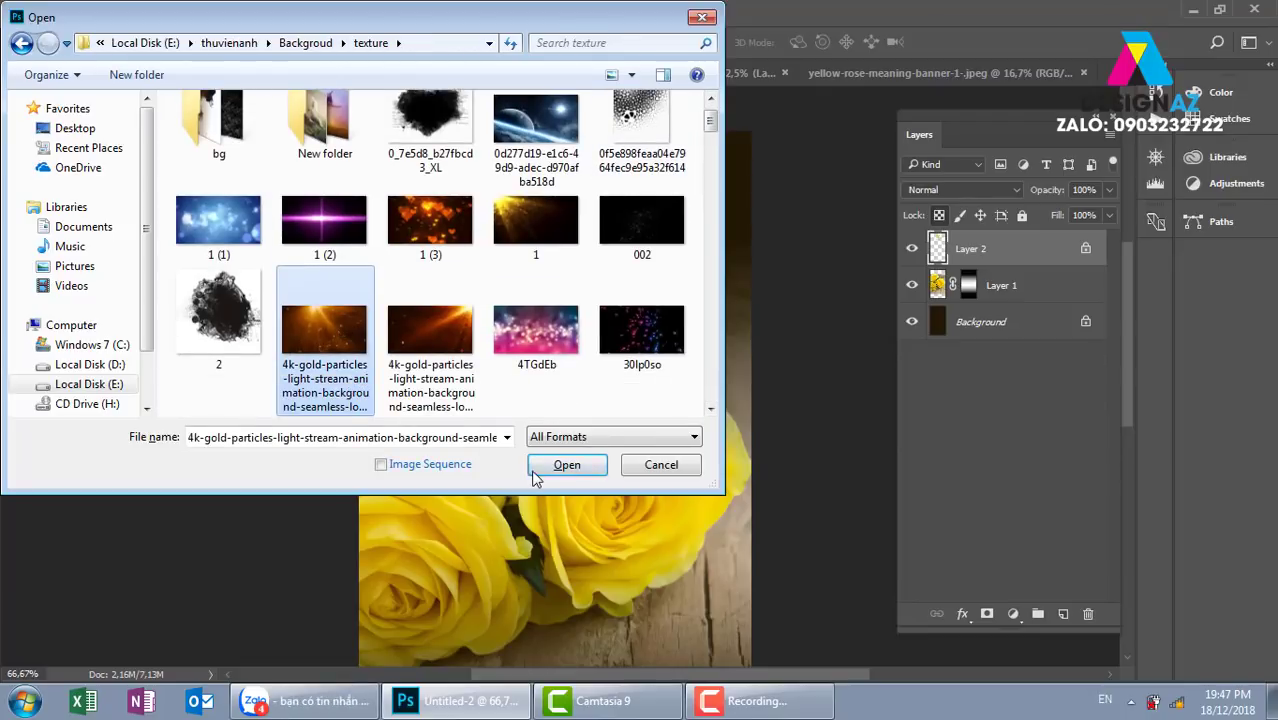
pyautogui.click(572, 465)
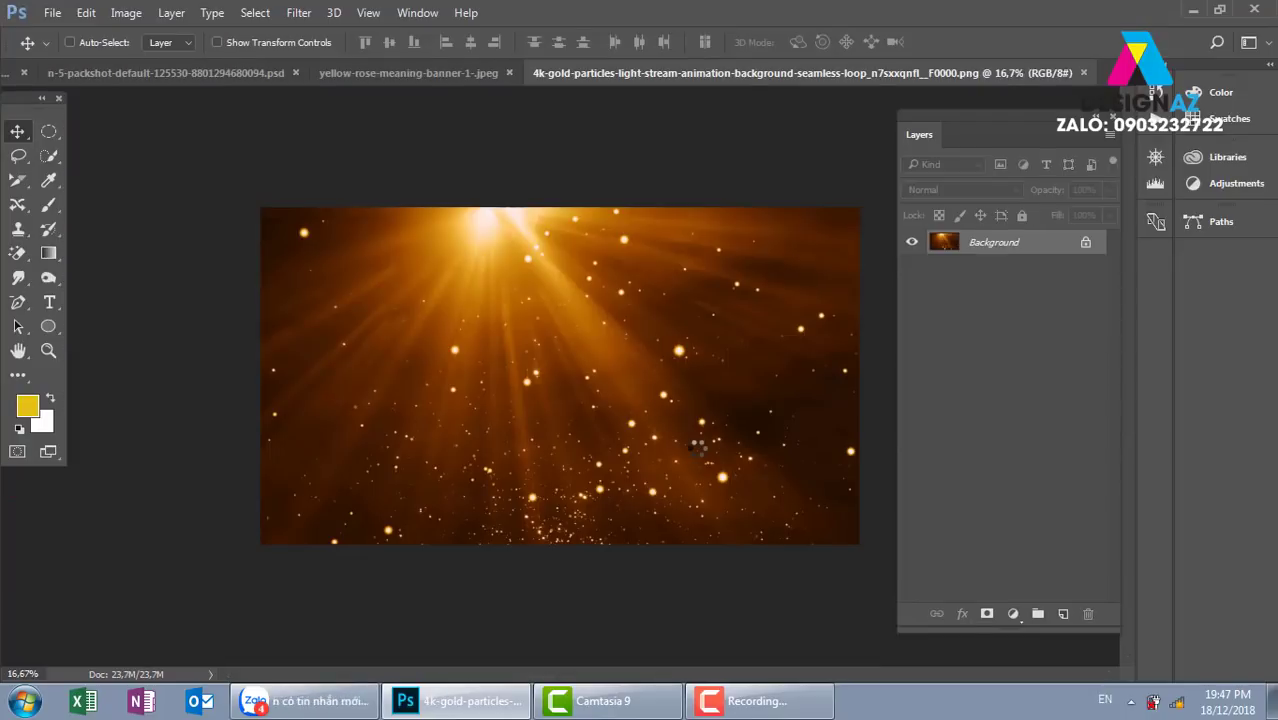
pyautogui.hotkey('ctrl', 'a')
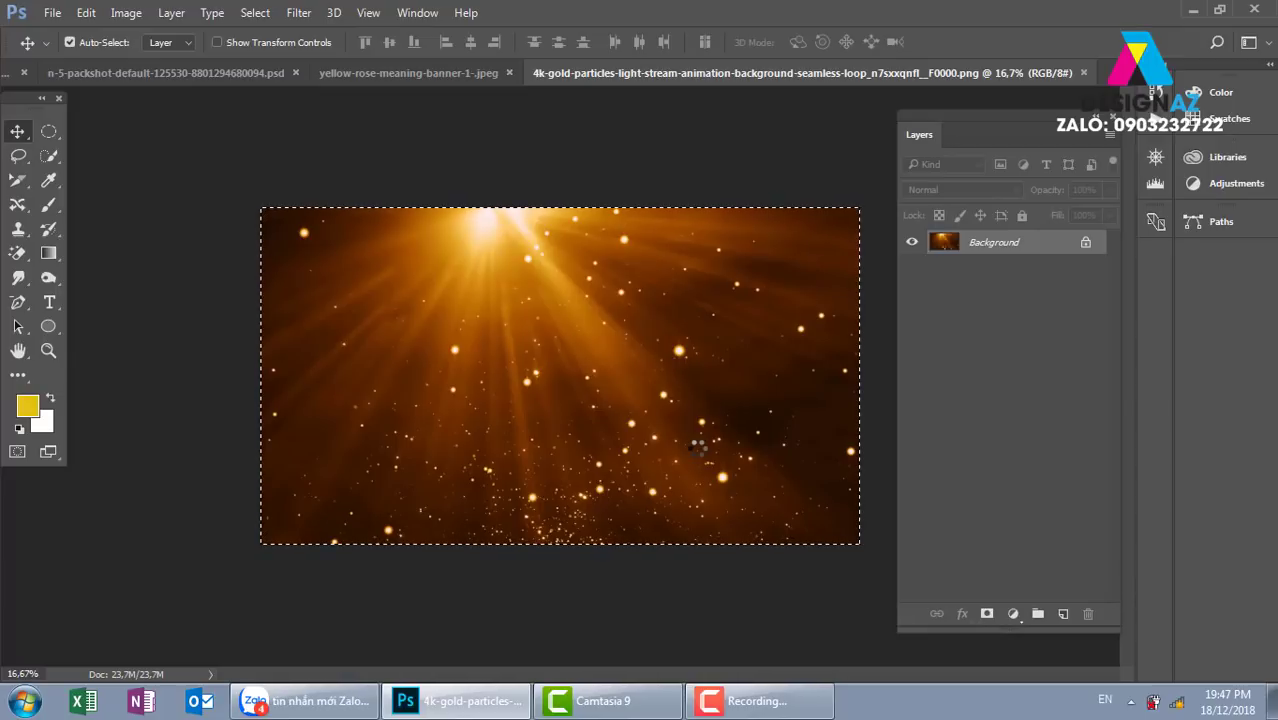
pyautogui.hotkey('ctrl', 'Tab')
# - Paste the gold rays image above the Background layer and position it on the poster
pyautogui.rightClick(710, 179)
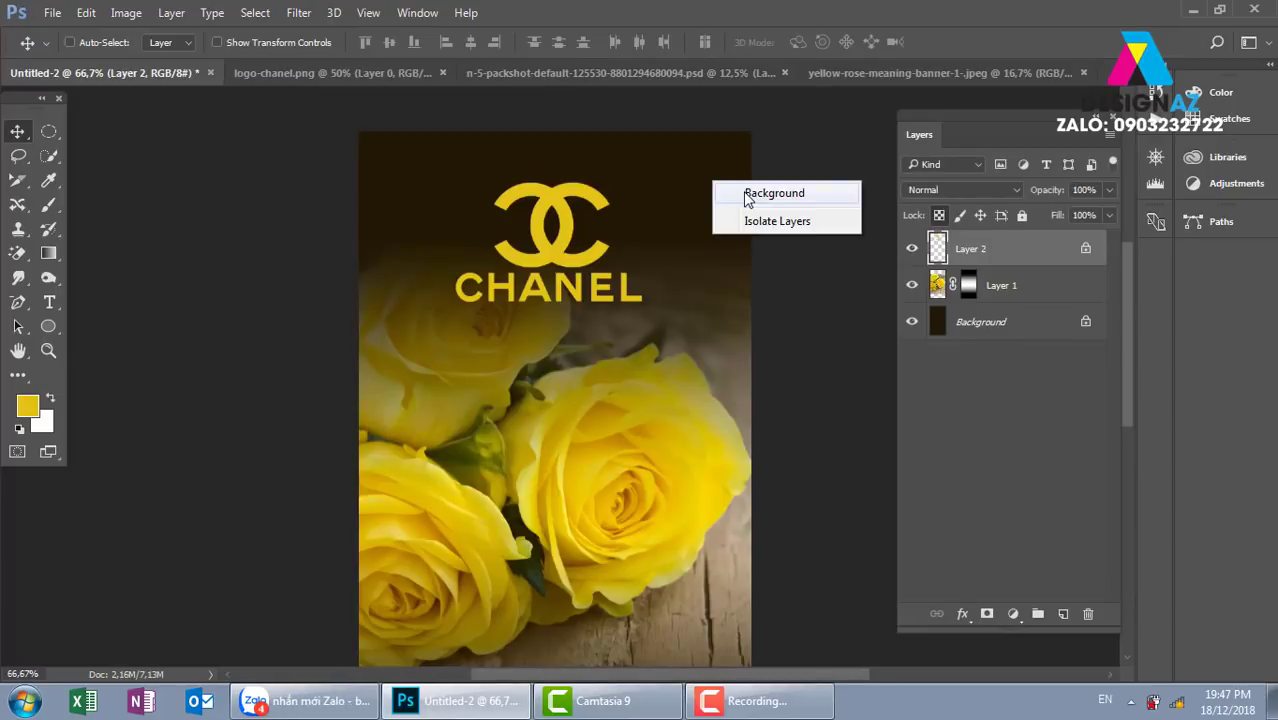
pyautogui.click(745, 192)
pyautogui.hotkey('ctrl', 'v')
pyautogui.moveTo(699, 322)
pyautogui.mouseDown()
pyautogui.moveTo(637, 289)
pyautogui.moveTo(634, 300)
pyautogui.mouseUp()
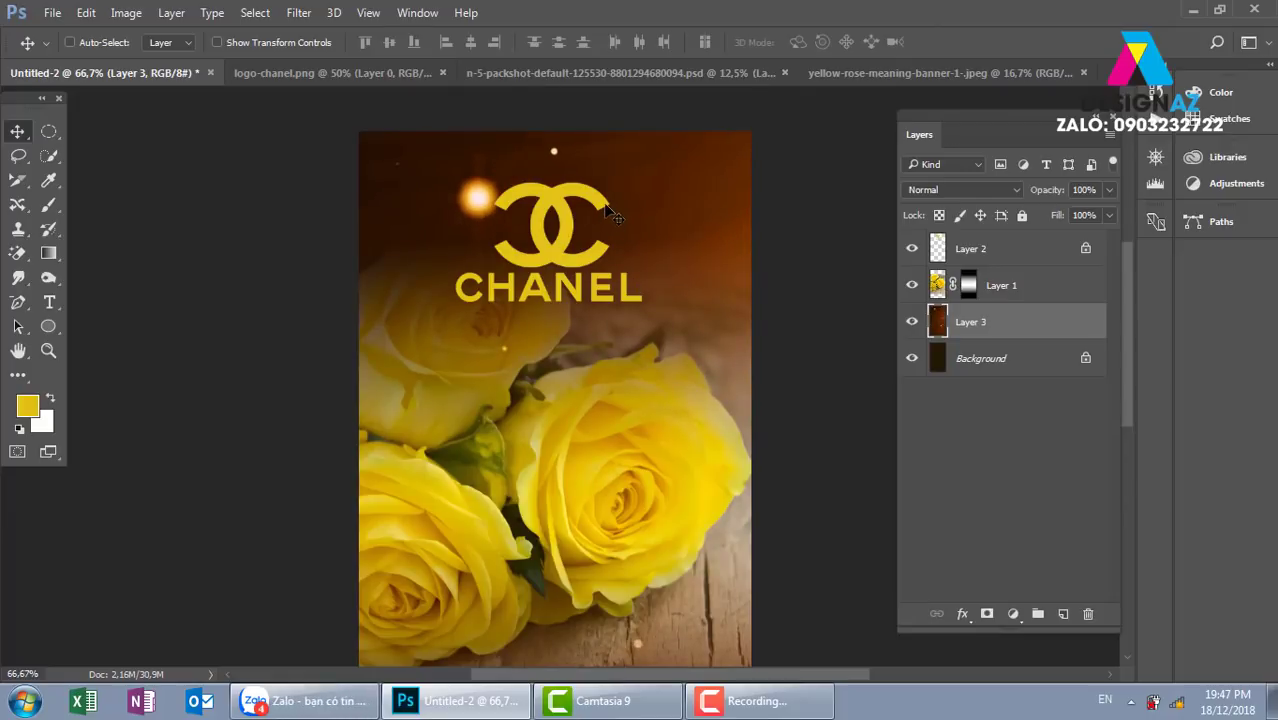
pyautogui.hotkey('ctrl', '-')
pyautogui.hotkey('ctrl', '-')
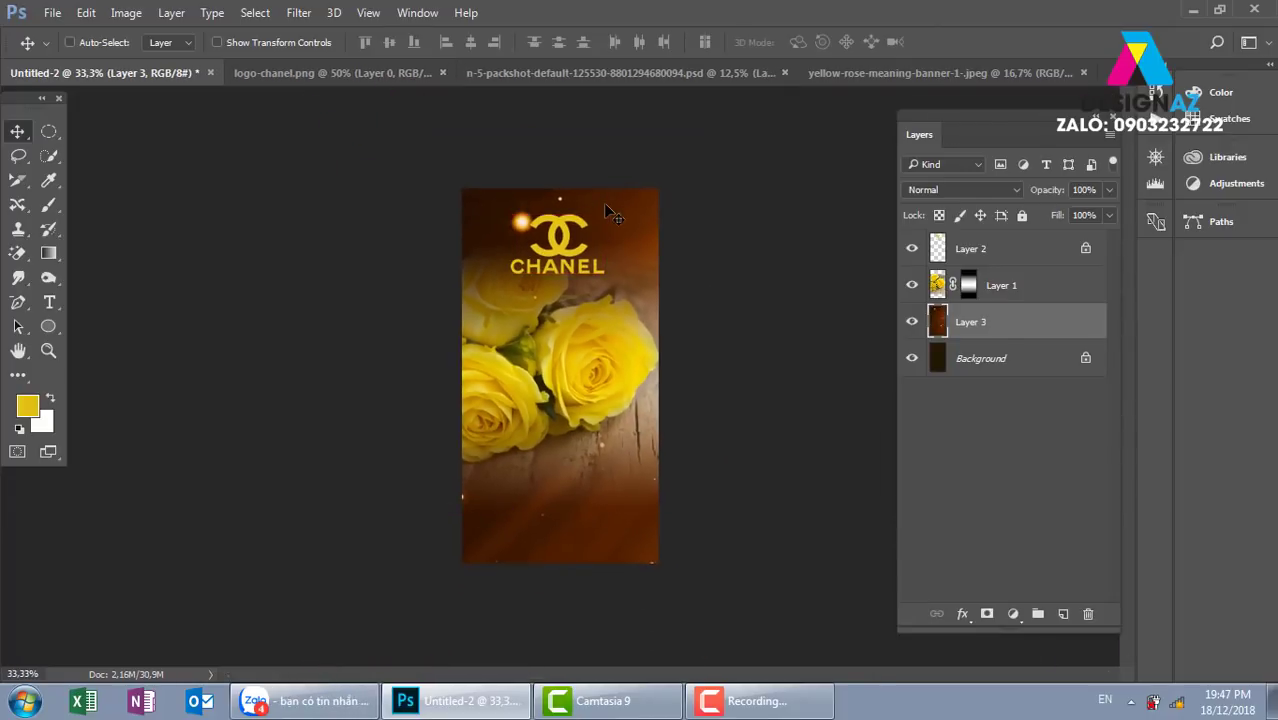
# - Scale the rays image down and place it at the top, behind the CHANEL logo
pyautogui.hotkey('ctrl', 't')
pyautogui.moveTo(434, 171); pyautogui.dragTo(744, 345)
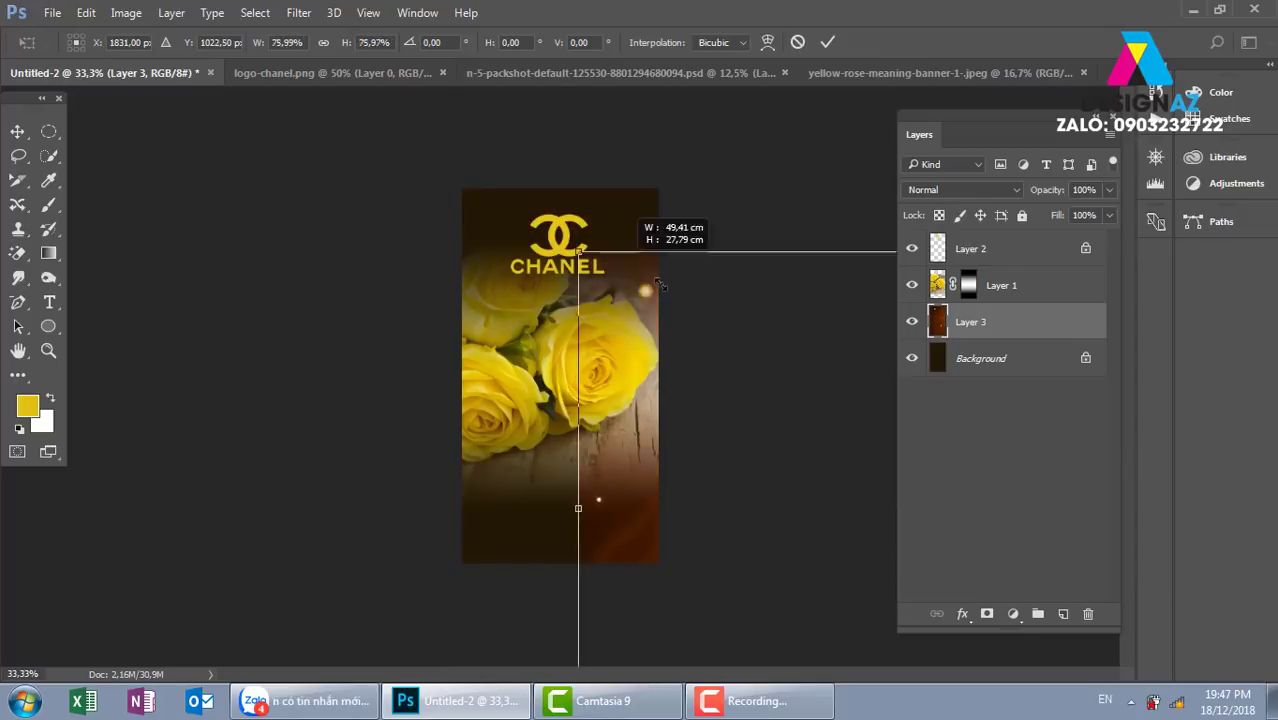
pyautogui.moveTo(804, 437); pyautogui.dragTo(372, 252)
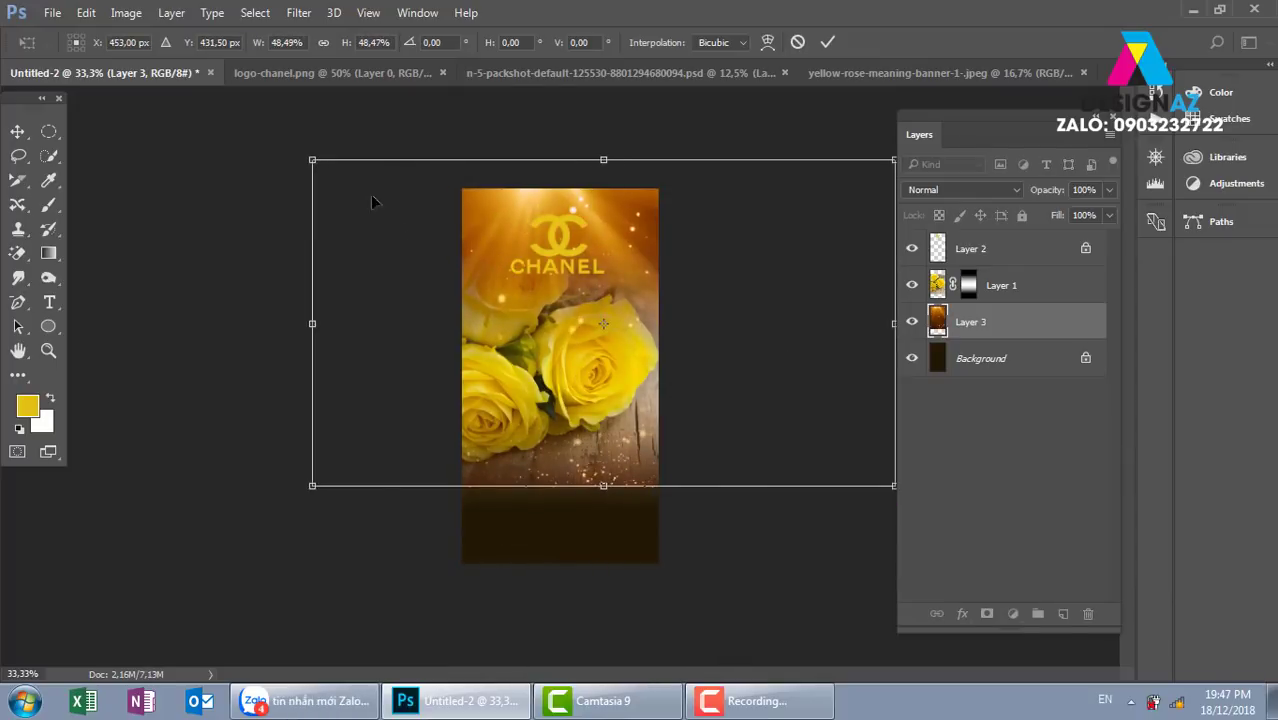
pyautogui.moveTo(316, 160); pyautogui.dragTo(416, 217)
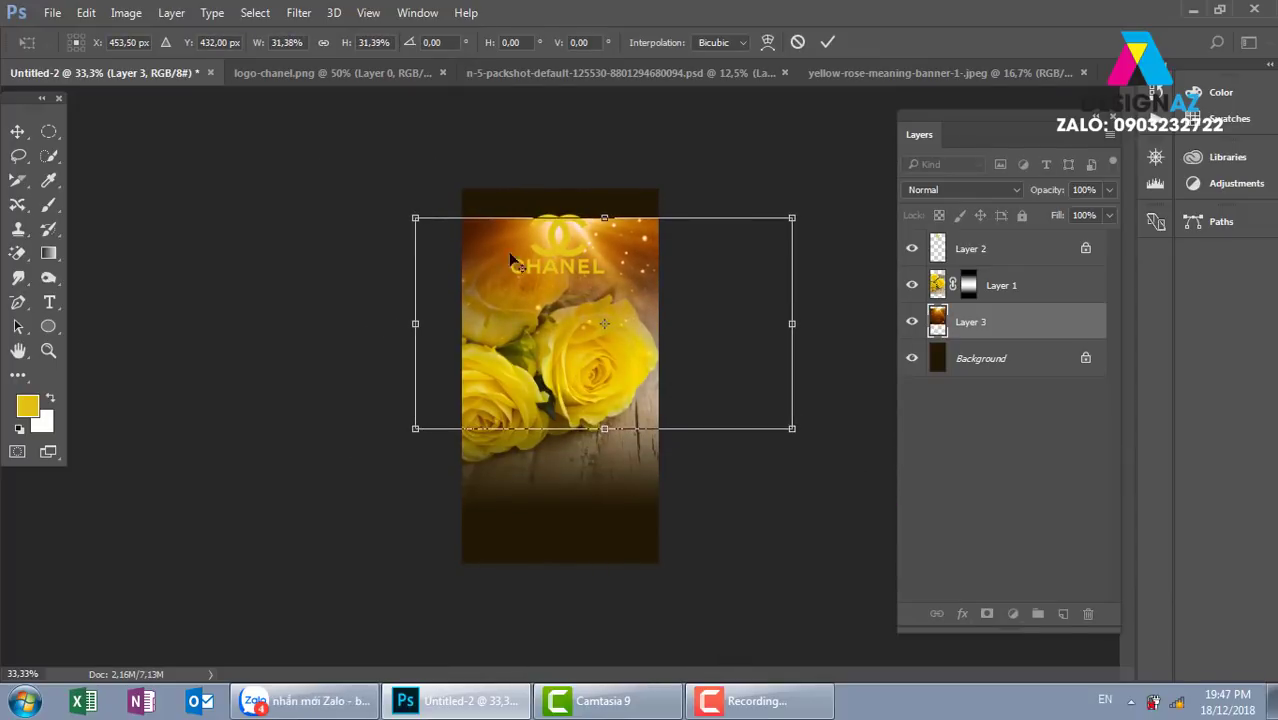
pyautogui.moveTo(513, 262); pyautogui.dragTo(697, 243)
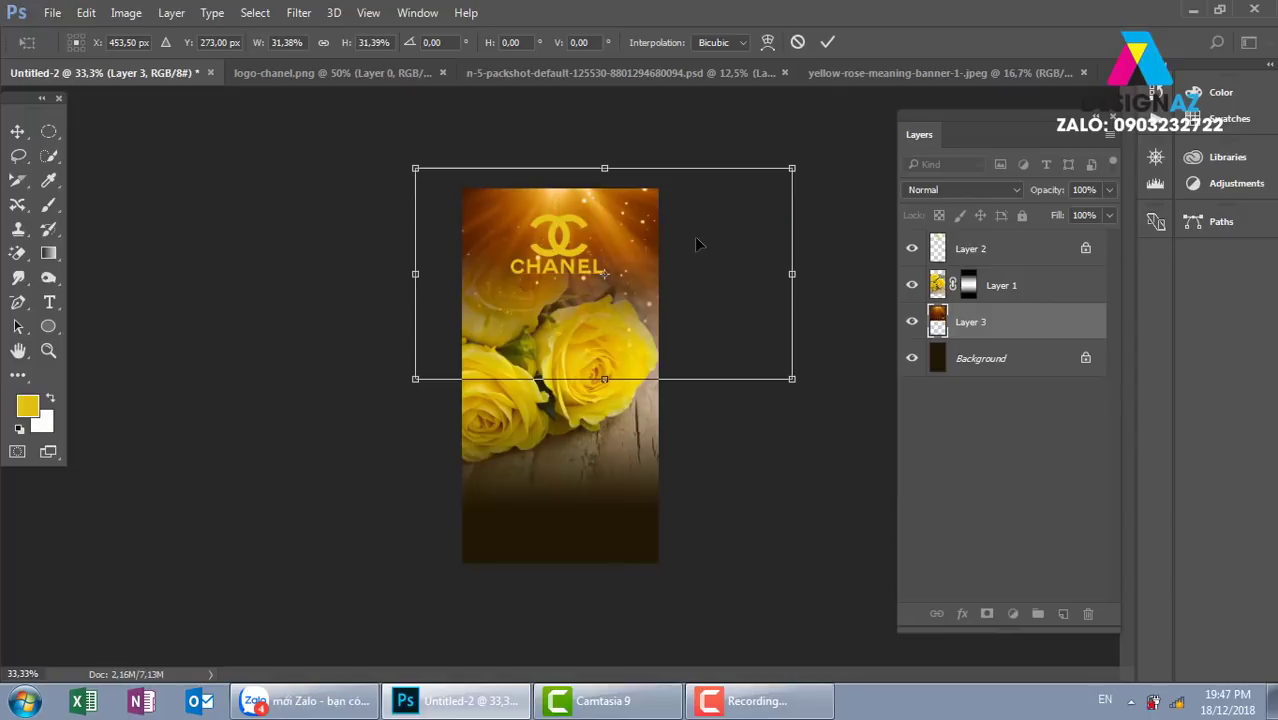
pyautogui.hotkey('ctrl', '+')
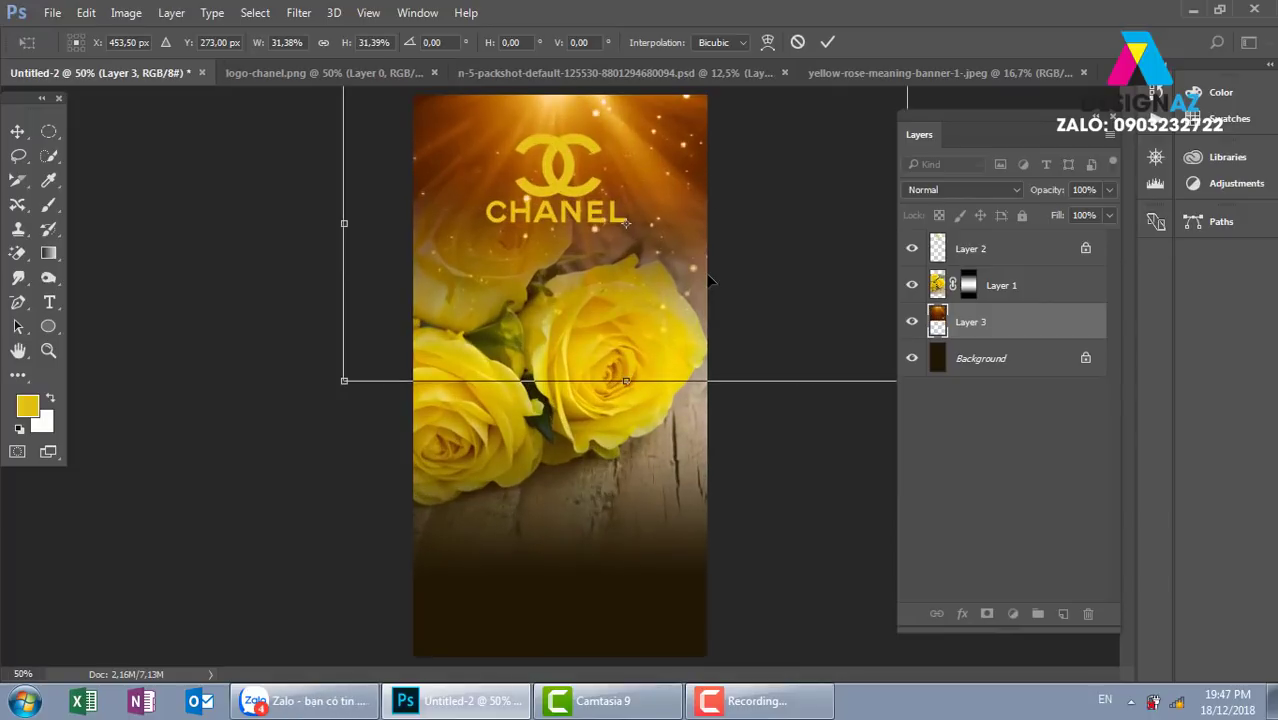
pyautogui.press('Return')
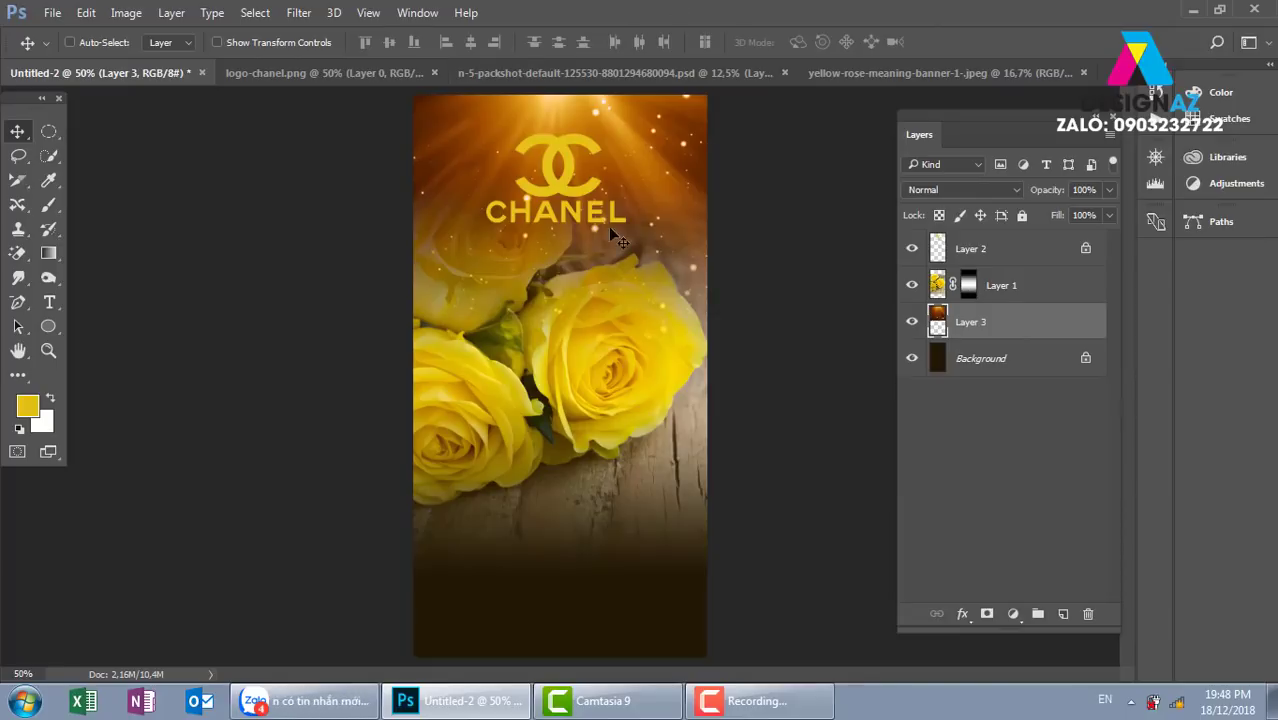
# - Duplicate the Layer 2 logo and drag the copy down onto the roses
pyautogui.rightClick(576, 198)
pyautogui.click(614, 200)
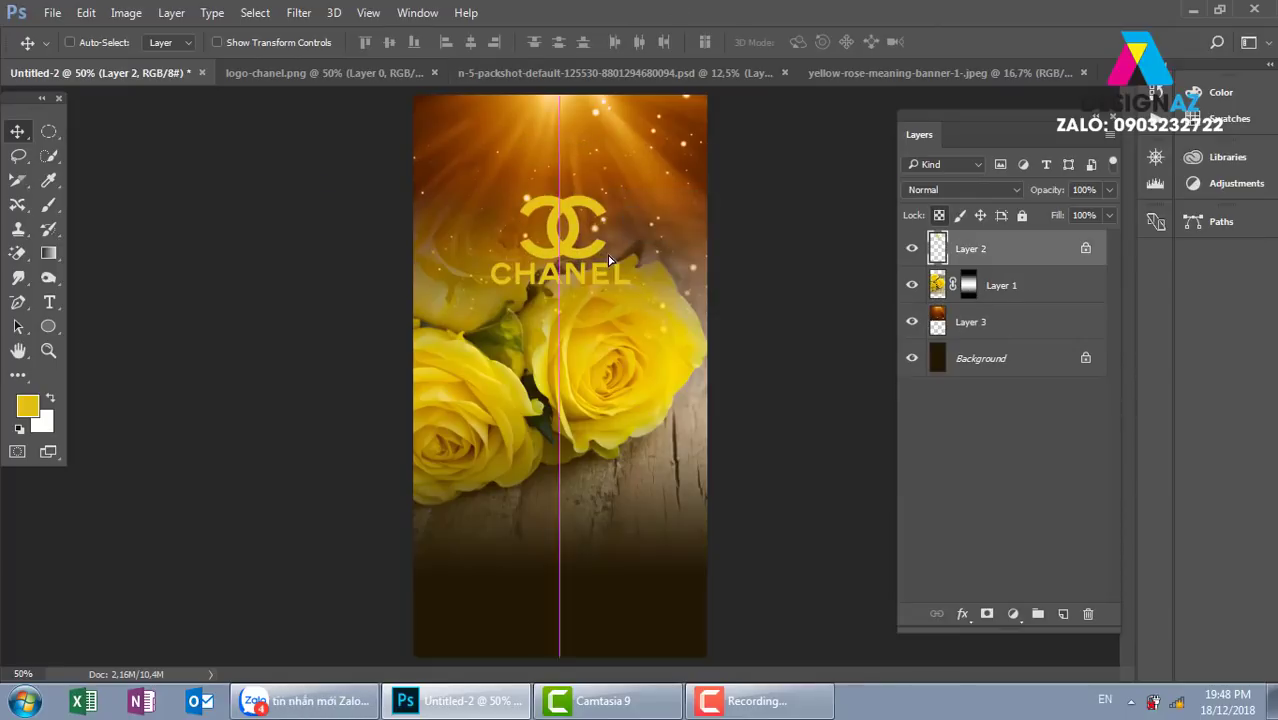
pyautogui.keyDown('alt'); pyautogui.moveTo(606, 210); pyautogui.dragTo(624, 345); pyautogui.keyUp('alt')
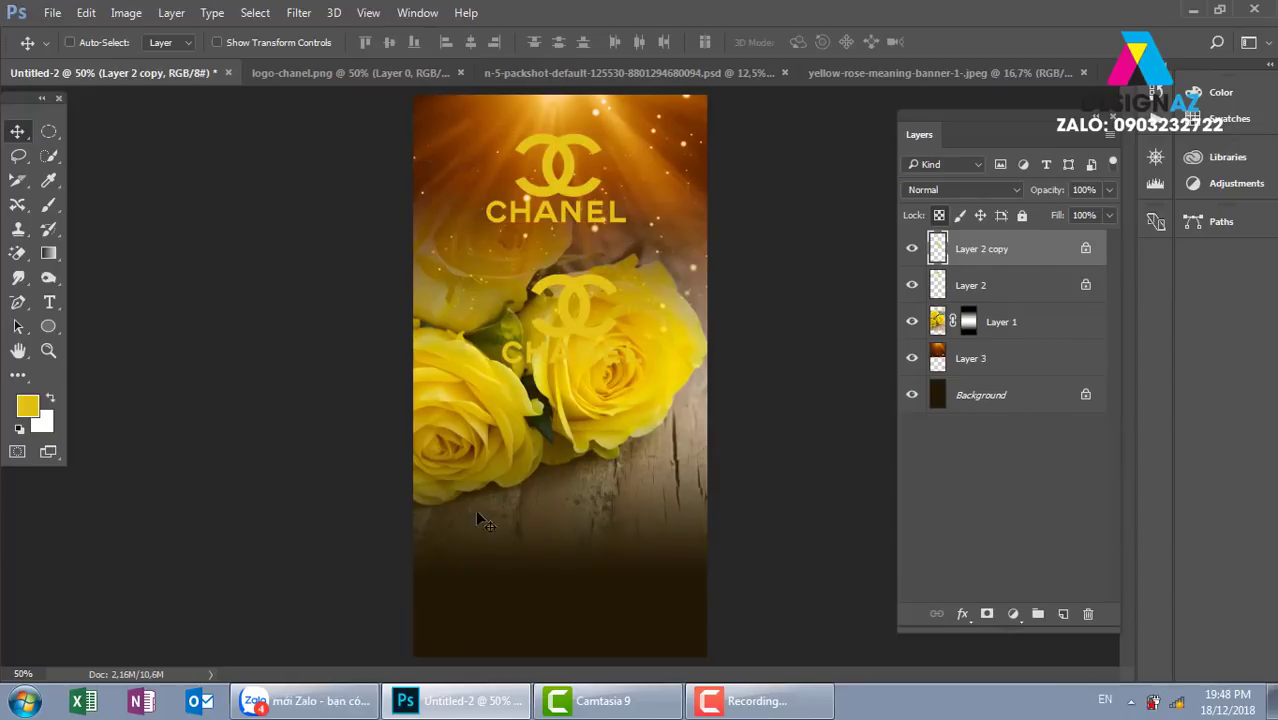
# - Fill the logo copy with dark brown sampled from the poster bottom and nudge it into place
pyautogui.press('i')
pyautogui.click(582, 616)
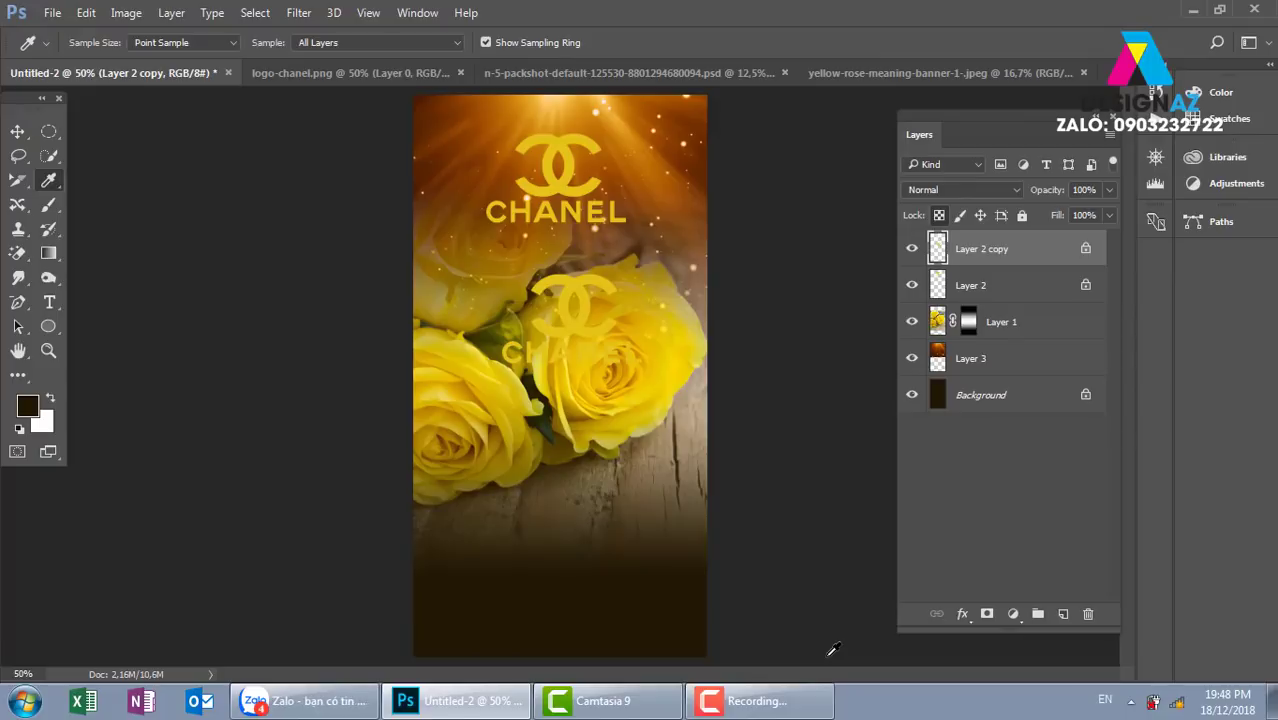
pyautogui.hotkey('alt', 'shift', 'BackSpace')
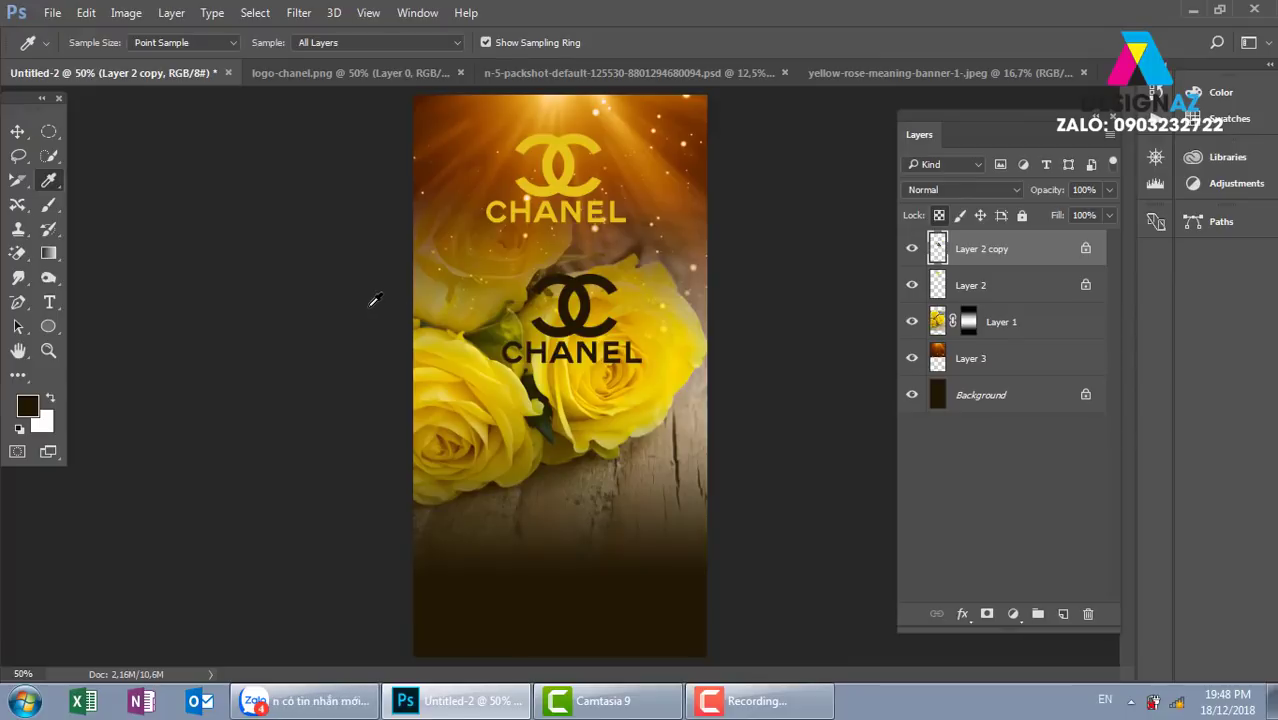
pyautogui.click(17, 131)
pyautogui.moveTo(585, 342); pyautogui.dragTo(568, 366)
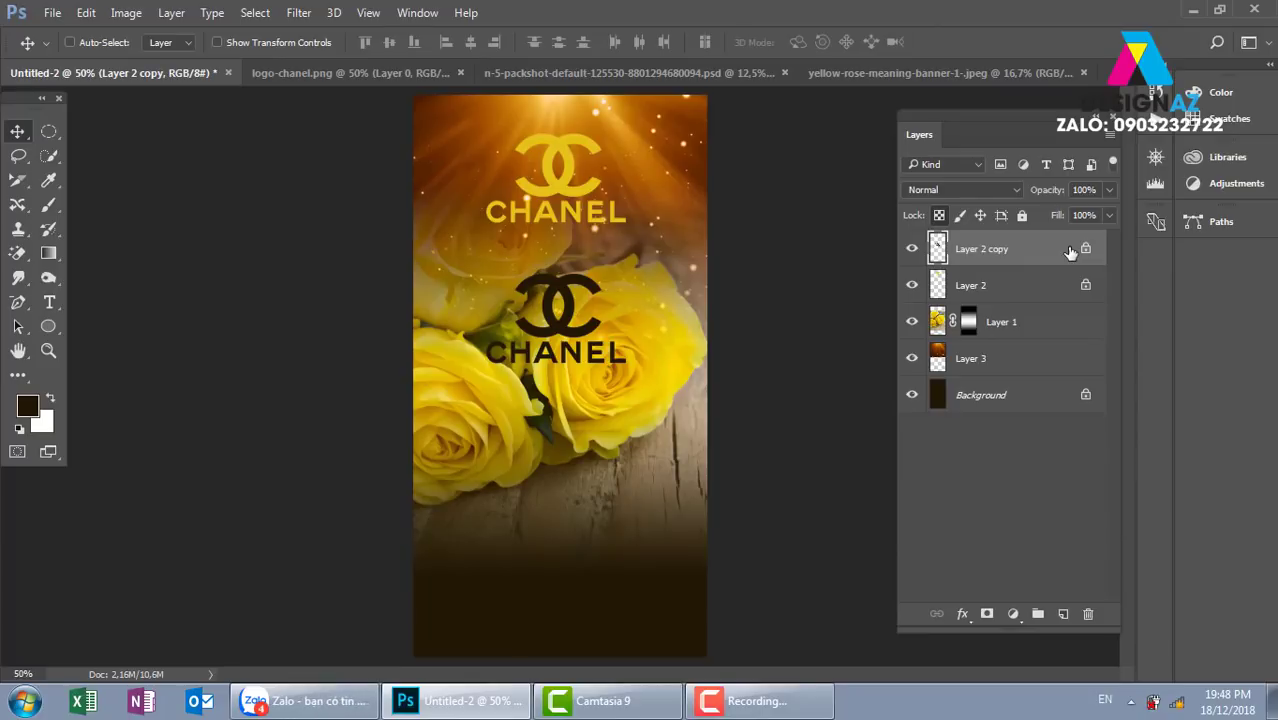
# - Apply a Gaussian Blur with a 4-pixel radius to the dark logo copy
pyautogui.click(299, 13)
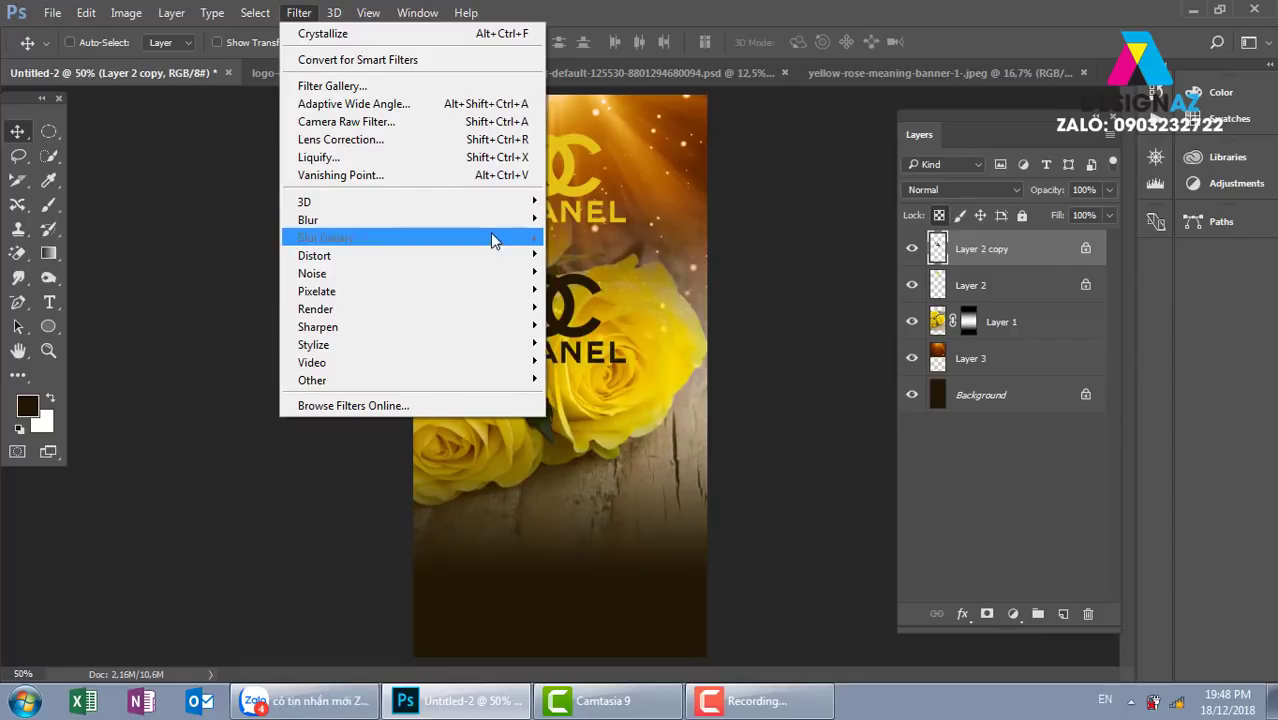
pyautogui.moveTo(410, 220)
pyautogui.click(600, 292)
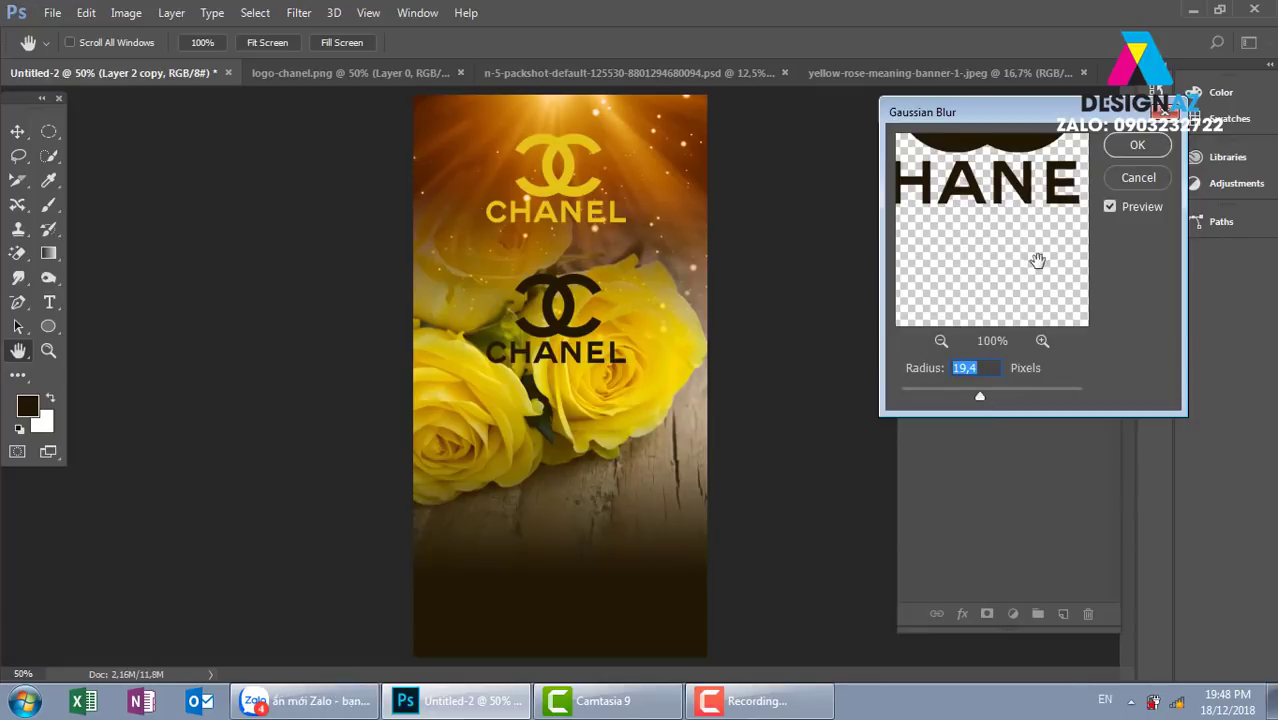
pyautogui.click(1137, 145)
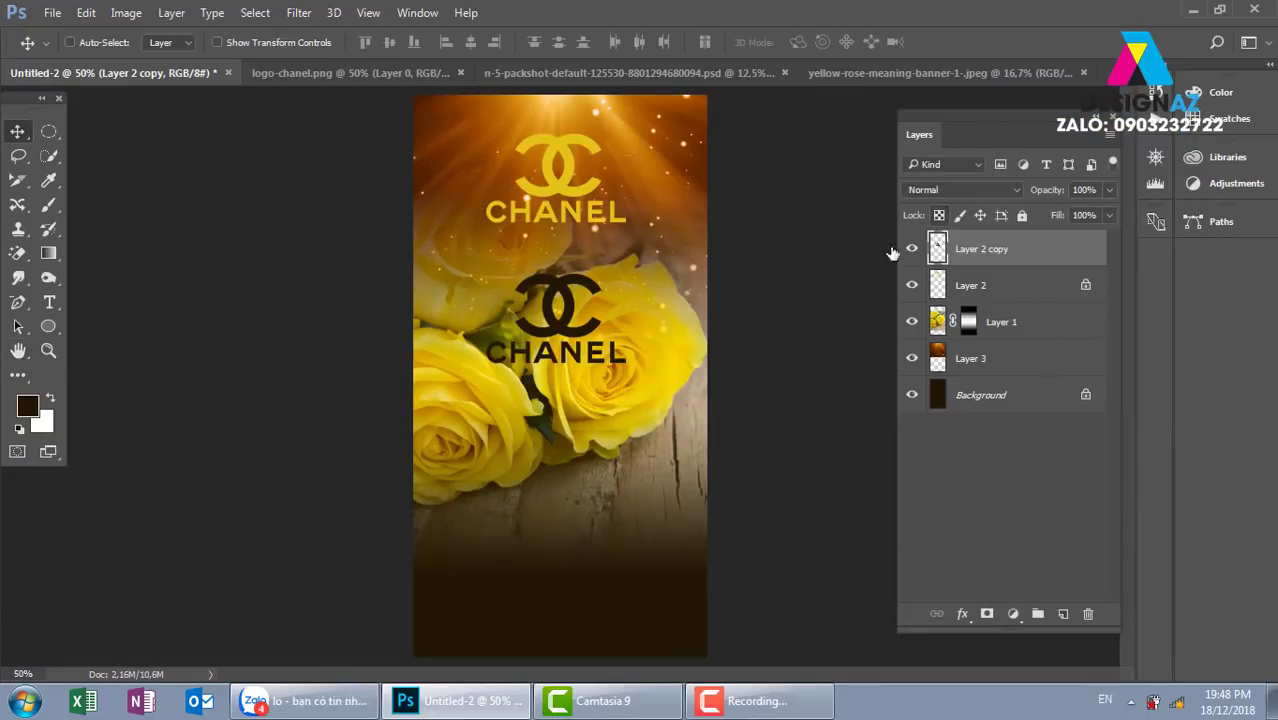
pyautogui.click(299, 13)
pyautogui.moveTo(308, 220)
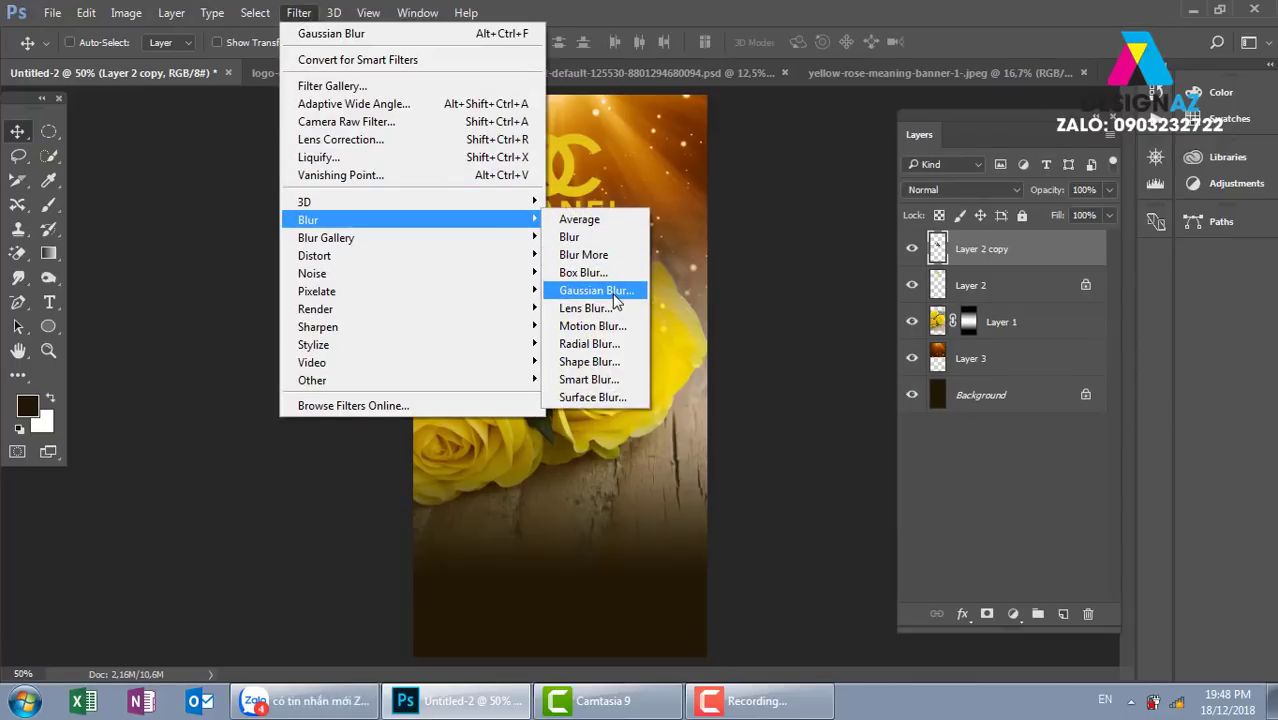
pyautogui.click(596, 290)
pyautogui.moveTo(957, 397); pyautogui.dragTo(940, 397)
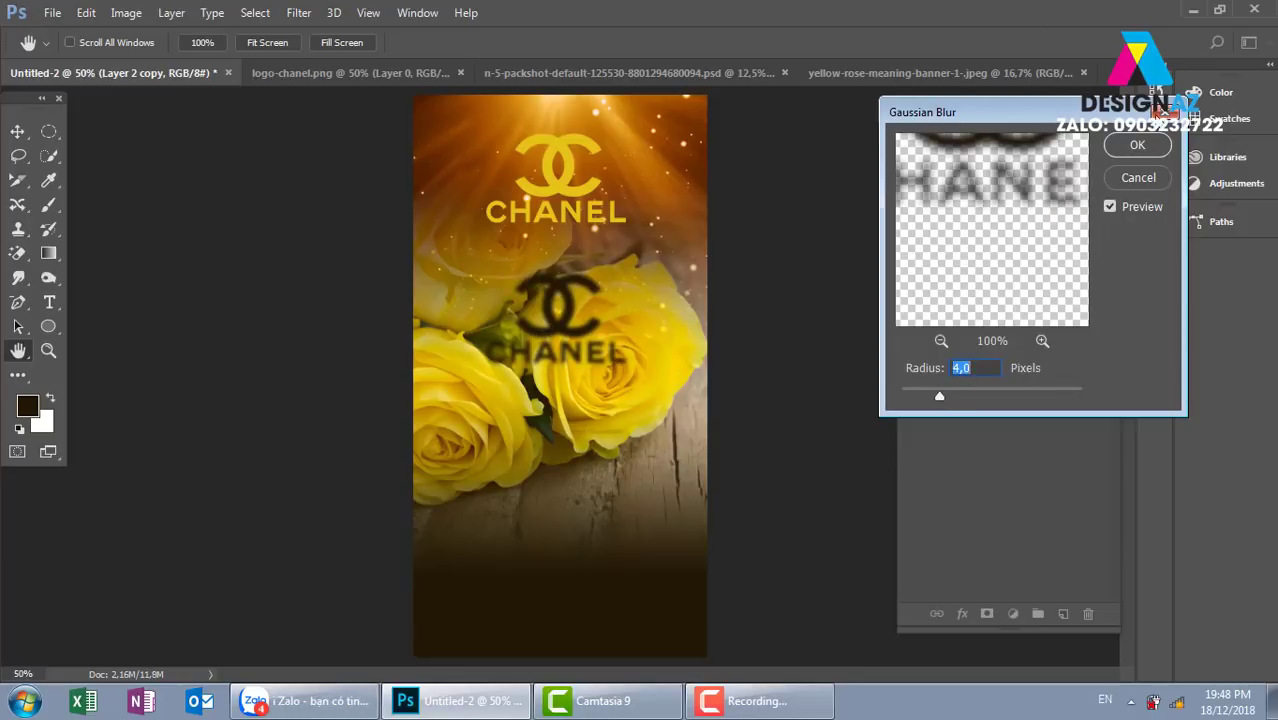
pyautogui.click(1134, 148)
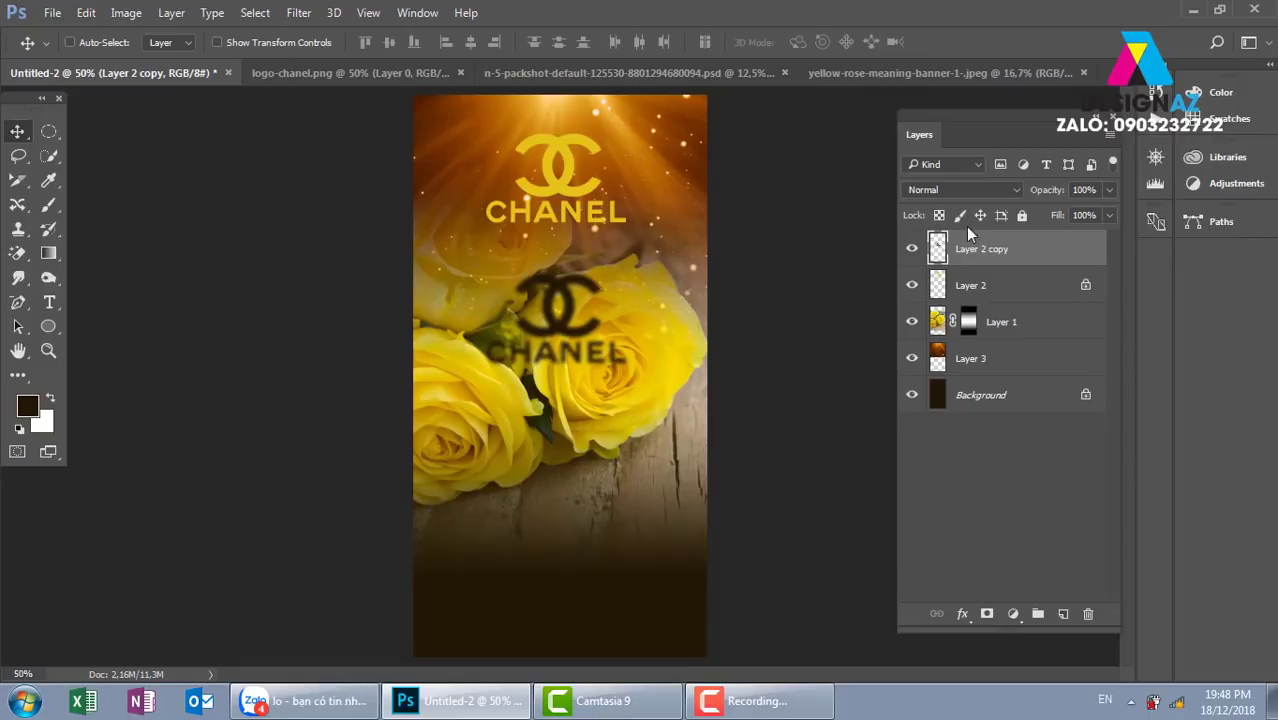
# - Set the blurred logo to Multiply and place it under the yellow logo as a shadow
pyautogui.click(977, 192)
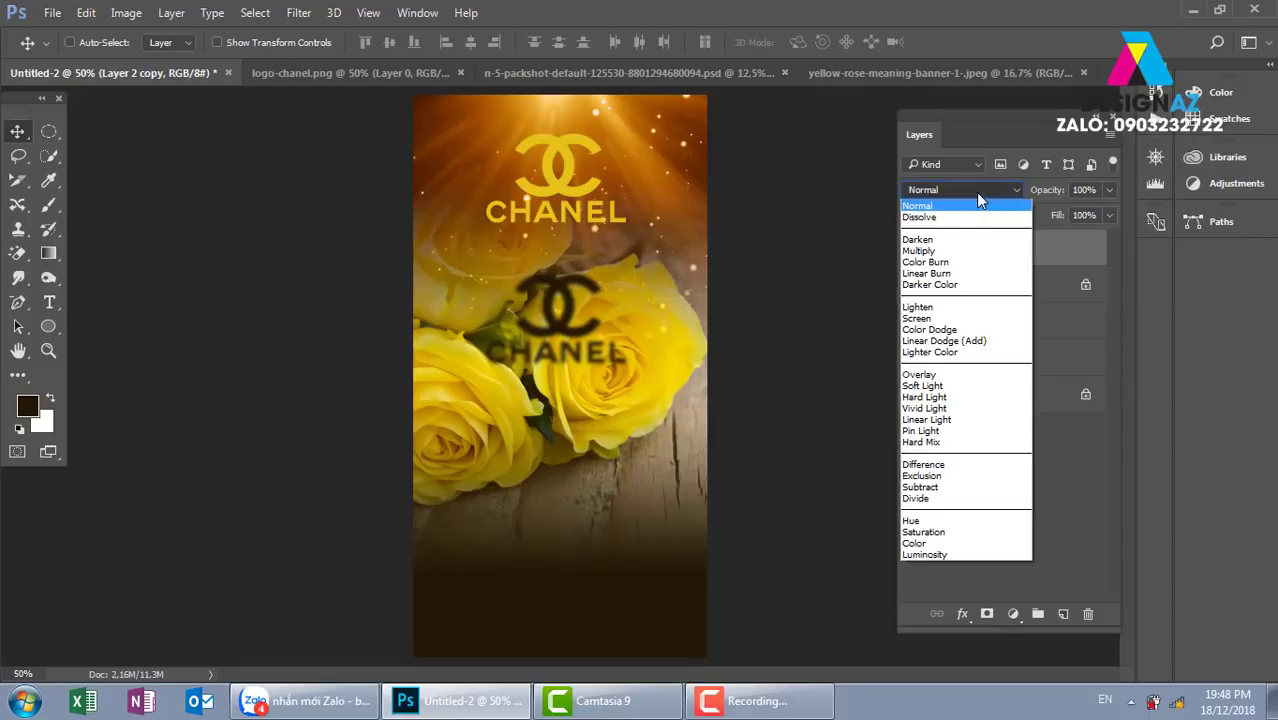
pyautogui.click(944, 251)
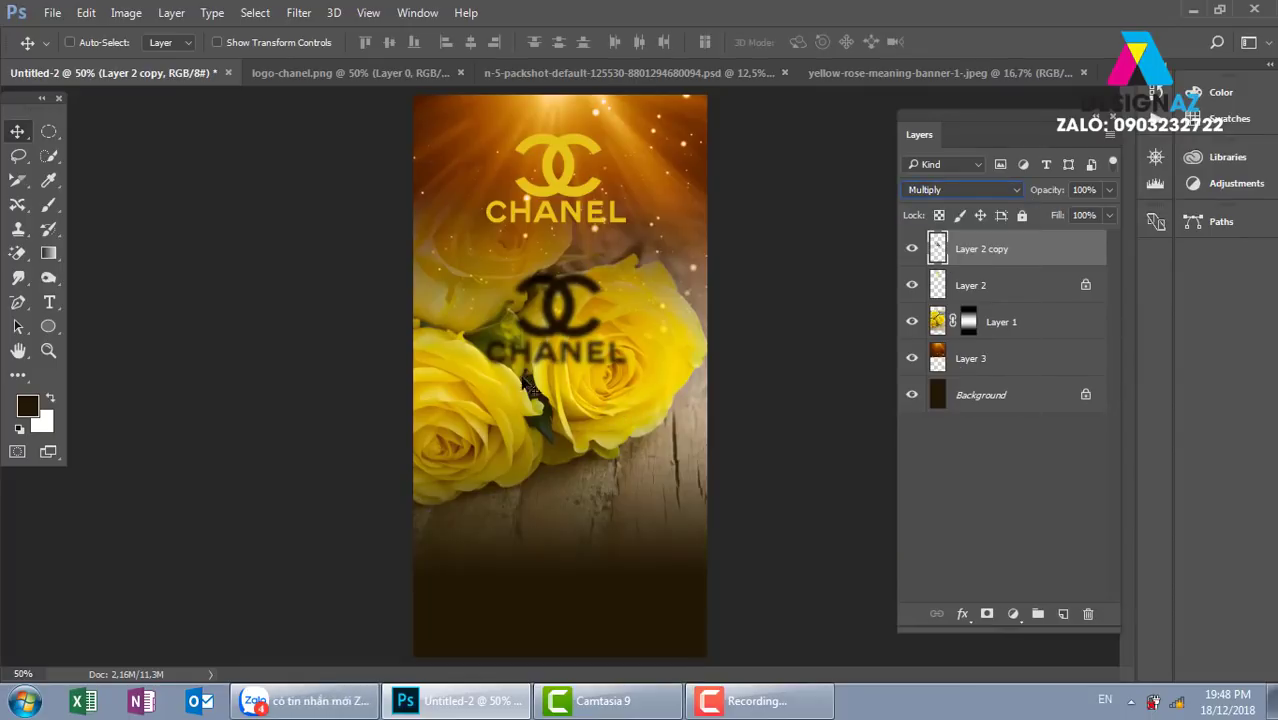
pyautogui.moveTo(522, 377); pyautogui.dragTo(577, 232)
pyautogui.hotkey('ctrl', '[')
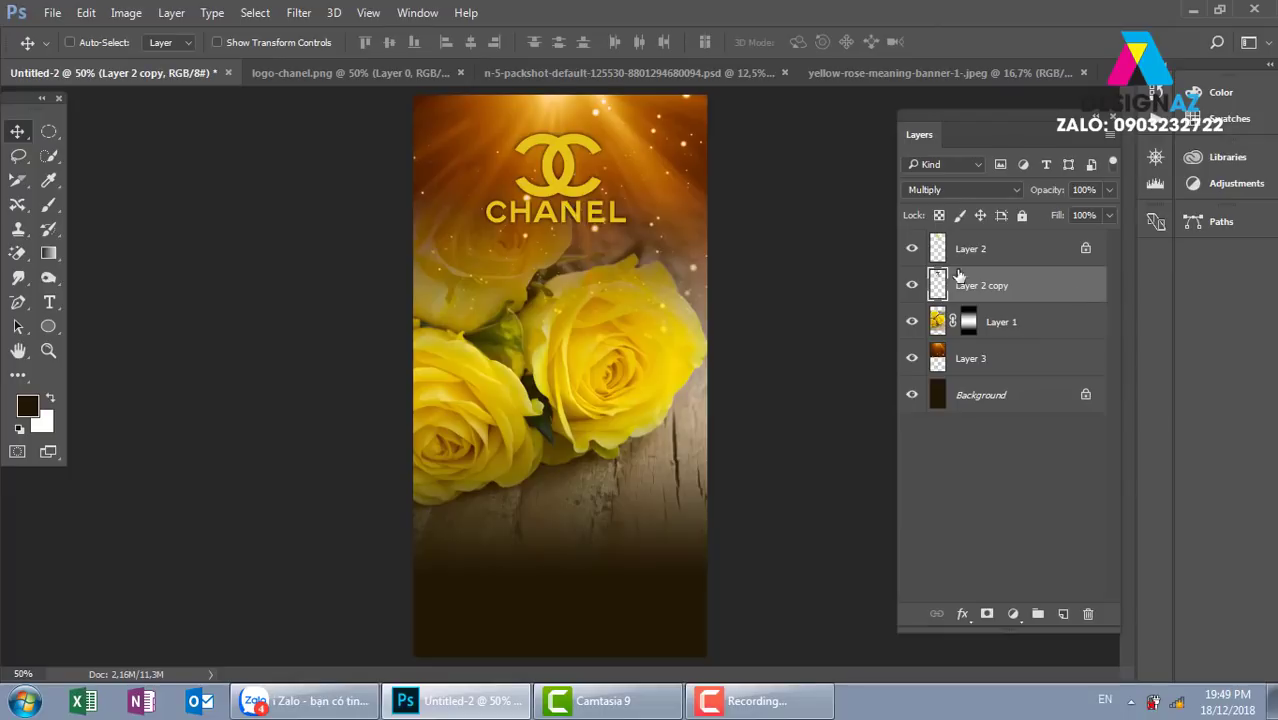
pyautogui.click(912, 287)
pyautogui.click(912, 287)
# - Close logo-chanel.png and drag the perfume bottle from its packshot document into the poster
pyautogui.click(363, 72)
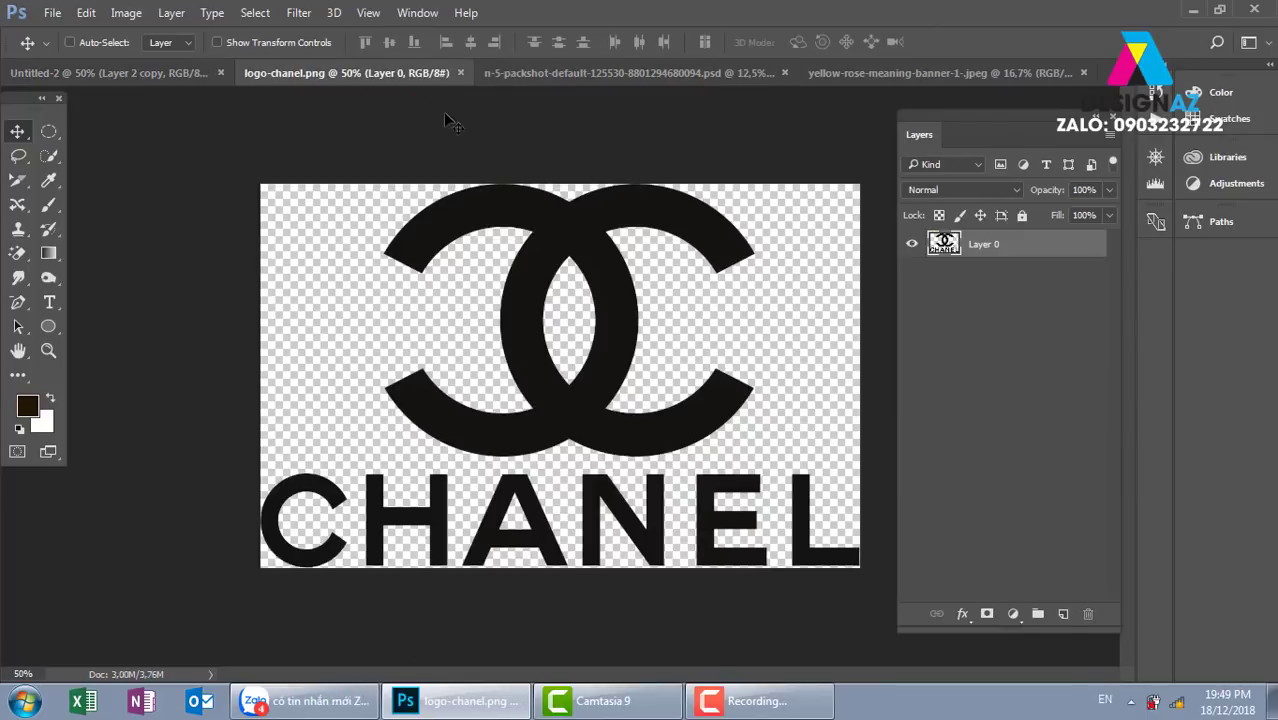
pyautogui.hotkey('ctrl', 'w')
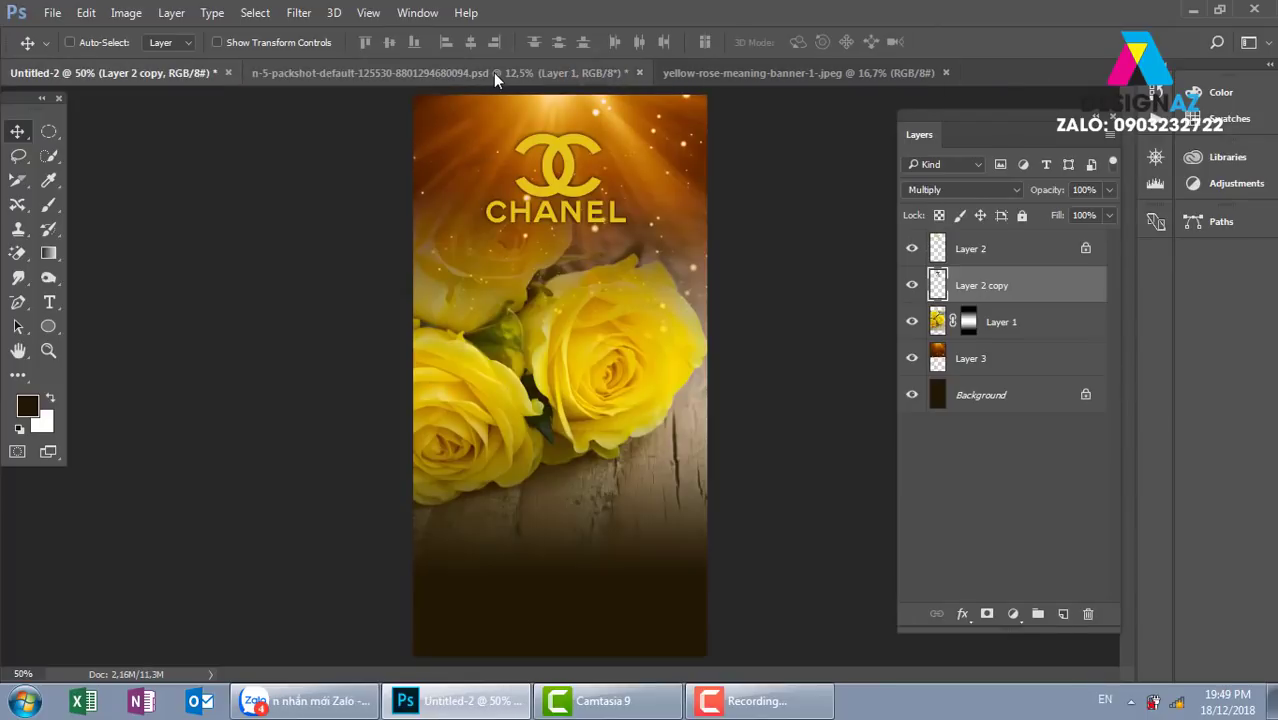
pyautogui.click(493, 72)
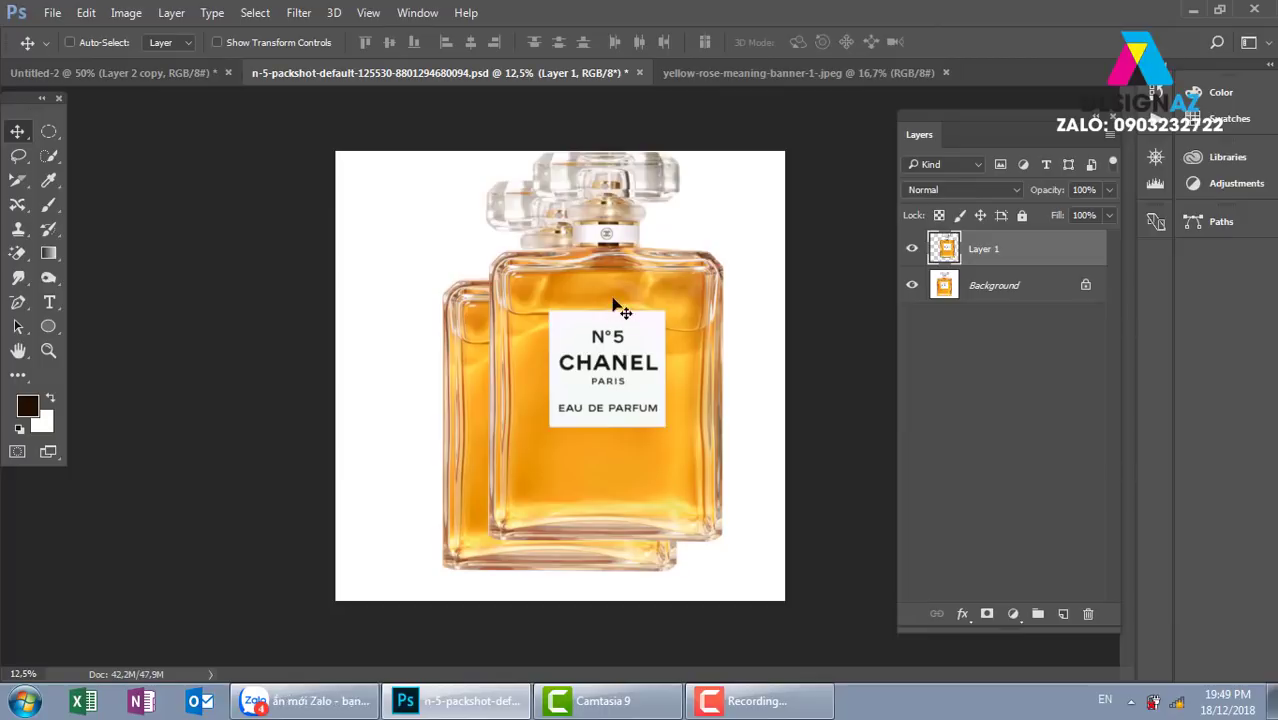
pyautogui.moveTo(616, 300)
pyautogui.mouseDown()
pyautogui.moveTo(142, 112)
pyautogui.moveTo(595, 376)
pyautogui.mouseUp()
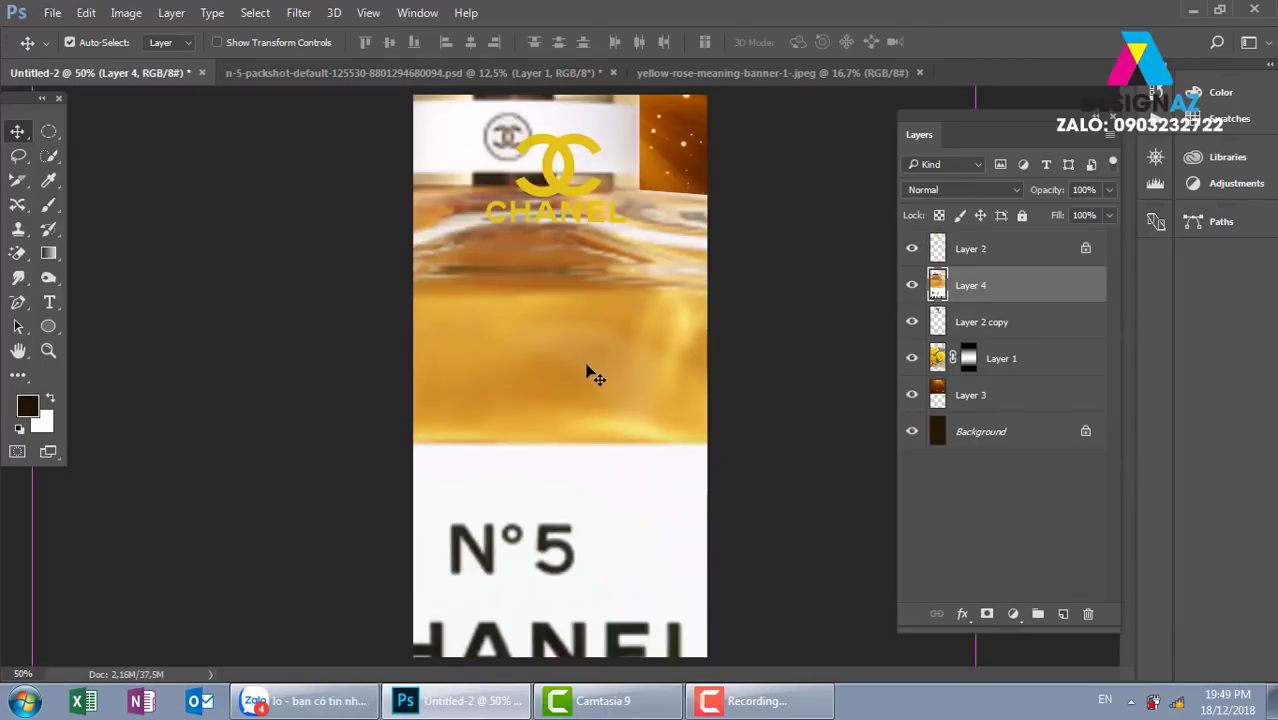
pyautogui.hotkey('ctrl', '-')
pyautogui.hotkey('ctrl', '-')
pyautogui.hotkey('ctrl', '-')
# - Scale the bottle down to about 17% and settle it over the roses below the logo
pyautogui.hotkey('ctrl', 't')
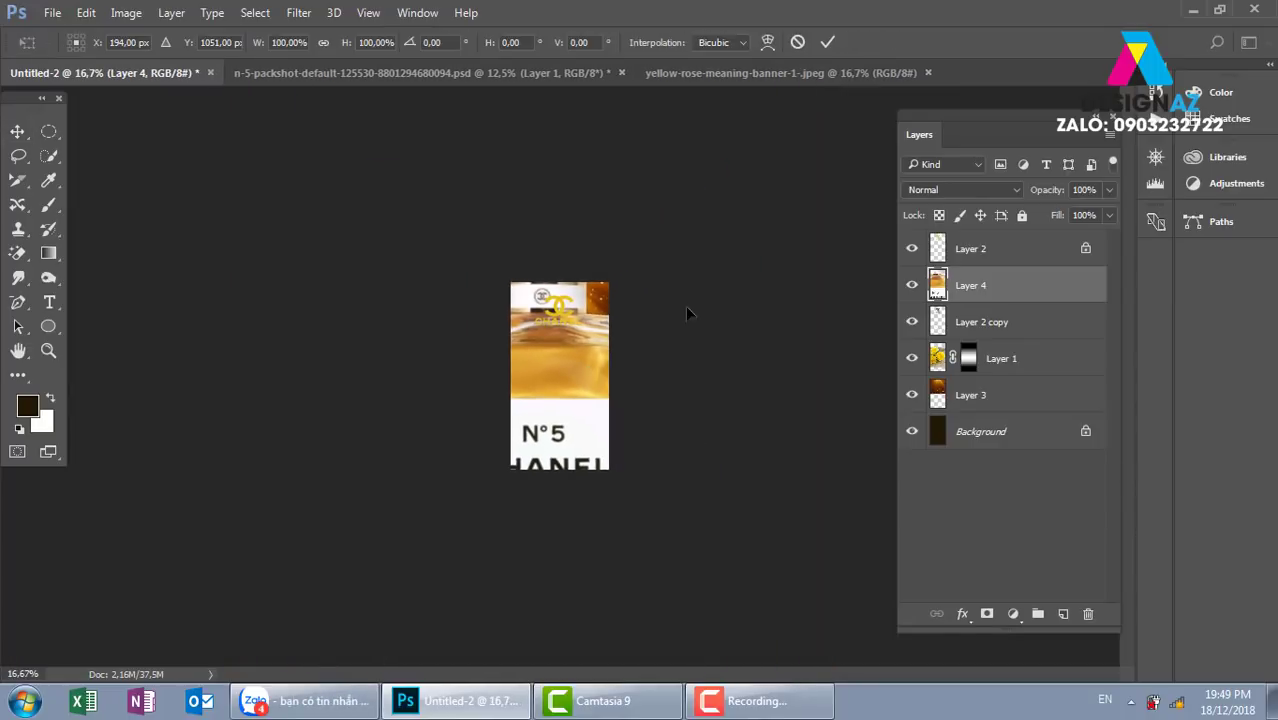
pyautogui.moveTo(690, 188)
pyautogui.mouseDown()
pyautogui.moveTo(576, 391)
pyautogui.moveTo(586, 376)
pyautogui.mouseUp()
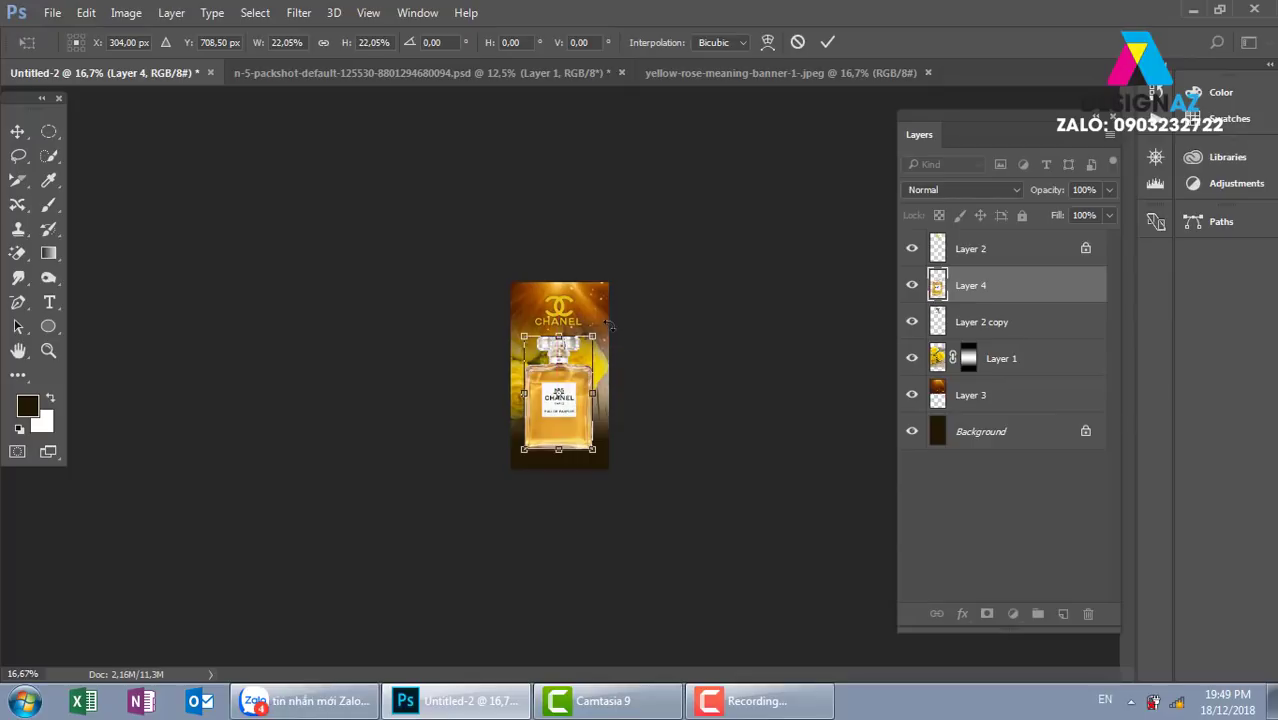
pyautogui.moveTo(597, 328); pyautogui.dragTo(584, 341)
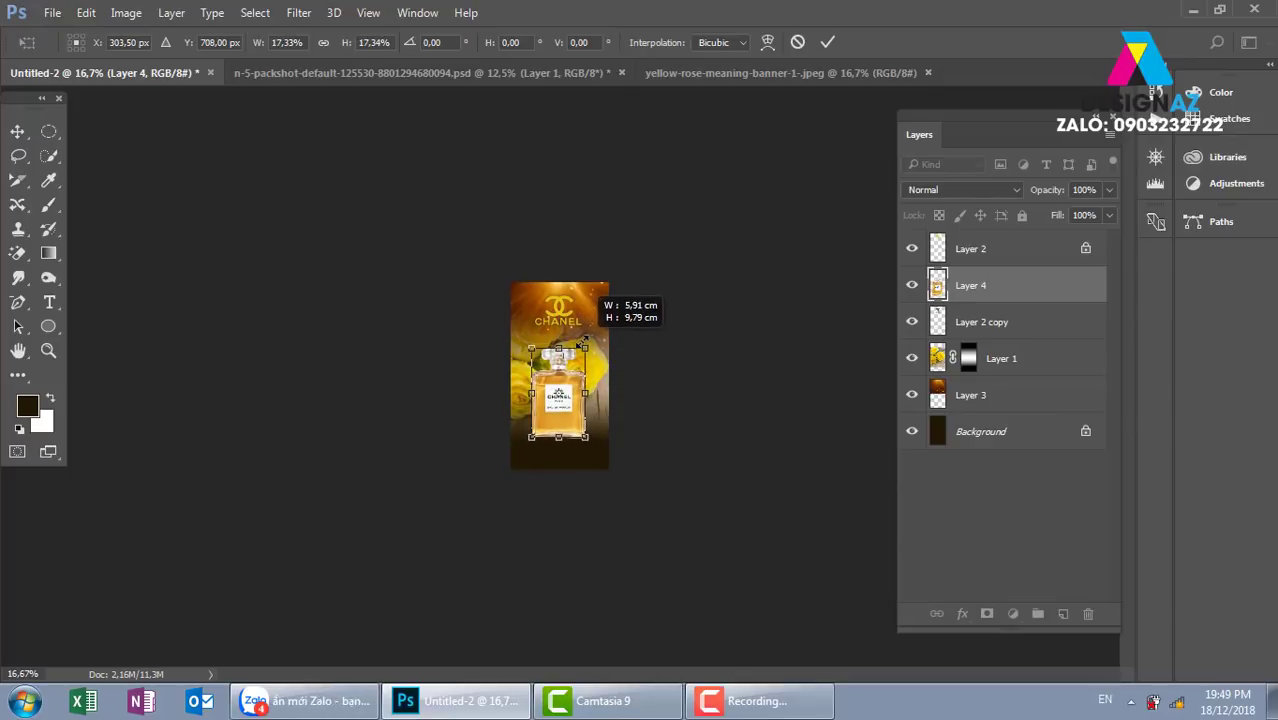
pyautogui.press('Return')
pyautogui.hotkey('ctrl', '+')
pyautogui.hotkey('ctrl', '+')
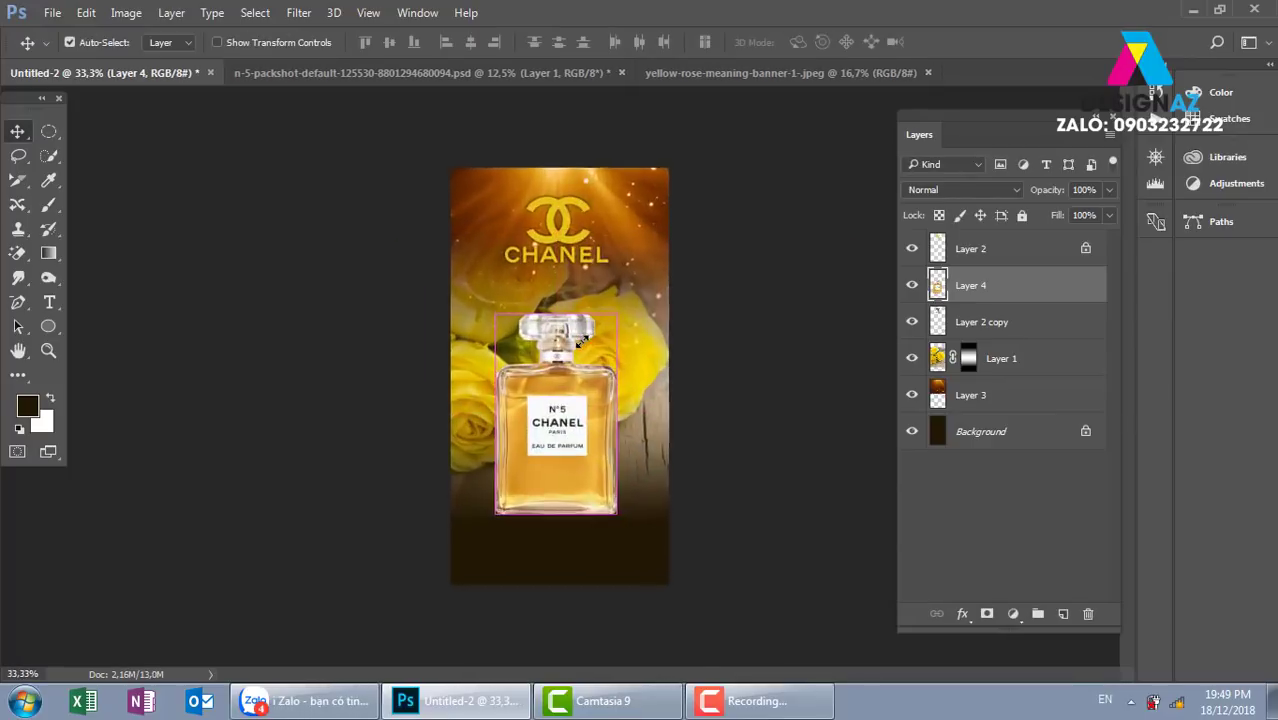
pyautogui.hotkey('ctrl', '+')
pyautogui.moveTo(590, 557); pyautogui.dragTo(595, 570)
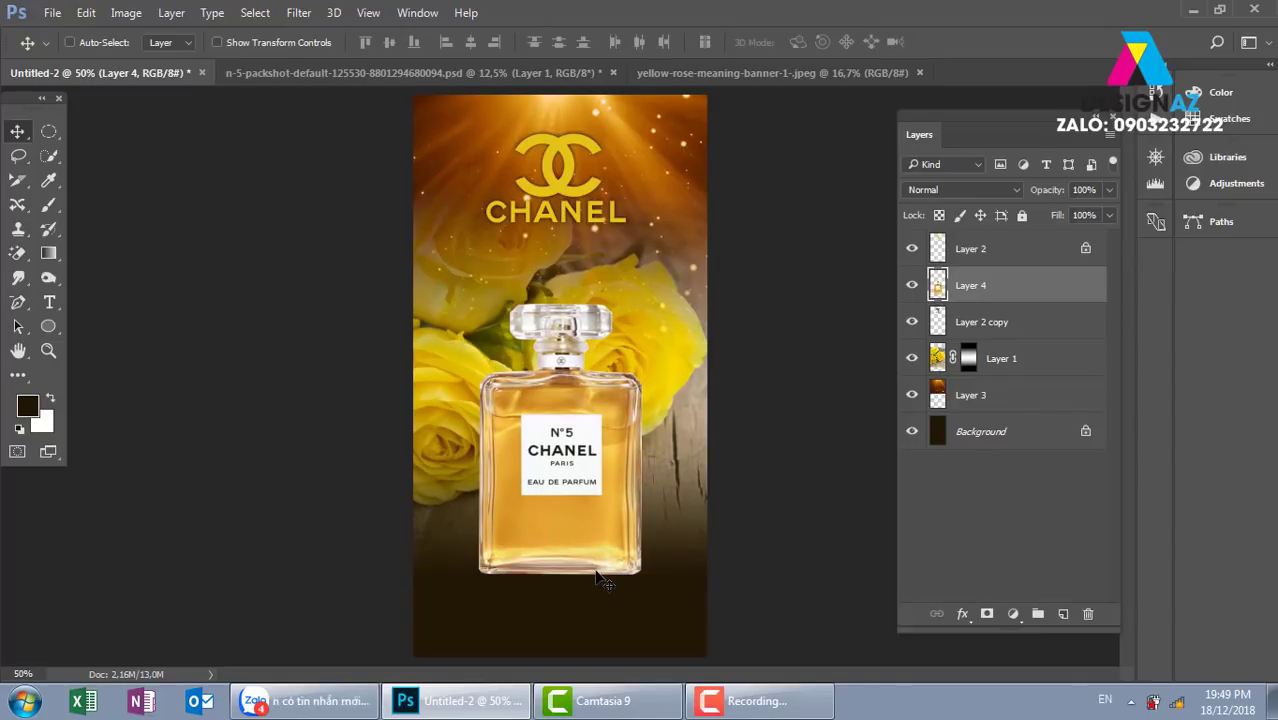
# - Duplicate the bottle layer, set the copy to Soft Light after trying Overlay, and merge both layers
pyautogui.hotkey('ctrl', 'j')
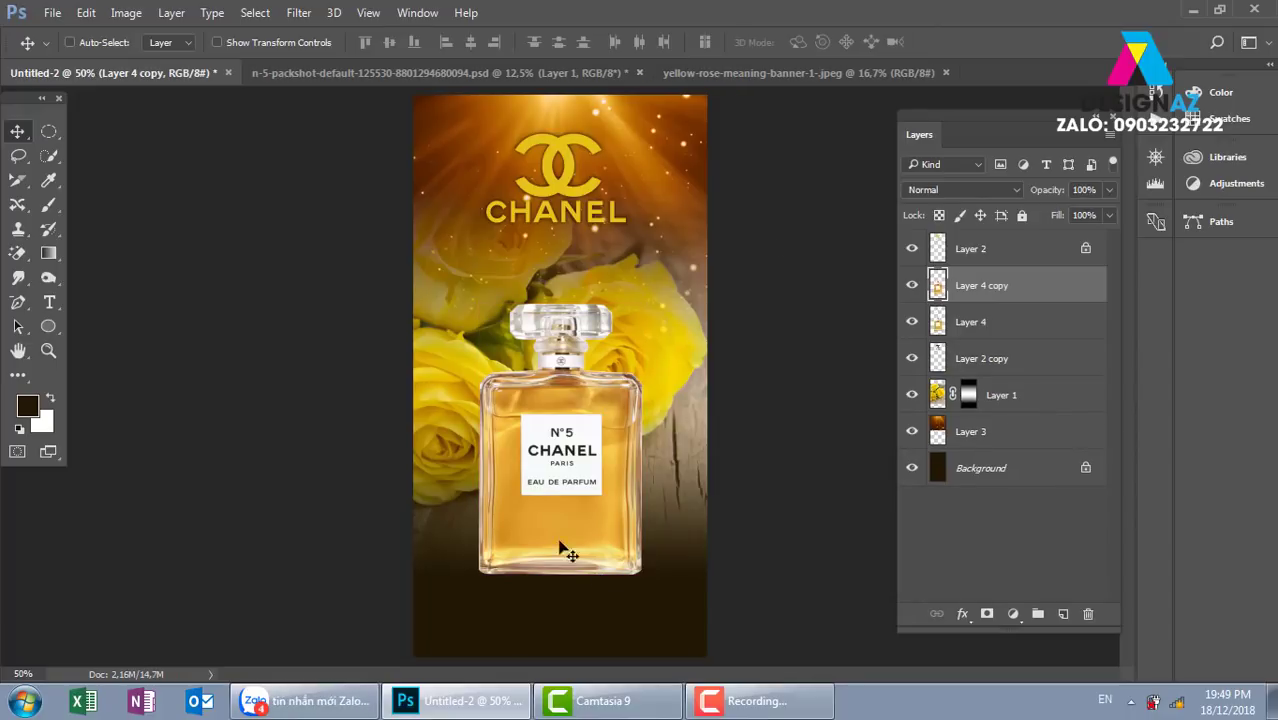
pyautogui.click(962, 189)
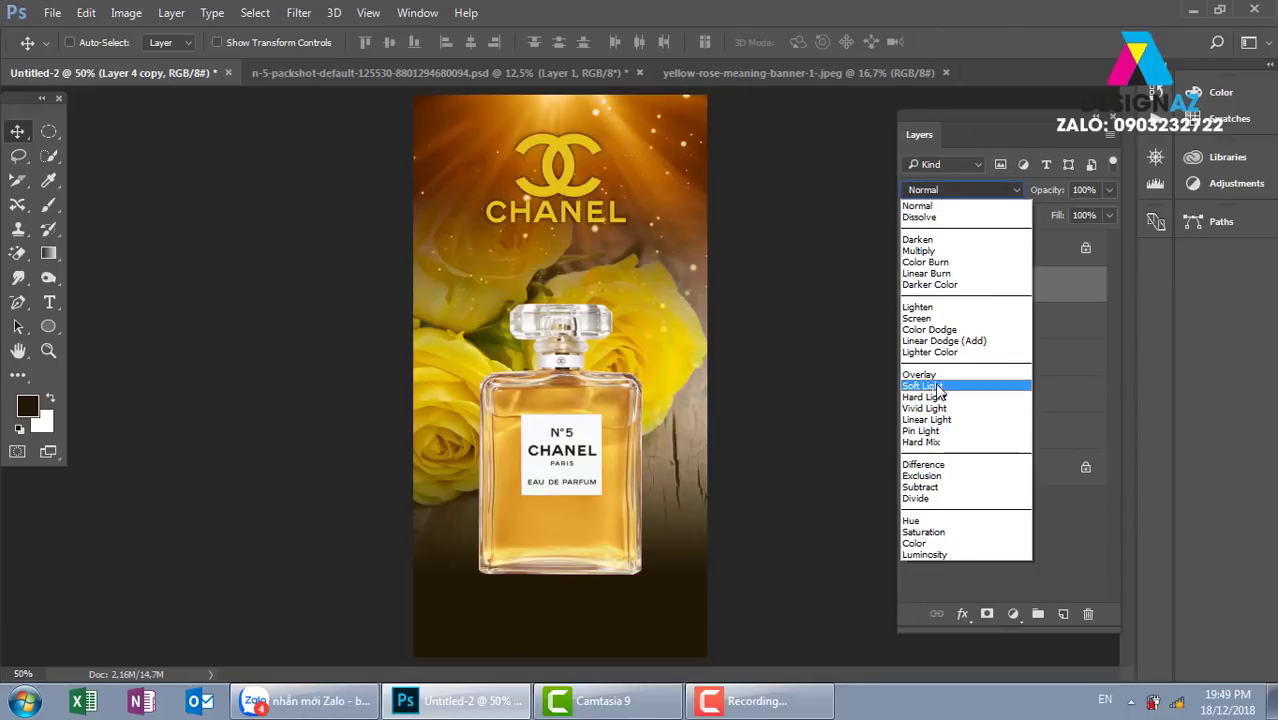
pyautogui.click(935, 384)
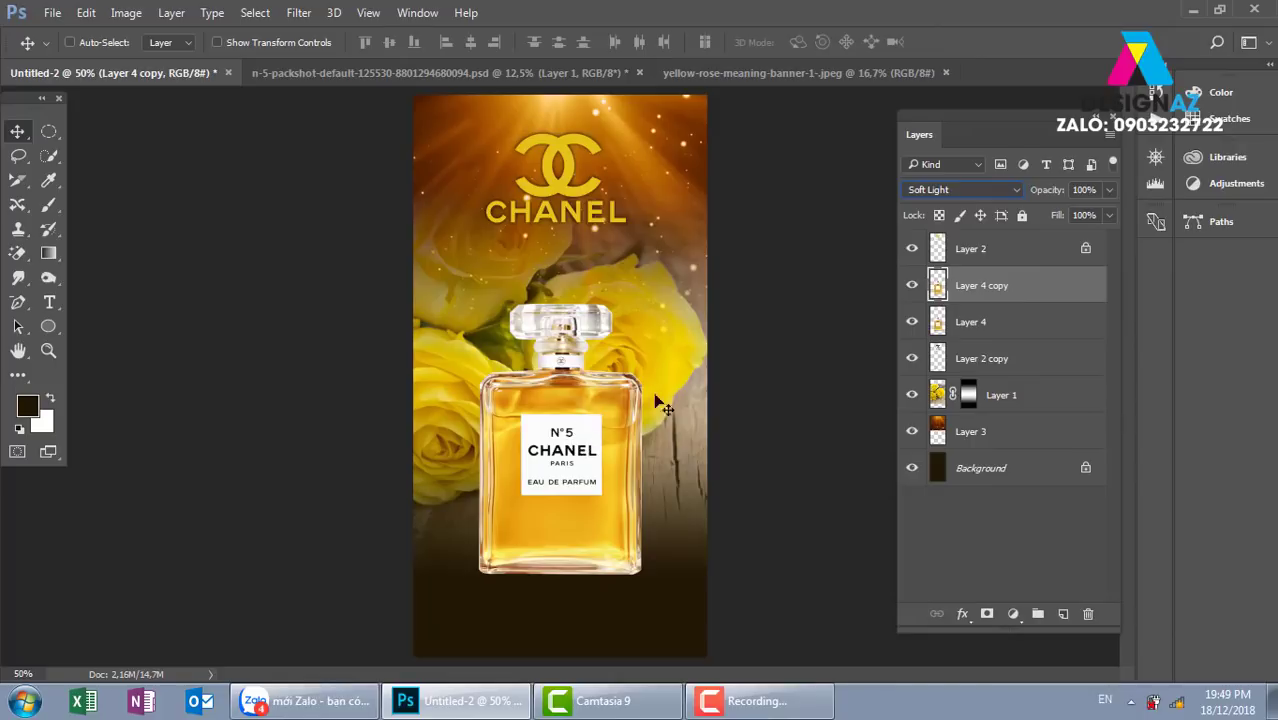
pyautogui.click(962, 189)
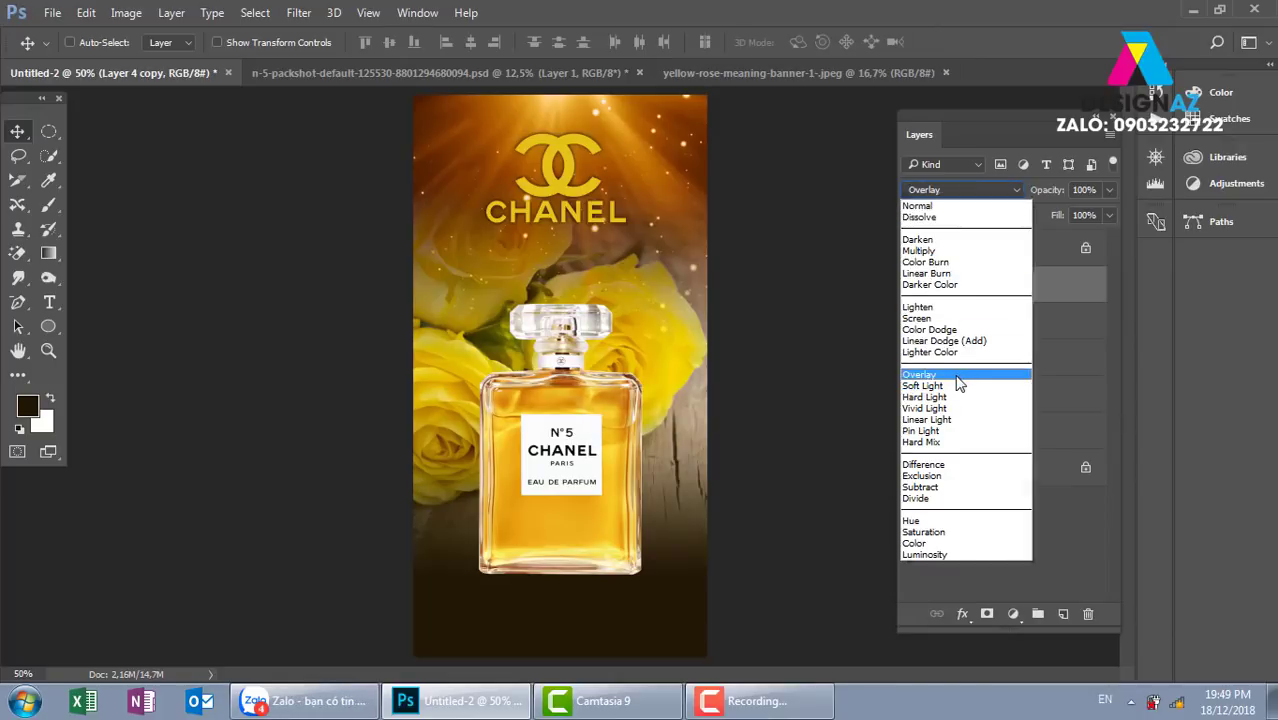
pyautogui.click(958, 372)
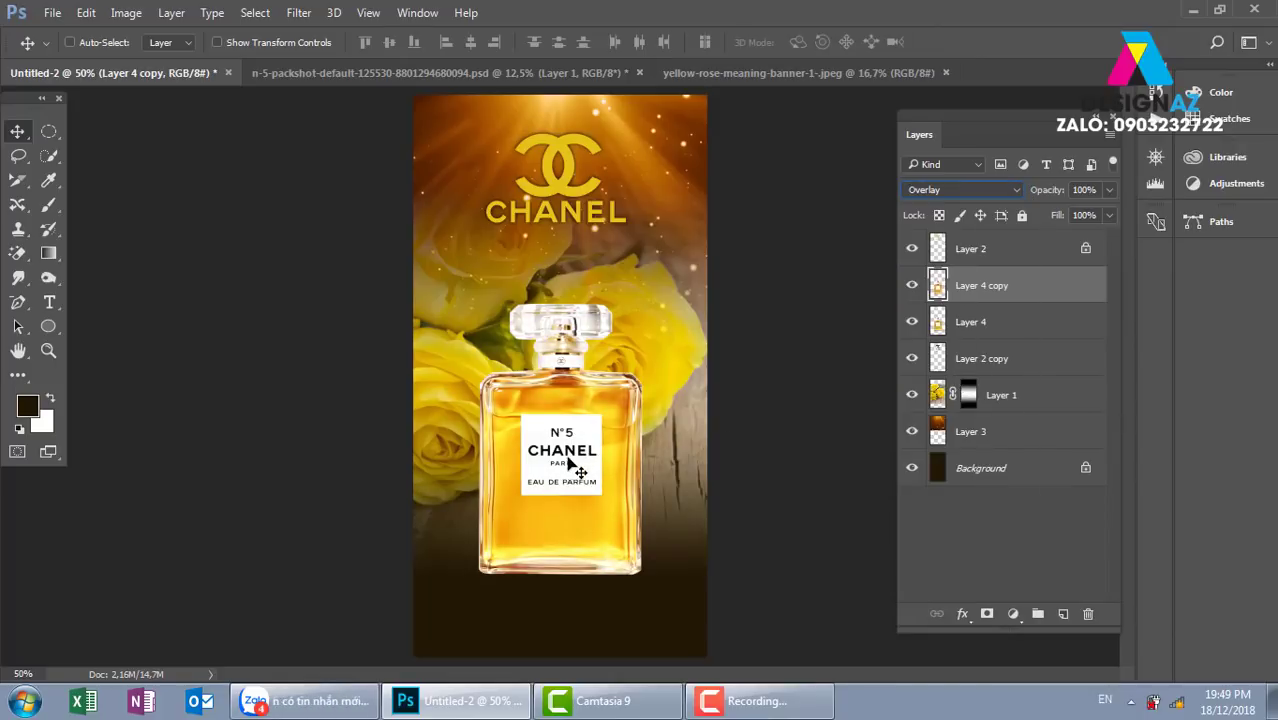
pyautogui.click(911, 286)
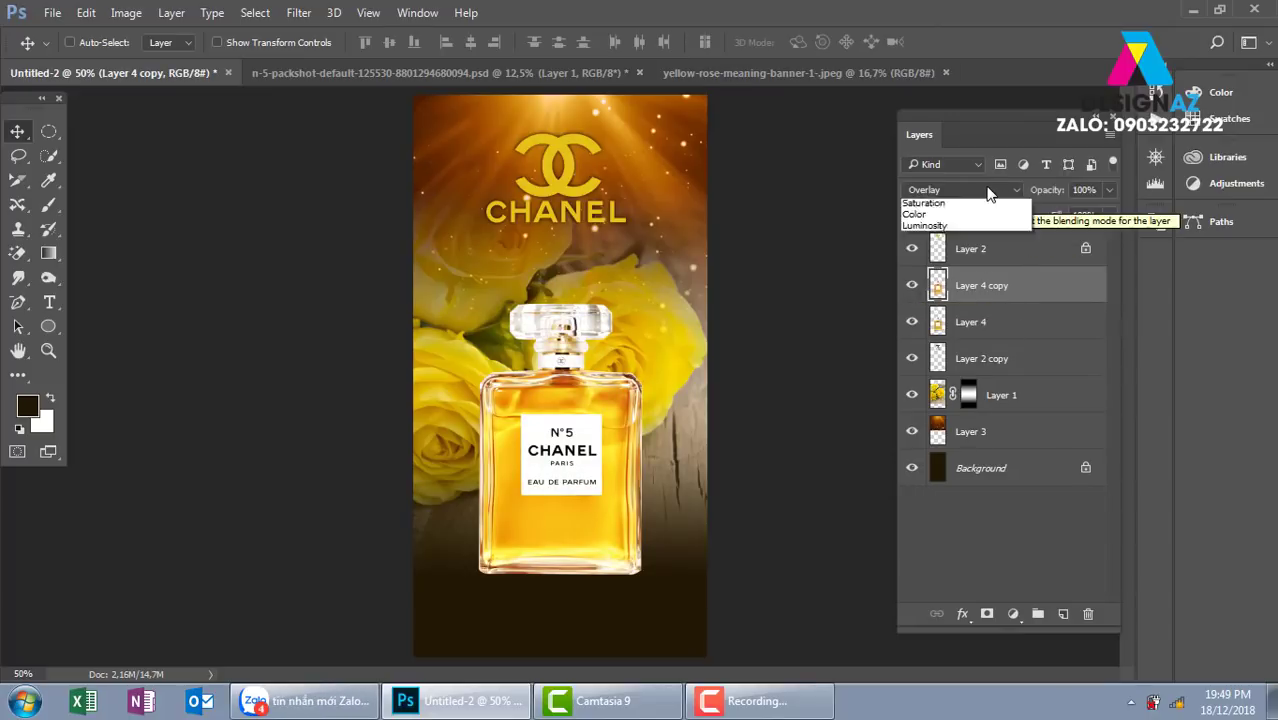
pyautogui.click(990, 189)
pyautogui.click(928, 387)
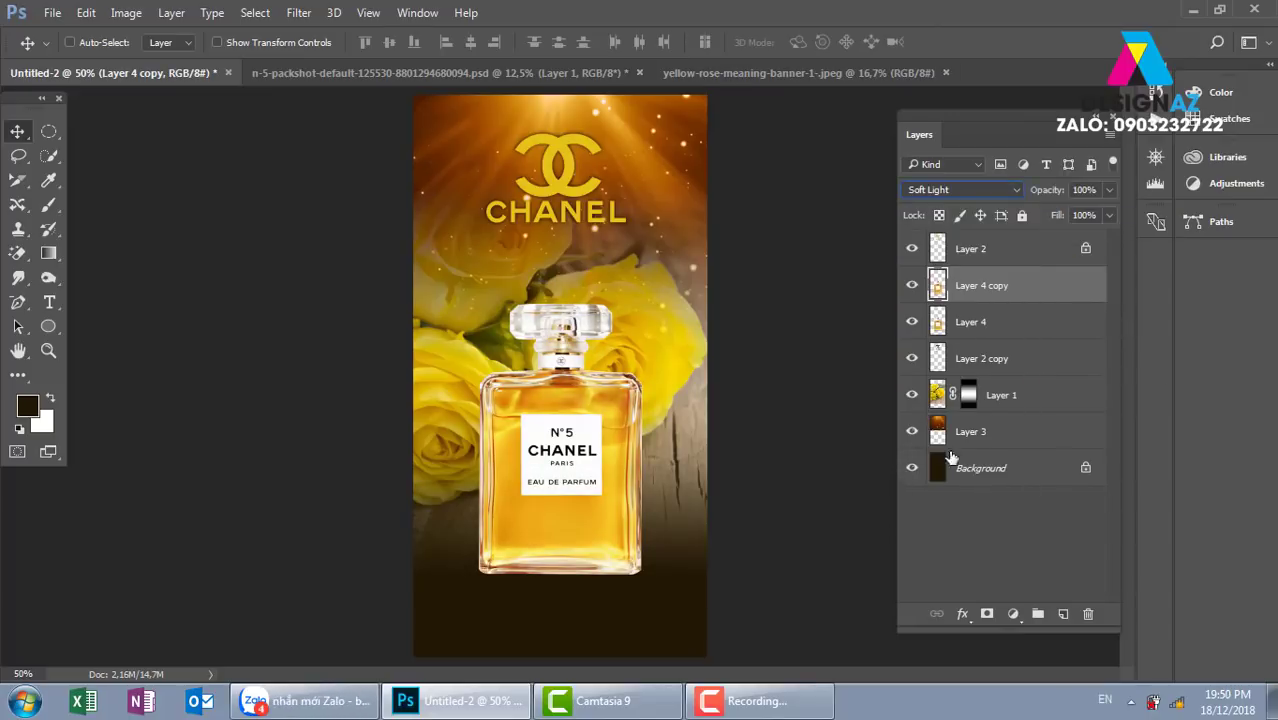
pyautogui.keyDown('shift'); pyautogui.click(1039, 325); pyautogui.keyUp('shift')
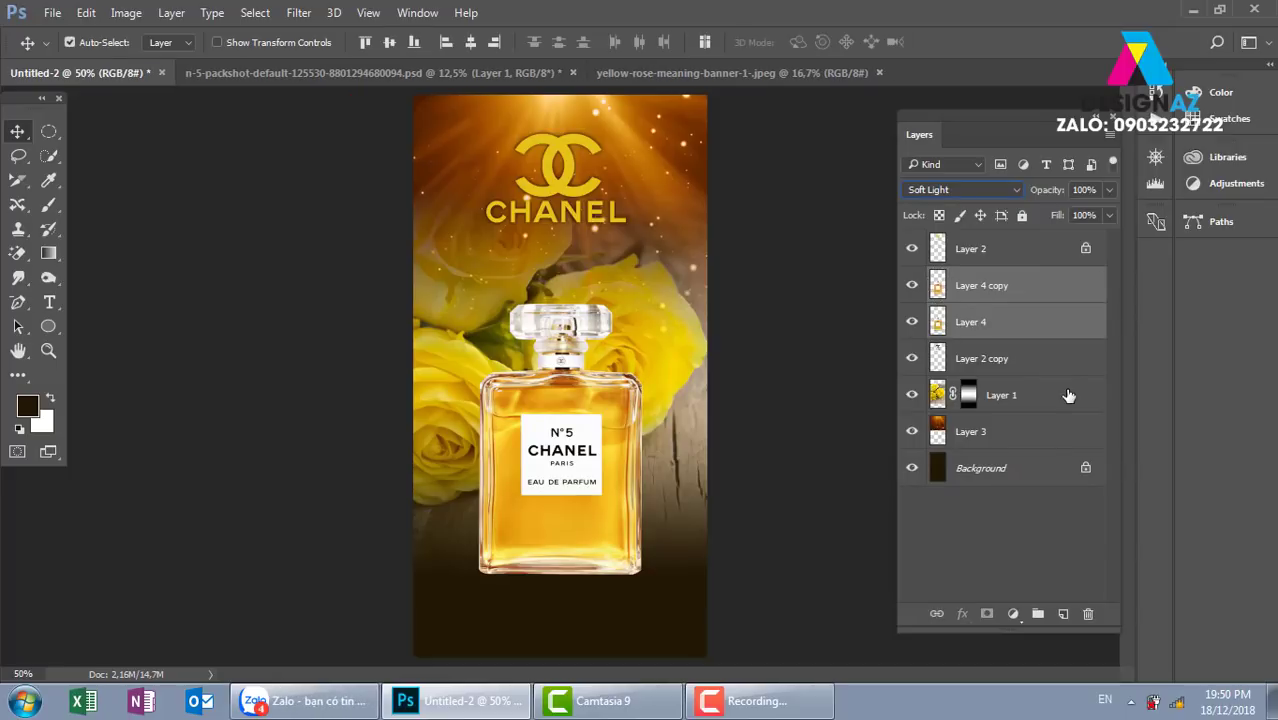
pyautogui.hotkey('ctrl', 'e')
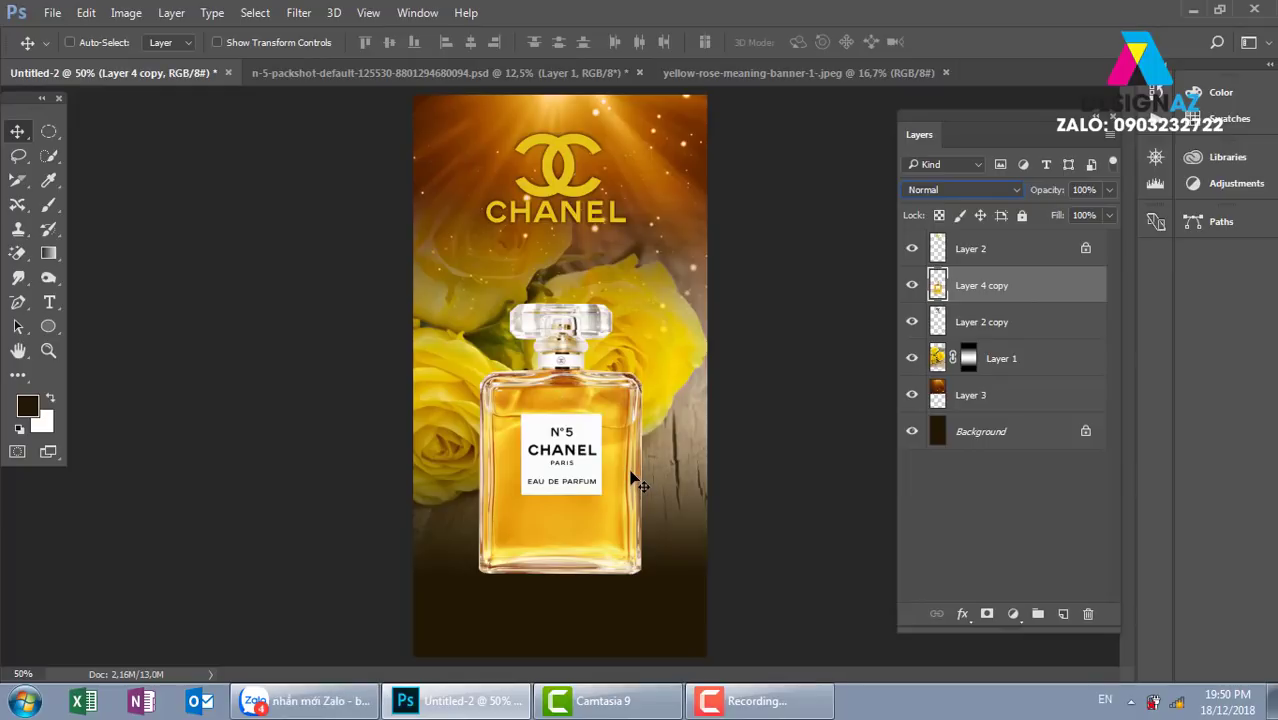
# - Duplicate the bottle and flip the copy vertically beneath it at about -70% height
pyautogui.hotkey('ctrl', 'j')
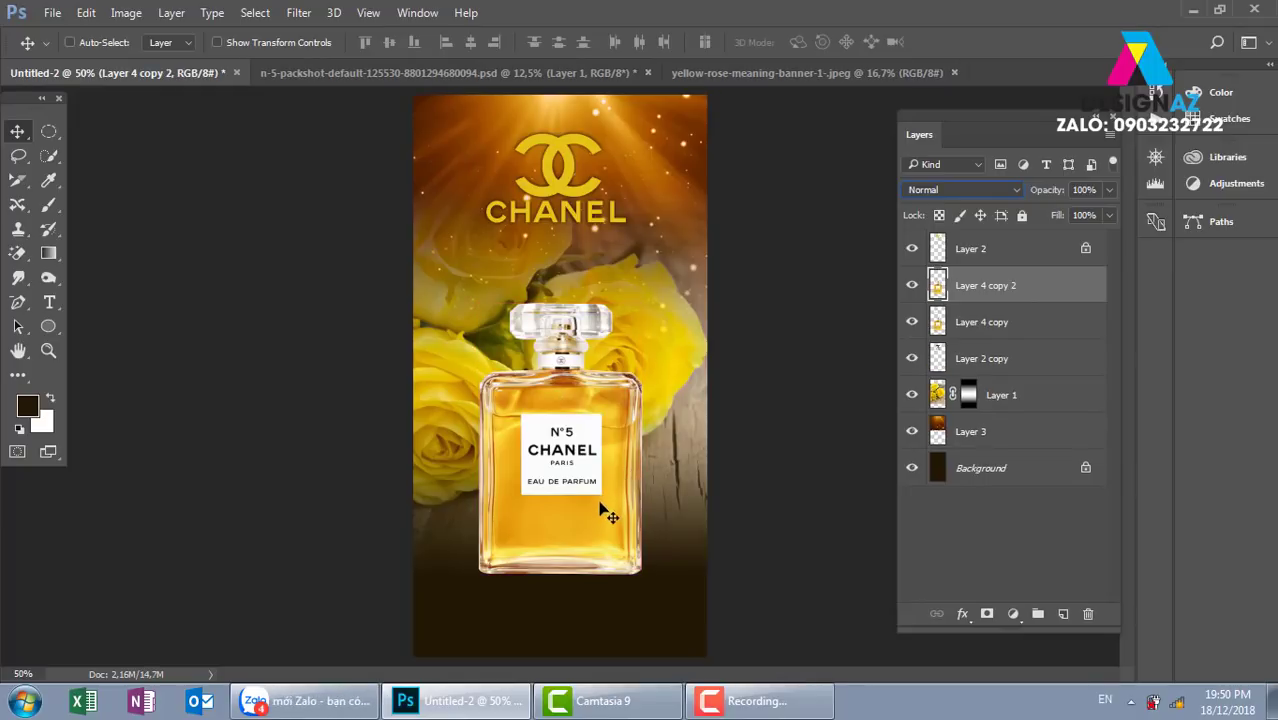
pyautogui.moveTo(600, 505); pyautogui.dragTo(608, 489)
pyautogui.hotkey('ctrl', 'z')
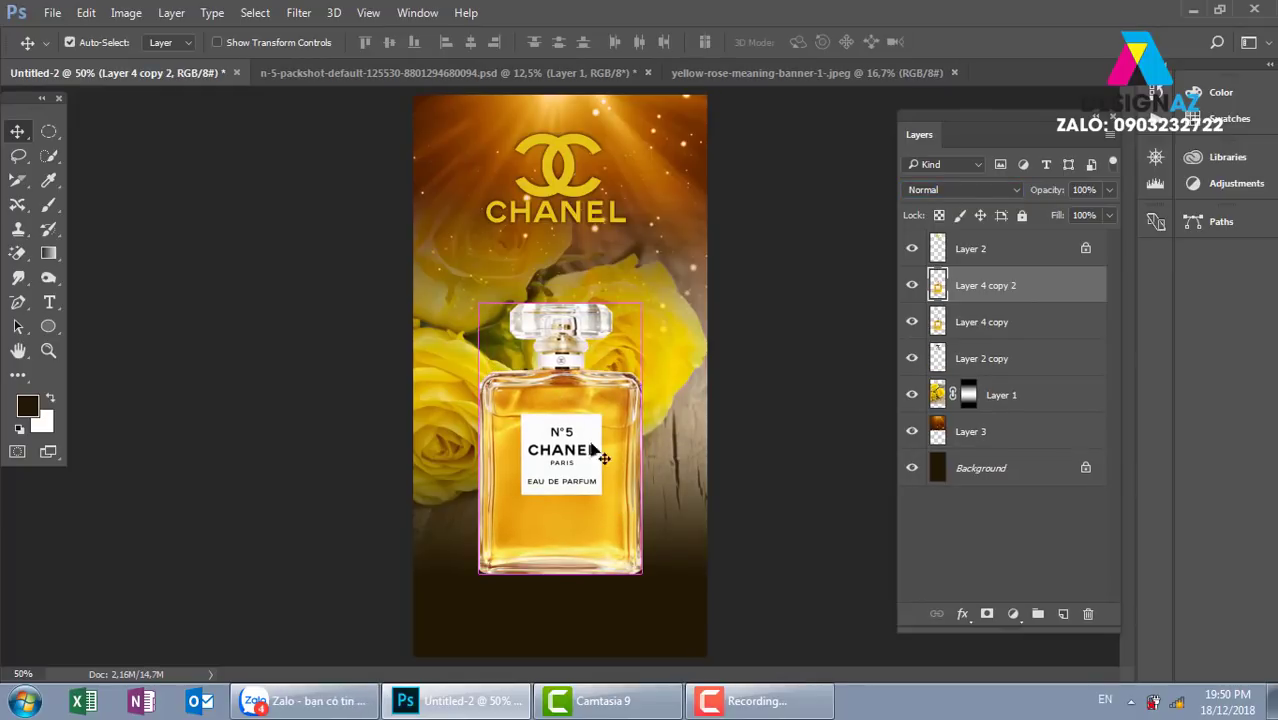
pyautogui.hotkey('ctrl', 't')
pyautogui.moveTo(560, 302); pyautogui.dragTo(587, 704)
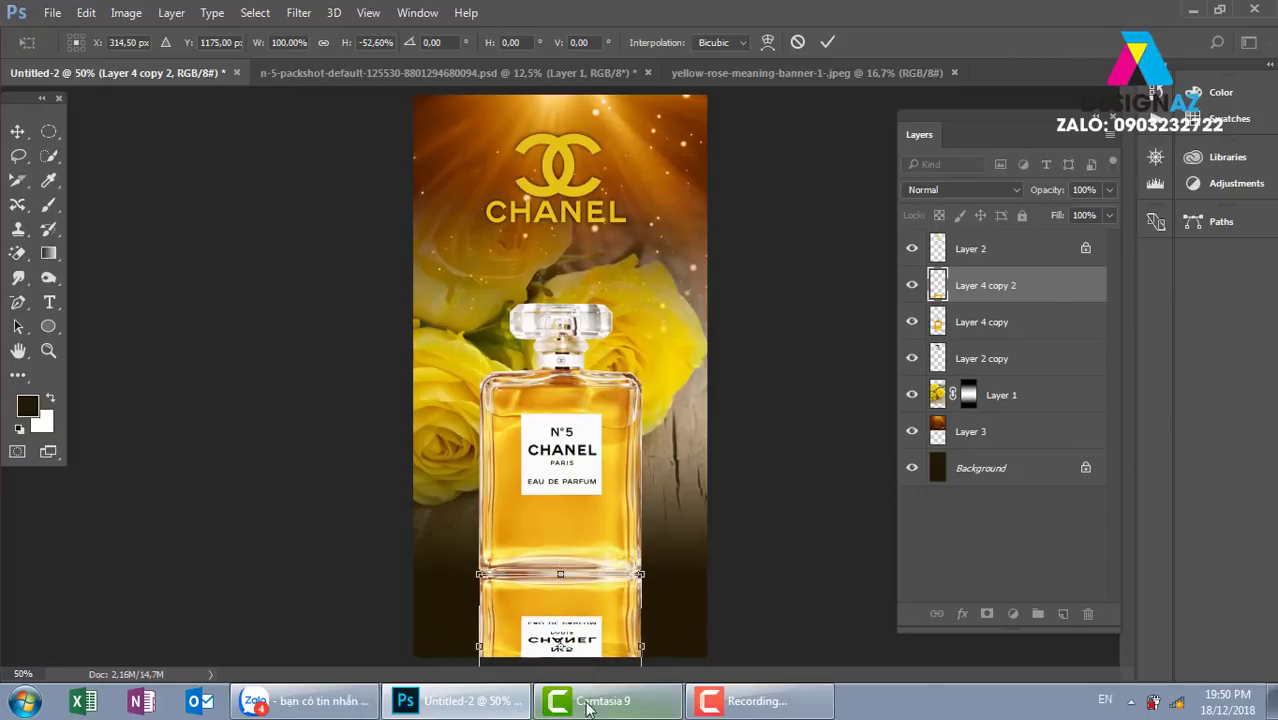
pyautogui.hotkey('ctrl', '-')
pyautogui.hotkey('ctrl', '-')
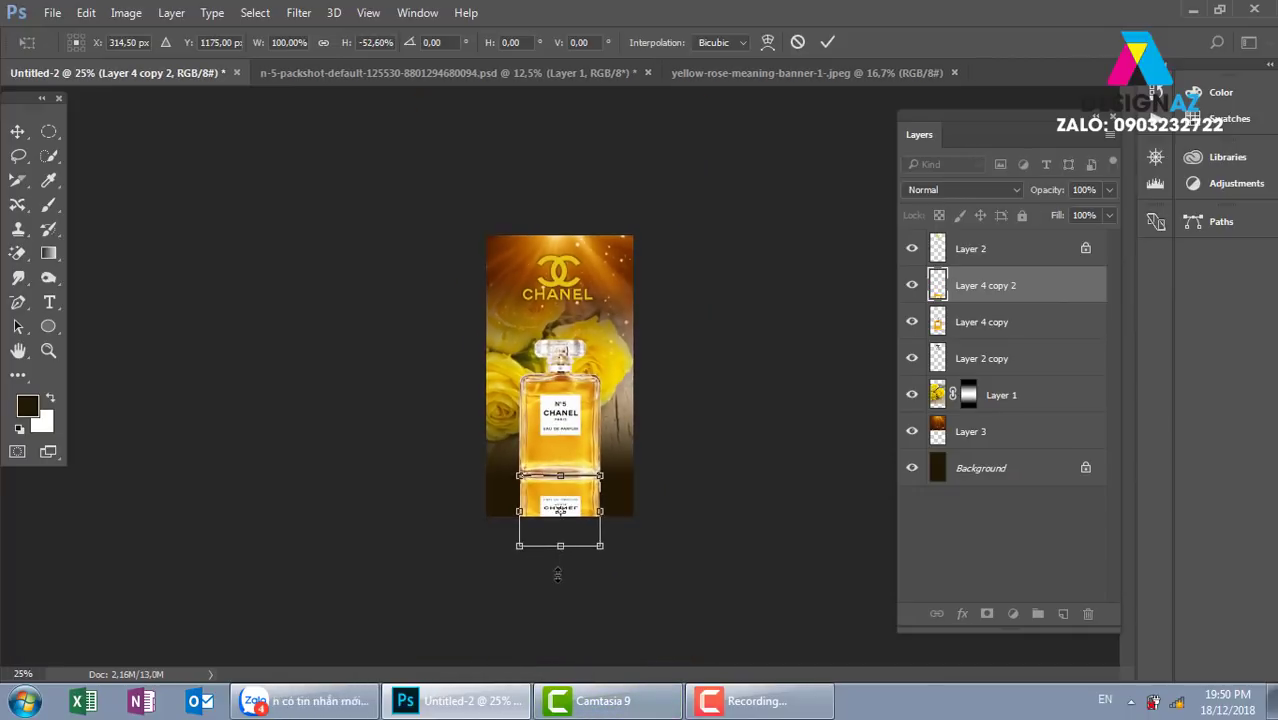
pyautogui.moveTo(557, 573); pyautogui.dragTo(585, 601)
pyautogui.hotkey('ctrl', '+')
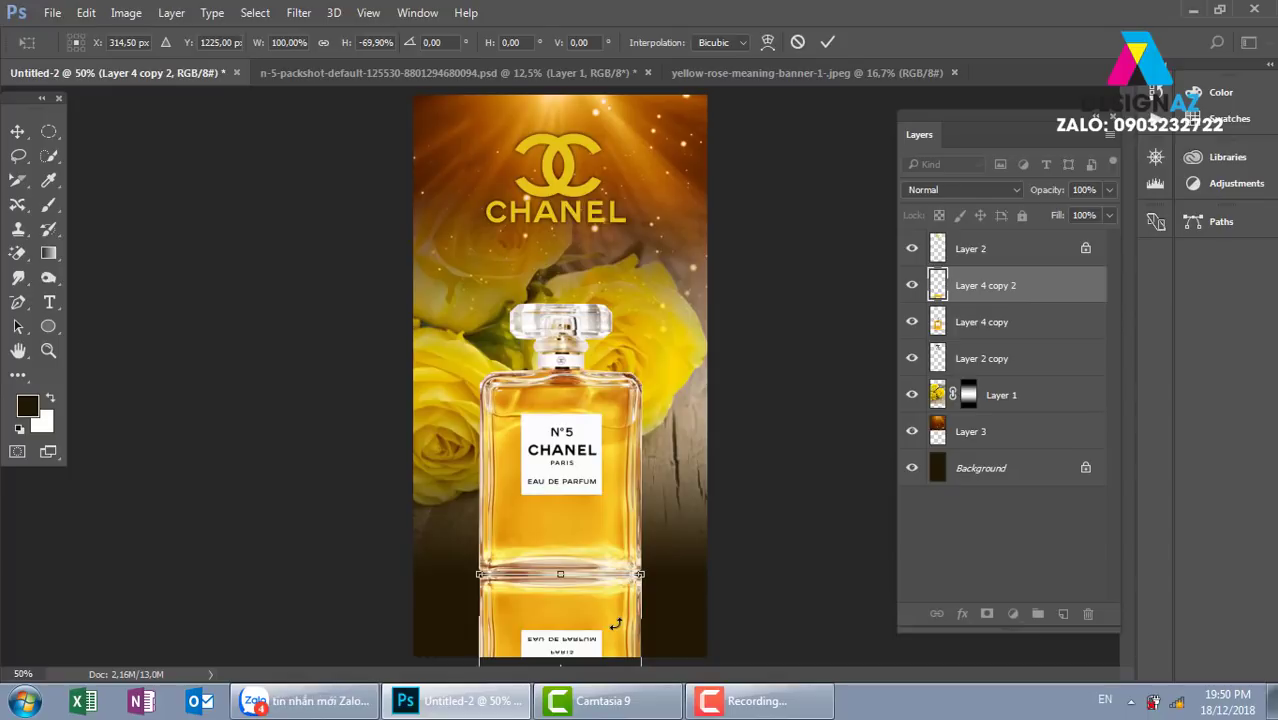
pyautogui.press('Return')
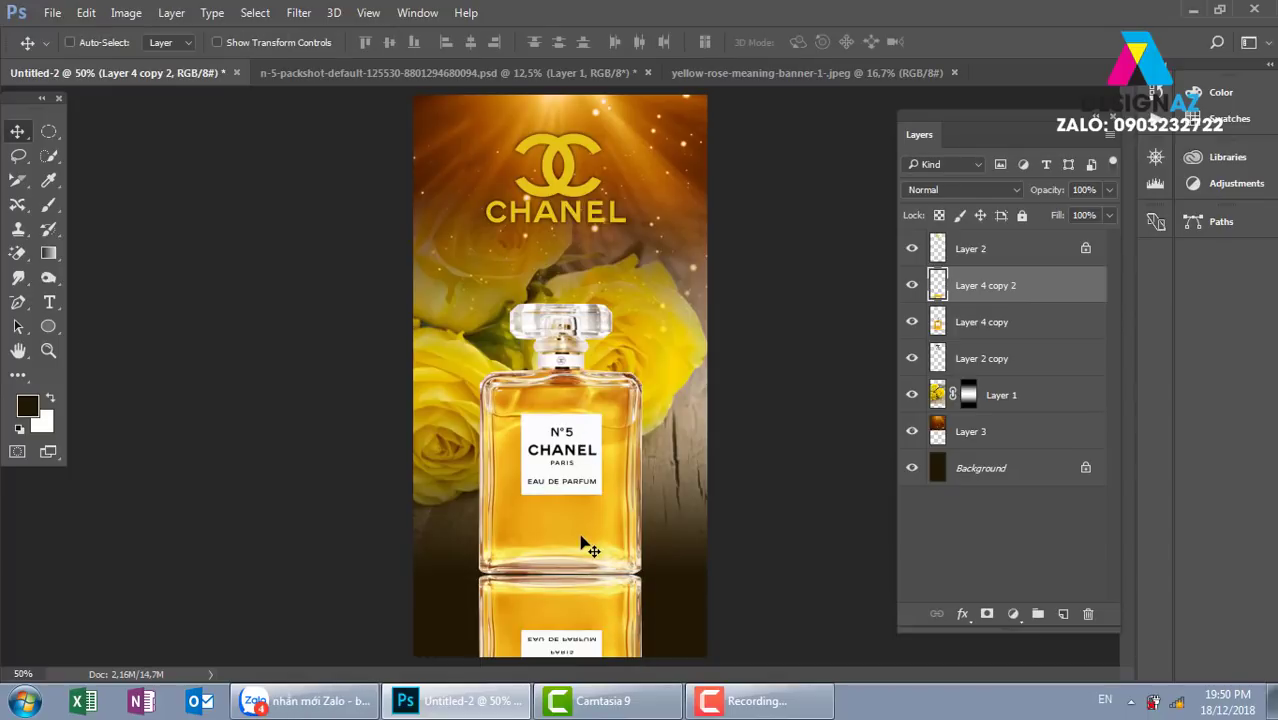
pyautogui.press('f')
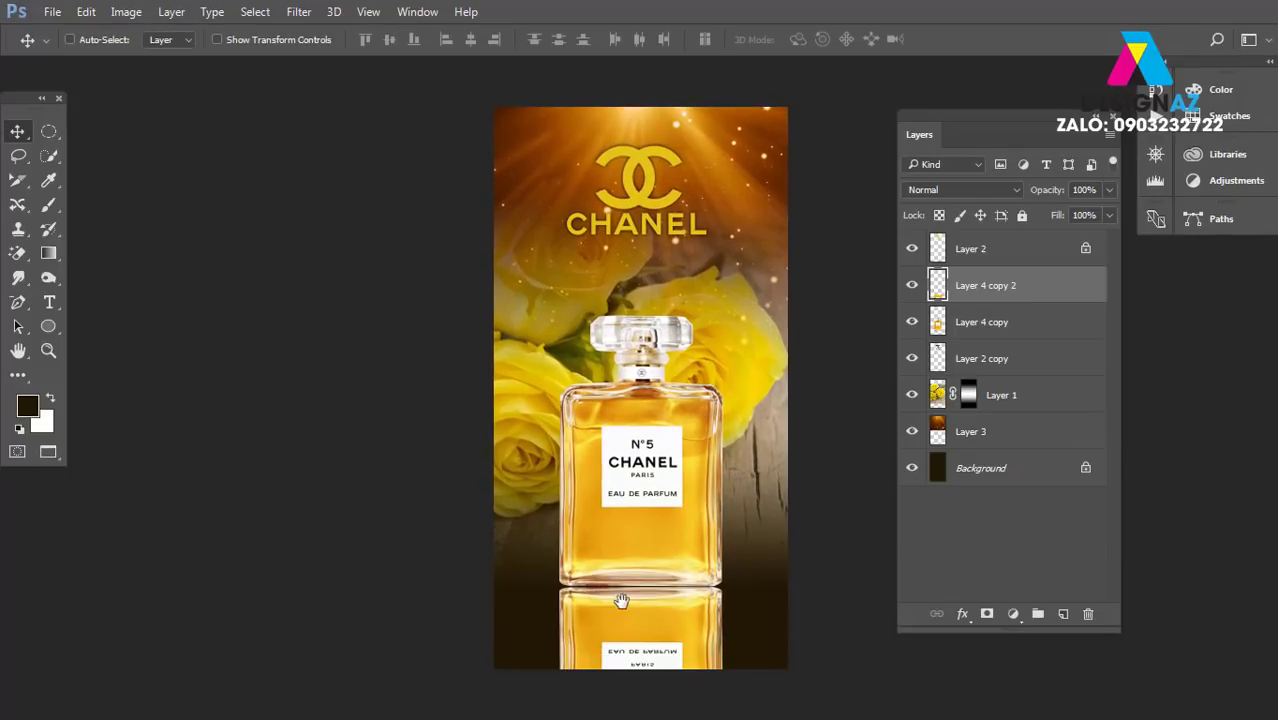
pyautogui.moveTo(621, 600); pyautogui.dragTo(489, 497)
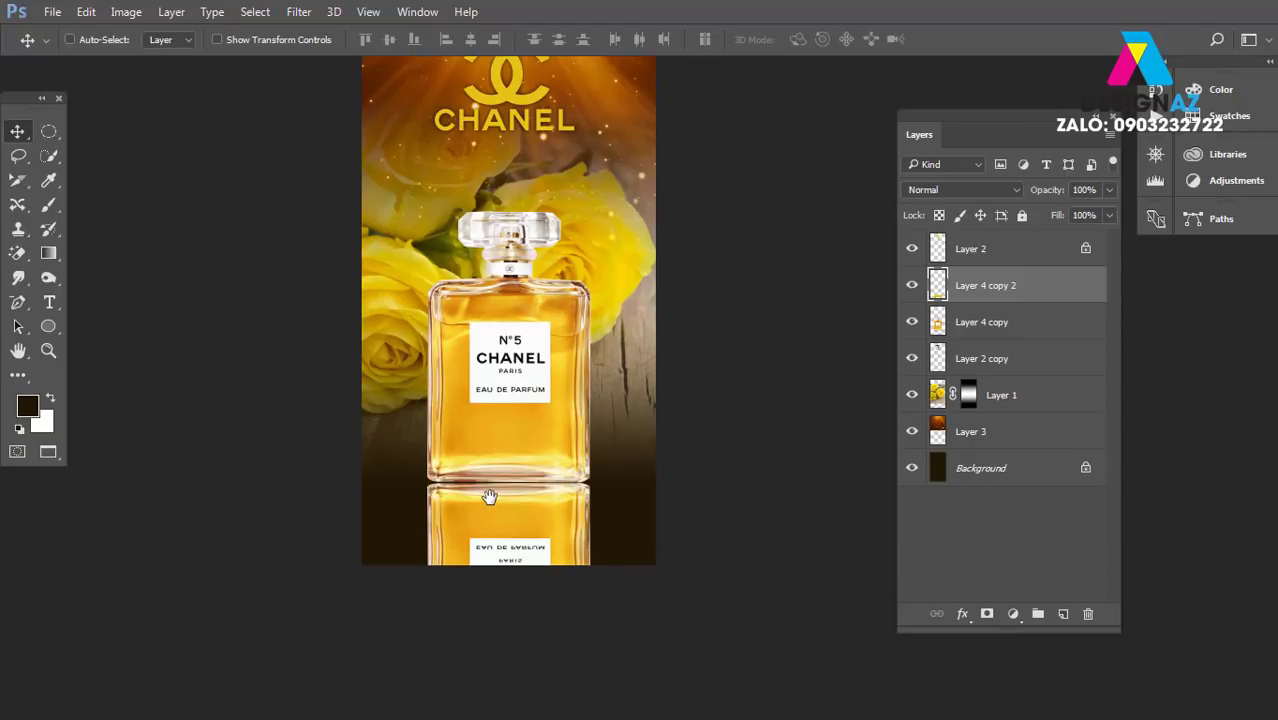
# - Mask the reflection with a Black, White gradient so it fades toward the poster bottom
pyautogui.click(987, 614)
pyautogui.press('g')
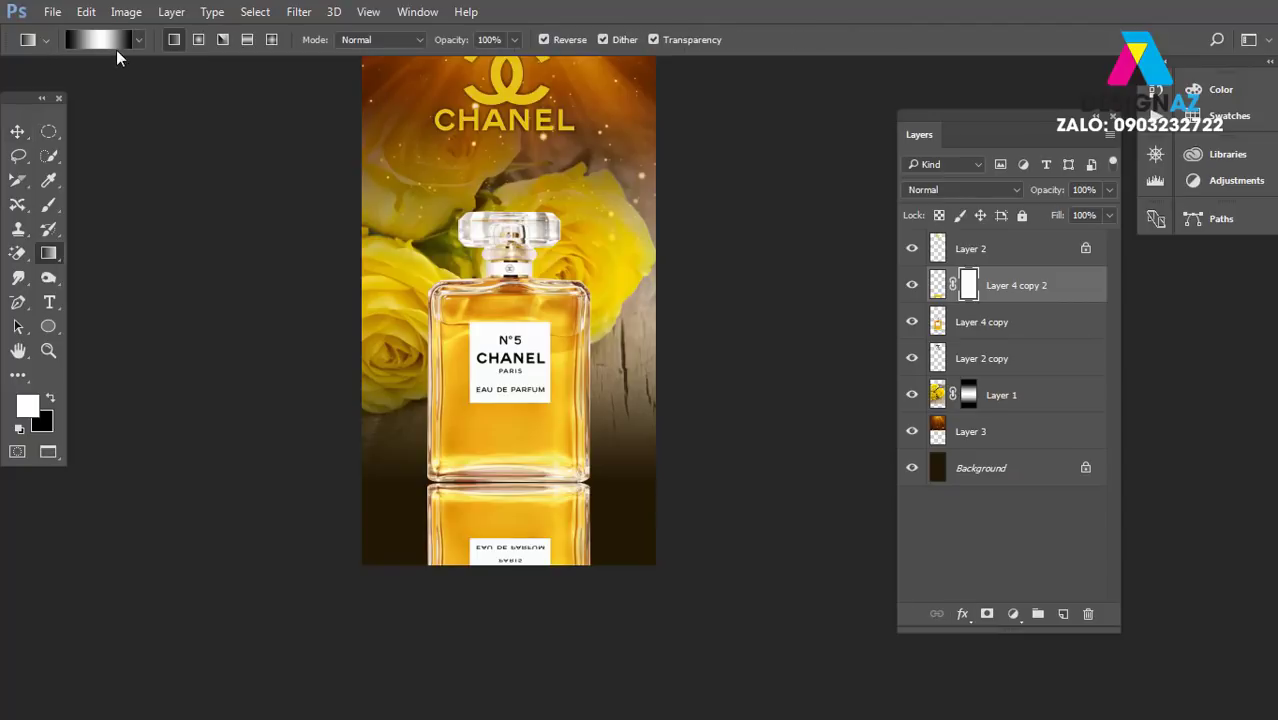
pyautogui.click(116, 46)
pyautogui.click(858, 224)
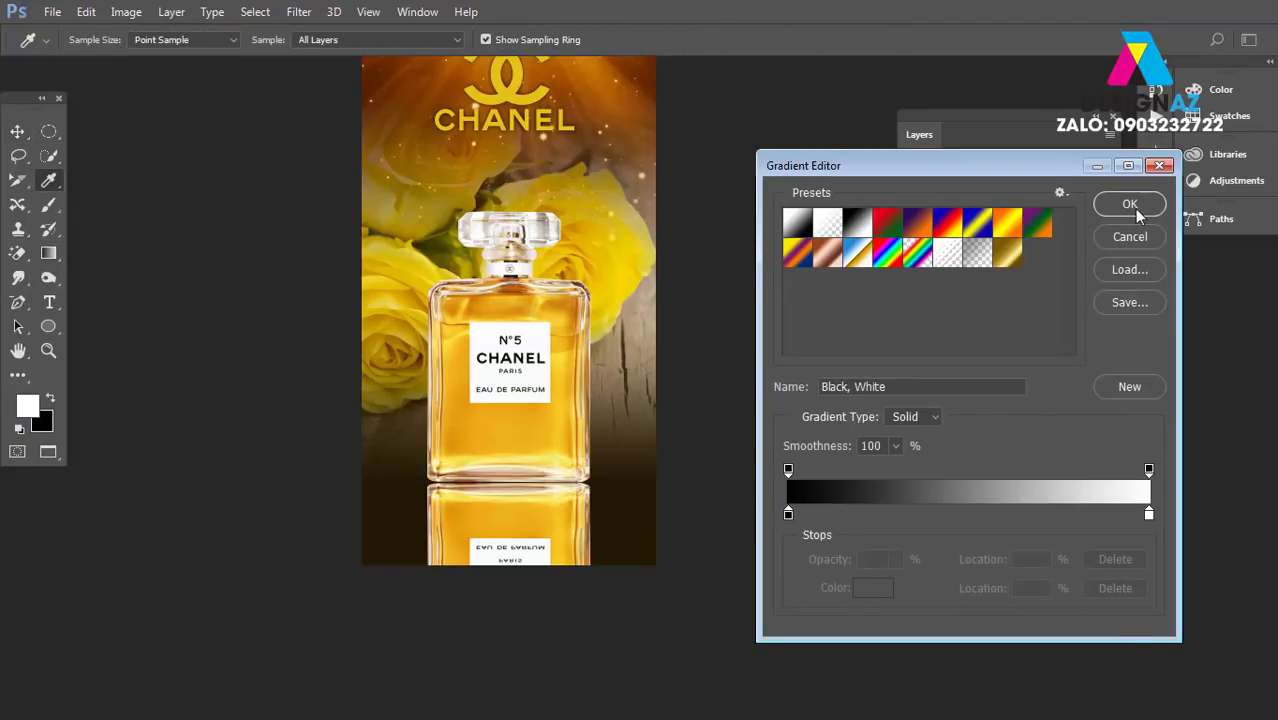
pyautogui.click(1130, 204)
pyautogui.moveTo(535, 430); pyautogui.dragTo(536, 550)
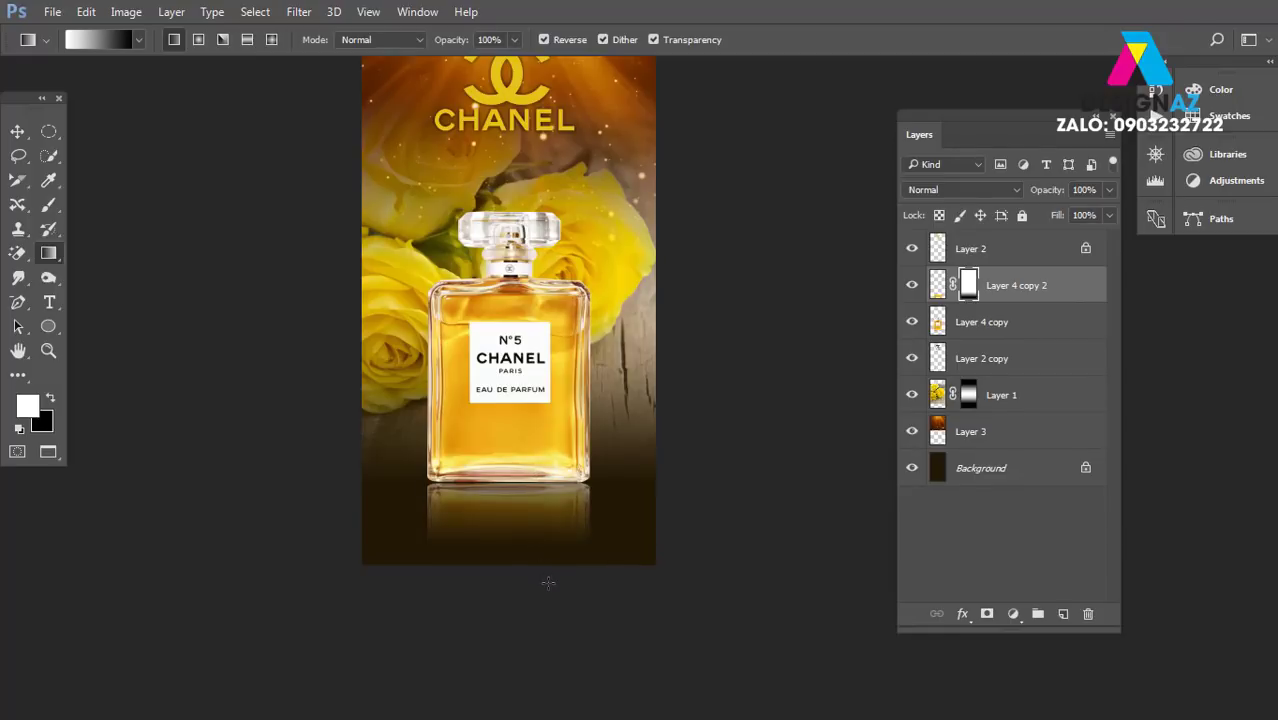
# - Select the Layer 4 copy bottle layer from the canvas with the Move tool
pyautogui.click(17, 131)
pyautogui.rightClick(537, 337)
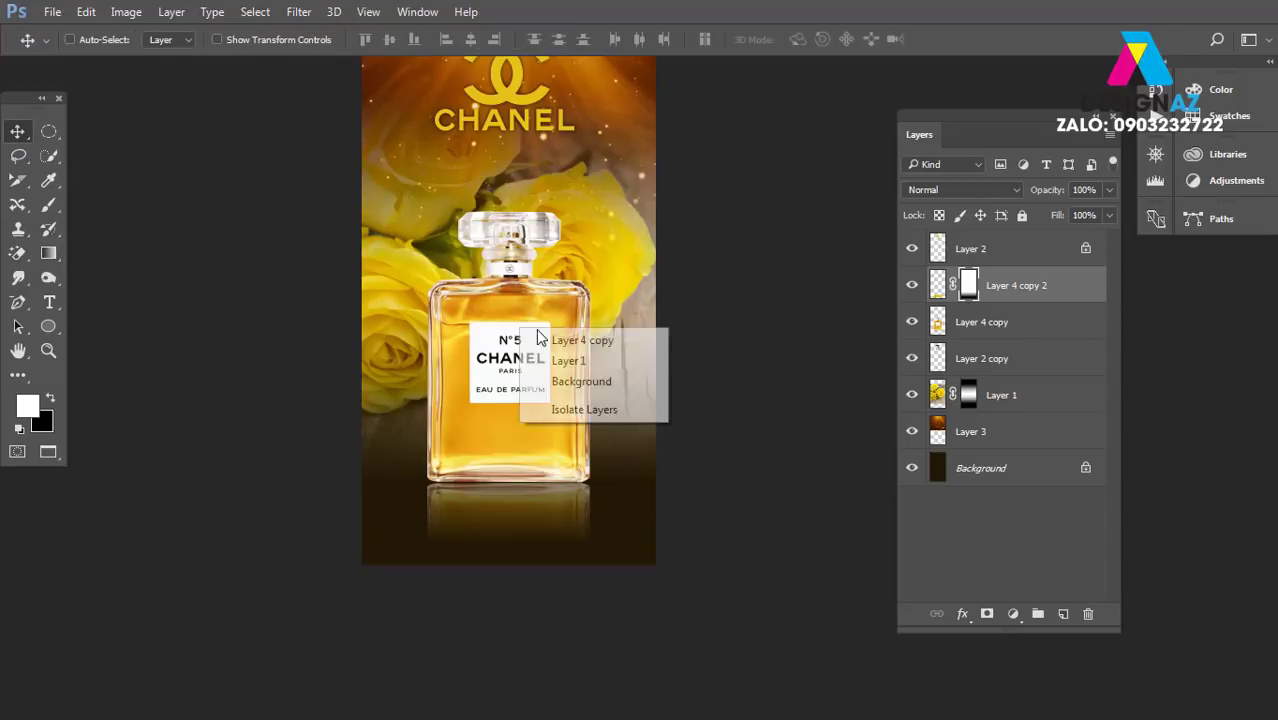
pyautogui.click(556, 340)
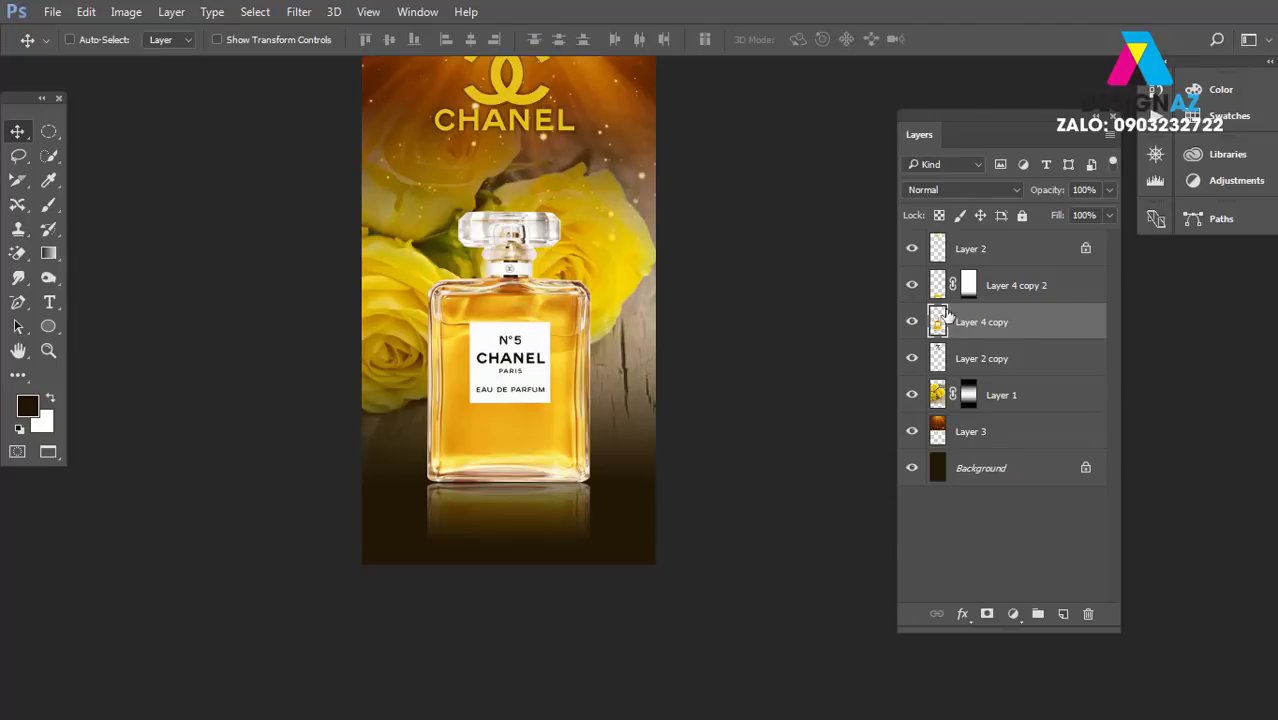
# - Show the Channels panel and inspect the Red, Green and Blue channels
pyautogui.click(417, 12)
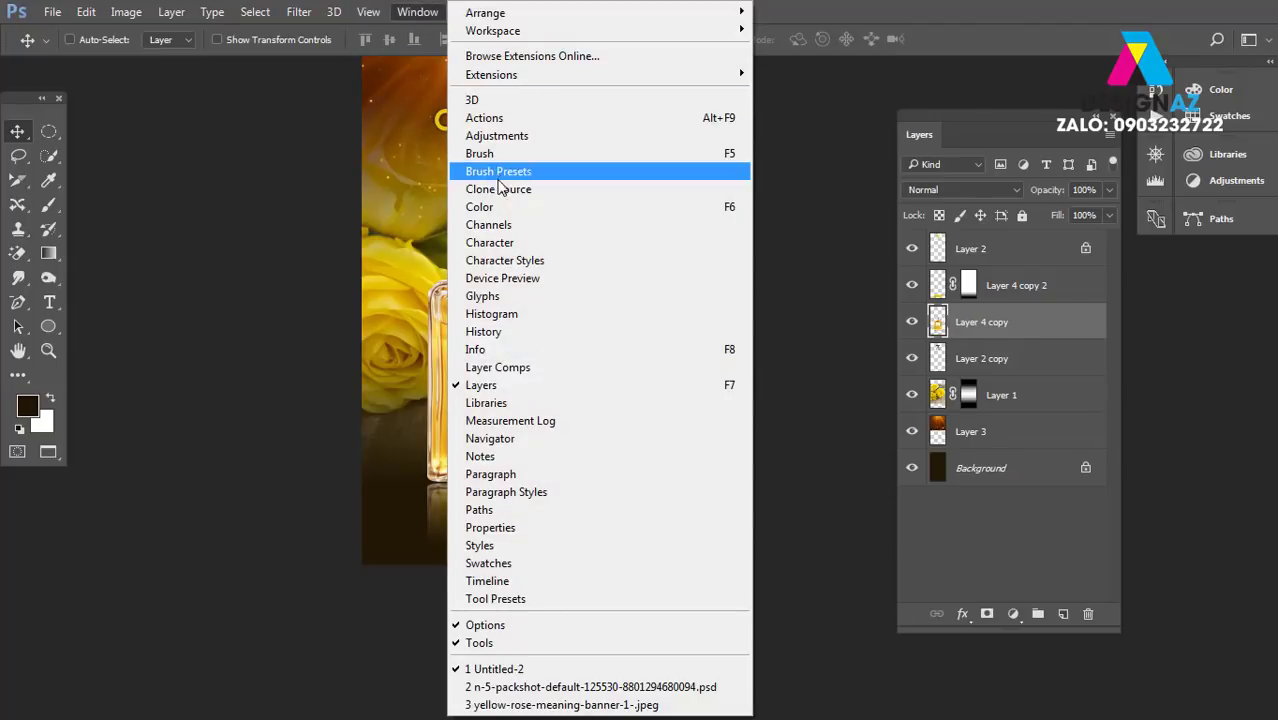
pyautogui.click(493, 224)
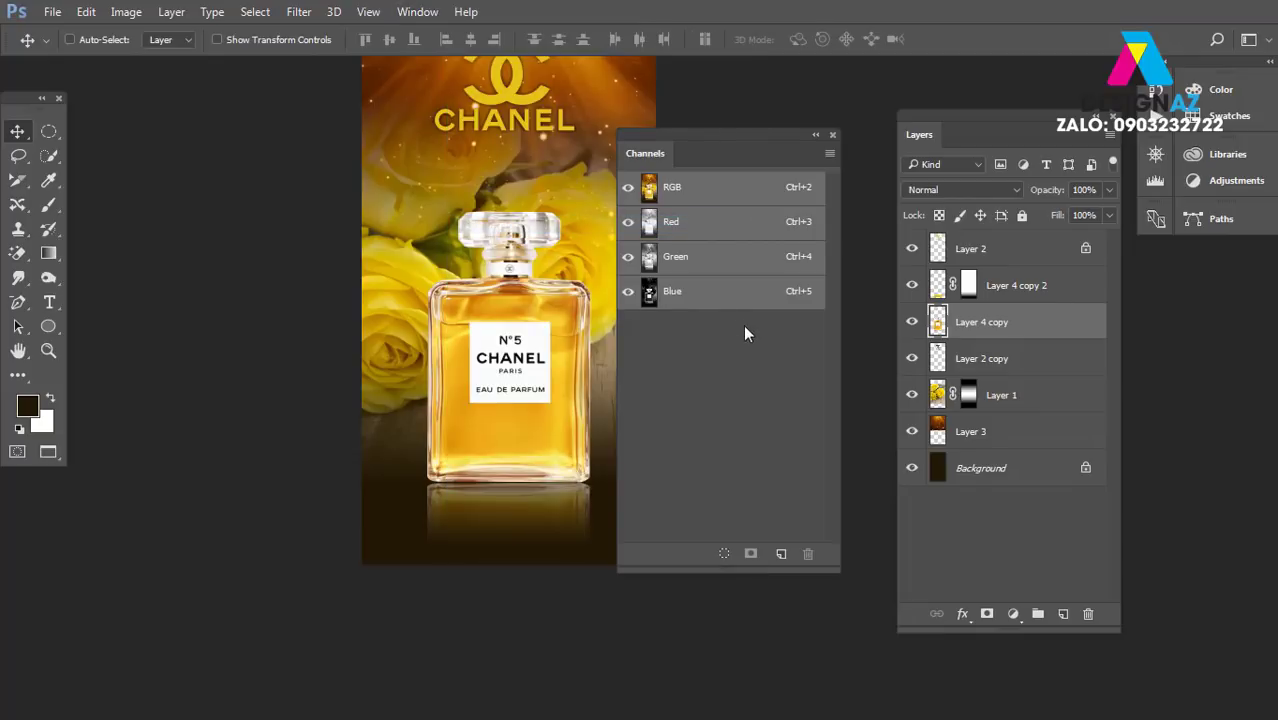
pyautogui.click(685, 221)
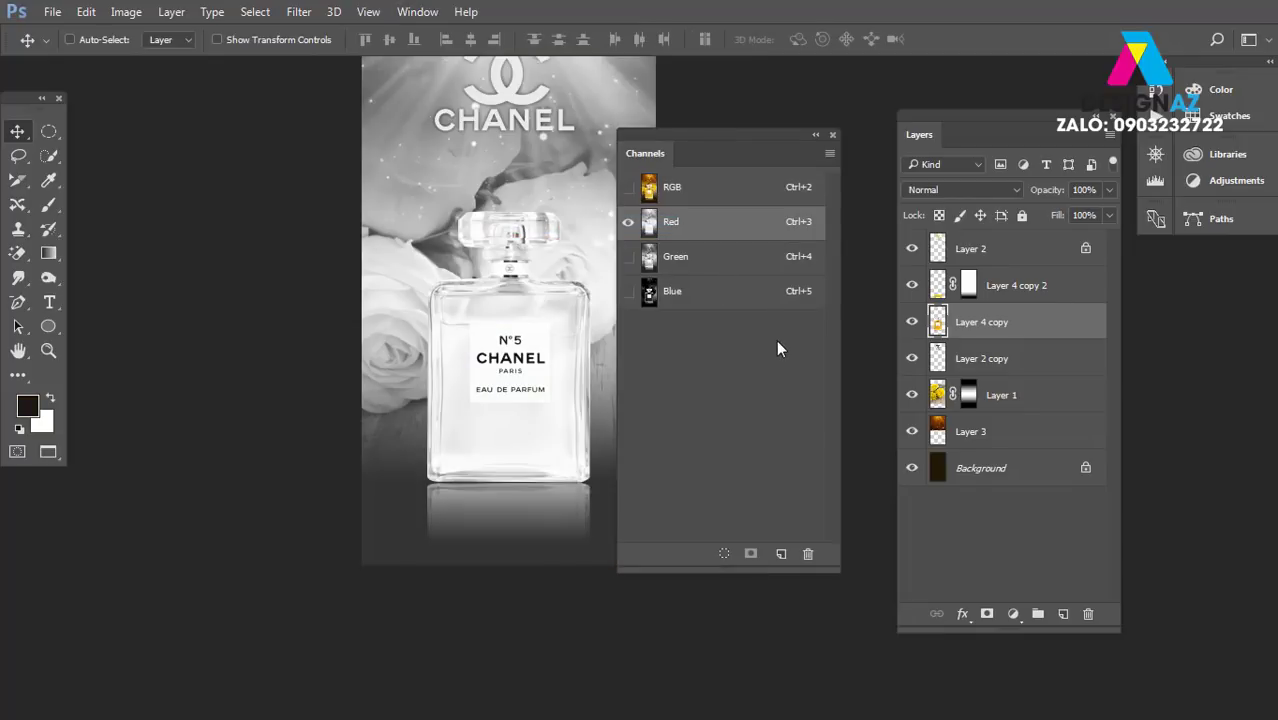
pyautogui.click(712, 254)
pyautogui.hotkey('ctrl', '5')
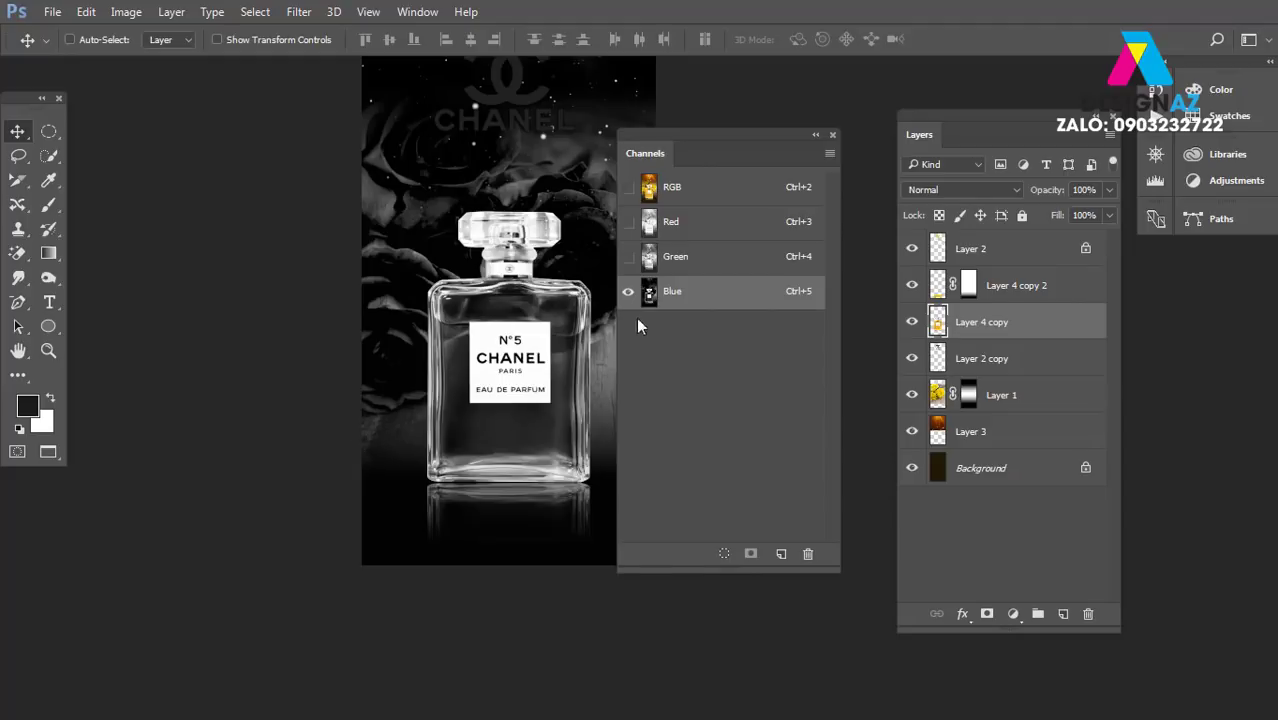
# - Load the Blue channel as a selection and add it as a mask on Layer 4 copy
pyautogui.press('ctrl')
pyautogui.keyDown('ctrl'); pyautogui.click(650, 296); pyautogui.keyUp('ctrl')
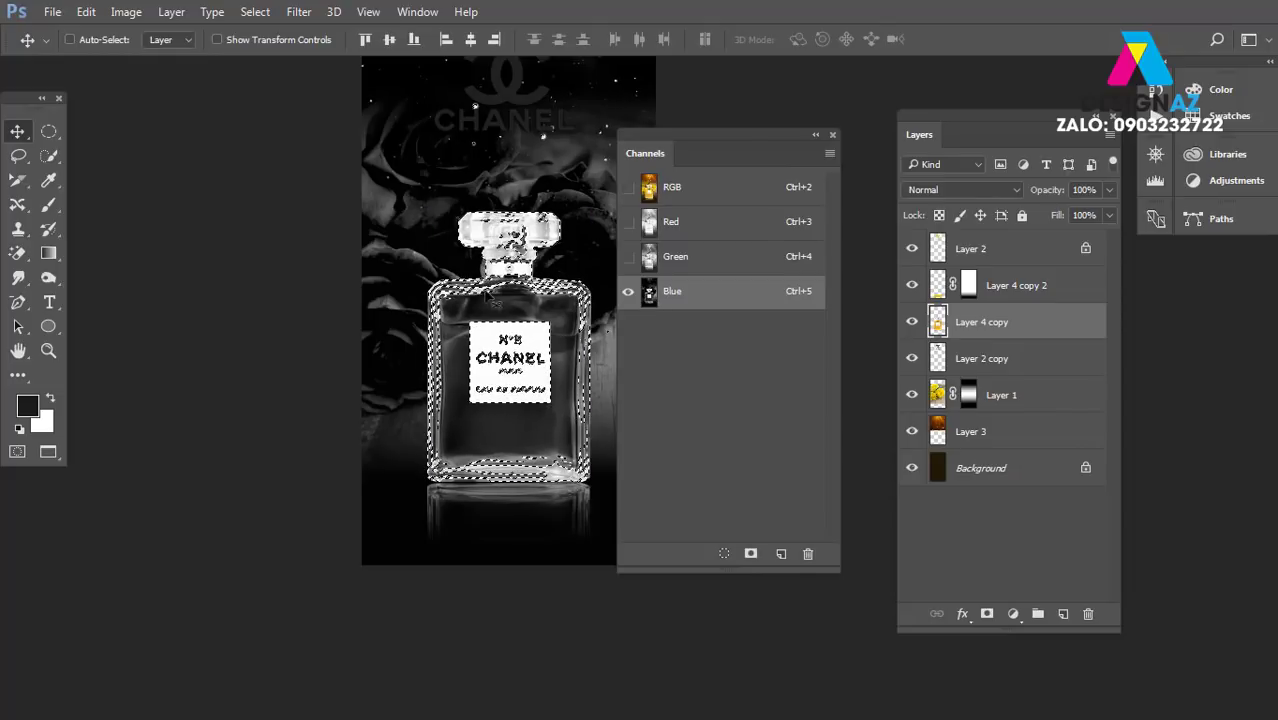
pyautogui.click(660, 187)
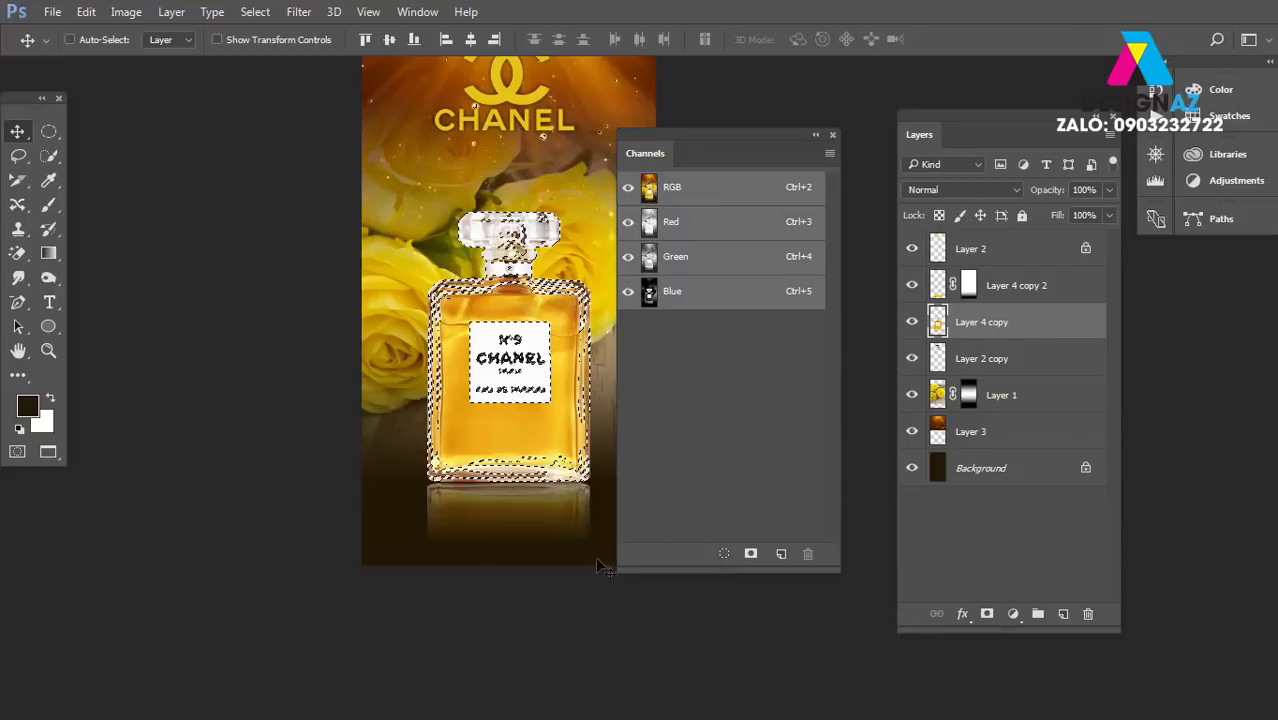
pyautogui.click(832, 134)
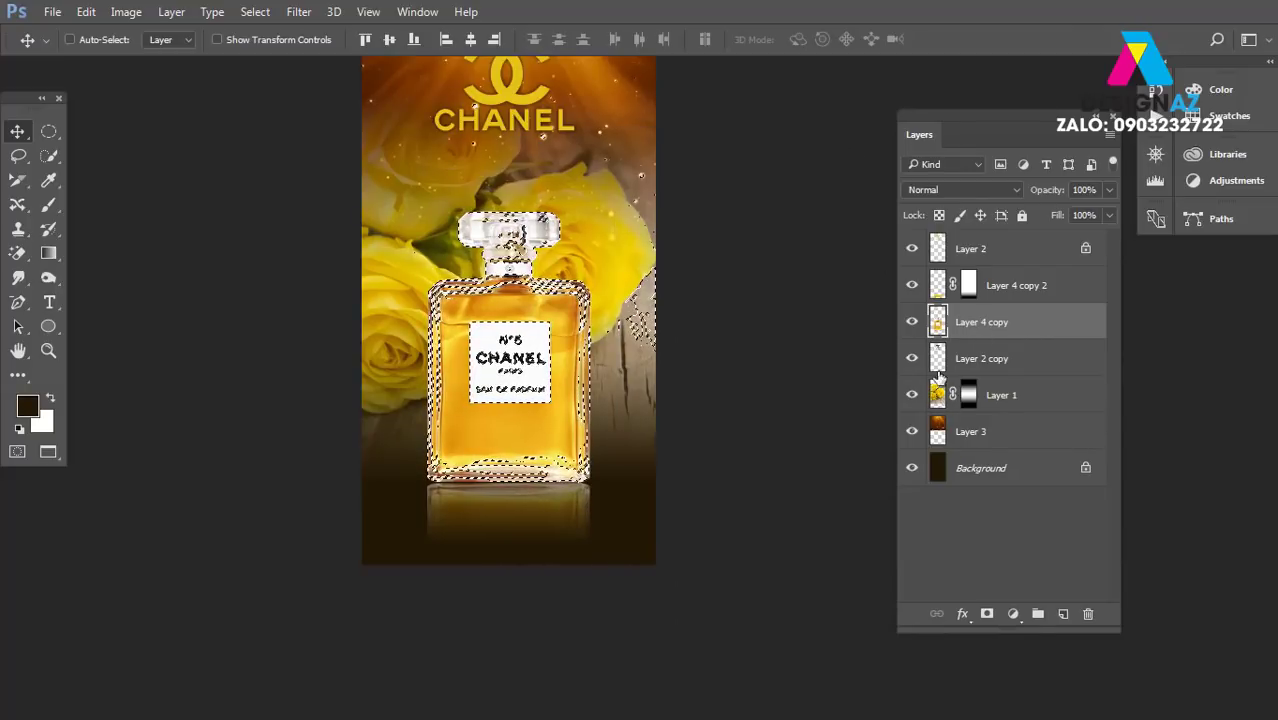
pyautogui.click(985, 615)
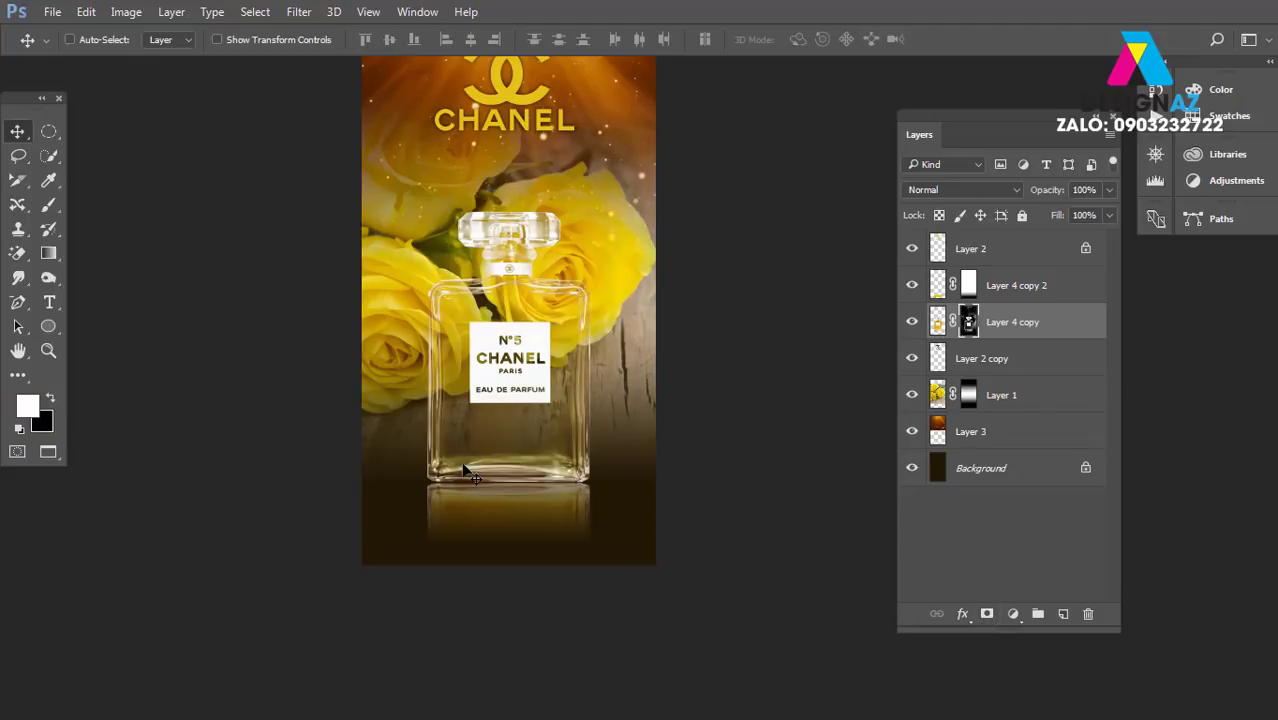
# - Zoom in one step and select the Brush tool for the Layer 4 copy mask
pyautogui.hotkey('ctrl', '+')
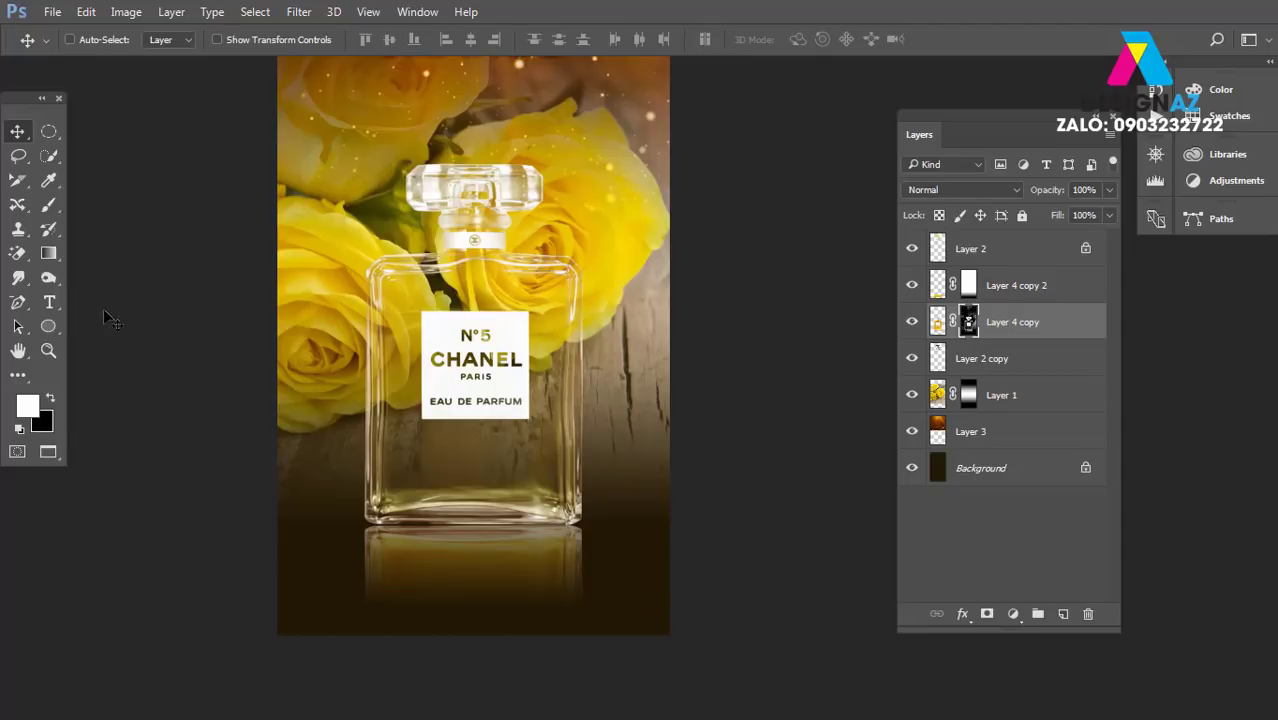
pyautogui.click(50, 205)
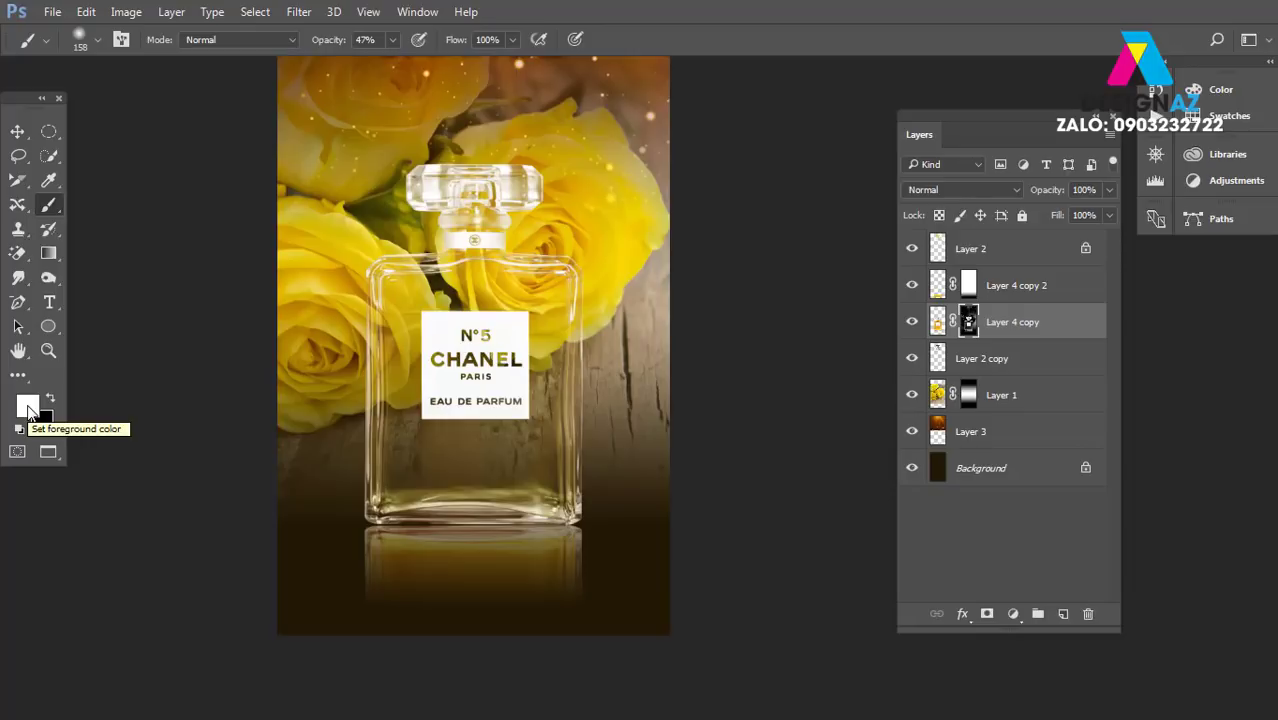
# - At 100% brush opacity, paint the mask white over the bottle cap, edges and reflection
pyautogui.click(393, 41)
pyautogui.moveTo(392, 59); pyautogui.dragTo(446, 60)
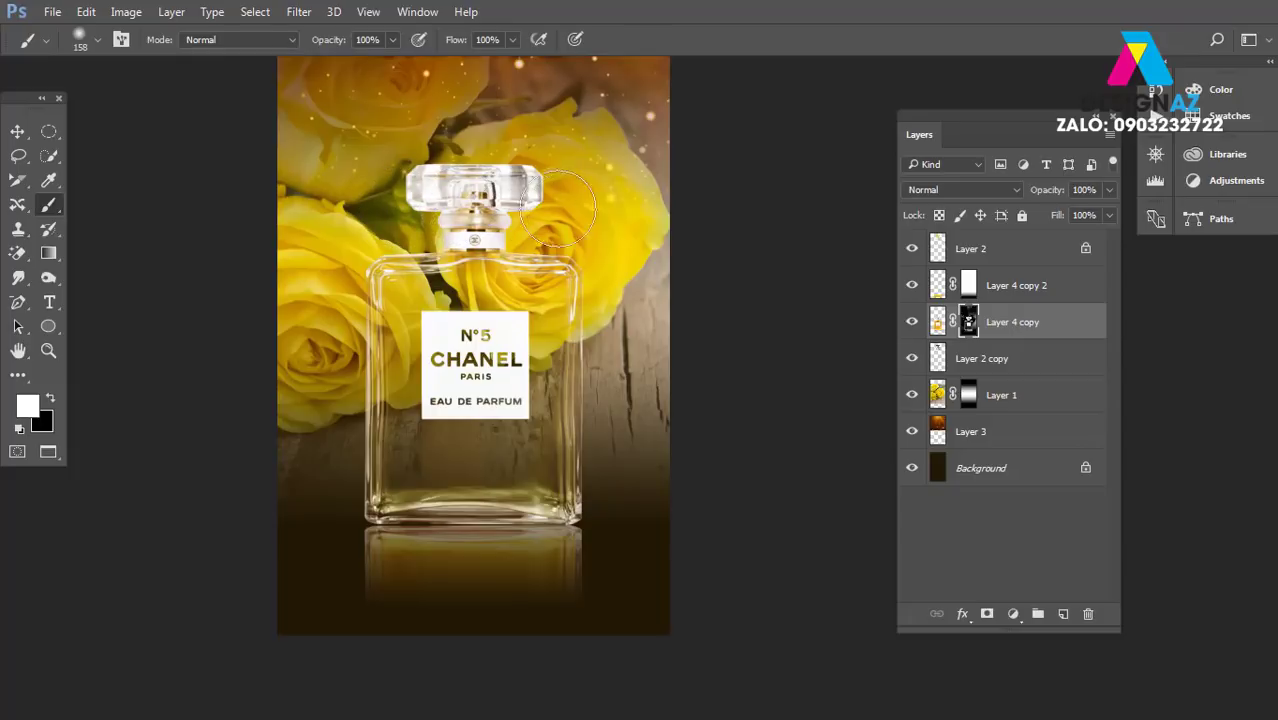
pyautogui.moveTo(447, 207); pyautogui.dragTo(380, 175)
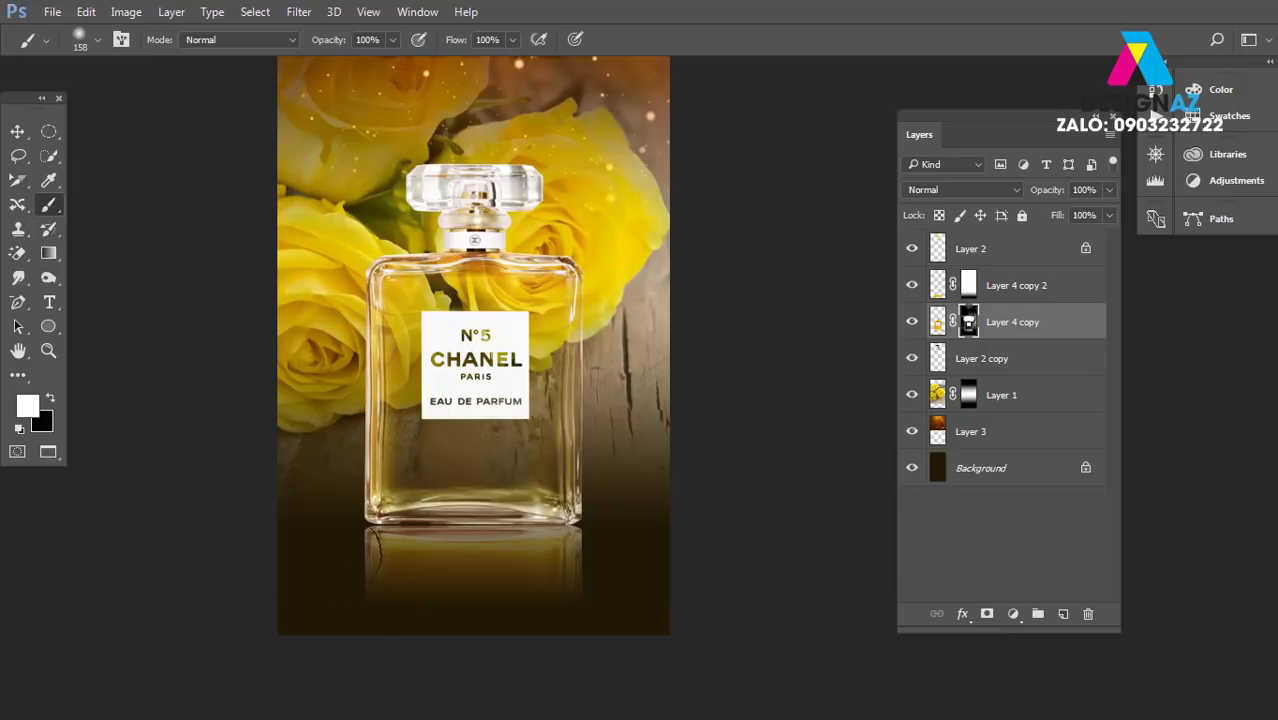
pyautogui.moveTo(385, 560)
pyautogui.mouseDown()
pyautogui.moveTo(371, 585)
pyautogui.moveTo(391, 542)
pyautogui.moveTo(620, 546)
pyautogui.mouseUp()
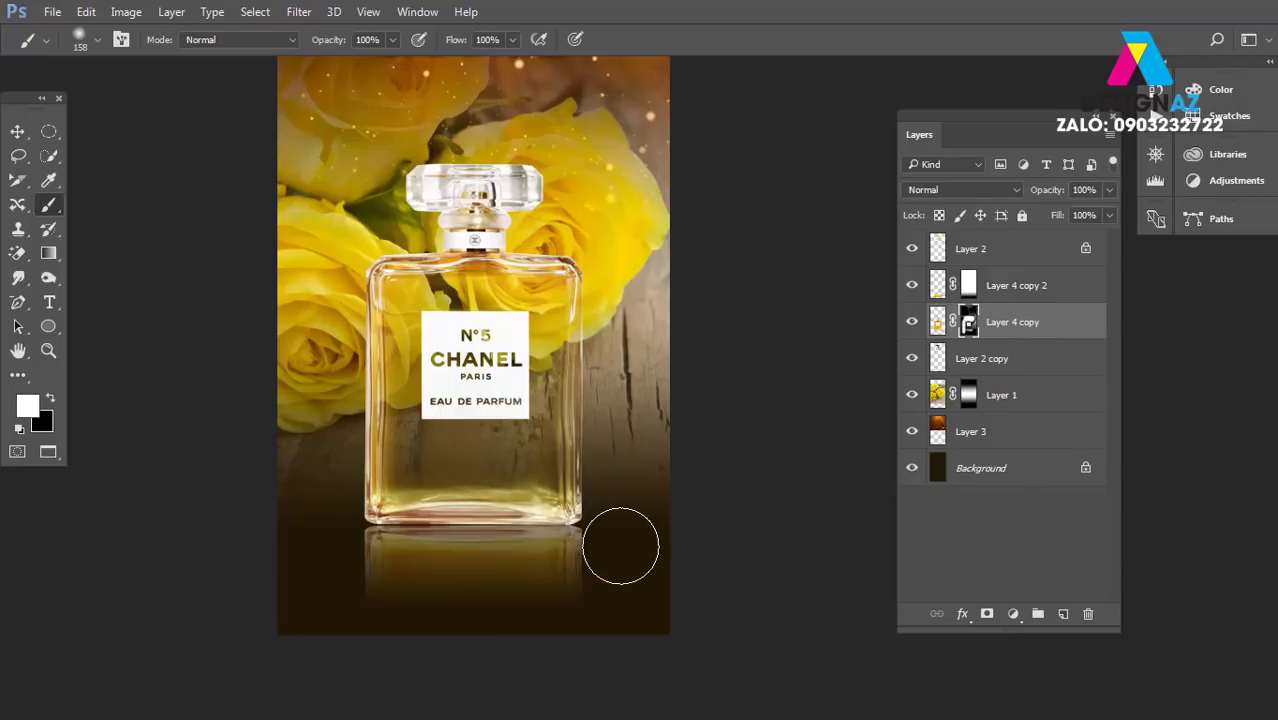
pyautogui.moveTo(613, 251); pyautogui.dragTo(627, 455)
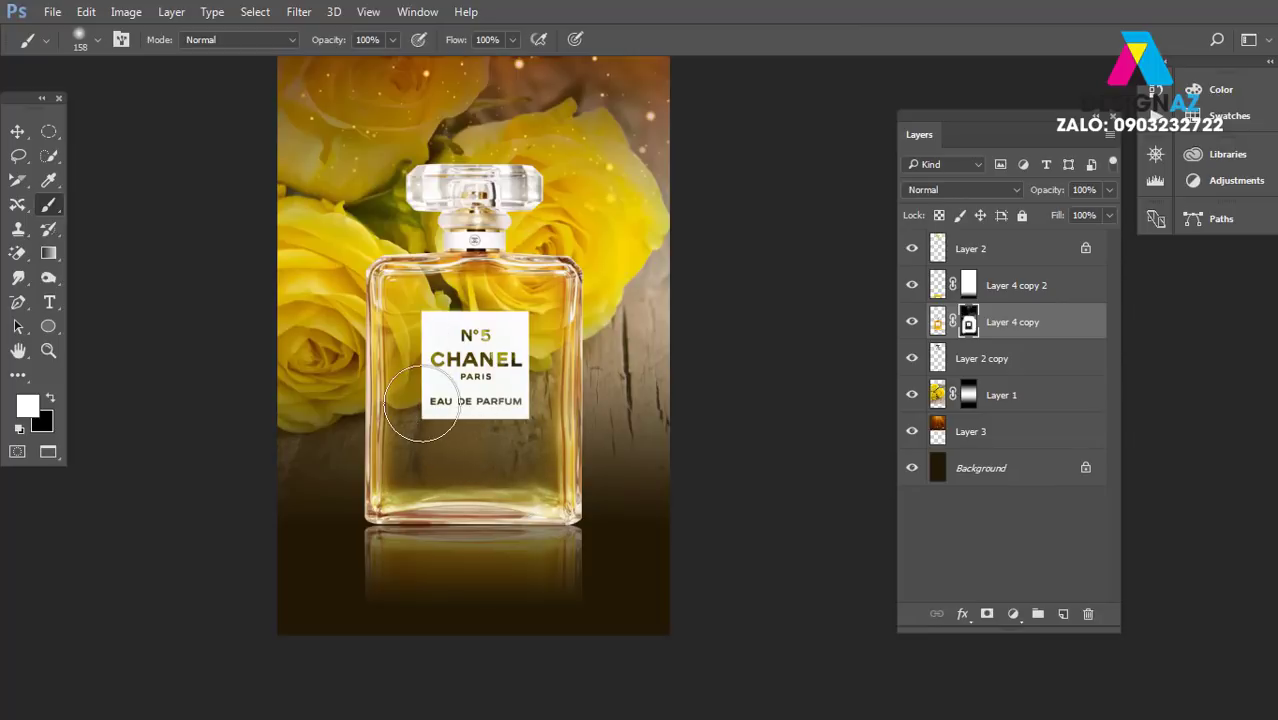
# - At 51% brush opacity, paint over the bottle glass to make it look more golden
pyautogui.click(391, 40)
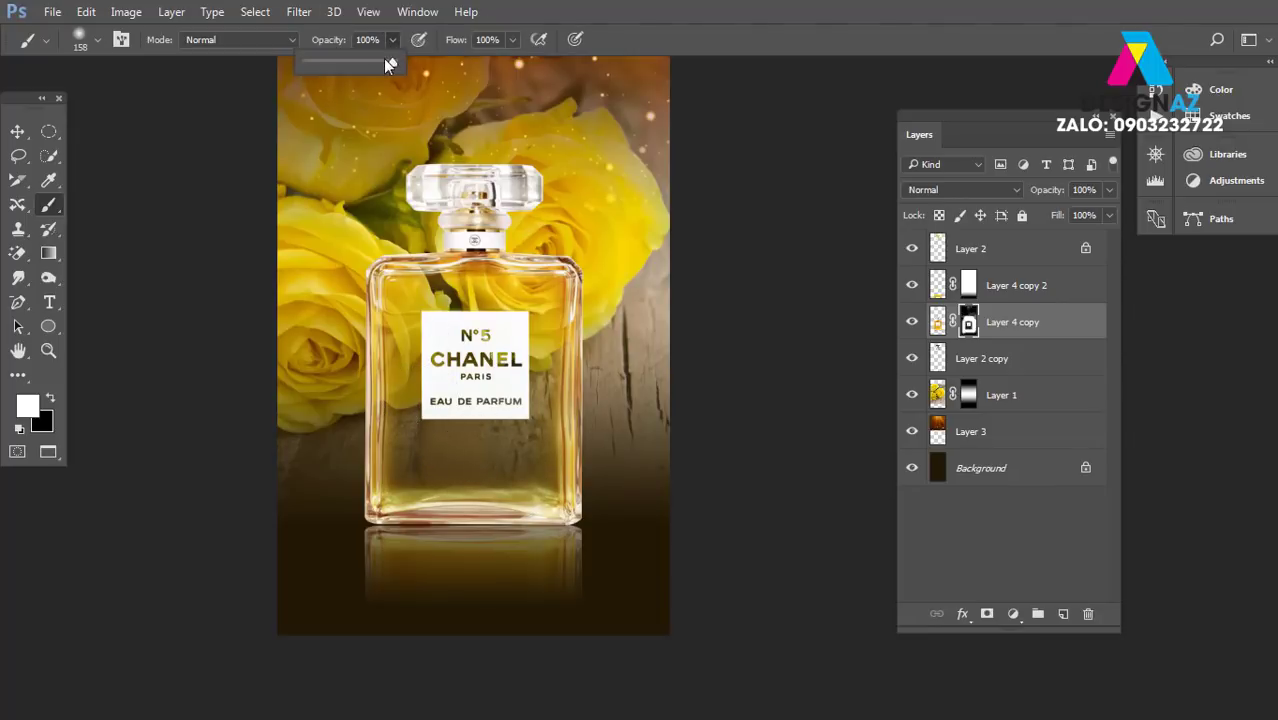
pyautogui.moveTo(388, 63); pyautogui.dragTo(345, 63)
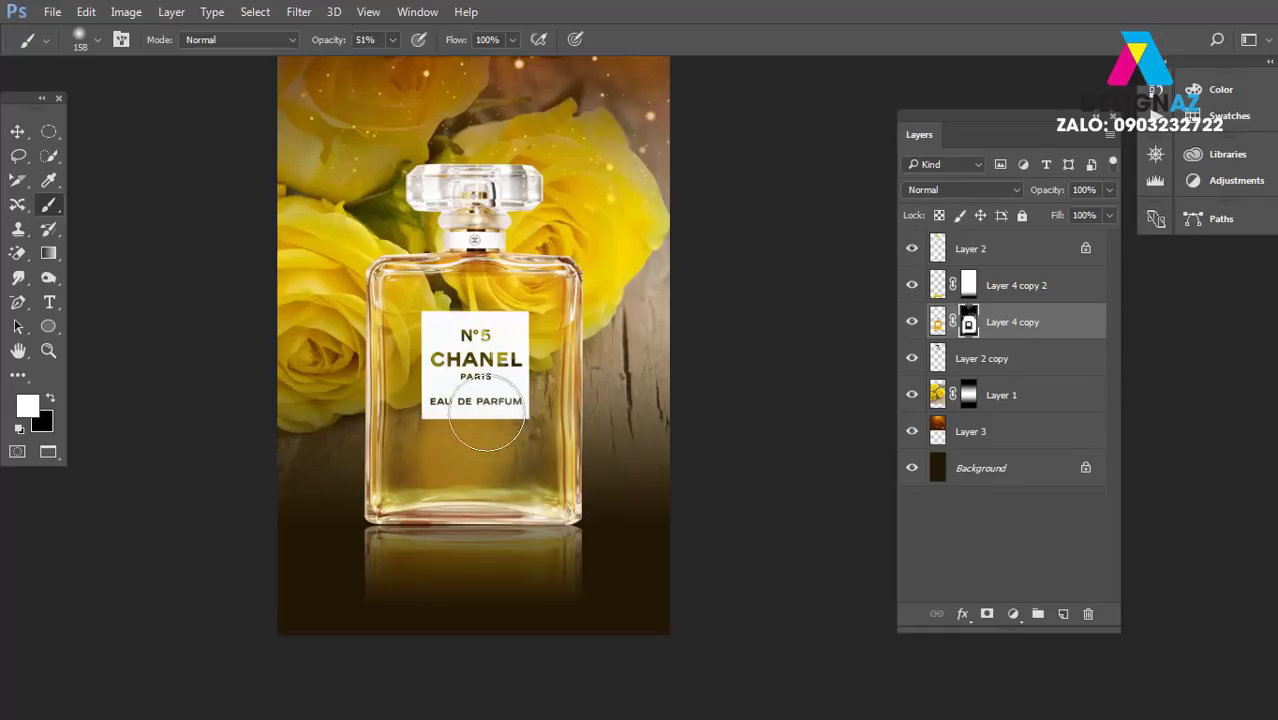
pyautogui.moveTo(487, 413)
pyautogui.mouseDown()
pyautogui.moveTo(423, 375)
pyautogui.moveTo(427, 355)
pyautogui.mouseUp()
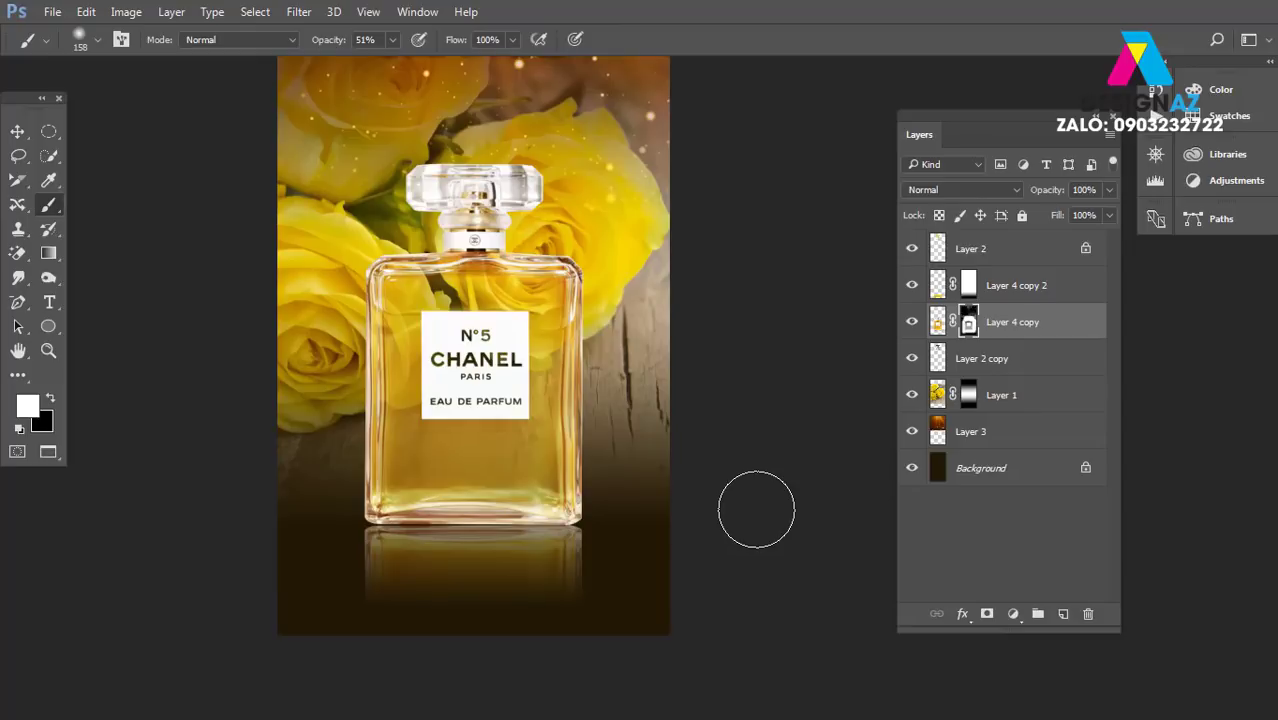
pyautogui.scroll(-2, 756, 509)
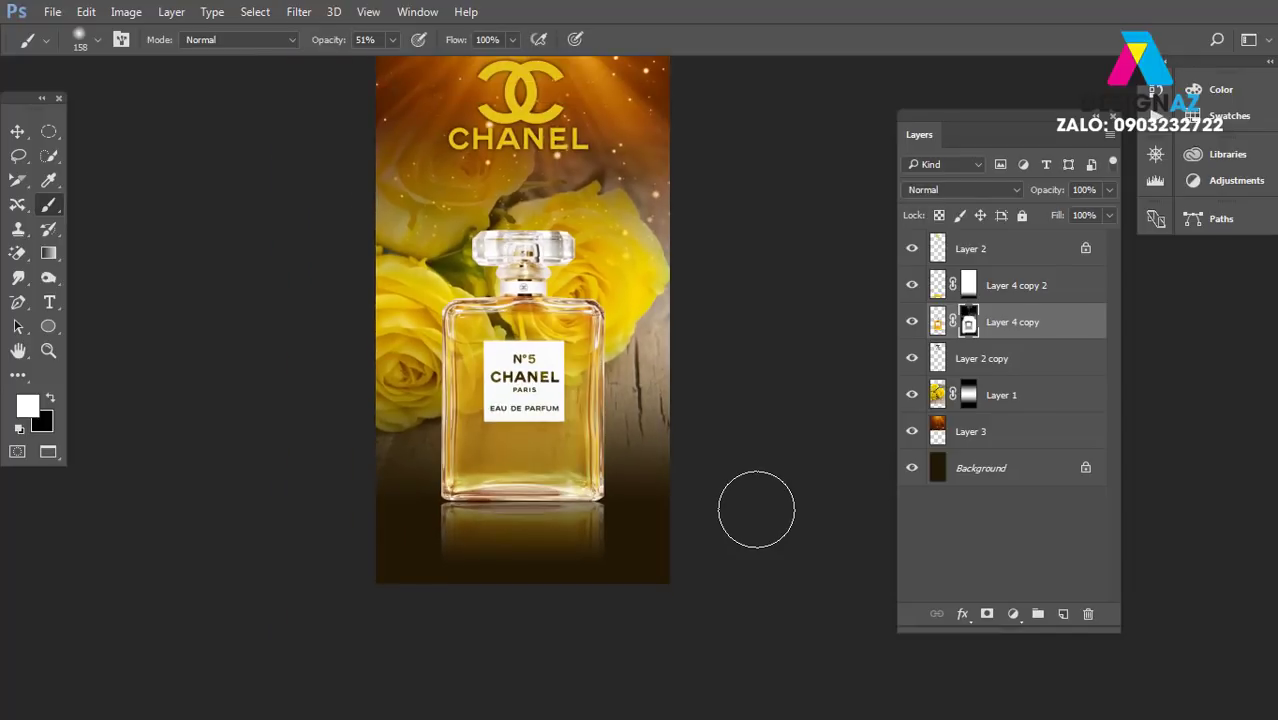
# - Centre the poster in view, select Layer 2 and swap foreground/background colours with X
pyautogui.moveTo(550, 190); pyautogui.dragTo(595, 240)
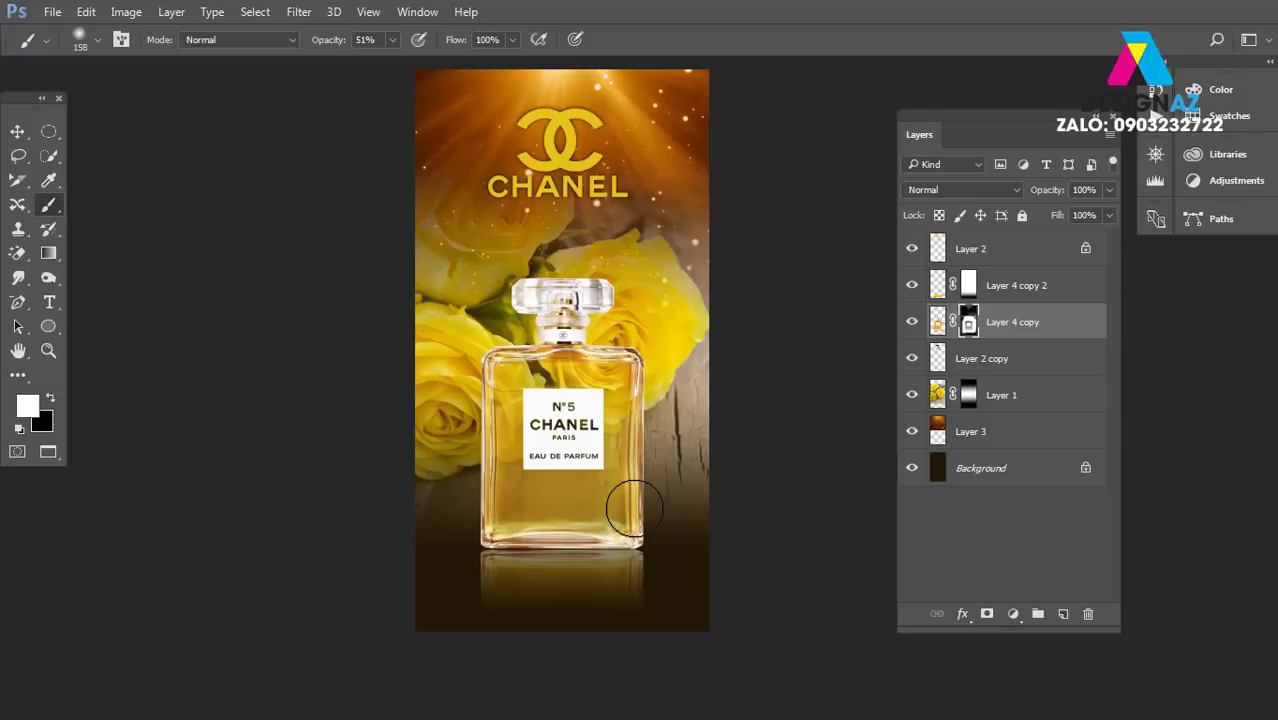
pyautogui.click(1015, 258)
pyautogui.press('x')
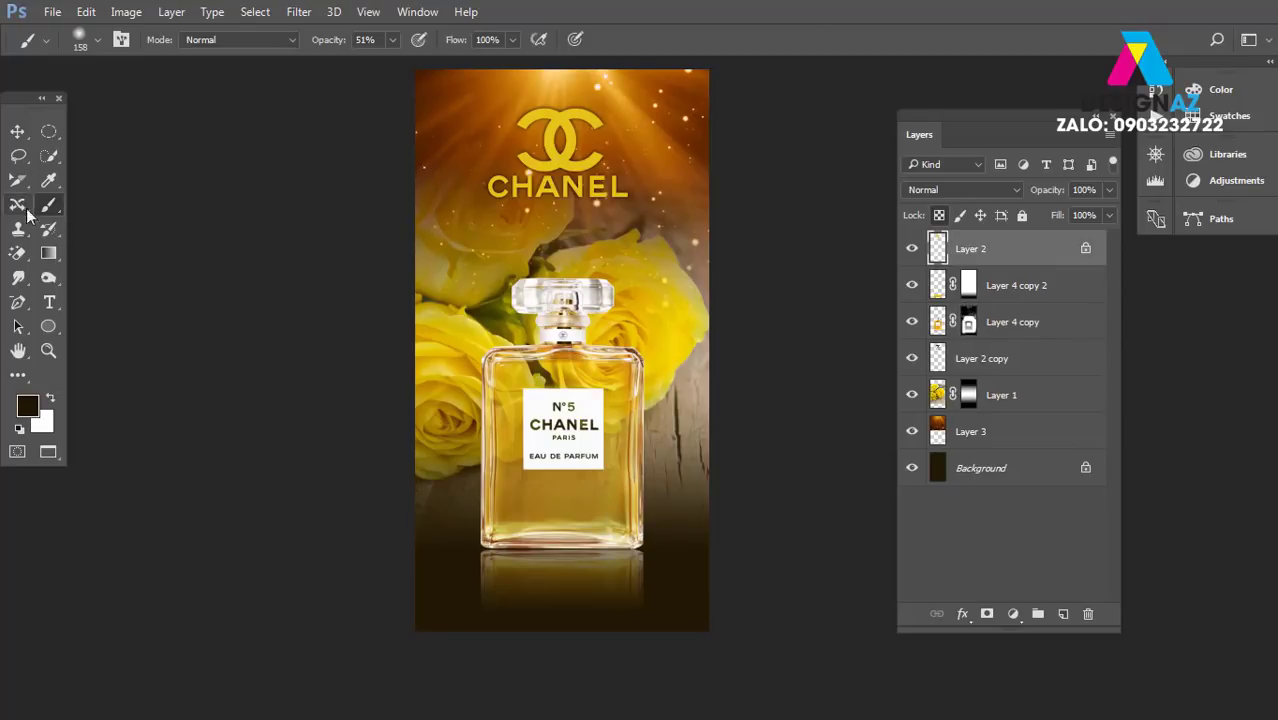
# - With the Gradient tool, set the Gradient Editor's start stop to bright blue
pyautogui.click(48, 255)
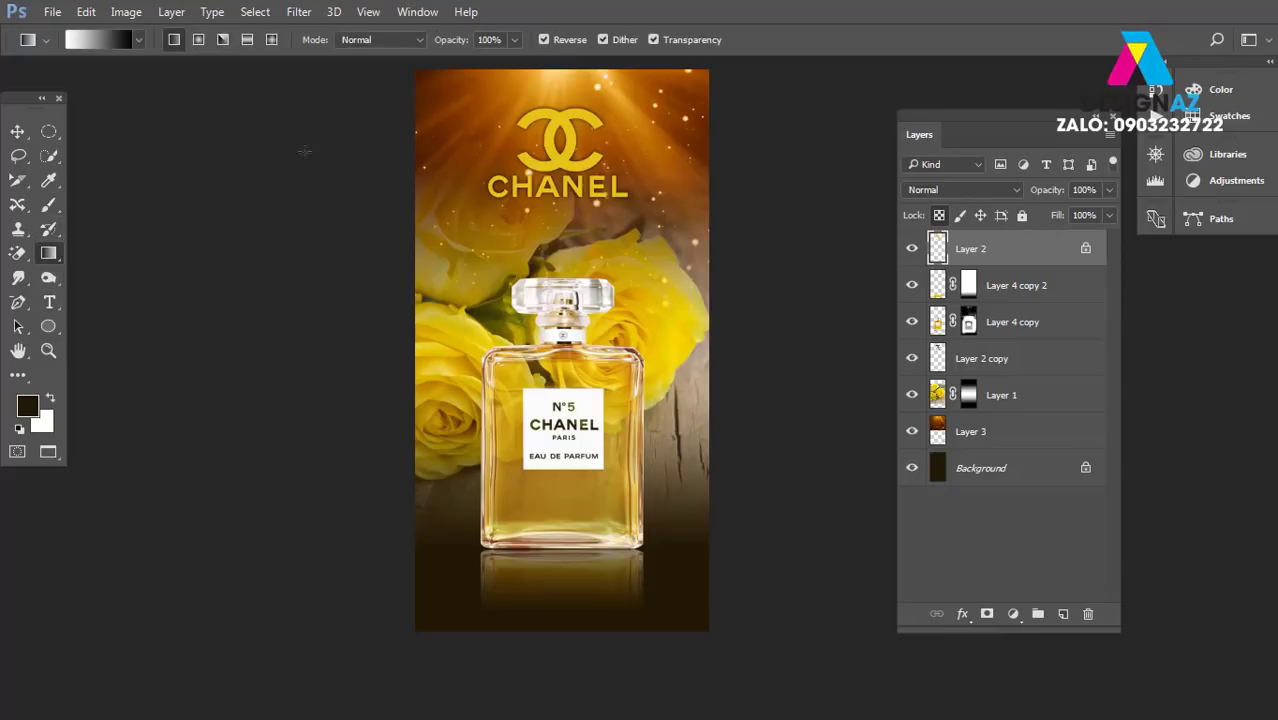
pyautogui.click(100, 40)
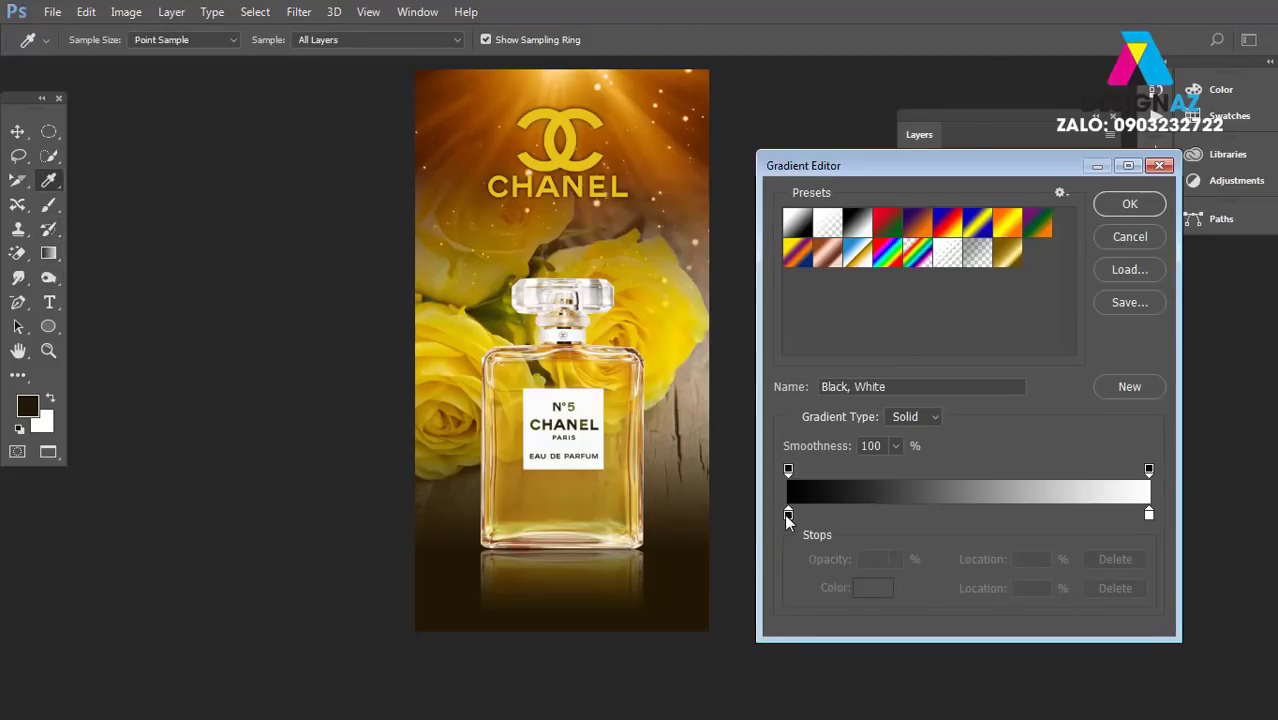
pyautogui.click(788, 515)
pyautogui.click(873, 588)
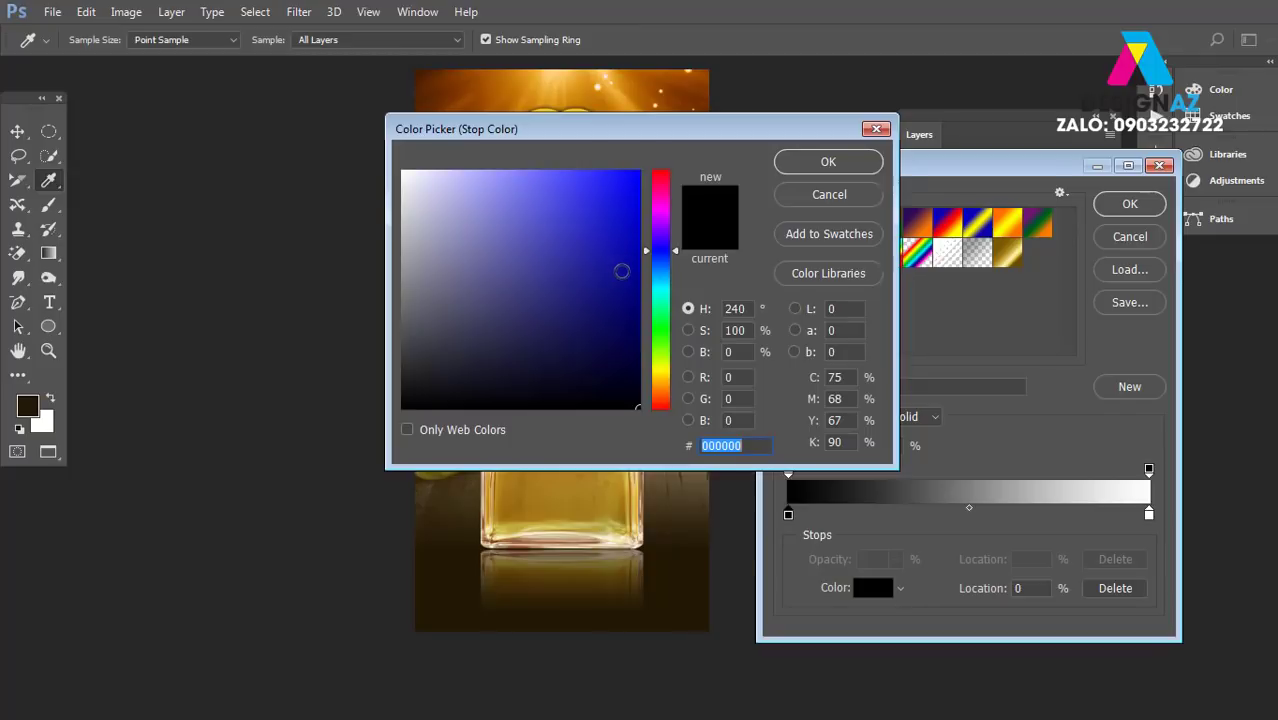
pyautogui.moveTo(657, 250)
pyautogui.mouseDown()
pyautogui.moveTo(660, 237)
pyautogui.moveTo(660, 277)
pyautogui.mouseUp()
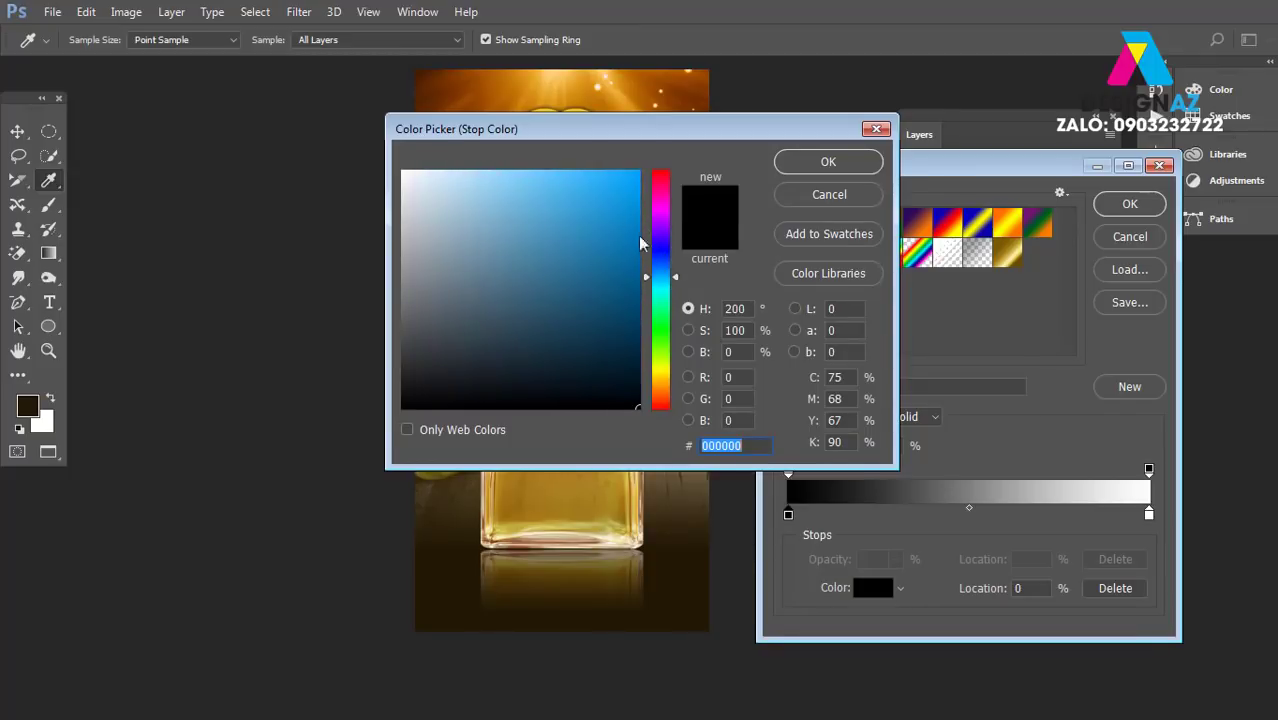
pyautogui.click(639, 171)
pyautogui.click(828, 161)
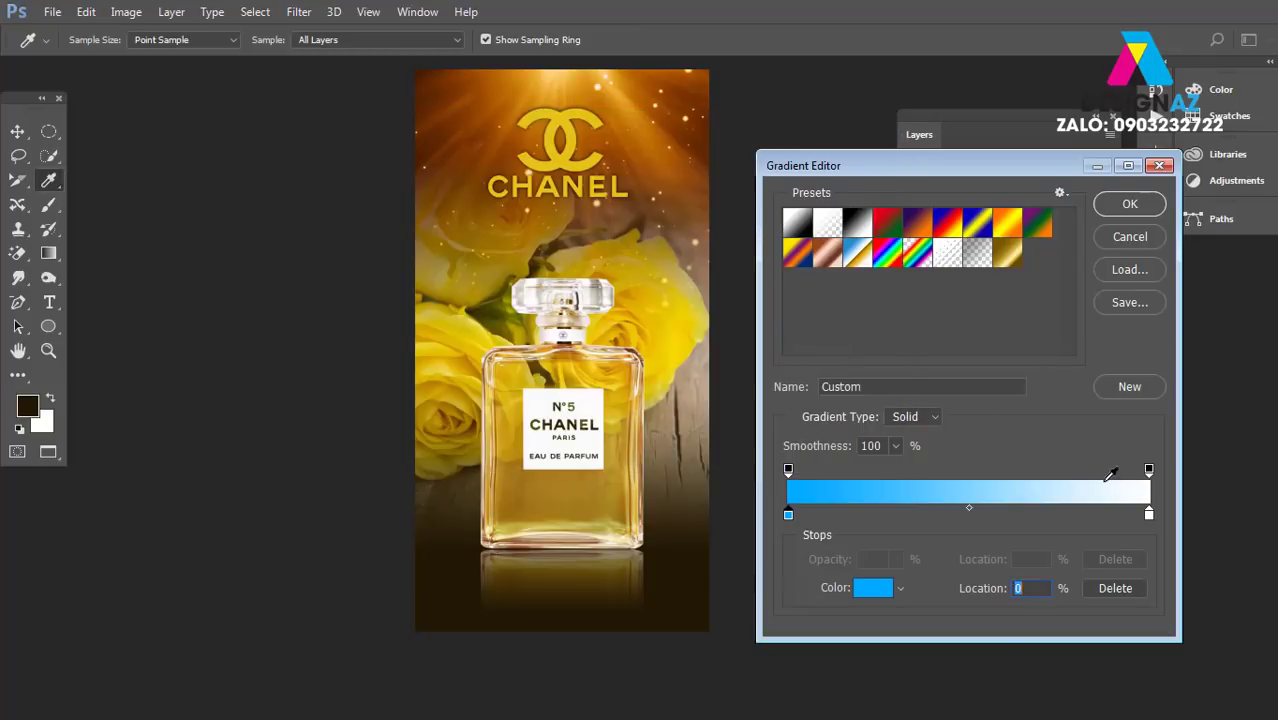
# - Set the end stop to saturated magenta, accept, and drag a diagonal test gradient
pyautogui.click(1149, 514)
pyautogui.click(873, 588)
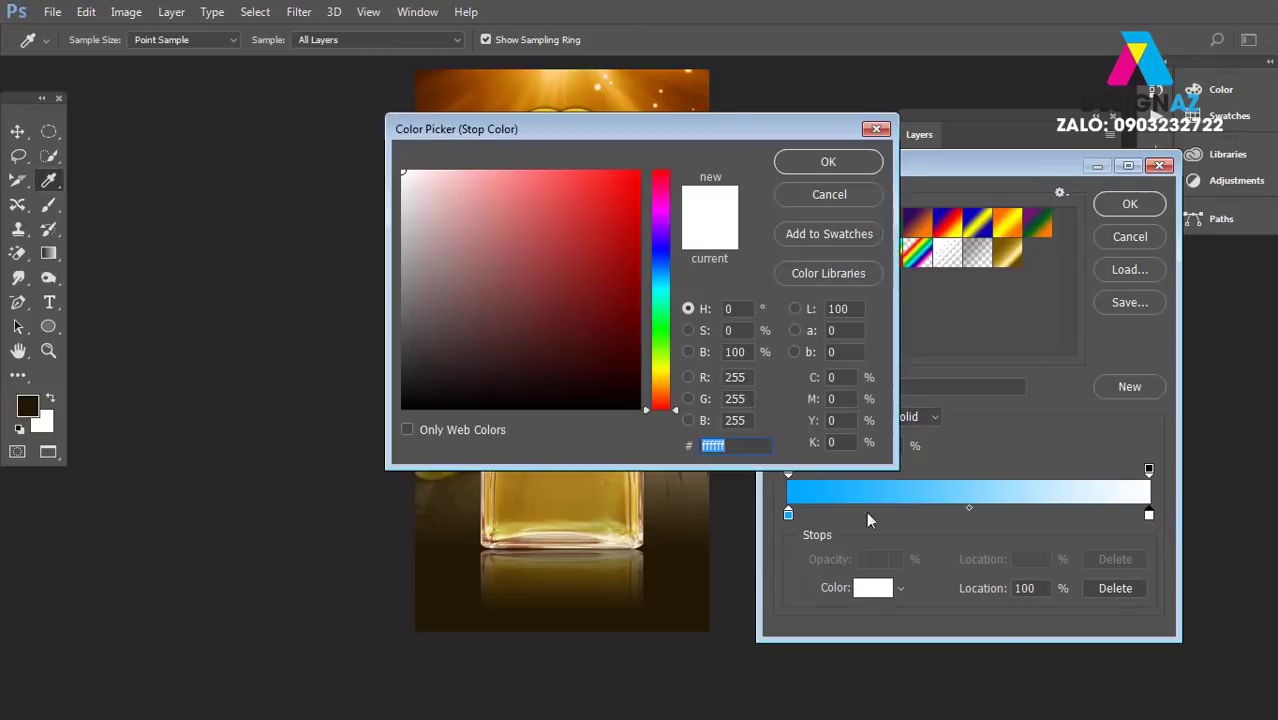
pyautogui.click(660, 210)
pyautogui.click(639, 171)
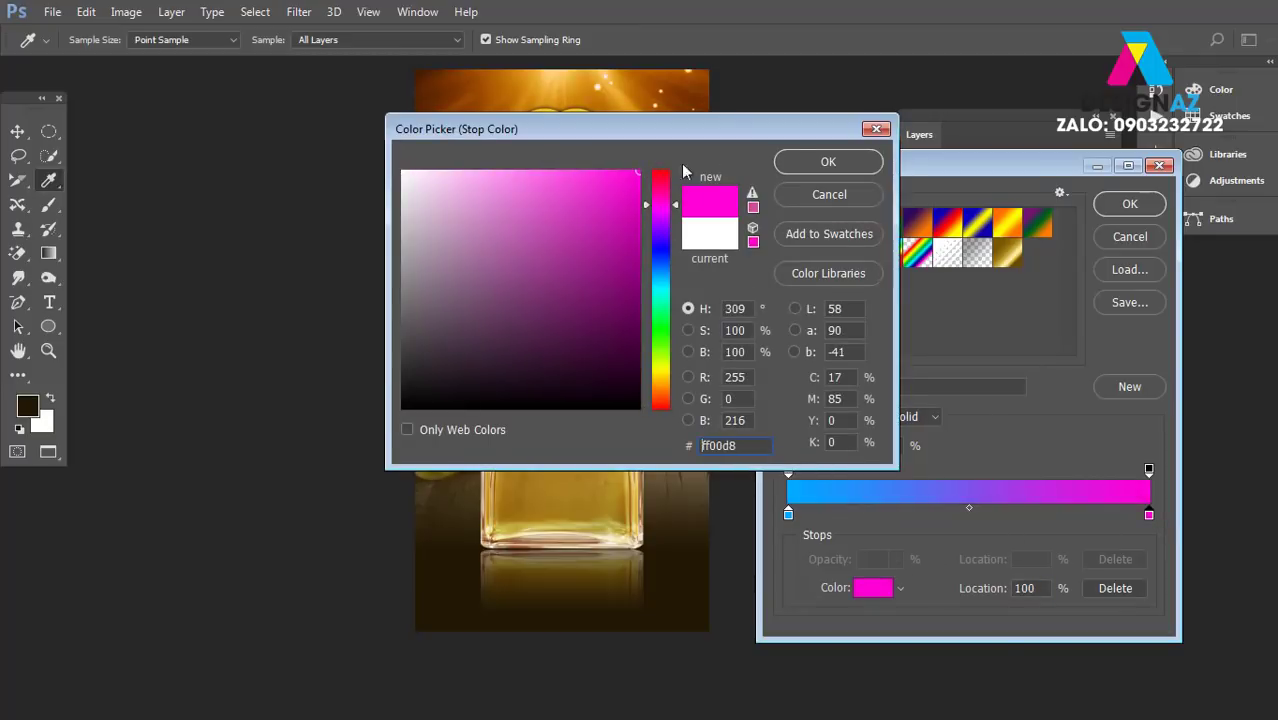
pyautogui.click(828, 161)
pyautogui.click(1141, 202)
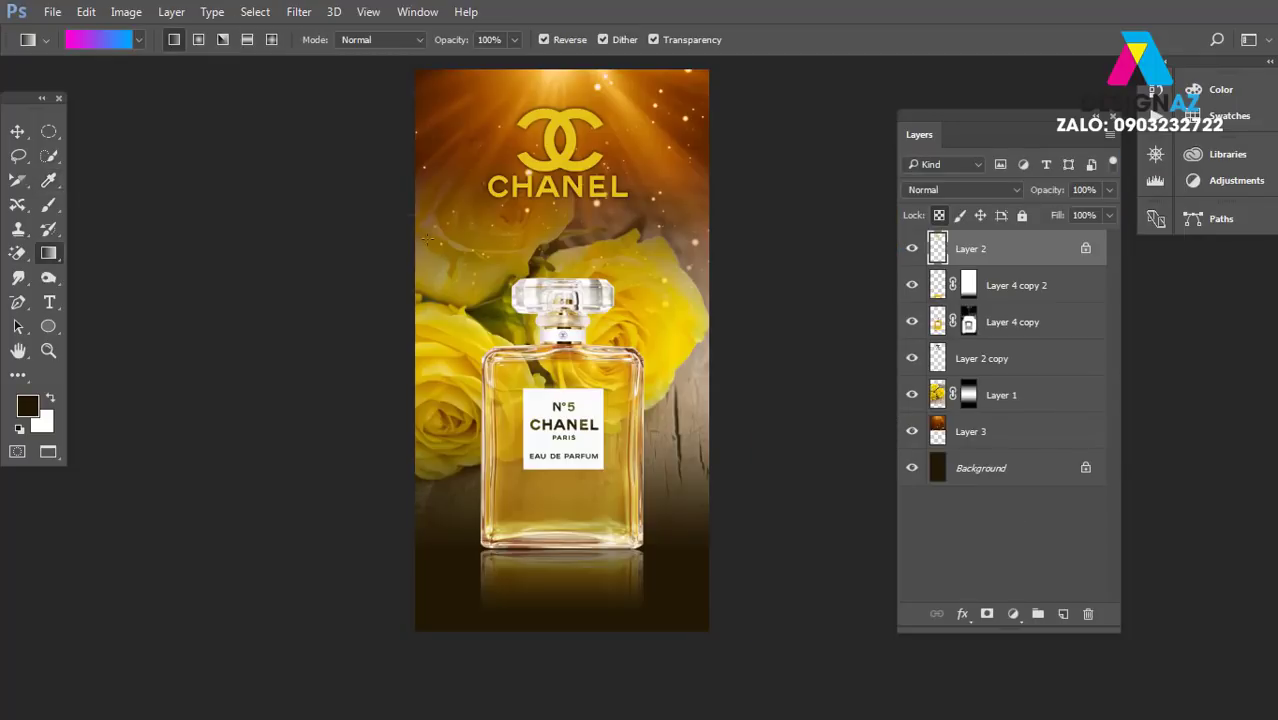
pyautogui.moveTo(425, 85); pyautogui.dragTo(734, 651)
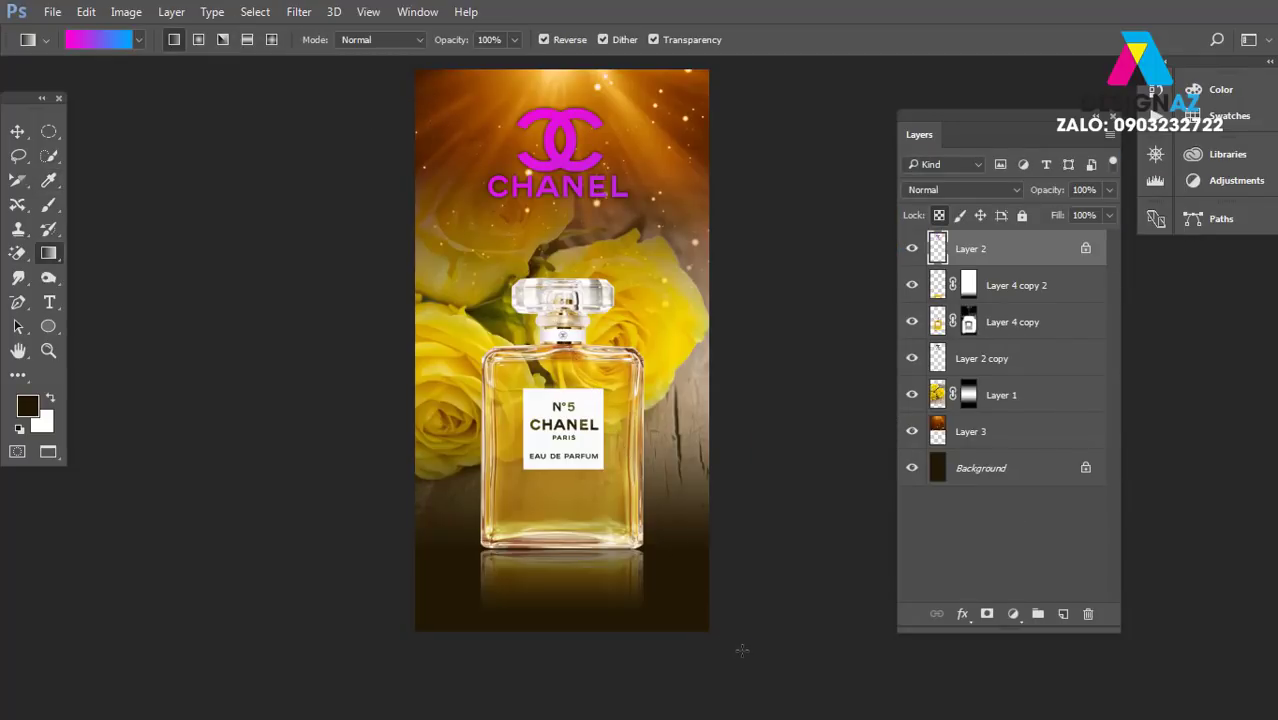
# - Undo the test, fill a new Layer 4 with a diagonal magenta-to-blue gradient, then hide it
pyautogui.hotkey('ctrl', 'z')
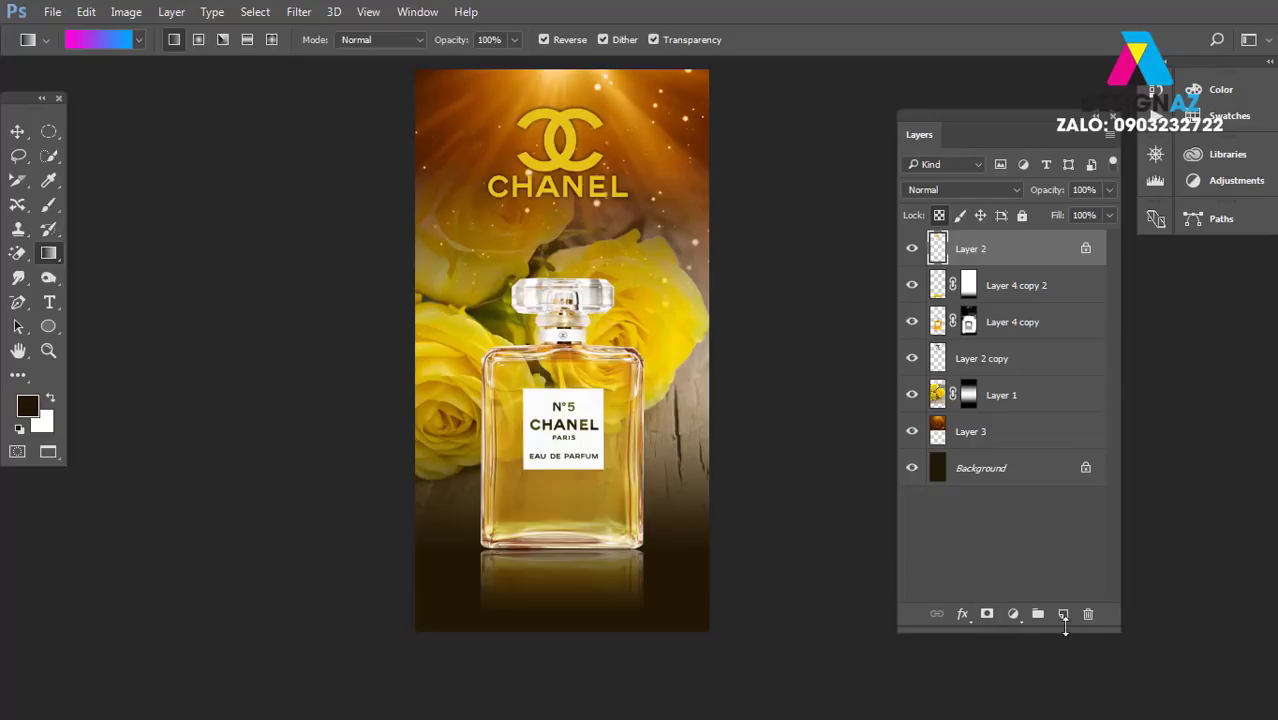
pyautogui.click(1063, 613)
pyautogui.moveTo(441, 108); pyautogui.dragTo(747, 637)
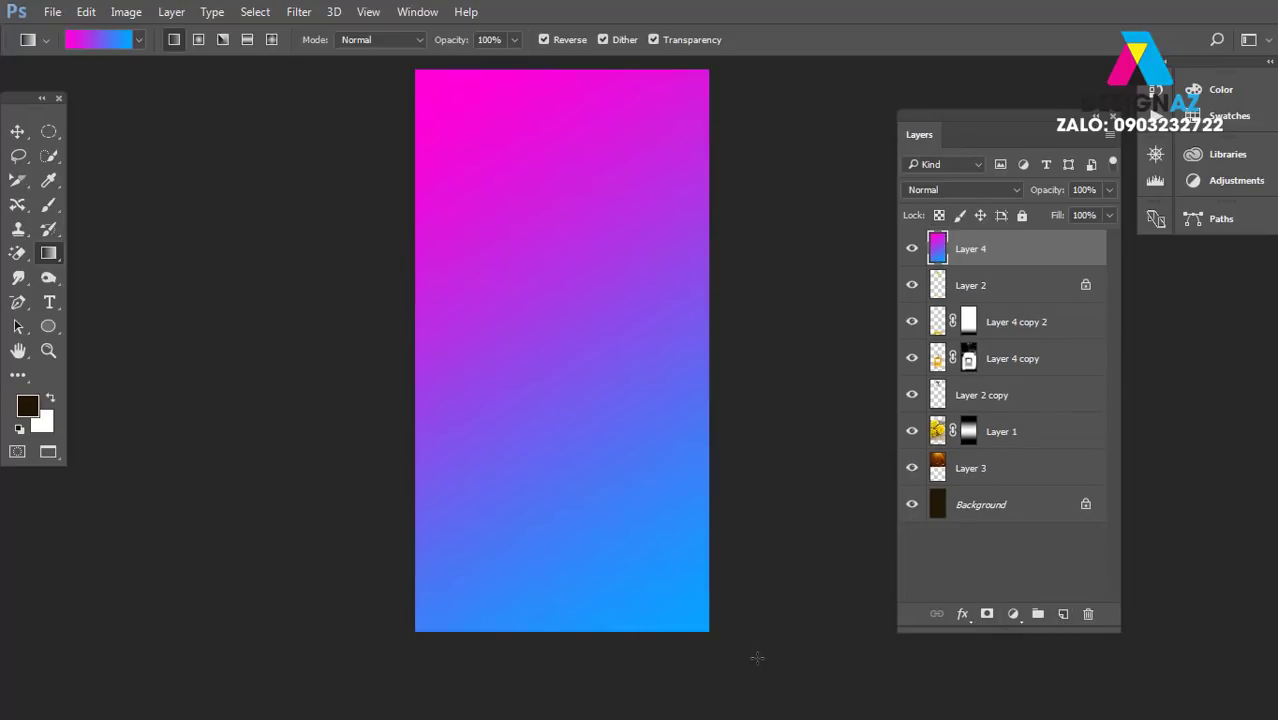
pyautogui.click(912, 256)
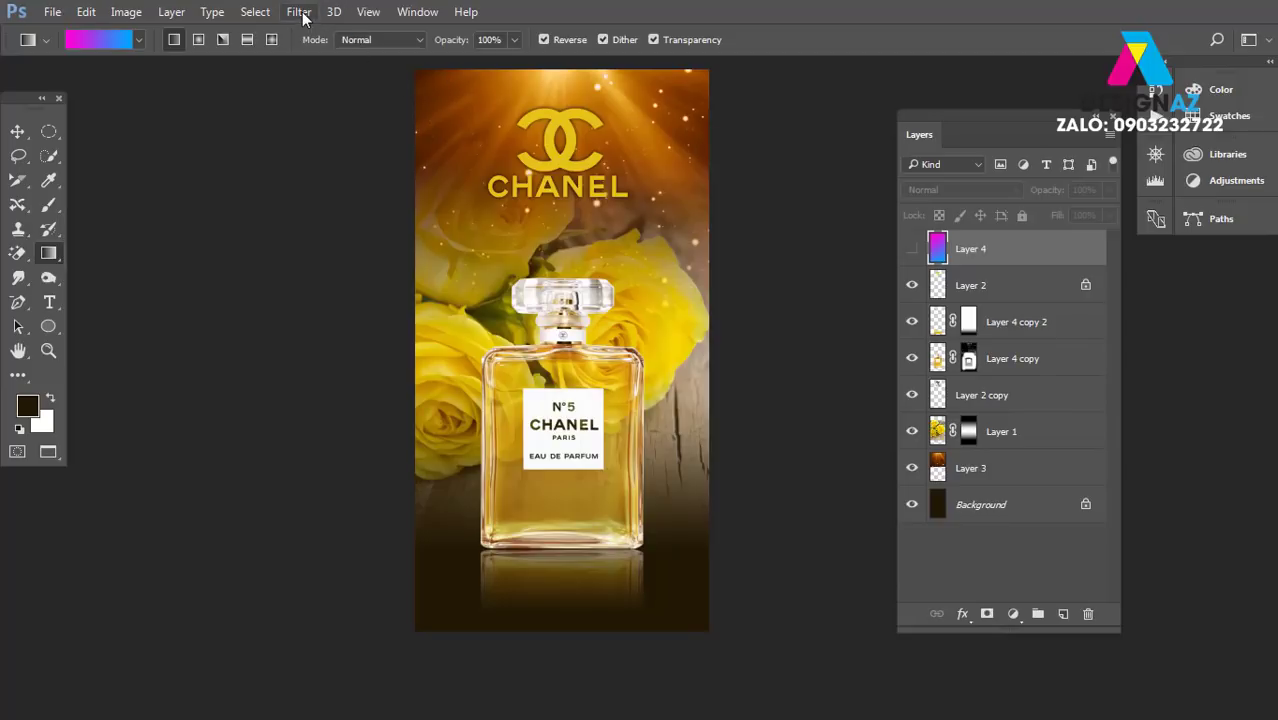
# - Load the Blue channel as a selection from the Channels panel, then show Layer 4 again
pyautogui.click(418, 12)
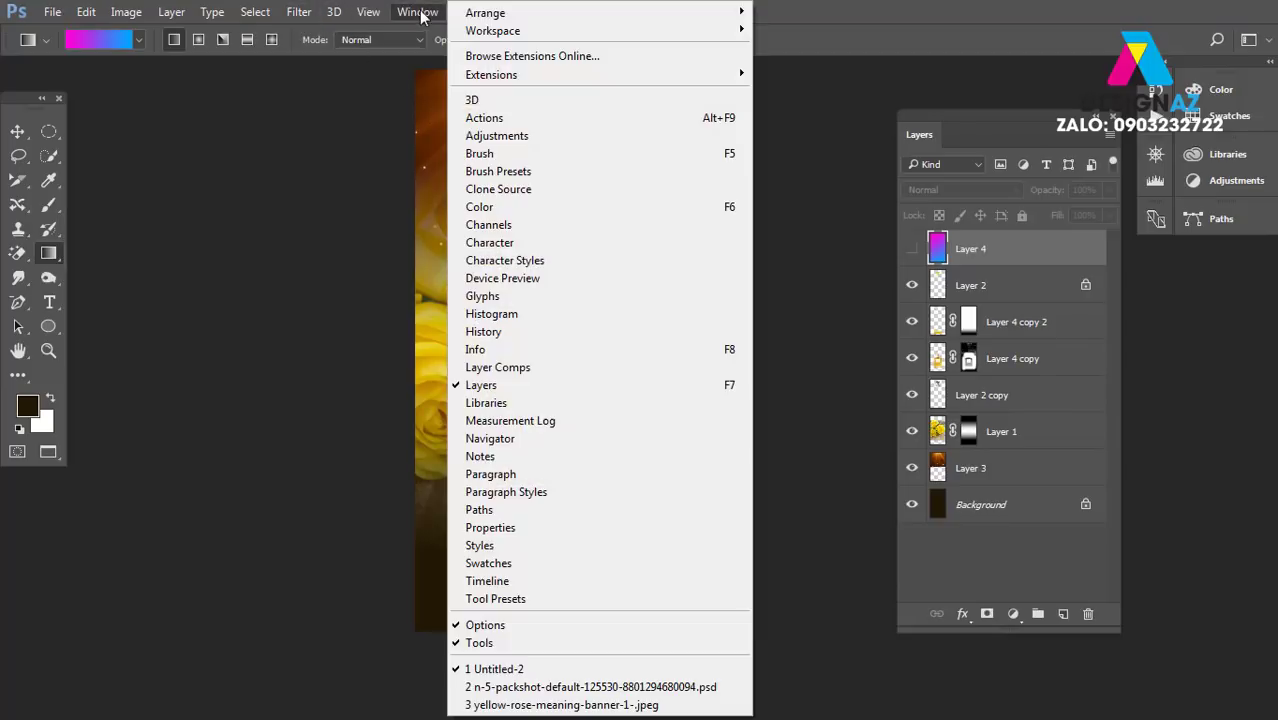
pyautogui.click(515, 226)
pyautogui.click(655, 296)
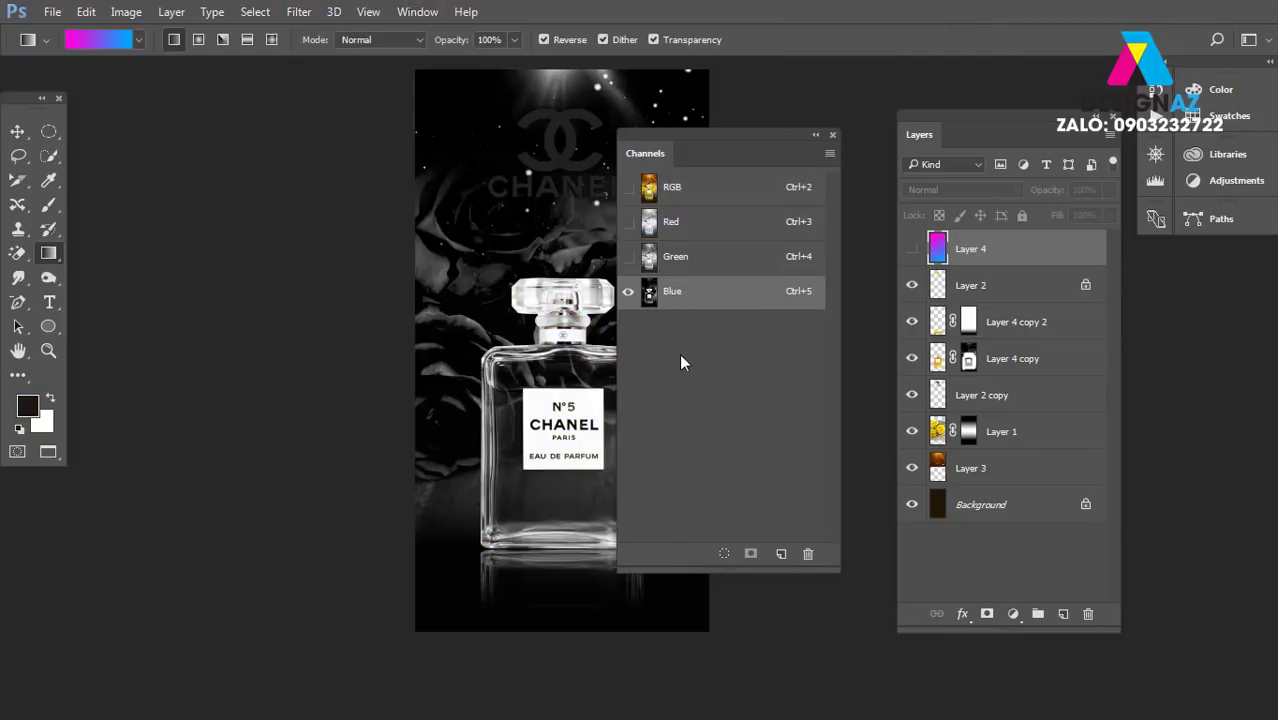
pyautogui.keyDown('ctrl'); pyautogui.click(646, 297); pyautogui.keyUp('ctrl')
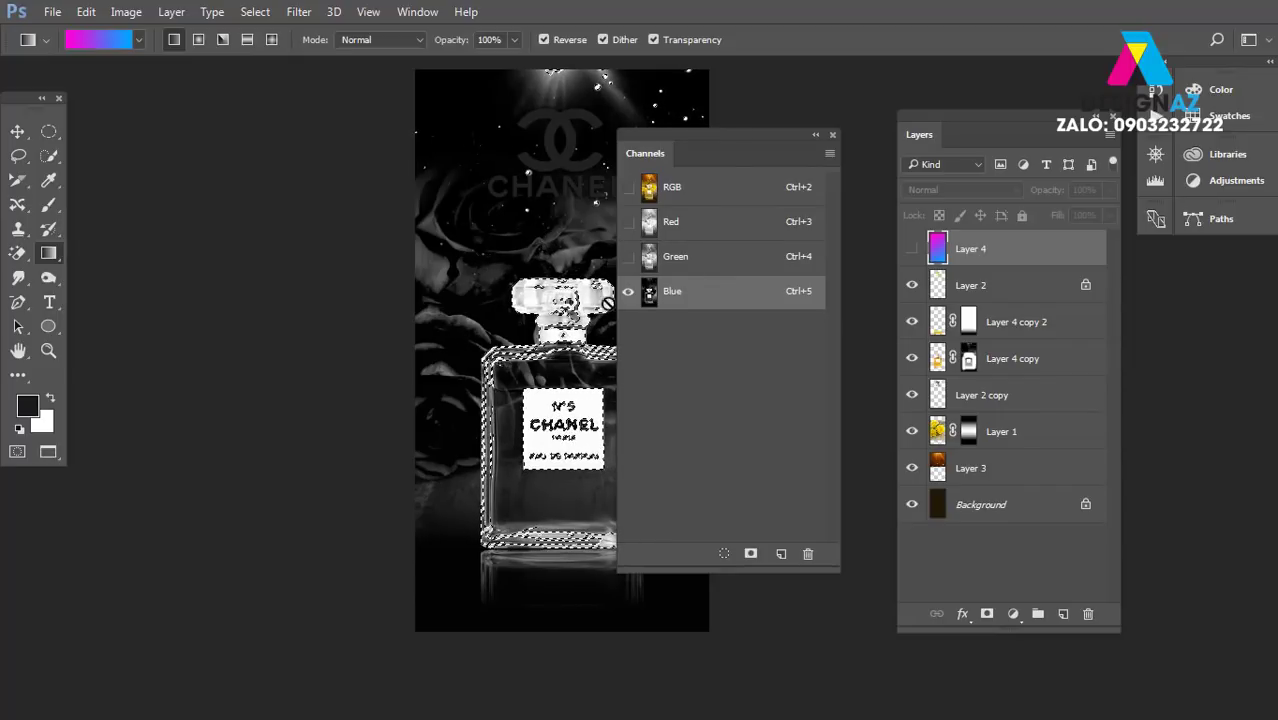
pyautogui.click(655, 192)
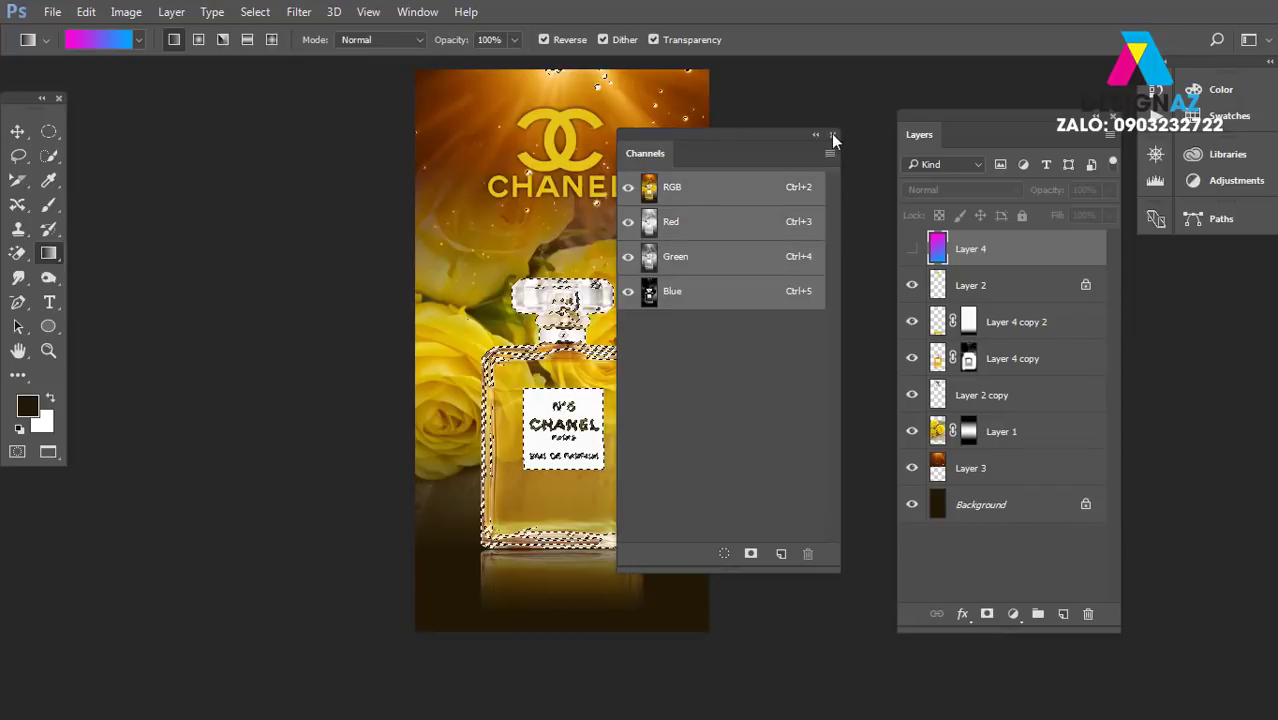
pyautogui.click(833, 134)
pyautogui.click(911, 249)
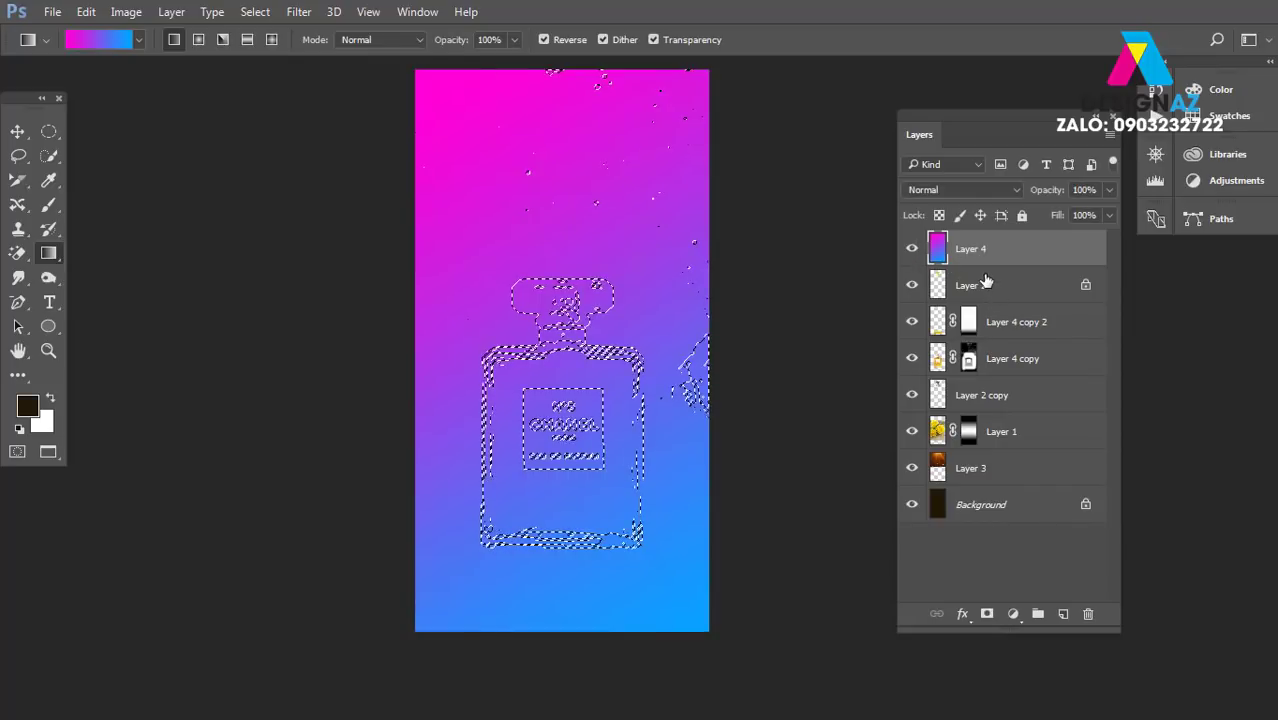
# - Mask Layer 4 to the bottle and settle on Overlay after trying Screen, Multiply, Soft Light
pyautogui.click(986, 614)
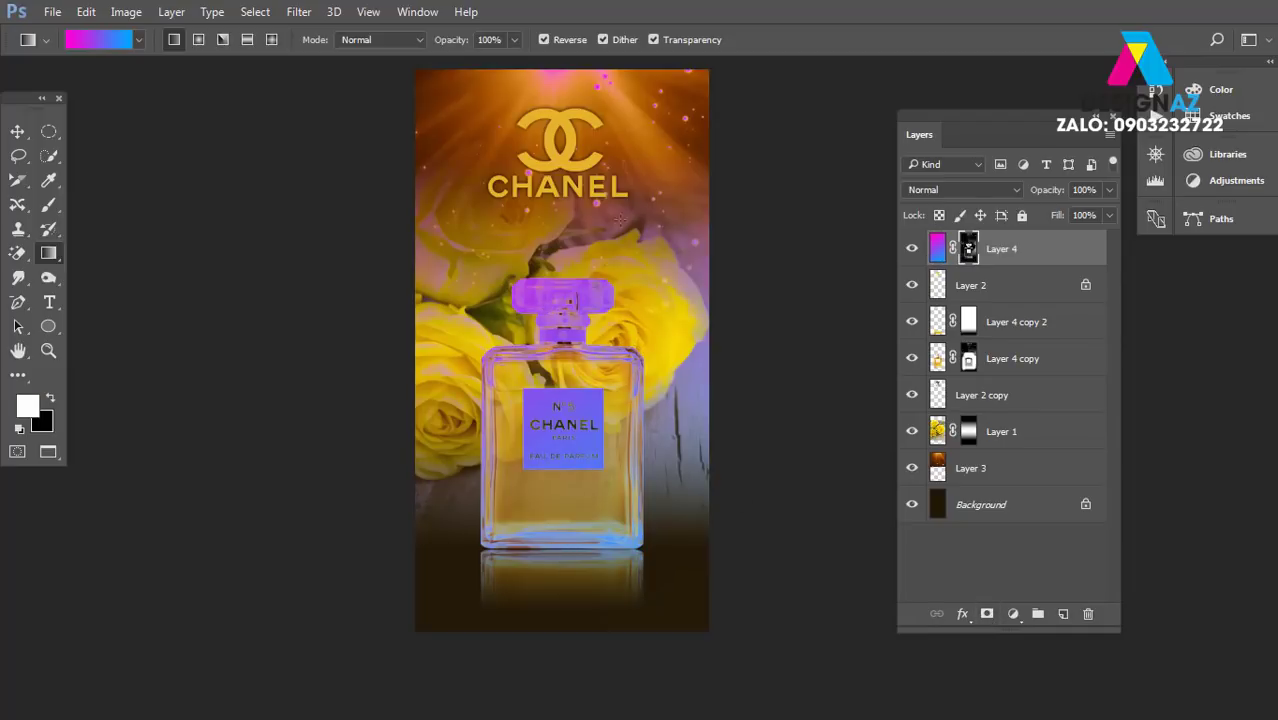
pyautogui.click(984, 194)
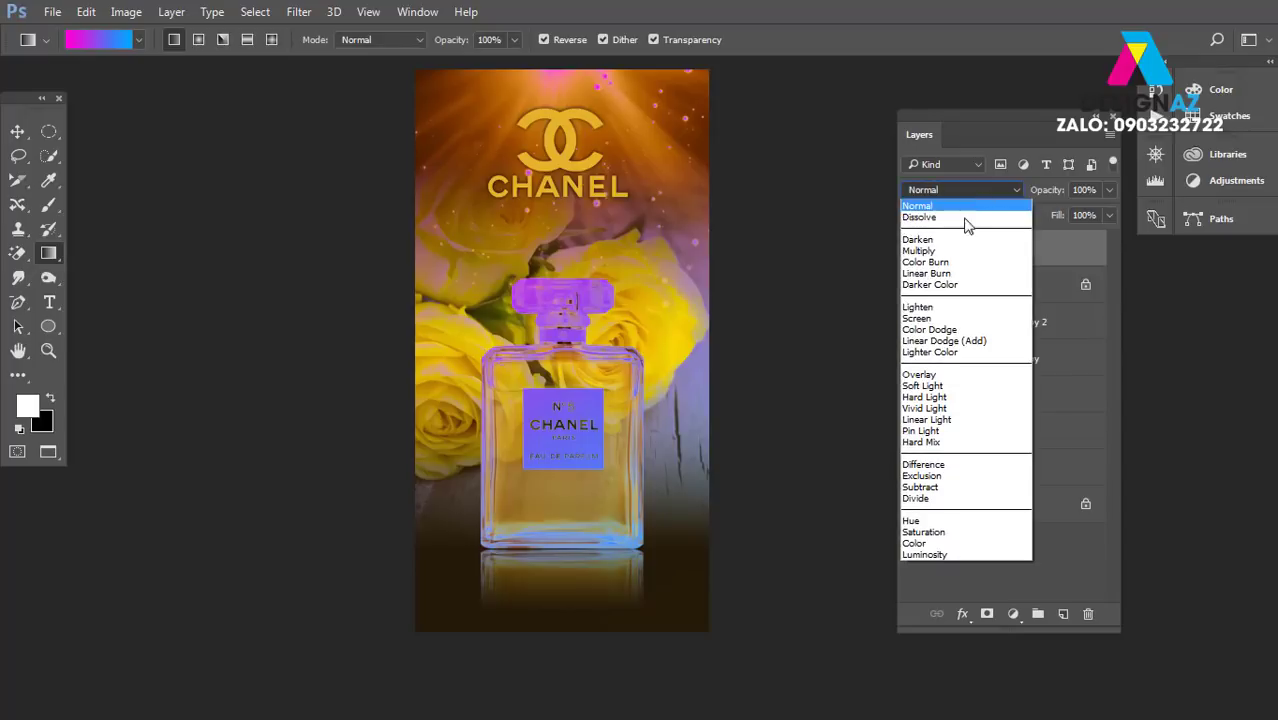
pyautogui.click(937, 319)
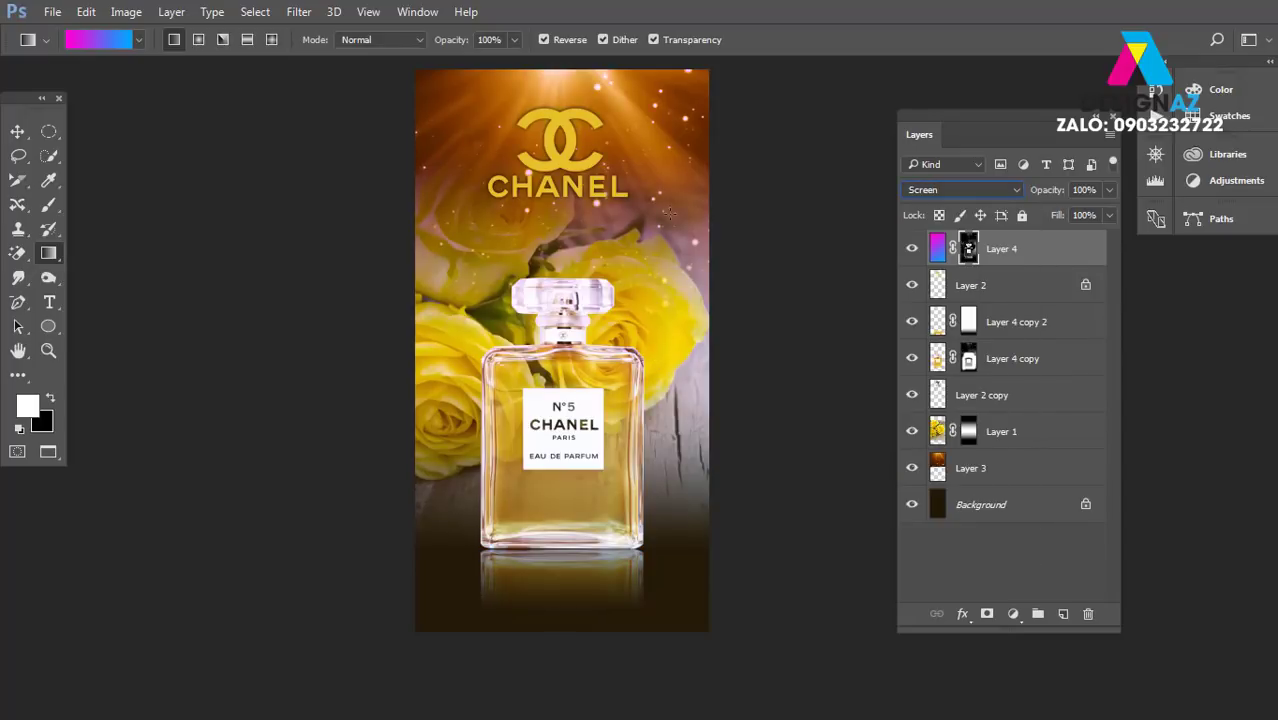
pyautogui.click(995, 189)
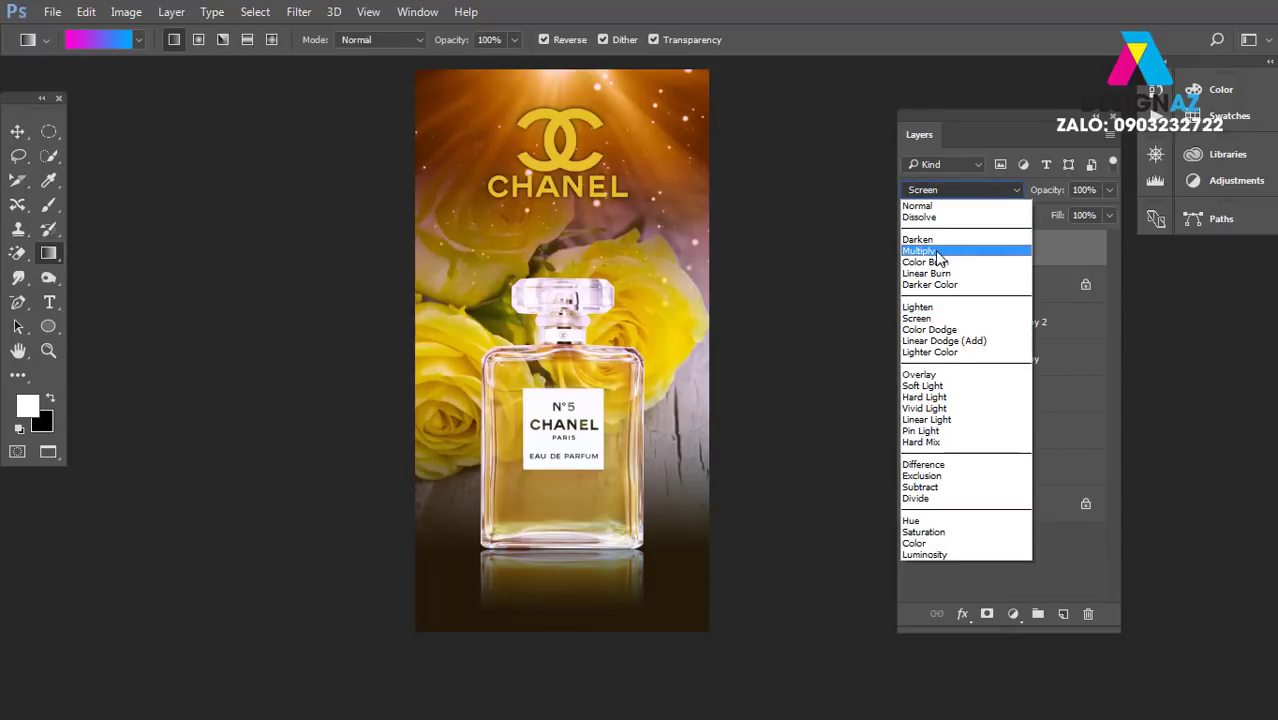
pyautogui.click(955, 251)
pyautogui.click(988, 190)
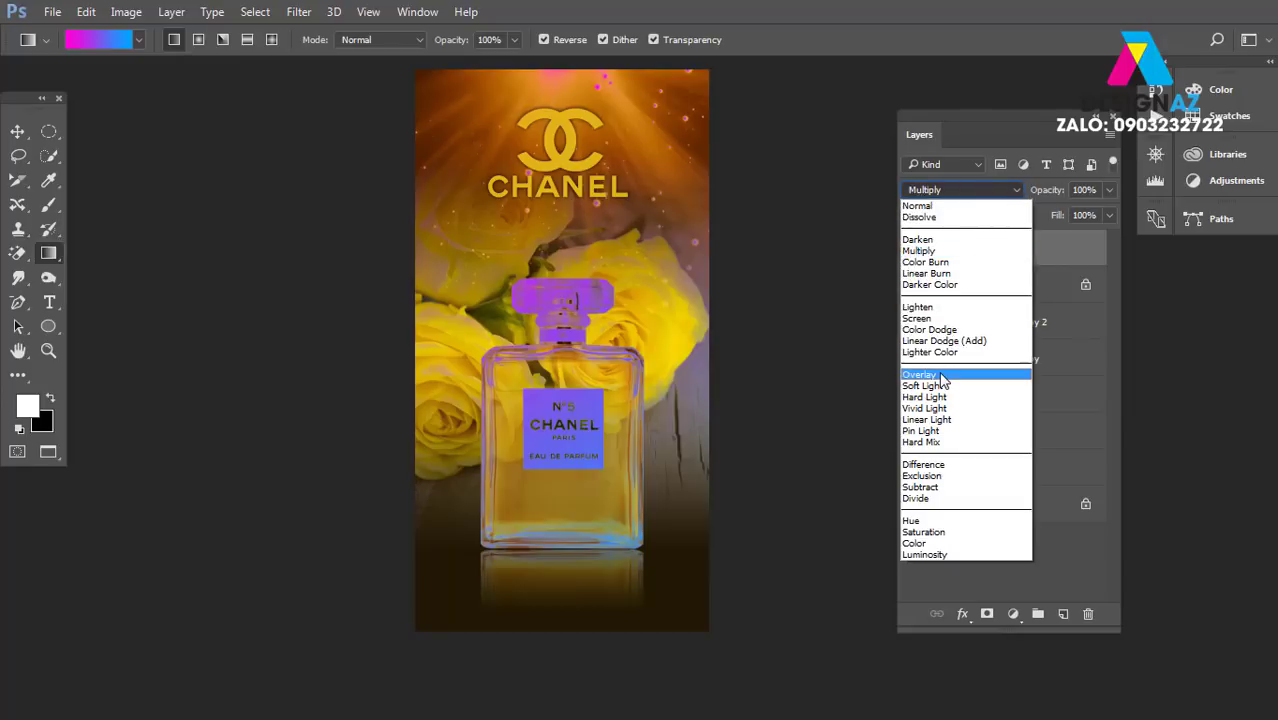
pyautogui.click(938, 390)
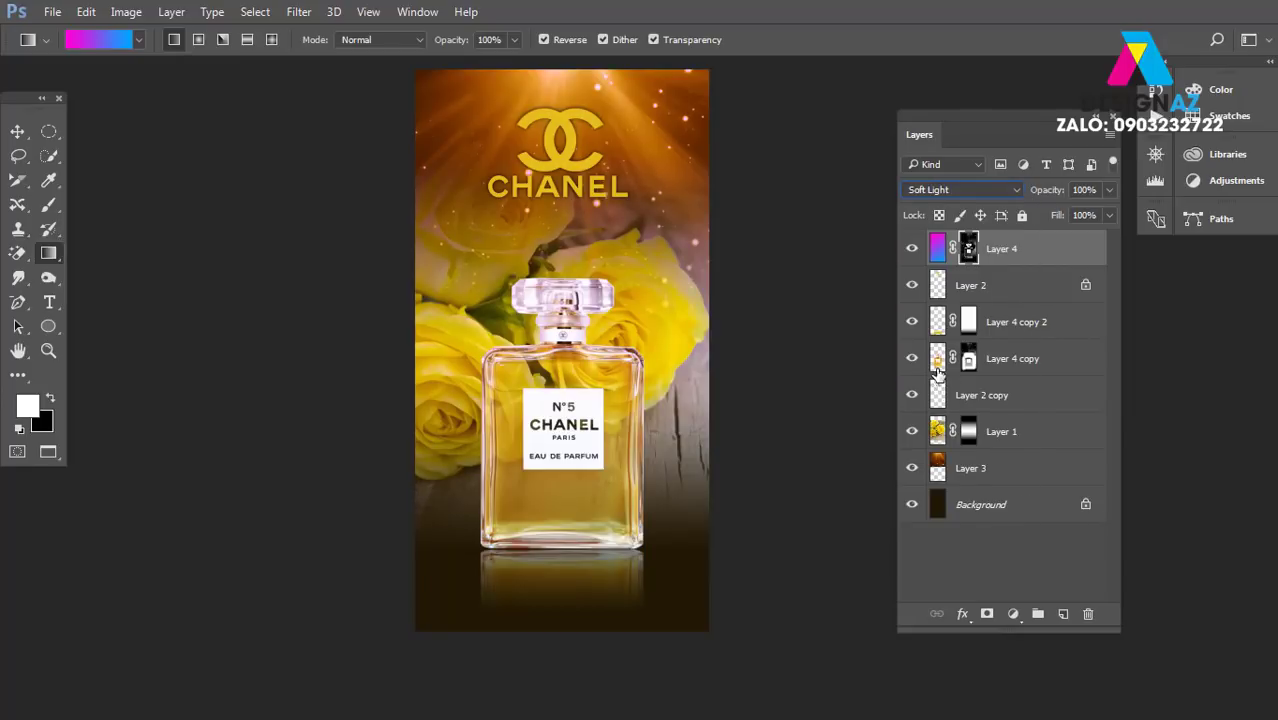
pyautogui.click(984, 190)
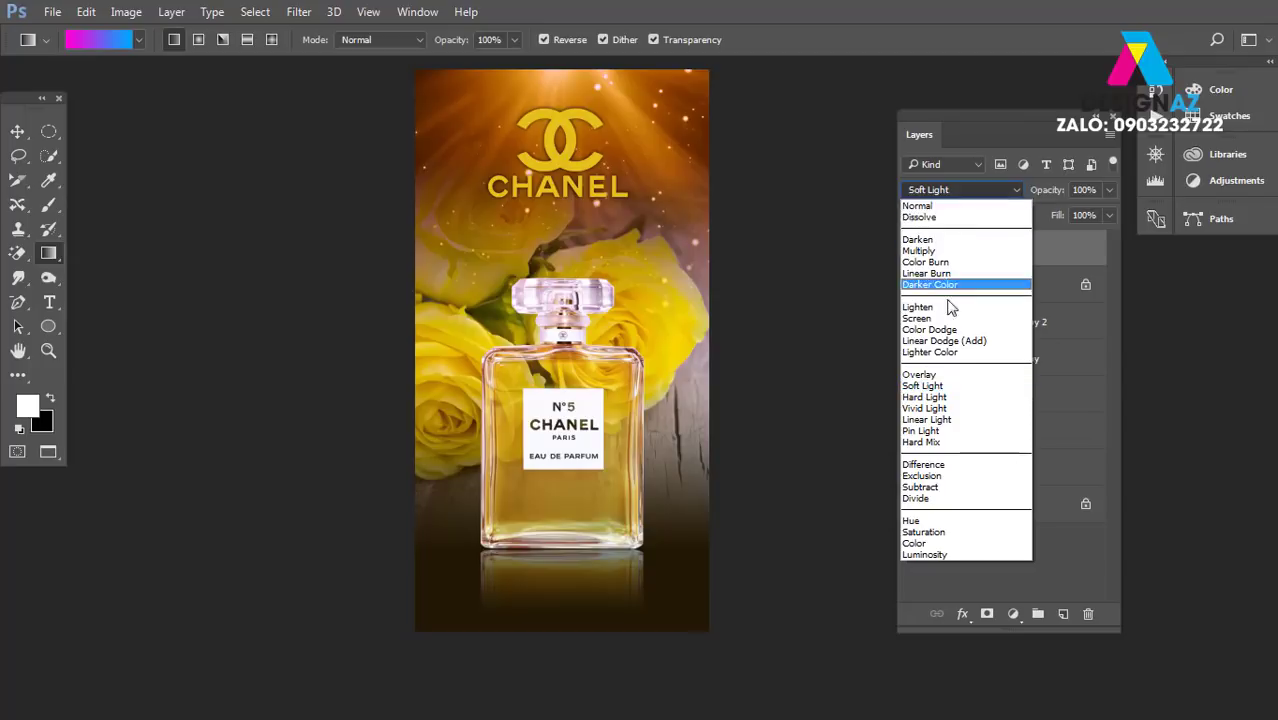
pyautogui.click(945, 366)
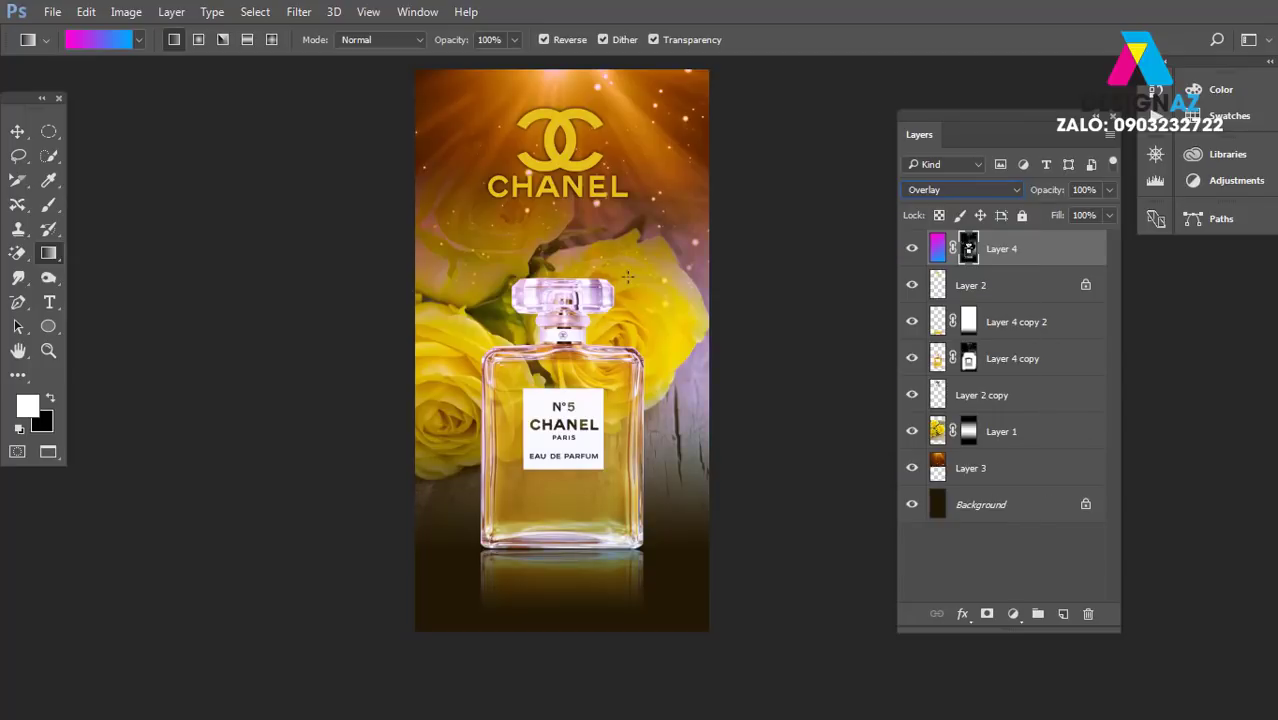
pyautogui.click(104, 42)
# - Choose the Violet, Orange preset and experiment with gradients on Layer 4's mask, then undo
pyautogui.click(917, 223)
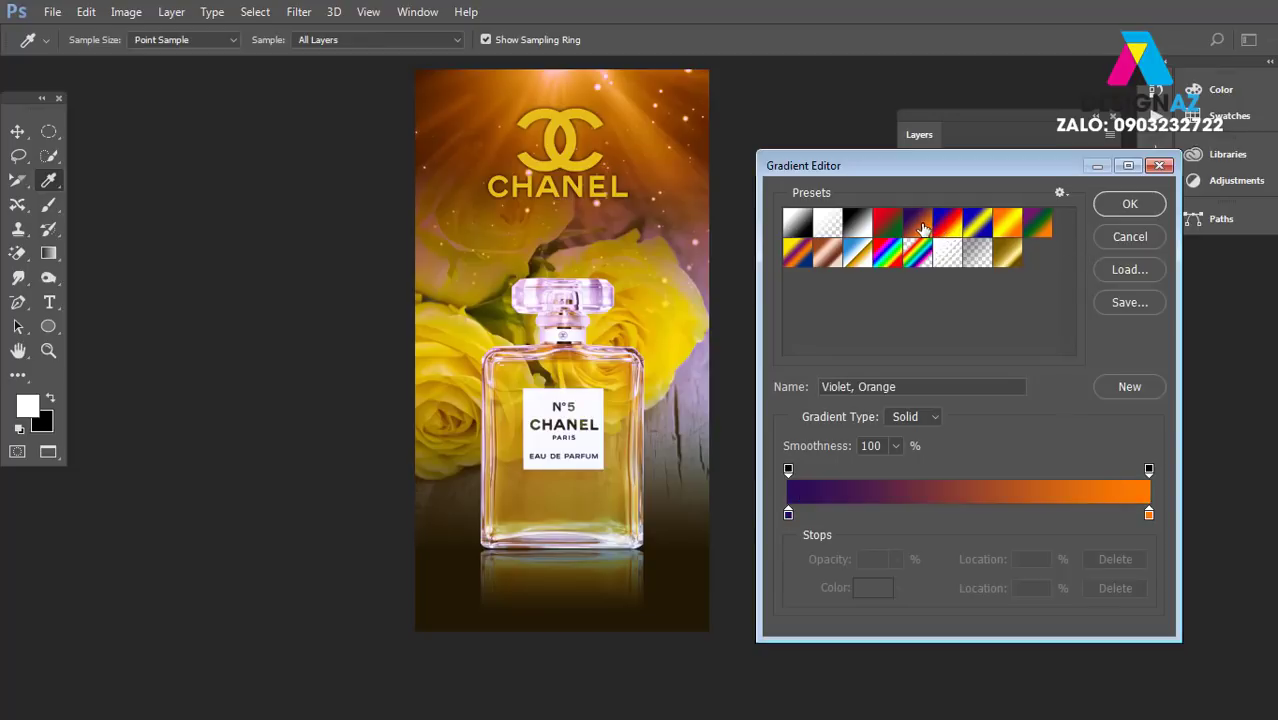
pyautogui.click(1129, 204)
pyautogui.moveTo(575, 183); pyautogui.dragTo(632, 582)
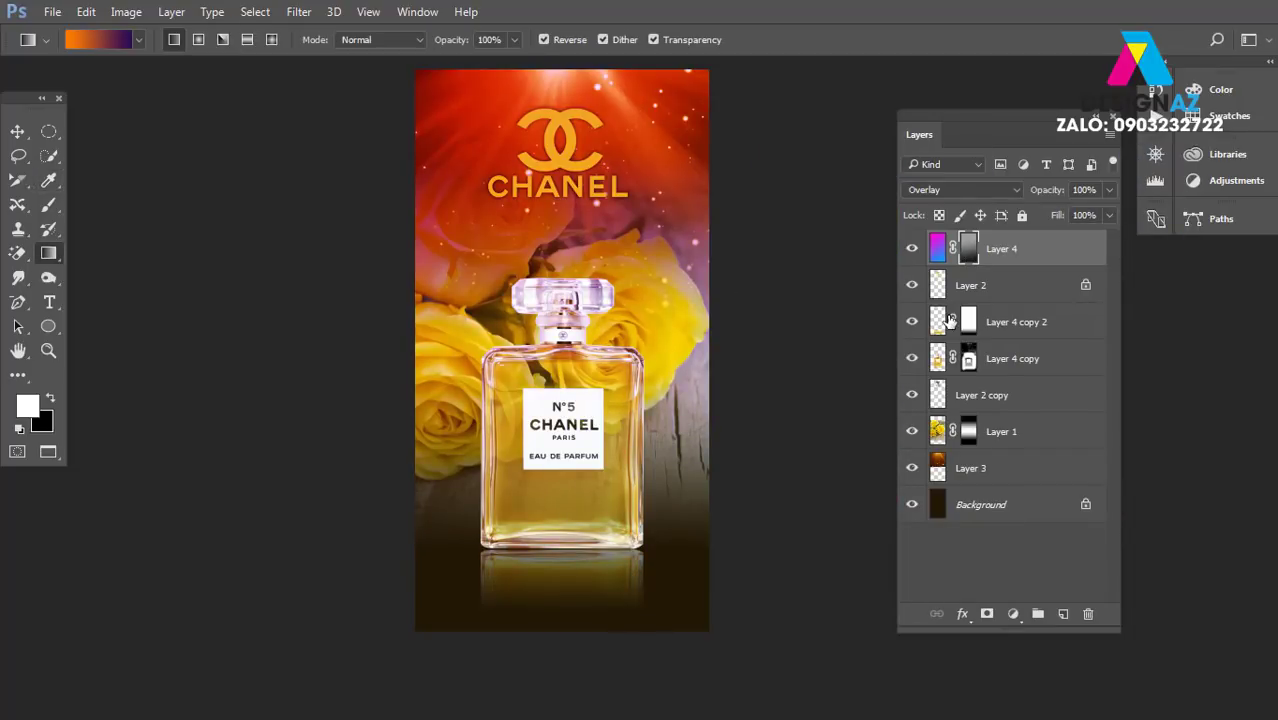
pyautogui.moveTo(640, 350); pyautogui.dragTo(770, 480)
pyautogui.moveTo(487, 303)
pyautogui.mouseDown()
pyautogui.moveTo(712, 525)
pyautogui.moveTo(540, 600)
pyautogui.mouseUp()
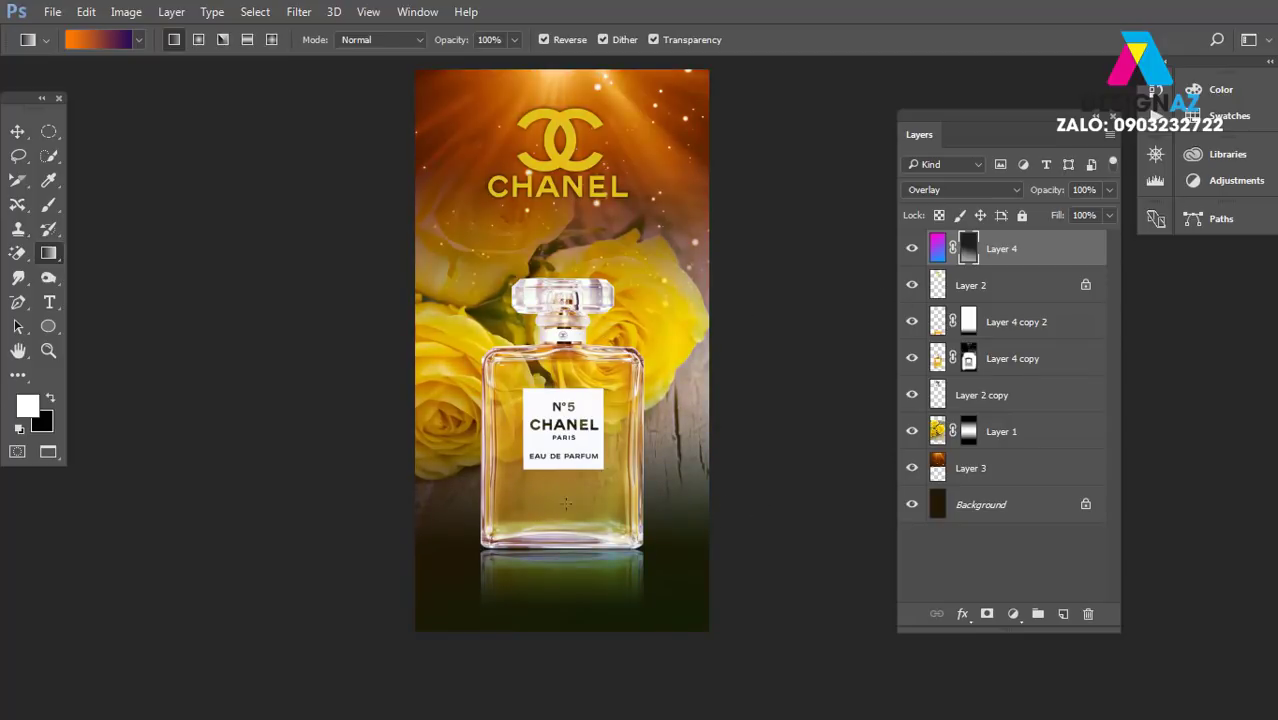
pyautogui.moveTo(605, 375); pyautogui.dragTo(560, 570)
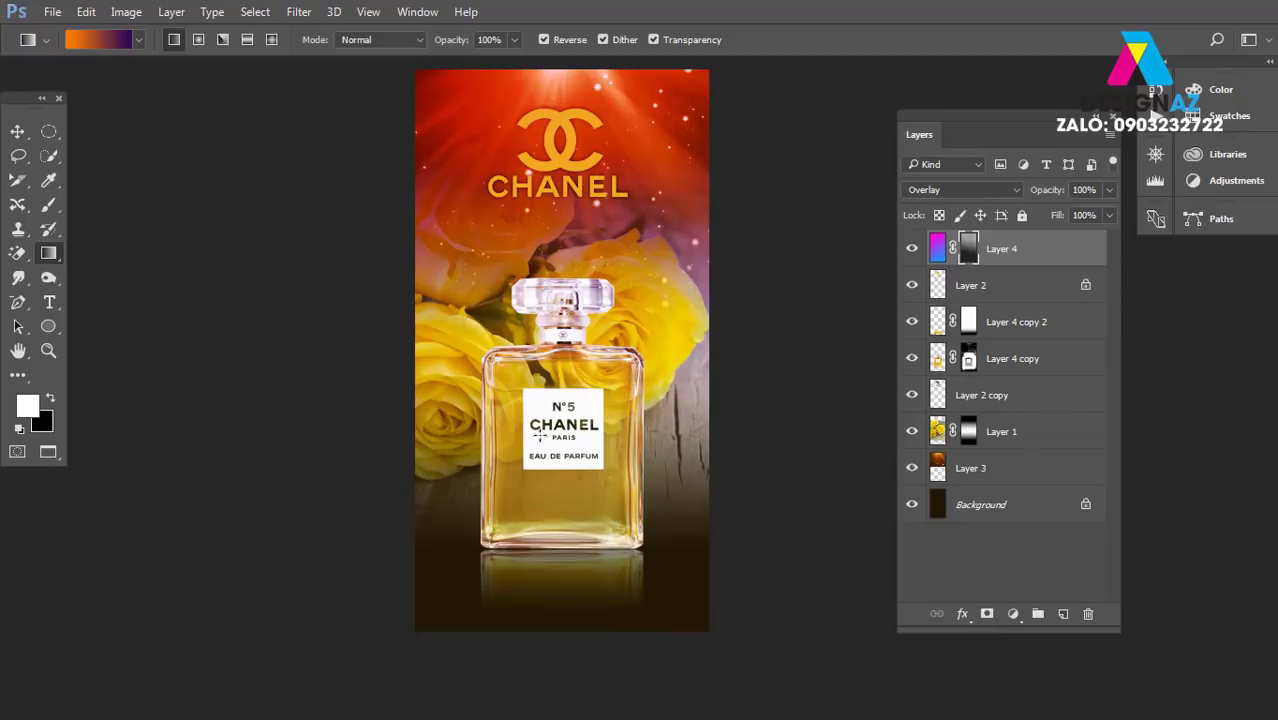
pyautogui.moveTo(611, 302); pyautogui.dragTo(611, 392)
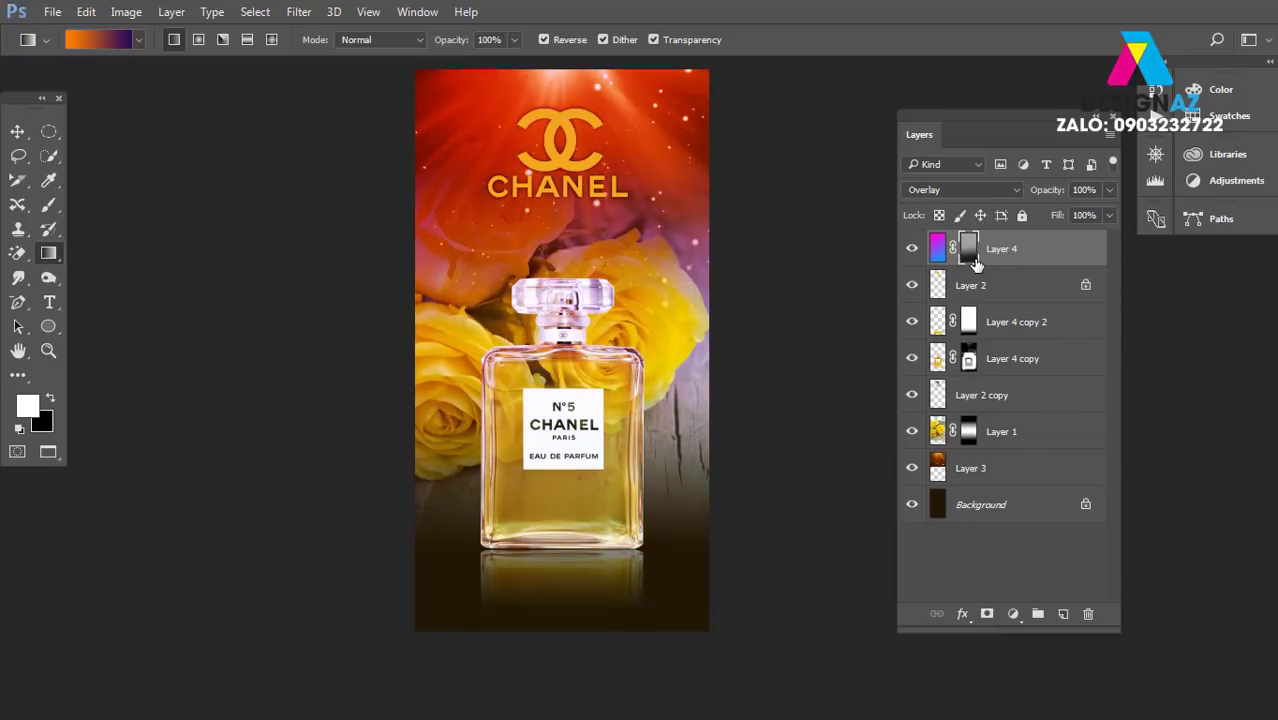
pyautogui.hotkey('ctrl', 'z')
pyautogui.hotkey('ctrl', 'z')
pyautogui.hotkey('ctrl', 'z')
pyautogui.hotkey('ctrl', 'z')
pyautogui.hotkey('ctrl', 'z')
# - Fill Layer 4's content with the Violet, Orange gradient, redrawing it in several directions
pyautogui.click(937, 249)
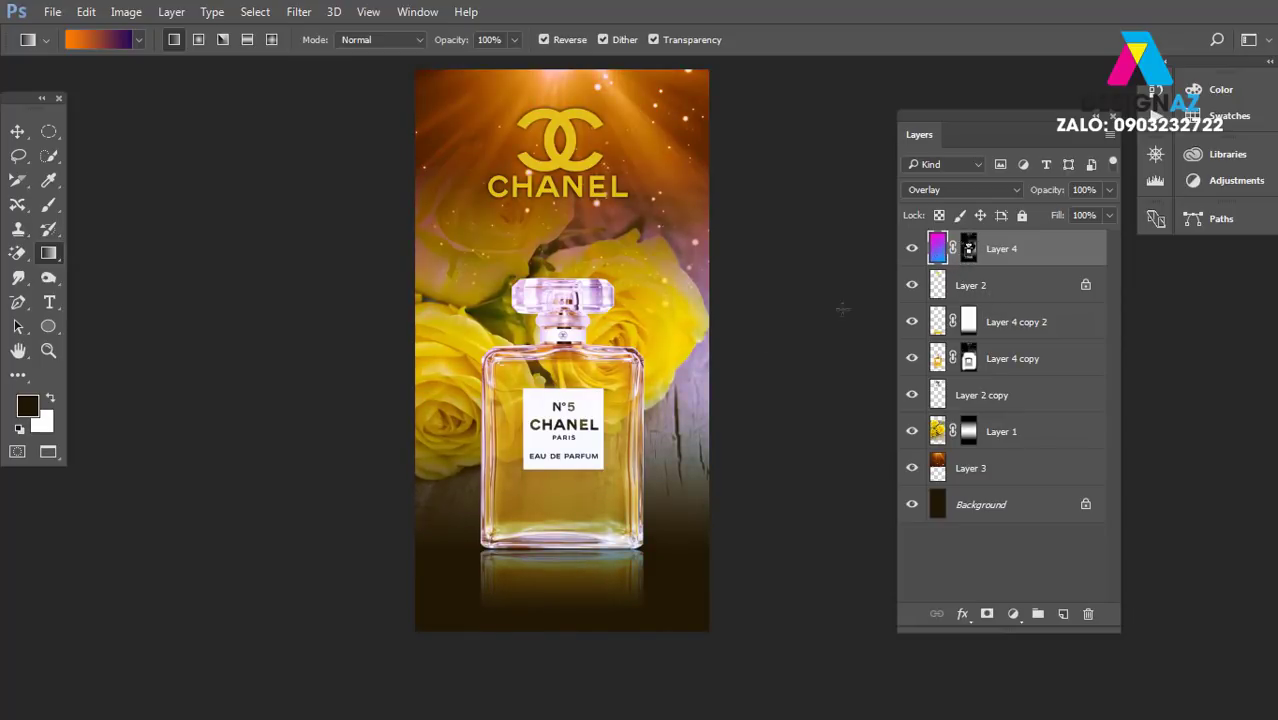
pyautogui.moveTo(591, 208); pyautogui.dragTo(602, 516)
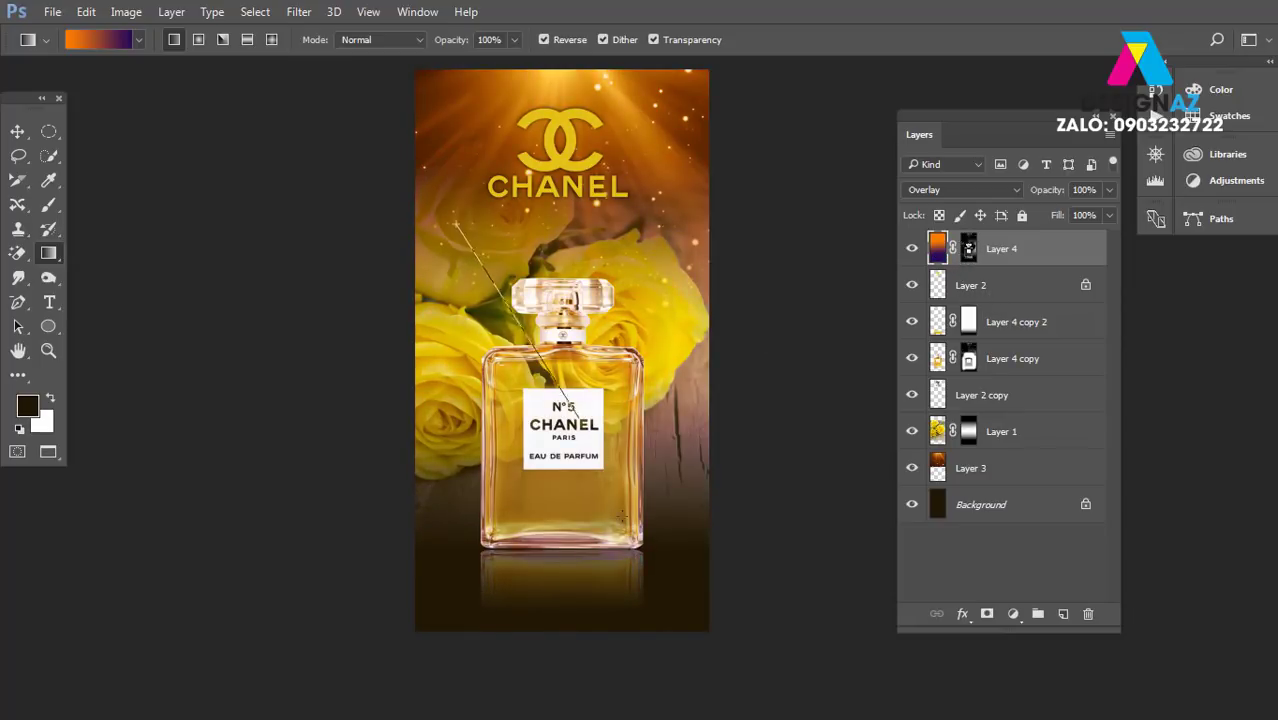
pyautogui.moveTo(547, 592); pyautogui.dragTo(718, 285)
pyautogui.moveTo(630, 476); pyautogui.dragTo(608, 341)
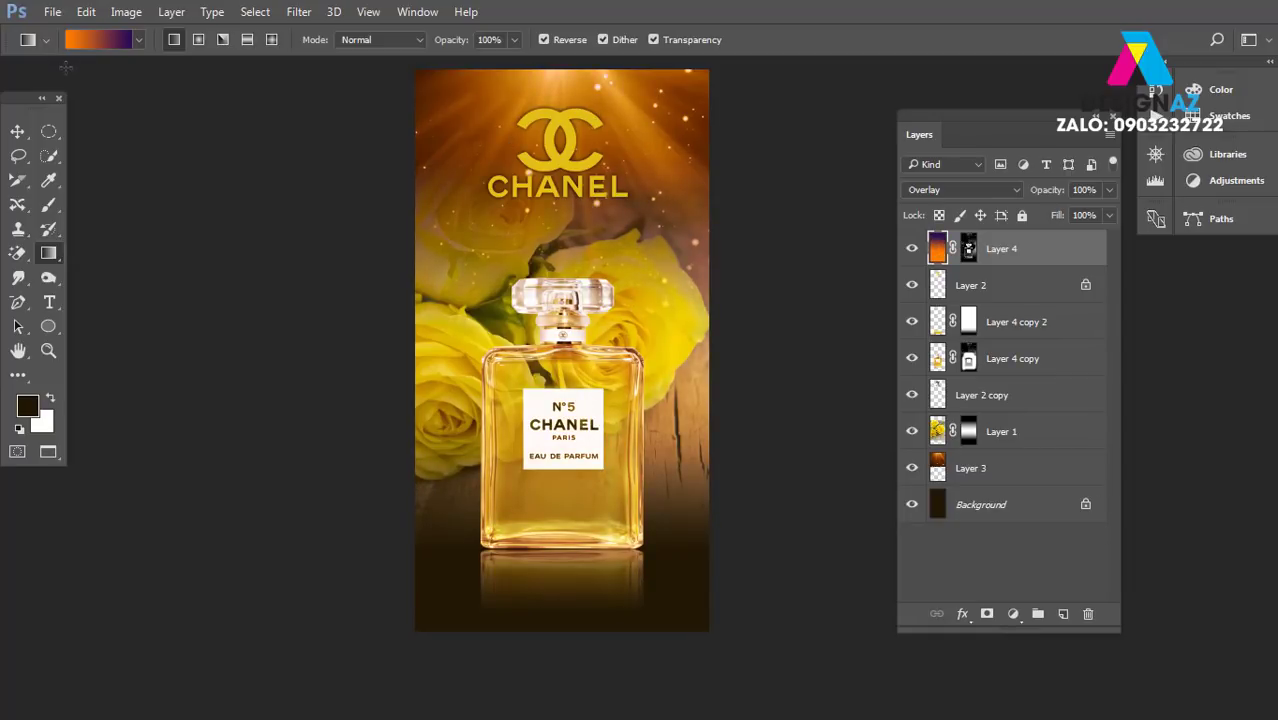
# - Refill Layer 4 with the Yellow, Violet, Orange, Blue gradient preset, trying different directions
pyautogui.click(86, 40)
pyautogui.click(797, 252)
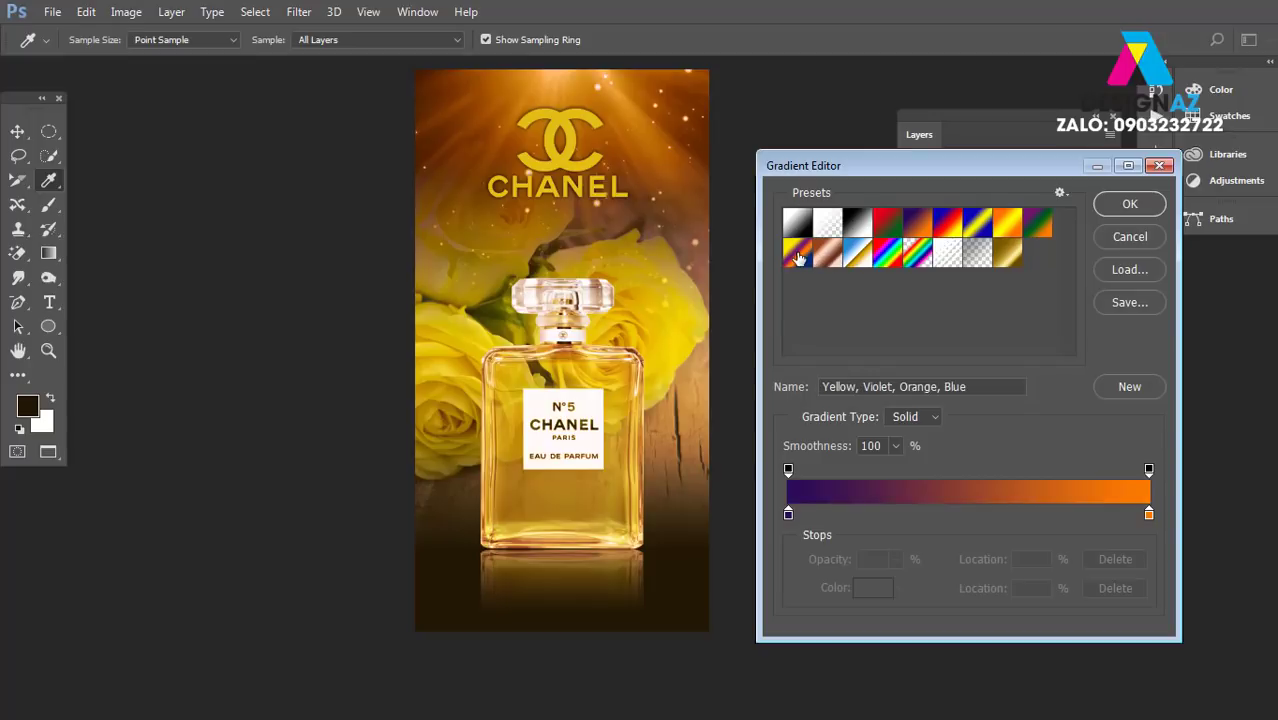
pyautogui.click(1129, 203)
pyautogui.moveTo(563, 185); pyautogui.dragTo(544, 448)
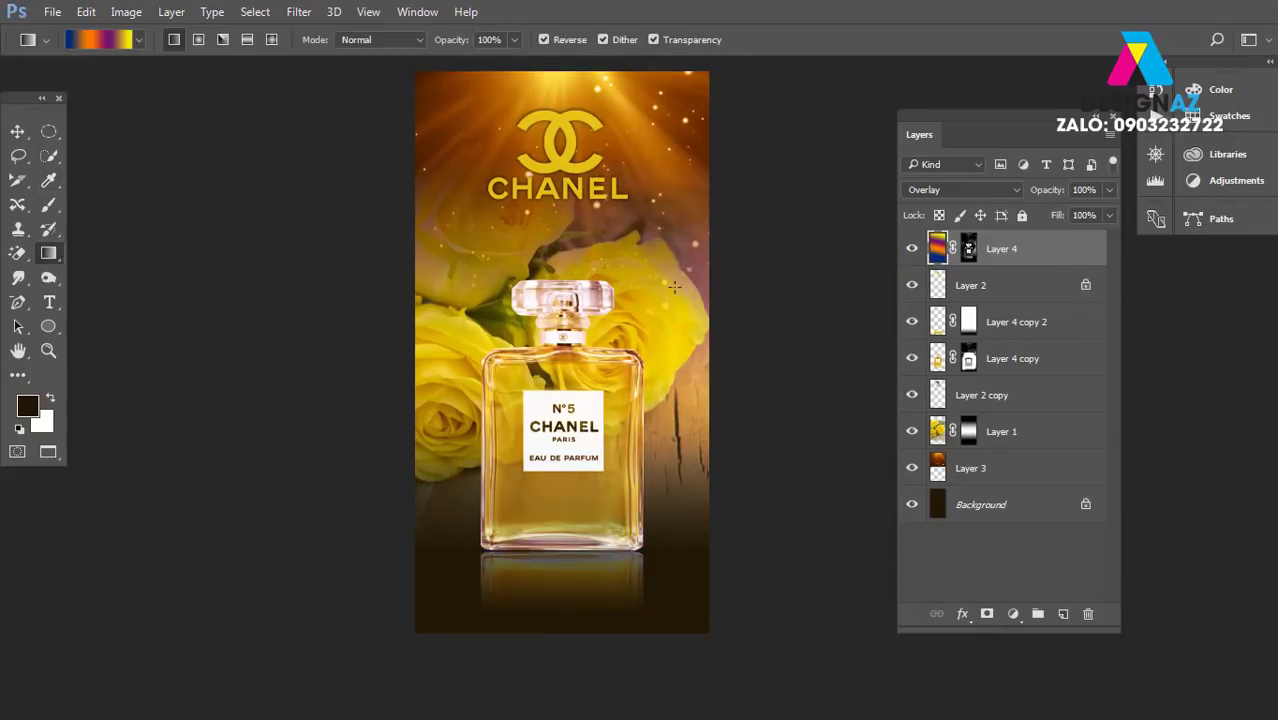
pyautogui.moveTo(598, 454); pyautogui.dragTo(688, 82)
pyautogui.moveTo(420, 95); pyautogui.dragTo(470, 150)
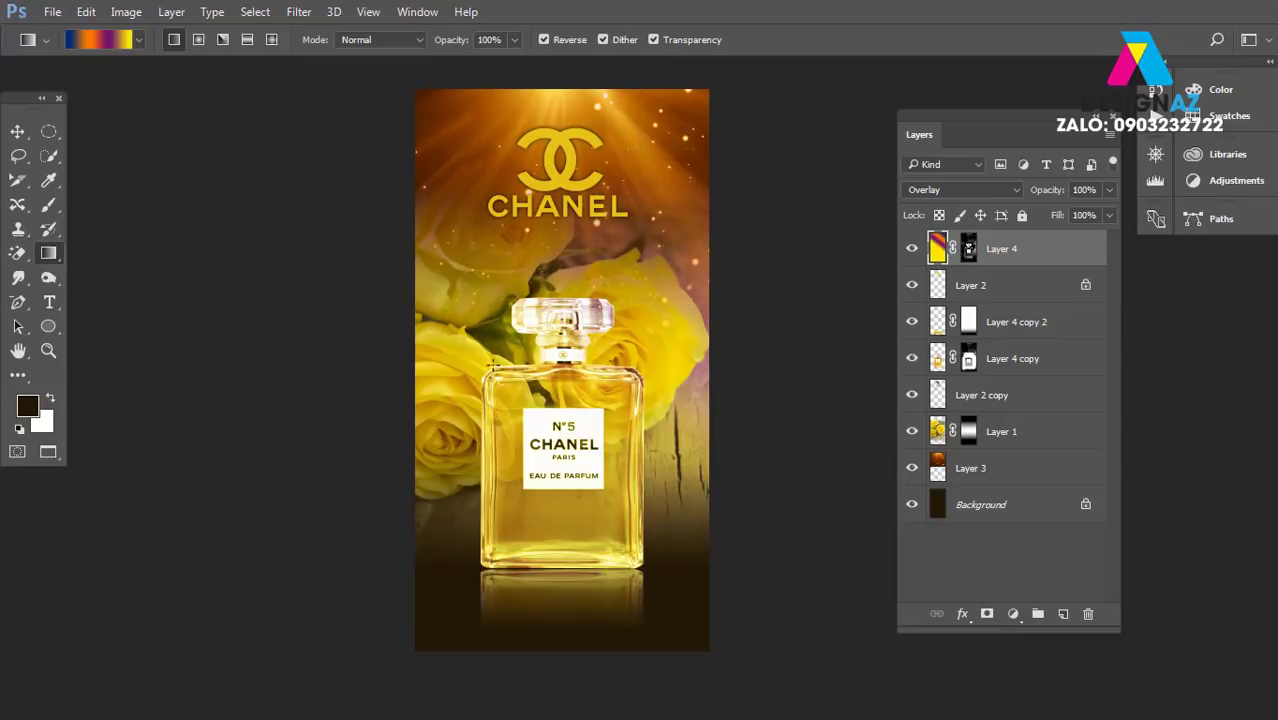
# - Refill Layer 4 with the Spectrum gradient, drawn down from the CHANEL logo
pyautogui.click(125, 42)
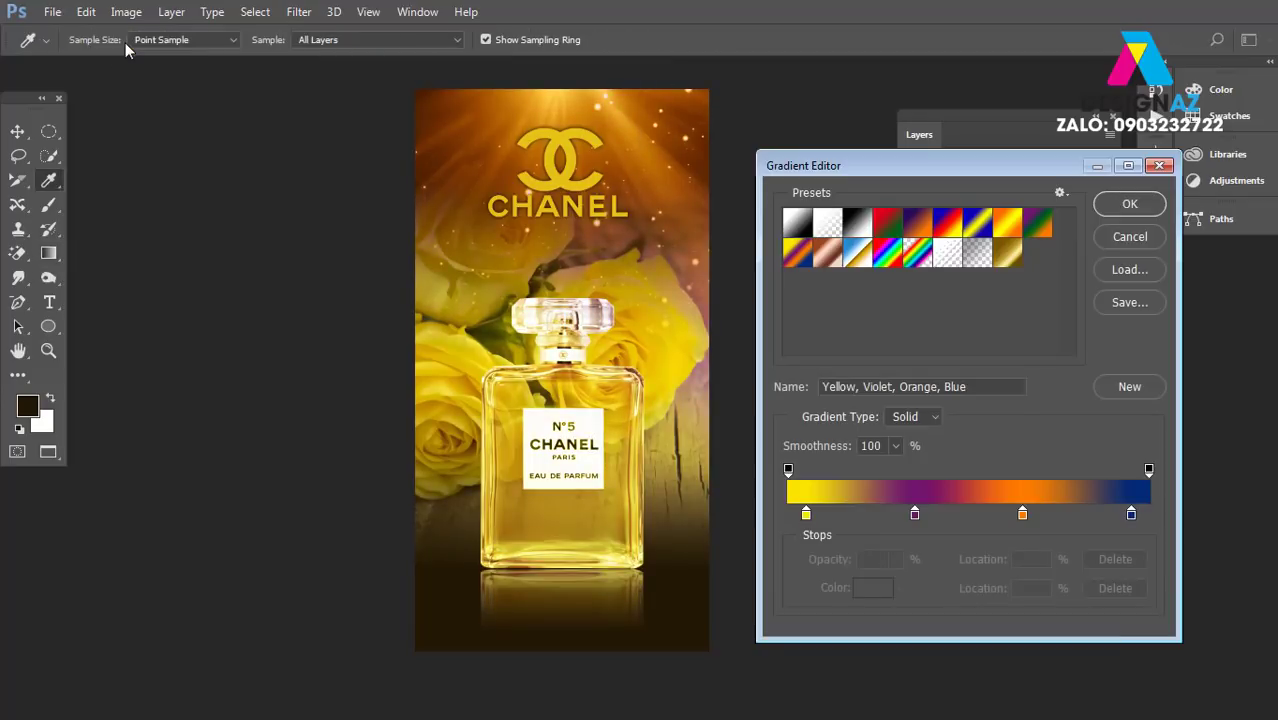
pyautogui.click(916, 226)
pyautogui.click(886, 254)
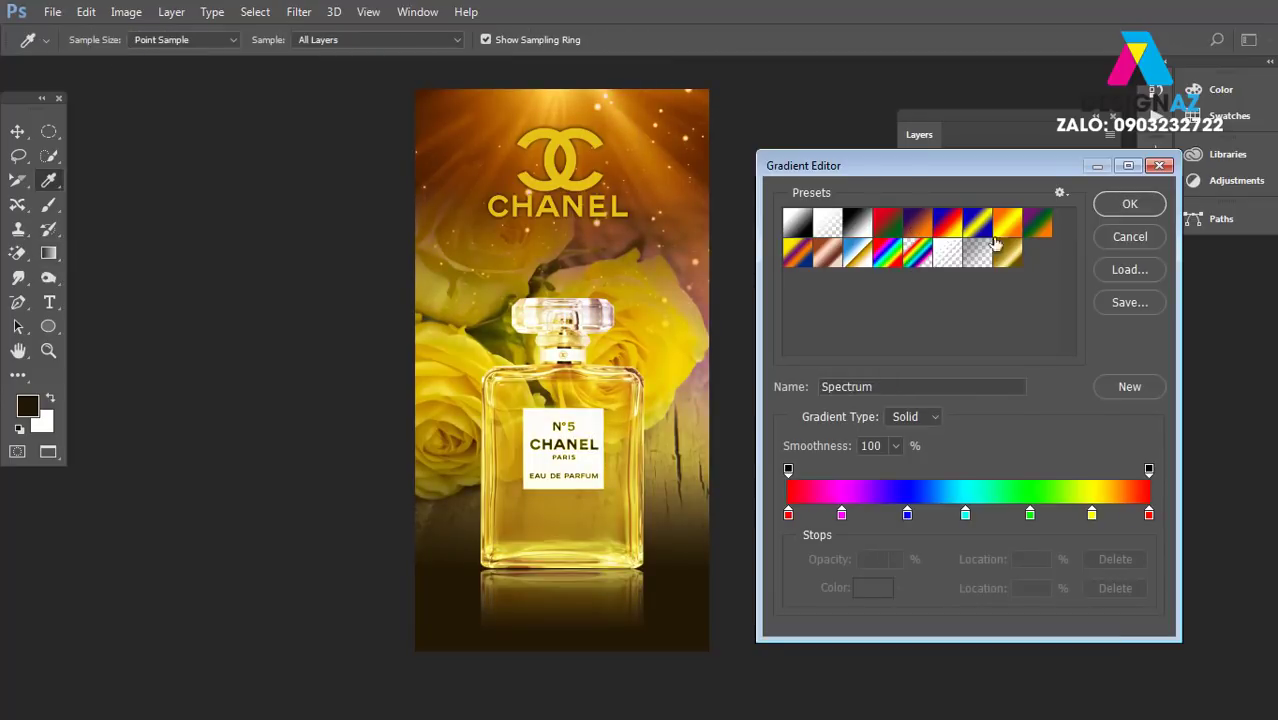
pyautogui.click(1130, 204)
pyautogui.moveTo(649, 213); pyautogui.dragTo(625, 507)
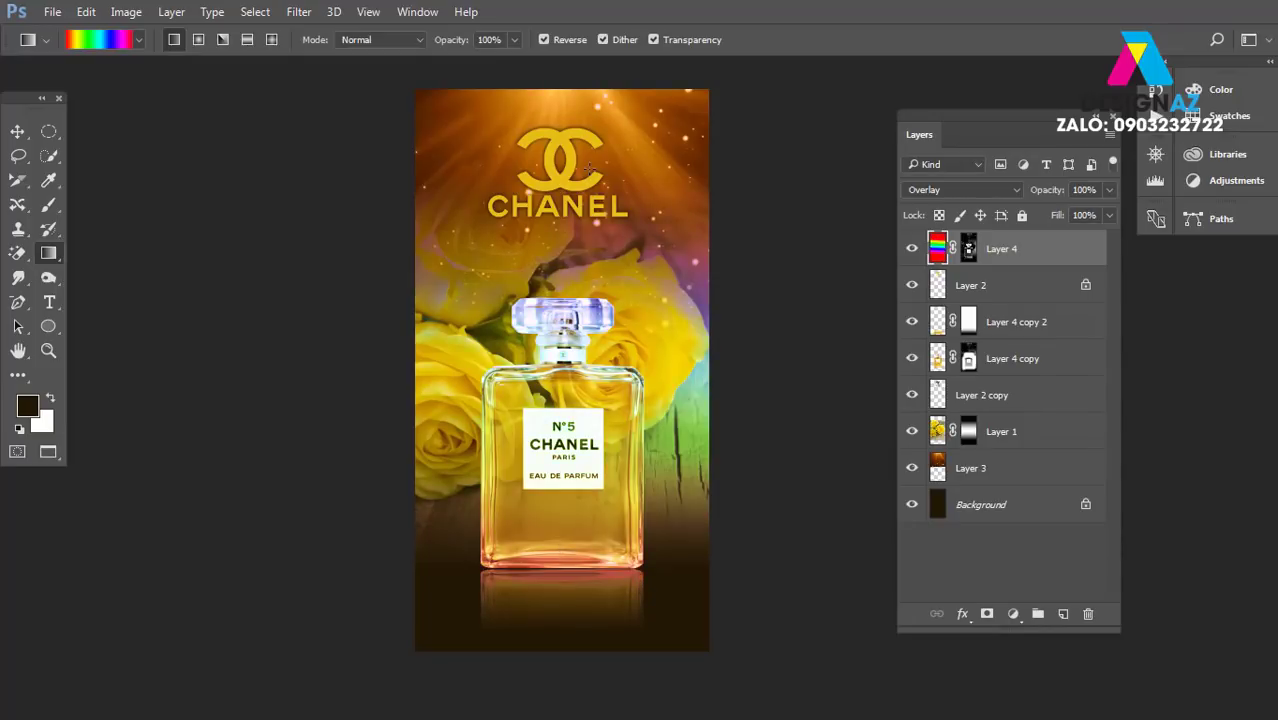
pyautogui.moveTo(563, 137); pyautogui.dragTo(561, 468)
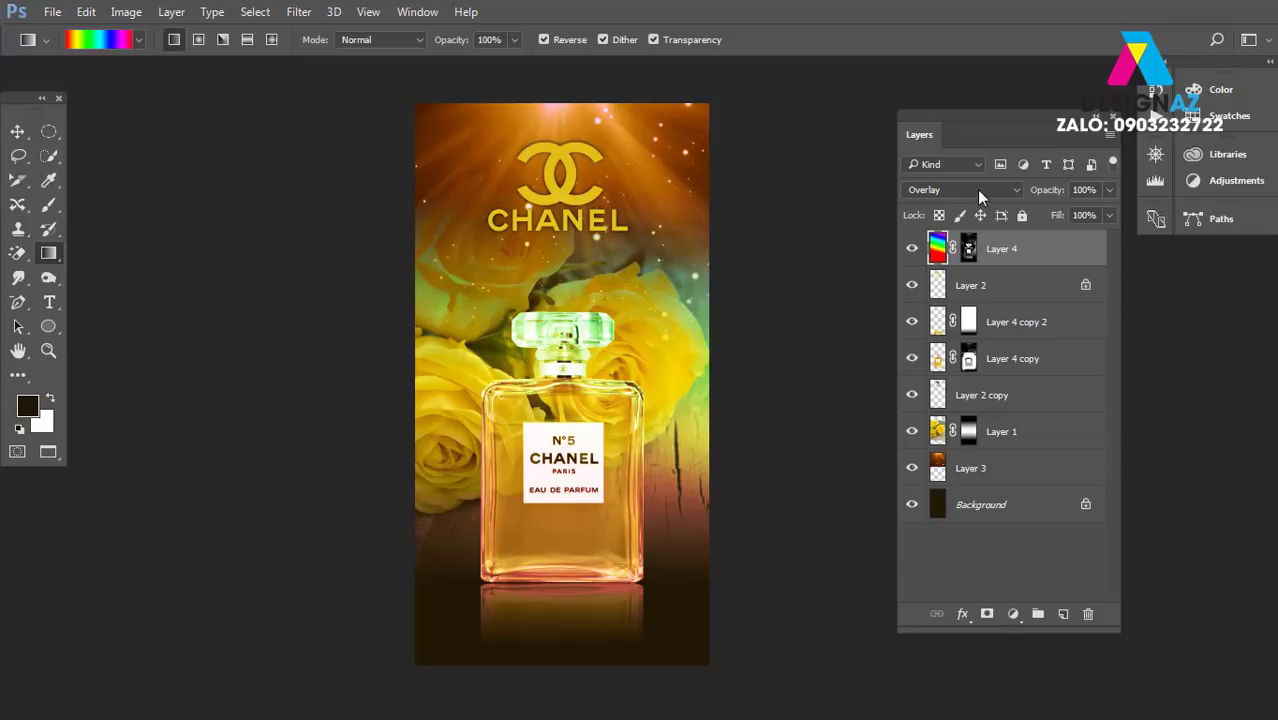
# - Try Color Burn blending on the spectrum layer, then revert to Overlay
pyautogui.click(976, 189)
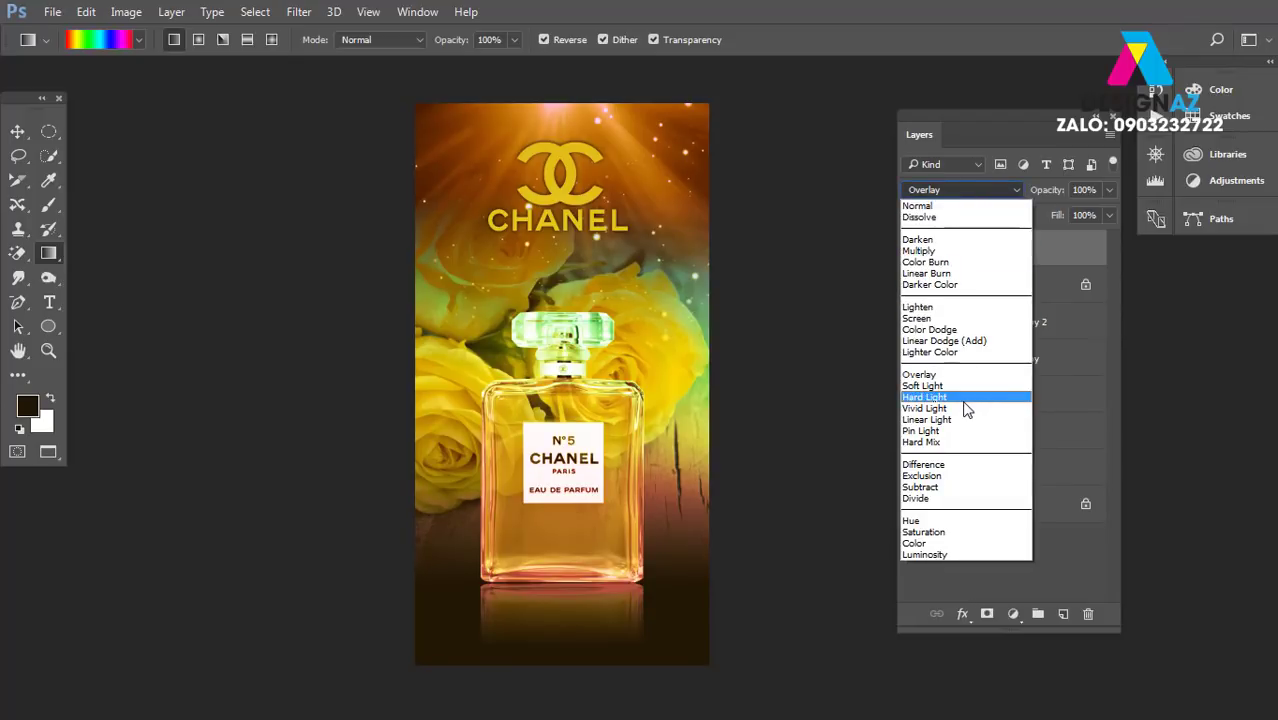
pyautogui.click(950, 262)
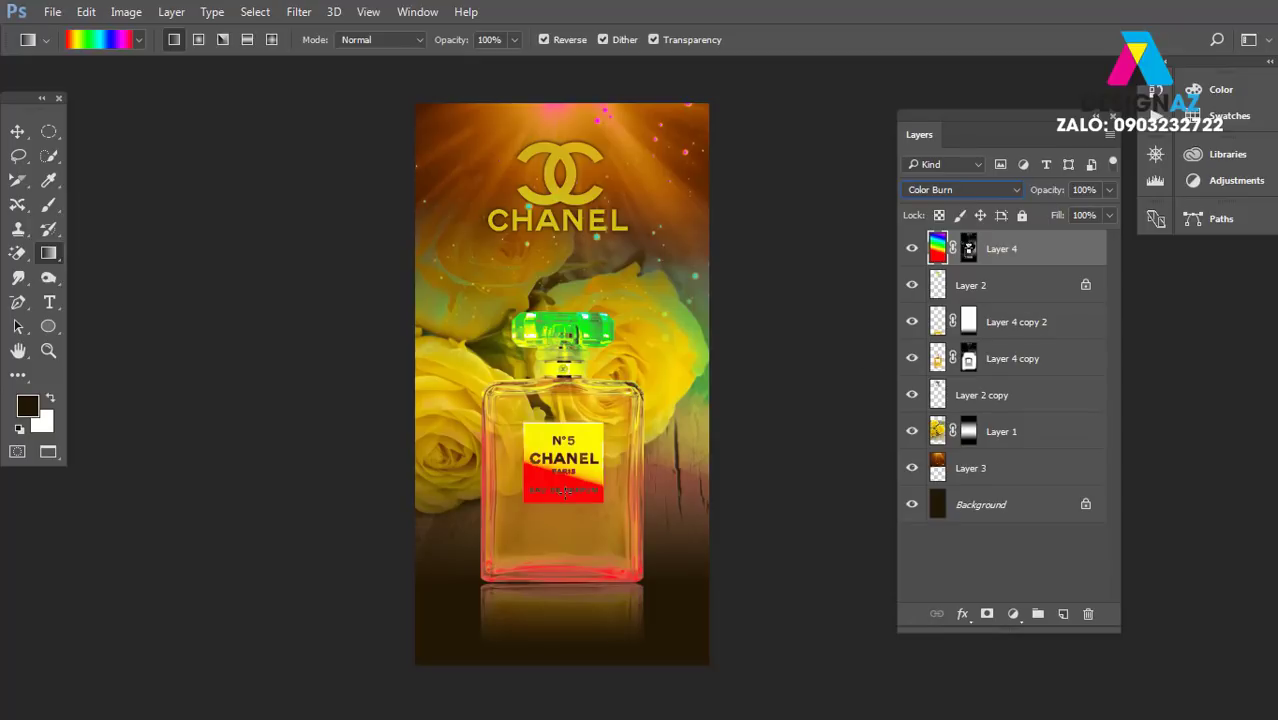
pyautogui.click(958, 189)
pyautogui.click(945, 374)
# - With the Move tool active, preview the poster full screen and return to Standard Screen Mode
pyautogui.click(17, 131)
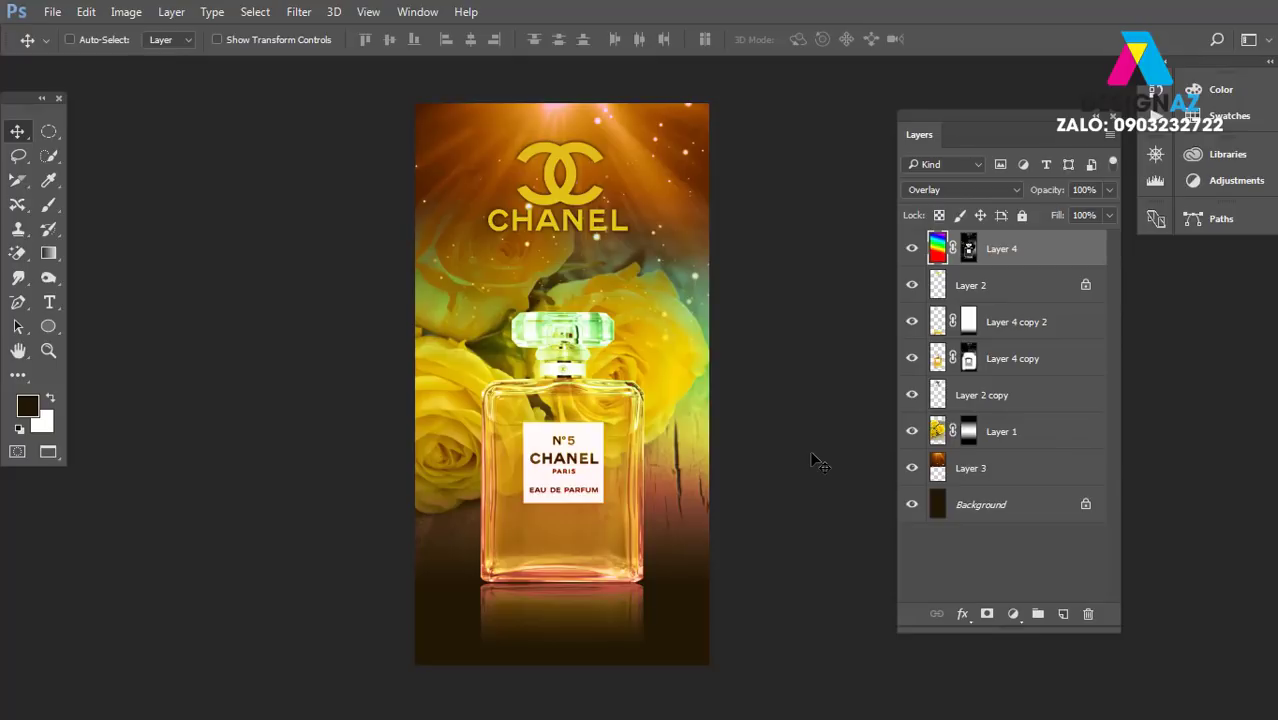
pyautogui.press('f')
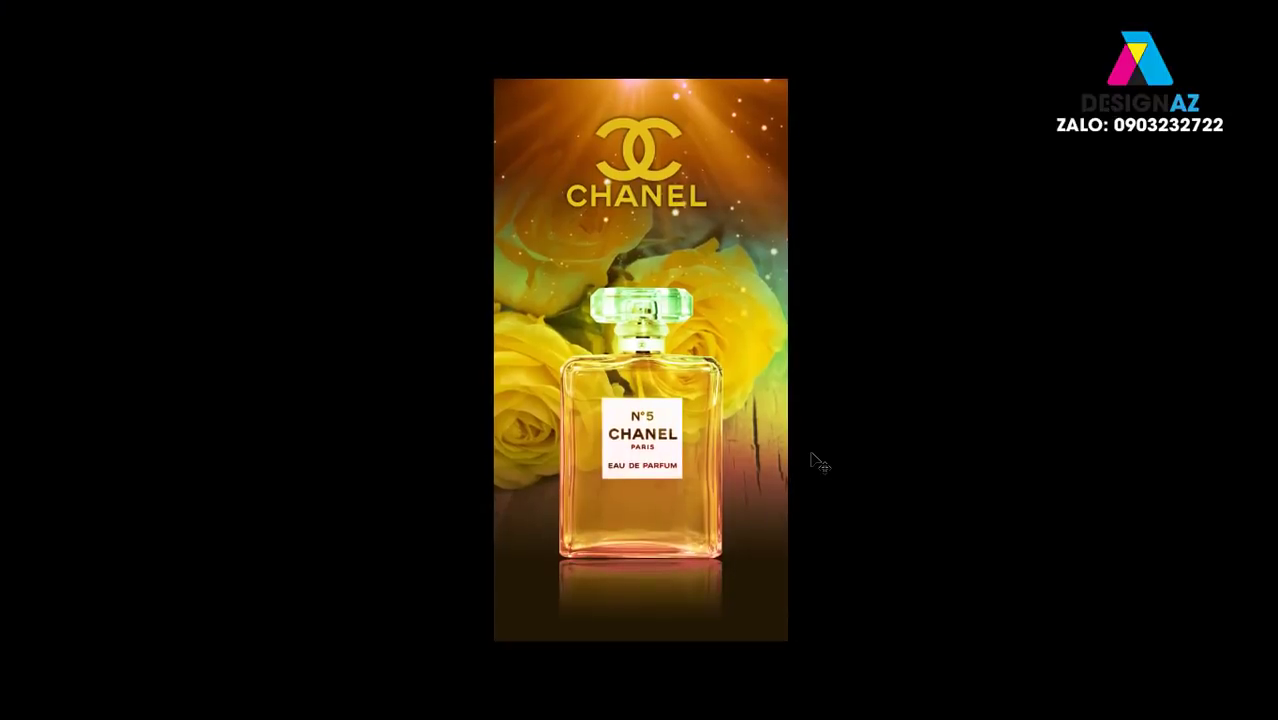
pyautogui.press('f')
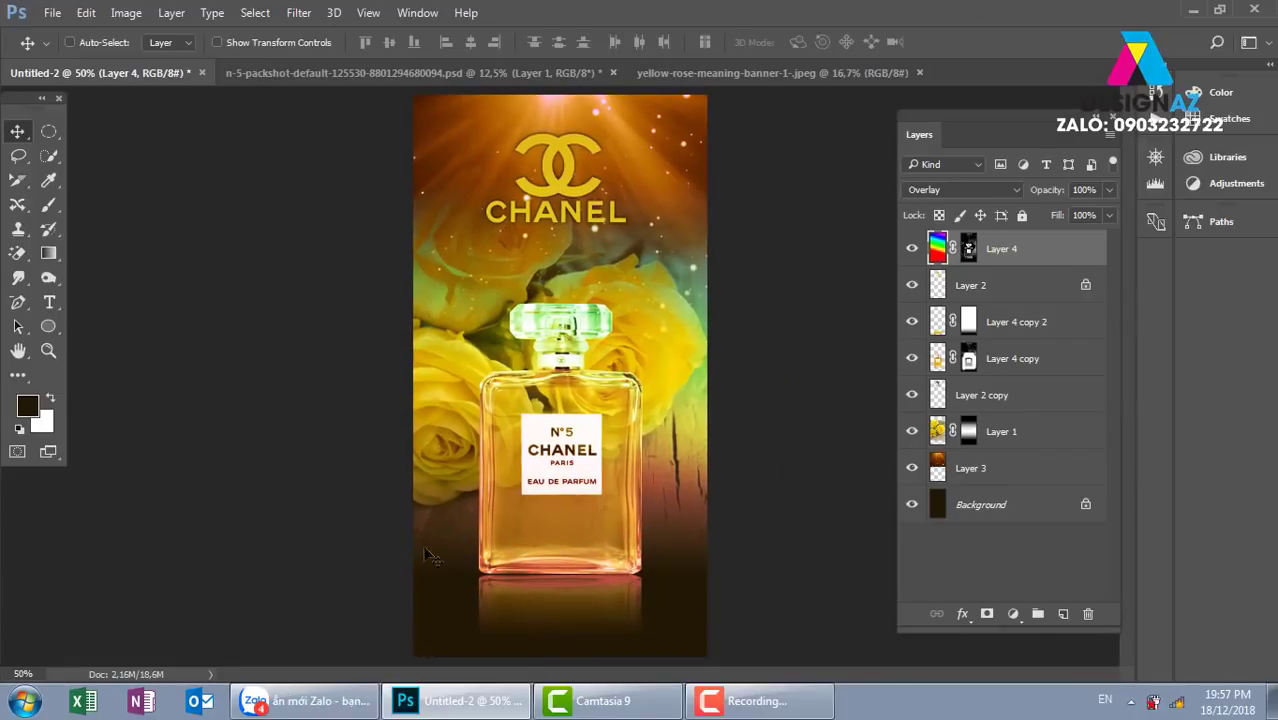
pyautogui.click(757, 700)
pyautogui.moveTo(1002, 531); pyautogui.dragTo(645, 339)
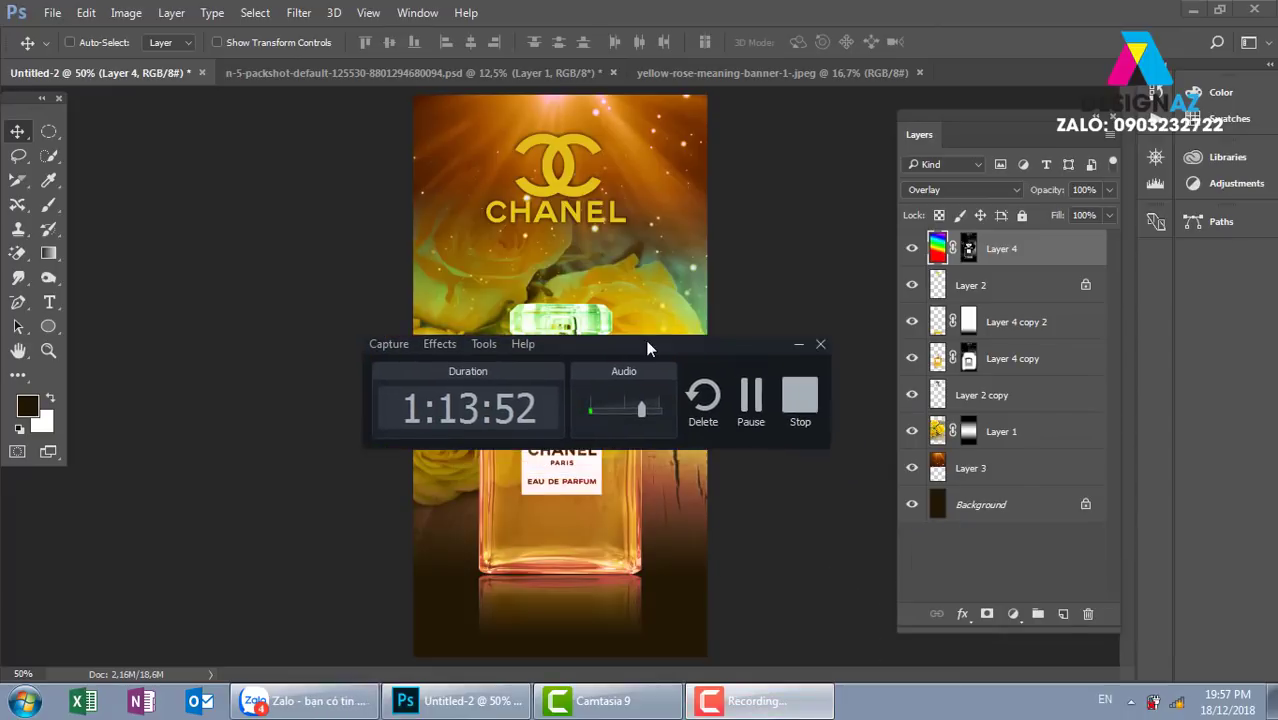